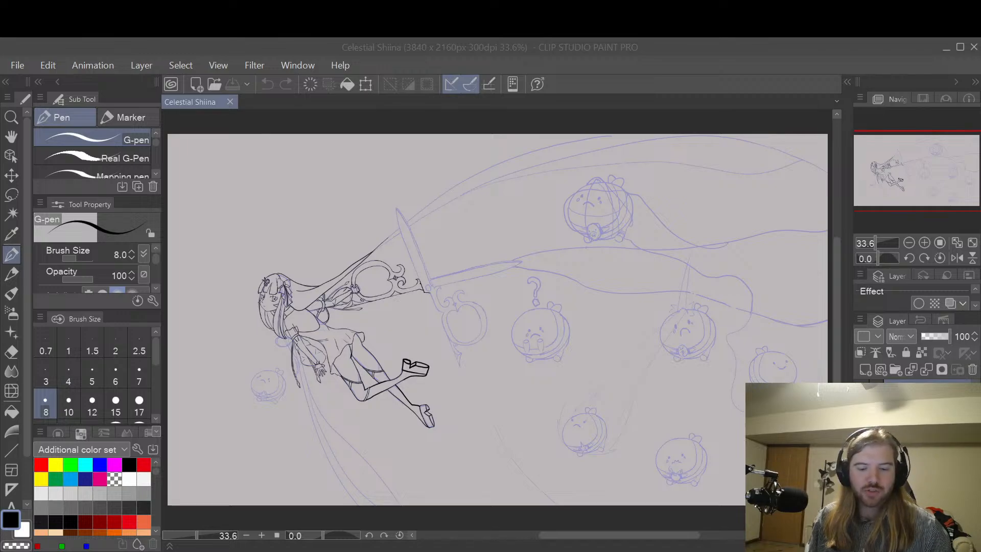
{"action": "left_click_drag", "start_coordinate": [408, 340], "coordinate": [404, 345]}
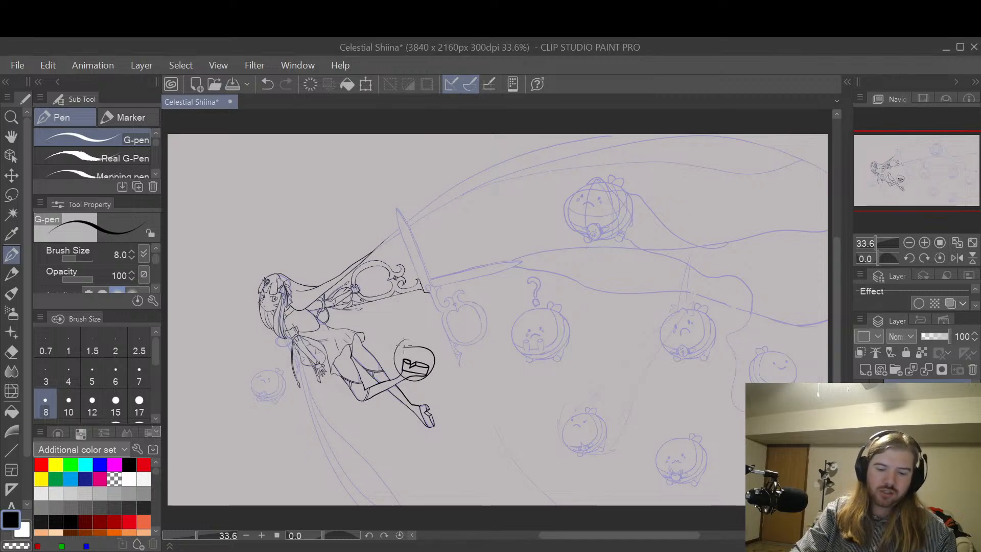
{"action": "key", "text": "ctrl+z"}
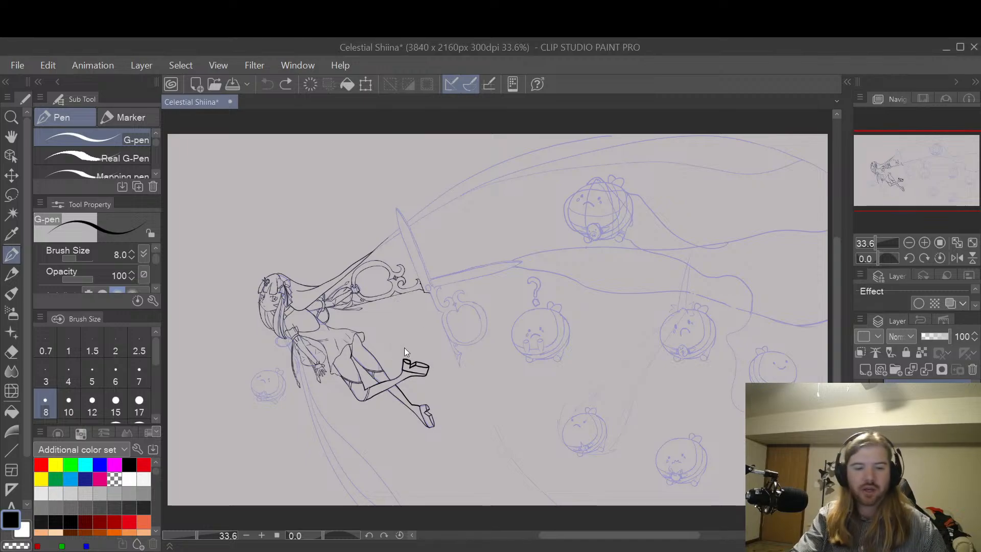
{"action": "left_click_drag", "start_coordinate": [296, 333], "coordinate": [300, 339]}
{"action": "key", "text": "ctrl+z"}
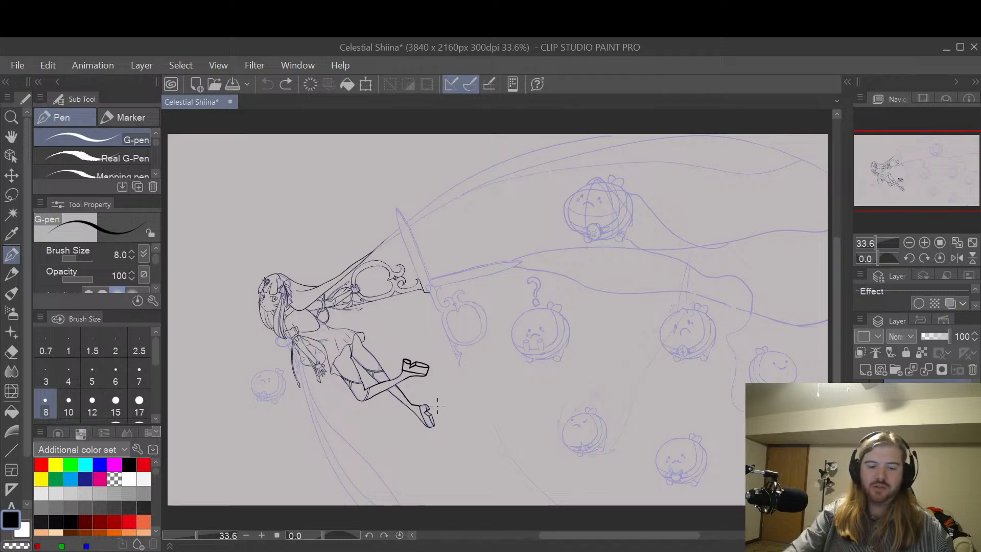
Step: Erase the thick black line art of the raised platform shoe with the Hard eraser at size 17
{"action": "scroll", "coordinate": [449, 375], "scroll_direction": "up", "scroll_amount": 4}
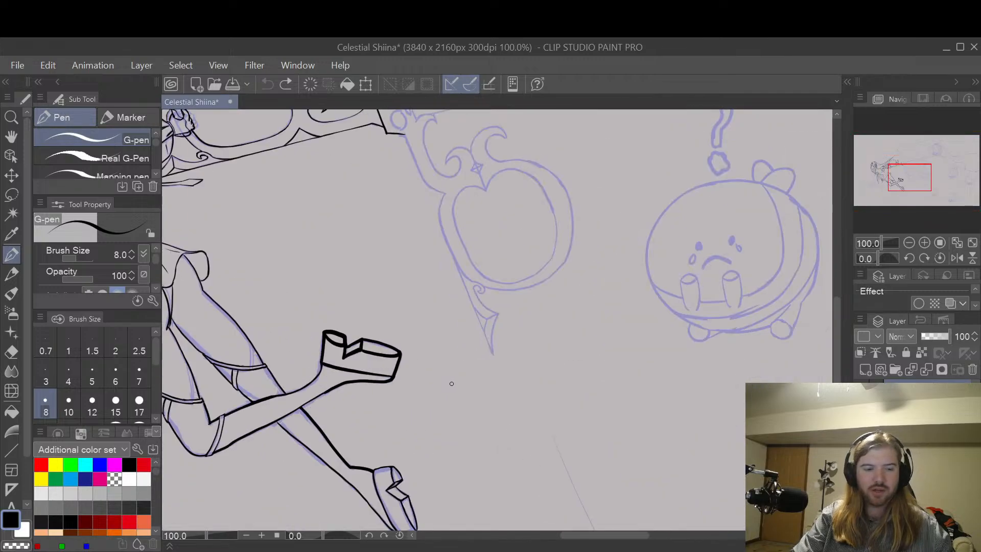
{"action": "key", "text": "space"}
{"action": "left_click_drag", "start_coordinate": [454, 389], "coordinate": [545, 368]}
{"action": "scroll", "coordinate": [528, 340], "scroll_direction": "up", "scroll_amount": 1}
{"action": "scroll", "coordinate": [519, 341], "scroll_direction": "up", "scroll_amount": 1}
{"action": "scroll", "coordinate": [546, 365], "scroll_direction": "up", "scroll_amount": 1}
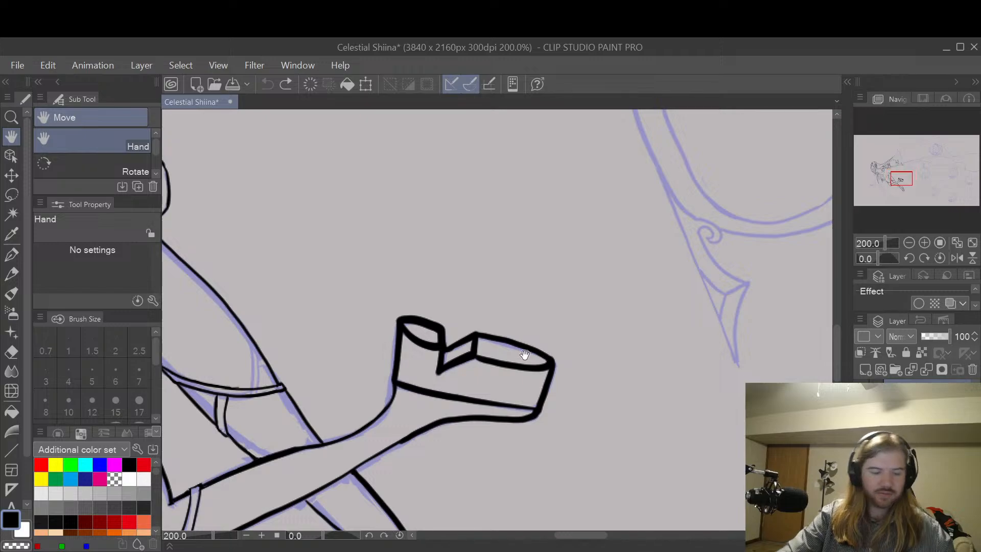
{"action": "key", "text": "bracketright"}
{"action": "key", "text": "bracketright"}
{"action": "key", "text": "bracketright"}
{"action": "key", "text": "bracketright"}
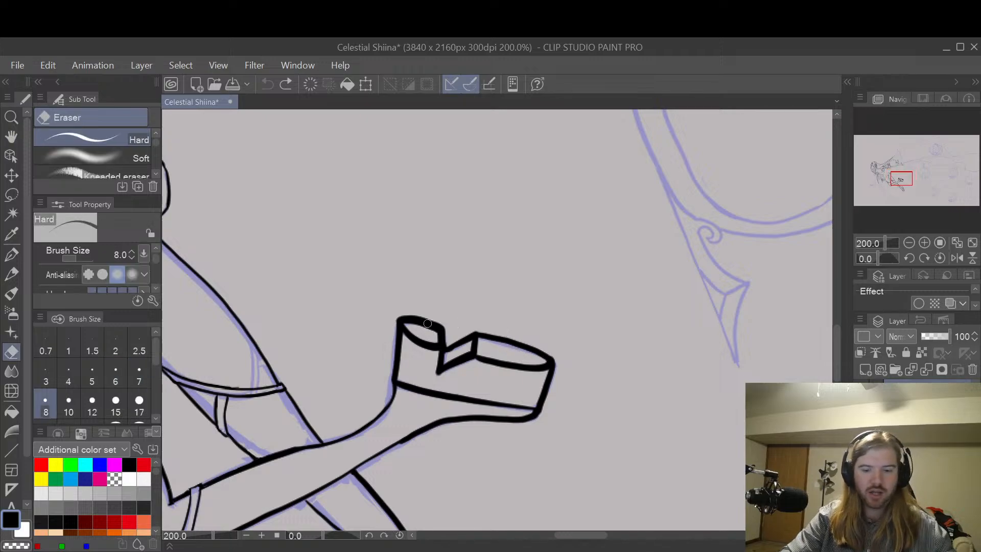
{"action": "key", "text": "bracketright"}
{"action": "key", "text": "bracketright"}
{"action": "mouse_move", "coordinate": [385, 368]}
{"action": "left_mouse_down"}
{"action": "mouse_move", "coordinate": [533, 407]}
{"action": "mouse_move", "coordinate": [548, 399]}
{"action": "mouse_move", "coordinate": [548, 359]}
{"action": "left_mouse_up"}
{"action": "mouse_move", "coordinate": [540, 414]}
{"action": "left_mouse_down"}
{"action": "mouse_move", "coordinate": [453, 423]}
{"action": "mouse_move", "coordinate": [401, 442]}
{"action": "mouse_move", "coordinate": [421, 429]}
{"action": "mouse_move", "coordinate": [511, 416]}
{"action": "mouse_move", "coordinate": [544, 379]}
{"action": "mouse_move", "coordinate": [549, 363]}
{"action": "mouse_move", "coordinate": [509, 341]}
{"action": "mouse_move", "coordinate": [467, 337]}
{"action": "mouse_move", "coordinate": [433, 367]}
{"action": "mouse_move", "coordinate": [464, 362]}
{"action": "mouse_move", "coordinate": [457, 370]}
{"action": "mouse_move", "coordinate": [480, 346]}
{"action": "mouse_move", "coordinate": [477, 364]}
{"action": "mouse_move", "coordinate": [551, 364]}
{"action": "mouse_move", "coordinate": [445, 350]}
{"action": "mouse_move", "coordinate": [426, 328]}
{"action": "mouse_move", "coordinate": [445, 326]}
{"action": "mouse_move", "coordinate": [411, 317]}
{"action": "mouse_move", "coordinate": [401, 322]}
{"action": "mouse_move", "coordinate": [425, 351]}
{"action": "mouse_move", "coordinate": [409, 333]}
{"action": "mouse_move", "coordinate": [405, 362]}
{"action": "left_mouse_up"}
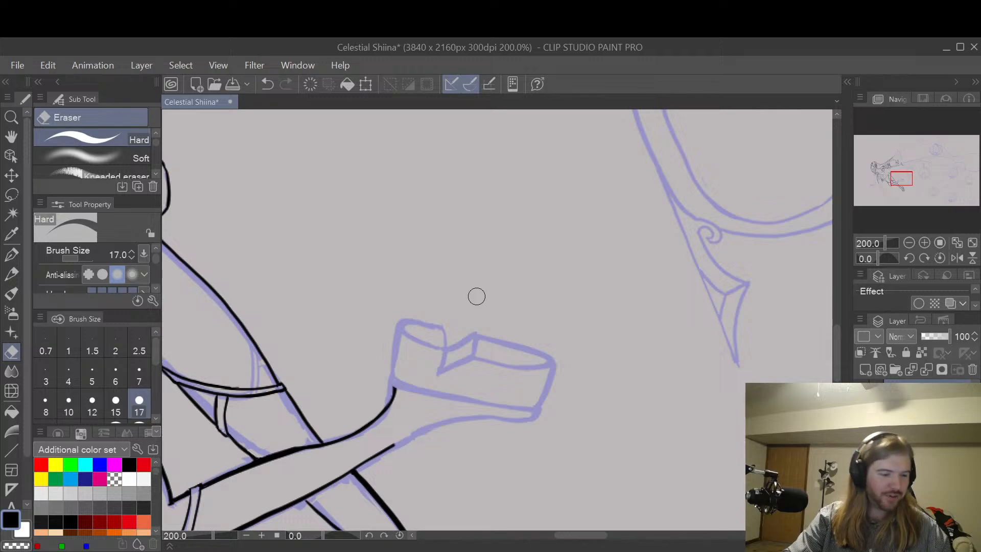
{"action": "key", "text": "p"}
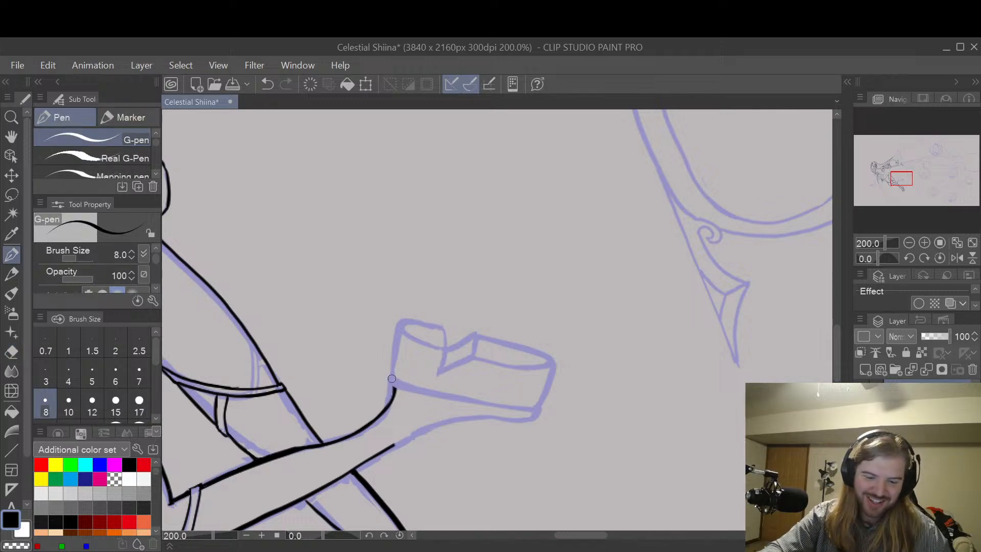
{"action": "mouse_move", "coordinate": [392, 378]}
{"action": "left_mouse_down"}
{"action": "mouse_move", "coordinate": [435, 396]}
{"action": "mouse_move", "coordinate": [544, 403]}
{"action": "left_mouse_up"}
{"action": "key", "text": "ctrl+z"}
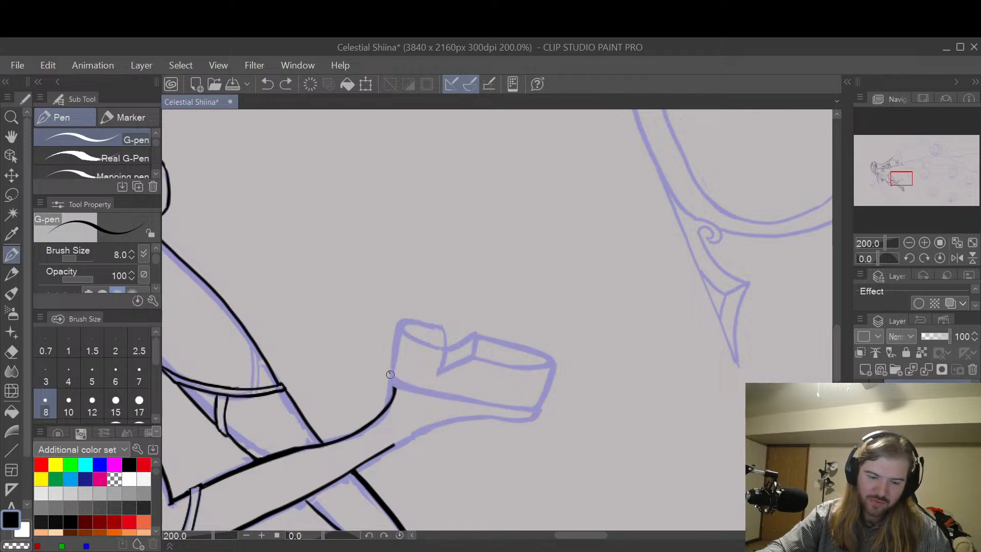
{"action": "mouse_move", "coordinate": [391, 373]}
{"action": "left_mouse_down"}
{"action": "mouse_move", "coordinate": [423, 396]}
{"action": "mouse_move", "coordinate": [406, 390]}
{"action": "mouse_move", "coordinate": [477, 401]}
{"action": "left_mouse_up"}
{"action": "key", "text": "ctrl+z"}
{"action": "key", "text": "ctrl+z"}
{"action": "left_click_drag", "start_coordinate": [391, 372], "coordinate": [411, 388]}
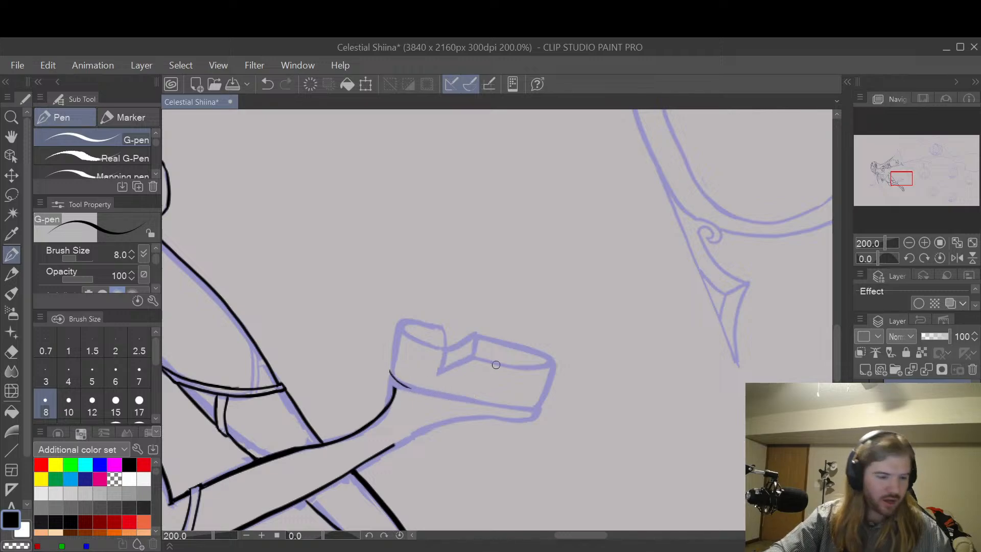
Step: Rotate the canvas view to about 68.7 degrees and ink the line between foot and platform sole with the G-pen at size 8
{"action": "key", "text": "r"}
{"action": "mouse_move", "coordinate": [589, 304]}
{"action": "left_mouse_down"}
{"action": "mouse_move", "coordinate": [598, 317]}
{"action": "mouse_move", "coordinate": [578, 440]}
{"action": "left_mouse_up"}
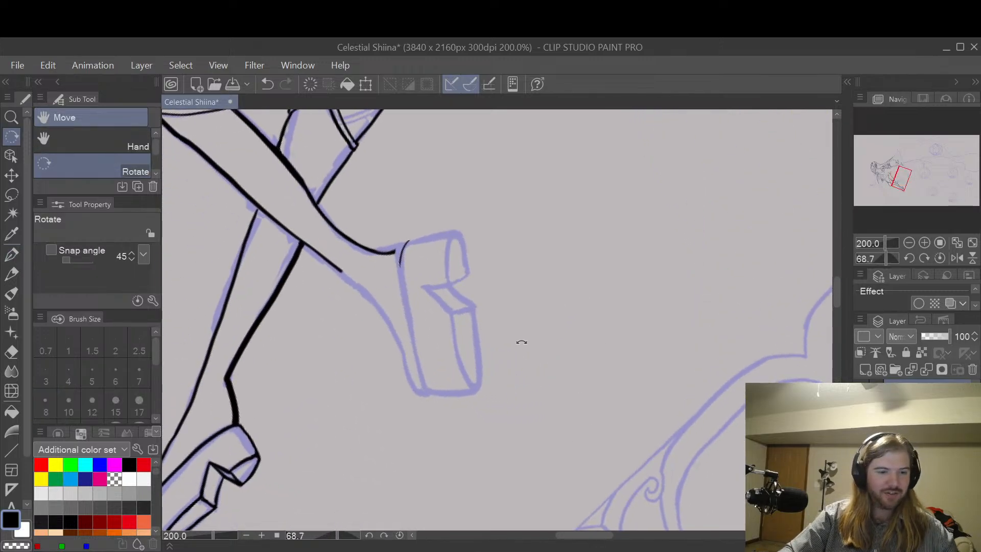
{"action": "key", "text": "h"}
{"action": "left_click_drag", "start_coordinate": [519, 328], "coordinate": [680, 375]}
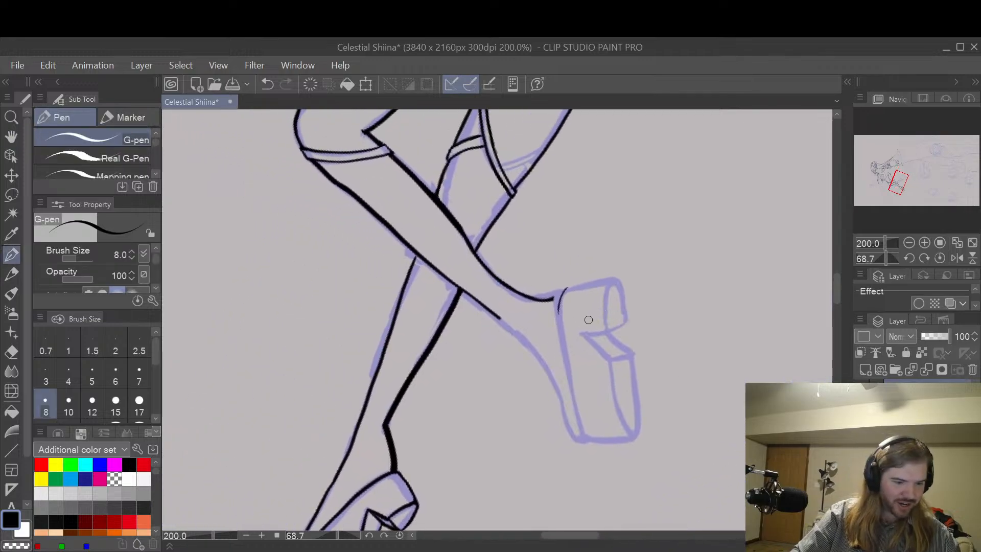
{"action": "key", "text": "p"}
{"action": "key", "text": "ctrl+z"}
{"action": "left_click_drag", "start_coordinate": [558, 289], "coordinate": [560, 354]}
{"action": "key", "text": "ctrl+z"}
{"action": "mouse_move", "coordinate": [559, 292]}
{"action": "left_mouse_down"}
{"action": "mouse_move", "coordinate": [556, 317]}
{"action": "mouse_move", "coordinate": [584, 440]}
{"action": "left_mouse_up"}
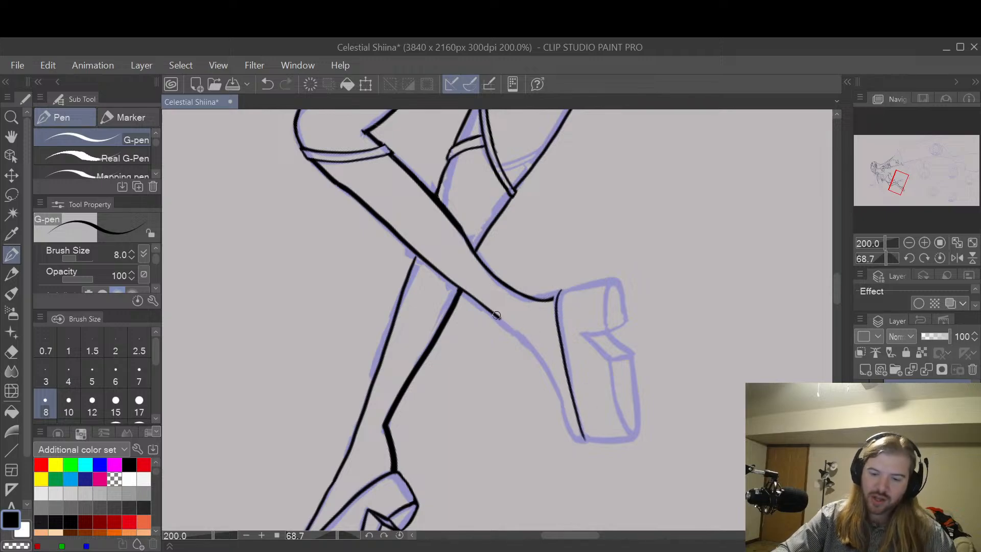
Step: Ink the front contour of the raised foot from the shin to the toe of the shoe
{"action": "mouse_move", "coordinate": [498, 317]}
{"action": "left_mouse_down"}
{"action": "mouse_move", "coordinate": [532, 350]}
{"action": "mouse_move", "coordinate": [497, 316]}
{"action": "mouse_move", "coordinate": [542, 365]}
{"action": "mouse_move", "coordinate": [571, 433]}
{"action": "mouse_move", "coordinate": [593, 437]}
{"action": "left_mouse_up"}
{"action": "key", "text": "ctrl+z"}
{"action": "key", "text": "ctrl+z"}
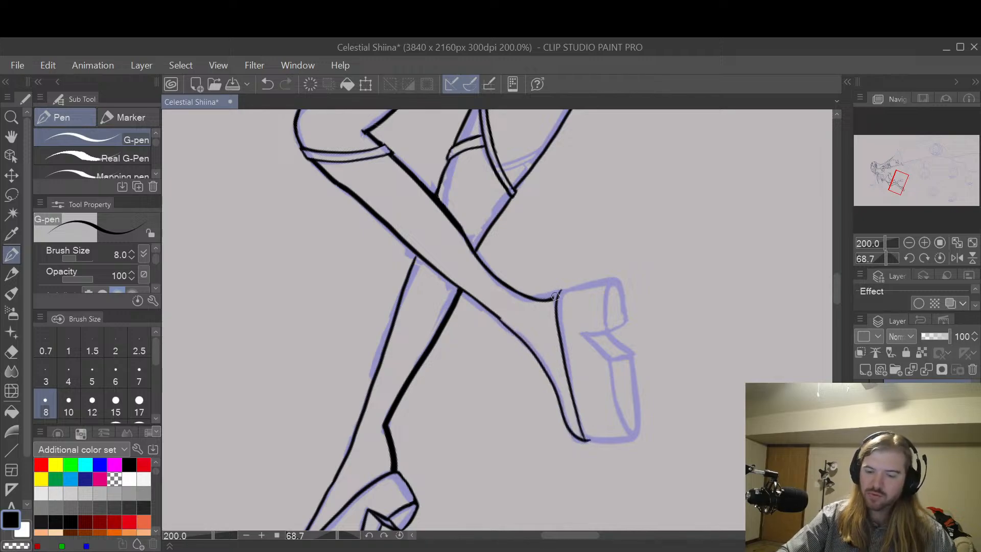
Step: Join the back-of-heel contour to the upper end of the platform sole line
{"action": "mouse_move", "coordinate": [561, 296]}
{"action": "left_mouse_down"}
{"action": "mouse_move", "coordinate": [569, 282]}
{"action": "mouse_move", "coordinate": [562, 290]}
{"action": "left_mouse_up"}
{"action": "key", "text": "ctrl+z"}
{"action": "key", "text": "ctrl+z"}
{"action": "key", "text": "ctrl+z"}
{"action": "key", "text": "ctrl+z"}
{"action": "key", "text": "ctrl+z"}
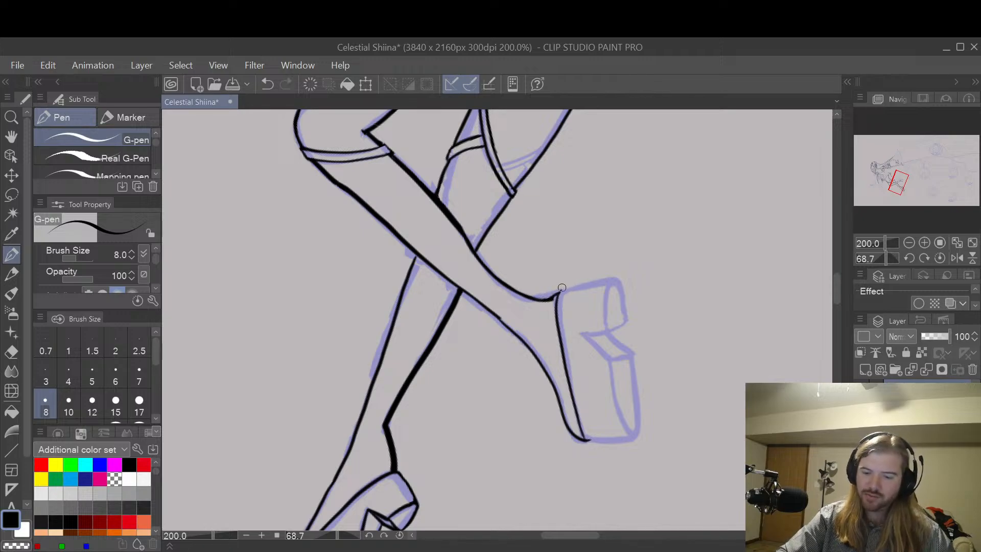
Step: Ink the back edge of the shoe's heel block and the inner curve of the heel's base
{"action": "left_click_drag", "start_coordinate": [561, 289], "coordinate": [620, 279]}
{"action": "key", "text": "ctrl+z"}
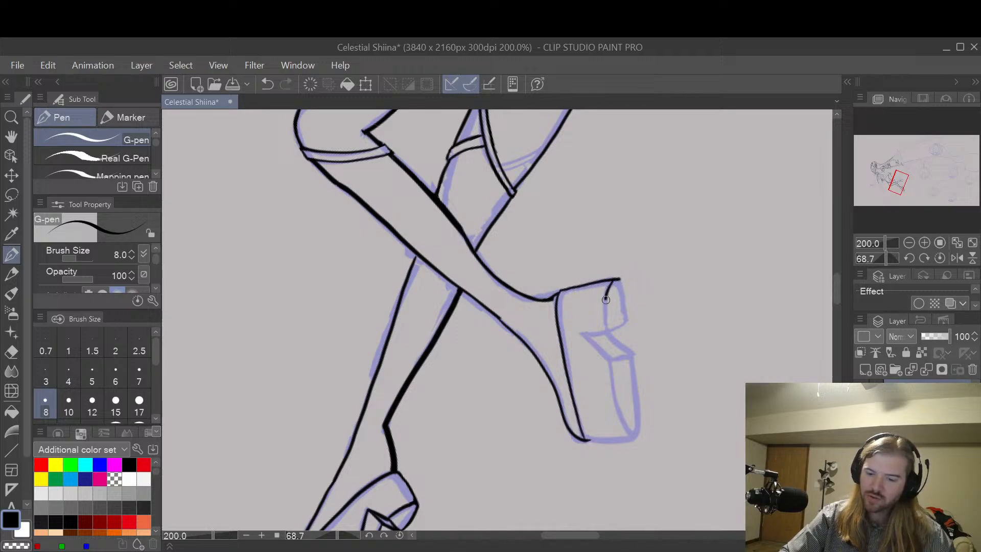
{"action": "key", "text": "ctrl+z"}
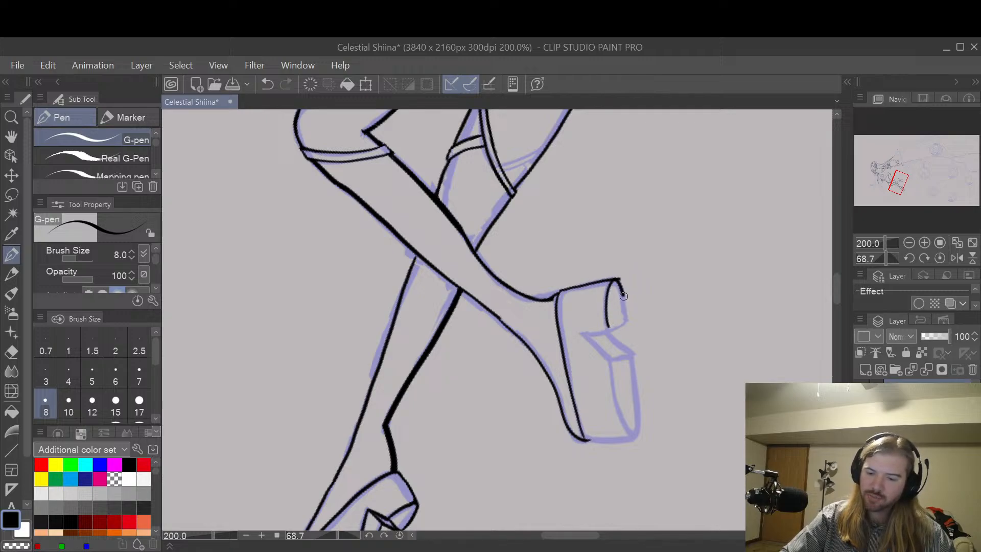
Step: Ink the outer curve of the heel's base and erase the line overshooting its back corner
{"action": "left_click_drag", "start_coordinate": [622, 293], "coordinate": [626, 316]}
{"action": "key", "text": "ctrl+z"}
{"action": "key", "text": "ctrl+z"}
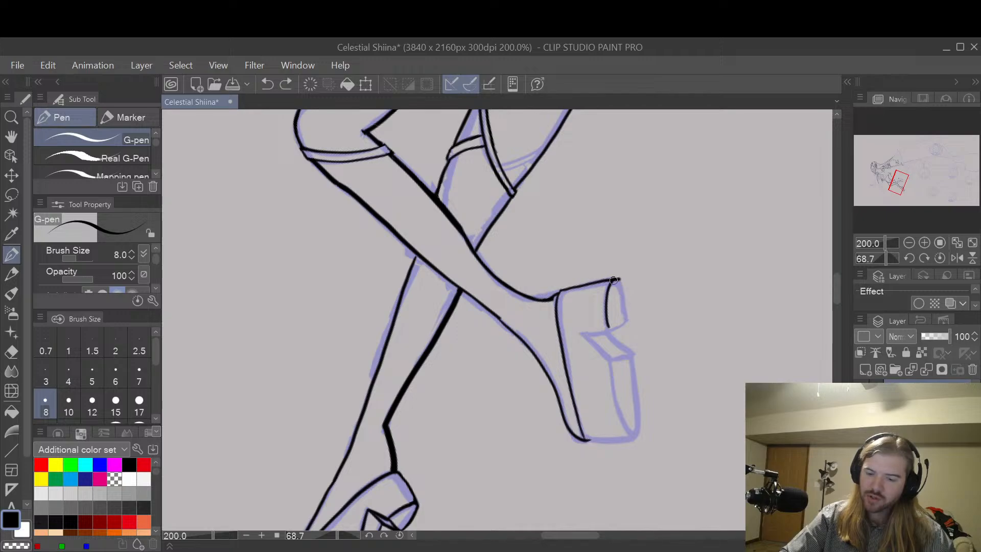
{"action": "left_click_drag", "start_coordinate": [619, 292], "coordinate": [625, 320]}
{"action": "key", "text": "ctrl+z"}
{"action": "left_click_drag", "start_coordinate": [610, 284], "coordinate": [627, 319]}
{"action": "key", "text": "ctrl+z"}
{"action": "key", "text": "ctrl+z"}
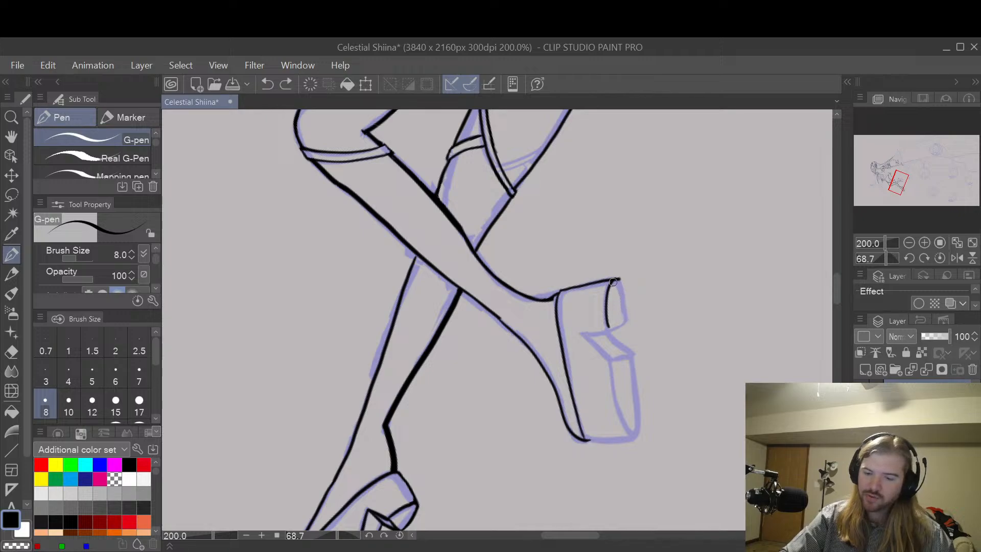
{"action": "left_click_drag", "start_coordinate": [611, 279], "coordinate": [627, 320]}
{"action": "key", "text": "e"}
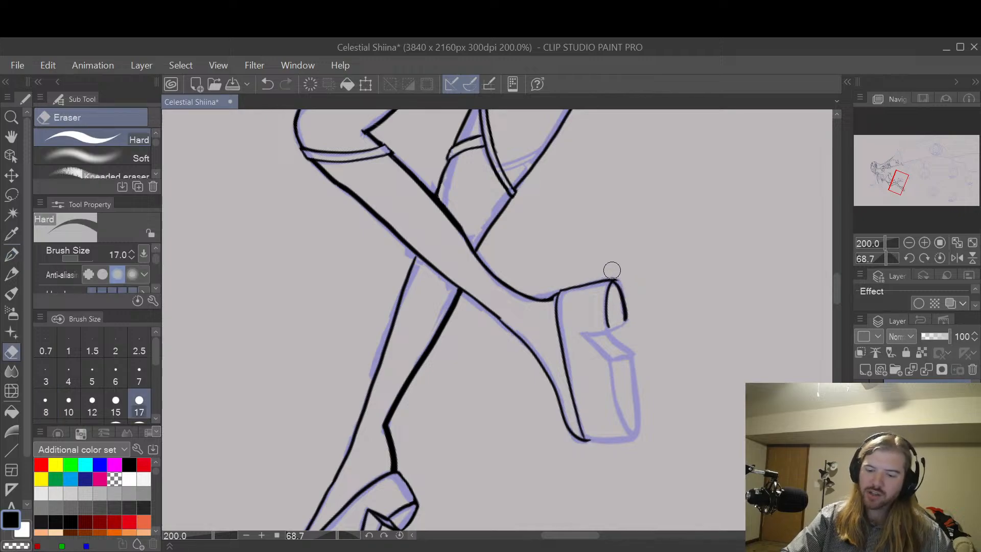
{"action": "left_click_drag", "start_coordinate": [615, 273], "coordinate": [622, 277]}
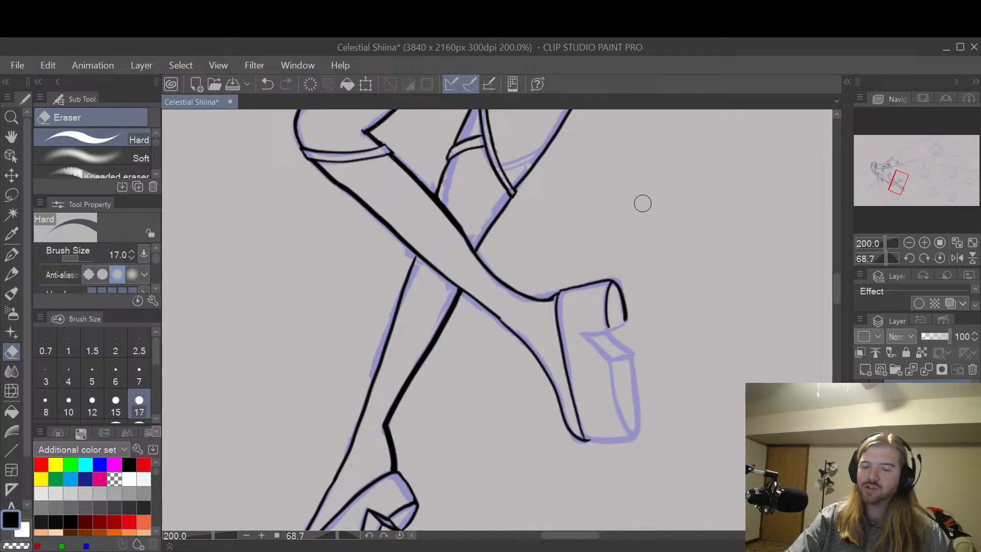
Step: Close the heel's base with a short G-pen line between the ends of its inner and outer curves
{"action": "key", "text": "p"}
{"action": "scroll", "coordinate": [617, 319], "scroll_direction": "up", "scroll_amount": 2}
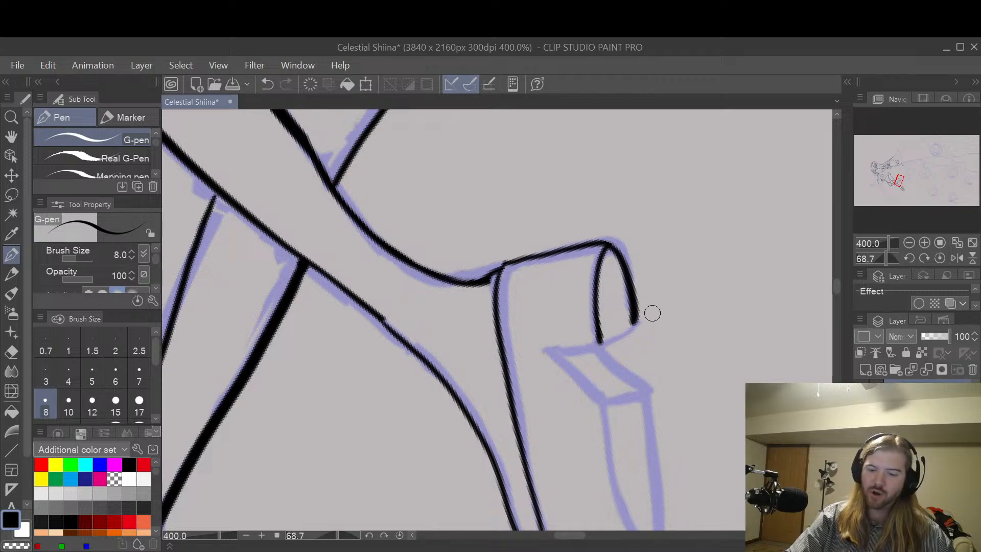
{"action": "mouse_move", "coordinate": [599, 341]}
{"action": "left_mouse_down"}
{"action": "mouse_move", "coordinate": [635, 335]}
{"action": "mouse_move", "coordinate": [617, 334]}
{"action": "mouse_move", "coordinate": [635, 325]}
{"action": "left_mouse_up"}
{"action": "key", "text": "ctrl+z"}
{"action": "key", "text": "ctrl+z"}
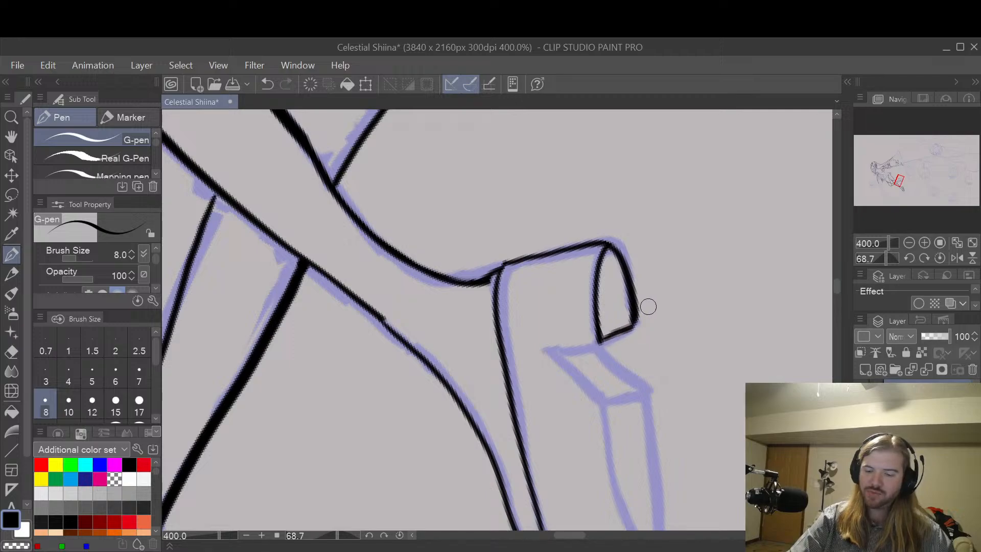
{"action": "mouse_move", "coordinate": [600, 340]}
{"action": "left_mouse_down"}
{"action": "mouse_move", "coordinate": [634, 332]}
{"action": "mouse_move", "coordinate": [634, 314]}
{"action": "mouse_move", "coordinate": [637, 334]}
{"action": "left_mouse_up"}
{"action": "key", "text": "ctrl+z"}
{"action": "key", "text": "ctrl+z"}
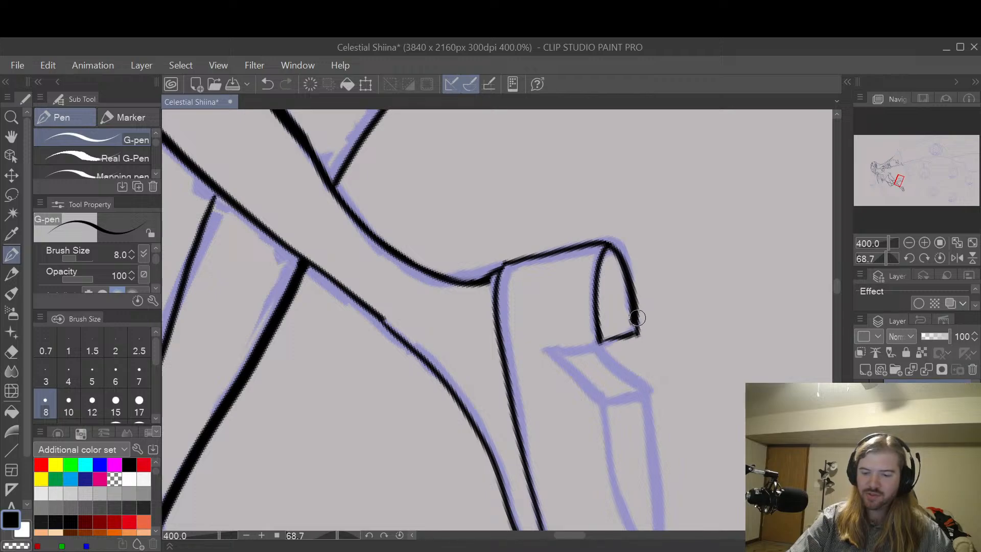
Step: Thin the thick end of the heel's outer curve with the Hard eraser at size 6
{"action": "key", "text": "e"}
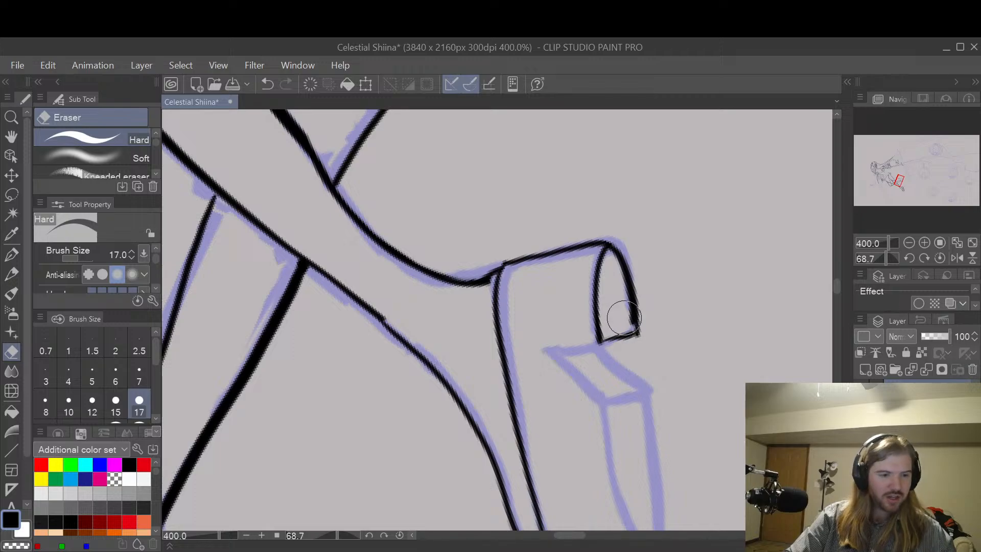
{"action": "key", "text": "bracketleft"}
{"action": "key", "text": "bracketleft"}
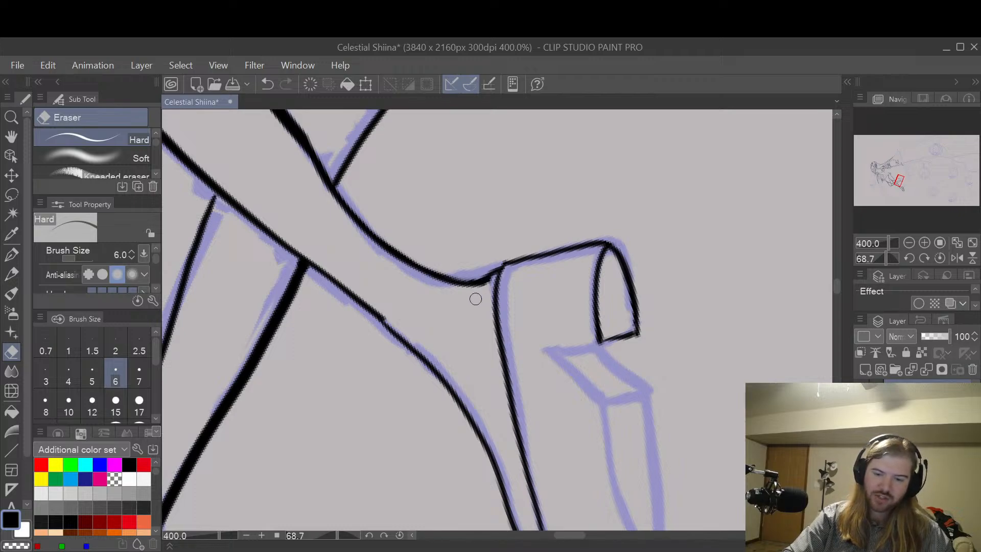
Step: Thin the thick contour lines on both sides of the raised lower leg with the Hard eraser at size 6
{"action": "key", "text": "space"}
{"action": "mouse_move", "coordinate": [502, 219]}
{"action": "left_mouse_down"}
{"action": "mouse_move", "coordinate": [595, 304]}
{"action": "mouse_move", "coordinate": [665, 391]}
{"action": "left_mouse_up"}
{"action": "left_click_drag", "start_coordinate": [568, 325], "coordinate": [602, 348]}
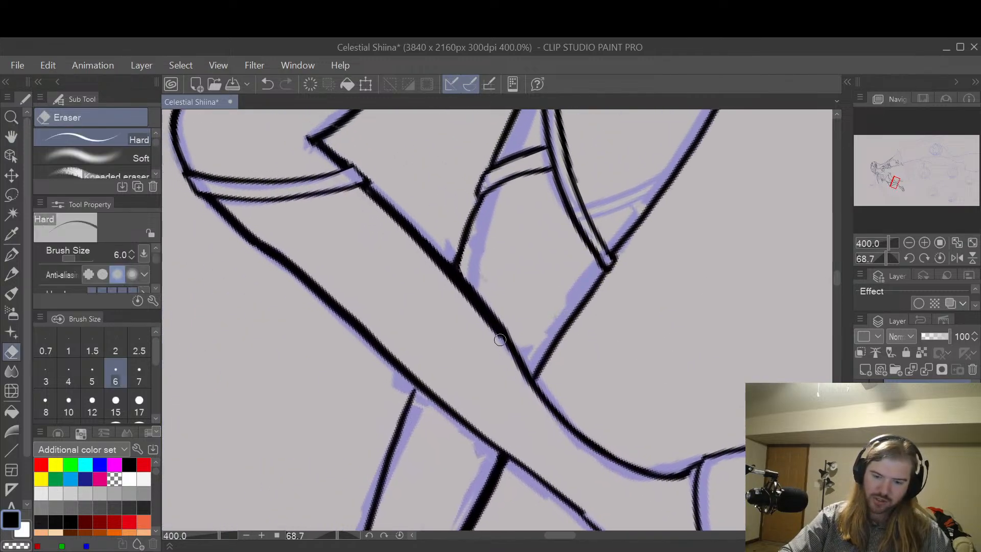
{"action": "left_click_drag", "start_coordinate": [500, 339], "coordinate": [470, 305]}
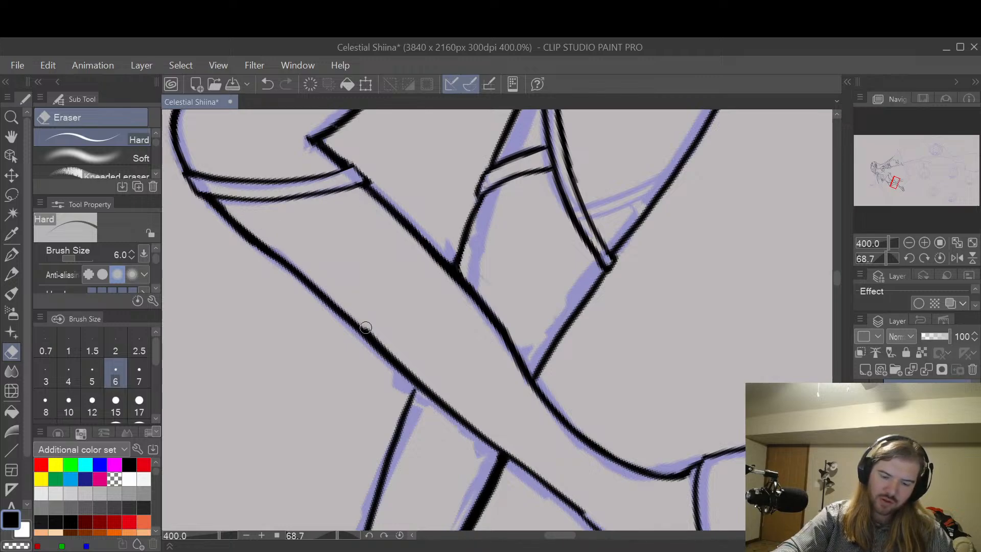
{"action": "left_click_drag", "start_coordinate": [366, 327], "coordinate": [433, 390]}
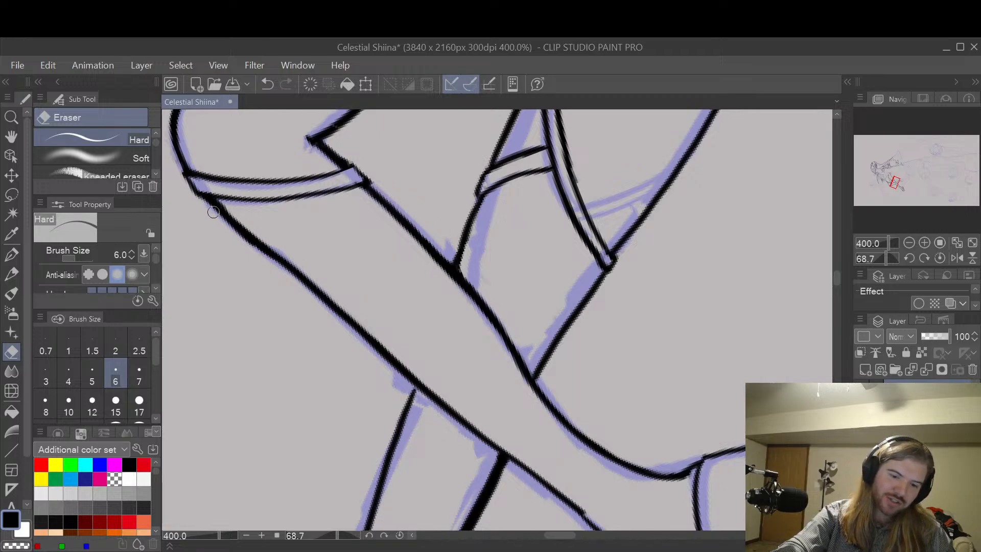
{"action": "left_click_drag", "start_coordinate": [213, 212], "coordinate": [248, 243]}
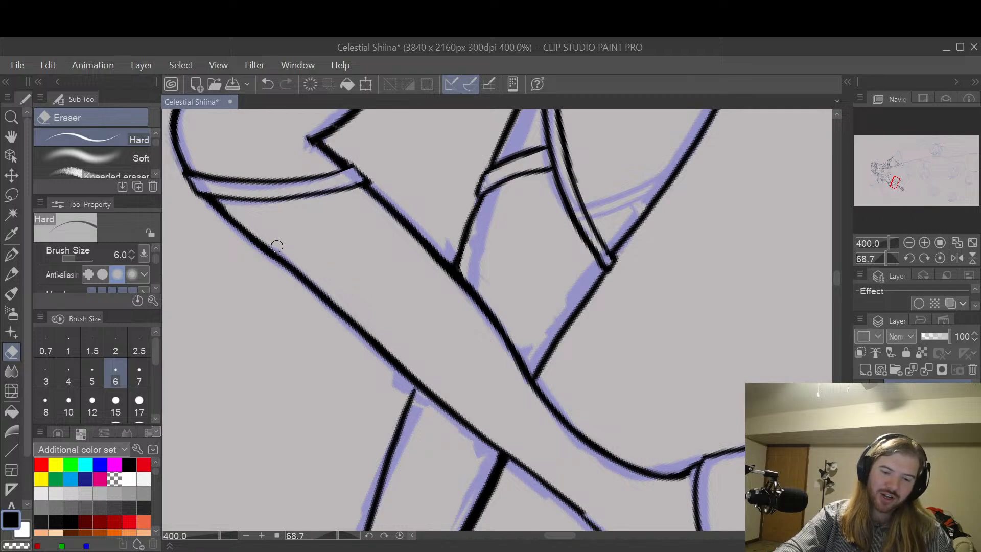
Step: Trim the thick corner where the leg contour meets the stocking band with the Hard eraser reduced to size 2
{"action": "key", "text": "space"}
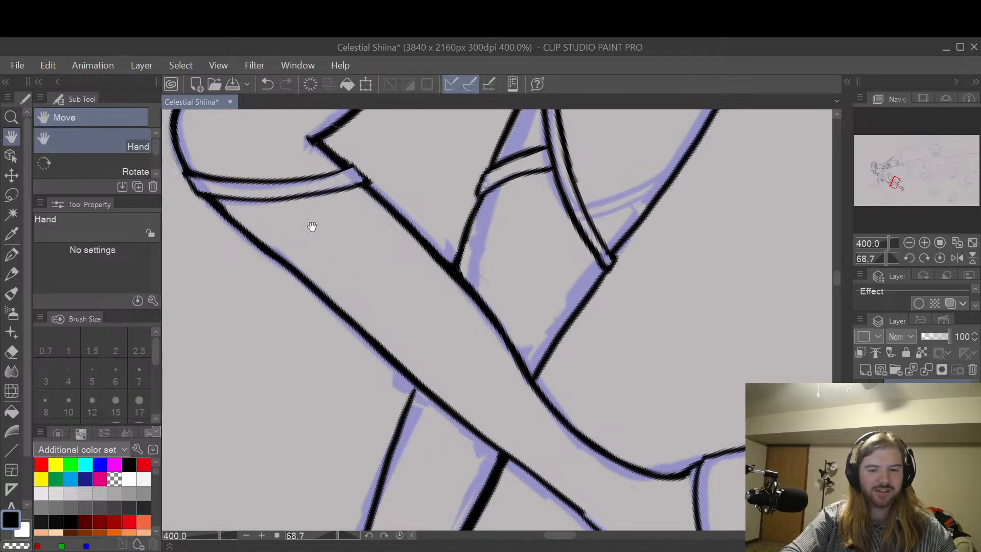
{"action": "left_click_drag", "start_coordinate": [311, 224], "coordinate": [505, 311]}
{"action": "scroll", "coordinate": [444, 295], "scroll_direction": "up", "scroll_amount": 4}
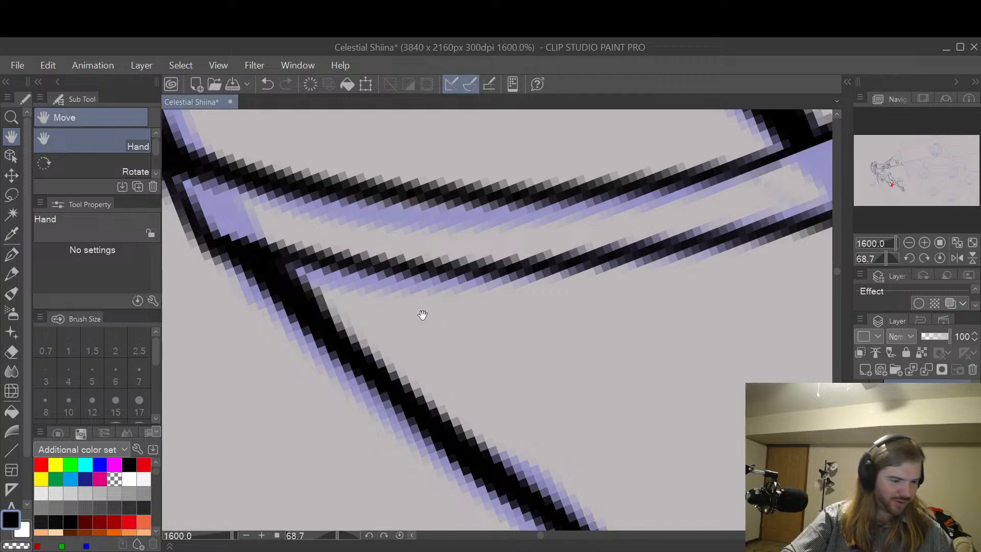
{"action": "key", "text": "bracketleft"}
{"action": "key", "text": "bracketleft"}
{"action": "key", "text": "bracketleft"}
{"action": "key", "text": "bracketleft"}
{"action": "key", "text": "bracketleft"}
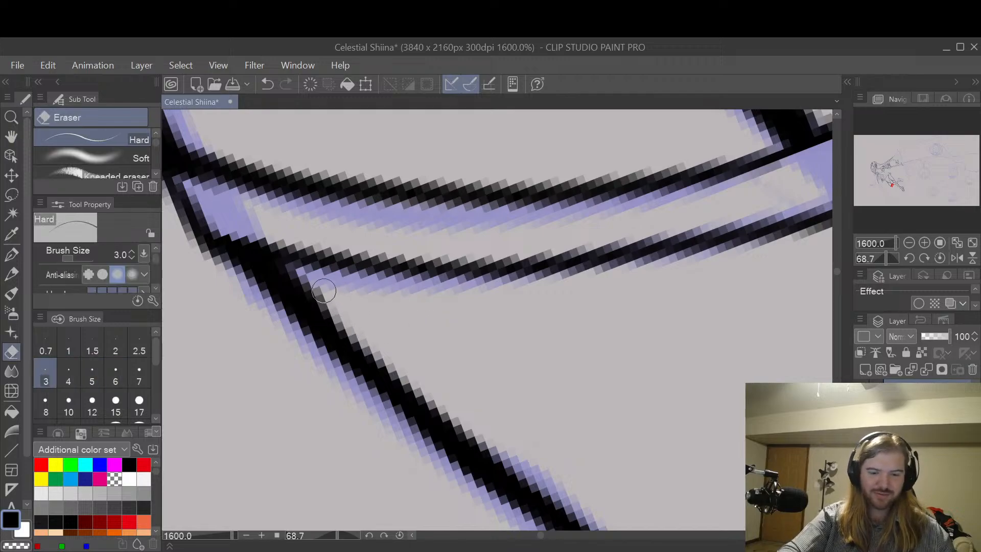
{"action": "mouse_move", "coordinate": [338, 316]}
{"action": "left_mouse_down"}
{"action": "mouse_move", "coordinate": [266, 263]}
{"action": "mouse_move", "coordinate": [377, 342]}
{"action": "left_mouse_up"}
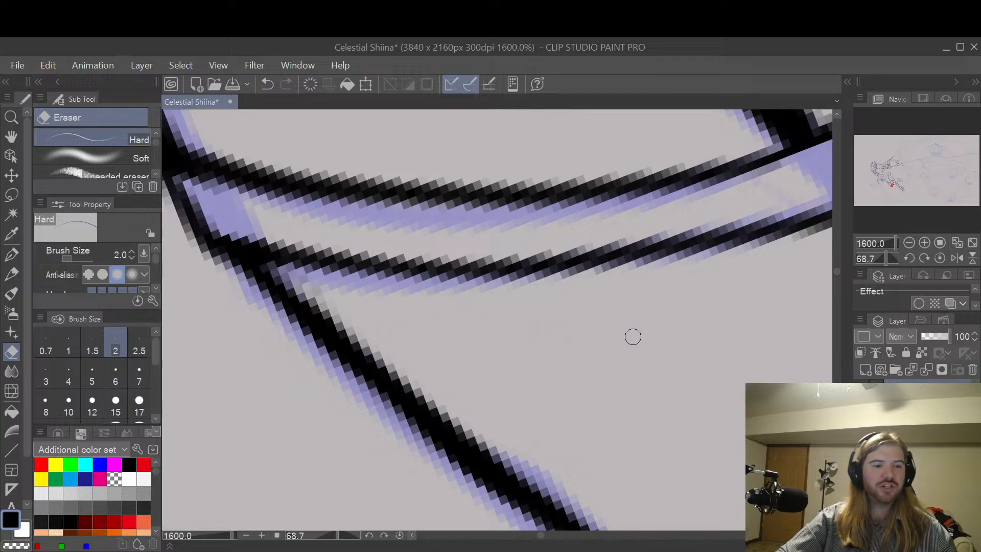
{"action": "scroll", "coordinate": [633, 337], "scroll_direction": "down", "scroll_amount": 2}
{"action": "key", "text": "space"}
{"action": "mouse_move", "coordinate": [748, 361]}
{"action": "left_mouse_down"}
{"action": "mouse_move", "coordinate": [587, 313]}
{"action": "mouse_move", "coordinate": [521, 267]}
{"action": "left_mouse_up"}
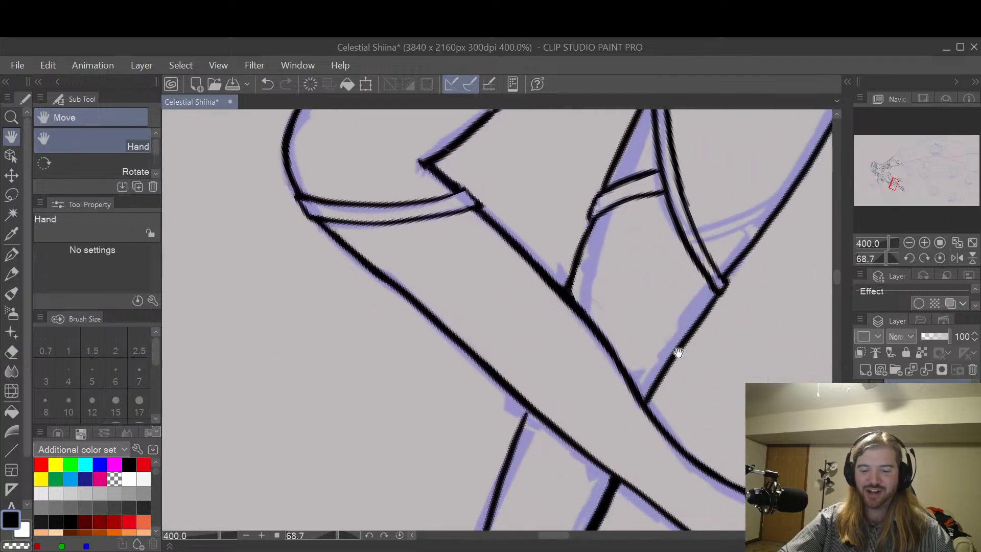
Step: Smooth the uneven join in the raised leg's lower contour near the ankle with the G-pen at size 8 and the Hard eraser
{"action": "left_click_drag", "start_coordinate": [679, 352], "coordinate": [613, 292]}
{"action": "left_click_drag", "start_coordinate": [519, 366], "coordinate": [575, 307]}
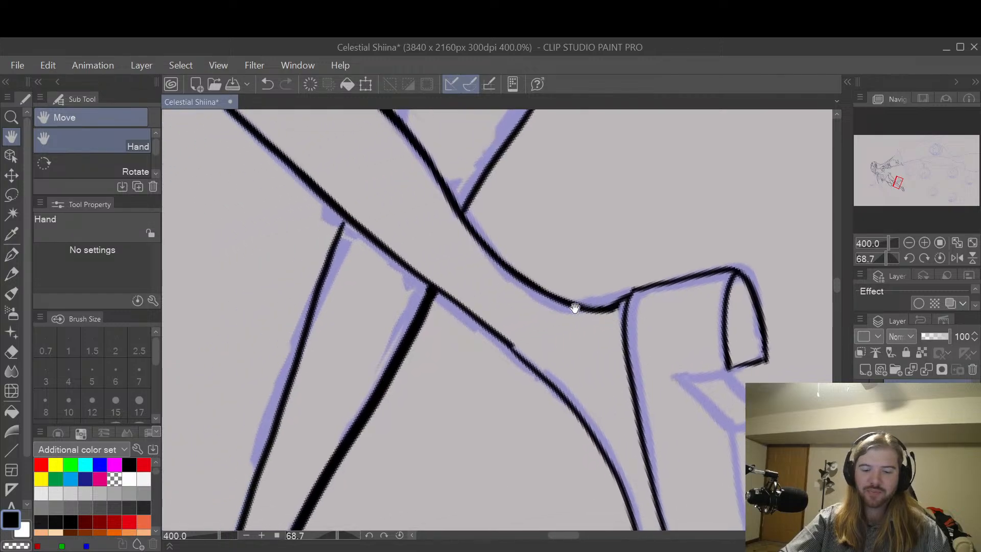
{"action": "scroll", "coordinate": [574, 308], "scroll_direction": "up", "scroll_amount": 1}
{"action": "key", "text": "p"}
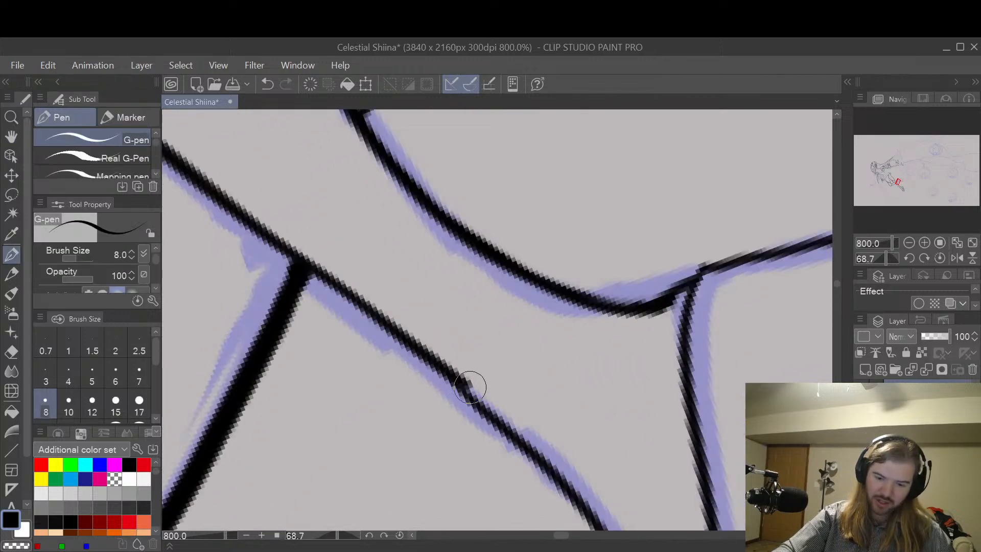
{"action": "left_click_drag", "start_coordinate": [466, 383], "coordinate": [561, 480]}
{"action": "key", "text": "ctrl+z"}
{"action": "left_click_drag", "start_coordinate": [449, 373], "coordinate": [580, 508]}
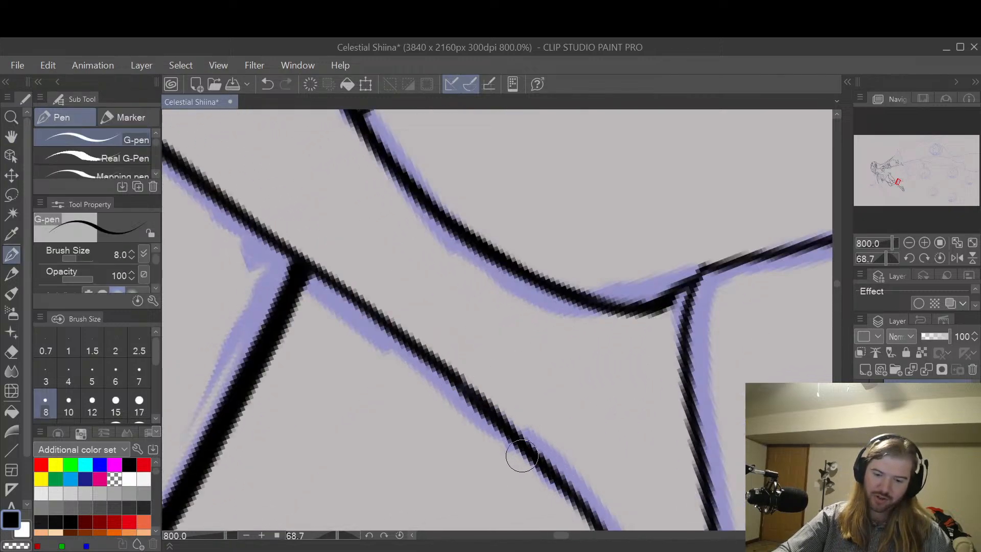
{"action": "key", "text": "e"}
{"action": "left_click_drag", "start_coordinate": [449, 386], "coordinate": [501, 434]}
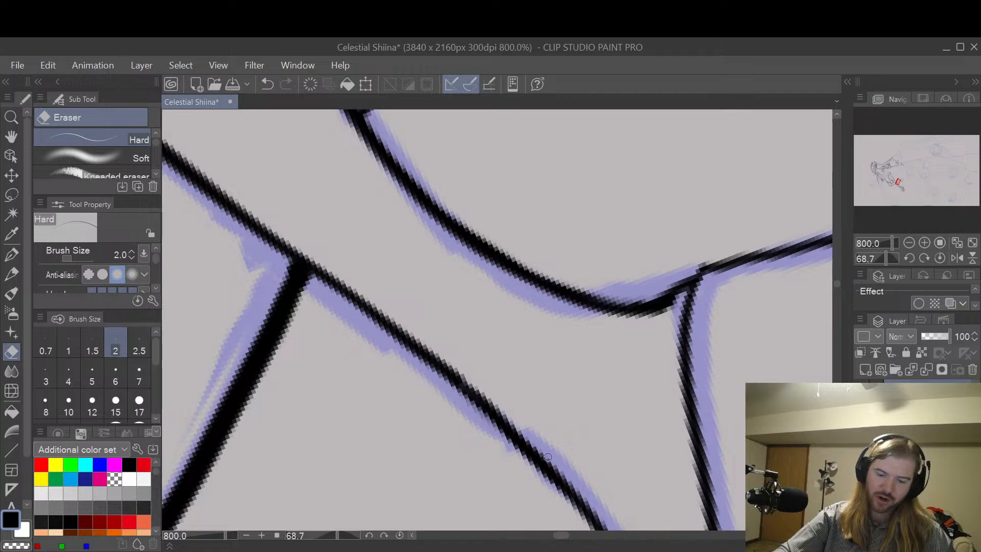
Step: Ink the lower edge and the inner slanted edge of the shoe's arch face below the heel with the G-pen at size 8
{"action": "key", "text": "space"}
{"action": "left_click_drag", "start_coordinate": [762, 346], "coordinate": [637, 204]}
{"action": "left_click_drag", "start_coordinate": [696, 241], "coordinate": [637, 256]}
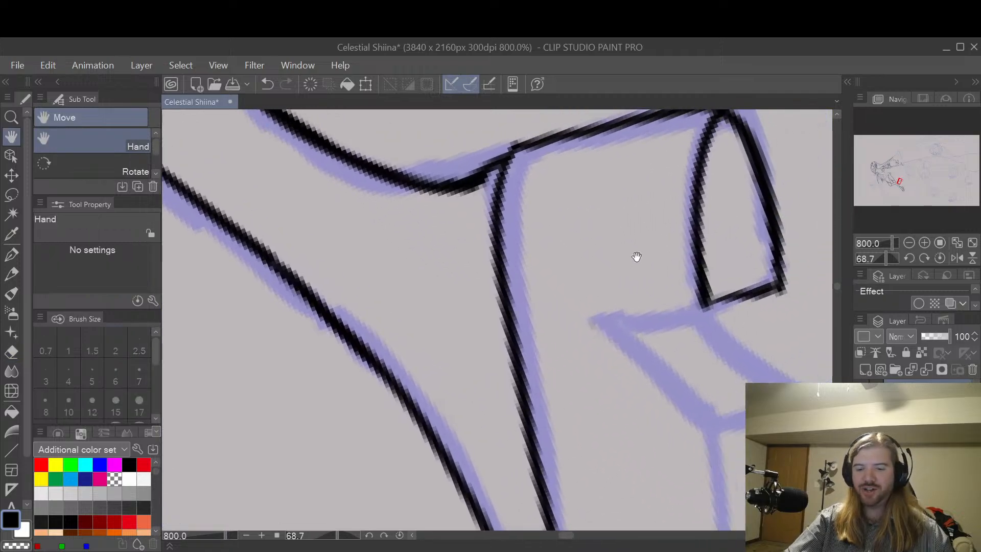
{"action": "scroll", "coordinate": [775, 241], "scroll_direction": "down", "scroll_amount": 2}
{"action": "left_click_drag", "start_coordinate": [774, 242], "coordinate": [650, 240]}
{"action": "scroll", "coordinate": [665, 281], "scroll_direction": "up", "scroll_amount": 2}
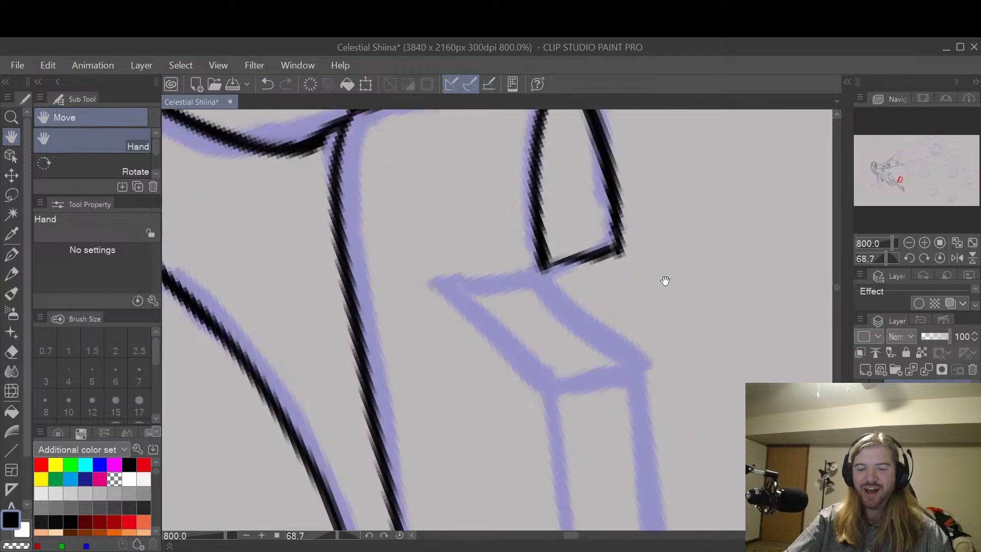
{"action": "key", "text": "p"}
{"action": "left_click_drag", "start_coordinate": [558, 383], "coordinate": [642, 361]}
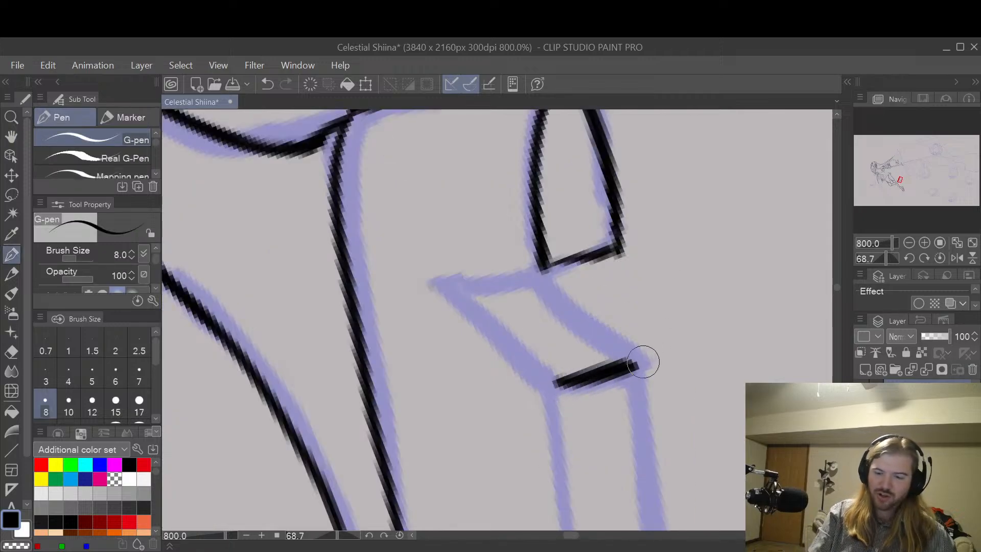
{"action": "key", "text": "ctrl+z"}
{"action": "left_click_drag", "start_coordinate": [545, 381], "coordinate": [638, 361]}
{"action": "key", "text": "ctrl+z"}
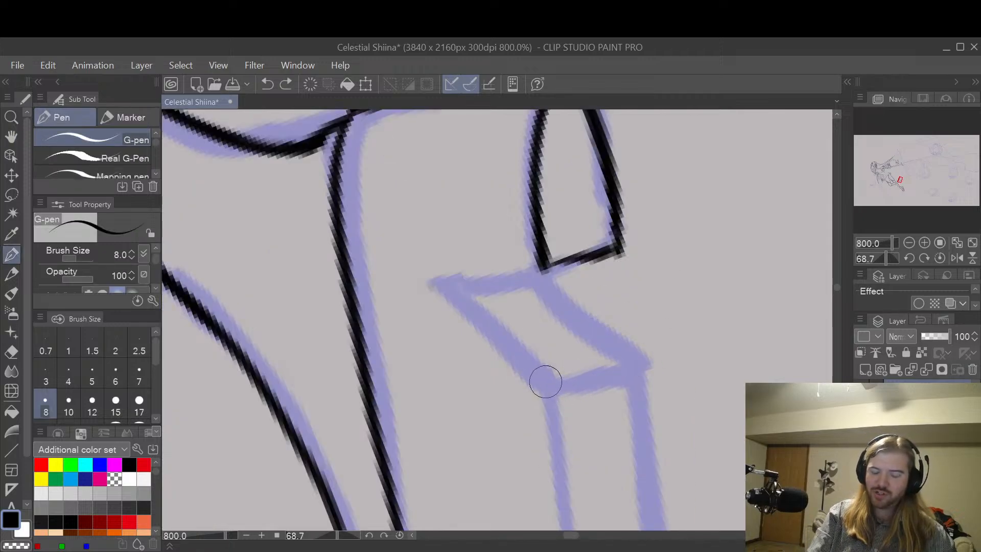
{"action": "left_click_drag", "start_coordinate": [544, 380], "coordinate": [639, 360]}
{"action": "left_click_drag", "start_coordinate": [441, 280], "coordinate": [558, 385]}
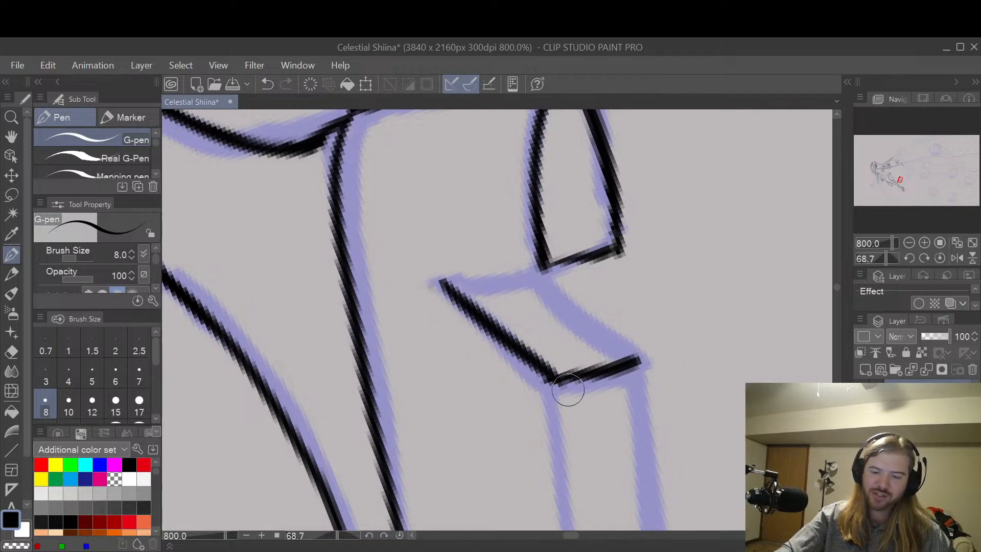
Step: Close the arch face with its upper and outer slanted edges, and double the line along its upper edge and the heel's base
{"action": "left_click_drag", "start_coordinate": [445, 280], "coordinate": [549, 265]}
{"action": "key", "text": "ctrl+z"}
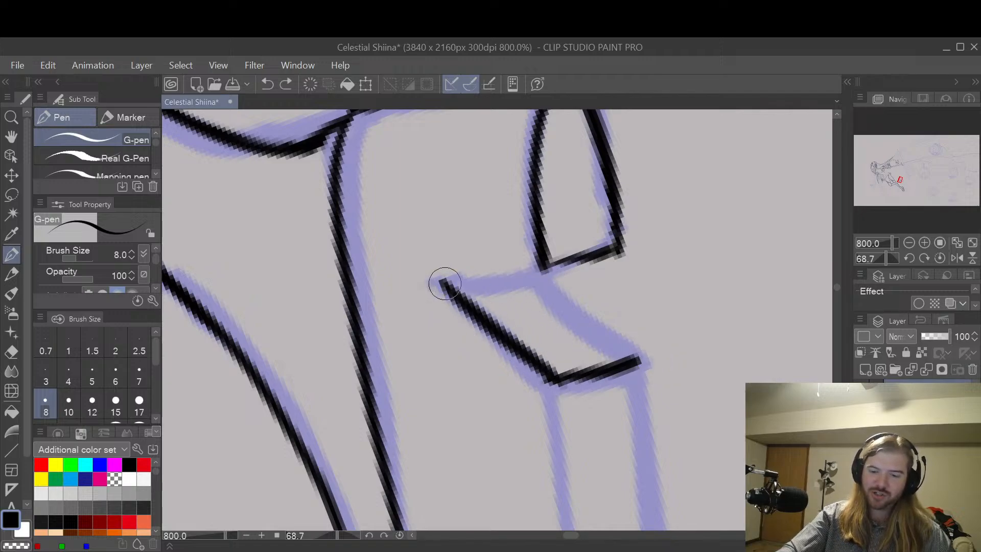
{"action": "mouse_move", "coordinate": [443, 281]}
{"action": "left_mouse_down"}
{"action": "mouse_move", "coordinate": [585, 265]}
{"action": "mouse_move", "coordinate": [599, 325]}
{"action": "mouse_move", "coordinate": [639, 359]}
{"action": "left_mouse_up"}
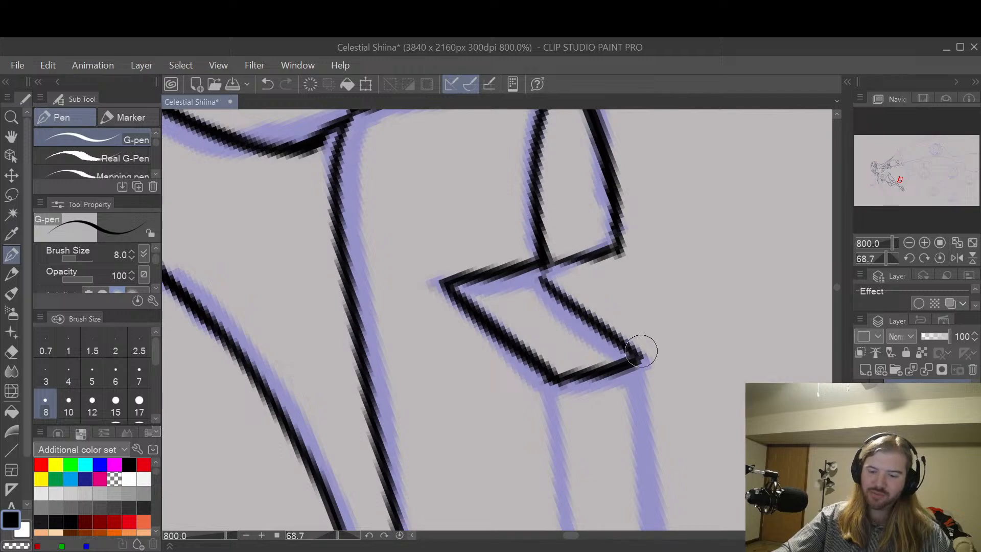
{"action": "left_click_drag", "start_coordinate": [537, 276], "coordinate": [615, 252]}
{"action": "key", "text": "ctrl+z"}
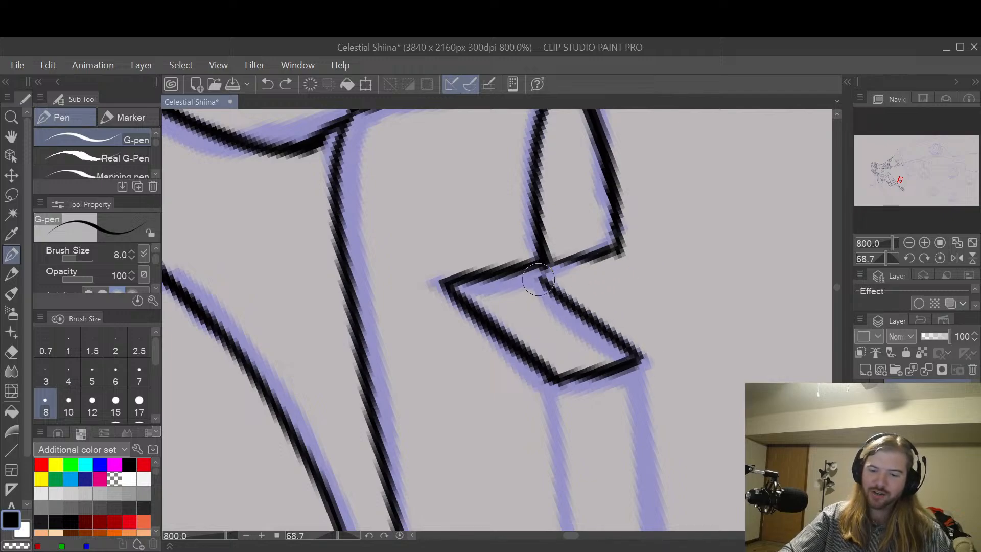
{"action": "left_click_drag", "start_coordinate": [539, 279], "coordinate": [615, 252]}
{"action": "left_click_drag", "start_coordinate": [453, 290], "coordinate": [552, 277]}
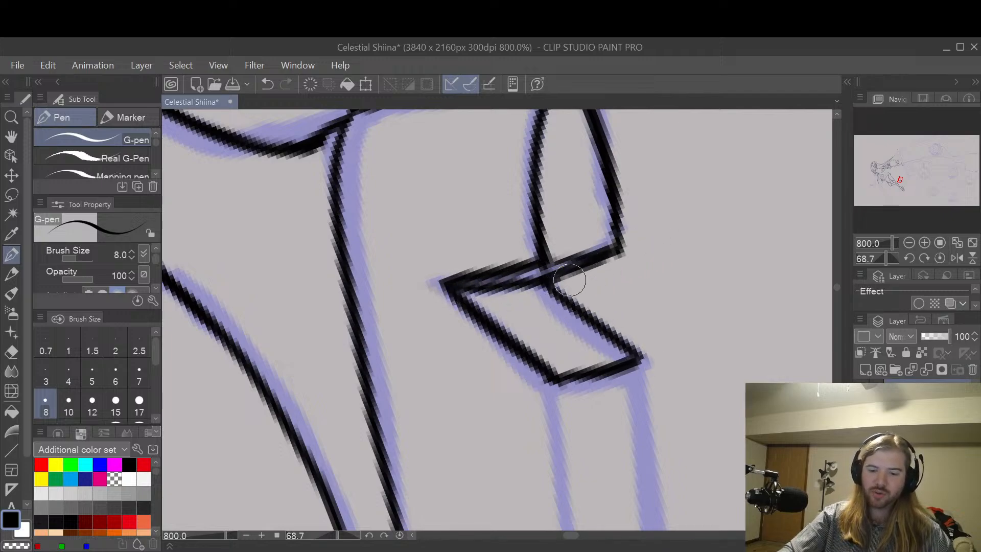
Step: Thicken the arch face's lower edge, where it meets the front sole, with another G-pen stroke
{"action": "key", "text": "space"}
{"action": "left_click_drag", "start_coordinate": [724, 409], "coordinate": [667, 246]}
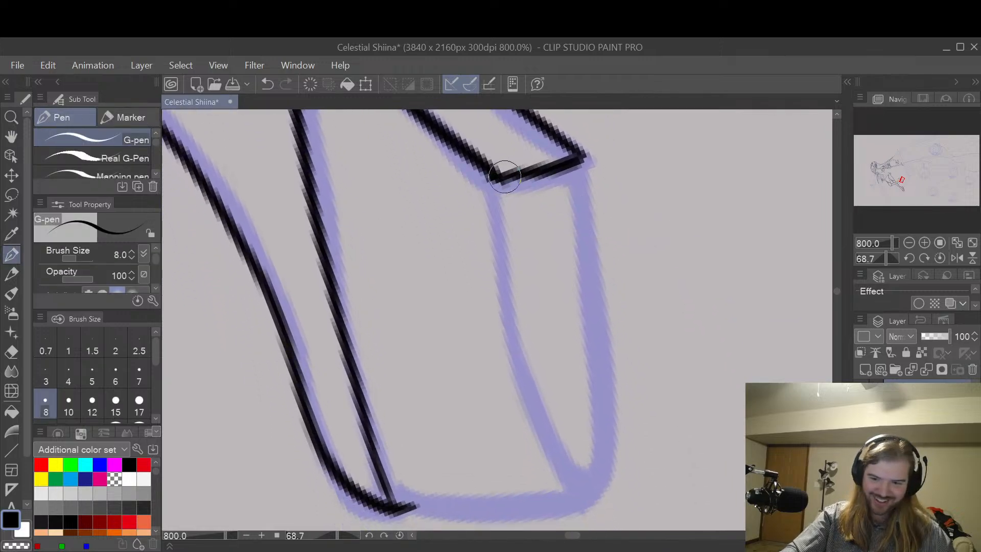
{"action": "left_click_drag", "start_coordinate": [504, 177], "coordinate": [588, 164]}
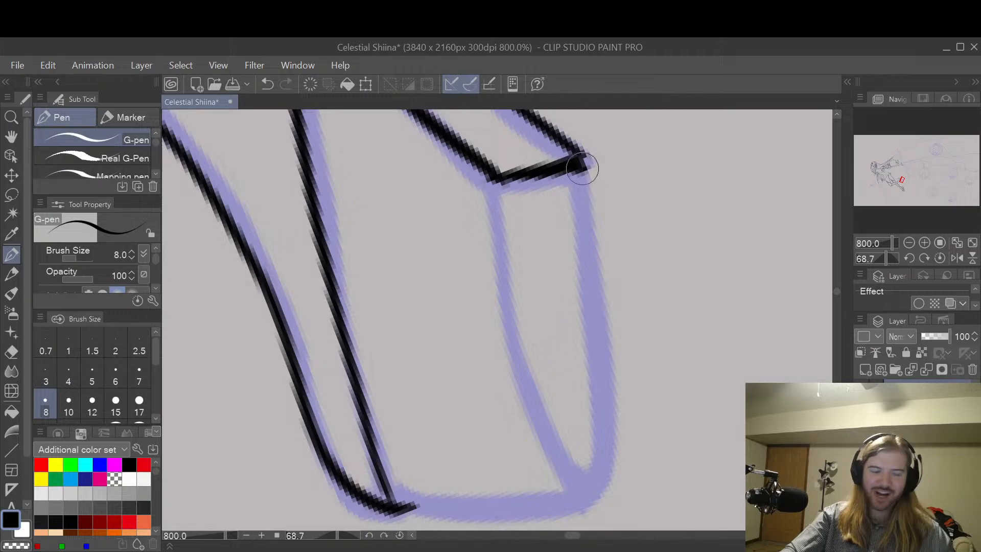
Step: Trim the arch face's lower edge and erase its outer slanted edge with the Hard eraser at size 4
{"action": "key", "text": "space"}
{"action": "left_click_drag", "start_coordinate": [641, 204], "coordinate": [646, 303]}
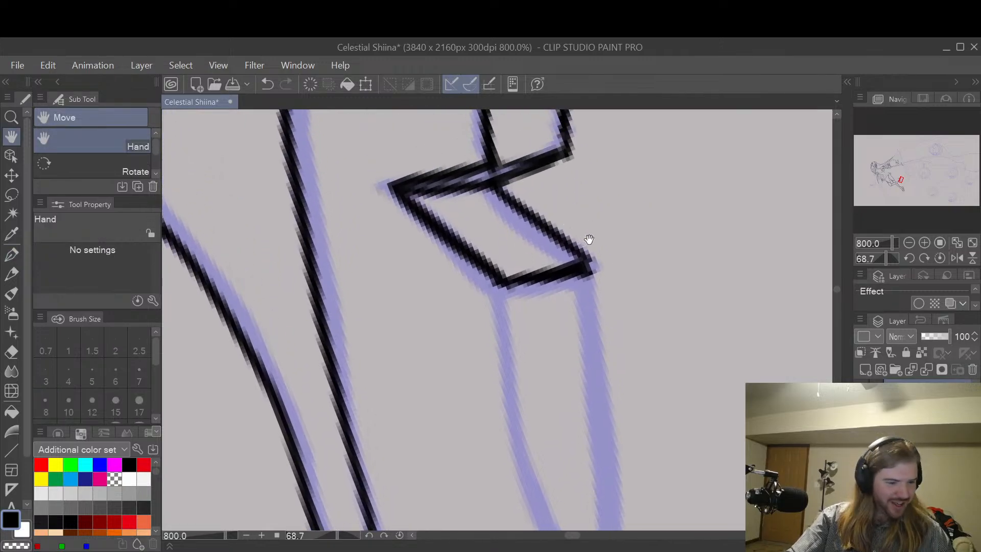
{"action": "key", "text": "e"}
{"action": "key", "text": "bracketright"}
{"action": "key", "text": "bracketright"}
{"action": "key", "text": "bracketright"}
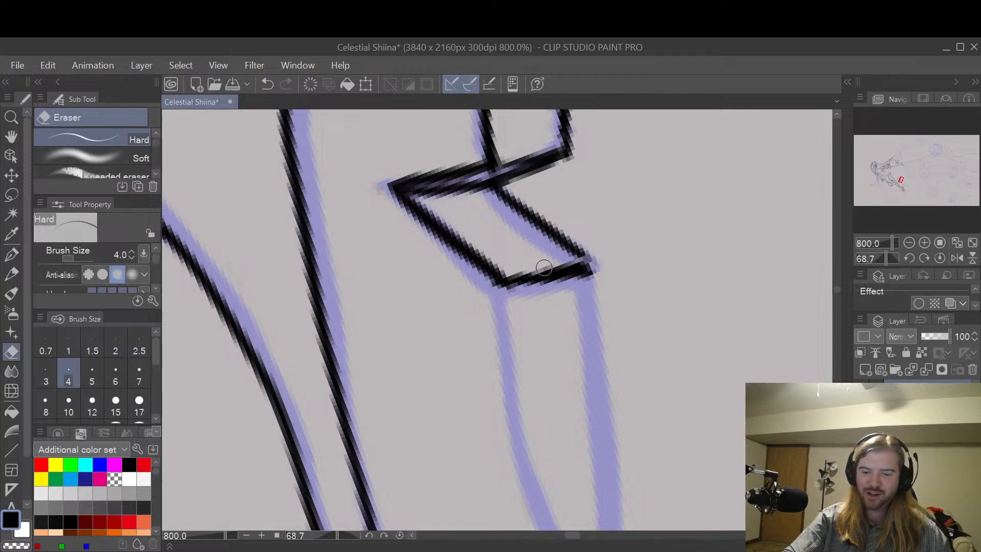
{"action": "mouse_move", "coordinate": [602, 261]}
{"action": "left_mouse_down"}
{"action": "mouse_move", "coordinate": [548, 241]}
{"action": "mouse_move", "coordinate": [583, 253]}
{"action": "mouse_move", "coordinate": [498, 196]}
{"action": "left_mouse_up"}
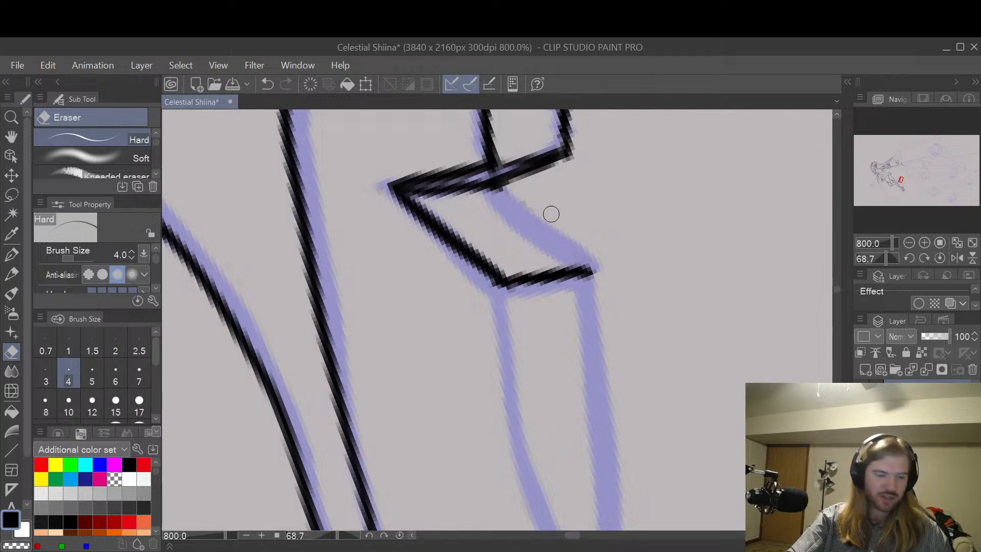
Step: Redraw the arch face's outer slanted edge with the G-pen at size 8, closer to the sketch
{"action": "key", "text": "p"}
{"action": "left_click_drag", "start_coordinate": [505, 194], "coordinate": [592, 271]}
{"action": "key", "text": "ctrl+z"}
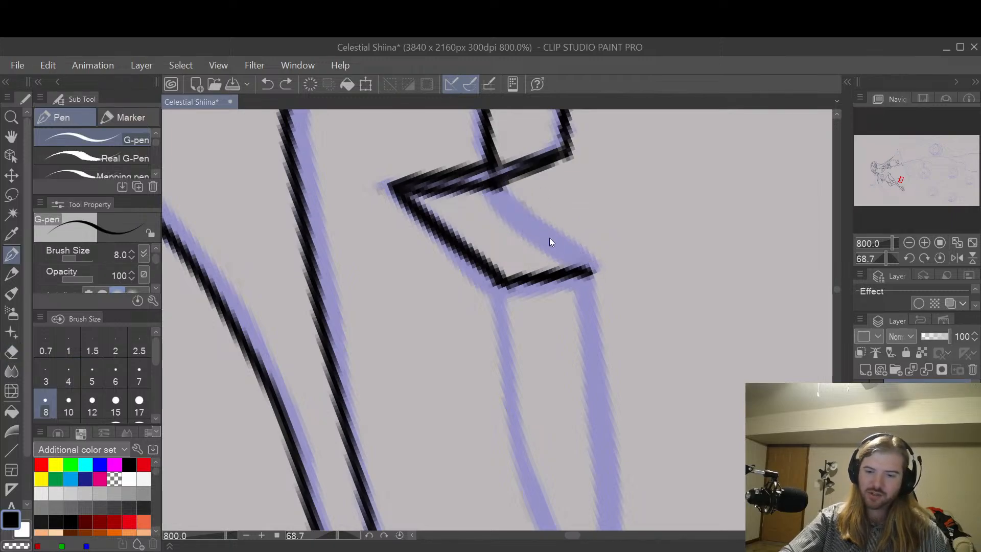
{"action": "left_click_drag", "start_coordinate": [500, 194], "coordinate": [590, 269]}
{"action": "key", "text": "ctrl+z"}
{"action": "left_click_drag", "start_coordinate": [499, 193], "coordinate": [593, 275]}
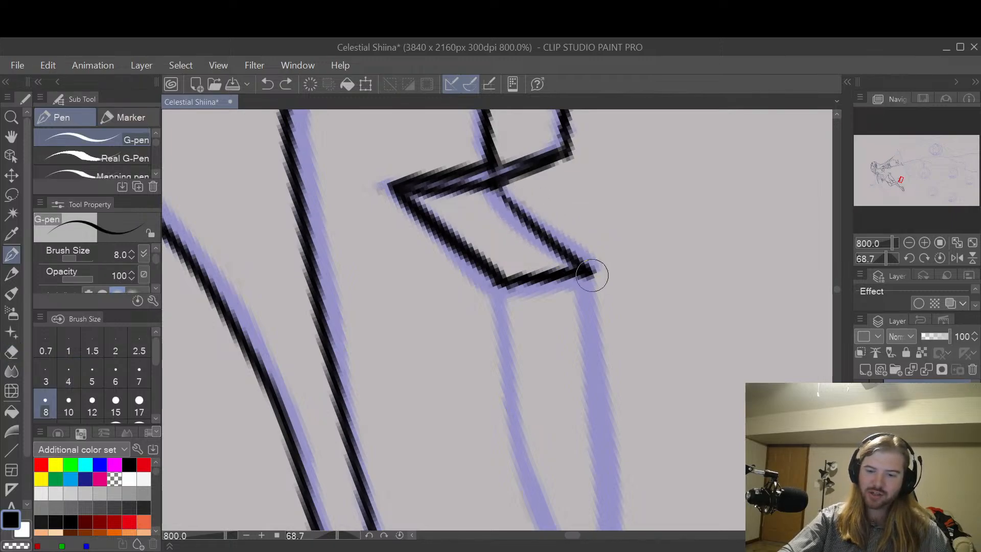
Step: Ink the front sole's inner and outer curves from the arch face to the toe tip with the G-pen at size 8
{"action": "key", "text": "h"}
{"action": "left_click_drag", "start_coordinate": [674, 398], "coordinate": [655, 229]}
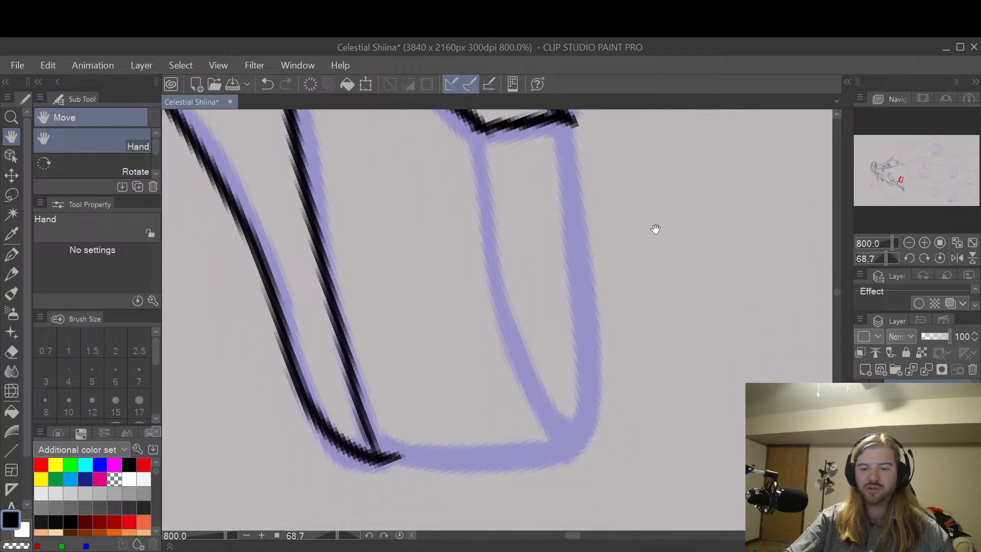
{"action": "key", "text": "p"}
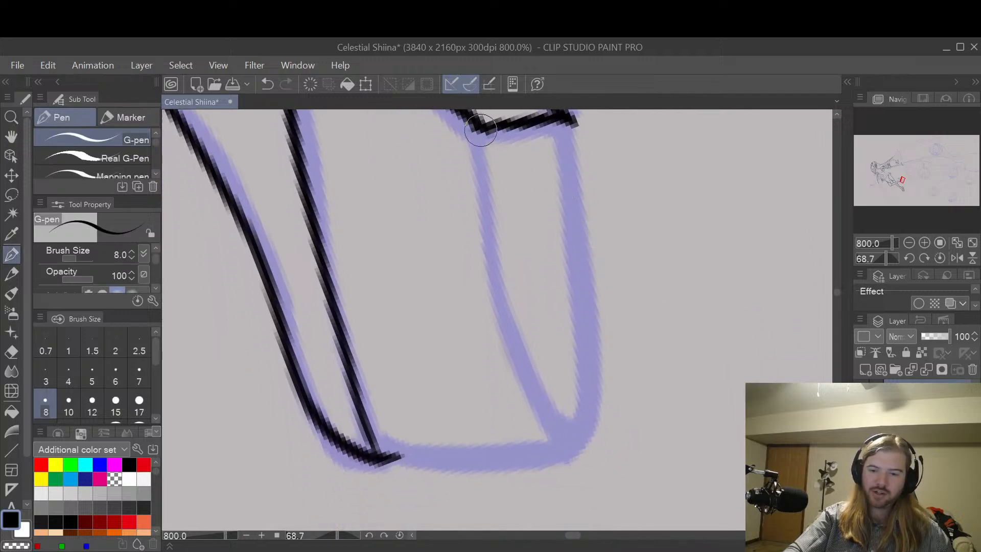
{"action": "mouse_move", "coordinate": [482, 134]}
{"action": "left_mouse_down"}
{"action": "mouse_move", "coordinate": [503, 307]}
{"action": "mouse_move", "coordinate": [535, 401]}
{"action": "mouse_move", "coordinate": [586, 439]}
{"action": "left_mouse_up"}
{"action": "mouse_move", "coordinate": [576, 119]}
{"action": "left_mouse_down"}
{"action": "mouse_move", "coordinate": [593, 299]}
{"action": "mouse_move", "coordinate": [593, 387]}
{"action": "mouse_move", "coordinate": [579, 431]}
{"action": "left_mouse_up"}
Step: Retrace the toe end of the front sole's inner curve with the G-pen to blend it into the rounded tip
{"action": "mouse_move", "coordinate": [501, 328]}
{"action": "left_mouse_down"}
{"action": "mouse_move", "coordinate": [527, 407]}
{"action": "mouse_move", "coordinate": [581, 438]}
{"action": "left_mouse_up"}
{"action": "key", "text": "ctrl+z"}
{"action": "mouse_move", "coordinate": [499, 291]}
{"action": "left_mouse_down"}
{"action": "mouse_move", "coordinate": [506, 355]}
{"action": "mouse_move", "coordinate": [529, 412]}
{"action": "mouse_move", "coordinate": [583, 440]}
{"action": "left_mouse_up"}
{"action": "key", "text": "ctrl+z"}
{"action": "mouse_move", "coordinate": [502, 300]}
{"action": "left_mouse_down"}
{"action": "mouse_move", "coordinate": [527, 406]}
{"action": "mouse_move", "coordinate": [580, 424]}
{"action": "left_mouse_up"}
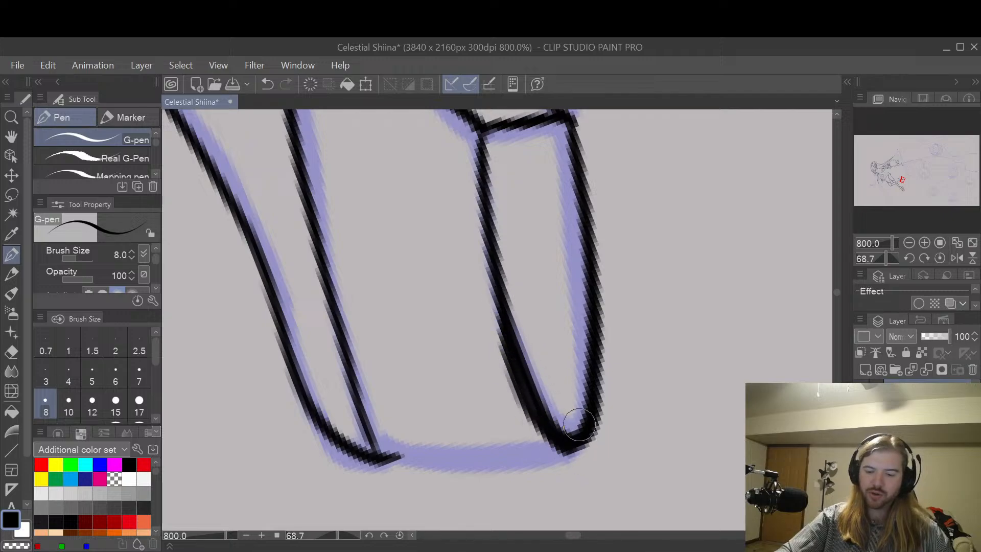
{"action": "key", "text": "ctrl+z"}
{"action": "mouse_move", "coordinate": [501, 308]}
{"action": "left_mouse_down"}
{"action": "mouse_move", "coordinate": [530, 414]}
{"action": "mouse_move", "coordinate": [567, 446]}
{"action": "mouse_move", "coordinate": [584, 390]}
{"action": "mouse_move", "coordinate": [562, 423]}
{"action": "mouse_move", "coordinate": [536, 395]}
{"action": "mouse_move", "coordinate": [523, 329]}
{"action": "mouse_move", "coordinate": [542, 405]}
{"action": "mouse_move", "coordinate": [520, 322]}
{"action": "mouse_move", "coordinate": [532, 400]}
{"action": "mouse_move", "coordinate": [573, 379]}
{"action": "left_mouse_up"}
Step: Thin the thick toe ends of the front sole's inner and outer curves with the Hard eraser at size 4
{"action": "key", "text": "e"}
{"action": "key", "text": "ctrl+z"}
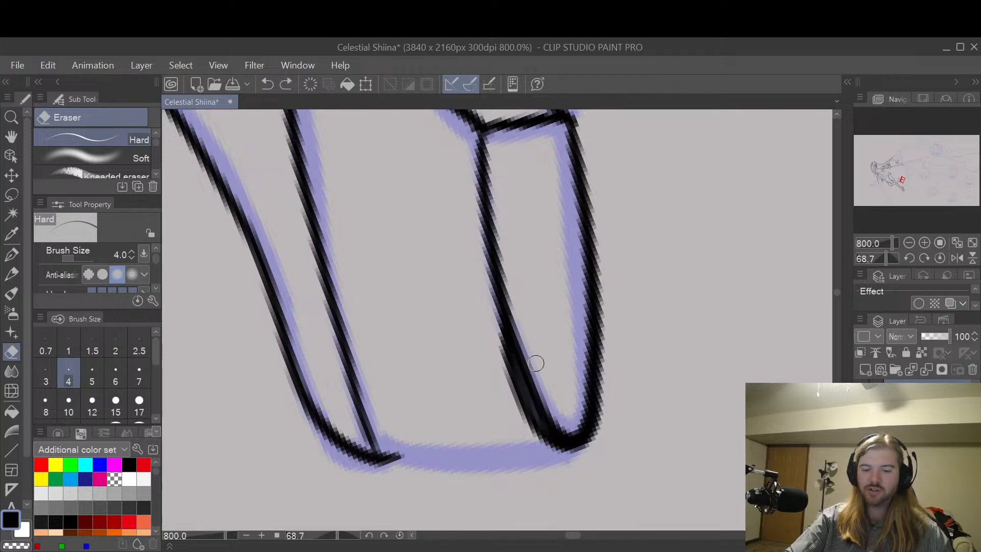
{"action": "mouse_move", "coordinate": [519, 324]}
{"action": "left_mouse_down"}
{"action": "mouse_move", "coordinate": [531, 391]}
{"action": "mouse_move", "coordinate": [559, 427]}
{"action": "mouse_move", "coordinate": [523, 337]}
{"action": "mouse_move", "coordinate": [524, 423]}
{"action": "left_mouse_up"}
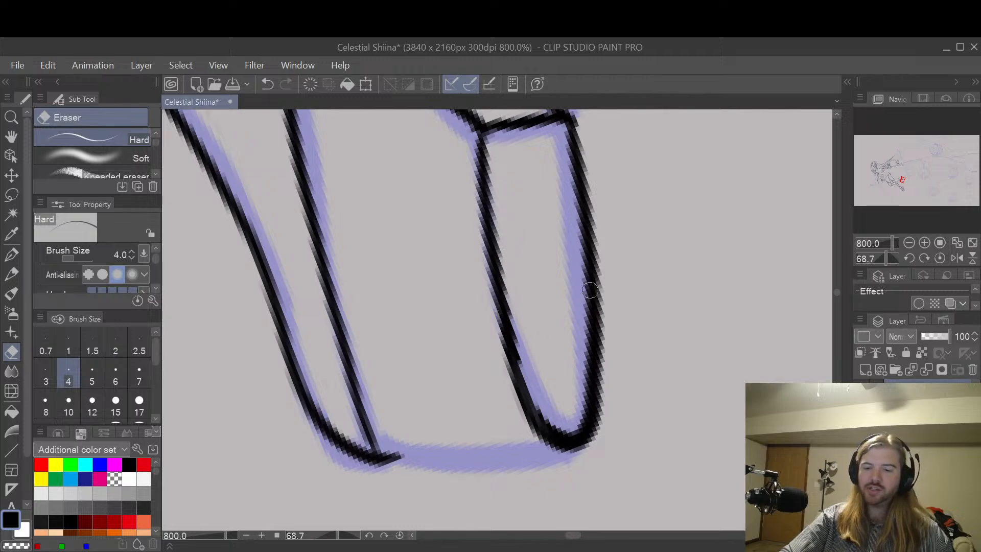
{"action": "mouse_move", "coordinate": [552, 422]}
{"action": "left_mouse_down"}
{"action": "mouse_move", "coordinate": [581, 405]}
{"action": "mouse_move", "coordinate": [588, 291]}
{"action": "left_mouse_up"}
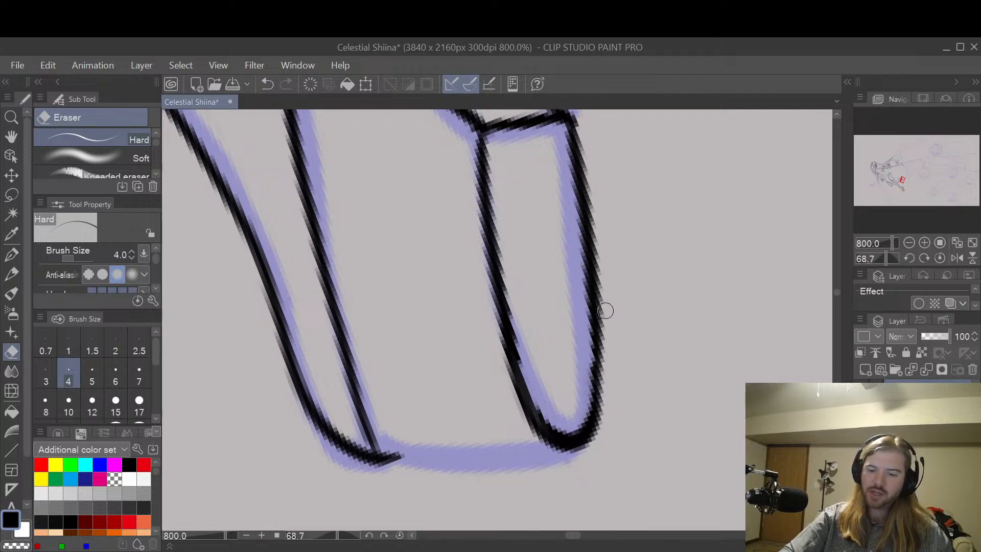
Step: Retrace the front sole's outer curve with the G-pen at size 8 and thin its outer side with the Hard eraser at size 4
{"action": "key", "text": "p"}
{"action": "left_click_drag", "start_coordinate": [579, 179], "coordinate": [591, 401]}
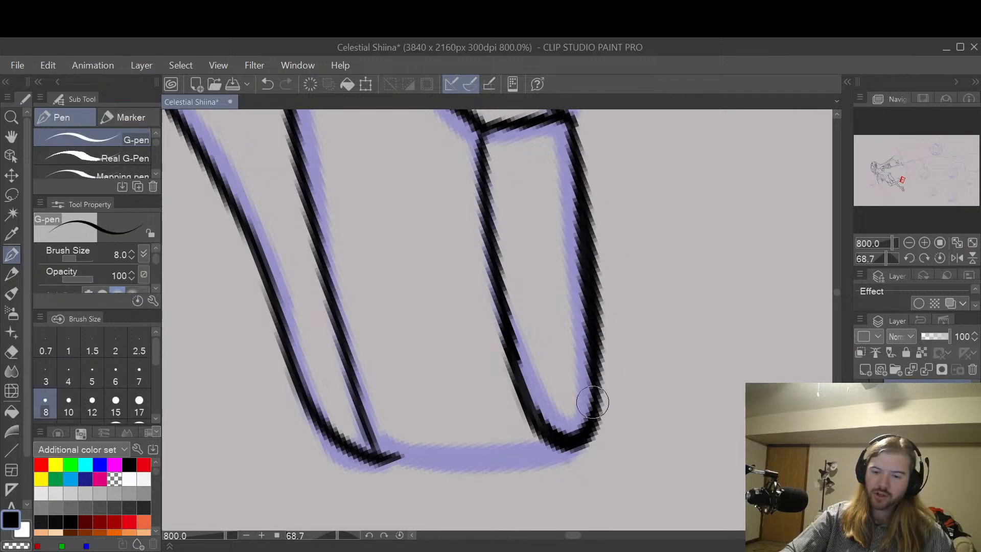
{"action": "key", "text": "ctrl+z"}
{"action": "left_click_drag", "start_coordinate": [577, 176], "coordinate": [601, 388]}
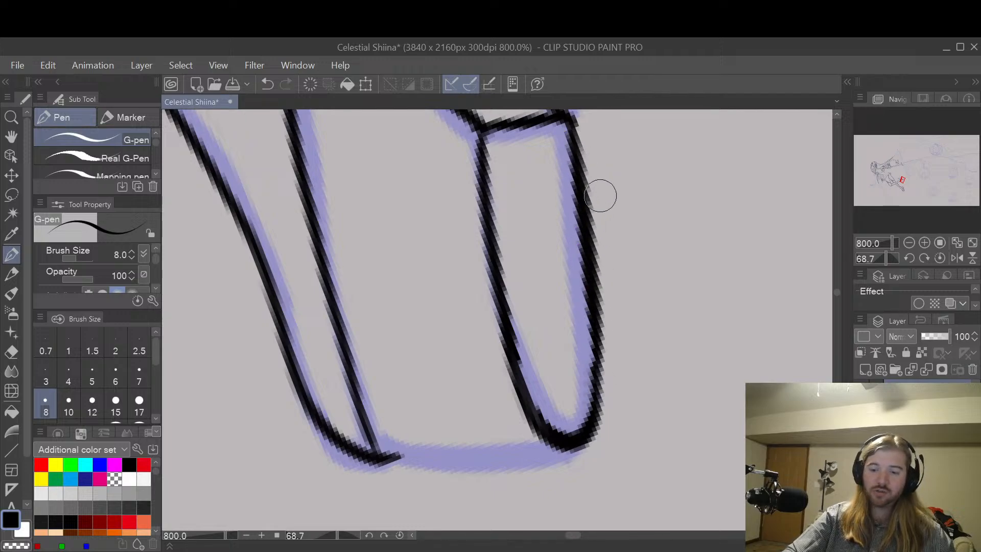
{"action": "key", "text": "e"}
{"action": "left_click_drag", "start_coordinate": [587, 136], "coordinate": [604, 394]}
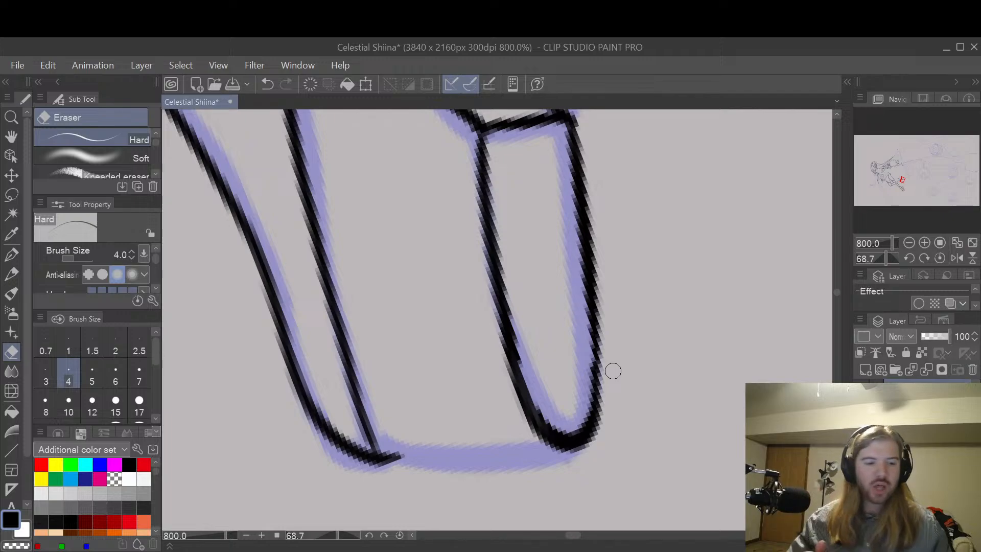
Step: Rotate the canvas to 132.3 degrees and ink the toe edge from the shoe's upper to the sole tip with the G-pen
{"action": "key", "text": "space"}
{"action": "mouse_move", "coordinate": [619, 333]}
{"action": "left_mouse_down"}
{"action": "mouse_move", "coordinate": [652, 326]}
{"action": "mouse_move", "coordinate": [639, 339]}
{"action": "mouse_move", "coordinate": [620, 475]}
{"action": "mouse_move", "coordinate": [569, 516]}
{"action": "mouse_move", "coordinate": [487, 397]}
{"action": "left_mouse_up"}
{"action": "key", "text": "shift+space"}
{"action": "key", "text": "p"}
{"action": "left_click_drag", "start_coordinate": [289, 311], "coordinate": [385, 476]}
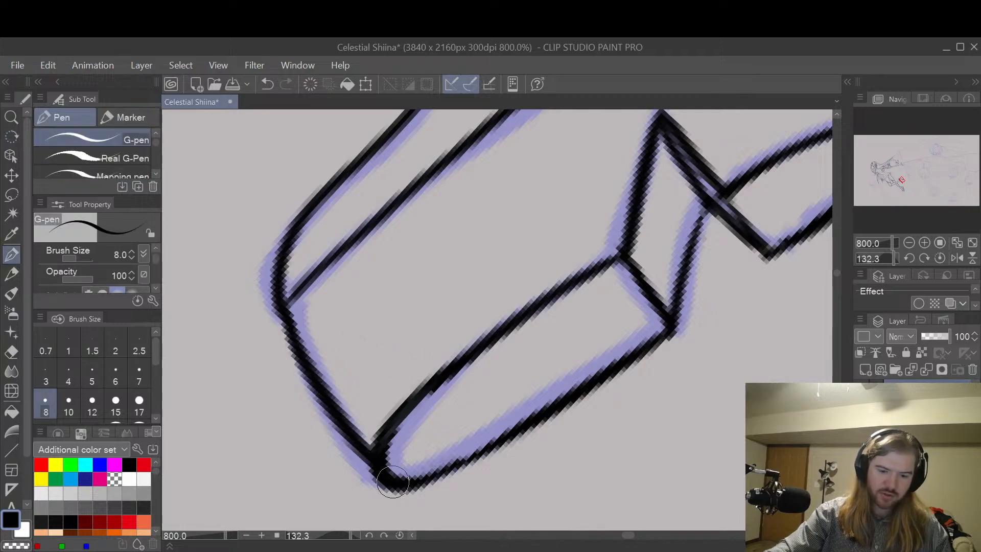
{"action": "key", "text": "ctrl+z"}
{"action": "left_click_drag", "start_coordinate": [282, 309], "coordinate": [389, 472]}
{"action": "key", "text": "ctrl+z"}
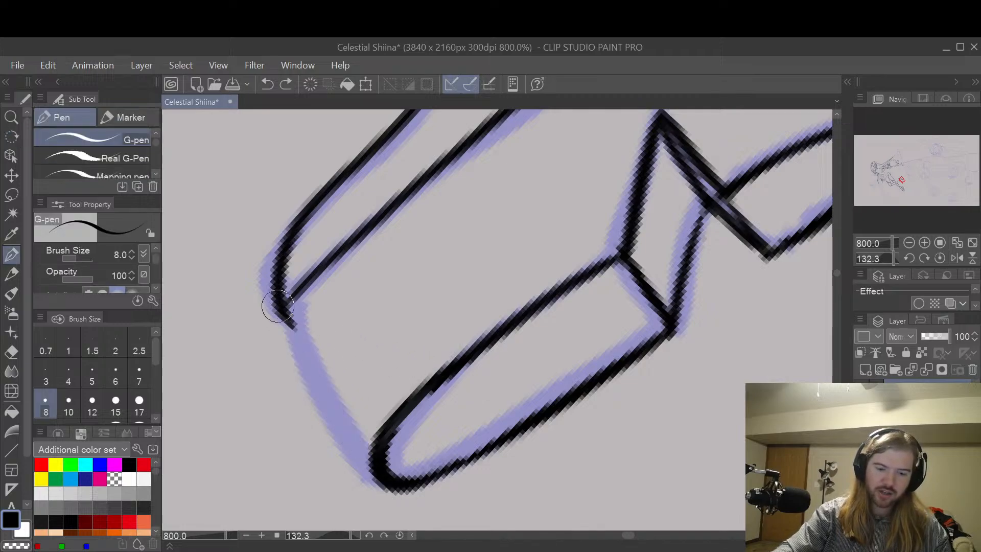
{"action": "mouse_move", "coordinate": [275, 307]}
{"action": "left_mouse_down"}
{"action": "mouse_move", "coordinate": [314, 394]}
{"action": "mouse_move", "coordinate": [388, 485]}
{"action": "left_mouse_up"}
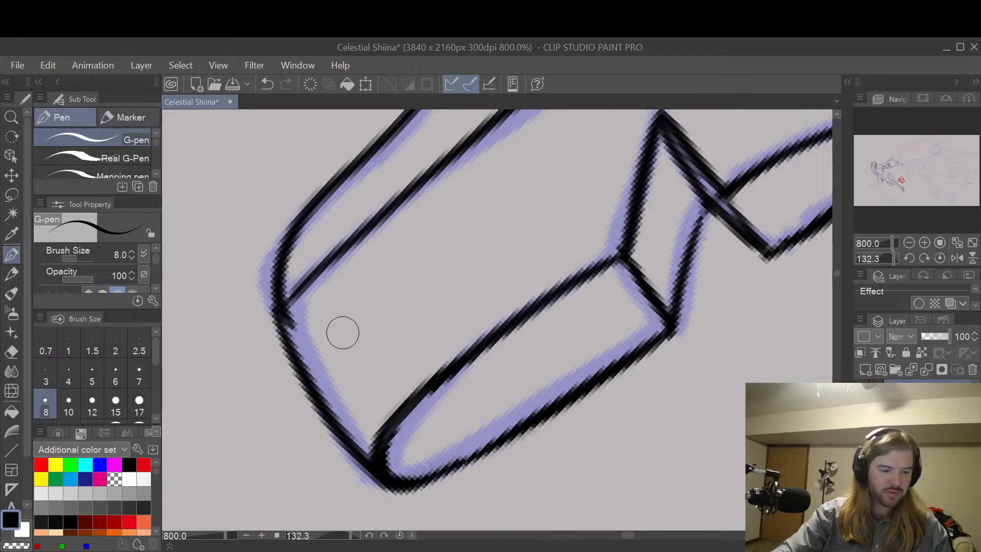
Step: Erase the stray line end at the corner where the toe edge meets the shoe's upper with the Hard eraser at size 4
{"action": "key", "text": "e"}
{"action": "left_click_drag", "start_coordinate": [301, 325], "coordinate": [290, 325]}
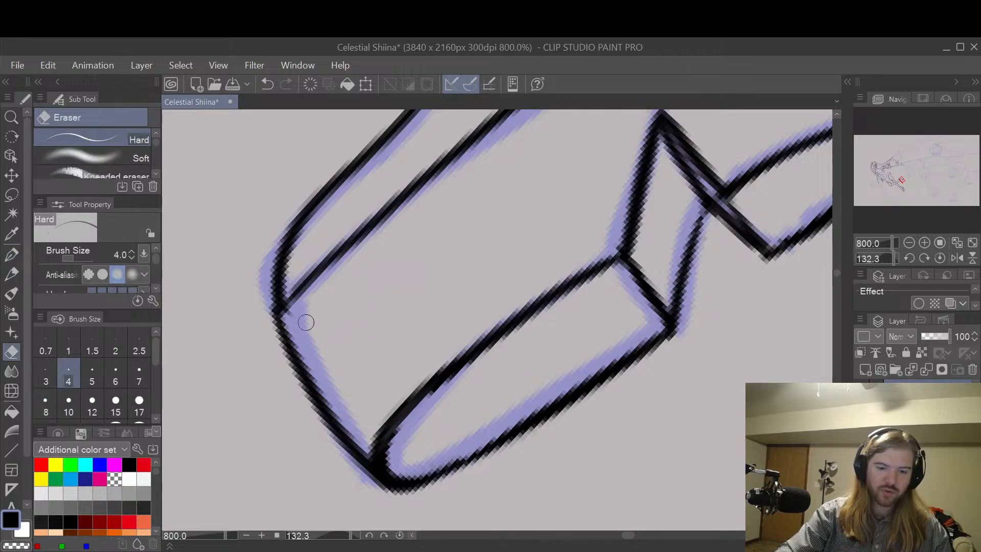
{"action": "key", "text": "ctrl+z"}
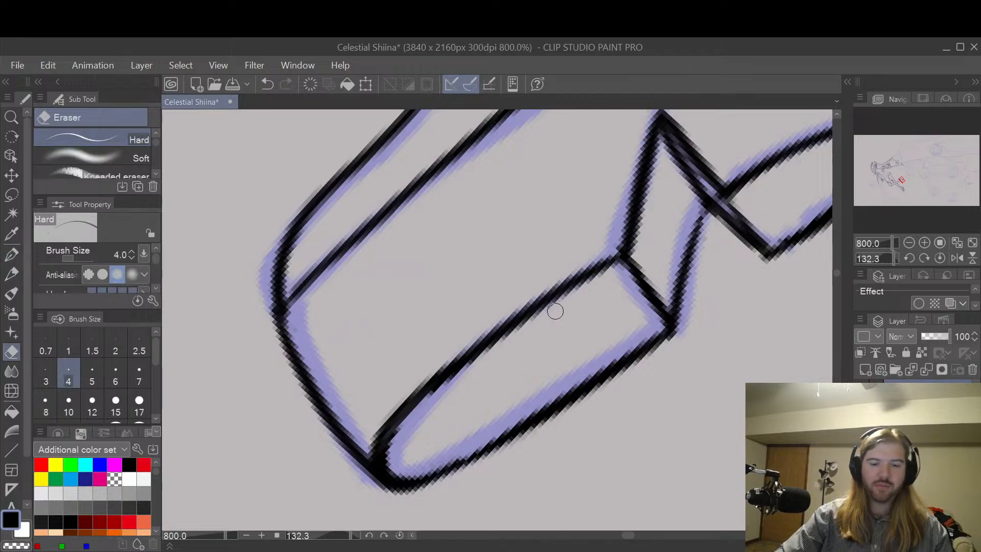
{"action": "key", "text": "space"}
{"action": "left_click_drag", "start_coordinate": [631, 328], "coordinate": [613, 405]}
{"action": "scroll", "coordinate": [750, 310], "scroll_direction": "down", "scroll_amount": 2}
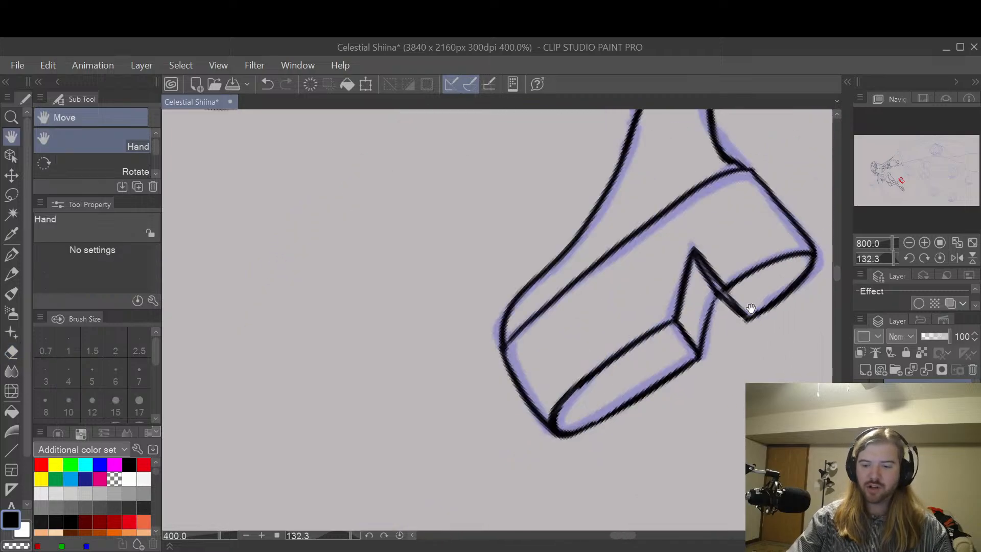
Step: Review the inked heel, arch and sole of the raised shoe, and view both legs with the canvas rotated to 27.8 degrees
{"action": "mouse_move", "coordinate": [765, 266]}
{"action": "left_mouse_down"}
{"action": "mouse_move", "coordinate": [704, 292]}
{"action": "mouse_move", "coordinate": [652, 351]}
{"action": "left_mouse_up"}
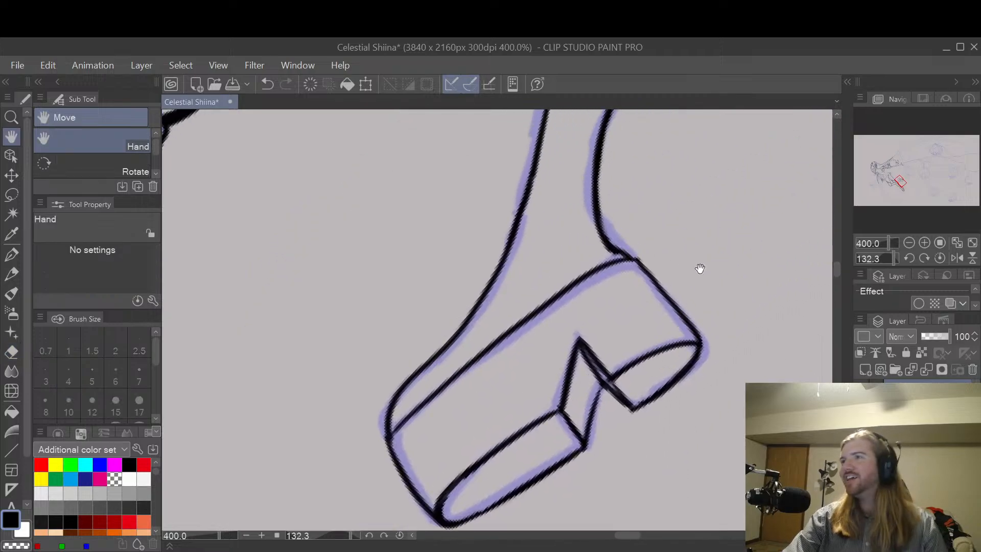
{"action": "left_click_drag", "start_coordinate": [730, 271], "coordinate": [681, 286]}
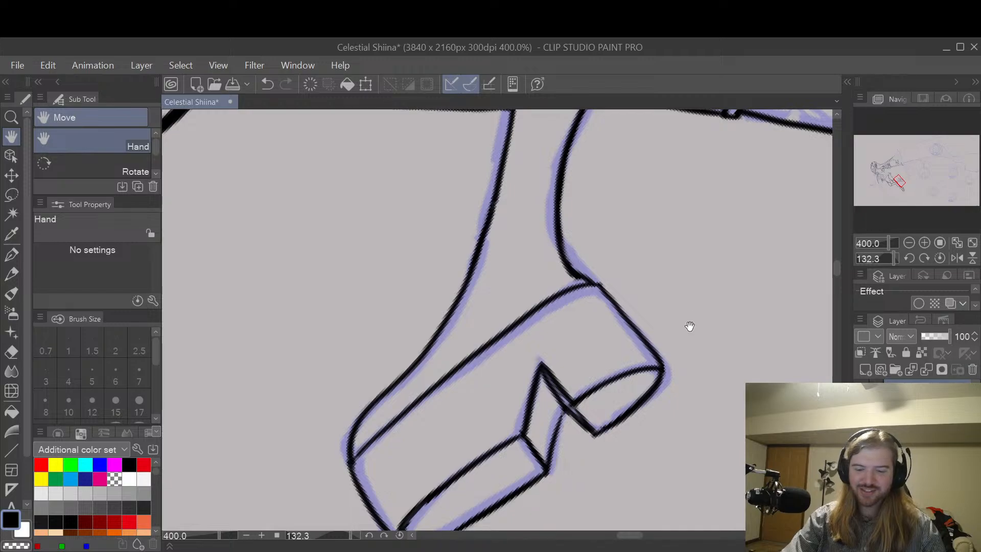
{"action": "left_click_drag", "start_coordinate": [689, 326], "coordinate": [674, 255]}
{"action": "scroll", "coordinate": [673, 253], "scroll_direction": "down", "scroll_amount": 2}
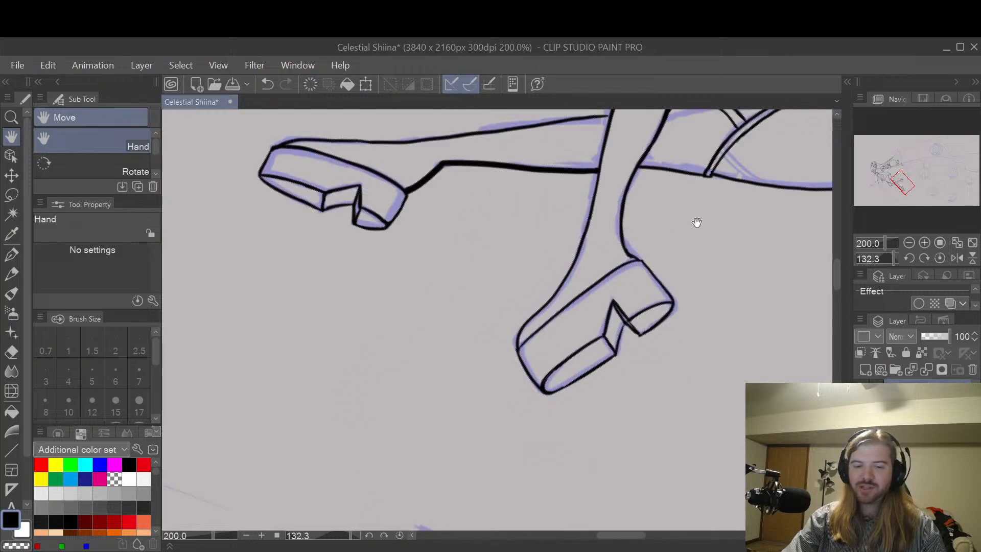
{"action": "left_click_drag", "start_coordinate": [697, 222], "coordinate": [639, 357]}
{"action": "left_click_drag", "start_coordinate": [674, 421], "coordinate": [667, 338]}
{"action": "key", "text": "shift+space"}
{"action": "left_click_drag", "start_coordinate": [640, 412], "coordinate": [592, 123]}
{"action": "left_click_drag", "start_coordinate": [552, 361], "coordinate": [632, 333]}
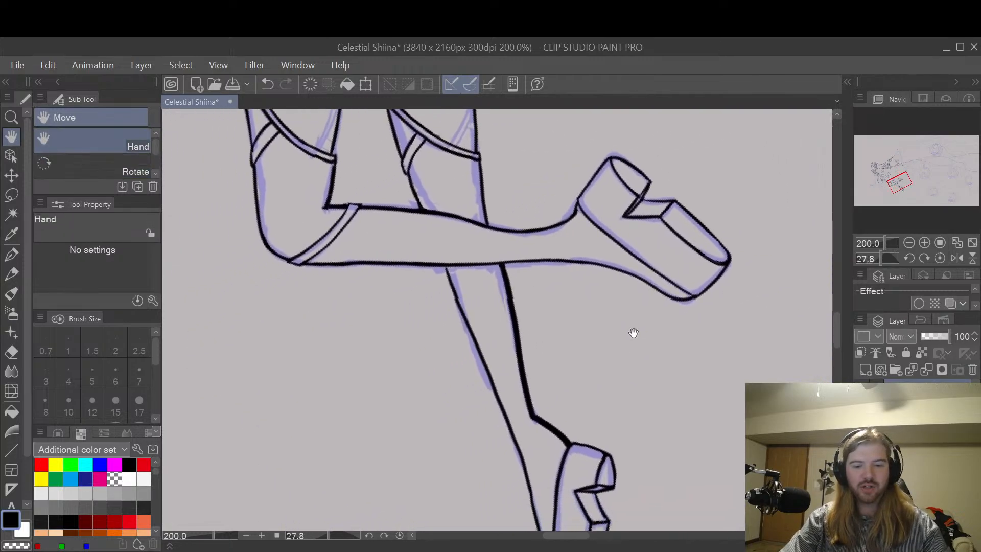
Step: Extend the front line of the standing lower leg up to the raised calf's underside with the G-pen at size 8
{"action": "scroll", "coordinate": [584, 324], "scroll_direction": "up", "scroll_amount": 2}
{"action": "left_click_drag", "start_coordinate": [559, 328], "coordinate": [679, 293]}
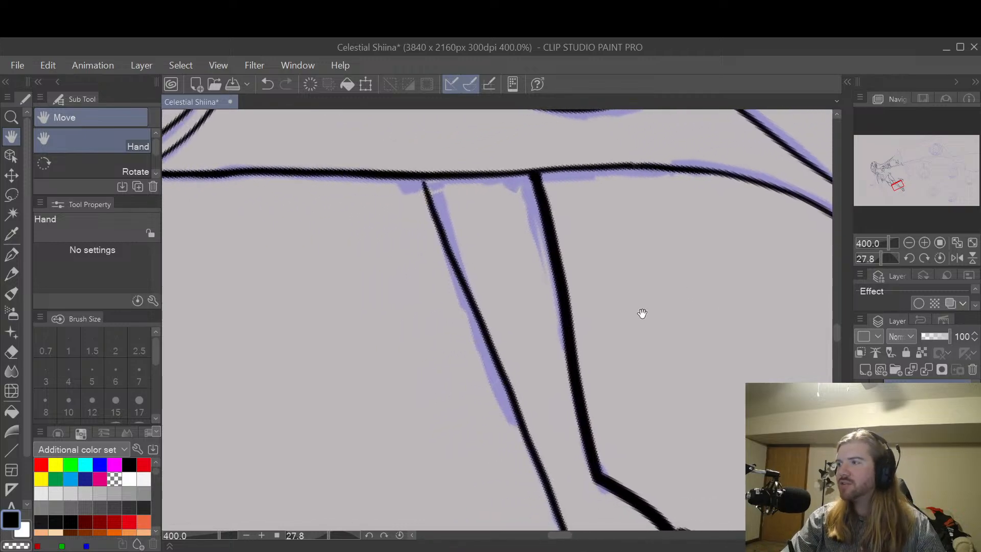
{"action": "left_click_drag", "start_coordinate": [629, 282], "coordinate": [596, 322]}
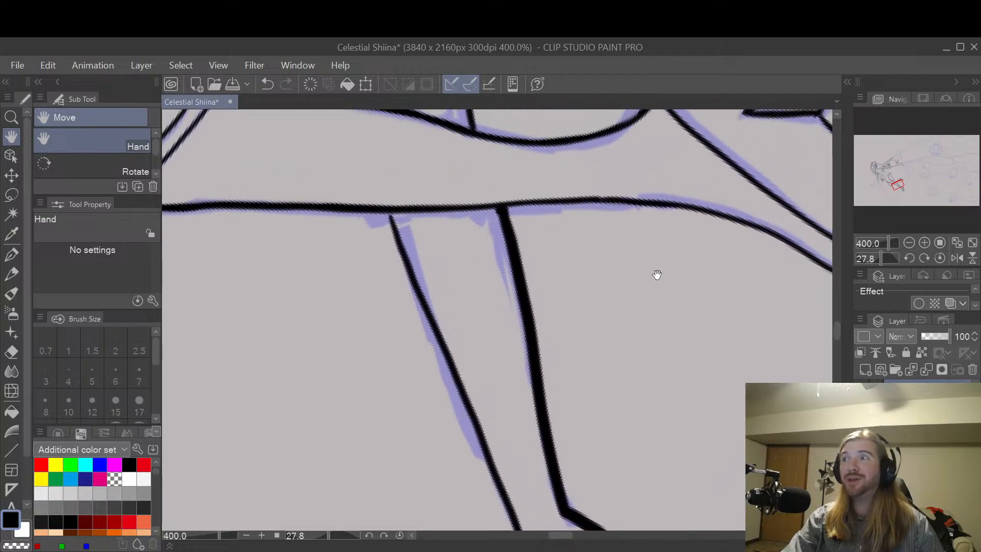
{"action": "key", "text": "p"}
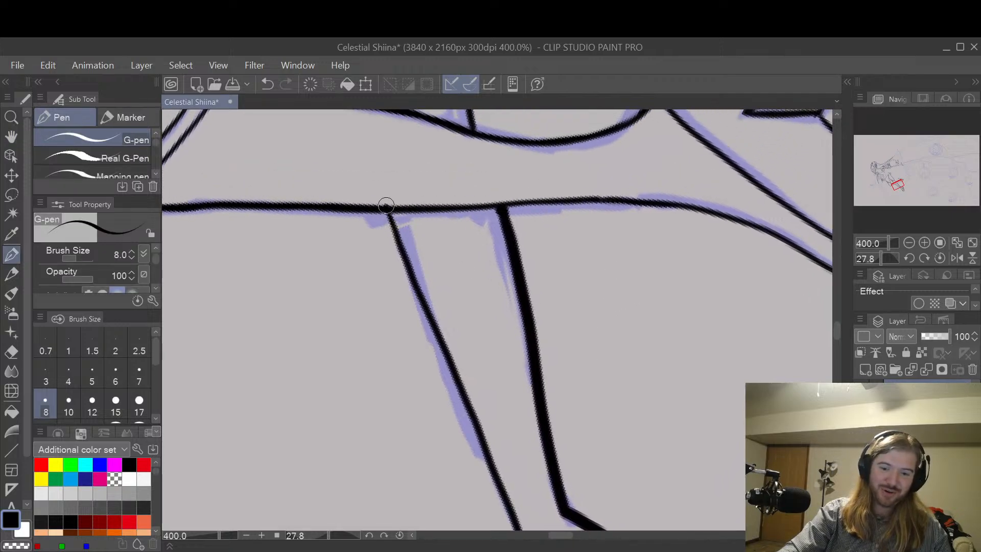
{"action": "key", "text": "ctrl+z"}
{"action": "left_click_drag", "start_coordinate": [395, 226], "coordinate": [388, 208]}
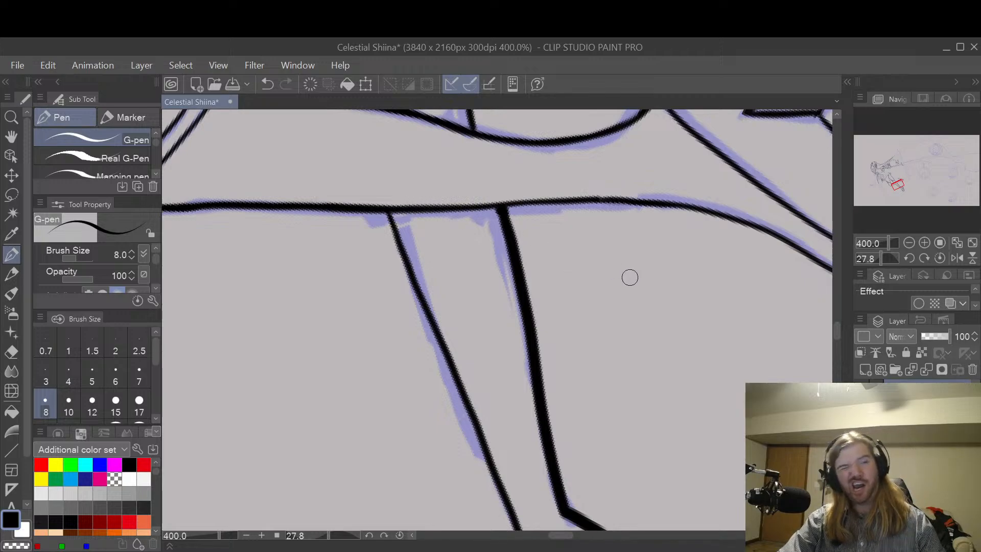
Step: Rotate the canvas to 105.2 degrees and erase the upper end of the standing leg's thick back line with the Hard eraser
{"action": "key", "text": "space"}
{"action": "left_click_drag", "start_coordinate": [613, 308], "coordinate": [609, 348]}
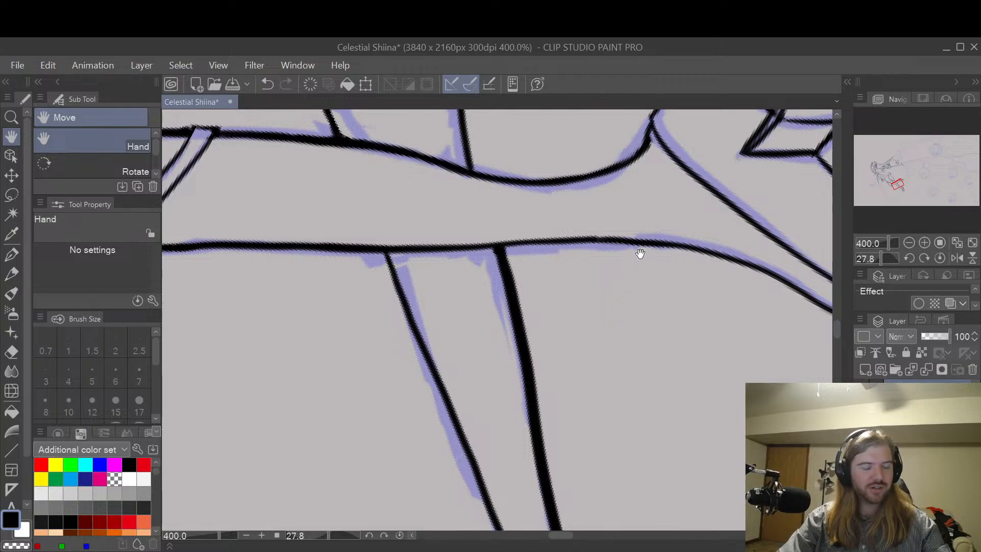
{"action": "key", "text": "shift+space"}
{"action": "left_click_drag", "start_coordinate": [642, 251], "coordinate": [579, 345]}
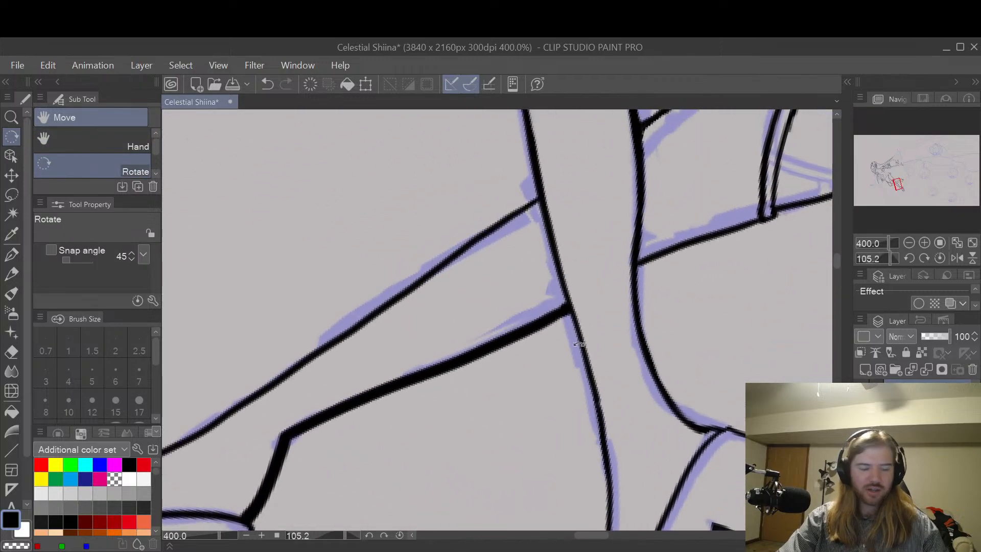
{"action": "key", "text": "e"}
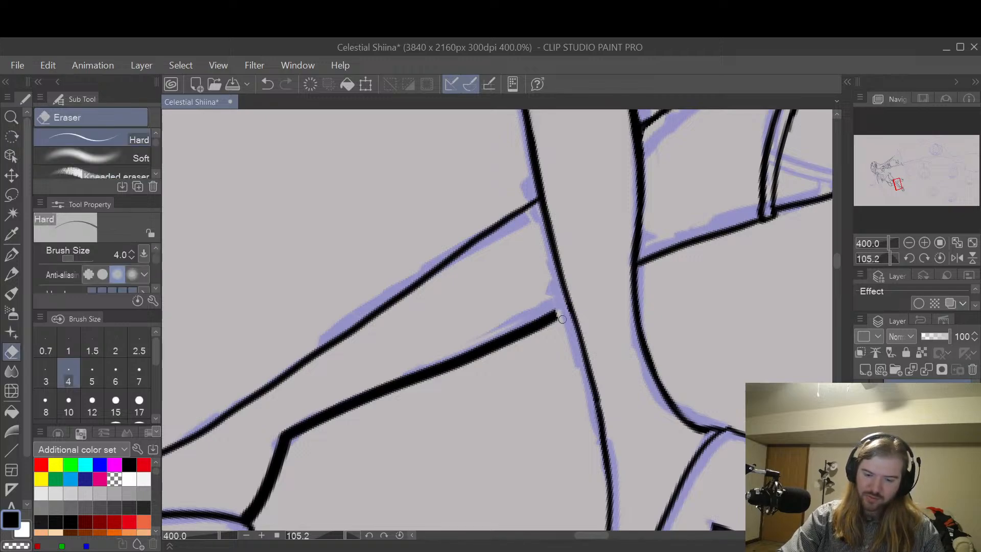
{"action": "key", "text": "bracketright"}
{"action": "key", "text": "bracketright"}
{"action": "key", "text": "bracketright"}
{"action": "key", "text": "bracketright"}
{"action": "key", "text": "bracketright"}
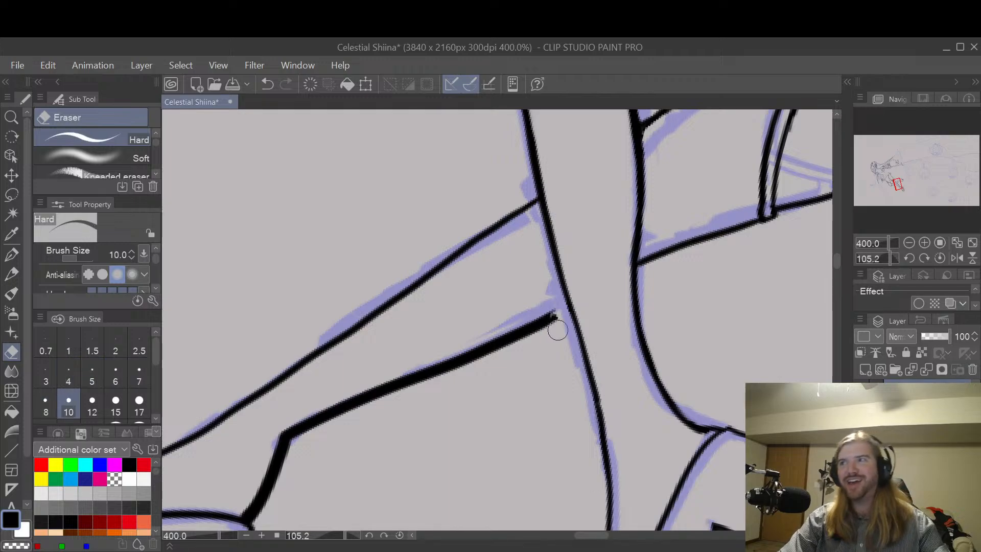
{"action": "left_click_drag", "start_coordinate": [552, 316], "coordinate": [439, 372]}
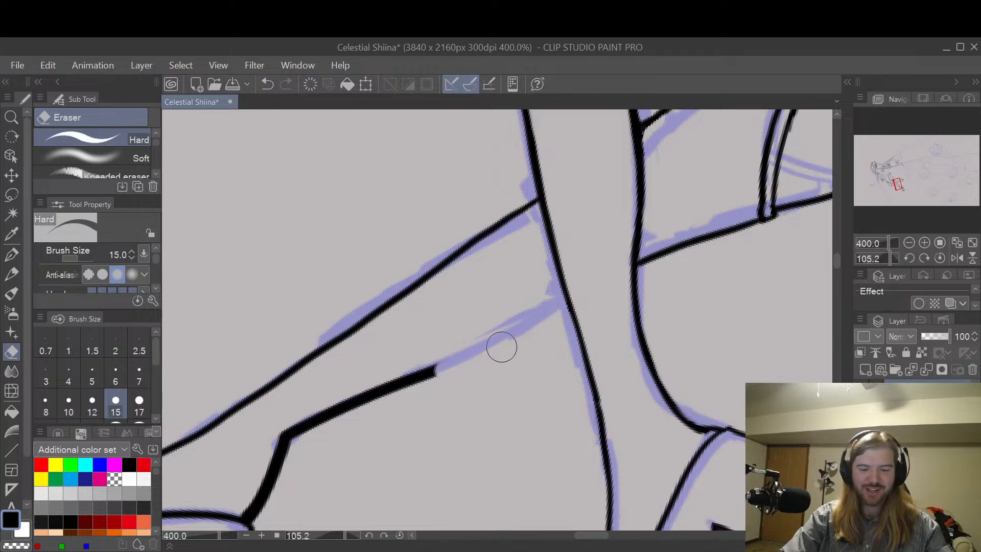
Step: Erase the rest of the thick back line down to the shoe with the Hard eraser at size 15
{"action": "key", "text": "space"}
{"action": "mouse_move", "coordinate": [479, 368]}
{"action": "left_mouse_down"}
{"action": "mouse_move", "coordinate": [551, 305]}
{"action": "mouse_move", "coordinate": [520, 298]}
{"action": "mouse_move", "coordinate": [362, 364]}
{"action": "mouse_move", "coordinate": [349, 376]}
{"action": "mouse_move", "coordinate": [355, 439]}
{"action": "mouse_move", "coordinate": [325, 433]}
{"action": "mouse_move", "coordinate": [335, 449]}
{"action": "mouse_move", "coordinate": [305, 433]}
{"action": "left_mouse_up"}
{"action": "key", "text": "p"}
{"action": "key", "text": "e"}
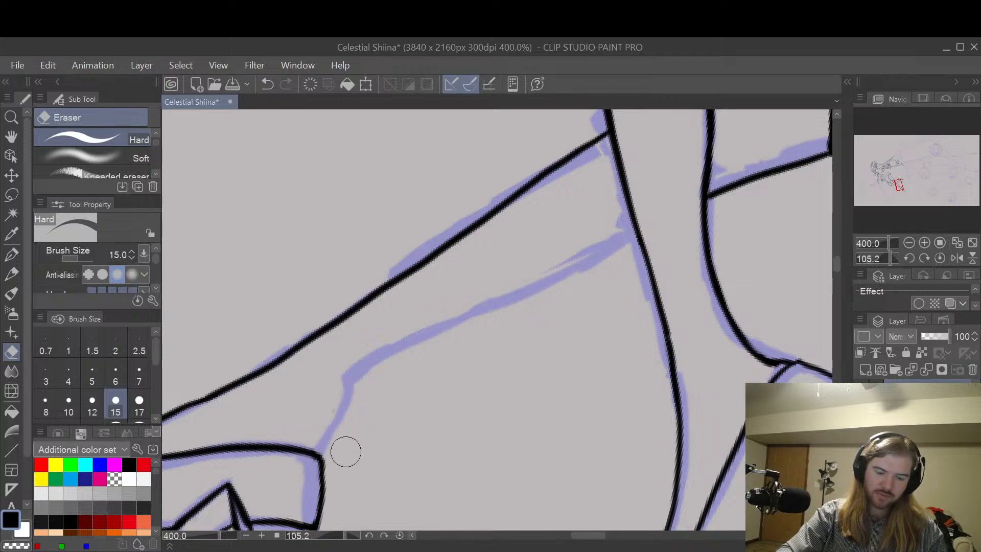
Step: Rotate the canvas to 33.6 degrees and re-ink the standing leg's back line from the raised calf to the shoe with the G-pen at size 8
{"action": "key", "text": "h"}
{"action": "mouse_move", "coordinate": [638, 404]}
{"action": "left_mouse_down"}
{"action": "mouse_move", "coordinate": [659, 383]}
{"action": "mouse_move", "coordinate": [671, 390]}
{"action": "left_mouse_up"}
{"action": "key", "text": "p"}
{"action": "key", "text": "ctrl+z"}
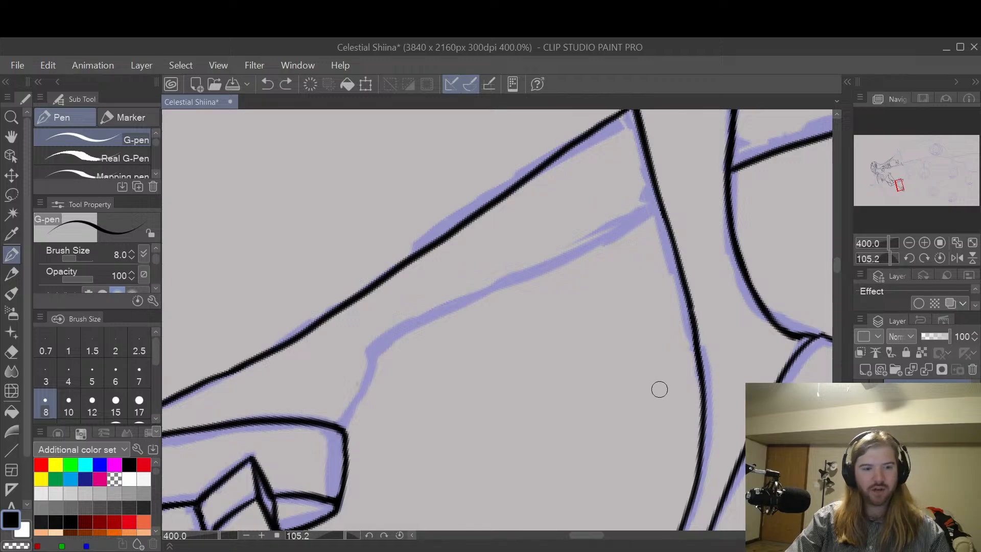
{"action": "key", "text": "h"}
{"action": "left_click_drag", "start_coordinate": [658, 408], "coordinate": [648, 221]}
{"action": "left_click_drag", "start_coordinate": [598, 279], "coordinate": [669, 292]}
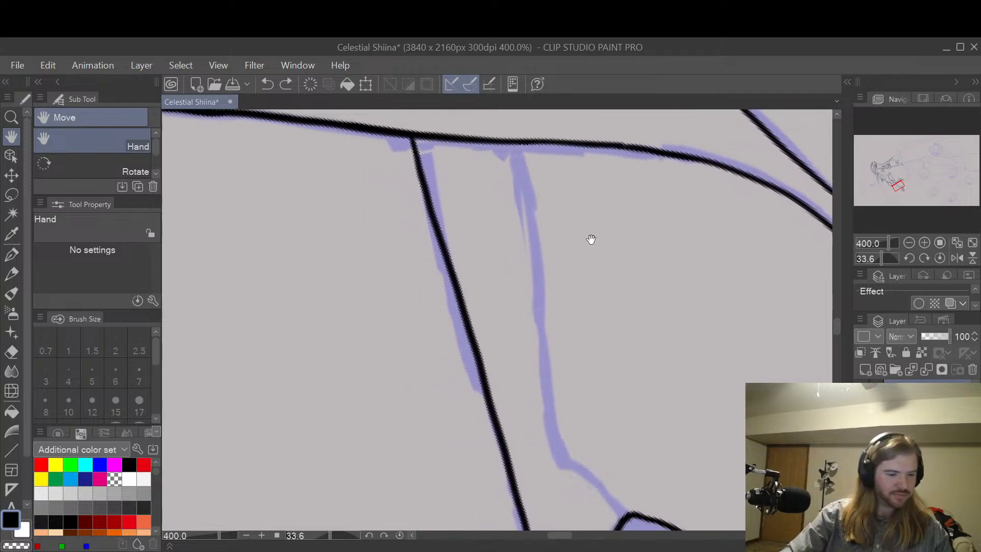
{"action": "key", "text": "p"}
{"action": "left_click_drag", "start_coordinate": [516, 146], "coordinate": [542, 309]}
{"action": "key", "text": "ctrl+z"}
{"action": "mouse_move", "coordinate": [517, 146]}
{"action": "left_mouse_down"}
{"action": "mouse_move", "coordinate": [559, 436]}
{"action": "mouse_move", "coordinate": [626, 513]}
{"action": "left_mouse_up"}
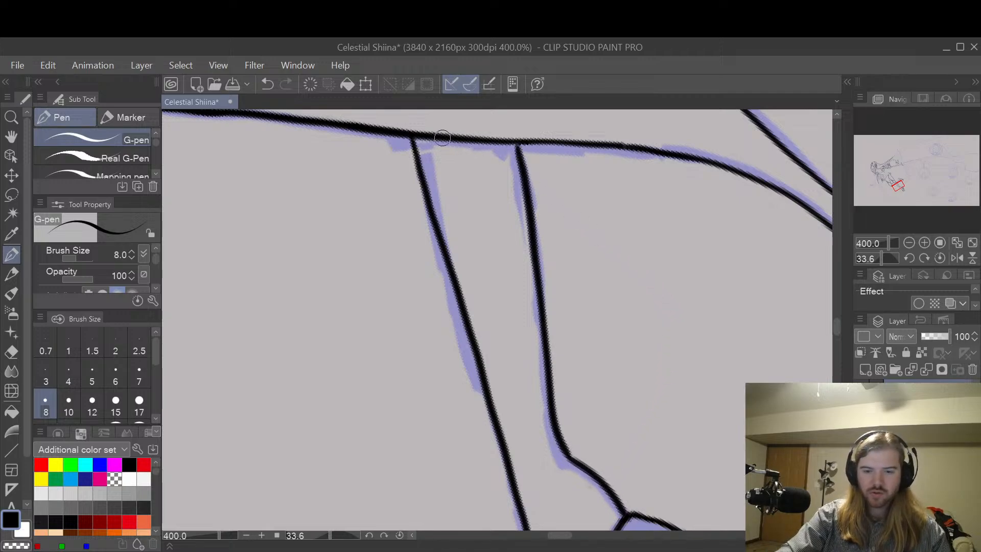
Step: Inspect the re-inked lower leg and shoe, and examine the line art of the straps around both thighs
{"action": "key", "text": "space"}
{"action": "left_click_drag", "start_coordinate": [719, 353], "coordinate": [692, 261]}
{"action": "scroll", "coordinate": [710, 218], "scroll_direction": "down", "scroll_amount": 2}
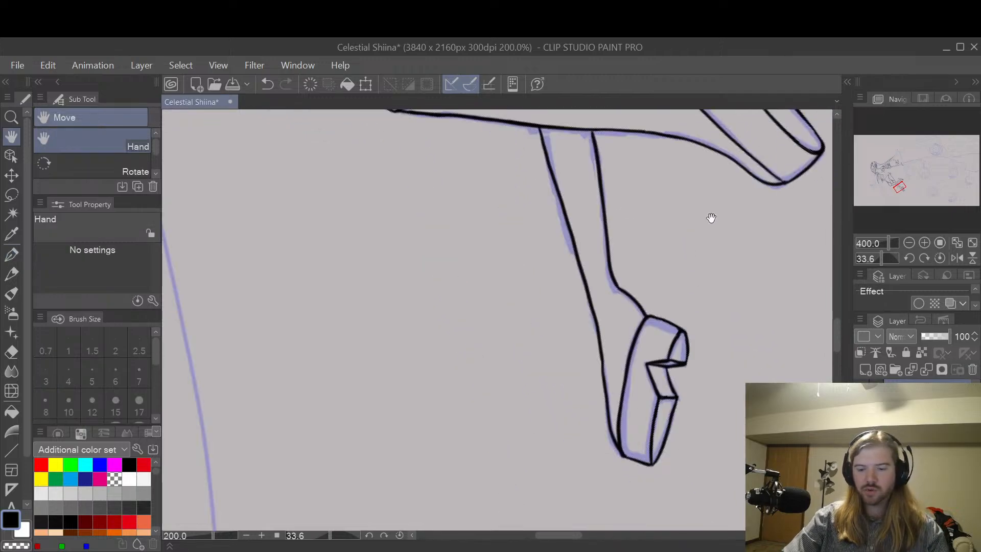
{"action": "scroll", "coordinate": [690, 297], "scroll_direction": "up", "scroll_amount": 2}
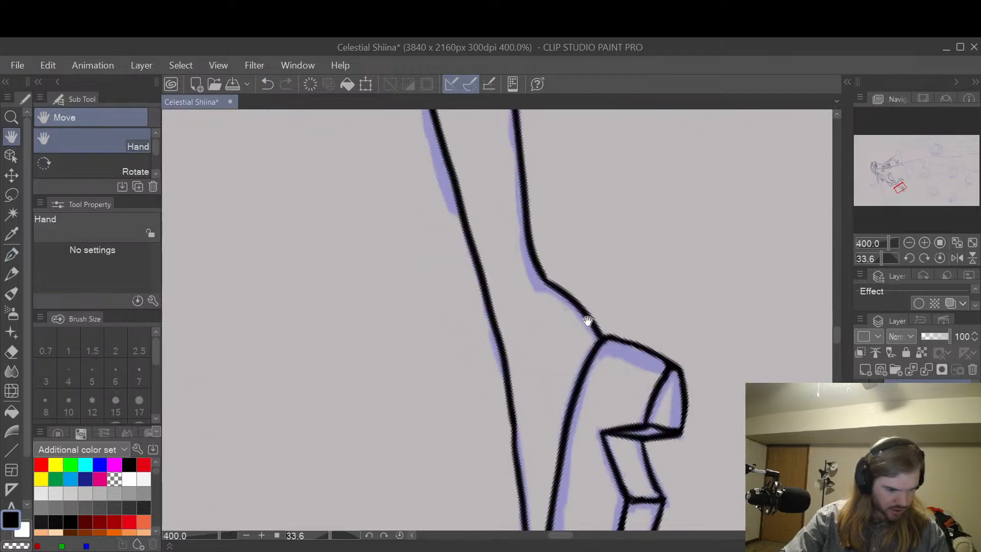
{"action": "key", "text": "e"}
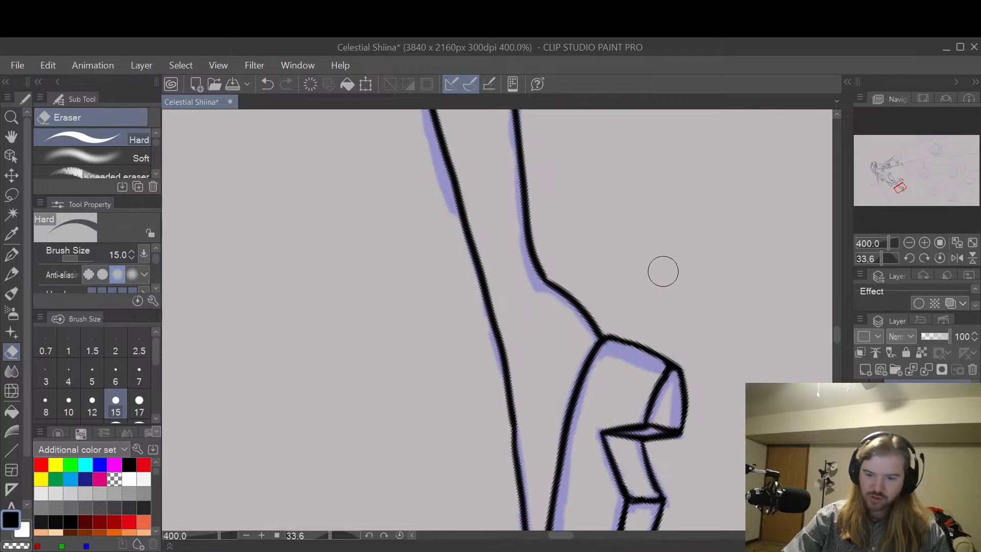
{"action": "scroll", "coordinate": [697, 269], "scroll_direction": "down", "scroll_amount": 2}
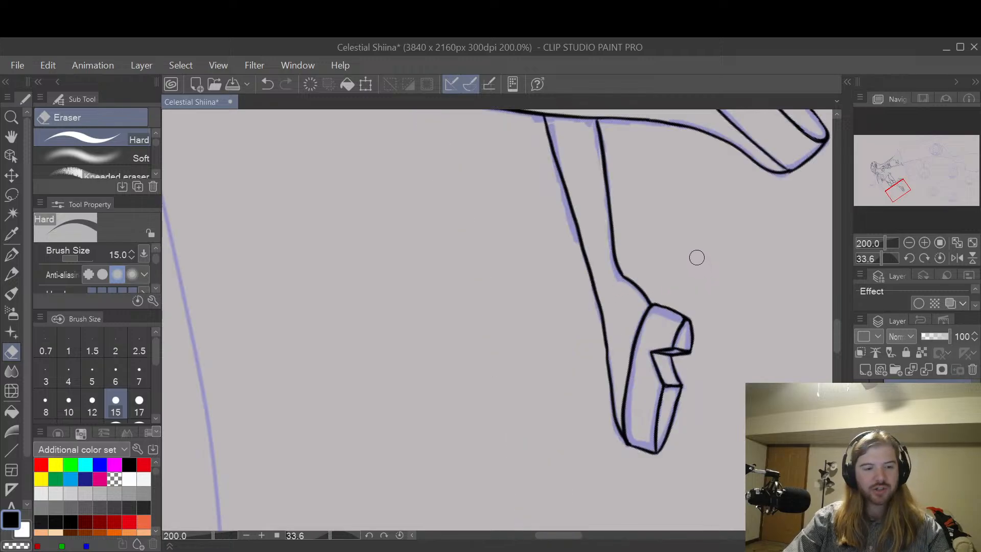
{"action": "key", "text": "space"}
{"action": "mouse_move", "coordinate": [702, 253]}
{"action": "left_mouse_down"}
{"action": "mouse_move", "coordinate": [674, 302]}
{"action": "mouse_move", "coordinate": [642, 456]}
{"action": "left_mouse_up"}
{"action": "left_click_drag", "start_coordinate": [734, 230], "coordinate": [711, 315]}
{"action": "mouse_move", "coordinate": [671, 370]}
{"action": "left_mouse_down"}
{"action": "mouse_move", "coordinate": [693, 405]}
{"action": "mouse_move", "coordinate": [716, 414]}
{"action": "left_mouse_up"}
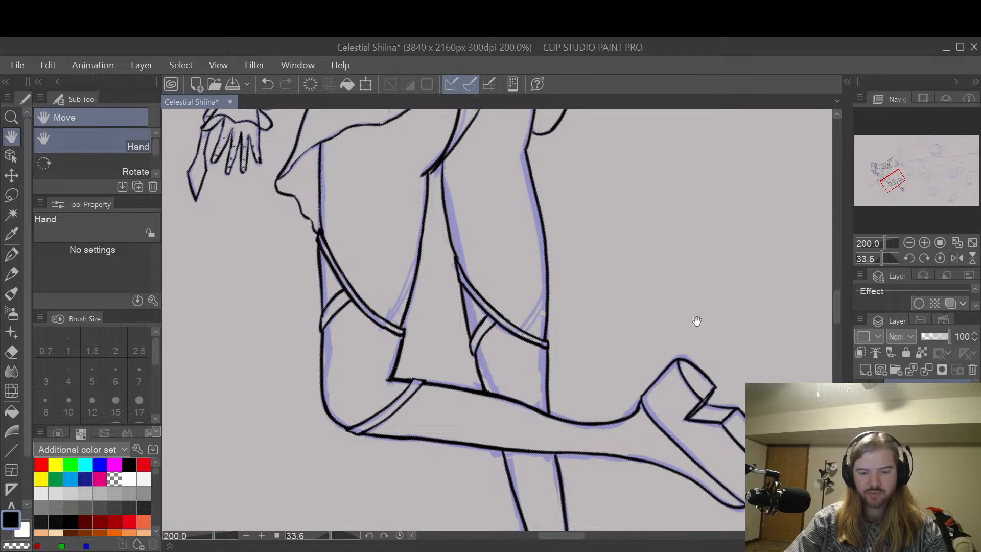
{"action": "scroll", "coordinate": [518, 312], "scroll_direction": "up", "scroll_amount": 6}
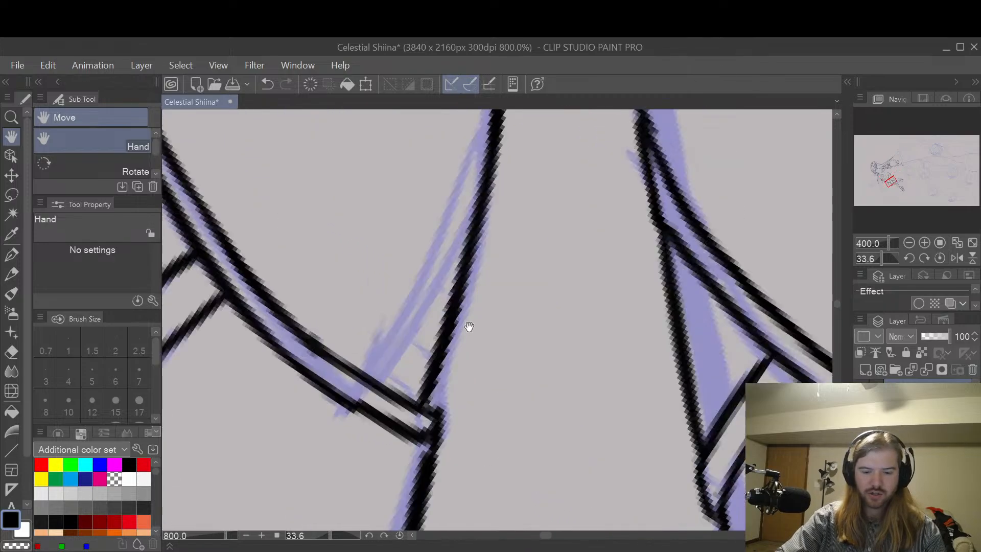
{"action": "left_click_drag", "start_coordinate": [429, 341], "coordinate": [513, 319]}
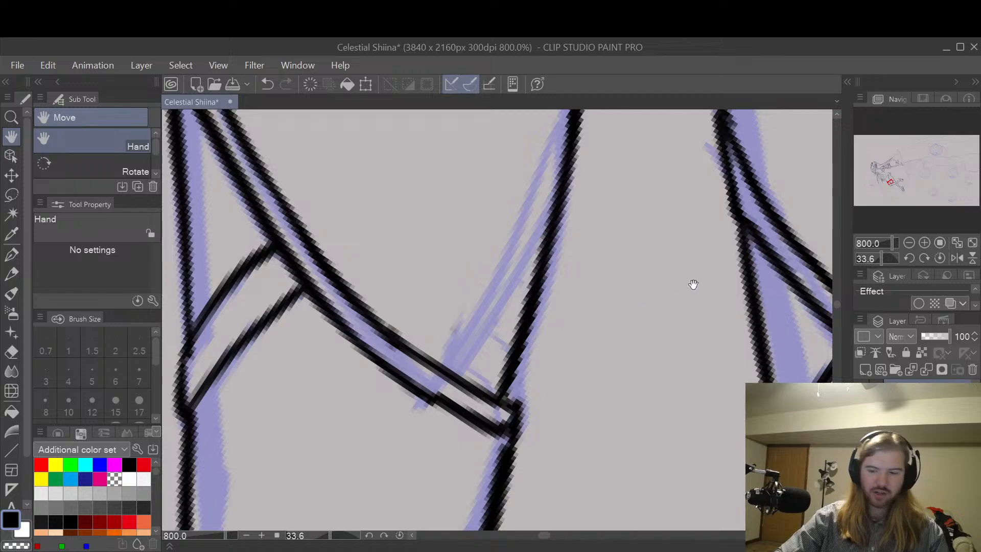
{"action": "scroll", "coordinate": [715, 352], "scroll_direction": "down", "scroll_amount": 3}
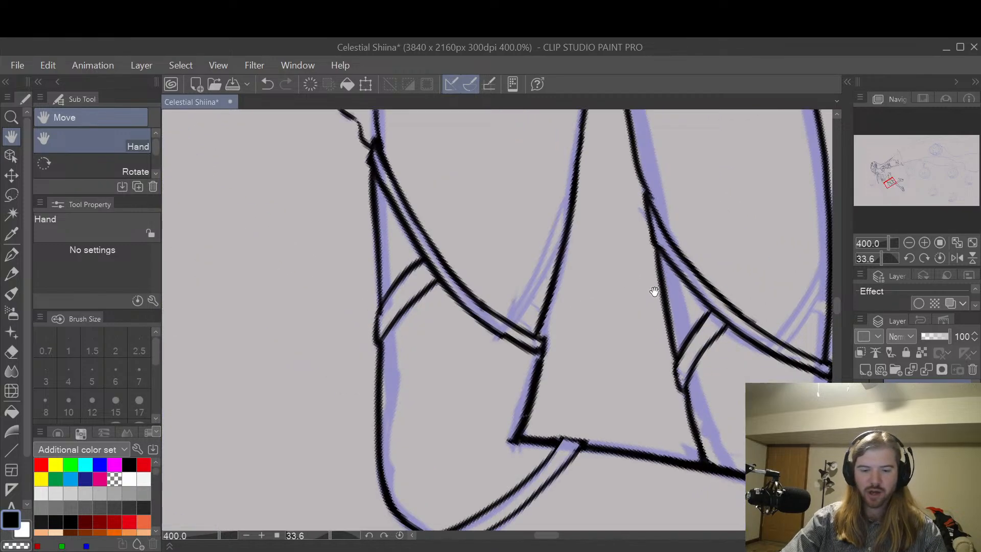
{"action": "left_click_drag", "start_coordinate": [587, 404], "coordinate": [687, 423]}
{"action": "left_click_drag", "start_coordinate": [594, 332], "coordinate": [682, 321]}
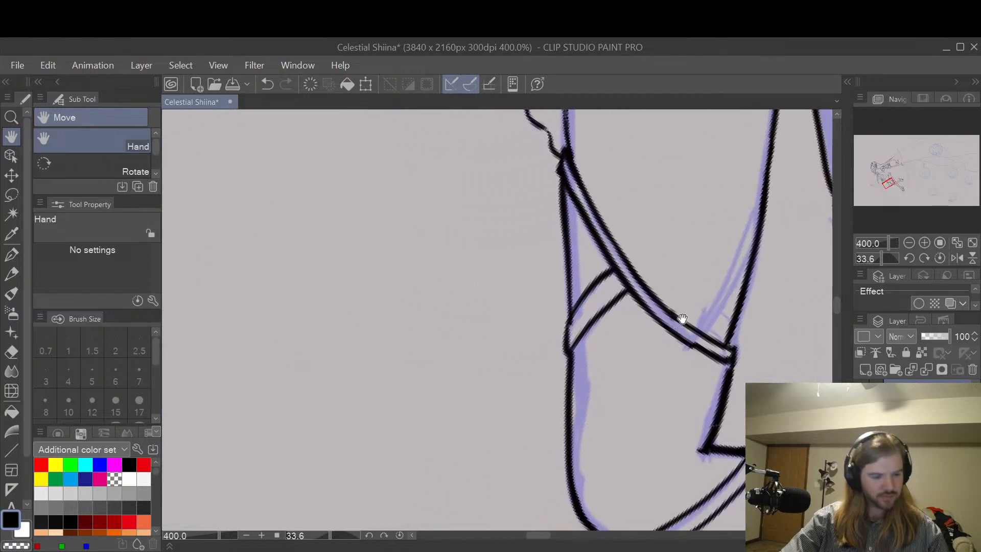
Step: Thin the outer leg line between the upper and lower straps of the raised leg with the Hard eraser at size 6
{"action": "key", "text": "e"}
{"action": "scroll", "coordinate": [567, 204], "scroll_direction": "up", "scroll_amount": 3}
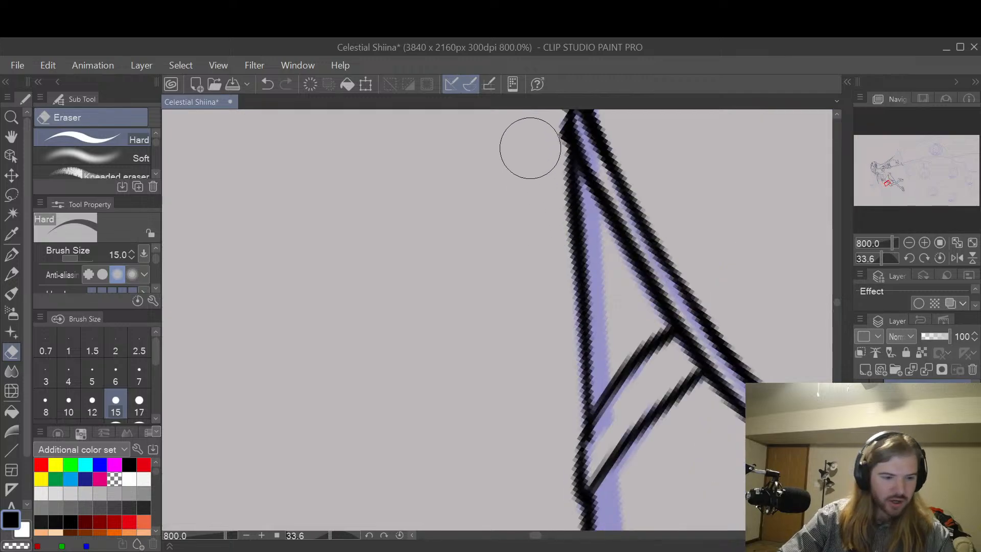
{"action": "key", "text": "bracketleft"}
{"action": "key", "text": "bracketleft"}
{"action": "key", "text": "bracketleft"}
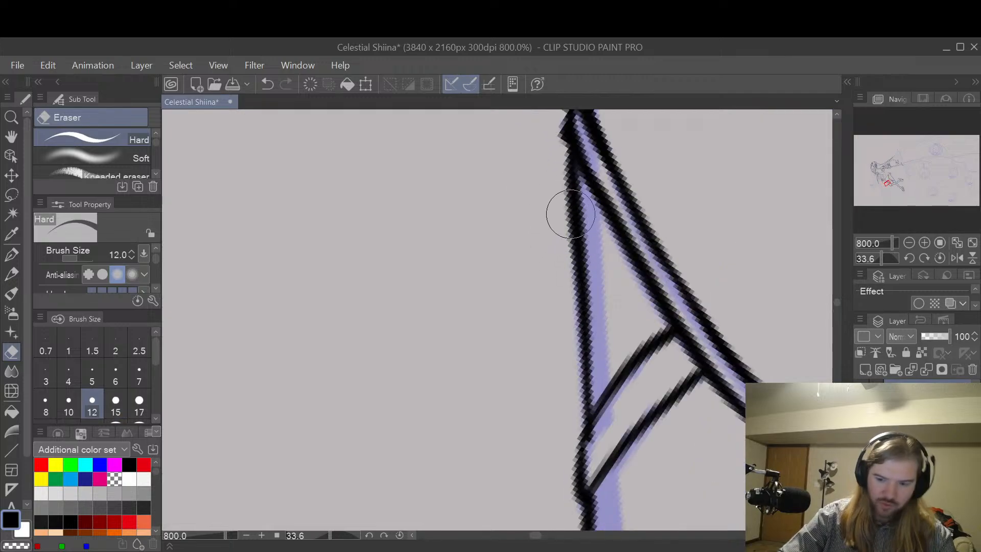
{"action": "key", "text": "bracketleft"}
{"action": "left_click_drag", "start_coordinate": [567, 269], "coordinate": [562, 168]}
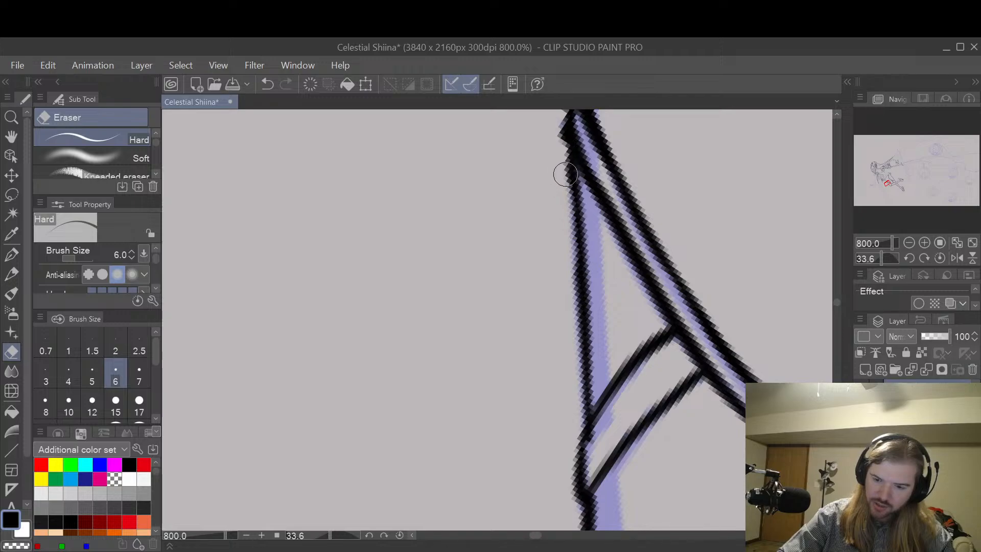
{"action": "key", "text": "ctrl+z"}
{"action": "mouse_move", "coordinate": [571, 285]}
{"action": "left_mouse_down"}
{"action": "mouse_move", "coordinate": [561, 154]}
{"action": "mouse_move", "coordinate": [568, 280]}
{"action": "left_mouse_up"}
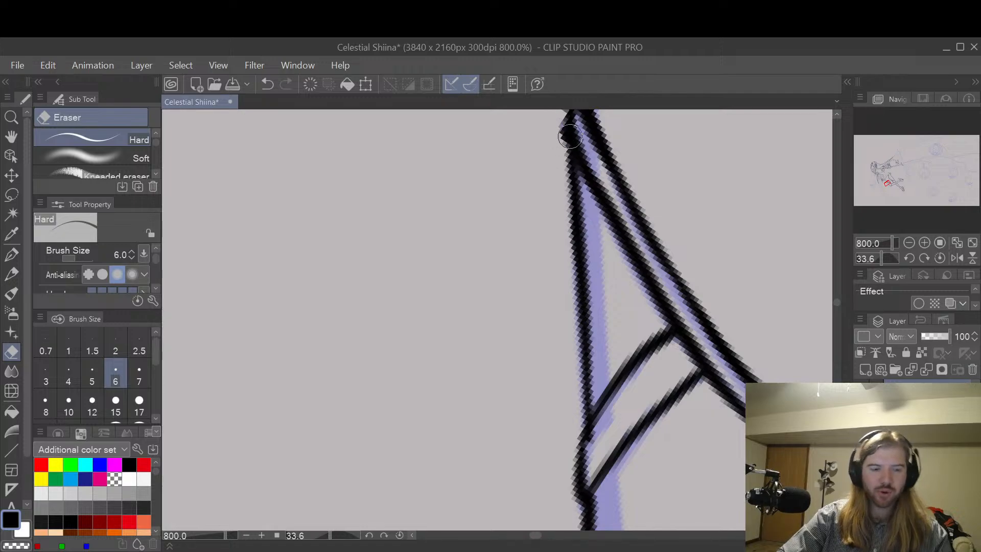
Step: Thin the outer knee line of the raised leg between the upper strap and the lower band with the Hard eraser at size 6
{"action": "key", "text": "space"}
{"action": "left_click_drag", "start_coordinate": [707, 373], "coordinate": [636, 173]}
{"action": "left_click_drag", "start_coordinate": [623, 340], "coordinate": [676, 315]}
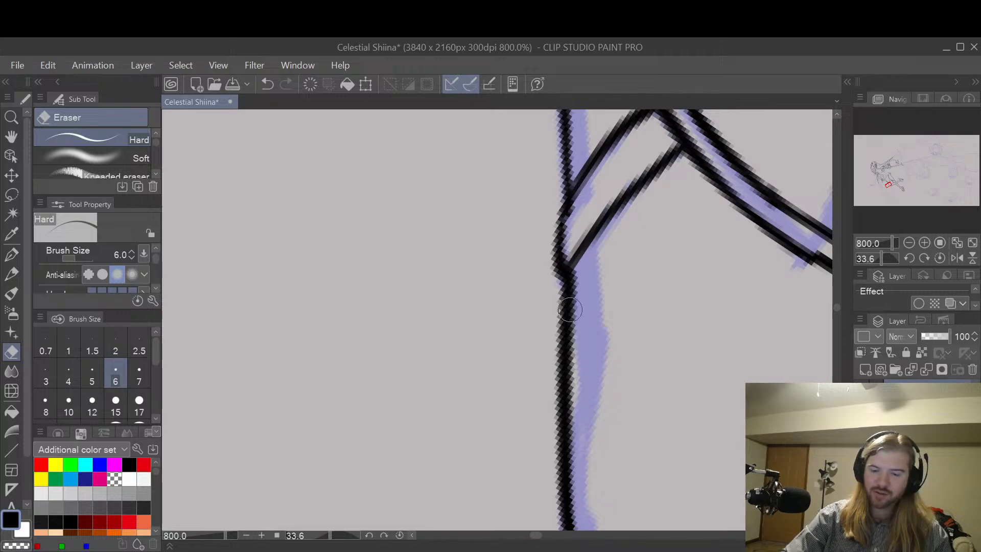
{"action": "key", "text": "space"}
{"action": "left_click_drag", "start_coordinate": [674, 415], "coordinate": [648, 221]}
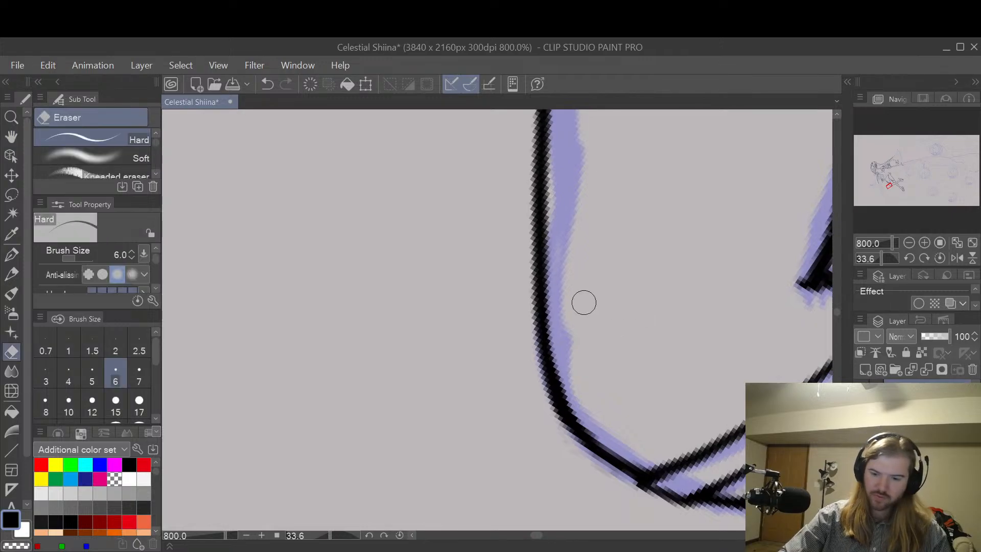
{"action": "mouse_move", "coordinate": [555, 308]}
{"action": "left_mouse_down"}
{"action": "mouse_move", "coordinate": [557, 375]}
{"action": "mouse_move", "coordinate": [603, 431]}
{"action": "left_mouse_up"}
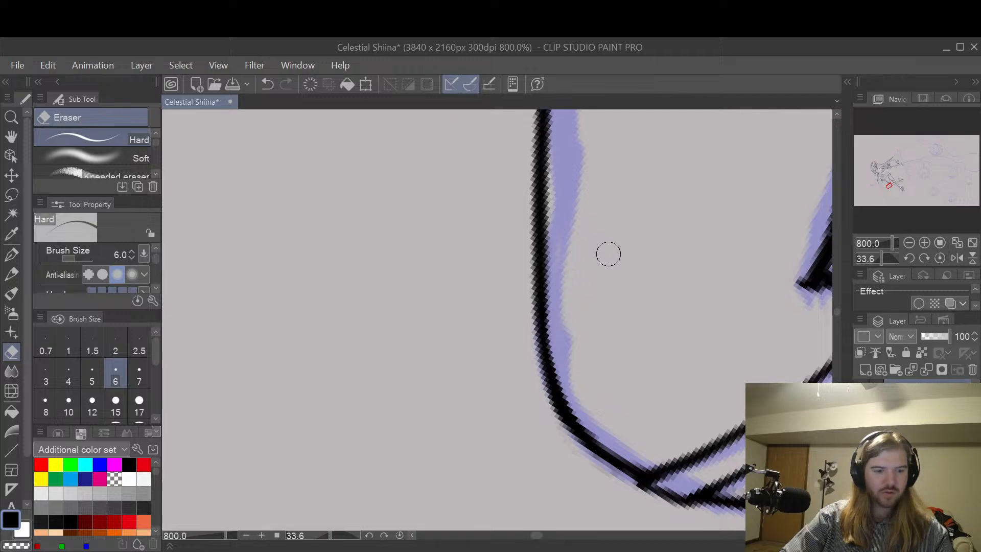
{"action": "key", "text": "space"}
{"action": "left_click_drag", "start_coordinate": [614, 241], "coordinate": [627, 397]}
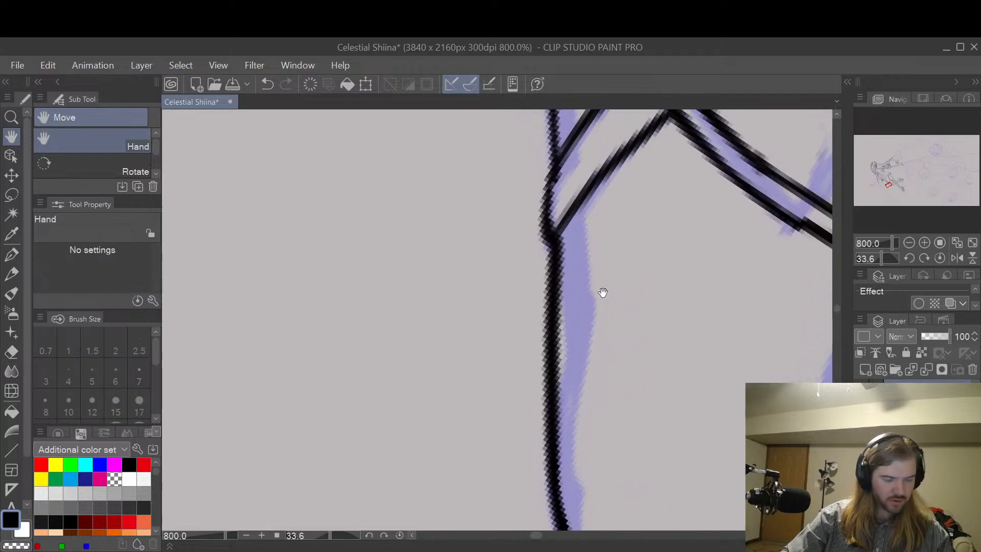
{"action": "left_click_drag", "start_coordinate": [568, 256], "coordinate": [567, 443]}
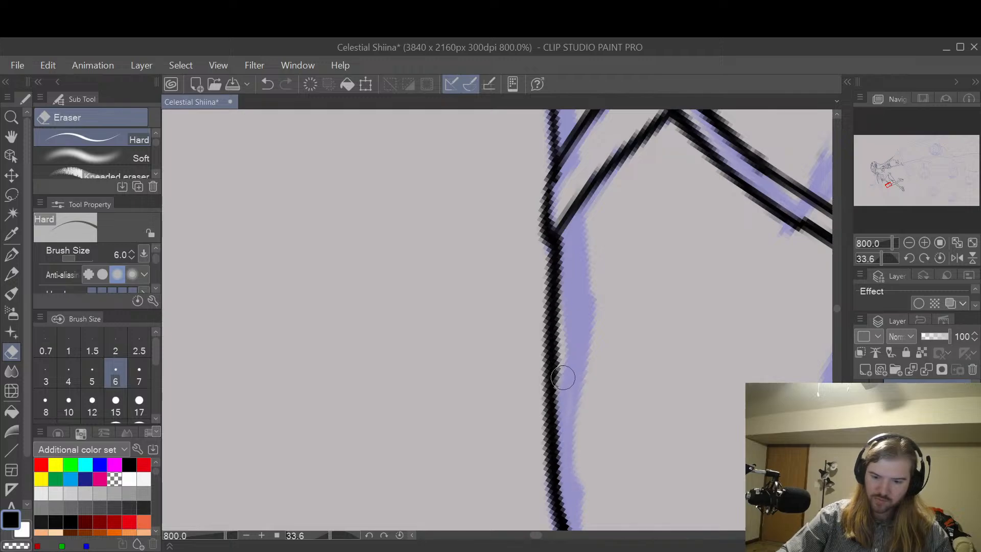
Step: Thin the raised thigh's underside line from the upper strap down to the bend behind the knee
{"action": "key", "text": "space"}
{"action": "left_click_drag", "start_coordinate": [731, 372], "coordinate": [626, 302]}
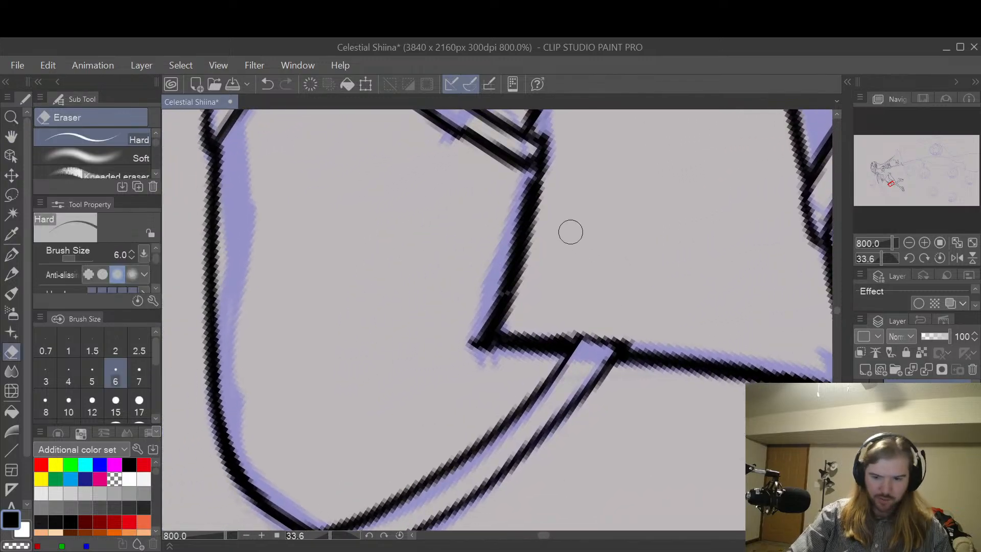
{"action": "left_click_drag", "start_coordinate": [525, 185], "coordinate": [519, 242]}
{"action": "key", "text": "ctrl+z"}
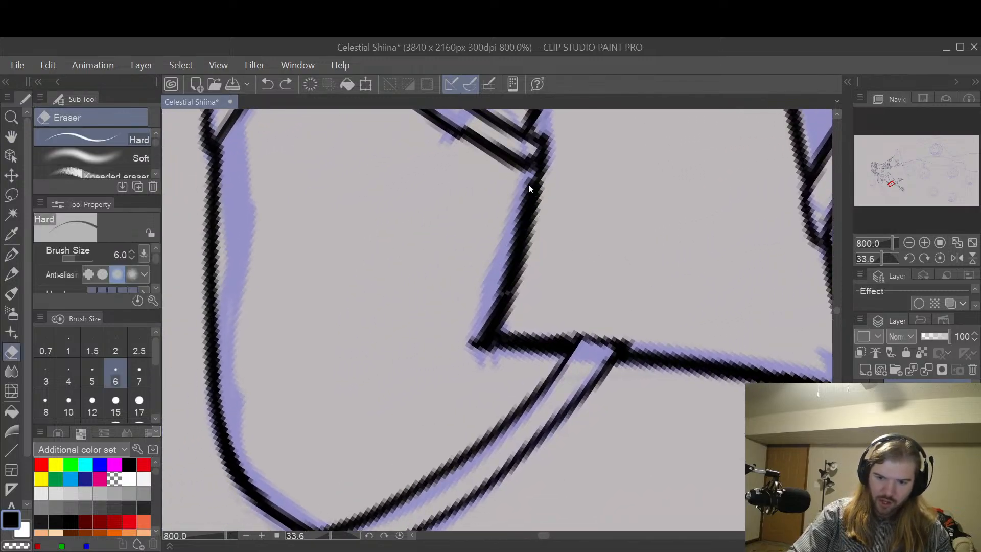
{"action": "mouse_move", "coordinate": [525, 185]}
{"action": "left_mouse_down"}
{"action": "mouse_move", "coordinate": [499, 297]}
{"action": "mouse_move", "coordinate": [475, 342]}
{"action": "left_mouse_up"}
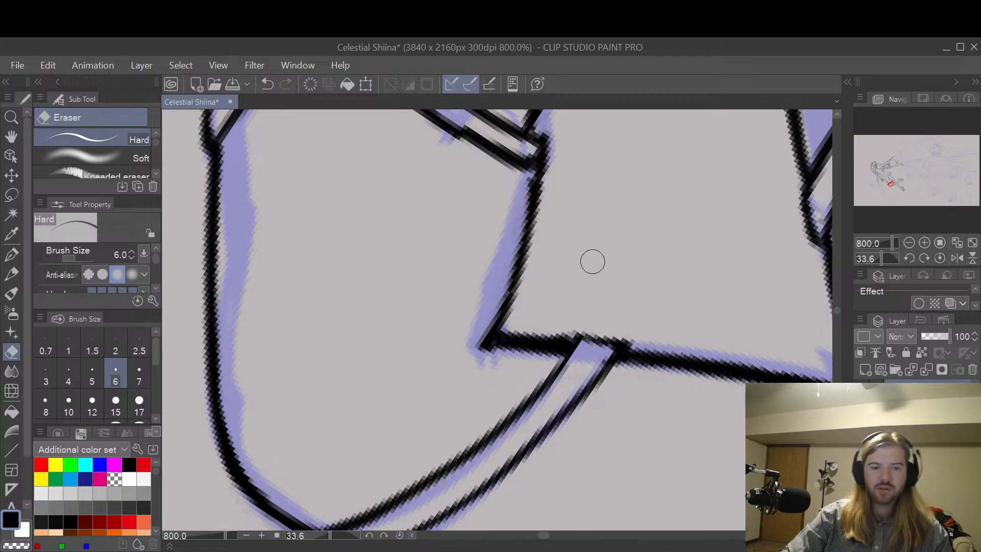
Step: Rotate the canvas to 102.2 degrees and thin the short line between the bend behind the knee and the band below it
{"action": "key", "text": "space"}
{"action": "key", "text": "shift+space"}
{"action": "left_click_drag", "start_coordinate": [639, 241], "coordinate": [572, 376]}
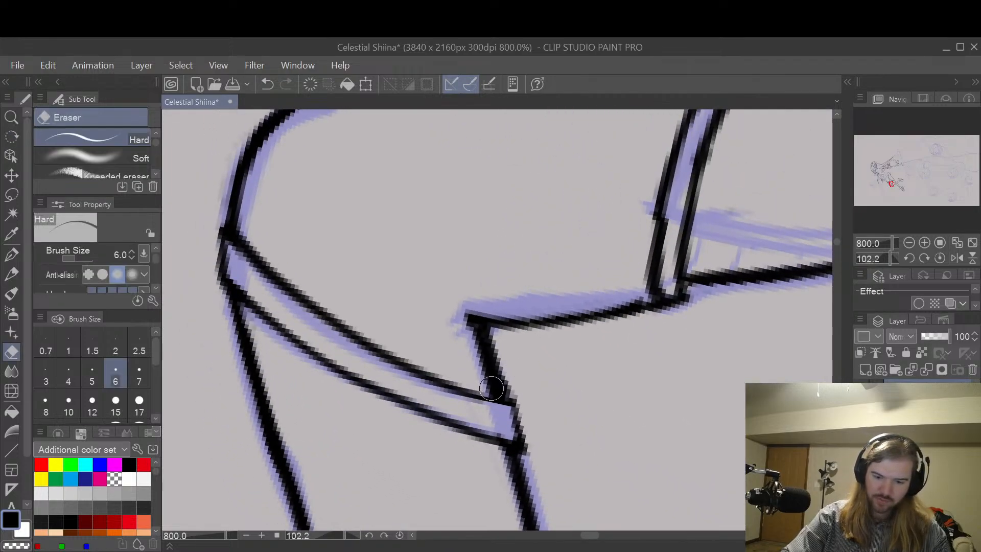
{"action": "left_click_drag", "start_coordinate": [491, 389], "coordinate": [463, 311]}
{"action": "left_click_drag", "start_coordinate": [472, 350], "coordinate": [492, 391]}
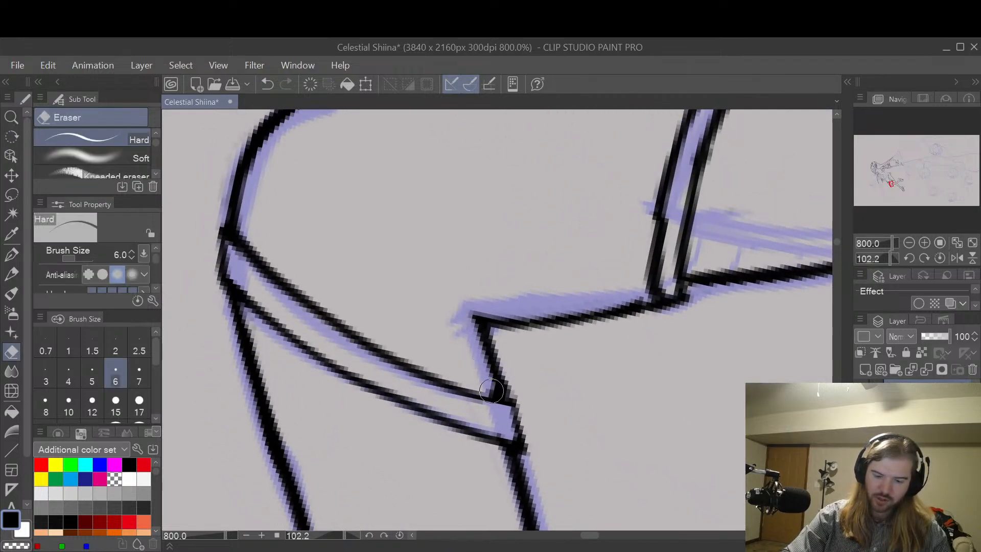
Step: Examine the line weight of both lower legs and the band below the raised leg's knee
{"action": "key", "text": "space"}
{"action": "left_click_drag", "start_coordinate": [604, 376], "coordinate": [601, 154]}
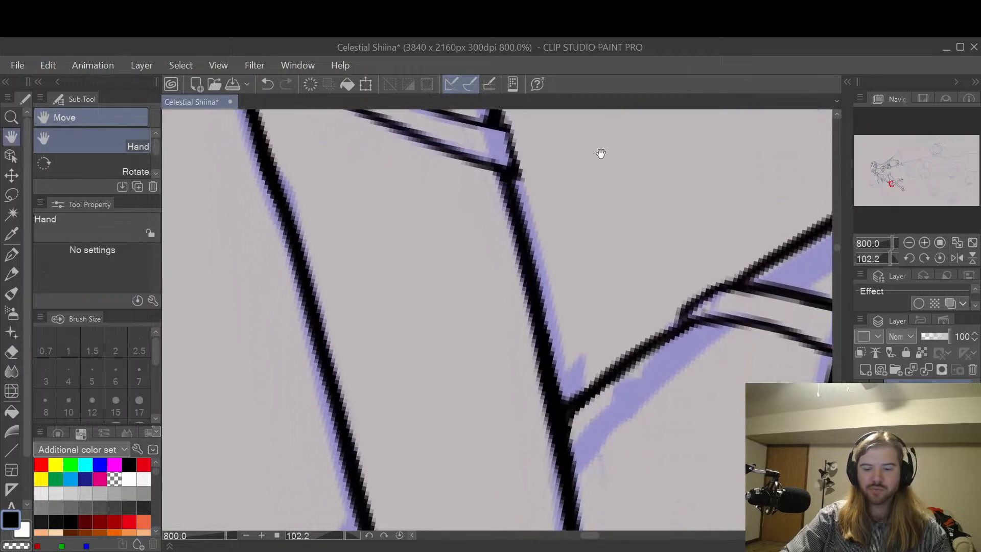
{"action": "scroll", "coordinate": [607, 214], "scroll_direction": "down", "scroll_amount": 2}
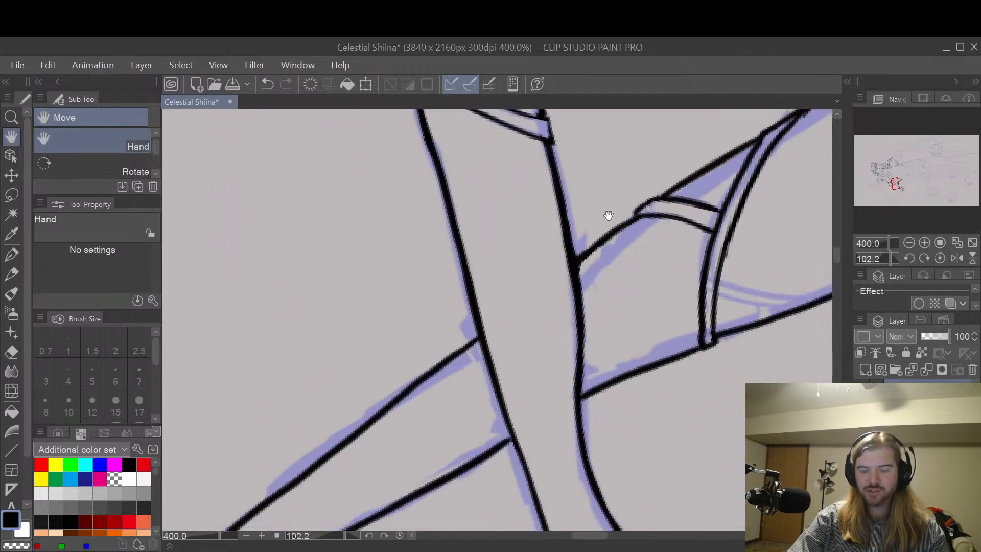
{"action": "scroll", "coordinate": [628, 247], "scroll_direction": "down", "scroll_amount": 2}
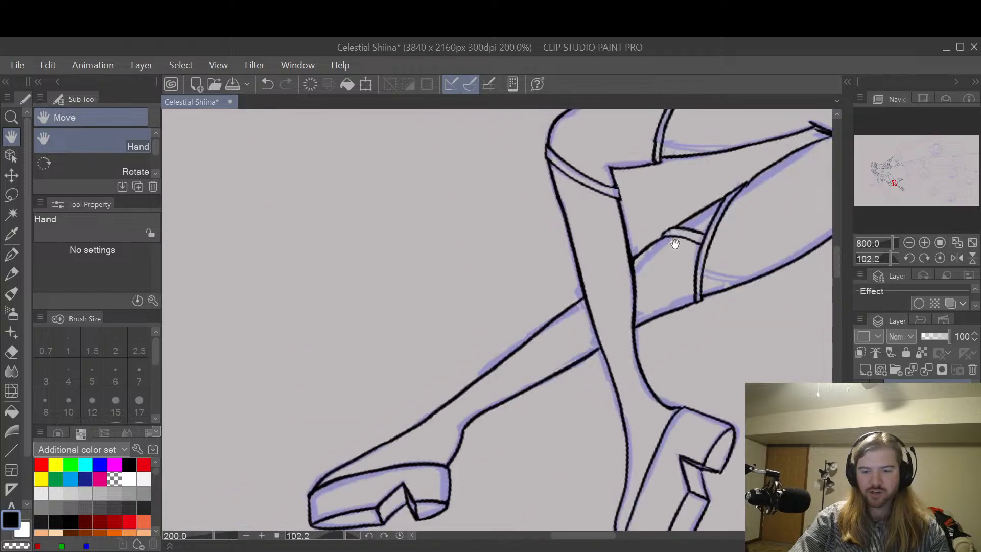
{"action": "scroll", "coordinate": [674, 244], "scroll_direction": "up", "scroll_amount": 2}
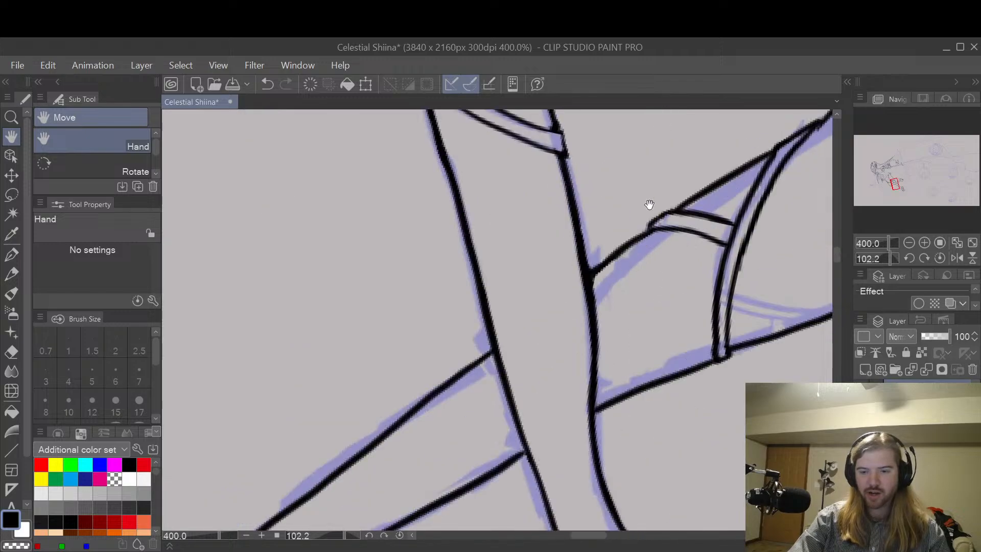
{"action": "left_click_drag", "start_coordinate": [648, 204], "coordinate": [620, 357]}
{"action": "scroll", "coordinate": [584, 307], "scroll_direction": "up", "scroll_amount": 2}
{"action": "left_click_drag", "start_coordinate": [572, 304], "coordinate": [597, 320]}
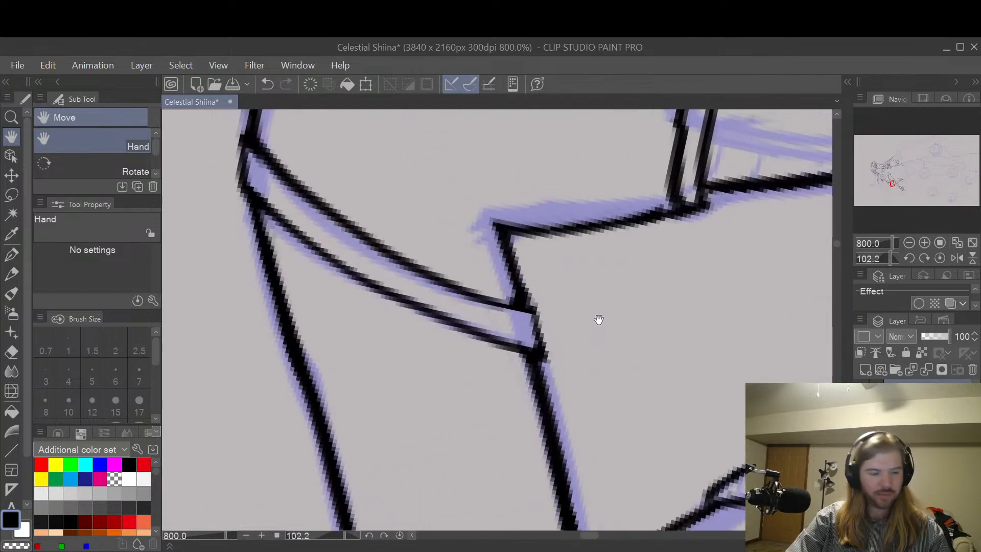
Step: Clean up the thick spot where the line behind the knee meets the lower band, using the Hard eraser at size 2.5
{"action": "key", "text": "e"}
{"action": "key", "text": "bracketleft"}
{"action": "key", "text": "bracketleft"}
{"action": "key", "text": "bracketleft"}
{"action": "key", "text": "bracketleft"}
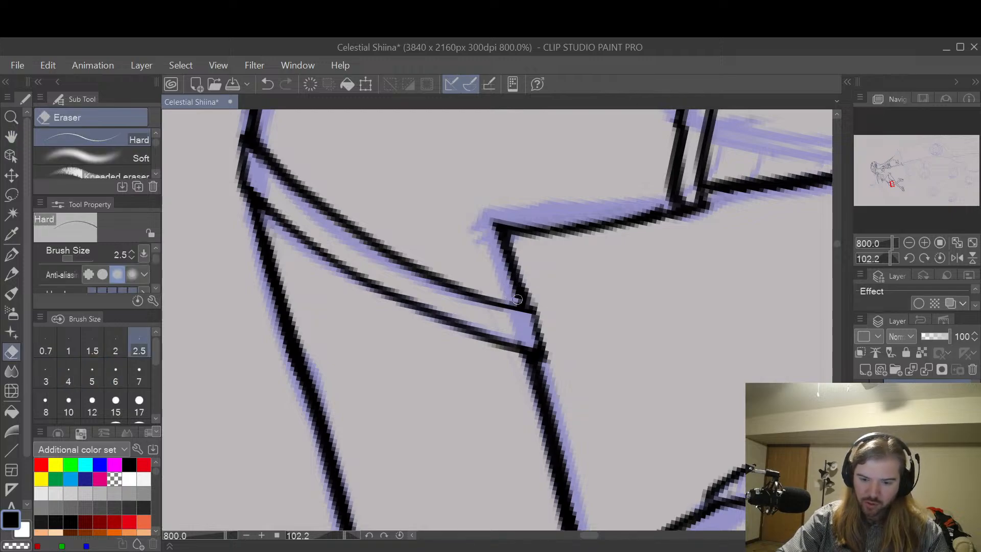
{"action": "key", "text": "p"}
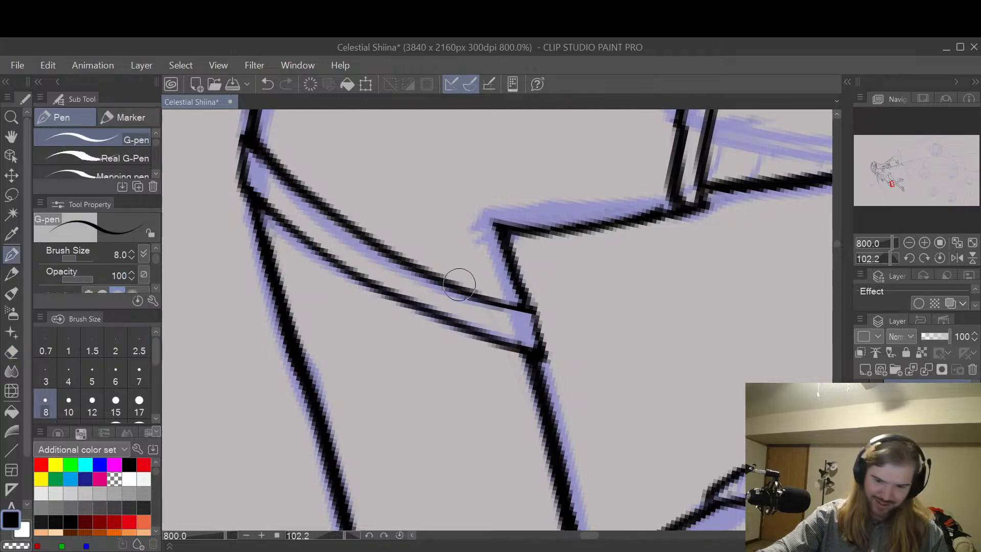
{"action": "key", "text": "h"}
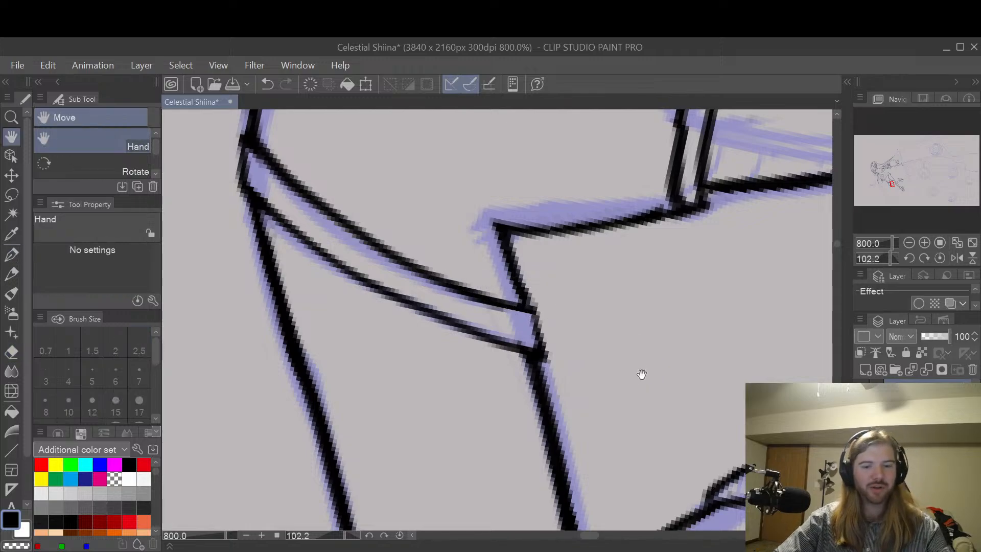
Step: Thin the raised leg's back calf line from the lower band to below its crossing with the other leg, with the size 2.5 eraser
{"action": "left_click_drag", "start_coordinate": [641, 374], "coordinate": [628, 238]}
{"action": "key", "text": "e"}
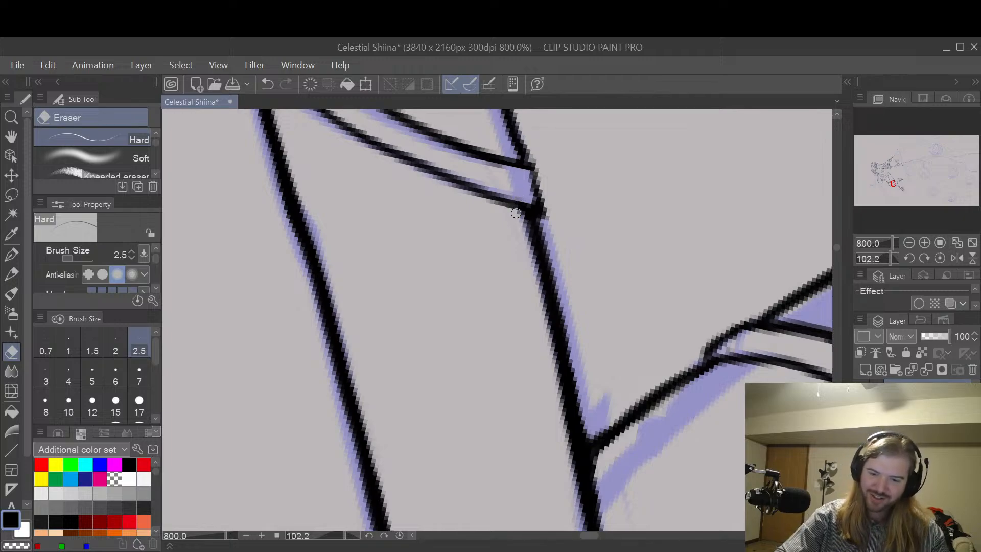
{"action": "left_click_drag", "start_coordinate": [529, 228], "coordinate": [536, 264]}
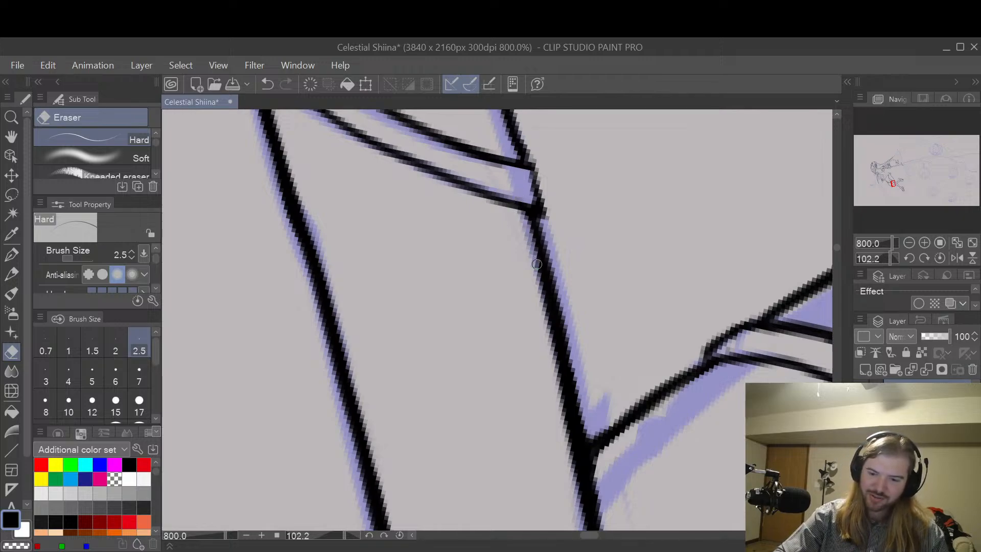
{"action": "mouse_move", "coordinate": [526, 226]}
{"action": "left_mouse_down"}
{"action": "mouse_move", "coordinate": [573, 437]}
{"action": "mouse_move", "coordinate": [563, 404]}
{"action": "left_mouse_up"}
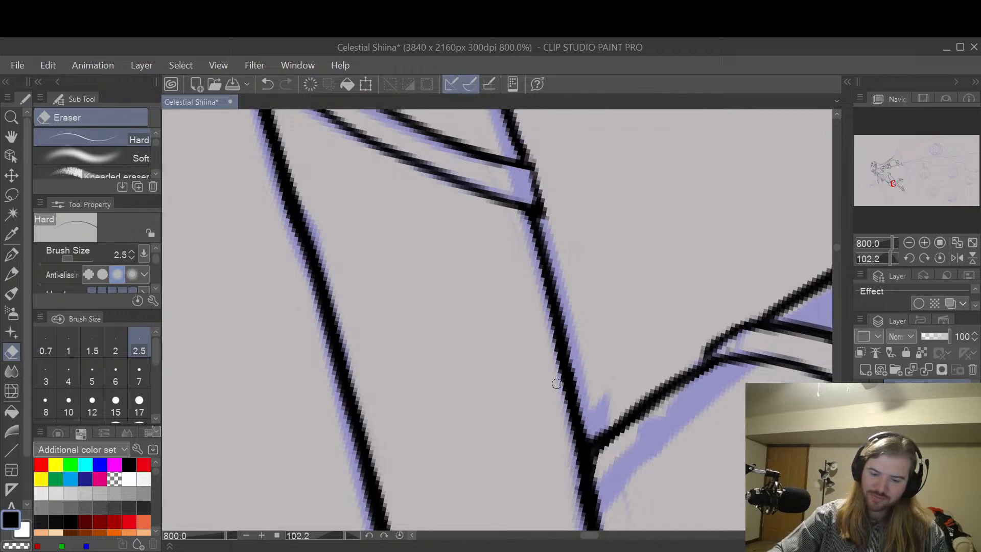
{"action": "left_click_drag", "start_coordinate": [626, 373], "coordinate": [652, 169]}
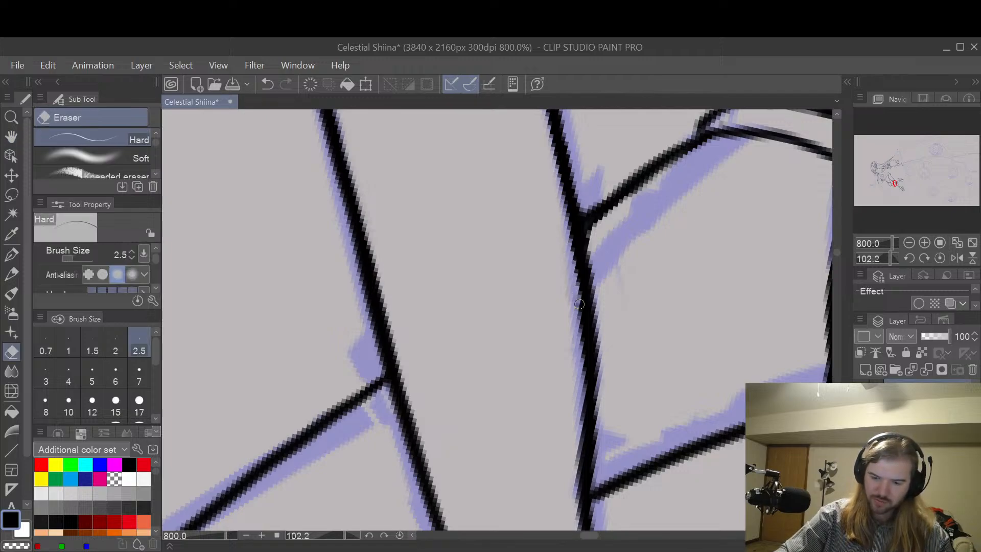
{"action": "left_click_drag", "start_coordinate": [579, 304], "coordinate": [577, 387]}
Step: Rotate the canvas to 13.4 degrees and look over the line art of the character's upper body and head
{"action": "key", "text": "space"}
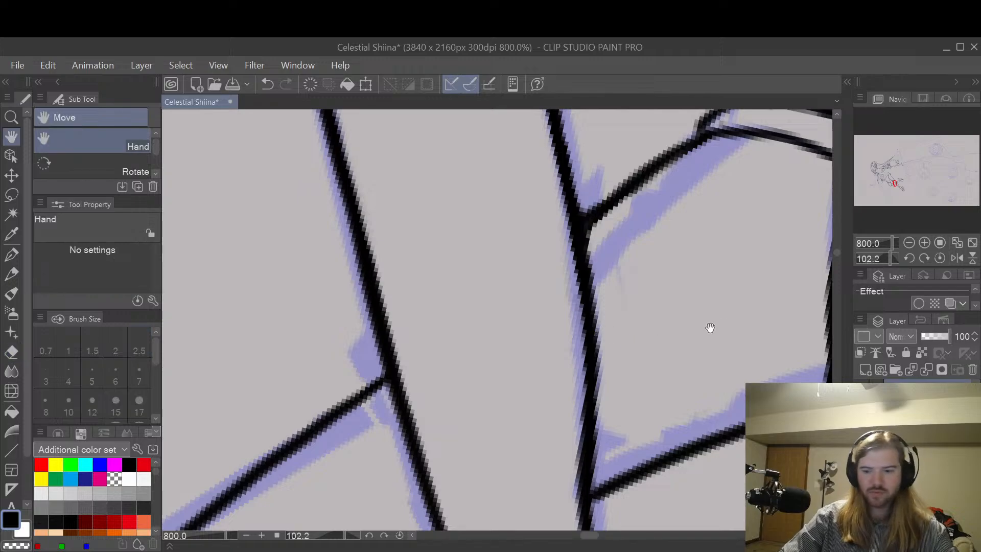
{"action": "scroll", "coordinate": [749, 305], "scroll_direction": "down", "scroll_amount": 7}
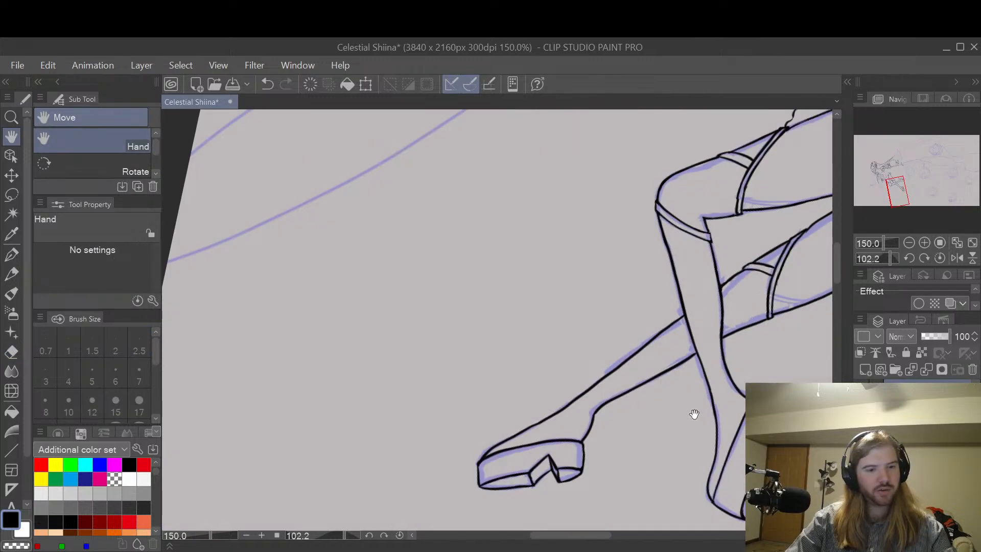
{"action": "key", "text": "shift+space"}
{"action": "left_click_drag", "start_coordinate": [698, 452], "coordinate": [646, 104]}
{"action": "left_click_drag", "start_coordinate": [615, 250], "coordinate": [726, 350]}
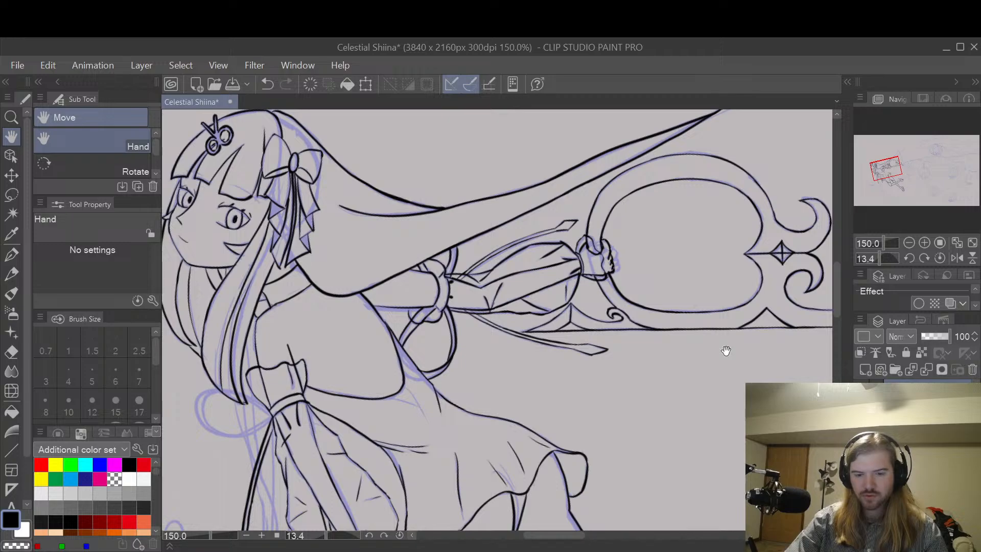
{"action": "left_click_drag", "start_coordinate": [658, 322], "coordinate": [762, 332]}
{"action": "mouse_move", "coordinate": [602, 282]}
{"action": "left_mouse_down"}
{"action": "mouse_move", "coordinate": [662, 305]}
{"action": "mouse_move", "coordinate": [649, 338]}
{"action": "mouse_move", "coordinate": [670, 350]}
{"action": "left_mouse_up"}
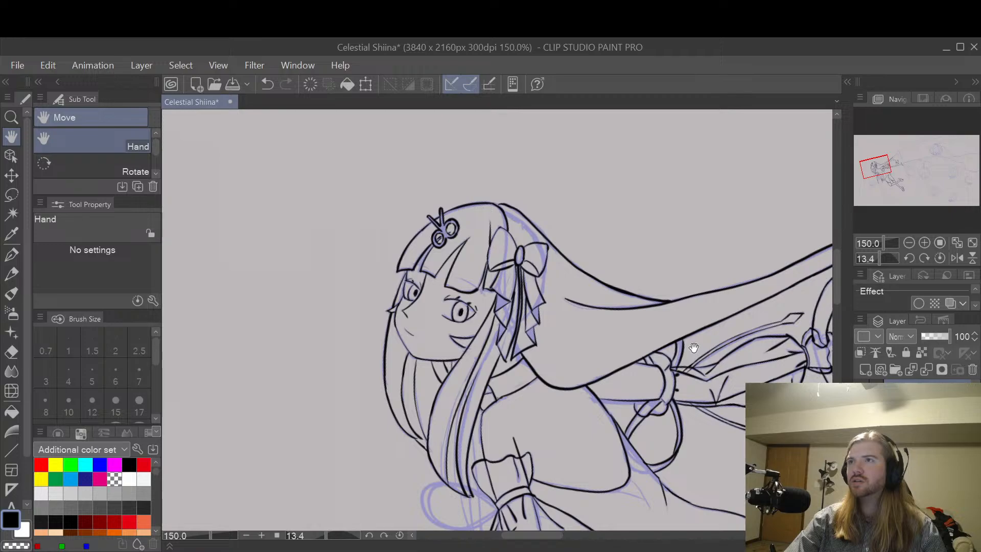
{"action": "left_click_drag", "start_coordinate": [485, 286], "coordinate": [596, 331]}
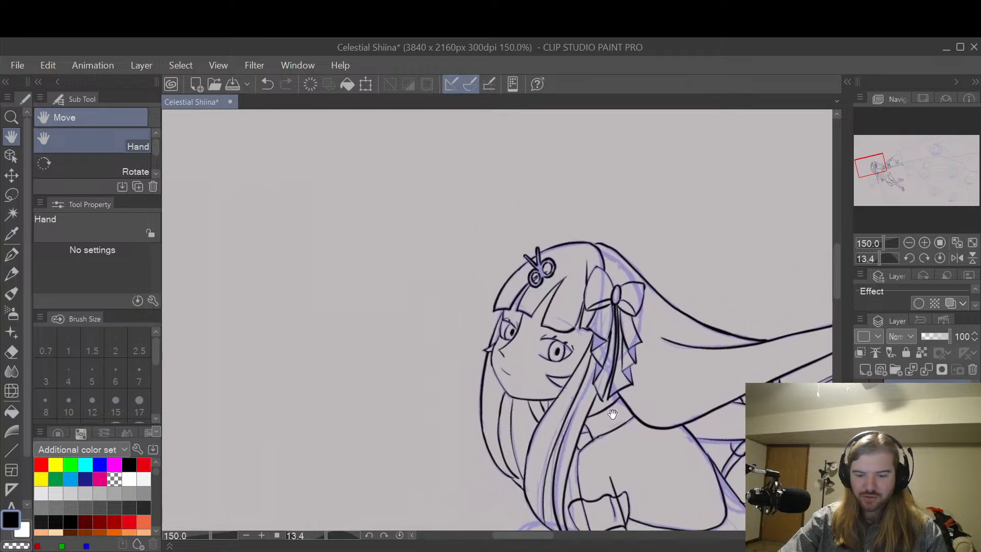
Step: Re-ink the faint jawline from the cheek to the chin with the G-pen at size 8, undoing and repeating the stroke as needed
{"action": "scroll", "coordinate": [562, 378], "scroll_direction": "up", "scroll_amount": 7}
{"action": "left_click_drag", "start_coordinate": [534, 383], "coordinate": [625, 316]}
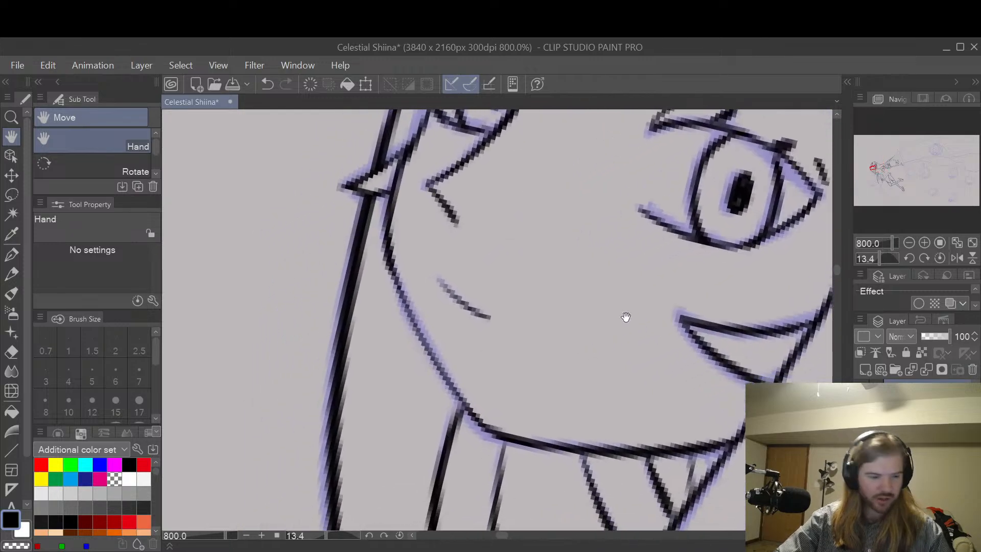
{"action": "key", "text": "p"}
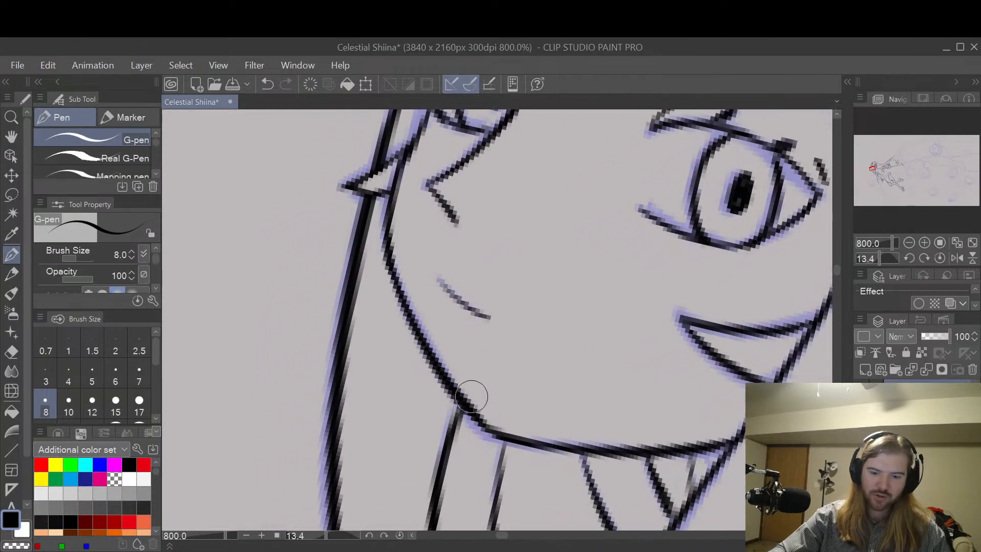
{"action": "key", "text": "ctrl+z"}
{"action": "mouse_move", "coordinate": [385, 247]}
{"action": "left_mouse_down"}
{"action": "mouse_move", "coordinate": [437, 374]}
{"action": "mouse_move", "coordinate": [486, 436]}
{"action": "left_mouse_up"}
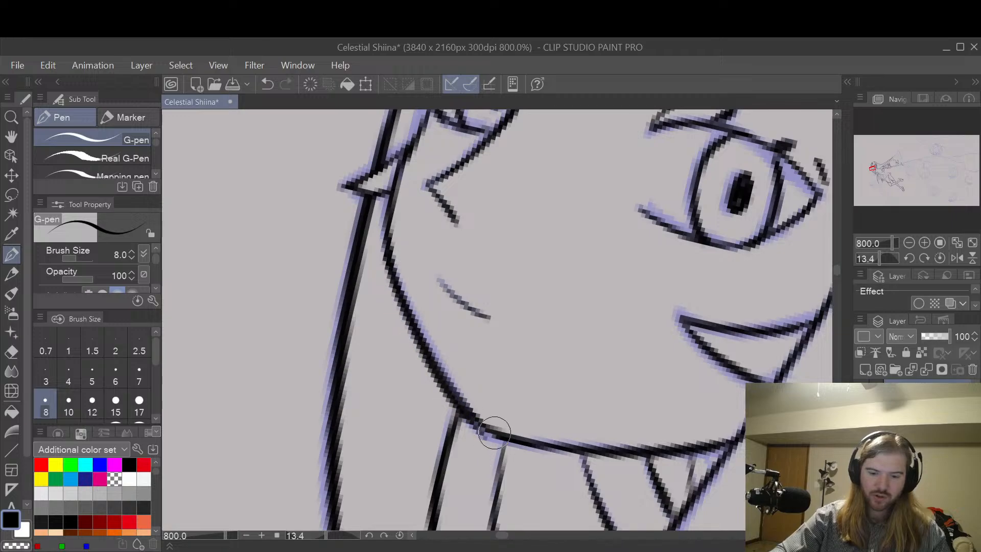
{"action": "key", "text": "ctrl+z"}
{"action": "left_click_drag", "start_coordinate": [389, 259], "coordinate": [486, 433]}
{"action": "key", "text": "ctrl+z"}
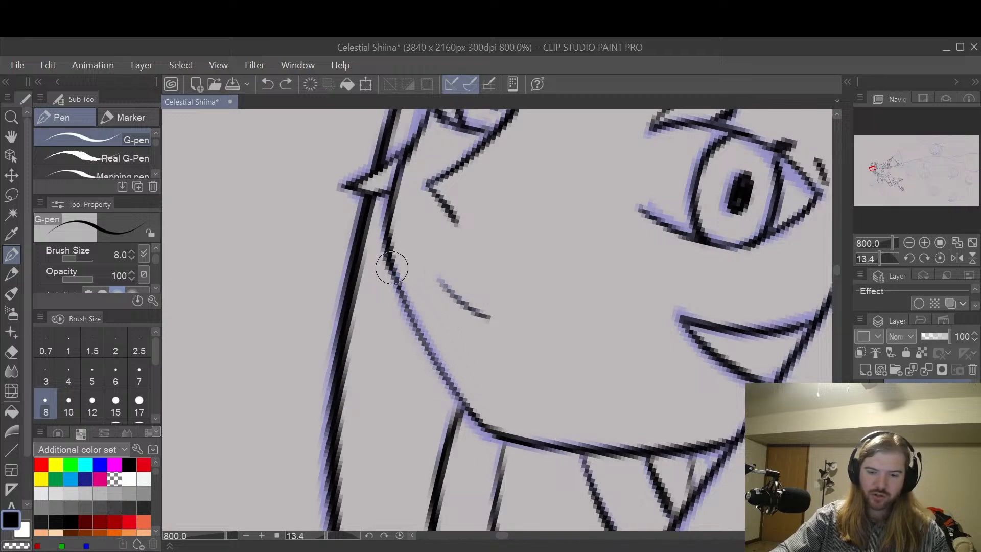
{"action": "left_click_drag", "start_coordinate": [392, 260], "coordinate": [489, 436]}
{"action": "key", "text": "ctrl+z"}
{"action": "left_click_drag", "start_coordinate": [386, 251], "coordinate": [427, 335]}
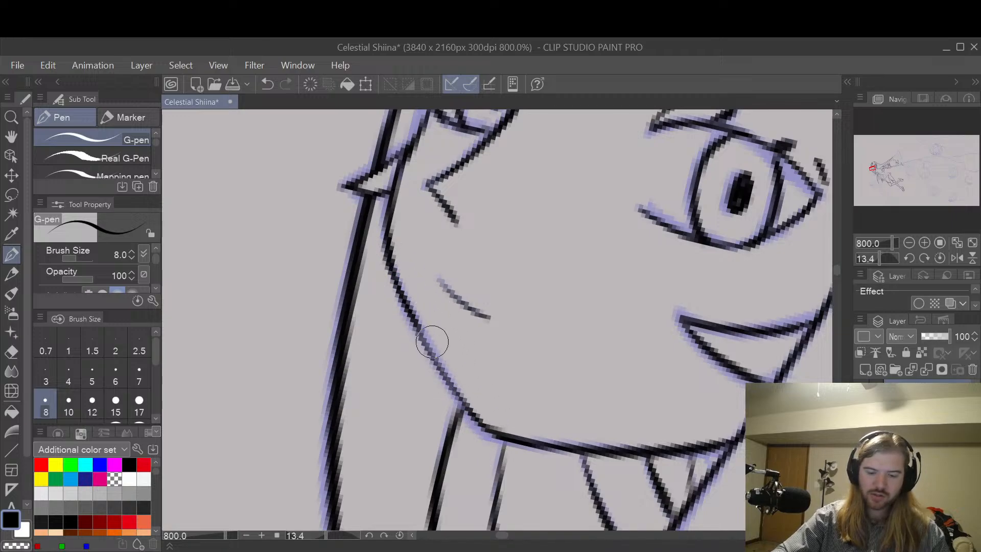
{"action": "left_click_drag", "start_coordinate": [408, 302], "coordinate": [451, 389]}
Step: Look over the line art from the chin down to the gathered sleeve and the uninked bow loop beside it
{"action": "key", "text": "space"}
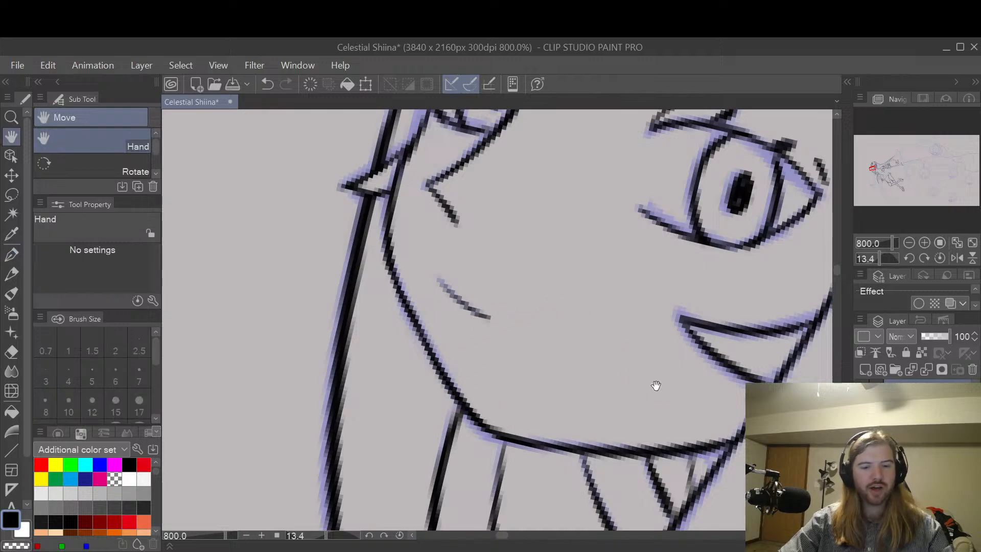
{"action": "left_click_drag", "start_coordinate": [670, 398], "coordinate": [668, 263]}
{"action": "scroll", "coordinate": [705, 261], "scroll_direction": "down", "scroll_amount": 4}
{"action": "left_click_drag", "start_coordinate": [752, 387], "coordinate": [585, 284]}
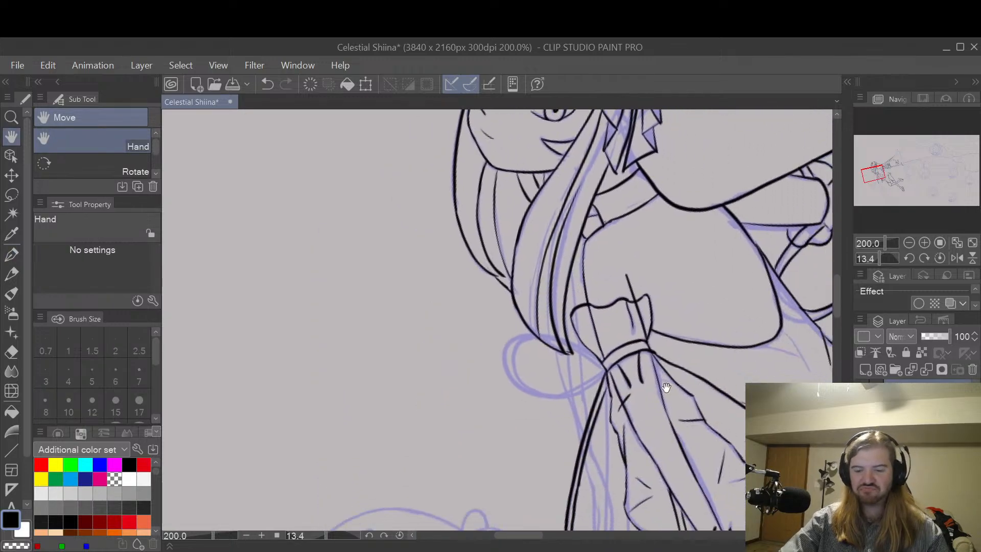
{"action": "left_click_drag", "start_coordinate": [654, 353], "coordinate": [550, 317]}
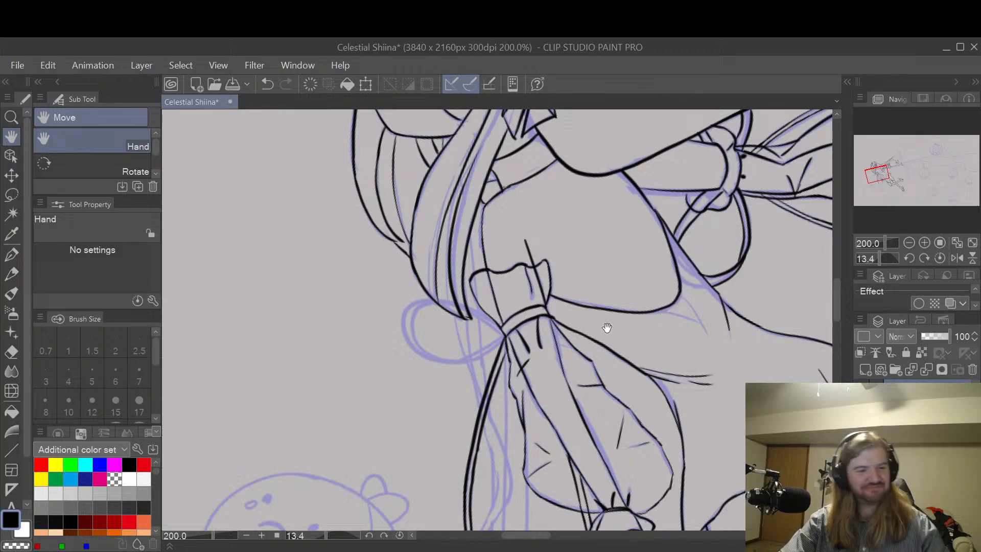
{"action": "left_click_drag", "start_coordinate": [567, 344], "coordinate": [625, 297]}
{"action": "scroll", "coordinate": [626, 297], "scroll_direction": "up", "scroll_amount": 4}
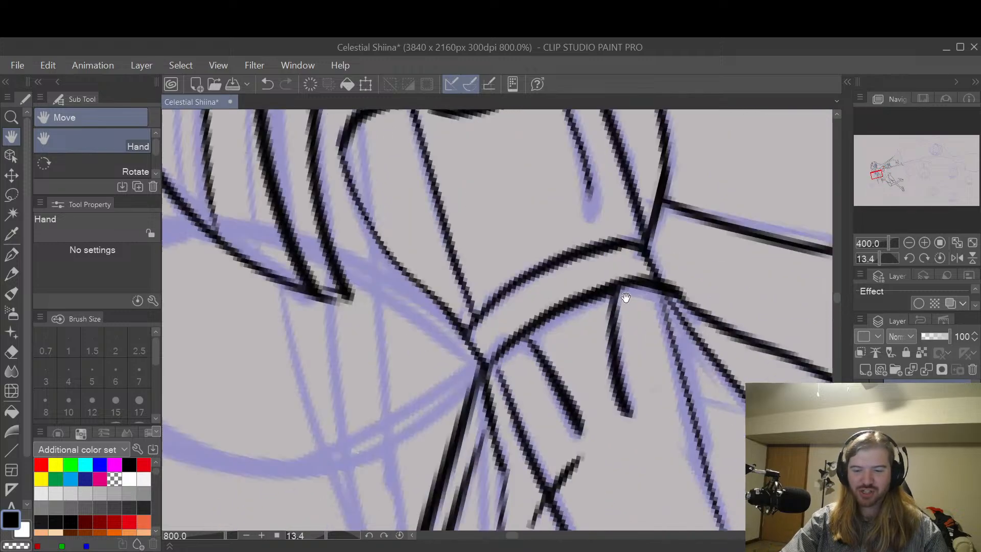
{"action": "left_click_drag", "start_coordinate": [562, 323], "coordinate": [668, 340]}
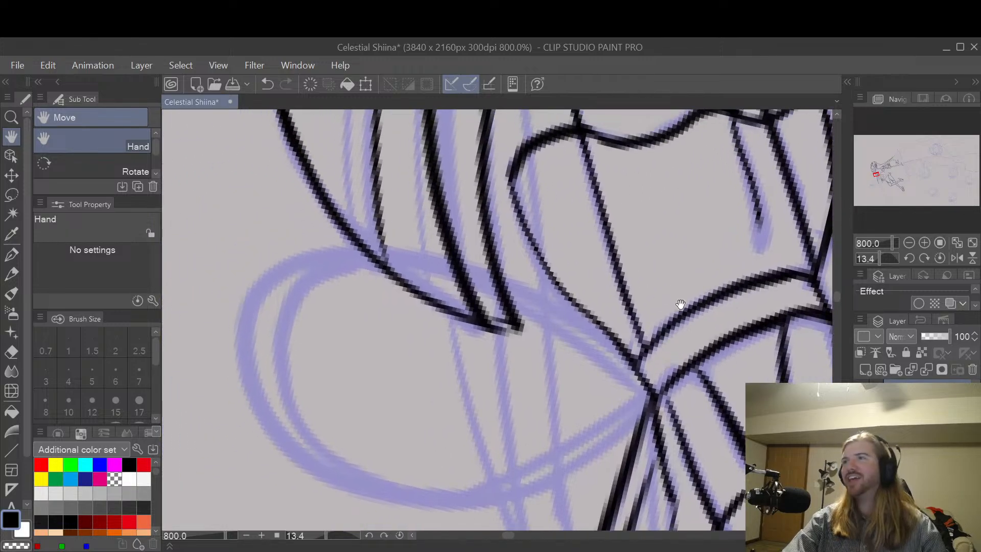
{"action": "scroll", "coordinate": [680, 305], "scroll_direction": "down", "scroll_amount": 4}
{"action": "left_click_drag", "start_coordinate": [701, 286], "coordinate": [678, 314]}
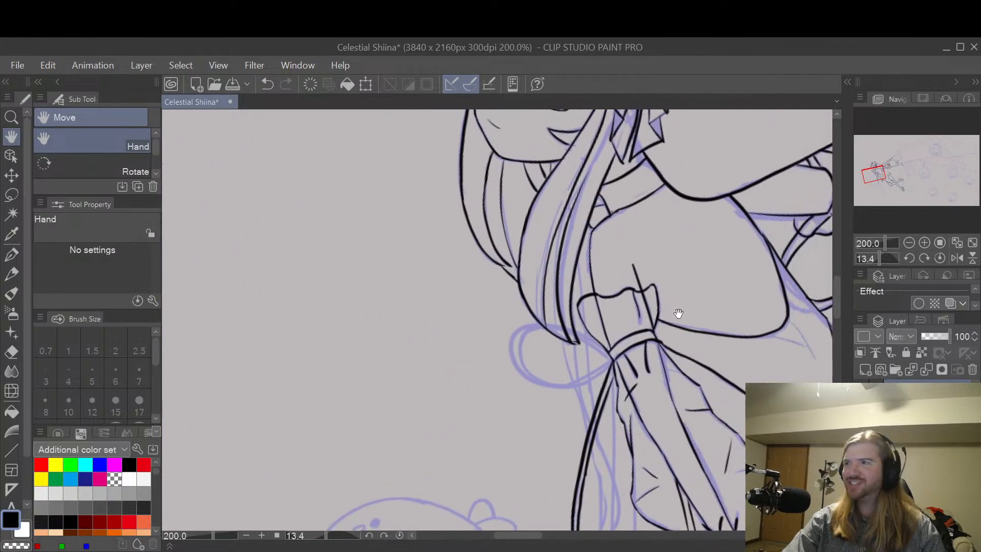
Step: Ink the bow loop's short upper edge from the hair tip to the knot with the G-pen at size 8, repeating the stroke until clean
{"action": "scroll", "coordinate": [649, 329], "scroll_direction": "up", "scroll_amount": 4}
{"action": "left_click_drag", "start_coordinate": [614, 357], "coordinate": [686, 320]}
{"action": "key", "text": "p"}
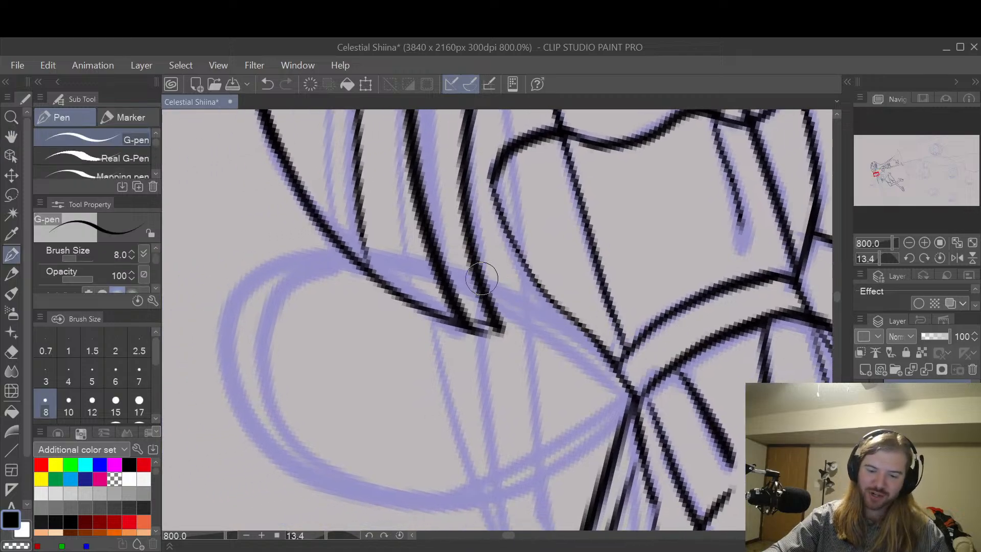
{"action": "mouse_move", "coordinate": [471, 280]}
{"action": "left_mouse_down"}
{"action": "mouse_move", "coordinate": [563, 333]}
{"action": "mouse_move", "coordinate": [608, 381]}
{"action": "left_mouse_up"}
{"action": "key", "text": "ctrl+z"}
{"action": "left_click_drag", "start_coordinate": [486, 279], "coordinate": [628, 398]}
{"action": "key", "text": "ctrl+z"}
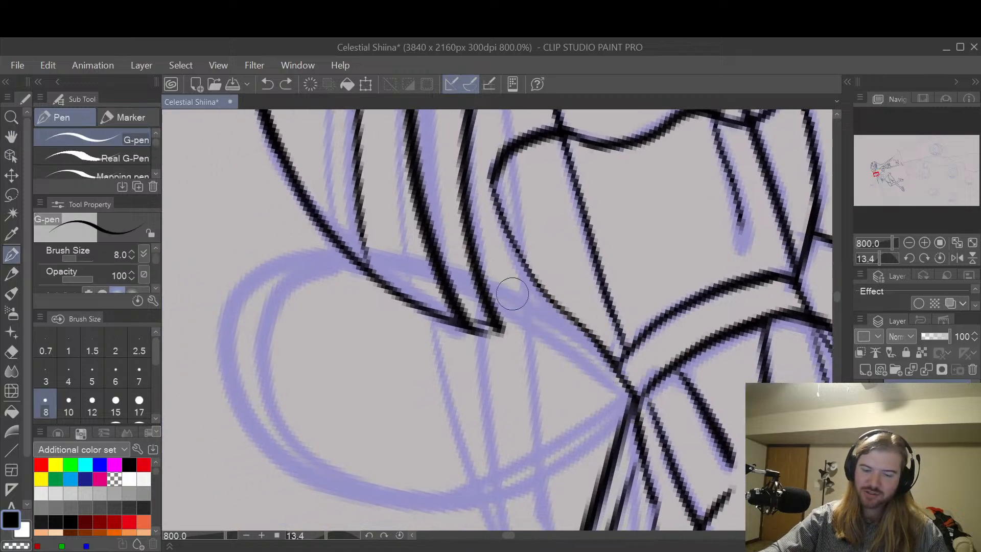
{"action": "left_click_drag", "start_coordinate": [485, 278], "coordinate": [626, 396]}
{"action": "key", "text": "ctrl+z"}
{"action": "left_click_drag", "start_coordinate": [488, 278], "coordinate": [620, 382]}
{"action": "key", "text": "ctrl+z"}
{"action": "left_click_drag", "start_coordinate": [496, 284], "coordinate": [632, 398]}
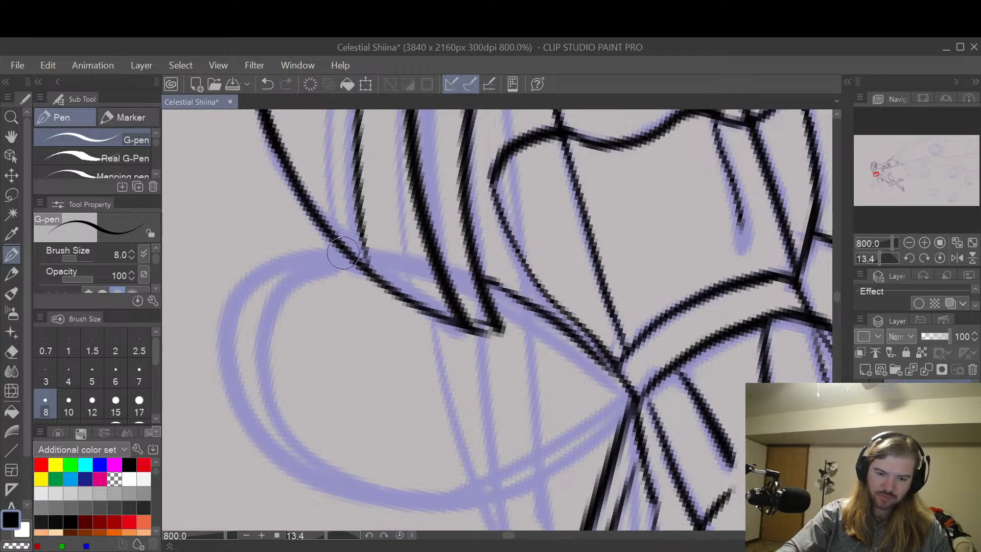
Step: Ink the outer and inner outlines of the bow loop, following the sketch from the hair strand around to the knot
{"action": "mouse_move", "coordinate": [343, 253]}
{"action": "left_mouse_down"}
{"action": "mouse_move", "coordinate": [284, 262]}
{"action": "mouse_move", "coordinate": [242, 287]}
{"action": "mouse_move", "coordinate": [223, 333]}
{"action": "mouse_move", "coordinate": [234, 398]}
{"action": "mouse_move", "coordinate": [281, 459]}
{"action": "mouse_move", "coordinate": [339, 493]}
{"action": "mouse_move", "coordinate": [404, 503]}
{"action": "mouse_move", "coordinate": [481, 493]}
{"action": "mouse_move", "coordinate": [600, 436]}
{"action": "mouse_move", "coordinate": [632, 398]}
{"action": "mouse_move", "coordinate": [631, 378]}
{"action": "left_mouse_up"}
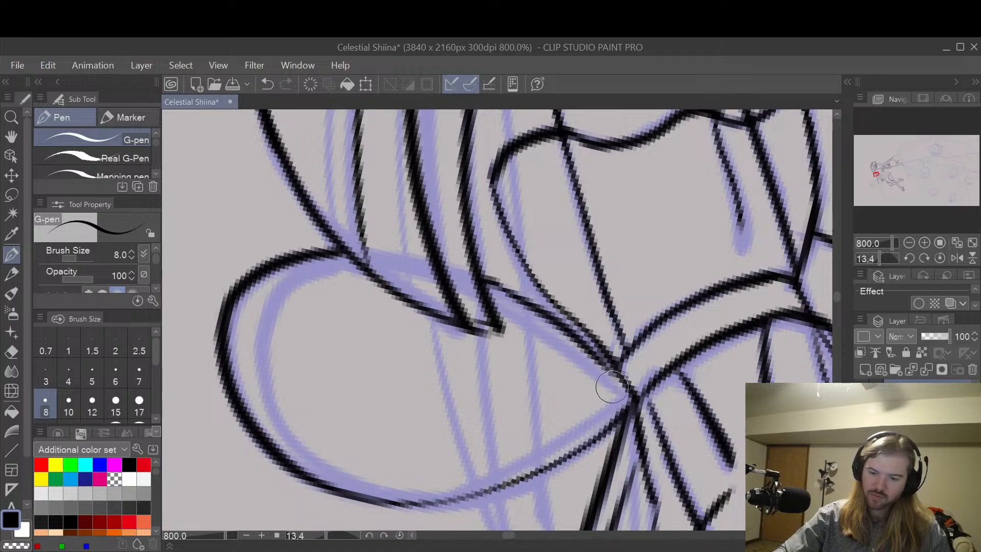
{"action": "key", "text": "ctrl+z"}
{"action": "mouse_move", "coordinate": [635, 407]}
{"action": "left_mouse_down"}
{"action": "mouse_move", "coordinate": [577, 353]}
{"action": "mouse_move", "coordinate": [498, 306]}
{"action": "left_mouse_up"}
{"action": "key", "text": "ctrl+z"}
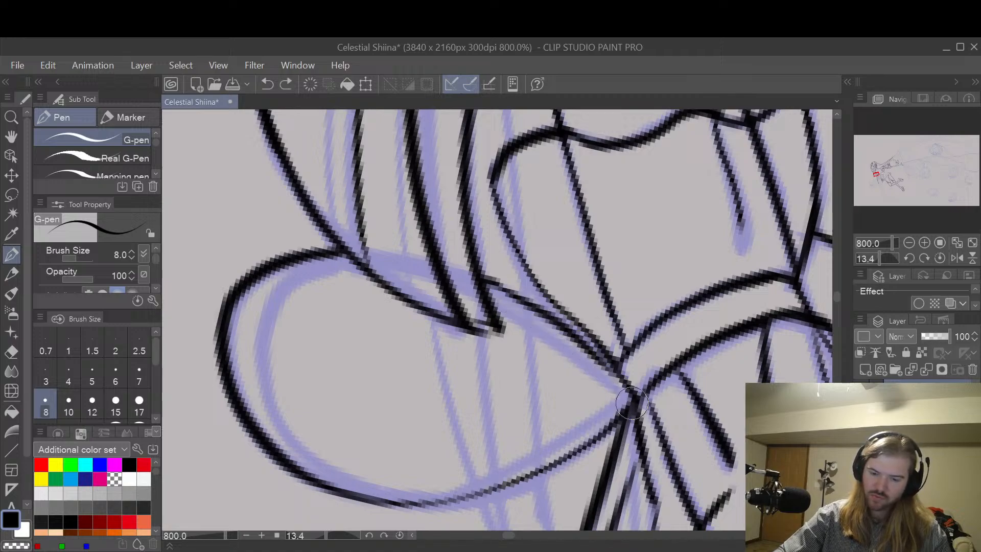
{"action": "mouse_move", "coordinate": [632, 404]}
{"action": "left_mouse_down"}
{"action": "mouse_move", "coordinate": [551, 332]}
{"action": "mouse_move", "coordinate": [495, 302]}
{"action": "mouse_move", "coordinate": [381, 265]}
{"action": "mouse_move", "coordinate": [305, 274]}
{"action": "mouse_move", "coordinate": [277, 302]}
{"action": "mouse_move", "coordinate": [265, 340]}
{"action": "mouse_move", "coordinate": [273, 396]}
{"action": "mouse_move", "coordinate": [309, 447]}
{"action": "mouse_move", "coordinate": [349, 478]}
{"action": "mouse_move", "coordinate": [455, 504]}
{"action": "mouse_move", "coordinate": [642, 406]}
{"action": "mouse_move", "coordinate": [625, 436]}
{"action": "mouse_move", "coordinate": [516, 453]}
{"action": "mouse_move", "coordinate": [446, 490]}
{"action": "mouse_move", "coordinate": [385, 487]}
{"action": "mouse_move", "coordinate": [430, 499]}
{"action": "mouse_move", "coordinate": [358, 476]}
{"action": "mouse_move", "coordinate": [439, 501]}
{"action": "left_mouse_up"}
{"action": "key", "text": "ctrl+z"}
{"action": "mouse_move", "coordinate": [353, 476]}
{"action": "left_mouse_down"}
{"action": "mouse_move", "coordinate": [398, 496]}
{"action": "mouse_move", "coordinate": [450, 497]}
{"action": "mouse_move", "coordinate": [539, 457]}
{"action": "mouse_move", "coordinate": [630, 387]}
{"action": "left_mouse_up"}
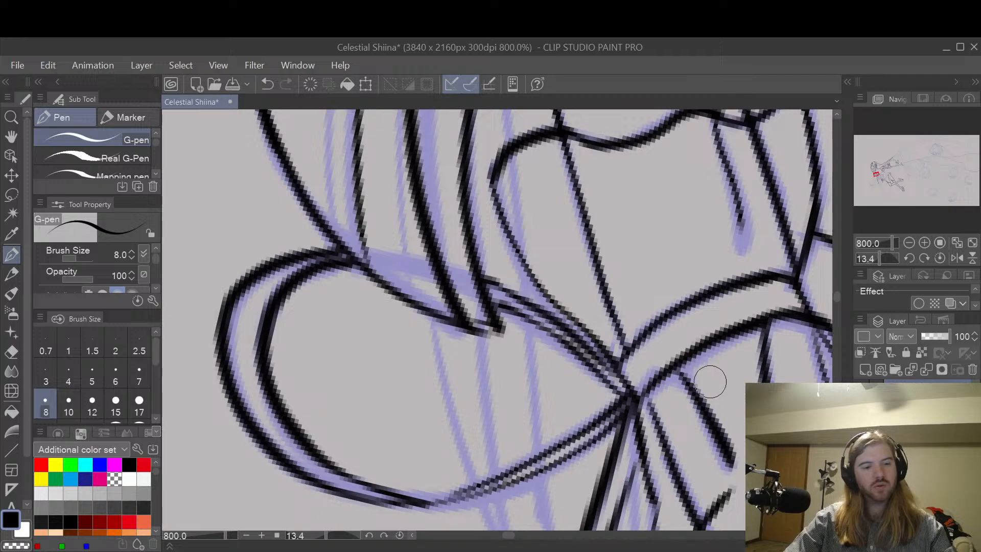
Step: Examine the line art around the new bow loop, the puffed sleeve and the torso at several zoom levels
{"action": "key", "text": "space"}
{"action": "left_click_drag", "start_coordinate": [738, 416], "coordinate": [621, 265]}
{"action": "left_click_drag", "start_coordinate": [751, 300], "coordinate": [707, 197]}
{"action": "scroll", "coordinate": [729, 217], "scroll_direction": "down", "scroll_amount": 2}
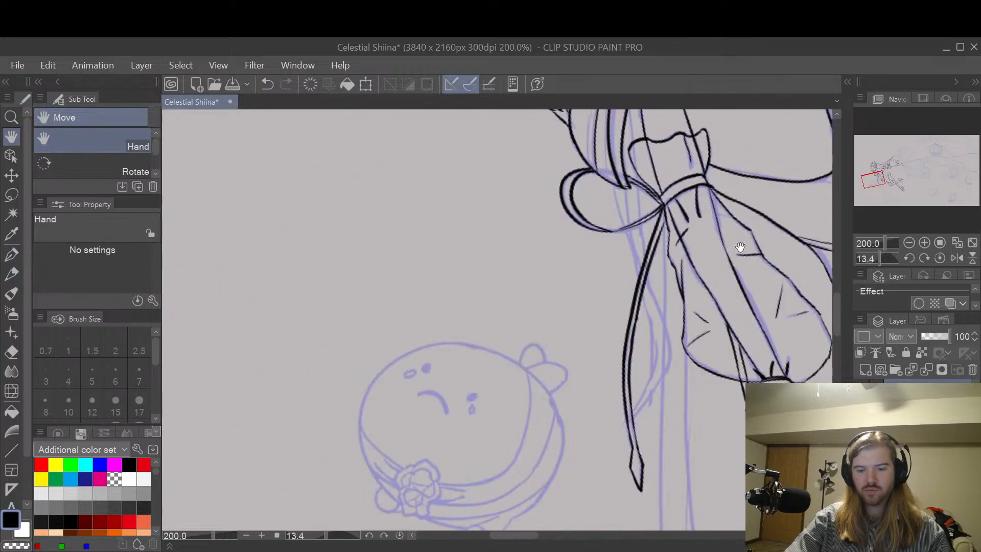
{"action": "left_click_drag", "start_coordinate": [789, 195], "coordinate": [635, 359]}
{"action": "left_click_drag", "start_coordinate": [669, 417], "coordinate": [653, 316]}
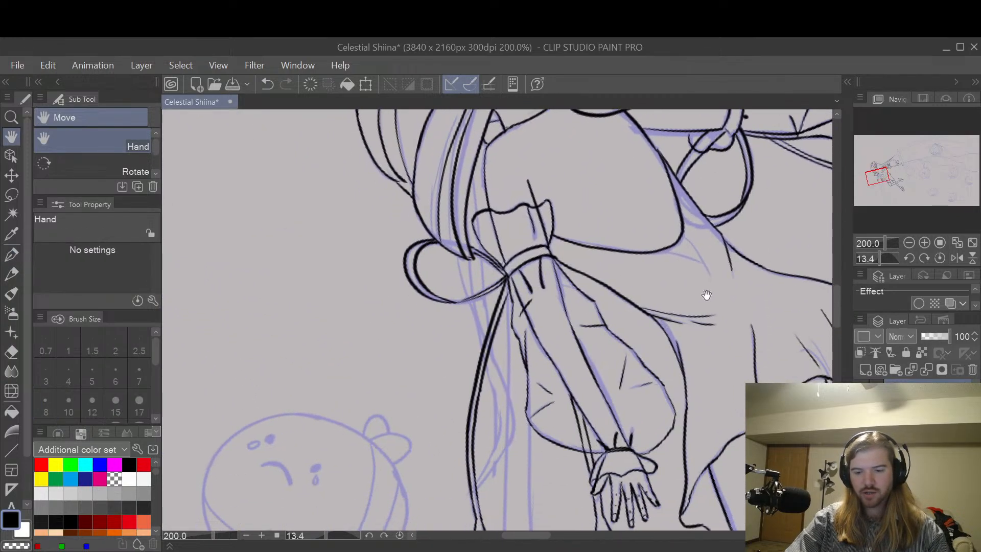
{"action": "left_click_drag", "start_coordinate": [705, 290], "coordinate": [651, 359]}
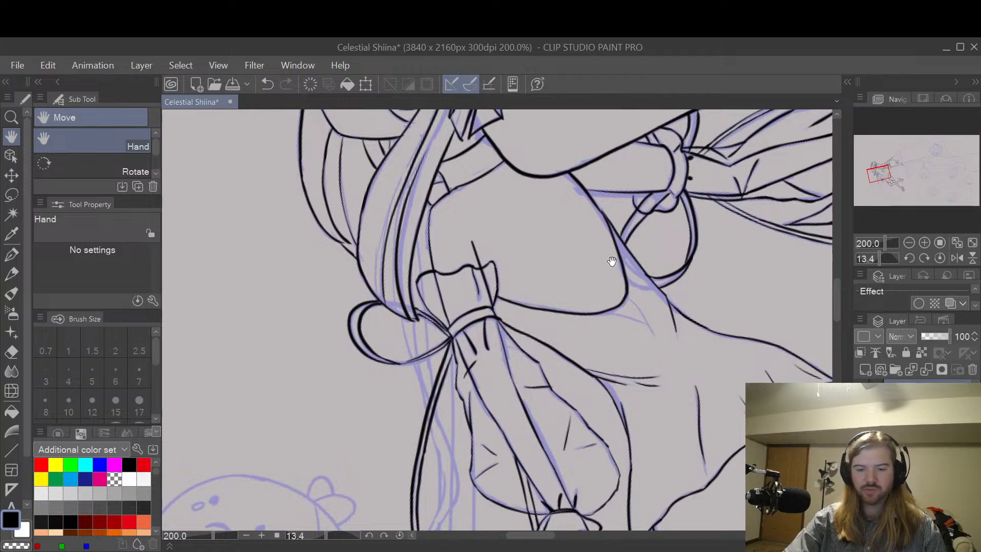
{"action": "scroll", "coordinate": [545, 348], "scroll_direction": "up", "scroll_amount": 2}
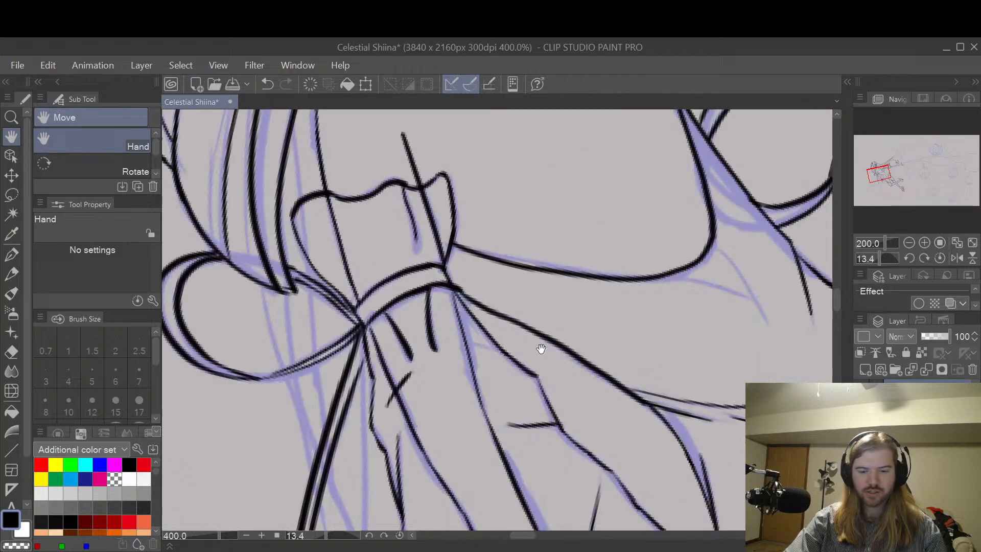
{"action": "left_click_drag", "start_coordinate": [542, 347], "coordinate": [673, 265]}
{"action": "scroll", "coordinate": [656, 261], "scroll_direction": "down", "scroll_amount": 3}
{"action": "left_click_drag", "start_coordinate": [702, 378], "coordinate": [595, 357]}
{"action": "scroll", "coordinate": [638, 255], "scroll_direction": "down", "scroll_amount": 2}
{"action": "scroll", "coordinate": [619, 230], "scroll_direction": "up", "scroll_amount": 3}
{"action": "left_click_drag", "start_coordinate": [563, 322], "coordinate": [615, 344]}
{"action": "scroll", "coordinate": [597, 263], "scroll_direction": "down", "scroll_amount": 1}
{"action": "left_click_drag", "start_coordinate": [597, 264], "coordinate": [599, 329]}
{"action": "scroll", "coordinate": [597, 327], "scroll_direction": "up", "scroll_amount": 1}
{"action": "scroll", "coordinate": [582, 323], "scroll_direction": "up", "scroll_amount": 1}
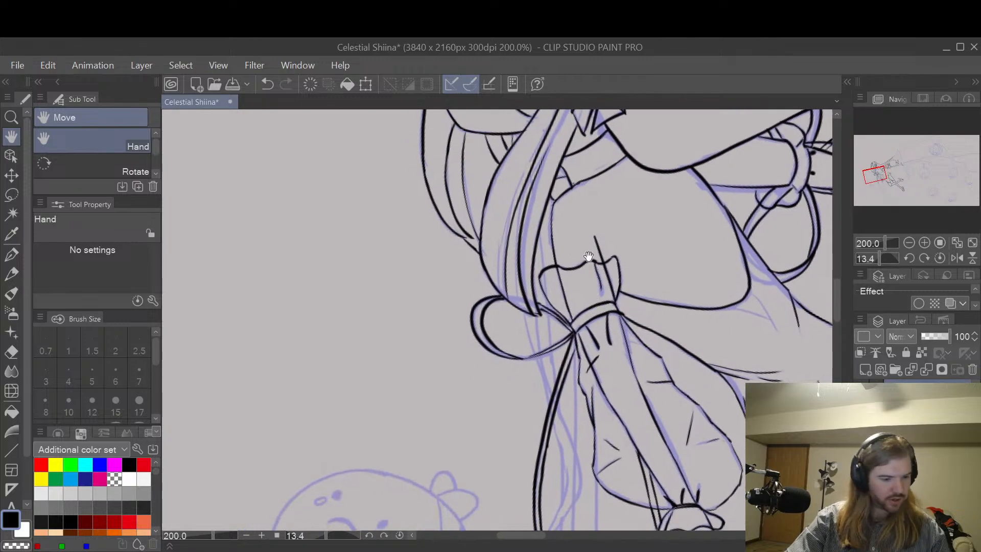
Step: Ink the thin strand line from the hair down through the sleeve cuff toward the bow loop, redoing the first stroke
{"action": "key", "text": "p"}
{"action": "scroll", "coordinate": [546, 248], "scroll_direction": "up", "scroll_amount": 2}
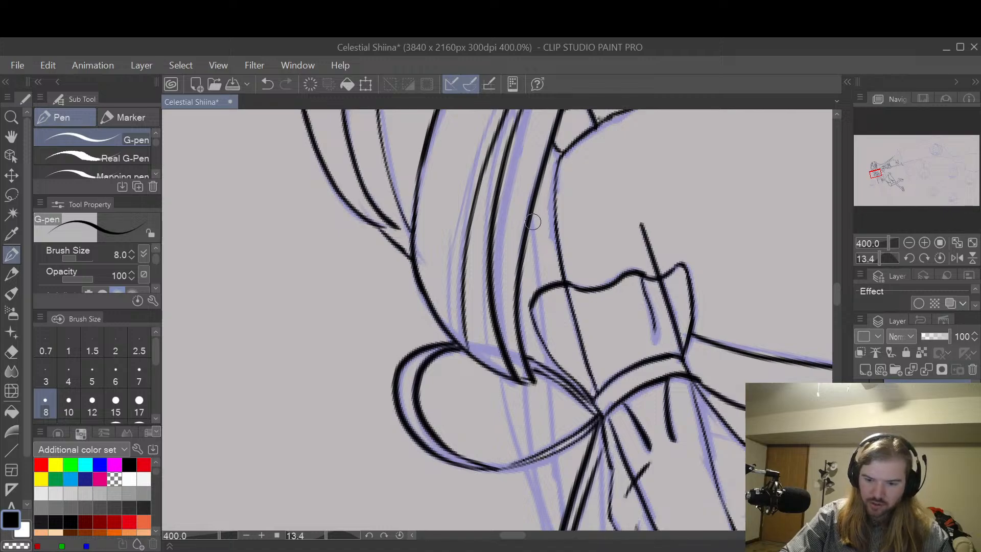
{"action": "left_click_drag", "start_coordinate": [530, 217], "coordinate": [540, 309]}
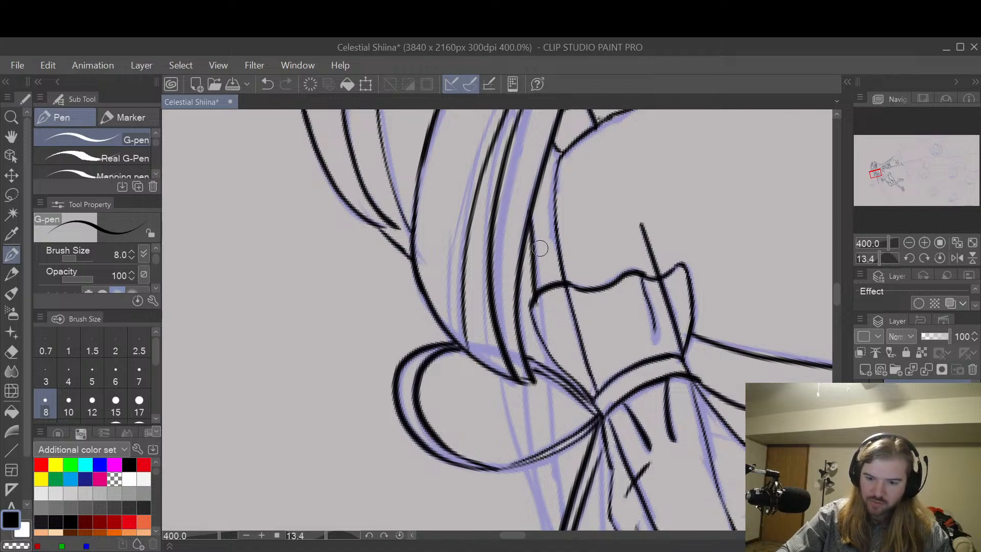
{"action": "key", "text": "ctrl+z"}
{"action": "left_click_drag", "start_coordinate": [529, 221], "coordinate": [546, 347]}
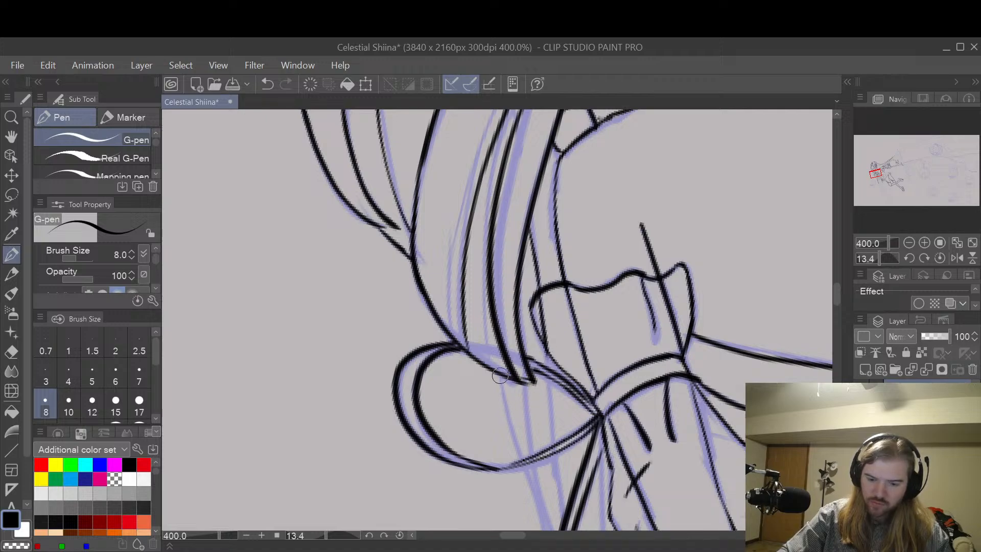
Step: Ink the leftmost strand line inside the bow loop, from the hair tip to the loop's lower edge, undoing and repeating strokes as needed
{"action": "mouse_move", "coordinate": [500, 376]}
{"action": "left_mouse_down"}
{"action": "mouse_move", "coordinate": [513, 441]}
{"action": "mouse_move", "coordinate": [532, 464]}
{"action": "left_mouse_up"}
{"action": "left_click_drag", "start_coordinate": [523, 387], "coordinate": [530, 475]}
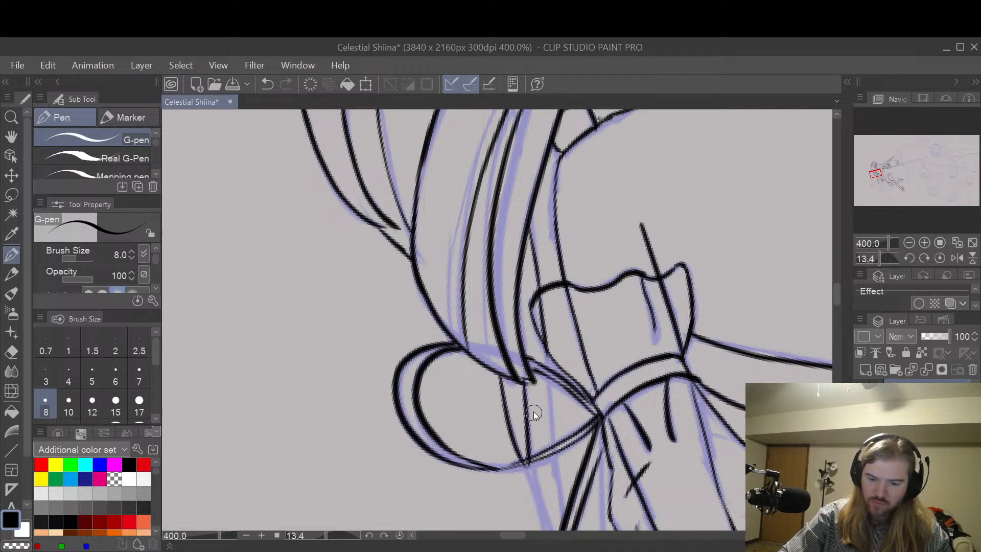
{"action": "key", "text": "ctrl+z"}
{"action": "left_click_drag", "start_coordinate": [524, 383], "coordinate": [531, 455]}
{"action": "key", "text": "ctrl+z"}
{"action": "key", "text": "ctrl+z"}
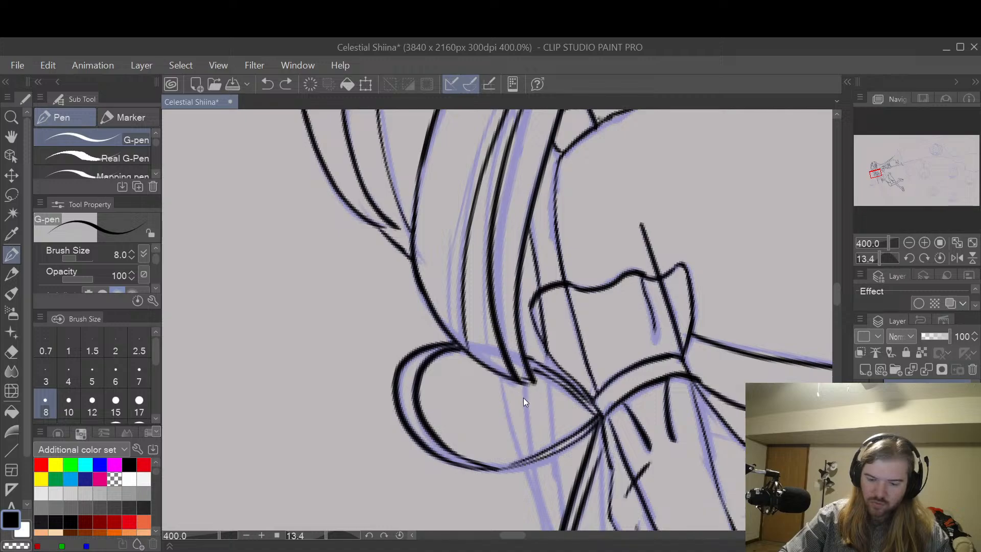
{"action": "left_click_drag", "start_coordinate": [501, 379], "coordinate": [531, 469]}
{"action": "key", "text": "ctrl+z"}
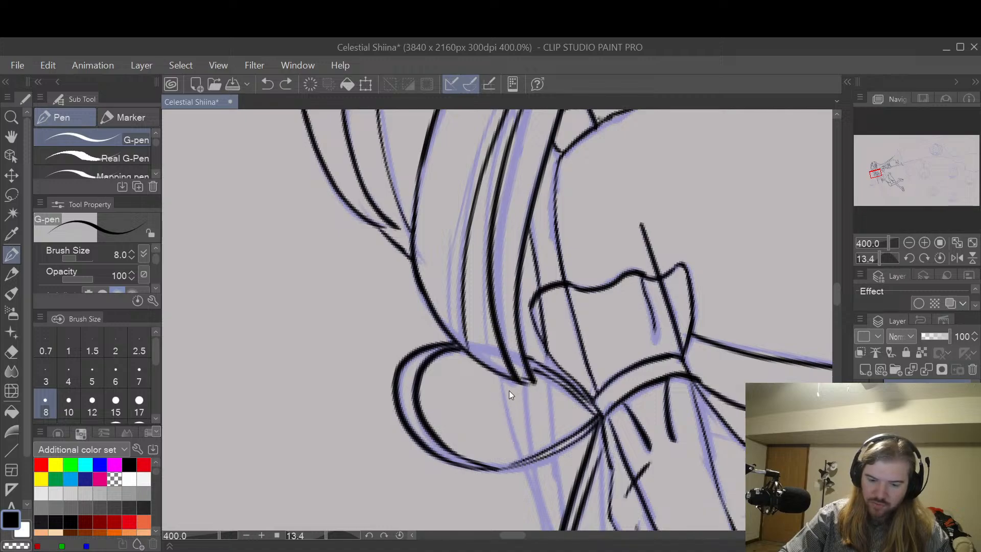
{"action": "left_click_drag", "start_coordinate": [501, 375], "coordinate": [532, 467]}
{"action": "key", "text": "ctrl+z"}
{"action": "left_click_drag", "start_coordinate": [501, 377], "coordinate": [522, 457]}
{"action": "key", "text": "ctrl+z"}
{"action": "left_click_drag", "start_coordinate": [501, 378], "coordinate": [523, 460]}
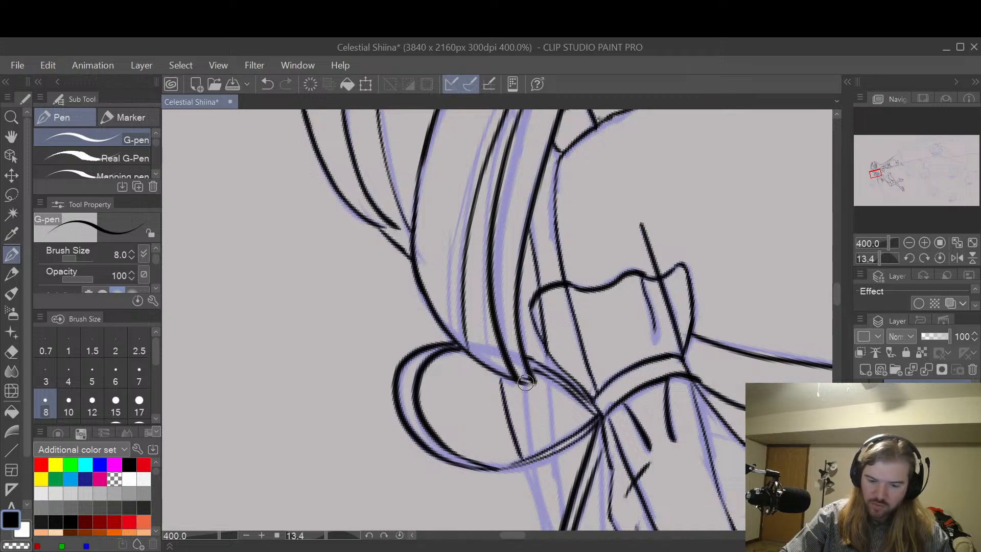
Step: Ink the two remaining strand lines inside the bow loop and join the line above to the loop's upper edge
{"action": "left_click_drag", "start_coordinate": [525, 382], "coordinate": [531, 460]}
{"action": "left_click_drag", "start_coordinate": [548, 378], "coordinate": [551, 444]}
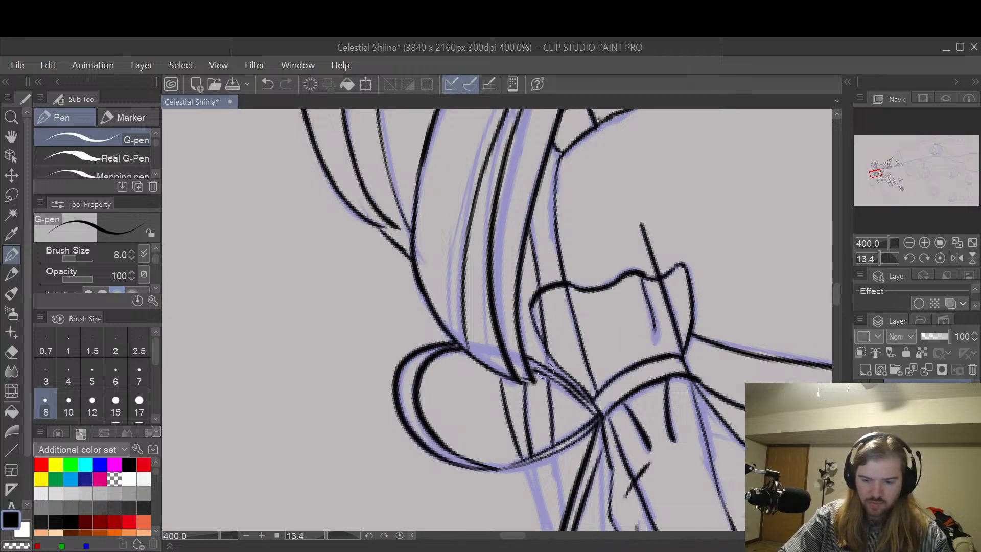
{"action": "key", "text": "ctrl+z"}
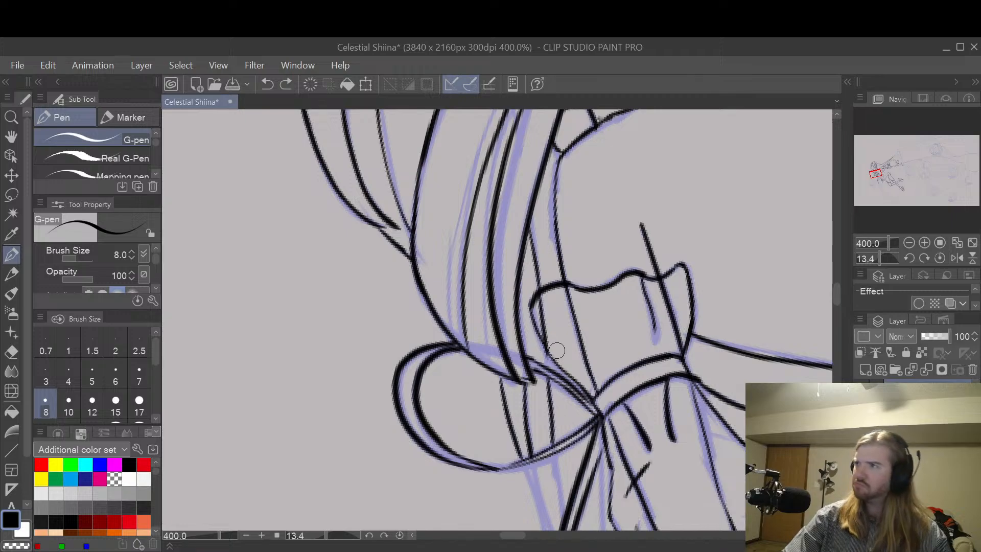
{"action": "left_click_drag", "start_coordinate": [547, 348], "coordinate": [558, 352]}
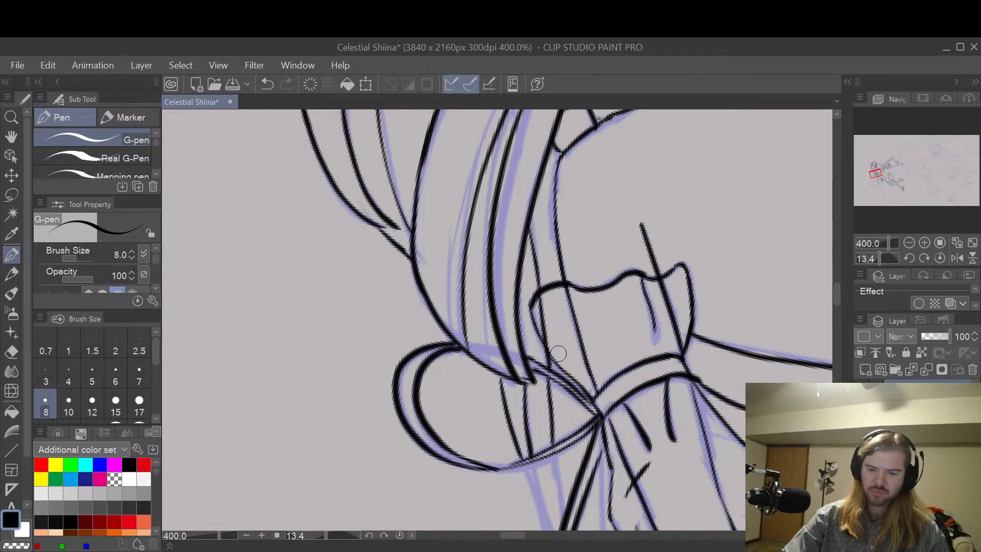
Step: Ink the two adjacent strand lines from below the bow loop to the long hanging strap, repeating the outer stroke until clean
{"action": "key", "text": "space"}
{"action": "left_click_drag", "start_coordinate": [674, 411], "coordinate": [619, 321]}
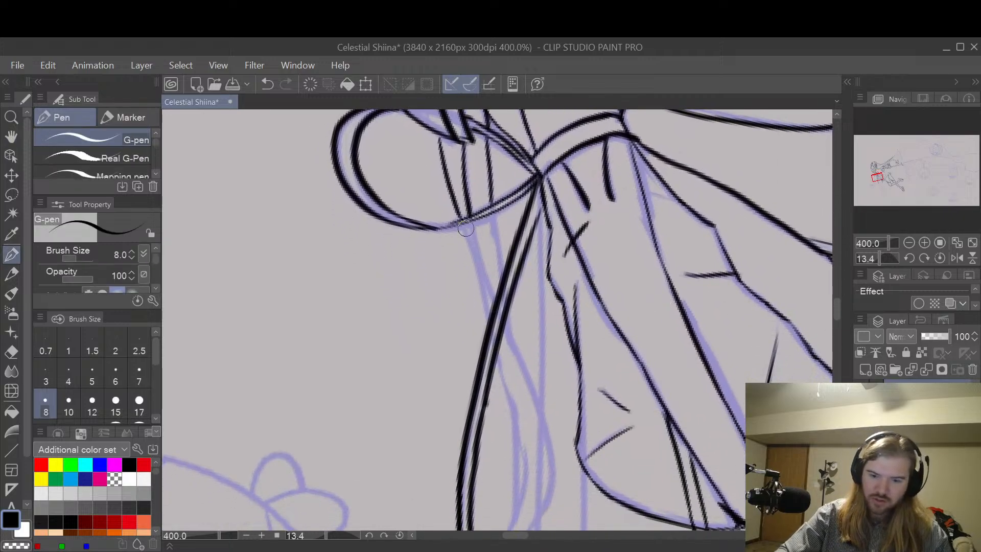
{"action": "left_click_drag", "start_coordinate": [470, 243], "coordinate": [493, 320]}
{"action": "key", "text": "ctrl+z"}
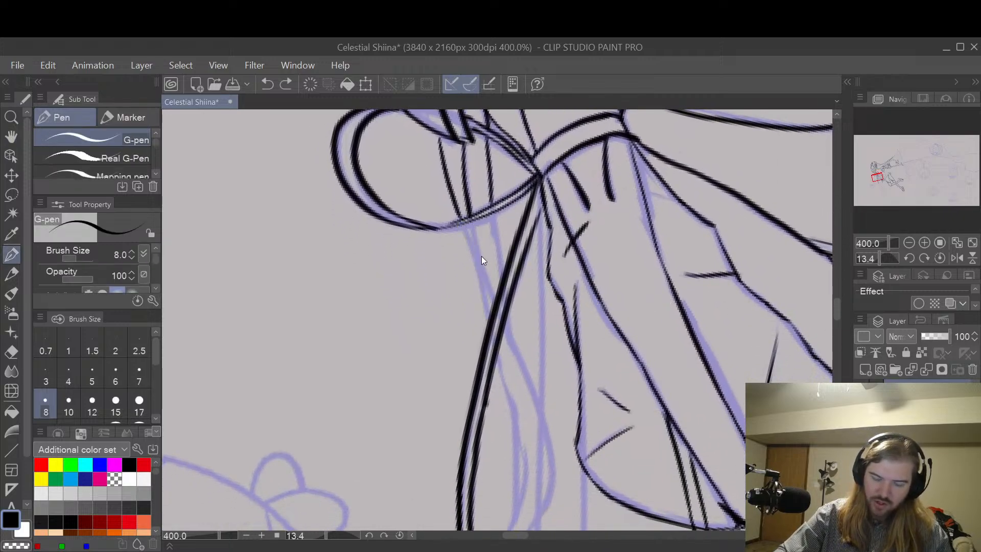
{"action": "left_click_drag", "start_coordinate": [464, 227], "coordinate": [490, 313]}
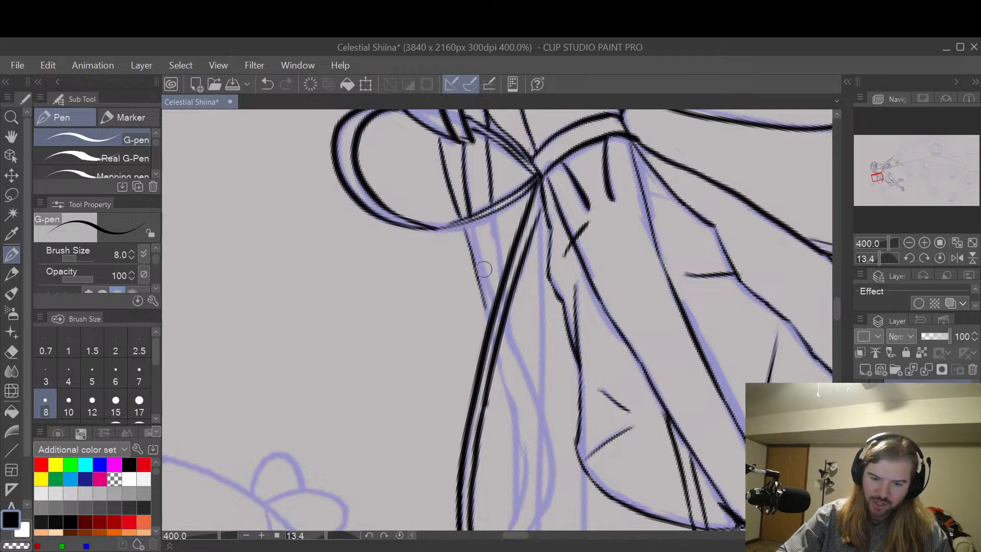
{"action": "key", "text": "ctrl+z"}
{"action": "left_click_drag", "start_coordinate": [466, 234], "coordinate": [490, 309]}
{"action": "key", "text": "ctrl+z"}
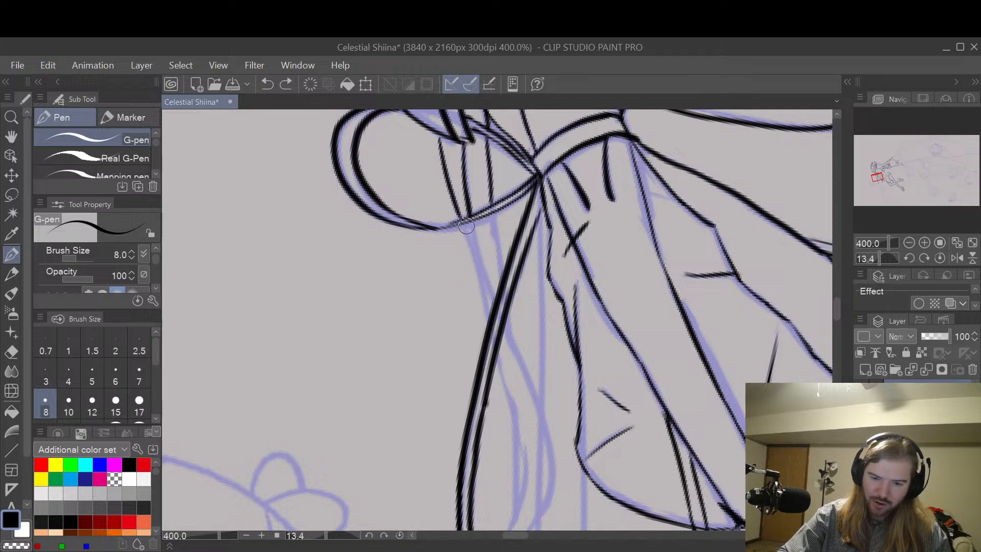
{"action": "left_click_drag", "start_coordinate": [479, 271], "coordinate": [488, 321]}
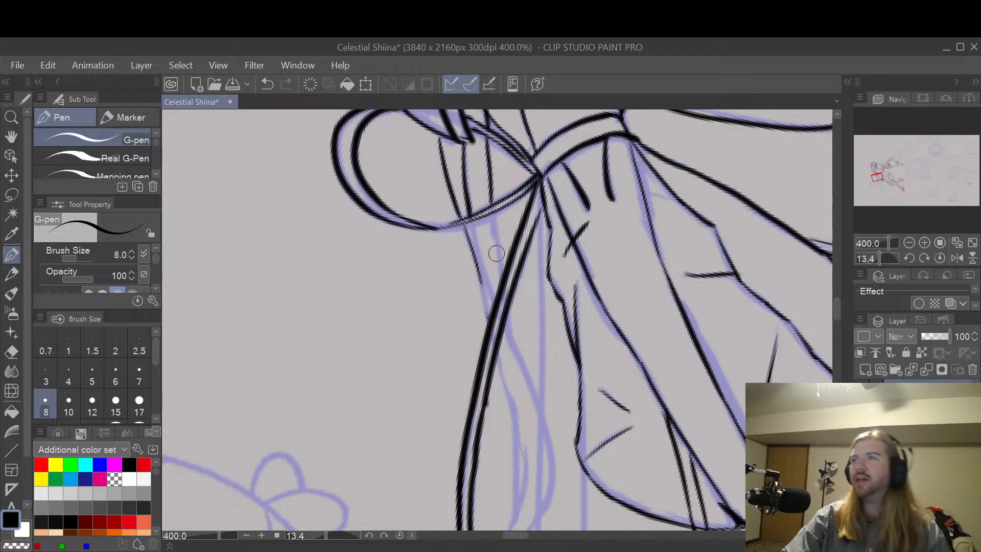
{"action": "key", "text": "ctrl+z"}
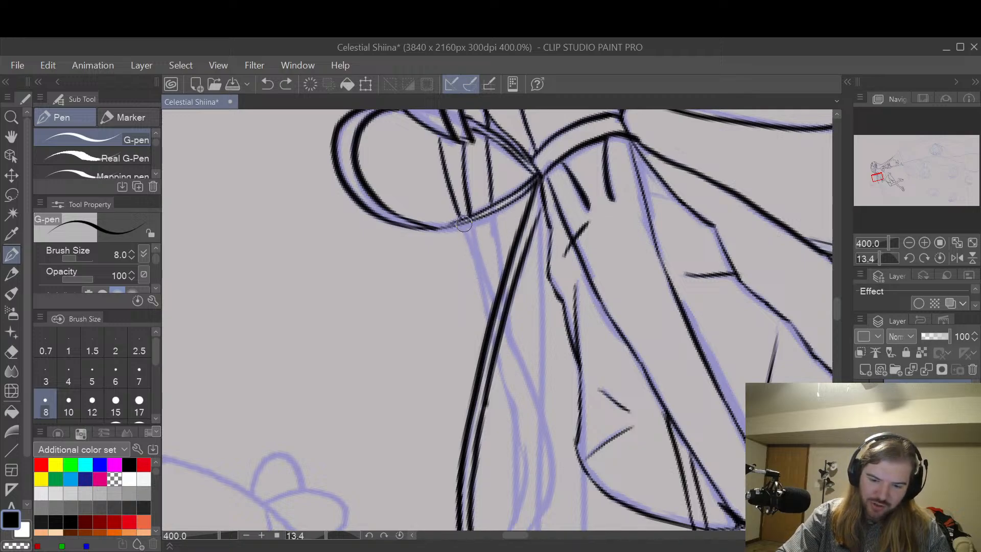
{"action": "mouse_move", "coordinate": [471, 250]}
{"action": "left_mouse_down"}
{"action": "mouse_move", "coordinate": [486, 311]}
{"action": "mouse_move", "coordinate": [467, 235]}
{"action": "mouse_move", "coordinate": [486, 316]}
{"action": "left_mouse_up"}
{"action": "key", "text": "ctrl+z"}
{"action": "key", "text": "ctrl+z"}
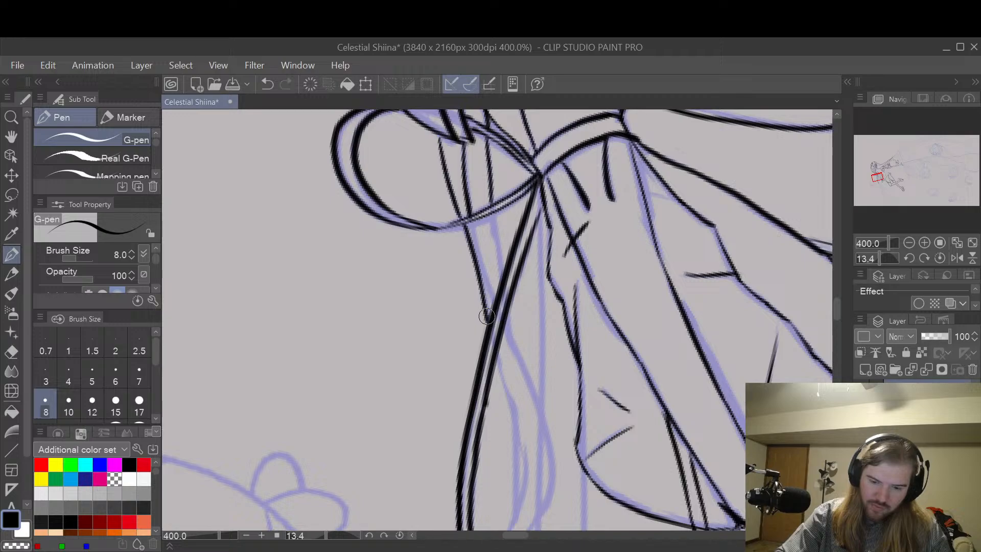
{"action": "left_click_drag", "start_coordinate": [477, 250], "coordinate": [493, 297]}
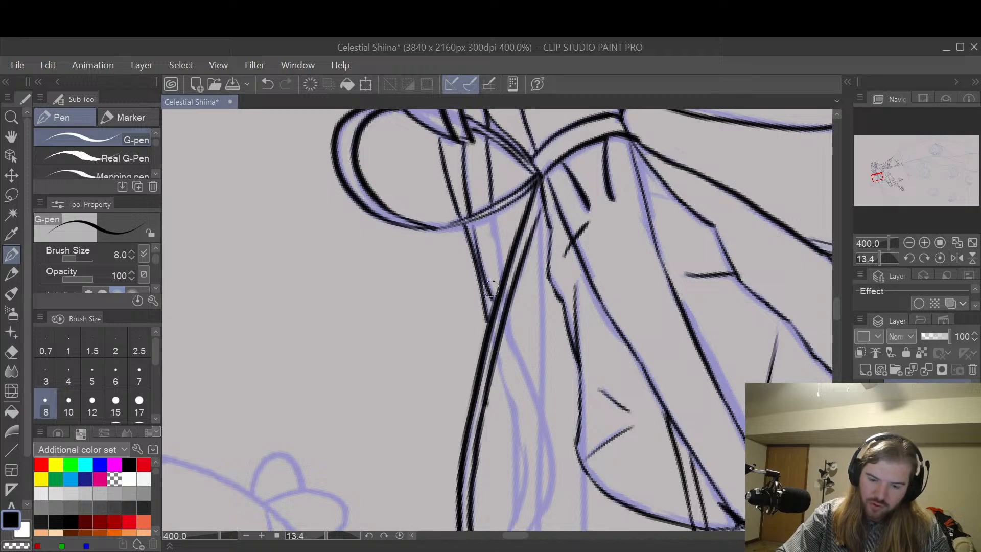
Step: Ink the strand's two edge lines from the bow loop's lower edge down to the hanging strap, repeating the strokes until clean
{"action": "key", "text": "ctrl+z"}
{"action": "left_click_drag", "start_coordinate": [470, 221], "coordinate": [494, 301]}
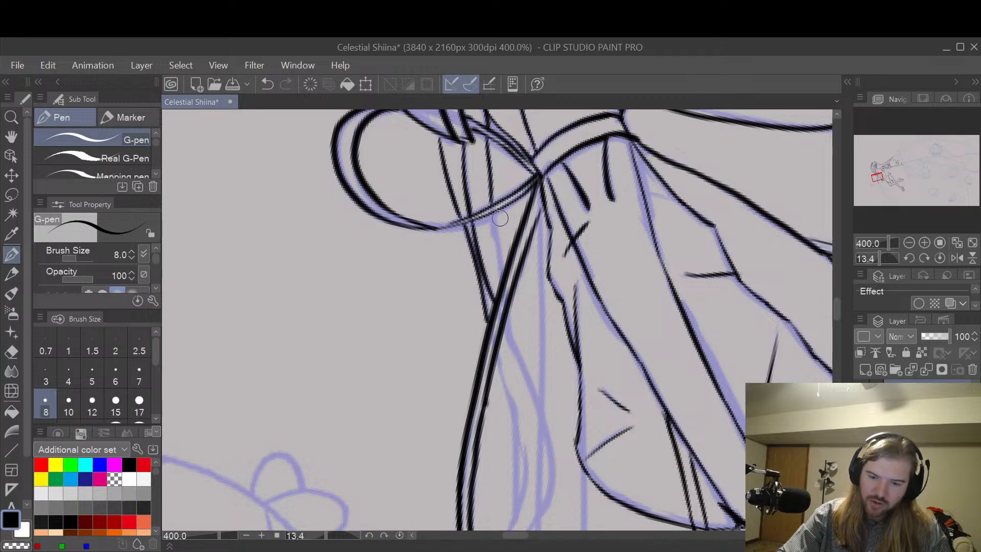
{"action": "left_click_drag", "start_coordinate": [496, 229], "coordinate": [500, 272]}
{"action": "key", "text": "ctrl+z"}
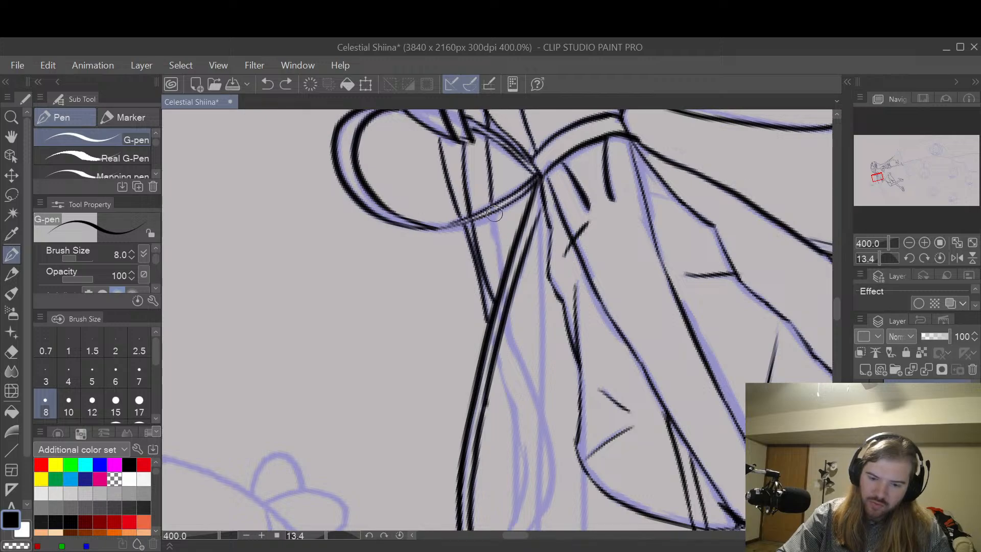
{"action": "left_click_drag", "start_coordinate": [494, 215], "coordinate": [501, 273]}
{"action": "key", "text": "ctrl+z"}
{"action": "left_click_drag", "start_coordinate": [494, 215], "coordinate": [503, 283]}
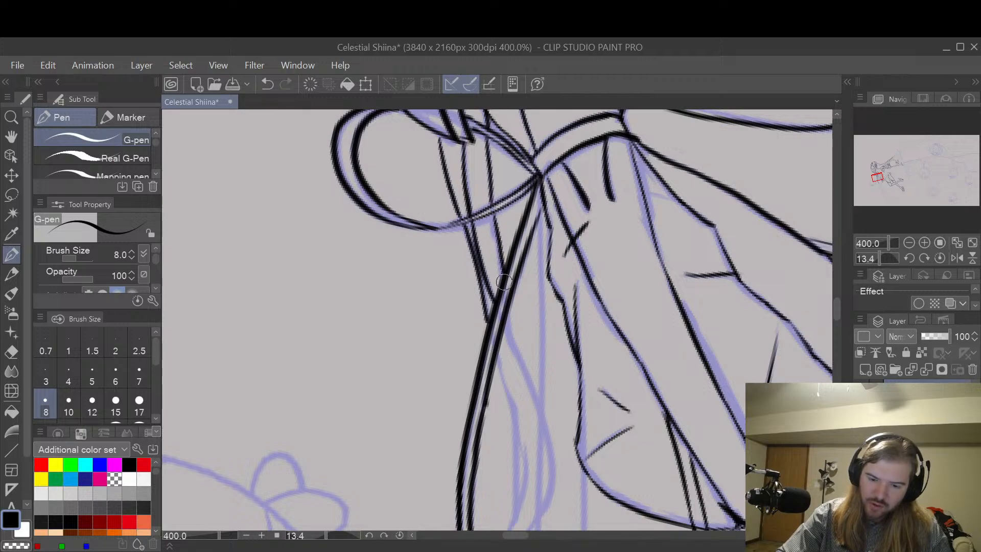
{"action": "key", "text": "h"}
{"action": "scroll", "coordinate": [616, 360], "scroll_direction": "down", "scroll_amount": 7}
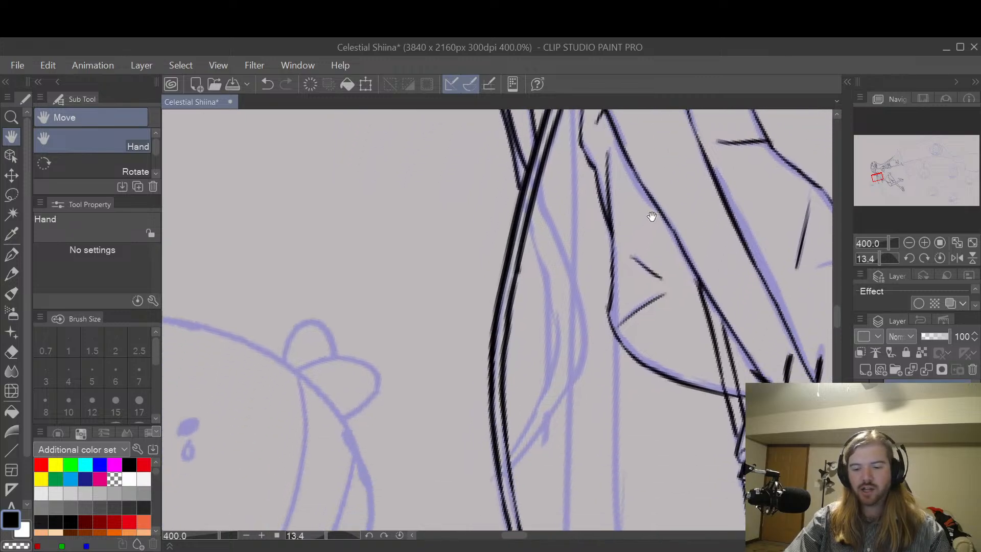
{"action": "scroll", "coordinate": [700, 292], "scroll_direction": "up", "scroll_amount": 7}
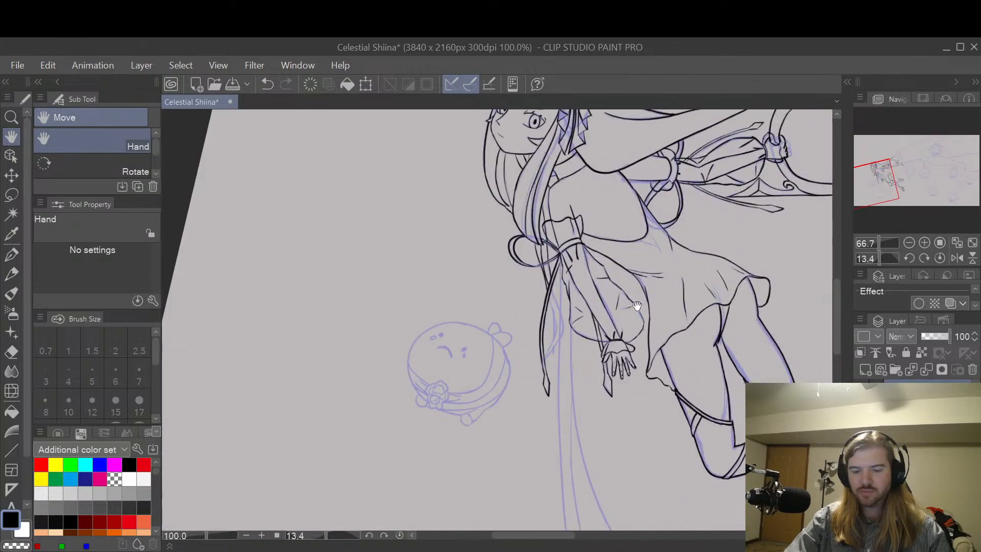
{"action": "left_click_drag", "start_coordinate": [601, 303], "coordinate": [674, 296]}
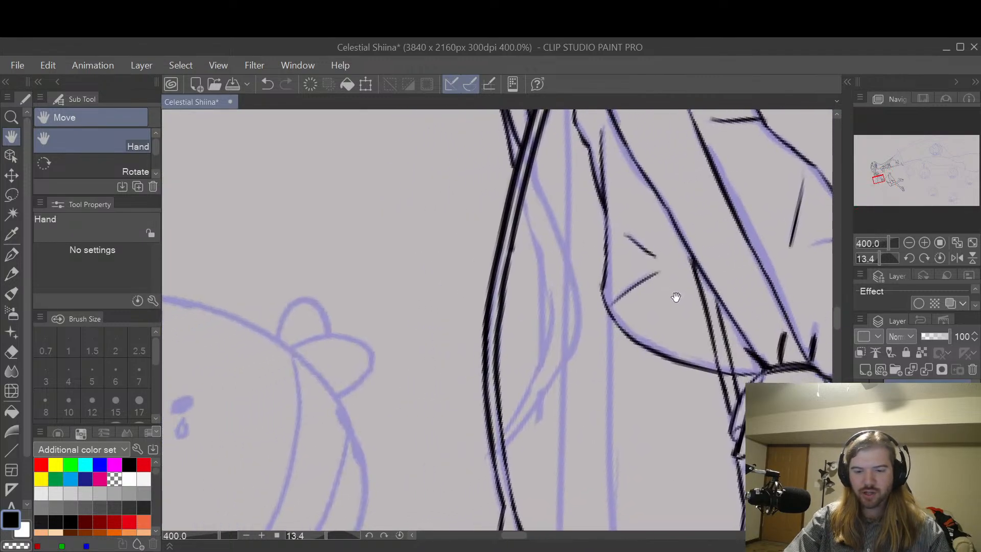
{"action": "key", "text": "p"}
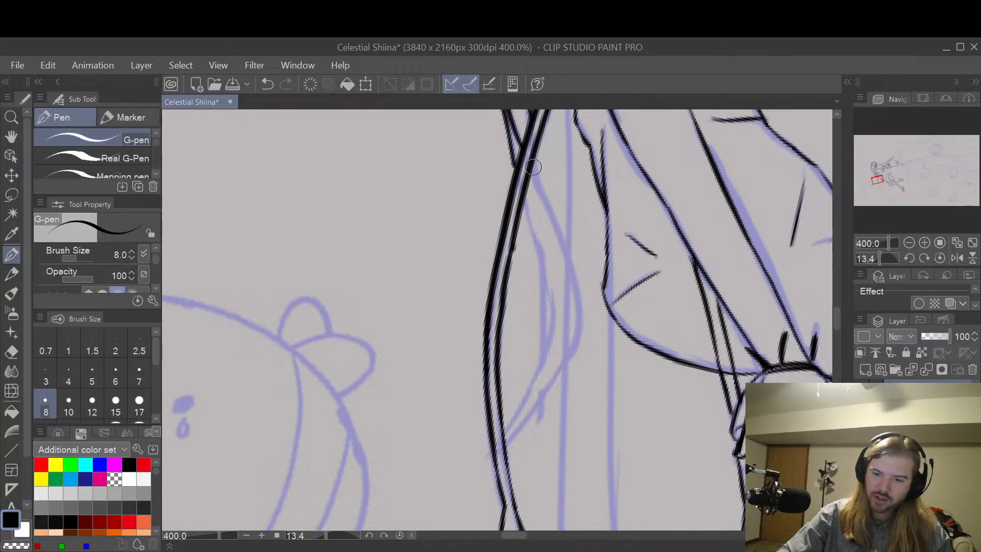
{"action": "mouse_move", "coordinate": [533, 168]}
{"action": "left_mouse_down"}
{"action": "mouse_move", "coordinate": [574, 271]}
{"action": "mouse_move", "coordinate": [576, 334]}
{"action": "mouse_move", "coordinate": [511, 432]}
{"action": "left_mouse_up"}
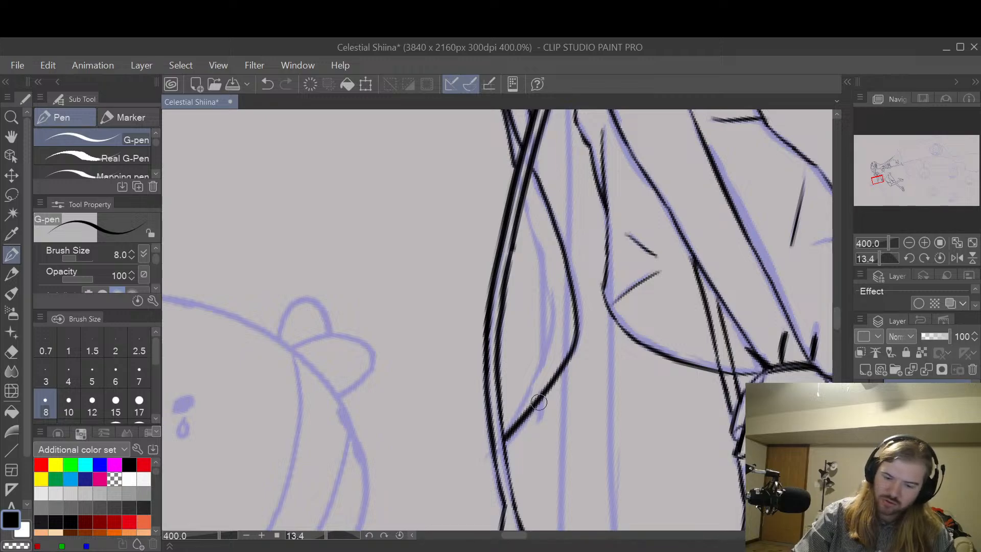
{"action": "key", "text": "ctrl+z"}
{"action": "left_click_drag", "start_coordinate": [549, 203], "coordinate": [565, 271]}
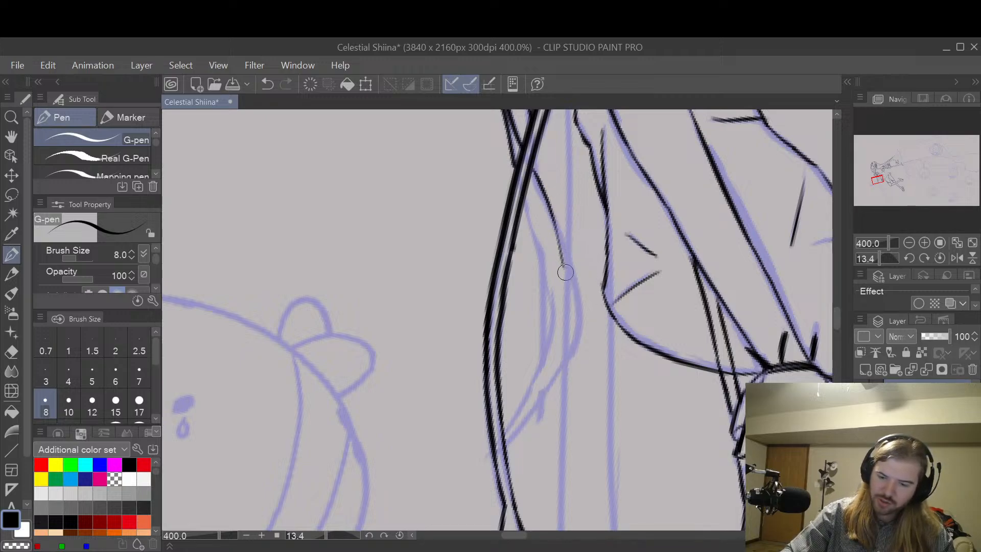
{"action": "key", "text": "ctrl+z"}
{"action": "mouse_move", "coordinate": [538, 183]}
{"action": "left_mouse_down"}
{"action": "mouse_move", "coordinate": [571, 269]}
{"action": "mouse_move", "coordinate": [573, 339]}
{"action": "mouse_move", "coordinate": [506, 439]}
{"action": "left_mouse_up"}
{"action": "key", "text": "ctrl+z"}
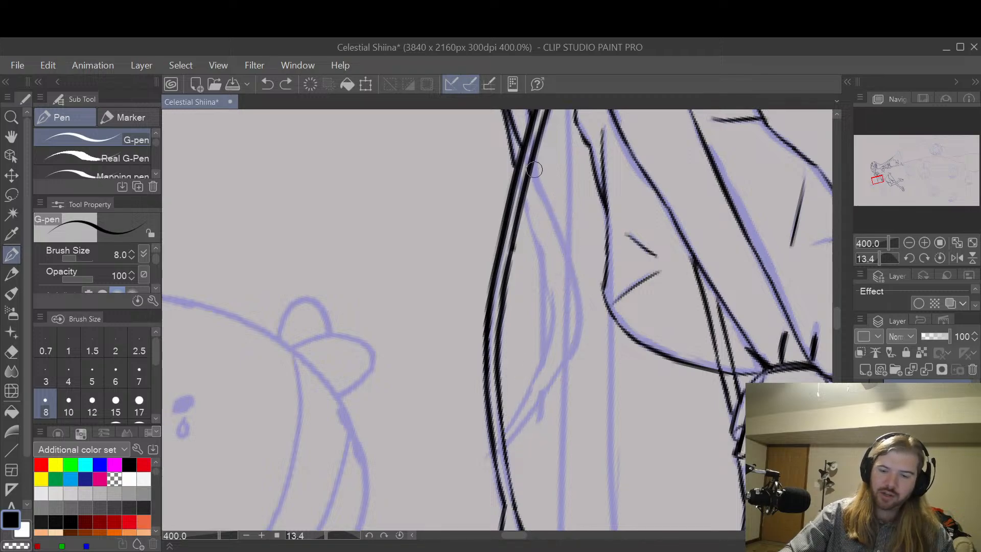
Step: Ink the upper part of the strand's outer curve from the strap crossing down to its widest point, repeating the stroke until smooth
{"action": "key", "text": "space"}
{"action": "left_click_drag", "start_coordinate": [631, 343], "coordinate": [668, 262]}
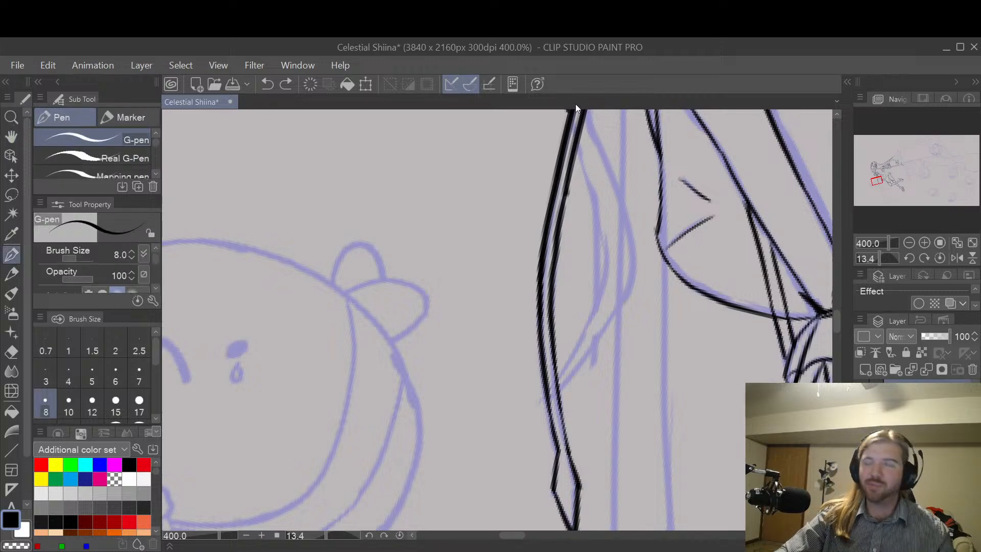
{"action": "key", "text": "space"}
{"action": "left_click_drag", "start_coordinate": [675, 218], "coordinate": [643, 264]}
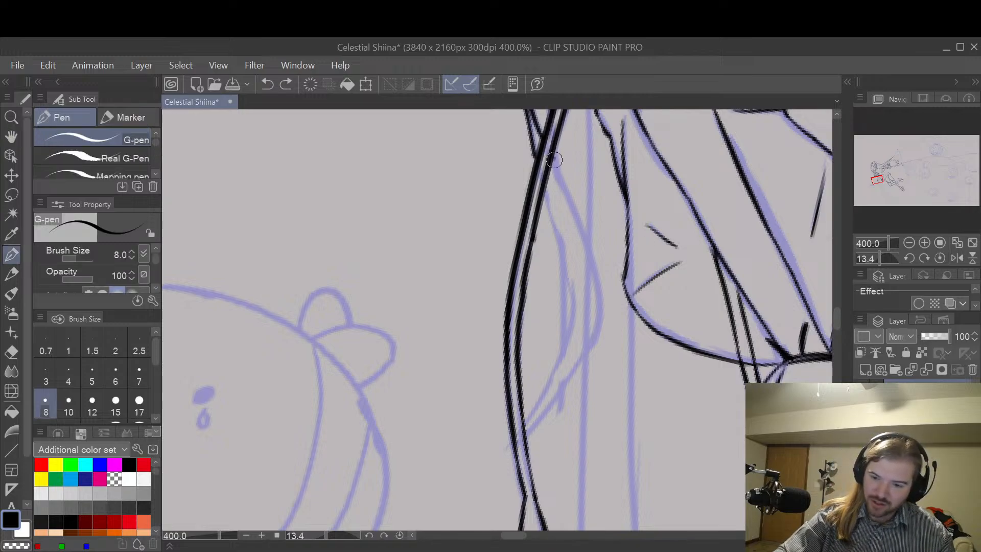
{"action": "mouse_move", "coordinate": [580, 232]}
{"action": "left_mouse_down"}
{"action": "mouse_move", "coordinate": [597, 291]}
{"action": "mouse_move", "coordinate": [595, 339]}
{"action": "mouse_move", "coordinate": [526, 434]}
{"action": "left_mouse_up"}
{"action": "key", "text": "ctrl+z"}
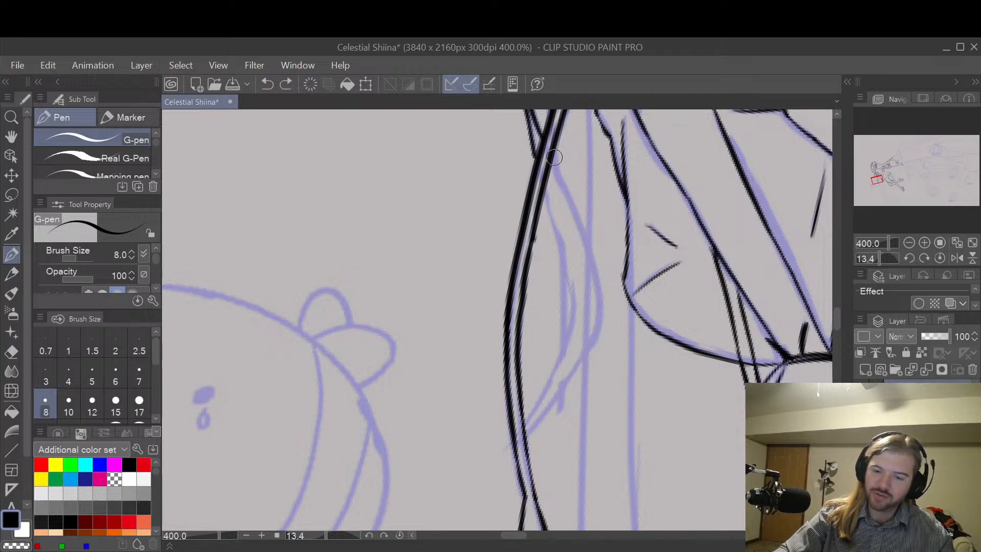
{"action": "left_click_drag", "start_coordinate": [552, 160], "coordinate": [568, 204]}
{"action": "mouse_move", "coordinate": [583, 248]}
{"action": "left_mouse_down"}
{"action": "mouse_move", "coordinate": [599, 307]}
{"action": "mouse_move", "coordinate": [573, 368]}
{"action": "mouse_move", "coordinate": [523, 433]}
{"action": "left_mouse_up"}
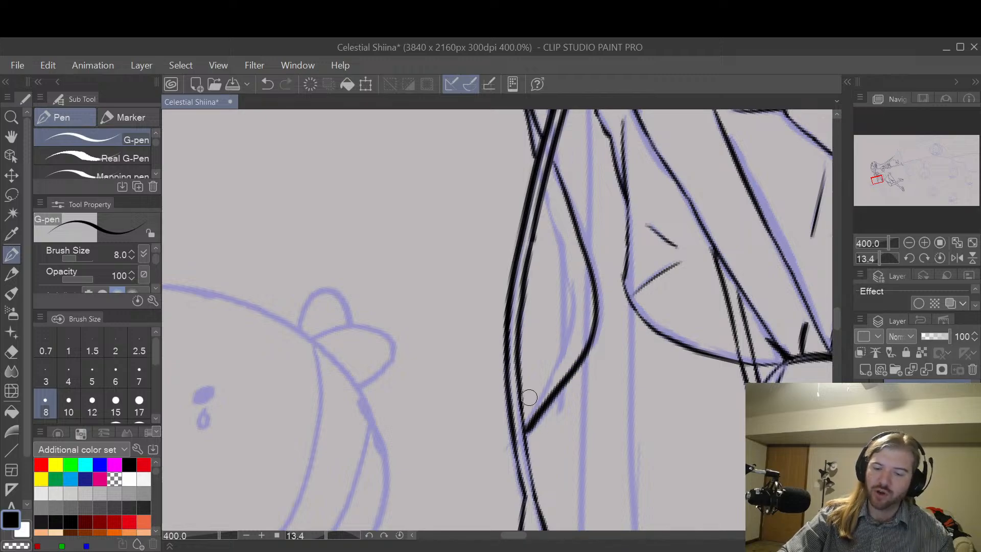
{"action": "key", "text": "ctrl+z"}
{"action": "mouse_move", "coordinate": [552, 158]}
{"action": "left_mouse_down"}
{"action": "mouse_move", "coordinate": [585, 234]}
{"action": "mouse_move", "coordinate": [599, 303]}
{"action": "mouse_move", "coordinate": [592, 345]}
{"action": "left_mouse_up"}
{"action": "key", "text": "ctrl+z"}
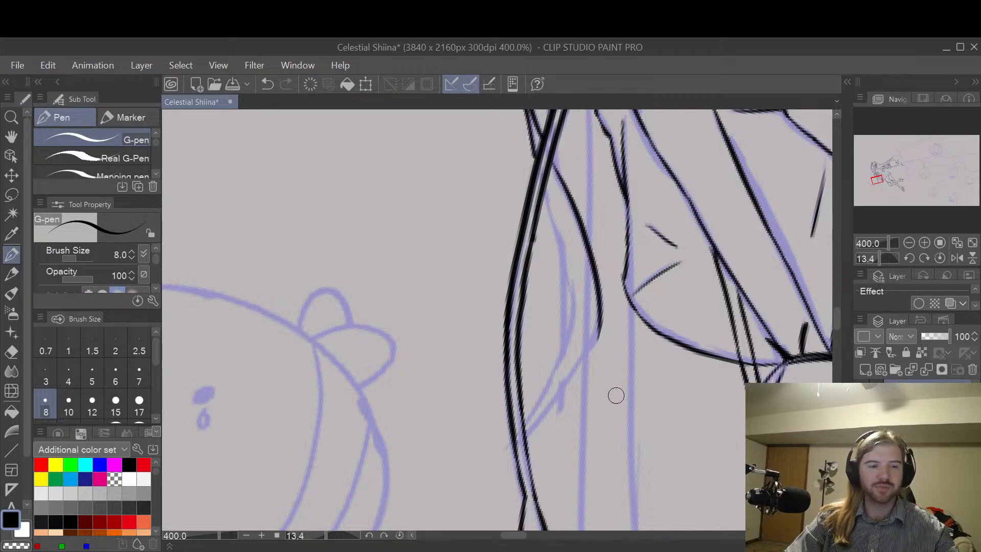
Step: Continue the strand's outer curve down until it meets the strap again, and ink the inner curve alongside it
{"action": "key", "text": "r"}
{"action": "left_click_drag", "start_coordinate": [652, 431], "coordinate": [690, 249]}
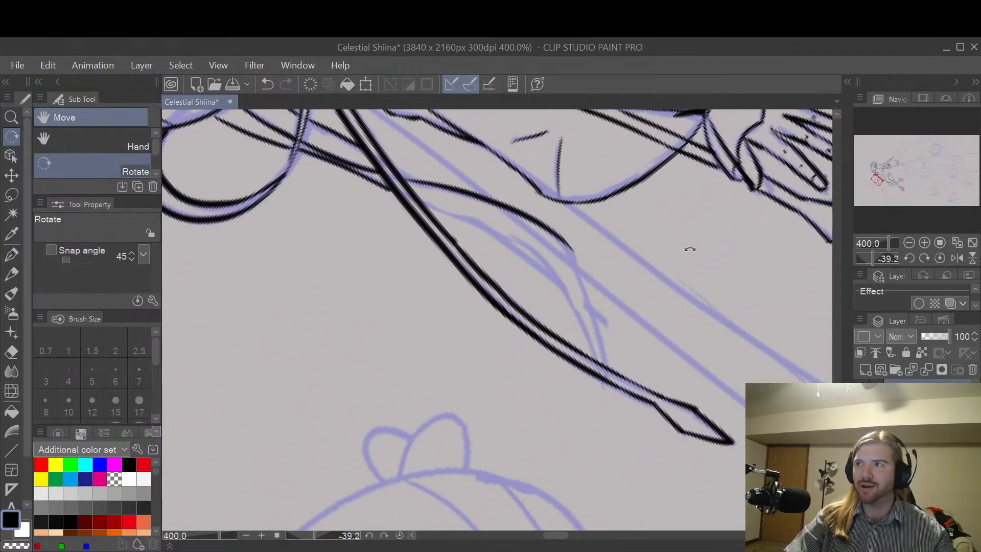
{"action": "key", "text": "h"}
{"action": "left_click_drag", "start_coordinate": [646, 324], "coordinate": [716, 296]}
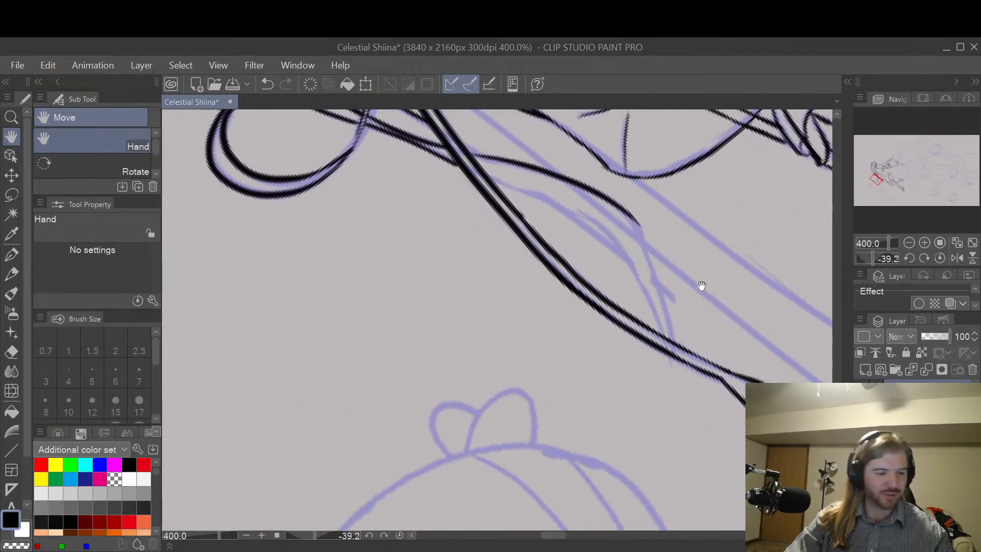
{"action": "key", "text": "p"}
{"action": "scroll", "coordinate": [634, 216], "scroll_direction": "up", "scroll_amount": 2}
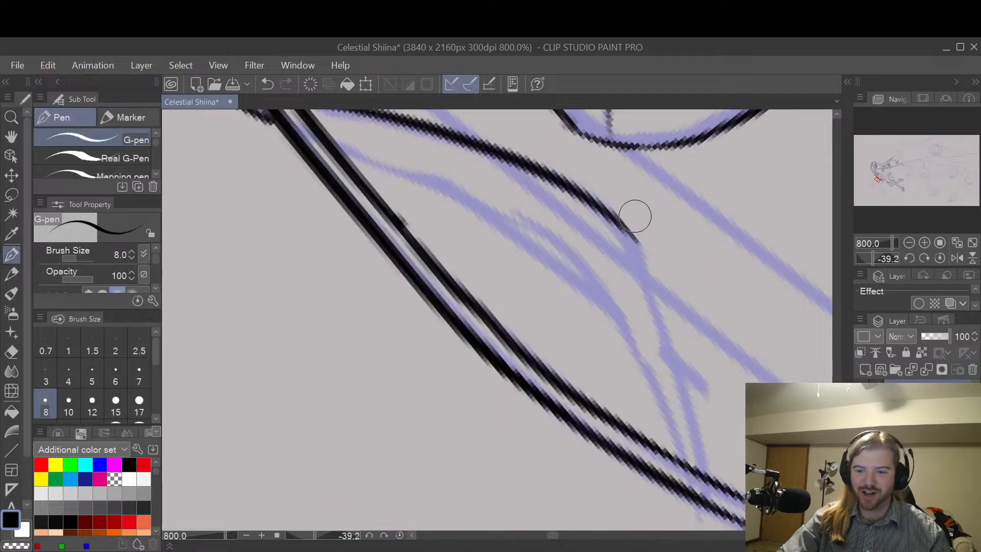
{"action": "left_click_drag", "start_coordinate": [624, 224], "coordinate": [652, 271]}
{"action": "key", "text": "ctrl+z"}
{"action": "mouse_move", "coordinate": [619, 222]}
{"action": "left_mouse_down"}
{"action": "mouse_move", "coordinate": [648, 261]}
{"action": "mouse_move", "coordinate": [671, 333]}
{"action": "left_mouse_up"}
{"action": "key", "text": "ctrl+z"}
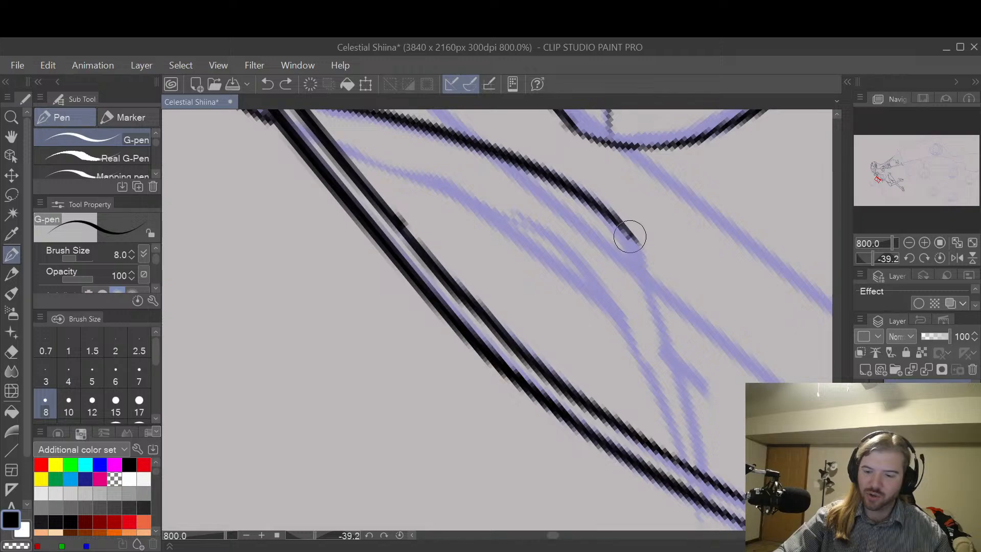
{"action": "mouse_move", "coordinate": [629, 230]}
{"action": "left_mouse_down"}
{"action": "mouse_move", "coordinate": [669, 319]}
{"action": "mouse_move", "coordinate": [701, 473]}
{"action": "left_mouse_up"}
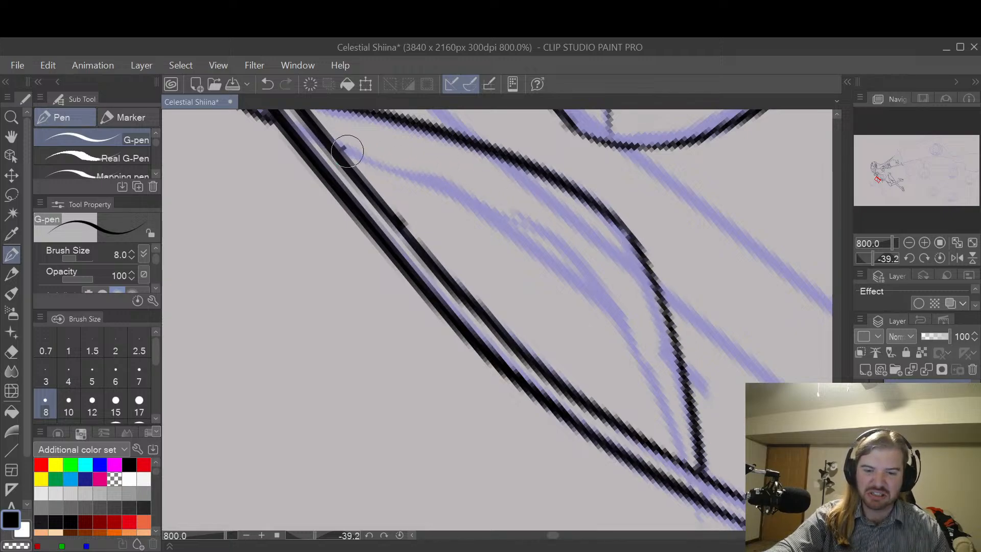
{"action": "mouse_move", "coordinate": [341, 148]}
{"action": "left_mouse_down"}
{"action": "mouse_move", "coordinate": [456, 193]}
{"action": "mouse_move", "coordinate": [565, 261]}
{"action": "mouse_move", "coordinate": [647, 362]}
{"action": "mouse_move", "coordinate": [686, 473]}
{"action": "left_mouse_up"}
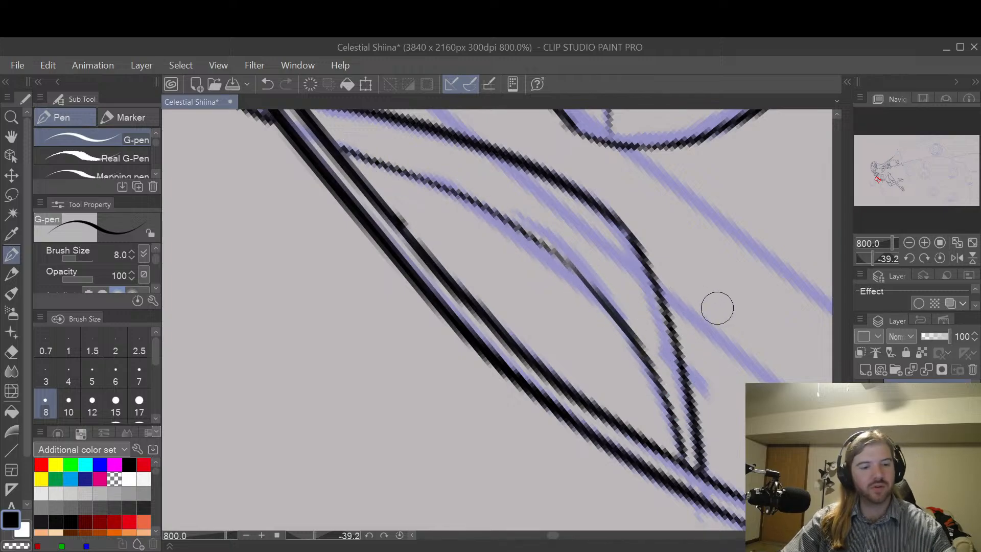
Step: Ink the strand's pointed tip on the far side of the strap with two short lines converging to a point
{"action": "key", "text": "space"}
{"action": "scroll", "coordinate": [742, 305], "scroll_direction": "down", "scroll_amount": 5}
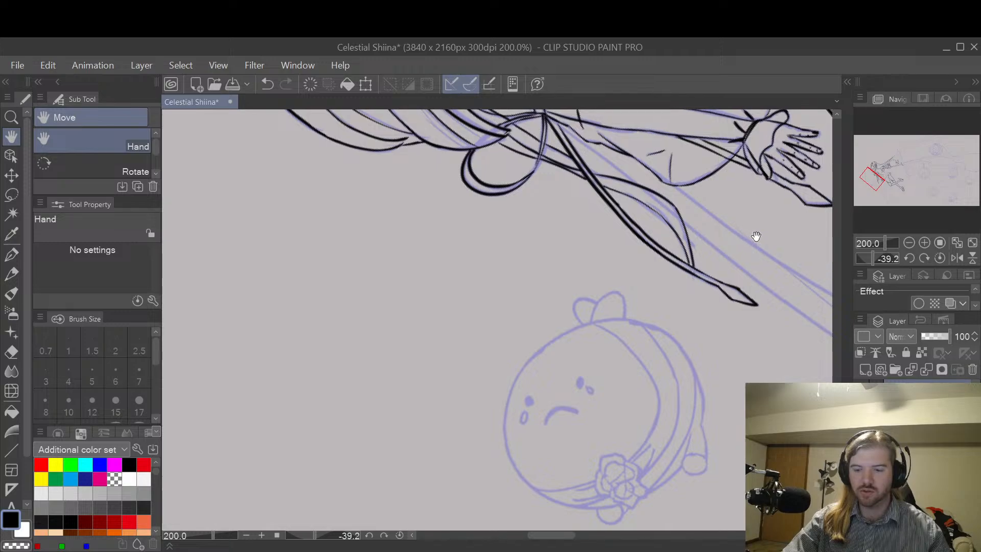
{"action": "mouse_move", "coordinate": [753, 234]}
{"action": "left_mouse_down"}
{"action": "mouse_move", "coordinate": [685, 343]}
{"action": "mouse_move", "coordinate": [725, 264]}
{"action": "left_mouse_up"}
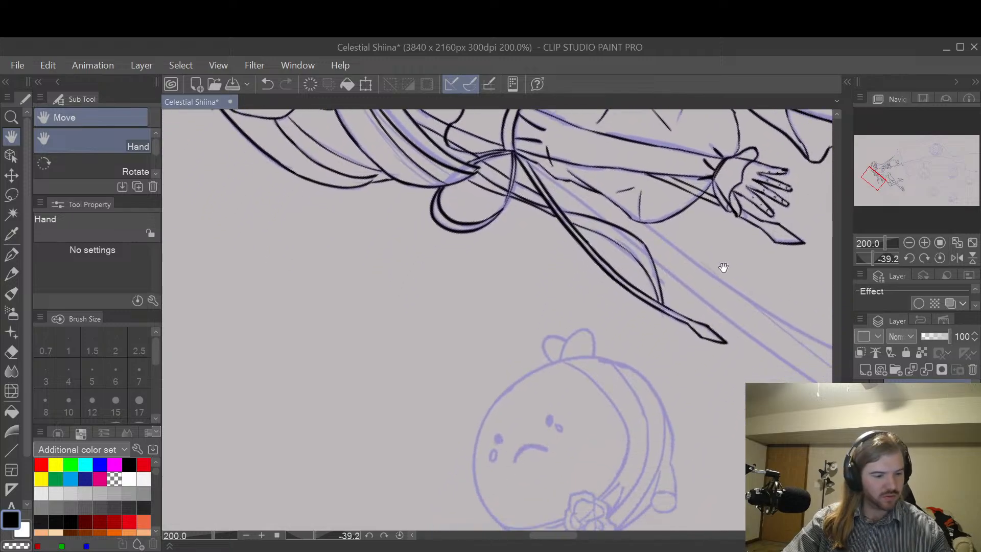
{"action": "scroll", "coordinate": [654, 321], "scroll_direction": "up", "scroll_amount": 5}
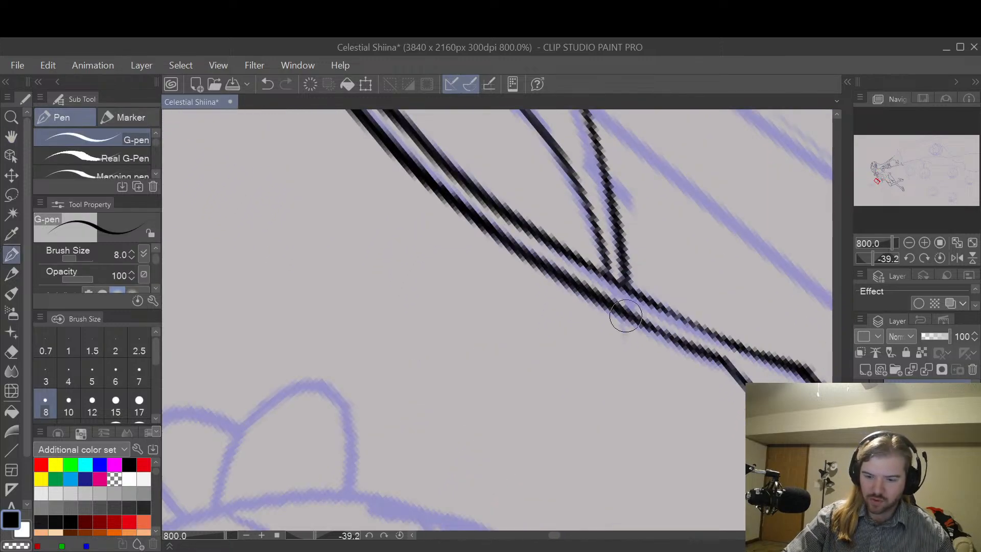
{"action": "left_click_drag", "start_coordinate": [626, 315], "coordinate": [621, 375]}
{"action": "left_click_drag", "start_coordinate": [612, 301], "coordinate": [611, 385]}
{"action": "key", "text": "ctrl+z"}
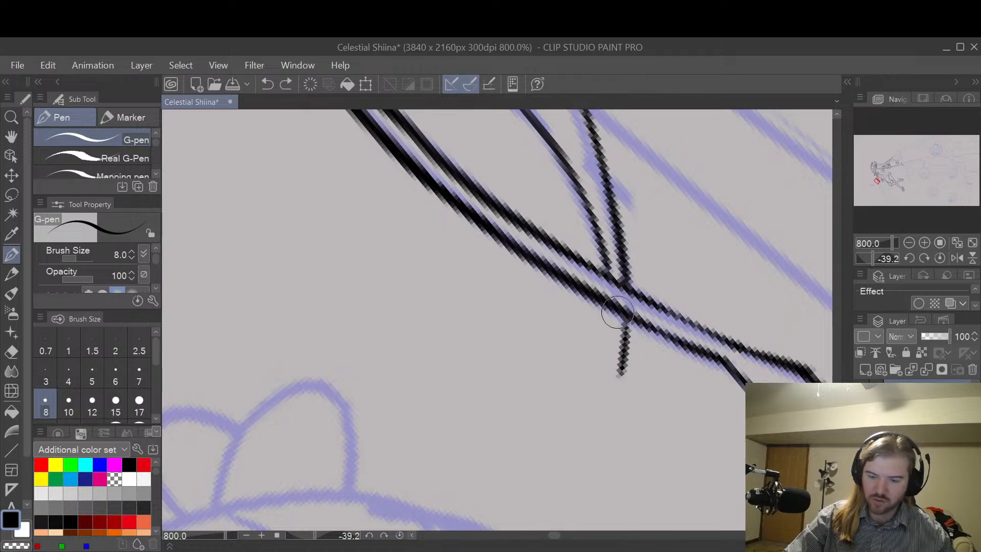
{"action": "left_click_drag", "start_coordinate": [613, 304], "coordinate": [609, 402]}
{"action": "left_click_drag", "start_coordinate": [626, 351], "coordinate": [607, 405]}
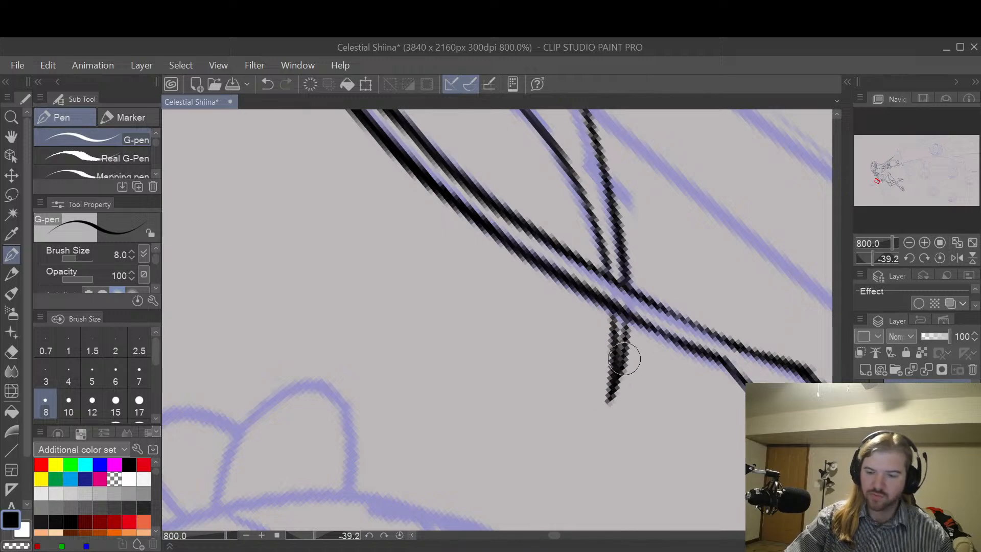
{"action": "scroll", "coordinate": [623, 358], "scroll_direction": "down", "scroll_amount": 7}
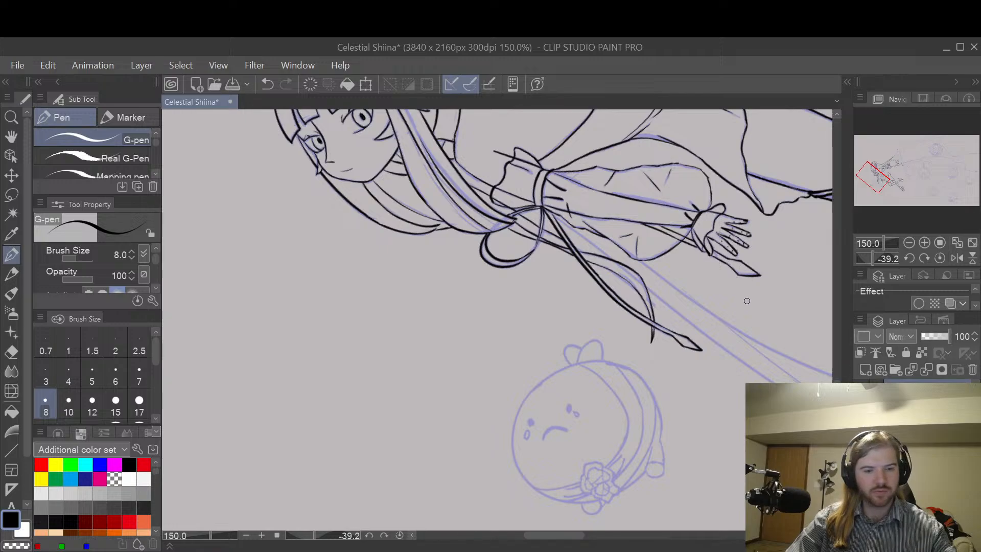
{"action": "key", "text": "m"}
{"action": "mouse_move", "coordinate": [767, 306]}
{"action": "left_mouse_down"}
{"action": "mouse_move", "coordinate": [622, 429]}
{"action": "mouse_move", "coordinate": [588, 476]}
{"action": "left_mouse_up"}
{"action": "key", "text": "ctrl+z"}
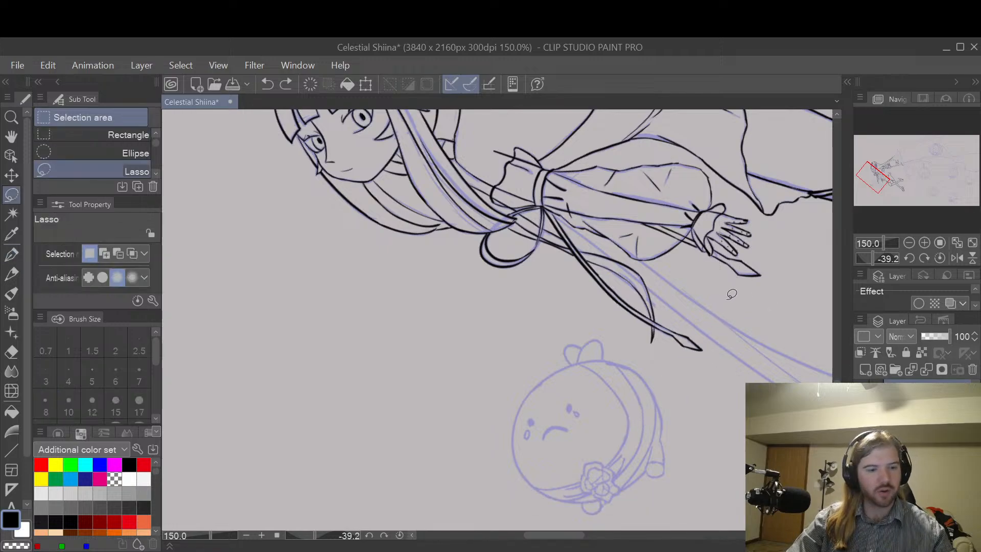
Step: Reinforce the start of the strand's outer curve where it emerges from the hanging strap below the bow
{"action": "key", "text": "r"}
{"action": "mouse_move", "coordinate": [767, 279]}
{"action": "left_mouse_down"}
{"action": "mouse_move", "coordinate": [634, 328]}
{"action": "mouse_move", "coordinate": [691, 296]}
{"action": "mouse_move", "coordinate": [675, 427]}
{"action": "mouse_move", "coordinate": [669, 373]}
{"action": "mouse_move", "coordinate": [648, 330]}
{"action": "mouse_move", "coordinate": [672, 411]}
{"action": "mouse_move", "coordinate": [690, 405]}
{"action": "mouse_move", "coordinate": [633, 366]}
{"action": "left_mouse_up"}
{"action": "key", "text": "space"}
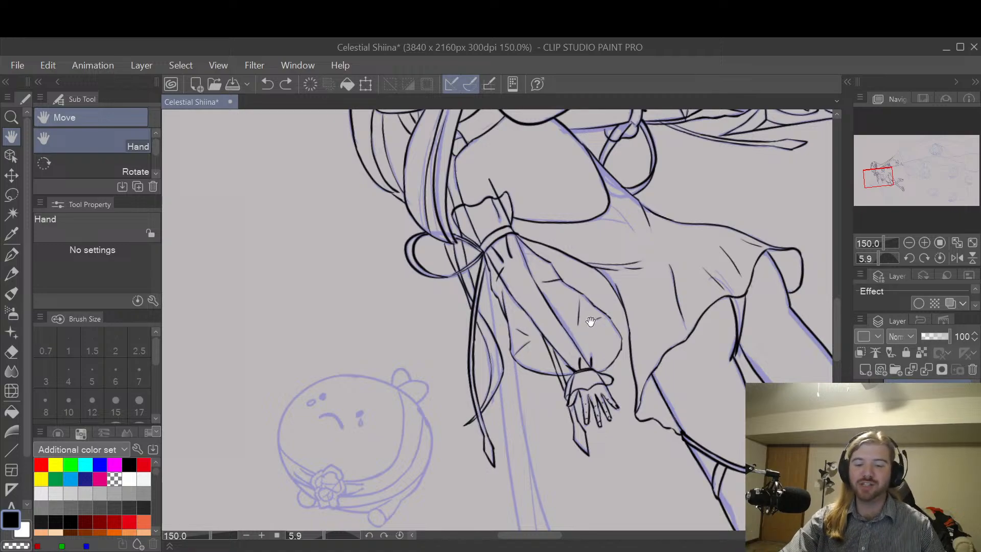
{"action": "scroll", "coordinate": [586, 330], "scroll_direction": "up", "scroll_amount": 1}
{"action": "scroll", "coordinate": [556, 324], "scroll_direction": "up", "scroll_amount": 4}
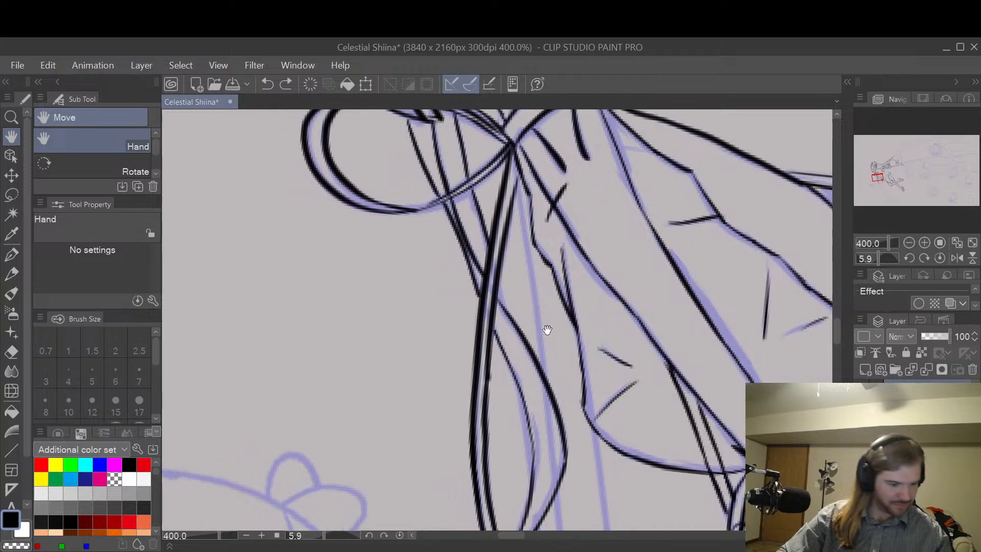
{"action": "key", "text": "p"}
{"action": "scroll", "coordinate": [509, 278], "scroll_direction": "up", "scroll_amount": 2}
{"action": "left_click_drag", "start_coordinate": [493, 284], "coordinate": [514, 329]}
{"action": "scroll", "coordinate": [650, 315], "scroll_direction": "down", "scroll_amount": 4}
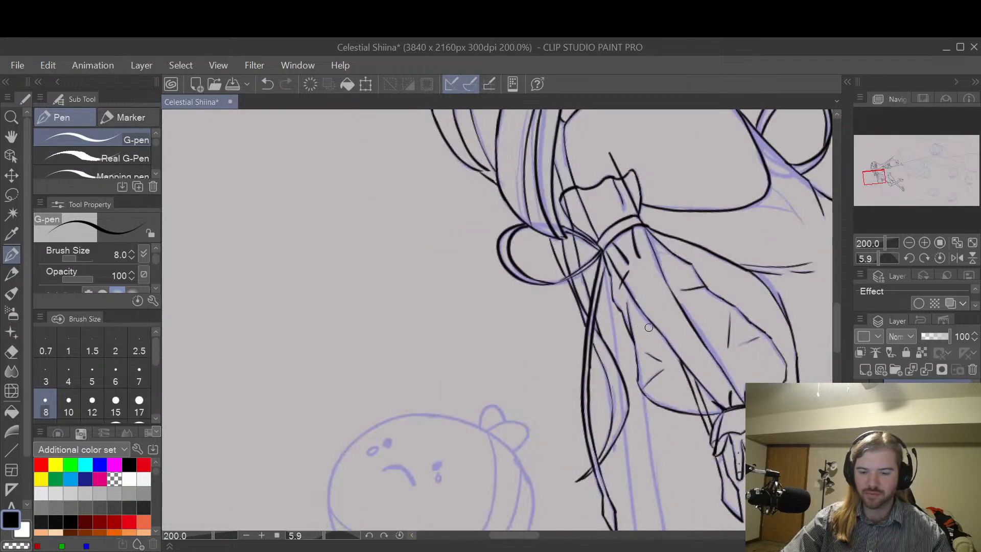
Step: Reinforce the strand's inner line from below the bow loop, through the strap crossing and down along the inner curve
{"action": "scroll", "coordinate": [648, 328], "scroll_direction": "up", "scroll_amount": 1}
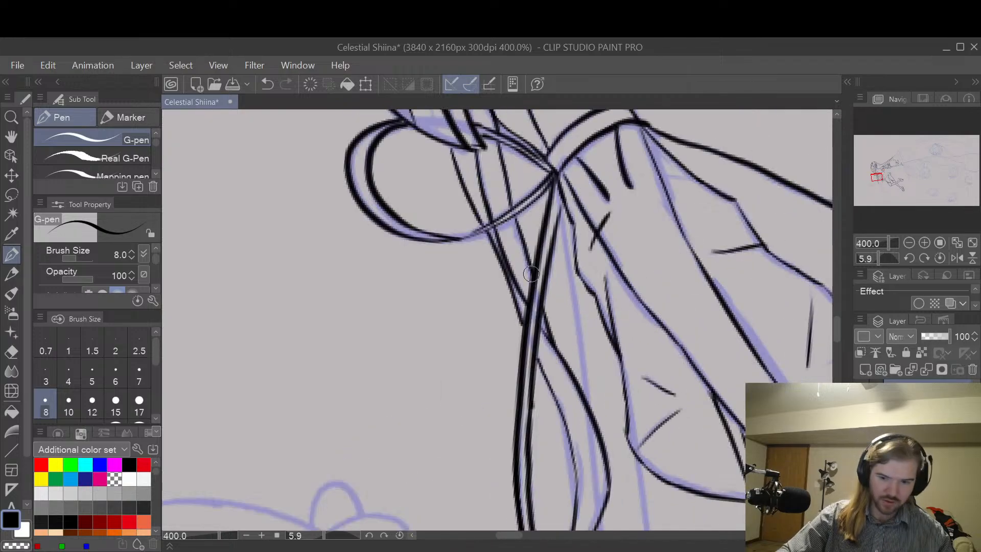
{"action": "key", "text": "e"}
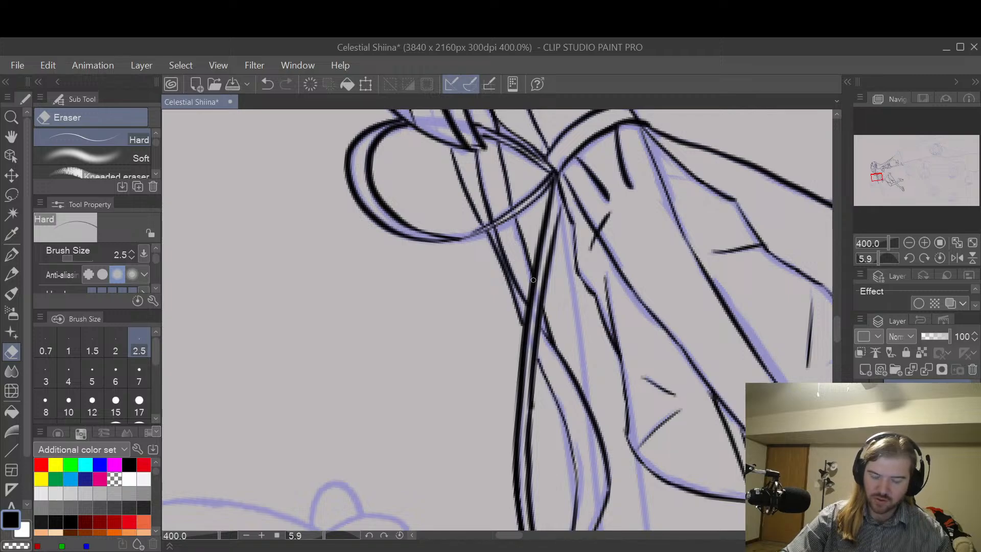
{"action": "key", "text": "p"}
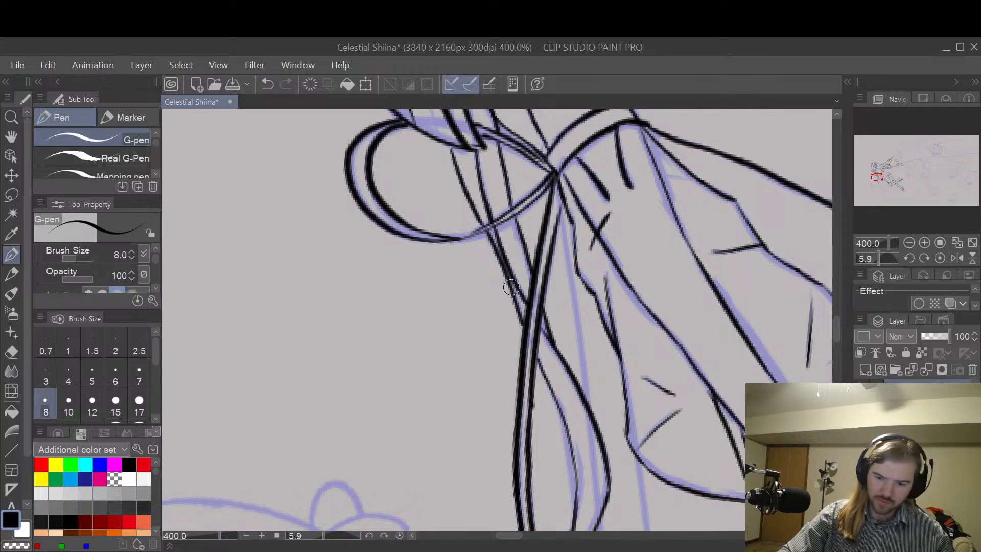
{"action": "mouse_move", "coordinate": [506, 279]}
{"action": "left_mouse_down"}
{"action": "mouse_move", "coordinate": [548, 372]}
{"action": "mouse_move", "coordinate": [580, 490]}
{"action": "left_mouse_up"}
Step: Erase the doubled line pieces and the stray stub around the strand's crossing with the hanging strap using the Hard eraser
{"action": "key", "text": "e"}
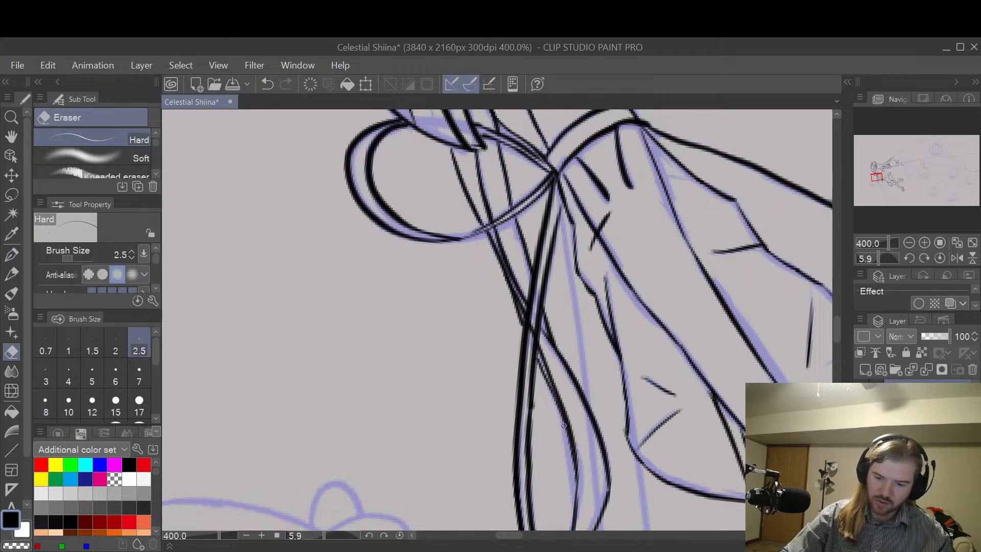
{"action": "scroll", "coordinate": [564, 425], "scroll_direction": "up", "scroll_amount": 2}
{"action": "left_click_drag", "start_coordinate": [556, 409], "coordinate": [507, 260]}
{"action": "left_click_drag", "start_coordinate": [500, 210], "coordinate": [498, 228]}
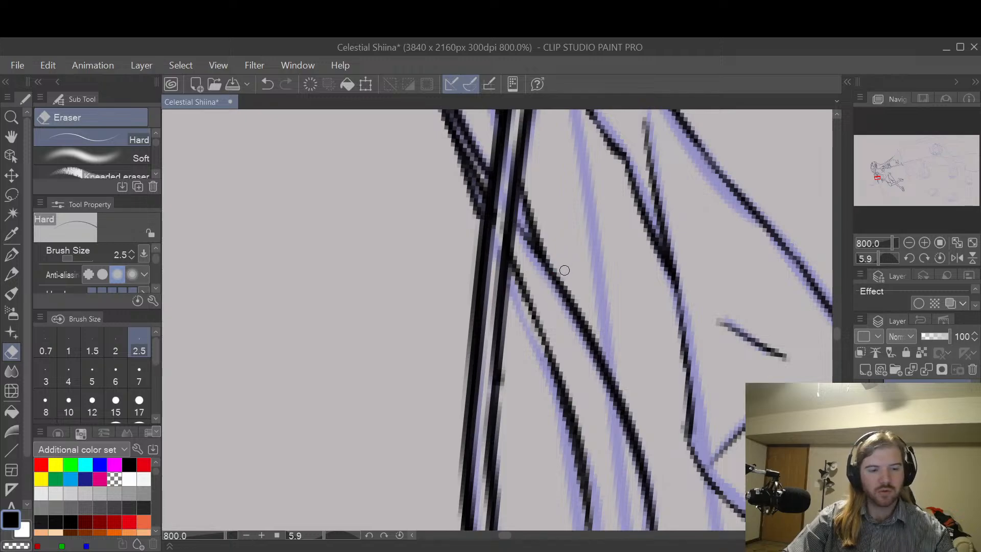
{"action": "left_click_drag", "start_coordinate": [564, 269], "coordinate": [628, 407]}
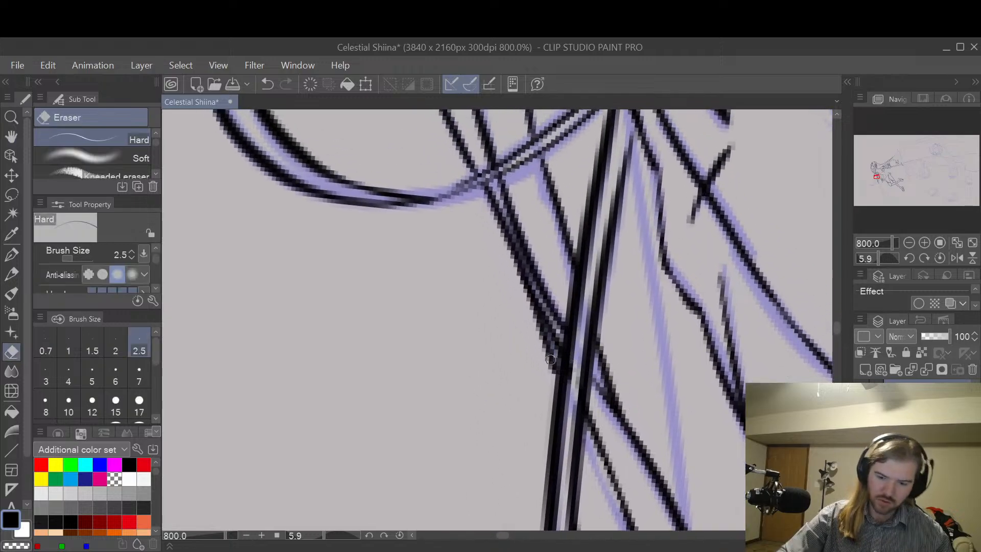
{"action": "left_click_drag", "start_coordinate": [550, 362], "coordinate": [512, 263]}
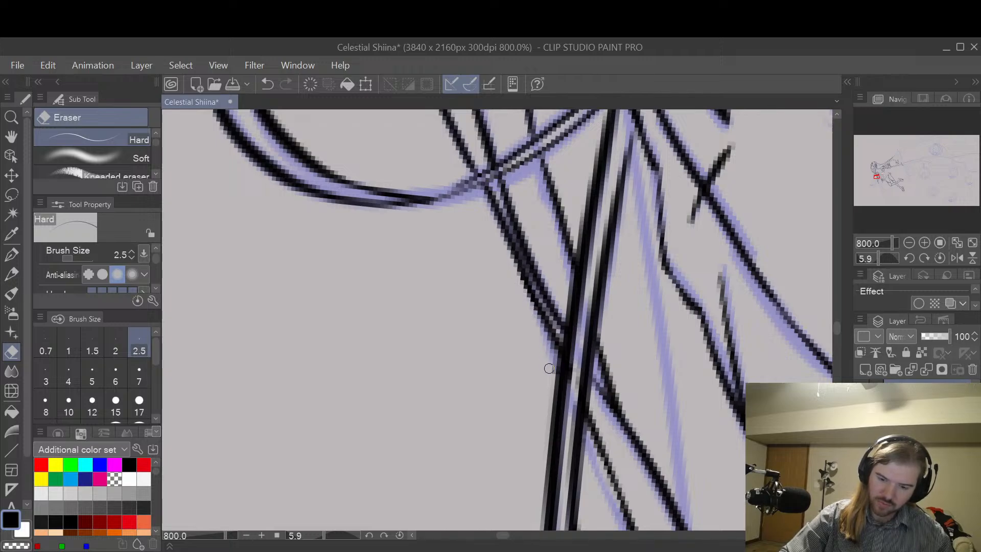
{"action": "scroll", "coordinate": [523, 282], "scroll_direction": "down", "scroll_amount": 4}
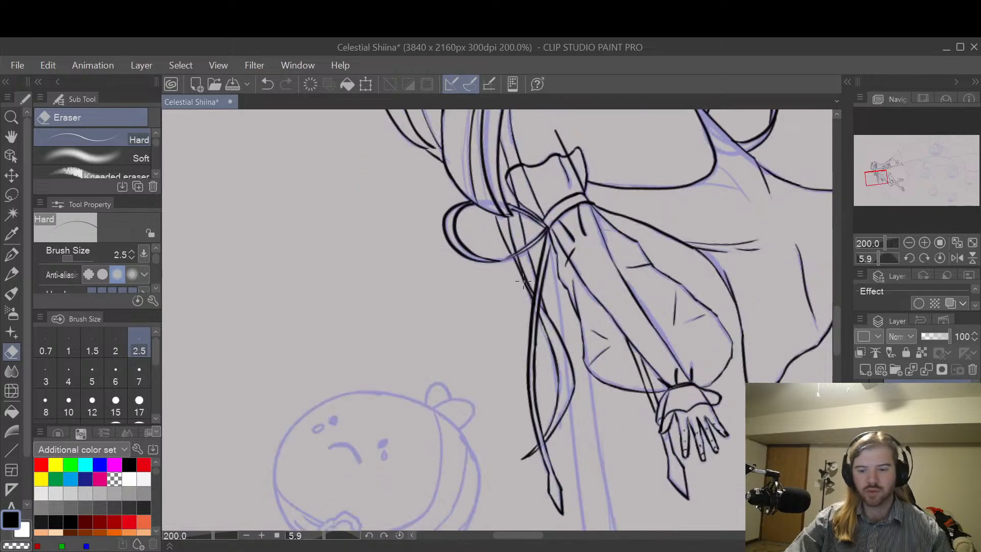
Step: Ink the near edge of the long trailing ribbon from the bow's knot down to the strand's outer curve with the G-pen
{"action": "key", "text": "space"}
{"action": "mouse_move", "coordinate": [678, 319]}
{"action": "left_mouse_down"}
{"action": "mouse_move", "coordinate": [650, 345]}
{"action": "mouse_move", "coordinate": [700, 303]}
{"action": "left_mouse_up"}
{"action": "scroll", "coordinate": [619, 284], "scroll_direction": "up", "scroll_amount": 2}
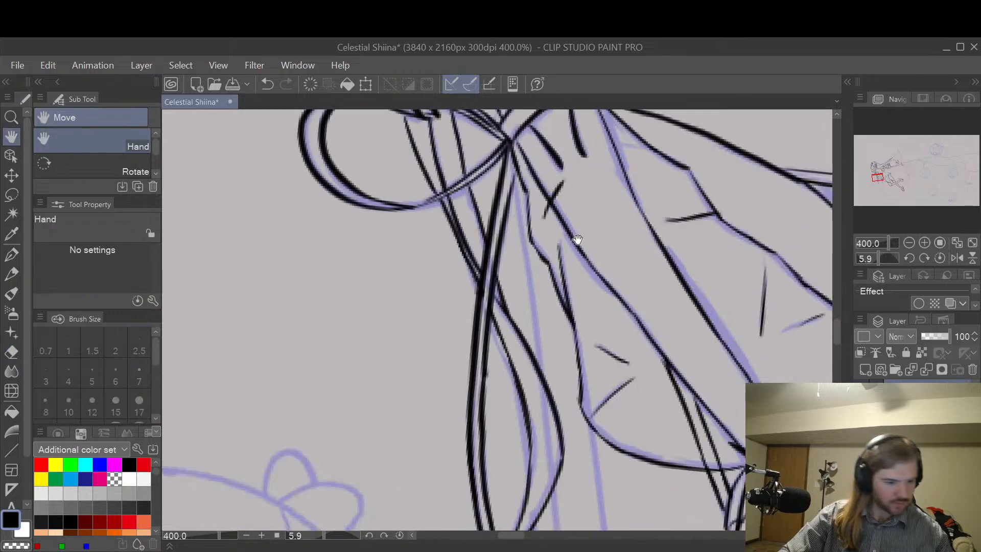
{"action": "key", "text": "p"}
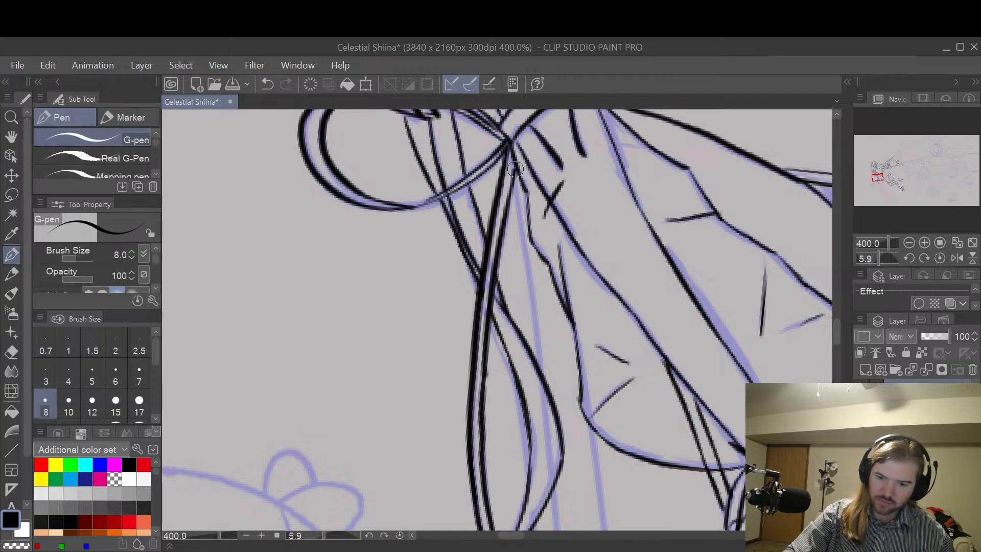
{"action": "left_click_drag", "start_coordinate": [518, 195], "coordinate": [541, 384]}
Step: Ink the long ribbon's sleeve-side edge along the puffed sleeve and continue it straight down below the sleeve, repeating the lower stroke until smooth
{"action": "key", "text": "space"}
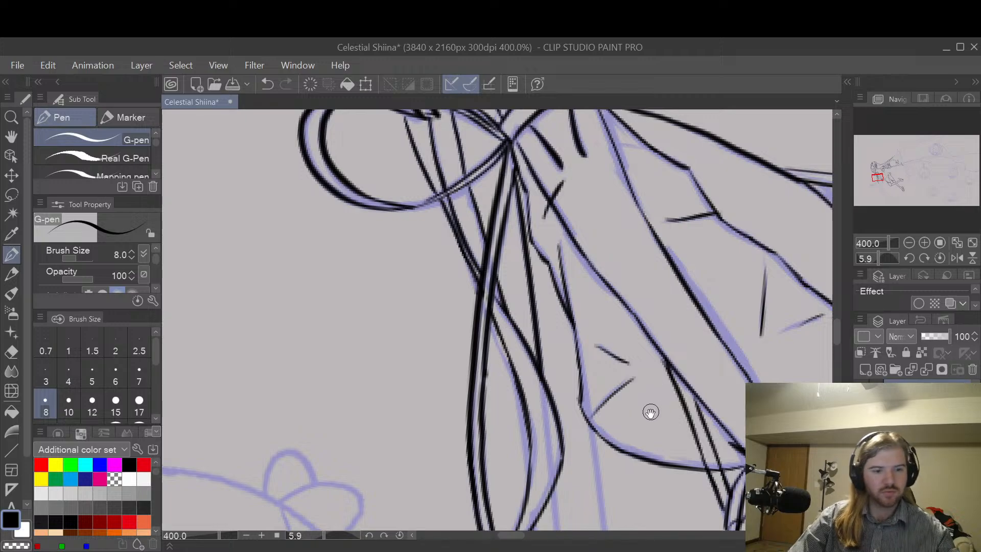
{"action": "mouse_move", "coordinate": [650, 412]}
{"action": "left_mouse_down"}
{"action": "mouse_move", "coordinate": [638, 227]}
{"action": "mouse_move", "coordinate": [613, 358]}
{"action": "mouse_move", "coordinate": [615, 342]}
{"action": "mouse_move", "coordinate": [620, 366]}
{"action": "left_mouse_up"}
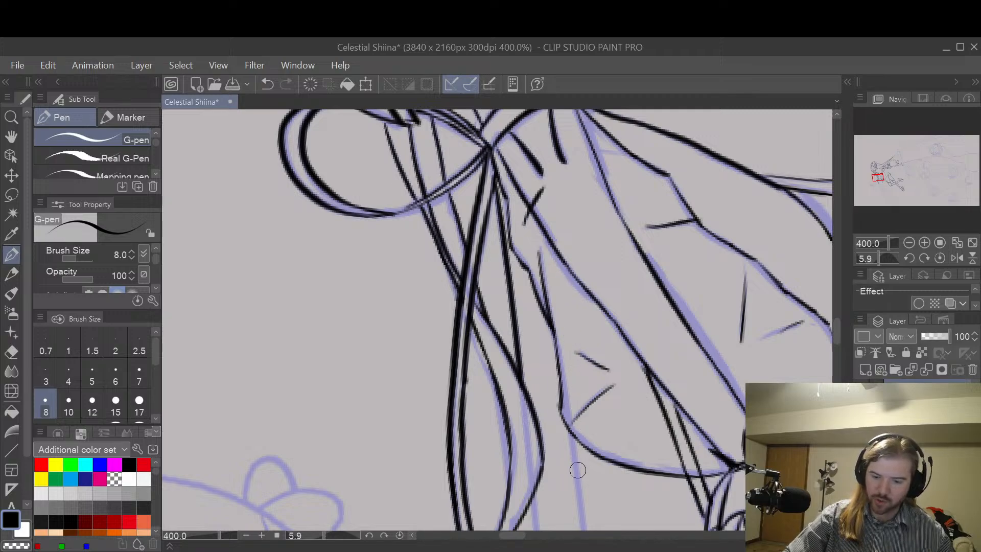
{"action": "left_click_drag", "start_coordinate": [571, 434], "coordinate": [539, 224]}
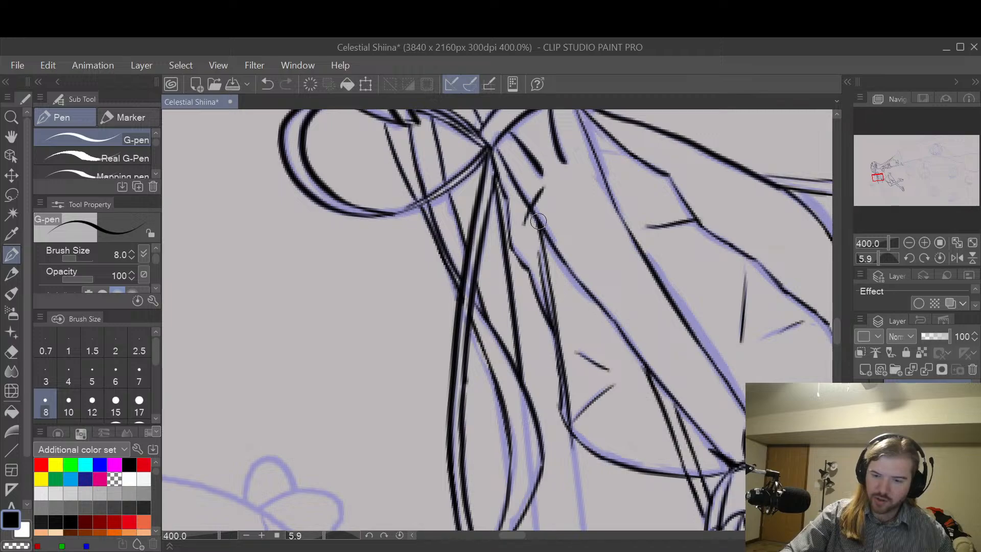
{"action": "key", "text": "space"}
{"action": "left_click_drag", "start_coordinate": [630, 406], "coordinate": [620, 201]}
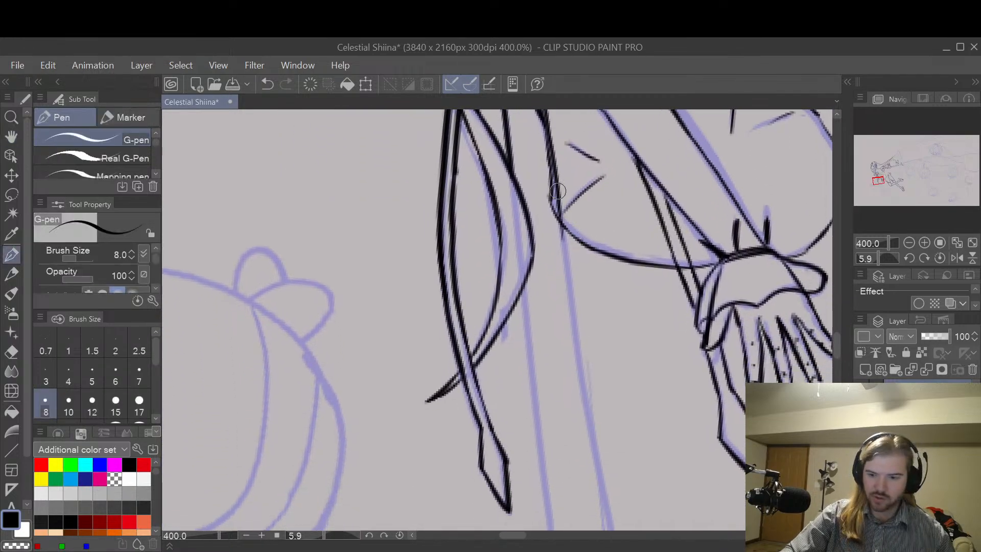
{"action": "left_click_drag", "start_coordinate": [551, 189], "coordinate": [615, 528]}
{"action": "key", "text": "ctrl+z"}
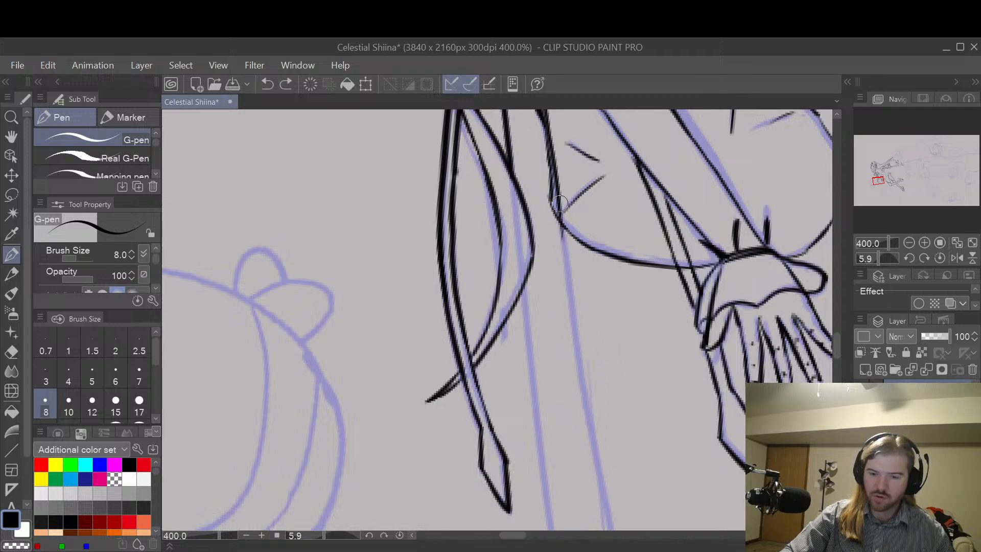
{"action": "mouse_move", "coordinate": [558, 191]}
{"action": "left_mouse_down"}
{"action": "mouse_move", "coordinate": [593, 466]}
{"action": "mouse_move", "coordinate": [614, 528]}
{"action": "left_mouse_up"}
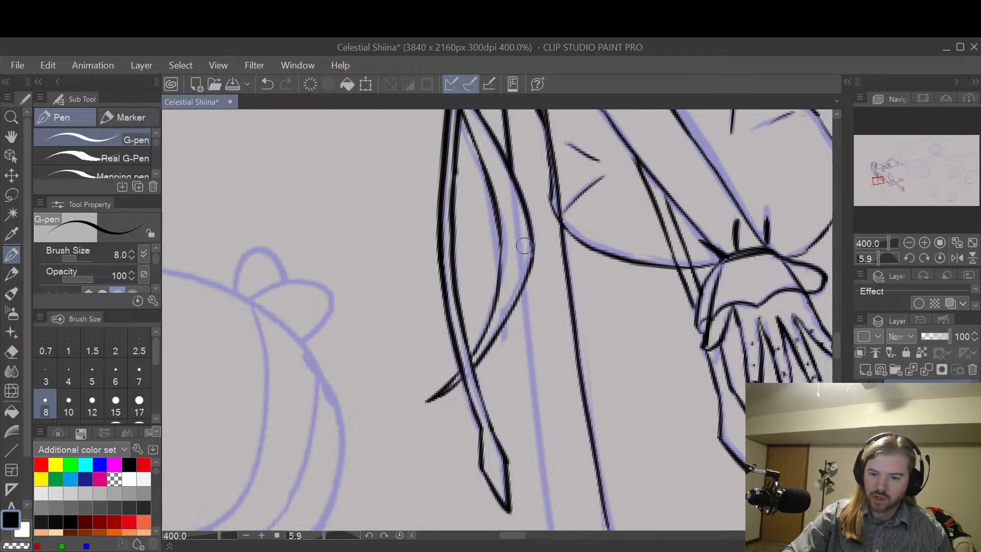
Step: Continue the ribbon's strand-side edge downward from below the strand's outer curve in one long stroke, redoing the first short attempt
{"action": "left_click_drag", "start_coordinate": [523, 281], "coordinate": [536, 422]}
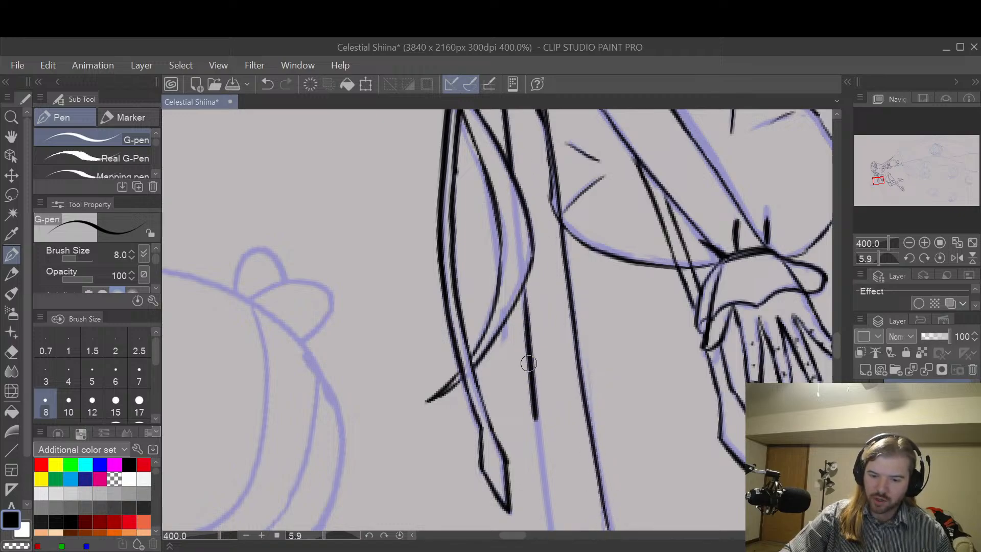
{"action": "key", "text": "ctrl+z"}
{"action": "left_click_drag", "start_coordinate": [523, 279], "coordinate": [554, 529]}
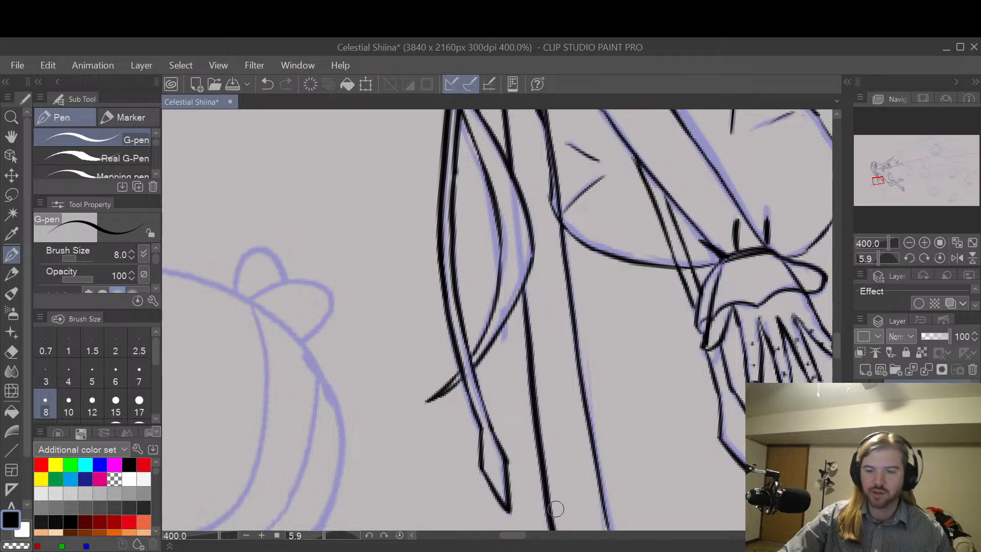
Step: Extend the ribbon's sleeve-side edge below the hand as one long curve flaring outward along the sketch, redrawing it as a single stroke
{"action": "key", "text": "space"}
{"action": "scroll", "coordinate": [659, 409], "scroll_direction": "down", "scroll_amount": 3}
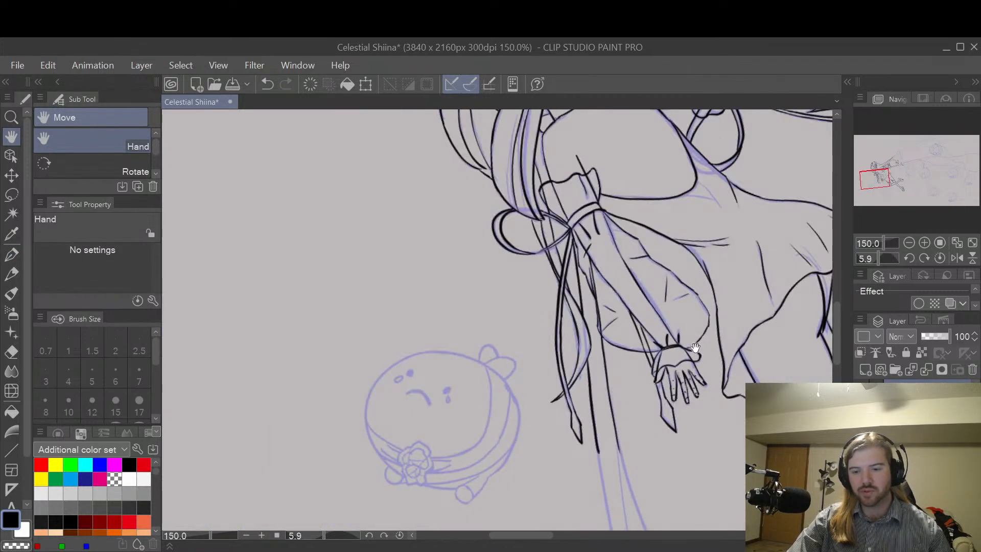
{"action": "left_click_drag", "start_coordinate": [695, 348], "coordinate": [670, 367]}
{"action": "left_click_drag", "start_coordinate": [674, 442], "coordinate": [674, 366]}
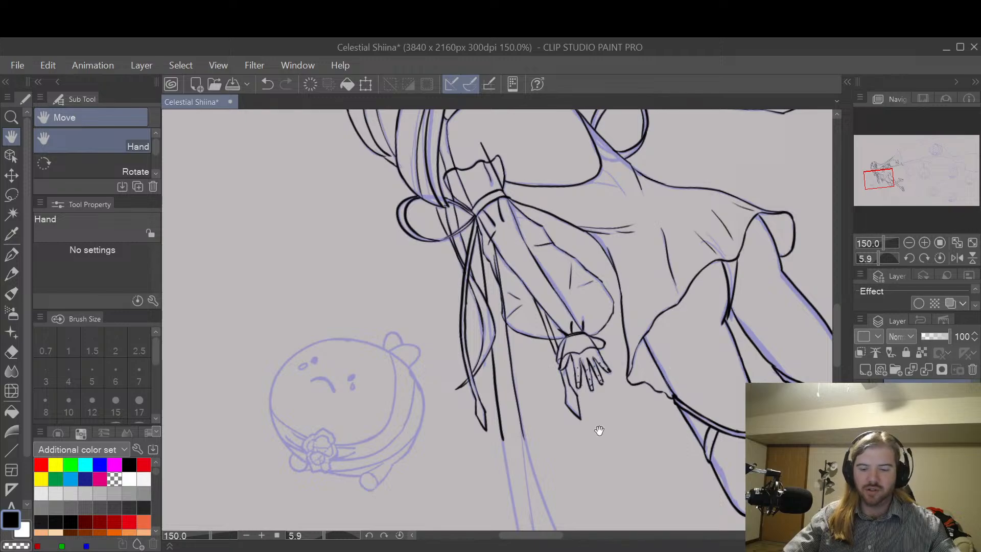
{"action": "mouse_move", "coordinate": [590, 458]}
{"action": "left_mouse_down"}
{"action": "mouse_move", "coordinate": [587, 431]}
{"action": "mouse_move", "coordinate": [622, 307]}
{"action": "left_mouse_up"}
{"action": "left_click_drag", "start_coordinate": [615, 379], "coordinate": [600, 350]}
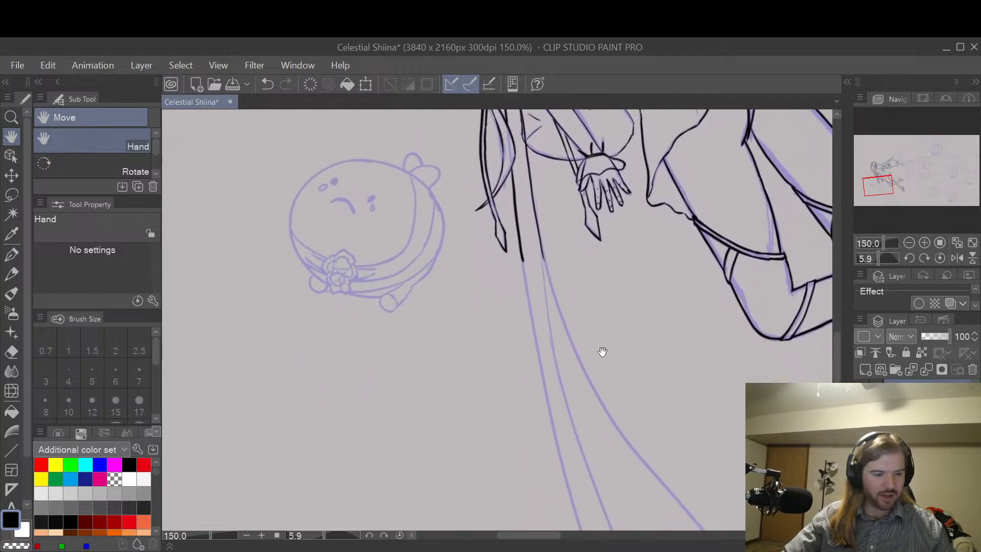
{"action": "key", "text": "p"}
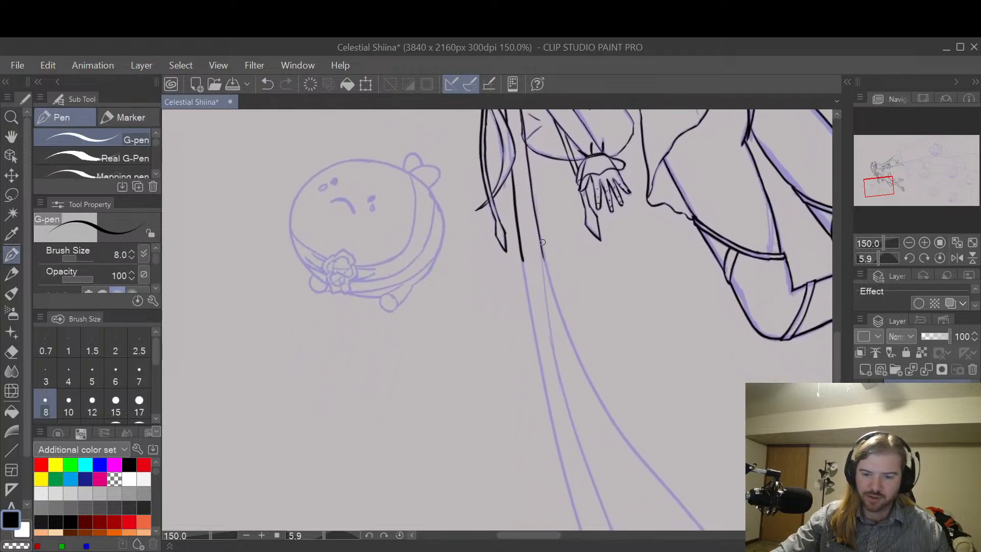
{"action": "left_click_drag", "start_coordinate": [540, 244], "coordinate": [585, 367]}
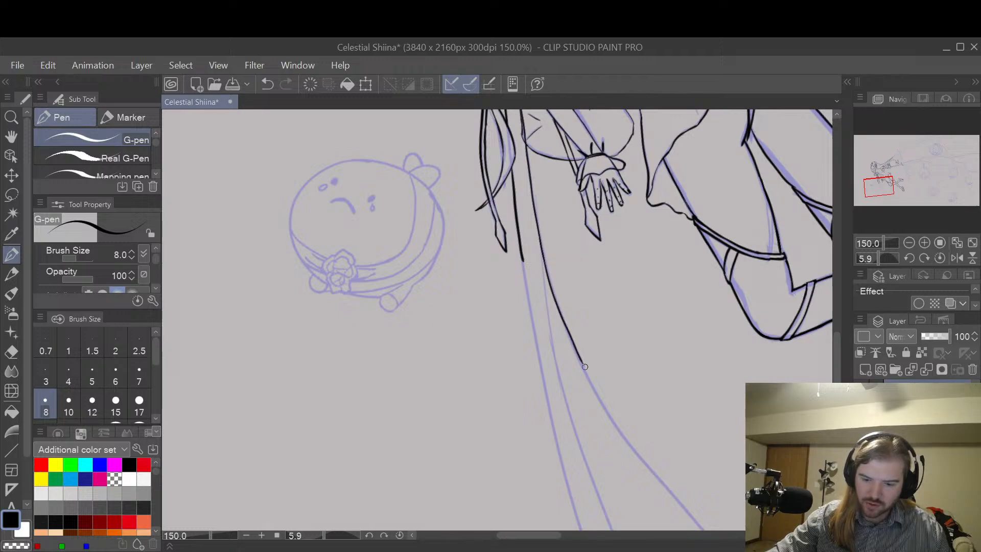
{"action": "key", "text": "ctrl+z"}
{"action": "mouse_move", "coordinate": [540, 244]}
{"action": "left_mouse_down"}
{"action": "mouse_move", "coordinate": [587, 366]}
{"action": "mouse_move", "coordinate": [631, 442]}
{"action": "mouse_move", "coordinate": [707, 530]}
{"action": "left_mouse_up"}
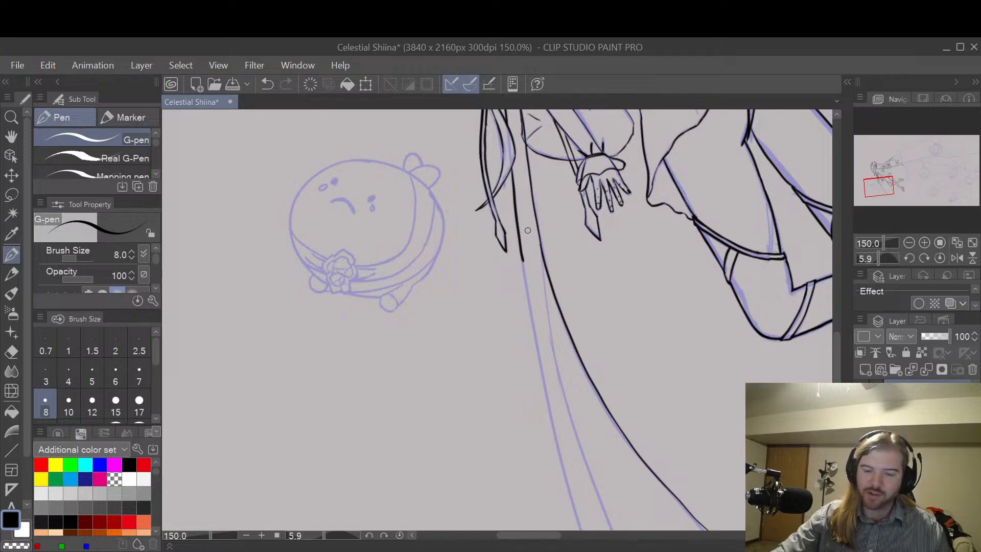
Step: Ink the ribbon's middle fold line branching from the flaring edge and running down between both edges, repeating the stroke until it fits
{"action": "left_click_drag", "start_coordinate": [541, 243], "coordinate": [548, 301]}
{"action": "key", "text": "ctrl+z"}
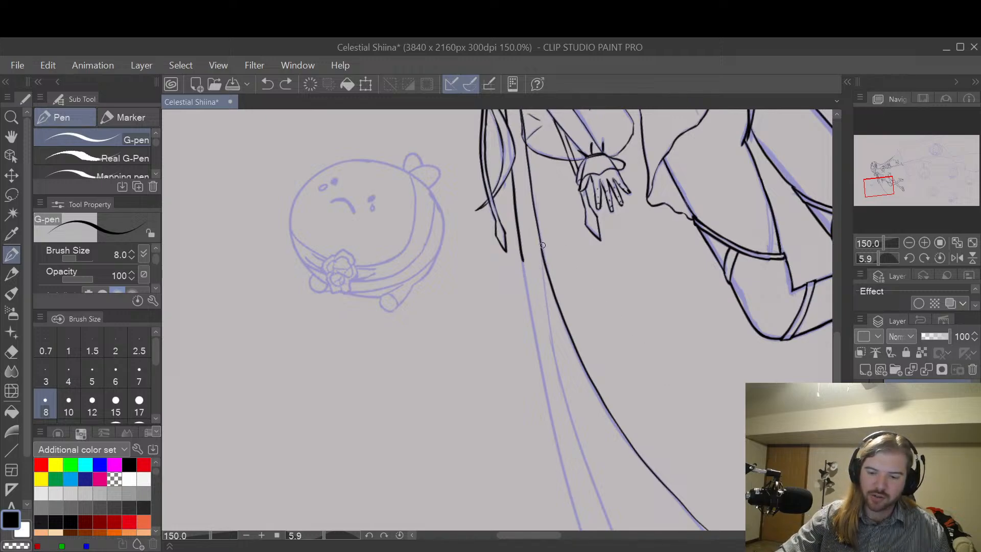
{"action": "mouse_move", "coordinate": [541, 245]}
{"action": "left_mouse_down"}
{"action": "mouse_move", "coordinate": [556, 370]}
{"action": "mouse_move", "coordinate": [616, 530]}
{"action": "left_mouse_up"}
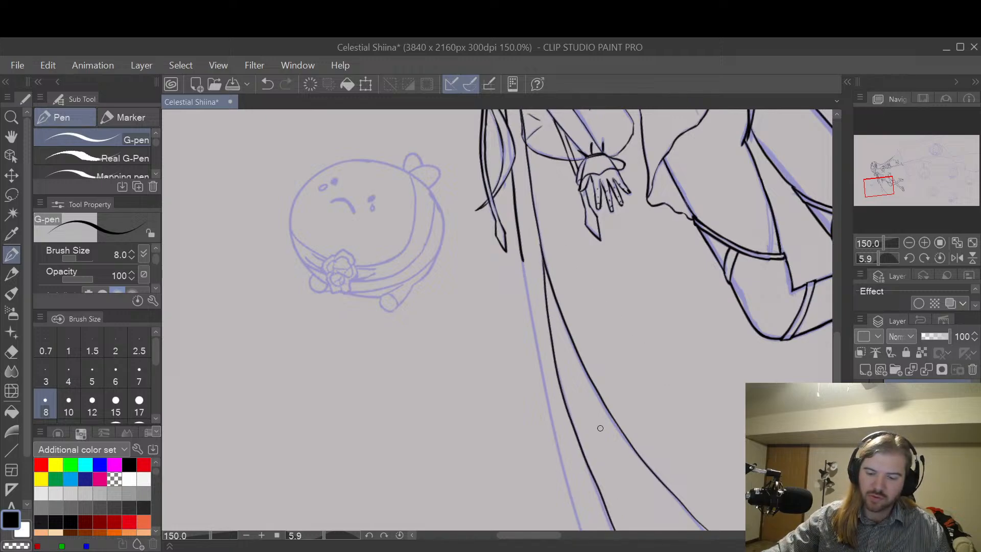
{"action": "key", "text": "ctrl+z"}
{"action": "mouse_move", "coordinate": [543, 255]}
{"action": "left_mouse_down"}
{"action": "mouse_move", "coordinate": [558, 366]}
{"action": "mouse_move", "coordinate": [616, 530]}
{"action": "left_mouse_up"}
{"action": "key", "text": "ctrl+z"}
{"action": "mouse_move", "coordinate": [541, 244]}
{"action": "left_mouse_down"}
{"action": "mouse_move", "coordinate": [575, 429]}
{"action": "mouse_move", "coordinate": [613, 530]}
{"action": "left_mouse_up"}
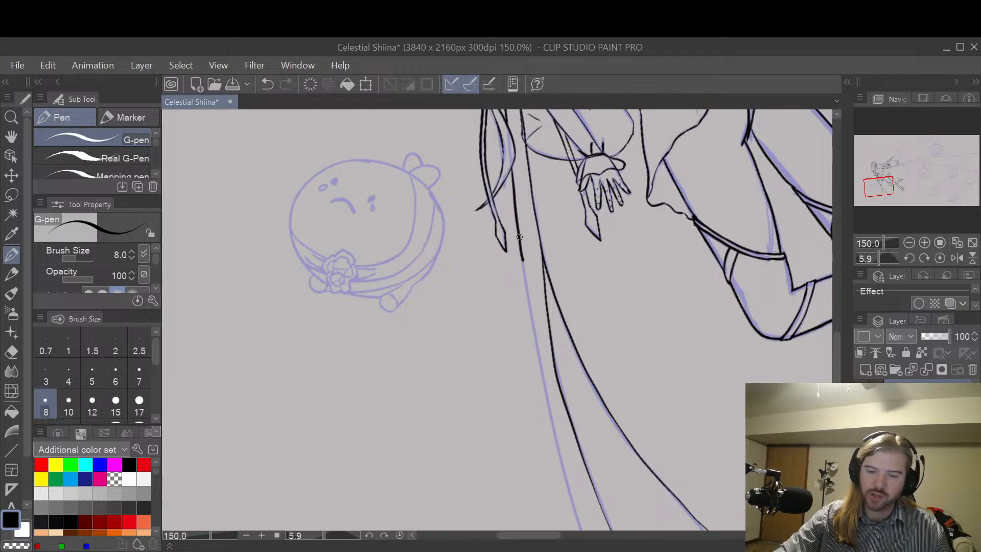
Step: Extend the ribbon's strand-side edge down along the sketch parallel to the fold line, repeating the long stroke until it is even
{"action": "left_click_drag", "start_coordinate": [525, 273], "coordinate": [574, 511]}
{"action": "key", "text": "ctrl+z"}
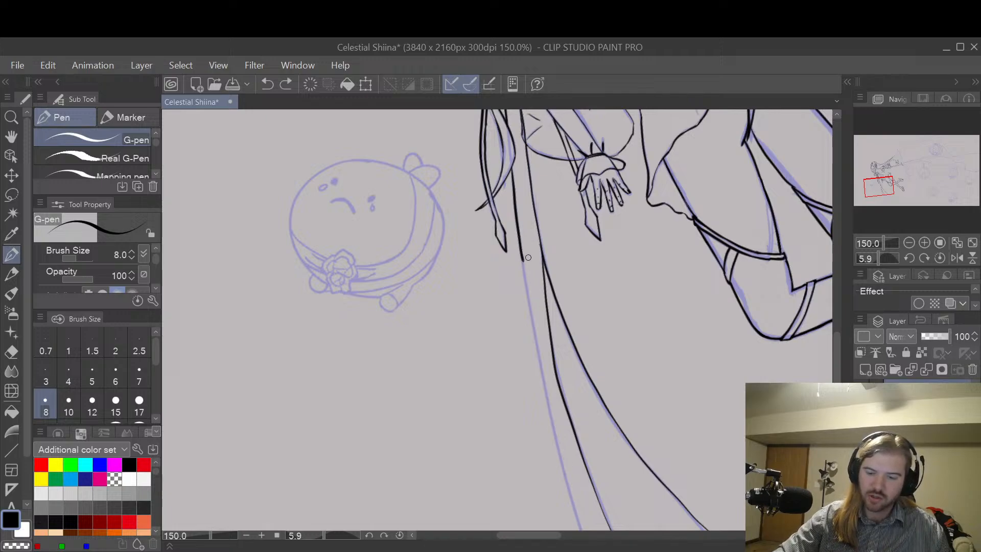
{"action": "left_click_drag", "start_coordinate": [522, 247], "coordinate": [582, 529]}
{"action": "key", "text": "ctrl+z"}
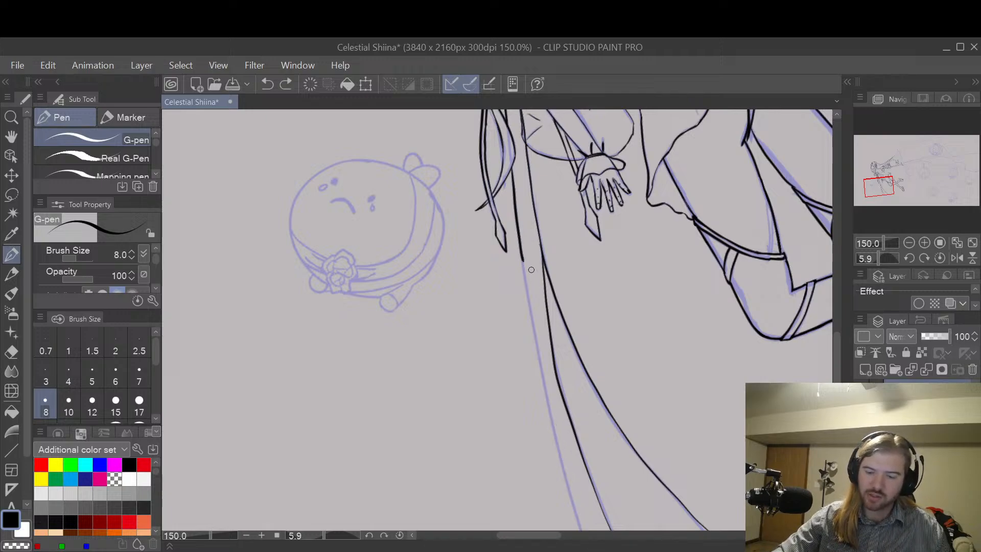
{"action": "mouse_move", "coordinate": [526, 277]}
{"action": "left_mouse_down"}
{"action": "mouse_move", "coordinate": [545, 400]}
{"action": "mouse_move", "coordinate": [580, 526]}
{"action": "left_mouse_up"}
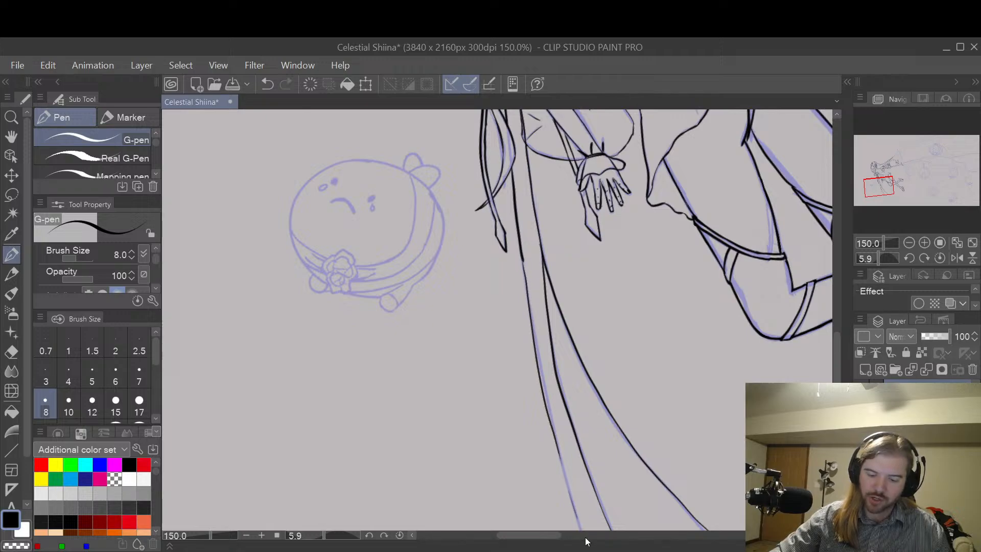
{"action": "key", "text": "ctrl+z"}
{"action": "left_click_drag", "start_coordinate": [521, 251], "coordinate": [580, 529]}
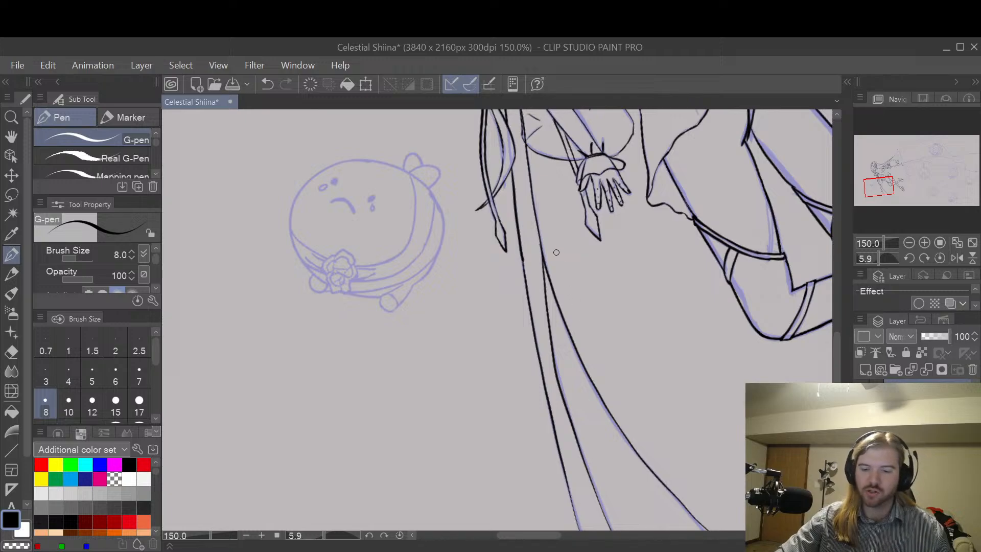
Step: Switch to the Hard eraser and examine the ribbon's line joins and fold branching point up close and from a distance
{"action": "key", "text": "e"}
{"action": "scroll", "coordinate": [531, 232], "scroll_direction": "up", "scroll_amount": 5}
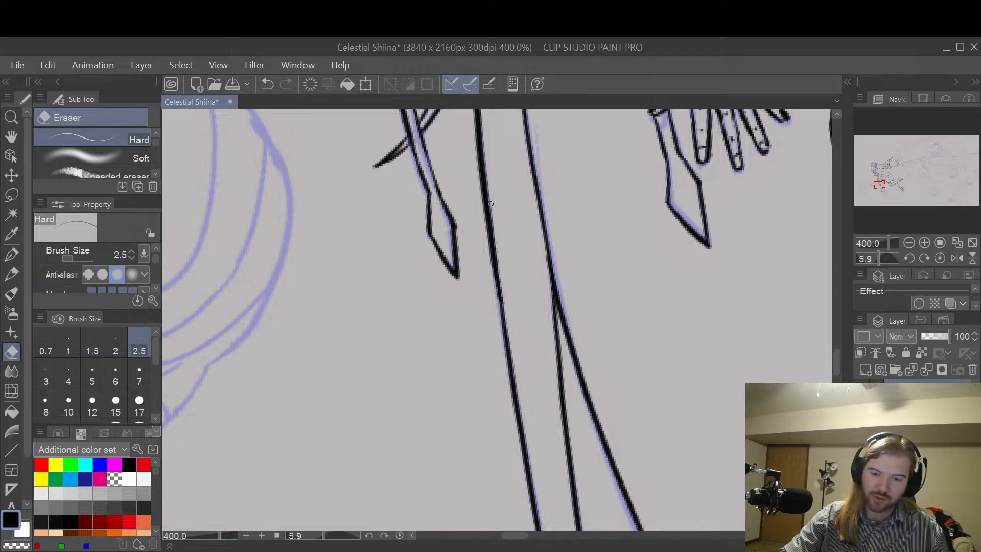
{"action": "scroll", "coordinate": [531, 255], "scroll_direction": "down", "scroll_amount": 3}
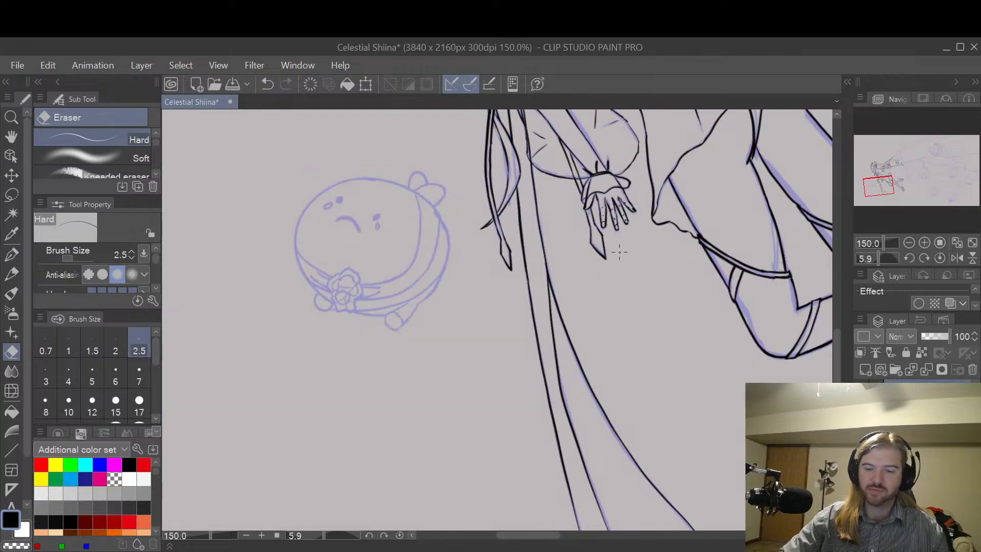
{"action": "scroll", "coordinate": [636, 282], "scroll_direction": "down", "scroll_amount": 1}
{"action": "scroll", "coordinate": [618, 278], "scroll_direction": "up", "scroll_amount": 1}
{"action": "scroll", "coordinate": [536, 241], "scroll_direction": "up", "scroll_amount": 1}
{"action": "scroll", "coordinate": [531, 266], "scroll_direction": "up", "scroll_amount": 2}
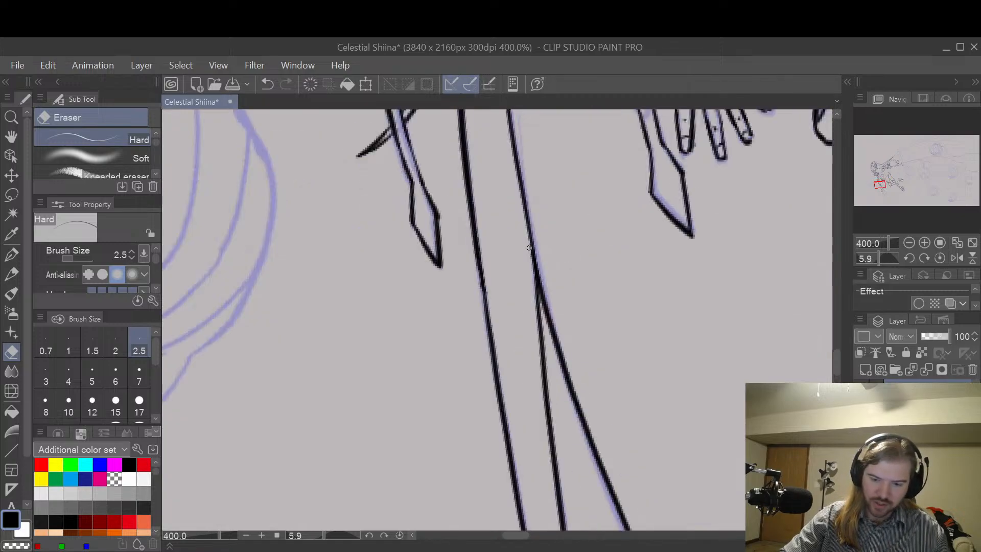
{"action": "scroll", "coordinate": [528, 245], "scroll_direction": "down", "scroll_amount": 4}
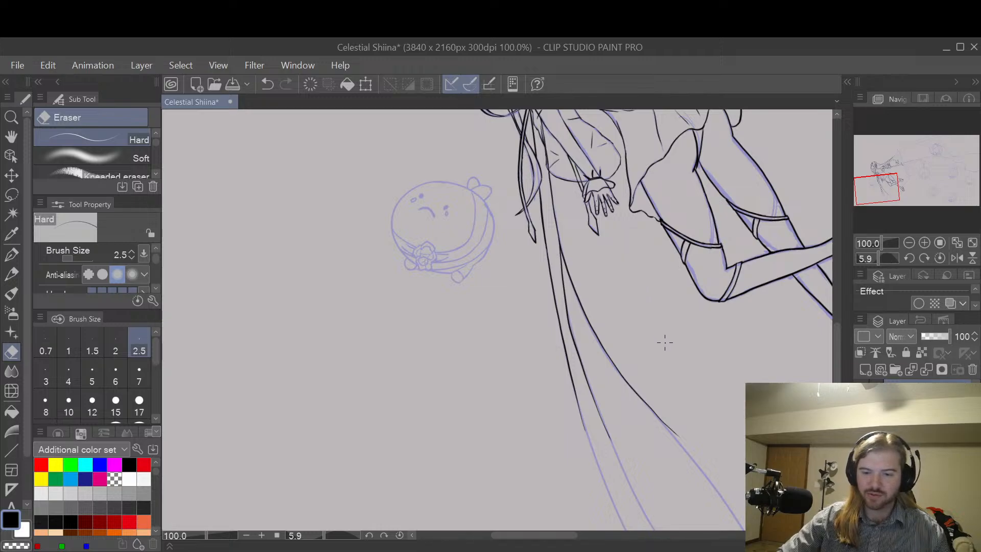
Step: Try to smooth the bend in the ribbon's middle fold line by retracing it with the G-pen at size 8, repeating the stroke
{"action": "key", "text": "space"}
{"action": "left_click_drag", "start_coordinate": [681, 374], "coordinate": [589, 254]}
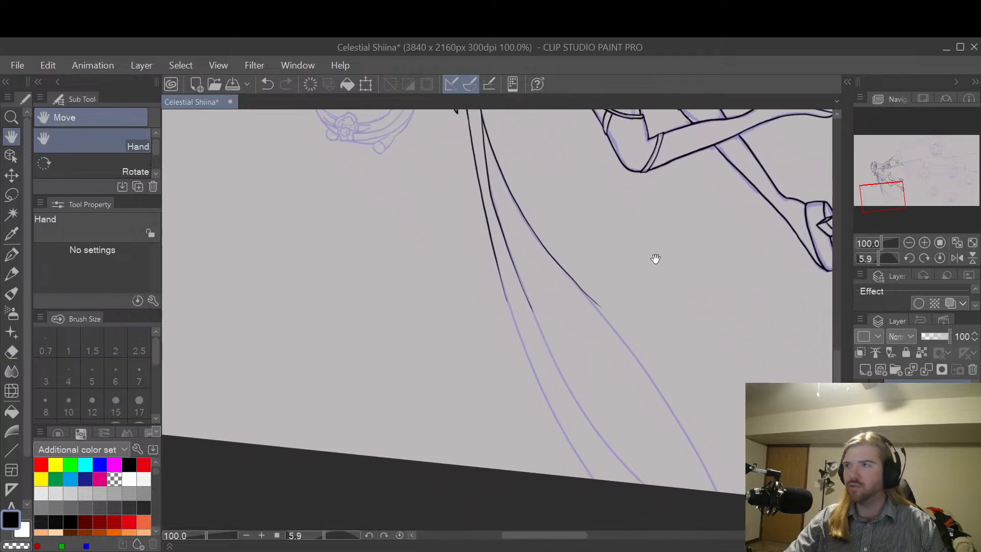
{"action": "scroll", "coordinate": [575, 247], "scroll_direction": "up", "scroll_amount": 2}
{"action": "left_click_drag", "start_coordinate": [534, 208], "coordinate": [659, 296]}
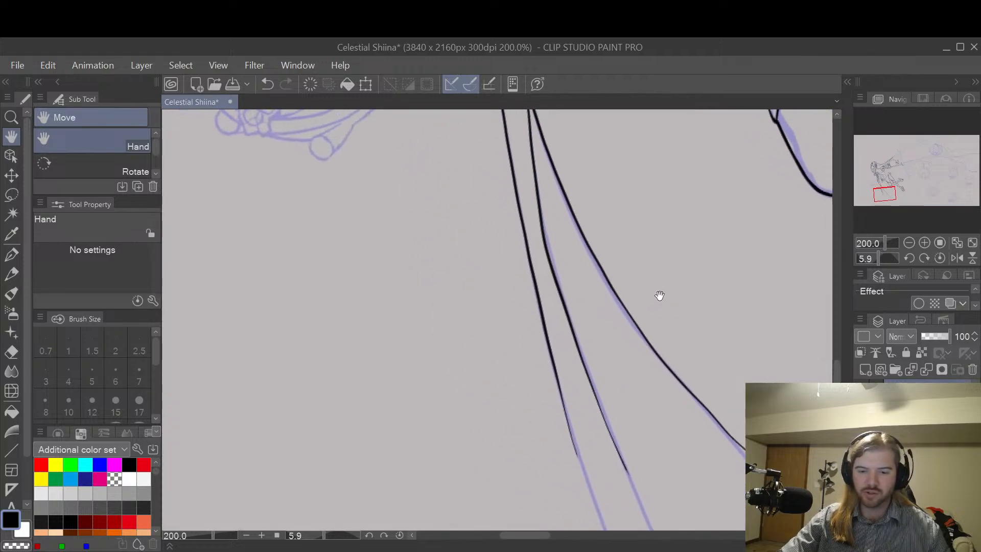
{"action": "key", "text": "p"}
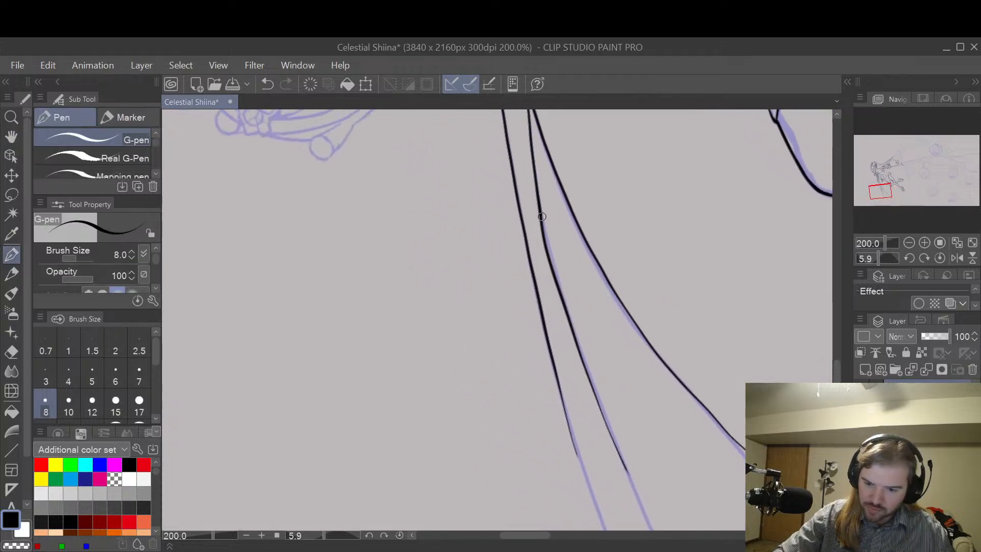
{"action": "left_click_drag", "start_coordinate": [542, 217], "coordinate": [582, 363]}
{"action": "key", "text": "ctrl+z"}
{"action": "key", "text": "ctrl+z"}
{"action": "left_click_drag", "start_coordinate": [542, 208], "coordinate": [597, 398]}
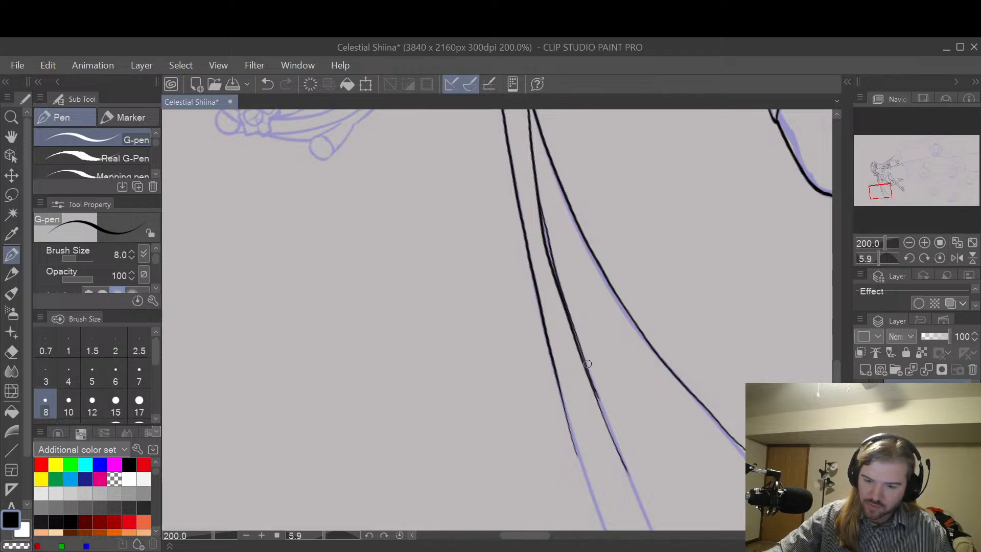
{"action": "key", "text": "ctrl+z"}
{"action": "left_click_drag", "start_coordinate": [537, 203], "coordinate": [598, 407]}
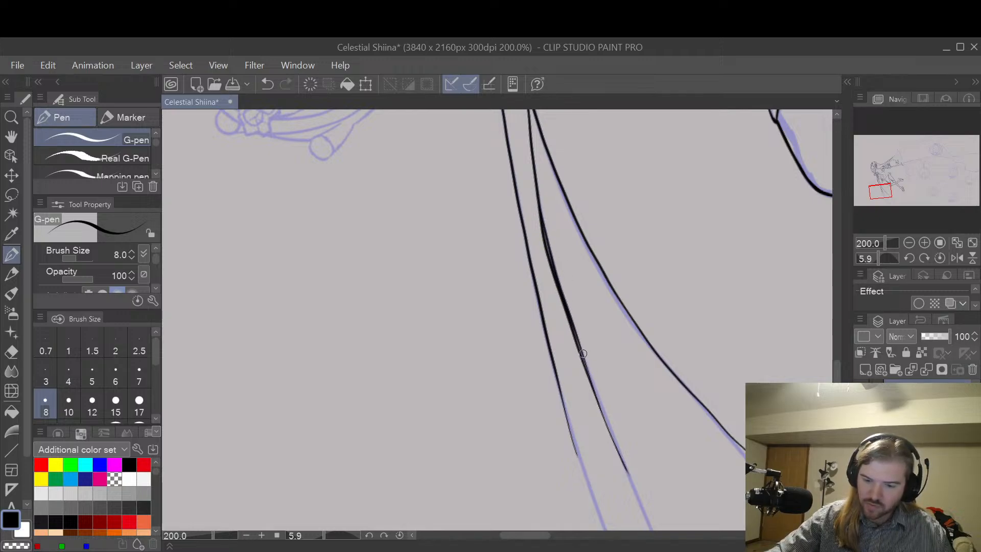
{"action": "key", "text": "ctrl+z"}
{"action": "left_click_drag", "start_coordinate": [540, 212], "coordinate": [603, 420]}
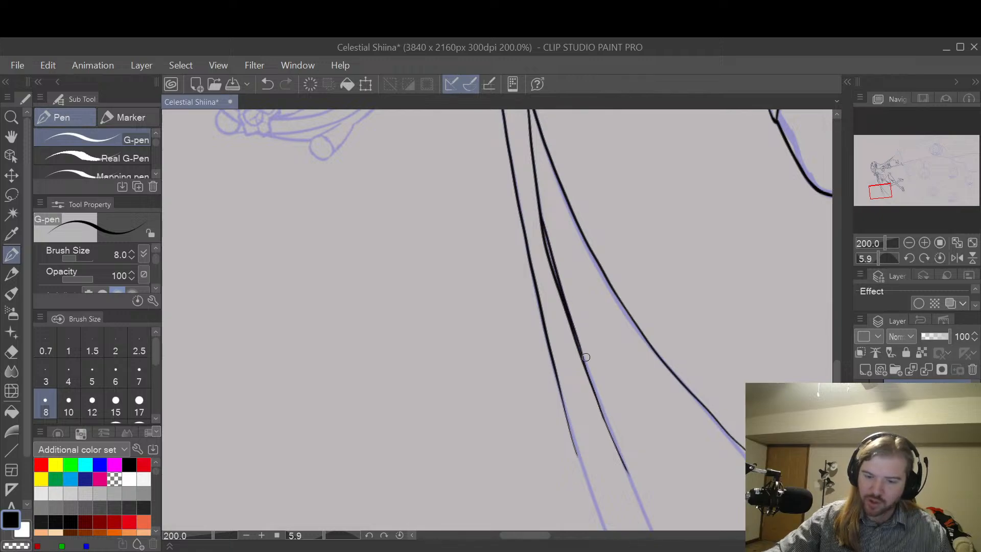
Step: Erase the ribbon's middle fold line from above its bend down to its lower end with the Hard eraser at size 10
{"action": "key", "text": "e"}
{"action": "scroll", "coordinate": [543, 236], "scroll_direction": "up", "scroll_amount": 2}
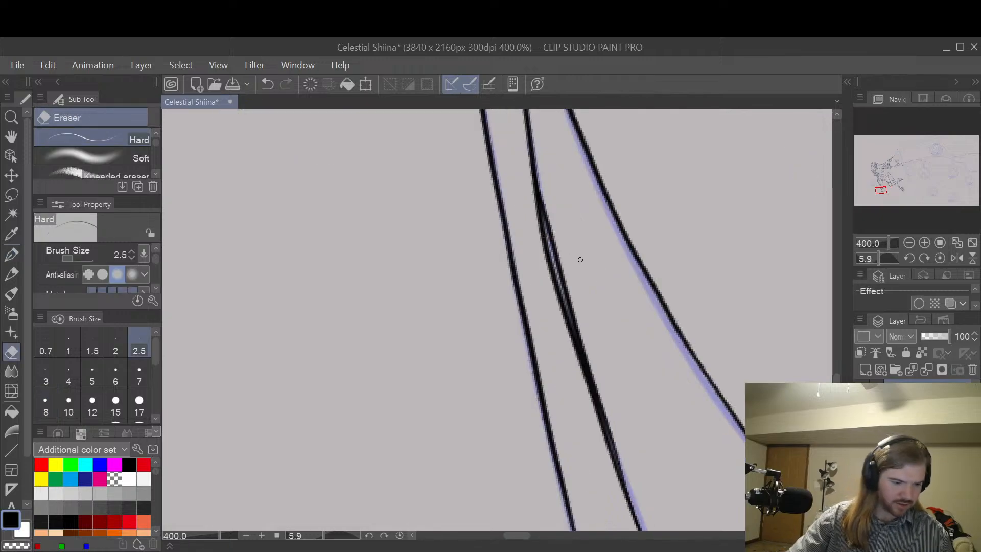
{"action": "key", "text": "bracketright"}
{"action": "key", "text": "bracketright"}
{"action": "key", "text": "bracketright"}
{"action": "key", "text": "bracketright"}
{"action": "key", "text": "bracketright"}
{"action": "key", "text": "bracketright"}
{"action": "key", "text": "bracketright"}
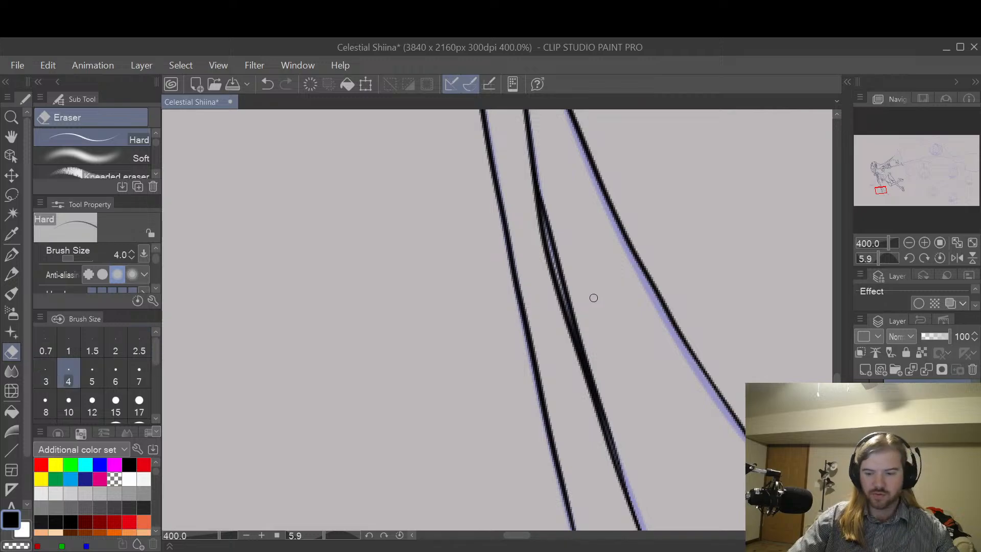
{"action": "scroll", "coordinate": [552, 211], "scroll_direction": "down", "scroll_amount": 2}
{"action": "left_click_drag", "start_coordinate": [552, 210], "coordinate": [635, 459]}
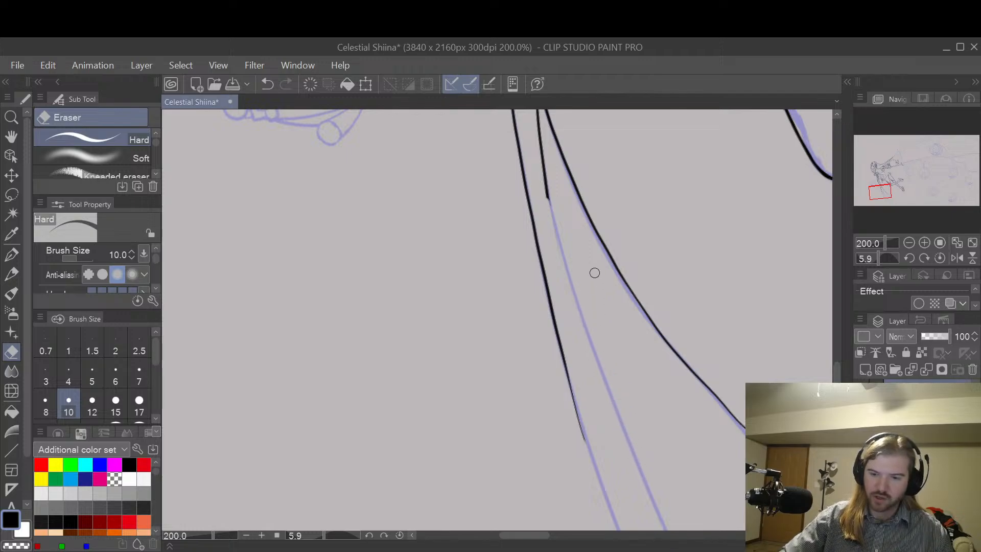
{"action": "mouse_move", "coordinate": [542, 169]}
{"action": "left_mouse_down"}
{"action": "mouse_move", "coordinate": [548, 203]}
{"action": "mouse_move", "coordinate": [545, 179]}
{"action": "left_mouse_up"}
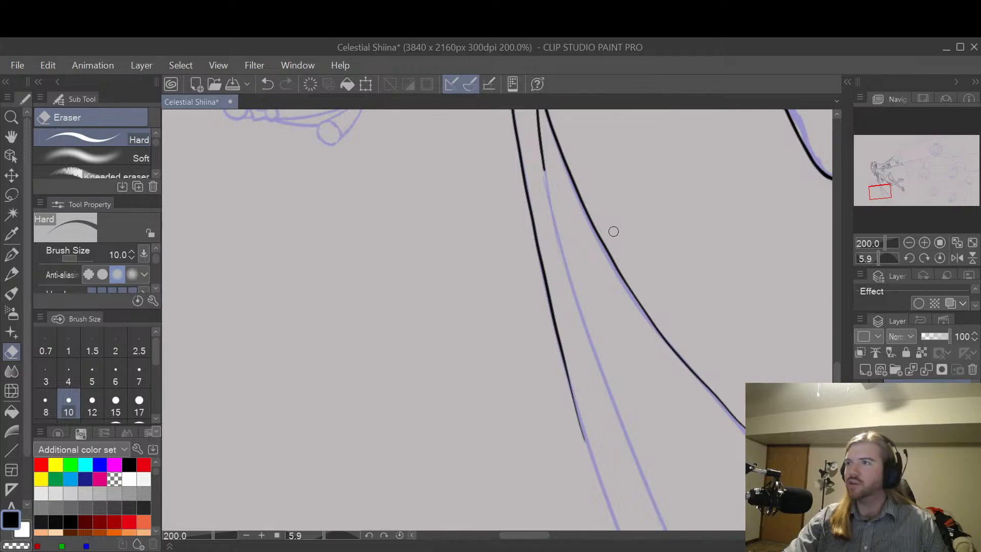
{"action": "key", "text": "p"}
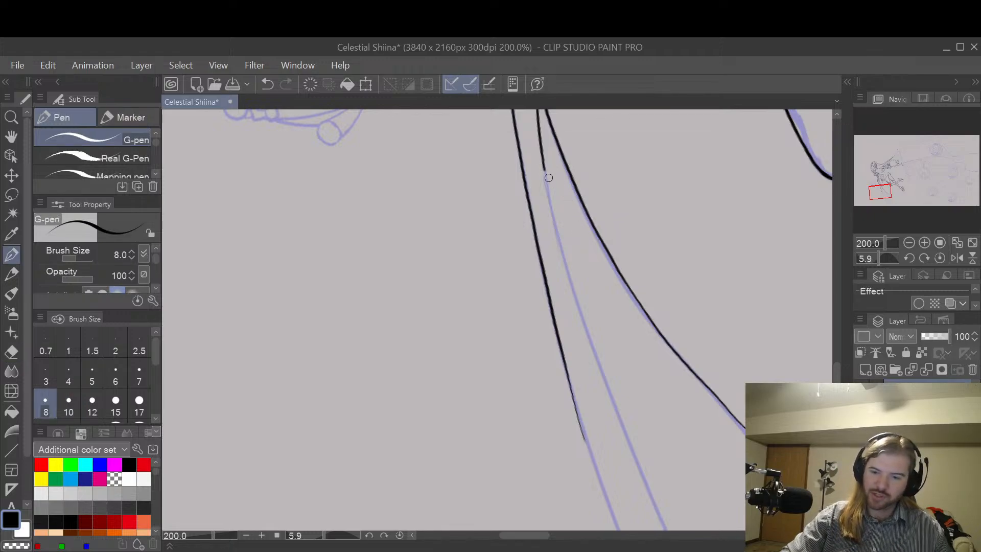
{"action": "key", "text": "e"}
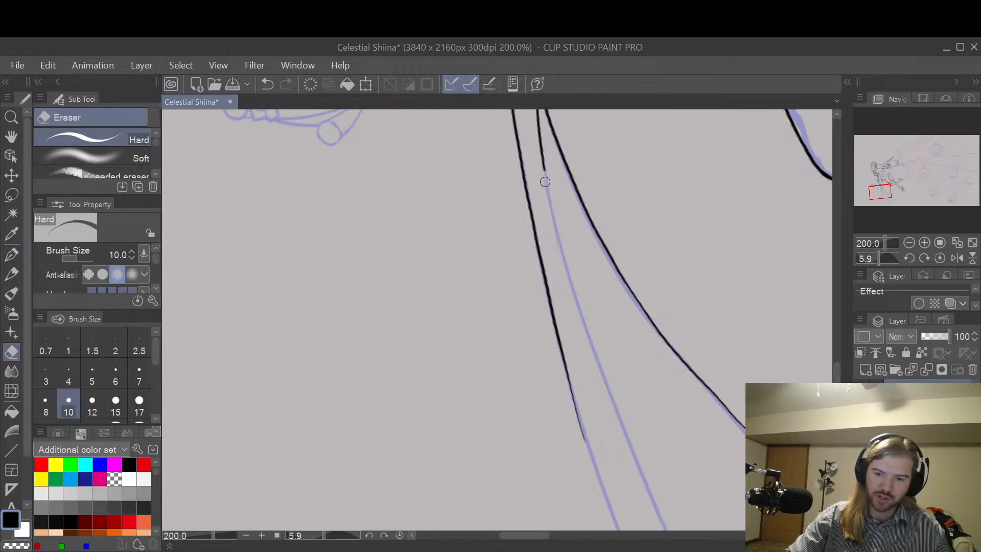
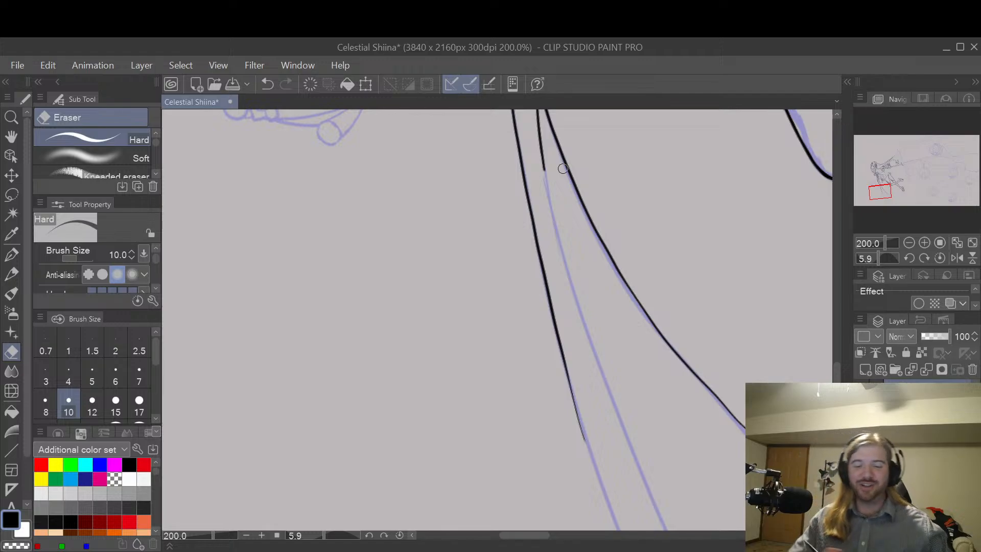
Step: Redraw the ribbon's middle fold line along the sketch with the G-pen at size 8, repeating the stroke, and extend the outer left edge
{"action": "key", "text": "p"}
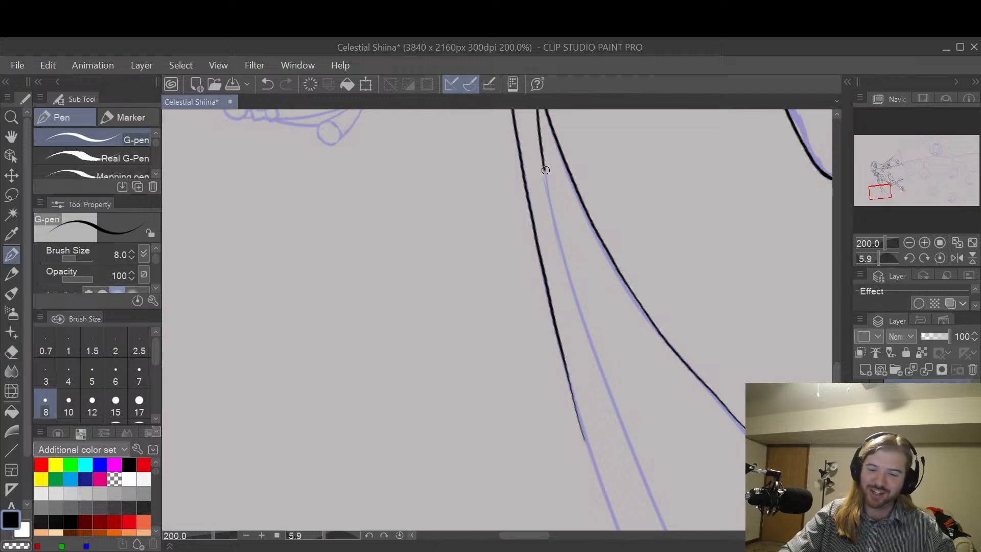
{"action": "left_click_drag", "start_coordinate": [544, 167], "coordinate": [565, 272]}
{"action": "key", "text": "ctrl+z"}
{"action": "left_click_drag", "start_coordinate": [544, 169], "coordinate": [552, 200]}
{"action": "key", "text": "ctrl+z"}
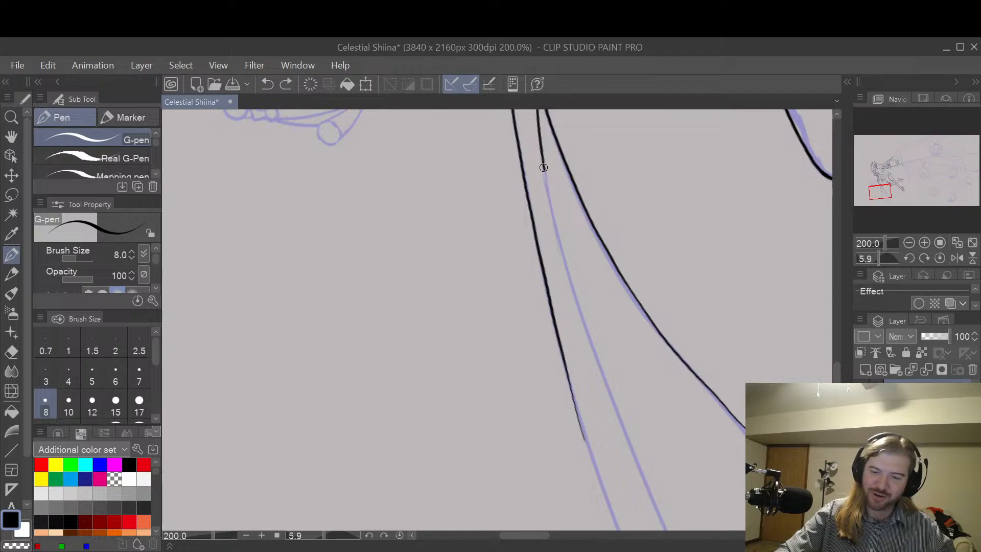
{"action": "mouse_move", "coordinate": [540, 163]}
{"action": "left_mouse_down"}
{"action": "mouse_move", "coordinate": [588, 336]}
{"action": "mouse_move", "coordinate": [655, 497]}
{"action": "left_mouse_up"}
{"action": "key", "text": "ctrl+z"}
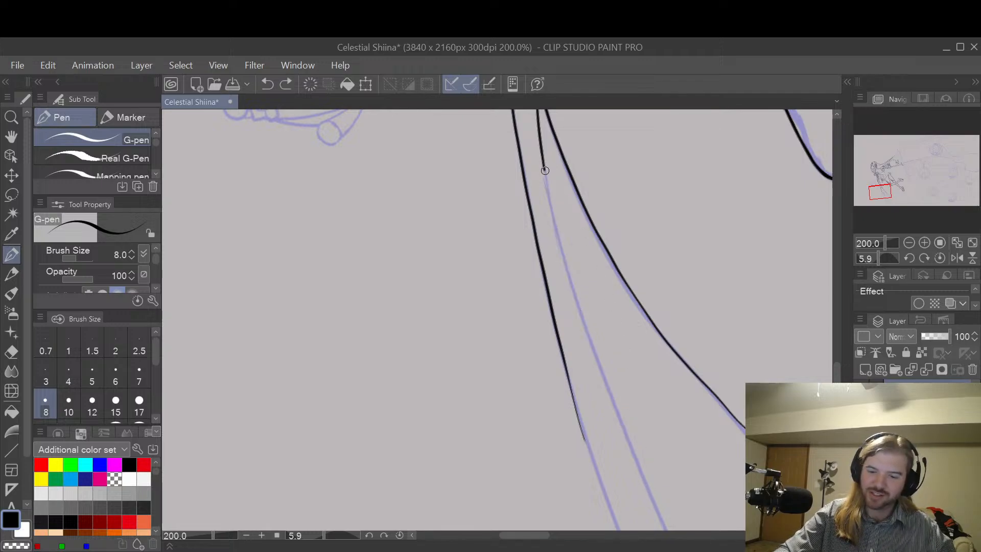
{"action": "left_click_drag", "start_coordinate": [545, 170], "coordinate": [567, 281]}
{"action": "key", "text": "ctrl+z"}
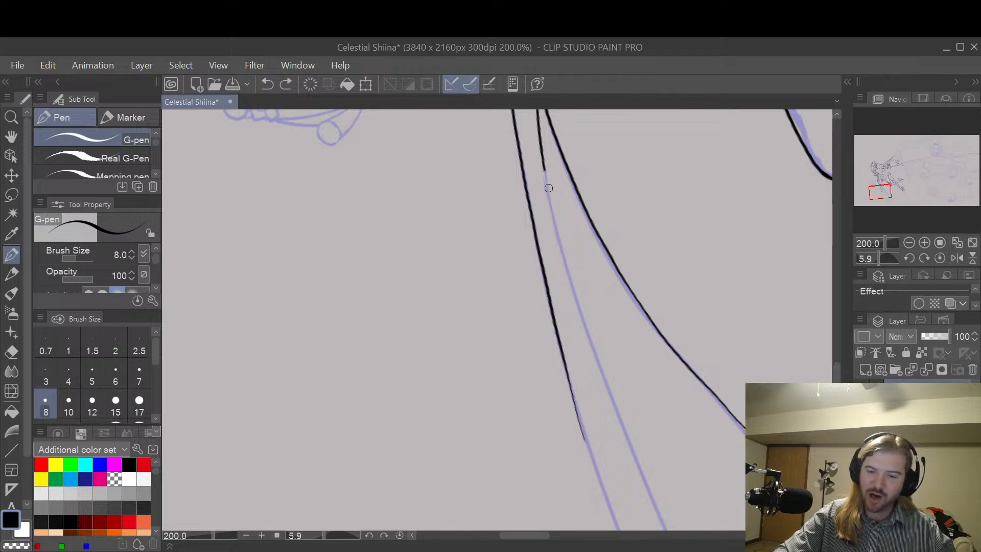
{"action": "mouse_move", "coordinate": [544, 168]}
{"action": "left_mouse_down"}
{"action": "mouse_move", "coordinate": [568, 285]}
{"action": "mouse_move", "coordinate": [617, 419]}
{"action": "left_mouse_up"}
{"action": "left_click_drag", "start_coordinate": [667, 529], "coordinate": [669, 534]}
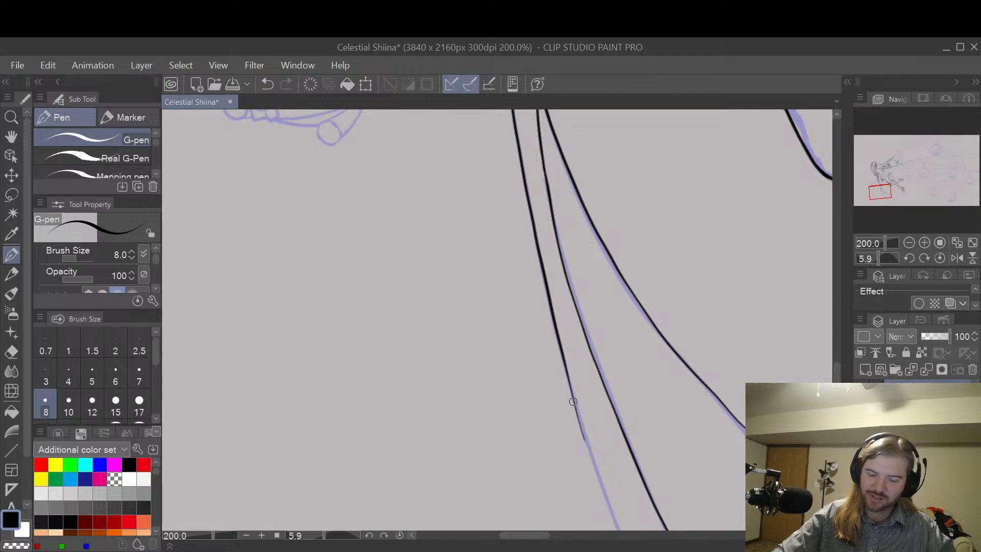
{"action": "left_click_drag", "start_coordinate": [570, 387], "coordinate": [606, 497]}
{"action": "left_click", "coordinate": [619, 535]}
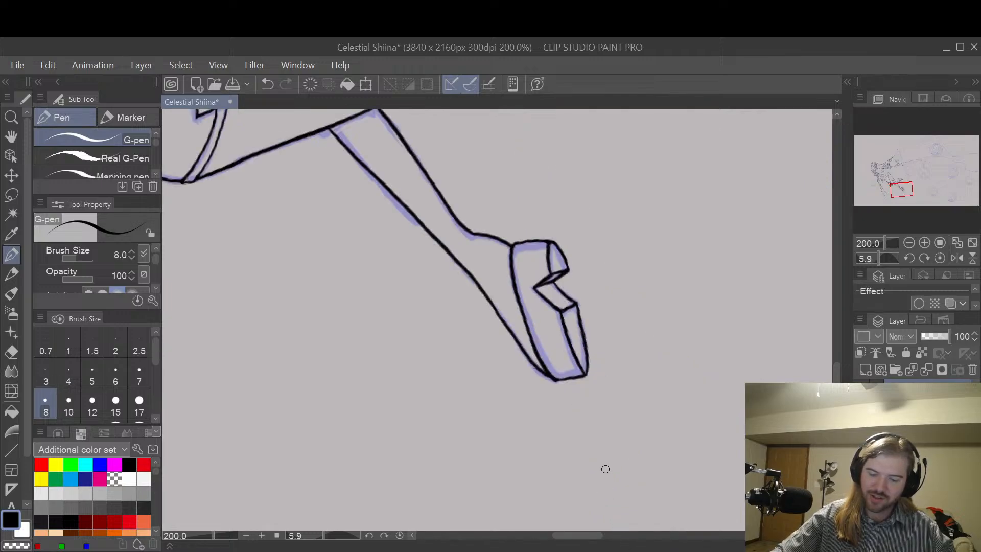
Step: Trim the lower ends of the ribbon's two outer edge lines with the Hard eraser at size 10
{"action": "scroll", "coordinate": [641, 339], "scroll_direction": "down", "scroll_amount": 4}
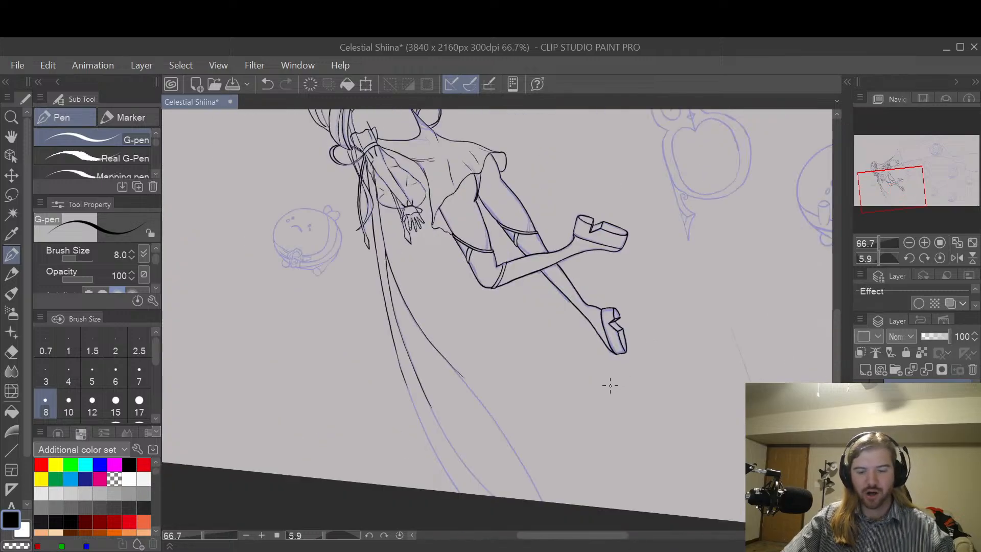
{"action": "key", "text": "space"}
{"action": "left_click_drag", "start_coordinate": [543, 425], "coordinate": [673, 366]}
{"action": "scroll", "coordinate": [605, 331], "scroll_direction": "up", "scroll_amount": 1}
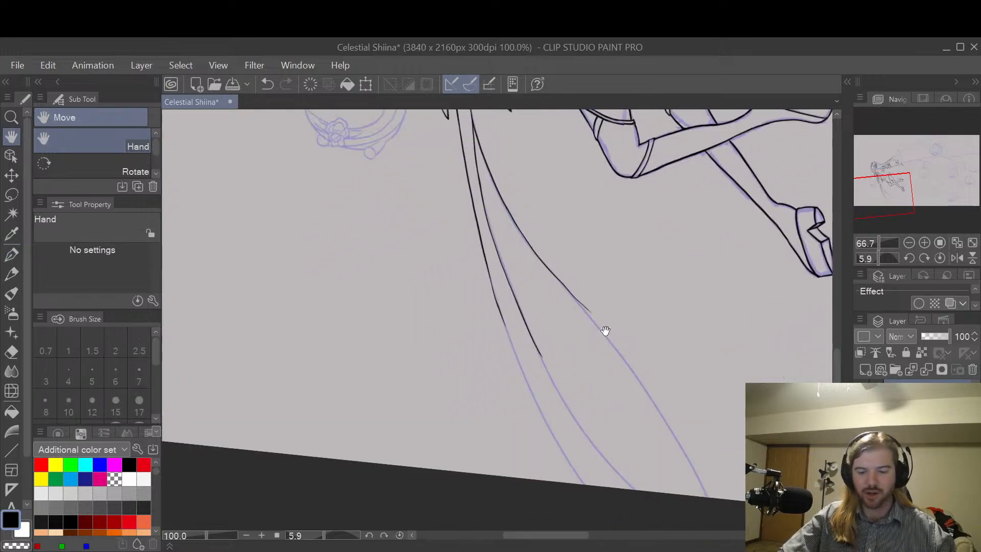
{"action": "scroll", "coordinate": [605, 331], "scroll_direction": "up", "scroll_amount": 1}
{"action": "left_click_drag", "start_coordinate": [617, 378], "coordinate": [612, 348]}
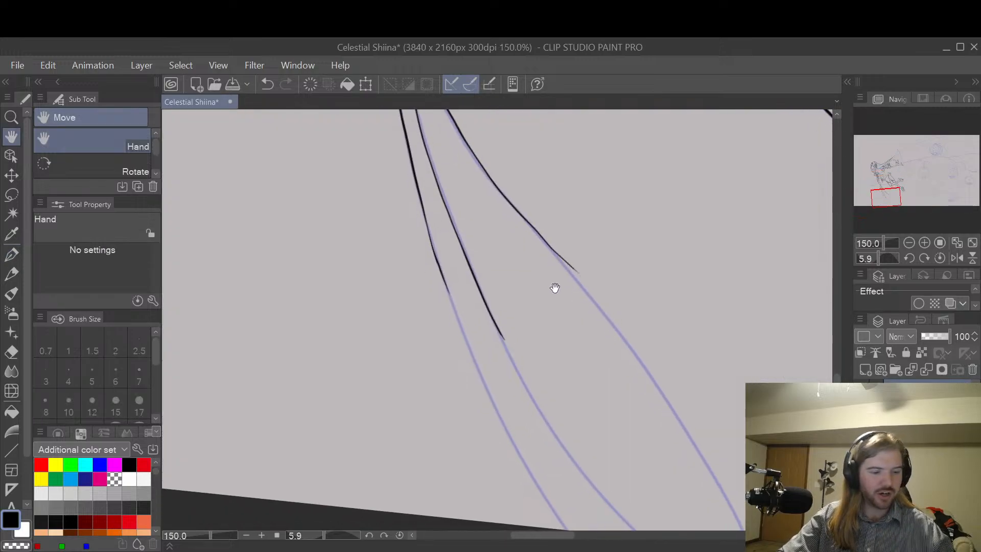
{"action": "key", "text": "e"}
{"action": "mouse_move", "coordinate": [433, 241]}
{"action": "left_mouse_down"}
{"action": "mouse_move", "coordinate": [426, 228]}
{"action": "mouse_move", "coordinate": [439, 267]}
{"action": "left_mouse_up"}
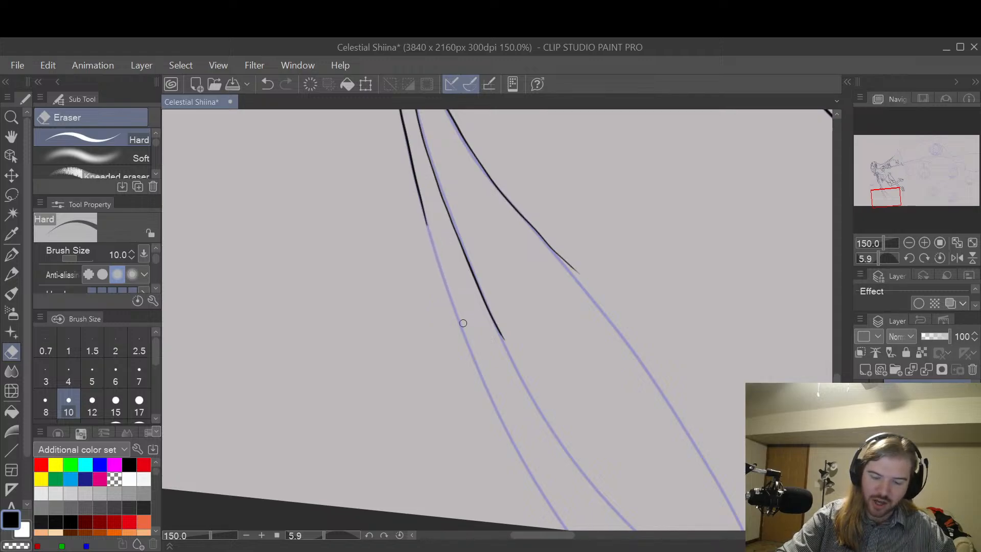
{"action": "left_click_drag", "start_coordinate": [550, 245], "coordinate": [561, 255]}
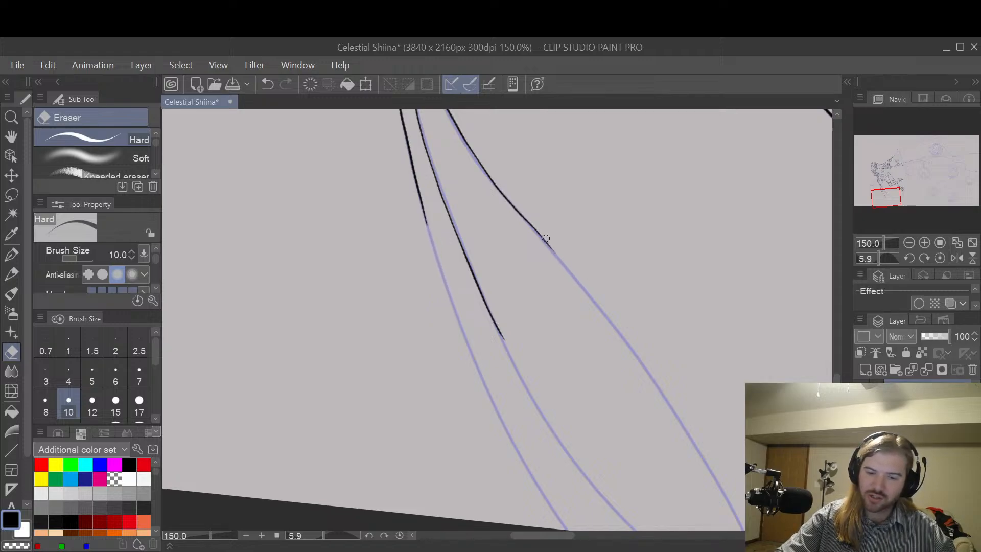
Step: Extend the ribbon's left edge down to the canvas border with the G-pen at size 8, repeating the stroke until it follows the sketch
{"action": "key", "text": "p"}
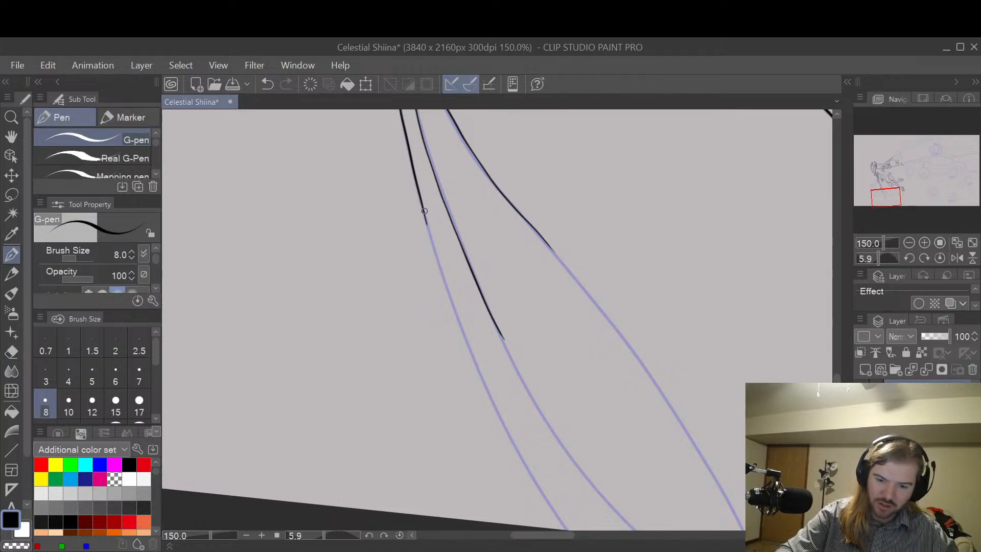
{"action": "left_click_drag", "start_coordinate": [425, 211], "coordinate": [443, 263]}
{"action": "key", "text": "h"}
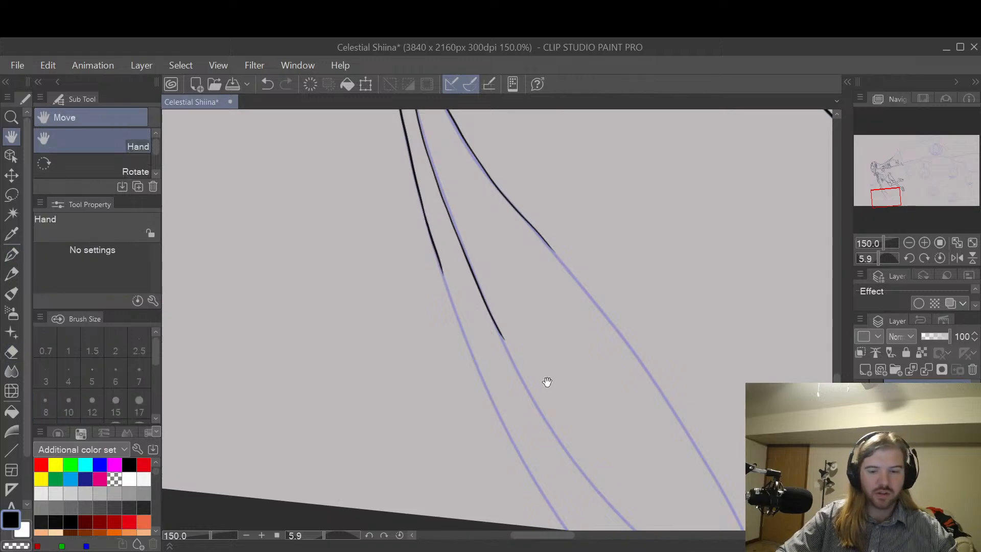
{"action": "left_click_drag", "start_coordinate": [547, 383], "coordinate": [519, 313]}
{"action": "key", "text": "ctrl+z"}
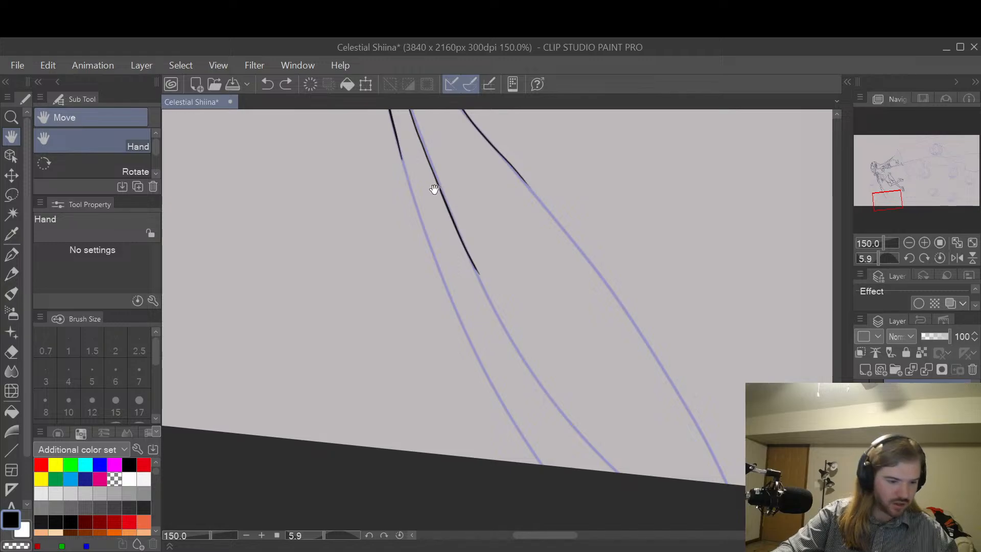
{"action": "key", "text": "p"}
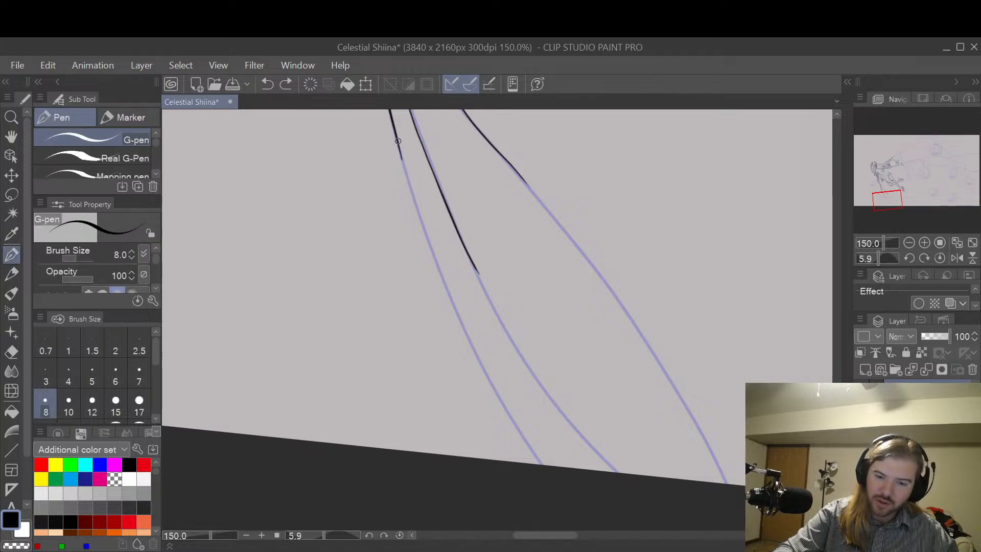
{"action": "key", "text": "ctrl+z"}
{"action": "mouse_move", "coordinate": [399, 149]}
{"action": "left_mouse_down"}
{"action": "mouse_move", "coordinate": [444, 288]}
{"action": "mouse_move", "coordinate": [498, 398]}
{"action": "mouse_move", "coordinate": [549, 470]}
{"action": "mouse_move", "coordinate": [576, 486]}
{"action": "left_mouse_up"}
{"action": "key", "text": "ctrl+z"}
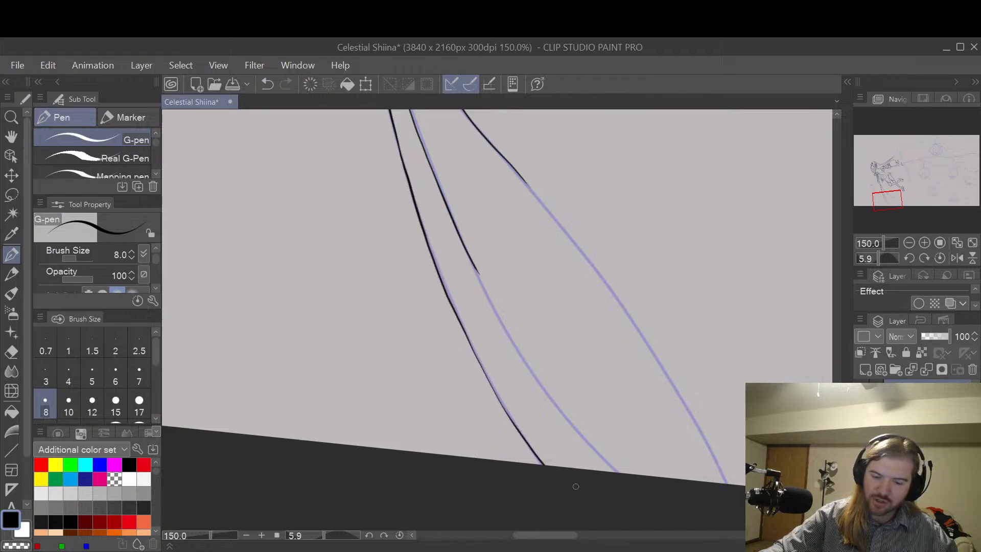
Step: Continue the ribbon's middle fold line and its right edge along the sketch down to the canvas border
{"action": "mouse_move", "coordinate": [461, 238]}
{"action": "left_mouse_down"}
{"action": "mouse_move", "coordinate": [553, 406]}
{"action": "mouse_move", "coordinate": [625, 485]}
{"action": "left_mouse_up"}
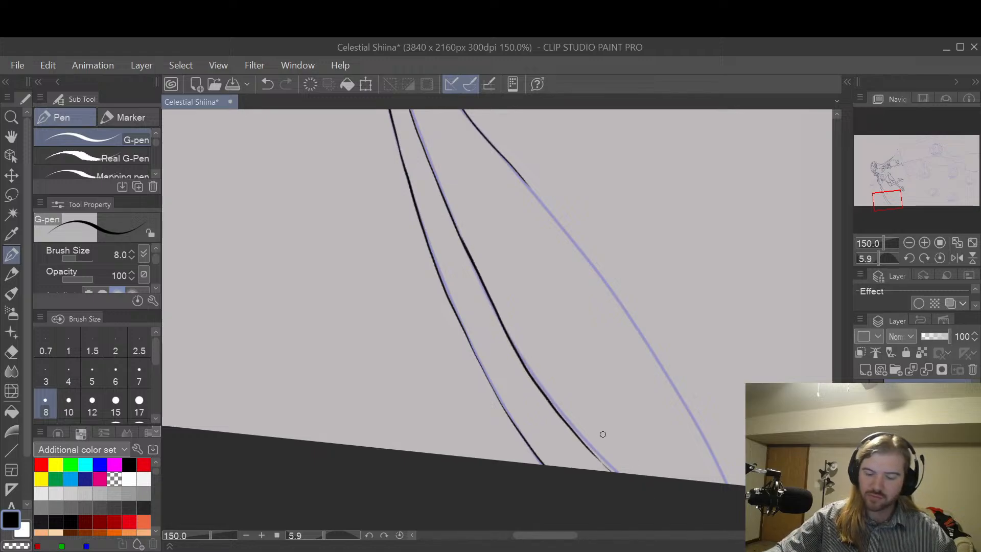
{"action": "left_click_drag", "start_coordinate": [585, 443], "coordinate": [630, 487]}
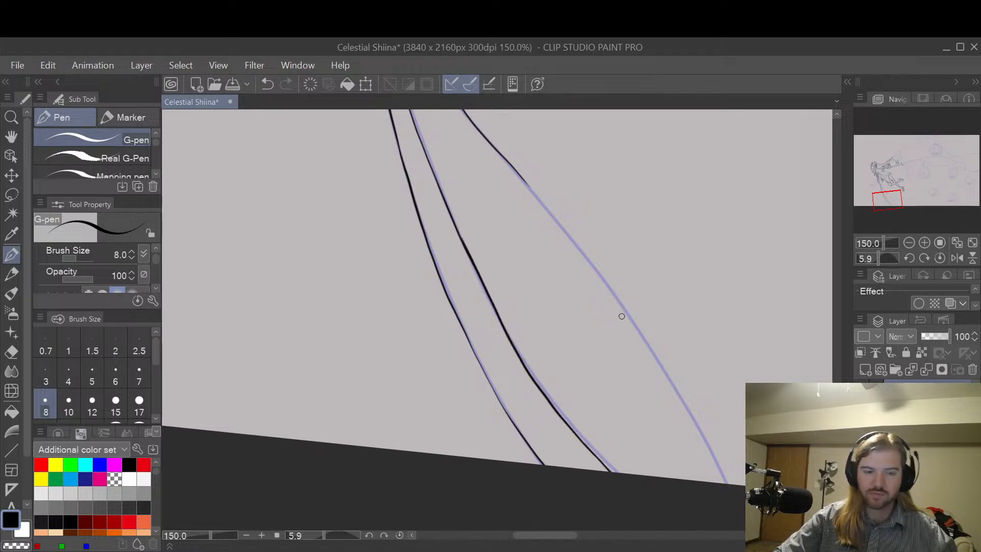
{"action": "left_click_drag", "start_coordinate": [656, 307], "coordinate": [593, 335]}
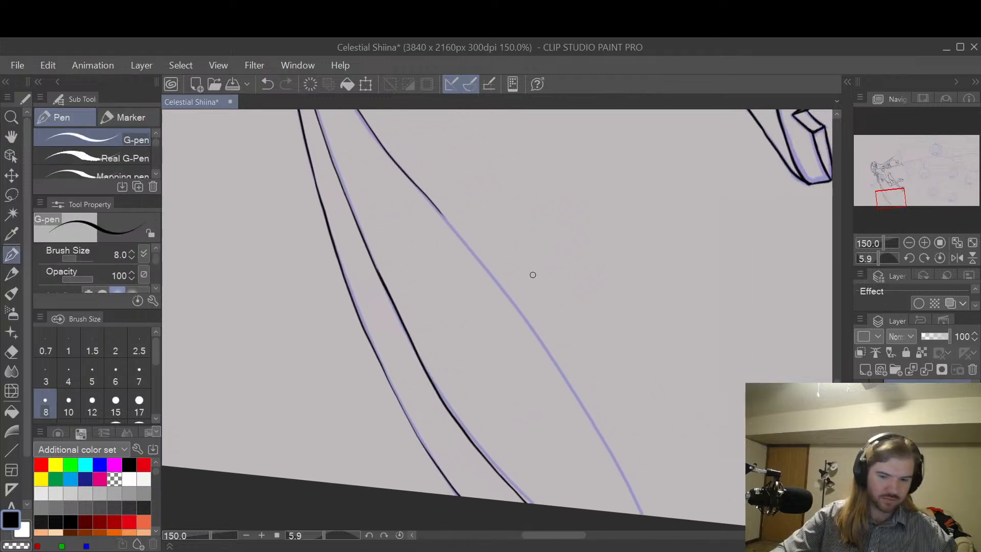
{"action": "key", "text": "ctrl+z"}
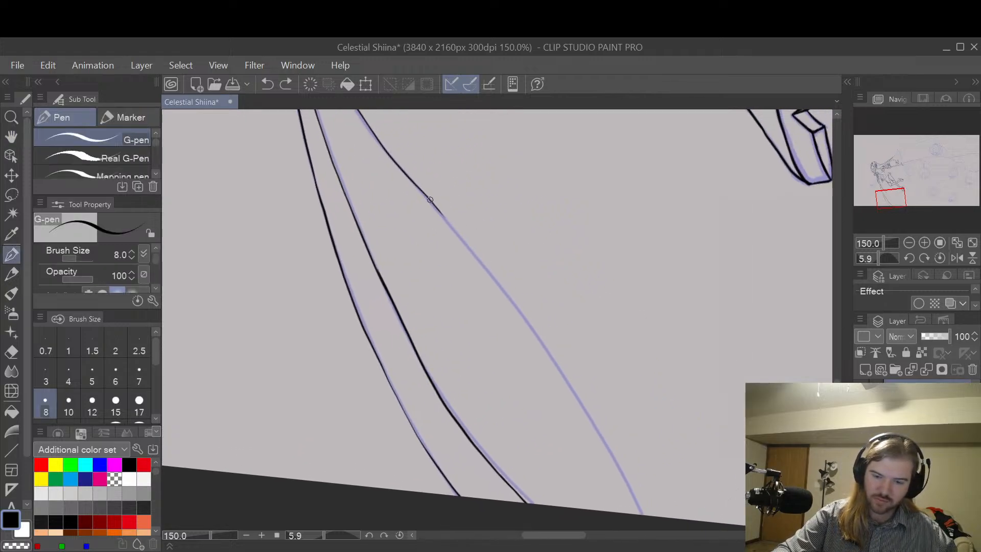
{"action": "mouse_move", "coordinate": [428, 200]}
{"action": "left_mouse_down"}
{"action": "mouse_move", "coordinate": [575, 392]}
{"action": "mouse_move", "coordinate": [642, 511]}
{"action": "left_mouse_up"}
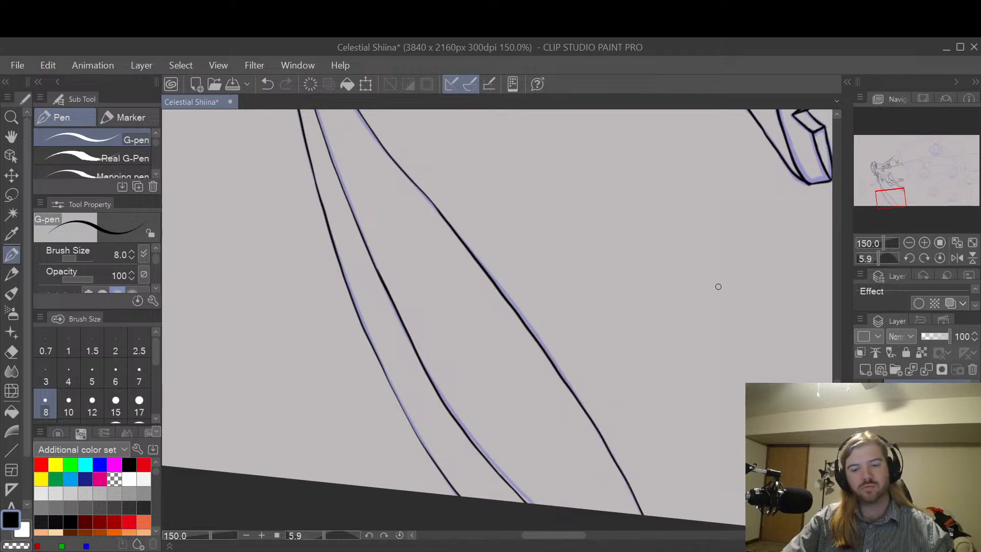
Step: Extend the outer edge of the long trailing hair strand across the scissor blade along the sketch with the G-pen at size 8
{"action": "scroll", "coordinate": [730, 271], "scroll_direction": "down", "scroll_amount": 2}
{"action": "mouse_move", "coordinate": [749, 280]}
{"action": "left_mouse_down"}
{"action": "mouse_move", "coordinate": [729, 289]}
{"action": "mouse_move", "coordinate": [616, 498]}
{"action": "left_mouse_up"}
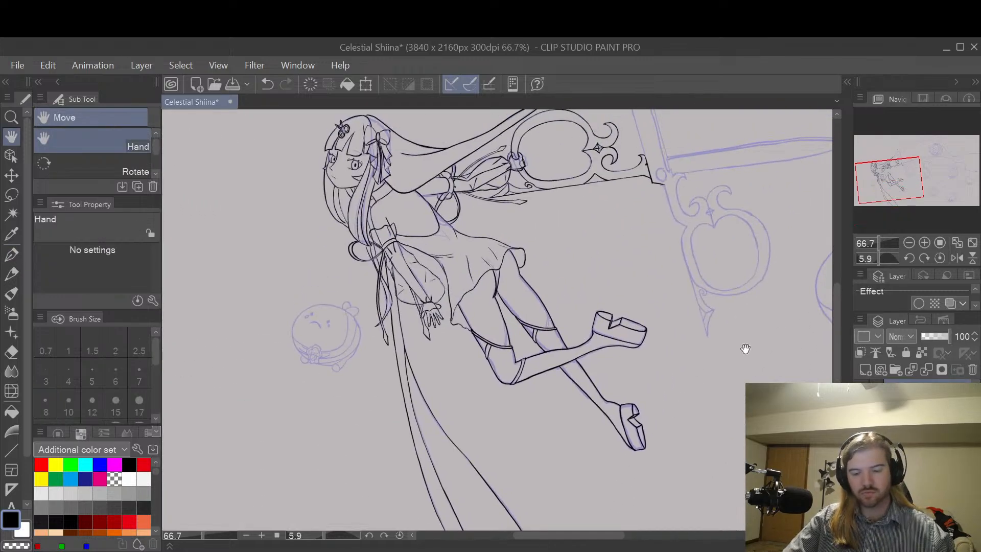
{"action": "left_click_drag", "start_coordinate": [745, 348], "coordinate": [697, 420]}
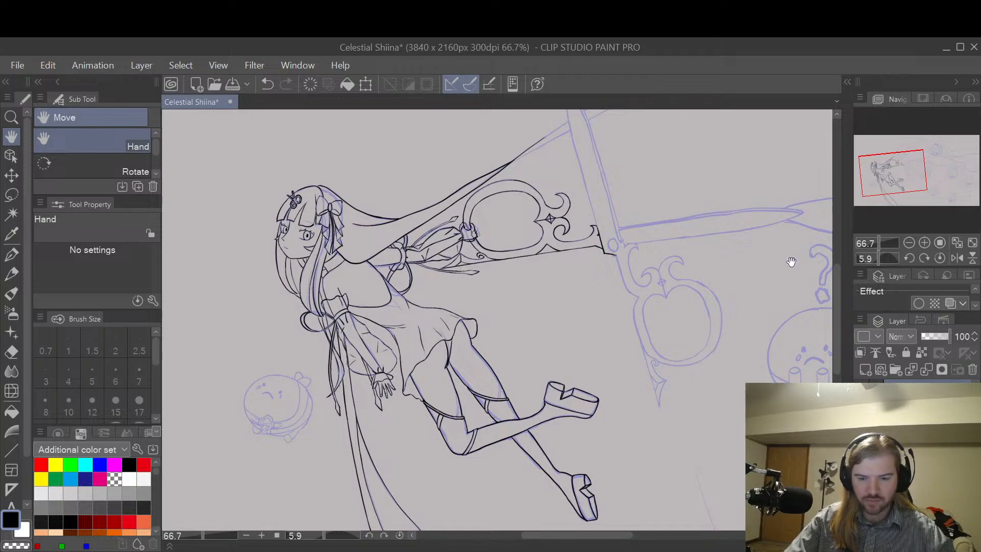
{"action": "left_click_drag", "start_coordinate": [791, 262], "coordinate": [740, 313]}
{"action": "left_click_drag", "start_coordinate": [782, 278], "coordinate": [657, 398]}
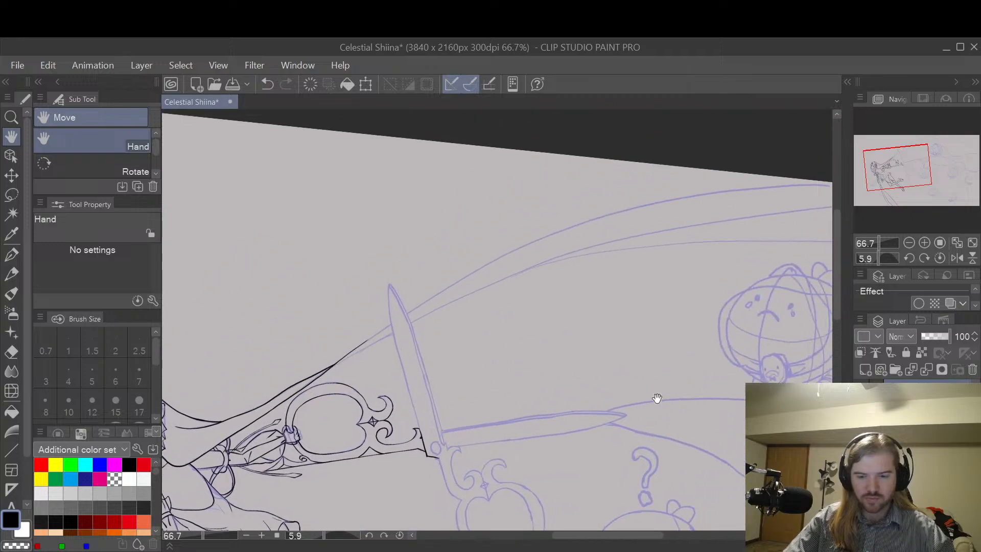
{"action": "left_click_drag", "start_coordinate": [738, 274], "coordinate": [667, 280]}
{"action": "key", "text": "r"}
{"action": "left_click_drag", "start_coordinate": [665, 228], "coordinate": [583, 447]}
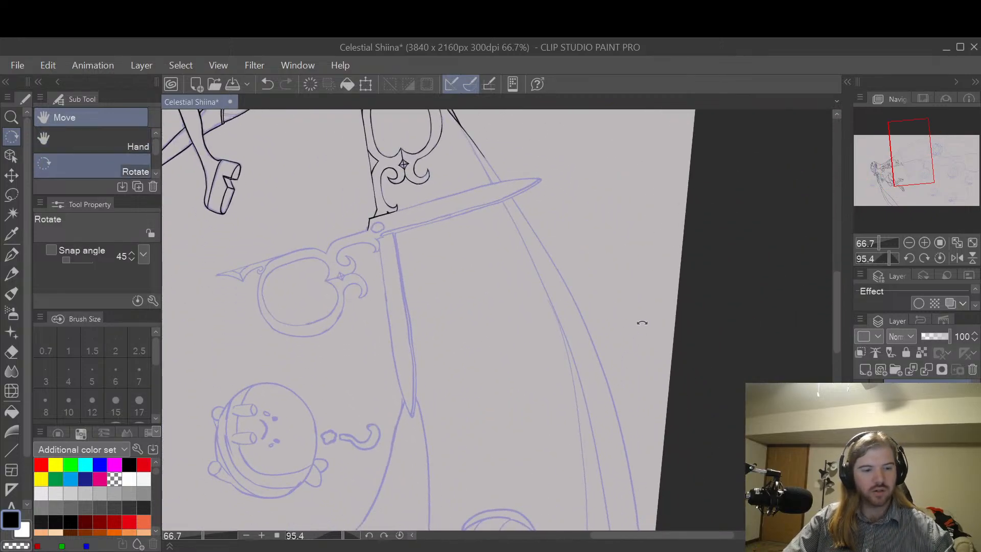
{"action": "key", "text": "h"}
{"action": "left_click_drag", "start_coordinate": [615, 278], "coordinate": [640, 282]}
{"action": "scroll", "coordinate": [613, 329], "scroll_direction": "up", "scroll_amount": 1}
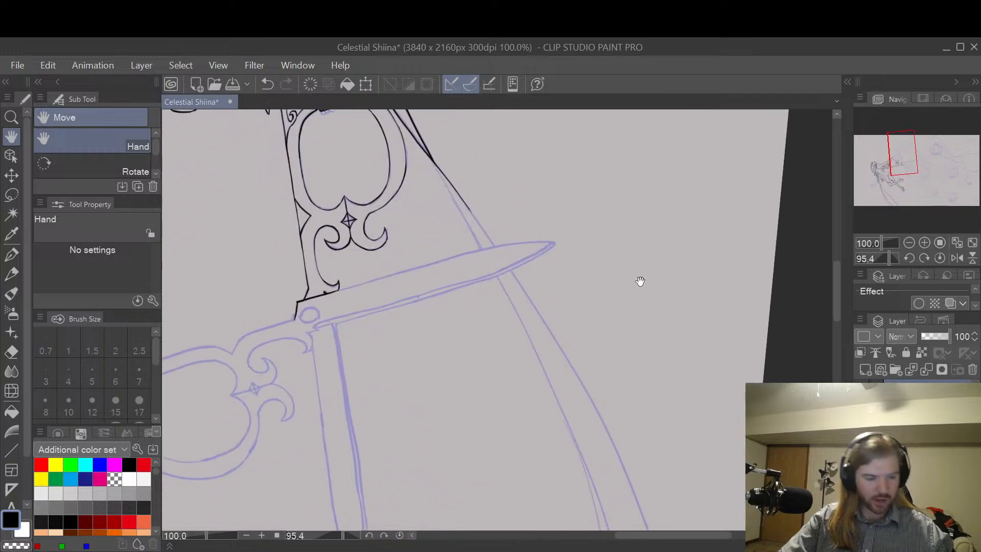
{"action": "key", "text": "p"}
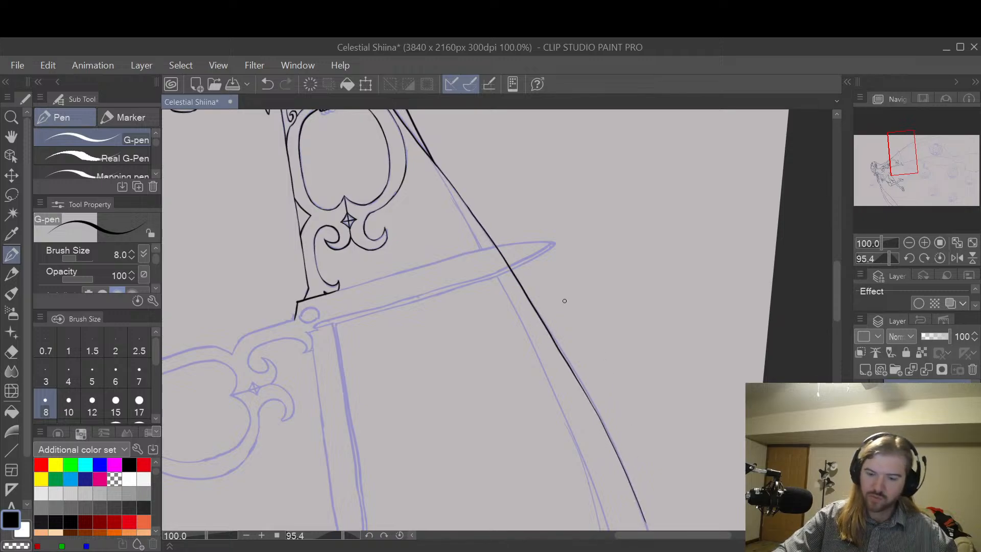
Step: Erase the part of the hair strand's outer edge that crosses the scissor blade with the Hard eraser at size 10
{"action": "key", "text": "e"}
{"action": "scroll", "coordinate": [499, 256], "scroll_direction": "up", "scroll_amount": 4}
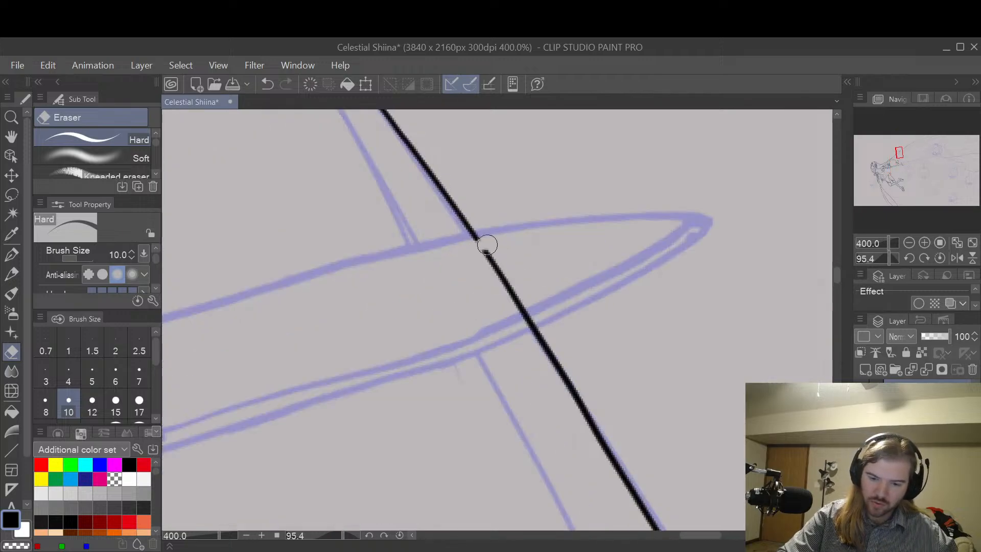
{"action": "mouse_move", "coordinate": [487, 245]}
{"action": "left_mouse_down"}
{"action": "mouse_move", "coordinate": [468, 237]}
{"action": "mouse_move", "coordinate": [534, 322]}
{"action": "left_mouse_up"}
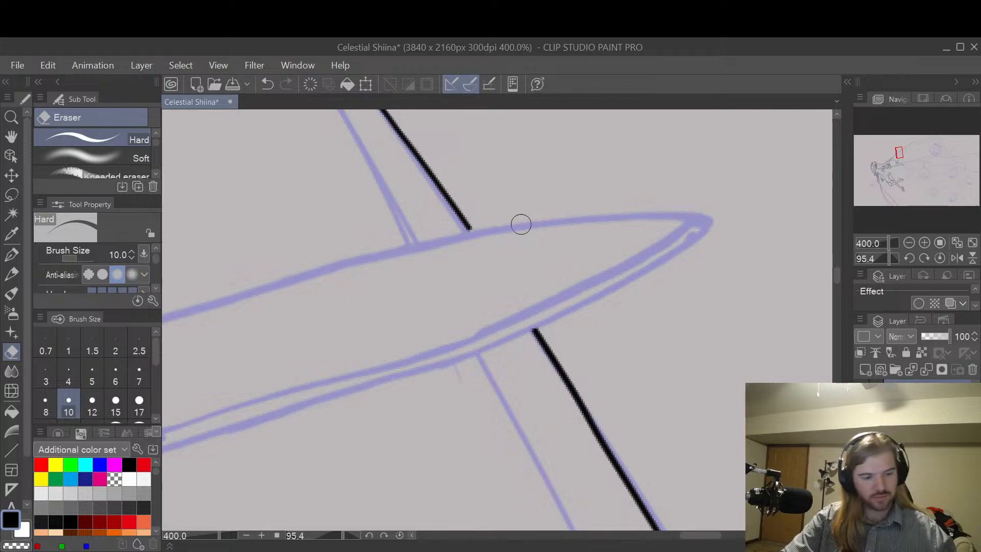
Step: Draw the hair strand's inner edge from the crossing point above the scissor blade down past it with the G-pen at size 8
{"action": "key", "text": "p"}
{"action": "key", "text": "space"}
{"action": "scroll", "coordinate": [615, 208], "scroll_direction": "down", "scroll_amount": 3}
{"action": "mouse_move", "coordinate": [522, 216]}
{"action": "left_mouse_down"}
{"action": "mouse_move", "coordinate": [615, 208]}
{"action": "mouse_move", "coordinate": [612, 284]}
{"action": "left_mouse_up"}
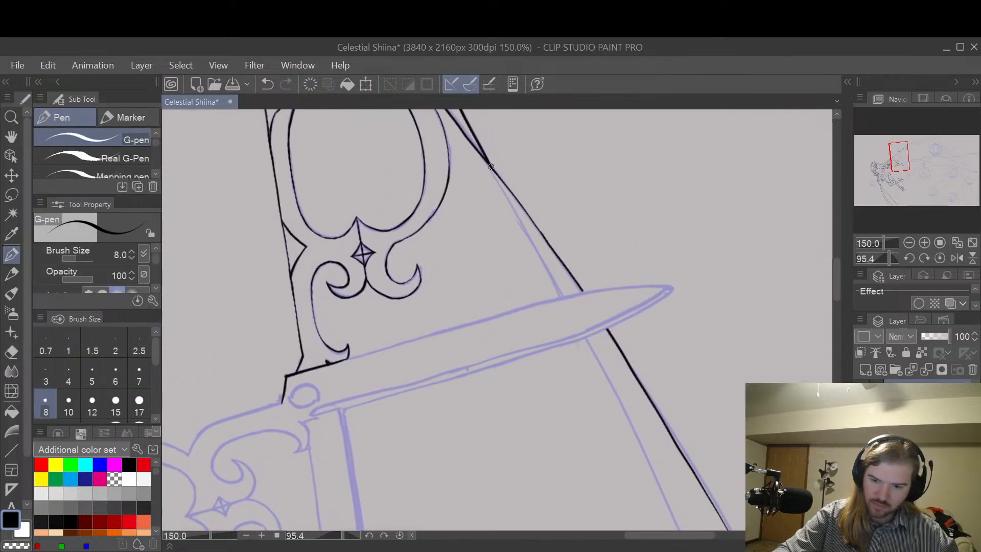
{"action": "left_click_drag", "start_coordinate": [490, 166], "coordinate": [677, 527]}
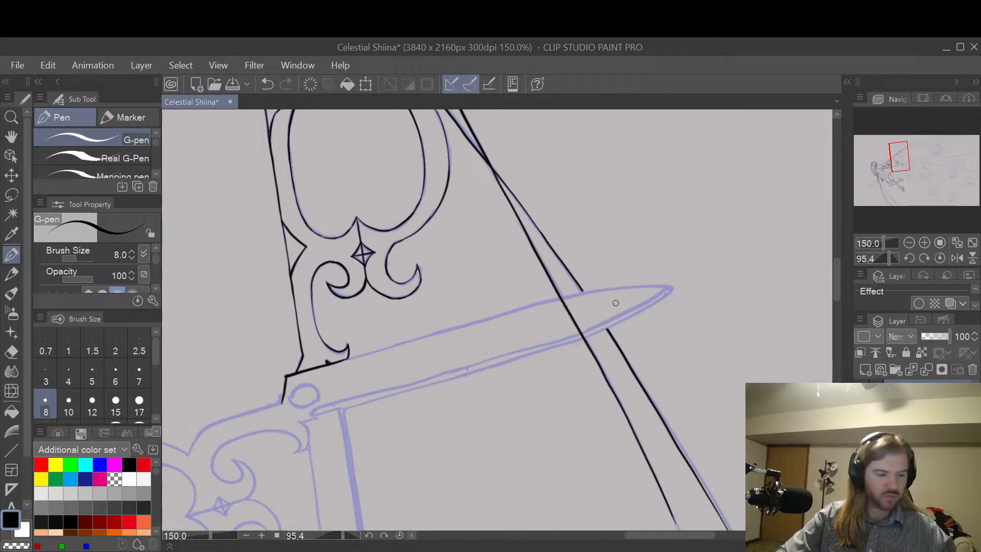
Step: Erase the section of the hair strand's inner edge that lies inside the scissor blade with the Hard eraser
{"action": "key", "text": "e"}
{"action": "scroll", "coordinate": [567, 302], "scroll_direction": "up", "scroll_amount": 5}
{"action": "mouse_move", "coordinate": [567, 302]}
{"action": "left_mouse_down"}
{"action": "mouse_move", "coordinate": [552, 324]}
{"action": "mouse_move", "coordinate": [560, 313]}
{"action": "mouse_move", "coordinate": [541, 313]}
{"action": "mouse_move", "coordinate": [591, 405]}
{"action": "mouse_move", "coordinate": [670, 482]}
{"action": "mouse_move", "coordinate": [654, 503]}
{"action": "left_mouse_up"}
{"action": "scroll", "coordinate": [593, 369], "scroll_direction": "down", "scroll_amount": 2}
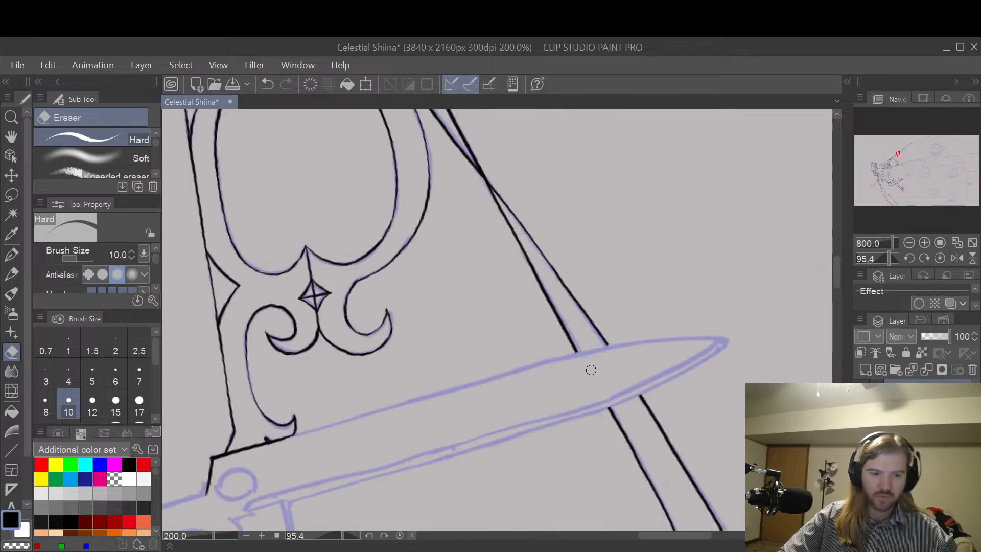
Step: Extend the hair strand's outer edge further down along the sketch past the scissor blade with the G-pen at size 8
{"action": "key", "text": "space"}
{"action": "left_click_drag", "start_coordinate": [731, 431], "coordinate": [578, 191]}
{"action": "left_click_drag", "start_coordinate": [639, 351], "coordinate": [591, 216]}
{"action": "scroll", "coordinate": [661, 312], "scroll_direction": "down", "scroll_amount": 1}
{"action": "left_click_drag", "start_coordinate": [671, 333], "coordinate": [661, 259]}
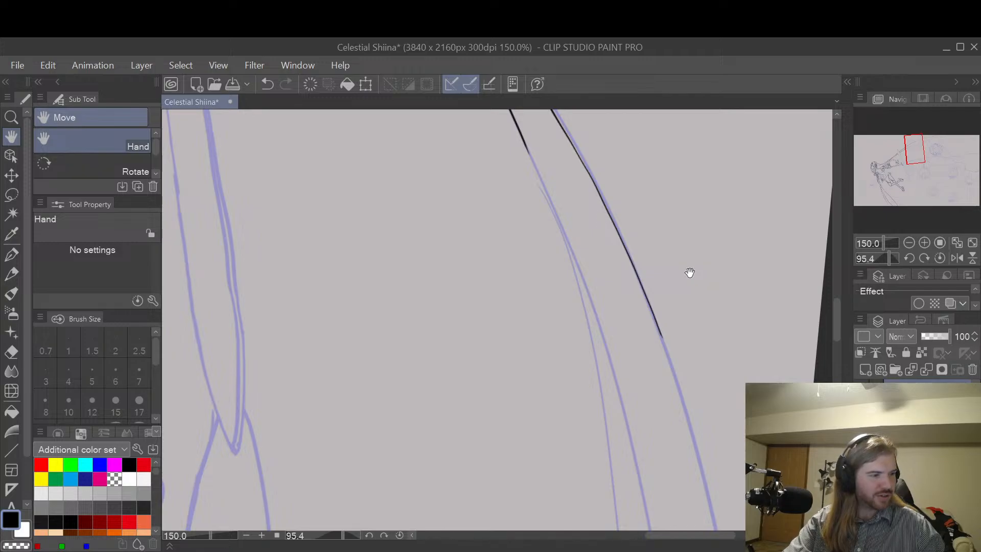
{"action": "left_click_drag", "start_coordinate": [702, 385], "coordinate": [671, 277]}
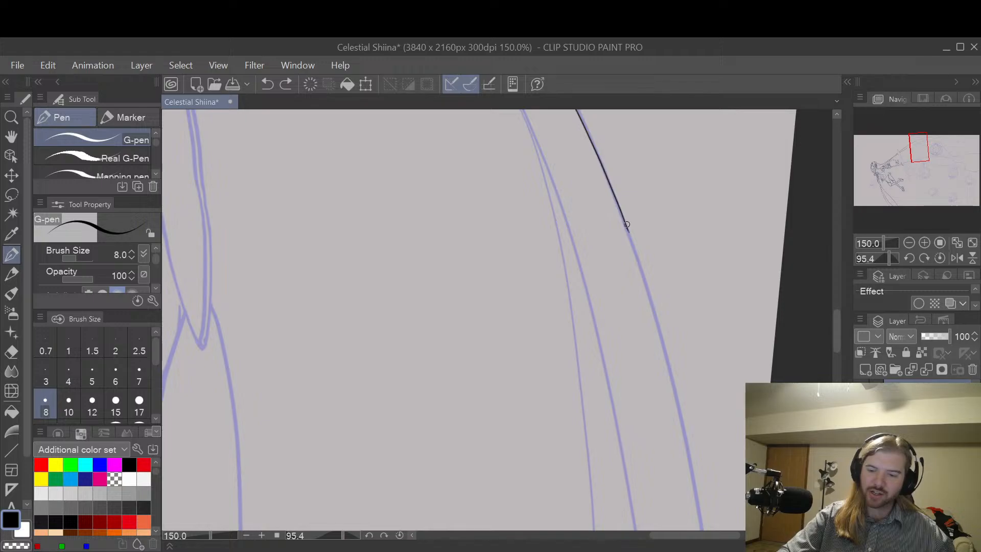
{"action": "left_click_drag", "start_coordinate": [627, 226], "coordinate": [636, 274]}
{"action": "key", "text": "ctrl+z"}
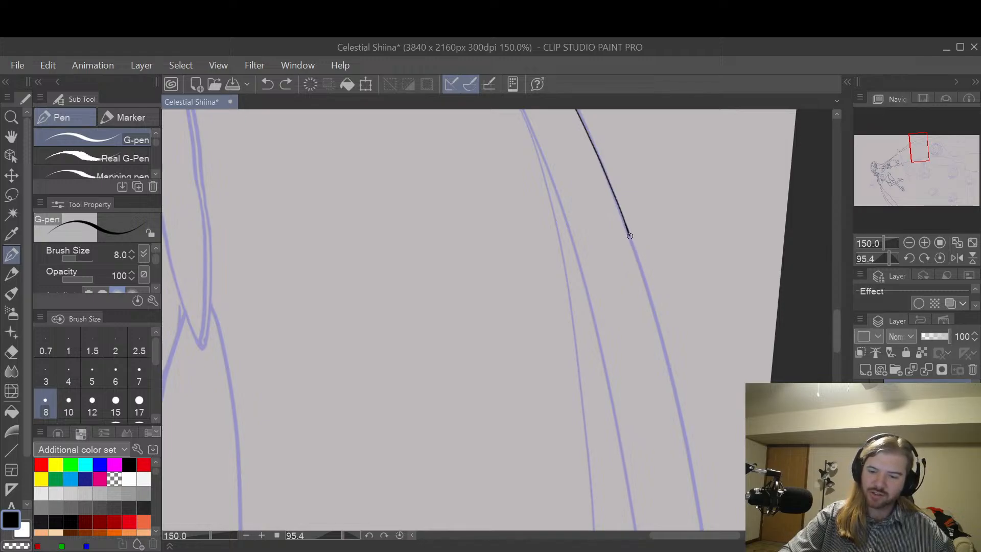
{"action": "left_click_drag", "start_coordinate": [630, 236], "coordinate": [699, 524]}
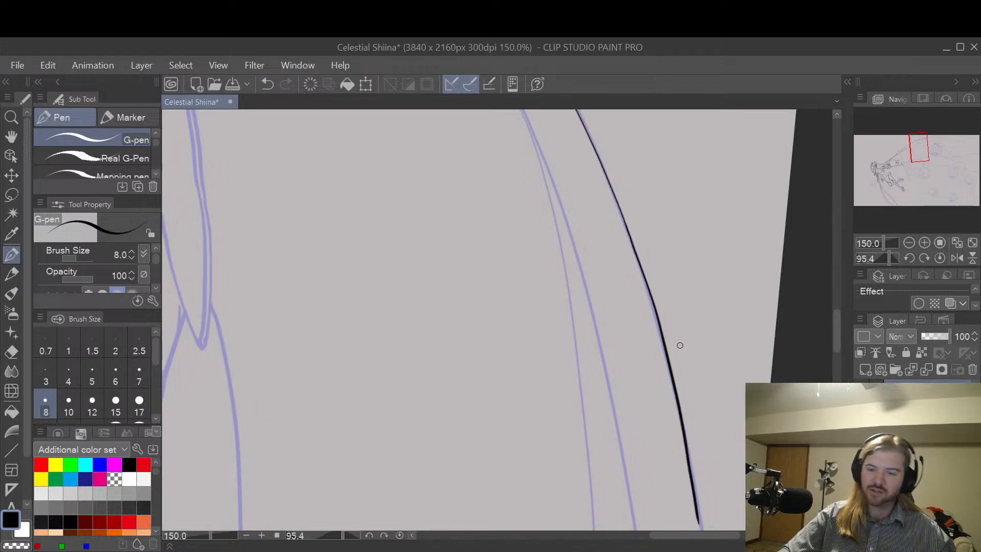
Step: Extend the hair strand's inner edge down along the sketch, alongside the outer edge, with the G-pen at size 8
{"action": "key", "text": "space"}
{"action": "left_click_drag", "start_coordinate": [662, 301], "coordinate": [711, 296]}
{"action": "scroll", "coordinate": [713, 295], "scroll_direction": "down", "scroll_amount": 1}
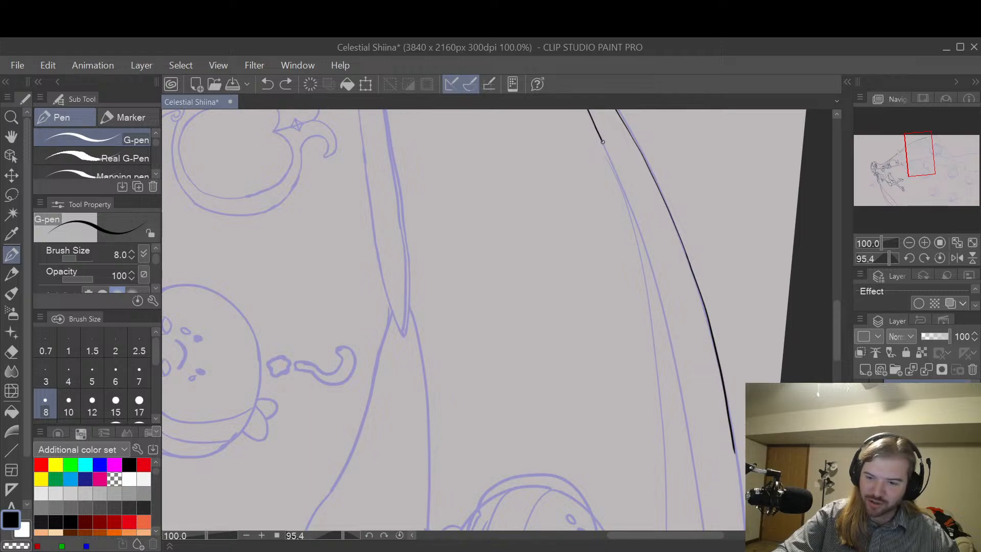
{"action": "mouse_move", "coordinate": [621, 188]}
{"action": "left_mouse_down"}
{"action": "mouse_move", "coordinate": [664, 312]}
{"action": "mouse_move", "coordinate": [702, 508]}
{"action": "left_mouse_up"}
Step: Set the G-pen to size 10 and draw the line that branches off the hair strand's inner edge along the sketch
{"action": "key", "text": "bracketright"}
{"action": "left_click_drag", "start_coordinate": [685, 416], "coordinate": [730, 310]}
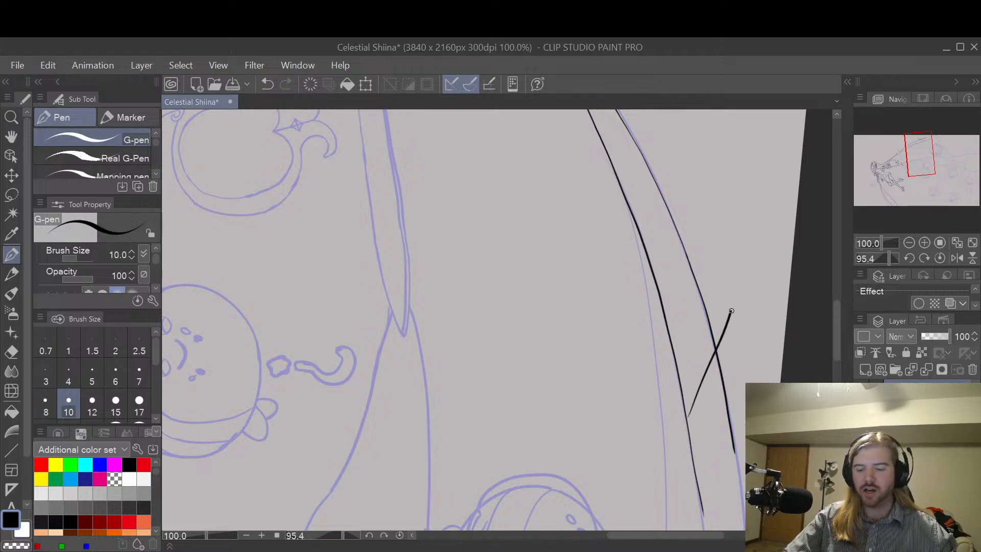
{"action": "key", "text": "ctrl+z"}
{"action": "key", "text": "space"}
{"action": "left_click_drag", "start_coordinate": [685, 376], "coordinate": [717, 250]}
{"action": "left_click_drag", "start_coordinate": [699, 185], "coordinate": [710, 250]}
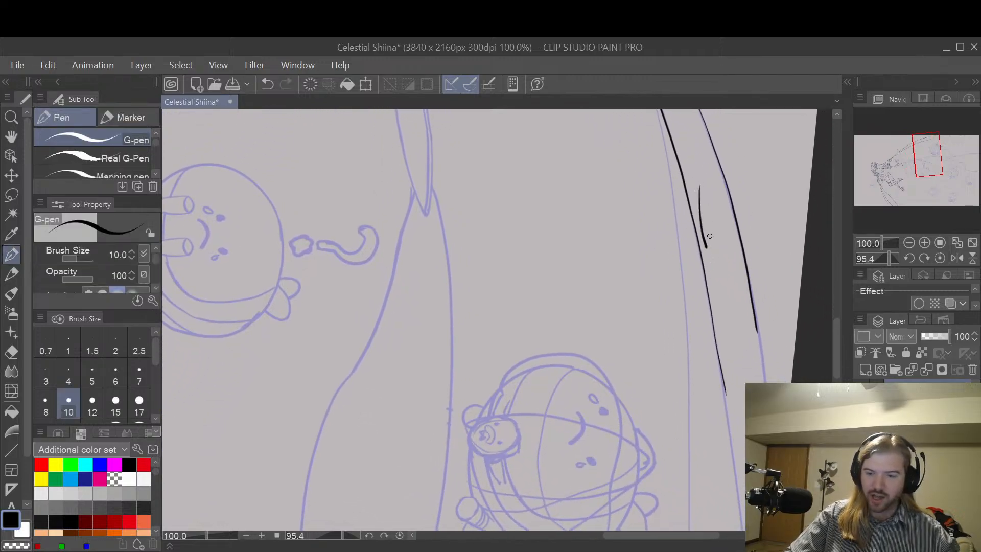
{"action": "key", "text": "ctrl+z"}
{"action": "key", "text": "space"}
{"action": "left_click_drag", "start_coordinate": [708, 215], "coordinate": [703, 258]}
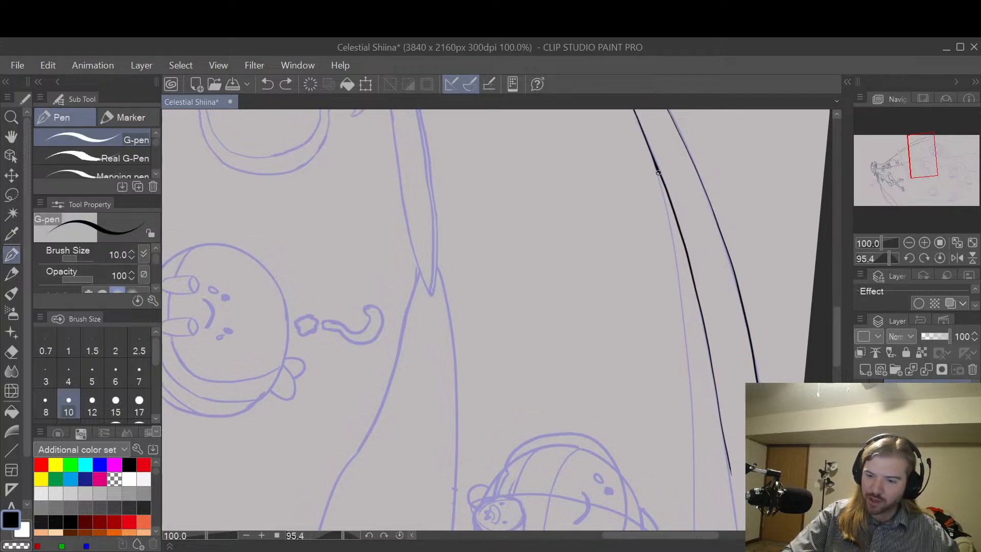
{"action": "left_click_drag", "start_coordinate": [658, 173], "coordinate": [679, 264]}
{"action": "key", "text": "ctrl+z"}
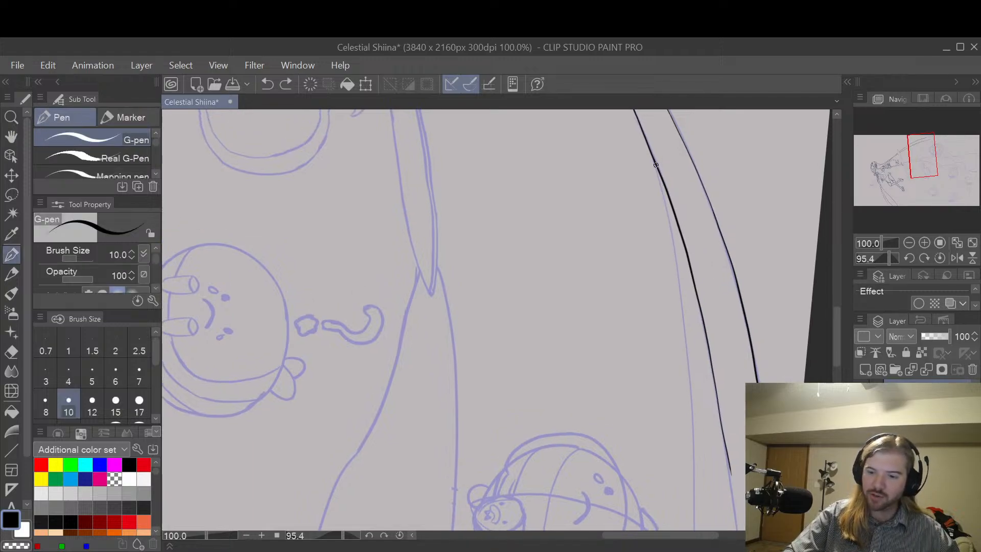
{"action": "mouse_move", "coordinate": [655, 165]}
{"action": "left_mouse_down"}
{"action": "mouse_move", "coordinate": [687, 328]}
{"action": "mouse_move", "coordinate": [692, 528]}
{"action": "left_mouse_up"}
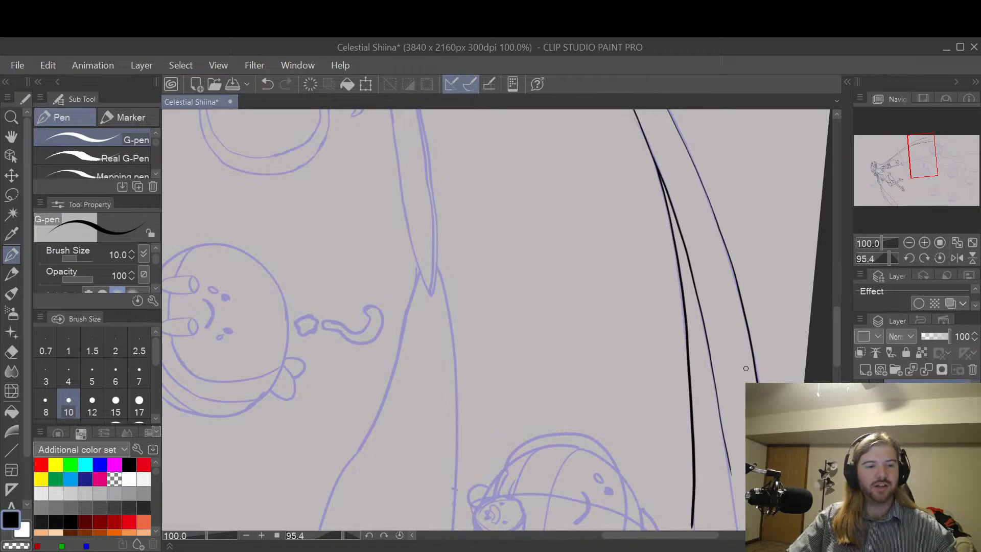
Step: Erase the line branching off the hair strand's inner edge up to the fork with the Hard eraser at size 30
{"action": "key", "text": "space"}
{"action": "left_click_drag", "start_coordinate": [746, 368], "coordinate": [681, 225]}
{"action": "left_click_drag", "start_coordinate": [678, 261], "coordinate": [685, 383]}
{"action": "scroll", "coordinate": [649, 394], "scroll_direction": "down", "scroll_amount": 1}
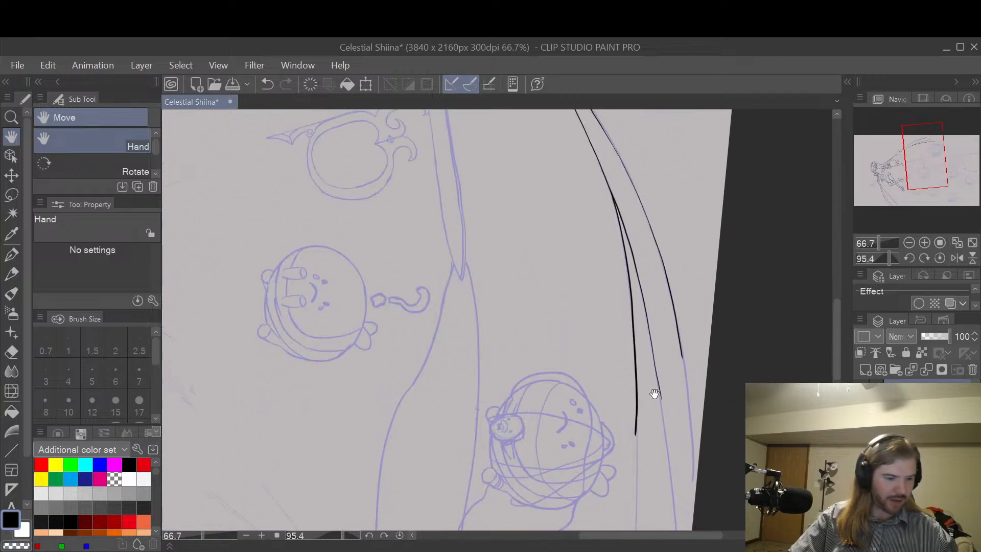
{"action": "key", "text": "e"}
{"action": "key", "text": "bracketright"}
{"action": "key", "text": "bracketright"}
{"action": "key", "text": "bracketright"}
{"action": "key", "text": "bracketright"}
{"action": "key", "text": "bracketright"}
{"action": "key", "text": "bracketright"}
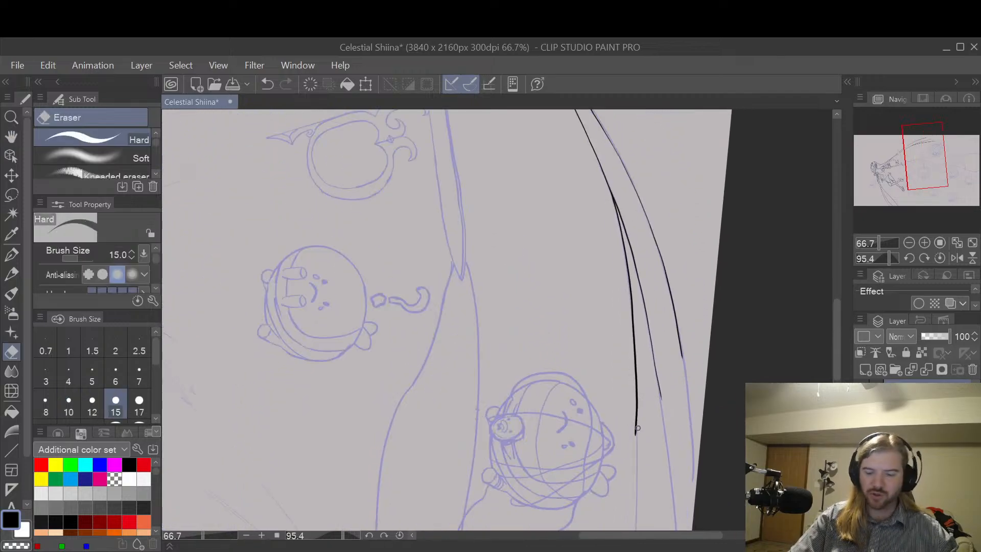
{"action": "left_click_drag", "start_coordinate": [635, 431], "coordinate": [616, 221]}
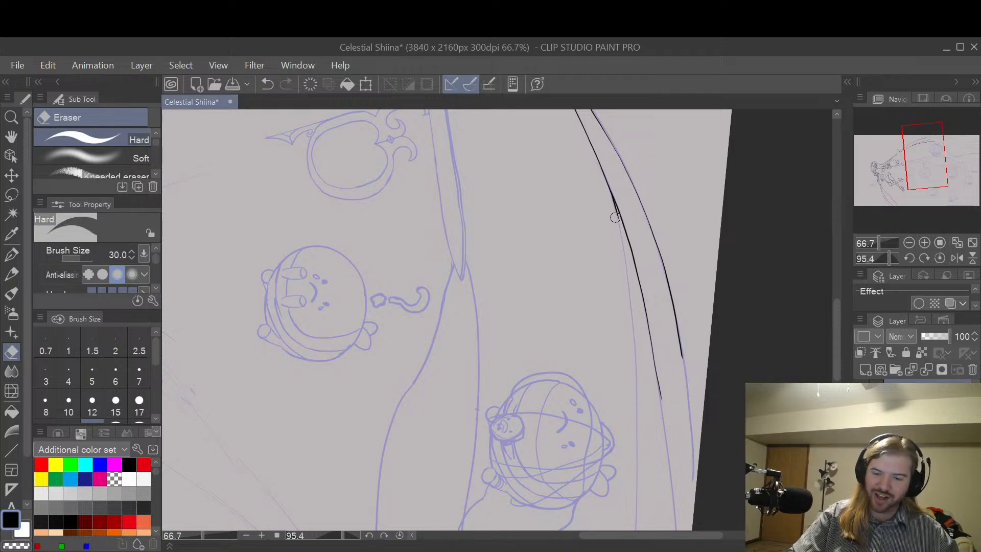
Step: Continue the hair strand's outer edge down to the edge of the canvas with the G-pen at size 10
{"action": "key", "text": "p"}
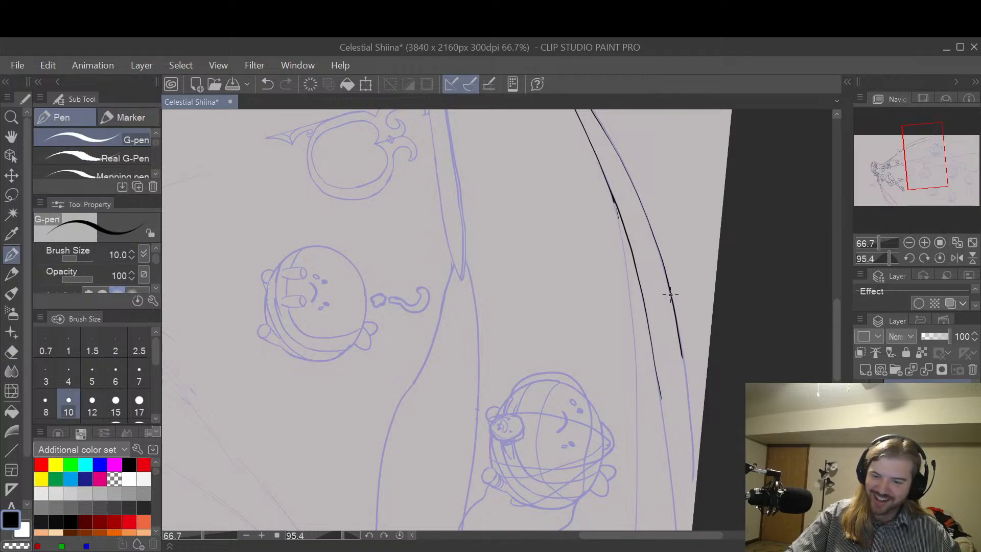
{"action": "left_click_drag", "start_coordinate": [675, 307], "coordinate": [693, 506]}
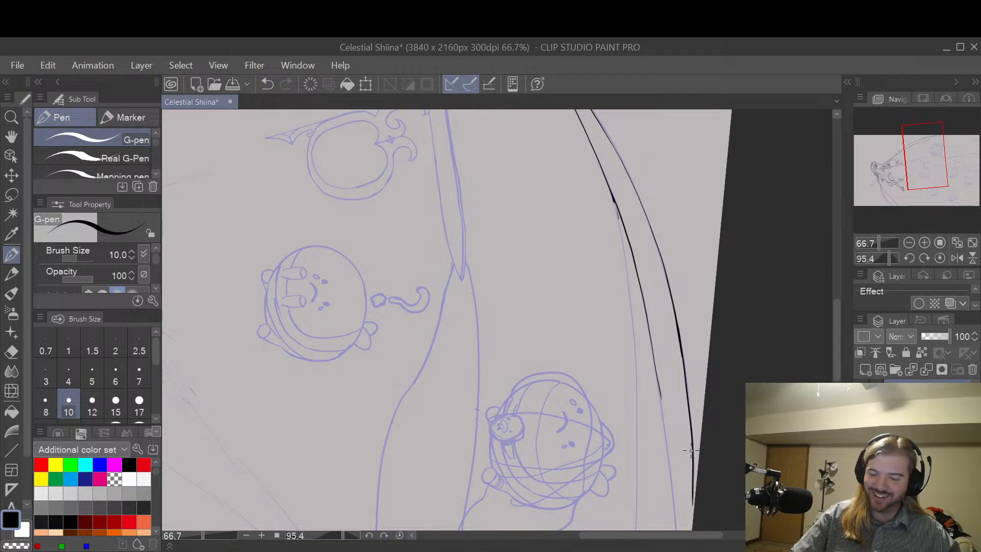
{"action": "key", "text": "ctrl+z"}
{"action": "left_click_drag", "start_coordinate": [693, 454], "coordinate": [696, 513]}
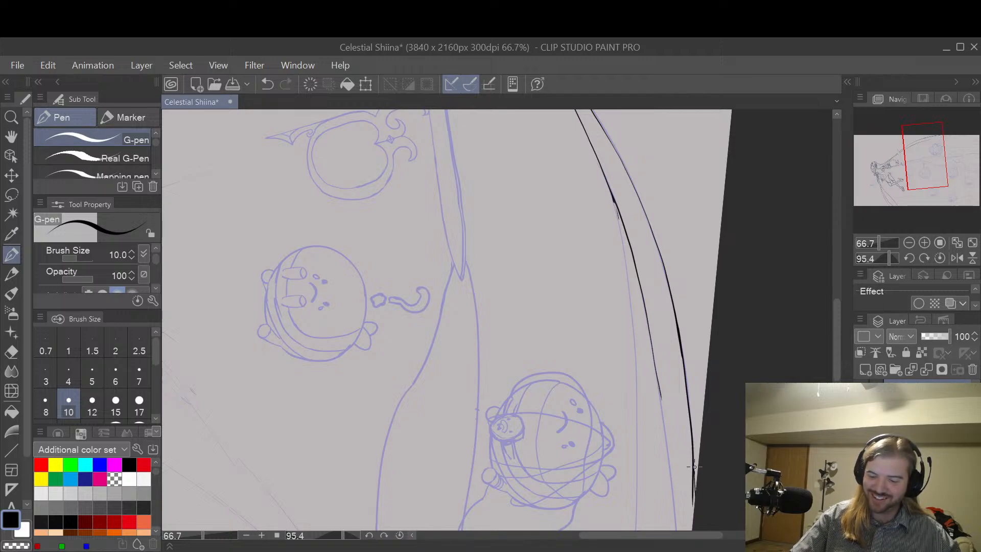
{"action": "key", "text": "ctrl+z"}
{"action": "mouse_move", "coordinate": [694, 452]}
{"action": "left_mouse_down"}
{"action": "mouse_move", "coordinate": [699, 505]}
{"action": "mouse_move", "coordinate": [691, 497]}
{"action": "mouse_move", "coordinate": [689, 506]}
{"action": "mouse_move", "coordinate": [688, 459]}
{"action": "left_mouse_up"}
Step: Erase the hair strand's inner edge from the fork downward with the Hard eraser at size 30
{"action": "key", "text": "e"}
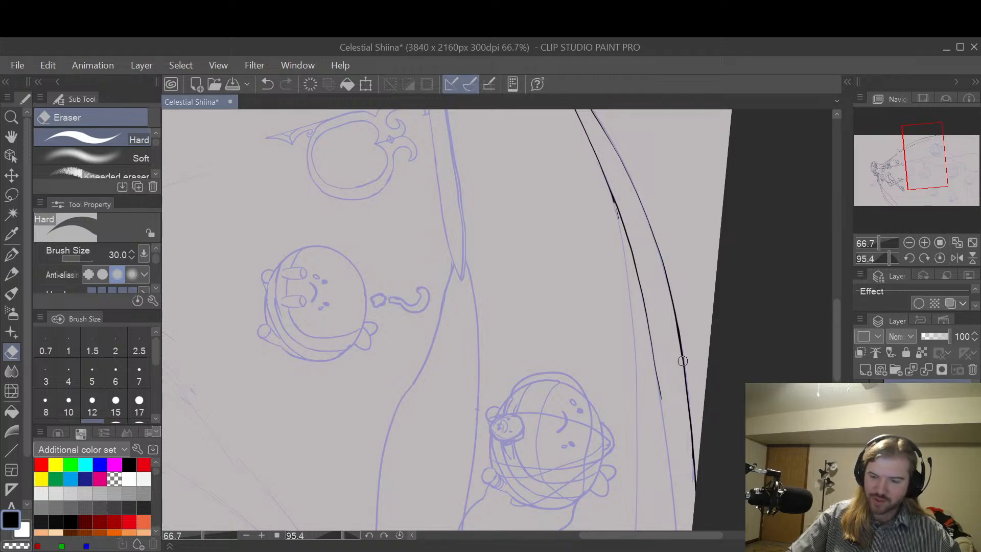
{"action": "scroll", "coordinate": [603, 203], "scroll_direction": "up", "scroll_amount": 2}
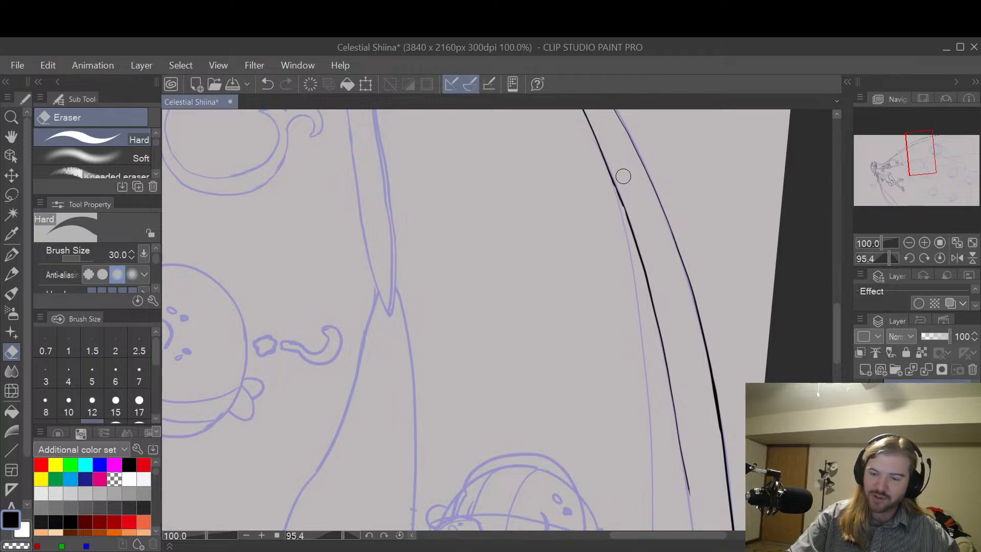
{"action": "scroll", "coordinate": [627, 175], "scroll_direction": "down", "scroll_amount": 2}
{"action": "scroll", "coordinate": [622, 184], "scroll_direction": "up", "scroll_amount": 2}
{"action": "scroll", "coordinate": [623, 184], "scroll_direction": "down", "scroll_amount": 2}
{"action": "left_click_drag", "start_coordinate": [615, 176], "coordinate": [667, 409]}
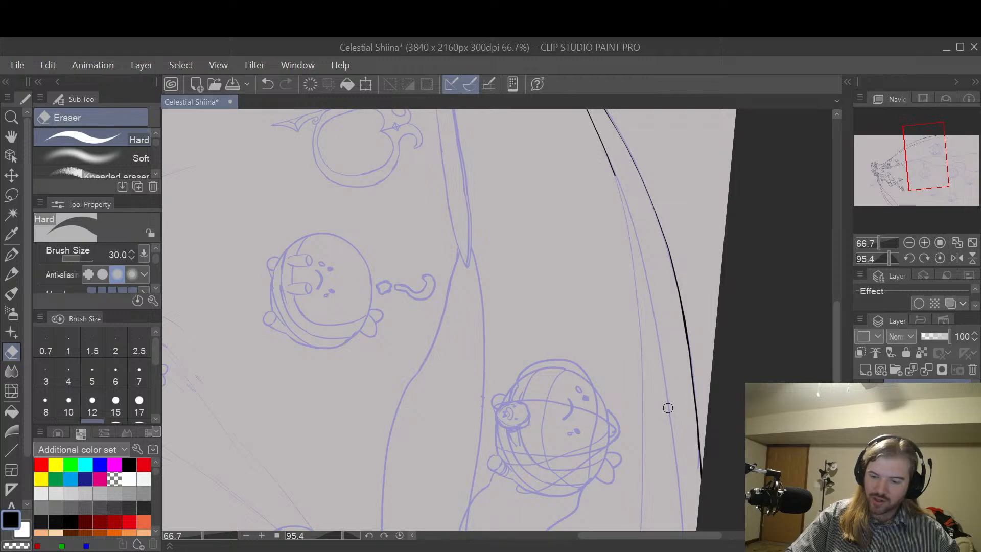
Step: Redraw the hair strand's inner edge from the fork downward along the sketch with the G-pen at size 10
{"action": "key", "text": "p"}
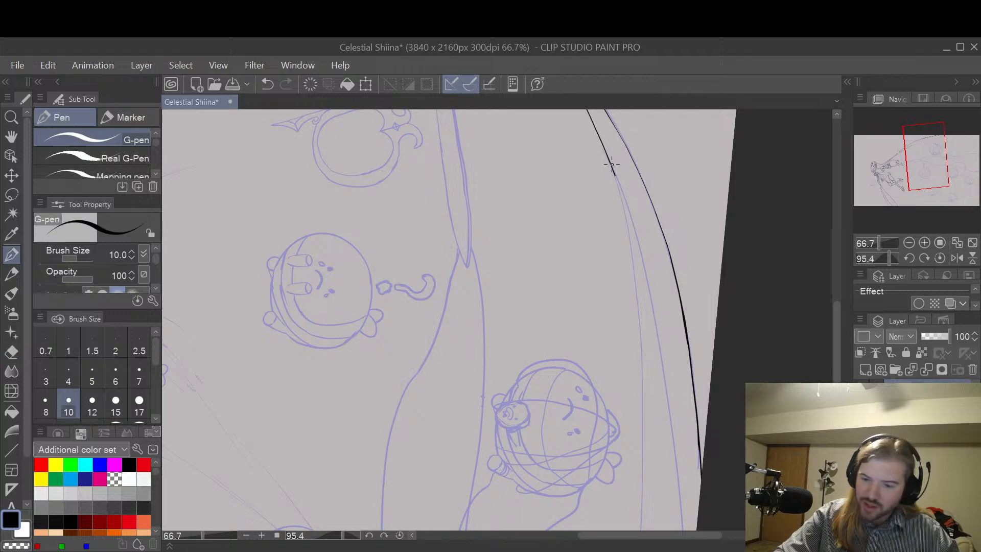
{"action": "key", "text": "ctrl+z"}
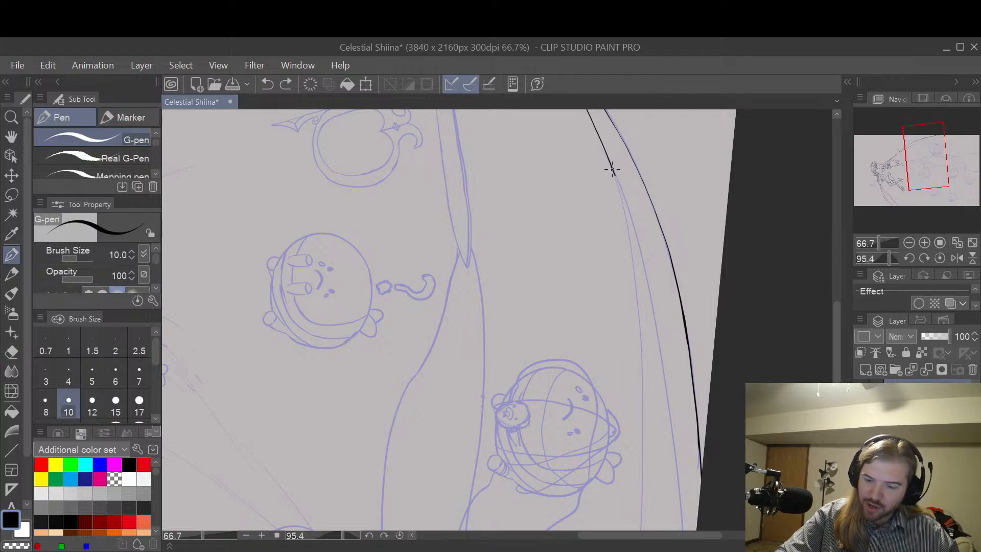
{"action": "left_click_drag", "start_coordinate": [621, 190], "coordinate": [632, 225]}
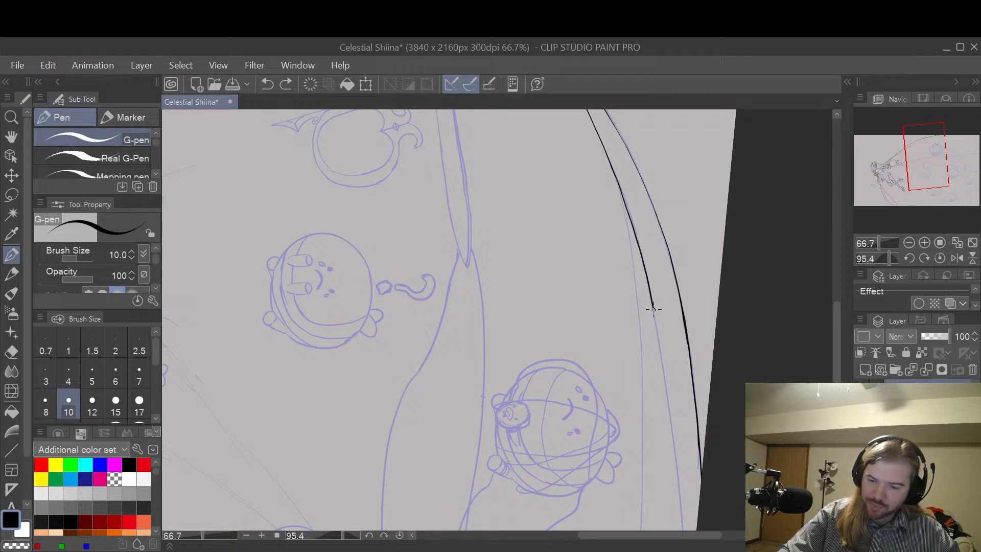
{"action": "left_click_drag", "start_coordinate": [661, 361], "coordinate": [675, 493]}
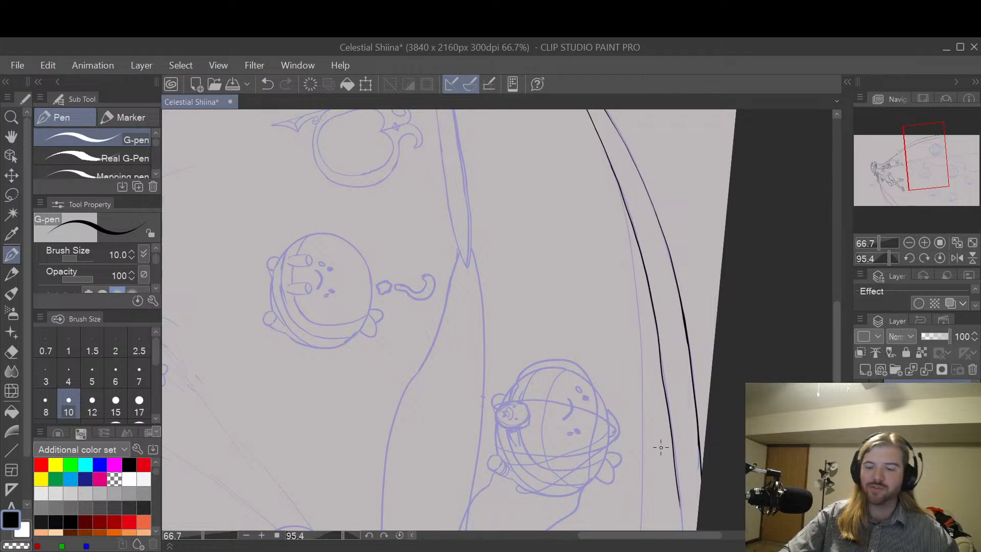
Step: Draw the branching hair line from the fork down past the round sketched character with the G-pen at size 10
{"action": "key", "text": "space"}
{"action": "left_click_drag", "start_coordinate": [717, 352], "coordinate": [695, 268]}
{"action": "left_click_drag", "start_coordinate": [685, 215], "coordinate": [688, 277]}
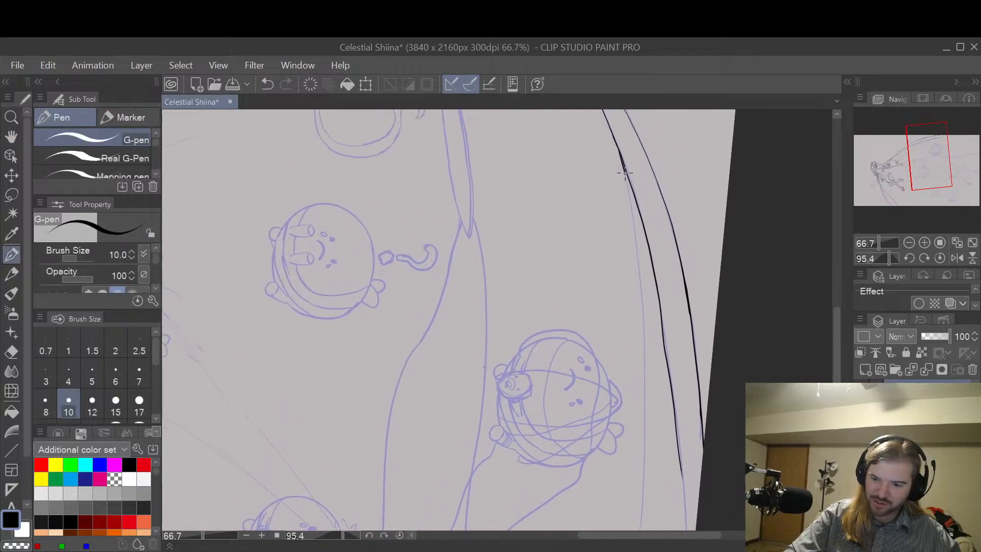
{"action": "mouse_move", "coordinate": [624, 173]}
{"action": "left_mouse_down"}
{"action": "mouse_move", "coordinate": [645, 338]}
{"action": "mouse_move", "coordinate": [638, 518]}
{"action": "left_mouse_up"}
Step: Continue the inner edge down and around the sketched curve beside the canvas border with the G-pen at size 10
{"action": "left_click_drag", "start_coordinate": [733, 409], "coordinate": [725, 197]}
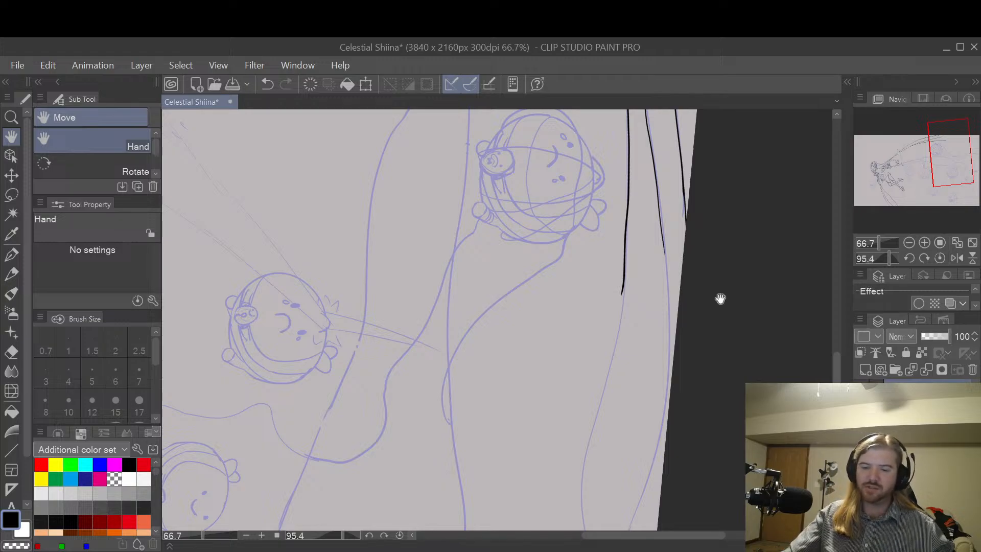
{"action": "left_click_drag", "start_coordinate": [696, 267], "coordinate": [678, 249]}
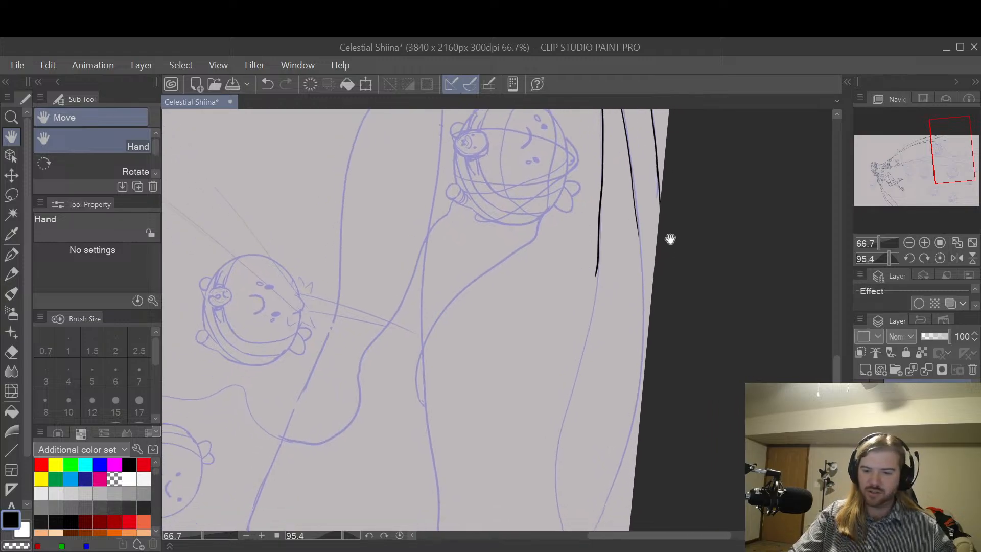
{"action": "key", "text": "p"}
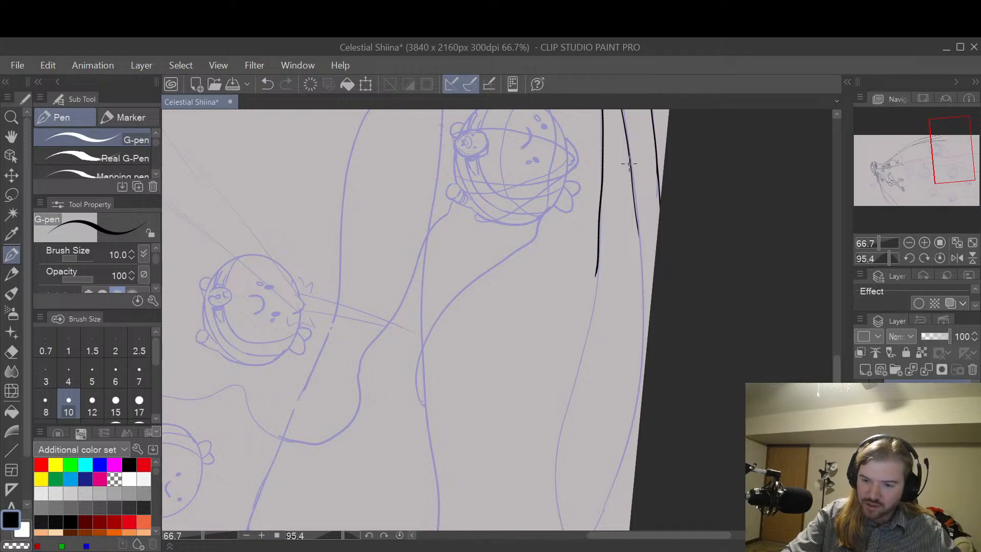
{"action": "left_click_drag", "start_coordinate": [633, 199], "coordinate": [641, 271]}
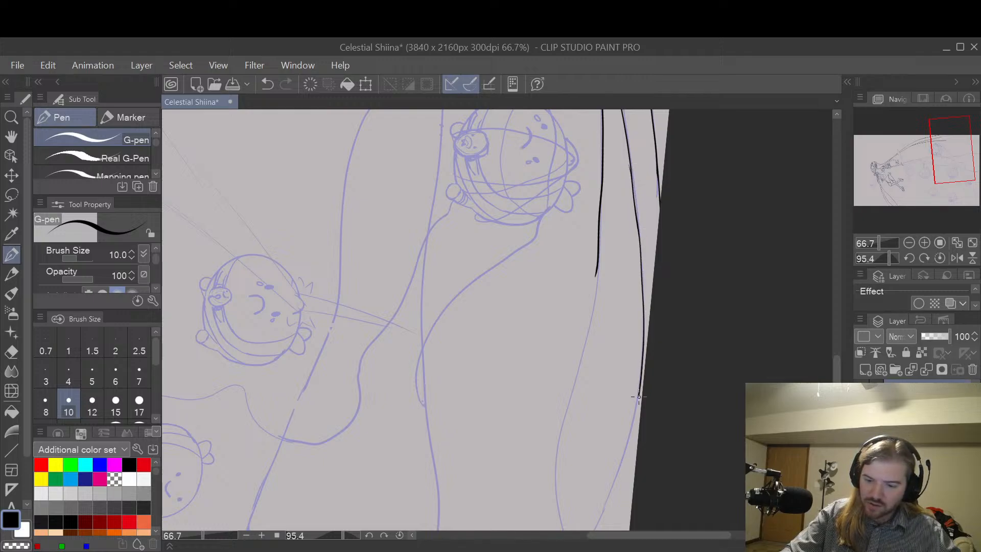
{"action": "left_click_drag", "start_coordinate": [638, 397], "coordinate": [595, 526]}
Step: Erase the lower end of the branching hair line beside the round sketched character with the Hard eraser at size 30
{"action": "key", "text": "space"}
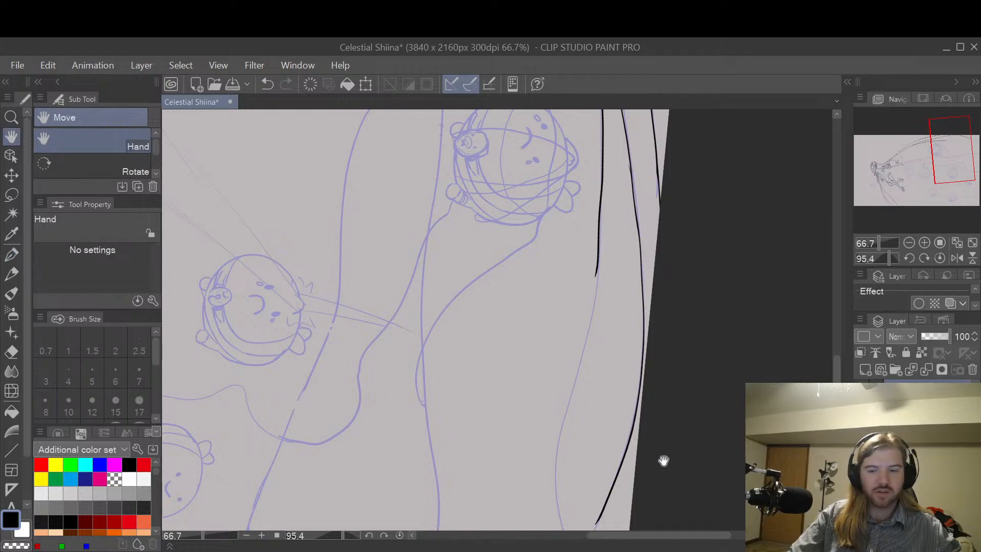
{"action": "mouse_move", "coordinate": [661, 459]}
{"action": "left_mouse_down"}
{"action": "mouse_move", "coordinate": [724, 376]}
{"action": "mouse_move", "coordinate": [692, 482]}
{"action": "left_mouse_up"}
{"action": "key", "text": "e"}
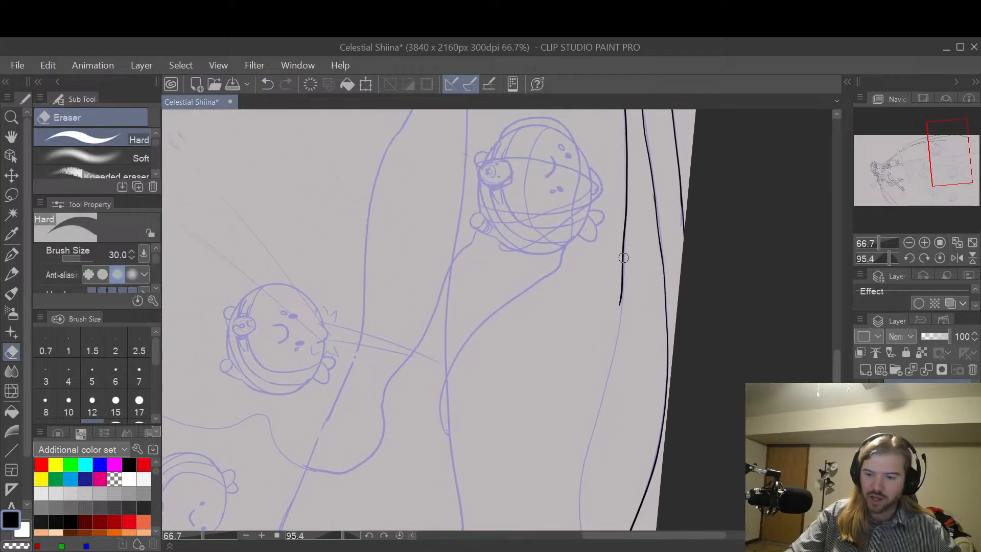
{"action": "mouse_move", "coordinate": [623, 258]}
{"action": "left_mouse_down"}
{"action": "mouse_move", "coordinate": [622, 234]}
{"action": "mouse_move", "coordinate": [617, 307]}
{"action": "mouse_move", "coordinate": [626, 209]}
{"action": "left_mouse_up"}
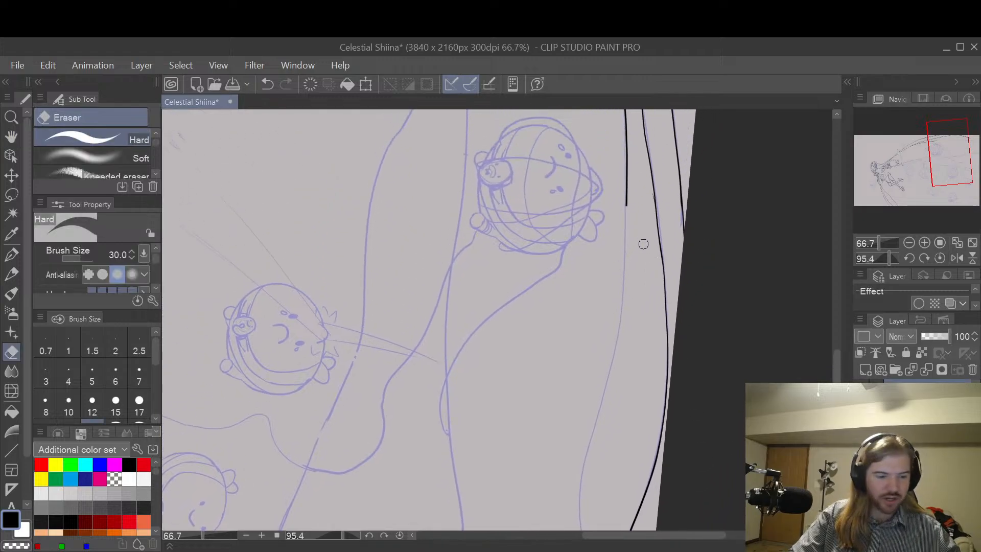
Step: Redraw the branching hair line from its erased end beside the round character down along the sketch with the G-pen at size 10
{"action": "key", "text": "space"}
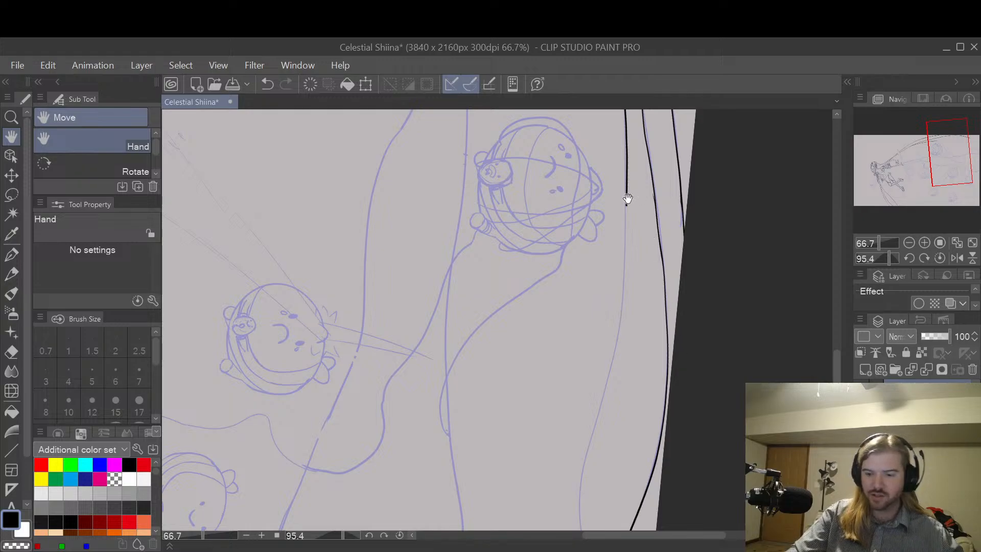
{"action": "key", "text": "p"}
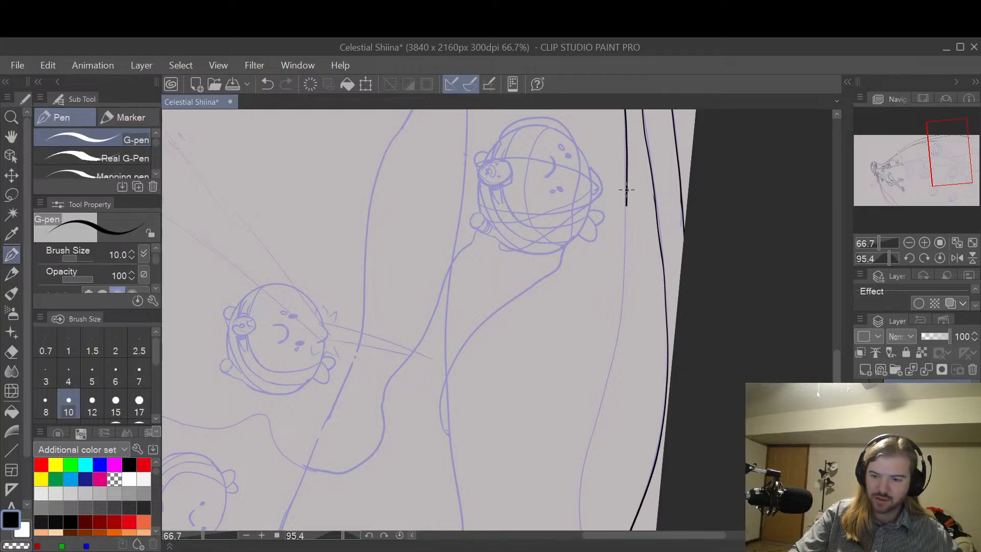
{"action": "key", "text": "ctrl+z"}
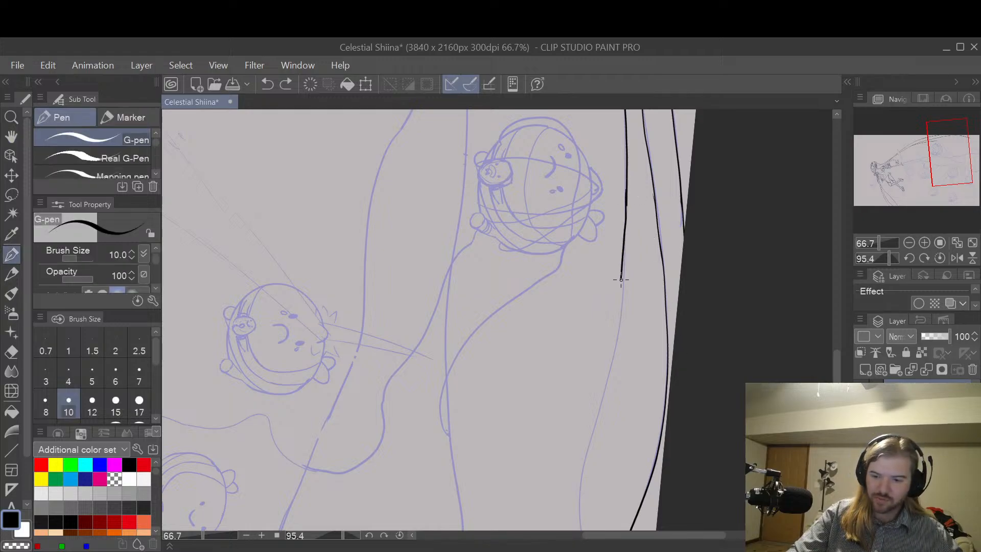
{"action": "key", "text": "ctrl+z"}
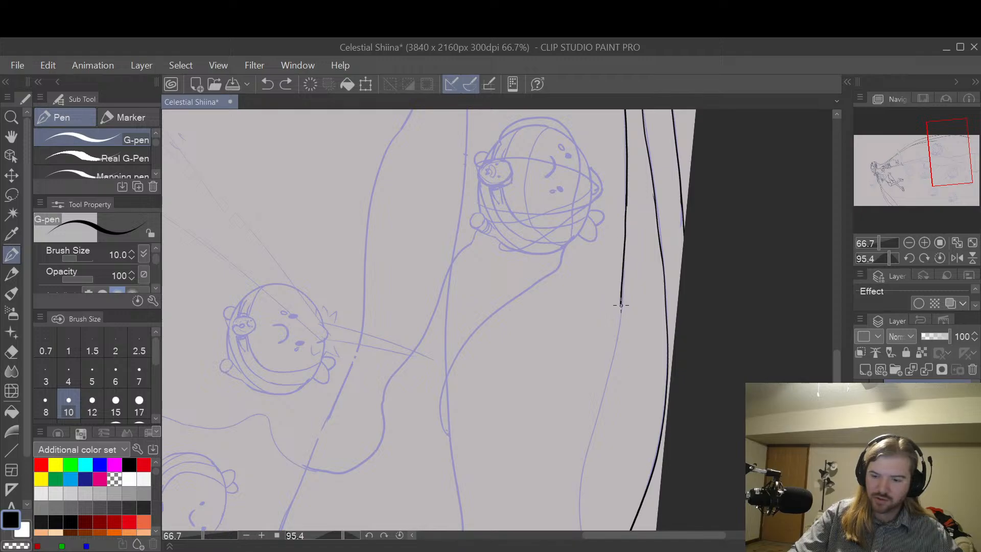
{"action": "mouse_move", "coordinate": [621, 305]}
{"action": "left_mouse_down"}
{"action": "mouse_move", "coordinate": [580, 461]}
{"action": "mouse_move", "coordinate": [575, 526]}
{"action": "left_mouse_up"}
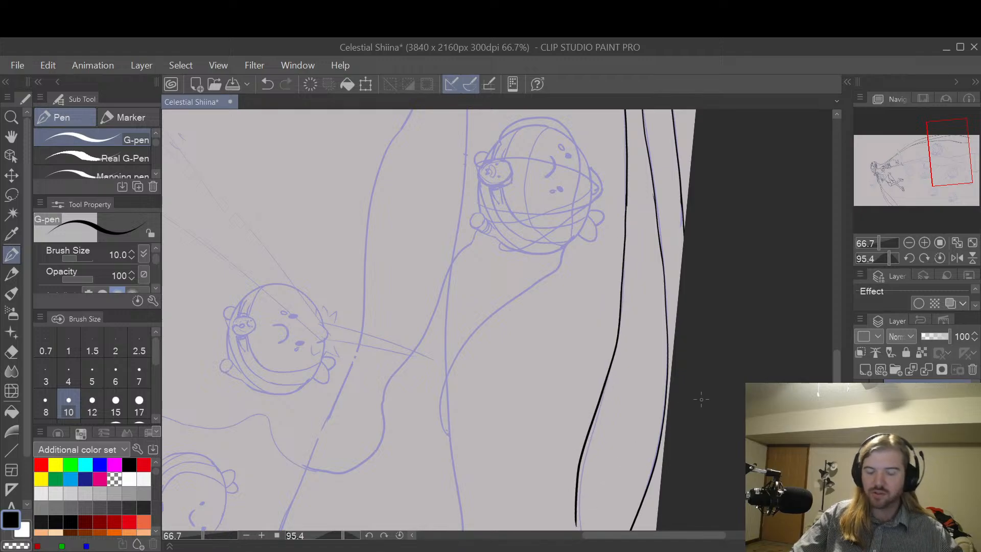
{"action": "key", "text": "ctrl+z"}
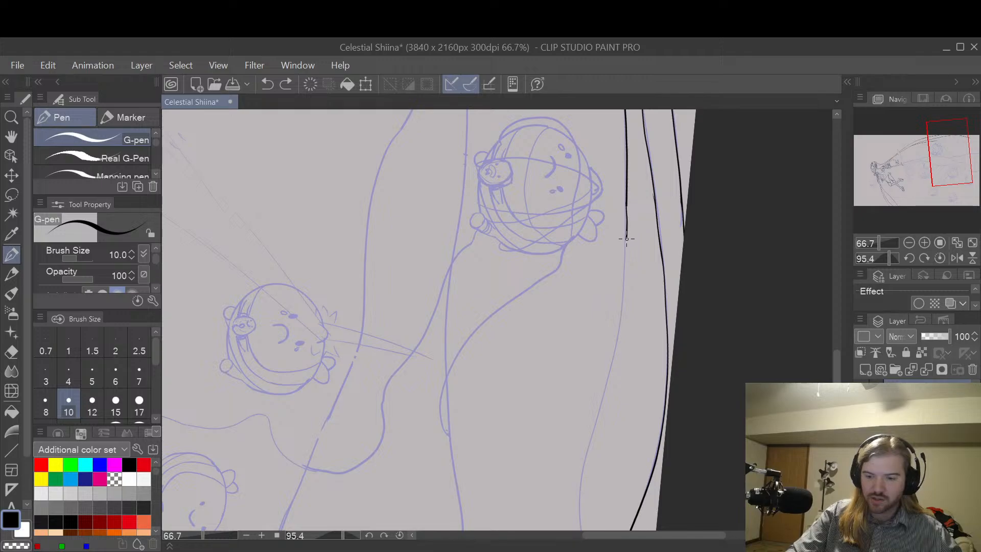
{"action": "left_click_drag", "start_coordinate": [627, 239], "coordinate": [625, 259]}
{"action": "key", "text": "ctrl+z"}
{"action": "mouse_move", "coordinate": [626, 211]}
{"action": "left_mouse_down"}
{"action": "mouse_move", "coordinate": [619, 333]}
{"action": "mouse_move", "coordinate": [581, 467]}
{"action": "mouse_move", "coordinate": [579, 526]}
{"action": "left_mouse_up"}
{"action": "key", "text": "ctrl+z"}
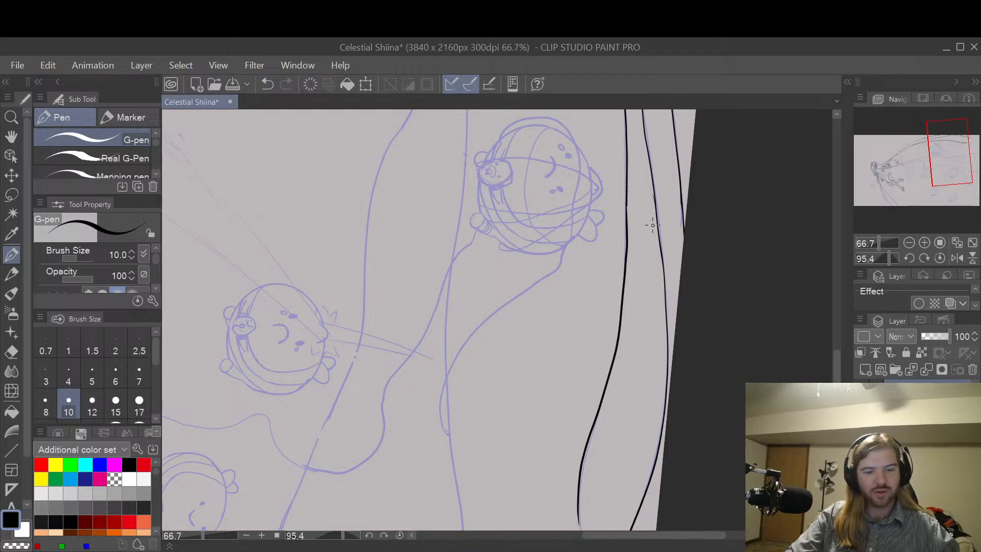
Step: Trim the stroke joins on the two hair lines nearest the canvas border with the Hard eraser at size 30
{"action": "scroll", "coordinate": [652, 224], "scroll_direction": "up", "scroll_amount": 3}
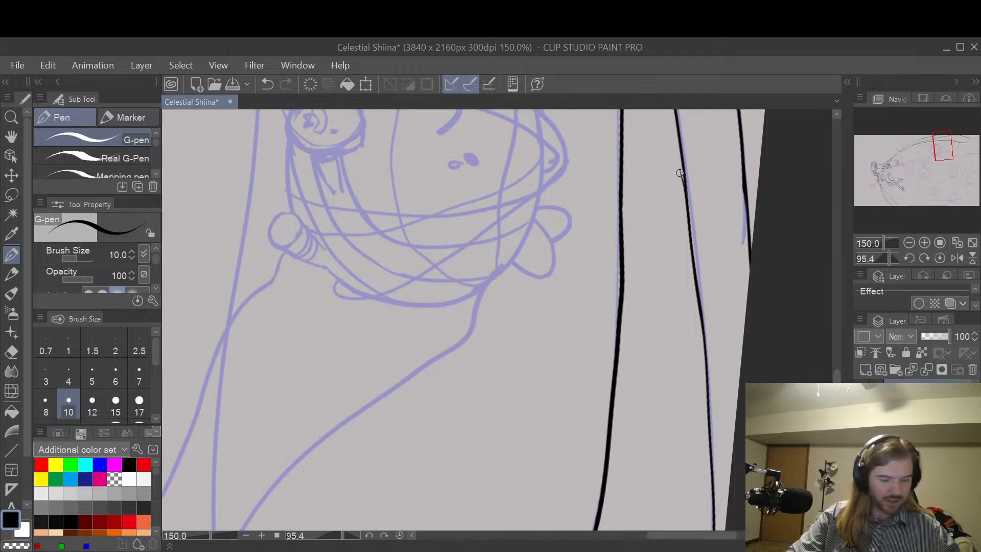
{"action": "key", "text": "e"}
{"action": "mouse_move", "coordinate": [675, 191]}
{"action": "left_mouse_down"}
{"action": "mouse_move", "coordinate": [669, 166]}
{"action": "mouse_move", "coordinate": [673, 184]}
{"action": "mouse_move", "coordinate": [681, 150]}
{"action": "left_mouse_up"}
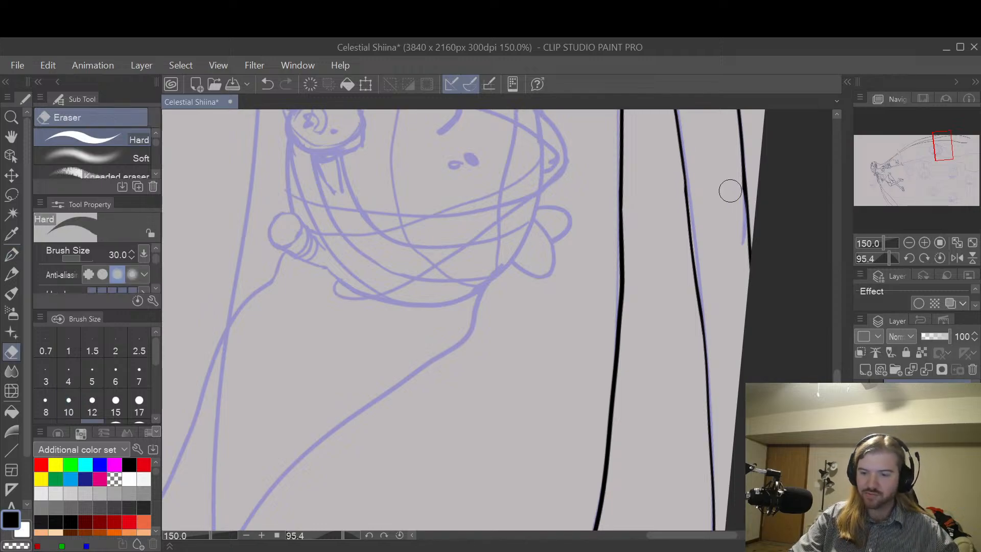
{"action": "mouse_move", "coordinate": [731, 191]}
{"action": "left_mouse_down"}
{"action": "mouse_move", "coordinate": [736, 183]}
{"action": "mouse_move", "coordinate": [735, 221]}
{"action": "left_mouse_up"}
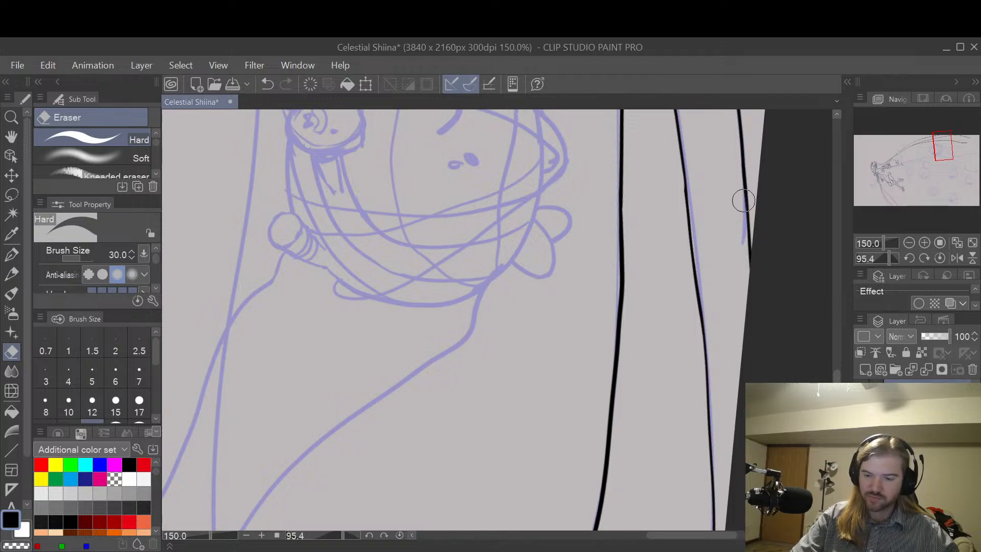
Step: Extend both hair lines to the canvas edge so they cross at the sketched tip, using the G-pen at size 10
{"action": "scroll", "coordinate": [749, 210], "scroll_direction": "down", "scroll_amount": 3}
{"action": "key", "text": "p"}
{"action": "mouse_move", "coordinate": [709, 376]}
{"action": "left_mouse_down"}
{"action": "mouse_move", "coordinate": [735, 344]}
{"action": "mouse_move", "coordinate": [755, 236]}
{"action": "left_mouse_up"}
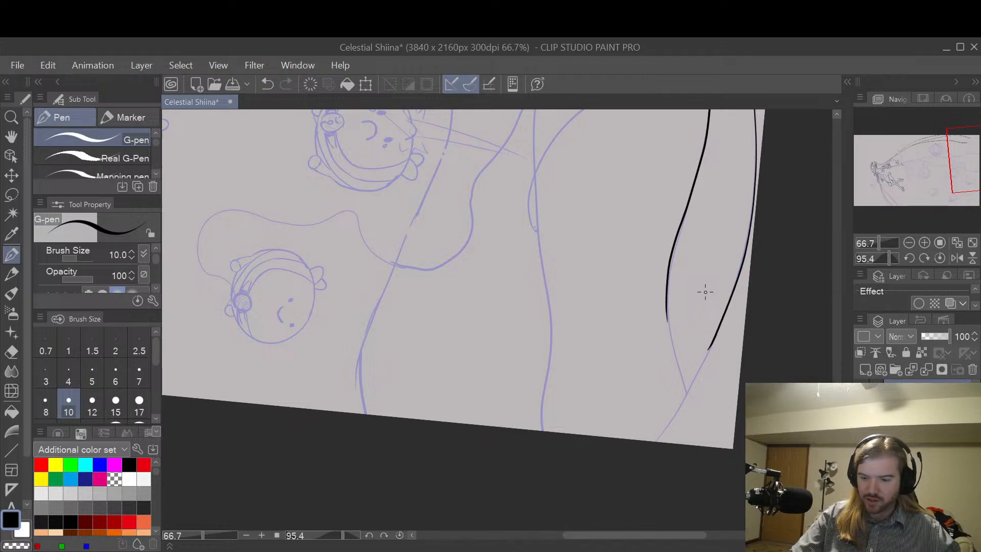
{"action": "scroll", "coordinate": [705, 292], "scroll_direction": "up", "scroll_amount": 2}
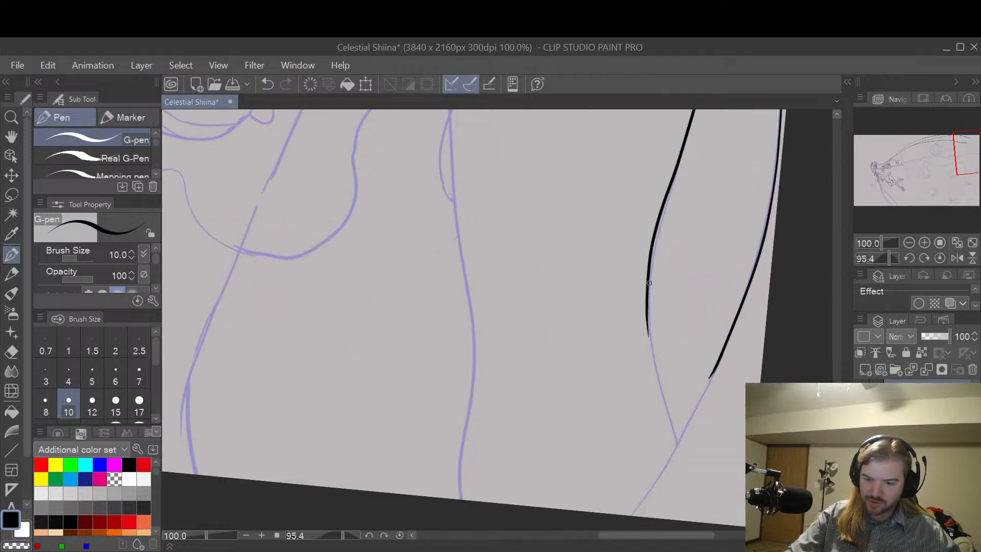
{"action": "key", "text": "ctrl+z"}
{"action": "left_click_drag", "start_coordinate": [648, 309], "coordinate": [692, 521]}
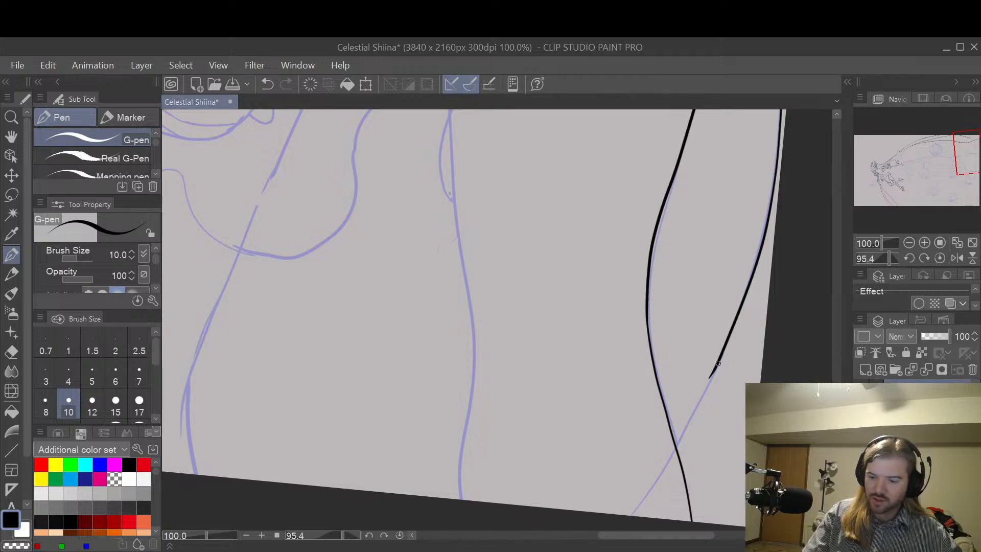
{"action": "key", "text": "ctrl+z"}
{"action": "left_click_drag", "start_coordinate": [709, 386], "coordinate": [632, 515]}
Step: Smooth the join above the crossing on the outer hair line with the Hard eraser at size 30
{"action": "key", "text": "e"}
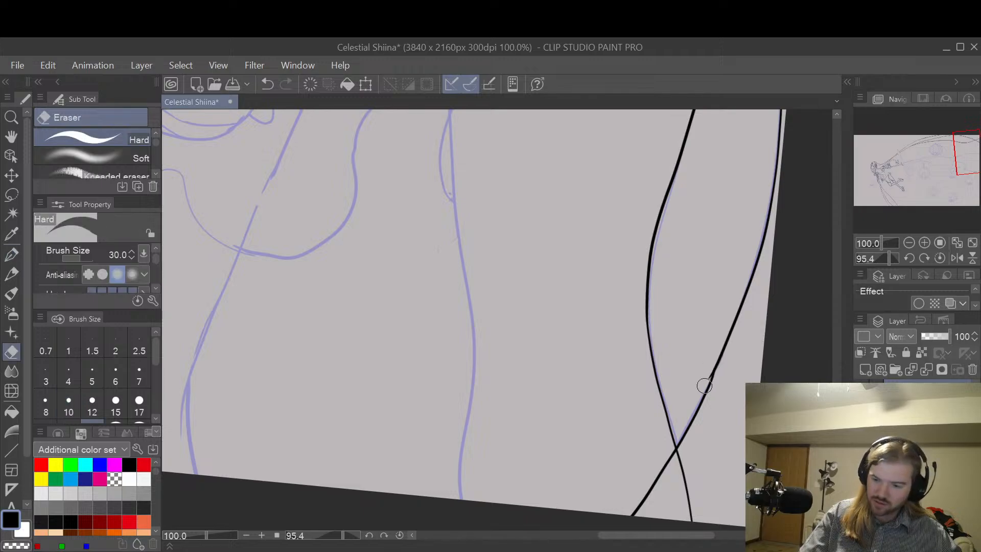
{"action": "key", "text": "ctrl+z"}
{"action": "mouse_move", "coordinate": [714, 356]}
{"action": "left_mouse_down"}
{"action": "mouse_move", "coordinate": [702, 383]}
{"action": "mouse_move", "coordinate": [707, 368]}
{"action": "left_mouse_up"}
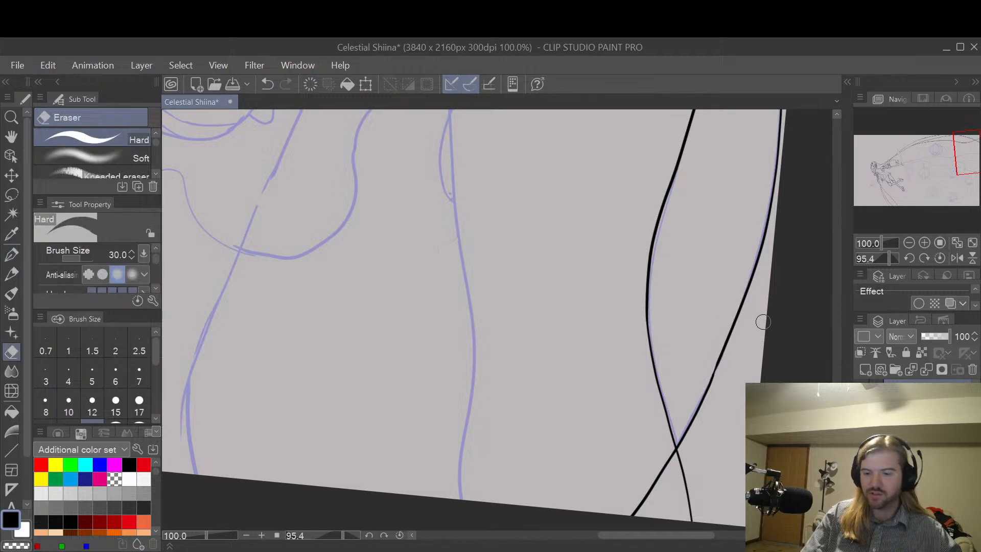
Step: Thin the thick overlap on the strand's outer line above the round character with the Hard eraser at size 30
{"action": "scroll", "coordinate": [754, 307], "scroll_direction": "down", "scroll_amount": 1}
{"action": "key", "text": "space"}
{"action": "left_click_drag", "start_coordinate": [754, 299], "coordinate": [703, 354]}
{"action": "scroll", "coordinate": [705, 337], "scroll_direction": "up", "scroll_amount": 1}
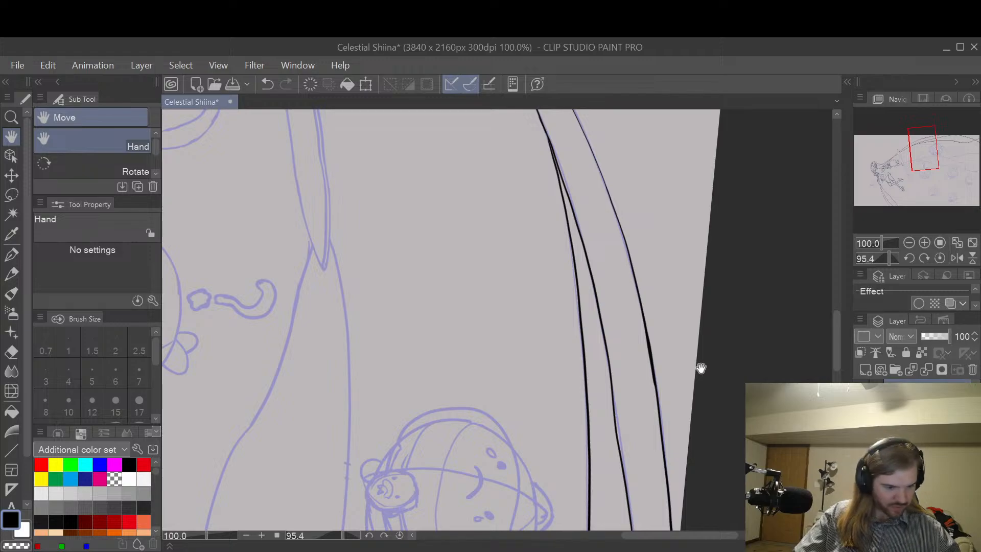
{"action": "key", "text": "e"}
{"action": "scroll", "coordinate": [664, 355], "scroll_direction": "up", "scroll_amount": 1}
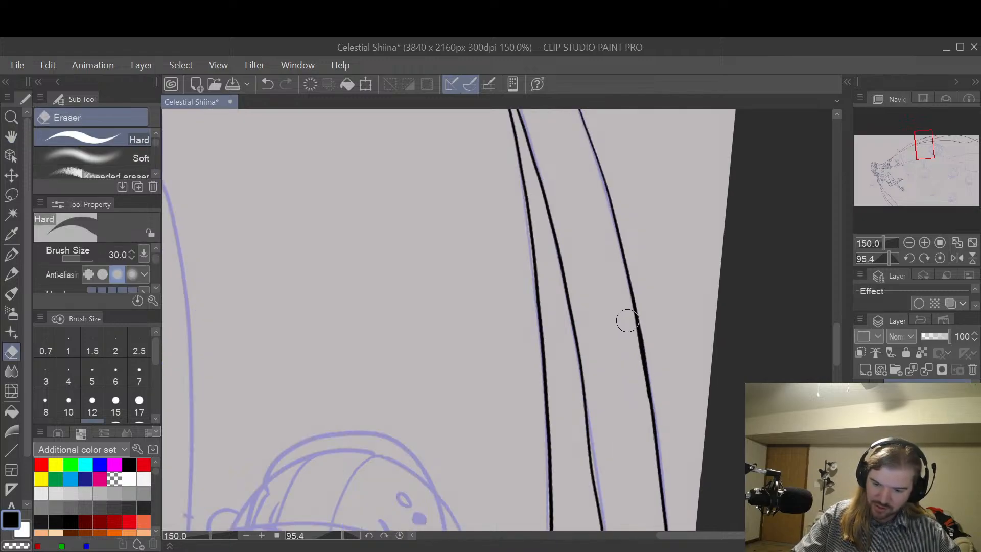
{"action": "left_click_drag", "start_coordinate": [628, 321], "coordinate": [642, 409]}
{"action": "key", "text": "ctrl+z"}
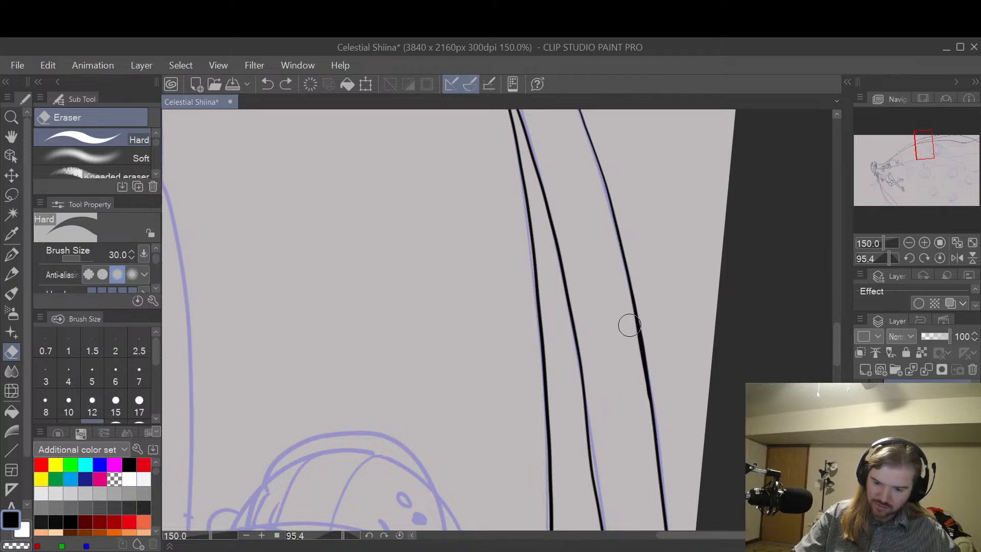
{"action": "left_click_drag", "start_coordinate": [628, 321], "coordinate": [637, 400]}
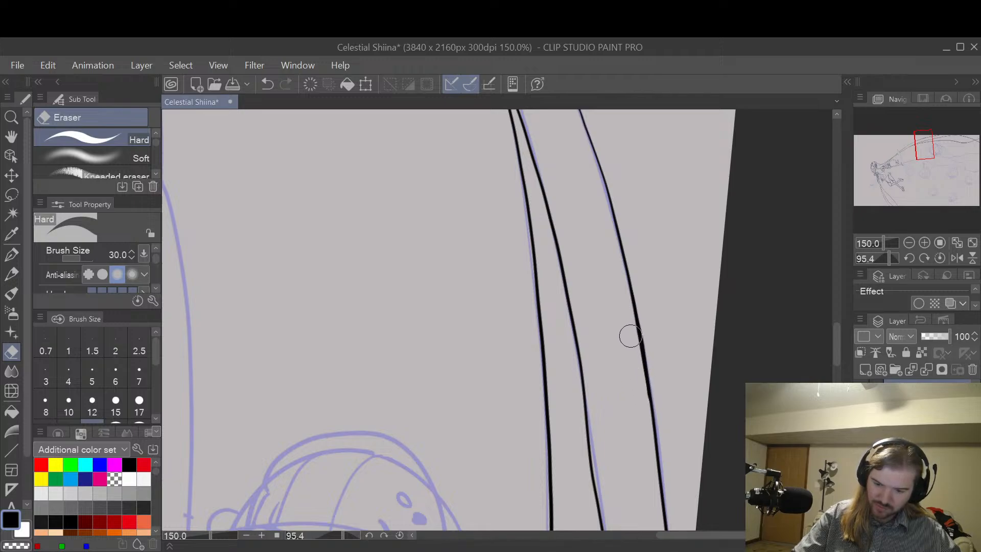
{"action": "scroll", "coordinate": [670, 229], "scroll_direction": "down", "scroll_amount": 4}
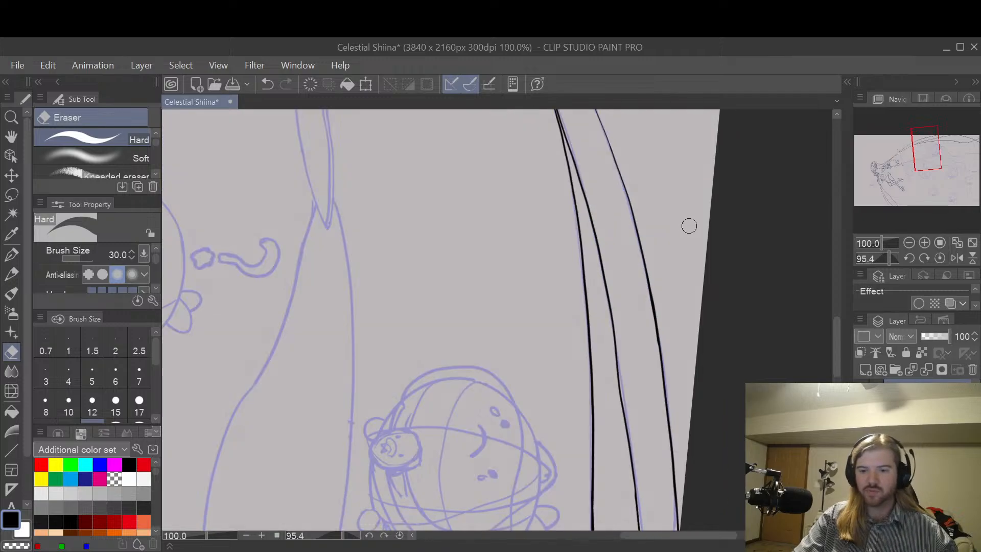
Step: Examine the inked hair strands, the round characters and the sketched strand trailing from the scissor blades at a rotated angle
{"action": "key", "text": "space"}
{"action": "mouse_move", "coordinate": [687, 229]}
{"action": "left_mouse_down"}
{"action": "mouse_move", "coordinate": [656, 289]}
{"action": "mouse_move", "coordinate": [644, 361]}
{"action": "mouse_move", "coordinate": [657, 423]}
{"action": "mouse_move", "coordinate": [728, 320]}
{"action": "mouse_move", "coordinate": [683, 343]}
{"action": "mouse_move", "coordinate": [651, 383]}
{"action": "mouse_move", "coordinate": [690, 291]}
{"action": "left_mouse_up"}
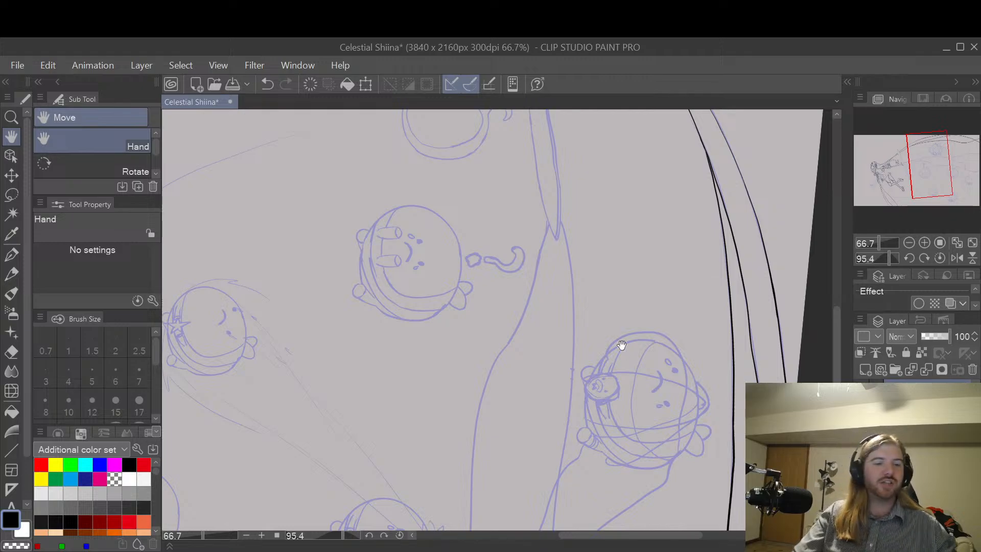
{"action": "left_click_drag", "start_coordinate": [679, 449], "coordinate": [723, 346]}
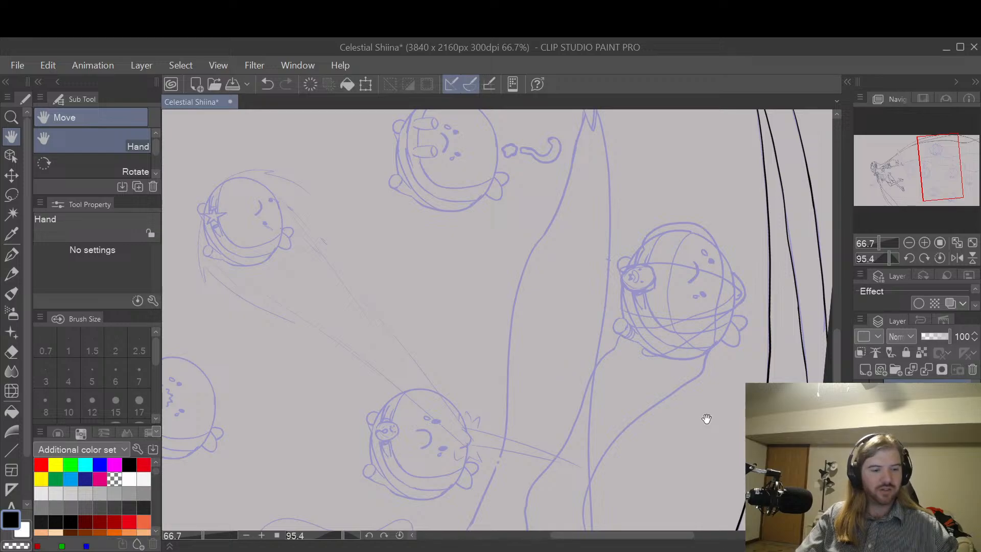
{"action": "key", "text": "shift+space"}
{"action": "left_click_drag", "start_coordinate": [698, 443], "coordinate": [745, 341]}
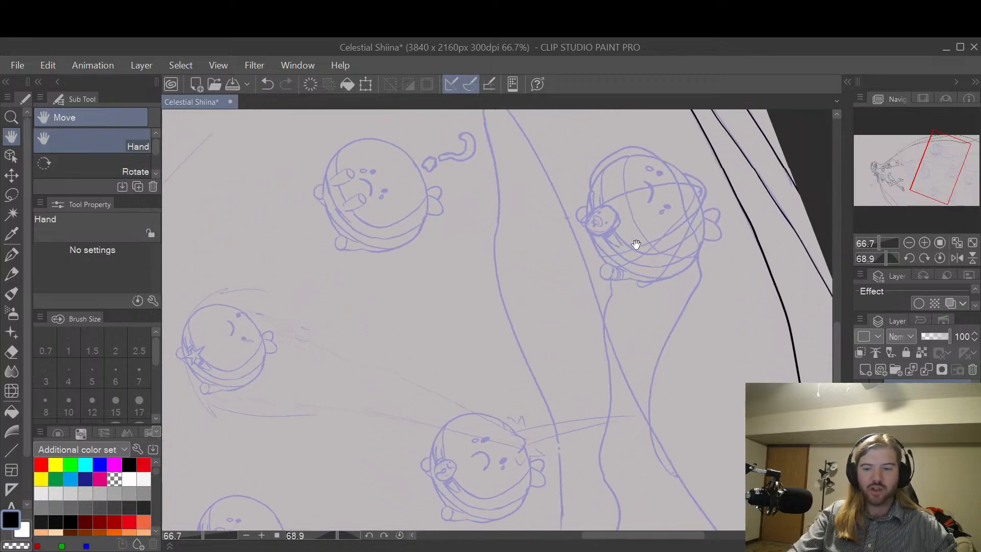
{"action": "left_click_drag", "start_coordinate": [636, 244], "coordinate": [713, 317]}
{"action": "scroll", "coordinate": [722, 296], "scroll_direction": "down", "scroll_amount": 1}
{"action": "scroll", "coordinate": [717, 385], "scroll_direction": "down", "scroll_amount": 1}
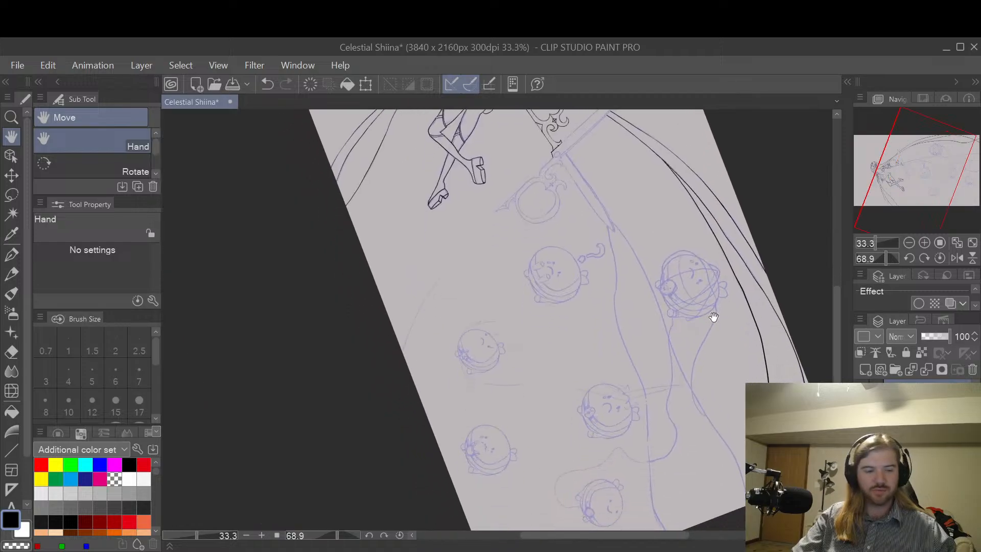
{"action": "left_click_drag", "start_coordinate": [666, 225], "coordinate": [683, 300]}
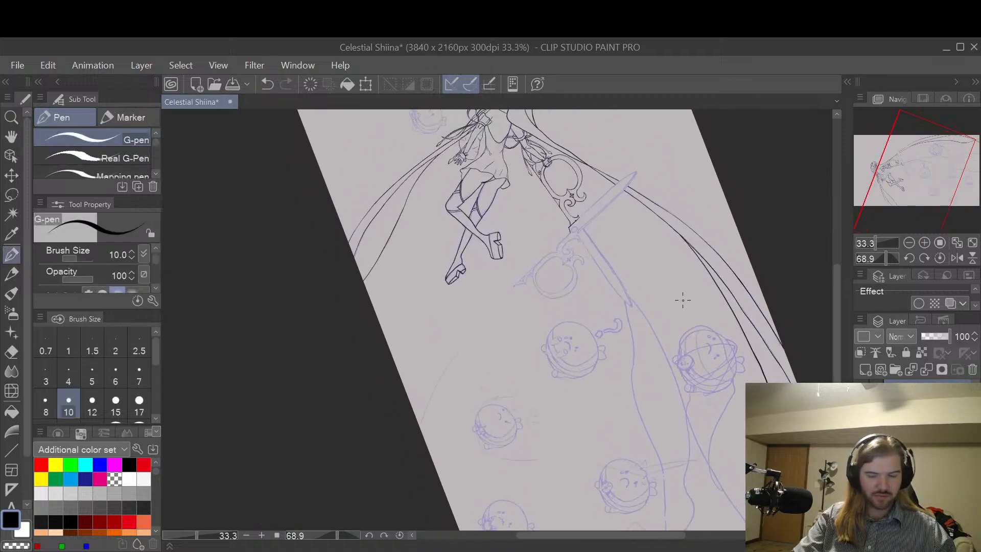
Step: Draw the strand's first wavy line from the sketched scissor blade past the round character to the canvas edge with the G-pen at size 10
{"action": "scroll", "coordinate": [649, 266], "scroll_direction": "up", "scroll_amount": 1}
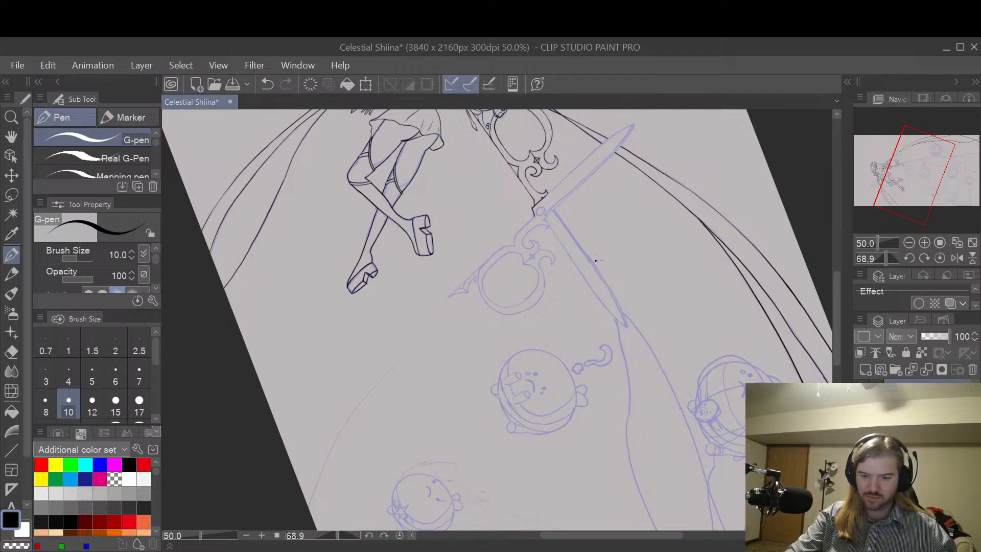
{"action": "key", "text": "ctrl+z"}
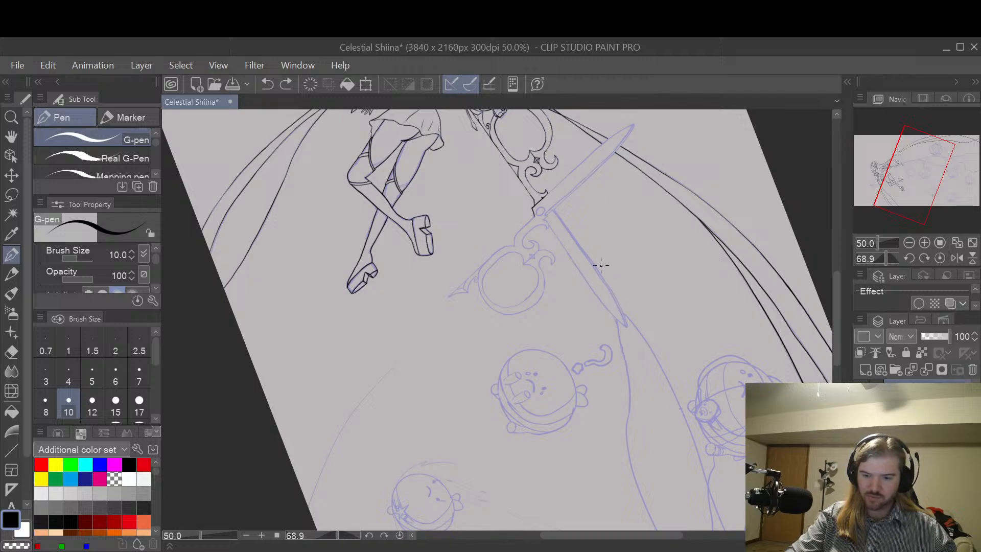
{"action": "mouse_move", "coordinate": [596, 264]}
{"action": "left_mouse_down"}
{"action": "mouse_move", "coordinate": [616, 329]}
{"action": "mouse_move", "coordinate": [664, 413]}
{"action": "left_mouse_up"}
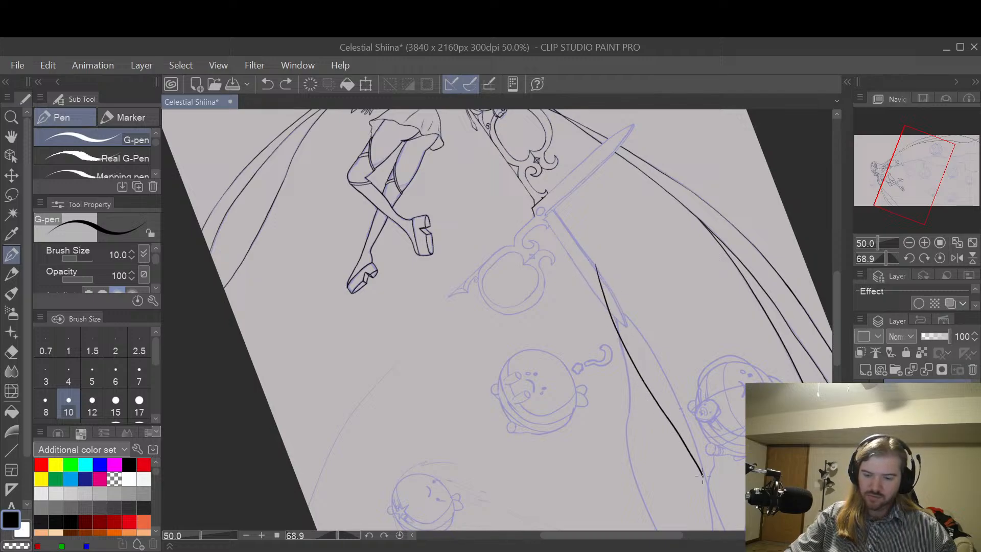
{"action": "left_click_drag", "start_coordinate": [746, 428], "coordinate": [710, 255]}
{"action": "scroll", "coordinate": [725, 307], "scroll_direction": "down", "scroll_amount": 1}
{"action": "left_click_drag", "start_coordinate": [732, 319], "coordinate": [695, 340]}
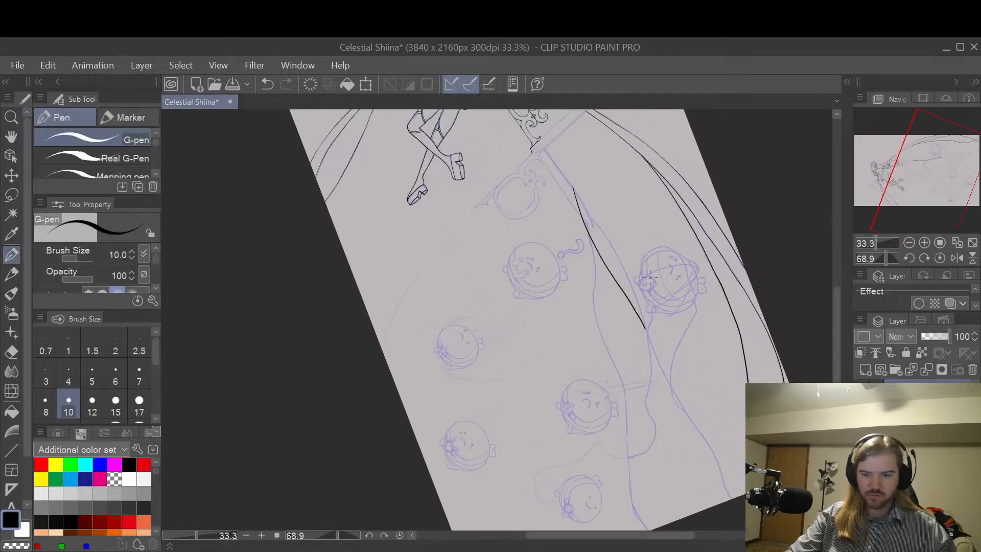
{"action": "key", "text": "ctrl+z"}
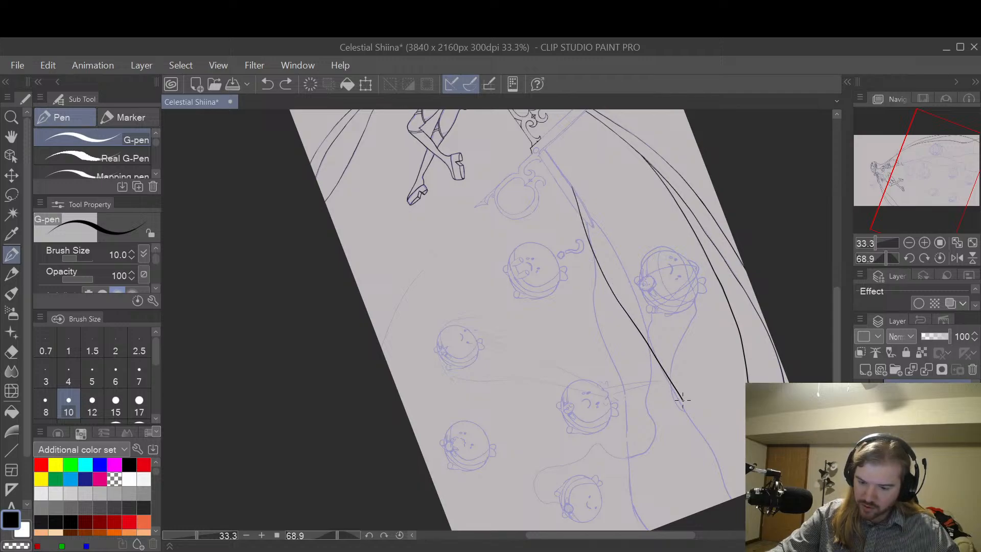
{"action": "key", "text": "ctrl+z"}
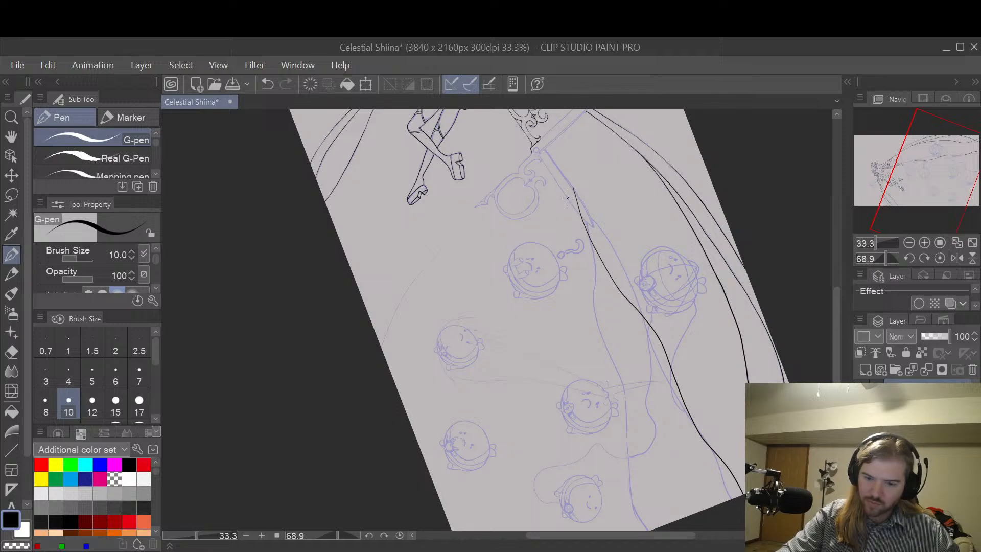
Step: Draw the strand's second line from the scissor blade down between the round characters to the canvas edge with the G-pen at size 10
{"action": "key", "text": "ctrl+z"}
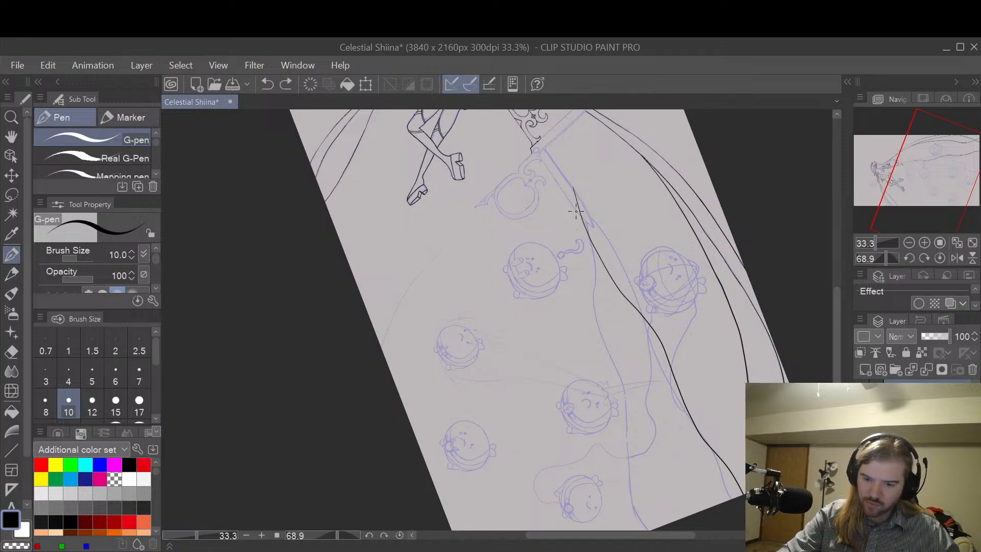
{"action": "left_click_drag", "start_coordinate": [636, 352], "coordinate": [645, 380]}
{"action": "key", "text": "ctrl+z"}
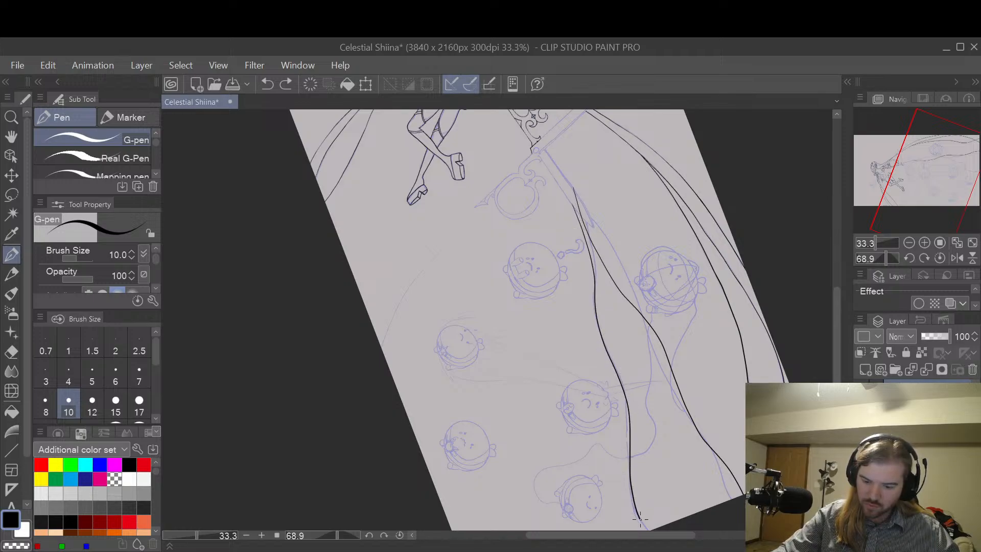
{"action": "left_click_drag", "start_coordinate": [638, 516], "coordinate": [647, 530]}
{"action": "key", "text": "space"}
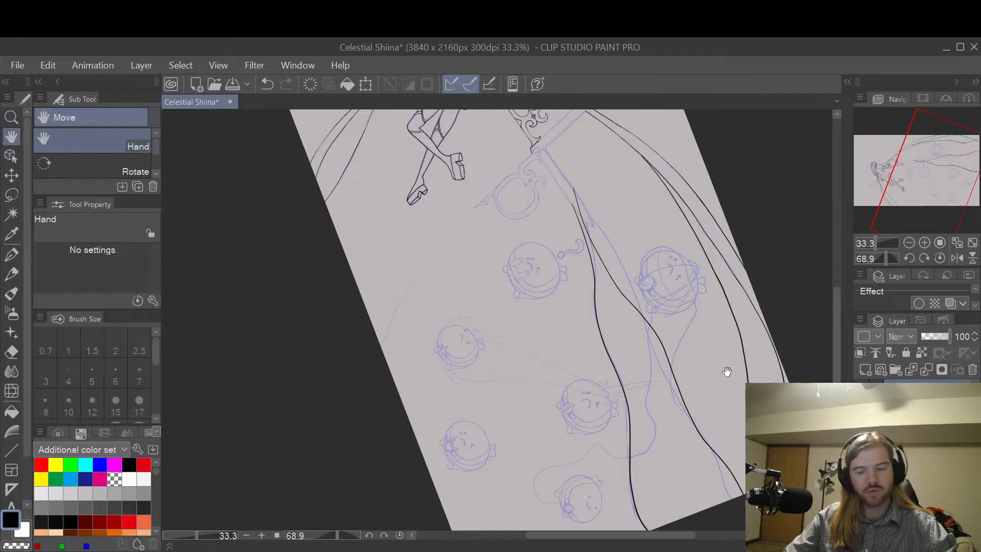
{"action": "left_click_drag", "start_coordinate": [693, 338], "coordinate": [715, 329]}
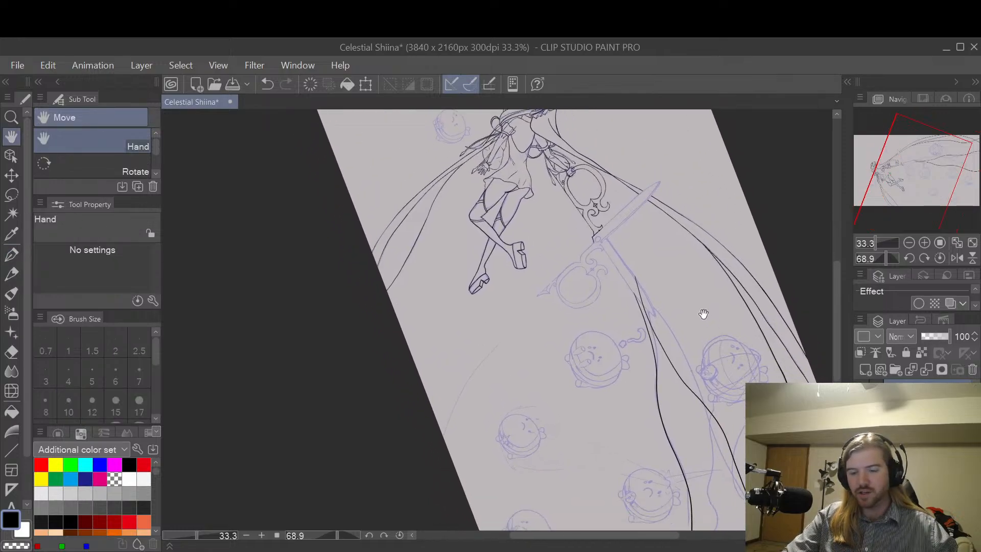
Step: Erase the overlapping start of the strand's first line near the sketched scissor blade's tip with the Hard eraser
{"action": "scroll", "coordinate": [696, 289], "scroll_direction": "up", "scroll_amount": 3}
{"action": "left_click_drag", "start_coordinate": [627, 343], "coordinate": [646, 281]}
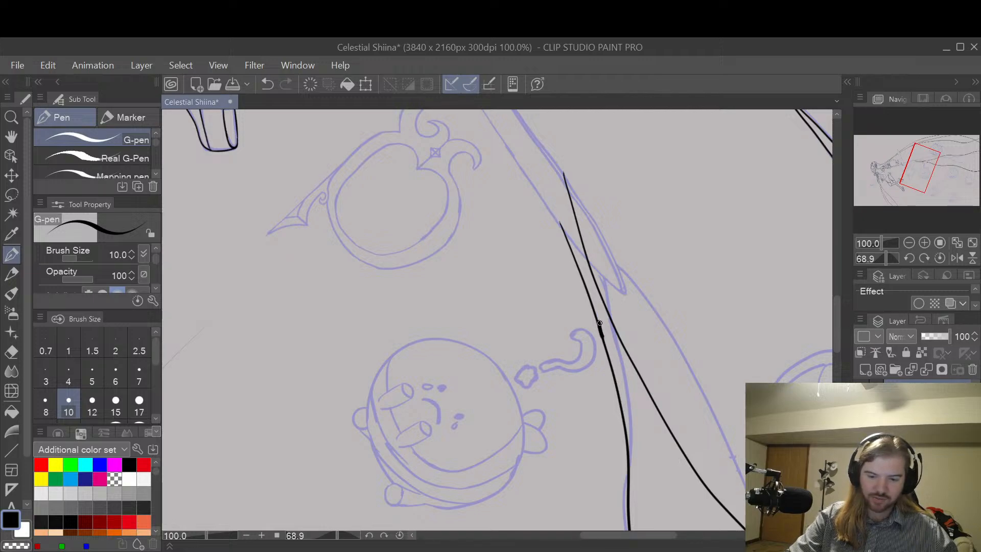
{"action": "key", "text": "e"}
{"action": "left_click_drag", "start_coordinate": [606, 352], "coordinate": [566, 248]}
Step: Redraw the start of the strand's first line so it branches off the second line at the blade, using the G-pen at size 10
{"action": "key", "text": "p"}
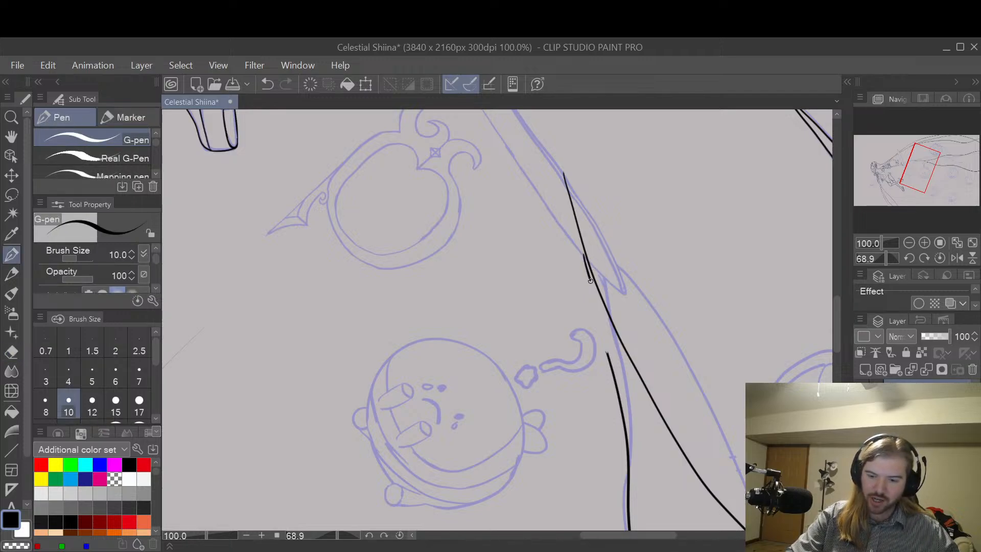
{"action": "left_click_drag", "start_coordinate": [590, 280], "coordinate": [614, 379]}
{"action": "key", "text": "ctrl+z"}
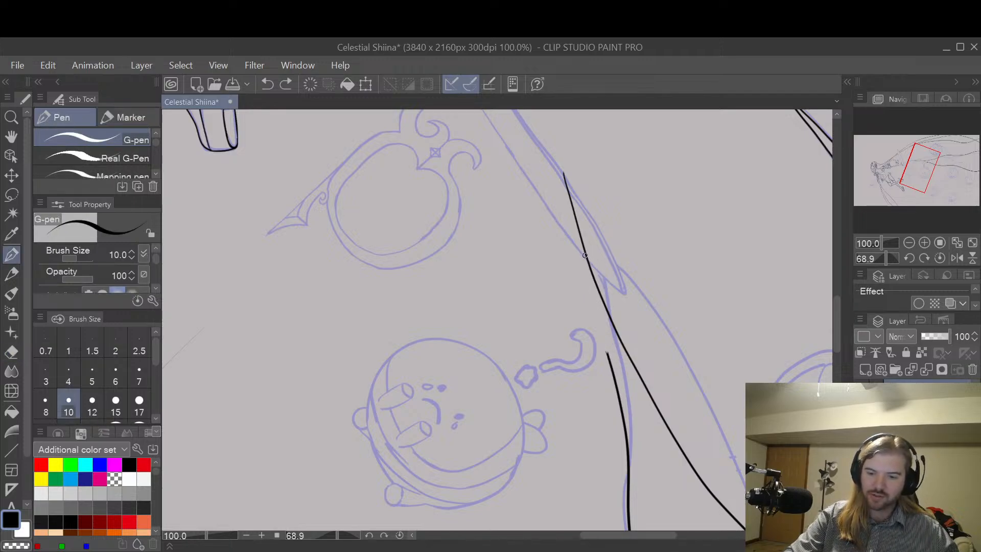
{"action": "left_click_drag", "start_coordinate": [585, 255], "coordinate": [611, 357]}
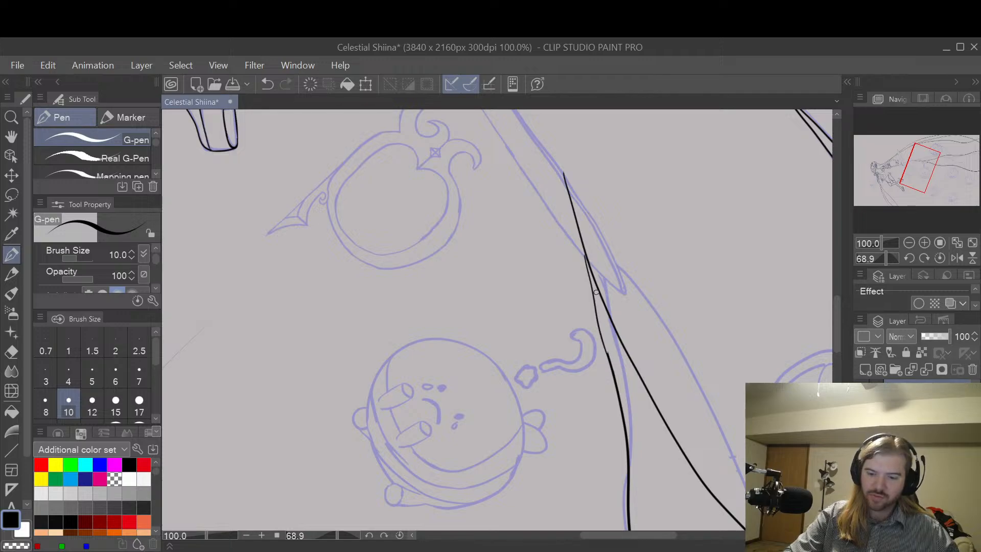
{"action": "key", "text": "ctrl+z"}
{"action": "left_click_drag", "start_coordinate": [583, 254], "coordinate": [611, 368]}
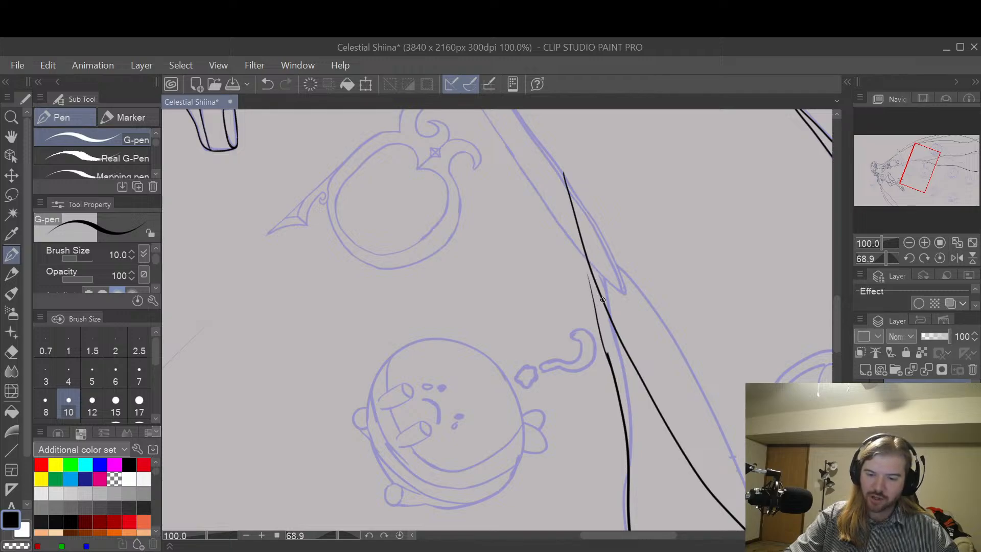
{"action": "key", "text": "ctrl+z"}
{"action": "left_click_drag", "start_coordinate": [585, 254], "coordinate": [608, 353]}
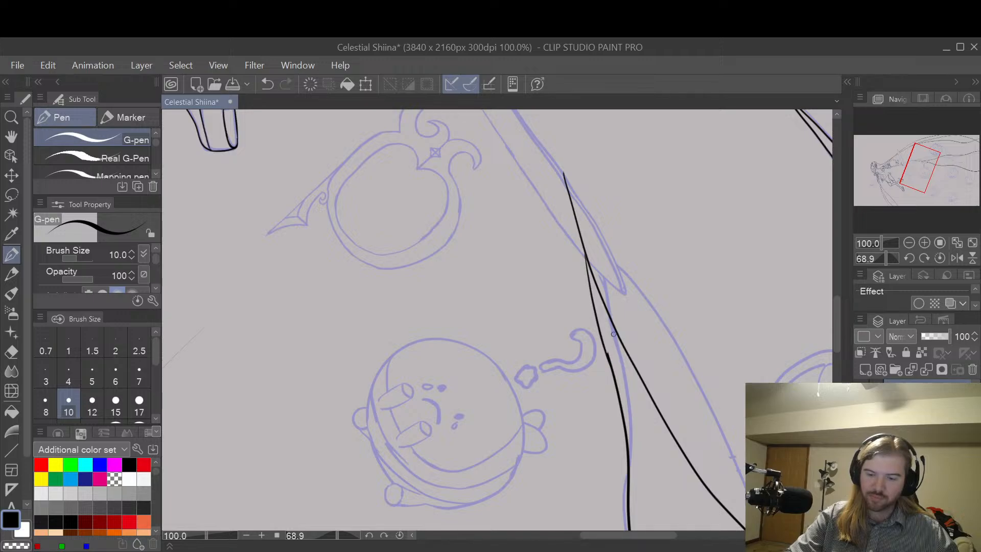
Step: Examine the inked strands, scissors and round characters across the whole canvas with the view turned back to nearly level
{"action": "key", "text": "space"}
{"action": "left_click_drag", "start_coordinate": [722, 353], "coordinate": [677, 188]}
{"action": "scroll", "coordinate": [677, 188], "scroll_direction": "down", "scroll_amount": 1}
{"action": "left_click_drag", "start_coordinate": [743, 216], "coordinate": [696, 424]}
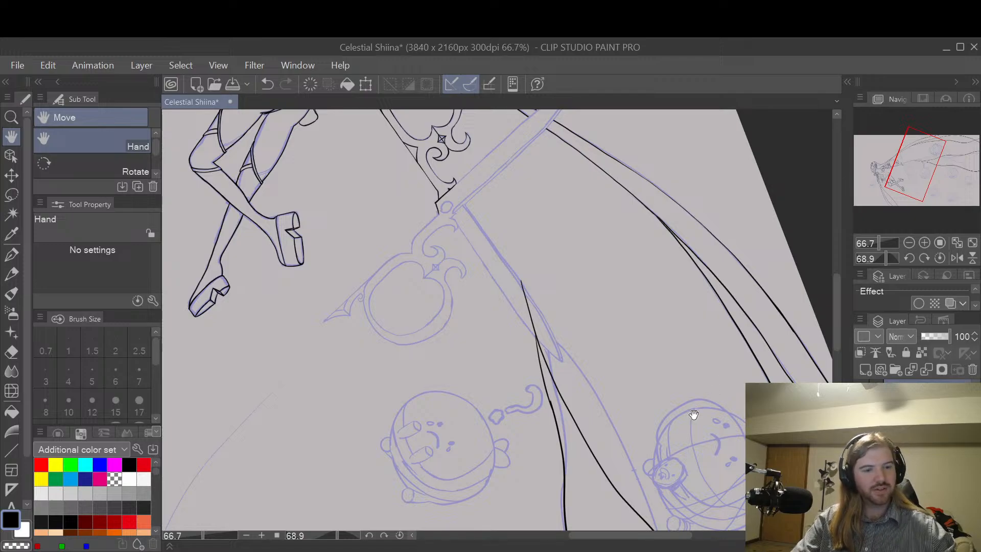
{"action": "key", "text": "r"}
{"action": "left_click_drag", "start_coordinate": [701, 410], "coordinate": [559, 280]}
{"action": "key", "text": "h"}
{"action": "scroll", "coordinate": [569, 243], "scroll_direction": "down", "scroll_amount": 2}
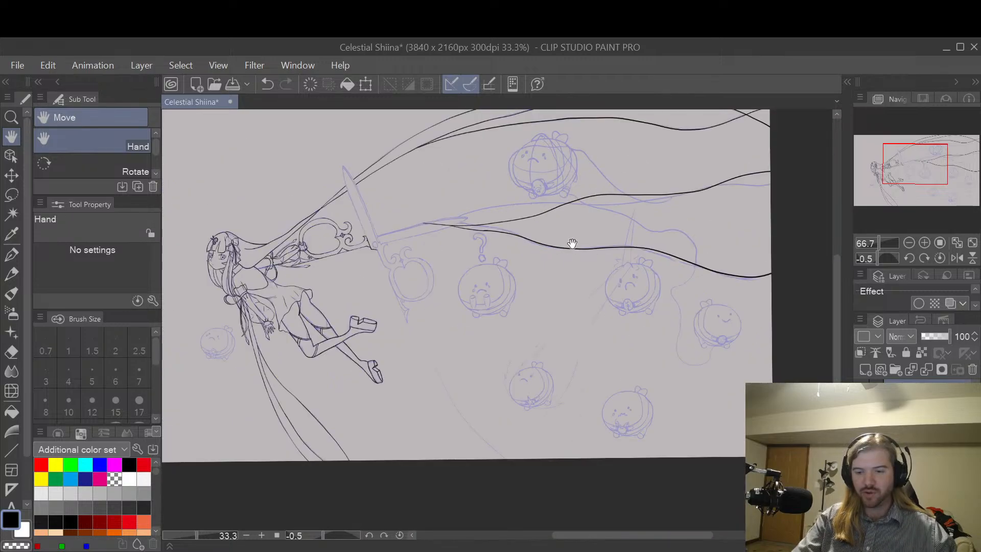
{"action": "scroll", "coordinate": [689, 347], "scroll_direction": "up", "scroll_amount": 2}
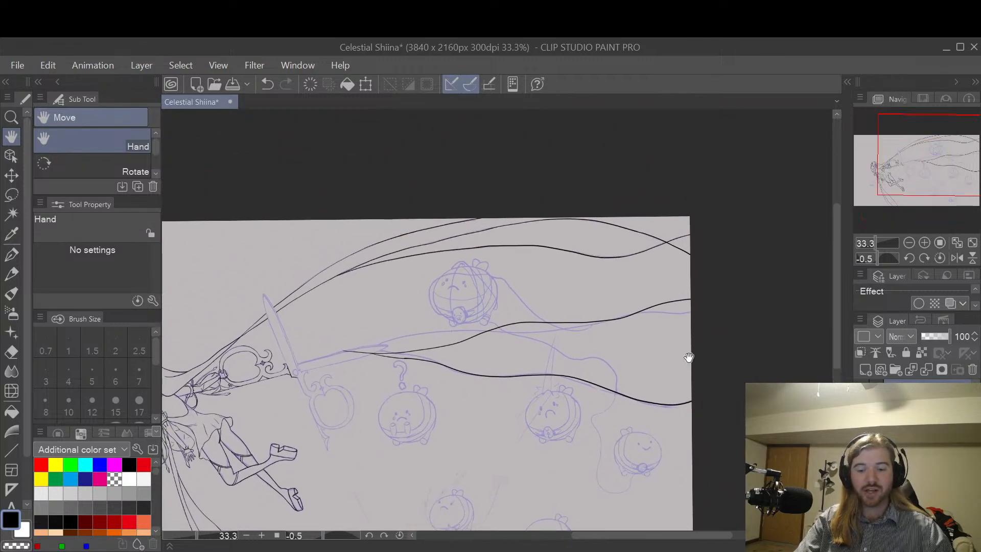
{"action": "left_click_drag", "start_coordinate": [685, 385], "coordinate": [738, 331]}
{"action": "left_click_drag", "start_coordinate": [679, 353], "coordinate": [738, 353]}
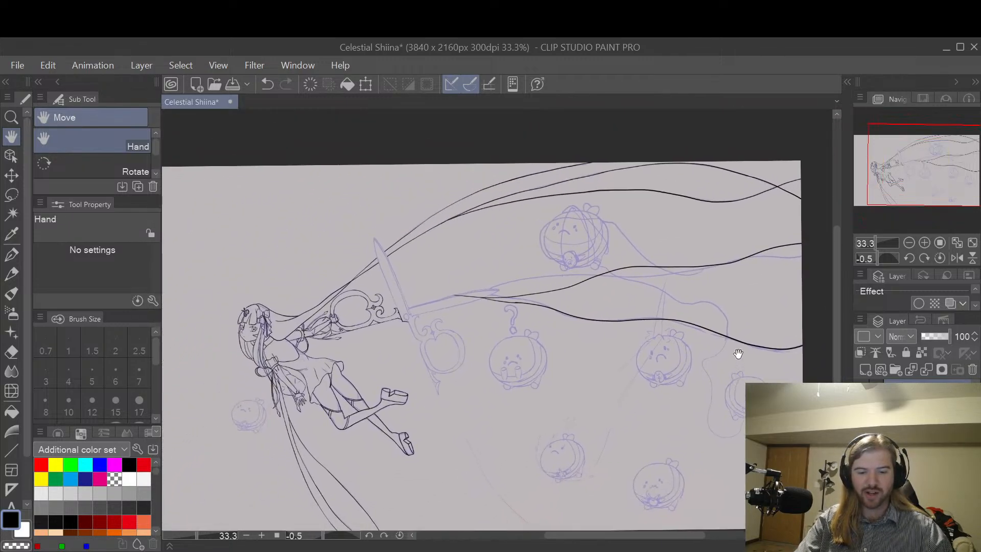
{"action": "mouse_move", "coordinate": [689, 432]}
{"action": "left_mouse_down"}
{"action": "mouse_move", "coordinate": [707, 438]}
{"action": "mouse_move", "coordinate": [721, 413]}
{"action": "left_mouse_up"}
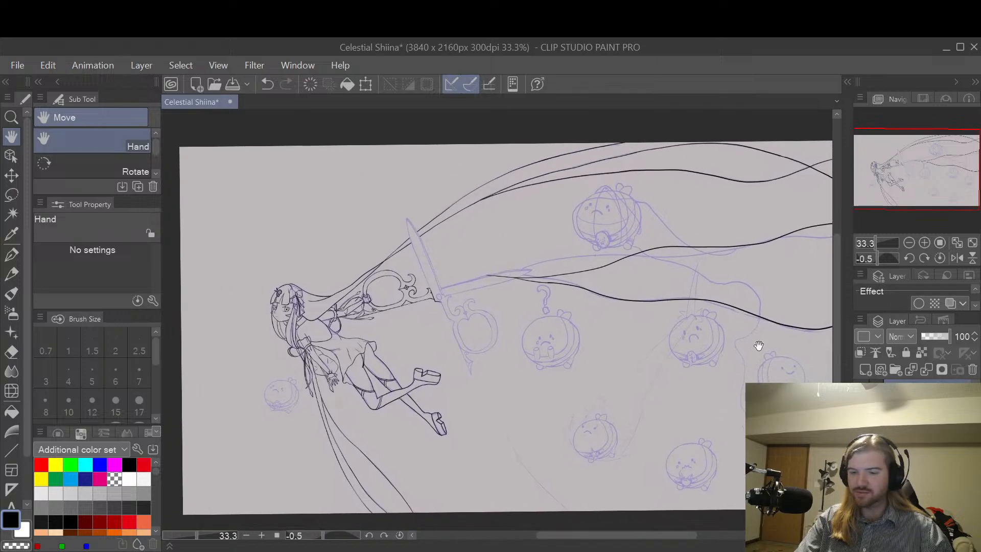
{"action": "left_click_drag", "start_coordinate": [766, 306], "coordinate": [744, 372]}
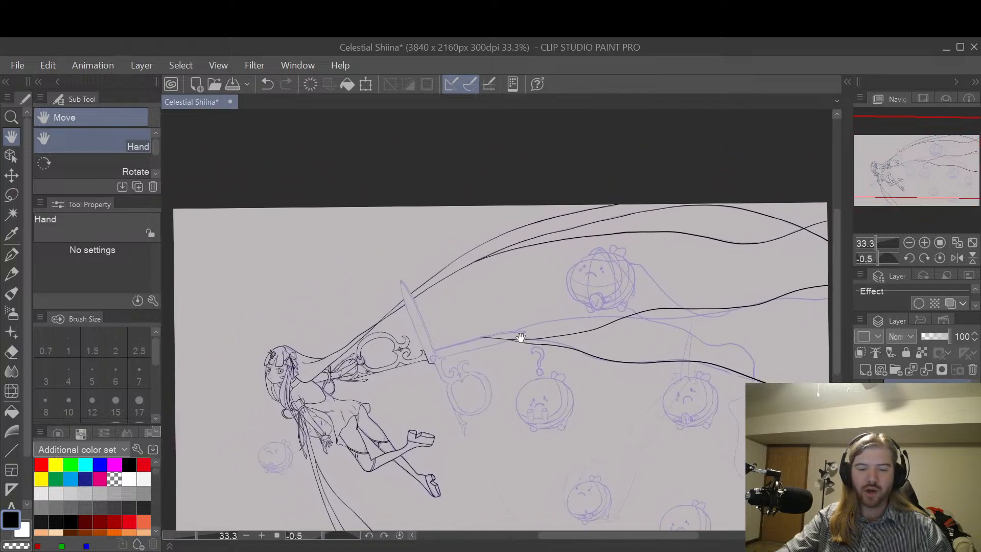
Step: Draw the upright scissor blade's edge facing the character from the tip down to the inked handle with the G-pen at size 10
{"action": "left_click_drag", "start_coordinate": [520, 337], "coordinate": [647, 291]}
{"action": "scroll", "coordinate": [586, 328], "scroll_direction": "up", "scroll_amount": 5}
{"action": "left_click_drag", "start_coordinate": [591, 332], "coordinate": [658, 387]}
{"action": "key", "text": "p"}
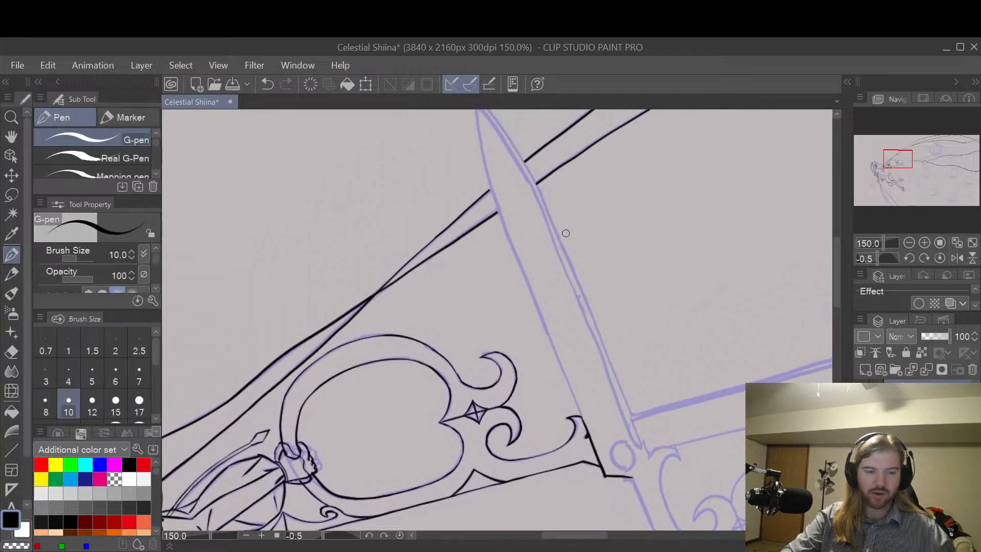
{"action": "left_click_drag", "start_coordinate": [604, 256], "coordinate": [609, 306]}
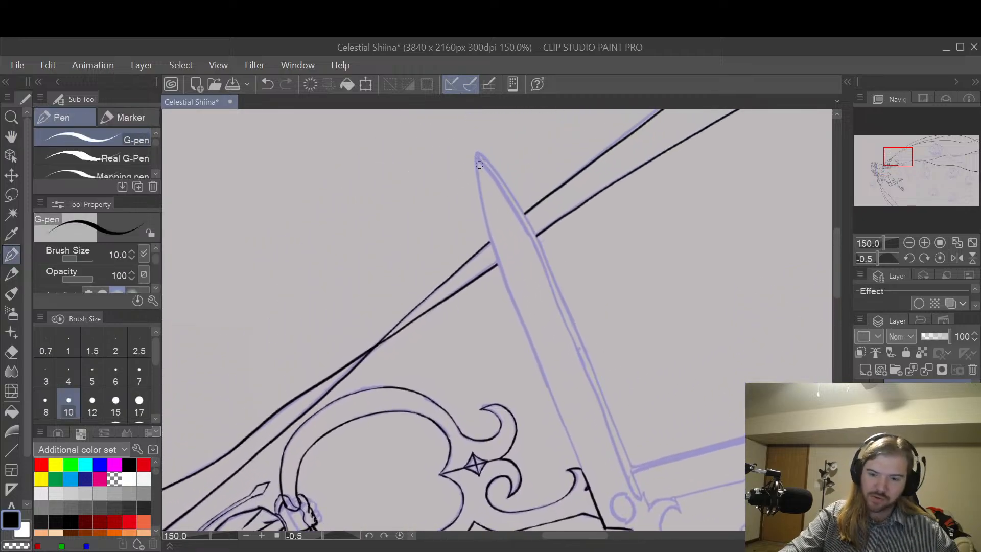
{"action": "left_click_drag", "start_coordinate": [476, 160], "coordinate": [480, 200]}
{"action": "key", "text": "ctrl+z"}
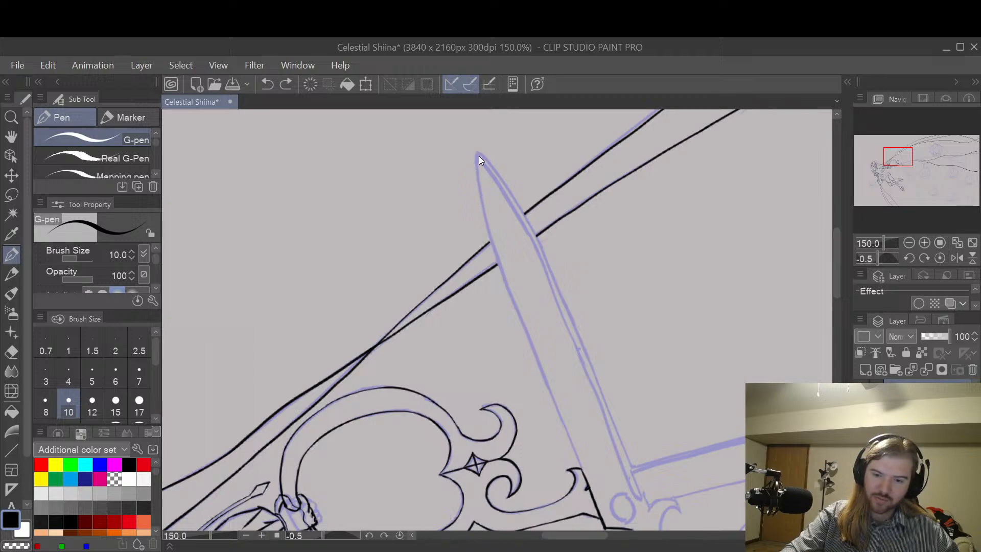
{"action": "mouse_move", "coordinate": [477, 156]}
{"action": "left_mouse_down"}
{"action": "mouse_move", "coordinate": [498, 264]}
{"action": "mouse_move", "coordinate": [537, 366]}
{"action": "left_mouse_up"}
{"action": "key", "text": "ctrl+z"}
{"action": "mouse_move", "coordinate": [477, 155]}
{"action": "left_mouse_down"}
{"action": "mouse_move", "coordinate": [501, 270]}
{"action": "mouse_move", "coordinate": [596, 500]}
{"action": "left_mouse_up"}
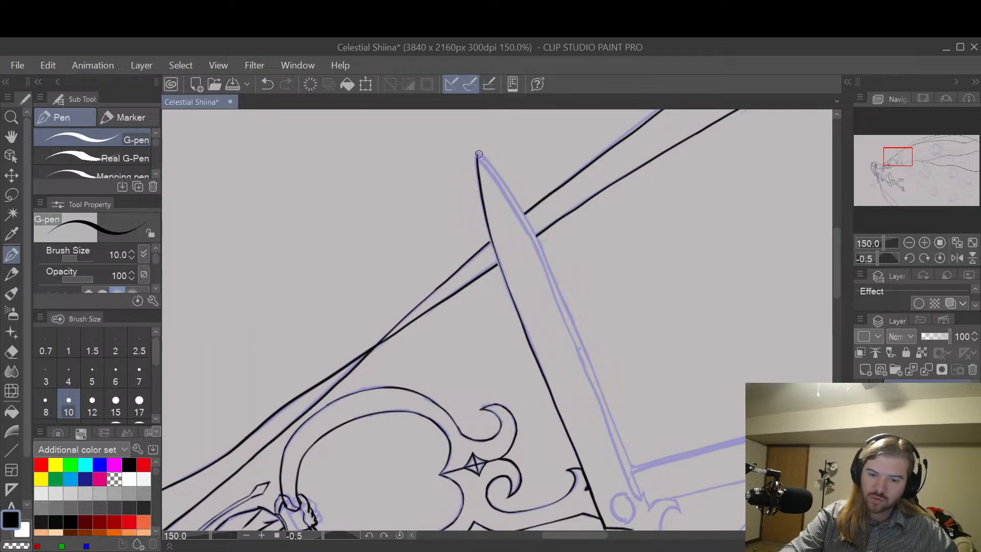
Step: Draw the upright blade's opposite long edge from the tip to the second blade and the bevel line inside it with the G-pen
{"action": "left_click_drag", "start_coordinate": [477, 153], "coordinate": [493, 170]}
{"action": "key", "text": "ctrl+z"}
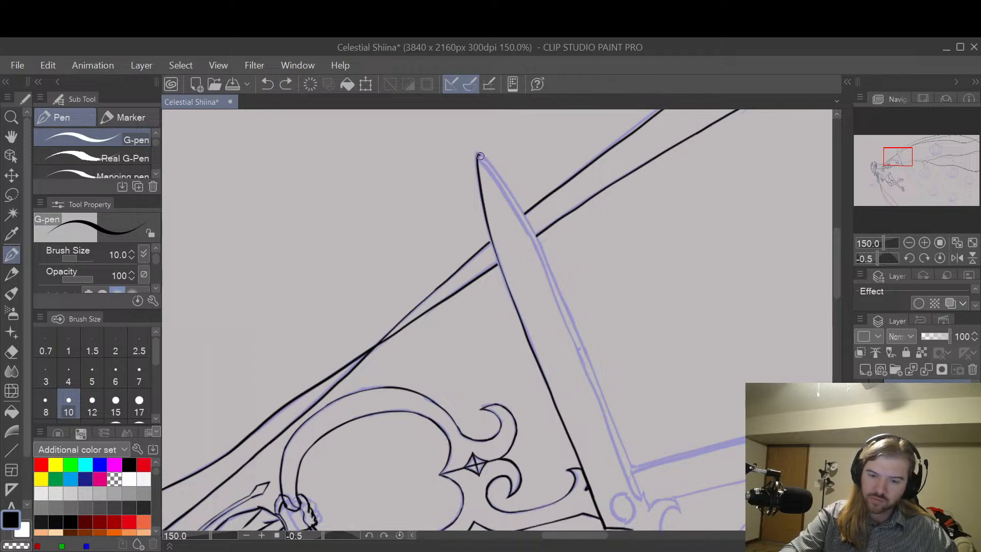
{"action": "left_click_drag", "start_coordinate": [515, 206], "coordinate": [524, 223]}
{"action": "key", "text": "ctrl+z"}
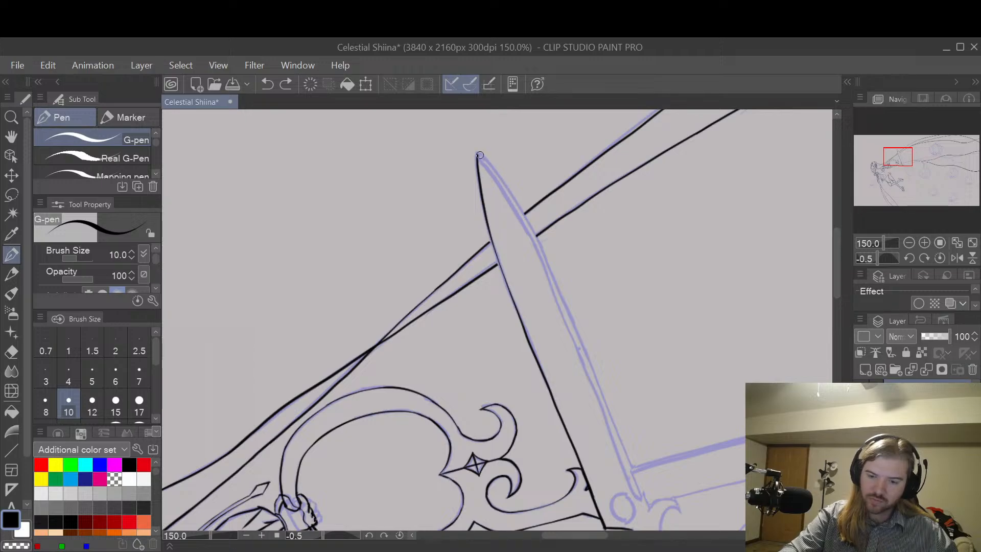
{"action": "mouse_move", "coordinate": [478, 154]}
{"action": "left_mouse_down"}
{"action": "mouse_move", "coordinate": [550, 270]}
{"action": "mouse_move", "coordinate": [633, 473]}
{"action": "left_mouse_up"}
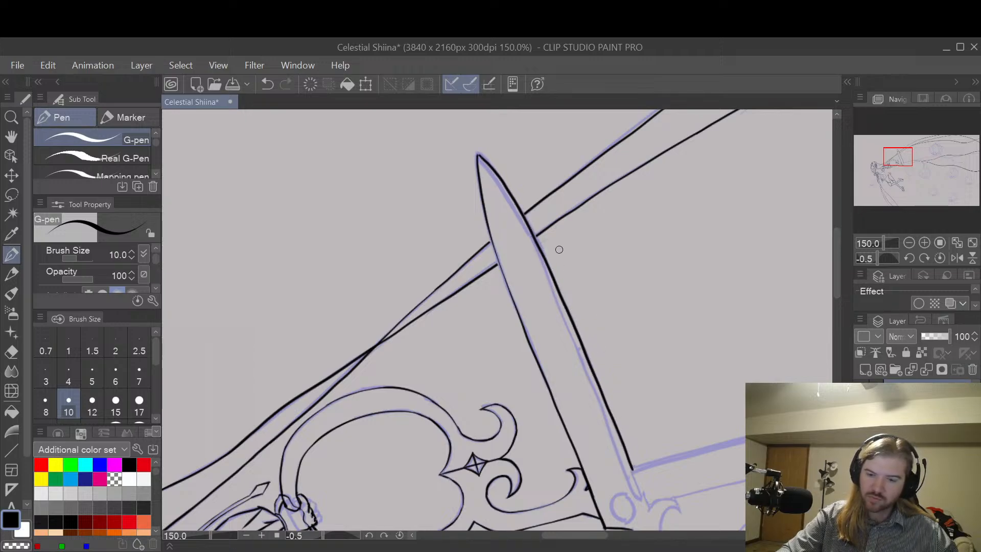
{"action": "key", "text": "ctrl+z"}
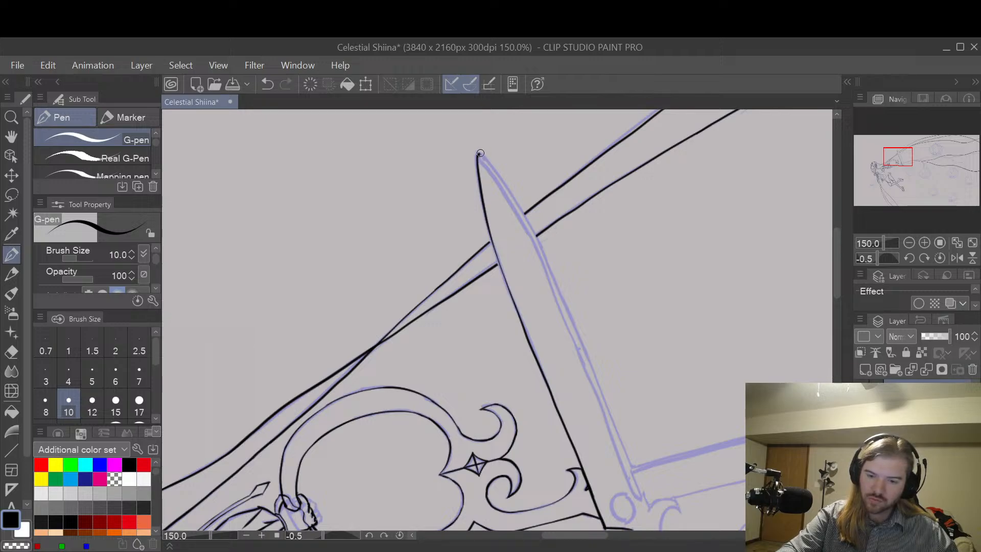
{"action": "left_click_drag", "start_coordinate": [494, 168], "coordinate": [506, 187]}
{"action": "key", "text": "ctrl+z"}
{"action": "mouse_move", "coordinate": [479, 155]}
{"action": "left_mouse_down"}
{"action": "mouse_move", "coordinate": [550, 267]}
{"action": "mouse_move", "coordinate": [633, 468]}
{"action": "left_mouse_up"}
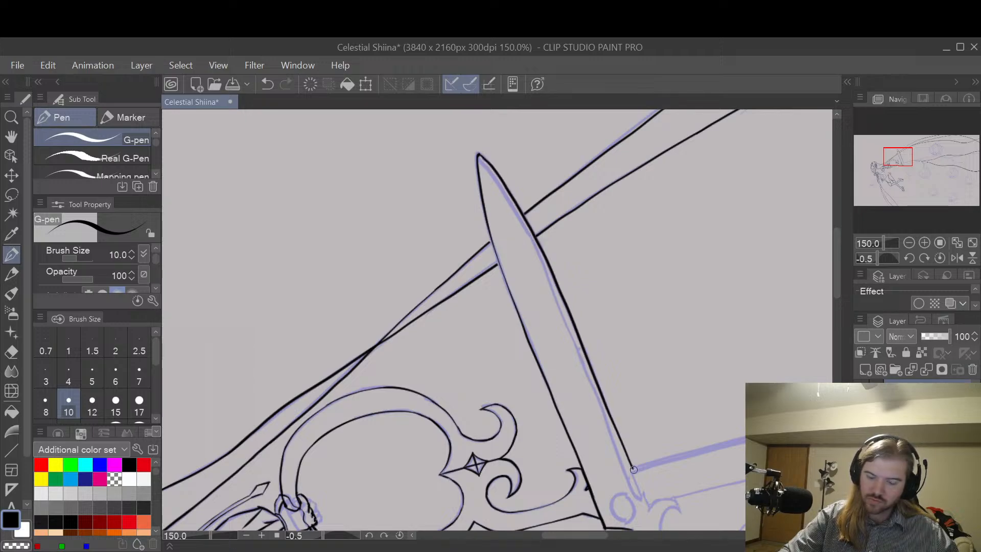
{"action": "mouse_move", "coordinate": [486, 166]}
{"action": "left_mouse_down"}
{"action": "mouse_move", "coordinate": [527, 236]}
{"action": "mouse_move", "coordinate": [636, 497]}
{"action": "left_mouse_up"}
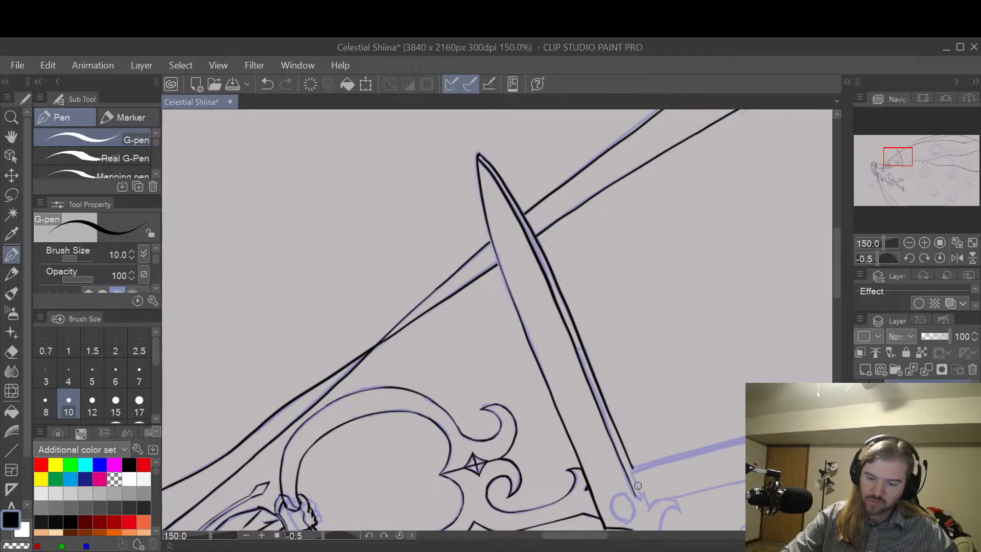
{"action": "key", "text": "ctrl+z"}
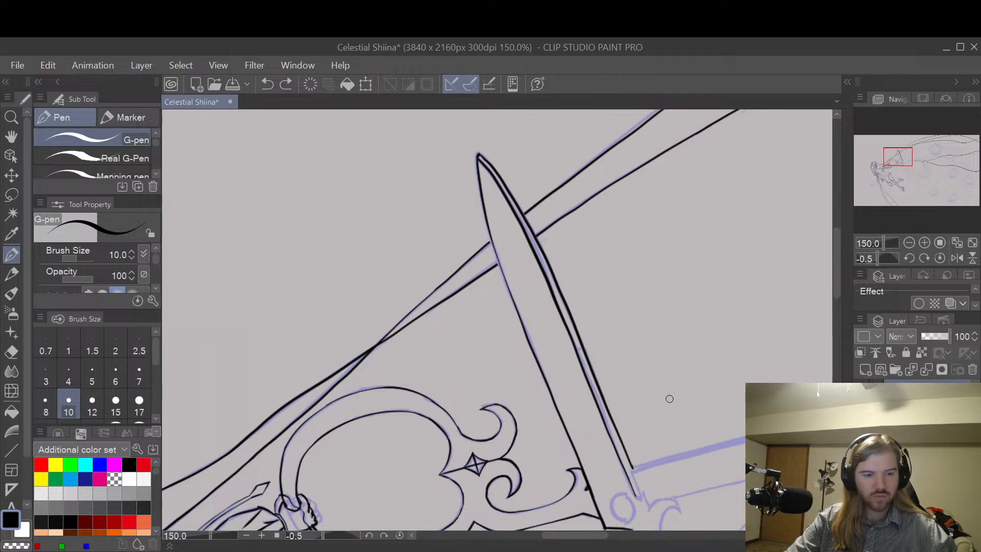
Step: Extend the outer edge and bevel line at the blade's base and join them in a point beside the sketched pivot circle
{"action": "key", "text": "space"}
{"action": "left_click_drag", "start_coordinate": [669, 398], "coordinate": [638, 302]}
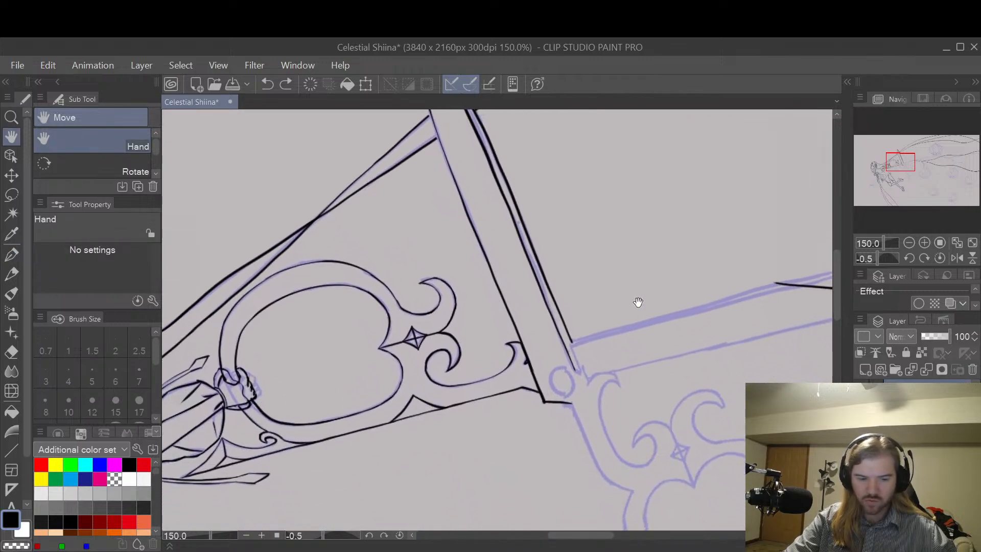
{"action": "scroll", "coordinate": [599, 330], "scroll_direction": "up", "scroll_amount": 1}
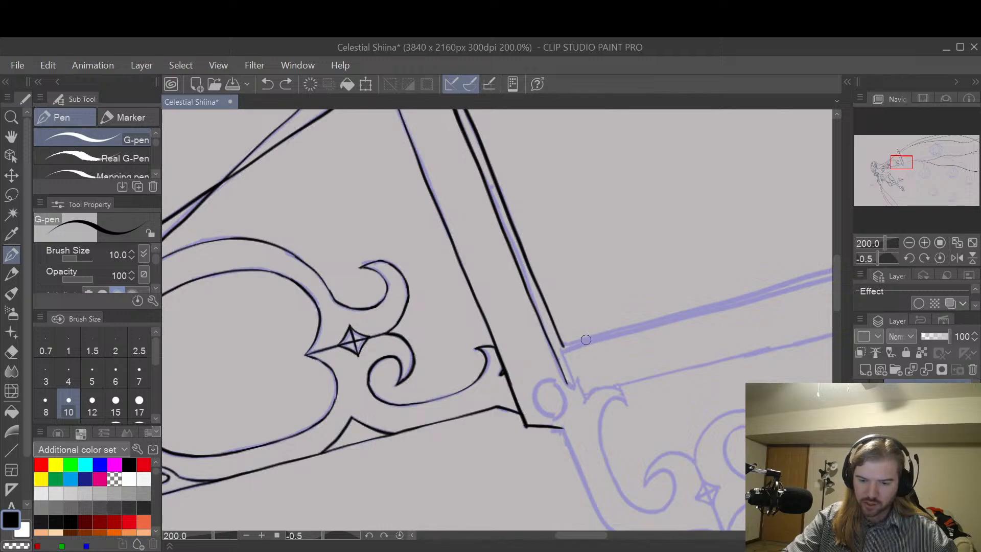
{"action": "scroll", "coordinate": [586, 339], "scroll_direction": "up", "scroll_amount": 2}
{"action": "left_click_drag", "start_coordinate": [528, 335], "coordinate": [575, 423]}
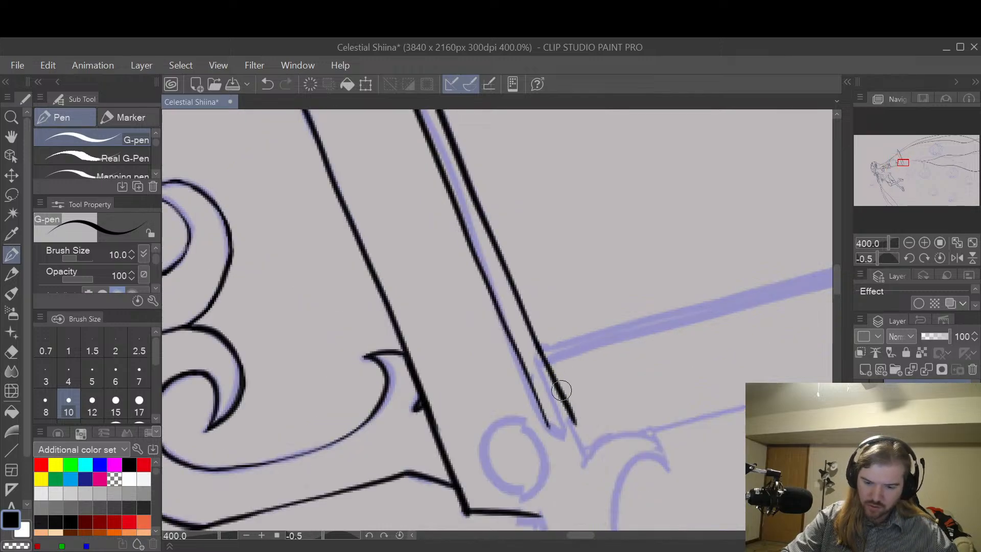
{"action": "key", "text": "ctrl+z"}
{"action": "left_click_drag", "start_coordinate": [532, 332], "coordinate": [576, 424]}
{"action": "key", "text": "ctrl+z"}
{"action": "left_click_drag", "start_coordinate": [535, 341], "coordinate": [572, 429]}
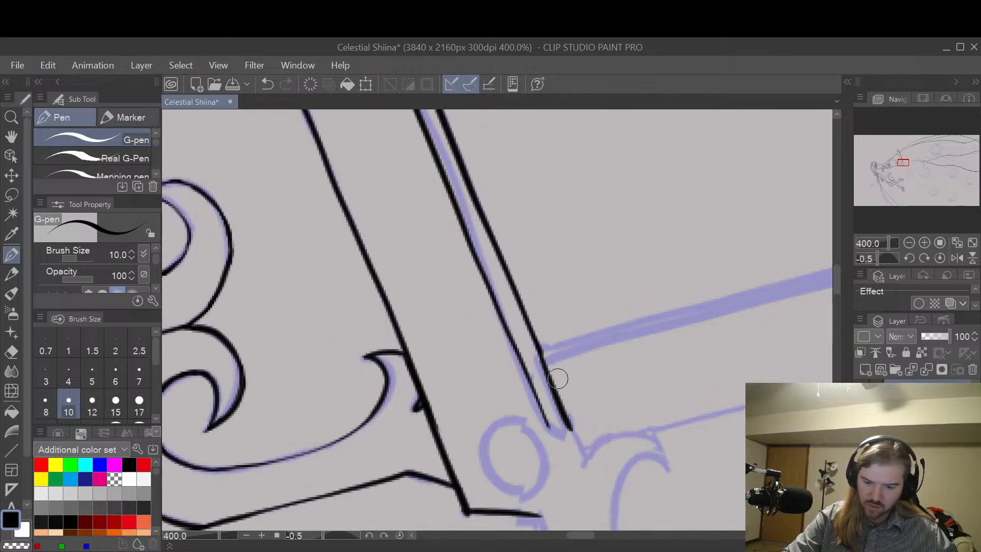
{"action": "key", "text": "ctrl+z"}
{"action": "left_click_drag", "start_coordinate": [535, 344], "coordinate": [587, 458]}
{"action": "key", "text": "ctrl+z"}
{"action": "left_click_drag", "start_coordinate": [542, 420], "coordinate": [586, 464]}
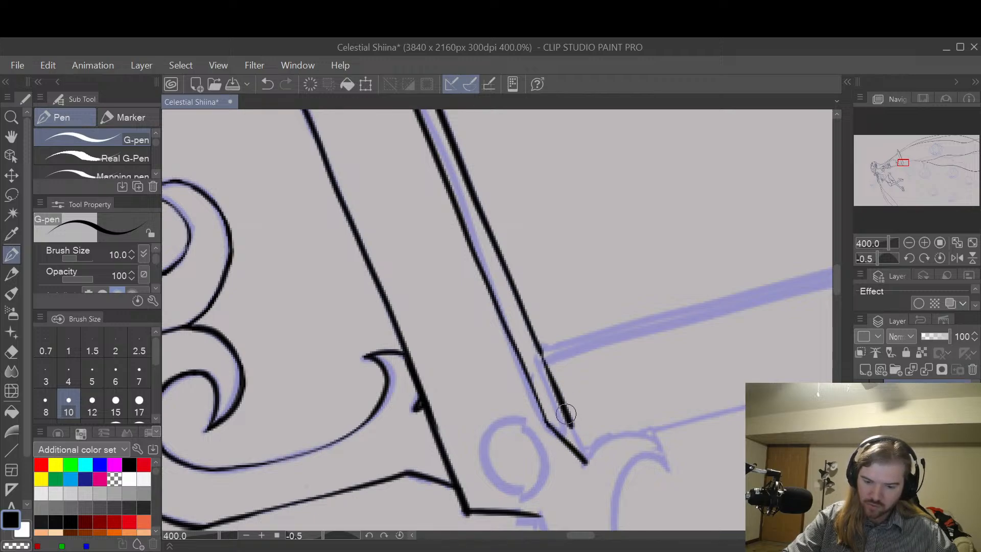
{"action": "left_click_drag", "start_coordinate": [565, 412], "coordinate": [586, 463]}
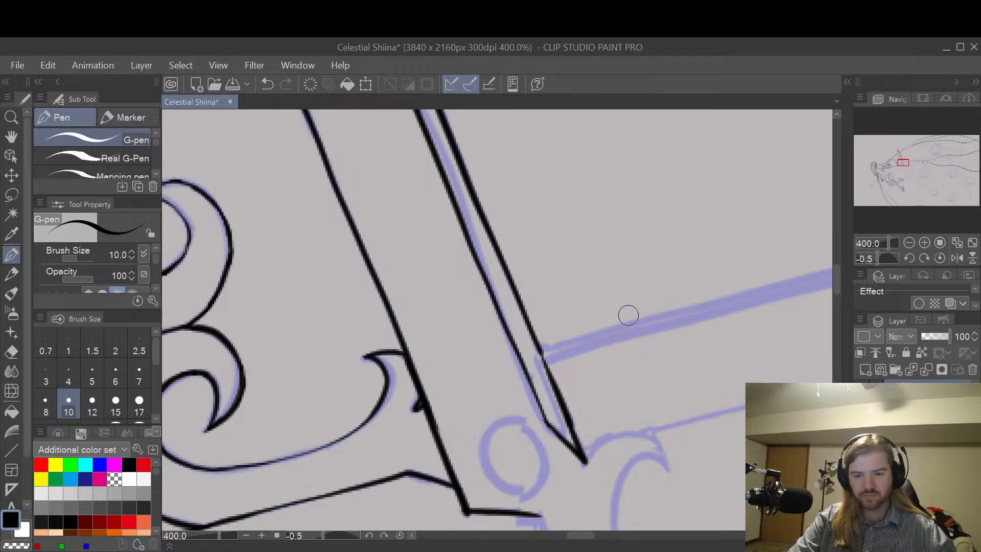
Step: Retouch the upright blade's edge facing the character below the crossing hair strands with the G-pen at size 10
{"action": "scroll", "coordinate": [629, 315], "scroll_direction": "down", "scroll_amount": 3}
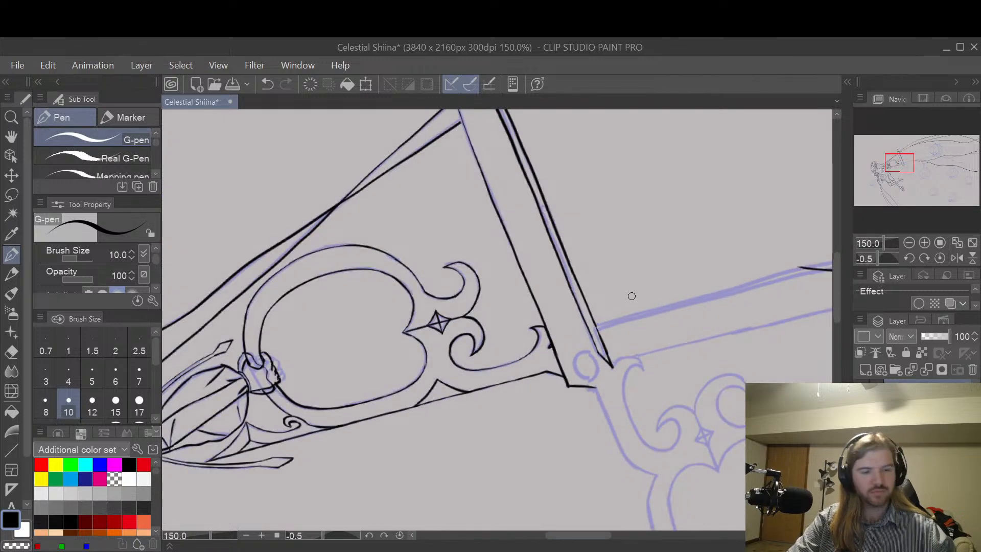
{"action": "key", "text": "space"}
{"action": "left_click_drag", "start_coordinate": [637, 280], "coordinate": [607, 365]}
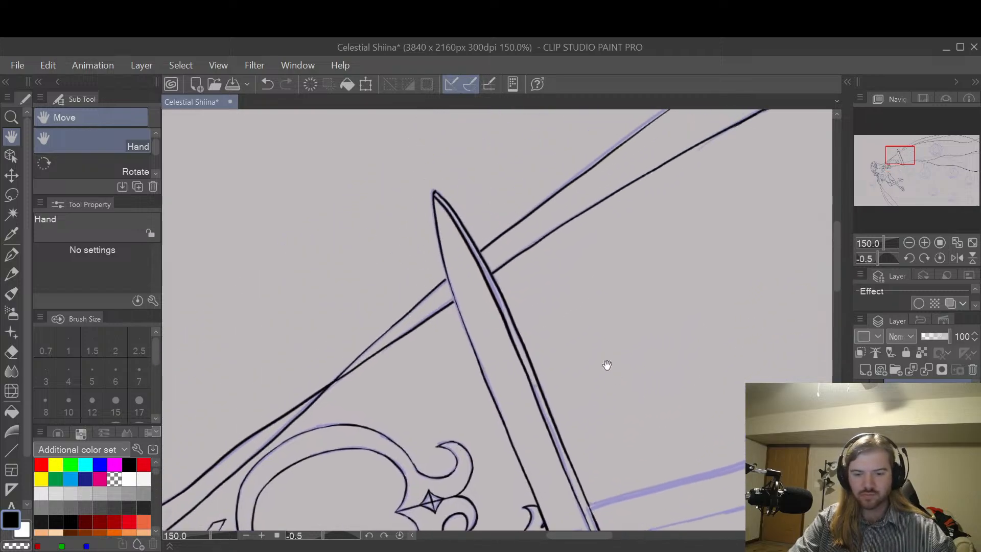
{"action": "mouse_move", "coordinate": [664, 389]}
{"action": "left_mouse_down"}
{"action": "mouse_move", "coordinate": [660, 356]}
{"action": "mouse_move", "coordinate": [691, 339]}
{"action": "left_mouse_up"}
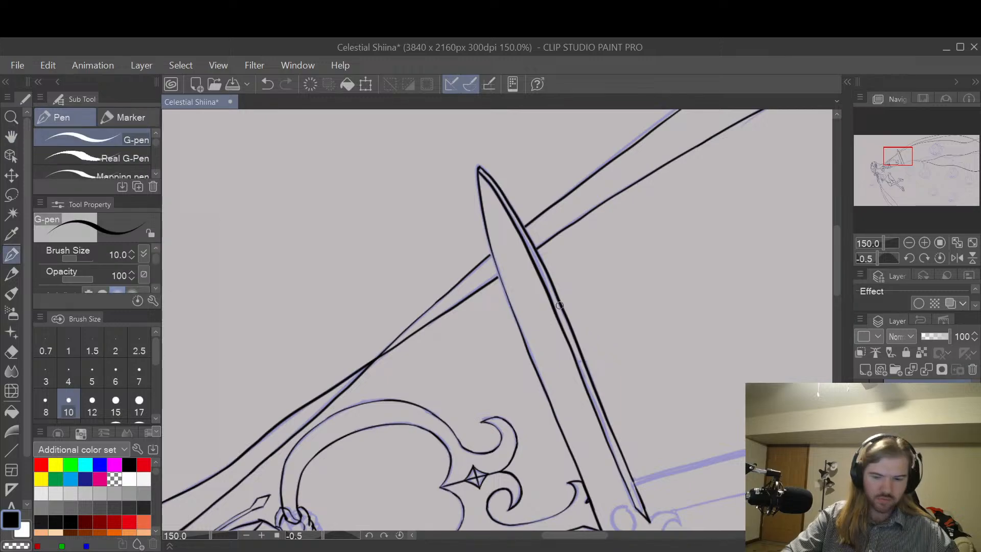
{"action": "scroll", "coordinate": [559, 305], "scroll_direction": "up", "scroll_amount": 1}
{"action": "left_click_drag", "start_coordinate": [467, 218], "coordinate": [529, 387]}
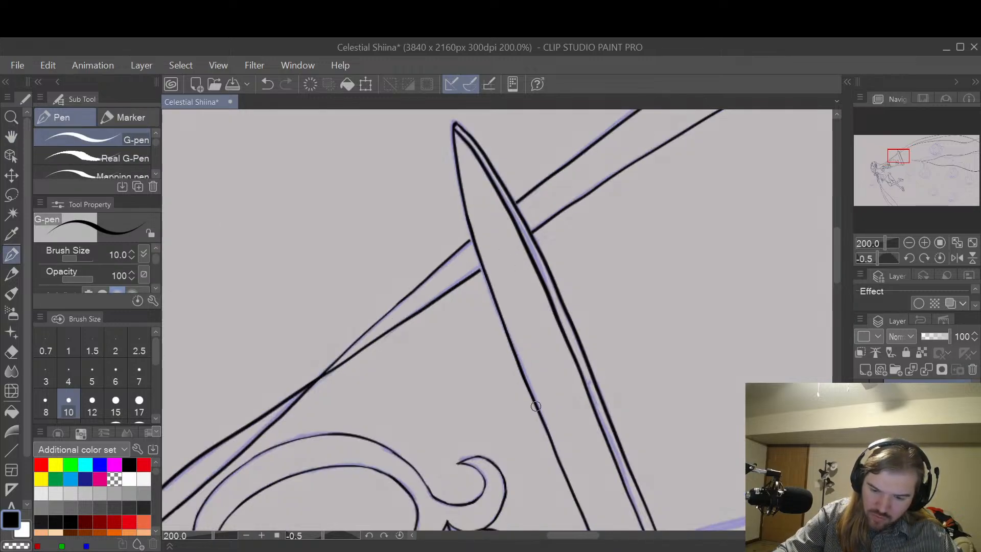
Step: Clean up the upright blade's long edge and tip with the Hard eraser at size 12
{"action": "key", "text": "e"}
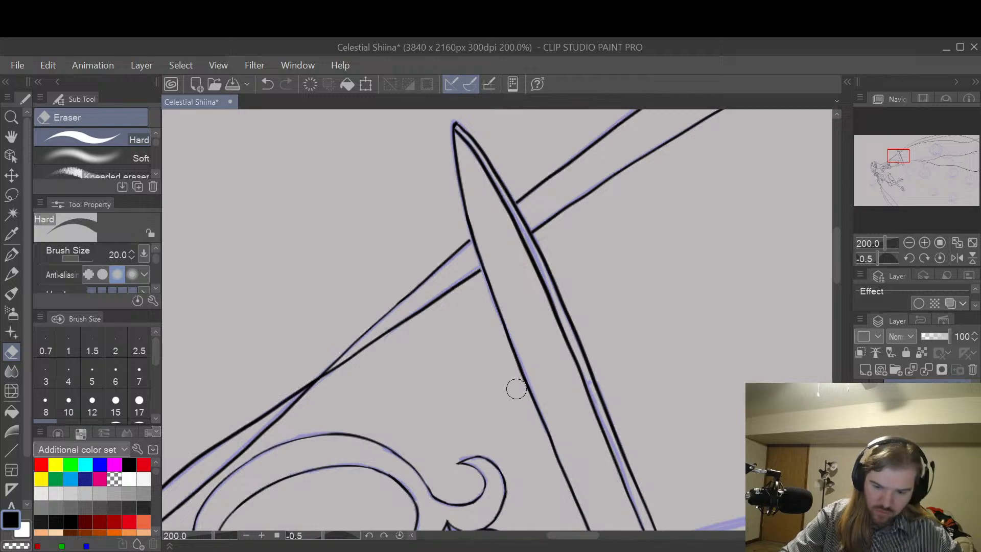
{"action": "key", "text": "bracketleft"}
{"action": "key", "text": "bracketleft"}
{"action": "key", "text": "bracketleft"}
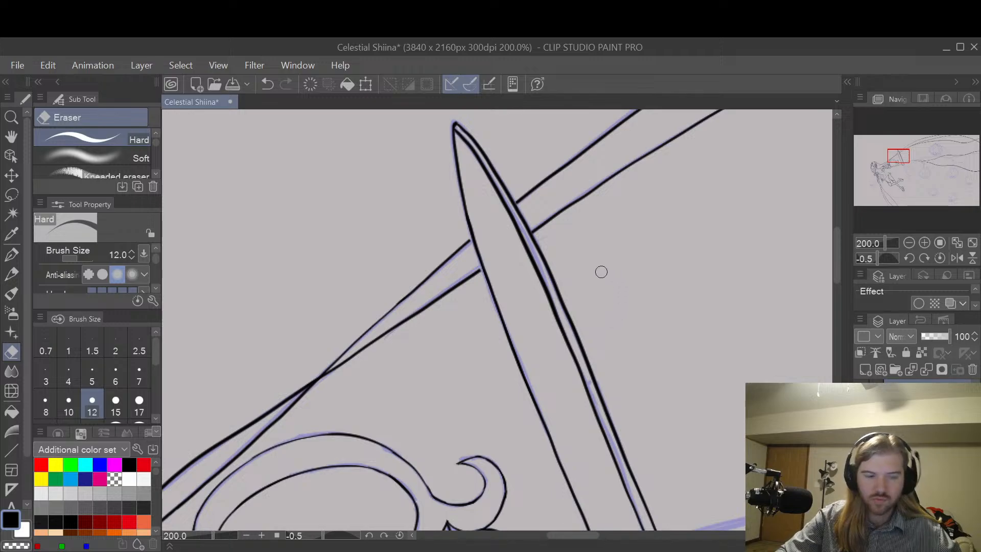
{"action": "key", "text": "h"}
{"action": "left_click_drag", "start_coordinate": [595, 237], "coordinate": [638, 393]}
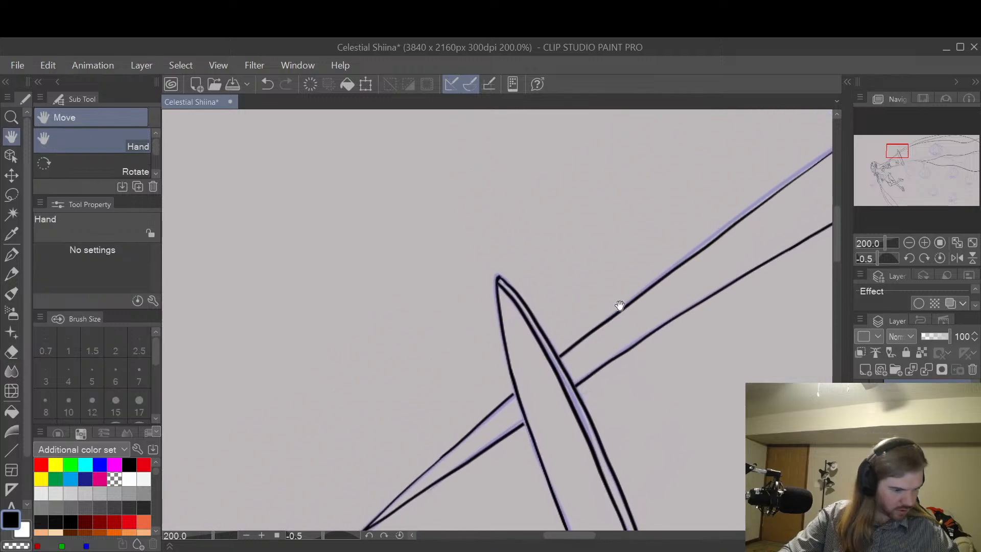
{"action": "key", "text": "p"}
{"action": "scroll", "coordinate": [504, 280], "scroll_direction": "up", "scroll_amount": 2}
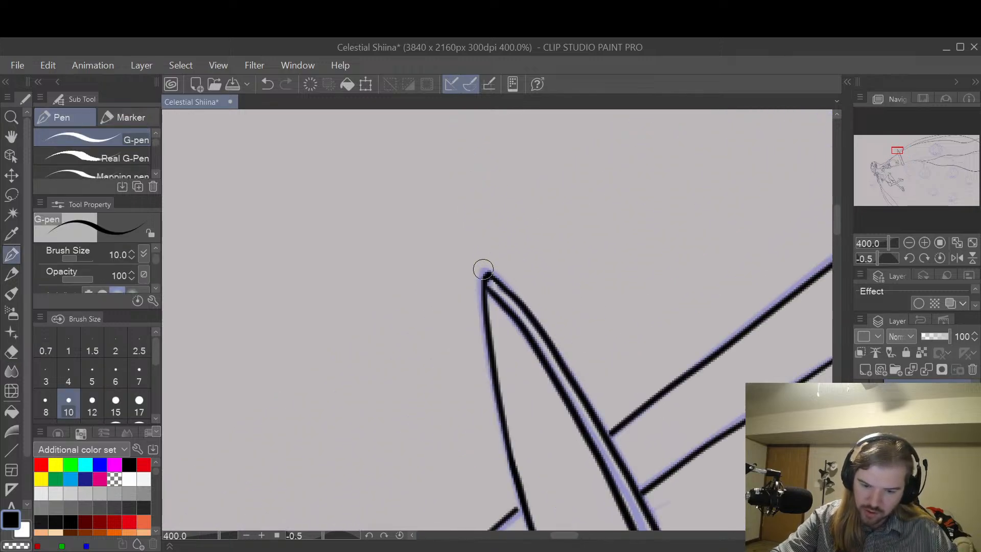
{"action": "key", "text": "e"}
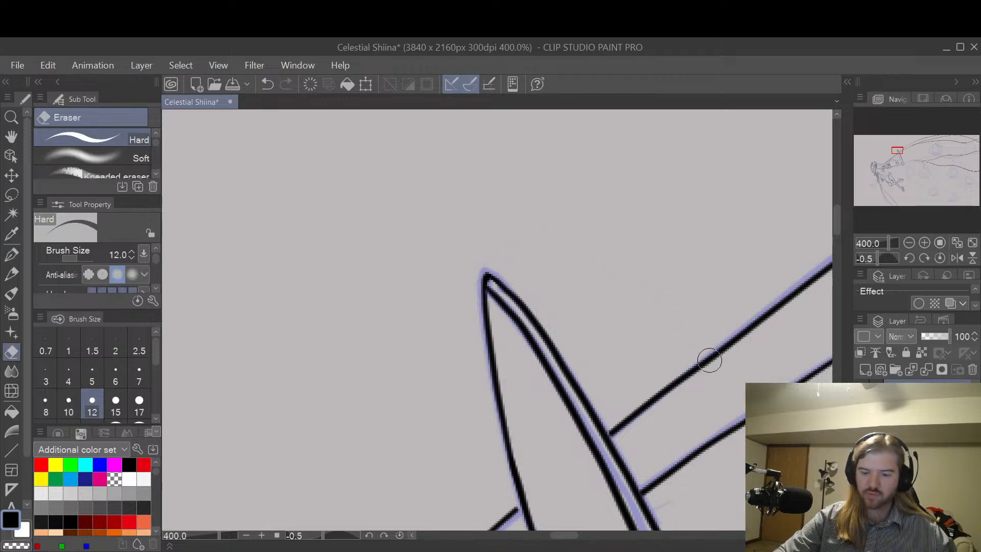
Step: Draw the second handle's outer edge from the blade base below the pivot down to the start of its loop with the G-pen at size 10
{"action": "scroll", "coordinate": [725, 379], "scroll_direction": "down", "scroll_amount": 3}
{"action": "key", "text": "h"}
{"action": "left_click_drag", "start_coordinate": [756, 453], "coordinate": [547, 166]}
{"action": "mouse_move", "coordinate": [710, 363]}
{"action": "left_mouse_down"}
{"action": "mouse_move", "coordinate": [673, 343]}
{"action": "mouse_move", "coordinate": [635, 276]}
{"action": "left_mouse_up"}
{"action": "left_click_drag", "start_coordinate": [590, 343], "coordinate": [613, 316]}
{"action": "key", "text": "p"}
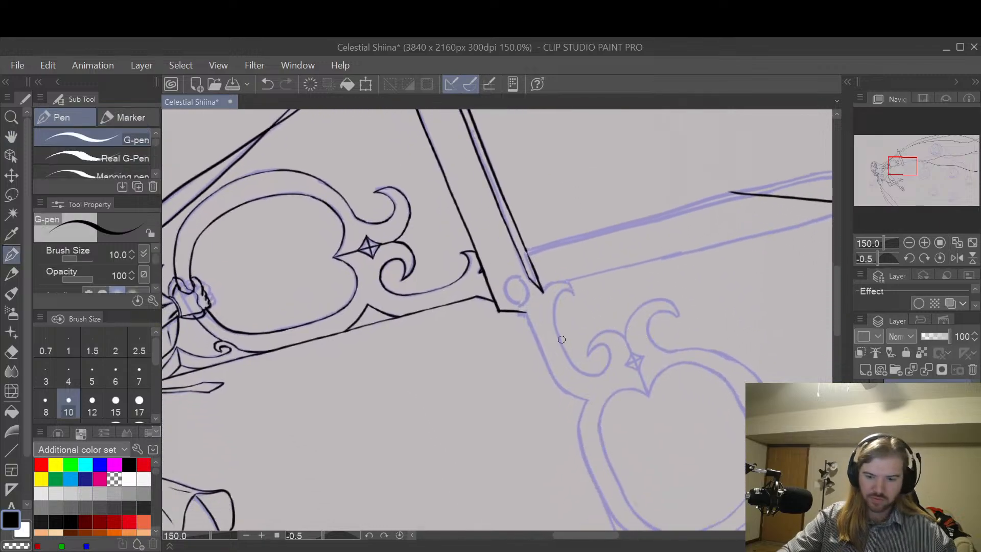
{"action": "scroll", "coordinate": [561, 339], "scroll_direction": "up", "scroll_amount": 1}
{"action": "mouse_move", "coordinate": [516, 305]}
{"action": "left_mouse_down"}
{"action": "mouse_move", "coordinate": [561, 401]}
{"action": "mouse_move", "coordinate": [603, 430]}
{"action": "left_mouse_up"}
{"action": "key", "text": "ctrl+z"}
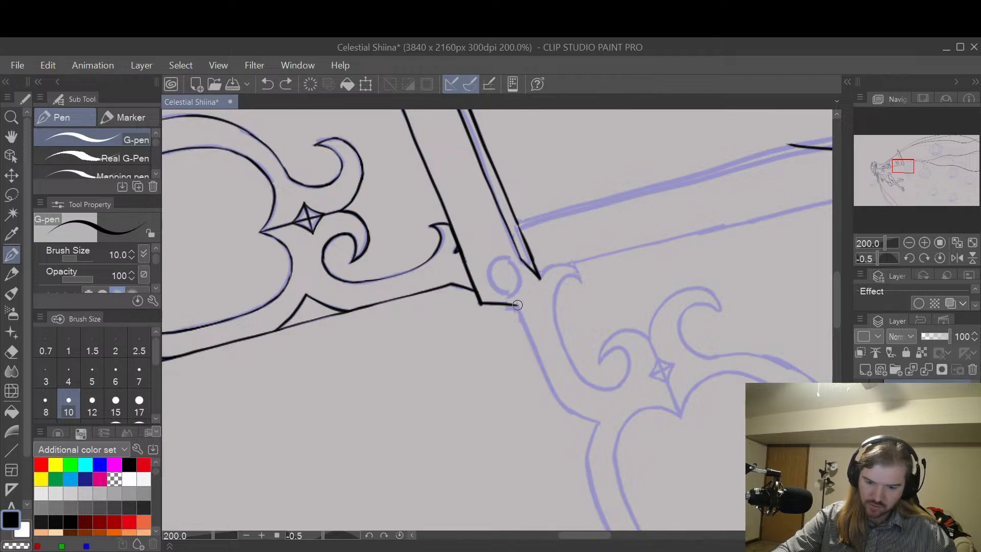
{"action": "mouse_move", "coordinate": [517, 305]}
{"action": "left_mouse_down"}
{"action": "mouse_move", "coordinate": [567, 408]}
{"action": "mouse_move", "coordinate": [601, 422]}
{"action": "left_mouse_up"}
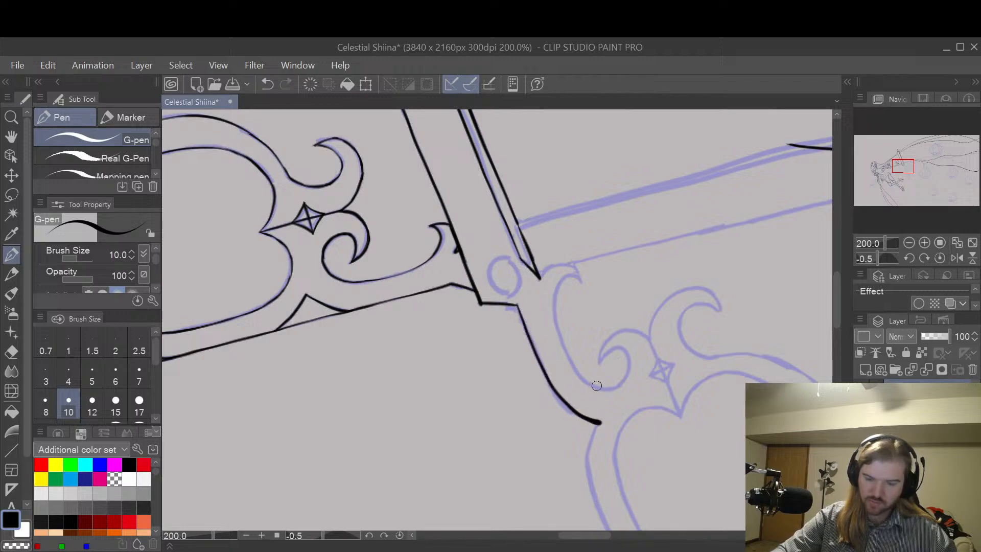
{"action": "key", "text": "ctrl+z"}
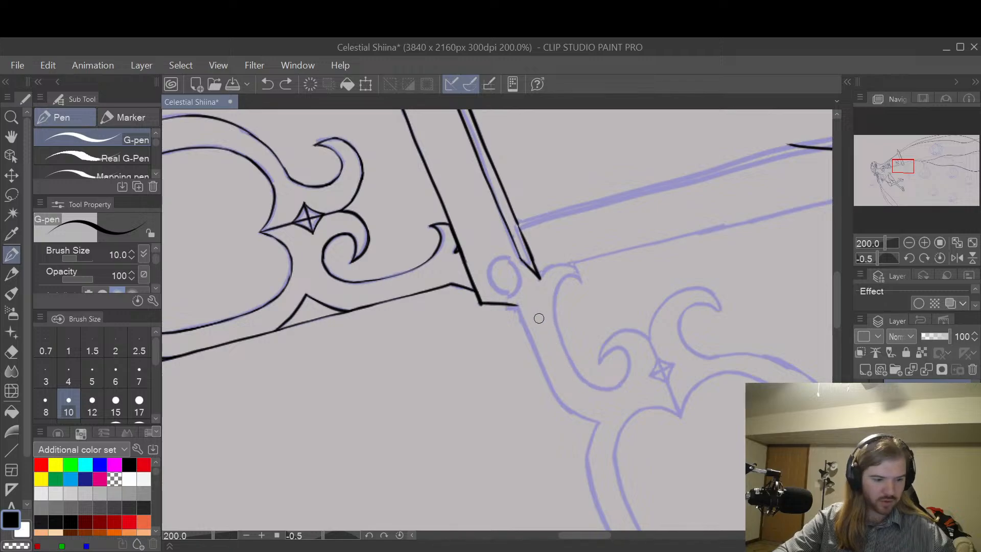
{"action": "key", "text": "p"}
{"action": "key", "text": "e"}
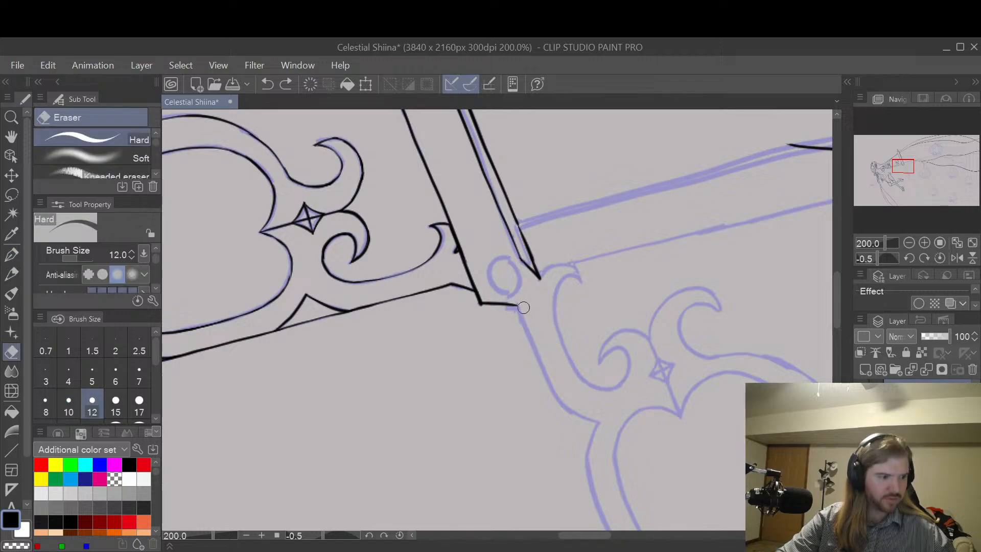
{"action": "key", "text": "p"}
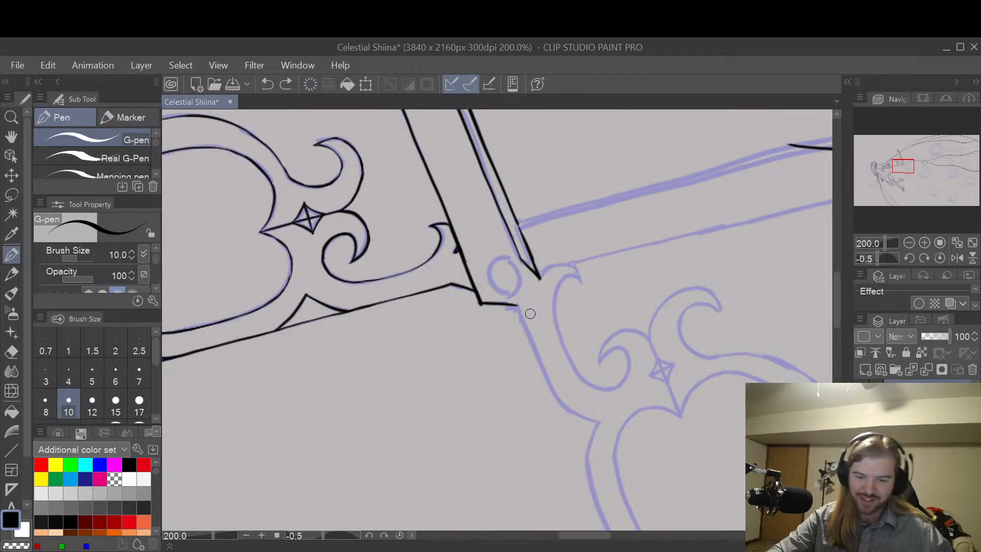
{"action": "mouse_move", "coordinate": [517, 305]}
{"action": "left_mouse_down"}
{"action": "mouse_move", "coordinate": [557, 394]}
{"action": "mouse_move", "coordinate": [592, 420]}
{"action": "left_mouse_up"}
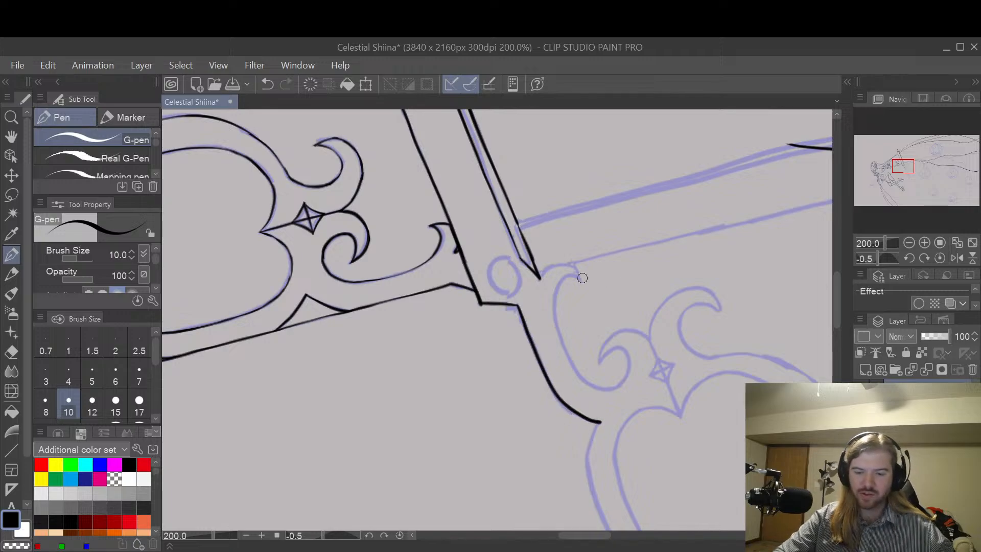
Step: Draw the top curve of the second handle's small hook, starting at the point of the upright blade's base
{"action": "left_click_drag", "start_coordinate": [635, 223], "coordinate": [648, 285]}
{"action": "key", "text": "p"}
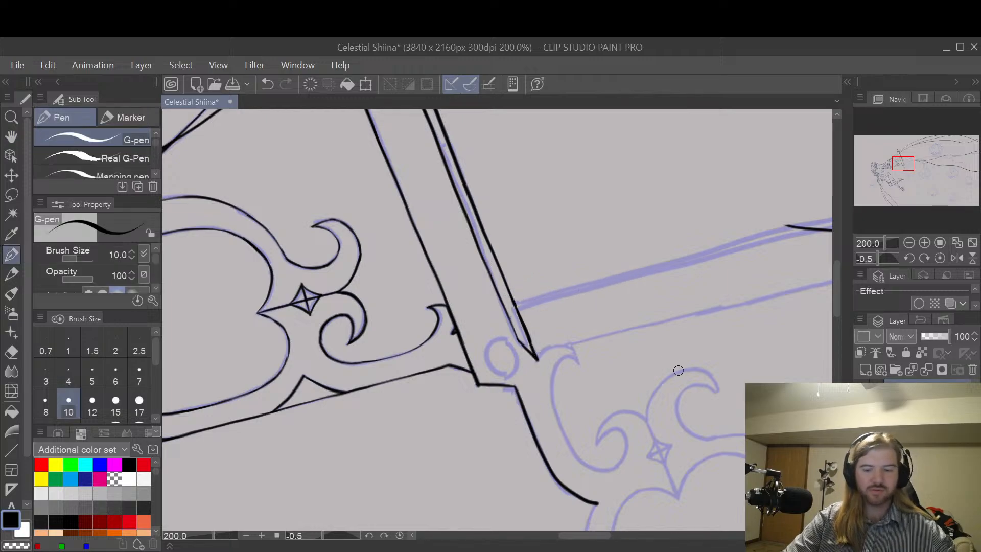
{"action": "key", "text": "space"}
{"action": "left_click_drag", "start_coordinate": [687, 372], "coordinate": [670, 290]}
{"action": "scroll", "coordinate": [527, 275], "scroll_direction": "up", "scroll_amount": 2}
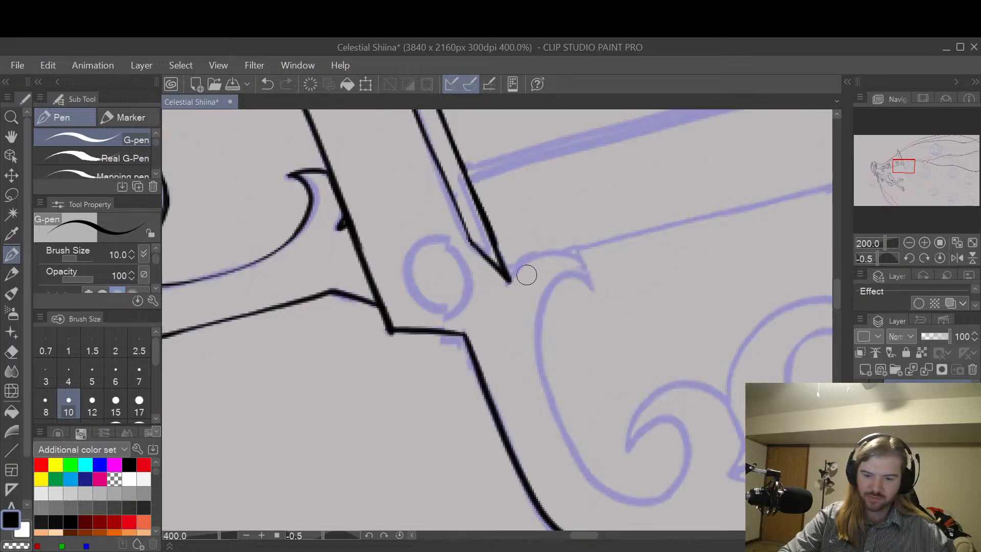
{"action": "mouse_move", "coordinate": [508, 277]}
{"action": "left_mouse_down"}
{"action": "mouse_move", "coordinate": [559, 255]}
{"action": "mouse_move", "coordinate": [577, 265]}
{"action": "left_mouse_up"}
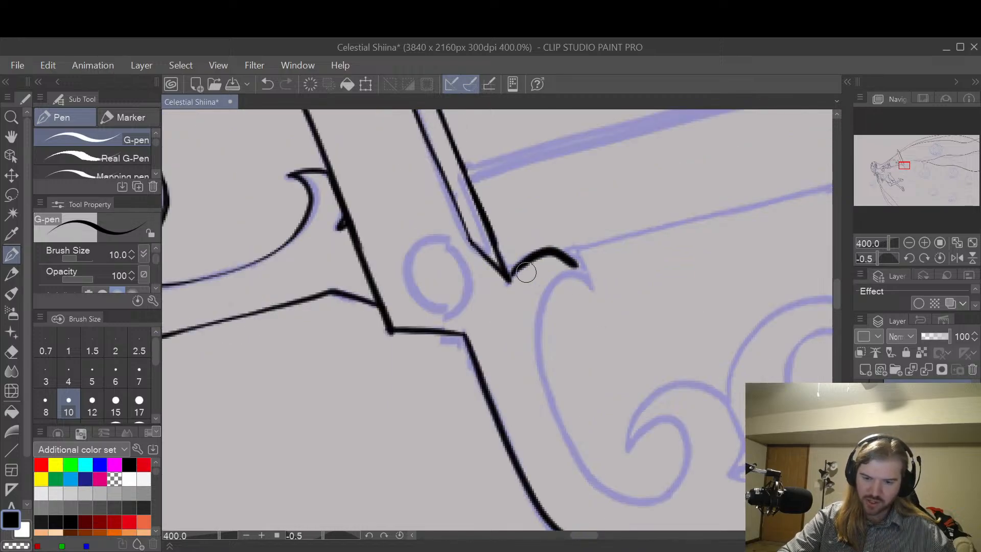
{"action": "key", "text": "e"}
{"action": "key", "text": "ctrl+z"}
{"action": "key", "text": "p"}
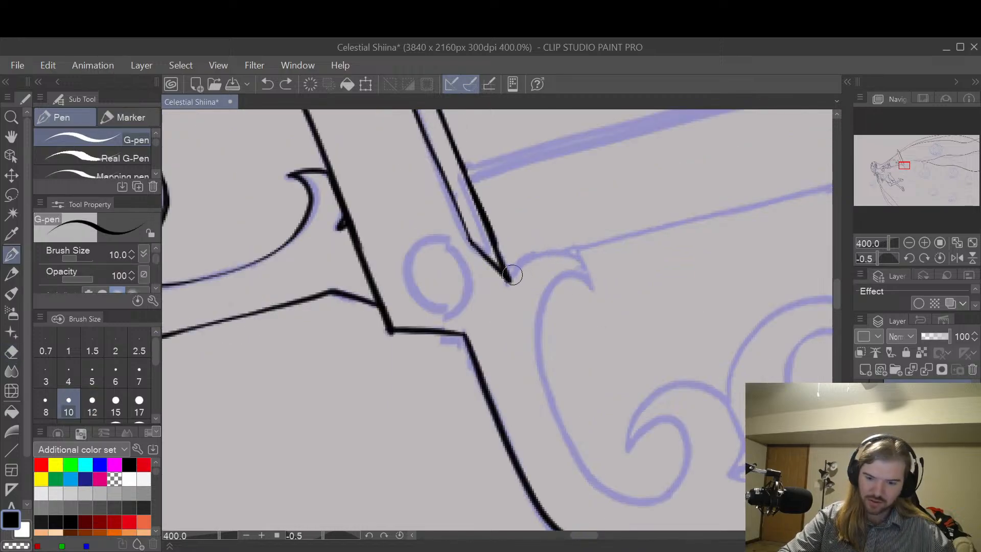
{"action": "mouse_move", "coordinate": [507, 279]}
{"action": "left_mouse_down"}
{"action": "mouse_move", "coordinate": [531, 259]}
{"action": "mouse_move", "coordinate": [576, 263]}
{"action": "mouse_move", "coordinate": [599, 287]}
{"action": "left_mouse_up"}
{"action": "key", "text": "ctrl+z"}
{"action": "mouse_move", "coordinate": [507, 278]}
{"action": "left_mouse_down"}
{"action": "mouse_move", "coordinate": [537, 254]}
{"action": "mouse_move", "coordinate": [591, 280]}
{"action": "left_mouse_up"}
{"action": "key", "text": "ctrl+z"}
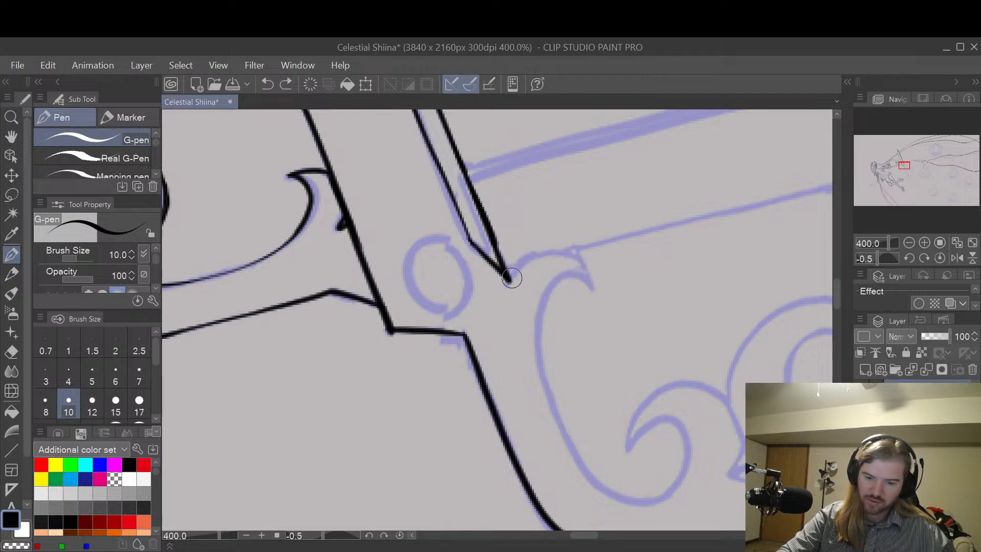
{"action": "mouse_move", "coordinate": [520, 262]}
{"action": "left_mouse_down"}
{"action": "mouse_move", "coordinate": [559, 250]}
{"action": "mouse_move", "coordinate": [595, 286]}
{"action": "mouse_move", "coordinate": [572, 275]}
{"action": "mouse_move", "coordinate": [549, 284]}
{"action": "mouse_move", "coordinate": [535, 326]}
{"action": "mouse_move", "coordinate": [562, 426]}
{"action": "mouse_move", "coordinate": [589, 470]}
{"action": "mouse_move", "coordinate": [623, 496]}
{"action": "mouse_move", "coordinate": [666, 491]}
{"action": "mouse_move", "coordinate": [686, 454]}
{"action": "mouse_move", "coordinate": [677, 423]}
{"action": "mouse_move", "coordinate": [650, 420]}
{"action": "mouse_move", "coordinate": [630, 450]}
{"action": "left_mouse_up"}
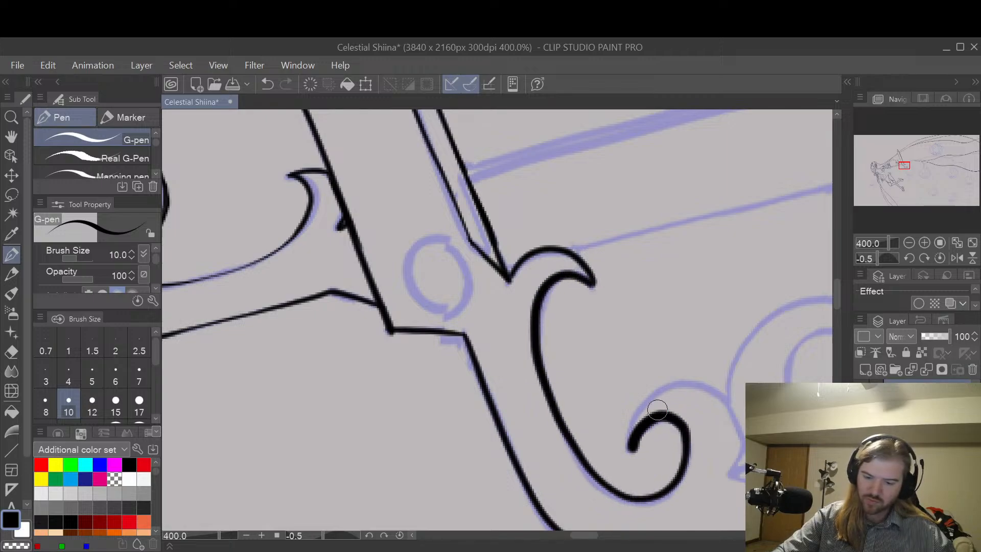
{"action": "key", "text": "ctrl+z"}
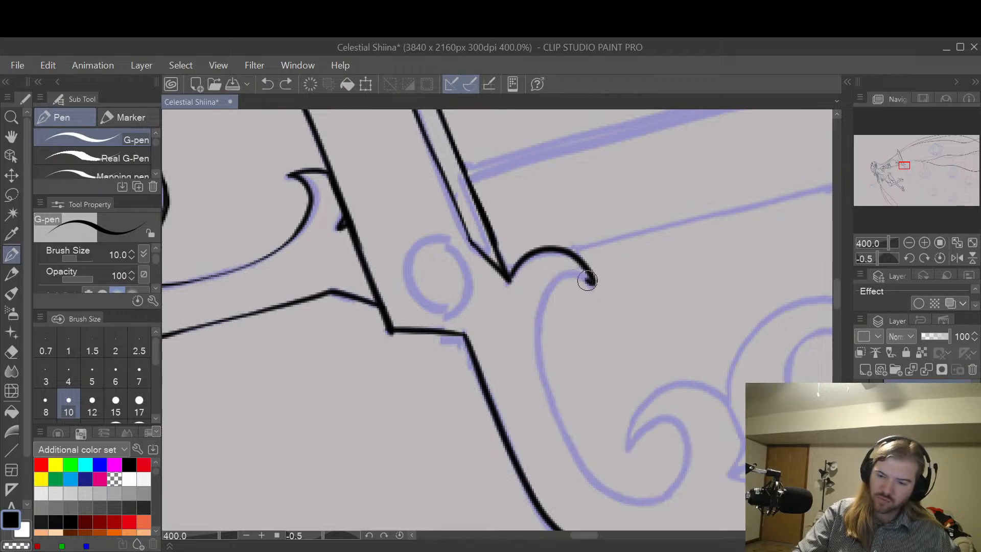
{"action": "mouse_move", "coordinate": [587, 280]}
{"action": "left_mouse_down"}
{"action": "mouse_move", "coordinate": [543, 290]}
{"action": "mouse_move", "coordinate": [539, 339]}
{"action": "mouse_move", "coordinate": [568, 439]}
{"action": "left_mouse_up"}
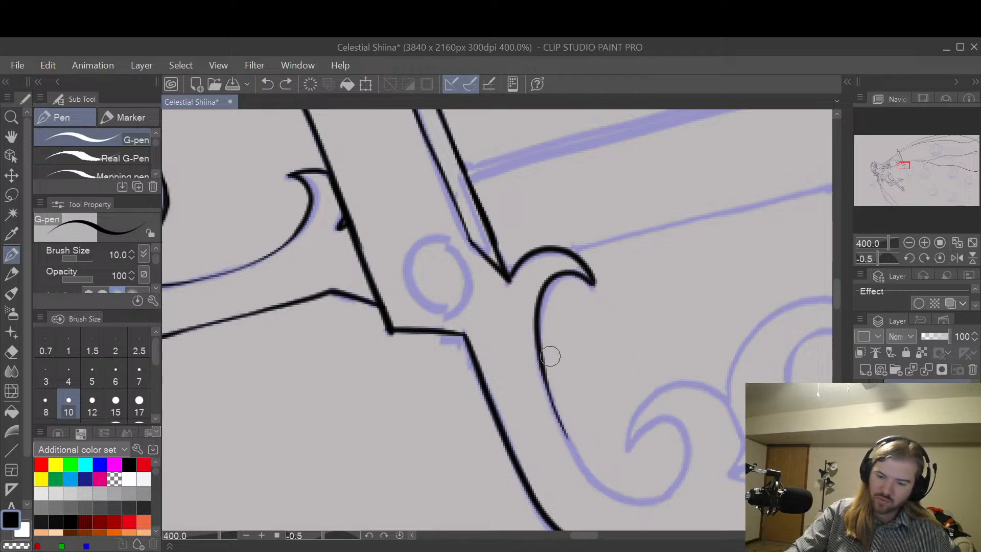
{"action": "key", "text": "ctrl+z"}
{"action": "mouse_move", "coordinate": [592, 286]}
{"action": "left_mouse_down"}
{"action": "mouse_move", "coordinate": [573, 277]}
{"action": "mouse_move", "coordinate": [548, 291]}
{"action": "mouse_move", "coordinate": [537, 334]}
{"action": "mouse_move", "coordinate": [555, 418]}
{"action": "mouse_move", "coordinate": [614, 498]}
{"action": "mouse_move", "coordinate": [651, 501]}
{"action": "mouse_move", "coordinate": [674, 490]}
{"action": "mouse_move", "coordinate": [675, 455]}
{"action": "mouse_move", "coordinate": [630, 444]}
{"action": "mouse_move", "coordinate": [666, 420]}
{"action": "mouse_move", "coordinate": [688, 456]}
{"action": "left_mouse_up"}
{"action": "key", "text": "ctrl+z"}
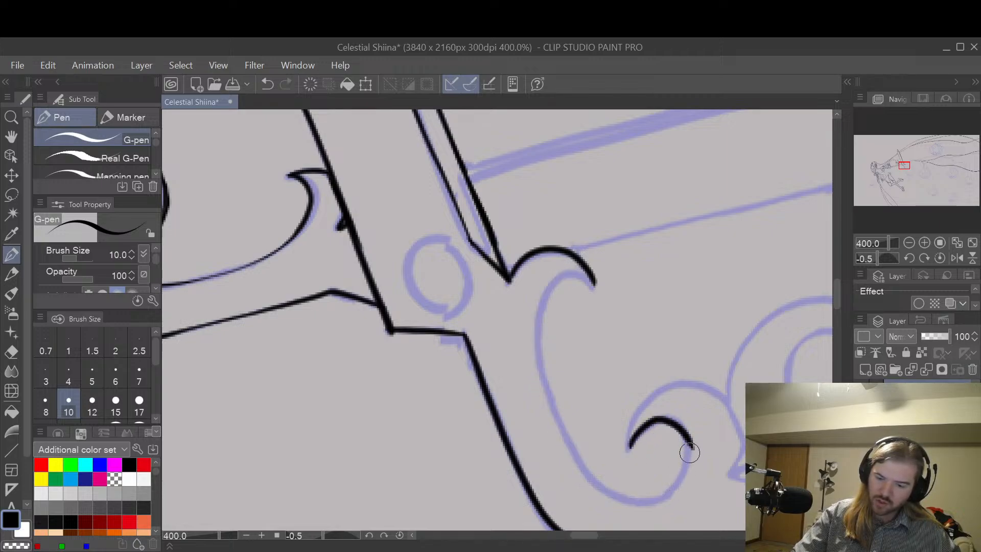
{"action": "key", "text": "ctrl+z"}
Step: Draw the small hook's inner curve from its tip to the start of the handle's inner edge
{"action": "mouse_move", "coordinate": [587, 280]}
{"action": "left_mouse_down"}
{"action": "mouse_move", "coordinate": [559, 275]}
{"action": "mouse_move", "coordinate": [541, 344]}
{"action": "left_mouse_up"}
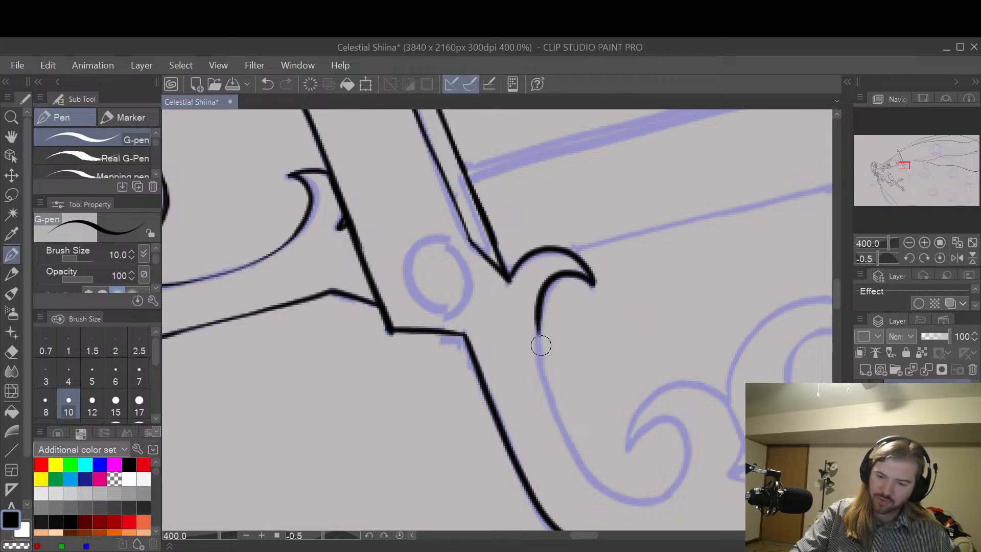
{"action": "key", "text": "ctrl+z"}
{"action": "mouse_move", "coordinate": [591, 284]}
{"action": "left_mouse_down"}
{"action": "mouse_move", "coordinate": [541, 319]}
{"action": "mouse_move", "coordinate": [543, 377]}
{"action": "left_mouse_up"}
{"action": "key", "text": "ctrl+z"}
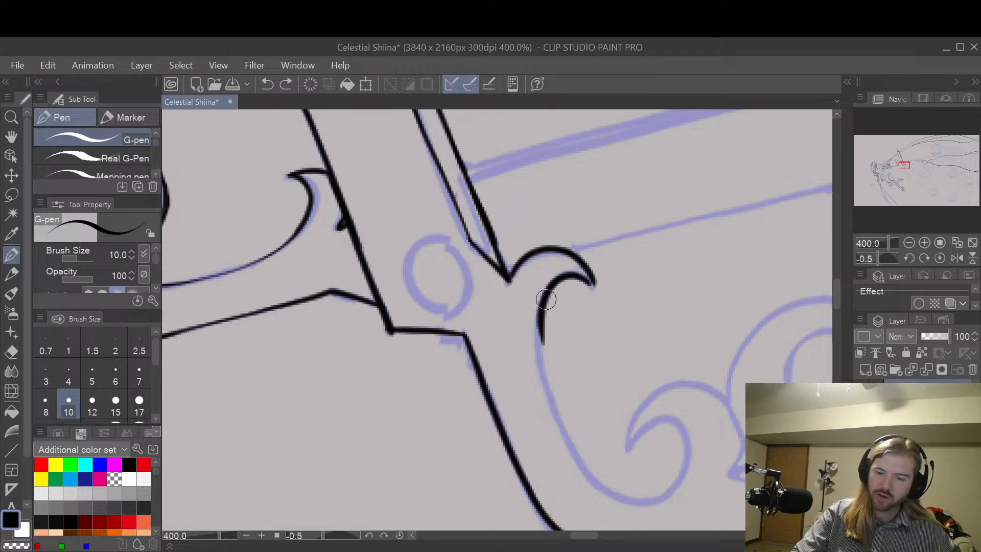
{"action": "left_click_drag", "start_coordinate": [545, 300], "coordinate": [549, 410]}
{"action": "key", "text": "ctrl+z"}
{"action": "left_click_drag", "start_coordinate": [542, 305], "coordinate": [564, 455]}
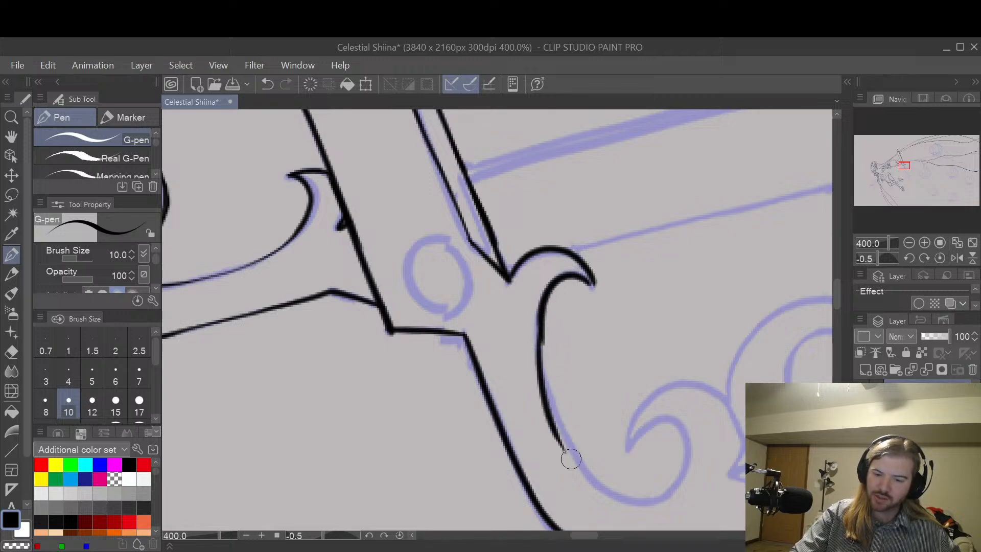
{"action": "key", "text": "ctrl+z"}
{"action": "mouse_move", "coordinate": [543, 304]}
{"action": "left_mouse_down"}
{"action": "mouse_move", "coordinate": [543, 371]}
{"action": "mouse_move", "coordinate": [592, 465]}
{"action": "left_mouse_up"}
{"action": "key", "text": "ctrl+z"}
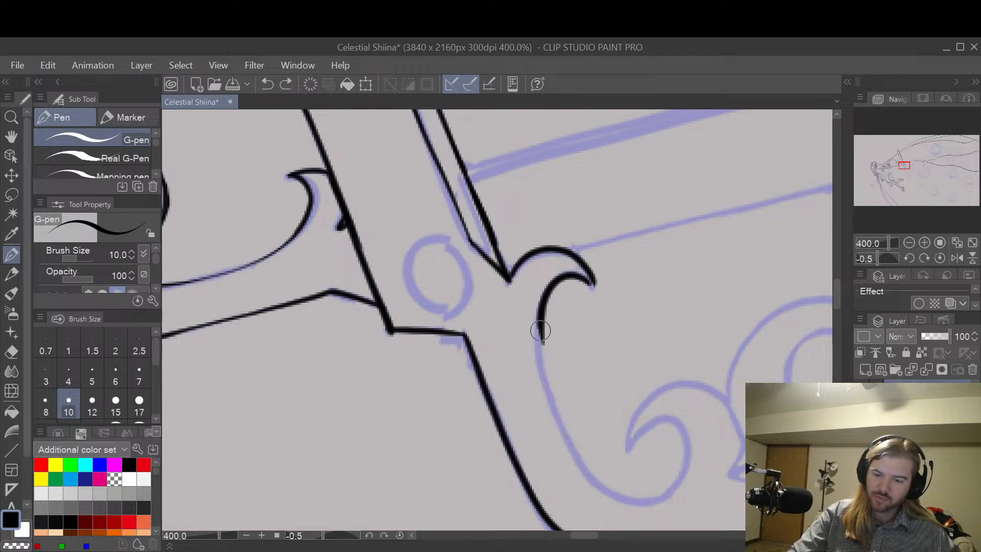
{"action": "left_click_drag", "start_coordinate": [540, 331], "coordinate": [587, 469]}
{"action": "key", "text": "ctrl+z"}
Step: Extend the handle's inner edge from the hook about halfway to the sketched curl with the G-pen
{"action": "left_click_drag", "start_coordinate": [540, 312], "coordinate": [576, 439]}
{"action": "key", "text": "e"}
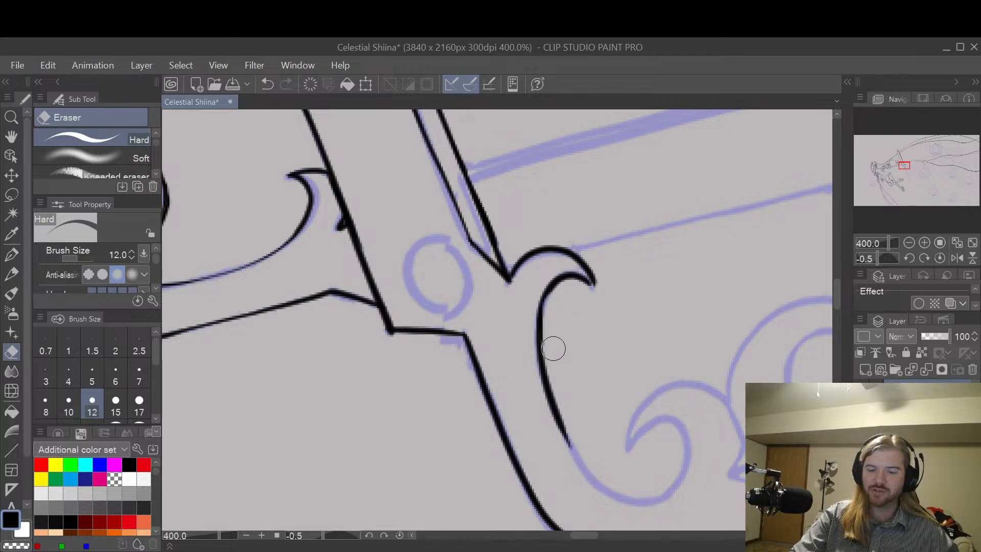
{"action": "key", "text": "p"}
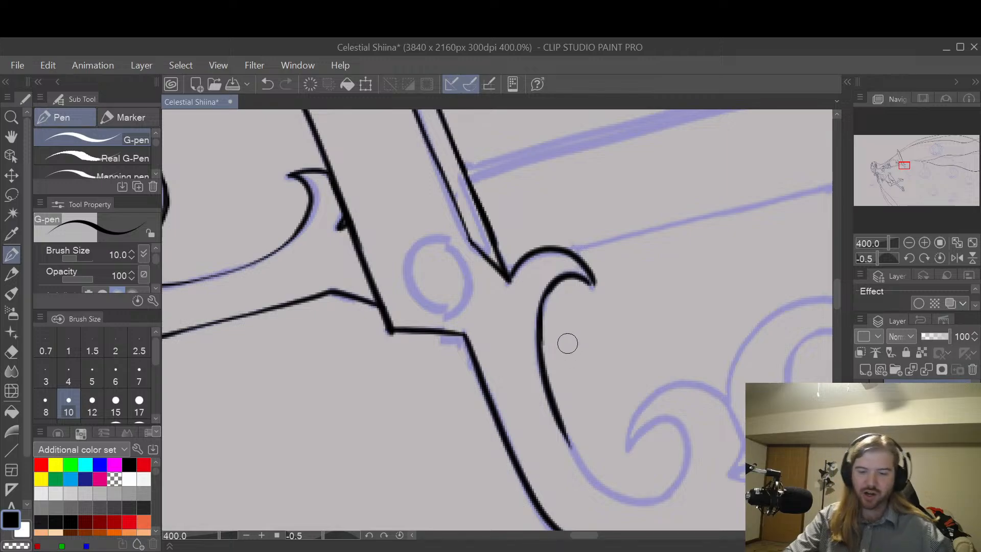
Step: Smooth the join below the hook on the handle's inner edge, trimming it with the Hard eraser and redrawing it with the G-pen
{"action": "scroll", "coordinate": [567, 343], "scroll_direction": "up", "scroll_amount": 2}
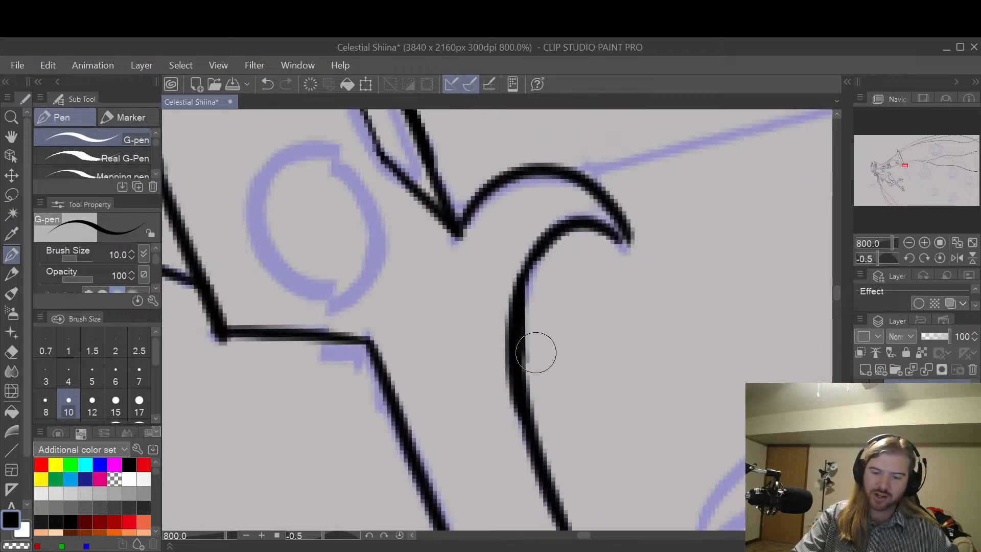
{"action": "key", "text": "ctrl+z"}
{"action": "mouse_move", "coordinate": [526, 269]}
{"action": "left_mouse_down"}
{"action": "mouse_move", "coordinate": [517, 355]}
{"action": "mouse_move", "coordinate": [537, 436]}
{"action": "mouse_move", "coordinate": [525, 268]}
{"action": "mouse_move", "coordinate": [517, 379]}
{"action": "mouse_move", "coordinate": [549, 466]}
{"action": "left_mouse_up"}
{"action": "key", "text": "ctrl+z"}
{"action": "key", "text": "e"}
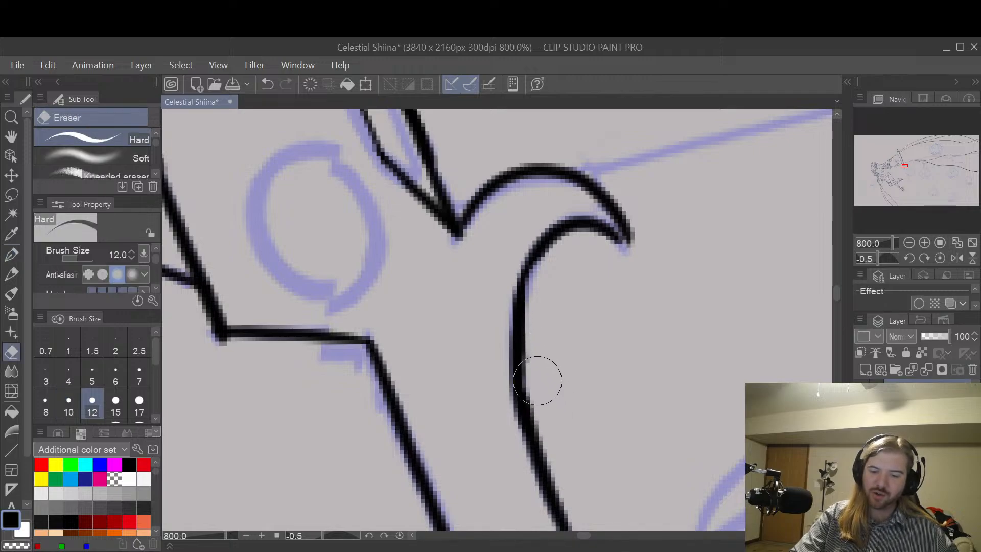
{"action": "mouse_move", "coordinate": [537, 380]}
{"action": "left_mouse_down"}
{"action": "mouse_move", "coordinate": [544, 285]}
{"action": "mouse_move", "coordinate": [564, 305]}
{"action": "mouse_move", "coordinate": [564, 289]}
{"action": "mouse_move", "coordinate": [547, 288]}
{"action": "mouse_move", "coordinate": [535, 259]}
{"action": "mouse_move", "coordinate": [515, 382]}
{"action": "mouse_move", "coordinate": [534, 418]}
{"action": "left_mouse_up"}
{"action": "key", "text": "p"}
{"action": "key", "text": "ctrl+z"}
{"action": "mouse_move", "coordinate": [536, 263]}
{"action": "left_mouse_down"}
{"action": "mouse_move", "coordinate": [522, 313]}
{"action": "mouse_move", "coordinate": [551, 481]}
{"action": "left_mouse_up"}
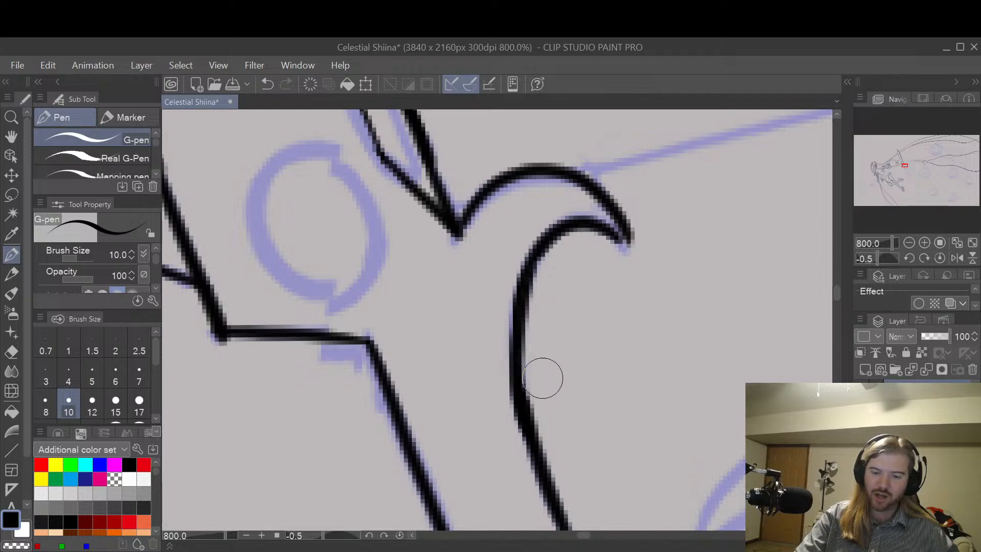
Step: Draw the inner line of the sketched curl and continue the handle's inner edge around to join it
{"action": "key", "text": "h"}
{"action": "mouse_move", "coordinate": [683, 451]}
{"action": "left_mouse_down"}
{"action": "mouse_move", "coordinate": [561, 213]}
{"action": "mouse_move", "coordinate": [606, 388]}
{"action": "mouse_move", "coordinate": [631, 401]}
{"action": "left_mouse_up"}
{"action": "key", "text": "e"}
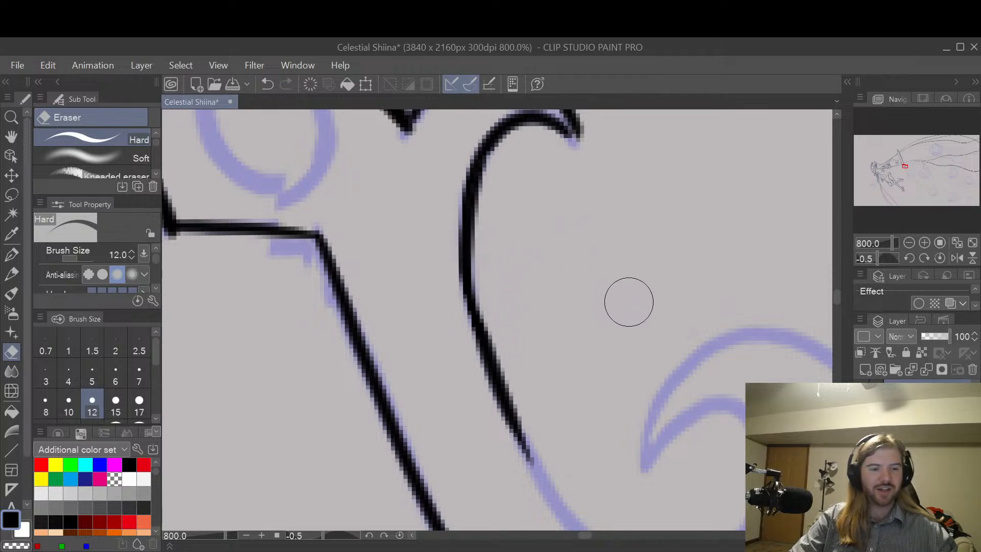
{"action": "scroll", "coordinate": [656, 305], "scroll_direction": "down", "scroll_amount": 2}
{"action": "key", "text": "space"}
{"action": "left_click_drag", "start_coordinate": [700, 350], "coordinate": [604, 309]}
{"action": "key", "text": "p"}
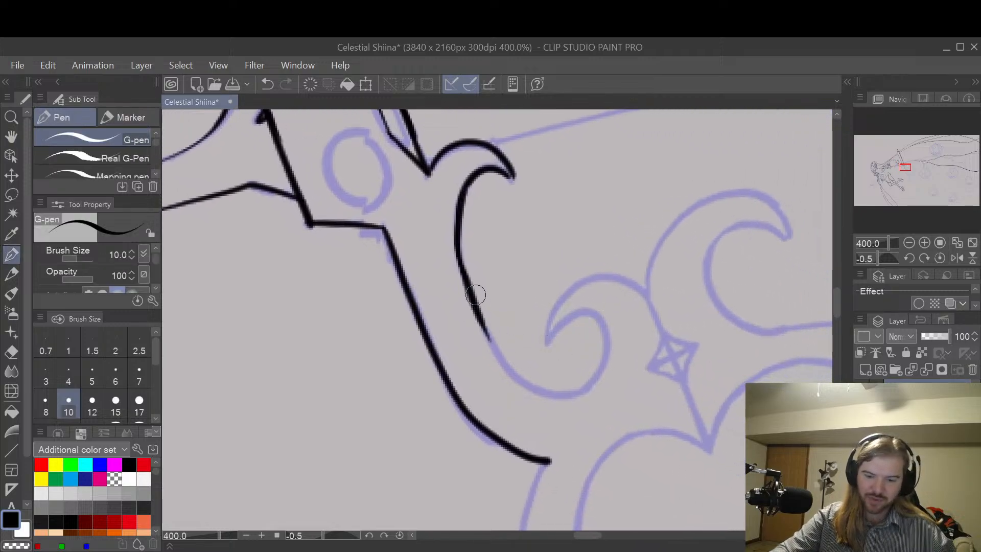
{"action": "mouse_move", "coordinate": [469, 294]}
{"action": "left_mouse_down"}
{"action": "mouse_move", "coordinate": [501, 359]}
{"action": "mouse_move", "coordinate": [539, 392]}
{"action": "mouse_move", "coordinate": [572, 393]}
{"action": "mouse_move", "coordinate": [604, 370]}
{"action": "mouse_move", "coordinate": [601, 339]}
{"action": "mouse_move", "coordinate": [563, 321]}
{"action": "mouse_move", "coordinate": [596, 317]}
{"action": "left_mouse_up"}
{"action": "key", "text": "ctrl+z"}
{"action": "key", "text": "ctrl+z"}
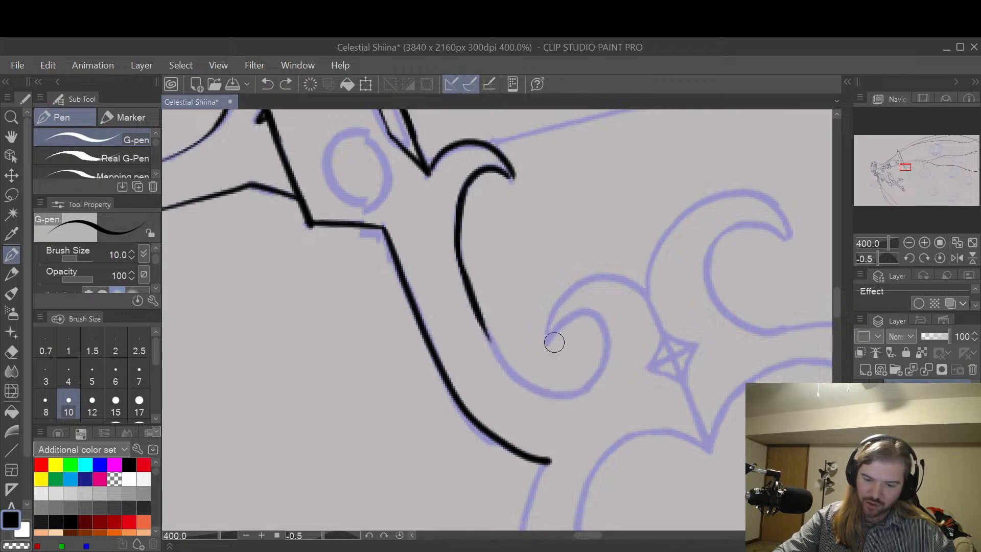
{"action": "mouse_move", "coordinate": [548, 341]}
{"action": "left_mouse_down"}
{"action": "mouse_move", "coordinate": [563, 321]}
{"action": "mouse_move", "coordinate": [602, 322]}
{"action": "mouse_move", "coordinate": [609, 352]}
{"action": "left_mouse_up"}
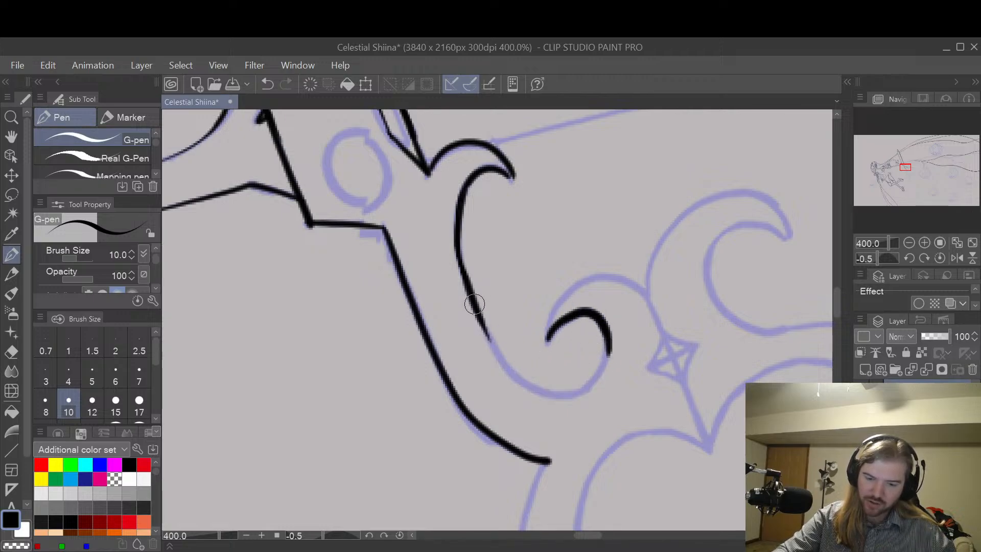
{"action": "mouse_move", "coordinate": [490, 339]}
{"action": "left_mouse_down"}
{"action": "mouse_move", "coordinate": [527, 385]}
{"action": "mouse_move", "coordinate": [555, 394]}
{"action": "mouse_move", "coordinate": [594, 383]}
{"action": "mouse_move", "coordinate": [613, 348]}
{"action": "left_mouse_up"}
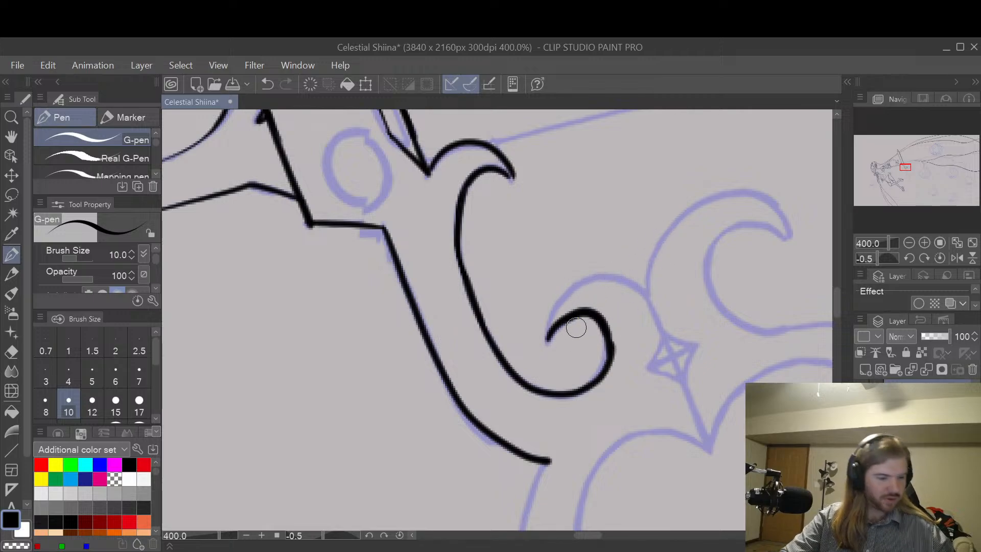
Step: Draw the small curl's outer line with the G-pen, from its pointed tip over the arch to the junction with the large curl
{"action": "key", "text": "e"}
{"action": "scroll", "coordinate": [489, 289], "scroll_direction": "up", "scroll_amount": 3}
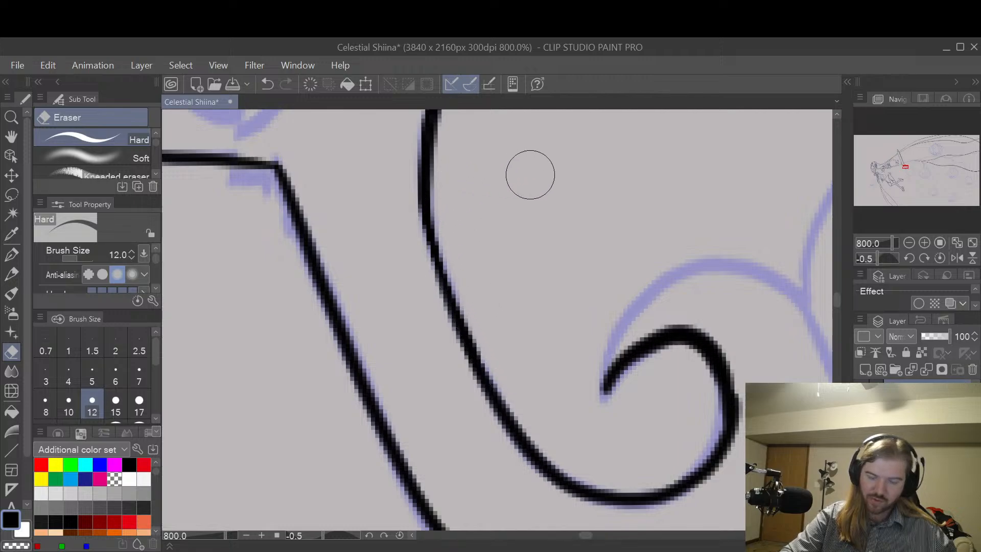
{"action": "key", "text": "space"}
{"action": "mouse_move", "coordinate": [697, 226]}
{"action": "left_mouse_down"}
{"action": "mouse_move", "coordinate": [685, 224]}
{"action": "mouse_move", "coordinate": [624, 265]}
{"action": "mouse_move", "coordinate": [649, 245]}
{"action": "left_mouse_up"}
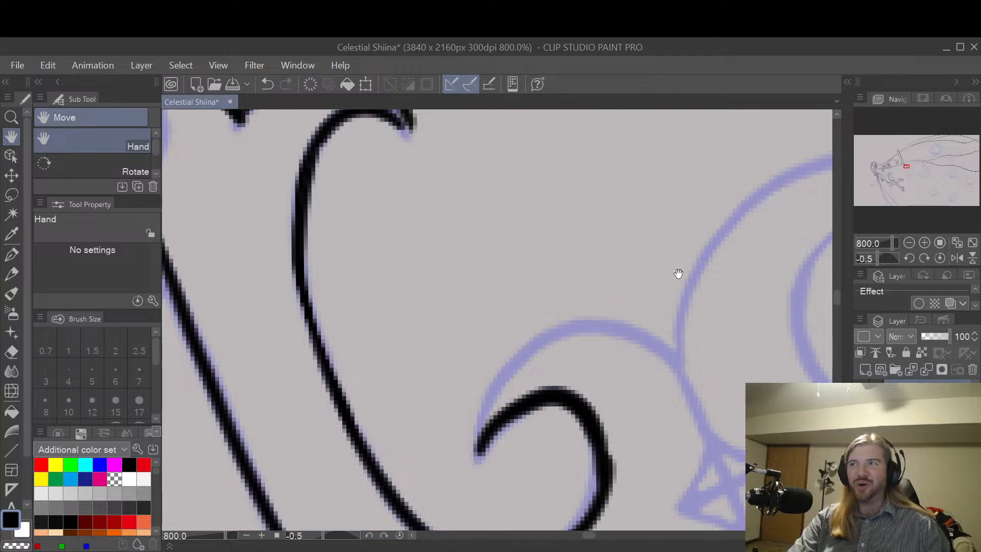
{"action": "key", "text": "p"}
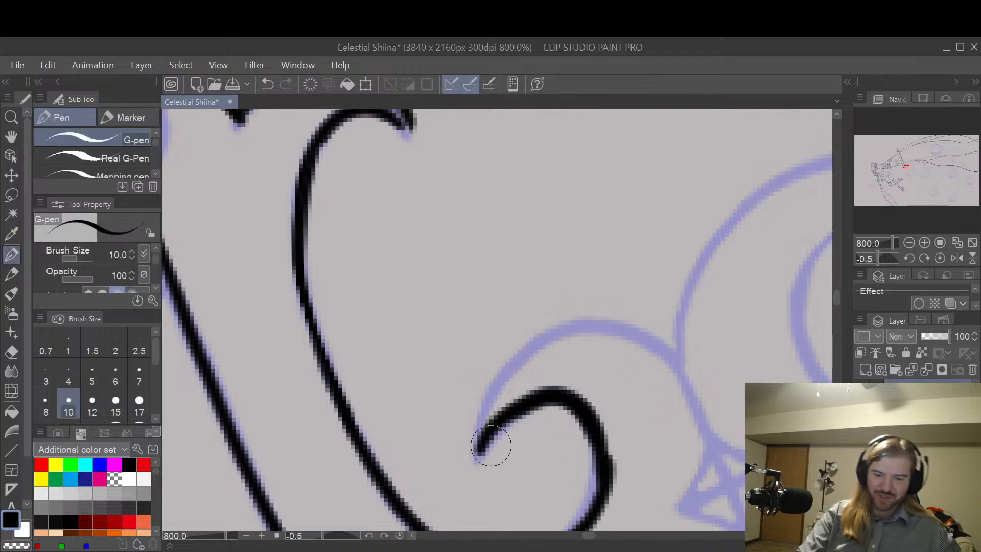
{"action": "mouse_move", "coordinate": [484, 436]}
{"action": "left_mouse_down"}
{"action": "mouse_move", "coordinate": [564, 344]}
{"action": "mouse_move", "coordinate": [592, 352]}
{"action": "mouse_move", "coordinate": [477, 407]}
{"action": "mouse_move", "coordinate": [565, 331]}
{"action": "mouse_move", "coordinate": [668, 346]}
{"action": "mouse_move", "coordinate": [713, 409]}
{"action": "left_mouse_up"}
{"action": "key", "text": "ctrl+z"}
{"action": "key", "text": "ctrl+z"}
{"action": "mouse_move", "coordinate": [478, 452]}
{"action": "left_mouse_down"}
{"action": "mouse_move", "coordinate": [489, 402]}
{"action": "mouse_move", "coordinate": [525, 354]}
{"action": "mouse_move", "coordinate": [579, 332]}
{"action": "mouse_move", "coordinate": [633, 342]}
{"action": "mouse_move", "coordinate": [685, 383]}
{"action": "mouse_move", "coordinate": [702, 321]}
{"action": "mouse_move", "coordinate": [662, 264]}
{"action": "mouse_move", "coordinate": [695, 334]}
{"action": "mouse_move", "coordinate": [667, 222]}
{"action": "left_mouse_up"}
Step: Extend the small curl's outer line straight through the sketched diamond down to the notch of the handle ring
{"action": "key", "text": "space"}
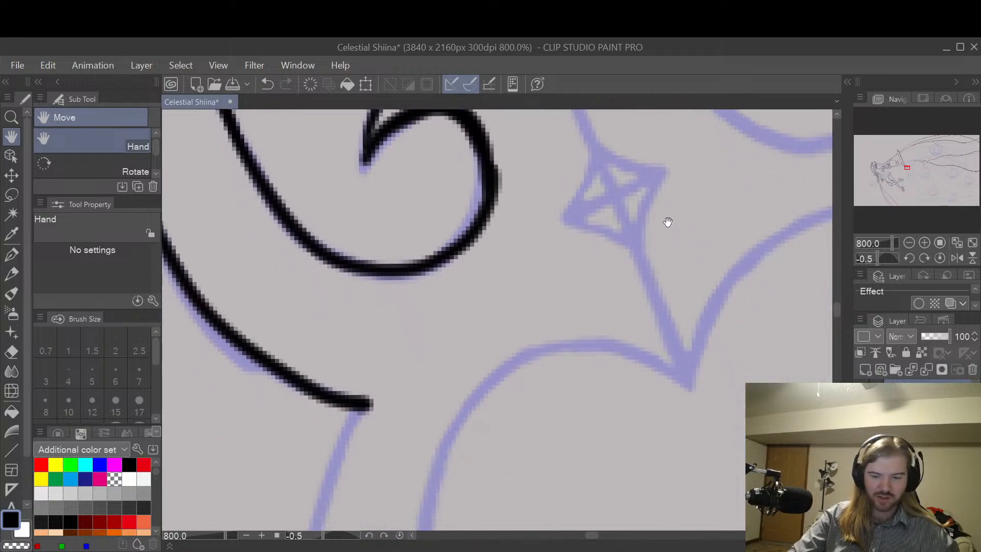
{"action": "left_click_drag", "start_coordinate": [673, 286], "coordinate": [668, 376]}
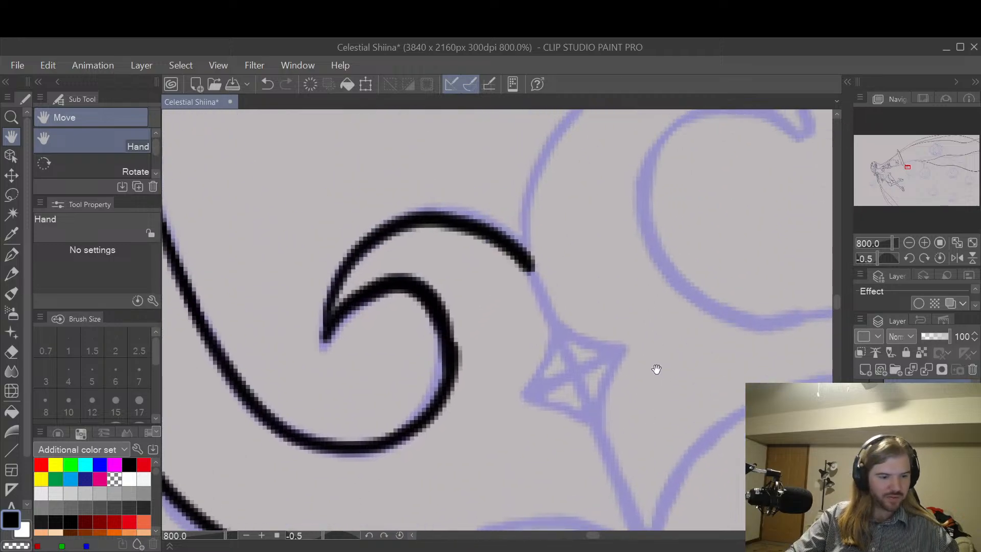
{"action": "key", "text": "space"}
{"action": "left_click_drag", "start_coordinate": [641, 346], "coordinate": [621, 252]}
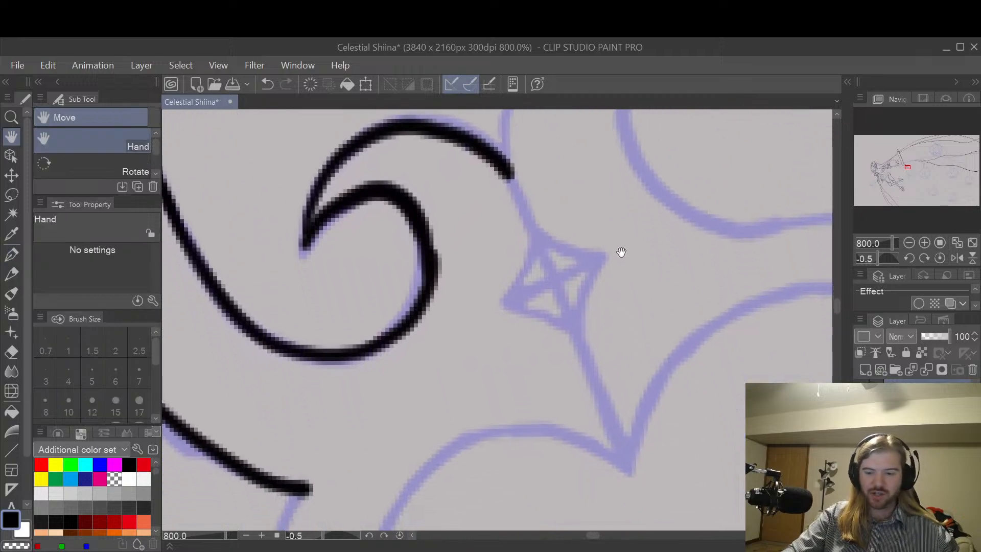
{"action": "left_click_drag", "start_coordinate": [510, 173], "coordinate": [634, 469]}
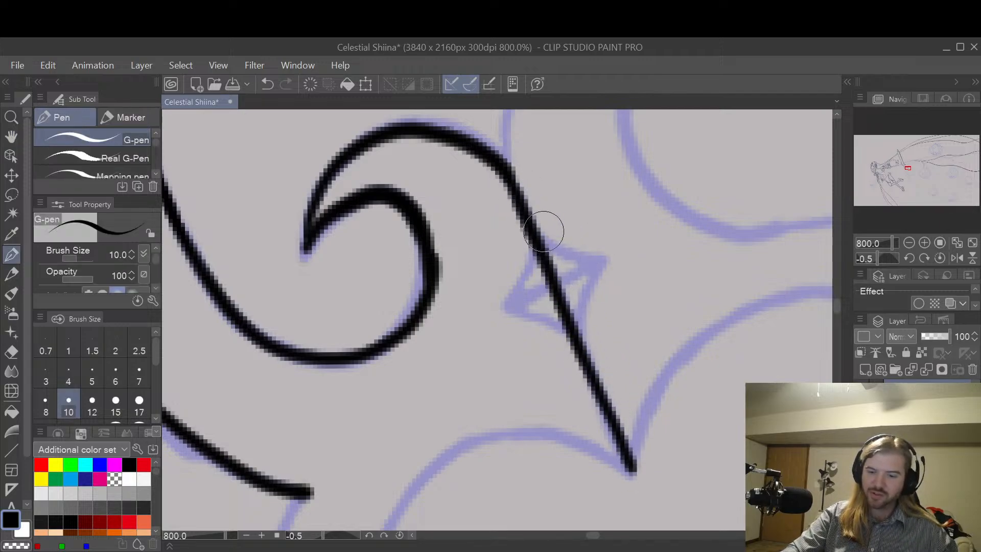
Step: Ink the two right-hand edges of the diamond, meeting in a point beside the stem line
{"action": "mouse_move", "coordinate": [536, 233]}
{"action": "left_mouse_down"}
{"action": "mouse_move", "coordinate": [604, 264]}
{"action": "mouse_move", "coordinate": [608, 283]}
{"action": "mouse_move", "coordinate": [601, 266]}
{"action": "mouse_move", "coordinate": [588, 292]}
{"action": "mouse_move", "coordinate": [586, 343]}
{"action": "left_mouse_up"}
{"action": "key", "text": "ctrl+z"}
{"action": "key", "text": "ctrl+z"}
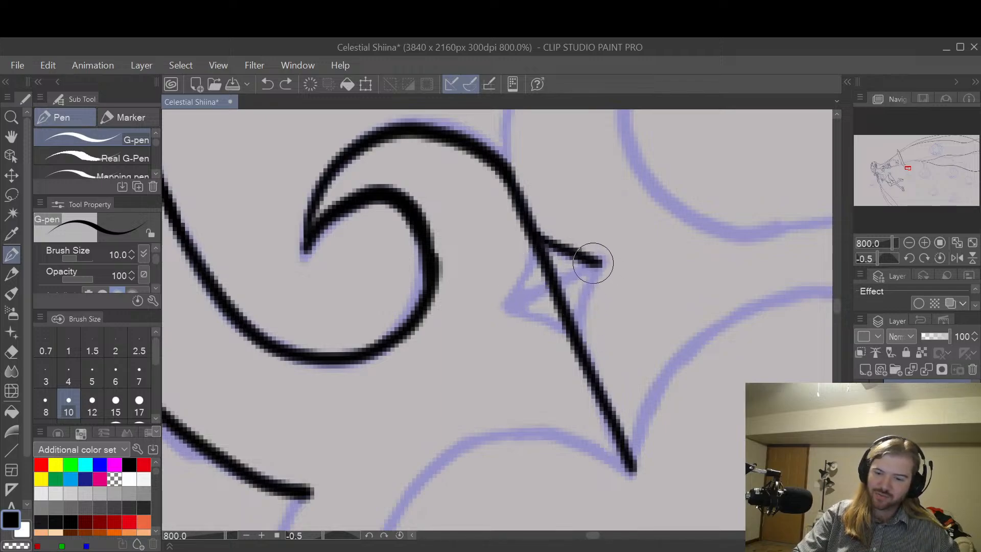
{"action": "mouse_move", "coordinate": [603, 265]}
{"action": "left_mouse_down"}
{"action": "mouse_move", "coordinate": [581, 337]}
{"action": "mouse_move", "coordinate": [607, 265]}
{"action": "left_mouse_up"}
{"action": "key", "text": "ctrl+z"}
{"action": "key", "text": "ctrl+z"}
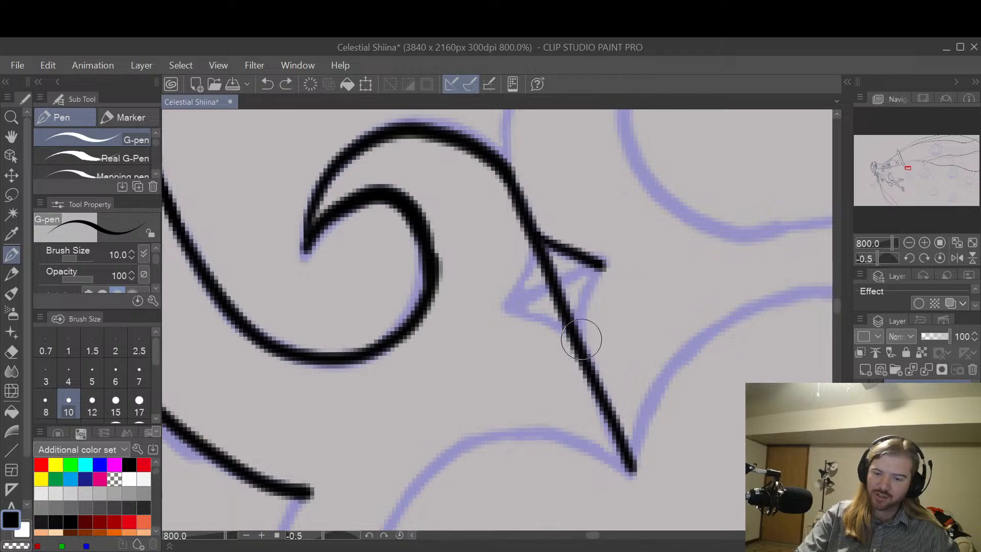
{"action": "left_click_drag", "start_coordinate": [580, 332], "coordinate": [608, 266]}
Step: Ink the diamond's two left-hand edges with the G-pen to close its outline on the stem line
{"action": "left_click_drag", "start_coordinate": [502, 302], "coordinate": [531, 228]}
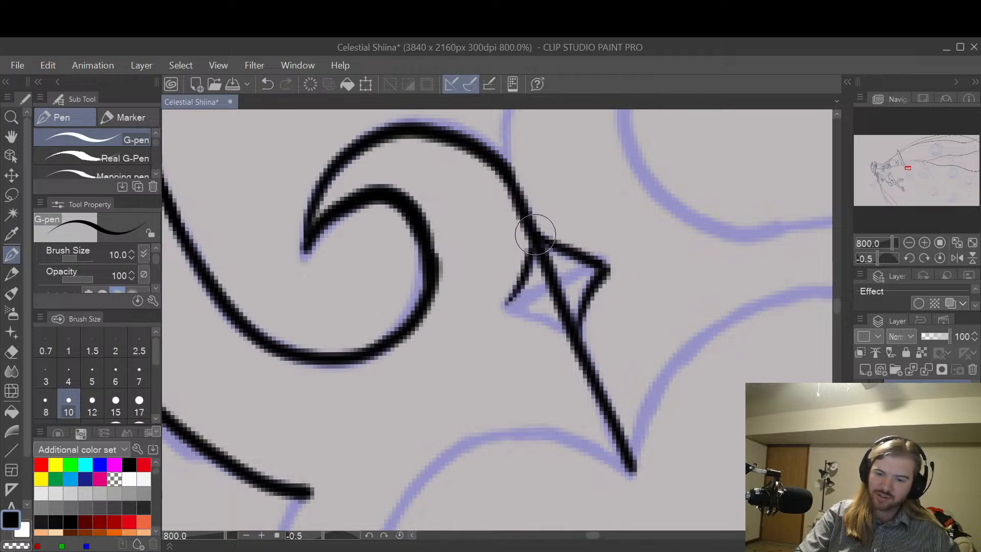
{"action": "key", "text": "ctrl+z"}
{"action": "left_click_drag", "start_coordinate": [507, 302], "coordinate": [535, 242]}
{"action": "key", "text": "ctrl+z"}
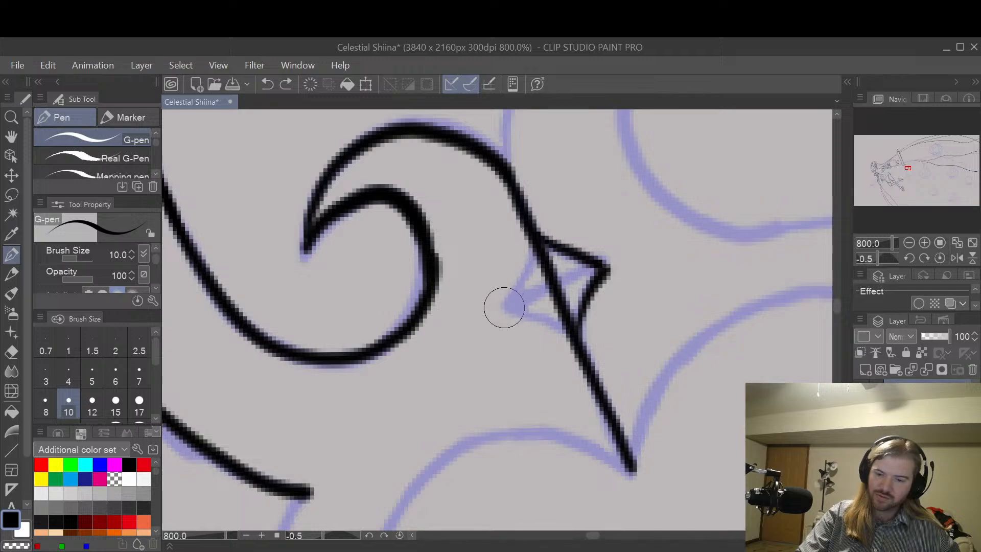
{"action": "left_click_drag", "start_coordinate": [502, 302], "coordinate": [534, 233]}
{"action": "left_click_drag", "start_coordinate": [504, 305], "coordinate": [563, 328]}
{"action": "key", "text": "ctrl+z"}
{"action": "left_click_drag", "start_coordinate": [506, 307], "coordinate": [559, 328]}
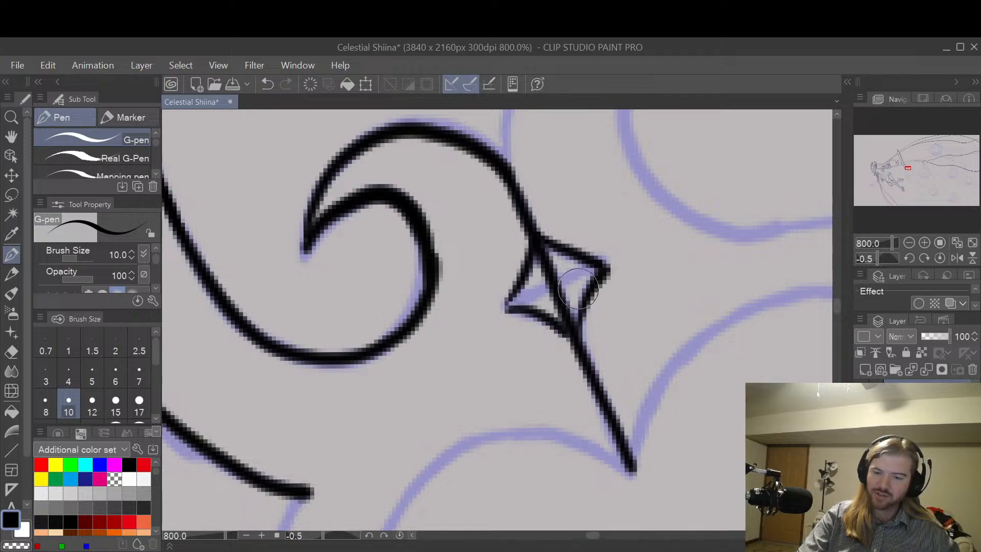
Step: Draw the diamond's cross line from its left point to its right point
{"action": "left_click_drag", "start_coordinate": [507, 306], "coordinate": [603, 264]}
{"action": "key", "text": "ctrl+z"}
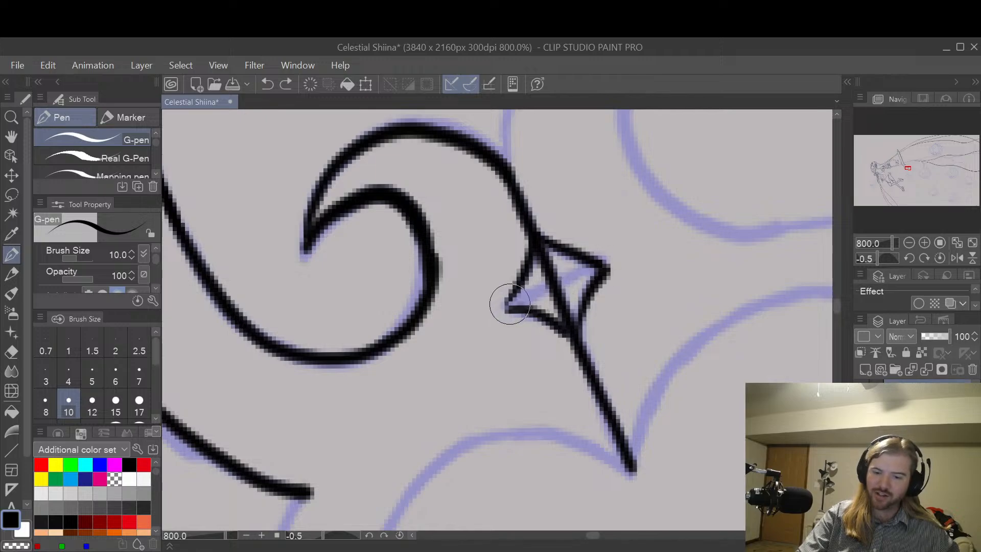
{"action": "left_click_drag", "start_coordinate": [507, 305], "coordinate": [608, 262]}
{"action": "key", "text": "ctrl+z"}
{"action": "left_click_drag", "start_coordinate": [508, 307], "coordinate": [608, 262]}
{"action": "key", "text": "ctrl+z"}
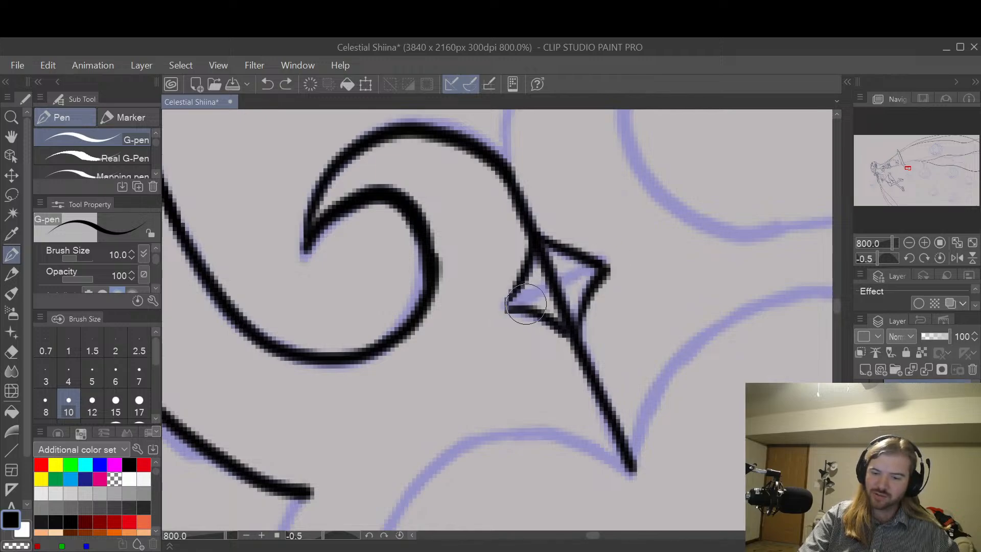
{"action": "left_click_drag", "start_coordinate": [508, 306], "coordinate": [609, 262]}
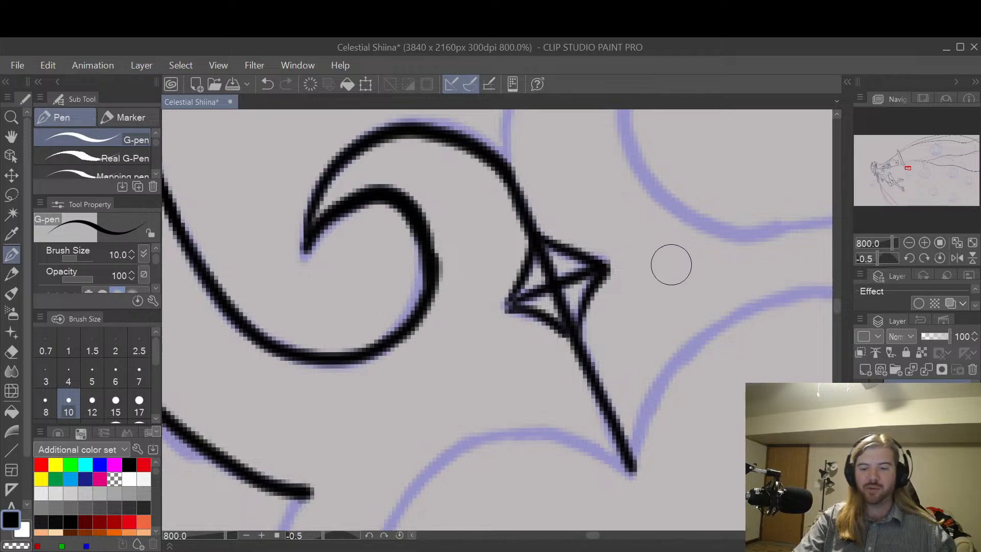
{"action": "key", "text": "space"}
{"action": "mouse_move", "coordinate": [677, 247]}
{"action": "left_mouse_down"}
{"action": "mouse_move", "coordinate": [620, 301]}
{"action": "mouse_move", "coordinate": [682, 339]}
{"action": "left_mouse_up"}
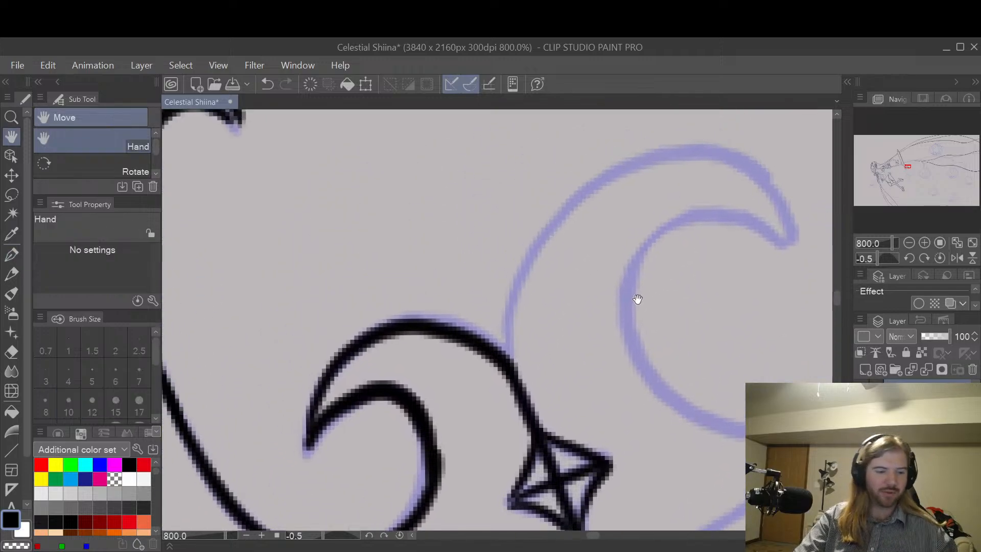
{"action": "mouse_move", "coordinate": [507, 355]}
{"action": "left_mouse_down"}
{"action": "mouse_move", "coordinate": [511, 300]}
{"action": "mouse_move", "coordinate": [545, 232]}
{"action": "mouse_move", "coordinate": [598, 188]}
{"action": "mouse_move", "coordinate": [692, 153]}
{"action": "left_mouse_up"}
{"action": "key", "text": "ctrl+z"}
{"action": "mouse_move", "coordinate": [508, 363]}
{"action": "left_mouse_down"}
{"action": "mouse_move", "coordinate": [513, 305]}
{"action": "mouse_move", "coordinate": [544, 236]}
{"action": "mouse_move", "coordinate": [602, 187]}
{"action": "mouse_move", "coordinate": [670, 165]}
{"action": "mouse_move", "coordinate": [730, 169]}
{"action": "mouse_move", "coordinate": [794, 248]}
{"action": "left_mouse_up"}
{"action": "key", "text": "ctrl+z"}
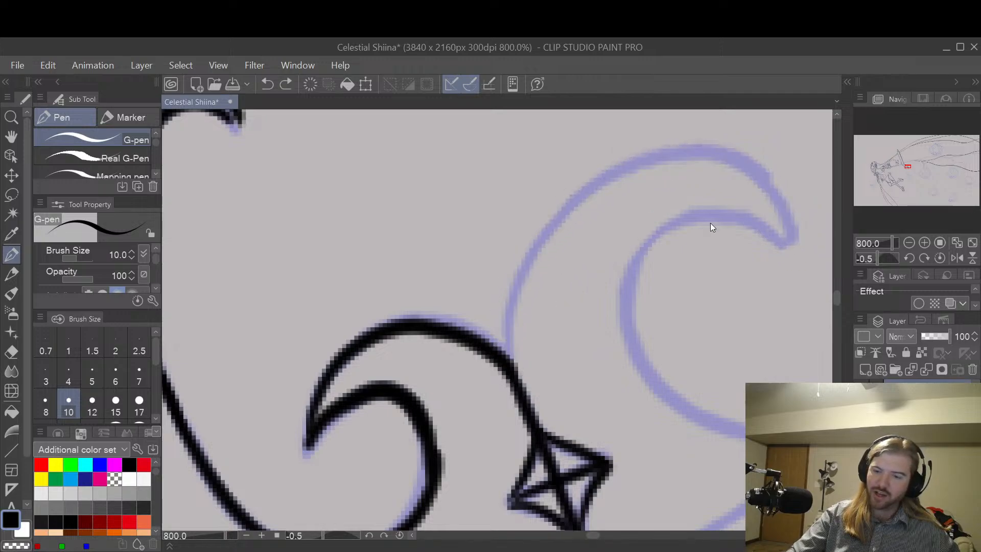
{"action": "mouse_move", "coordinate": [509, 363]}
{"action": "left_mouse_down"}
{"action": "mouse_move", "coordinate": [531, 246]}
{"action": "mouse_move", "coordinate": [570, 187]}
{"action": "mouse_move", "coordinate": [614, 159]}
{"action": "mouse_move", "coordinate": [675, 148]}
{"action": "mouse_move", "coordinate": [724, 155]}
{"action": "mouse_move", "coordinate": [767, 181]}
{"action": "mouse_move", "coordinate": [792, 246]}
{"action": "left_mouse_up"}
{"action": "key", "text": "ctrl+z"}
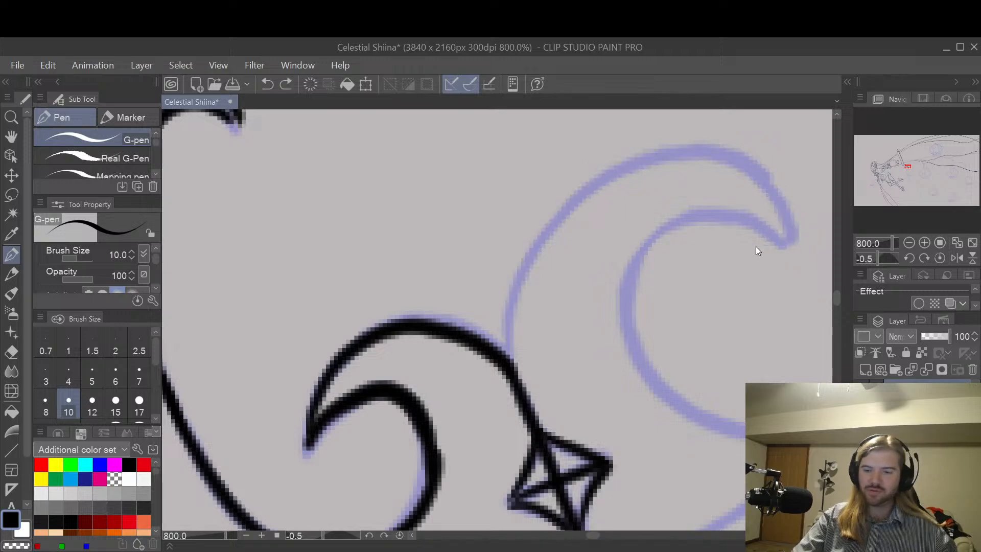
{"action": "mouse_move", "coordinate": [509, 364]}
{"action": "left_mouse_down"}
{"action": "mouse_move", "coordinate": [507, 287]}
{"action": "mouse_move", "coordinate": [601, 180]}
{"action": "mouse_move", "coordinate": [733, 171]}
{"action": "mouse_move", "coordinate": [786, 238]}
{"action": "mouse_move", "coordinate": [508, 333]}
{"action": "mouse_move", "coordinate": [567, 206]}
{"action": "mouse_move", "coordinate": [683, 170]}
{"action": "left_mouse_up"}
{"action": "key", "text": "ctrl+z"}
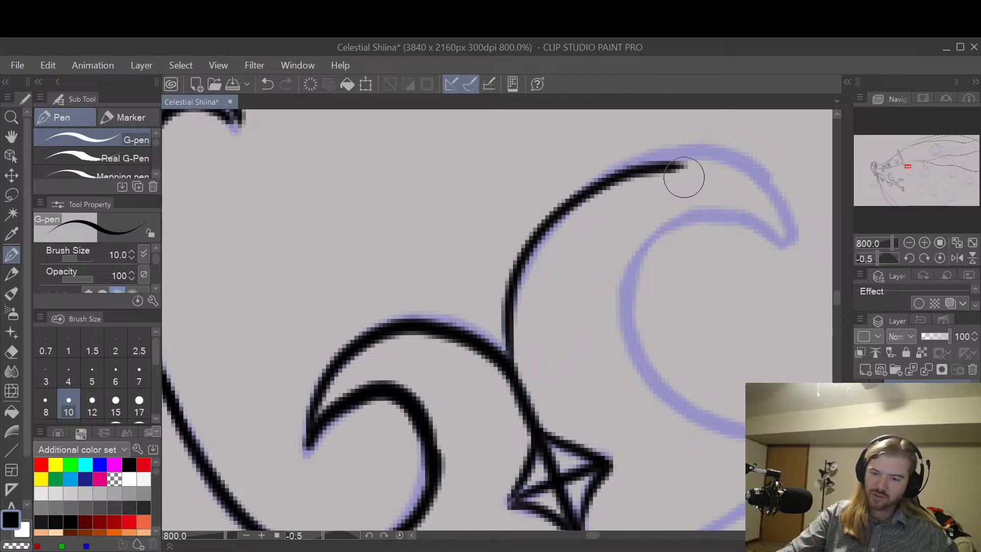
{"action": "key", "text": "ctrl+z"}
{"action": "mouse_move", "coordinate": [513, 359]}
{"action": "left_mouse_down"}
{"action": "mouse_move", "coordinate": [512, 333]}
{"action": "mouse_move", "coordinate": [579, 200]}
{"action": "mouse_move", "coordinate": [724, 160]}
{"action": "mouse_move", "coordinate": [792, 234]}
{"action": "mouse_move", "coordinate": [782, 271]}
{"action": "mouse_move", "coordinate": [631, 325]}
{"action": "left_mouse_up"}
{"action": "key", "text": "ctrl+z"}
Step: Draw the large curl's outer edge with the G-pen in one arc from the junction above the diamond to the curl's tip
{"action": "key", "text": "space"}
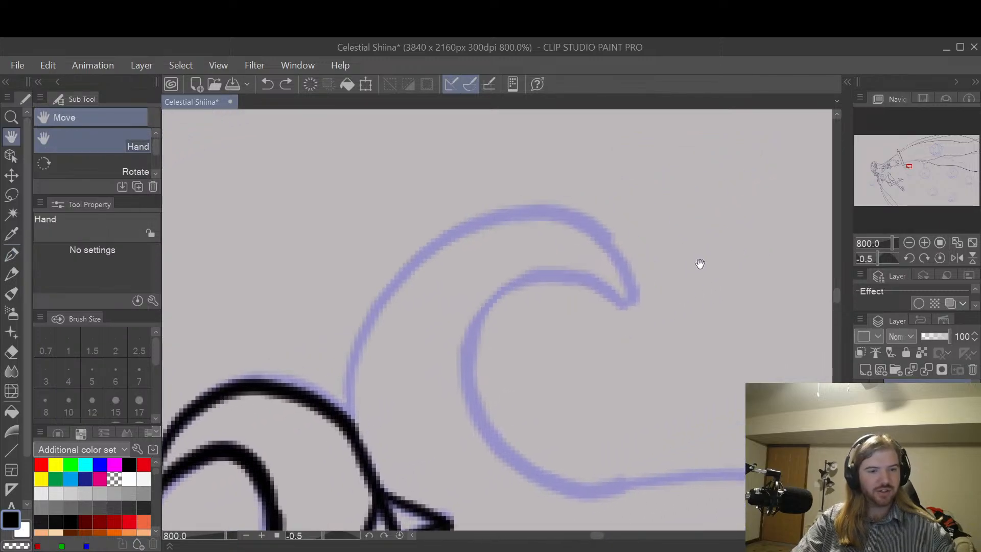
{"action": "key", "text": "shift+space"}
{"action": "left_click_drag", "start_coordinate": [701, 270], "coordinate": [675, 374]}
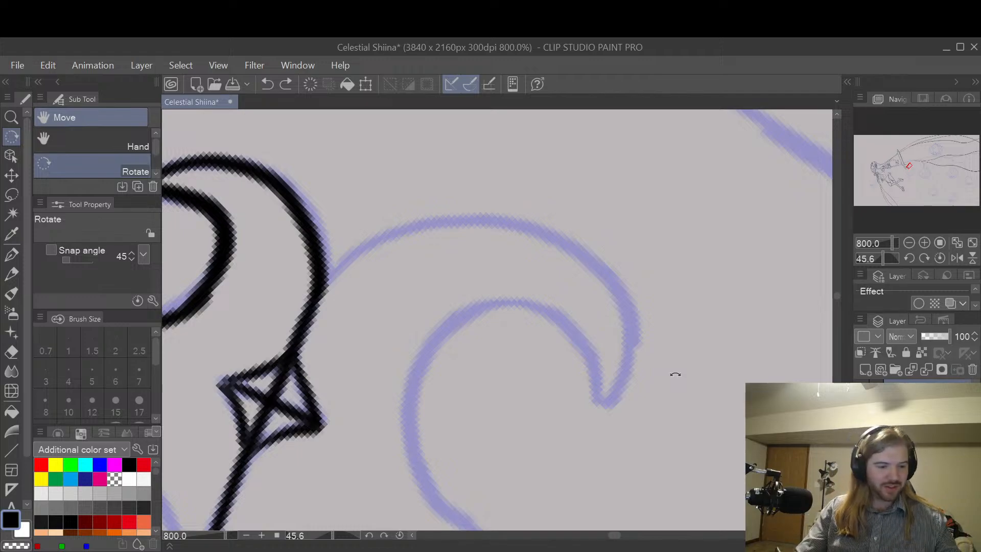
{"action": "key", "text": "p"}
{"action": "left_click_drag", "start_coordinate": [327, 279], "coordinate": [458, 202]}
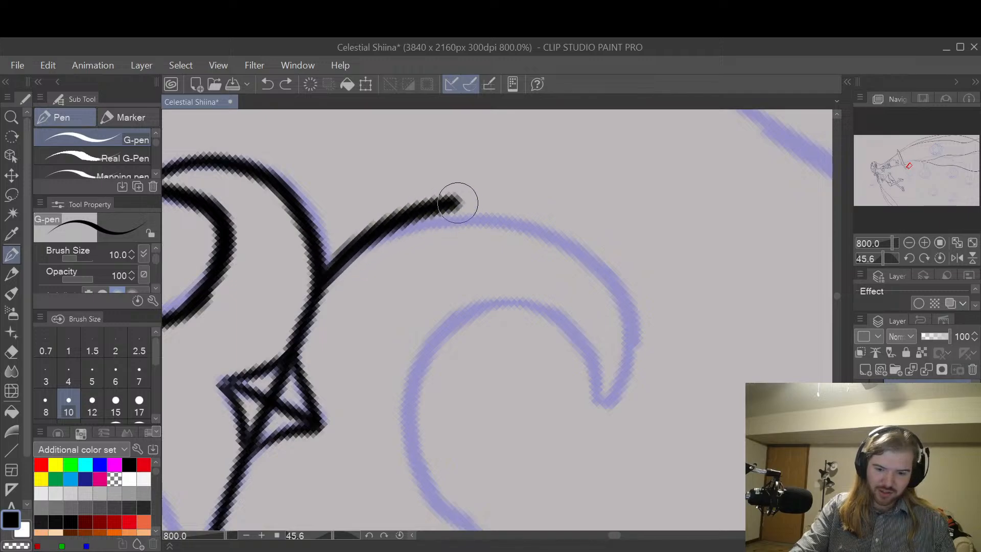
{"action": "key", "text": "ctrl+z"}
{"action": "mouse_move", "coordinate": [322, 279]}
{"action": "left_mouse_down"}
{"action": "mouse_move", "coordinate": [422, 219]}
{"action": "mouse_move", "coordinate": [542, 229]}
{"action": "mouse_move", "coordinate": [604, 291]}
{"action": "mouse_move", "coordinate": [626, 391]}
{"action": "left_mouse_up"}
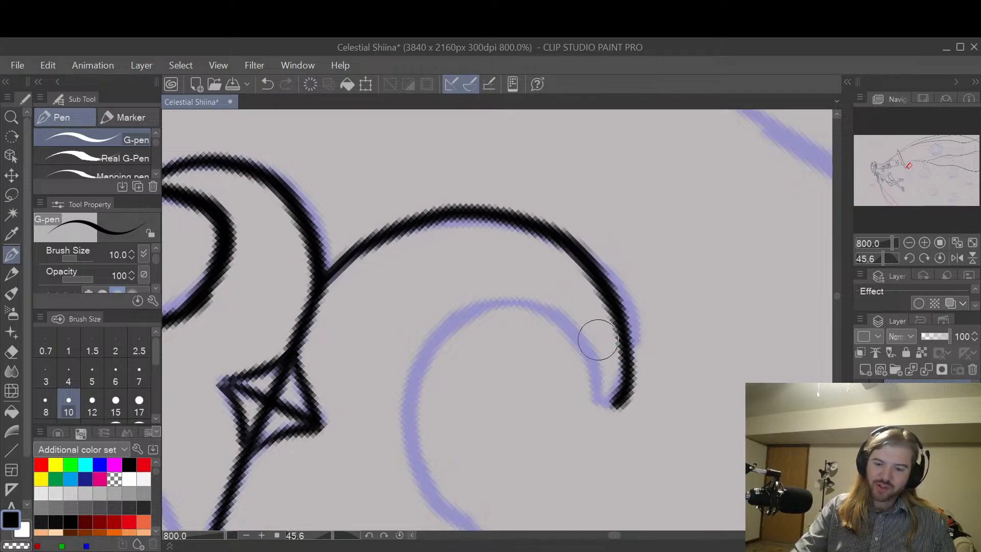
Step: Draw the large curl's inner edge from its tip around to the start of the ring's outer line
{"action": "mouse_move", "coordinate": [604, 401]}
{"action": "left_mouse_down"}
{"action": "mouse_move", "coordinate": [578, 342]}
{"action": "mouse_move", "coordinate": [468, 324]}
{"action": "mouse_move", "coordinate": [420, 464]}
{"action": "mouse_move", "coordinate": [475, 528]}
{"action": "left_mouse_up"}
{"action": "key", "text": "ctrl+z"}
{"action": "key", "text": "ctrl+z"}
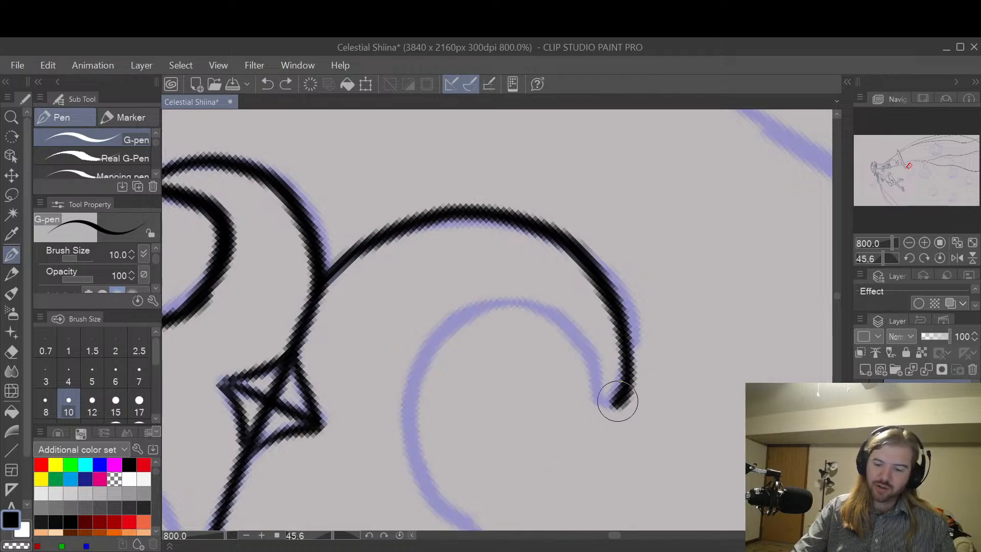
{"action": "mouse_move", "coordinate": [623, 395]}
{"action": "left_mouse_down"}
{"action": "mouse_move", "coordinate": [603, 417]}
{"action": "mouse_move", "coordinate": [597, 370]}
{"action": "mouse_move", "coordinate": [569, 330]}
{"action": "mouse_move", "coordinate": [525, 310]}
{"action": "mouse_move", "coordinate": [464, 324]}
{"action": "mouse_move", "coordinate": [419, 373]}
{"action": "mouse_move", "coordinate": [418, 455]}
{"action": "mouse_move", "coordinate": [463, 521]}
{"action": "left_mouse_up"}
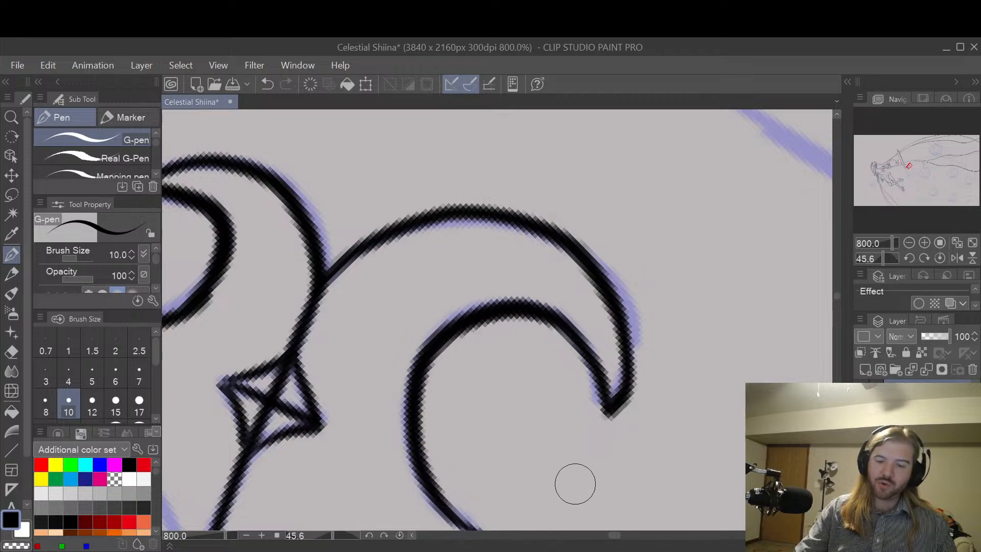
Step: Set the G-pen size to 12, and trim the outer side of the large curl's tip to a finer point with the Hard eraser
{"action": "key", "text": "bracketright"}
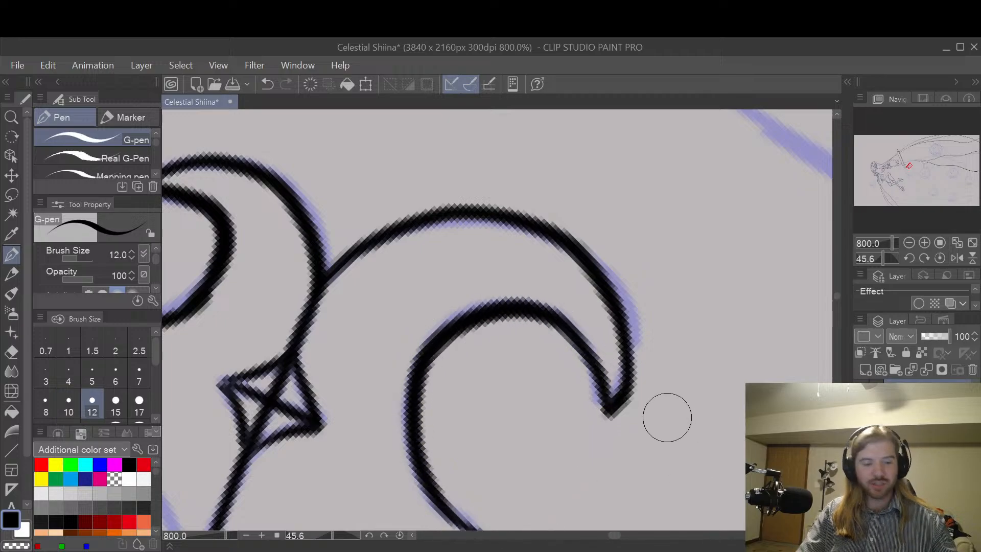
{"action": "left_click_drag", "start_coordinate": [635, 422], "coordinate": [656, 350]}
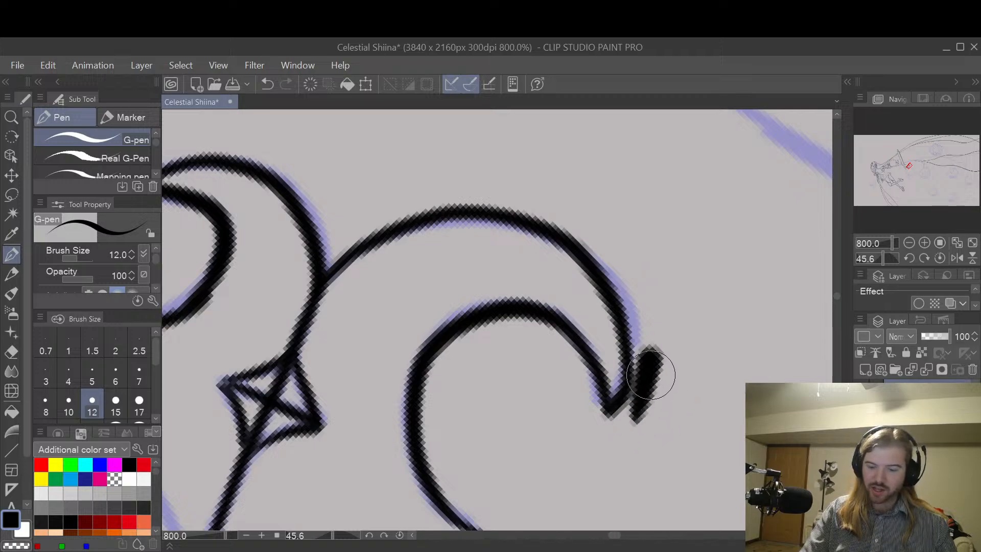
{"action": "key", "text": "ctrl+z"}
{"action": "key", "text": "e"}
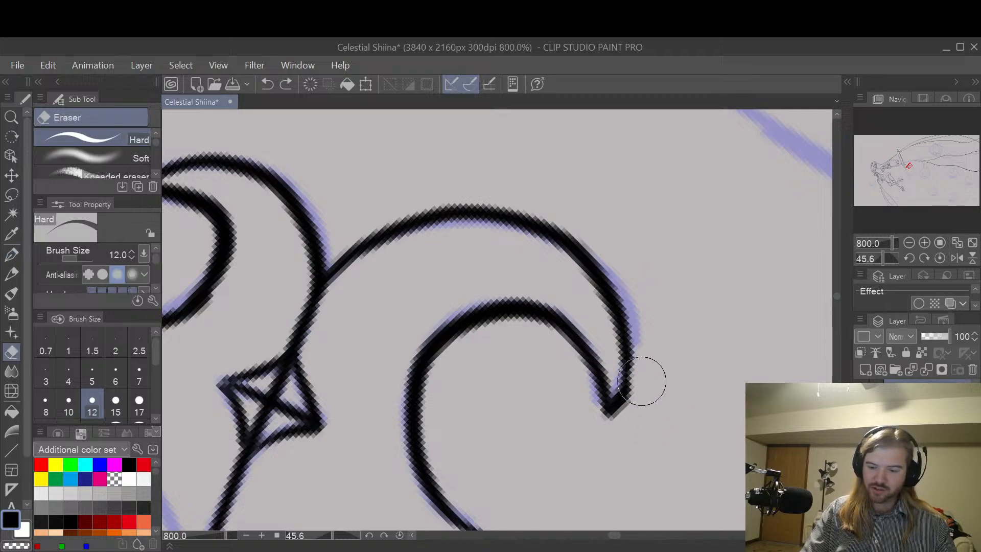
{"action": "left_click_drag", "start_coordinate": [633, 407], "coordinate": [676, 293]}
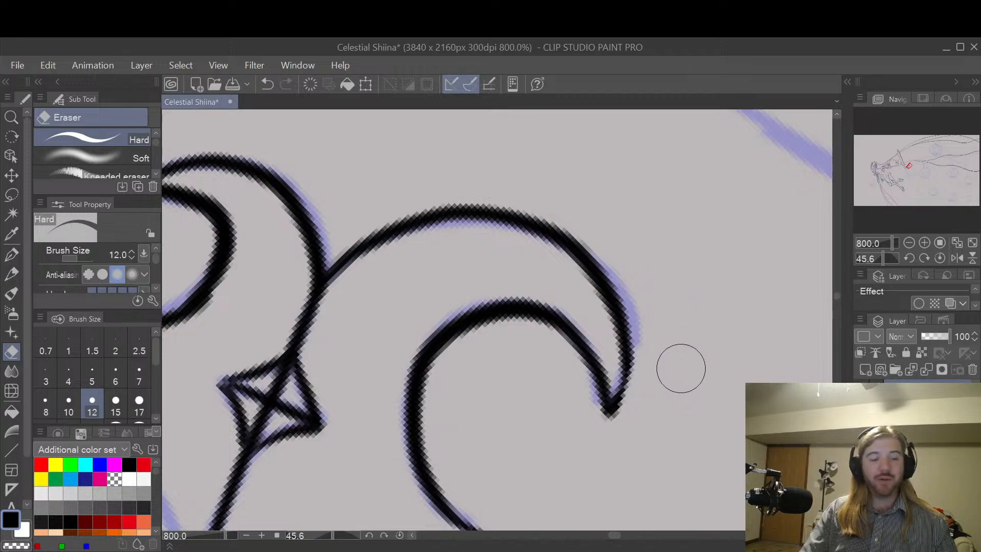
Step: Examine the inked curls and diamond up close, and check the whole handle against the remaining ring sketch
{"action": "key", "text": "space"}
{"action": "left_click_drag", "start_coordinate": [686, 430], "coordinate": [697, 301]}
{"action": "scroll", "coordinate": [712, 349], "scroll_direction": "down", "scroll_amount": 2}
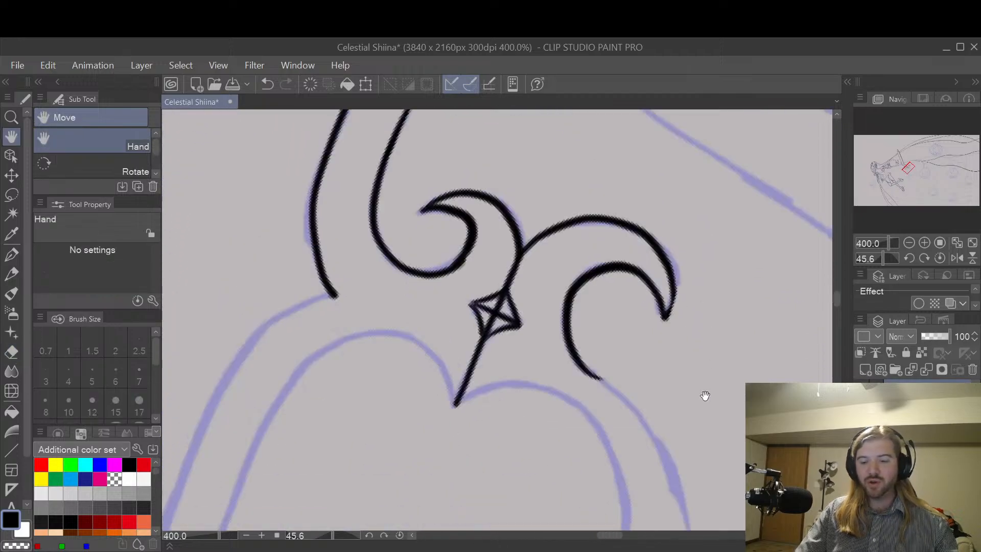
{"action": "left_click_drag", "start_coordinate": [706, 397], "coordinate": [675, 393]}
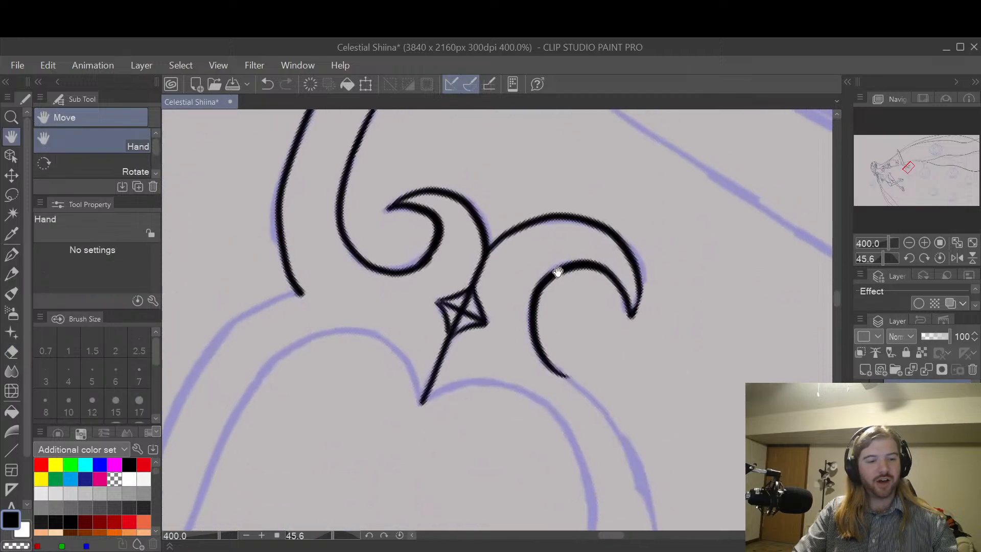
{"action": "left_click_drag", "start_coordinate": [557, 272], "coordinate": [603, 296]}
{"action": "scroll", "coordinate": [650, 280], "scroll_direction": "up", "scroll_amount": 4}
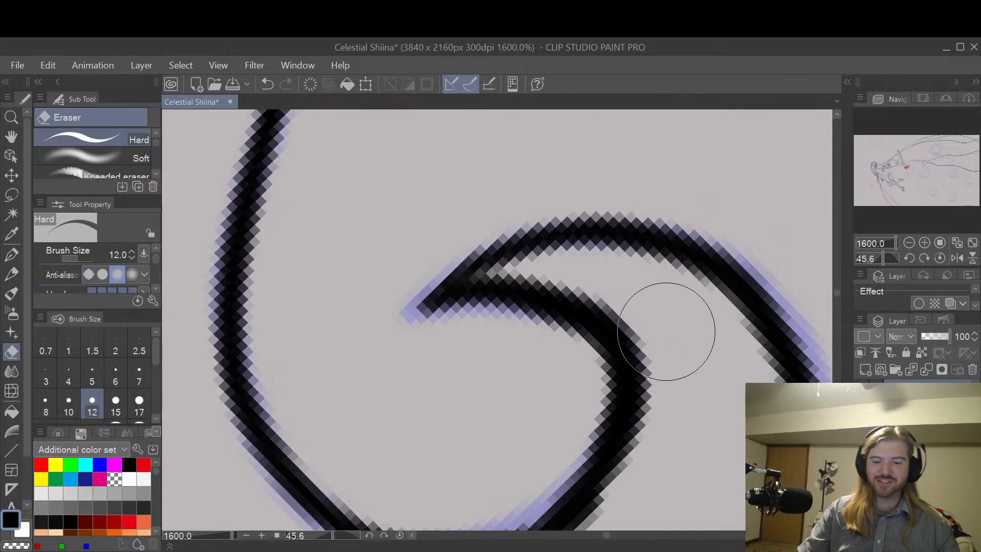
{"action": "scroll", "coordinate": [705, 363], "scroll_direction": "down", "scroll_amount": 2}
{"action": "key", "text": "space"}
{"action": "left_click_drag", "start_coordinate": [797, 402], "coordinate": [625, 306]}
{"action": "scroll", "coordinate": [797, 398], "scroll_direction": "down", "scroll_amount": 2}
{"action": "left_click_drag", "start_coordinate": [679, 386], "coordinate": [610, 324]}
{"action": "scroll", "coordinate": [610, 324], "scroll_direction": "down", "scroll_amount": 3}
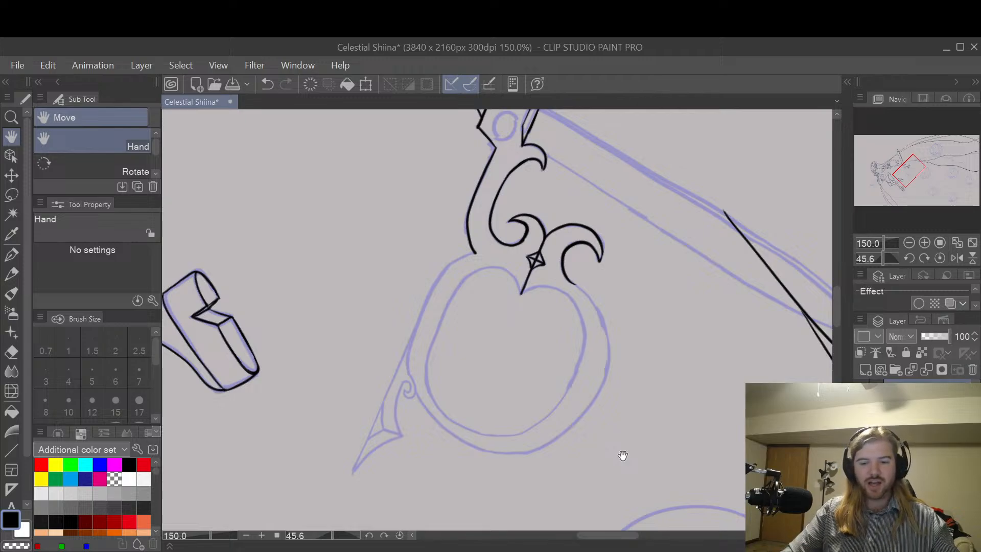
{"action": "left_click_drag", "start_coordinate": [615, 357], "coordinate": [613, 347]}
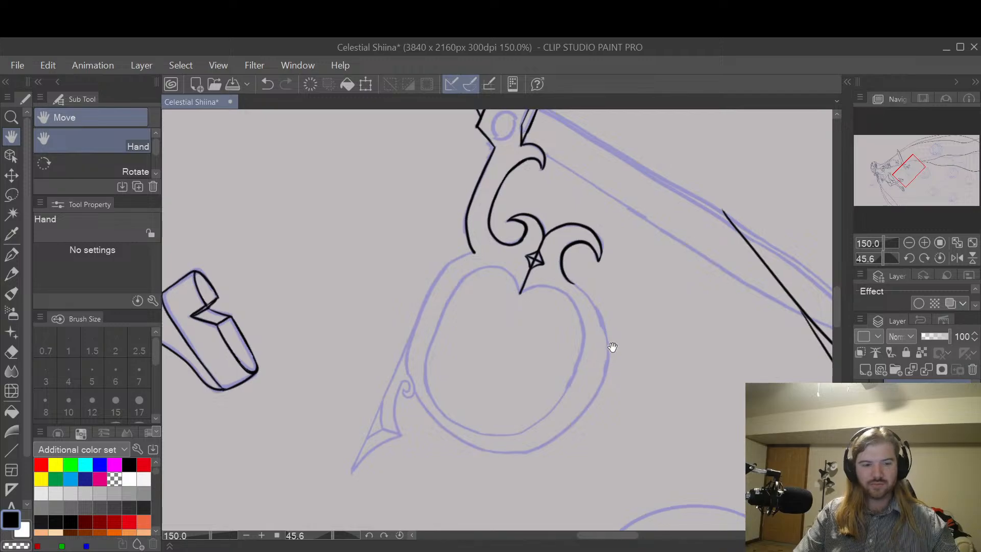
Step: Draw the ring's outer line with the G-pen from the large curl's inner edge down along the ring's curl side
{"action": "key", "text": "p"}
{"action": "scroll", "coordinate": [618, 338], "scroll_direction": "up", "scroll_amount": 3}
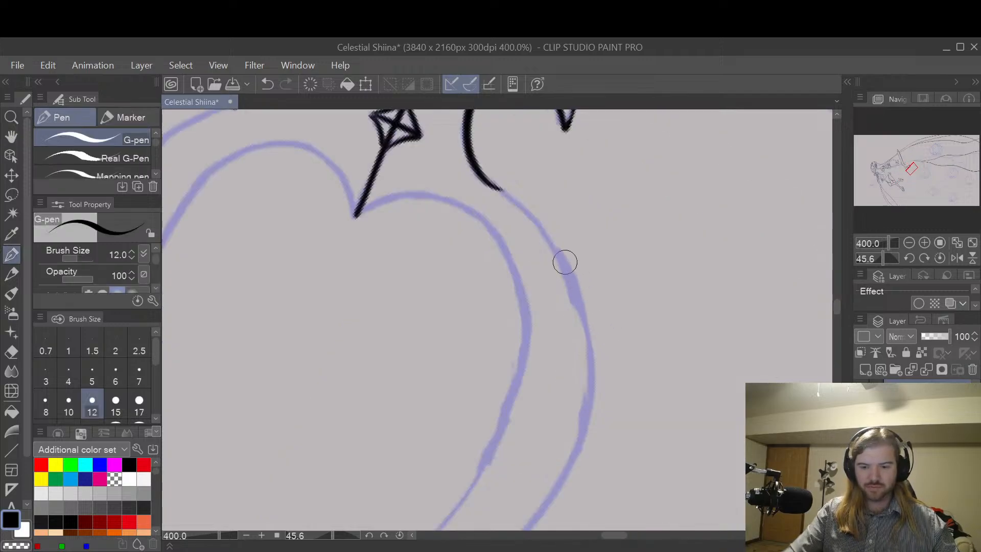
{"action": "left_click_drag", "start_coordinate": [480, 172], "coordinate": [532, 227]}
{"action": "key", "text": "ctrl+z"}
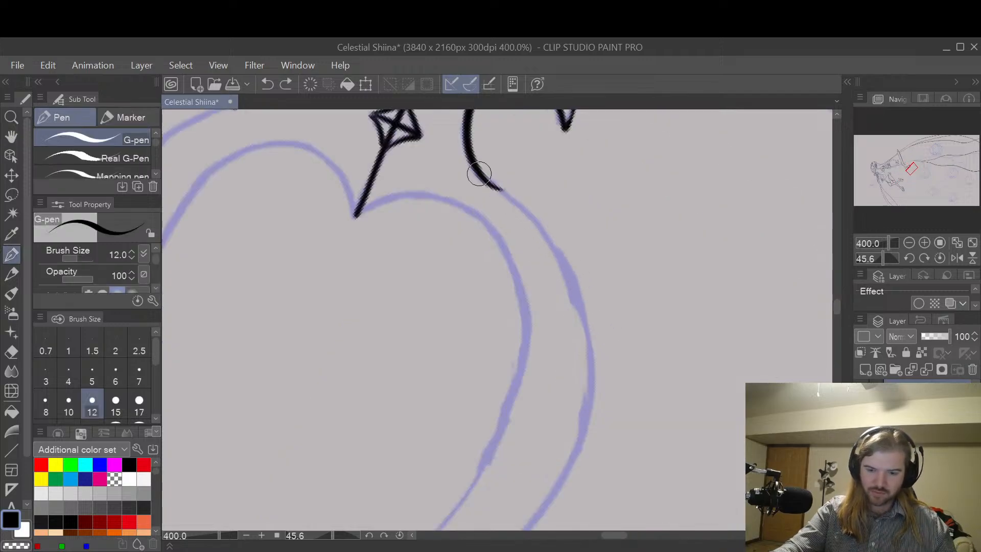
{"action": "mouse_move", "coordinate": [479, 173]}
{"action": "left_mouse_down"}
{"action": "mouse_move", "coordinate": [528, 222]}
{"action": "mouse_move", "coordinate": [501, 190]}
{"action": "mouse_move", "coordinate": [525, 214]}
{"action": "mouse_move", "coordinate": [547, 256]}
{"action": "left_mouse_up"}
{"action": "key", "text": "ctrl+z"}
{"action": "key", "text": "ctrl+z"}
{"action": "mouse_move", "coordinate": [482, 171]}
{"action": "left_mouse_down"}
{"action": "mouse_move", "coordinate": [582, 301]}
{"action": "mouse_move", "coordinate": [492, 185]}
{"action": "mouse_move", "coordinate": [559, 270]}
{"action": "mouse_move", "coordinate": [545, 237]}
{"action": "mouse_move", "coordinate": [581, 313]}
{"action": "mouse_move", "coordinate": [584, 407]}
{"action": "mouse_move", "coordinate": [493, 510]}
{"action": "left_mouse_up"}
{"action": "key", "text": "ctrl+z"}
{"action": "key", "text": "ctrl+z"}
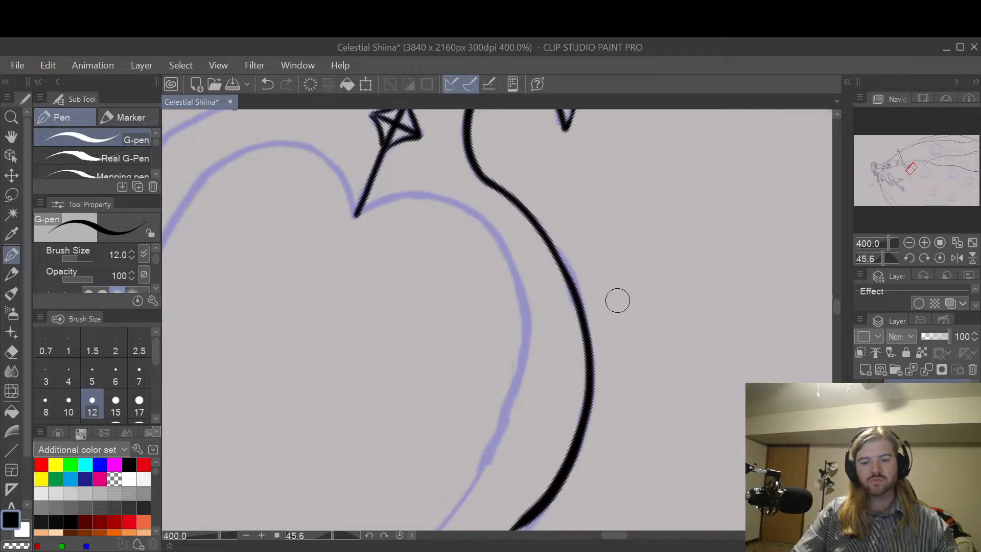
Step: Draw the ring's inner line from the point below the diamond around the lobe on the large curl's side
{"action": "key", "text": "space"}
{"action": "left_click_drag", "start_coordinate": [630, 337], "coordinate": [798, 418]}
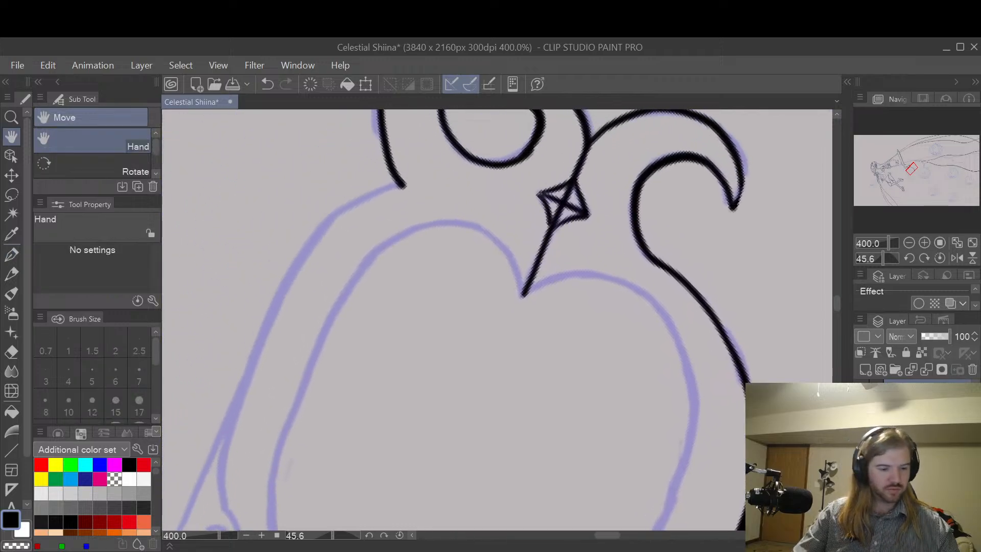
{"action": "mouse_move", "coordinate": [525, 293]}
{"action": "left_mouse_down"}
{"action": "mouse_move", "coordinate": [586, 271]}
{"action": "mouse_move", "coordinate": [622, 280]}
{"action": "mouse_move", "coordinate": [675, 333]}
{"action": "mouse_move", "coordinate": [691, 378]}
{"action": "mouse_move", "coordinate": [691, 445]}
{"action": "mouse_move", "coordinate": [655, 529]}
{"action": "left_mouse_up"}
{"action": "key", "text": "ctrl+z"}
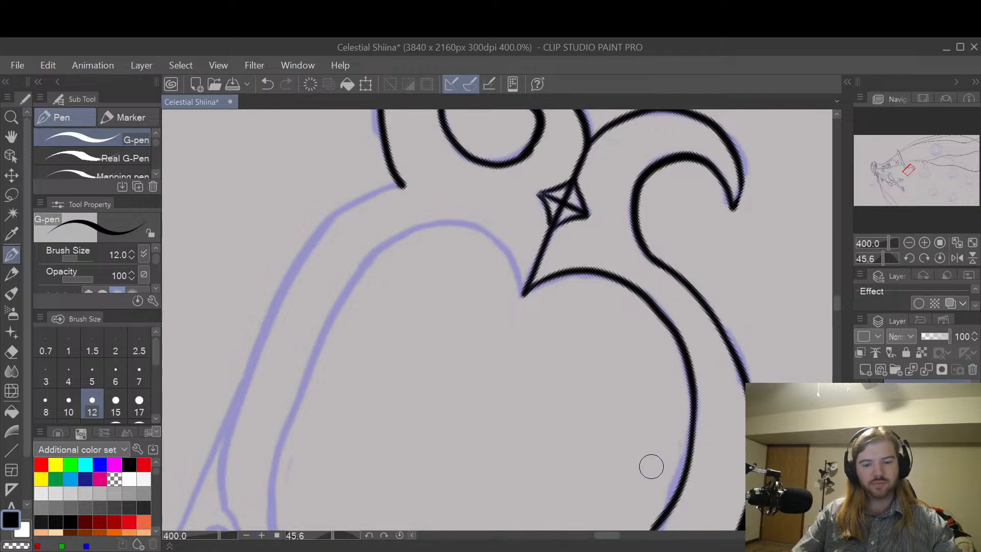
Step: Draw the ring's opposite inner lobe from the point below the diamond in one smooth stroke, redoing it until it follows the sketch
{"action": "key", "text": "space"}
{"action": "key", "text": "shift+space"}
{"action": "left_click_drag", "start_coordinate": [628, 482], "coordinate": [654, 245]}
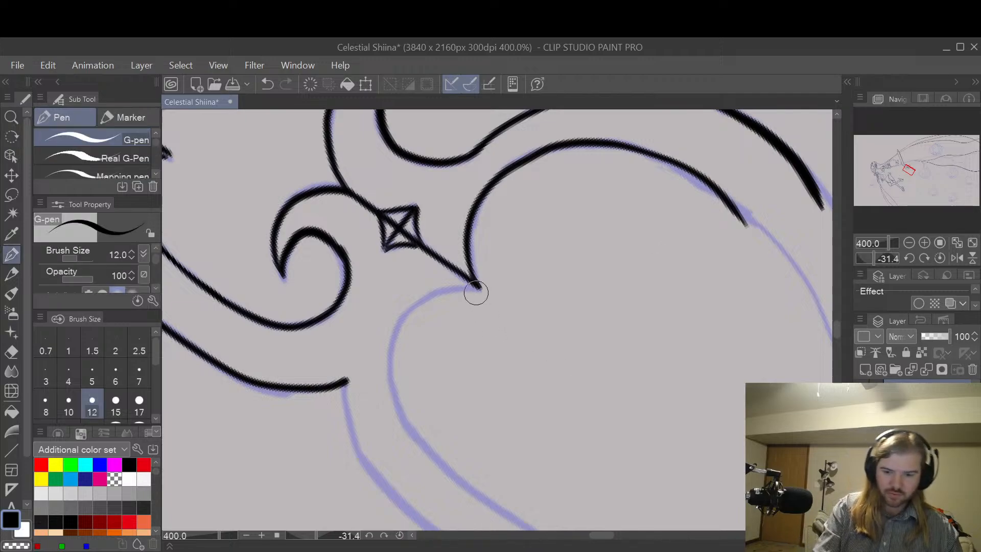
{"action": "mouse_move", "coordinate": [476, 290]}
{"action": "left_mouse_down"}
{"action": "mouse_move", "coordinate": [411, 308]}
{"action": "mouse_move", "coordinate": [389, 380]}
{"action": "mouse_move", "coordinate": [439, 452]}
{"action": "left_mouse_up"}
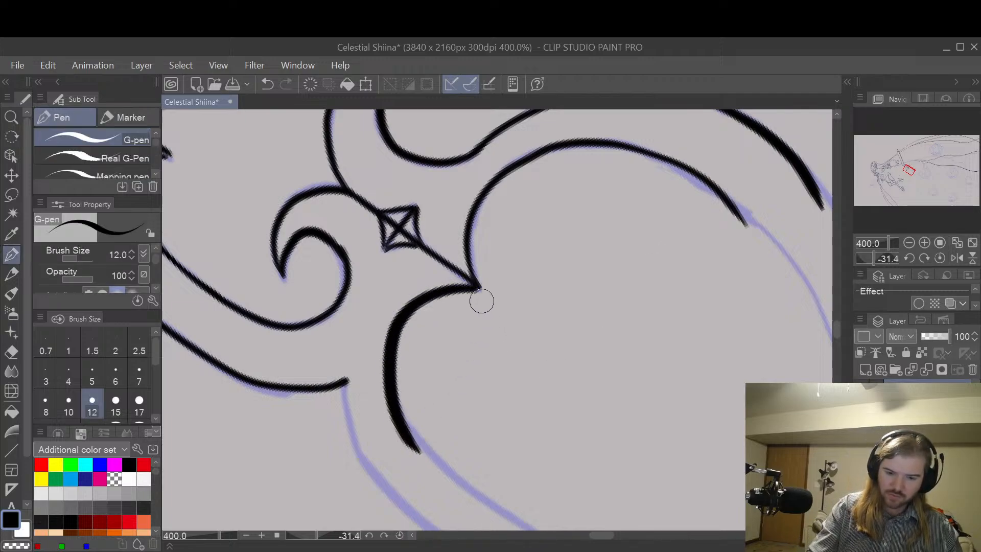
{"action": "key", "text": "ctrl+z"}
{"action": "mouse_move", "coordinate": [478, 290]}
{"action": "left_mouse_down"}
{"action": "mouse_move", "coordinate": [411, 310]}
{"action": "mouse_move", "coordinate": [393, 381]}
{"action": "left_mouse_up"}
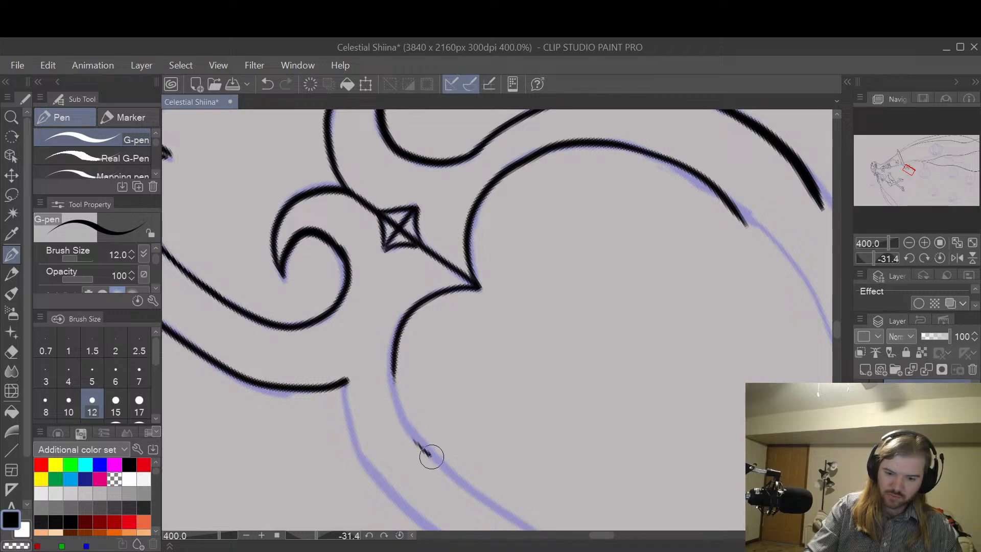
{"action": "key", "text": "ctrl+z"}
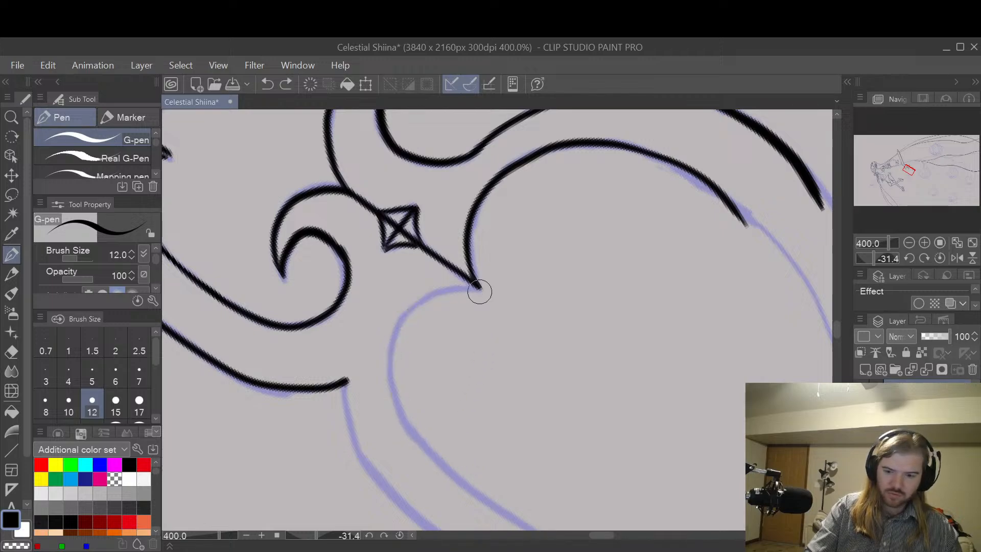
{"action": "mouse_move", "coordinate": [479, 292]}
{"action": "left_mouse_down"}
{"action": "mouse_move", "coordinate": [440, 293]}
{"action": "mouse_move", "coordinate": [397, 390]}
{"action": "mouse_move", "coordinate": [456, 470]}
{"action": "left_mouse_up"}
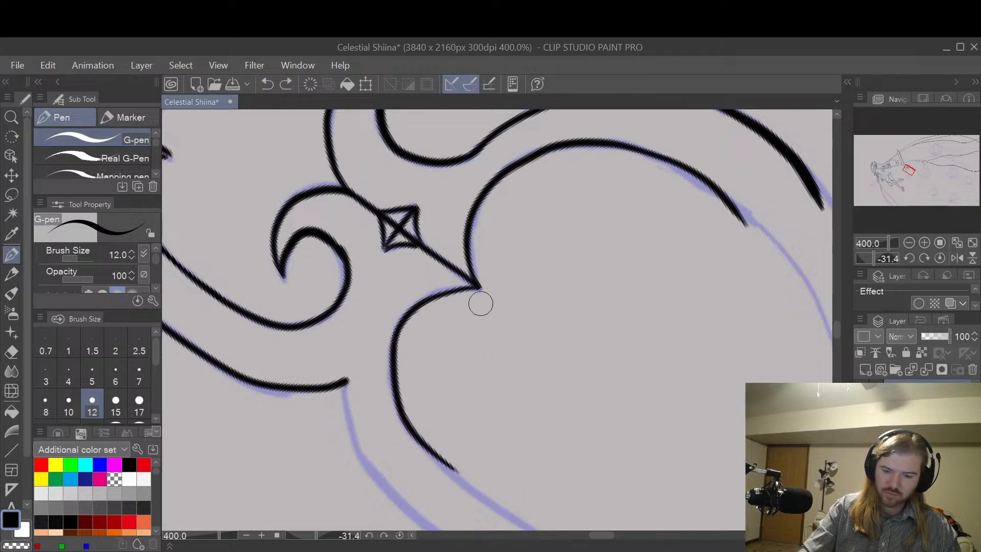
{"action": "key", "text": "ctrl+z"}
{"action": "mouse_move", "coordinate": [473, 287]}
{"action": "left_mouse_down"}
{"action": "mouse_move", "coordinate": [438, 294]}
{"action": "mouse_move", "coordinate": [399, 327]}
{"action": "mouse_move", "coordinate": [399, 413]}
{"action": "mouse_move", "coordinate": [443, 467]}
{"action": "left_mouse_up"}
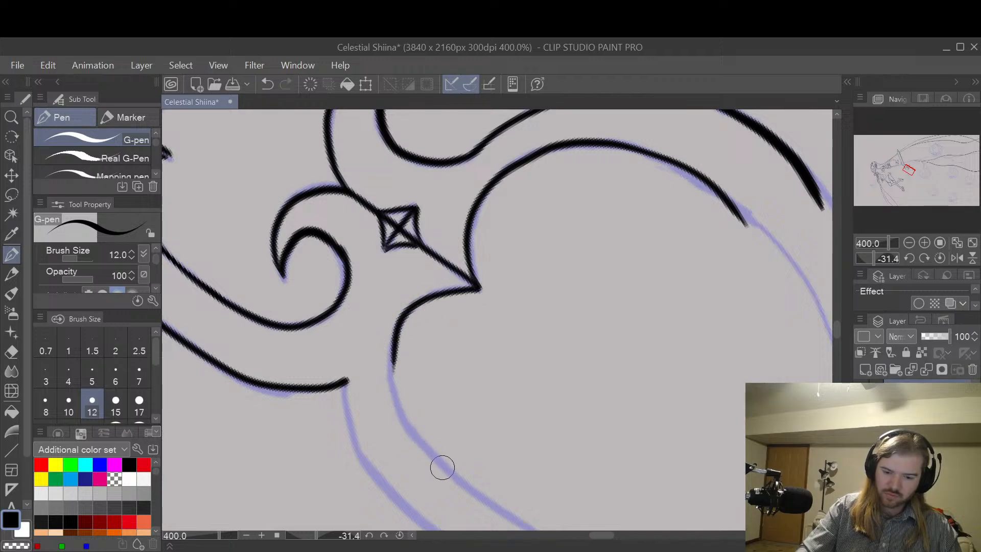
{"action": "key", "text": "ctrl+z"}
{"action": "mouse_move", "coordinate": [479, 291]}
{"action": "left_mouse_down"}
{"action": "mouse_move", "coordinate": [422, 300]}
{"action": "mouse_move", "coordinate": [394, 390]}
{"action": "mouse_move", "coordinate": [459, 453]}
{"action": "left_mouse_up"}
{"action": "key", "text": "ctrl+z"}
{"action": "mouse_move", "coordinate": [476, 288]}
{"action": "left_mouse_down"}
{"action": "mouse_move", "coordinate": [412, 306]}
{"action": "mouse_move", "coordinate": [396, 407]}
{"action": "mouse_move", "coordinate": [423, 451]}
{"action": "left_mouse_up"}
{"action": "key", "text": "ctrl+z"}
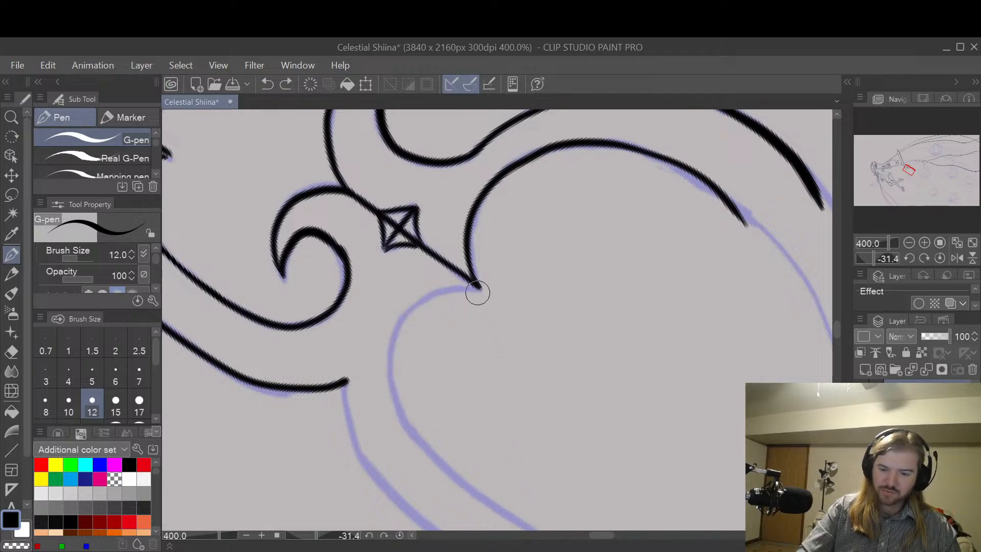
{"action": "mouse_move", "coordinate": [477, 292]}
{"action": "left_mouse_down"}
{"action": "mouse_move", "coordinate": [401, 320]}
{"action": "mouse_move", "coordinate": [407, 435]}
{"action": "mouse_move", "coordinate": [424, 452]}
{"action": "left_mouse_up"}
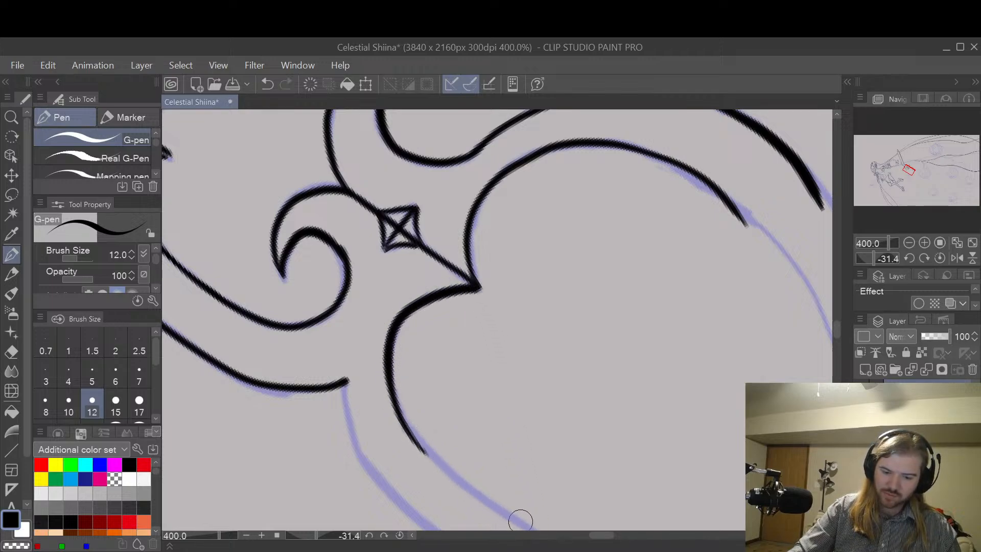
{"action": "key", "text": "ctrl+z"}
{"action": "mouse_move", "coordinate": [478, 288]}
{"action": "left_mouse_down"}
{"action": "mouse_move", "coordinate": [444, 290]}
{"action": "mouse_move", "coordinate": [394, 340]}
{"action": "mouse_move", "coordinate": [420, 446]}
{"action": "mouse_move", "coordinate": [534, 523]}
{"action": "left_mouse_up"}
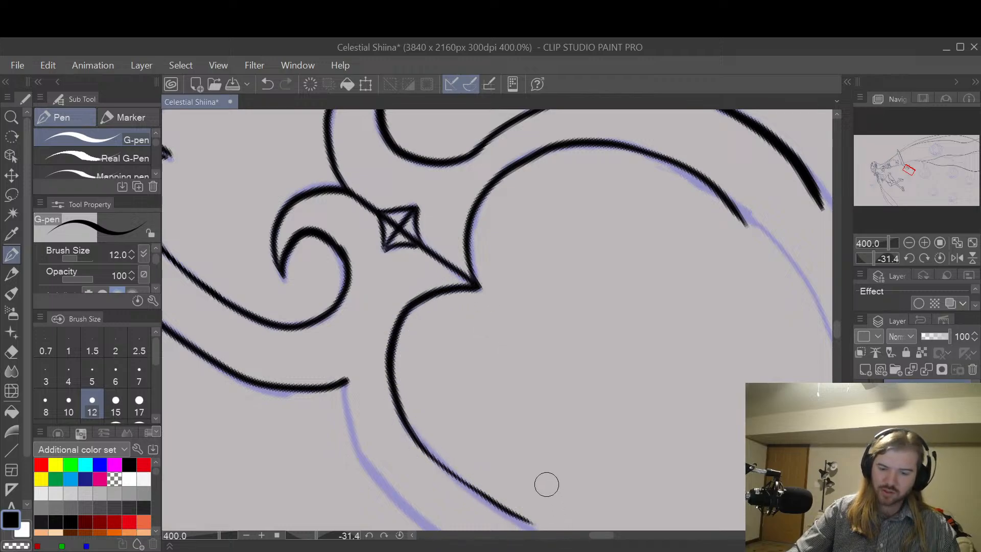
Step: Draw the ring's outer line from the corner at the handle stem down to the small spiral
{"action": "key", "text": "space"}
{"action": "left_click_drag", "start_coordinate": [599, 443], "coordinate": [578, 317]}
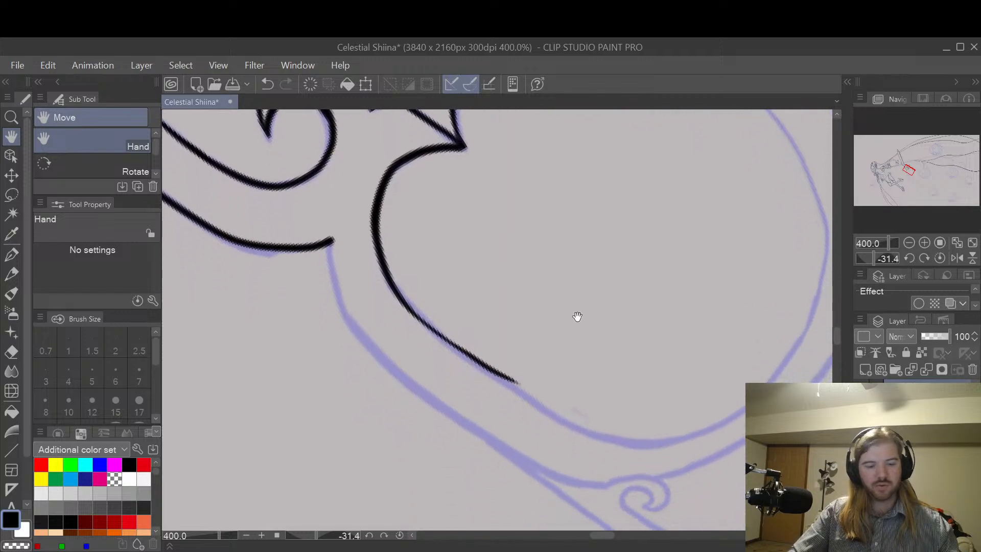
{"action": "mouse_move", "coordinate": [329, 242]}
{"action": "left_mouse_down"}
{"action": "mouse_move", "coordinate": [336, 297]}
{"action": "mouse_move", "coordinate": [390, 371]}
{"action": "mouse_move", "coordinate": [516, 457]}
{"action": "left_mouse_up"}
{"action": "key", "text": "ctrl+z"}
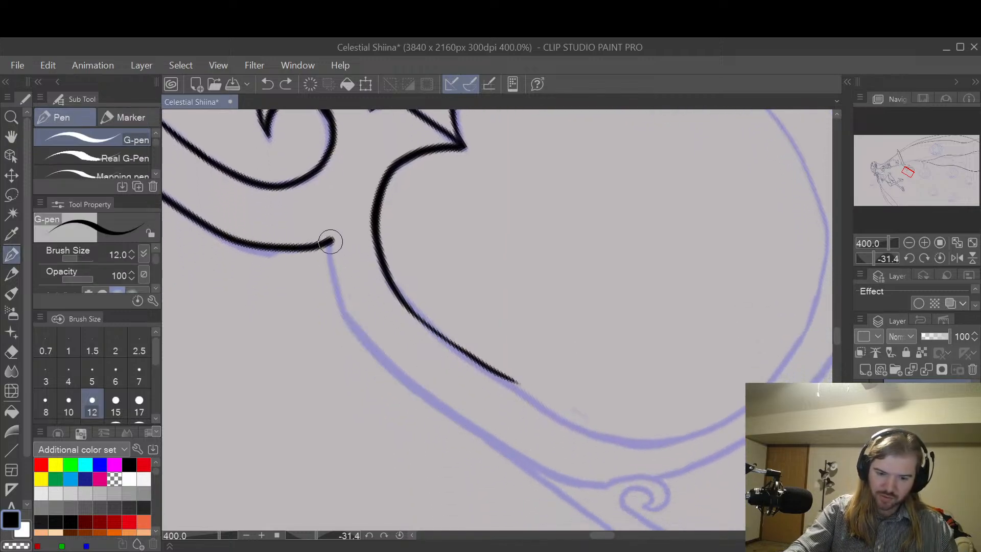
{"action": "mouse_move", "coordinate": [331, 241]}
{"action": "left_mouse_down"}
{"action": "mouse_move", "coordinate": [352, 323]}
{"action": "mouse_move", "coordinate": [382, 369]}
{"action": "mouse_move", "coordinate": [434, 409]}
{"action": "left_mouse_up"}
{"action": "mouse_move", "coordinate": [478, 433]}
{"action": "left_mouse_down"}
{"action": "mouse_move", "coordinate": [542, 464]}
{"action": "mouse_move", "coordinate": [611, 480]}
{"action": "left_mouse_up"}
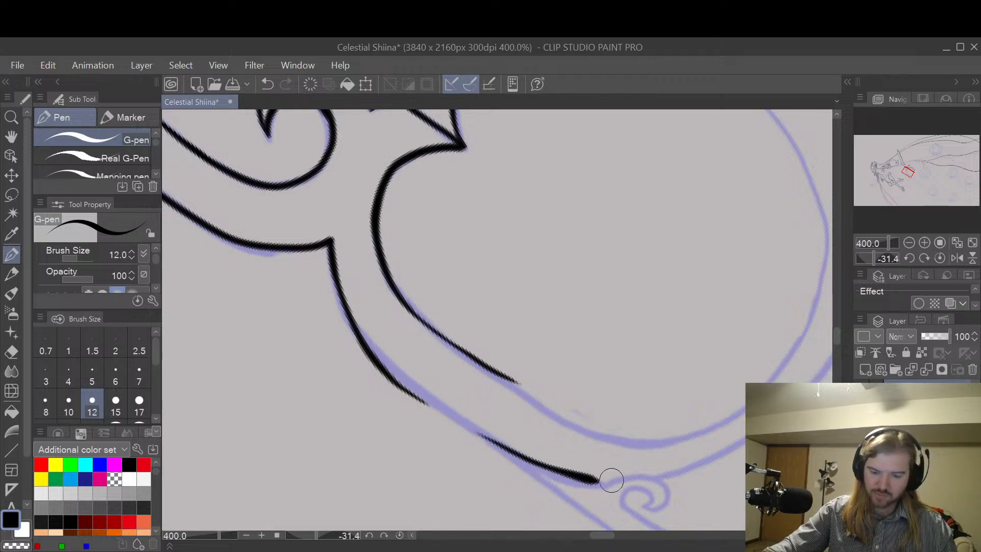
{"action": "key", "text": "ctrl+z"}
{"action": "key", "text": "ctrl+z"}
{"action": "mouse_move", "coordinate": [331, 241]}
{"action": "left_mouse_down"}
{"action": "mouse_move", "coordinate": [346, 306]}
{"action": "mouse_move", "coordinate": [372, 349]}
{"action": "mouse_move", "coordinate": [440, 411]}
{"action": "mouse_move", "coordinate": [570, 483]}
{"action": "mouse_move", "coordinate": [666, 499]}
{"action": "left_mouse_up"}
{"action": "left_click", "coordinate": [514, 459]}
Step: Extend the inner line on the stem side toward the ring's base, and smooth its inner edge with the Hard eraser
{"action": "key", "text": "space"}
{"action": "left_click_drag", "start_coordinate": [684, 366], "coordinate": [623, 359]}
{"action": "key", "text": "shift+space"}
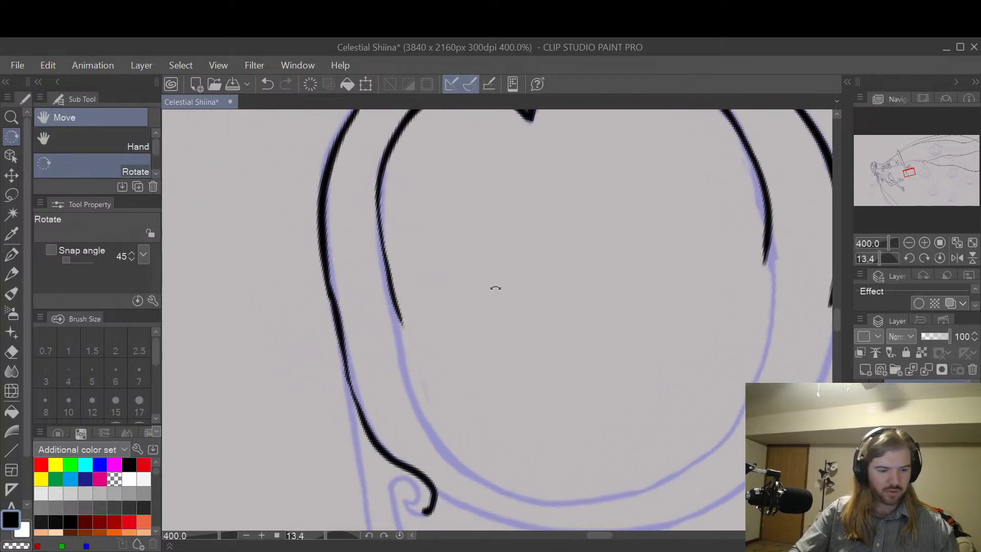
{"action": "mouse_move", "coordinate": [382, 178]}
{"action": "left_mouse_down"}
{"action": "mouse_move", "coordinate": [383, 273]}
{"action": "mouse_move", "coordinate": [400, 296]}
{"action": "mouse_move", "coordinate": [381, 223]}
{"action": "mouse_move", "coordinate": [393, 339]}
{"action": "mouse_move", "coordinate": [429, 436]}
{"action": "mouse_move", "coordinate": [495, 495]}
{"action": "mouse_move", "coordinate": [524, 496]}
{"action": "left_mouse_up"}
{"action": "key", "text": "ctrl+z"}
{"action": "key", "text": "e"}
{"action": "mouse_move", "coordinate": [417, 346]}
{"action": "left_mouse_down"}
{"action": "mouse_move", "coordinate": [393, 269]}
{"action": "mouse_move", "coordinate": [392, 251]}
{"action": "mouse_move", "coordinate": [401, 311]}
{"action": "mouse_move", "coordinate": [390, 244]}
{"action": "mouse_move", "coordinate": [395, 183]}
{"action": "left_mouse_up"}
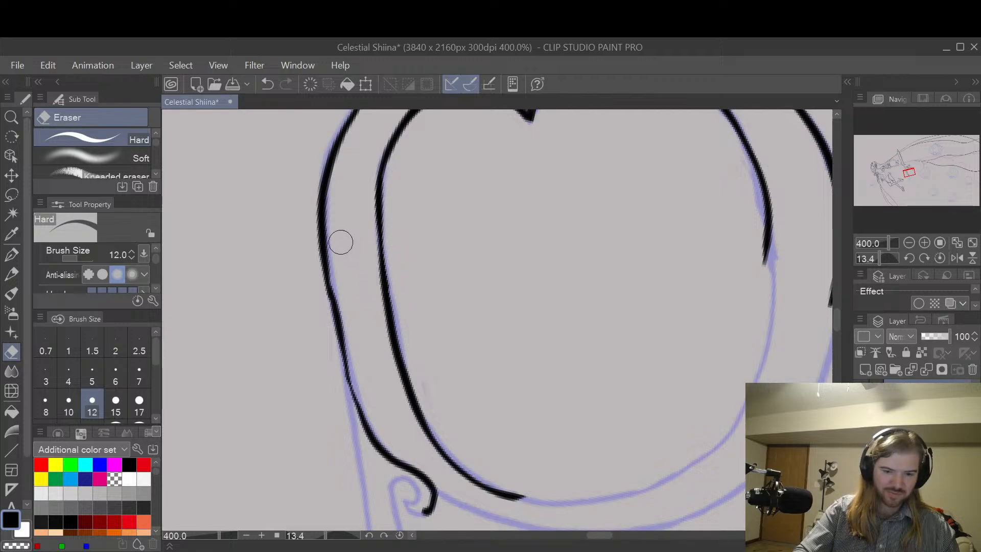
Step: Erase the lower stretch of the stem-side outer line down to the spiral, and shorten the end of the adjacent inner line
{"action": "mouse_move", "coordinate": [340, 242]}
{"action": "left_mouse_down"}
{"action": "mouse_move", "coordinate": [332, 272]}
{"action": "mouse_move", "coordinate": [339, 337]}
{"action": "mouse_move", "coordinate": [343, 349]}
{"action": "mouse_move", "coordinate": [335, 306]}
{"action": "mouse_move", "coordinate": [389, 452]}
{"action": "mouse_move", "coordinate": [354, 406]}
{"action": "mouse_move", "coordinate": [422, 494]}
{"action": "left_mouse_up"}
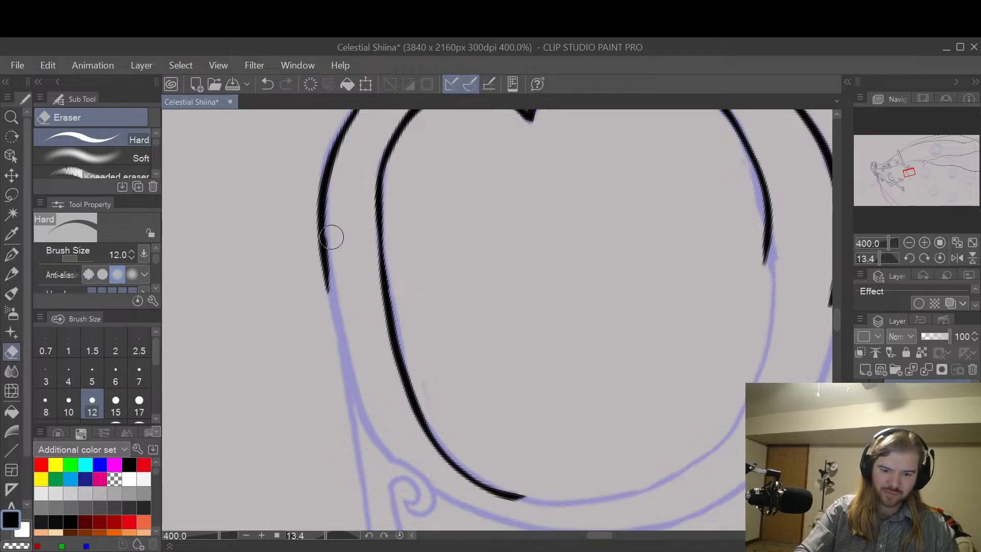
{"action": "key", "text": "space"}
{"action": "mouse_move", "coordinate": [547, 307]}
{"action": "left_mouse_down"}
{"action": "mouse_move", "coordinate": [568, 443]}
{"action": "mouse_move", "coordinate": [587, 422]}
{"action": "mouse_move", "coordinate": [541, 353]}
{"action": "mouse_move", "coordinate": [507, 413]}
{"action": "left_mouse_up"}
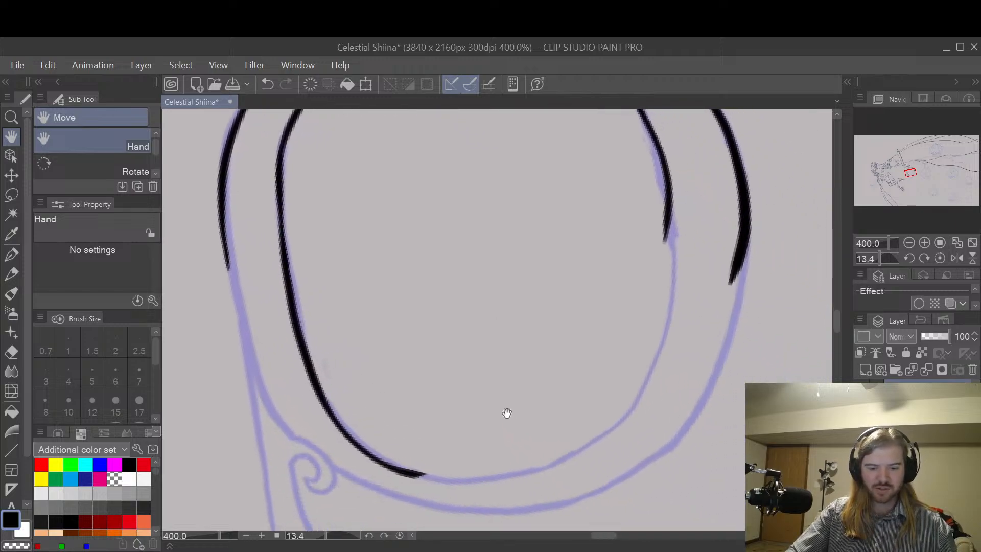
{"action": "mouse_move", "coordinate": [424, 474]}
{"action": "left_mouse_down"}
{"action": "mouse_move", "coordinate": [370, 460]}
{"action": "mouse_move", "coordinate": [426, 486]}
{"action": "mouse_move", "coordinate": [402, 477]}
{"action": "left_mouse_up"}
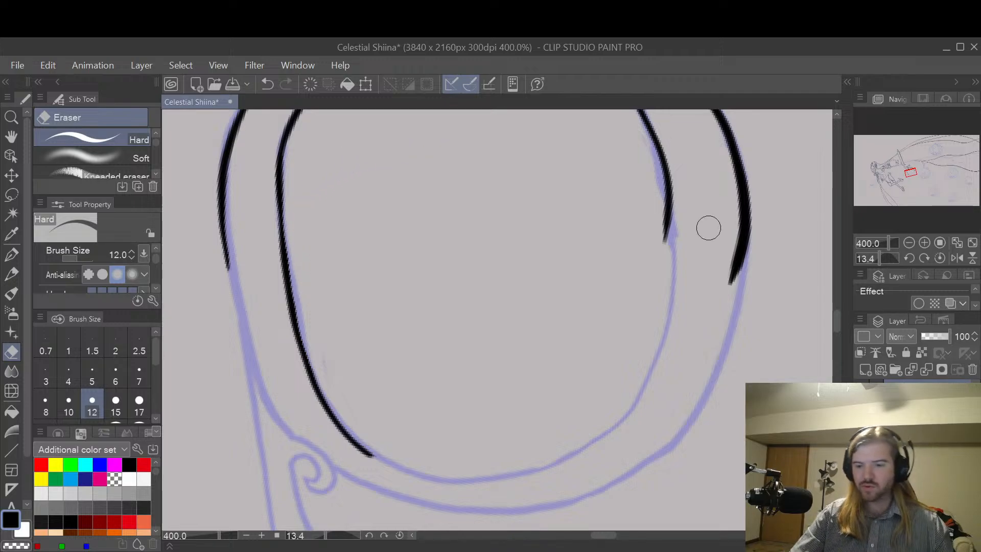
Step: Erase the uneven lower ends of the ring's inner and outer lines on the large curl's side
{"action": "key", "text": "space"}
{"action": "mouse_move", "coordinate": [720, 264]}
{"action": "left_mouse_down"}
{"action": "mouse_move", "coordinate": [681, 411]}
{"action": "mouse_move", "coordinate": [690, 400]}
{"action": "left_mouse_up"}
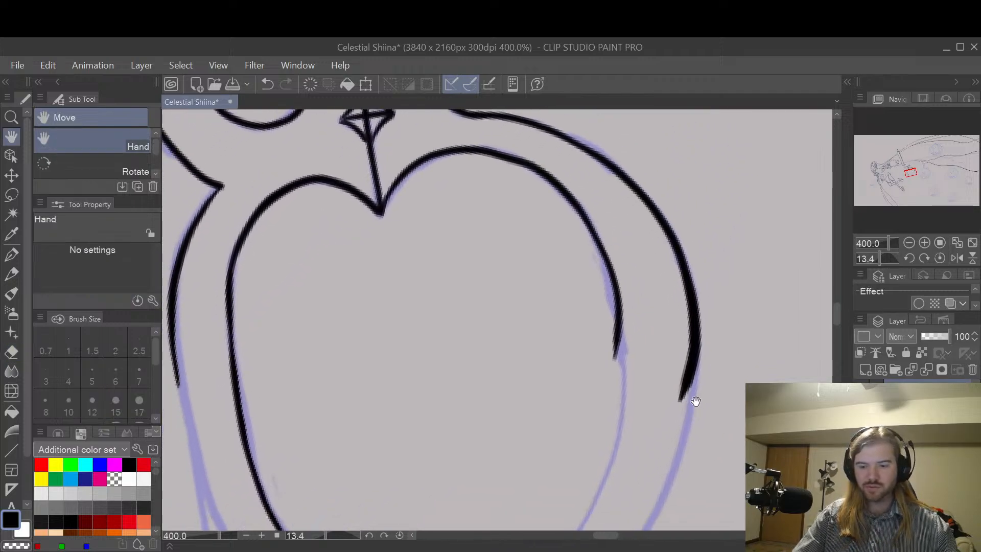
{"action": "left_click_drag", "start_coordinate": [618, 358], "coordinate": [615, 302]}
{"action": "mouse_move", "coordinate": [667, 426]}
{"action": "left_mouse_down"}
{"action": "mouse_move", "coordinate": [698, 335]}
{"action": "mouse_move", "coordinate": [676, 260]}
{"action": "mouse_move", "coordinate": [697, 364]}
{"action": "left_mouse_up"}
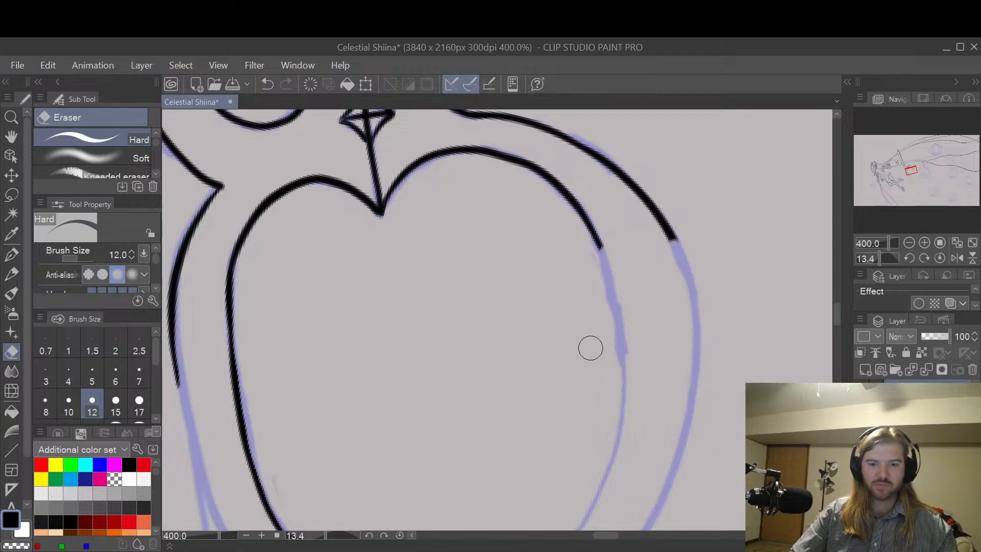
Step: Set the G-pen size to 8, and redraw the stem-side outer line down to where the small spiral begins
{"action": "key", "text": "space"}
{"action": "mouse_move", "coordinate": [425, 448]}
{"action": "left_mouse_down"}
{"action": "mouse_move", "coordinate": [494, 309]}
{"action": "mouse_move", "coordinate": [380, 320]}
{"action": "left_mouse_up"}
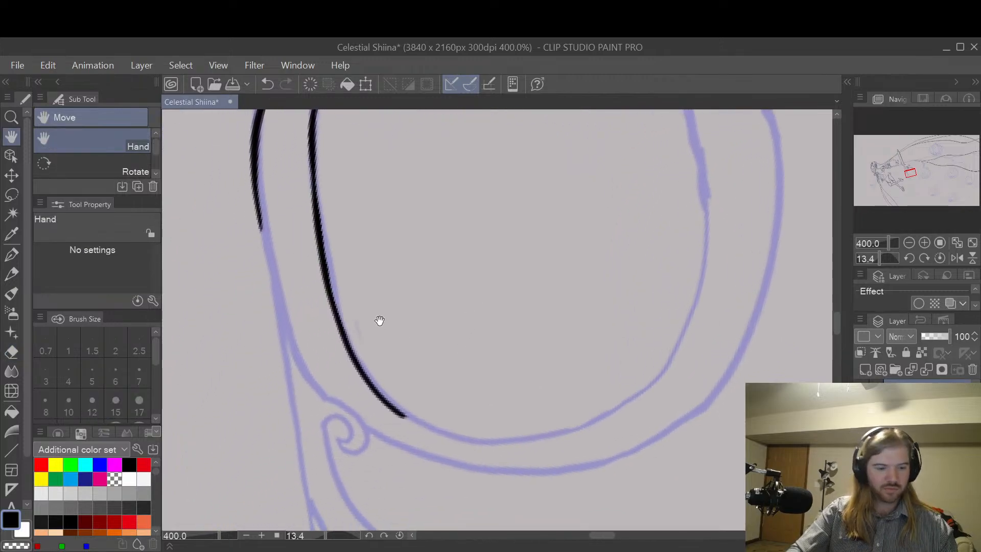
{"action": "key", "text": "p"}
{"action": "left_click_drag", "start_coordinate": [255, 214], "coordinate": [267, 244]}
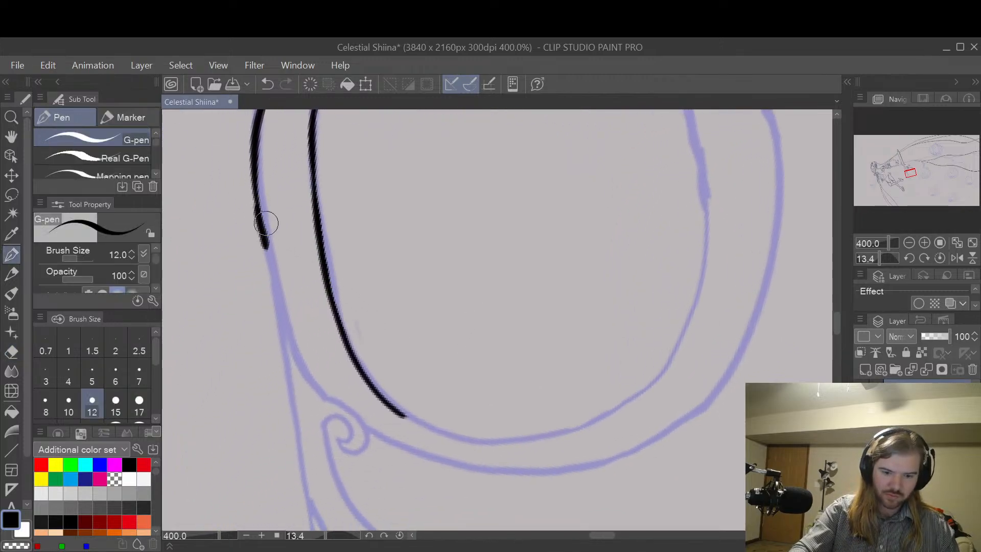
{"action": "key", "text": "ctrl+z"}
{"action": "mouse_move", "coordinate": [256, 202]}
{"action": "left_mouse_down"}
{"action": "mouse_move", "coordinate": [276, 306]}
{"action": "mouse_move", "coordinate": [302, 365]}
{"action": "mouse_move", "coordinate": [340, 404]}
{"action": "left_mouse_up"}
{"action": "key", "text": "ctrl+z"}
{"action": "key", "text": "ctrl+z"}
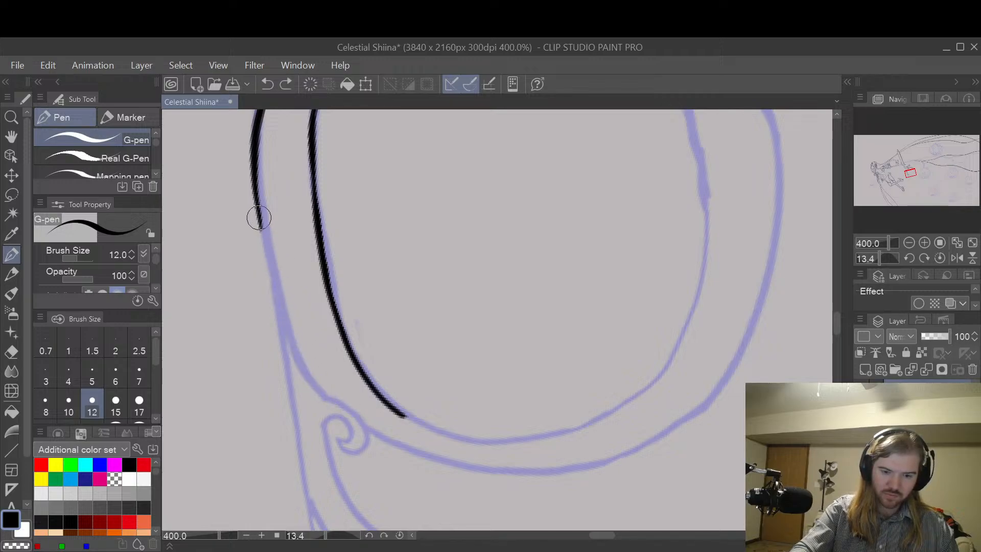
{"action": "mouse_move", "coordinate": [259, 218]}
{"action": "left_mouse_down"}
{"action": "mouse_move", "coordinate": [278, 289]}
{"action": "mouse_move", "coordinate": [260, 227]}
{"action": "mouse_move", "coordinate": [268, 244]}
{"action": "left_mouse_up"}
{"action": "key", "text": "ctrl+z"}
{"action": "key", "text": "ctrl+z"}
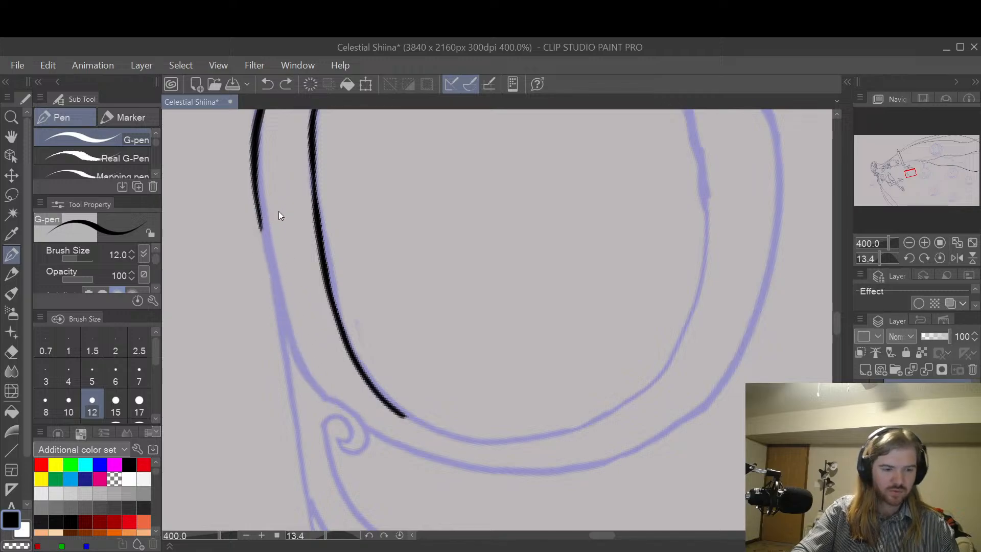
{"action": "key", "text": "bracketleft"}
{"action": "key", "text": "bracketleft"}
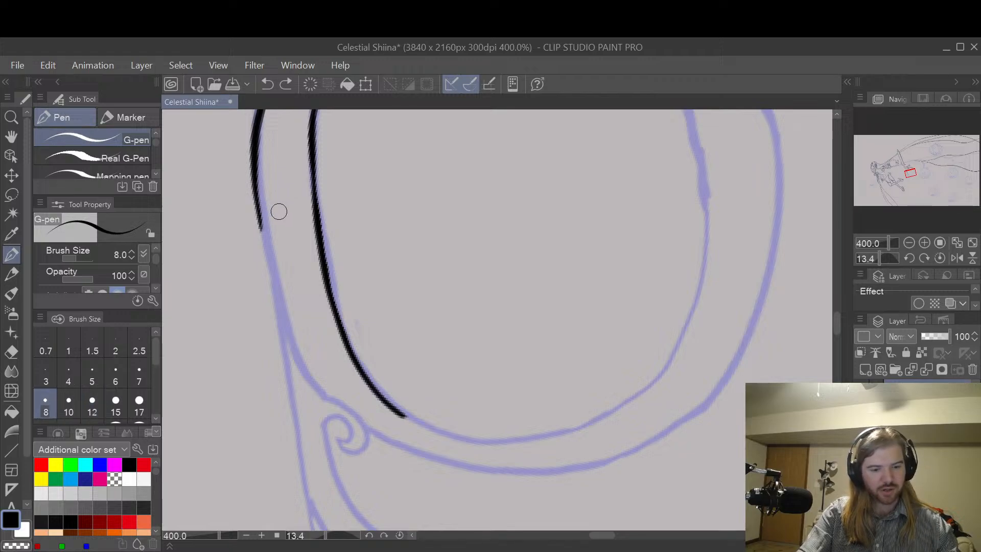
{"action": "left_click_drag", "start_coordinate": [262, 227], "coordinate": [268, 255]}
{"action": "key", "text": "ctrl+z"}
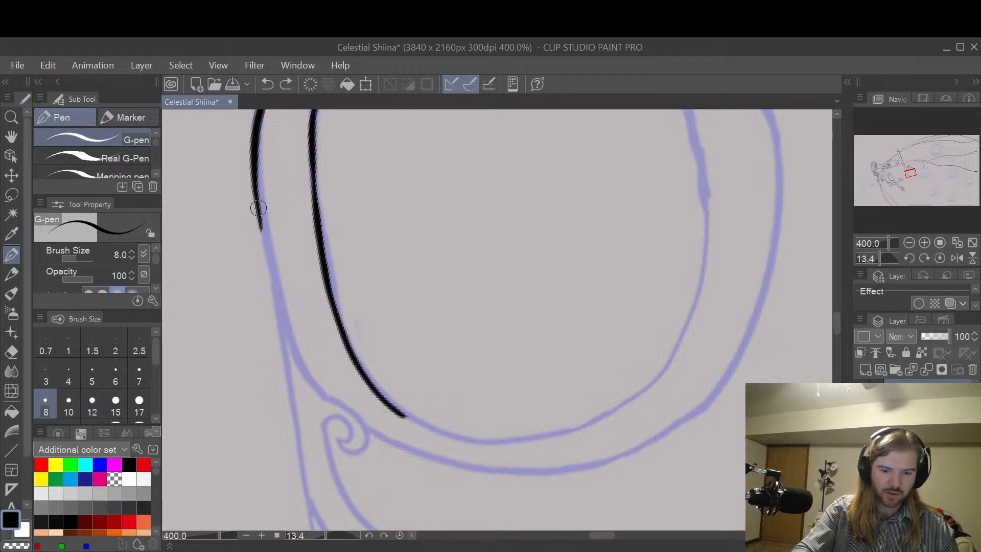
{"action": "mouse_move", "coordinate": [258, 209]}
{"action": "left_mouse_down"}
{"action": "mouse_move", "coordinate": [293, 351]}
{"action": "mouse_move", "coordinate": [369, 438]}
{"action": "mouse_move", "coordinate": [351, 457]}
{"action": "mouse_move", "coordinate": [334, 434]}
{"action": "mouse_move", "coordinate": [356, 452]}
{"action": "mouse_move", "coordinate": [367, 435]}
{"action": "left_mouse_up"}
{"action": "key", "text": "ctrl+z"}
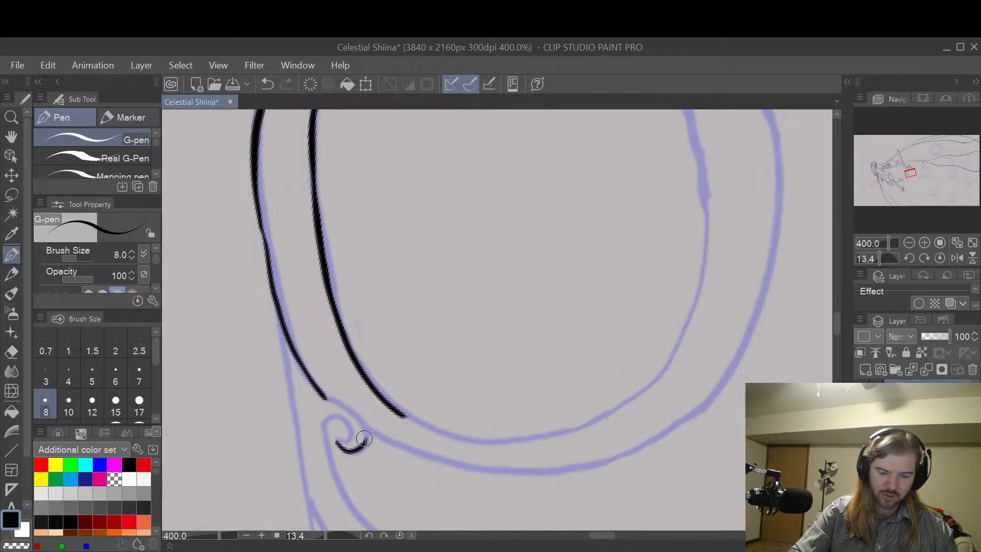
Step: Draw the small spiral from the end of the outer line, curling inward and back out toward the spur
{"action": "mouse_move", "coordinate": [332, 401]}
{"action": "left_mouse_down"}
{"action": "mouse_move", "coordinate": [354, 415]}
{"action": "mouse_move", "coordinate": [366, 439]}
{"action": "mouse_move", "coordinate": [348, 408]}
{"action": "mouse_move", "coordinate": [367, 448]}
{"action": "left_mouse_up"}
{"action": "key", "text": "ctrl+z"}
{"action": "key", "text": "ctrl+z"}
{"action": "mouse_move", "coordinate": [325, 399]}
{"action": "left_mouse_down"}
{"action": "mouse_move", "coordinate": [367, 437]}
{"action": "mouse_move", "coordinate": [344, 433]}
{"action": "mouse_move", "coordinate": [347, 425]}
{"action": "mouse_move", "coordinate": [331, 458]}
{"action": "left_mouse_up"}
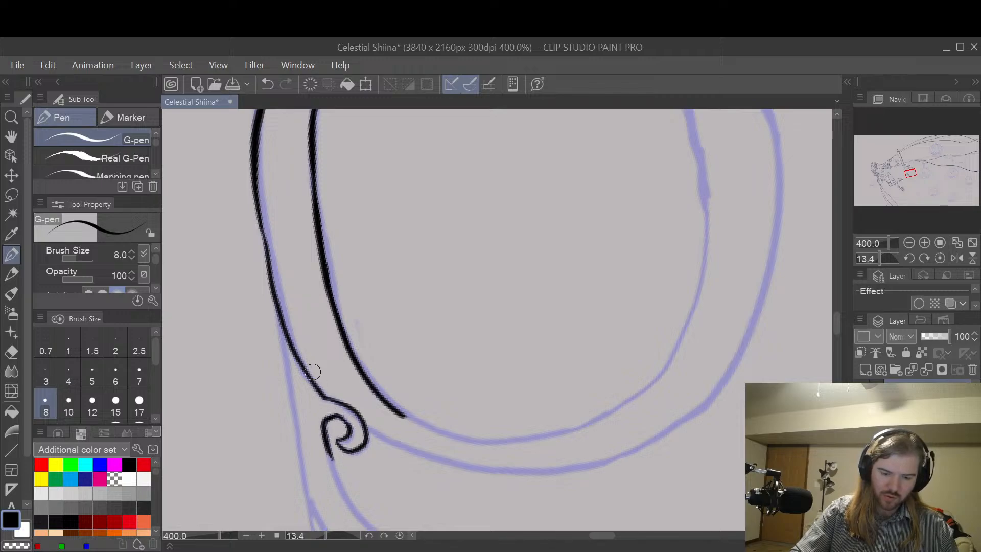
Step: Draw the start of the spur's outer edge beside the spiral, and thicken the ring's outer line so both flow together
{"action": "left_click_drag", "start_coordinate": [281, 319], "coordinate": [301, 425]}
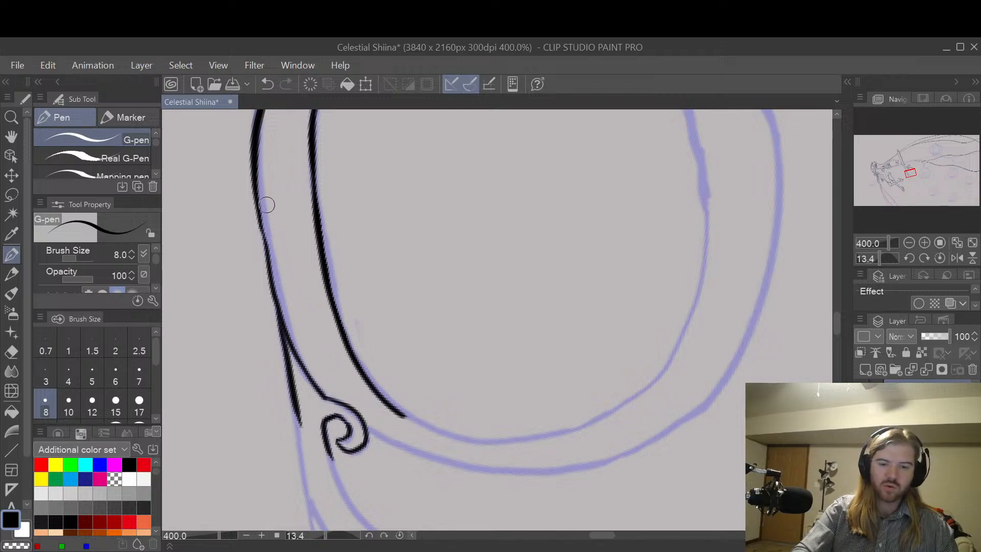
{"action": "left_click_drag", "start_coordinate": [259, 203], "coordinate": [280, 326]}
{"action": "key", "text": "ctrl+z"}
{"action": "left_click_drag", "start_coordinate": [259, 201], "coordinate": [283, 341]}
Step: Draw the ring's inner line from its open end beside the small spiral, following the sketch down into the lower arc
{"action": "key", "text": "e"}
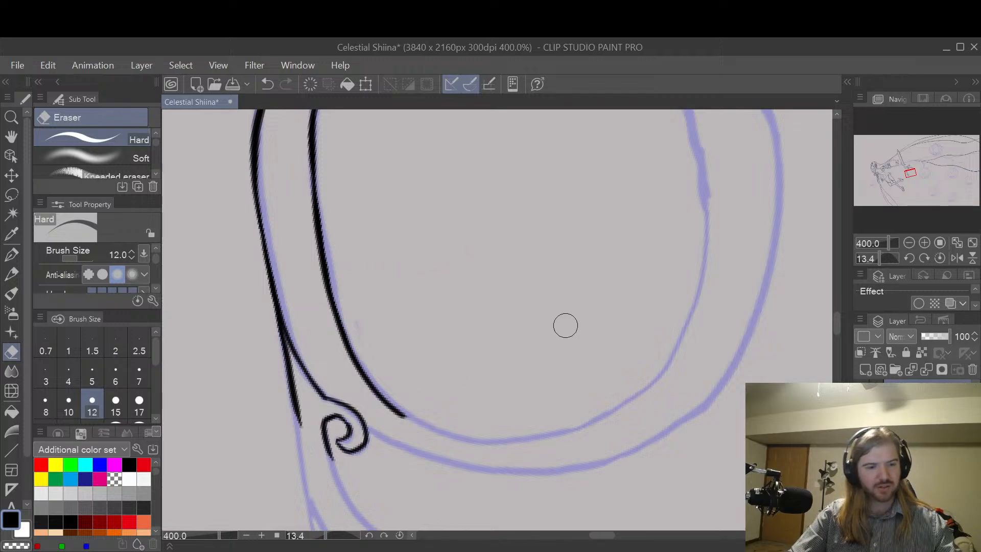
{"action": "key", "text": "space"}
{"action": "left_click_drag", "start_coordinate": [632, 339], "coordinate": [530, 476]}
{"action": "left_click_drag", "start_coordinate": [623, 335], "coordinate": [659, 311]}
{"action": "key", "text": "shift+space"}
{"action": "left_click_drag", "start_coordinate": [611, 284], "coordinate": [600, 459]}
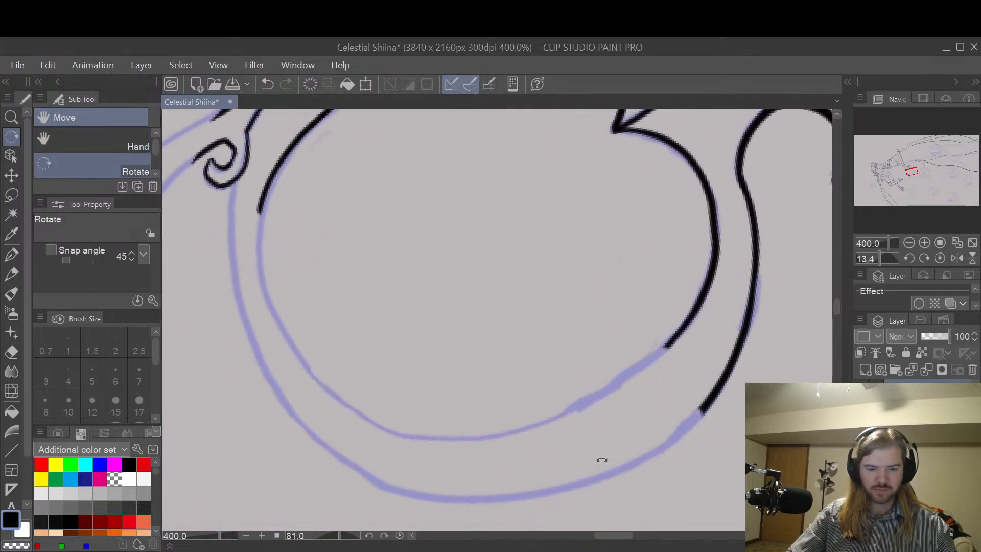
{"action": "key", "text": "p"}
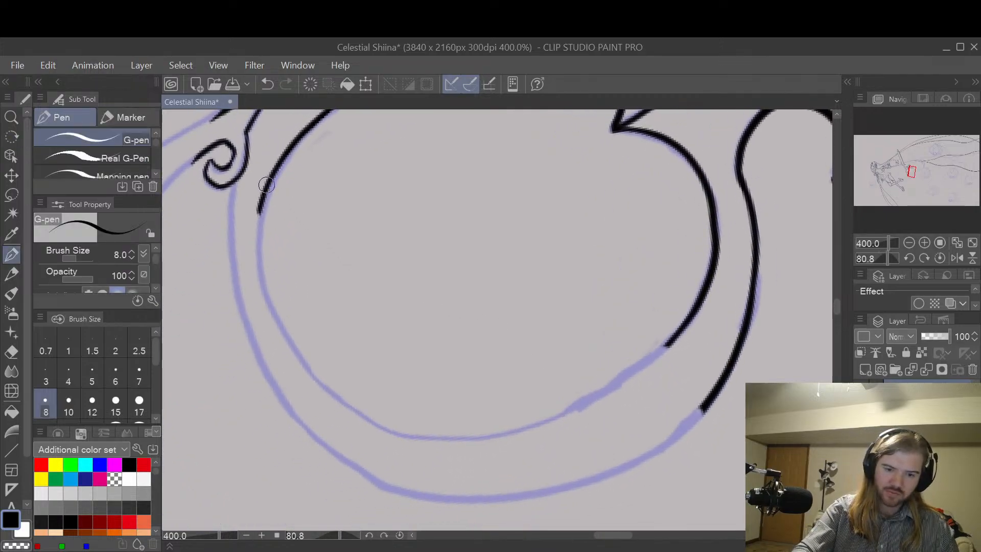
{"action": "mouse_move", "coordinate": [266, 185]}
{"action": "left_mouse_down"}
{"action": "mouse_move", "coordinate": [259, 219]}
{"action": "mouse_move", "coordinate": [272, 301]}
{"action": "left_mouse_up"}
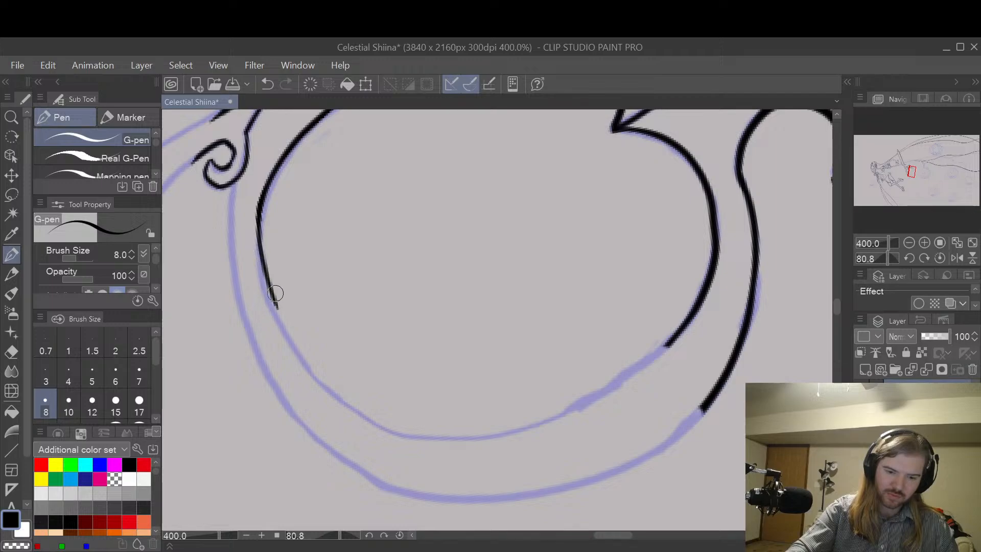
{"action": "key", "text": "ctrl+z"}
{"action": "mouse_move", "coordinate": [260, 204]}
{"action": "left_mouse_down"}
{"action": "mouse_move", "coordinate": [268, 282]}
{"action": "mouse_move", "coordinate": [305, 354]}
{"action": "left_mouse_up"}
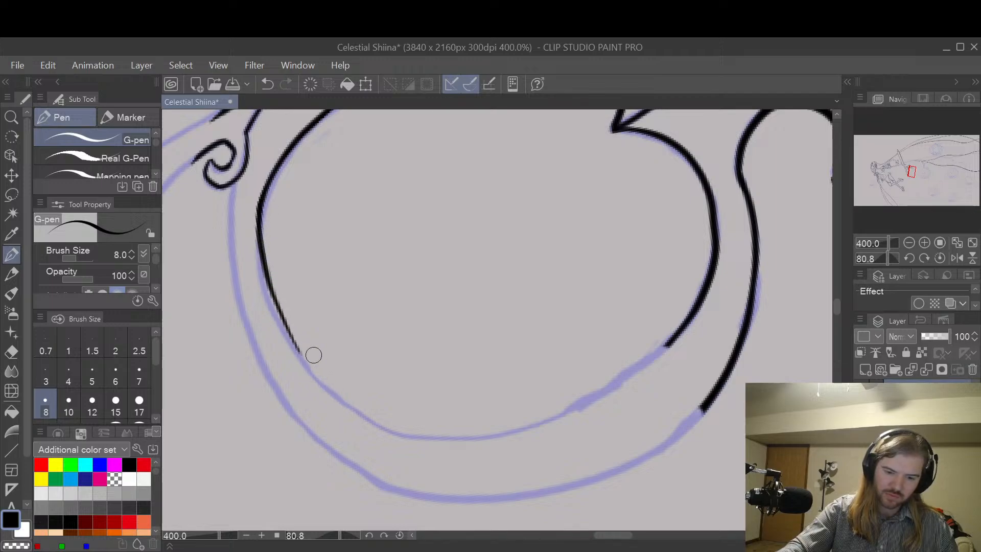
{"action": "key", "text": "ctrl+z"}
{"action": "mouse_move", "coordinate": [259, 210]}
{"action": "left_mouse_down"}
{"action": "mouse_move", "coordinate": [284, 330]}
{"action": "mouse_move", "coordinate": [256, 248]}
{"action": "mouse_move", "coordinate": [266, 288]}
{"action": "mouse_move", "coordinate": [301, 366]}
{"action": "mouse_move", "coordinate": [372, 424]}
{"action": "mouse_move", "coordinate": [404, 437]}
{"action": "left_mouse_up"}
Step: Retrace the lower stretch of the new inner line to thicken it toward its end
{"action": "key", "text": "ctrl+z"}
{"action": "left_click_drag", "start_coordinate": [310, 377], "coordinate": [378, 432]}
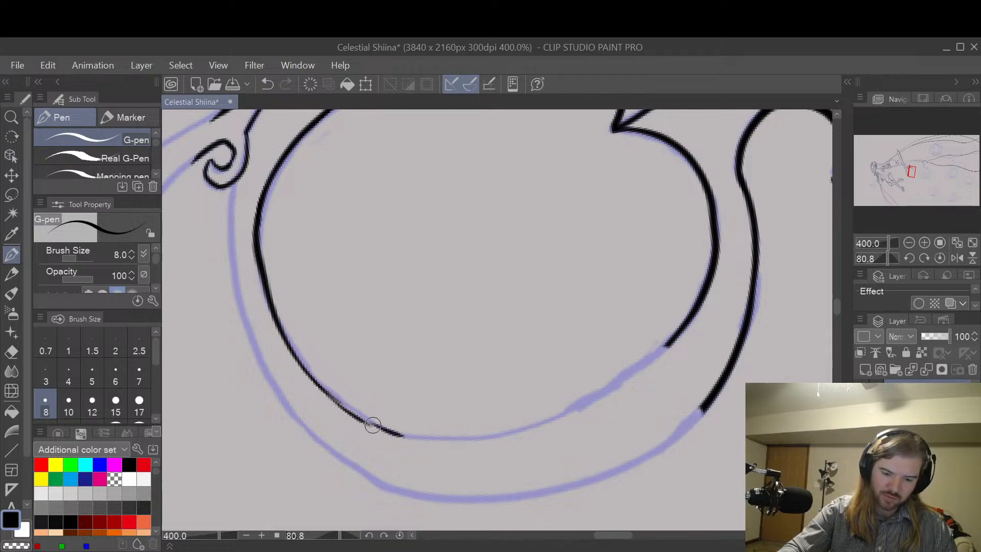
{"action": "key", "text": "ctrl+z"}
{"action": "mouse_move", "coordinate": [303, 365]}
{"action": "left_mouse_down"}
{"action": "mouse_move", "coordinate": [387, 430]}
{"action": "mouse_move", "coordinate": [421, 437]}
{"action": "left_mouse_up"}
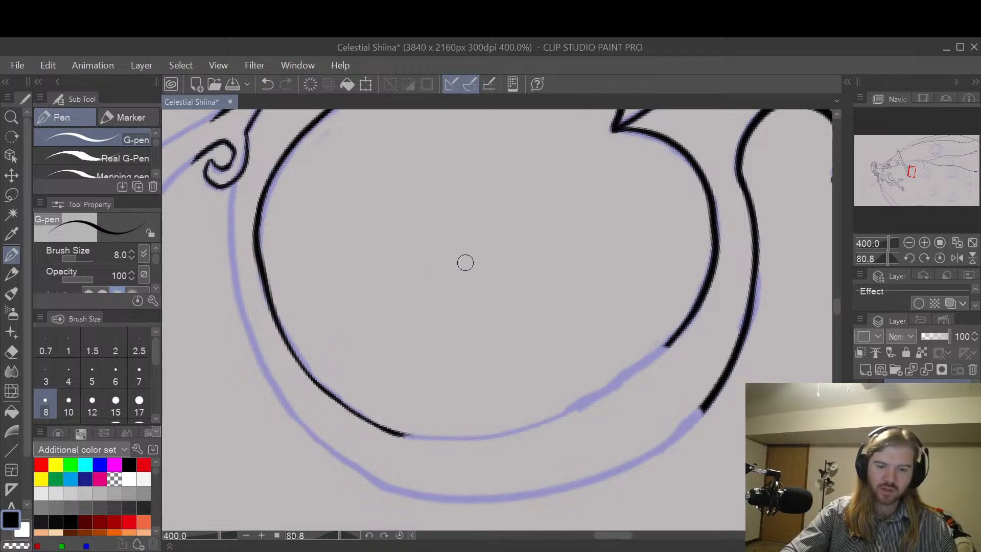
Step: Trim the outer side of the inner line near the small spiral, and retrace the joint to even out its thickness
{"action": "key", "text": "e"}
{"action": "left_click_drag", "start_coordinate": [249, 217], "coordinate": [249, 254]}
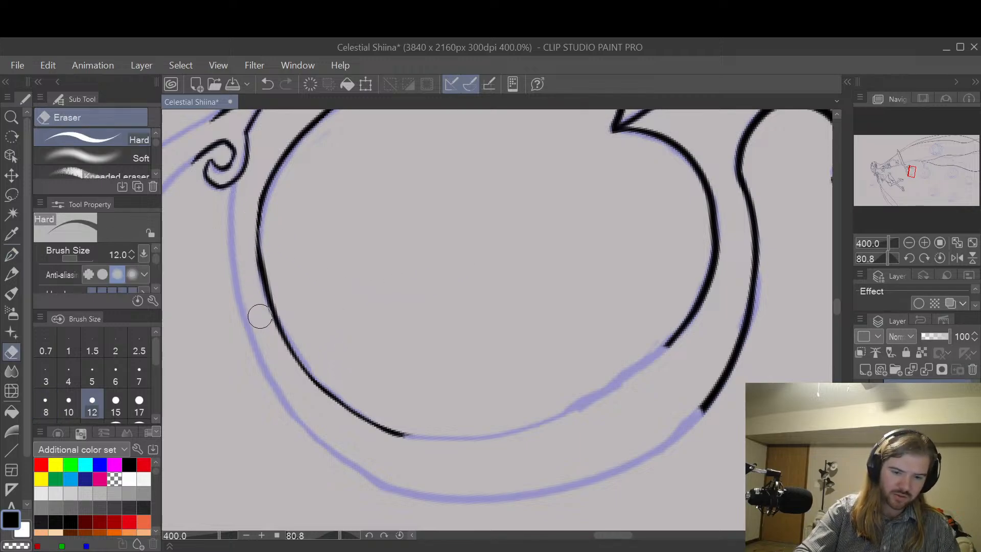
{"action": "key", "text": "p"}
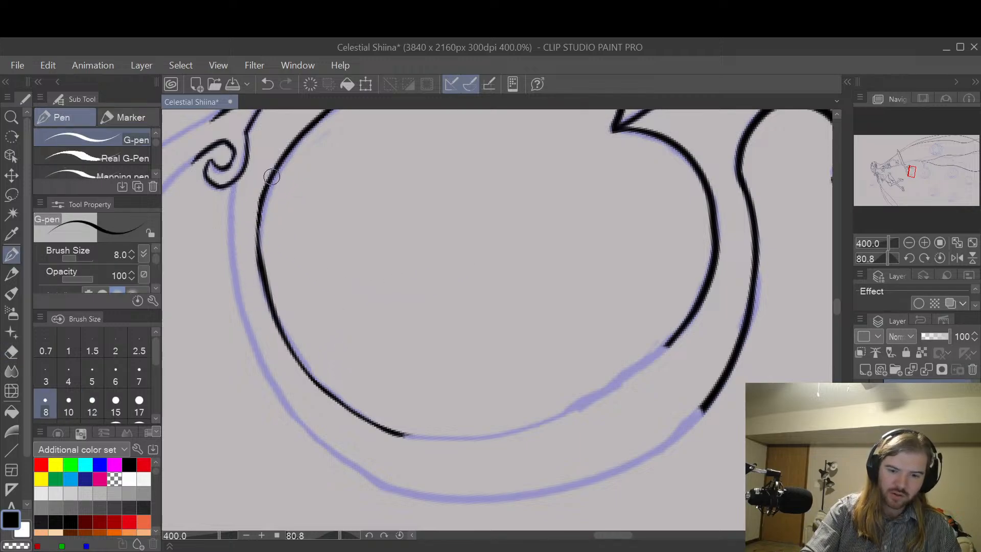
{"action": "mouse_move", "coordinate": [271, 176]}
{"action": "left_mouse_down"}
{"action": "mouse_move", "coordinate": [261, 211]}
{"action": "mouse_move", "coordinate": [262, 306]}
{"action": "left_mouse_up"}
{"action": "key", "text": "ctrl+z"}
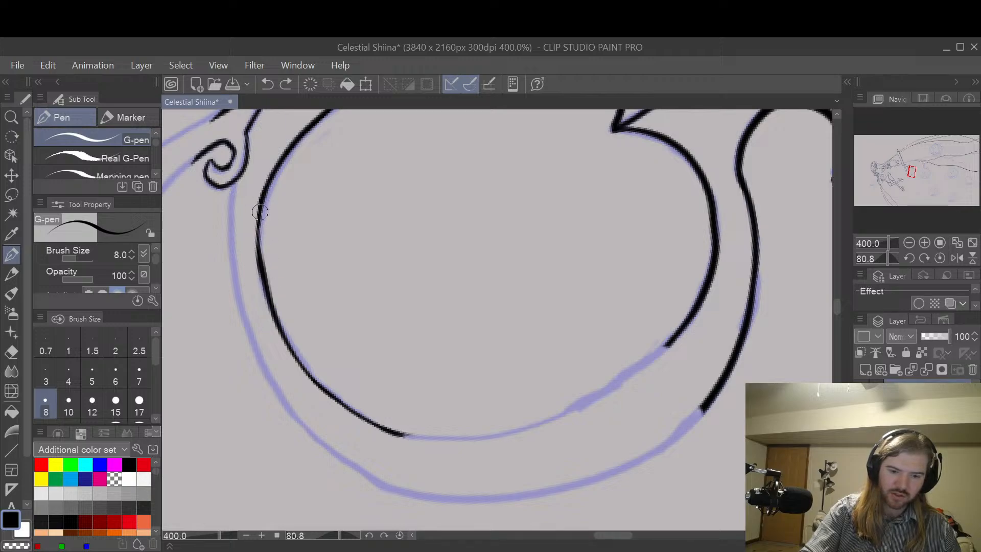
{"action": "left_click_drag", "start_coordinate": [260, 212], "coordinate": [268, 319]}
{"action": "key", "text": "ctrl+z"}
{"action": "left_click_drag", "start_coordinate": [263, 202], "coordinate": [266, 294]}
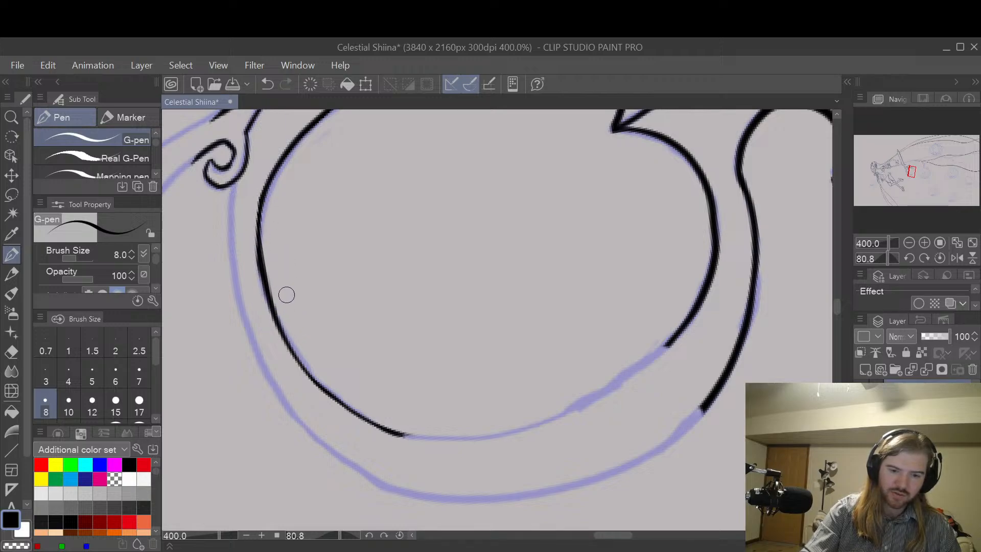
{"action": "key", "text": "e"}
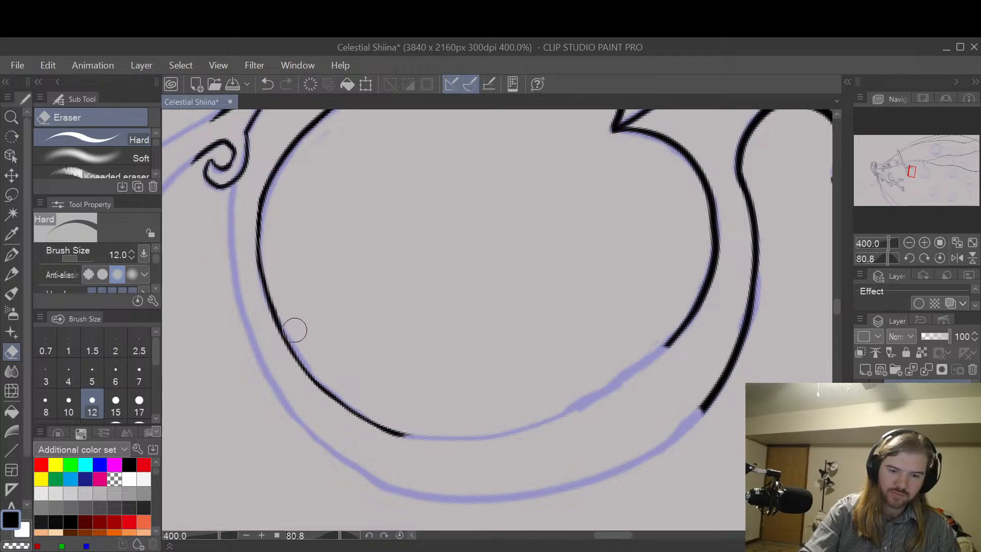
Step: Try to extend the ring's inner line along the lower arc with a stroke overlapping its existing end
{"action": "key", "text": "space"}
{"action": "mouse_move", "coordinate": [657, 304]}
{"action": "left_mouse_down"}
{"action": "mouse_move", "coordinate": [605, 334]}
{"action": "mouse_move", "coordinate": [597, 325]}
{"action": "left_mouse_up"}
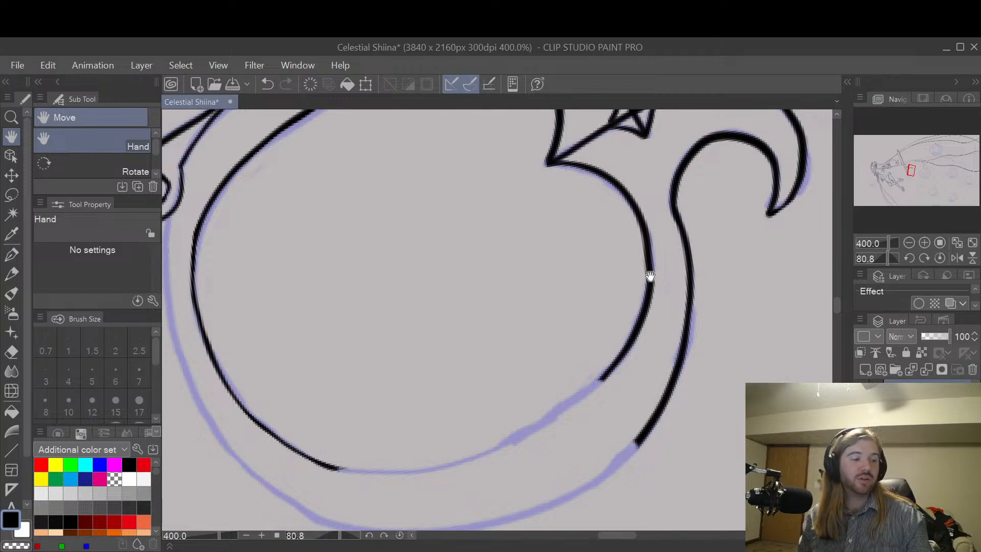
{"action": "key", "text": "p"}
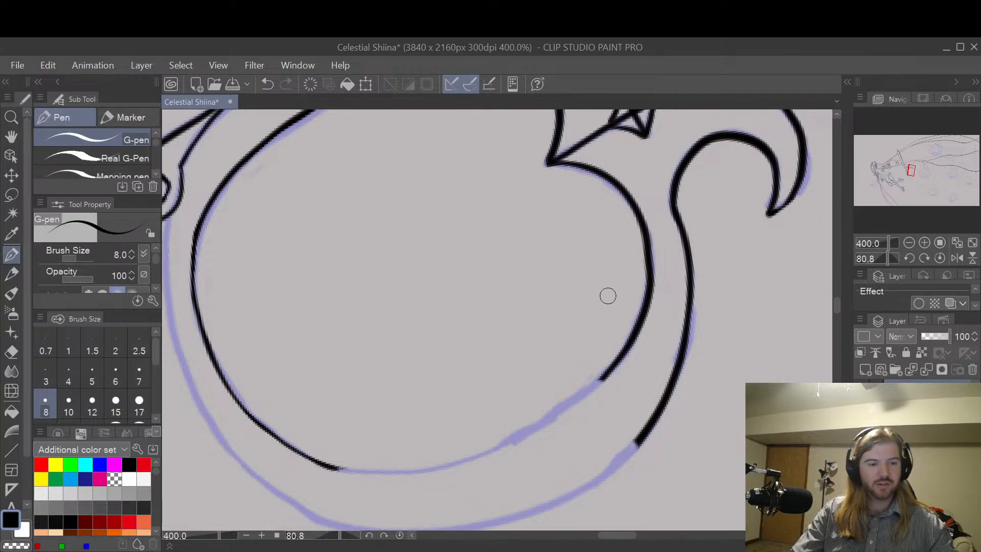
{"action": "key", "text": "h"}
{"action": "key", "text": "r"}
{"action": "left_click_drag", "start_coordinate": [621, 297], "coordinate": [580, 333]}
{"action": "key", "text": "h"}
{"action": "key", "text": "p"}
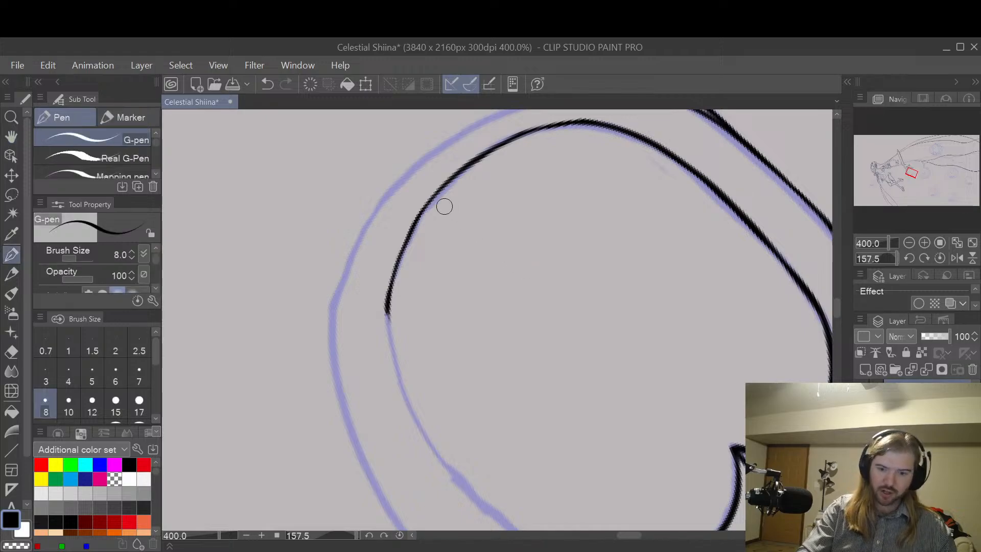
{"action": "mouse_move", "coordinate": [422, 212]}
{"action": "left_mouse_down"}
{"action": "mouse_move", "coordinate": [390, 291]}
{"action": "mouse_move", "coordinate": [393, 355]}
{"action": "mouse_move", "coordinate": [413, 397]}
{"action": "left_mouse_up"}
{"action": "key", "text": "ctrl+z"}
{"action": "mouse_move", "coordinate": [419, 217]}
{"action": "left_mouse_down"}
{"action": "mouse_move", "coordinate": [391, 346]}
{"action": "mouse_move", "coordinate": [423, 429]}
{"action": "left_mouse_up"}
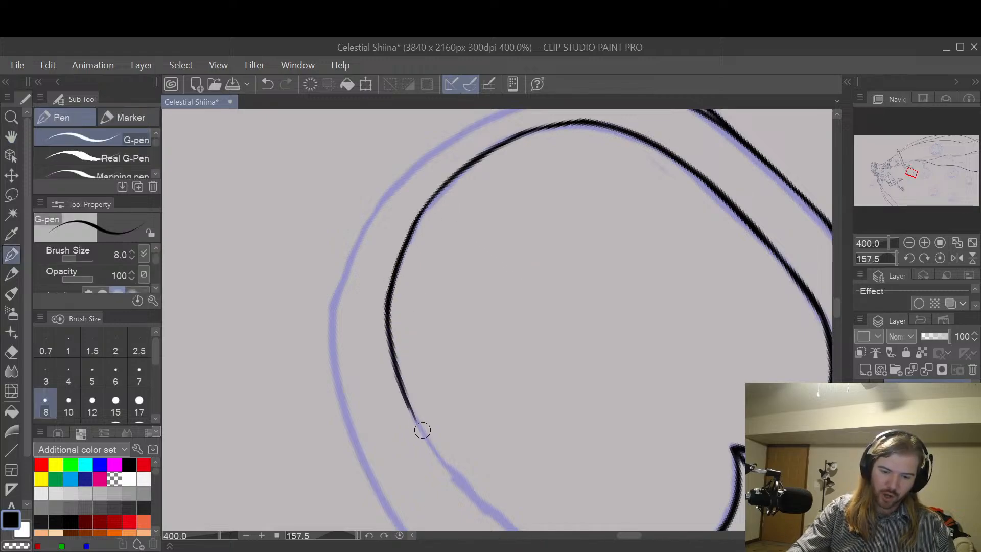
{"action": "key", "text": "ctrl+z"}
{"action": "mouse_move", "coordinate": [422, 214]}
{"action": "left_mouse_down"}
{"action": "mouse_move", "coordinate": [390, 344]}
{"action": "mouse_move", "coordinate": [425, 445]}
{"action": "left_mouse_up"}
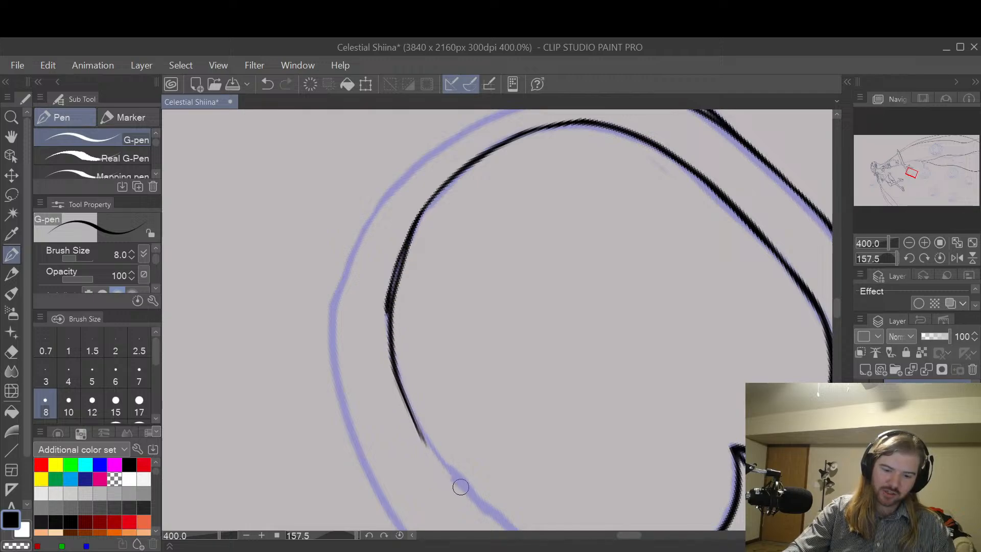
{"action": "key", "text": "ctrl+z"}
{"action": "mouse_move", "coordinate": [423, 210]}
{"action": "left_mouse_down"}
{"action": "mouse_move", "coordinate": [402, 255]}
{"action": "mouse_move", "coordinate": [390, 343]}
{"action": "mouse_move", "coordinate": [427, 442]}
{"action": "left_mouse_up"}
{"action": "key", "text": "ctrl+z"}
{"action": "mouse_move", "coordinate": [416, 215]}
{"action": "left_mouse_down"}
{"action": "mouse_move", "coordinate": [397, 275]}
{"action": "mouse_move", "coordinate": [421, 437]}
{"action": "left_mouse_up"}
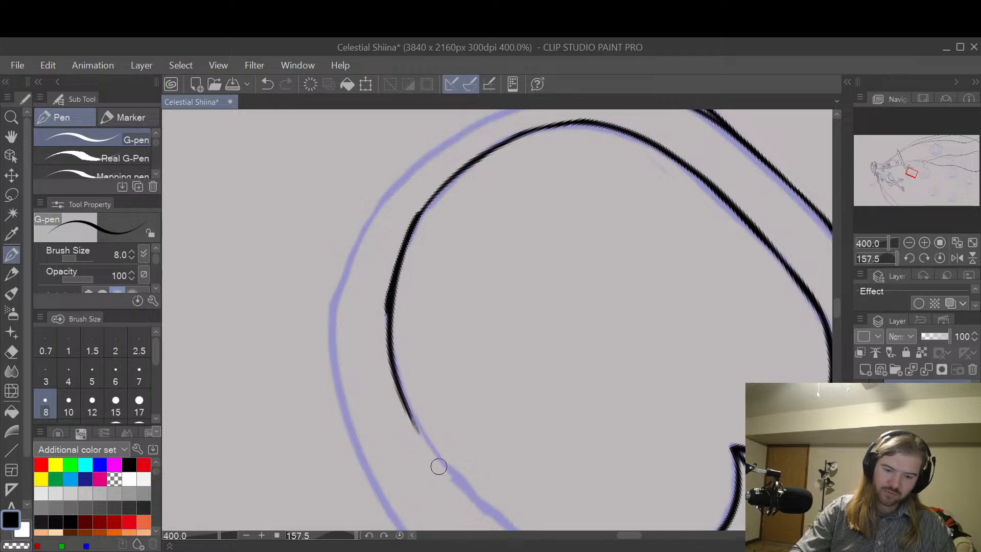
Step: Erase the uneven end of the inner line on the lower arc, back to where the curve starts to bend
{"action": "key", "text": "e"}
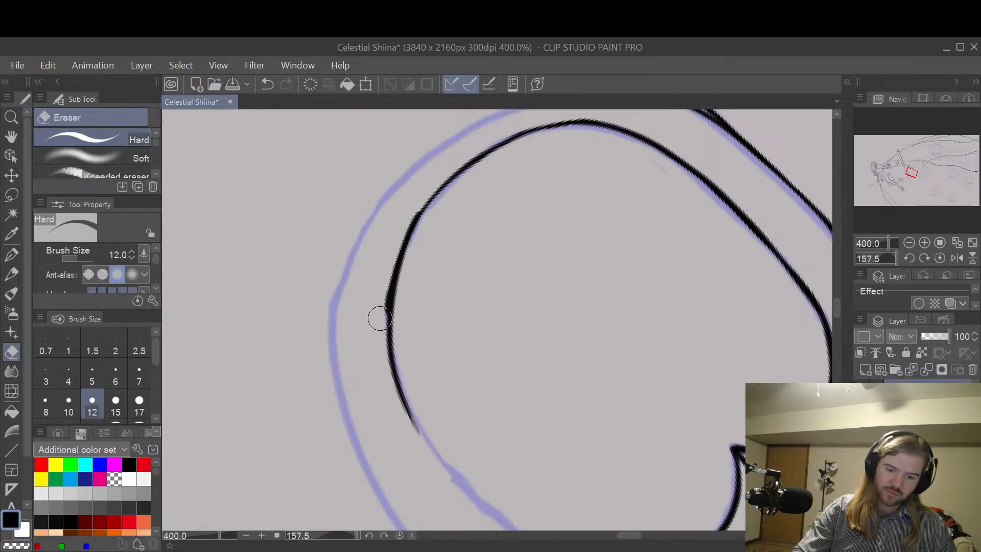
{"action": "mouse_move", "coordinate": [379, 318]}
{"action": "left_mouse_down"}
{"action": "mouse_move", "coordinate": [390, 260]}
{"action": "mouse_move", "coordinate": [385, 269]}
{"action": "left_mouse_up"}
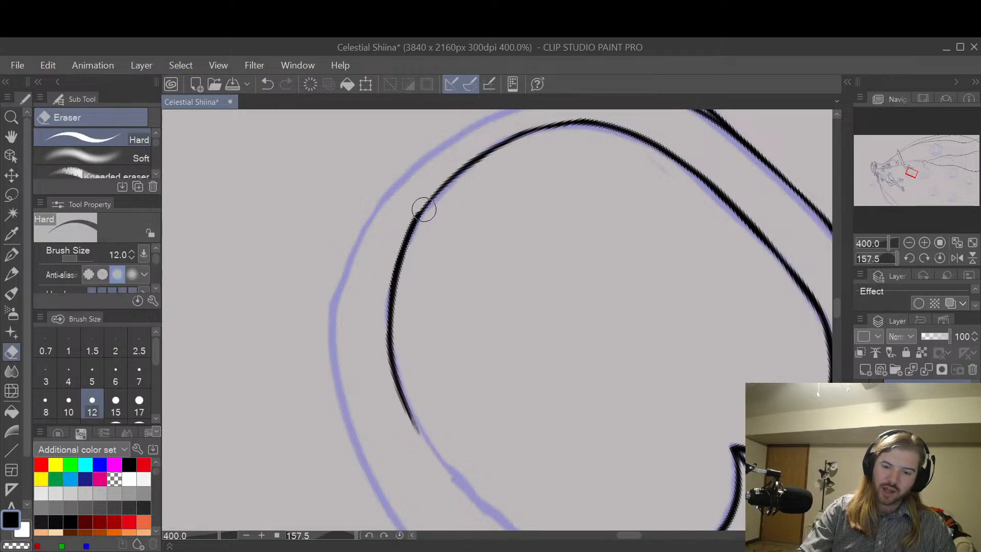
{"action": "mouse_move", "coordinate": [423, 207]}
{"action": "left_mouse_down"}
{"action": "mouse_move", "coordinate": [388, 317]}
{"action": "mouse_move", "coordinate": [421, 432]}
{"action": "left_mouse_up"}
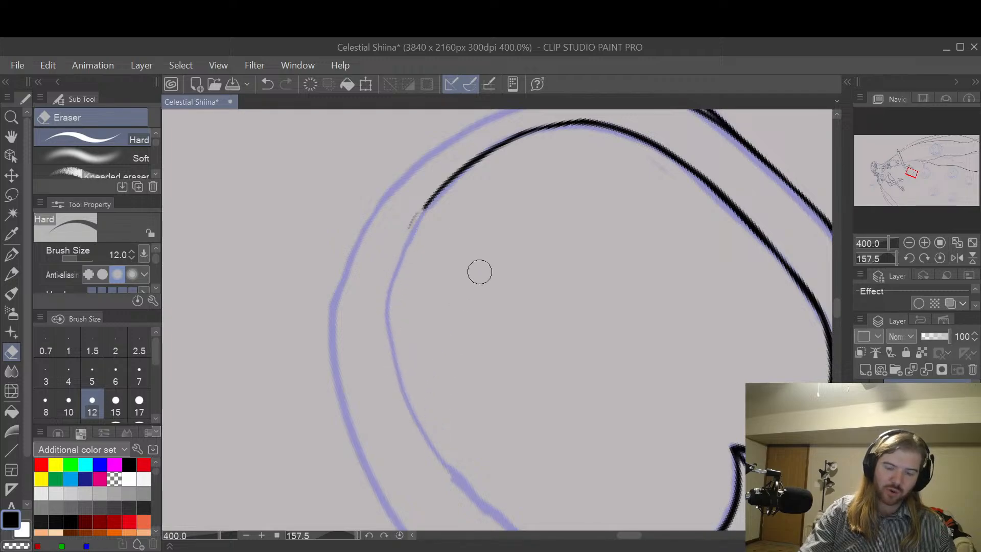
{"action": "mouse_move", "coordinate": [413, 234]}
{"action": "left_mouse_down"}
{"action": "mouse_move", "coordinate": [427, 205]}
{"action": "mouse_move", "coordinate": [393, 302]}
{"action": "left_mouse_up"}
Step: Redraw the inner line around the lower arc in one smooth stroke, up to the thick part of the sketch line
{"action": "key", "text": "p"}
{"action": "key", "text": "ctrl+z"}
{"action": "mouse_move", "coordinate": [426, 205]}
{"action": "left_mouse_down"}
{"action": "mouse_move", "coordinate": [397, 268]}
{"action": "mouse_move", "coordinate": [410, 424]}
{"action": "left_mouse_up"}
{"action": "key", "text": "ctrl+z"}
{"action": "mouse_move", "coordinate": [428, 202]}
{"action": "left_mouse_down"}
{"action": "mouse_move", "coordinate": [400, 280]}
{"action": "mouse_move", "coordinate": [417, 444]}
{"action": "left_mouse_up"}
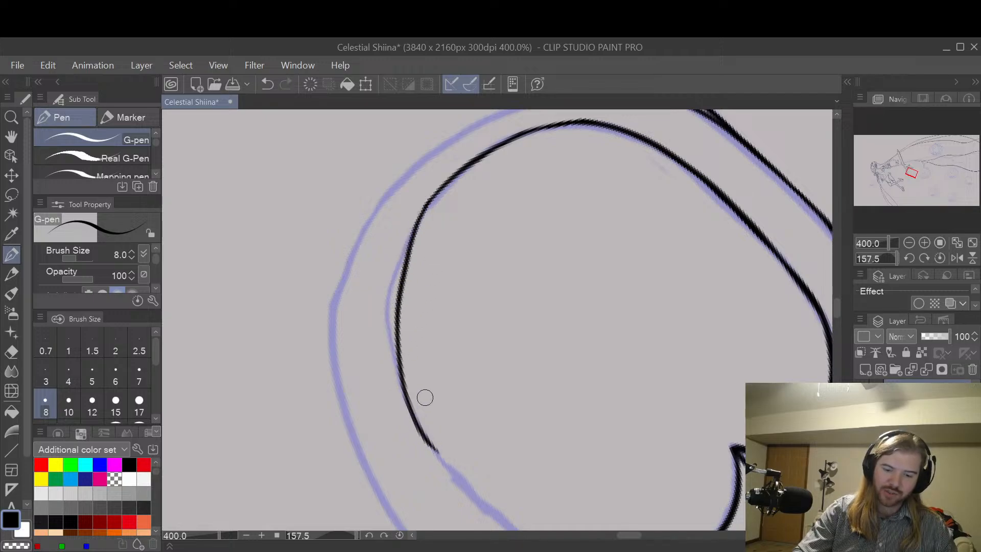
{"action": "key", "text": "ctrl+z"}
{"action": "mouse_move", "coordinate": [432, 201]}
{"action": "left_mouse_down"}
{"action": "mouse_move", "coordinate": [394, 310]}
{"action": "mouse_move", "coordinate": [414, 449]}
{"action": "left_mouse_up"}
{"action": "key", "text": "ctrl+z"}
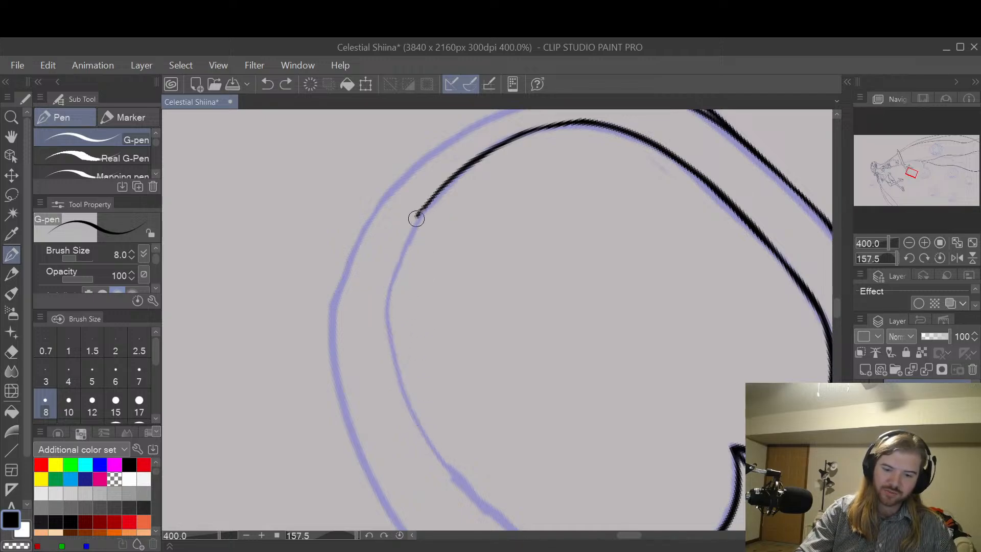
{"action": "mouse_move", "coordinate": [416, 218]}
{"action": "left_mouse_down"}
{"action": "mouse_move", "coordinate": [427, 449]}
{"action": "mouse_move", "coordinate": [457, 478]}
{"action": "left_mouse_up"}
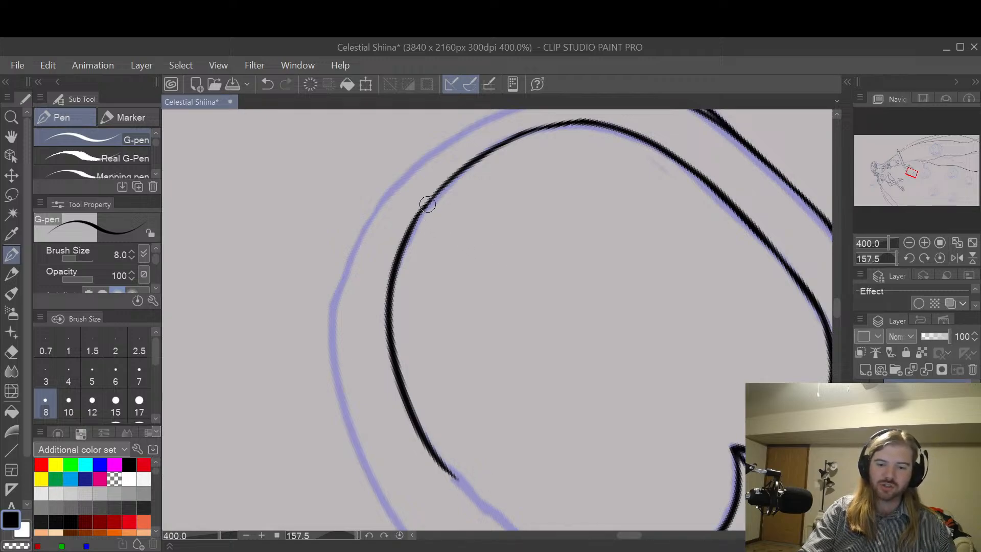
Step: Thicken the inner line around the joint where the new stroke meets the older line, blending the two together
{"action": "key", "text": "e"}
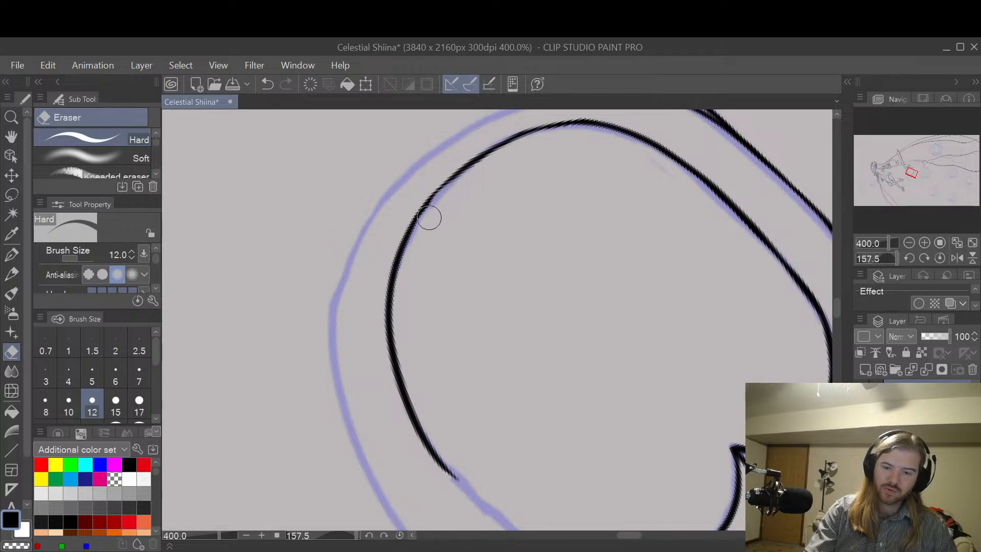
{"action": "key", "text": "p"}
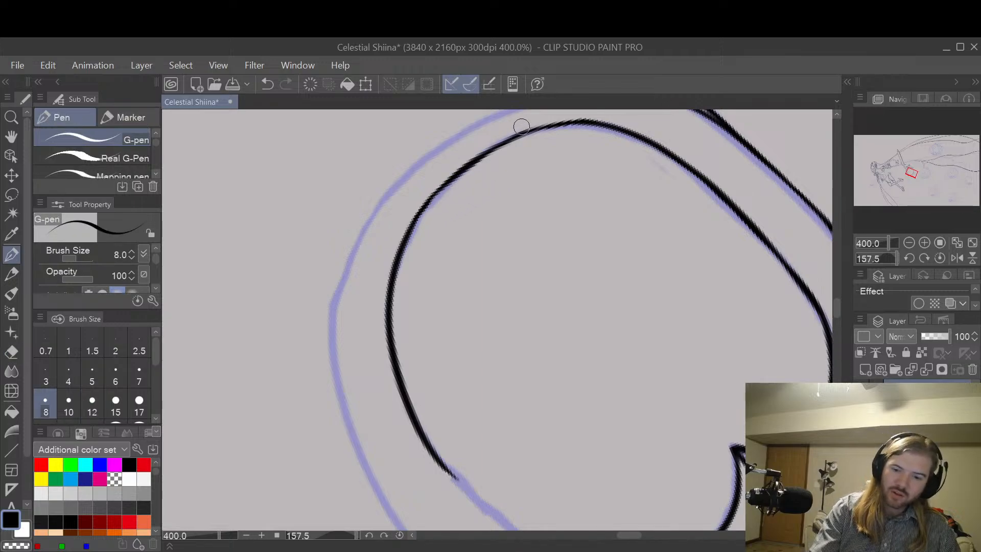
{"action": "key", "text": "ctrl+z"}
{"action": "left_click_drag", "start_coordinate": [427, 203], "coordinate": [490, 151]}
{"action": "key", "text": "ctrl+z"}
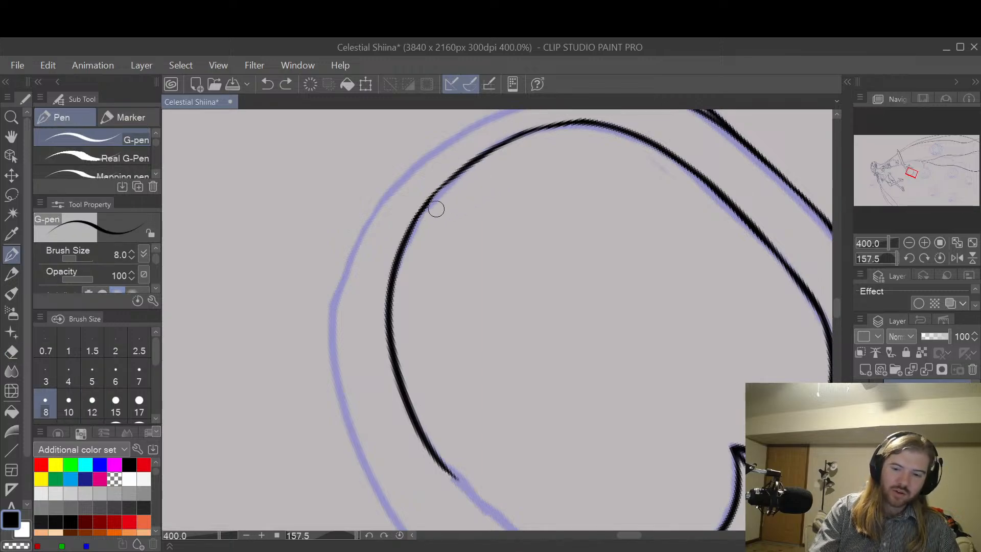
{"action": "left_click_drag", "start_coordinate": [418, 216], "coordinate": [487, 155]}
{"action": "key", "text": "ctrl+z"}
{"action": "left_click_drag", "start_coordinate": [419, 213], "coordinate": [472, 167]}
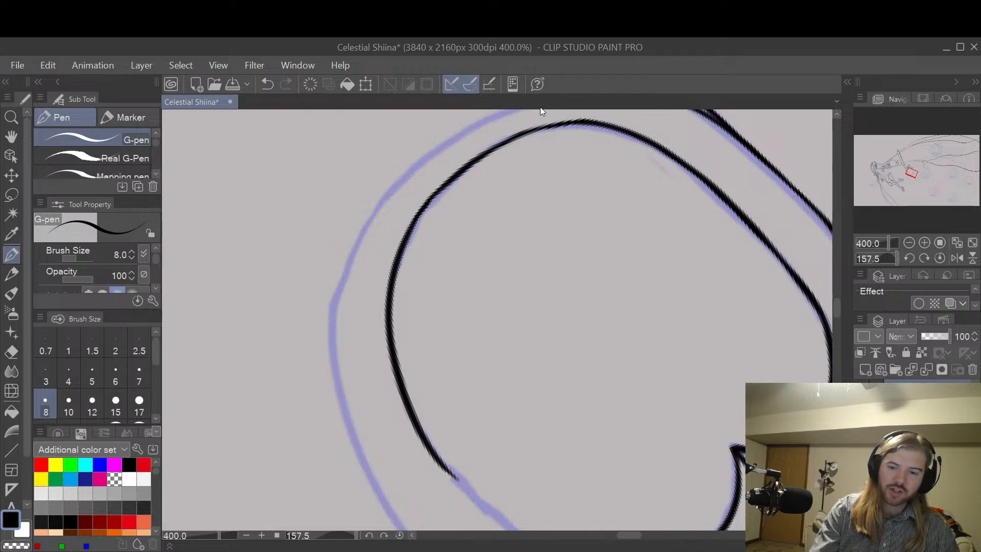
{"action": "left_click_drag", "start_coordinate": [423, 209], "coordinate": [507, 128]}
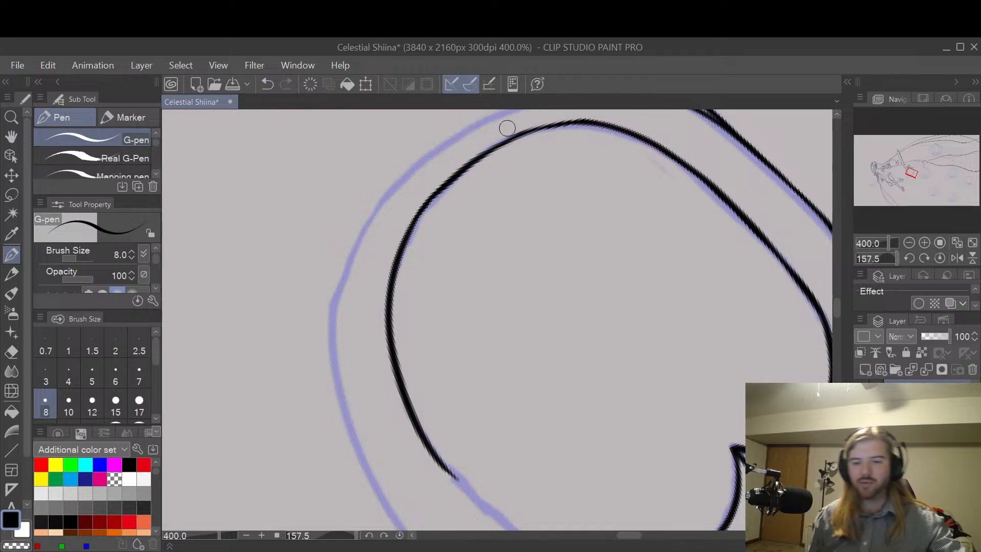
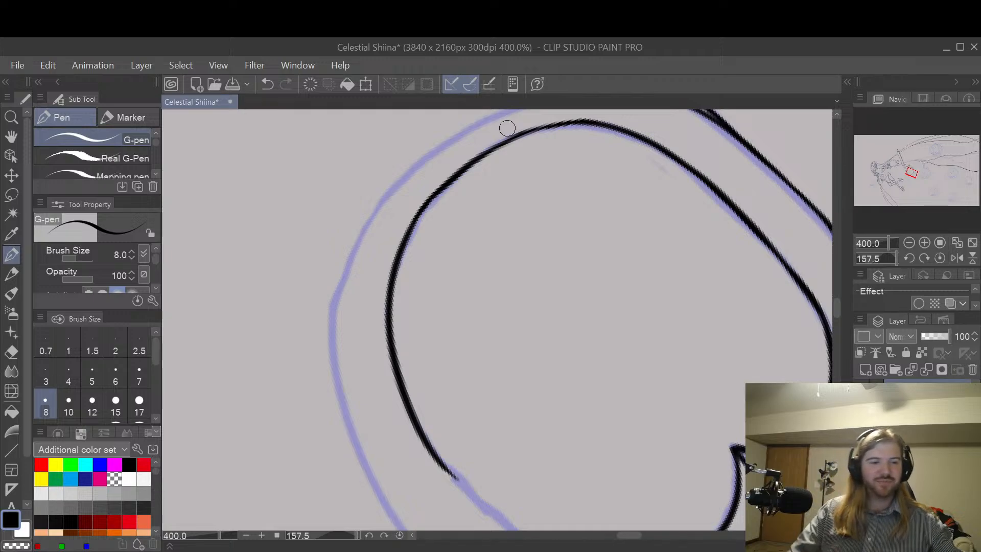
Step: Close the gap in the ring's inner line with a smooth stroke along the lower arc to the already inked part
{"action": "key", "text": "h"}
{"action": "left_click_drag", "start_coordinate": [550, 392], "coordinate": [519, 320]}
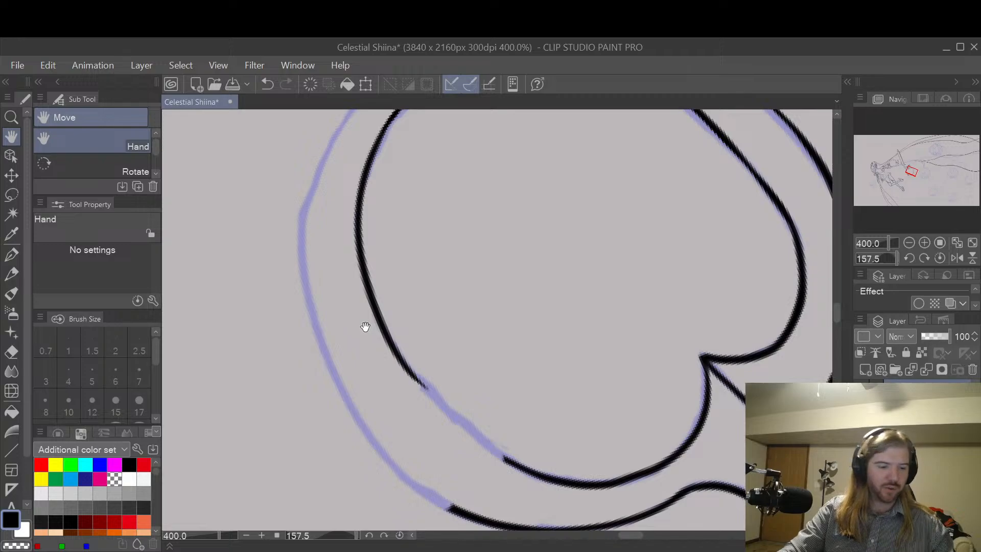
{"action": "key", "text": "p"}
{"action": "mouse_move", "coordinate": [396, 349]}
{"action": "left_mouse_down"}
{"action": "mouse_move", "coordinate": [475, 435]}
{"action": "mouse_move", "coordinate": [509, 440]}
{"action": "left_mouse_up"}
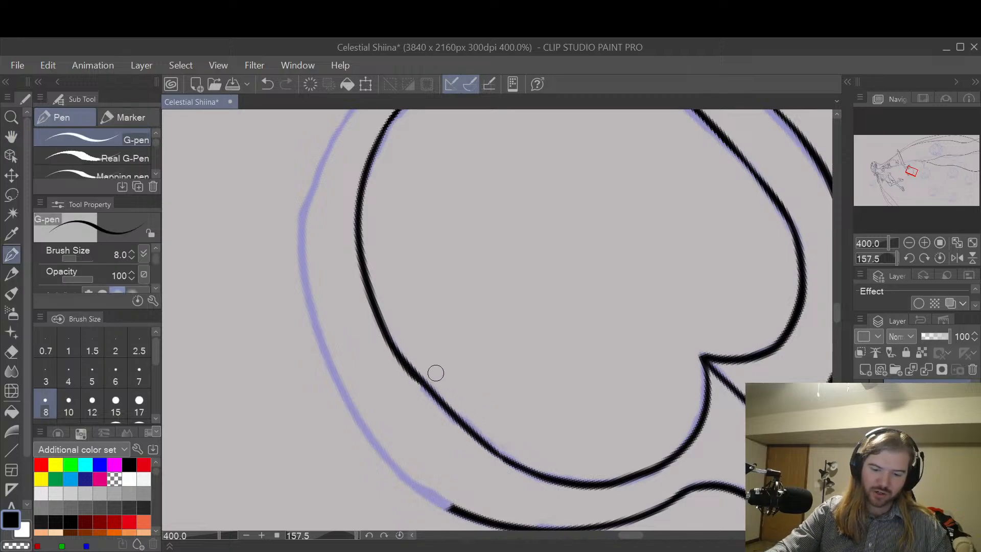
{"action": "key", "text": "ctrl+z"}
{"action": "mouse_move", "coordinate": [402, 359]}
{"action": "left_mouse_down"}
{"action": "mouse_move", "coordinate": [499, 455]}
{"action": "mouse_move", "coordinate": [510, 442]}
{"action": "left_mouse_up"}
{"action": "key", "text": "e"}
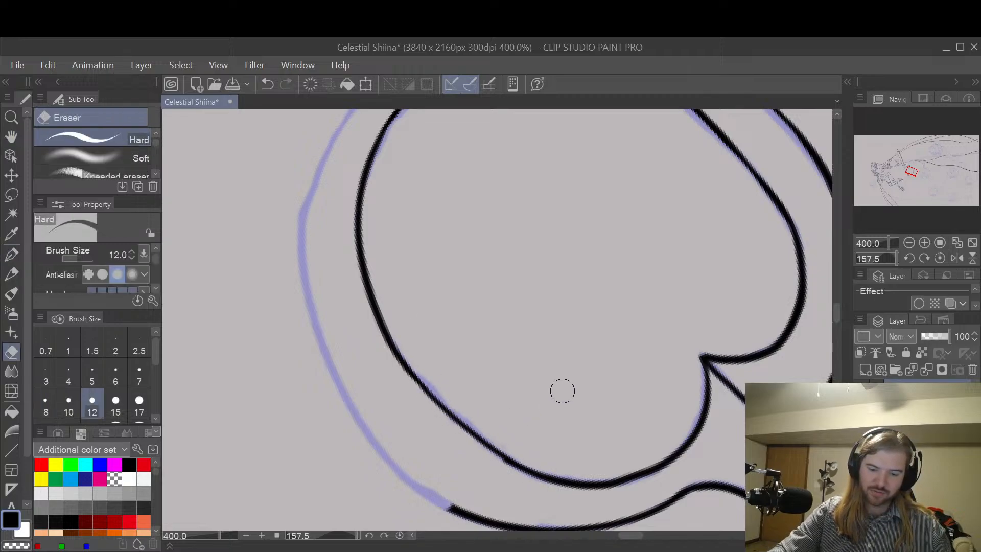
{"action": "key", "text": "h"}
{"action": "mouse_move", "coordinate": [602, 335]}
{"action": "left_mouse_down"}
{"action": "mouse_move", "coordinate": [611, 370]}
{"action": "mouse_move", "coordinate": [695, 420]}
{"action": "left_mouse_up"}
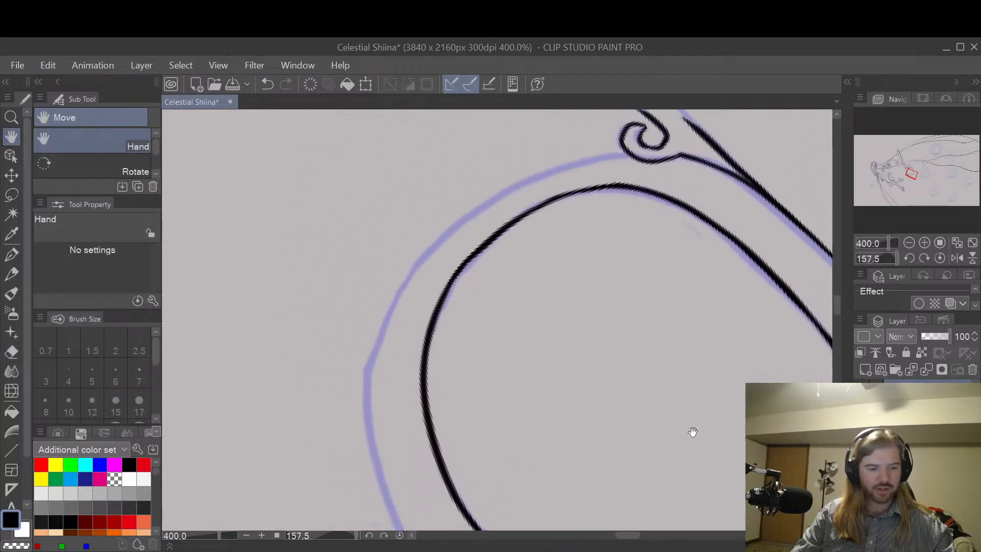
{"action": "key", "text": "p"}
{"action": "mouse_move", "coordinate": [699, 435]}
{"action": "left_mouse_down"}
{"action": "mouse_move", "coordinate": [712, 403]}
{"action": "mouse_move", "coordinate": [705, 358]}
{"action": "left_mouse_up"}
{"action": "key", "text": "ctrl+z"}
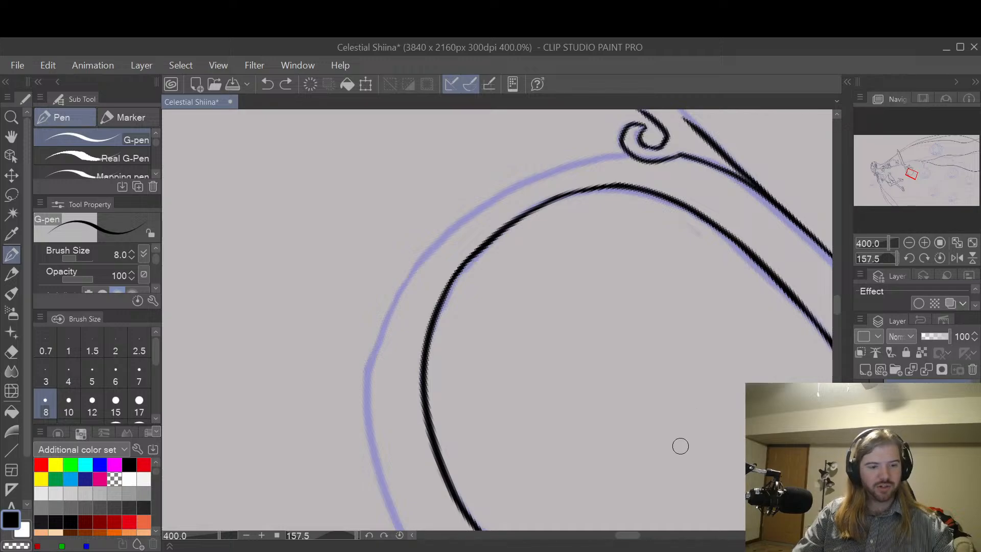
Step: Ink the ring's outer line from the underside of the small scroll along the sketch to where the curve flattens
{"action": "key", "text": "h"}
{"action": "left_click_drag", "start_coordinate": [685, 457], "coordinate": [592, 210]}
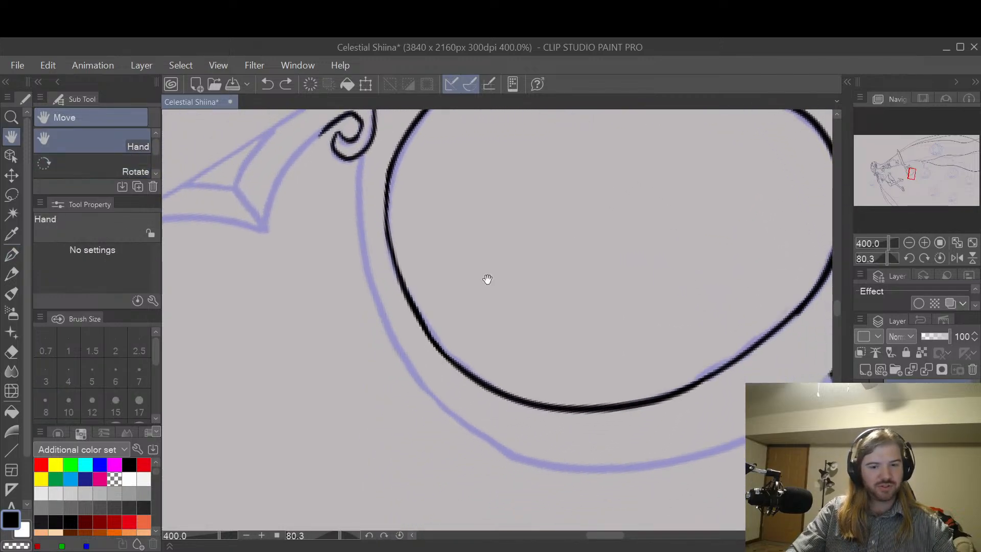
{"action": "key", "text": "p"}
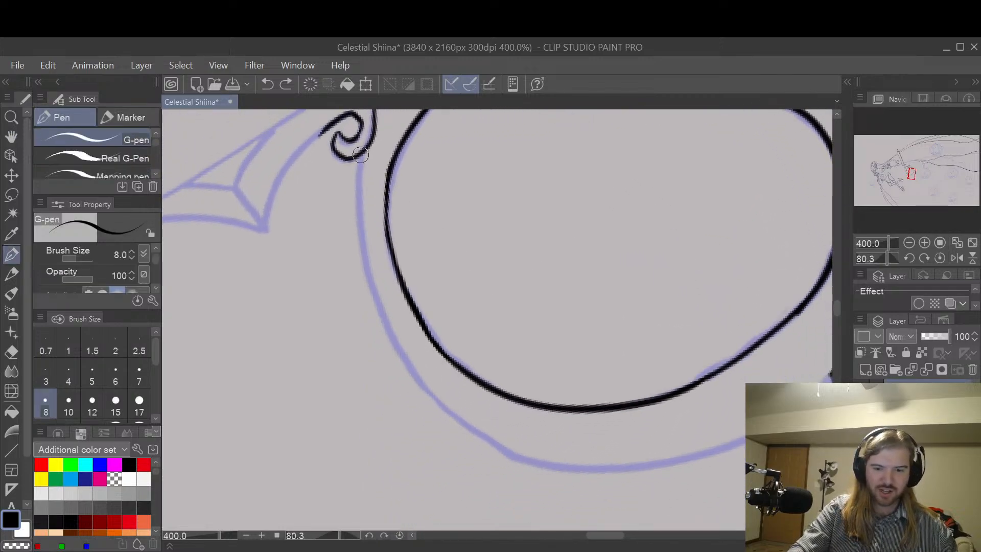
{"action": "left_click_drag", "start_coordinate": [363, 153], "coordinate": [364, 250]}
{"action": "key", "text": "ctrl+z"}
{"action": "mouse_move", "coordinate": [363, 154]}
{"action": "left_mouse_down"}
{"action": "mouse_move", "coordinate": [368, 291]}
{"action": "mouse_move", "coordinate": [383, 332]}
{"action": "left_mouse_up"}
{"action": "key", "text": "ctrl+z"}
{"action": "mouse_move", "coordinate": [359, 153]}
{"action": "left_mouse_down"}
{"action": "mouse_move", "coordinate": [371, 287]}
{"action": "mouse_move", "coordinate": [453, 411]}
{"action": "mouse_move", "coordinate": [518, 455]}
{"action": "left_mouse_up"}
Step: Try to thicken the ring's inner line along its bend near the uninked end of the outer line
{"action": "key", "text": "h"}
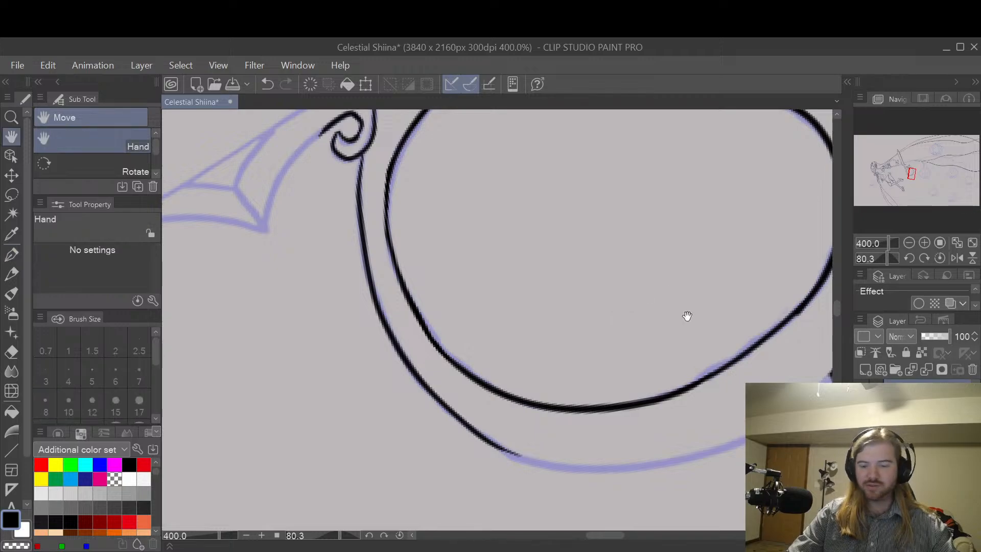
{"action": "left_click_drag", "start_coordinate": [686, 318], "coordinate": [561, 286]}
{"action": "key", "text": "p"}
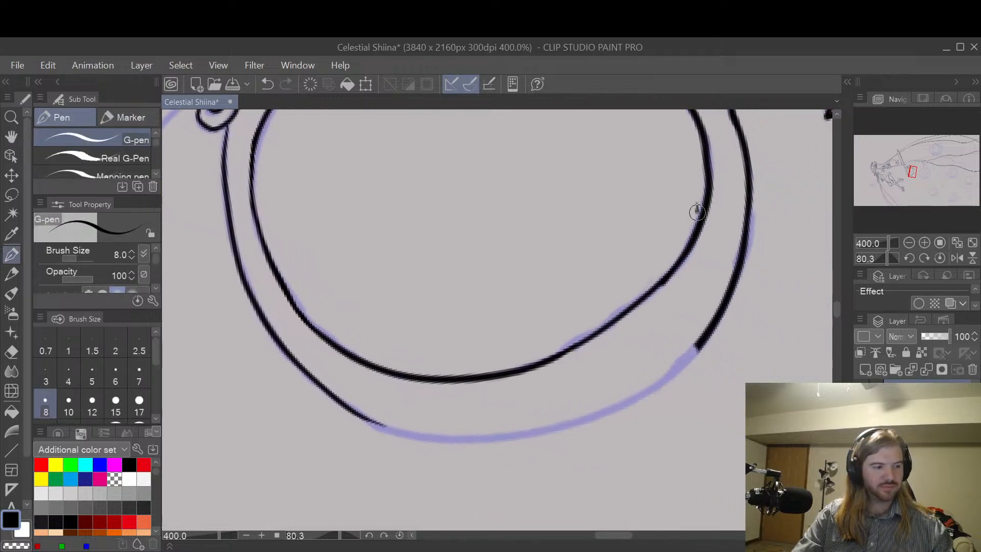
{"action": "left_click_drag", "start_coordinate": [696, 204], "coordinate": [679, 314]}
{"action": "key", "text": "ctrl+z"}
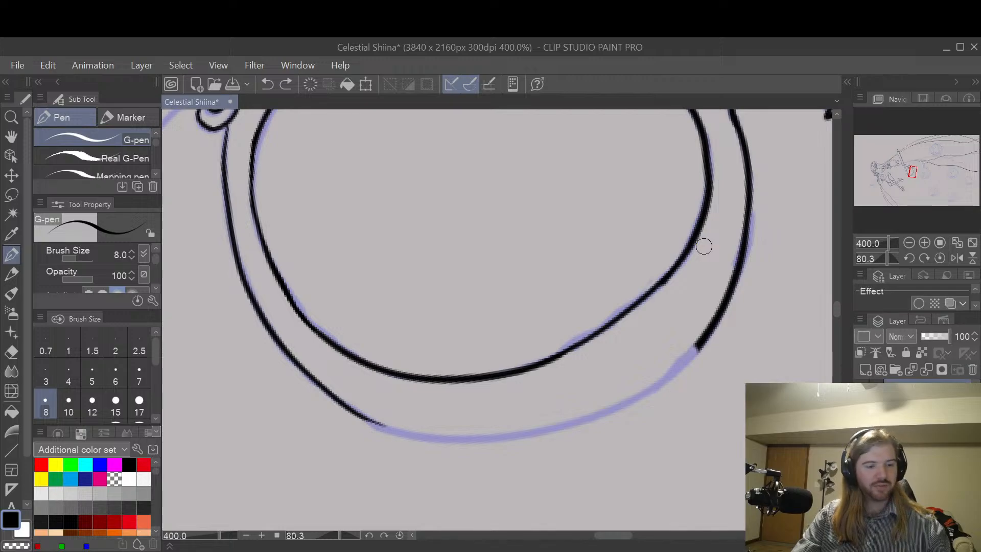
Step: Try to continue the outer line over the remaining sketch in one stroke running past the inked part beyond the gap
{"action": "key", "text": "r"}
{"action": "left_click_drag", "start_coordinate": [720, 228], "coordinate": [587, 444]}
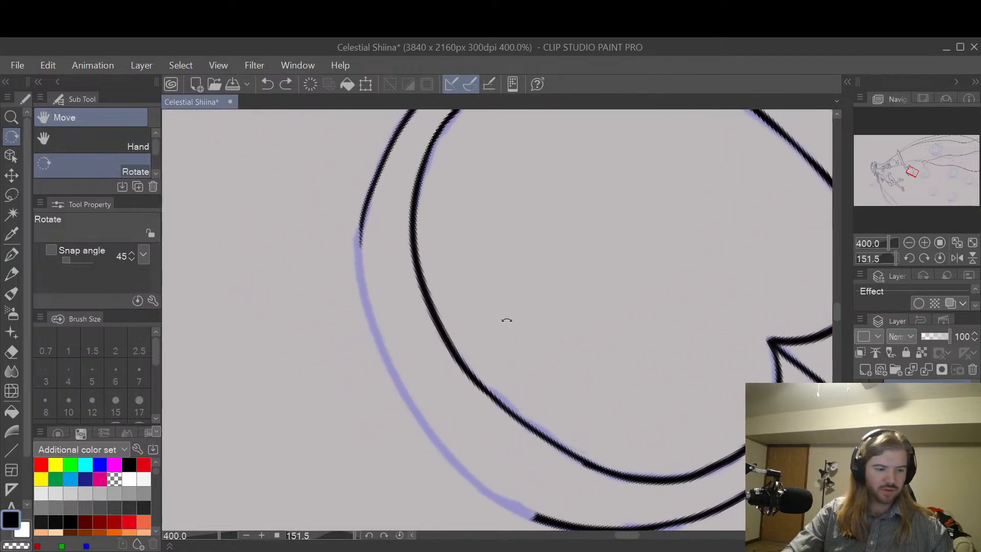
{"action": "key", "text": "p"}
{"action": "left_click_drag", "start_coordinate": [361, 215], "coordinate": [359, 251]}
{"action": "key", "text": "ctrl+z"}
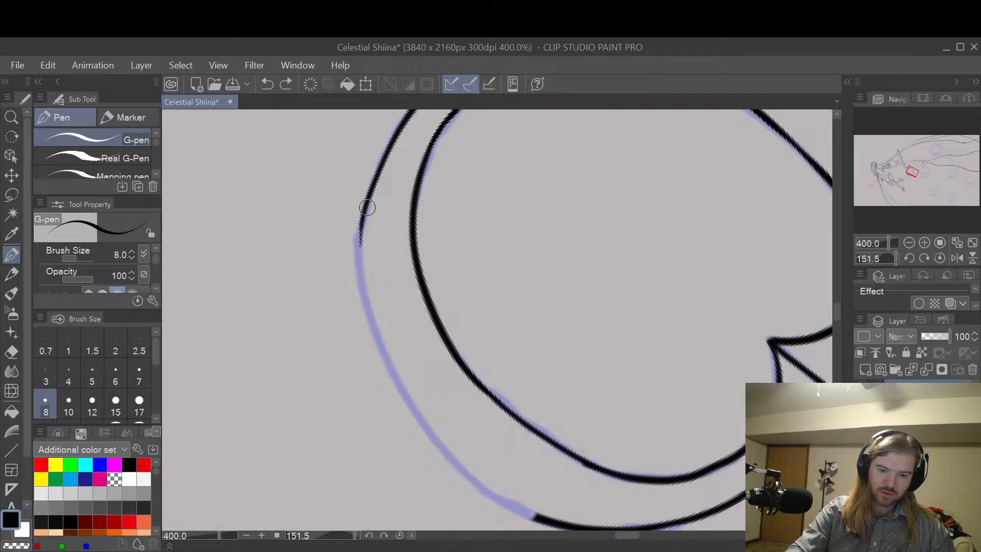
{"action": "mouse_move", "coordinate": [364, 208]}
{"action": "left_mouse_down"}
{"action": "mouse_move", "coordinate": [361, 262]}
{"action": "mouse_move", "coordinate": [401, 391]}
{"action": "mouse_move", "coordinate": [492, 495]}
{"action": "mouse_move", "coordinate": [582, 529]}
{"action": "left_mouse_up"}
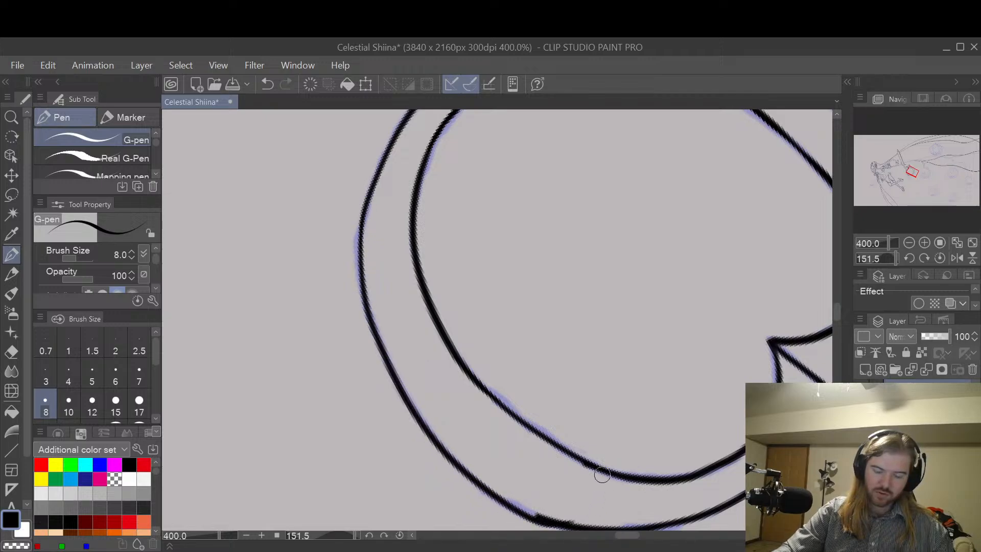
{"action": "key", "text": "ctrl+z"}
Step: Try to ink the remaining outer line in two consecutive shorter strokes
{"action": "mouse_move", "coordinate": [366, 205]}
{"action": "left_mouse_down"}
{"action": "mouse_move", "coordinate": [363, 267]}
{"action": "mouse_move", "coordinate": [409, 396]}
{"action": "mouse_move", "coordinate": [431, 429]}
{"action": "left_mouse_up"}
{"action": "left_click_drag", "start_coordinate": [434, 432], "coordinate": [486, 477]}
{"action": "key", "text": "ctrl+z"}
{"action": "key", "text": "ctrl+z"}
Step: Ink the remaining outer line of the ring and bridge its gap with an overlapping stroke so the ring closes
{"action": "mouse_move", "coordinate": [366, 206]}
{"action": "left_mouse_down"}
{"action": "mouse_move", "coordinate": [361, 236]}
{"action": "mouse_move", "coordinate": [394, 372]}
{"action": "mouse_move", "coordinate": [489, 487]}
{"action": "mouse_move", "coordinate": [542, 518]}
{"action": "left_mouse_up"}
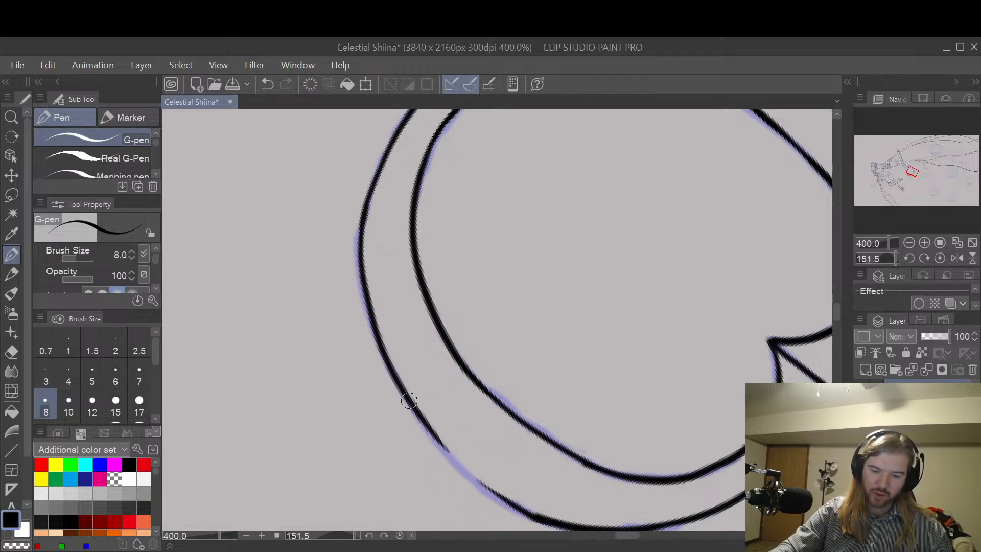
{"action": "left_click_drag", "start_coordinate": [425, 421], "coordinate": [520, 504]}
{"action": "key", "text": "ctrl+z"}
{"action": "mouse_move", "coordinate": [431, 426]}
{"action": "left_mouse_down"}
{"action": "mouse_move", "coordinate": [462, 465]}
{"action": "mouse_move", "coordinate": [535, 509]}
{"action": "left_mouse_up"}
{"action": "key", "text": "ctrl+z"}
{"action": "left_click_drag", "start_coordinate": [429, 421], "coordinate": [548, 521]}
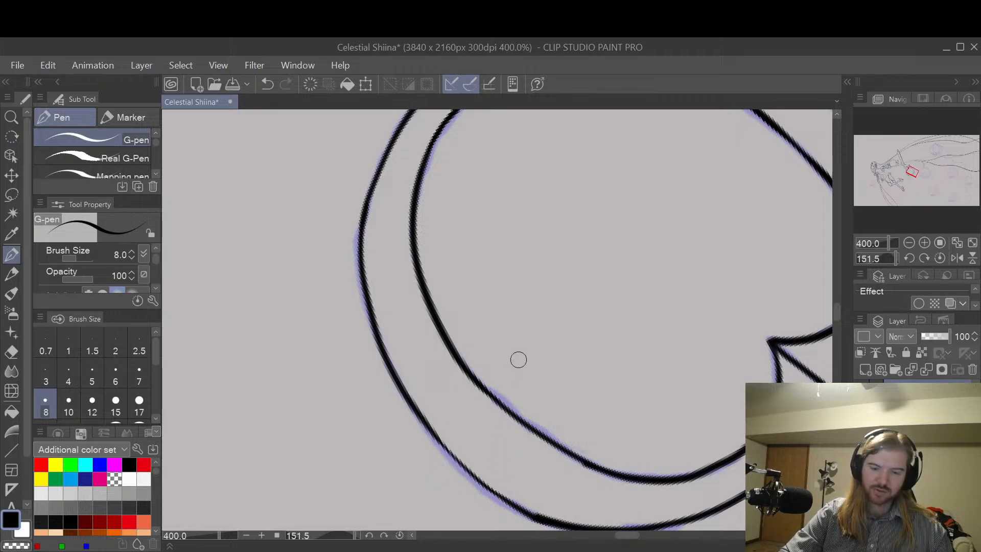
Step: Ink the spur's lower curve from its side point down to the end of the small scroll
{"action": "key", "text": "h"}
{"action": "scroll", "coordinate": [659, 345], "scroll_direction": "down", "scroll_amount": 5}
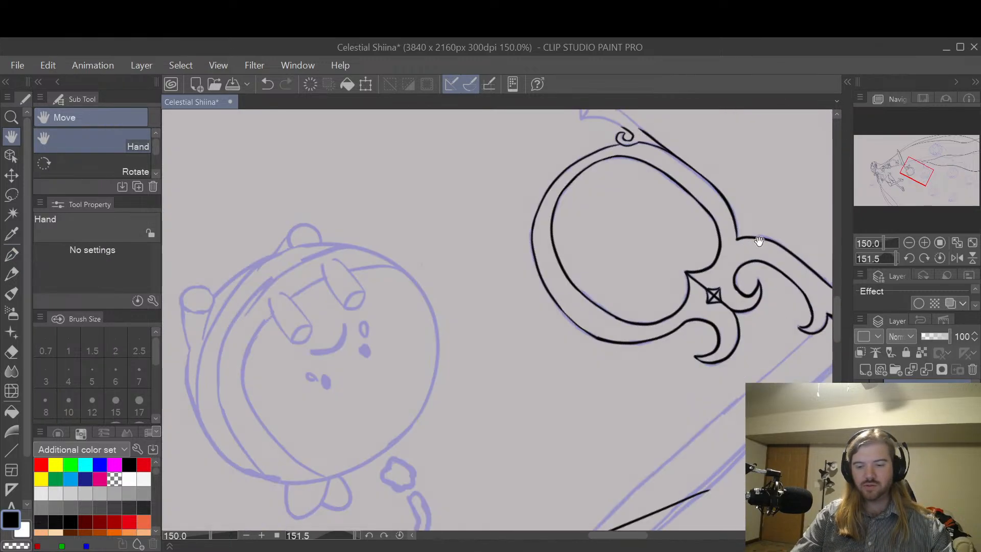
{"action": "scroll", "coordinate": [766, 234], "scroll_direction": "up", "scroll_amount": 2}
{"action": "left_click_drag", "start_coordinate": [727, 282], "coordinate": [672, 373]}
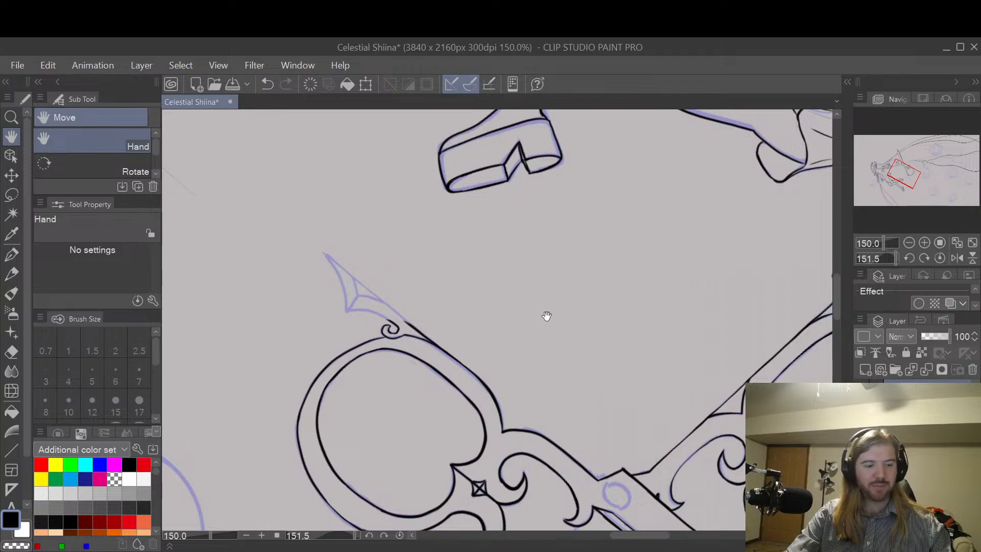
{"action": "key", "text": "r"}
{"action": "left_click_drag", "start_coordinate": [545, 313], "coordinate": [560, 301]}
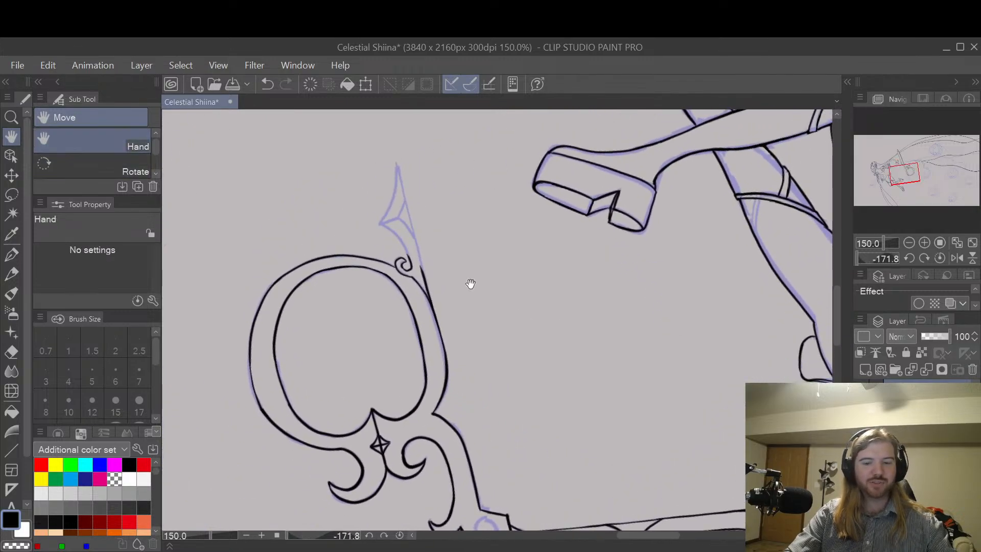
{"action": "left_click_drag", "start_coordinate": [466, 280], "coordinate": [565, 346]}
{"action": "scroll", "coordinate": [588, 310], "scroll_direction": "up", "scroll_amount": 2}
{"action": "left_click_drag", "start_coordinate": [567, 355], "coordinate": [650, 339]}
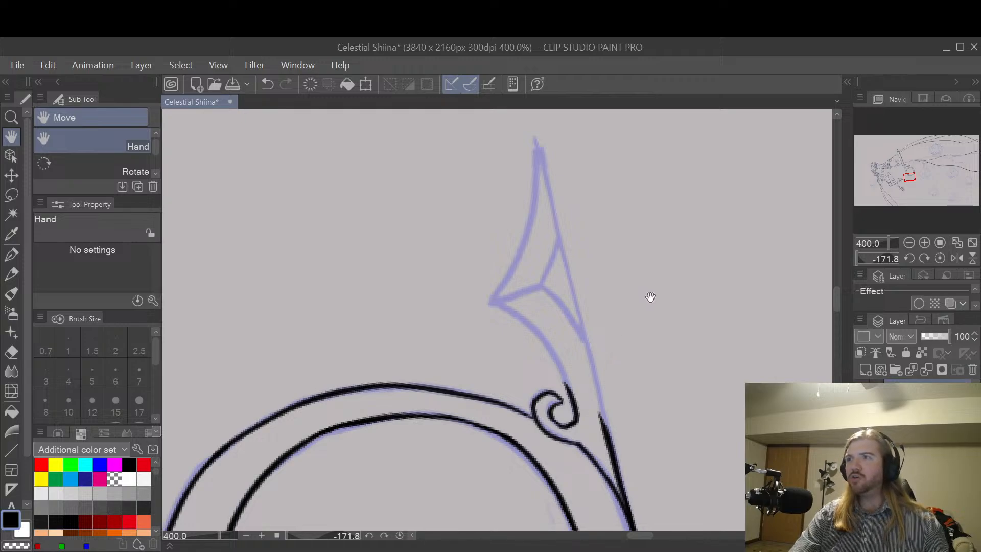
{"action": "key", "text": "p"}
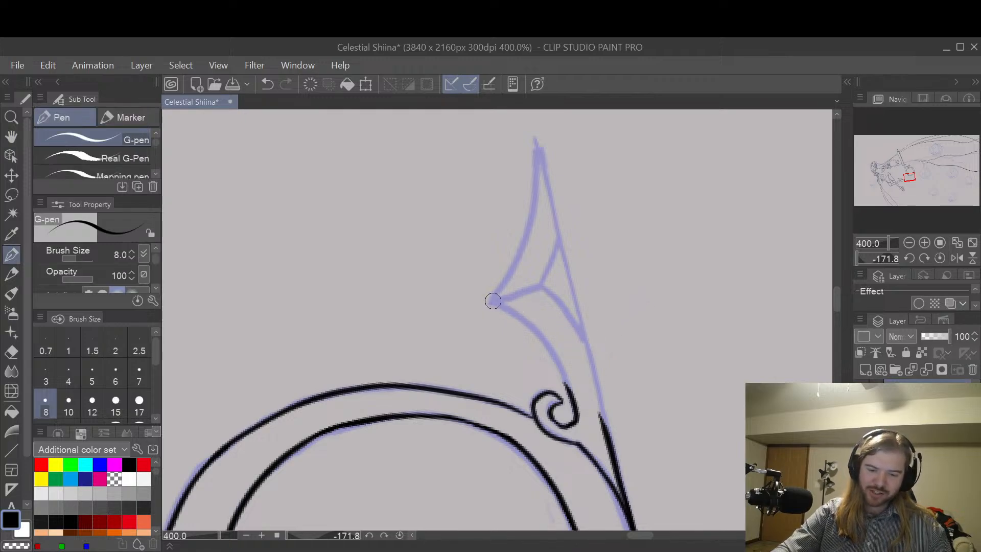
{"action": "mouse_move", "coordinate": [493, 301]}
{"action": "left_mouse_down"}
{"action": "mouse_move", "coordinate": [552, 356]}
{"action": "mouse_move", "coordinate": [566, 403]}
{"action": "left_mouse_up"}
{"action": "key", "text": "ctrl+z"}
{"action": "mouse_move", "coordinate": [493, 303]}
{"action": "left_mouse_down"}
{"action": "mouse_move", "coordinate": [555, 357]}
{"action": "mouse_move", "coordinate": [567, 404]}
{"action": "left_mouse_up"}
{"action": "key", "text": "ctrl+z"}
{"action": "mouse_move", "coordinate": [491, 301]}
{"action": "left_mouse_down"}
{"action": "mouse_move", "coordinate": [528, 326]}
{"action": "mouse_move", "coordinate": [565, 407]}
{"action": "left_mouse_up"}
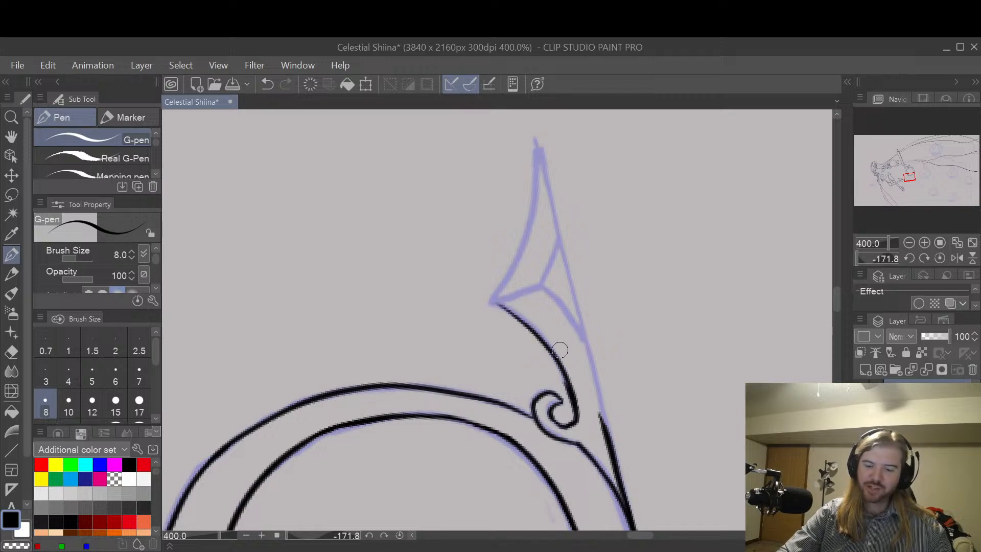
Step: Erase the overlap where the spur's lower curve meets the scroll, and reduce the eraser size to 5
{"action": "key", "text": "e"}
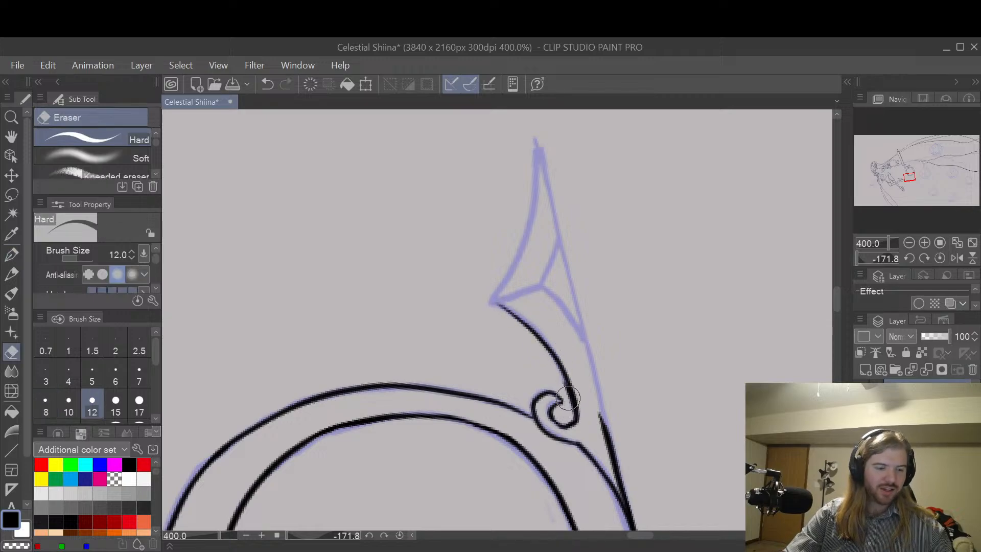
{"action": "left_click_drag", "start_coordinate": [567, 398], "coordinate": [564, 407]}
{"action": "key", "text": "bracketleft"}
{"action": "key", "text": "bracketleft"}
{"action": "key", "text": "bracketleft"}
{"action": "key", "text": "bracketleft"}
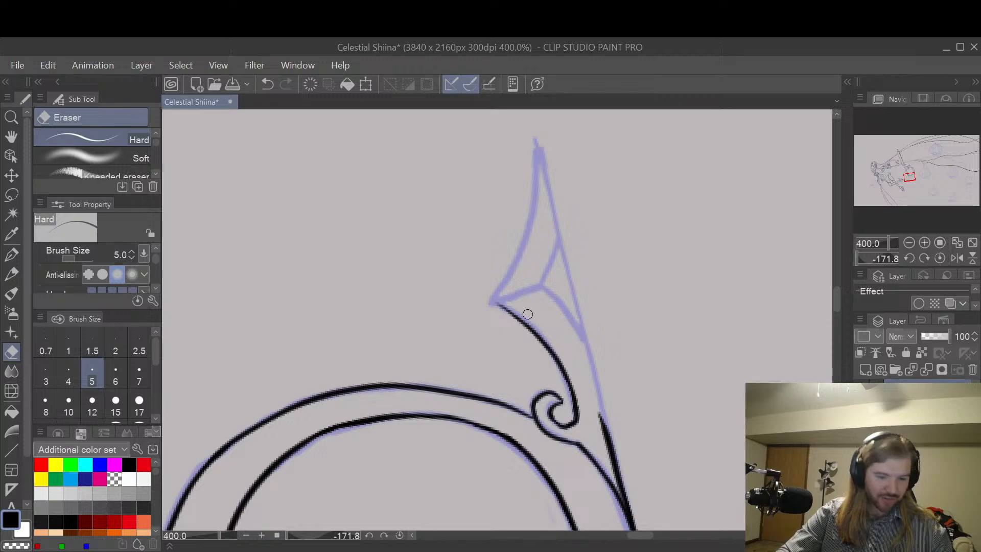
Step: Extend the start of the spur's lower curve out to the side point with a short overlapping stroke
{"action": "key", "text": "p"}
{"action": "left_click_drag", "start_coordinate": [488, 300], "coordinate": [539, 329]}
{"action": "key", "text": "ctrl+z"}
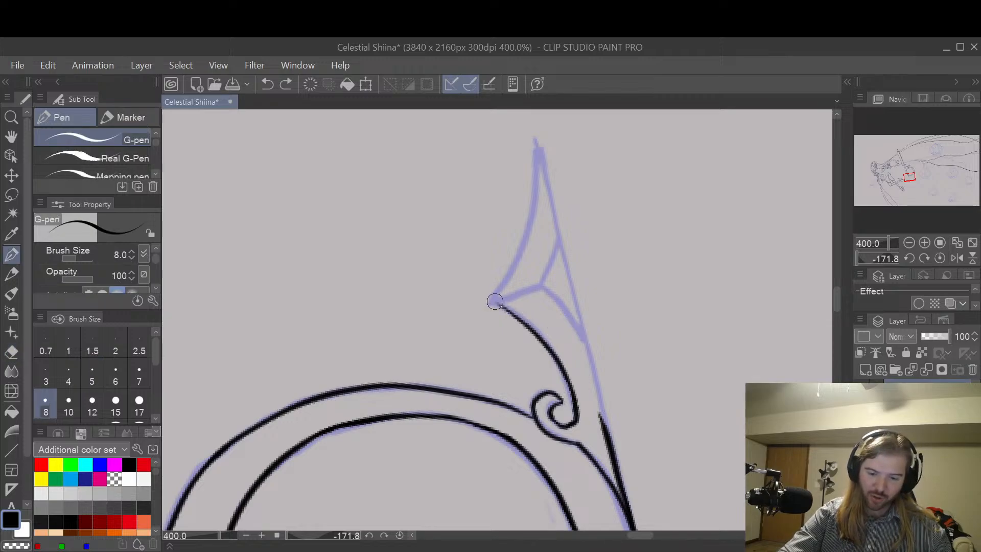
{"action": "left_click_drag", "start_coordinate": [492, 300], "coordinate": [549, 344]}
{"action": "key", "text": "ctrl+z"}
{"action": "mouse_move", "coordinate": [491, 302]}
{"action": "left_mouse_down"}
{"action": "mouse_move", "coordinate": [548, 341]}
{"action": "mouse_move", "coordinate": [523, 317]}
{"action": "left_mouse_up"}
{"action": "key", "text": "e"}
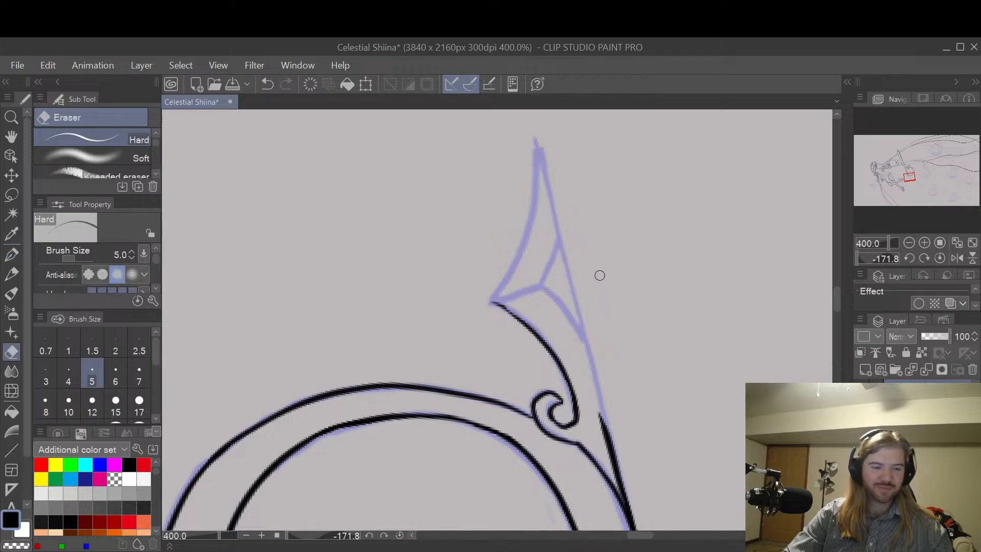
Step: Try to ink the spur's long edge from its tip down to the inked line beside the scroll
{"action": "key", "text": "p"}
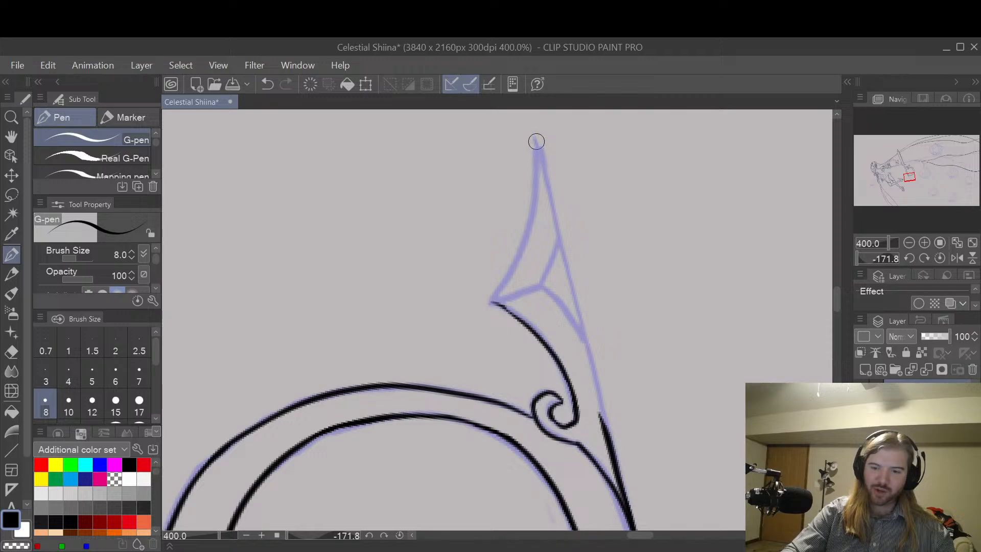
{"action": "left_click_drag", "start_coordinate": [536, 143], "coordinate": [547, 184]}
{"action": "key", "text": "ctrl+z"}
{"action": "left_click_drag", "start_coordinate": [537, 147], "coordinate": [602, 442]}
{"action": "key", "text": "ctrl+z"}
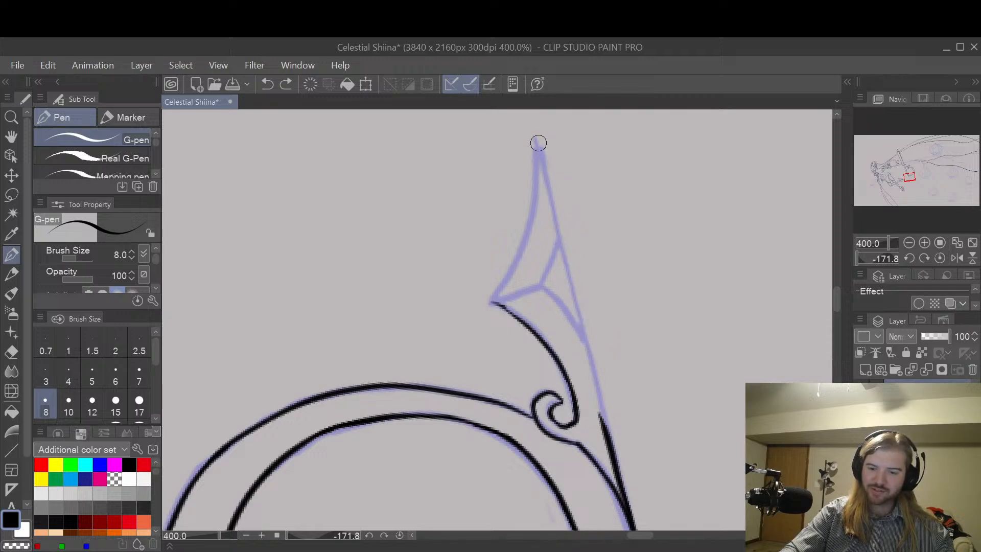
{"action": "mouse_move", "coordinate": [537, 146]}
{"action": "left_mouse_down"}
{"action": "mouse_move", "coordinate": [620, 470]}
{"action": "mouse_move", "coordinate": [546, 164]}
{"action": "mouse_move", "coordinate": [566, 225]}
{"action": "mouse_move", "coordinate": [549, 185]}
{"action": "mouse_move", "coordinate": [621, 467]}
{"action": "left_mouse_up"}
{"action": "key", "text": "ctrl+z"}
{"action": "key", "text": "ctrl+z"}
{"action": "key", "text": "ctrl+z"}
{"action": "key", "text": "ctrl+z"}
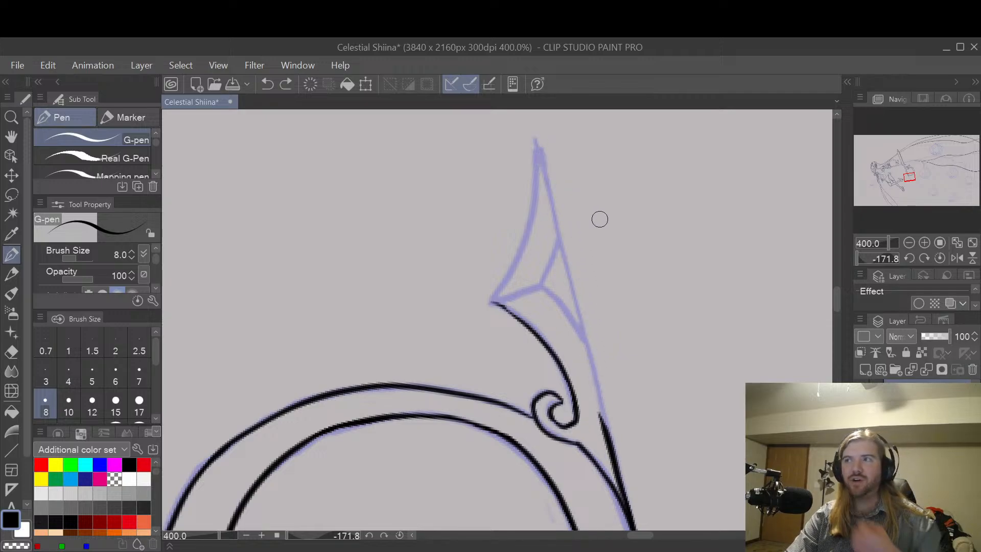
Step: Ink the spur's long edge in one clean stroke from the tip, overlapping the inked line beside the scroll
{"action": "left_click_drag", "start_coordinate": [539, 141], "coordinate": [575, 299]}
{"action": "key", "text": "ctrl+z"}
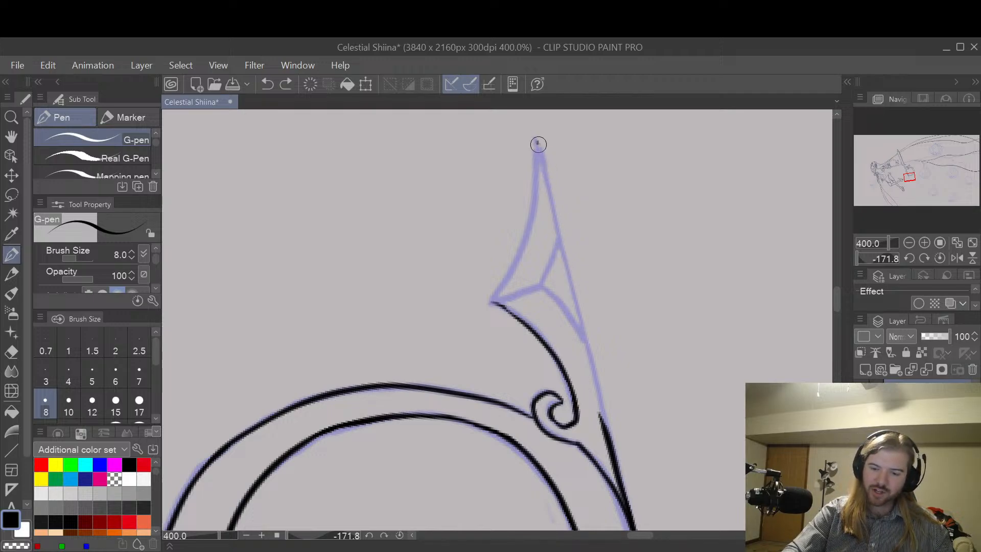
{"action": "left_click_drag", "start_coordinate": [536, 145], "coordinate": [615, 465]}
Step: Erase the spur's lower curve from its side point down to the end of the scroll
{"action": "key", "text": "e"}
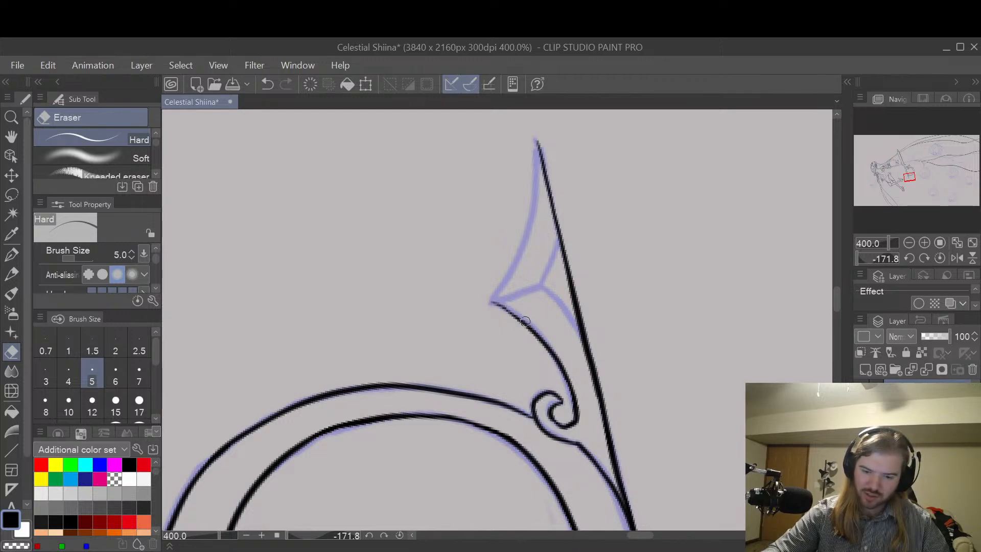
{"action": "mouse_move", "coordinate": [525, 321]}
{"action": "left_mouse_down"}
{"action": "mouse_move", "coordinate": [556, 358]}
{"action": "mouse_move", "coordinate": [490, 303]}
{"action": "left_mouse_up"}
{"action": "key", "text": "ctrl+z"}
{"action": "mouse_move", "coordinate": [558, 347]}
{"action": "left_mouse_down"}
{"action": "mouse_move", "coordinate": [571, 399]}
{"action": "mouse_move", "coordinate": [567, 369]}
{"action": "left_mouse_up"}
{"action": "left_click_drag", "start_coordinate": [571, 414], "coordinate": [567, 388]}
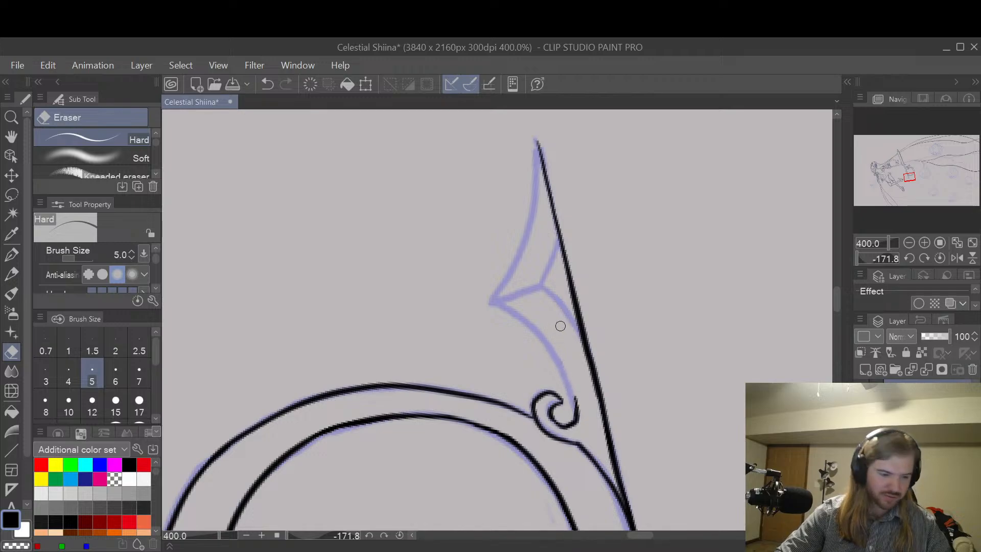
Step: Try to redraw the spur's lower curve from the side point with a stroke stopping short of the scroll
{"action": "key", "text": "p"}
{"action": "left_click_drag", "start_coordinate": [493, 301], "coordinate": [563, 371]}
{"action": "key", "text": "ctrl+z"}
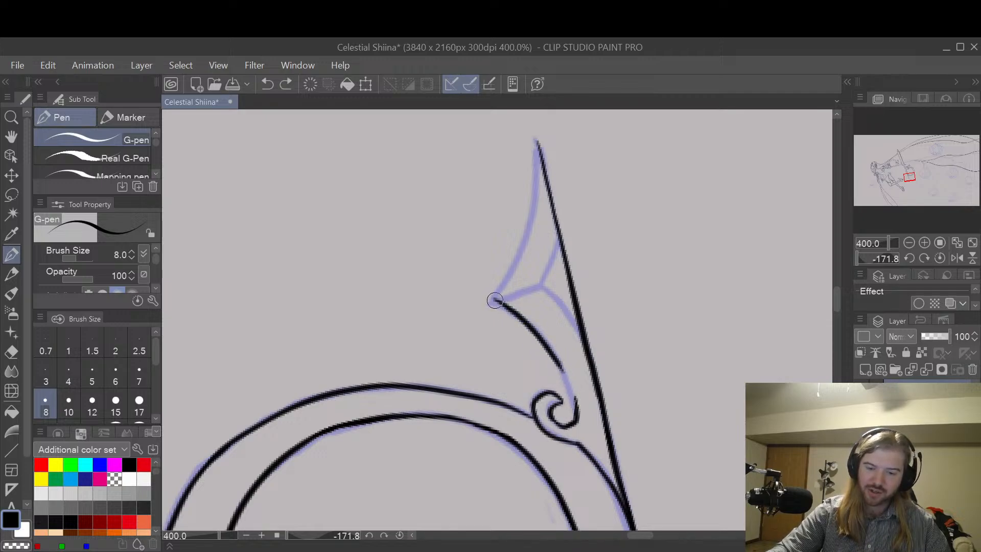
{"action": "key", "text": "ctrl+z"}
{"action": "left_click_drag", "start_coordinate": [493, 300], "coordinate": [565, 372]}
{"action": "key", "text": "ctrl+z"}
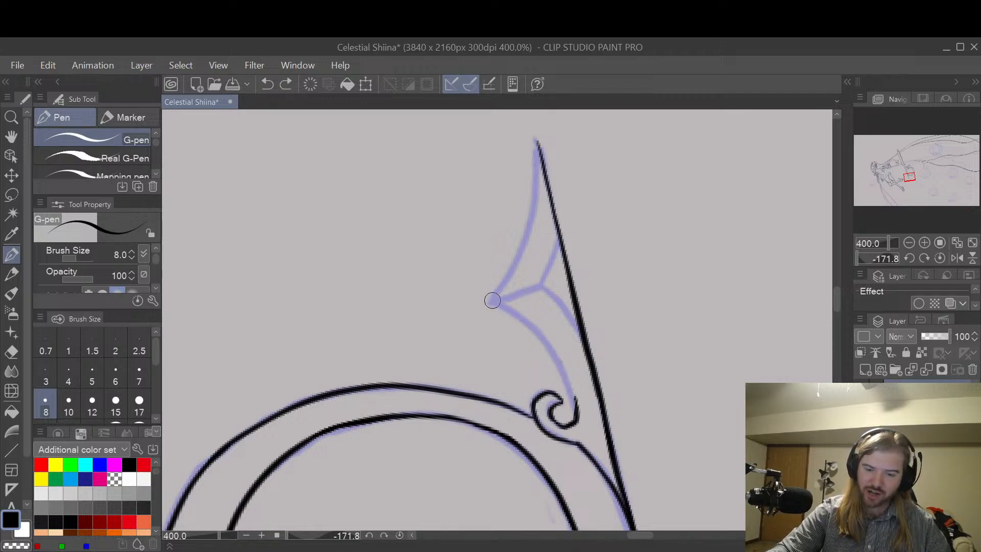
{"action": "left_click_drag", "start_coordinate": [492, 301], "coordinate": [557, 362]}
{"action": "key", "text": "ctrl+z"}
{"action": "mouse_move", "coordinate": [491, 298]}
{"action": "left_mouse_down"}
{"action": "mouse_move", "coordinate": [551, 351]}
{"action": "mouse_move", "coordinate": [572, 409]}
{"action": "left_mouse_up"}
{"action": "key", "text": "ctrl+z"}
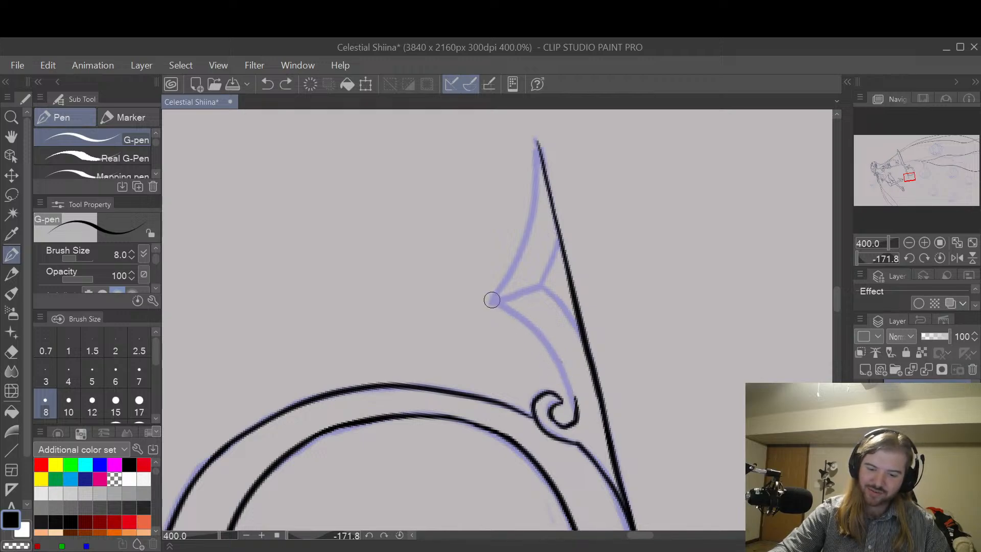
{"action": "mouse_move", "coordinate": [492, 300]}
{"action": "left_mouse_down"}
{"action": "mouse_move", "coordinate": [543, 340]}
{"action": "mouse_move", "coordinate": [571, 407]}
{"action": "left_mouse_up"}
{"action": "key", "text": "ctrl+z"}
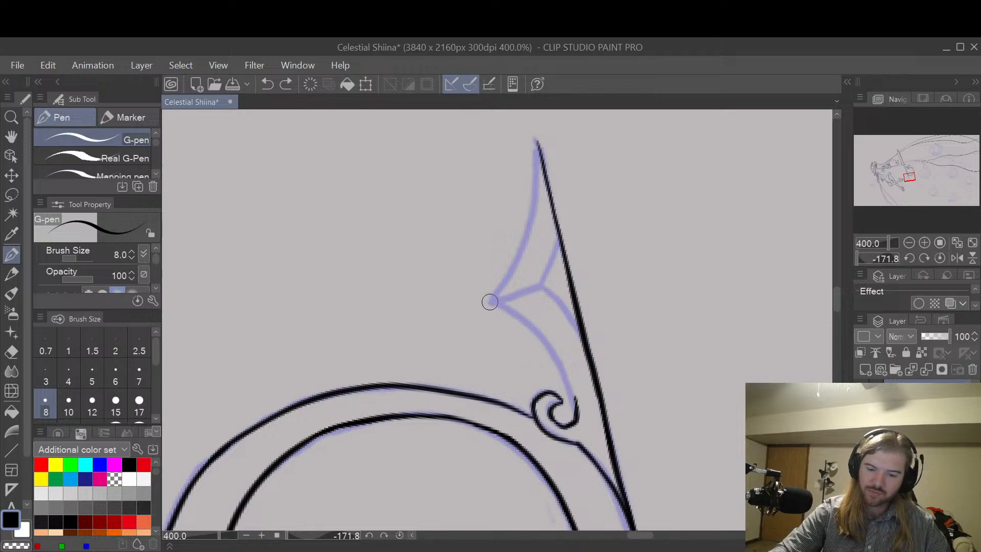
{"action": "mouse_move", "coordinate": [489, 301]}
{"action": "left_mouse_down"}
{"action": "mouse_move", "coordinate": [538, 335]}
{"action": "mouse_move", "coordinate": [577, 409]}
{"action": "left_mouse_up"}
{"action": "key", "text": "ctrl+z"}
{"action": "mouse_move", "coordinate": [491, 302]}
{"action": "left_mouse_down"}
{"action": "mouse_move", "coordinate": [546, 350]}
{"action": "mouse_move", "coordinate": [574, 404]}
{"action": "left_mouse_up"}
{"action": "key", "text": "ctrl+z"}
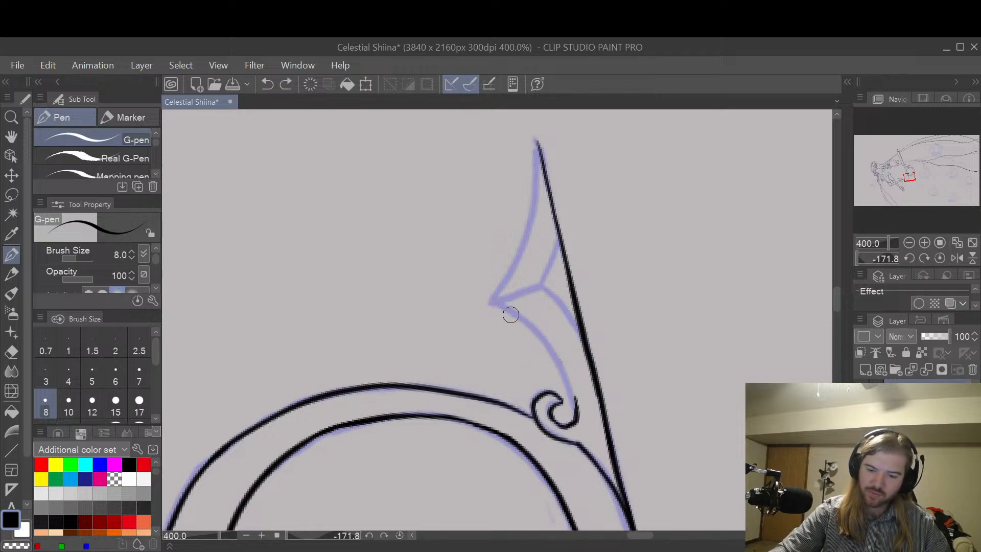
Step: Ink the spur's lower curve from its side point to the scroll and its upper curve from the side point to the tip
{"action": "mouse_move", "coordinate": [491, 300]}
{"action": "left_mouse_down"}
{"action": "mouse_move", "coordinate": [542, 340]}
{"action": "mouse_move", "coordinate": [577, 408]}
{"action": "left_mouse_up"}
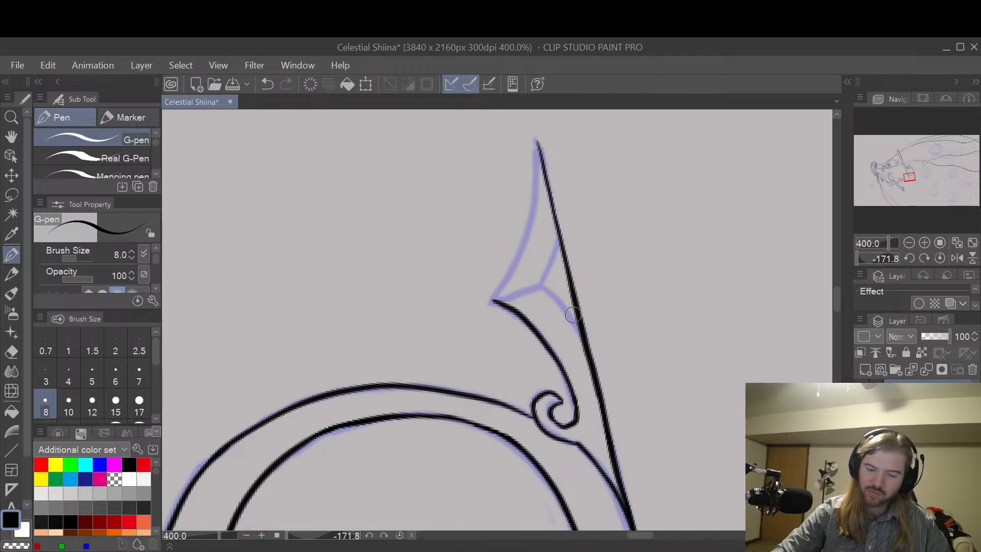
{"action": "key", "text": "r"}
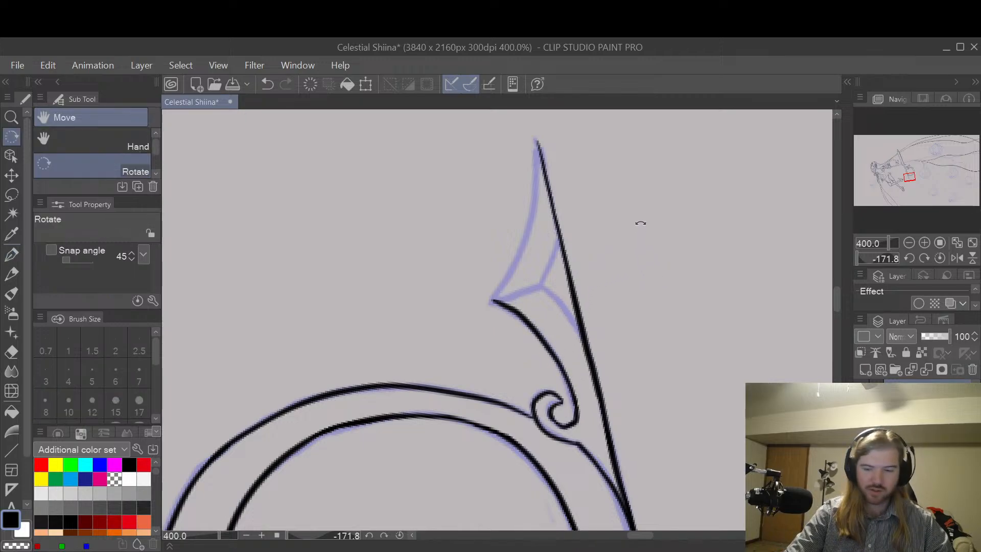
{"action": "mouse_move", "coordinate": [640, 224]}
{"action": "left_mouse_down"}
{"action": "mouse_move", "coordinate": [611, 466]}
{"action": "mouse_move", "coordinate": [635, 378]}
{"action": "mouse_move", "coordinate": [591, 373]}
{"action": "left_mouse_up"}
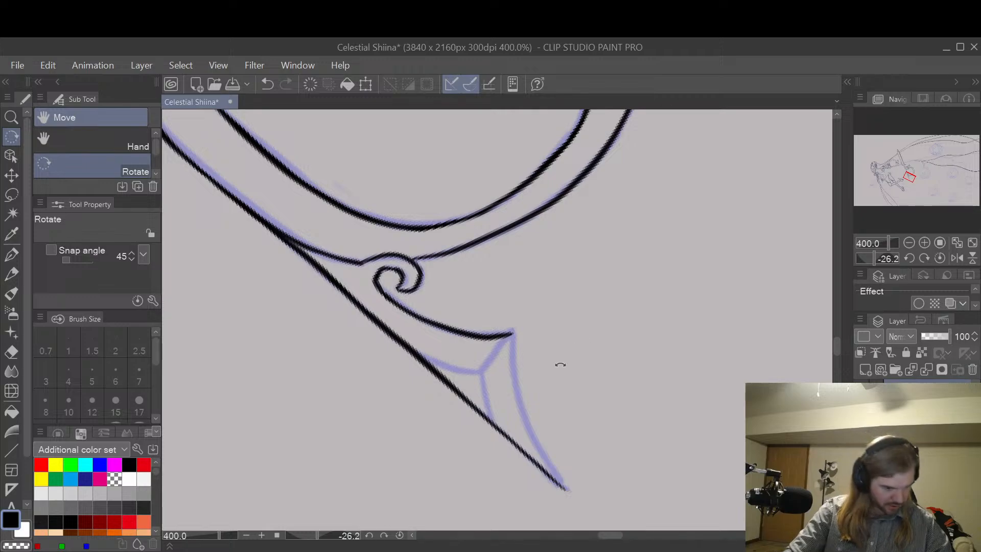
{"action": "key", "text": "p"}
{"action": "mouse_move", "coordinate": [511, 333]}
{"action": "left_mouse_down"}
{"action": "mouse_move", "coordinate": [514, 382]}
{"action": "mouse_move", "coordinate": [543, 456]}
{"action": "mouse_move", "coordinate": [566, 477]}
{"action": "left_mouse_up"}
{"action": "key", "text": "ctrl+z"}
{"action": "left_click_drag", "start_coordinate": [510, 332], "coordinate": [573, 493]}
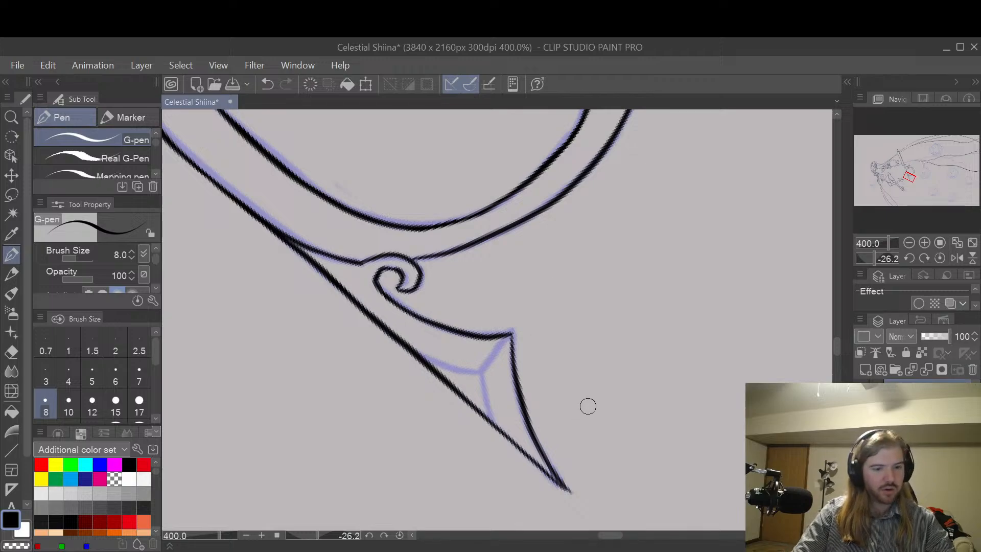
Step: With brush size 10, ink the spur's inner ridge from its side point to the junction and the branch running toward the scroll
{"action": "key", "text": "bracketright"}
{"action": "key", "text": "r"}
{"action": "left_click_drag", "start_coordinate": [593, 442], "coordinate": [644, 321]}
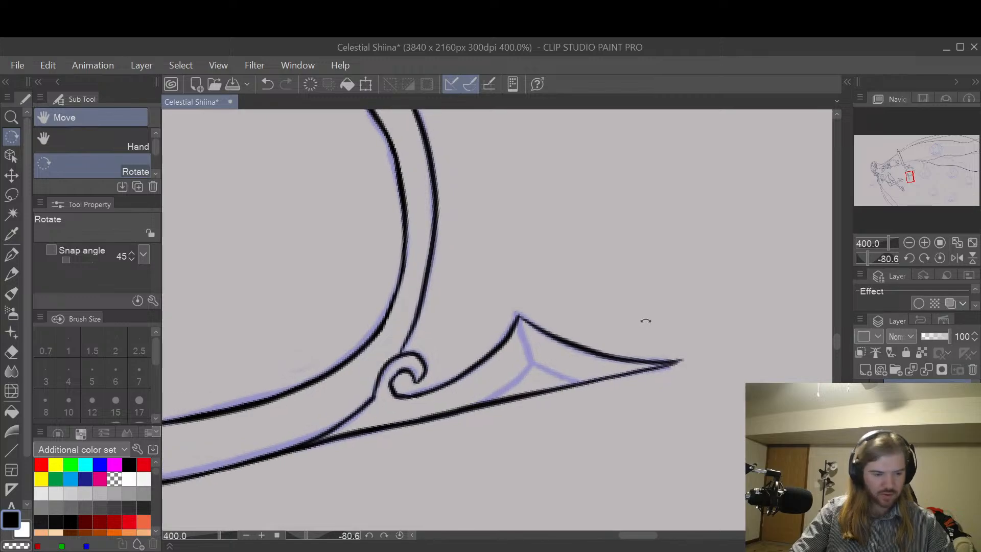
{"action": "left_click_drag", "start_coordinate": [520, 317], "coordinate": [535, 375]}
{"action": "key", "text": "ctrl+z"}
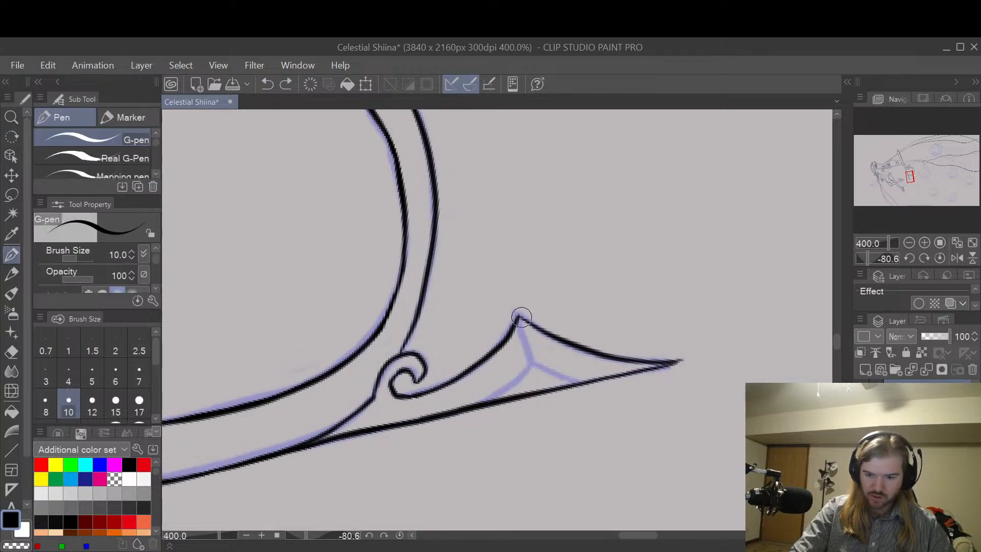
{"action": "left_click_drag", "start_coordinate": [520, 316], "coordinate": [534, 361]}
{"action": "left_click_drag", "start_coordinate": [484, 401], "coordinate": [532, 365]}
{"action": "key", "text": "ctrl+z"}
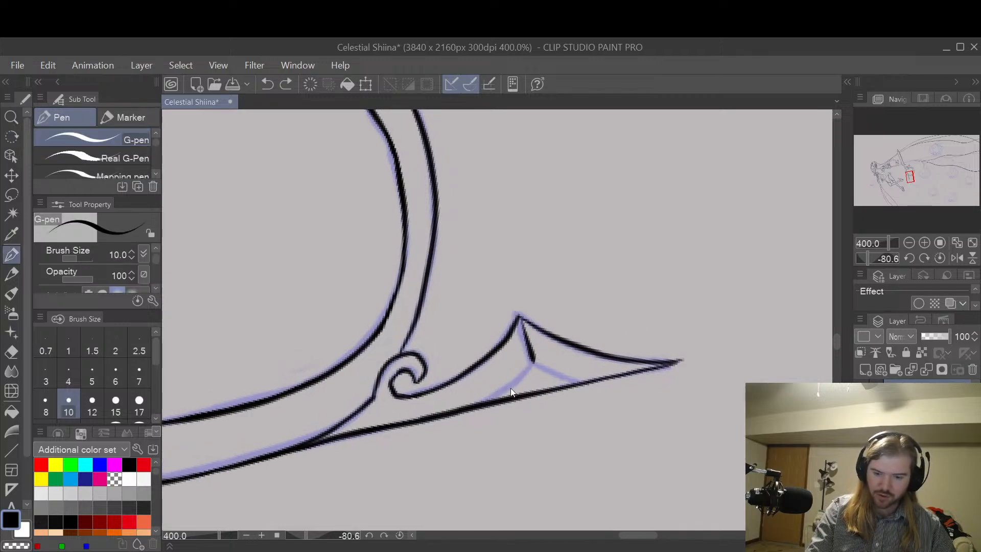
{"action": "mouse_move", "coordinate": [484, 401]}
{"action": "left_mouse_down"}
{"action": "mouse_move", "coordinate": [533, 363]}
{"action": "mouse_move", "coordinate": [594, 380]}
{"action": "left_mouse_up"}
{"action": "key", "text": "ctrl+z"}
{"action": "left_click_drag", "start_coordinate": [535, 366], "coordinate": [604, 383]}
{"action": "key", "text": "ctrl+z"}
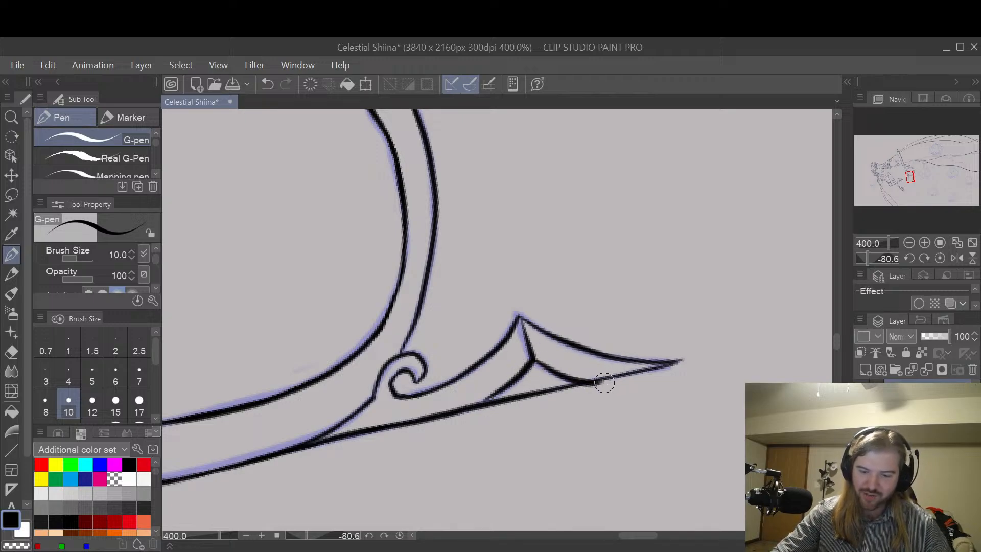
{"action": "key", "text": "ctrl+z"}
{"action": "left_click_drag", "start_coordinate": [535, 364], "coordinate": [605, 377]}
{"action": "key", "text": "ctrl+z"}
{"action": "left_click_drag", "start_coordinate": [534, 364], "coordinate": [600, 378]}
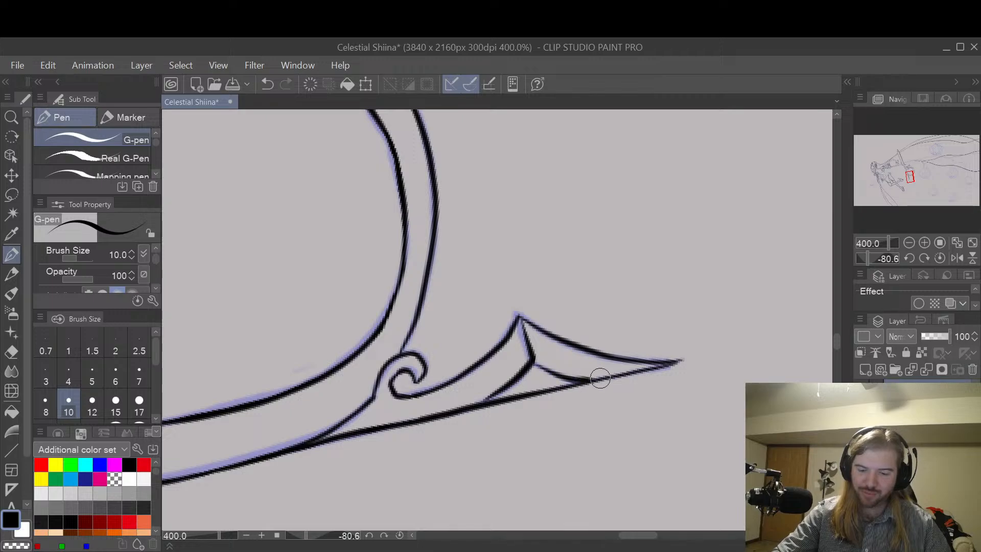
{"action": "key", "text": "ctrl+z"}
{"action": "left_click_drag", "start_coordinate": [534, 364], "coordinate": [591, 376]}
{"action": "key", "text": "ctrl+z"}
{"action": "mouse_move", "coordinate": [535, 364]}
{"action": "left_mouse_down"}
{"action": "mouse_move", "coordinate": [584, 379]}
{"action": "mouse_move", "coordinate": [530, 357]}
{"action": "mouse_move", "coordinate": [554, 372]}
{"action": "mouse_move", "coordinate": [603, 369]}
{"action": "mouse_move", "coordinate": [535, 360]}
{"action": "mouse_move", "coordinate": [594, 376]}
{"action": "left_mouse_up"}
{"action": "key", "text": "ctrl+z"}
{"action": "key", "text": "ctrl+z"}
{"action": "key", "text": "ctrl+z"}
{"action": "left_click_drag", "start_coordinate": [536, 362], "coordinate": [596, 375]}
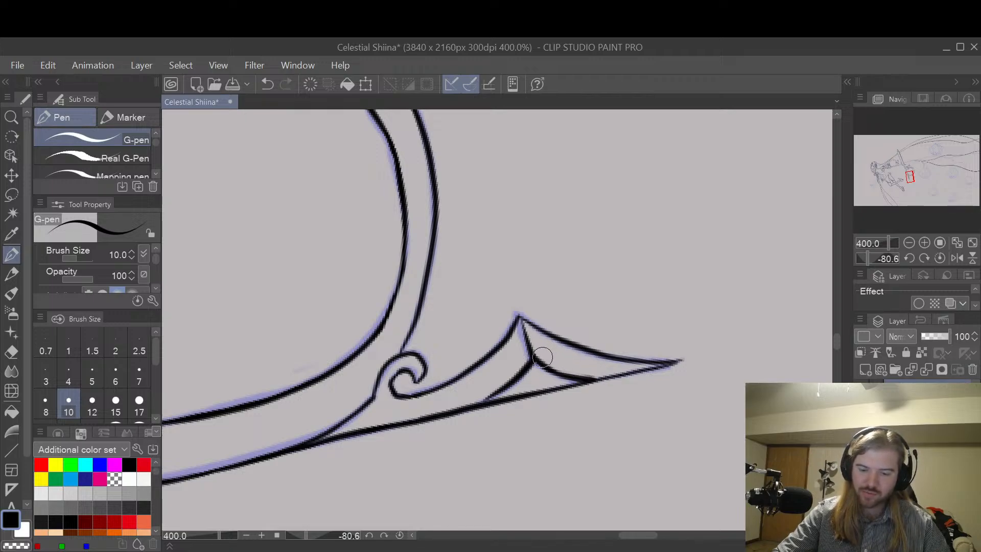
{"action": "key", "text": "ctrl+z"}
{"action": "left_click_drag", "start_coordinate": [536, 361], "coordinate": [587, 378]}
{"action": "key", "text": "ctrl+z"}
Step: Ink the spur's second inner branch from the ridge junction to the long edge on the tip side
{"action": "left_click_drag", "start_coordinate": [535, 361], "coordinate": [592, 380]}
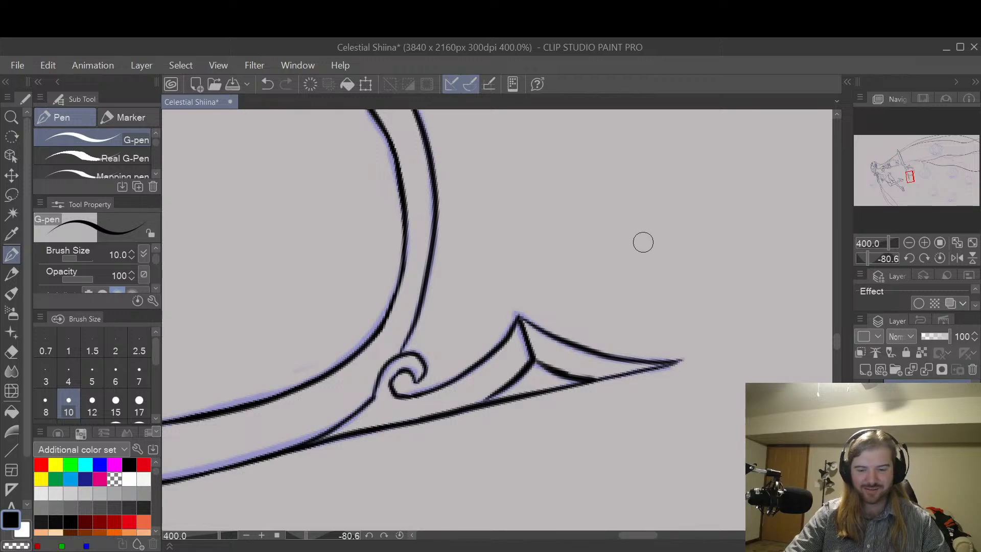
{"action": "scroll", "coordinate": [643, 242], "scroll_direction": "down", "scroll_amount": 4}
{"action": "scroll", "coordinate": [657, 230], "scroll_direction": "down", "scroll_amount": 1}
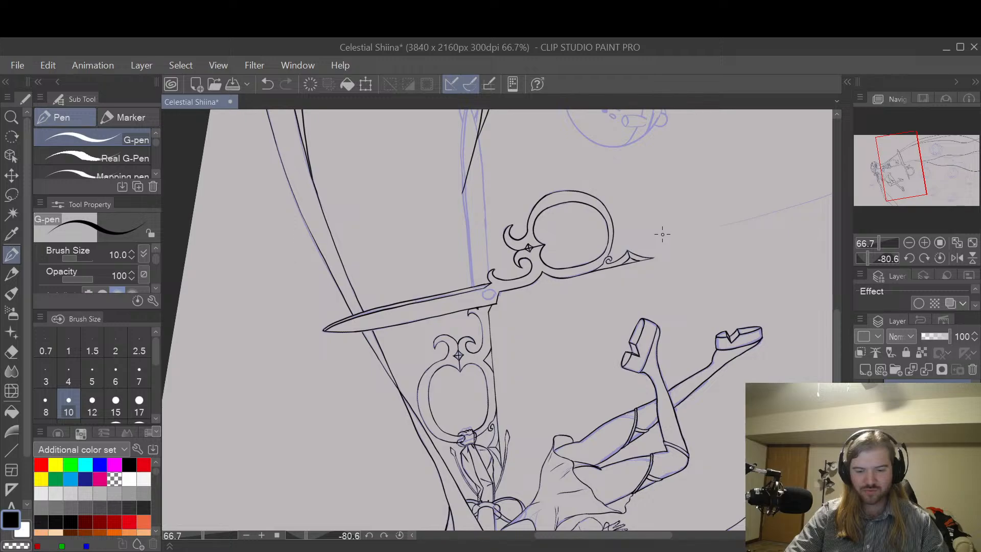
Step: Ink the band's edge farther from the handle ring, from the end of the slanted line down to the scissors blade
{"action": "scroll", "coordinate": [661, 238], "scroll_direction": "up", "scroll_amount": 2}
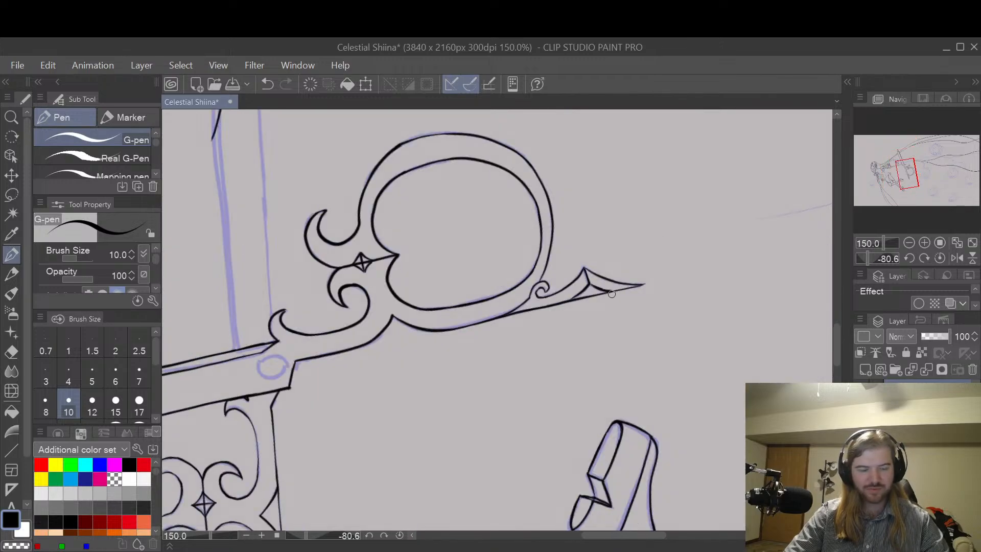
{"action": "key", "text": "space"}
{"action": "left_click_drag", "start_coordinate": [543, 324], "coordinate": [631, 267]}
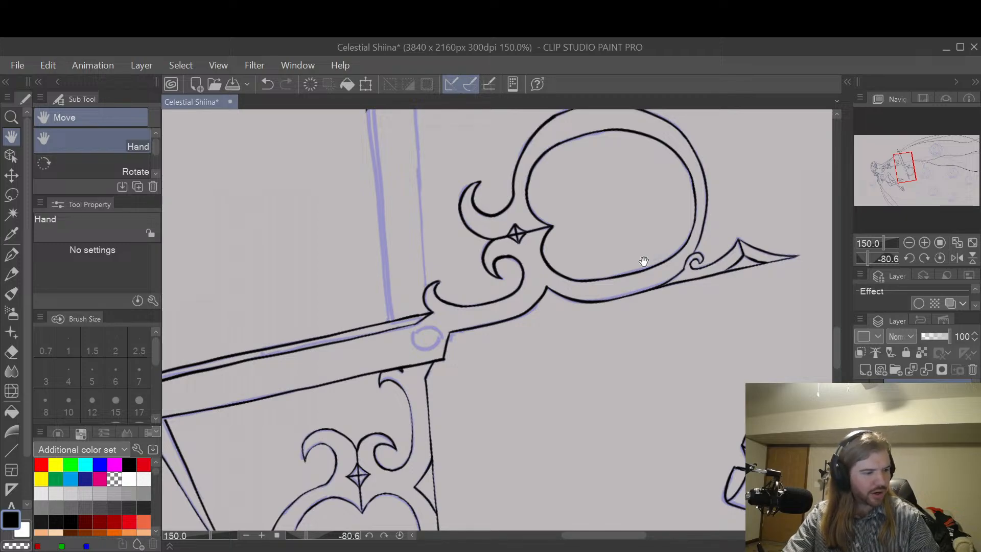
{"action": "left_click_drag", "start_coordinate": [593, 254], "coordinate": [637, 265]}
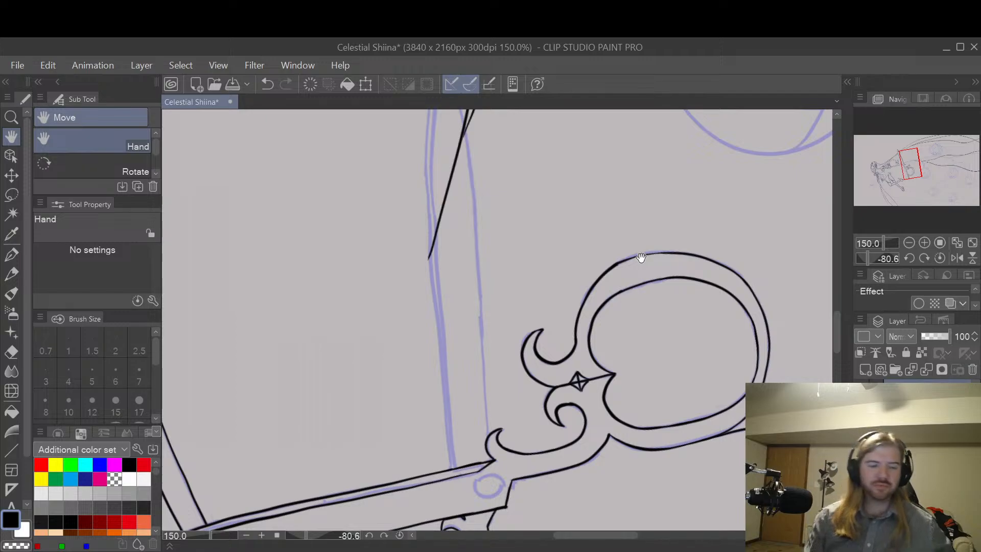
{"action": "left_click_drag", "start_coordinate": [549, 327], "coordinate": [663, 272]}
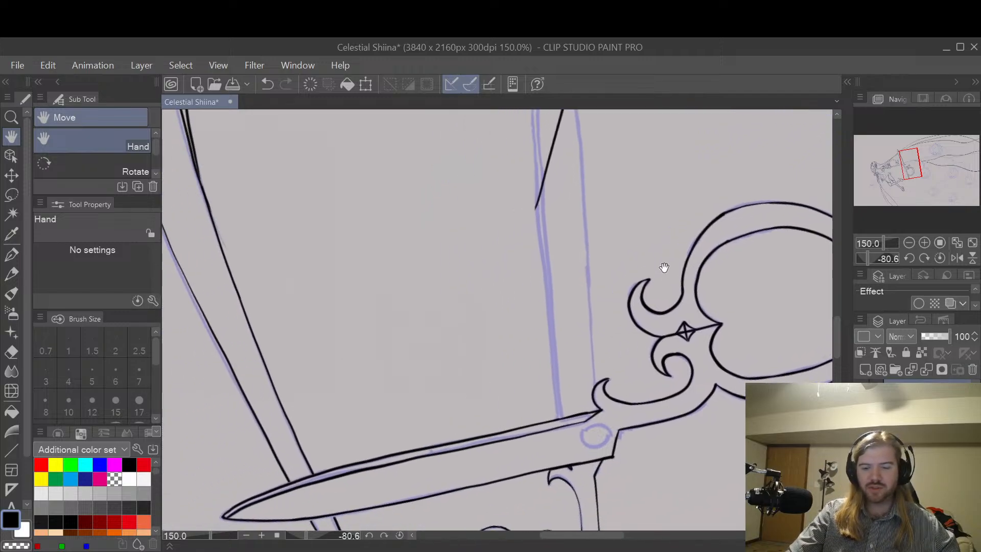
{"action": "key", "text": "p"}
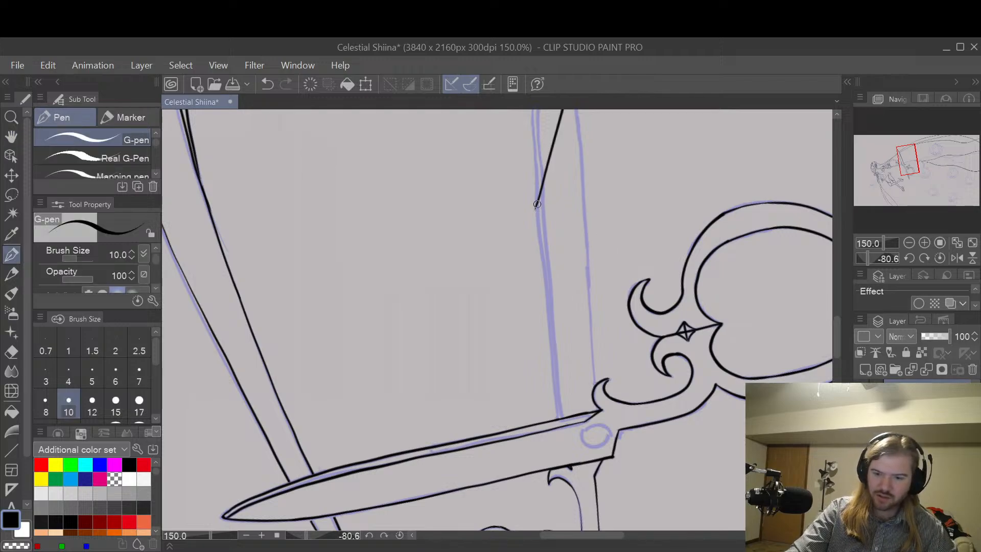
{"action": "key", "text": "ctrl+z"}
{"action": "left_click_drag", "start_coordinate": [535, 206], "coordinate": [556, 417]}
{"action": "key", "text": "ctrl+z"}
{"action": "left_click_drag", "start_coordinate": [536, 206], "coordinate": [556, 421]}
{"action": "key", "text": "ctrl+z"}
{"action": "left_click_drag", "start_coordinate": [535, 205], "coordinate": [557, 424]}
{"action": "mouse_move", "coordinate": [542, 191]}
{"action": "left_mouse_down"}
{"action": "mouse_move", "coordinate": [548, 264]}
{"action": "mouse_move", "coordinate": [537, 188]}
{"action": "left_mouse_up"}
{"action": "key", "text": "ctrl+z"}
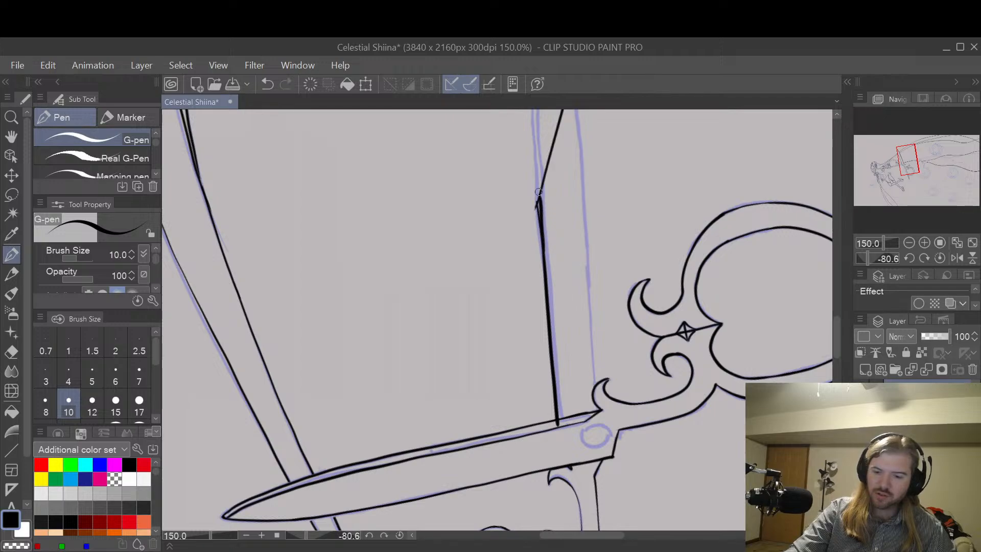
{"action": "key", "text": "ctrl+z"}
{"action": "left_click_drag", "start_coordinate": [547, 266], "coordinate": [538, 184]}
Step: Erase the excess ink around the corner where the band's new edge meets the slanted line
{"action": "key", "text": "e"}
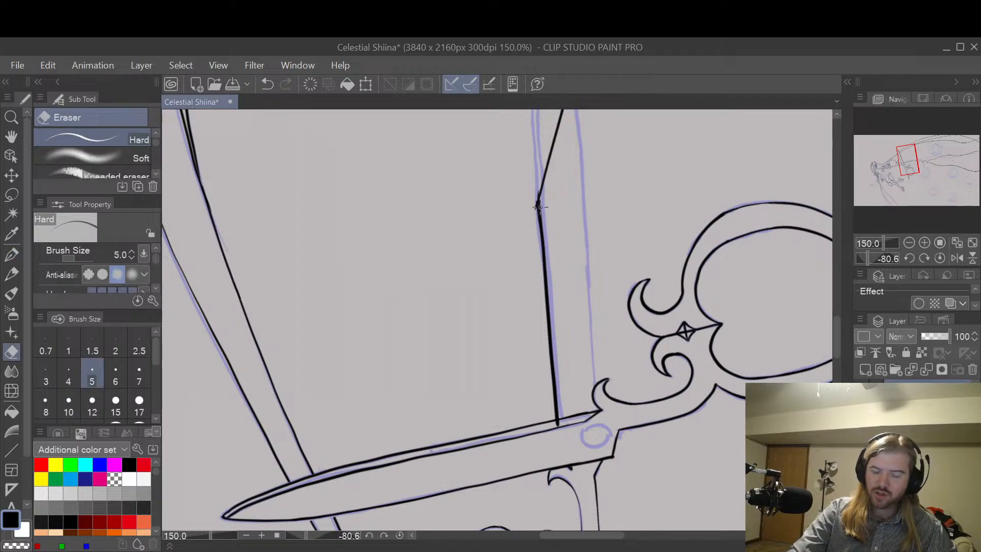
{"action": "scroll", "coordinate": [536, 207], "scroll_direction": "up", "scroll_amount": 4}
{"action": "left_click_drag", "start_coordinate": [530, 220], "coordinate": [537, 327]}
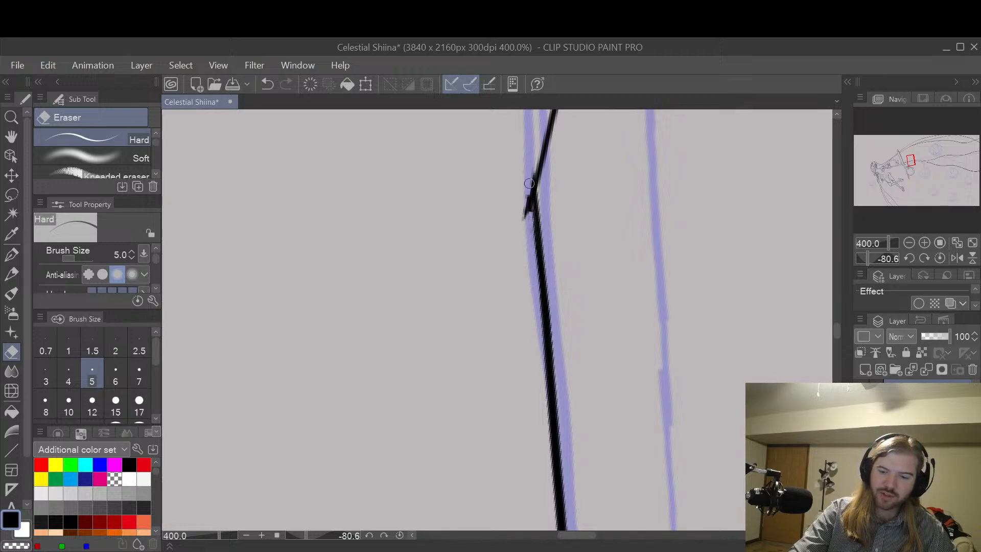
{"action": "scroll", "coordinate": [553, 138], "scroll_direction": "down", "scroll_amount": 5}
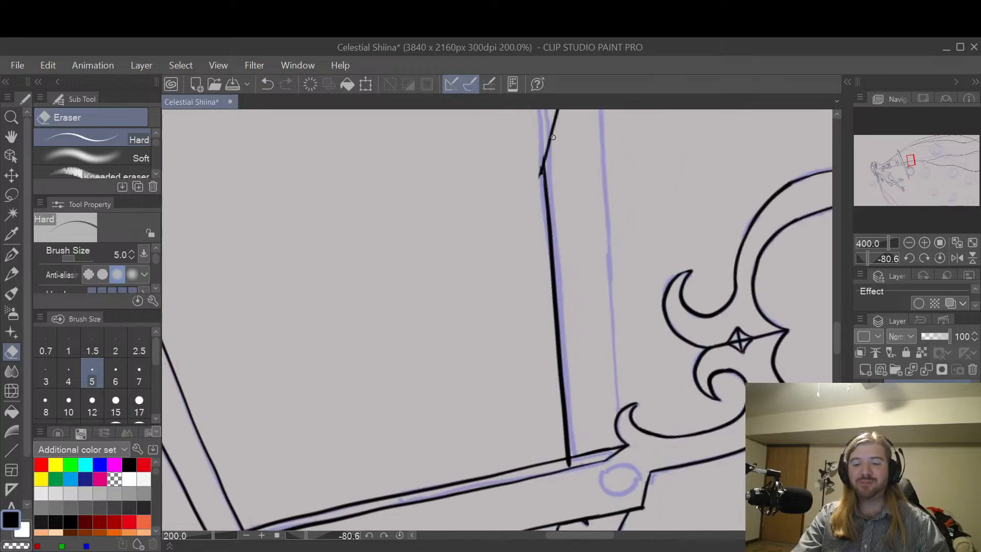
Step: Ink the band's edge nearer the handle ring, from the slanted line down to the small hook beside the pivot
{"action": "key", "text": "h"}
{"action": "scroll", "coordinate": [631, 228], "scroll_direction": "down", "scroll_amount": 3}
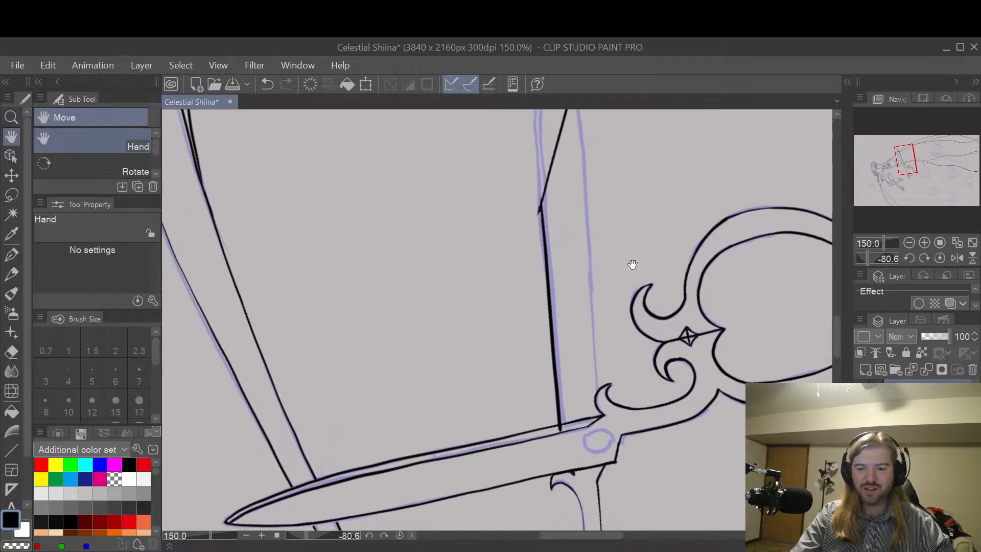
{"action": "scroll", "coordinate": [643, 249], "scroll_direction": "up", "scroll_amount": 2}
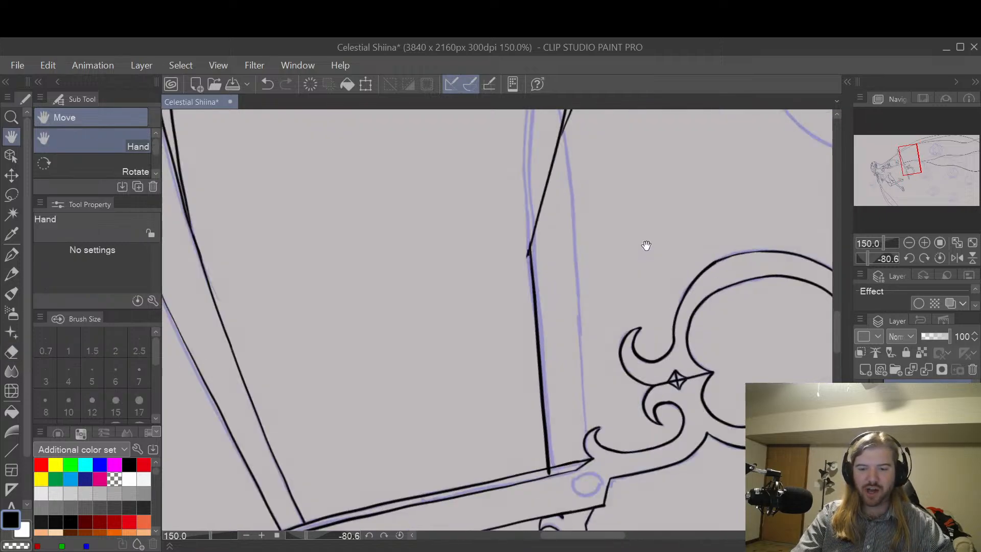
{"action": "key", "text": "p"}
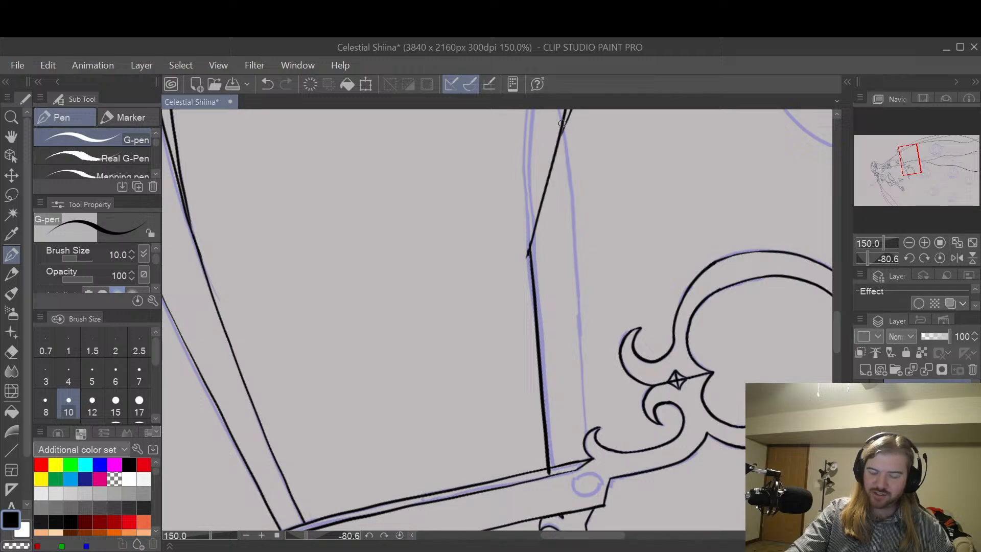
{"action": "left_click_drag", "start_coordinate": [562, 124], "coordinate": [584, 421]}
{"action": "key", "text": "ctrl+z"}
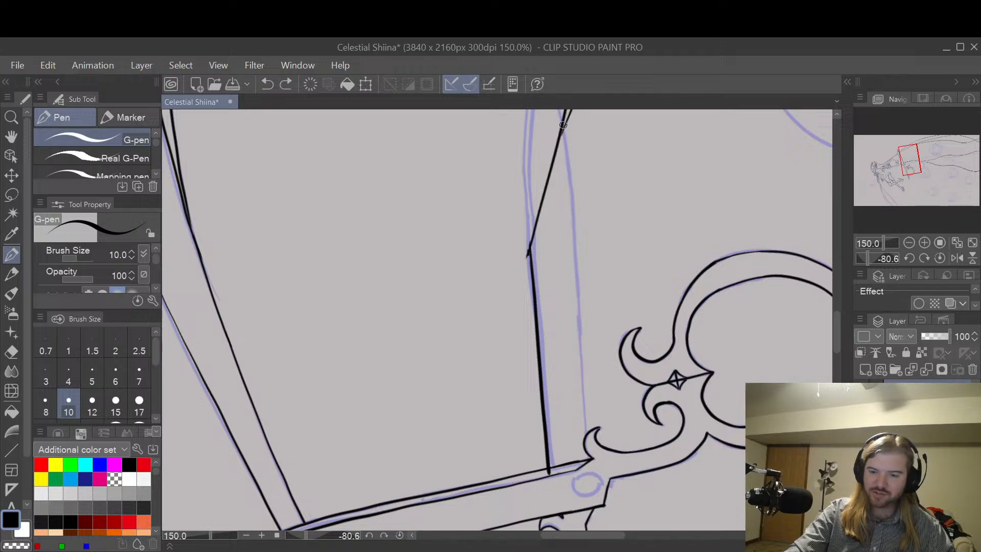
{"action": "left_click_drag", "start_coordinate": [562, 124], "coordinate": [587, 444]}
{"action": "key", "text": "ctrl+z"}
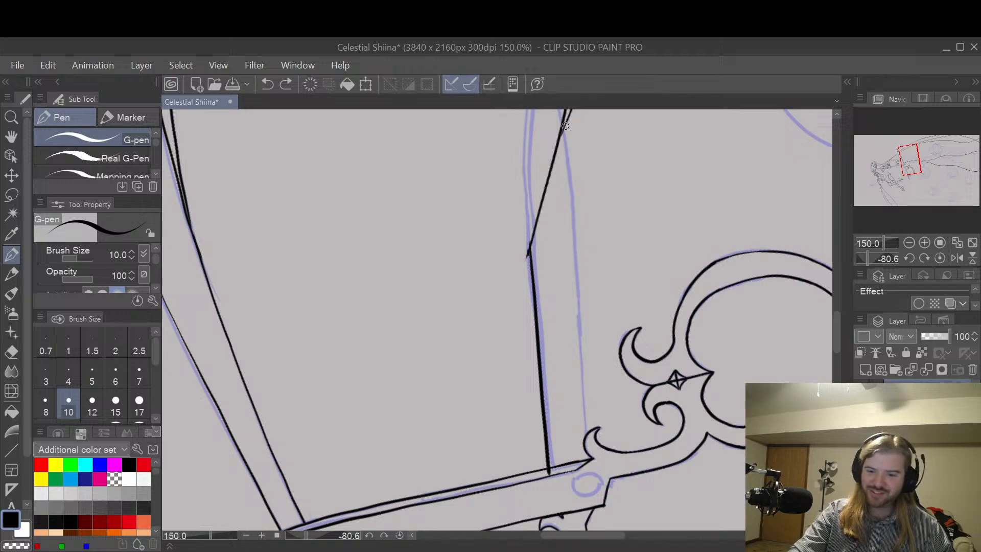
{"action": "left_click_drag", "start_coordinate": [573, 204], "coordinate": [585, 442]}
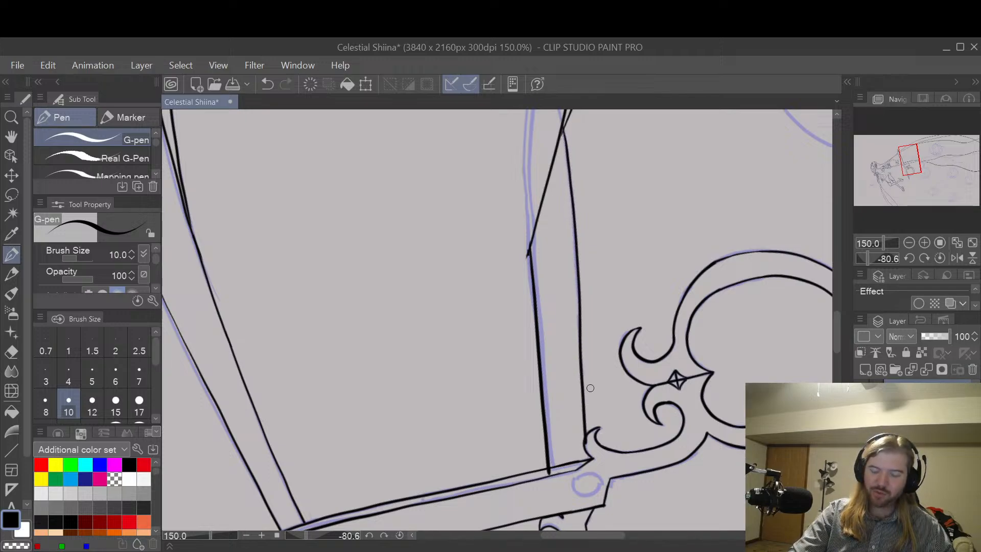
Step: Erase the overshooting ends of the band's two edges inside the small hook and past the blade's outline
{"action": "key", "text": "e"}
{"action": "scroll", "coordinate": [591, 445], "scroll_direction": "up", "scroll_amount": 1}
{"action": "scroll", "coordinate": [590, 445], "scroll_direction": "up", "scroll_amount": 2}
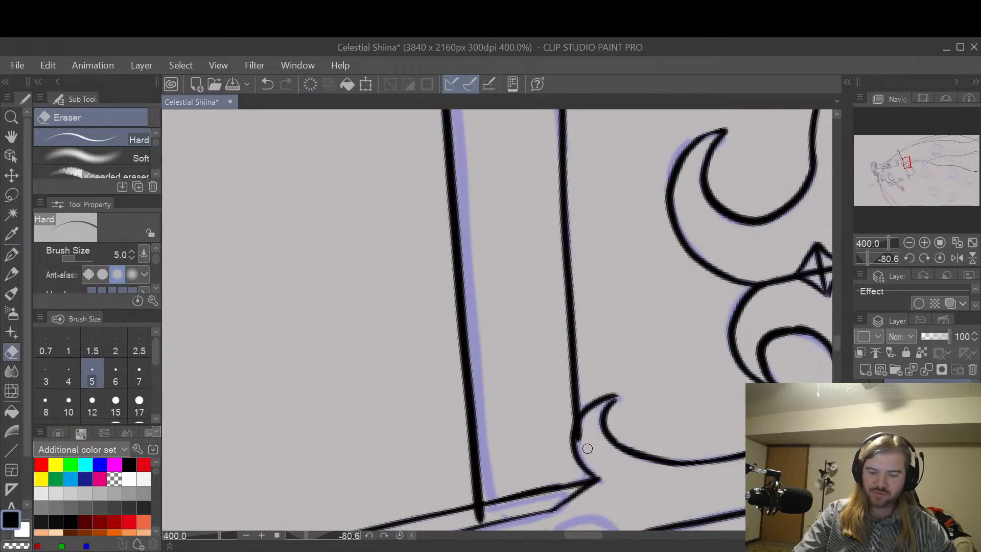
{"action": "left_click_drag", "start_coordinate": [582, 433], "coordinate": [586, 416]}
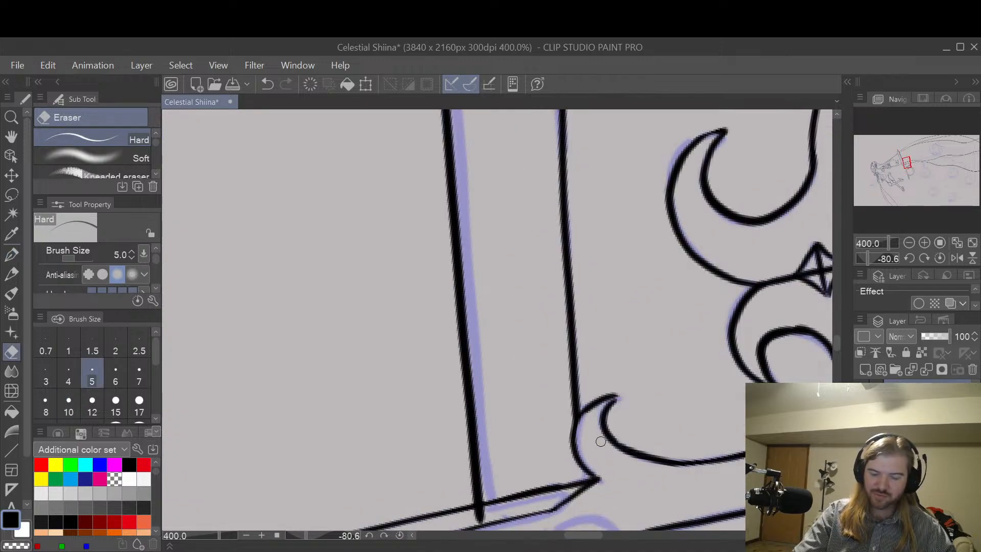
{"action": "scroll", "coordinate": [639, 337], "scroll_direction": "down", "scroll_amount": 2}
{"action": "scroll", "coordinate": [555, 426], "scroll_direction": "up", "scroll_amount": 2}
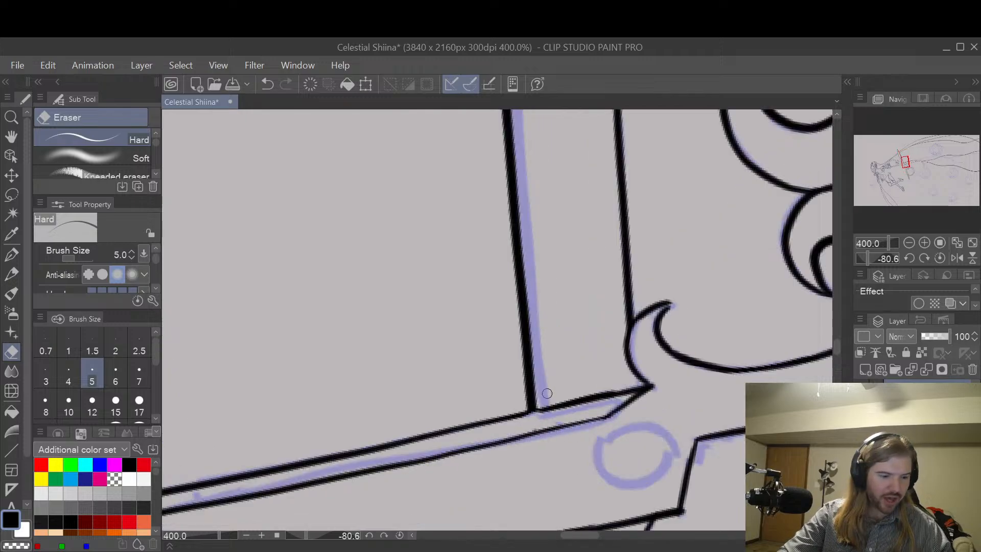
{"action": "key", "text": "p"}
{"action": "key", "text": "ctrl+z"}
{"action": "mouse_move", "coordinate": [523, 415]}
{"action": "left_mouse_down"}
{"action": "mouse_move", "coordinate": [568, 405]}
{"action": "mouse_move", "coordinate": [515, 417]}
{"action": "mouse_move", "coordinate": [568, 404]}
{"action": "left_mouse_up"}
{"action": "key", "text": "ctrl+z"}
{"action": "key", "text": "ctrl+z"}
{"action": "key", "text": "ctrl+z"}
{"action": "key", "text": "ctrl+z"}
{"action": "key", "text": "ctrl+z"}
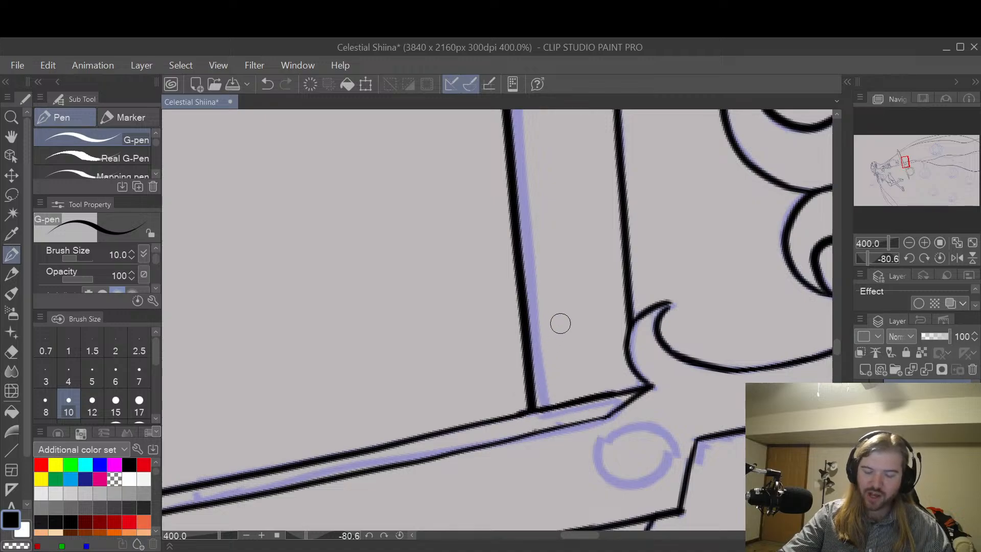
{"action": "scroll", "coordinate": [650, 247], "scroll_direction": "down", "scroll_amount": 3}
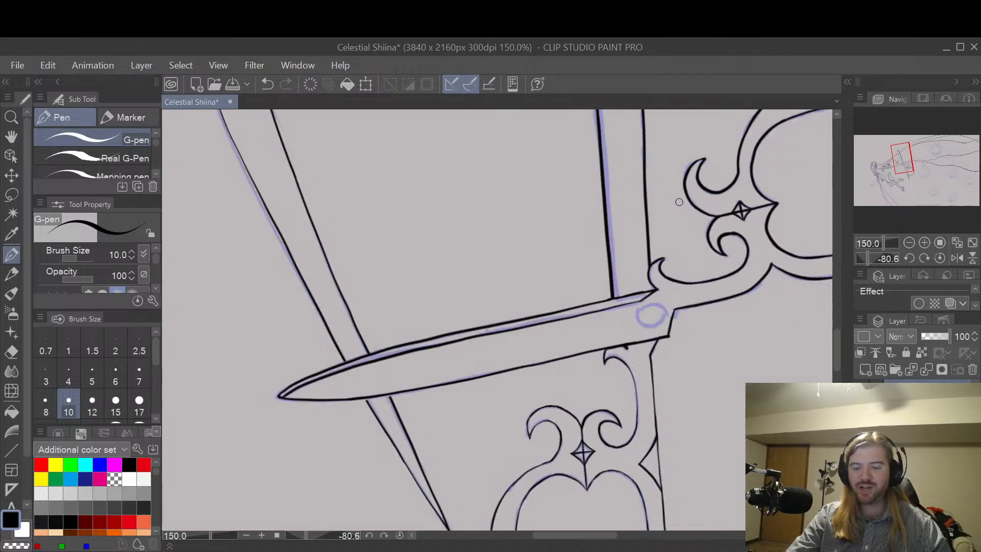
Step: Ink a thin parallel line just inside the band's edge farther from the handle ring, from the slanted line down to the blade
{"action": "key", "text": "space"}
{"action": "left_click_drag", "start_coordinate": [663, 183], "coordinate": [707, 285]}
{"action": "key", "text": "shift+space"}
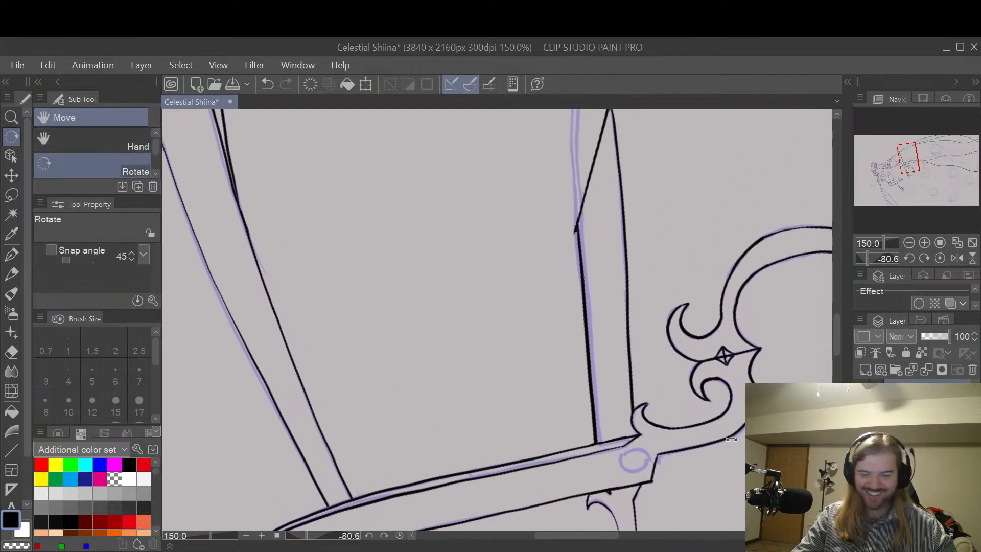
{"action": "left_click_drag", "start_coordinate": [723, 433], "coordinate": [743, 380]}
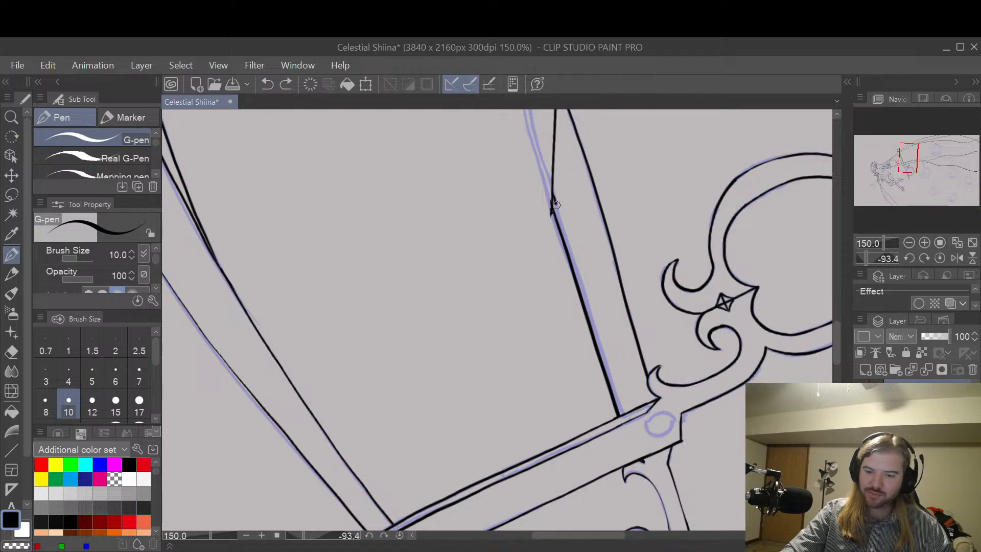
{"action": "left_click_drag", "start_coordinate": [567, 238], "coordinate": [589, 314]}
{"action": "key", "text": "ctrl+z"}
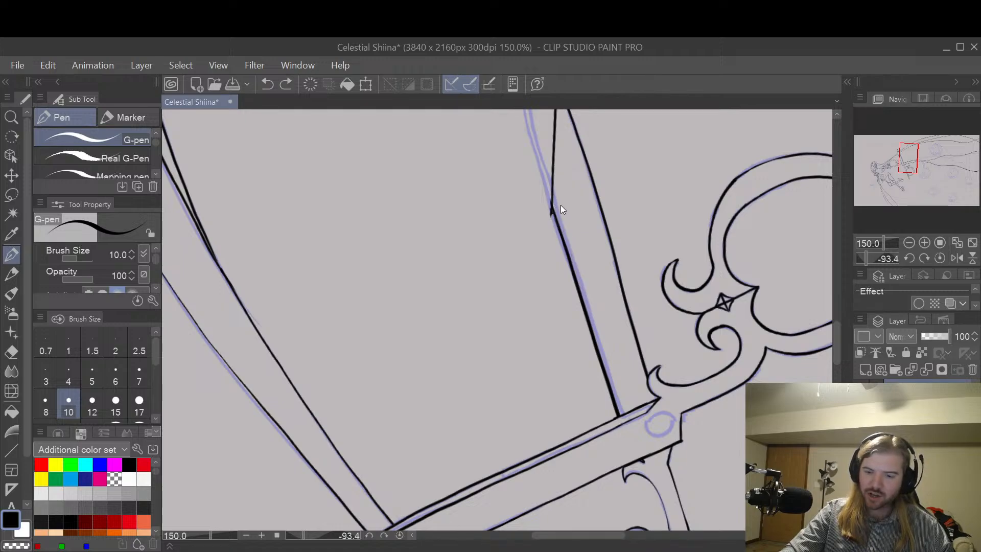
{"action": "left_click_drag", "start_coordinate": [564, 226], "coordinate": [621, 414]}
{"action": "key", "text": "ctrl+z"}
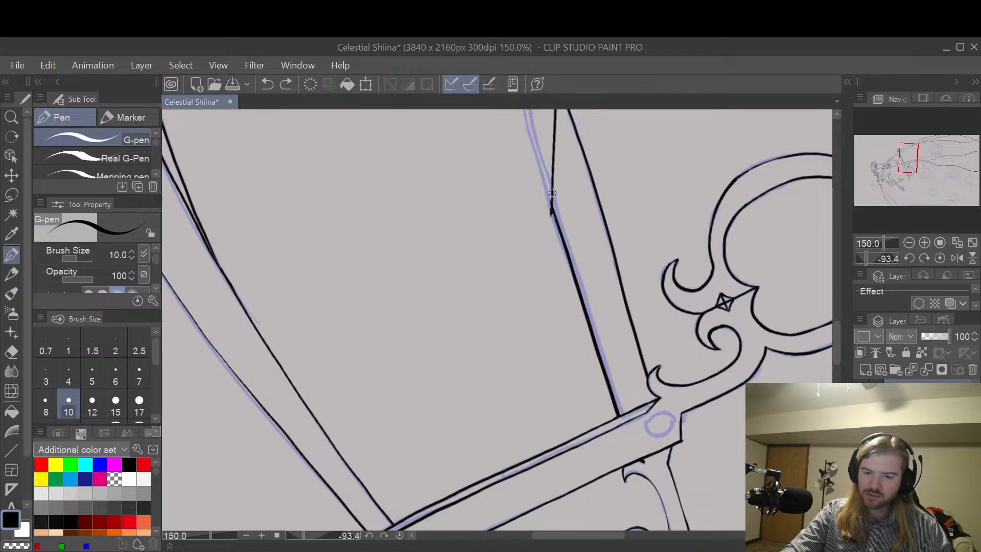
{"action": "key", "text": "ctrl+z"}
{"action": "left_click_drag", "start_coordinate": [559, 214], "coordinate": [622, 411]}
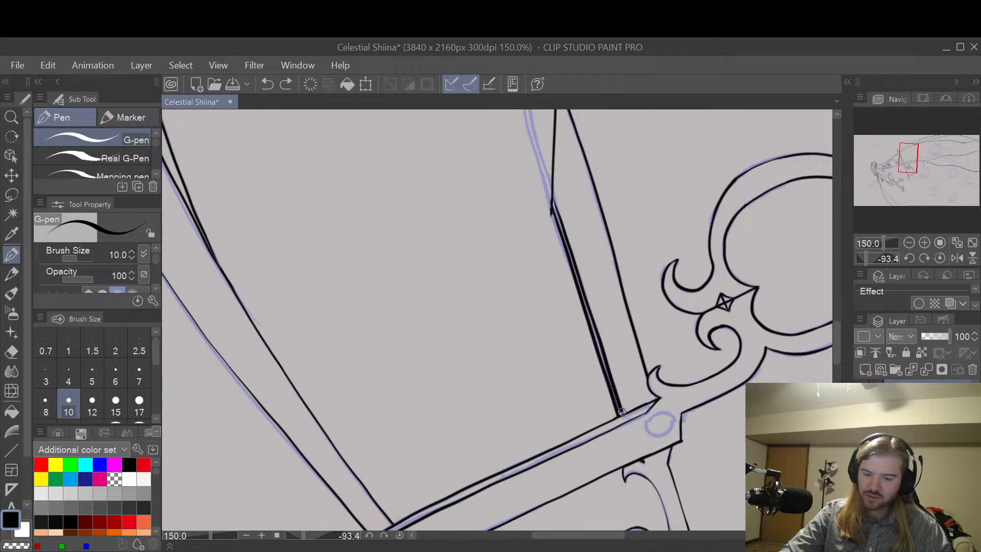
{"action": "key", "text": "ctrl+z"}
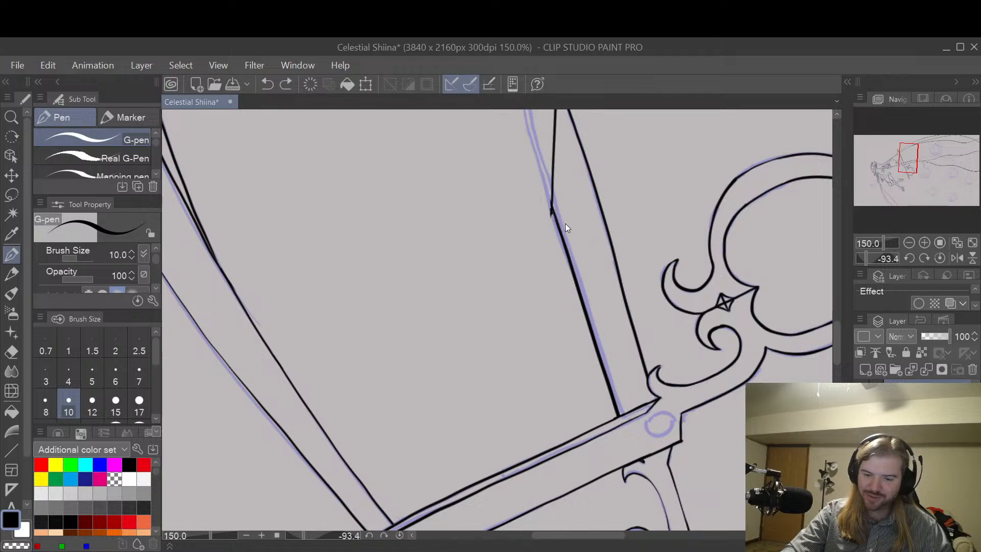
{"action": "left_click_drag", "start_coordinate": [553, 191], "coordinate": [611, 373]}
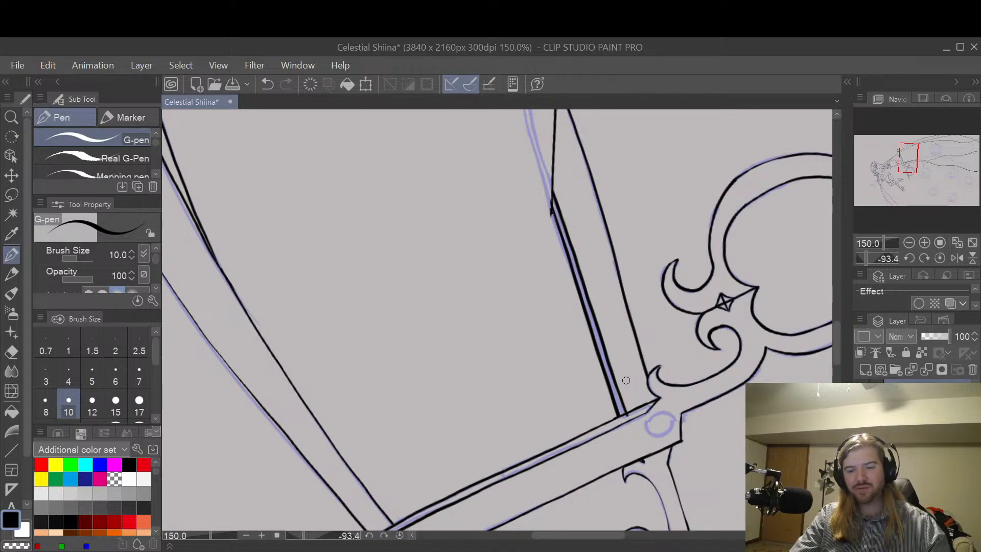
Step: Erase the overshooting end of the new inner line where it meets the scissors blade
{"action": "key", "text": "e"}
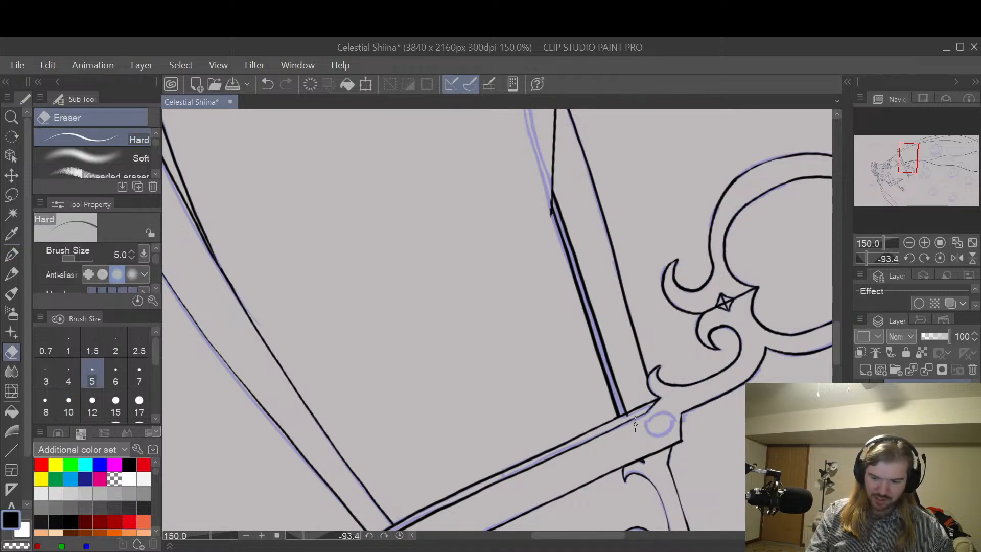
{"action": "scroll", "coordinate": [635, 423], "scroll_direction": "up", "scroll_amount": 8}
{"action": "mouse_move", "coordinate": [582, 355]}
{"action": "left_mouse_down"}
{"action": "mouse_move", "coordinate": [549, 363]}
{"action": "mouse_move", "coordinate": [623, 324]}
{"action": "left_mouse_up"}
{"action": "scroll", "coordinate": [633, 327], "scroll_direction": "down", "scroll_amount": 8}
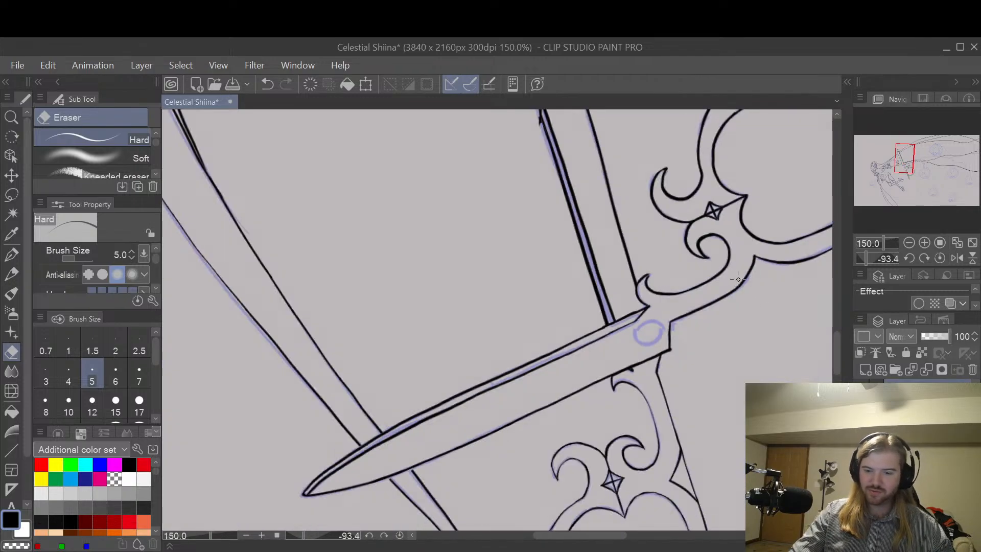
Step: Undo the last erasure and hide the sketch so only the inked line art is displayed
{"action": "scroll", "coordinate": [722, 256], "scroll_direction": "down", "scroll_amount": 1}
{"action": "key", "text": "space"}
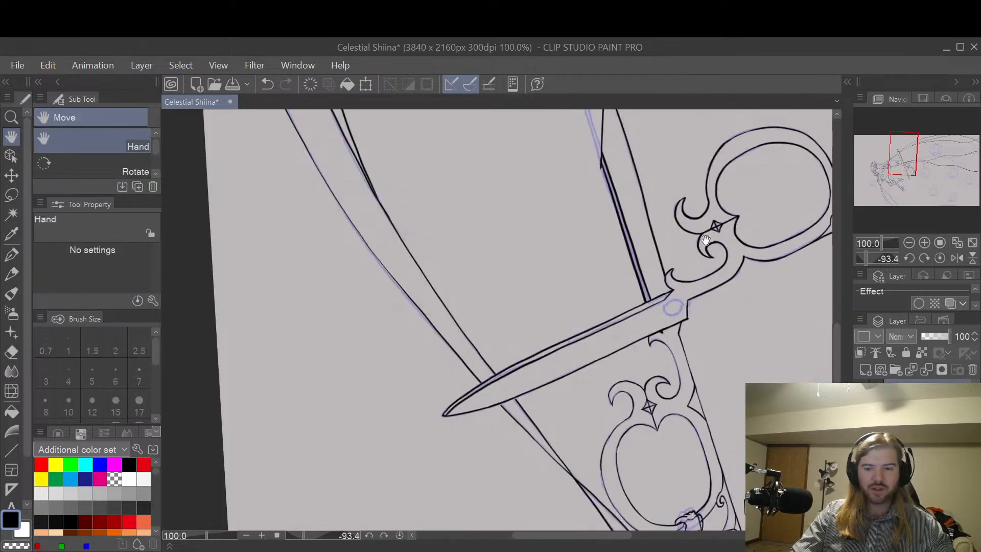
{"action": "left_click_drag", "start_coordinate": [711, 235], "coordinate": [620, 395]}
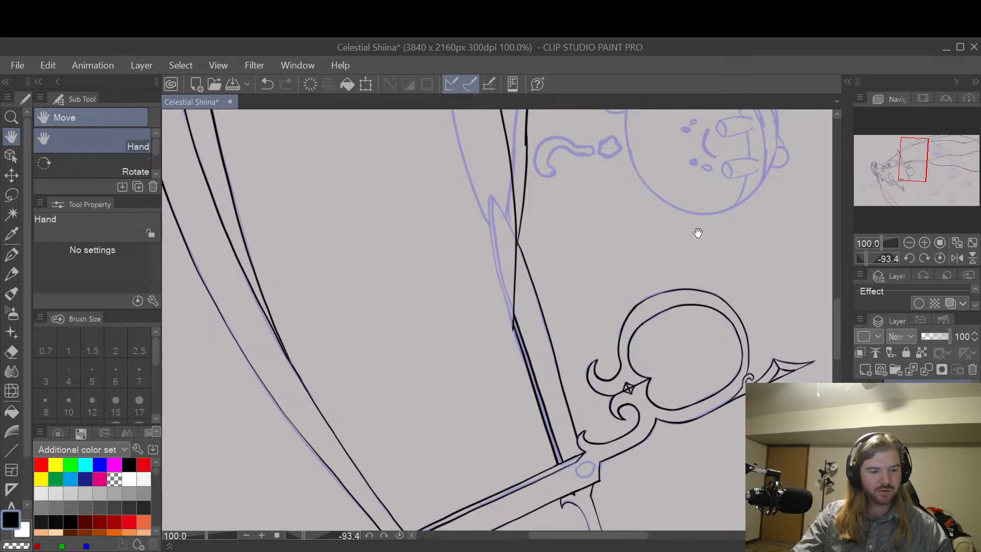
{"action": "mouse_move", "coordinate": [701, 225]}
{"action": "left_mouse_down"}
{"action": "mouse_move", "coordinate": [694, 330]}
{"action": "mouse_move", "coordinate": [671, 366]}
{"action": "left_mouse_up"}
{"action": "key", "text": "ctrl+z"}
{"action": "key", "text": "shift+space"}
{"action": "mouse_move", "coordinate": [704, 241]}
{"action": "left_mouse_down"}
{"action": "mouse_move", "coordinate": [705, 299]}
{"action": "mouse_move", "coordinate": [595, 441]}
{"action": "left_mouse_up"}
{"action": "scroll", "coordinate": [715, 274], "scroll_direction": "down", "scroll_amount": 3}
{"action": "scroll", "coordinate": [738, 261], "scroll_direction": "up", "scroll_amount": 1}
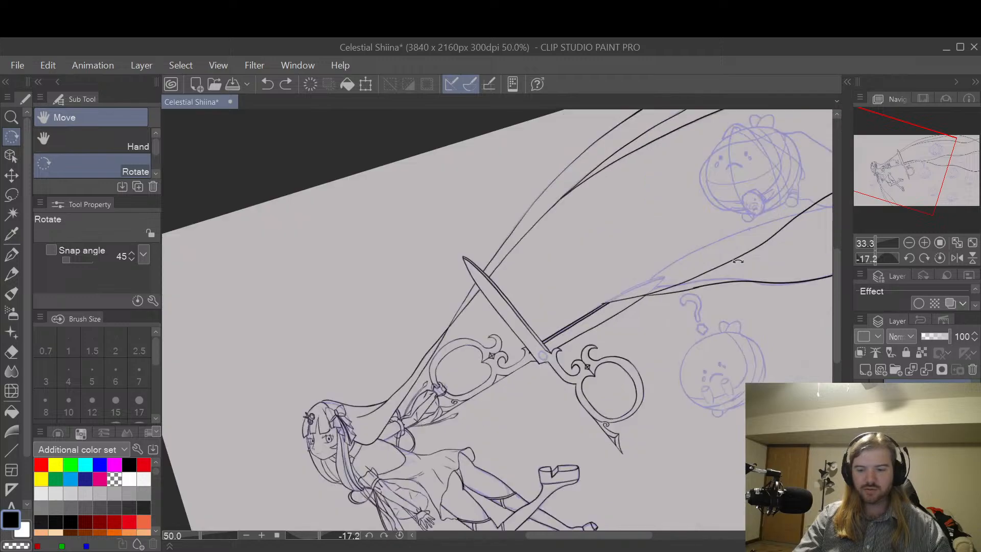
{"action": "left_click", "coordinate": [860, 415]}
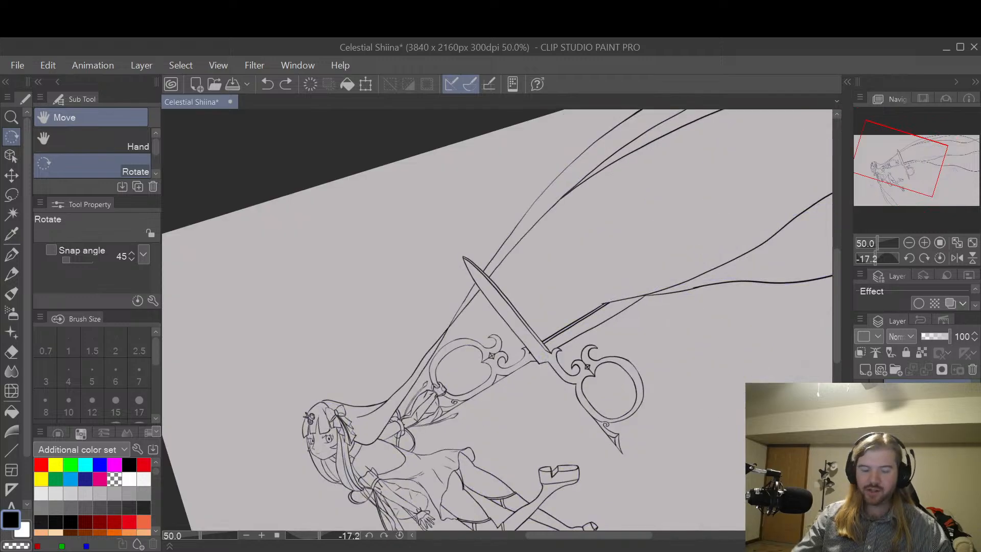
Step: Examine the inked line art across the flowing bands and scissors, down to the sleeve and the hand gripping the handle
{"action": "key", "text": "space"}
{"action": "left_click_drag", "start_coordinate": [740, 419], "coordinate": [668, 302]}
{"action": "scroll", "coordinate": [668, 263], "scroll_direction": "down", "scroll_amount": 1}
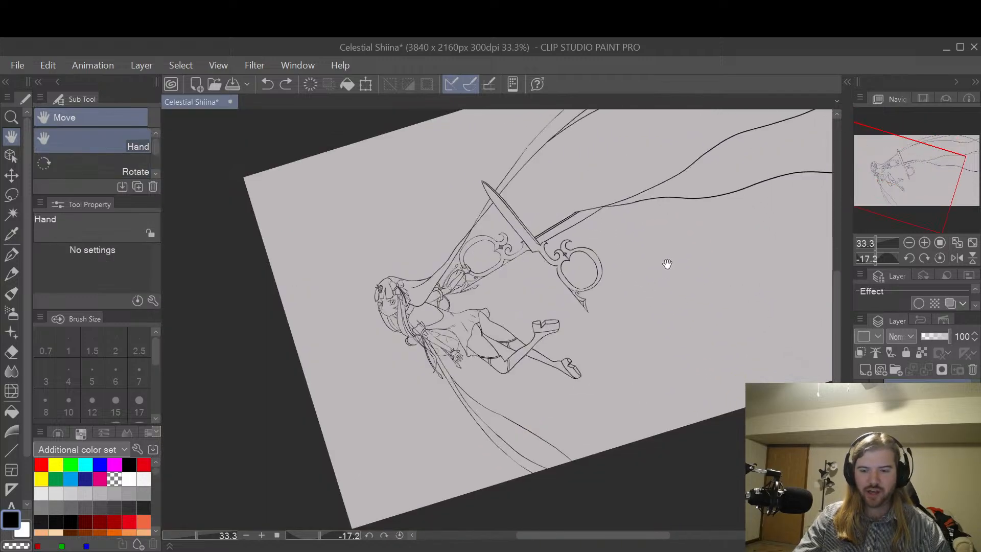
{"action": "left_click_drag", "start_coordinate": [756, 244], "coordinate": [682, 314]}
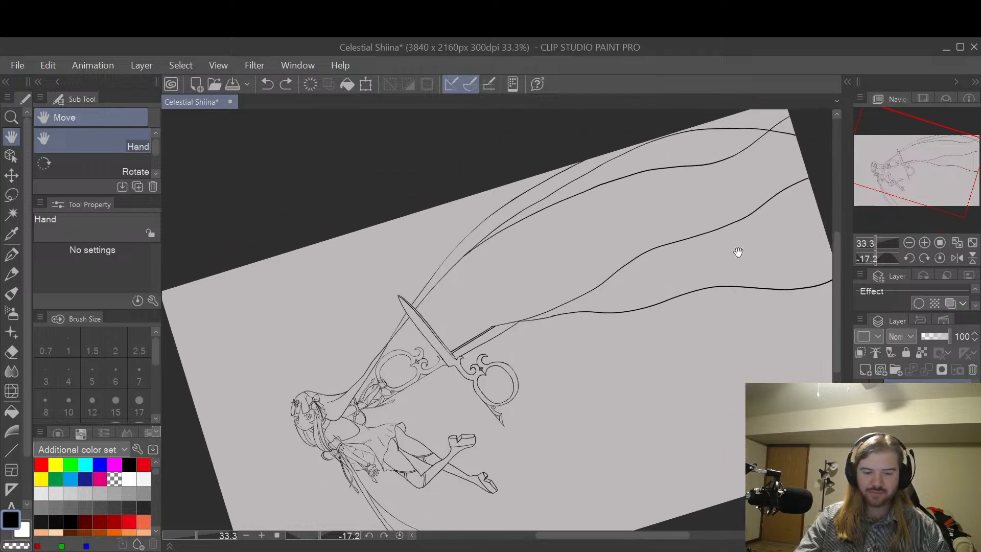
{"action": "left_click_drag", "start_coordinate": [681, 381], "coordinate": [696, 331]}
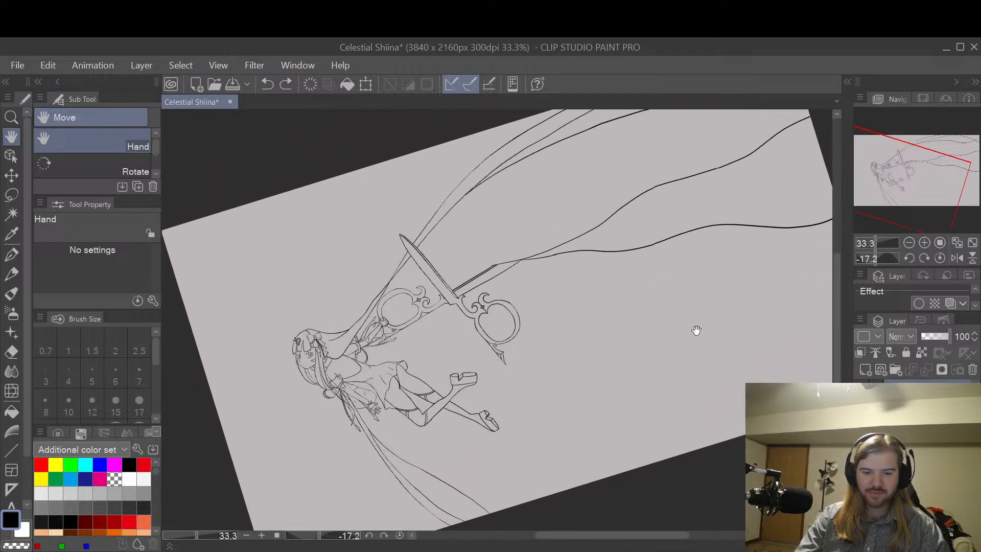
{"action": "left_click_drag", "start_coordinate": [634, 301], "coordinate": [766, 293]}
{"action": "scroll", "coordinate": [633, 330], "scroll_direction": "up", "scroll_amount": 3}
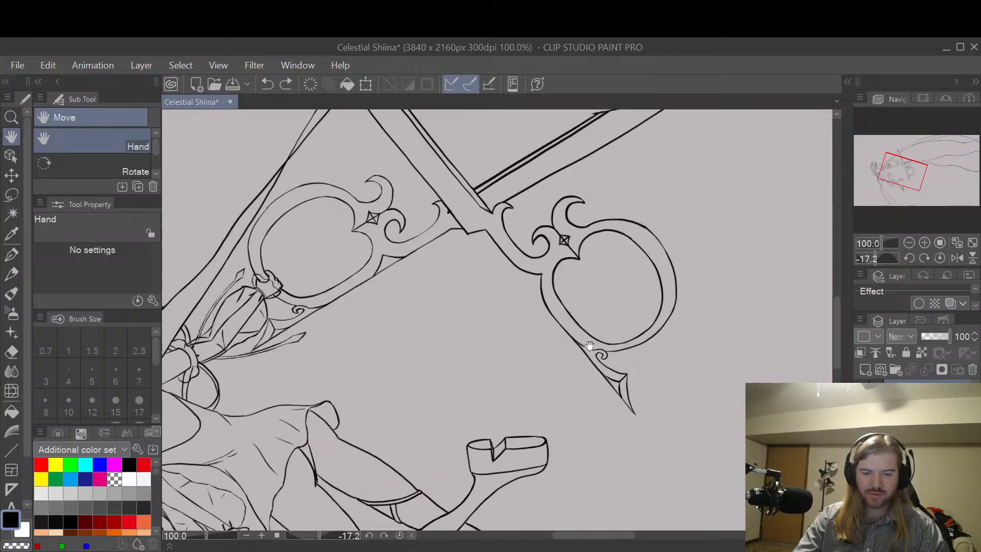
{"action": "left_click_drag", "start_coordinate": [590, 346], "coordinate": [718, 346]}
{"action": "scroll", "coordinate": [580, 345], "scroll_direction": "up", "scroll_amount": 1}
{"action": "left_click_drag", "start_coordinate": [580, 346], "coordinate": [697, 332]}
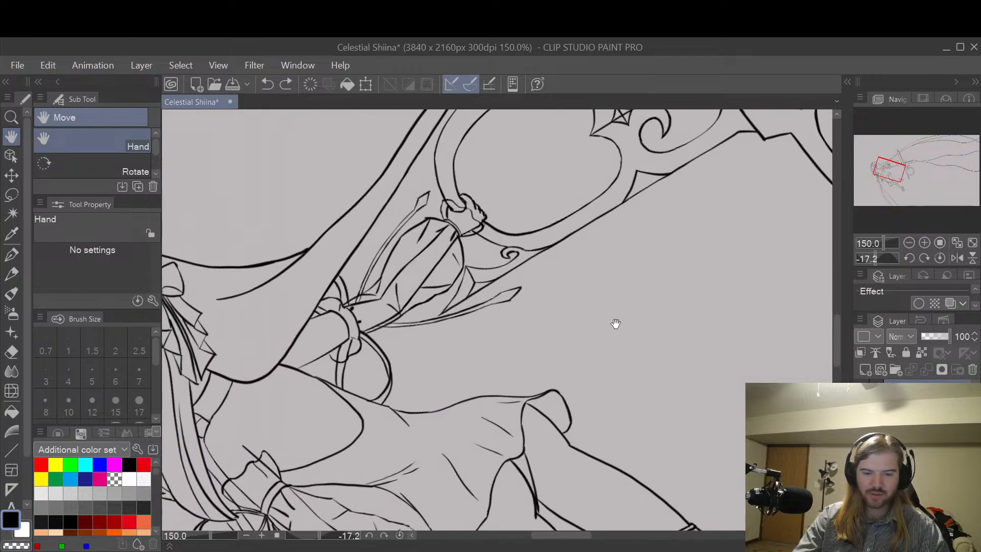
{"action": "left_click_drag", "start_coordinate": [615, 323], "coordinate": [664, 345]}
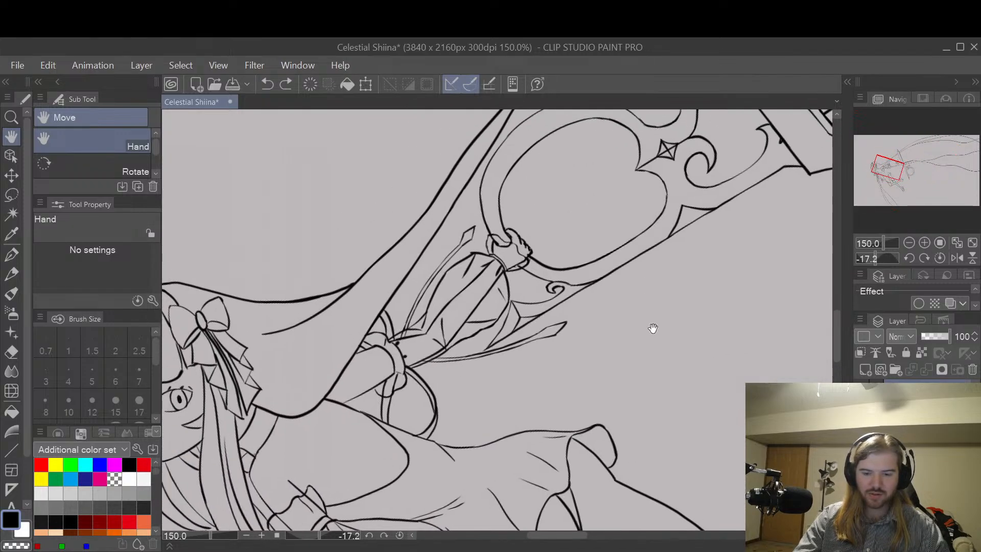
{"action": "left_click_drag", "start_coordinate": [664, 320], "coordinate": [675, 341]}
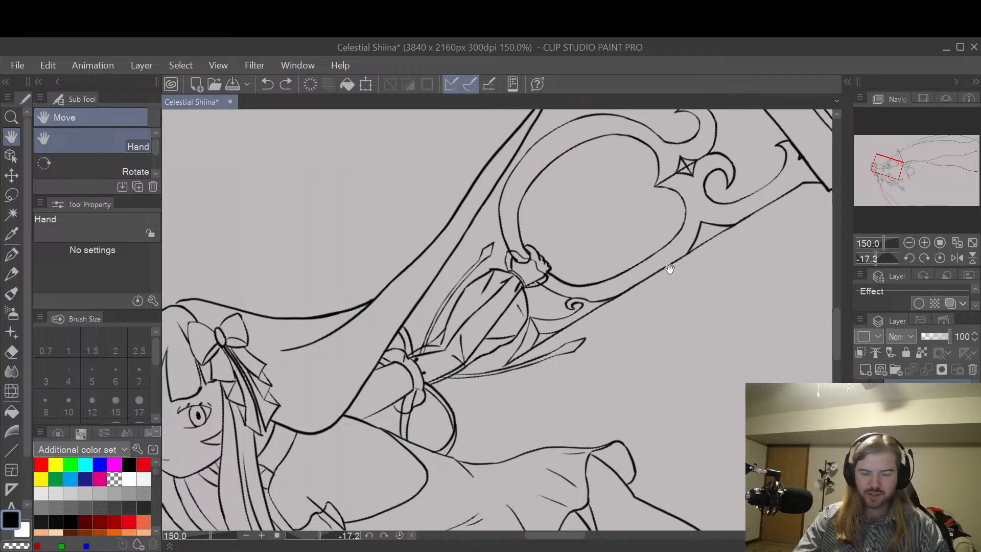
{"action": "scroll", "coordinate": [710, 262], "scroll_direction": "down", "scroll_amount": 1}
{"action": "scroll", "coordinate": [710, 262], "scroll_direction": "up", "scroll_amount": 2}
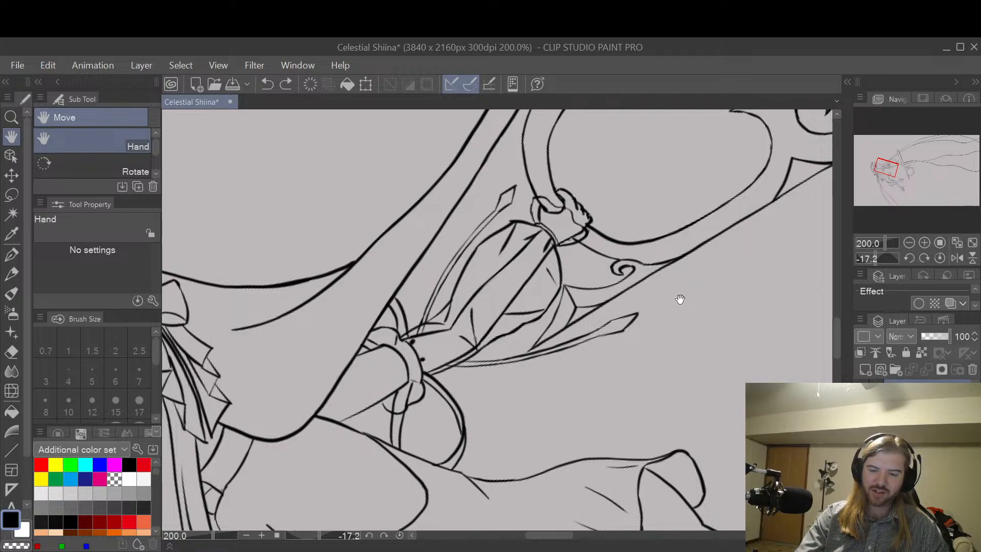
{"action": "key", "text": "p"}
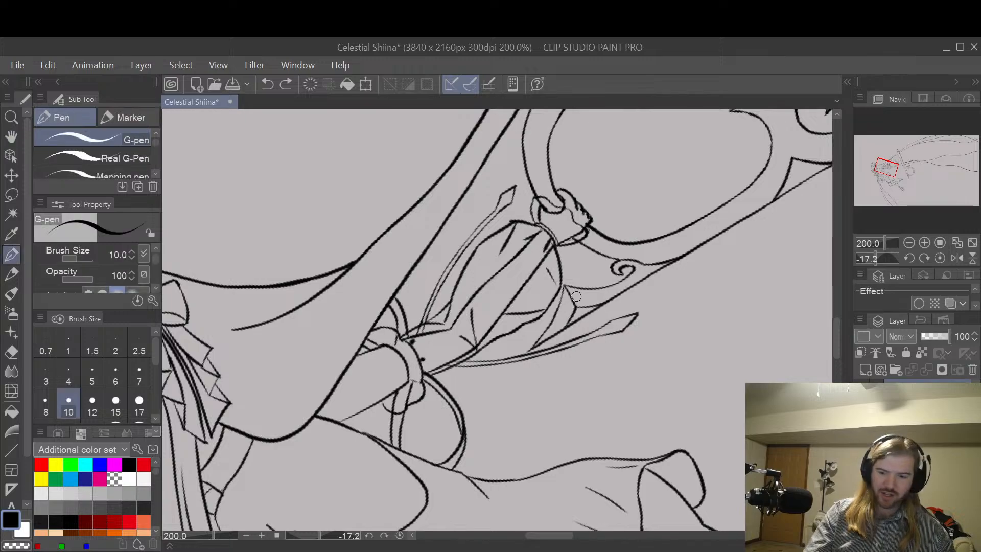
{"action": "mouse_move", "coordinate": [575, 272]}
{"action": "left_mouse_down"}
{"action": "mouse_move", "coordinate": [612, 294]}
{"action": "mouse_move", "coordinate": [546, 280]}
{"action": "left_mouse_up"}
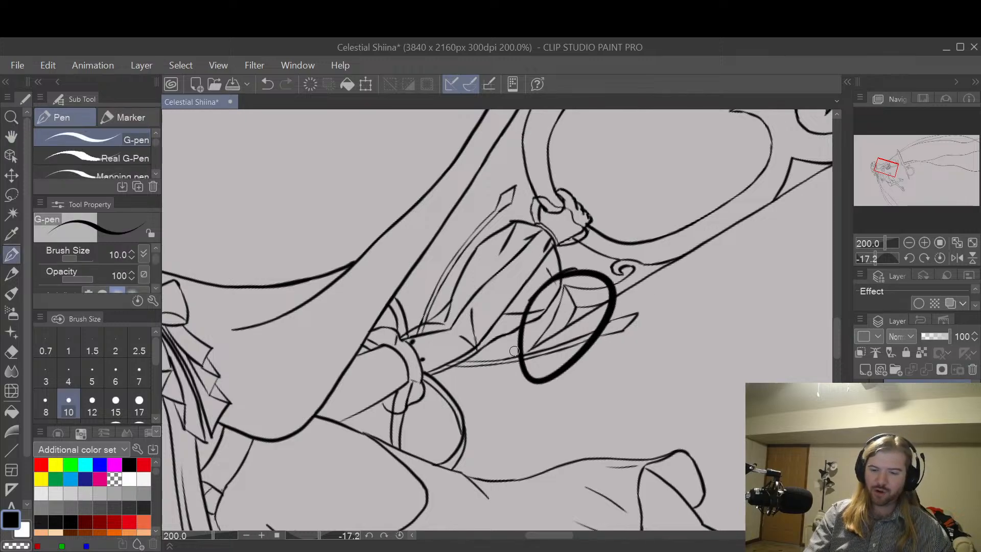
{"action": "key", "text": "ctrl+z"}
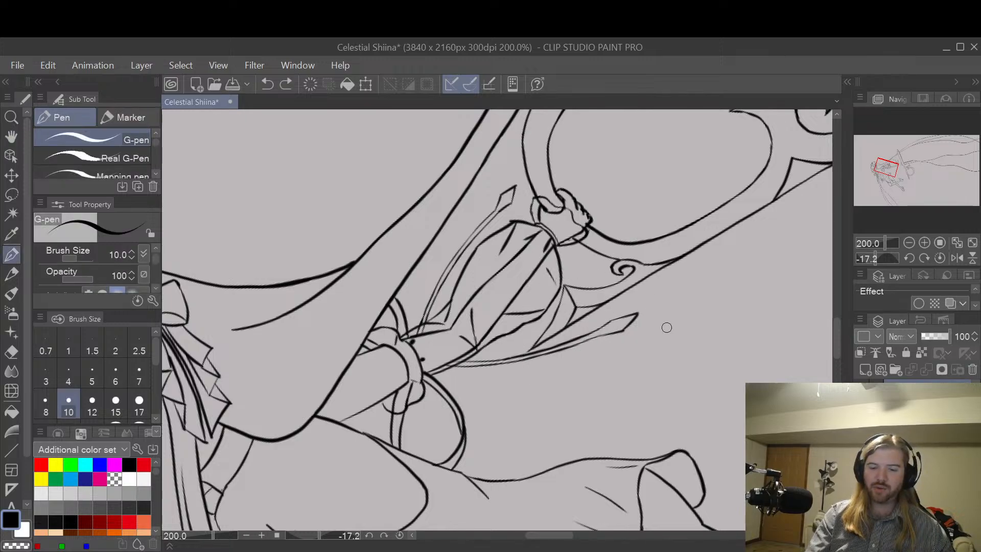
Step: Lasso the loose ribbon tail that hangs from the puffed sleeve beside the scissors handle
{"action": "key", "text": "space"}
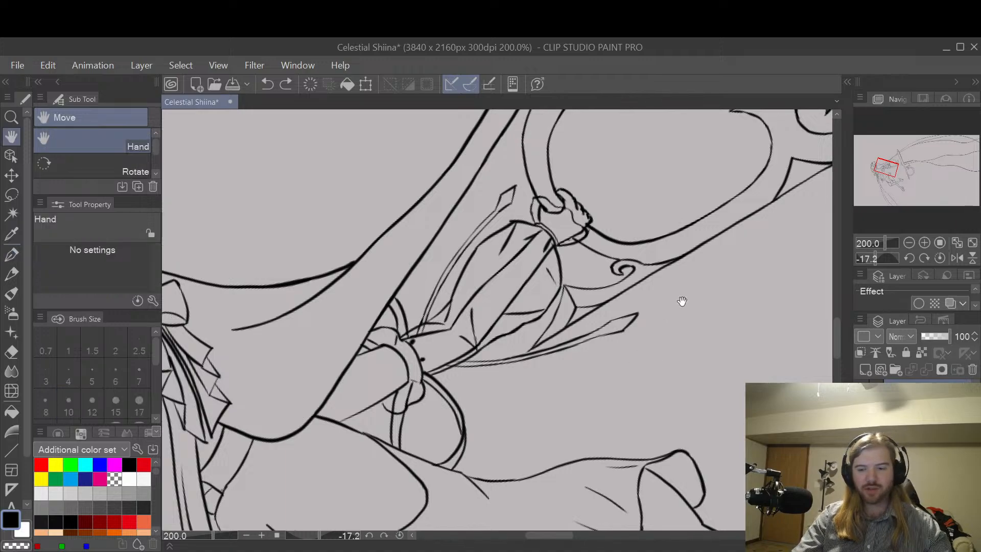
{"action": "left_click_drag", "start_coordinate": [679, 300], "coordinate": [633, 393]}
{"action": "key", "text": "shift+space"}
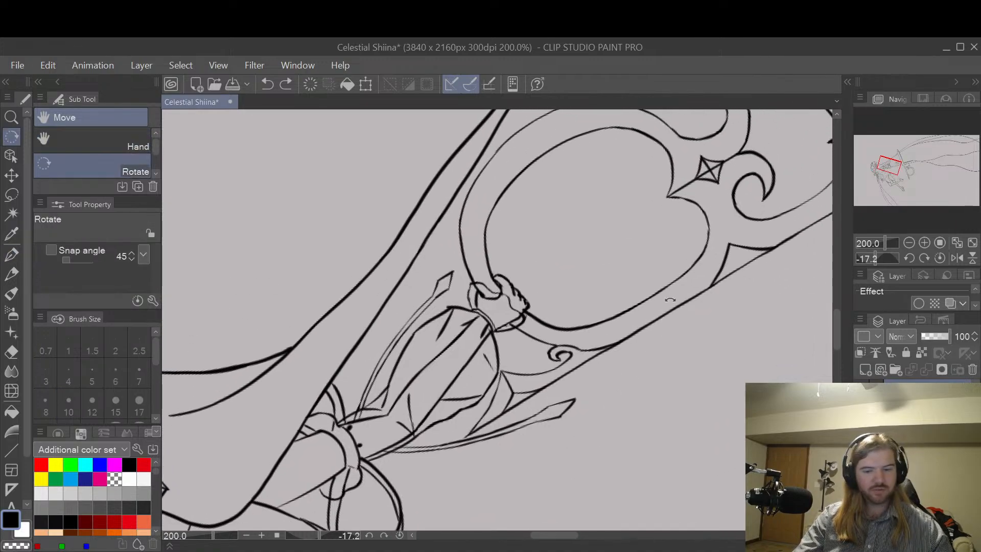
{"action": "left_click_drag", "start_coordinate": [686, 309], "coordinate": [558, 253]}
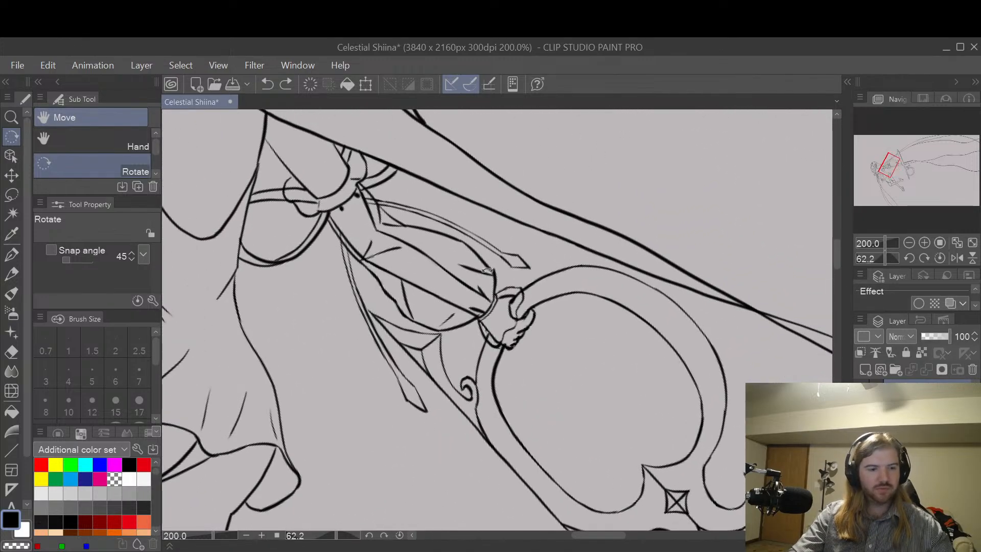
{"action": "key", "text": "space"}
{"action": "left_click_drag", "start_coordinate": [441, 273], "coordinate": [563, 286]}
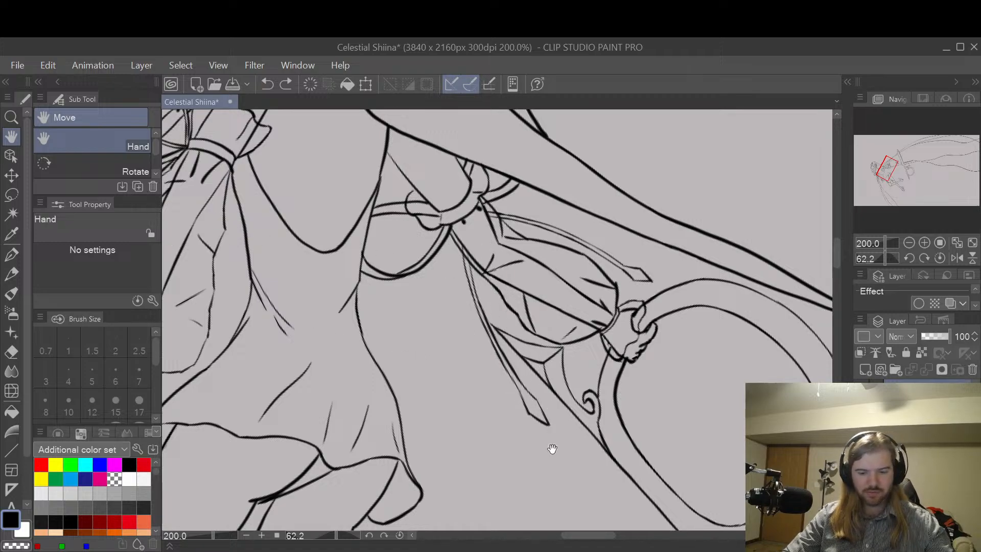
{"action": "key", "text": "m"}
{"action": "mouse_move", "coordinate": [526, 448]}
{"action": "left_mouse_down"}
{"action": "mouse_move", "coordinate": [562, 442]}
{"action": "mouse_move", "coordinate": [550, 397]}
{"action": "left_mouse_up"}
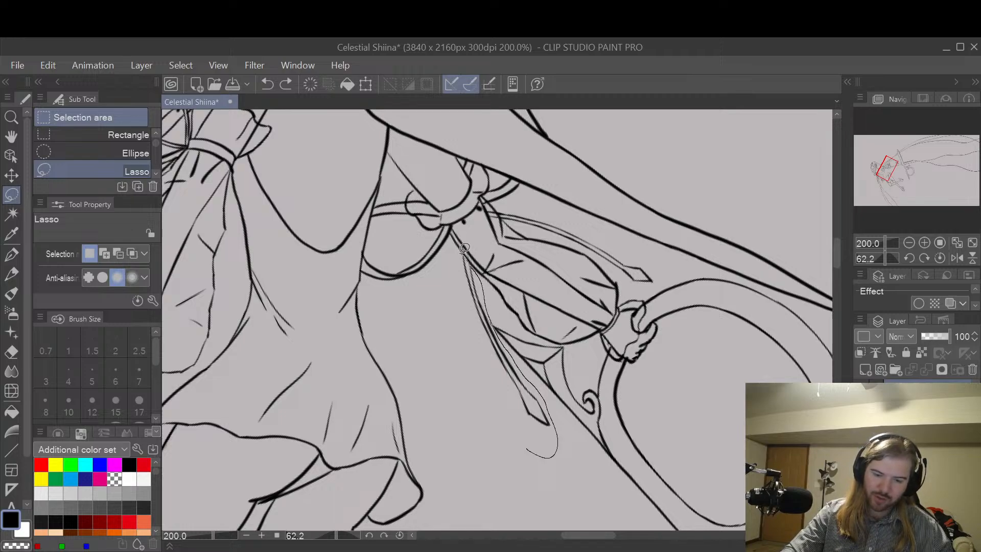
{"action": "left_click_drag", "start_coordinate": [483, 373], "coordinate": [541, 452]}
Step: Rotate and move the lassoed ribbon tail so it hangs clear of the scissors handle below the sleeve, and clear the selection
{"action": "left_click", "coordinate": [557, 497]}
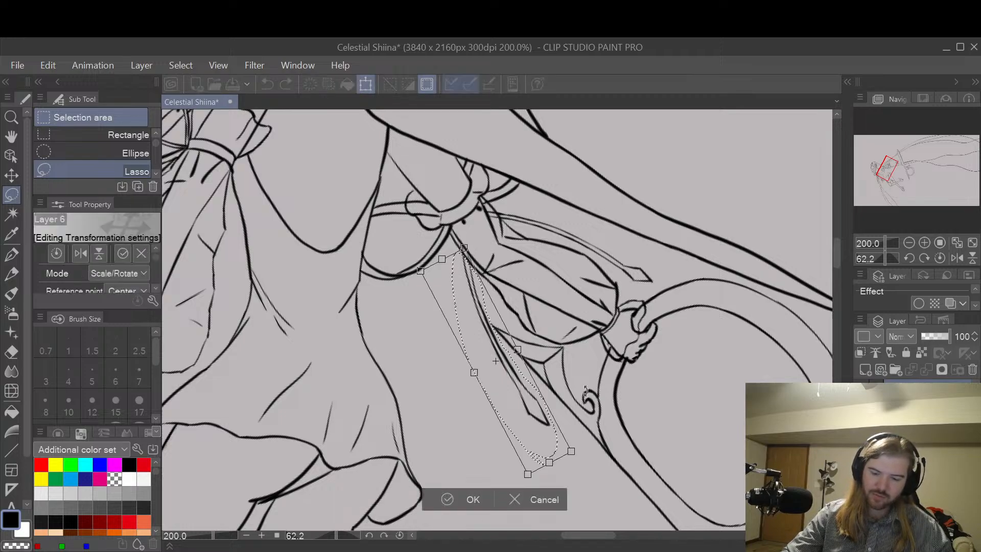
{"action": "left_click_drag", "start_coordinate": [521, 355], "coordinate": [522, 348]}
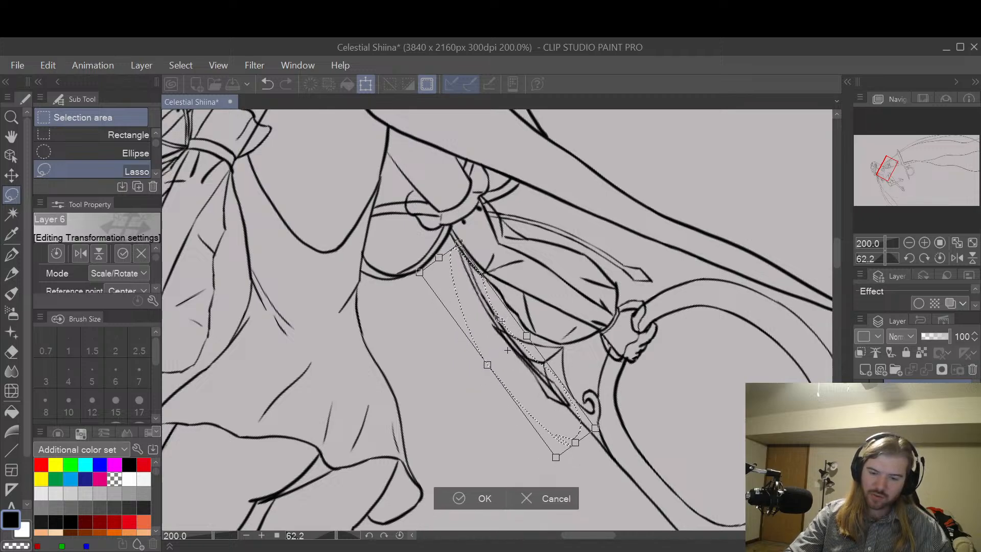
{"action": "left_click_drag", "start_coordinate": [623, 287], "coordinate": [632, 276]}
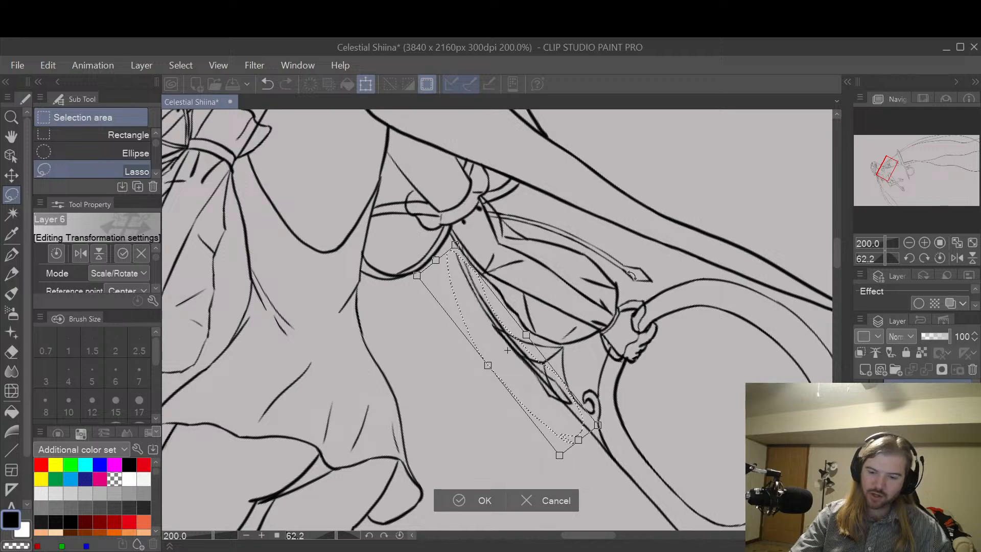
{"action": "left_click_drag", "start_coordinate": [506, 319], "coordinate": [503, 311]}
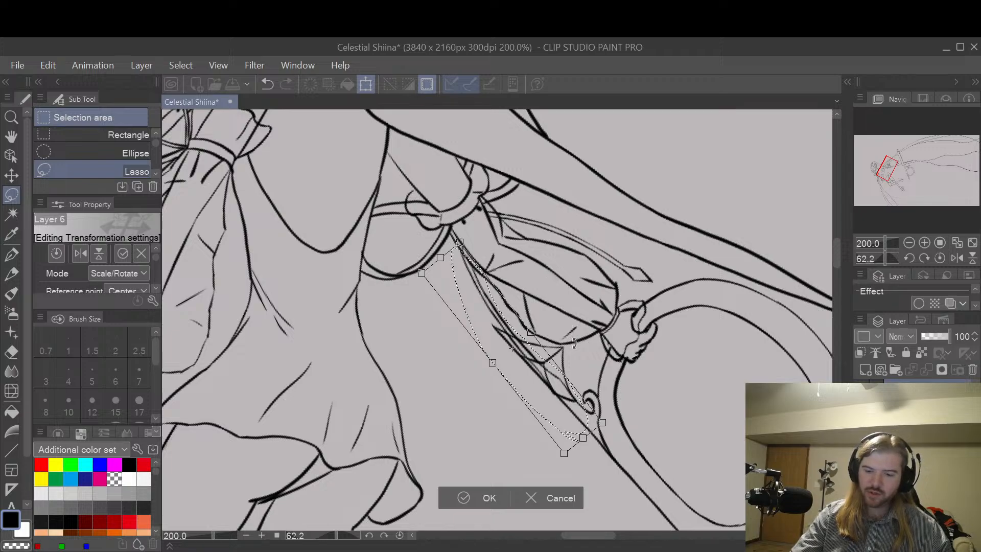
{"action": "left_click_drag", "start_coordinate": [571, 340], "coordinate": [573, 353]}
{"action": "left_click_drag", "start_coordinate": [518, 311], "coordinate": [494, 304]}
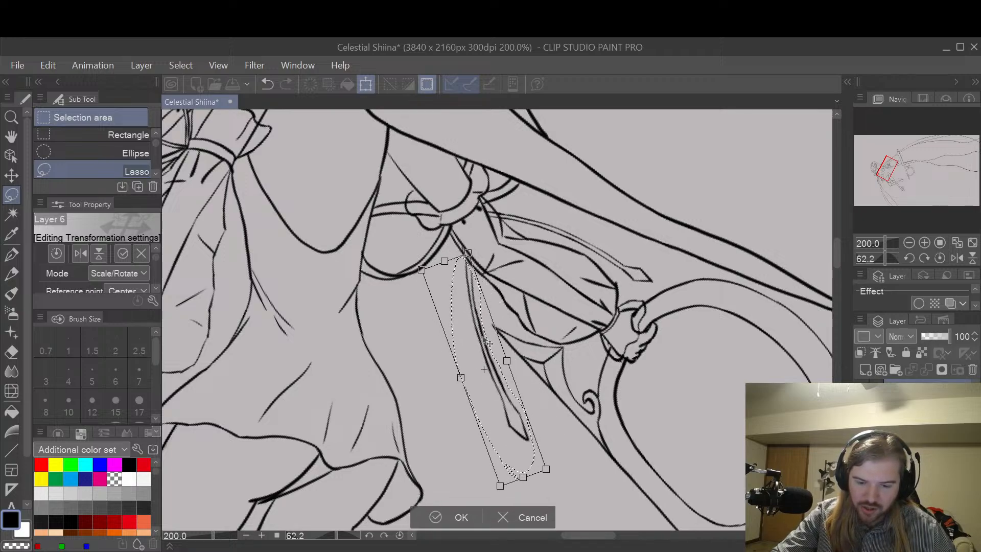
{"action": "left_click_drag", "start_coordinate": [489, 343], "coordinate": [484, 334]}
{"action": "left_click_drag", "start_coordinate": [557, 273], "coordinate": [563, 279]}
{"action": "left_click_drag", "start_coordinate": [487, 324], "coordinate": [480, 332]}
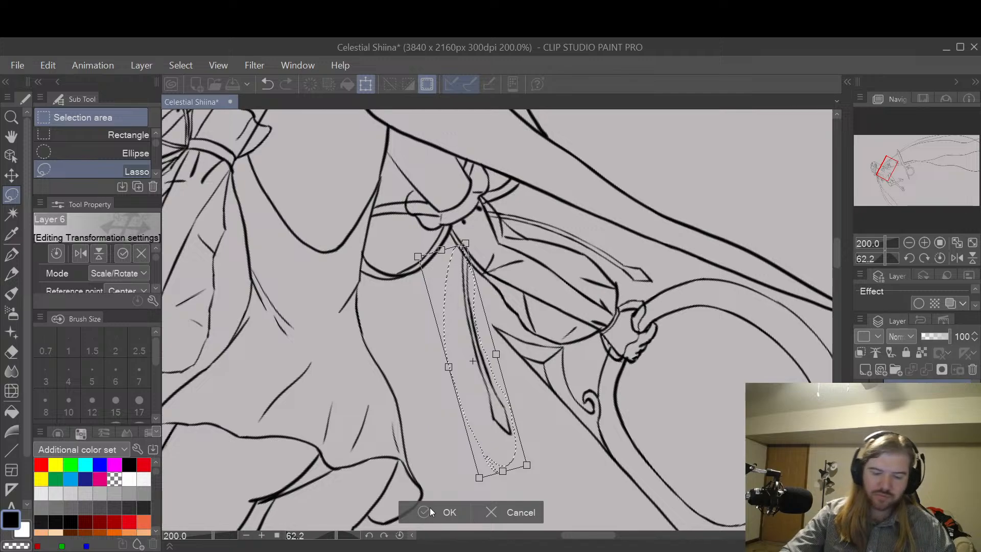
{"action": "key", "text": "Return"}
{"action": "key", "text": "ctrl+d"}
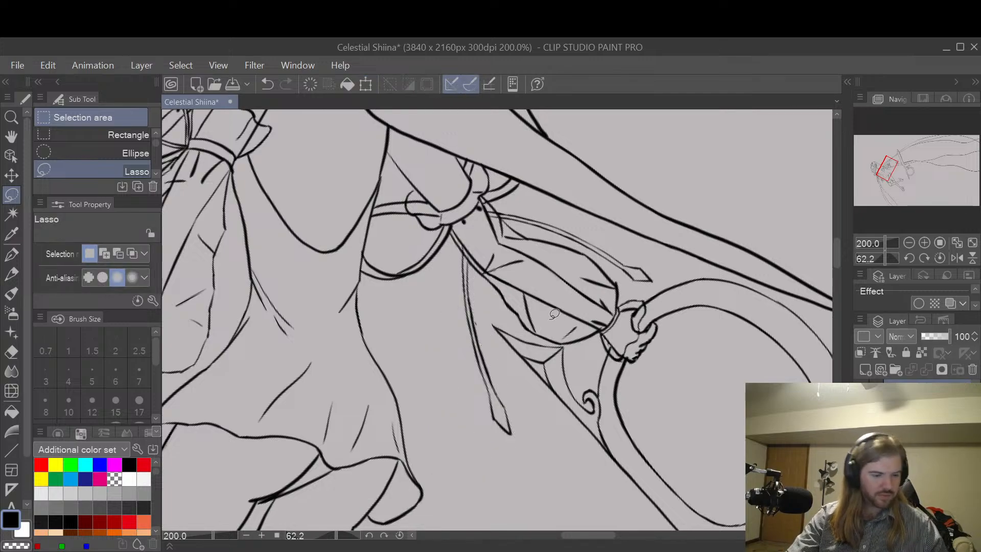
Step: Examine the repositioned ribbon tail and the whole figure with the canvas rotated upright and mirrored horizontally
{"action": "key", "text": "e"}
{"action": "scroll", "coordinate": [483, 326], "scroll_direction": "up", "scroll_amount": 4}
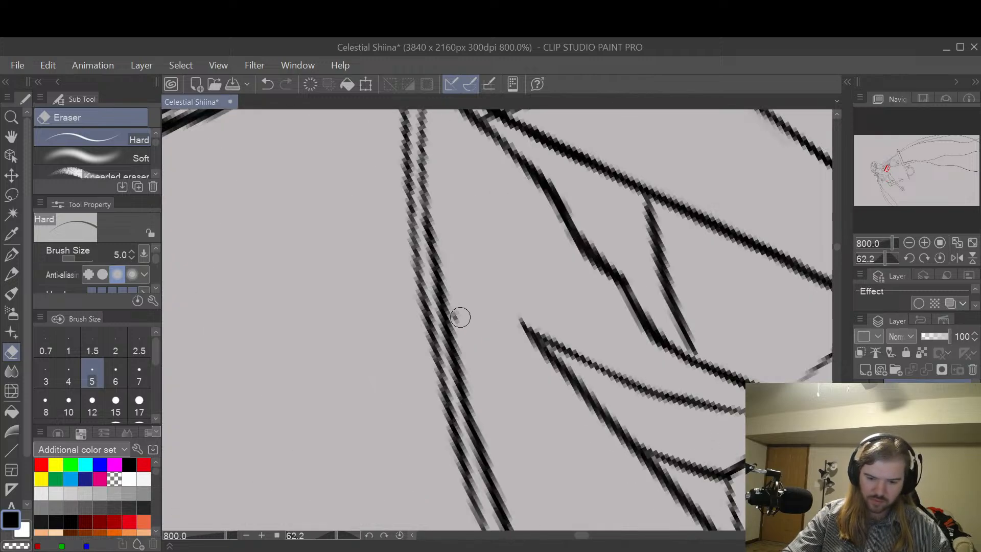
{"action": "scroll", "coordinate": [504, 234], "scroll_direction": "down", "scroll_amount": 4}
{"action": "scroll", "coordinate": [504, 234], "scroll_direction": "down", "scroll_amount": 2}
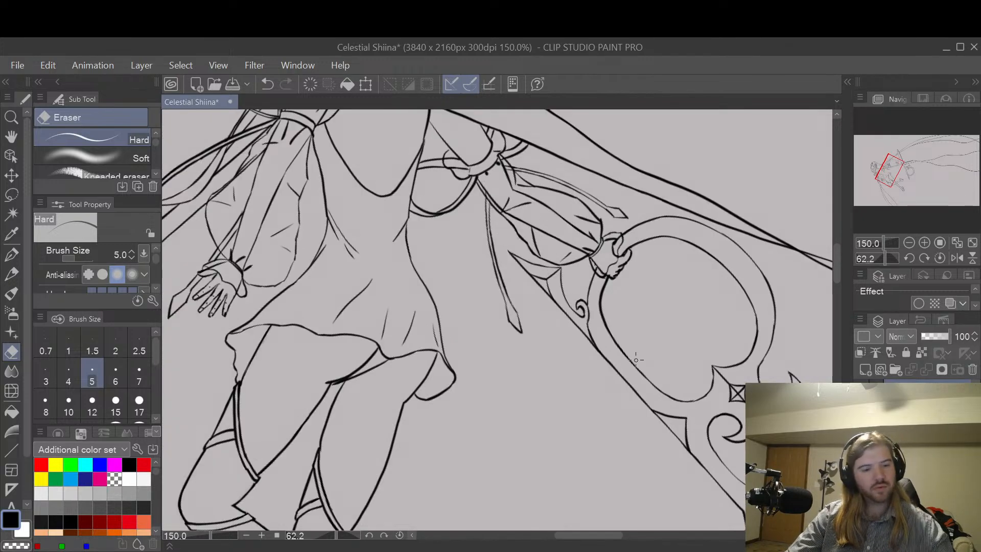
{"action": "key", "text": "r"}
{"action": "mouse_move", "coordinate": [674, 426]}
{"action": "left_mouse_down"}
{"action": "mouse_move", "coordinate": [624, 355]}
{"action": "mouse_move", "coordinate": [749, 353]}
{"action": "left_mouse_up"}
{"action": "key", "text": "space"}
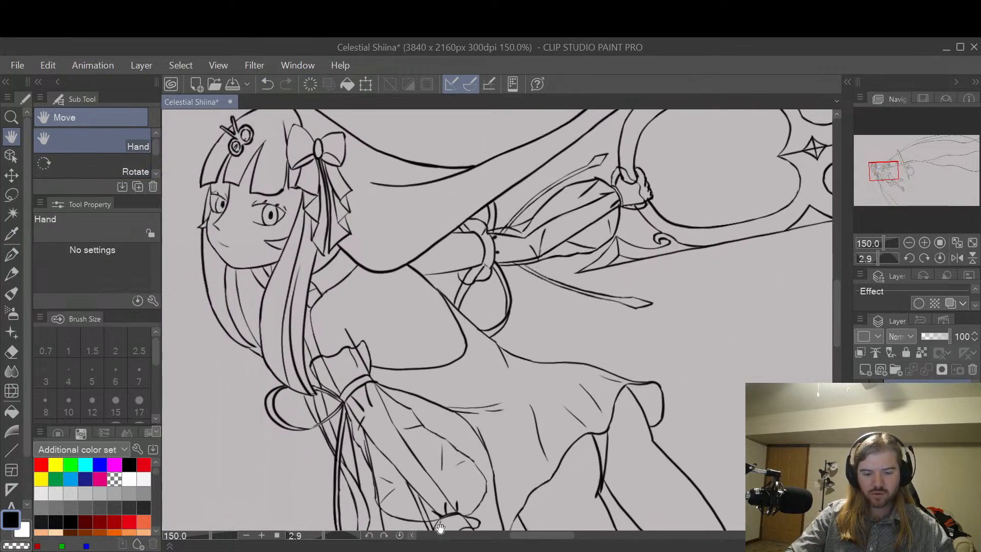
{"action": "scroll", "coordinate": [379, 535], "scroll_direction": "down", "scroll_amount": 1}
{"action": "left_click", "coordinate": [381, 534]}
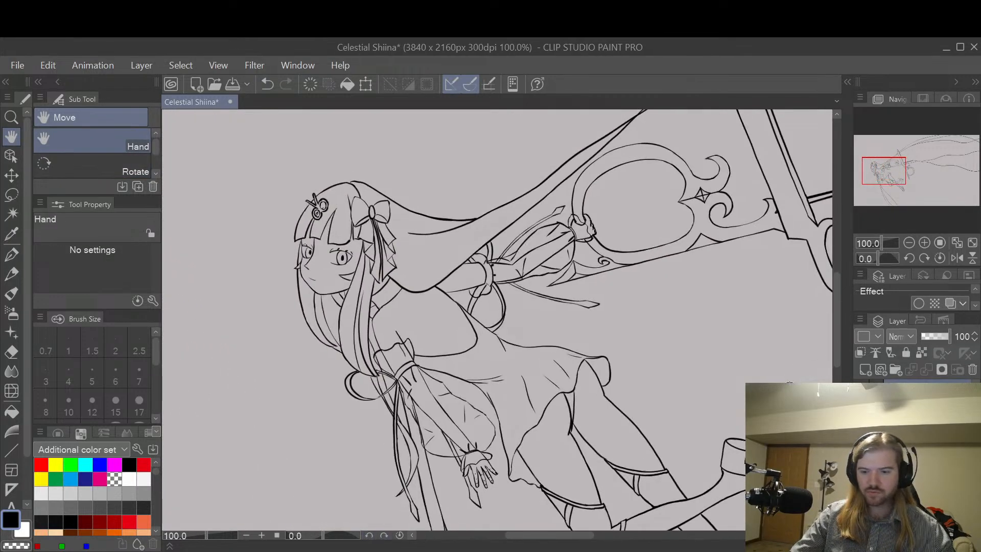
{"action": "left_click", "coordinate": [956, 258]}
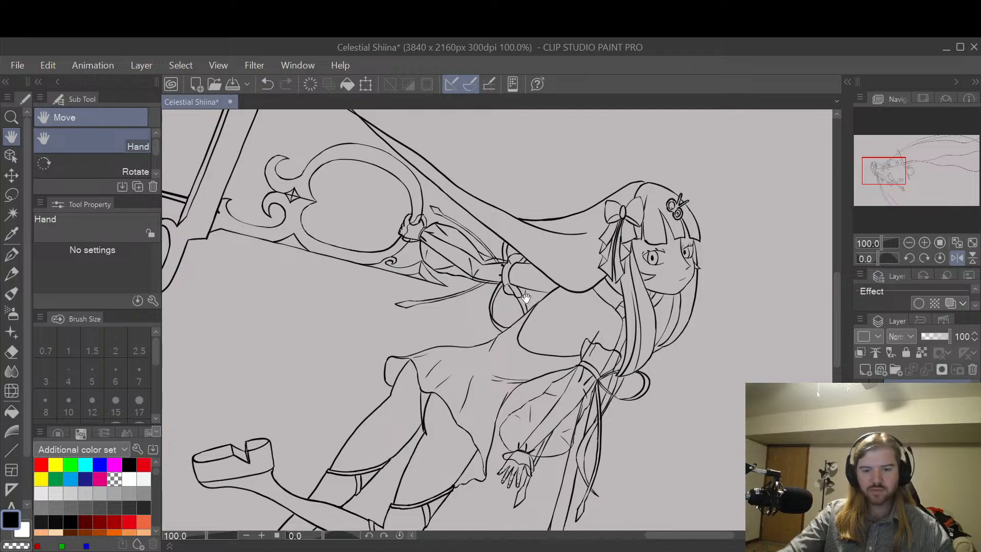
Step: Redraw the puffed sleeve's lower outline fuller from the cuff toward the upper arm with the G-pen, and erase the old line
{"action": "scroll", "coordinate": [483, 263], "scroll_direction": "up", "scroll_amount": 3}
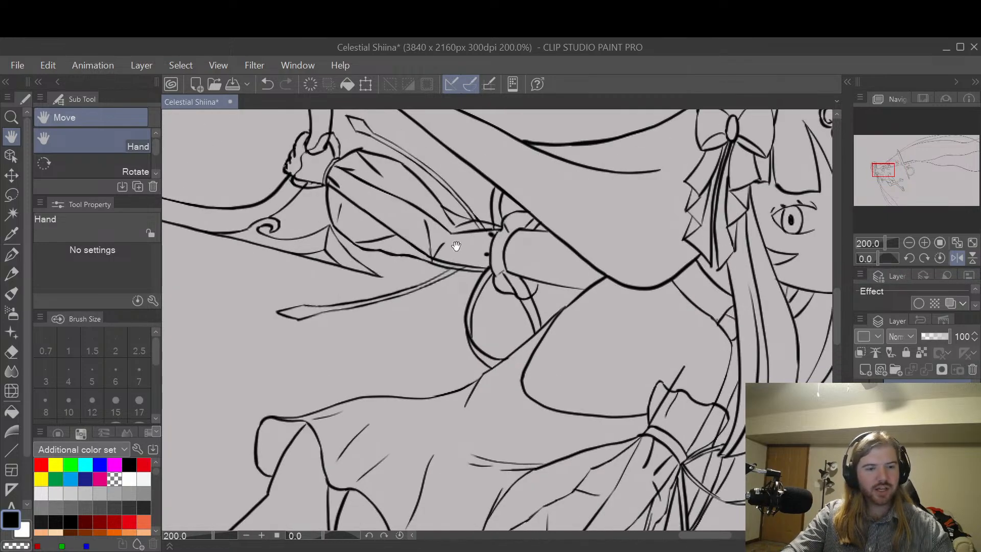
{"action": "left_click_drag", "start_coordinate": [429, 226], "coordinate": [574, 274]}
{"action": "scroll", "coordinate": [537, 277], "scroll_direction": "up", "scroll_amount": 2}
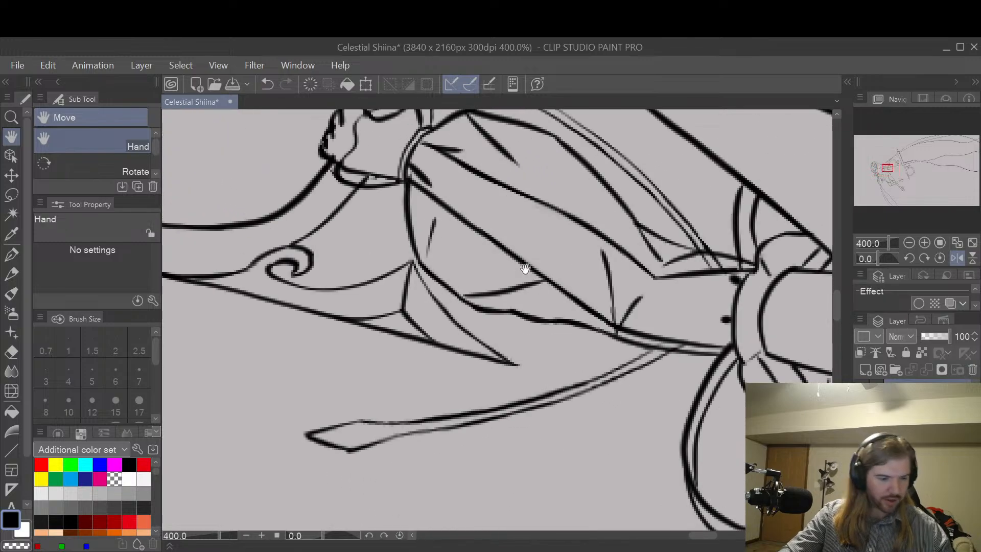
{"action": "left_click_drag", "start_coordinate": [406, 198], "coordinate": [428, 274]}
{"action": "key", "text": "ctrl+z"}
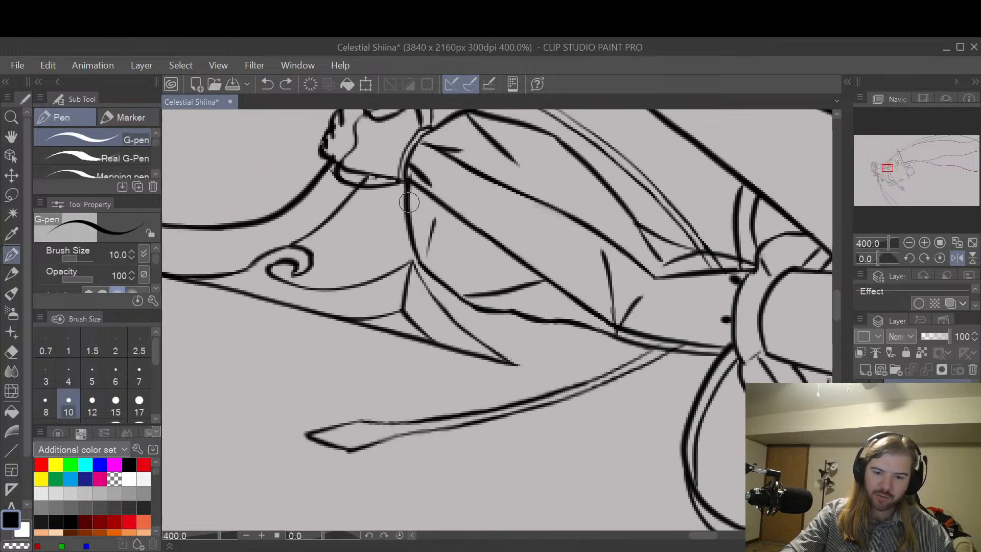
{"action": "left_click_drag", "start_coordinate": [408, 201], "coordinate": [414, 259]}
{"action": "key", "text": "ctrl+z"}
{"action": "mouse_move", "coordinate": [408, 187]}
{"action": "left_mouse_down"}
{"action": "mouse_move", "coordinate": [406, 249]}
{"action": "mouse_move", "coordinate": [418, 273]}
{"action": "left_mouse_up"}
{"action": "key", "text": "ctrl+z"}
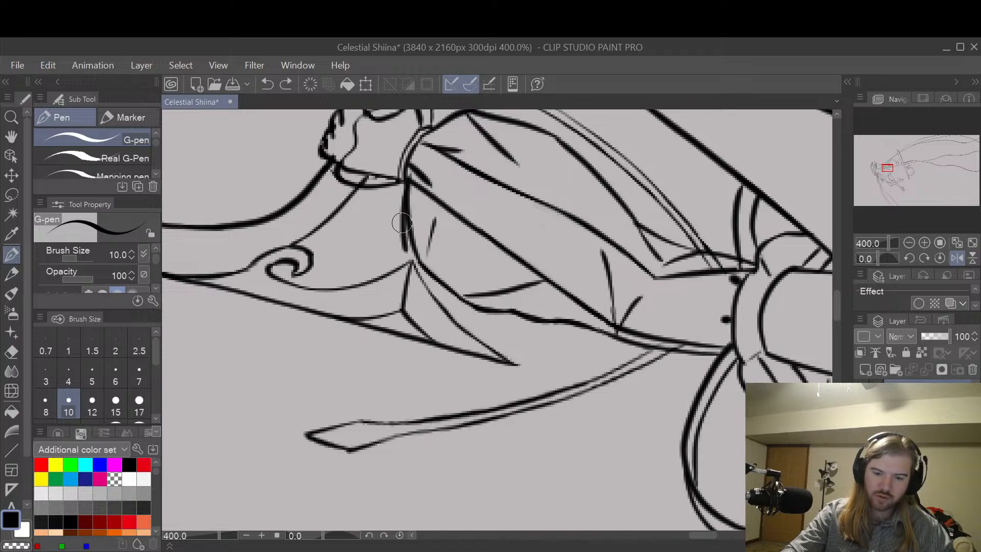
{"action": "mouse_move", "coordinate": [403, 225]}
{"action": "left_mouse_down"}
{"action": "mouse_move", "coordinate": [425, 291]}
{"action": "mouse_move", "coordinate": [416, 277]}
{"action": "mouse_move", "coordinate": [416, 287]}
{"action": "mouse_move", "coordinate": [448, 316]}
{"action": "mouse_move", "coordinate": [474, 323]}
{"action": "mouse_move", "coordinate": [445, 317]}
{"action": "mouse_move", "coordinate": [493, 311]}
{"action": "mouse_move", "coordinate": [465, 320]}
{"action": "mouse_move", "coordinate": [623, 337]}
{"action": "mouse_move", "coordinate": [586, 318]}
{"action": "mouse_move", "coordinate": [595, 324]}
{"action": "mouse_move", "coordinate": [482, 310]}
{"action": "mouse_move", "coordinate": [526, 310]}
{"action": "mouse_move", "coordinate": [435, 279]}
{"action": "left_mouse_up"}
{"action": "key", "text": "e"}
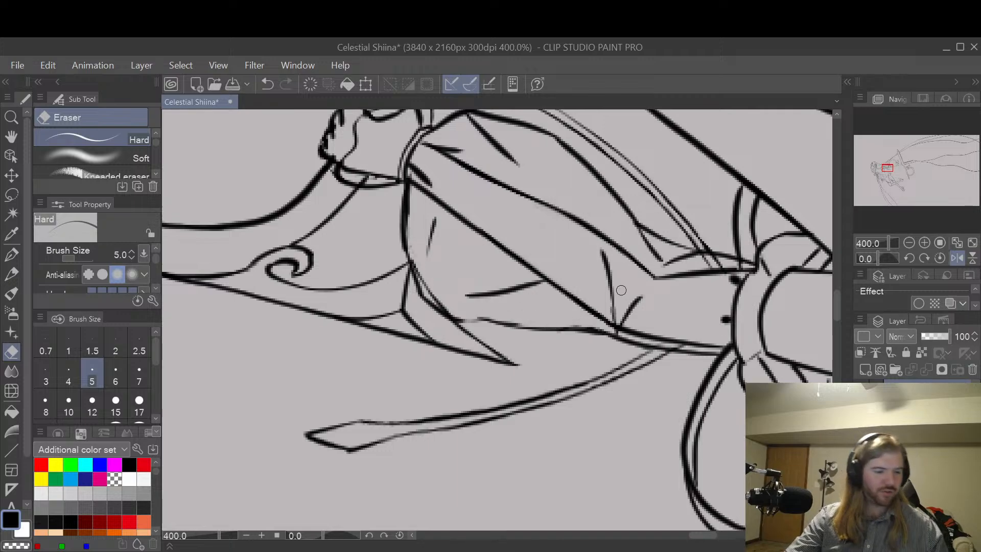
Step: Ink short fold lines rising from the sleeve's new lower edge, one near the upper arm and one near the cuff
{"action": "key", "text": "p"}
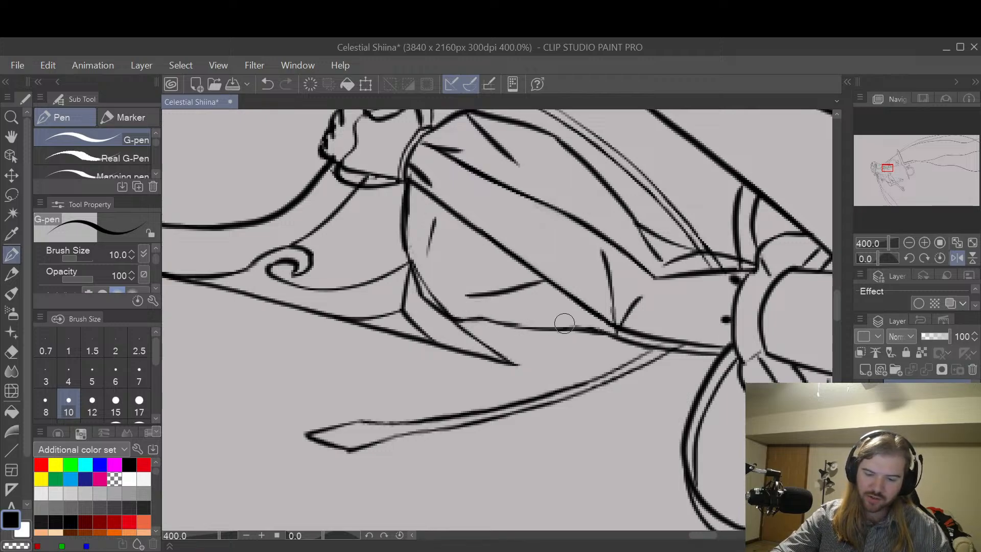
{"action": "mouse_move", "coordinate": [599, 331]}
{"action": "left_mouse_down"}
{"action": "mouse_move", "coordinate": [583, 308]}
{"action": "mouse_move", "coordinate": [586, 286]}
{"action": "left_mouse_up"}
{"action": "key", "text": "ctrl+z"}
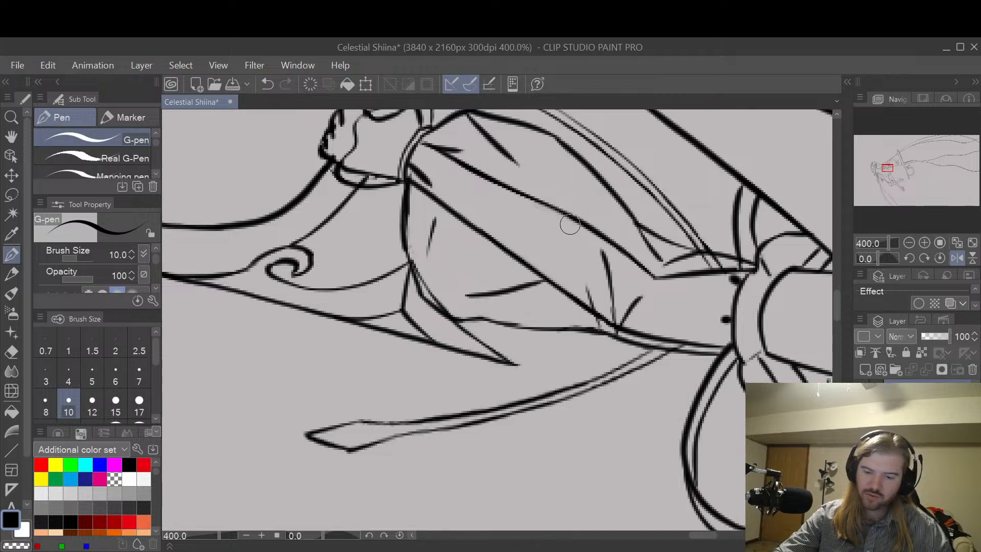
{"action": "left_click_drag", "start_coordinate": [453, 313], "coordinate": [463, 253]}
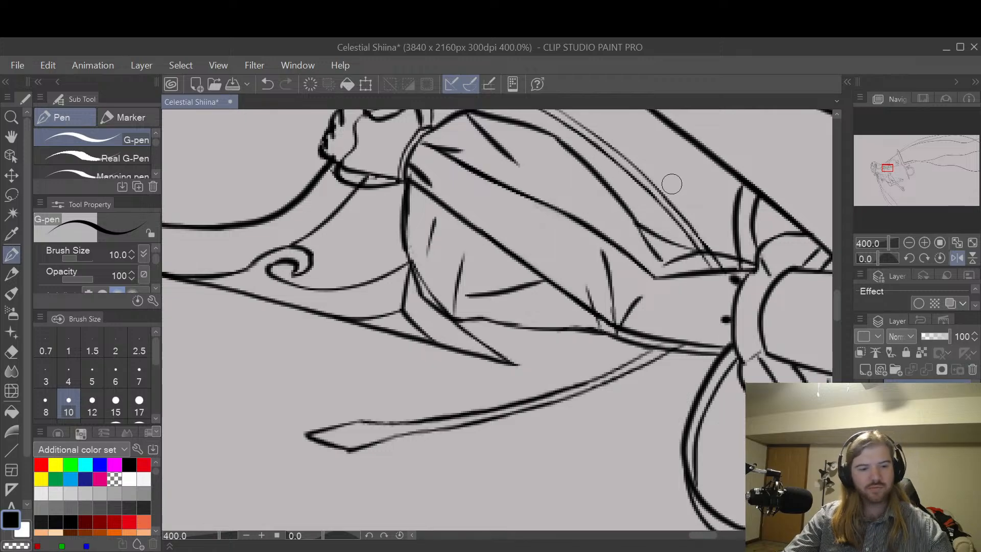
Step: Examine the reshaped sleeve together with the scissors, ribbon tails and dress in the mirrored view
{"action": "key", "text": "space"}
{"action": "left_click_drag", "start_coordinate": [669, 172], "coordinate": [610, 254]}
{"action": "scroll", "coordinate": [634, 214], "scroll_direction": "down", "scroll_amount": 2}
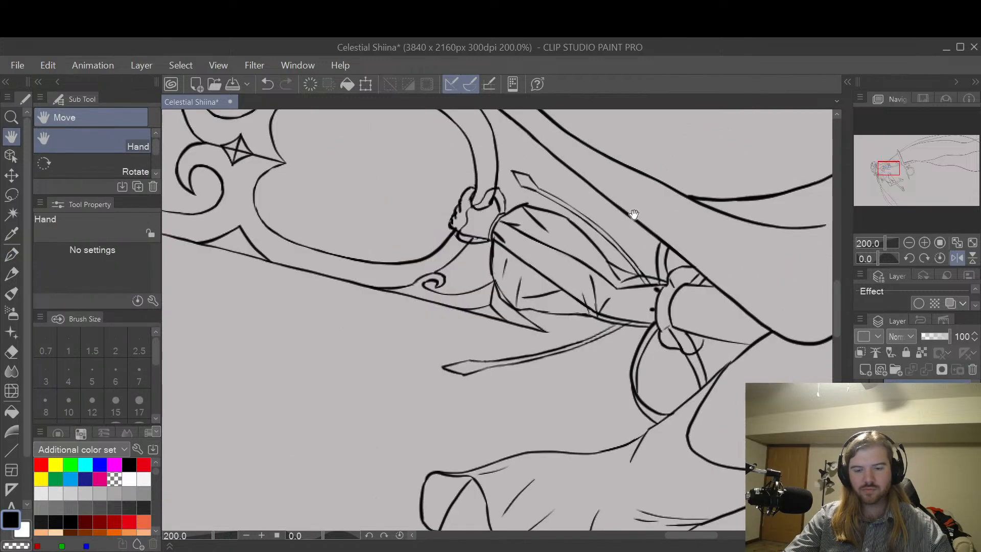
{"action": "scroll", "coordinate": [634, 214], "scroll_direction": "down", "scroll_amount": 1}
{"action": "left_click_drag", "start_coordinate": [635, 213], "coordinate": [666, 212]}
{"action": "scroll", "coordinate": [584, 306], "scroll_direction": "up", "scroll_amount": 3}
{"action": "scroll", "coordinate": [668, 224], "scroll_direction": "down", "scroll_amount": 2}
{"action": "scroll", "coordinate": [682, 245], "scroll_direction": "down", "scroll_amount": 1}
{"action": "scroll", "coordinate": [703, 270], "scroll_direction": "down", "scroll_amount": 1}
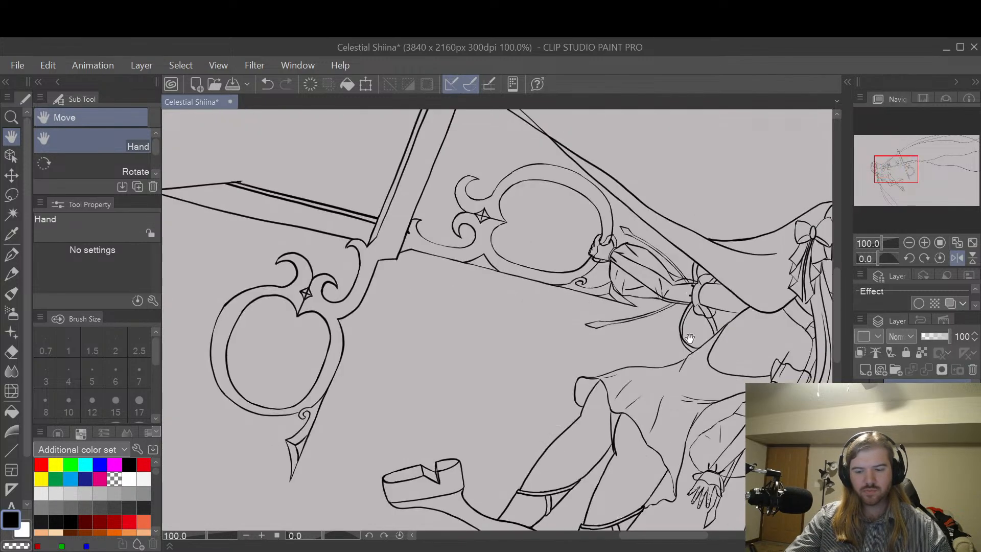
{"action": "left_click_drag", "start_coordinate": [731, 348], "coordinate": [578, 386]}
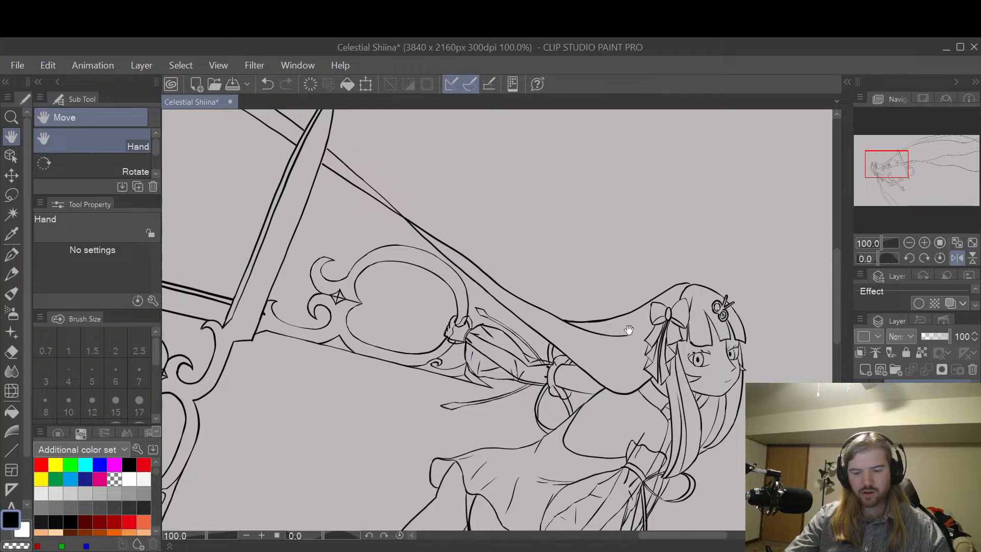
Step: Inspect the hair, bow and face closely, comparing the normal and mirrored views of the head
{"action": "left_click_drag", "start_coordinate": [628, 328], "coordinate": [631, 303]}
{"action": "left_click_drag", "start_coordinate": [732, 306], "coordinate": [668, 277]}
{"action": "scroll", "coordinate": [679, 235], "scroll_direction": "up", "scroll_amount": 2}
{"action": "left_click_drag", "start_coordinate": [678, 235], "coordinate": [657, 140]}
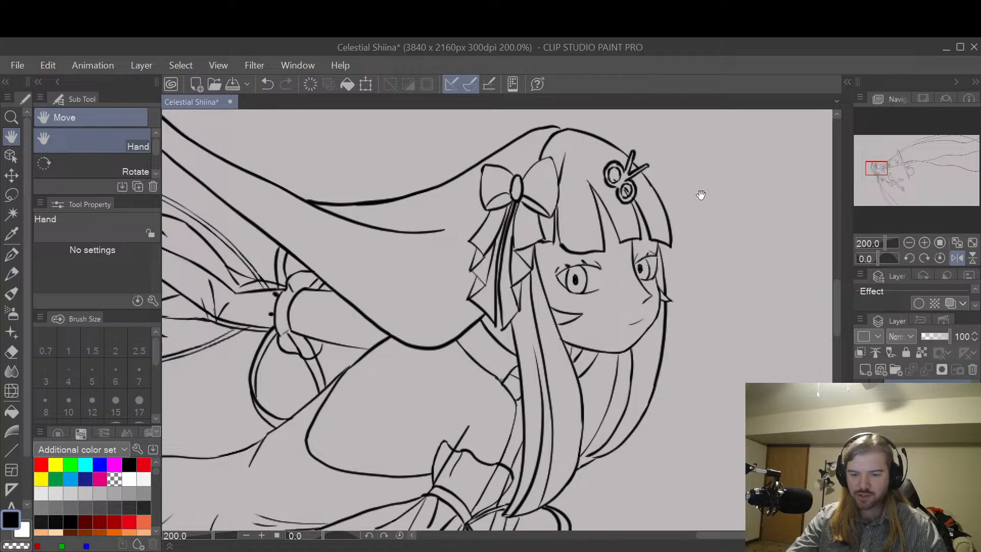
{"action": "left_click", "coordinate": [956, 259]}
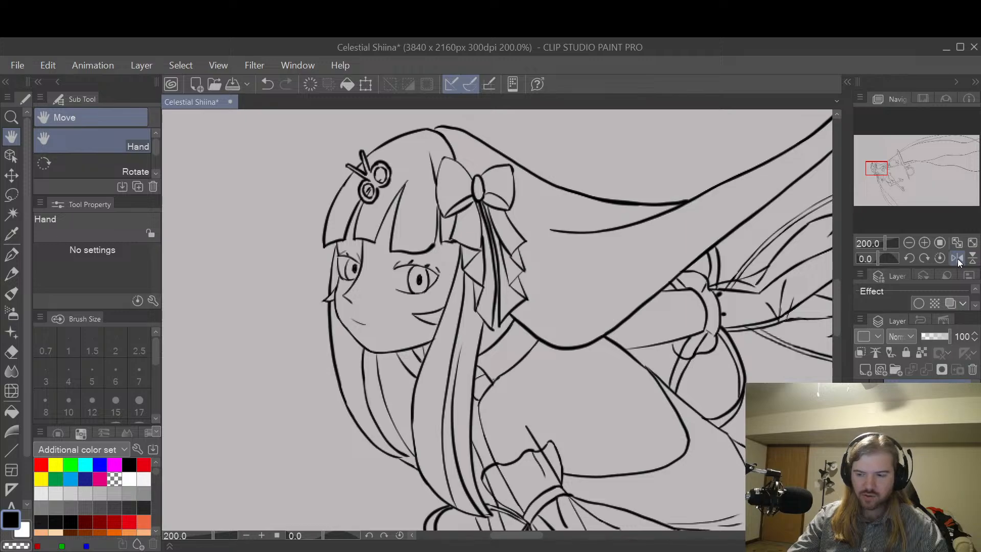
{"action": "left_click", "coordinate": [957, 258]}
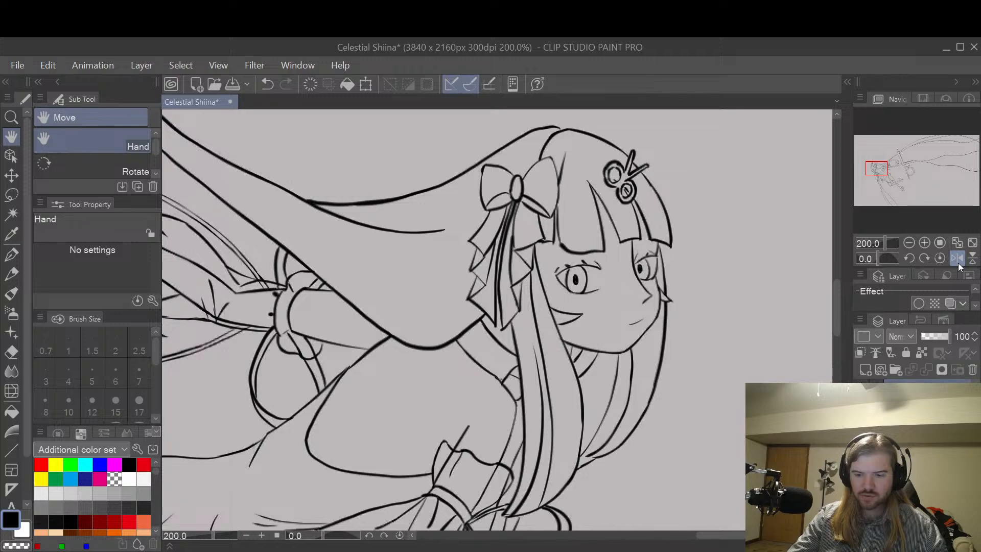
{"action": "left_click", "coordinate": [958, 262]}
{"action": "left_click", "coordinate": [958, 262]}
Step: Redraw the far cheek's outline slightly further inward with the G-pen, and erase the old contour outside it
{"action": "scroll", "coordinate": [664, 321], "scroll_direction": "up", "scroll_amount": 3}
{"action": "scroll", "coordinate": [656, 322], "scroll_direction": "up", "scroll_amount": 2}
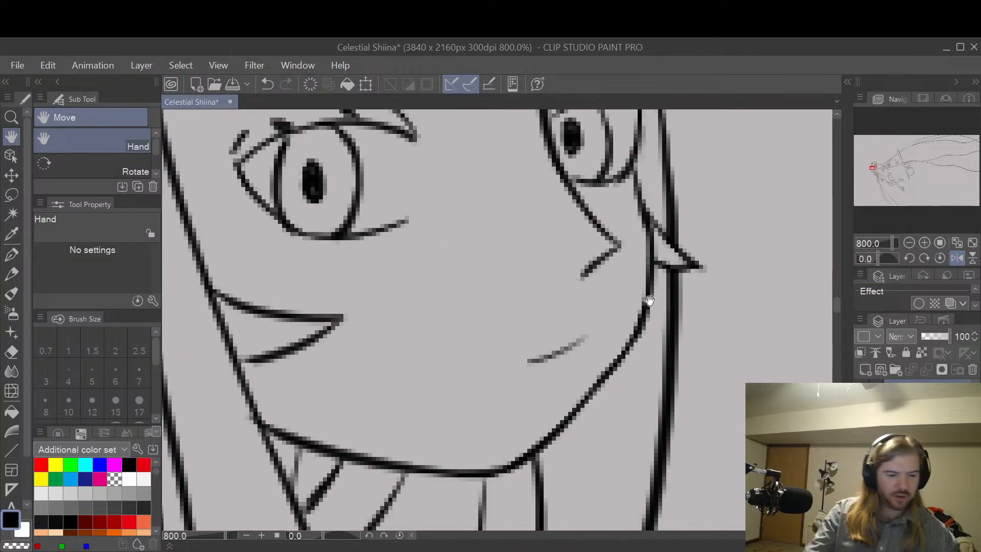
{"action": "key", "text": "p"}
{"action": "left_click_drag", "start_coordinate": [617, 357], "coordinate": [645, 304]}
{"action": "key", "text": "ctrl+z"}
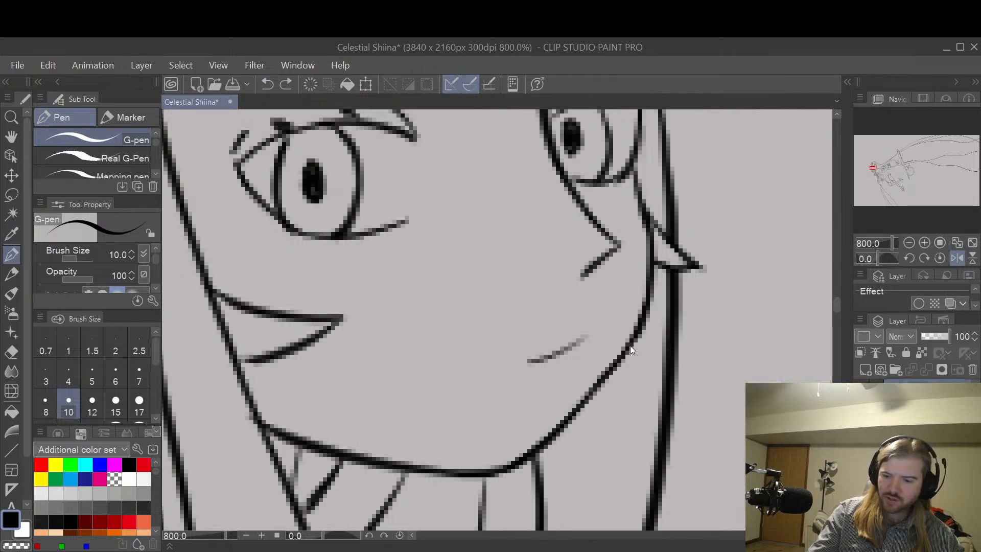
{"action": "left_click_drag", "start_coordinate": [608, 369], "coordinate": [648, 301]}
{"action": "left_click_drag", "start_coordinate": [640, 214], "coordinate": [634, 336]}
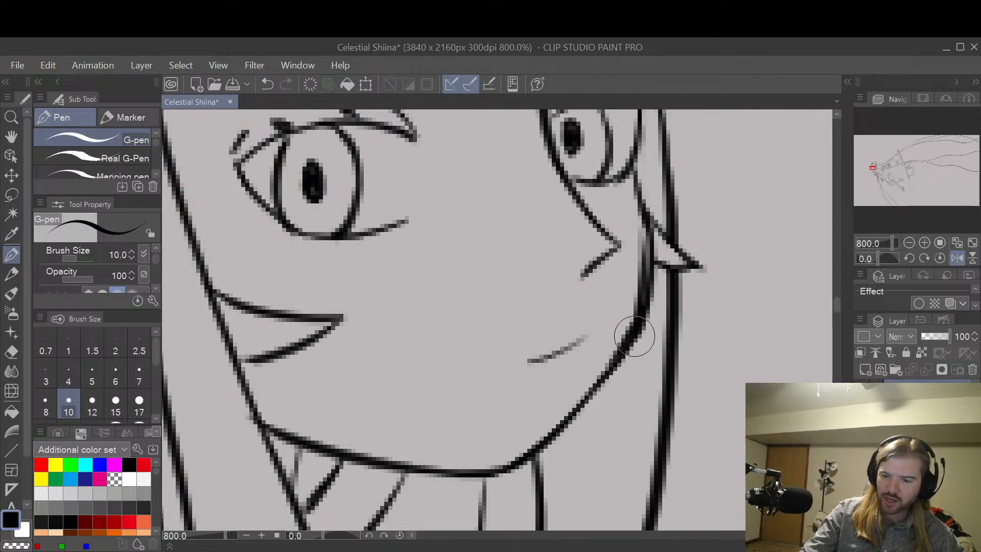
{"action": "key", "text": "ctrl+z"}
{"action": "mouse_move", "coordinate": [636, 195]}
{"action": "left_mouse_down"}
{"action": "mouse_move", "coordinate": [646, 254]}
{"action": "mouse_move", "coordinate": [633, 325]}
{"action": "mouse_move", "coordinate": [653, 277]}
{"action": "mouse_move", "coordinate": [663, 314]}
{"action": "mouse_move", "coordinate": [624, 376]}
{"action": "mouse_move", "coordinate": [654, 293]}
{"action": "mouse_move", "coordinate": [658, 238]}
{"action": "mouse_move", "coordinate": [648, 231]}
{"action": "mouse_move", "coordinate": [654, 277]}
{"action": "mouse_move", "coordinate": [647, 210]}
{"action": "mouse_move", "coordinate": [654, 246]}
{"action": "mouse_move", "coordinate": [656, 225]}
{"action": "left_mouse_up"}
{"action": "key", "text": "e"}
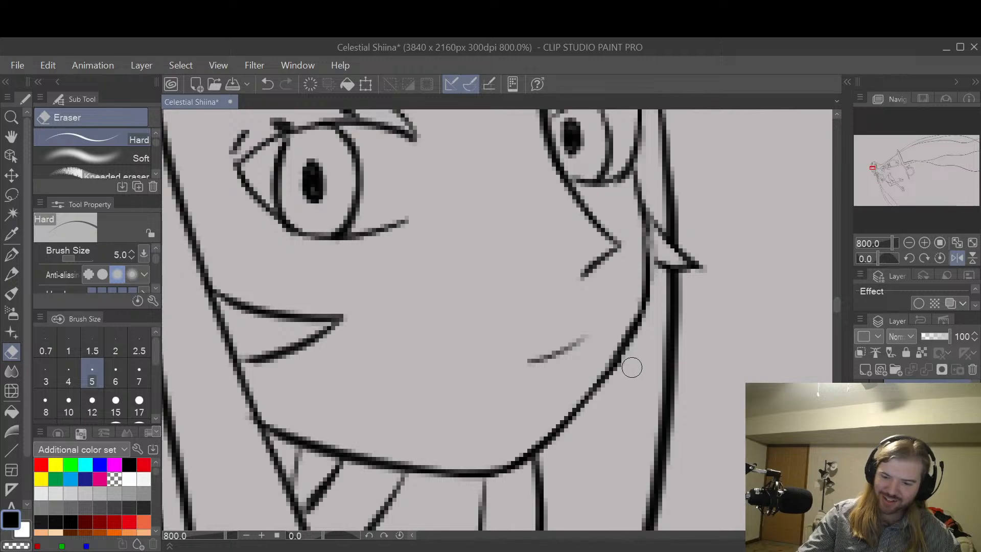
{"action": "left_click_drag", "start_coordinate": [617, 368], "coordinate": [659, 285]}
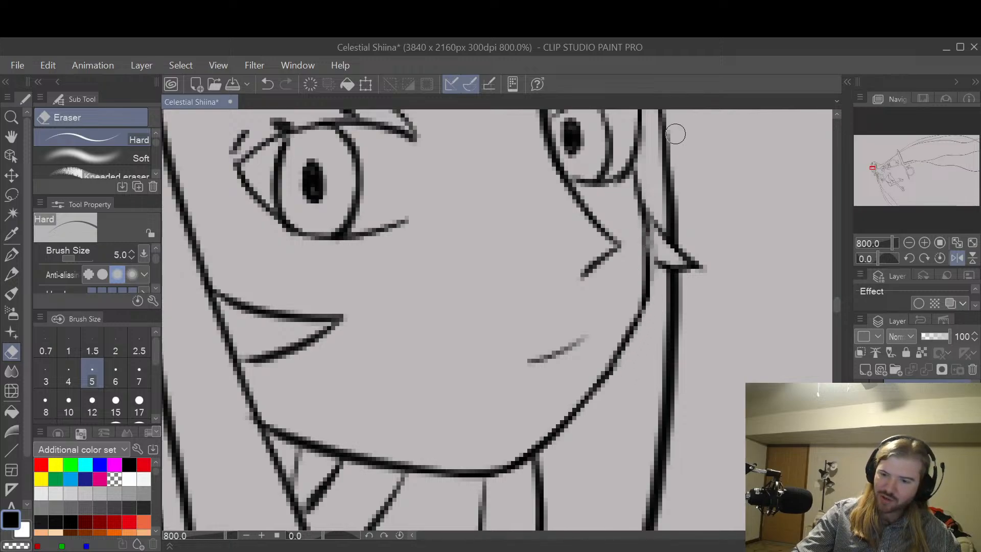
Step: Strengthen the upper cheek line below the far eye and clean up where the pointed tip beside the face meets it
{"action": "key", "text": "p"}
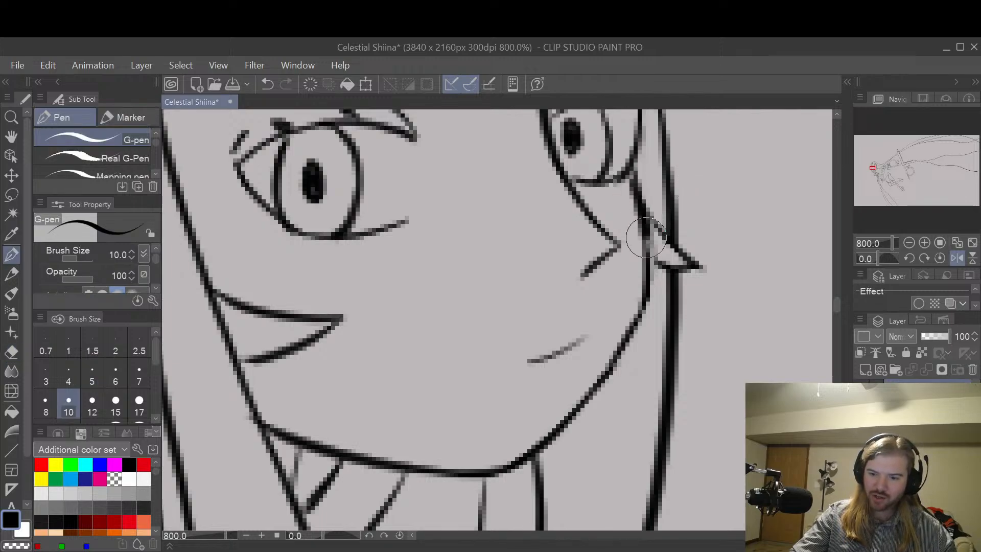
{"action": "key", "text": "e"}
{"action": "mouse_move", "coordinate": [653, 253]}
{"action": "left_mouse_down"}
{"action": "mouse_move", "coordinate": [641, 191]}
{"action": "mouse_move", "coordinate": [657, 280]}
{"action": "mouse_move", "coordinate": [655, 288]}
{"action": "mouse_move", "coordinate": [639, 279]}
{"action": "mouse_move", "coordinate": [630, 209]}
{"action": "mouse_move", "coordinate": [636, 252]}
{"action": "mouse_move", "coordinate": [634, 205]}
{"action": "mouse_move", "coordinate": [669, 242]}
{"action": "mouse_move", "coordinate": [674, 224]}
{"action": "mouse_move", "coordinate": [637, 202]}
{"action": "mouse_move", "coordinate": [689, 259]}
{"action": "mouse_move", "coordinate": [638, 197]}
{"action": "mouse_move", "coordinate": [693, 257]}
{"action": "mouse_move", "coordinate": [670, 242]}
{"action": "mouse_move", "coordinate": [643, 256]}
{"action": "mouse_move", "coordinate": [700, 266]}
{"action": "left_mouse_up"}
{"action": "key", "text": "p"}
{"action": "key", "text": "ctrl+z"}
{"action": "key", "text": "ctrl+z"}
Step: Check the face at a smaller scale and smooth the bend of the far cheek's outline just below the pointed tip
{"action": "scroll", "coordinate": [738, 210], "scroll_direction": "down", "scroll_amount": 4}
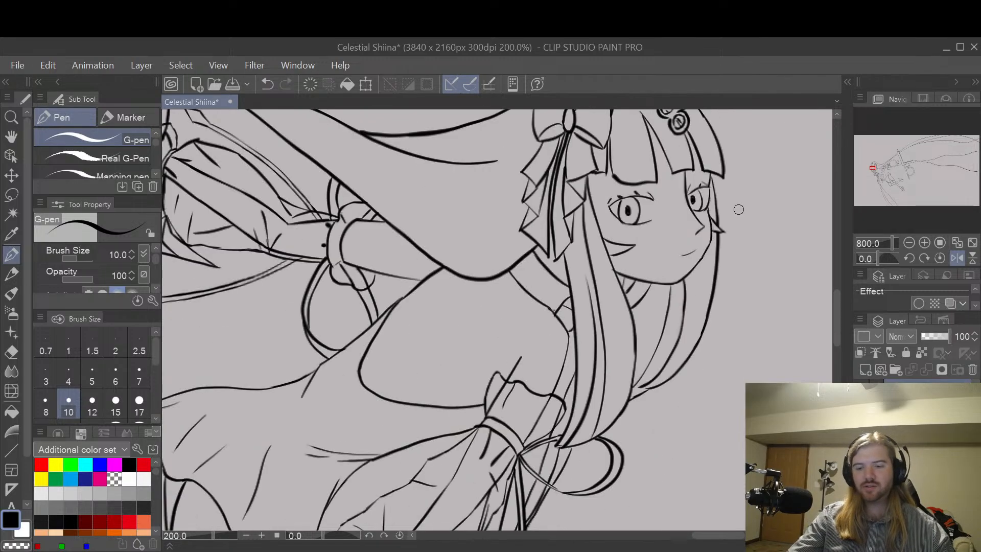
{"action": "scroll", "coordinate": [725, 232], "scroll_direction": "up", "scroll_amount": 2}
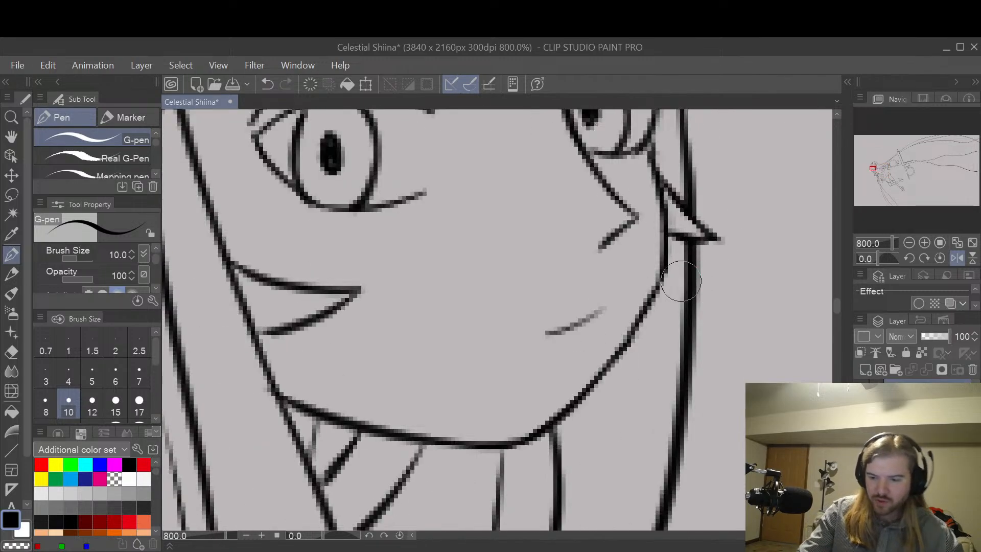
{"action": "left_click_drag", "start_coordinate": [659, 241], "coordinate": [651, 301]}
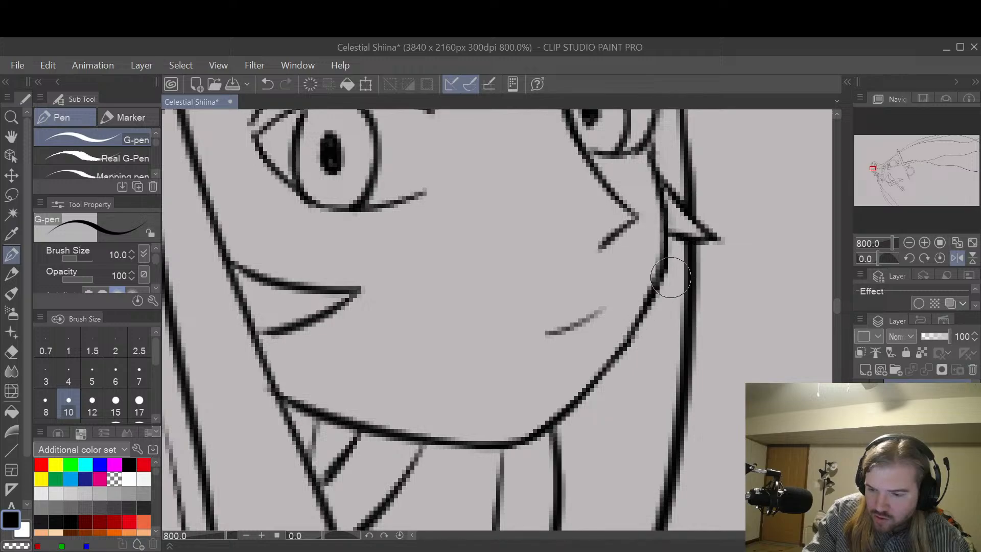
Step: Trim the outer edge of the far cheek's outline below the pointed tip with the hard eraser, and compare the mirrored and normal views
{"action": "key", "text": "e"}
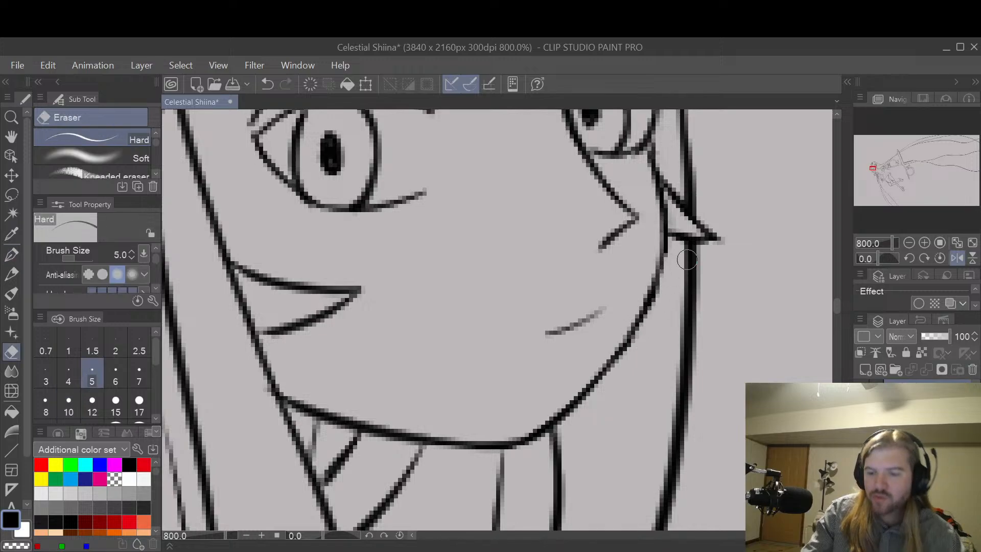
{"action": "scroll", "coordinate": [690, 190], "scroll_direction": "down", "scroll_amount": 2}
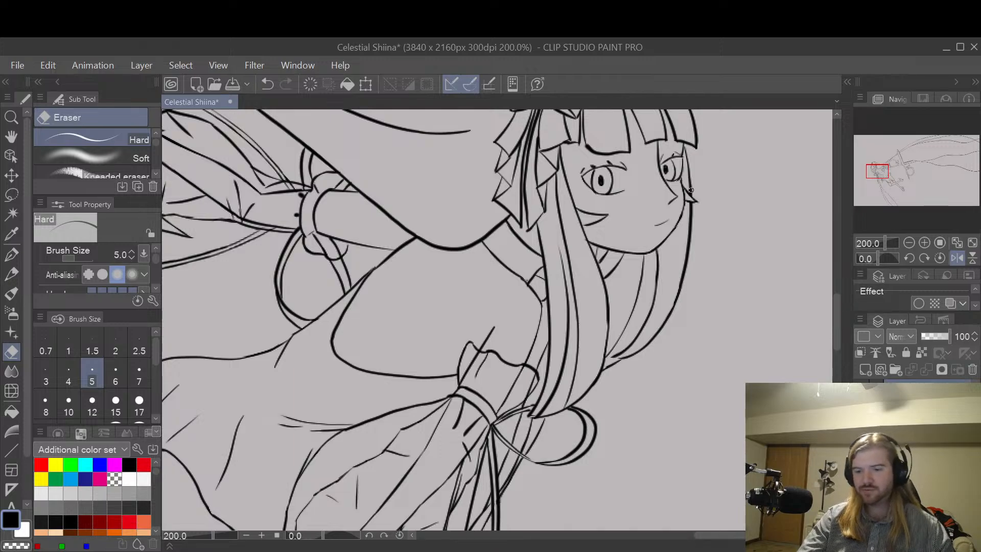
{"action": "left_click", "coordinate": [956, 258]}
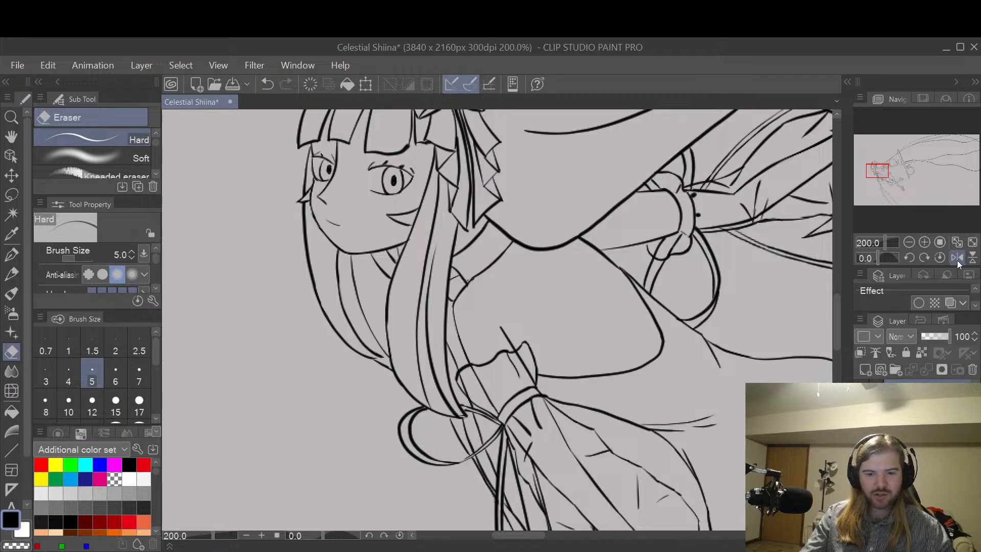
{"action": "left_click", "coordinate": [955, 260]}
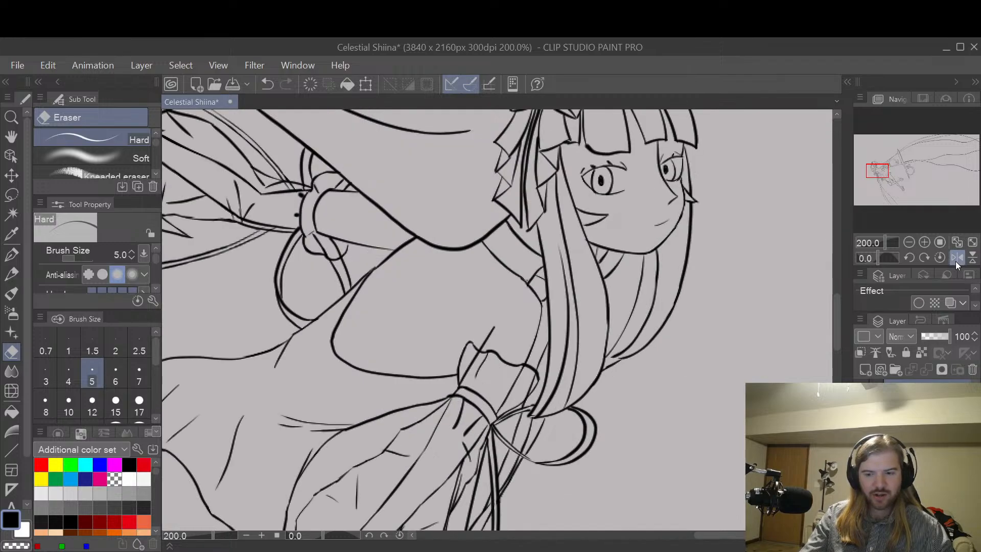
{"action": "left_click", "coordinate": [955, 260]}
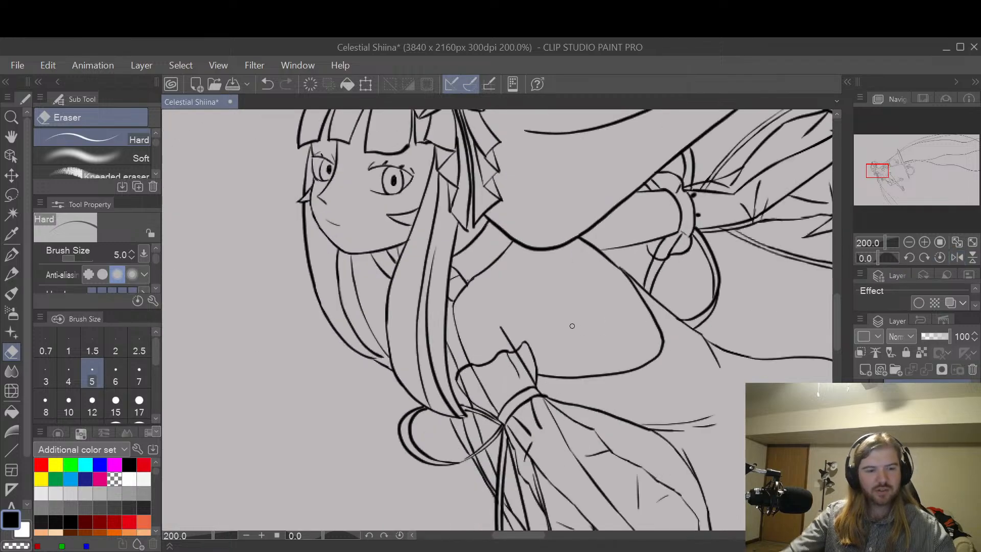
Step: Refine the lower curve of the far cheek's outline with the hard eraser, checking the head at a smaller scale
{"action": "key", "text": "space"}
{"action": "left_click_drag", "start_coordinate": [408, 259], "coordinate": [559, 318]}
{"action": "scroll", "coordinate": [560, 317], "scroll_direction": "up", "scroll_amount": 2}
{"action": "scroll", "coordinate": [525, 302], "scroll_direction": "up", "scroll_amount": 2}
{"action": "left_click_drag", "start_coordinate": [430, 239], "coordinate": [587, 385]}
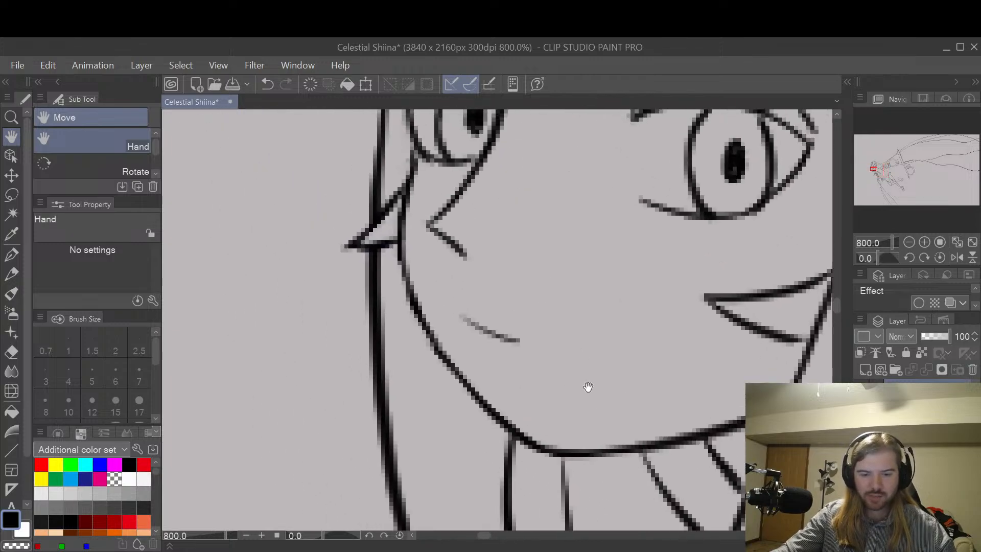
{"action": "left_click_drag", "start_coordinate": [473, 327], "coordinate": [509, 333]}
{"action": "key", "text": "e"}
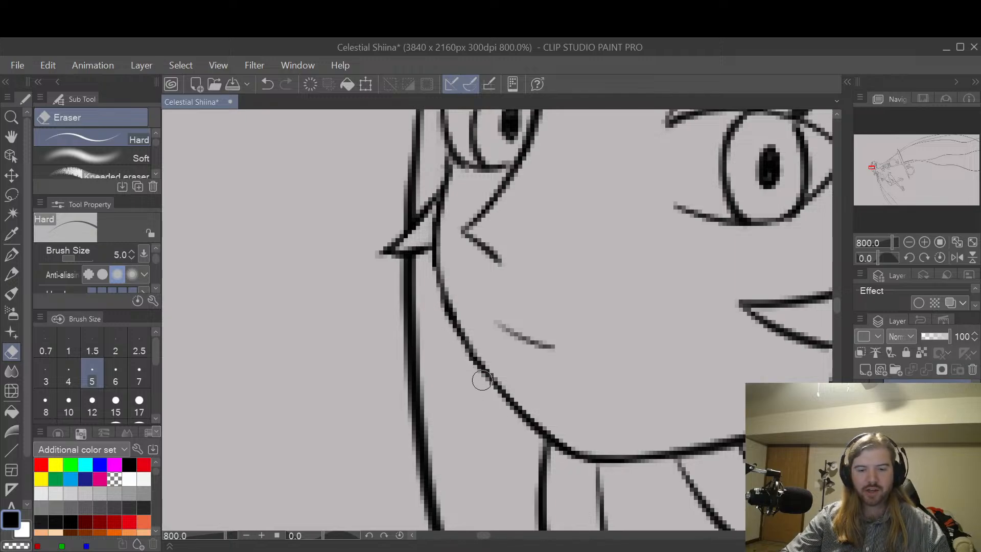
{"action": "scroll", "coordinate": [481, 379], "scroll_direction": "down", "scroll_amount": 7}
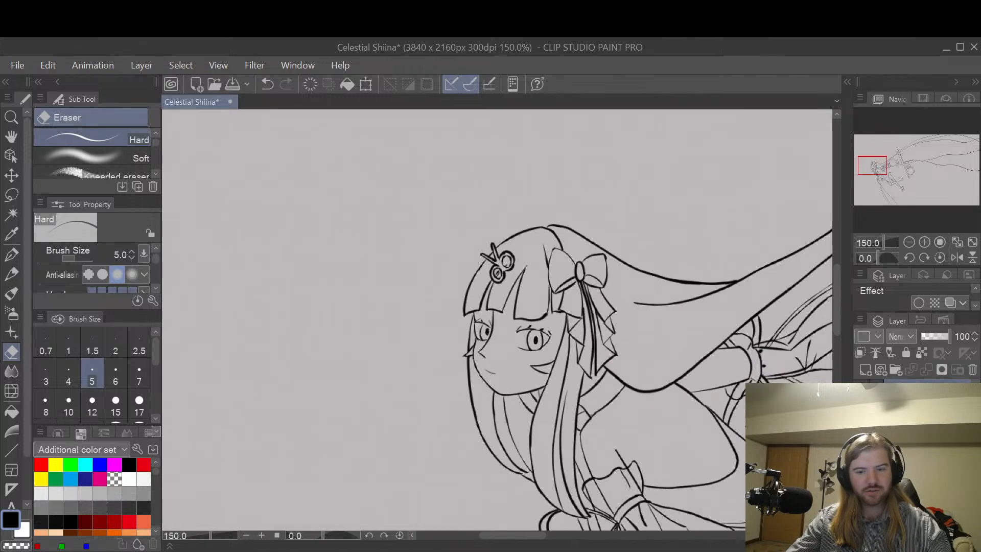
{"action": "key", "text": "space"}
{"action": "left_click_drag", "start_coordinate": [750, 429], "coordinate": [658, 322]}
{"action": "left_click_drag", "start_coordinate": [408, 238], "coordinate": [591, 317]}
{"action": "scroll", "coordinate": [591, 318], "scroll_direction": "up", "scroll_amount": 7}
{"action": "left_click_drag", "start_coordinate": [577, 366], "coordinate": [594, 338]}
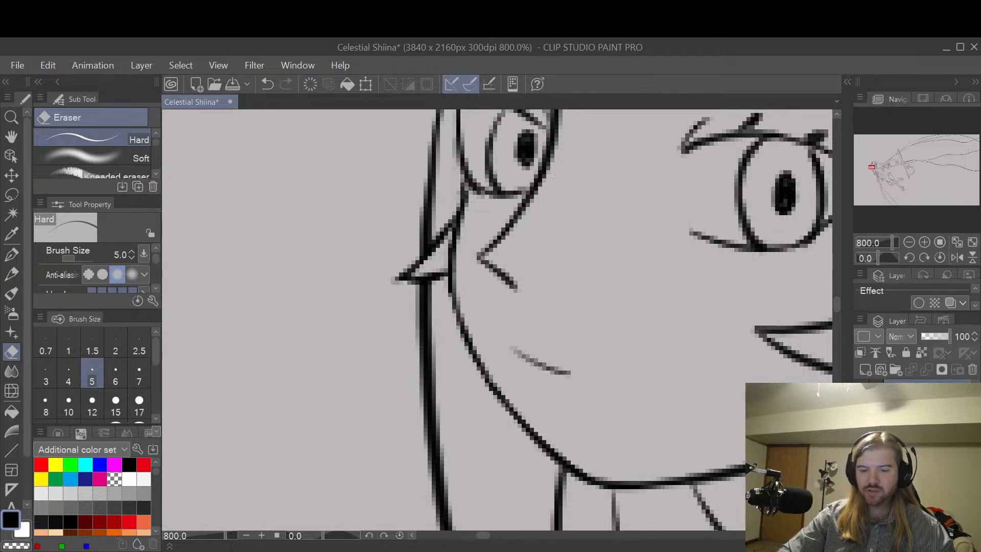
Step: Compare the face and the whole figure in normal and mirrored views at decreasing scales
{"action": "key", "text": "ctrl+minus"}
{"action": "key", "text": "ctrl+minus"}
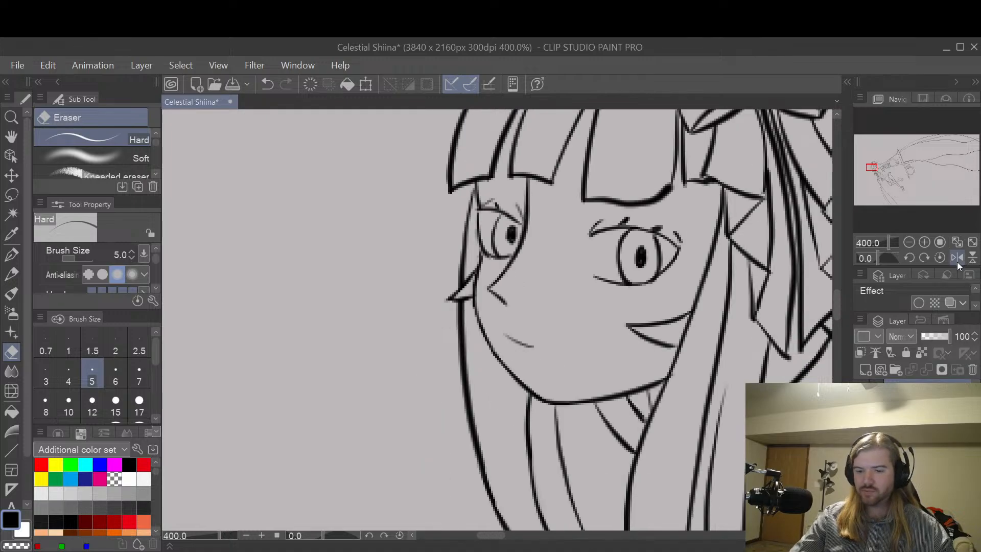
{"action": "left_click", "coordinate": [957, 259]}
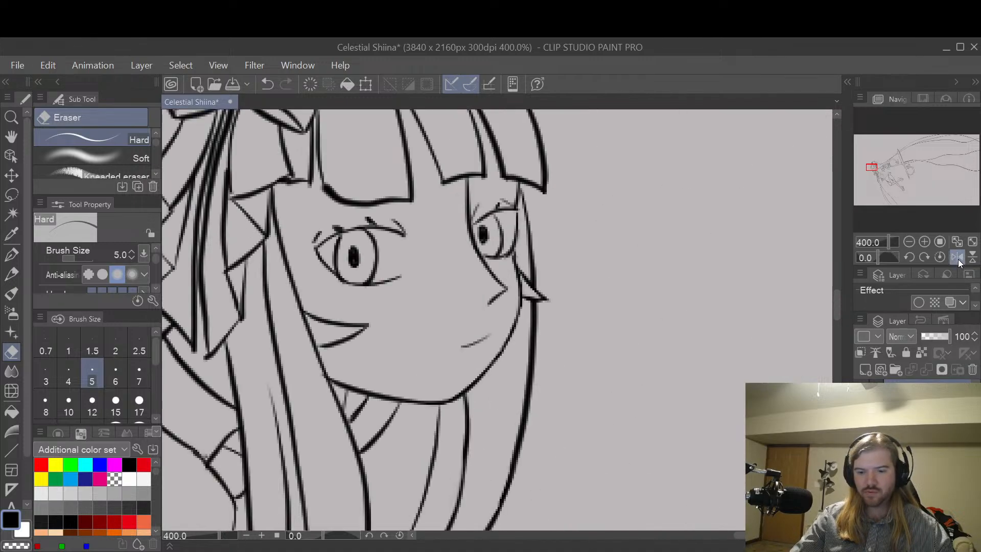
{"action": "key", "text": "ctrl+minus"}
{"action": "key", "text": "ctrl+minus"}
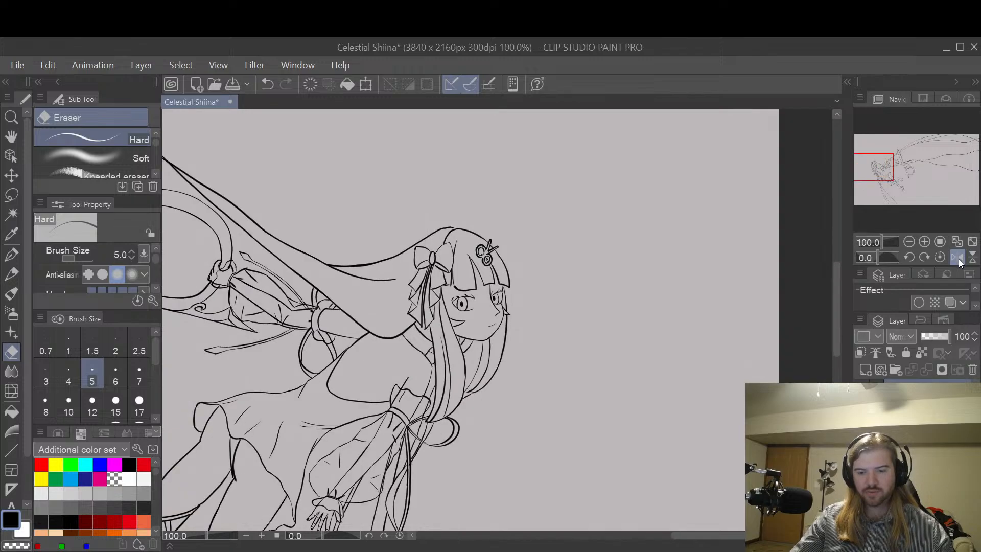
{"action": "key", "text": "ctrl+minus"}
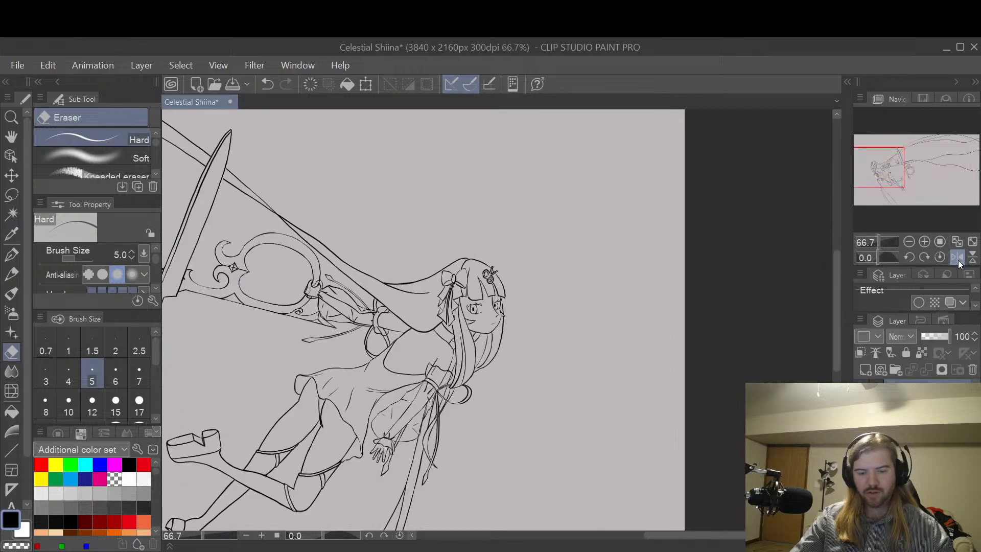
{"action": "left_click", "coordinate": [958, 260]}
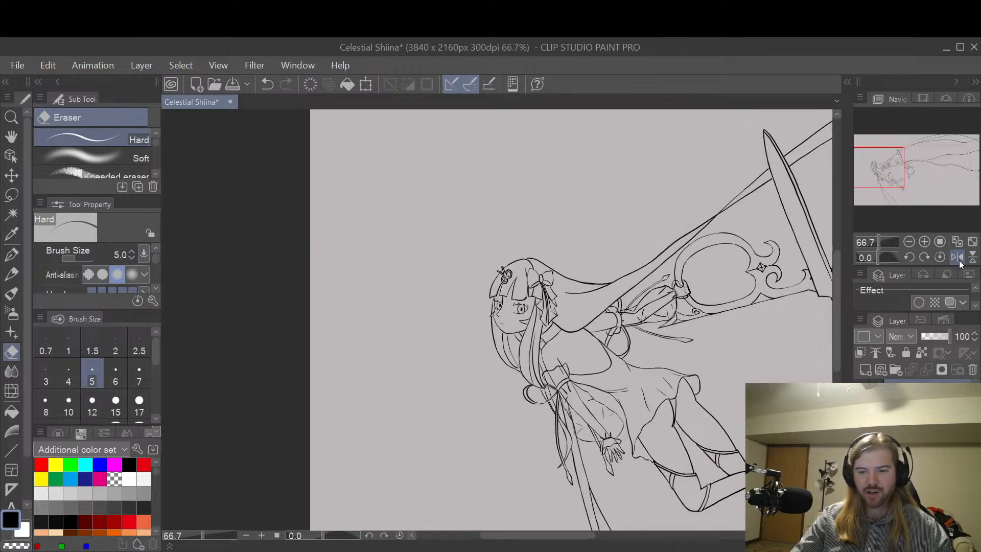
Step: Inspect the scissors and the long flowing hair strands behind the character for line flaws
{"action": "key", "text": "space"}
{"action": "left_click_drag", "start_coordinate": [827, 364], "coordinate": [554, 451]}
{"action": "left_click_drag", "start_coordinate": [732, 409], "coordinate": [672, 328]}
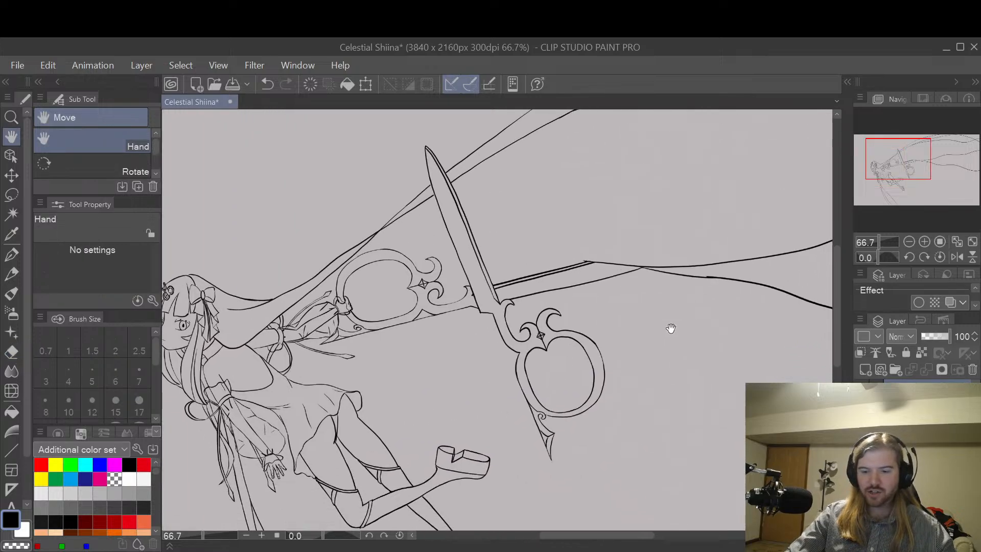
{"action": "left_click_drag", "start_coordinate": [757, 318], "coordinate": [603, 287]}
{"action": "scroll", "coordinate": [624, 197], "scroll_direction": "down", "scroll_amount": 2}
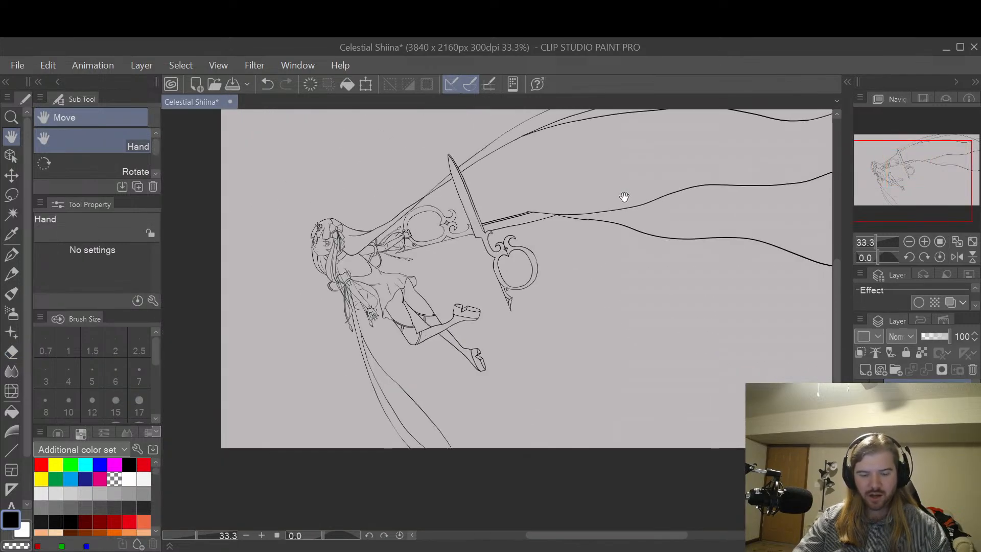
{"action": "left_click_drag", "start_coordinate": [654, 262], "coordinate": [689, 379]}
{"action": "left_click_drag", "start_coordinate": [730, 308], "coordinate": [703, 280]}
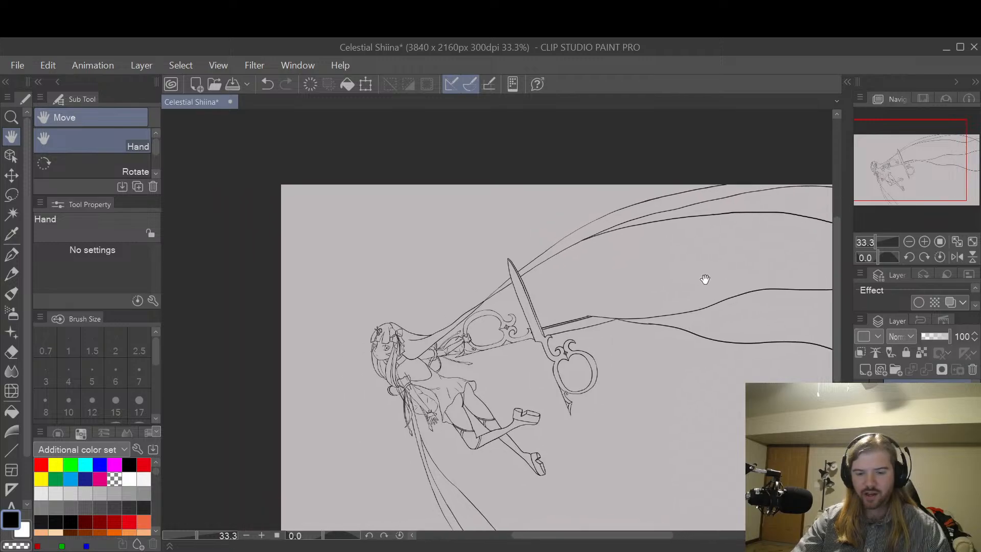
{"action": "scroll", "coordinate": [698, 275], "scroll_direction": "up", "scroll_amount": 1}
{"action": "scroll", "coordinate": [697, 275], "scroll_direction": "up", "scroll_amount": 1}
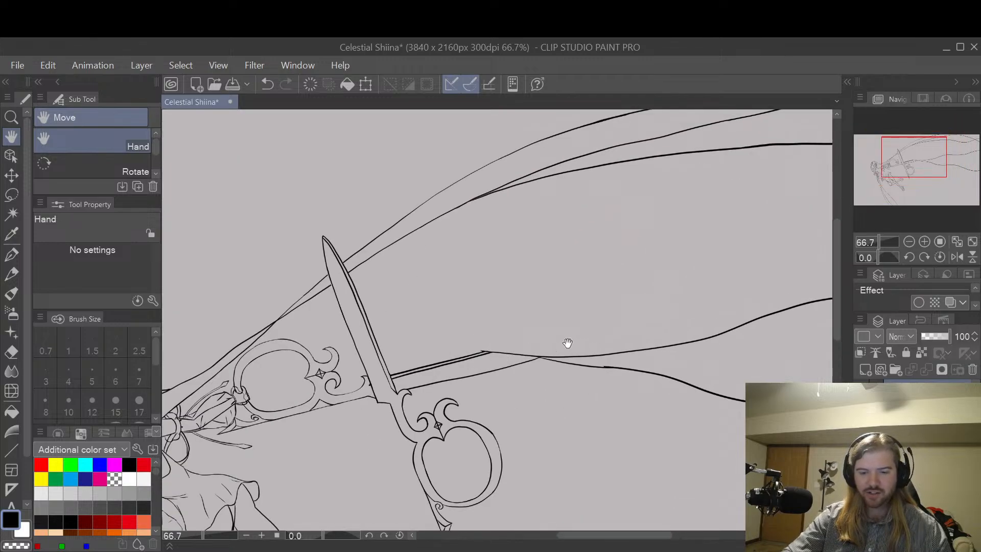
{"action": "scroll", "coordinate": [674, 307], "scroll_direction": "down", "scroll_amount": 1}
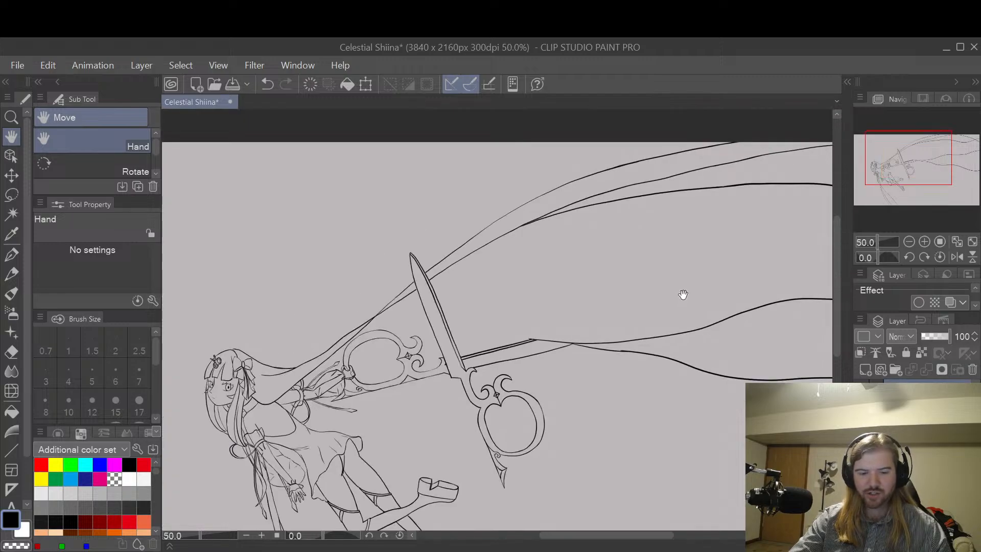
{"action": "left_click_drag", "start_coordinate": [689, 383], "coordinate": [657, 153]}
{"action": "left_click_drag", "start_coordinate": [793, 212], "coordinate": [715, 225]}
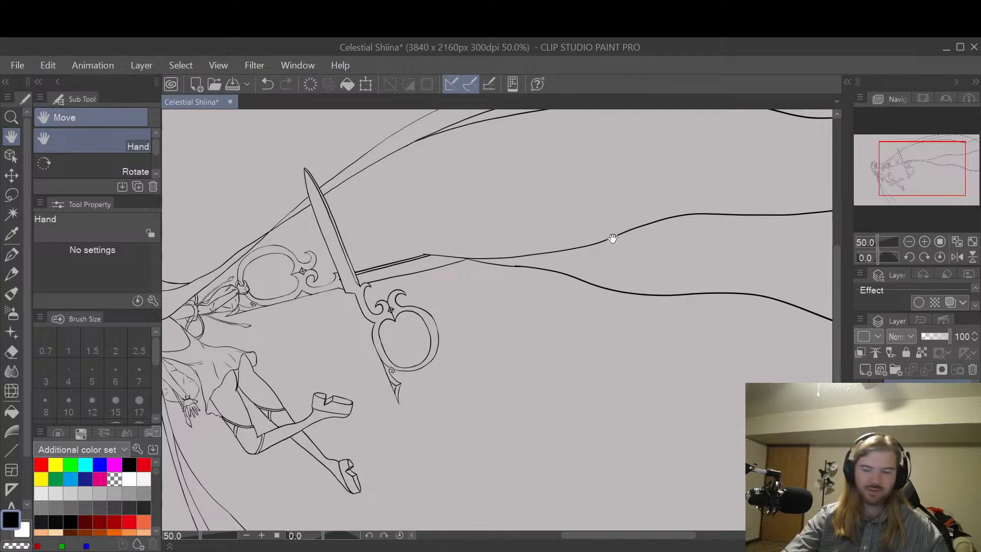
Step: Rotate the canvas to about 58 degrees and erase the stray line overlap on the lower hair strand just past the strands' crossing
{"action": "scroll", "coordinate": [613, 238], "scroll_direction": "up", "scroll_amount": 4}
{"action": "key", "text": "p"}
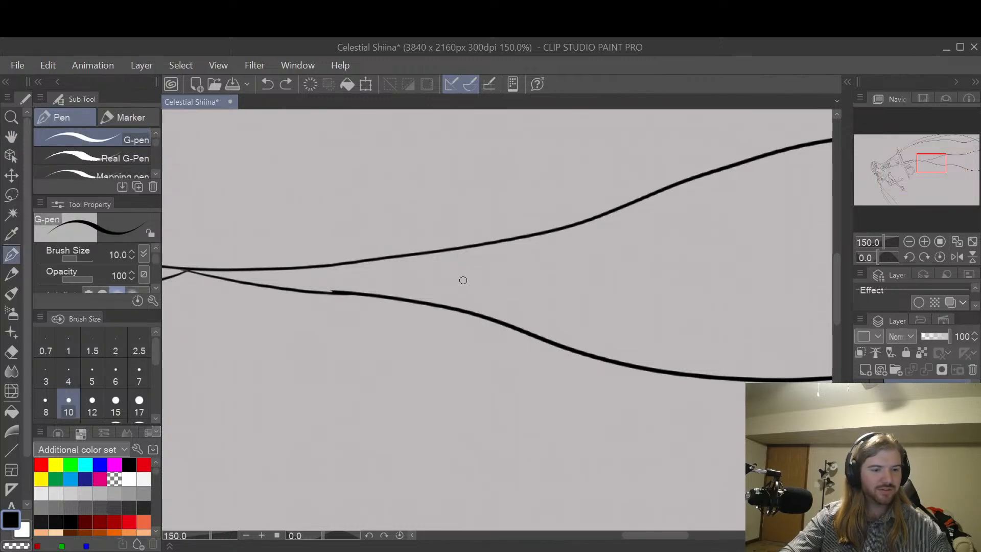
{"action": "key", "text": "h"}
{"action": "left_click_drag", "start_coordinate": [457, 285], "coordinate": [564, 400]}
{"action": "key", "text": "r"}
{"action": "left_click_drag", "start_coordinate": [576, 328], "coordinate": [575, 475]}
{"action": "key", "text": "e"}
{"action": "scroll", "coordinate": [373, 300], "scroll_direction": "up", "scroll_amount": 3}
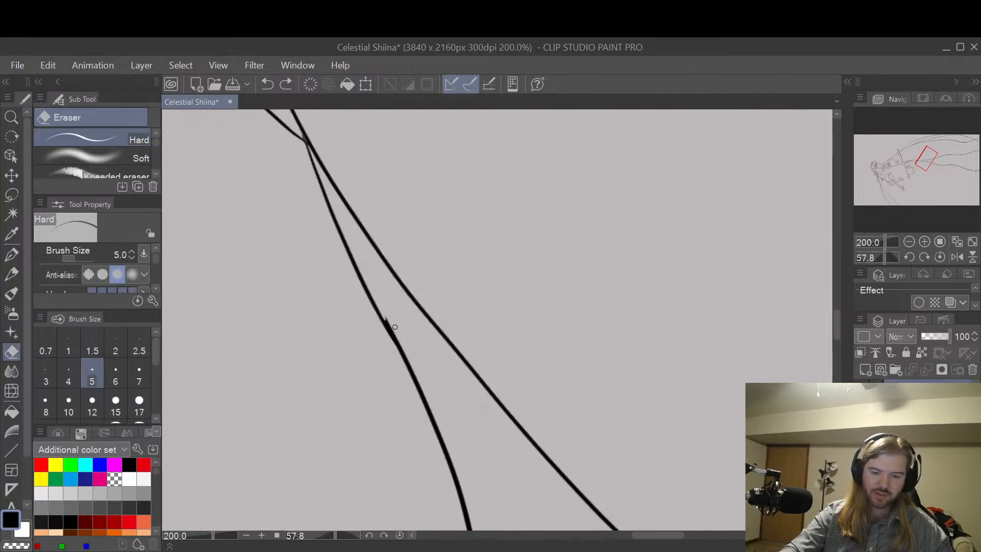
{"action": "left_click_drag", "start_coordinate": [373, 299], "coordinate": [426, 394]}
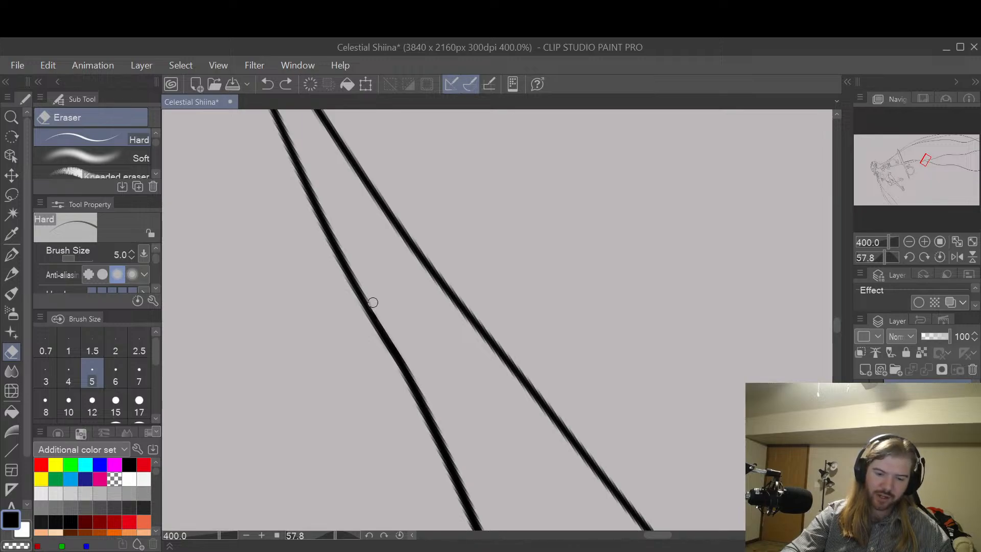
{"action": "scroll", "coordinate": [580, 317], "scroll_direction": "down", "scroll_amount": 4}
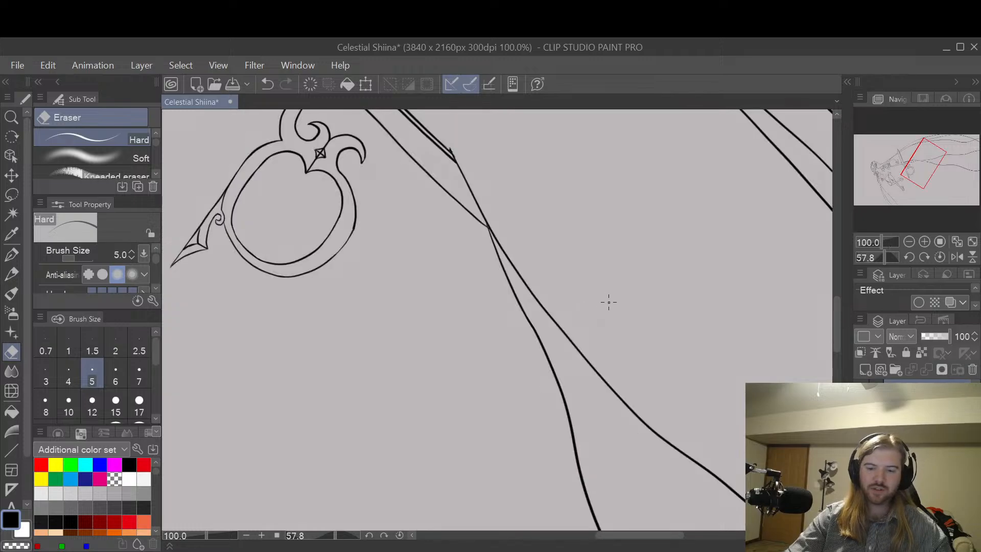
Step: Trim the stray line end at the tip of the scissors' second blade with the hard eraser
{"action": "key", "text": "h"}
{"action": "scroll", "coordinate": [591, 346], "scroll_direction": "up", "scroll_amount": 4}
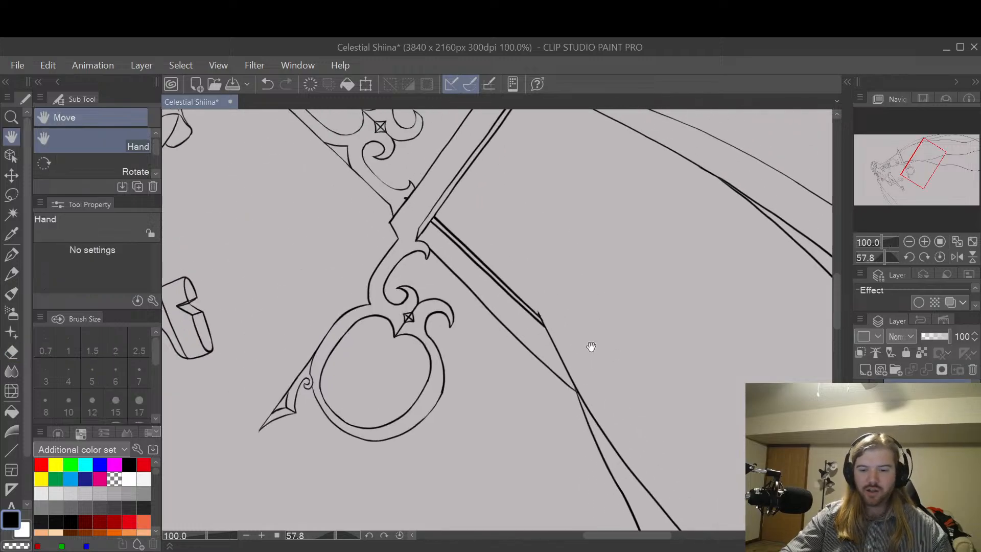
{"action": "left_click_drag", "start_coordinate": [561, 345], "coordinate": [569, 344]}
{"action": "key", "text": "e"}
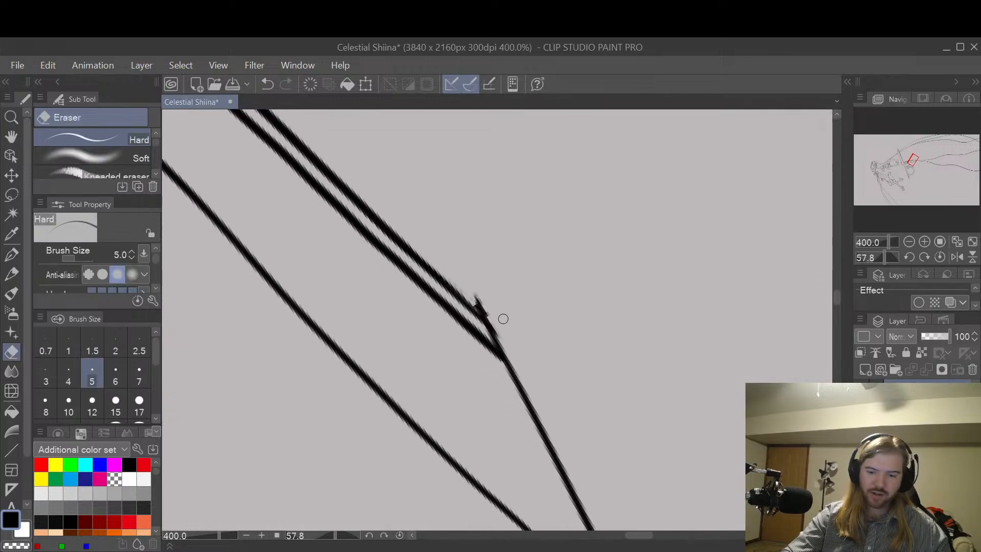
{"action": "left_click_drag", "start_coordinate": [490, 317], "coordinate": [500, 335]}
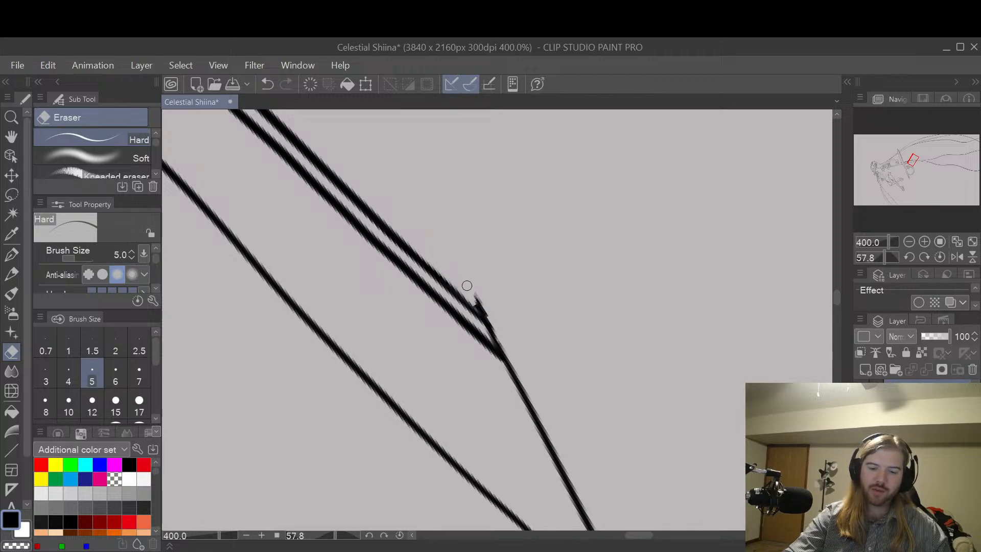
{"action": "scroll", "coordinate": [515, 228], "scroll_direction": "down", "scroll_amount": 6}
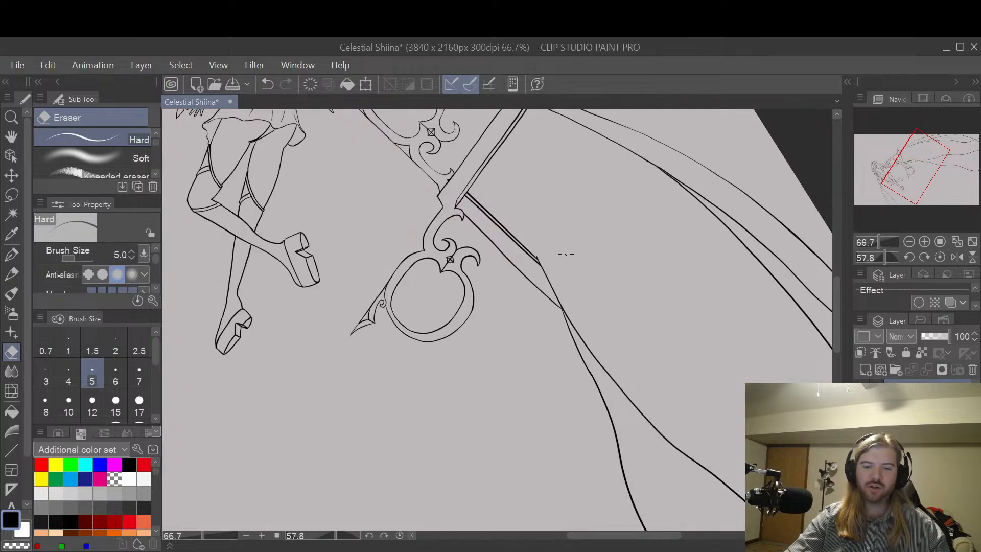
Step: Follow the long hair strands to the canvas's far edge and review the whole drawing
{"action": "key", "text": "h"}
{"action": "left_click_drag", "start_coordinate": [639, 348], "coordinate": [636, 298]}
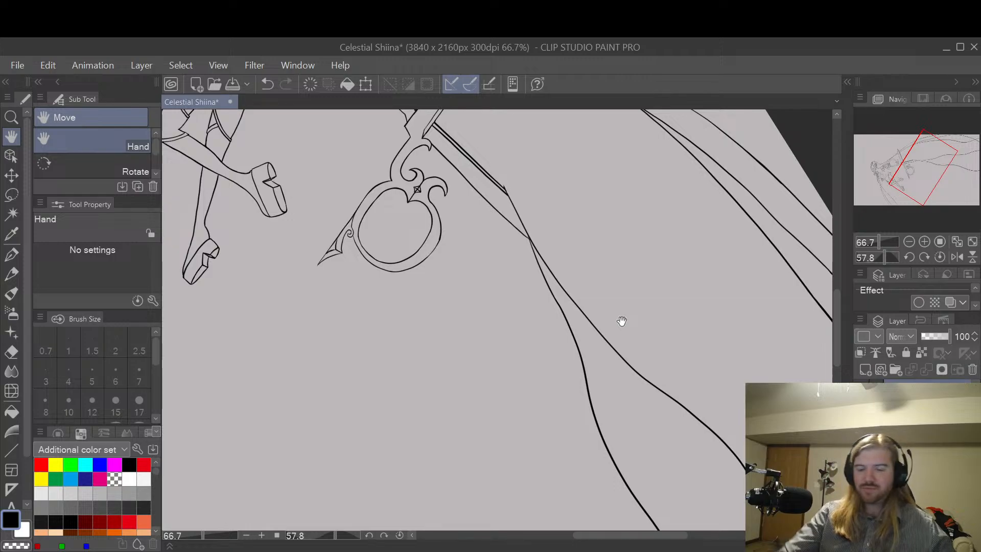
{"action": "left_click_drag", "start_coordinate": [656, 387], "coordinate": [578, 274]}
{"action": "left_click_drag", "start_coordinate": [663, 358], "coordinate": [607, 226]}
{"action": "left_click_drag", "start_coordinate": [750, 345], "coordinate": [710, 250]}
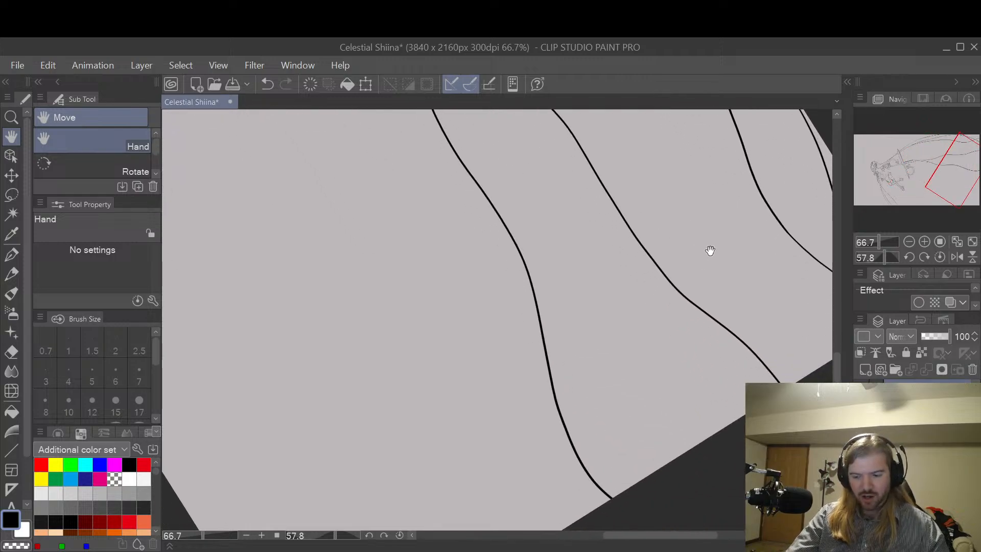
{"action": "scroll", "coordinate": [709, 251], "scroll_direction": "down", "scroll_amount": 3}
{"action": "left_click_drag", "start_coordinate": [629, 328], "coordinate": [716, 395]}
{"action": "key", "text": "p"}
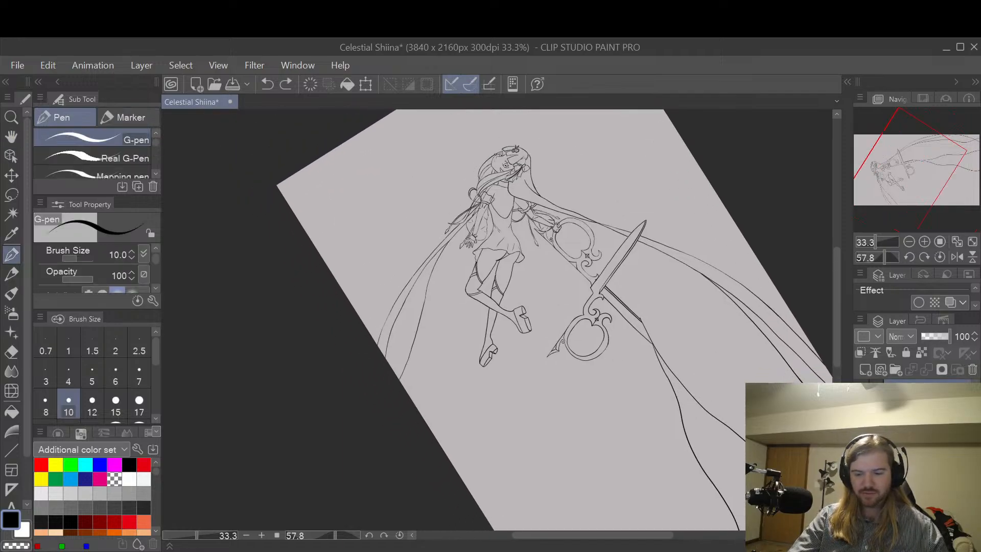
Step: Reset the canvas rotation to 0 degrees and bring the full composition into view
{"action": "key", "text": "r"}
{"action": "left_click_drag", "start_coordinate": [712, 376], "coordinate": [453, 488]}
{"action": "left_click", "coordinate": [384, 535]}
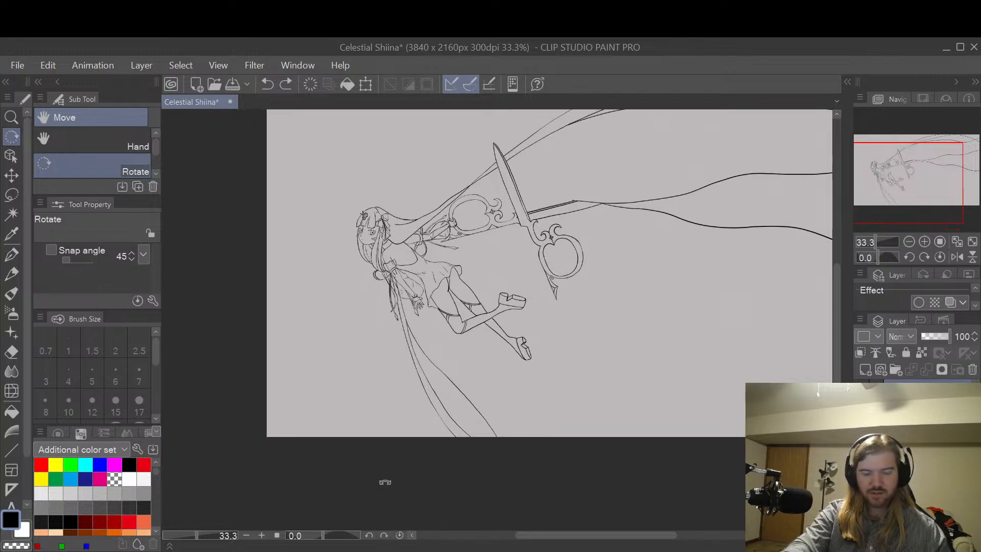
{"action": "key", "text": "h"}
{"action": "left_click_drag", "start_coordinate": [692, 303], "coordinate": [575, 347]}
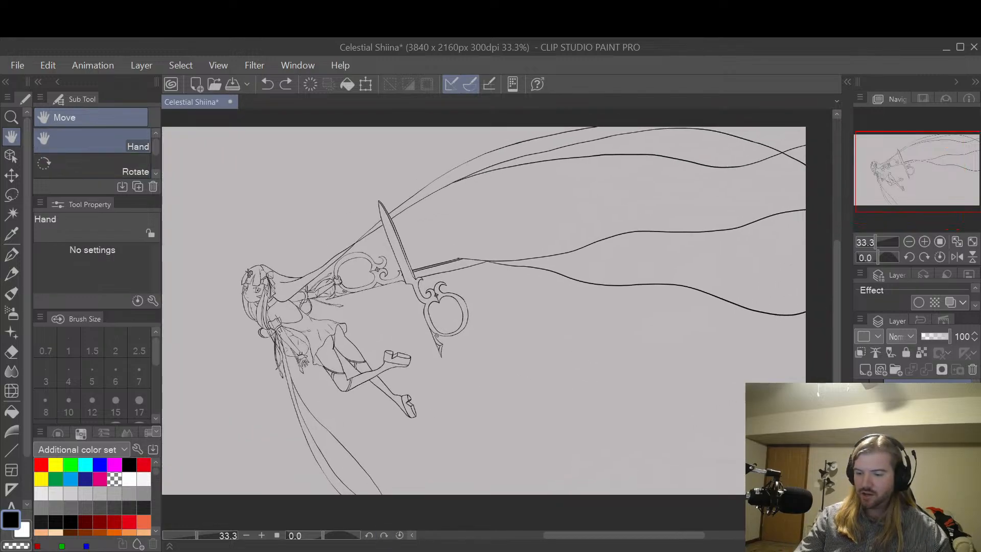
Step: Show the blue sketch of the round creatures and bring the one beside the character into view
{"action": "left_click", "coordinate": [860, 416]}
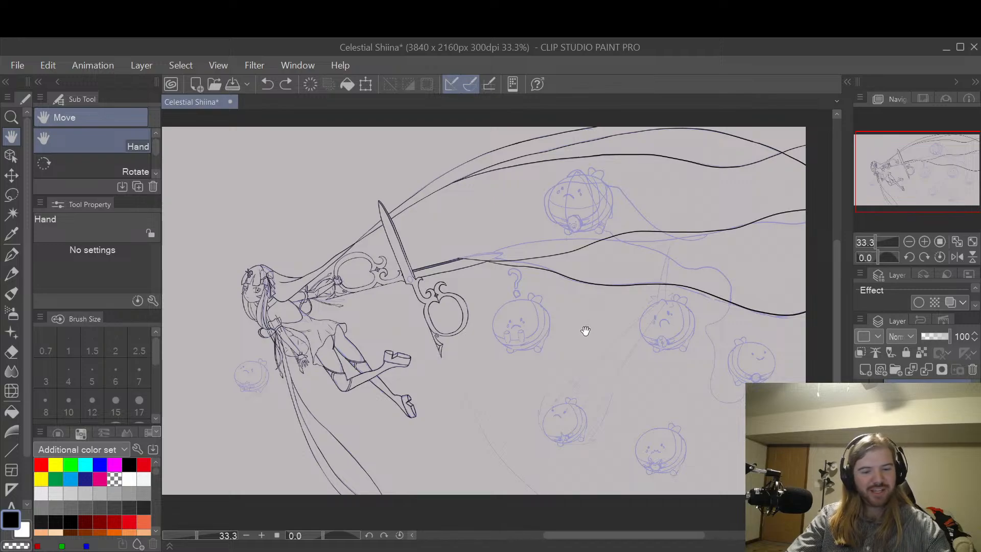
{"action": "left_click_drag", "start_coordinate": [579, 327], "coordinate": [768, 305]}
{"action": "left_click_drag", "start_coordinate": [543, 324], "coordinate": [644, 322]}
{"action": "scroll", "coordinate": [643, 321], "scroll_direction": "up", "scroll_amount": 6}
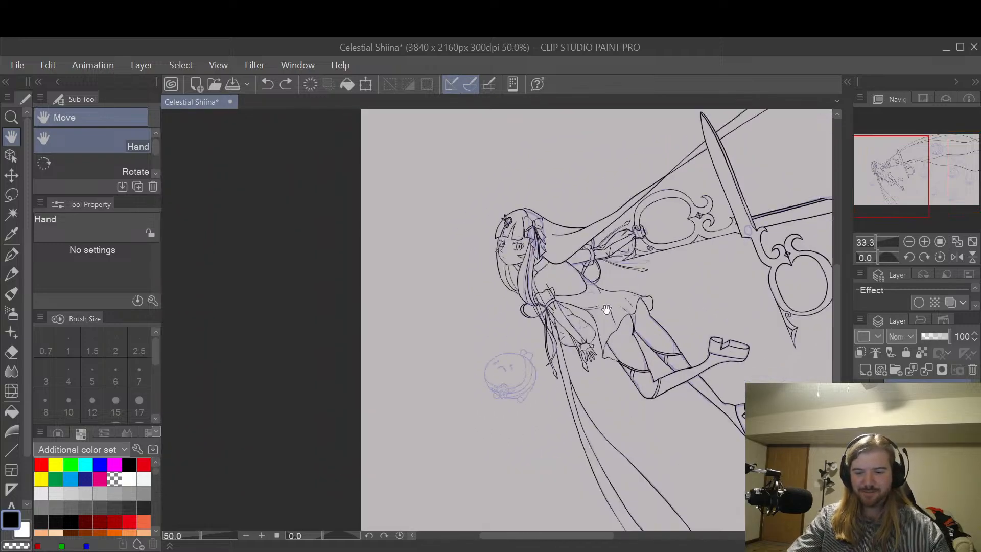
Step: Ink the start of the sash's upper edge along the frowning round creature's left side with the G-pen at size 6
{"action": "mouse_move", "coordinate": [573, 394]}
{"action": "left_mouse_down"}
{"action": "mouse_move", "coordinate": [678, 357]}
{"action": "mouse_move", "coordinate": [660, 344]}
{"action": "mouse_move", "coordinate": [657, 361]}
{"action": "left_mouse_up"}
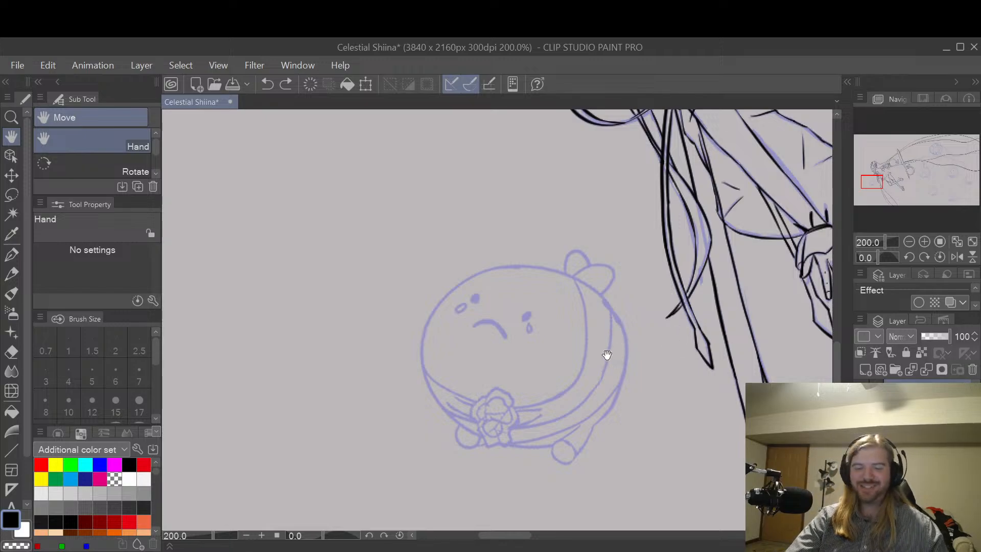
{"action": "mouse_move", "coordinate": [607, 354]}
{"action": "left_mouse_down"}
{"action": "mouse_move", "coordinate": [637, 339]}
{"action": "mouse_move", "coordinate": [621, 352]}
{"action": "mouse_move", "coordinate": [620, 339]}
{"action": "left_mouse_up"}
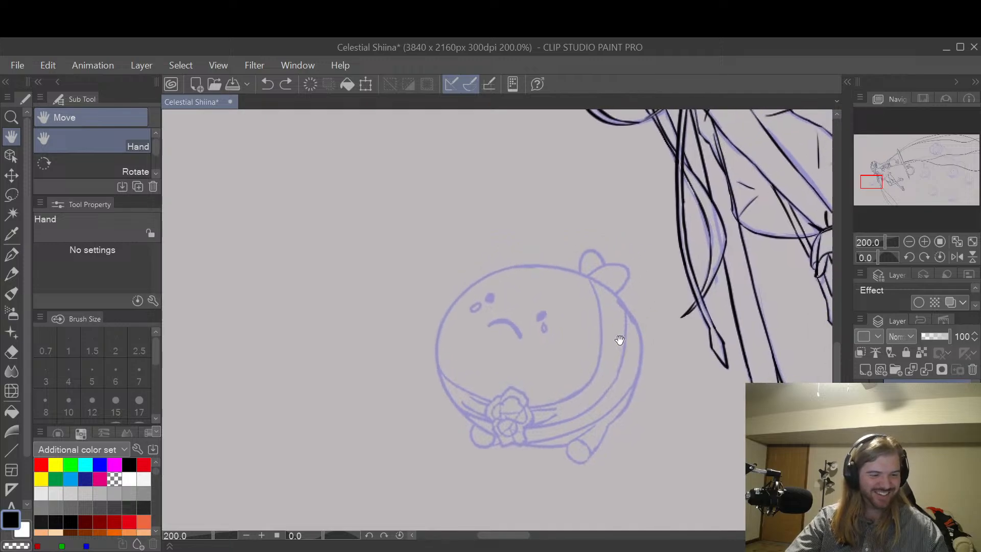
{"action": "key", "text": "p"}
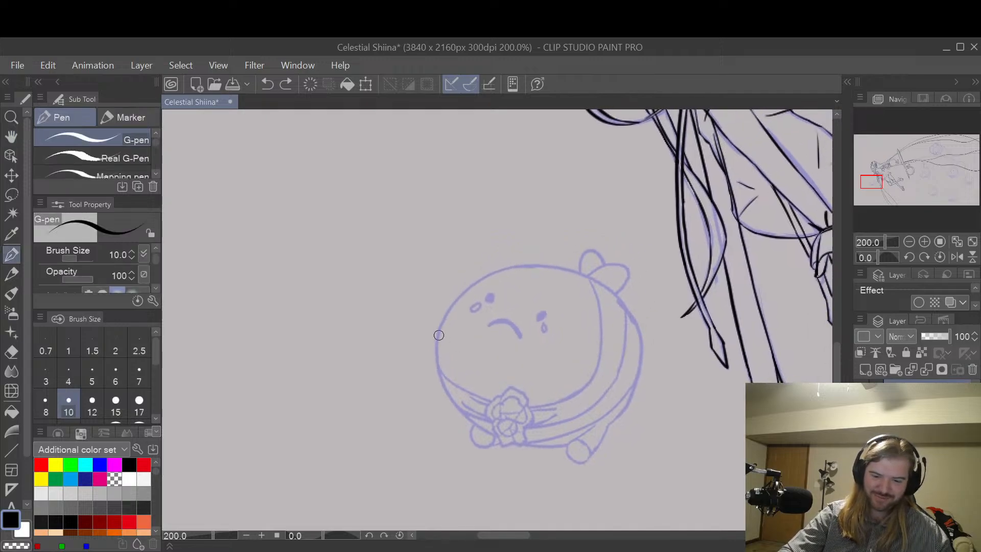
{"action": "left_click_drag", "start_coordinate": [439, 334], "coordinate": [466, 398]}
{"action": "key", "text": "ctrl+z"}
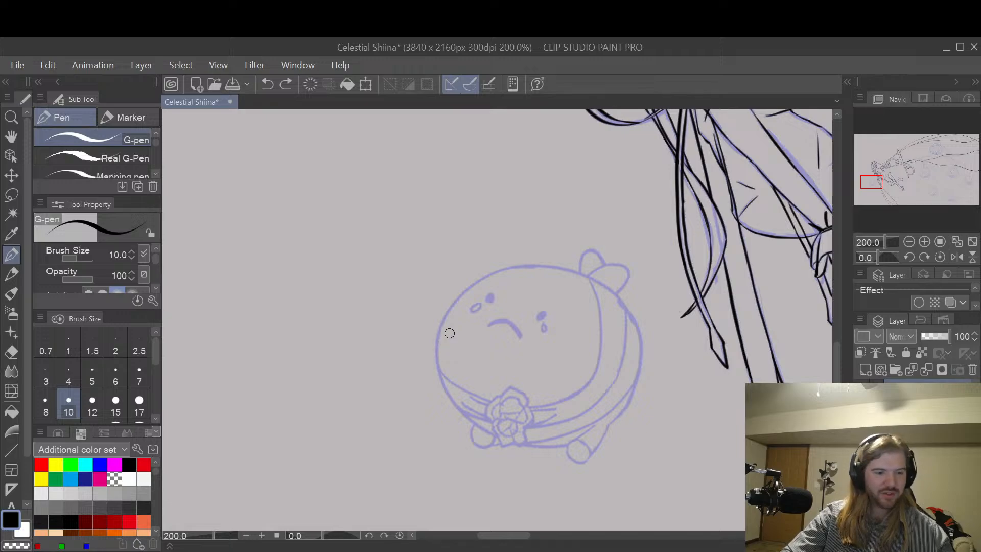
{"action": "key", "text": "bracketleft"}
{"action": "key", "text": "bracketleft"}
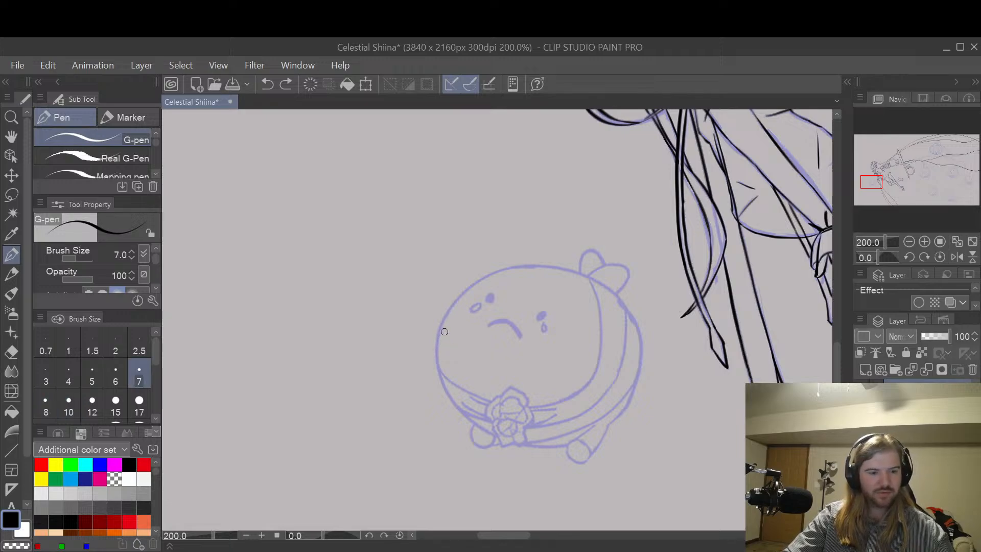
{"action": "key", "text": "bracketleft"}
{"action": "left_click_drag", "start_coordinate": [438, 334], "coordinate": [457, 390]}
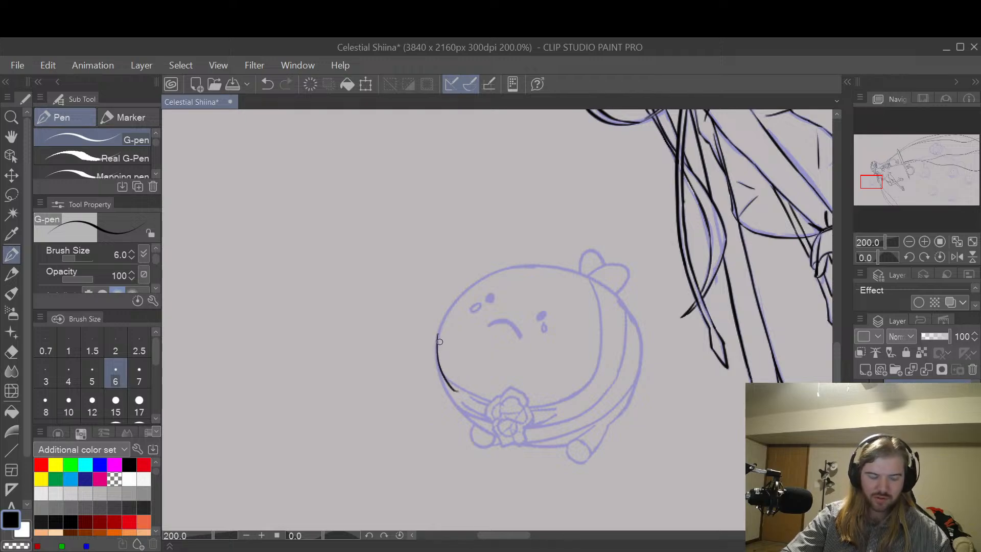
{"action": "key", "text": "ctrl+z"}
{"action": "key", "text": "ctrl+z"}
{"action": "left_click_drag", "start_coordinate": [439, 355], "coordinate": [459, 388]}
{"action": "left_click_drag", "start_coordinate": [437, 341], "coordinate": [466, 391]}
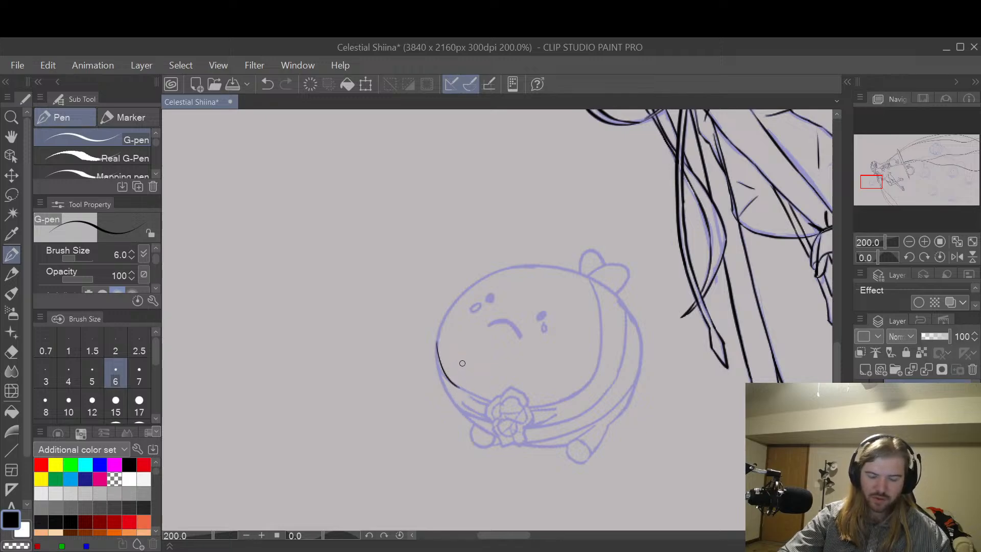
Step: Ink the creature's lower-left body outline, curving from its side down to the sketched flower
{"action": "scroll", "coordinate": [441, 352], "scroll_direction": "up", "scroll_amount": 2}
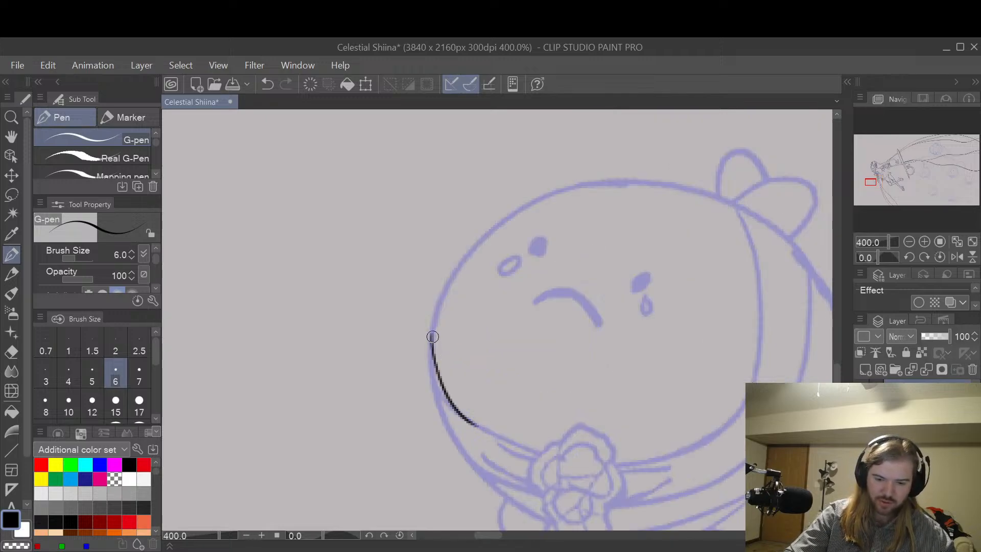
{"action": "mouse_move", "coordinate": [433, 337]}
{"action": "left_mouse_down"}
{"action": "mouse_move", "coordinate": [452, 437]}
{"action": "mouse_move", "coordinate": [491, 484]}
{"action": "mouse_move", "coordinate": [558, 516]}
{"action": "left_mouse_up"}
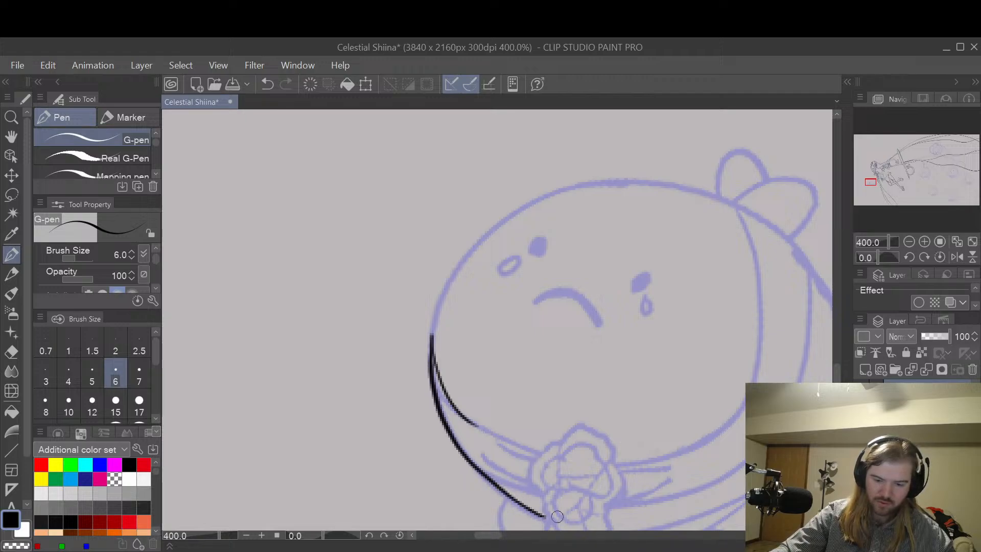
{"action": "key", "text": "ctrl+z"}
{"action": "mouse_move", "coordinate": [432, 338]}
{"action": "left_mouse_down"}
{"action": "mouse_move", "coordinate": [440, 415]}
{"action": "mouse_move", "coordinate": [467, 457]}
{"action": "left_mouse_up"}
{"action": "key", "text": "ctrl+z"}
{"action": "mouse_move", "coordinate": [431, 339]}
{"action": "left_mouse_down"}
{"action": "mouse_move", "coordinate": [433, 380]}
{"action": "mouse_move", "coordinate": [463, 449]}
{"action": "mouse_move", "coordinate": [543, 518]}
{"action": "left_mouse_up"}
{"action": "key", "text": "ctrl+z"}
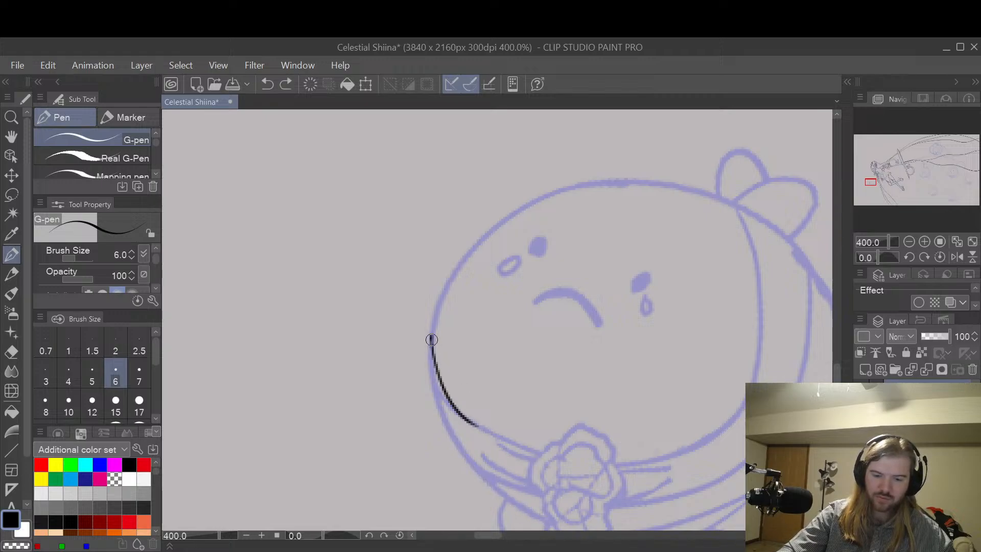
{"action": "mouse_move", "coordinate": [431, 339]}
{"action": "left_mouse_down"}
{"action": "mouse_move", "coordinate": [434, 382]}
{"action": "mouse_move", "coordinate": [465, 452]}
{"action": "mouse_move", "coordinate": [551, 521]}
{"action": "left_mouse_up"}
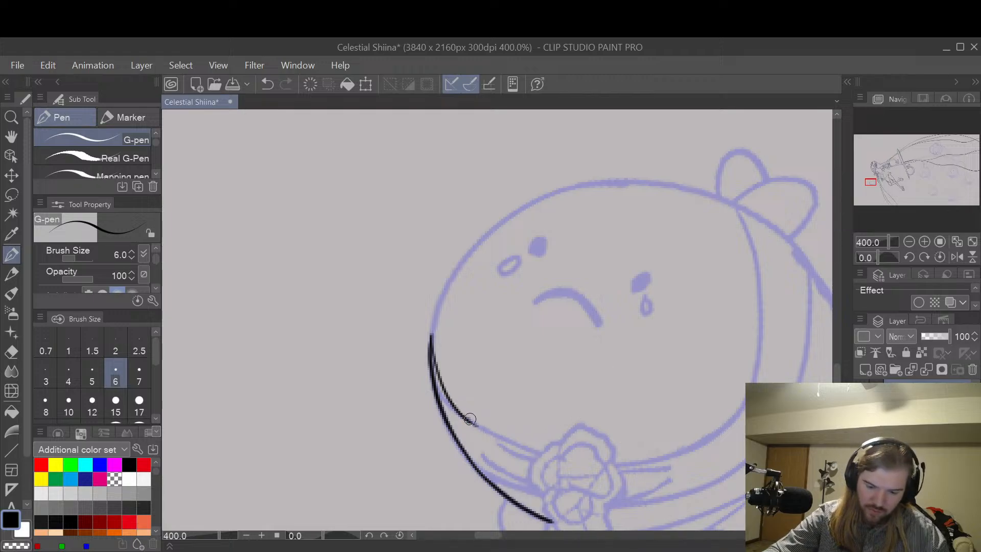
Step: Extend the sash's upper edge to the left side of the flower with a smooth line
{"action": "left_click_drag", "start_coordinate": [469, 419], "coordinate": [536, 442]}
{"action": "key", "text": "ctrl+z"}
{"action": "mouse_move", "coordinate": [468, 417]}
{"action": "left_mouse_down"}
{"action": "mouse_move", "coordinate": [543, 450]}
{"action": "mouse_move", "coordinate": [487, 430]}
{"action": "mouse_move", "coordinate": [540, 452]}
{"action": "left_mouse_up"}
{"action": "key", "text": "ctrl+z"}
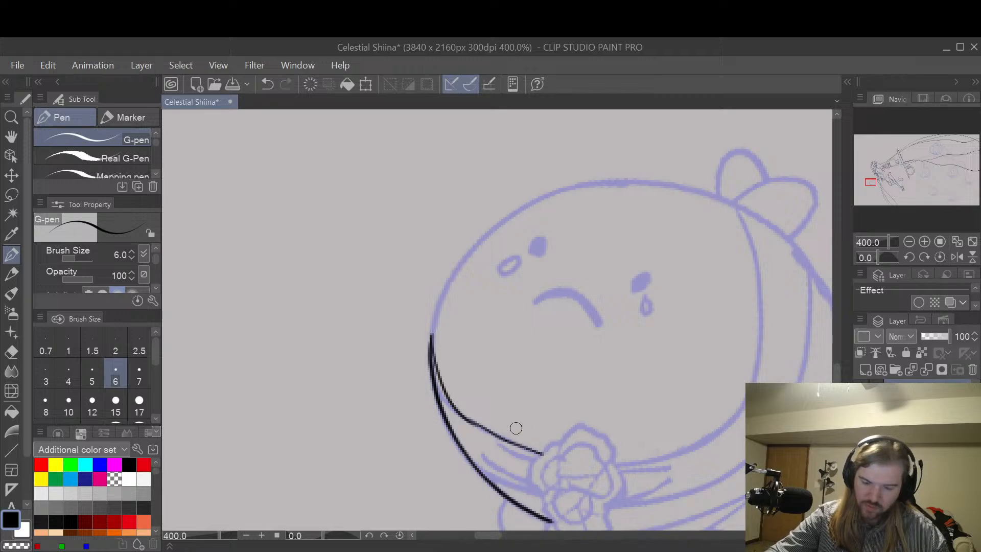
{"action": "key", "text": "ctrl+z"}
{"action": "left_click_drag", "start_coordinate": [478, 426], "coordinate": [552, 457]}
{"action": "key", "text": "ctrl+z"}
{"action": "left_click_drag", "start_coordinate": [462, 415], "coordinate": [546, 453]}
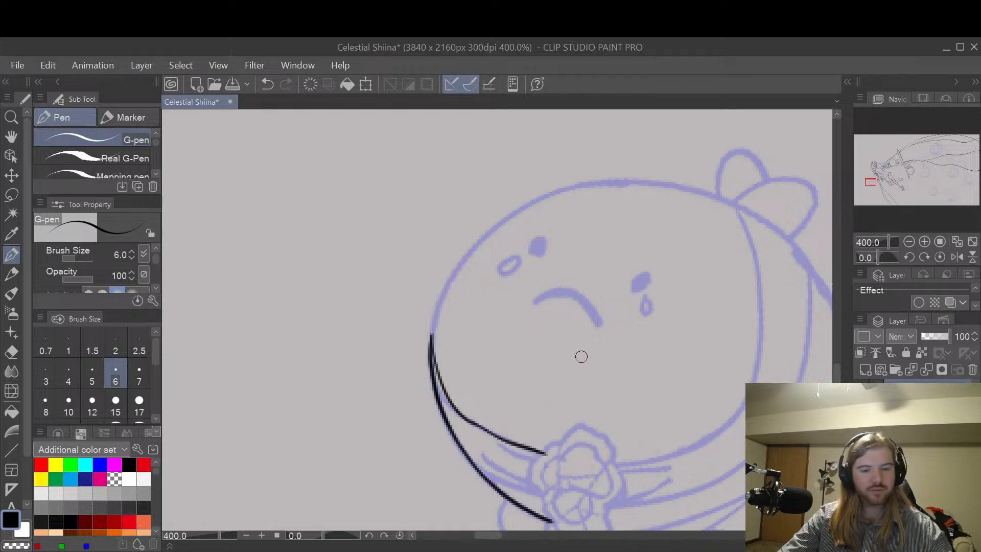
Step: Ink the angular outer petal outlines of the flower on the sash, following the blue sketch
{"action": "key", "text": "space"}
{"action": "mouse_move", "coordinate": [619, 427]}
{"action": "left_mouse_down"}
{"action": "mouse_move", "coordinate": [602, 308]}
{"action": "mouse_move", "coordinate": [638, 299]}
{"action": "left_mouse_up"}
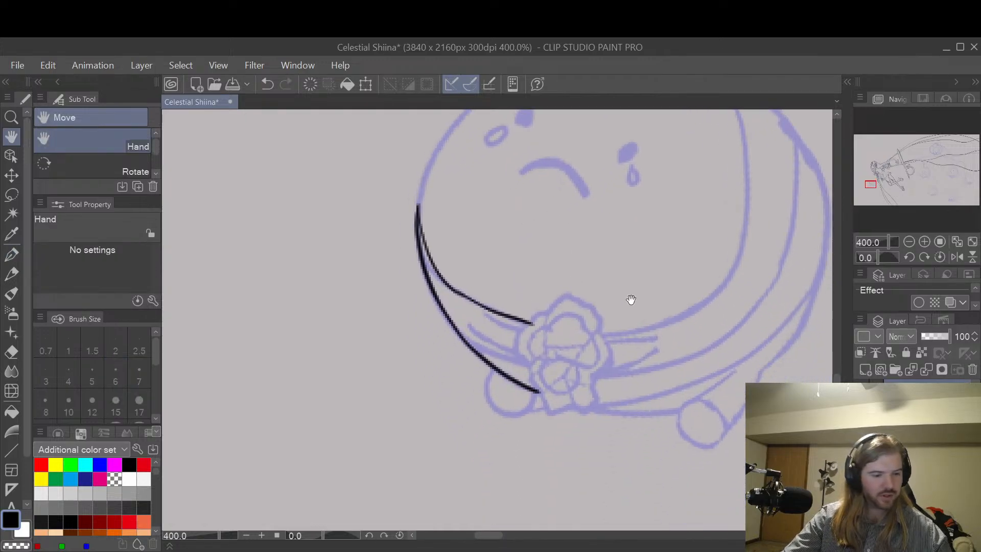
{"action": "scroll", "coordinate": [590, 332], "scroll_direction": "up", "scroll_amount": 2}
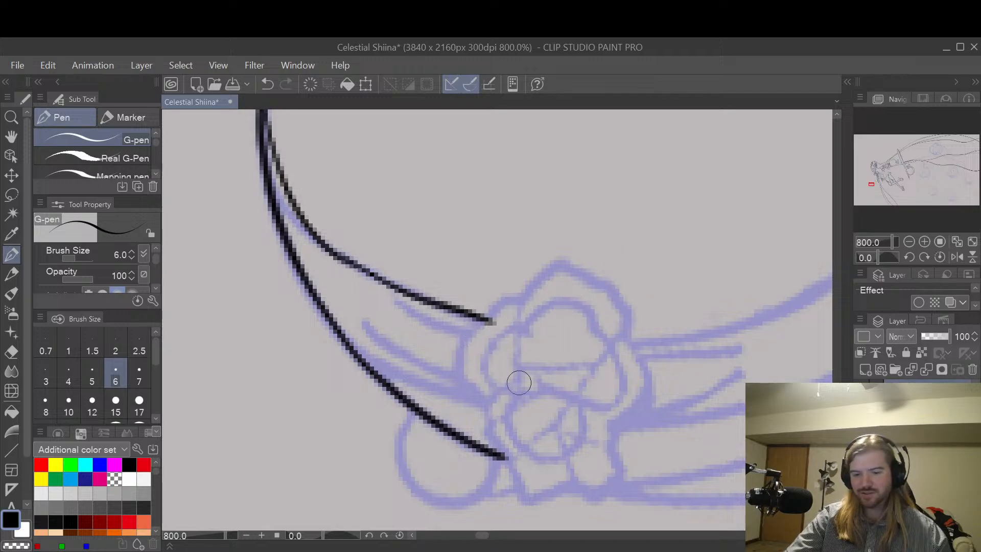
{"action": "mouse_move", "coordinate": [488, 397]}
{"action": "left_mouse_down"}
{"action": "mouse_move", "coordinate": [469, 381]}
{"action": "mouse_move", "coordinate": [467, 345]}
{"action": "mouse_move", "coordinate": [465, 372]}
{"action": "mouse_move", "coordinate": [469, 339]}
{"action": "mouse_move", "coordinate": [505, 277]}
{"action": "mouse_move", "coordinate": [474, 327]}
{"action": "mouse_move", "coordinate": [513, 295]}
{"action": "mouse_move", "coordinate": [520, 304]}
{"action": "mouse_move", "coordinate": [530, 271]}
{"action": "mouse_move", "coordinate": [560, 272]}
{"action": "left_mouse_up"}
{"action": "key", "text": "ctrl+z"}
{"action": "mouse_move", "coordinate": [519, 299]}
{"action": "left_mouse_down"}
{"action": "mouse_move", "coordinate": [557, 263]}
{"action": "mouse_move", "coordinate": [607, 280]}
{"action": "mouse_move", "coordinate": [604, 289]}
{"action": "mouse_move", "coordinate": [633, 319]}
{"action": "mouse_move", "coordinate": [626, 308]}
{"action": "mouse_move", "coordinate": [631, 317]}
{"action": "mouse_move", "coordinate": [607, 350]}
{"action": "left_mouse_up"}
{"action": "mouse_move", "coordinate": [520, 301]}
{"action": "left_mouse_down"}
{"action": "mouse_move", "coordinate": [519, 332]}
{"action": "mouse_move", "coordinate": [532, 340]}
{"action": "mouse_move", "coordinate": [515, 366]}
{"action": "mouse_move", "coordinate": [595, 367]}
{"action": "mouse_move", "coordinate": [626, 333]}
{"action": "left_mouse_up"}
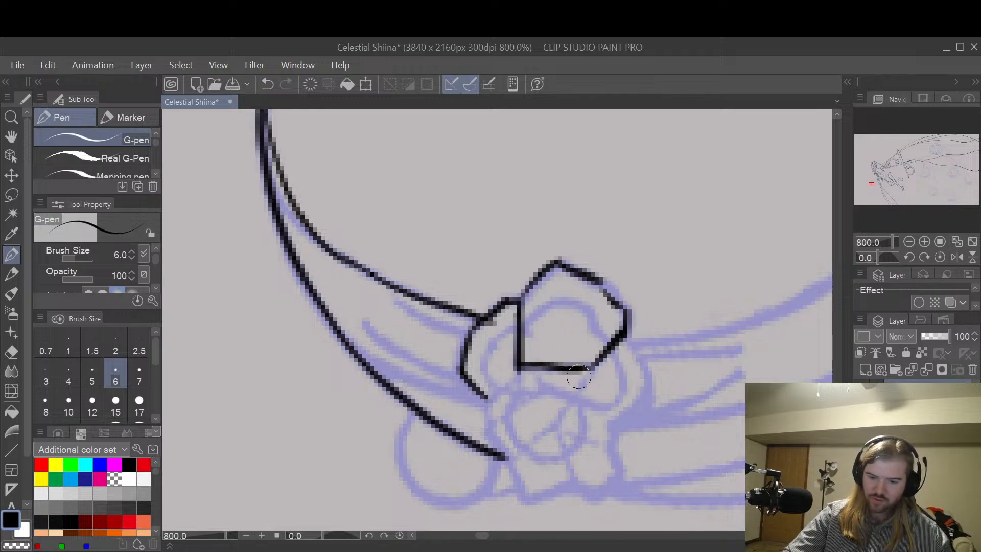
{"action": "left_click_drag", "start_coordinate": [513, 453], "coordinate": [561, 420]}
{"action": "mouse_move", "coordinate": [489, 399]}
{"action": "left_mouse_down"}
{"action": "mouse_move", "coordinate": [487, 432]}
{"action": "mouse_move", "coordinate": [525, 499]}
{"action": "mouse_move", "coordinate": [569, 480]}
{"action": "mouse_move", "coordinate": [591, 501]}
{"action": "mouse_move", "coordinate": [625, 472]}
{"action": "mouse_move", "coordinate": [607, 431]}
{"action": "mouse_move", "coordinate": [653, 390]}
{"action": "left_mouse_up"}
{"action": "key", "text": "ctrl+z"}
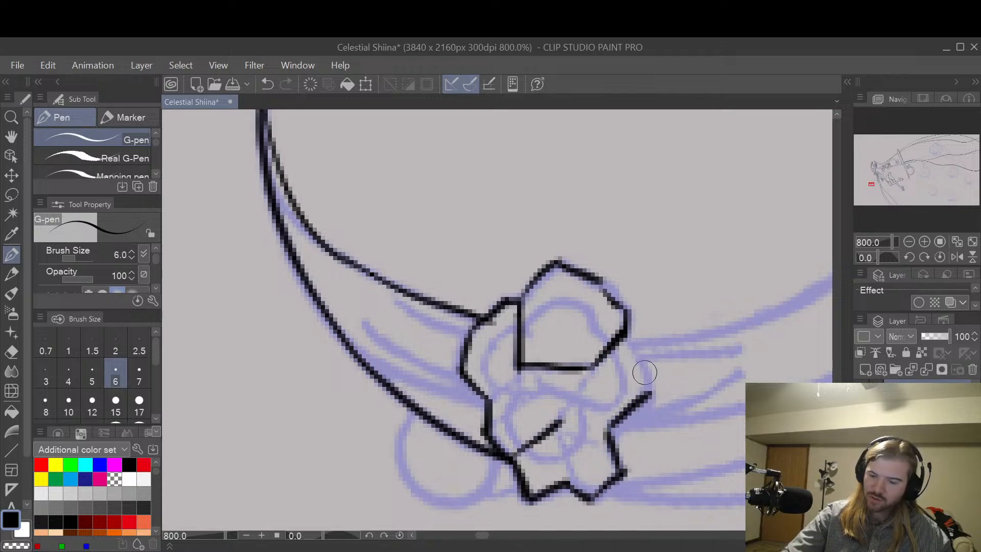
{"action": "left_click_drag", "start_coordinate": [627, 337], "coordinate": [653, 389]}
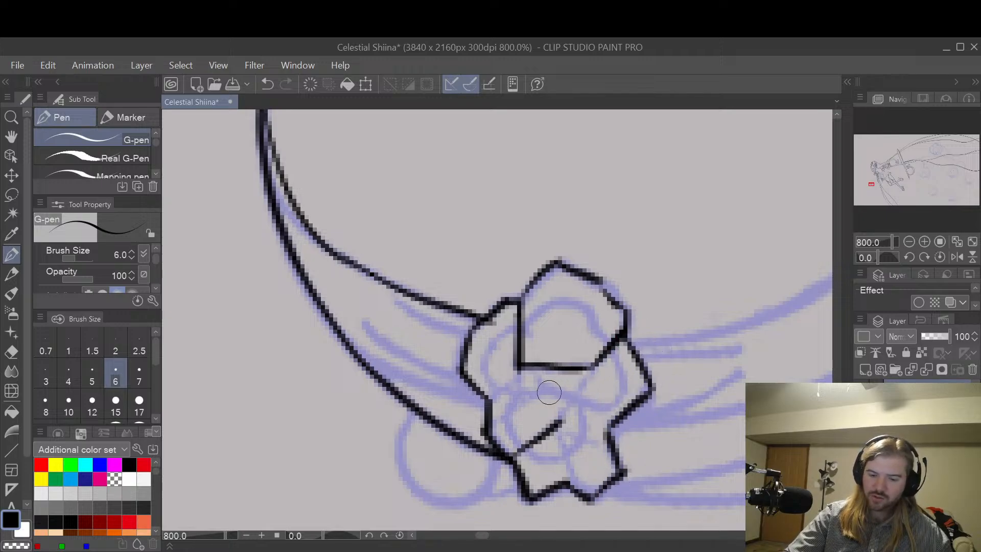
Step: Ink the flower's rounded inner petals, its circular centre and the small petal dividing lines
{"action": "mouse_move", "coordinate": [513, 391]}
{"action": "left_mouse_down"}
{"action": "mouse_move", "coordinate": [495, 383]}
{"action": "mouse_move", "coordinate": [486, 351]}
{"action": "mouse_move", "coordinate": [511, 322]}
{"action": "mouse_move", "coordinate": [533, 313]}
{"action": "left_mouse_up"}
{"action": "key", "text": "ctrl+z"}
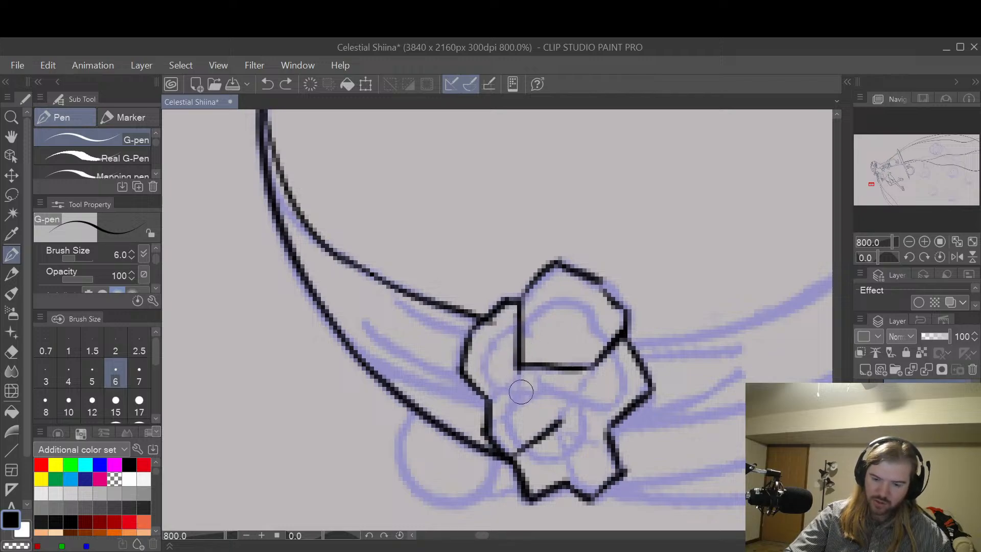
{"action": "mouse_move", "coordinate": [515, 391]}
{"action": "left_mouse_down"}
{"action": "mouse_move", "coordinate": [486, 372]}
{"action": "mouse_move", "coordinate": [508, 327]}
{"action": "mouse_move", "coordinate": [529, 332]}
{"action": "mouse_move", "coordinate": [538, 309]}
{"action": "mouse_move", "coordinate": [569, 297]}
{"action": "mouse_move", "coordinate": [612, 344]}
{"action": "mouse_move", "coordinate": [626, 379]}
{"action": "mouse_move", "coordinate": [608, 407]}
{"action": "mouse_move", "coordinate": [580, 403]}
{"action": "left_mouse_up"}
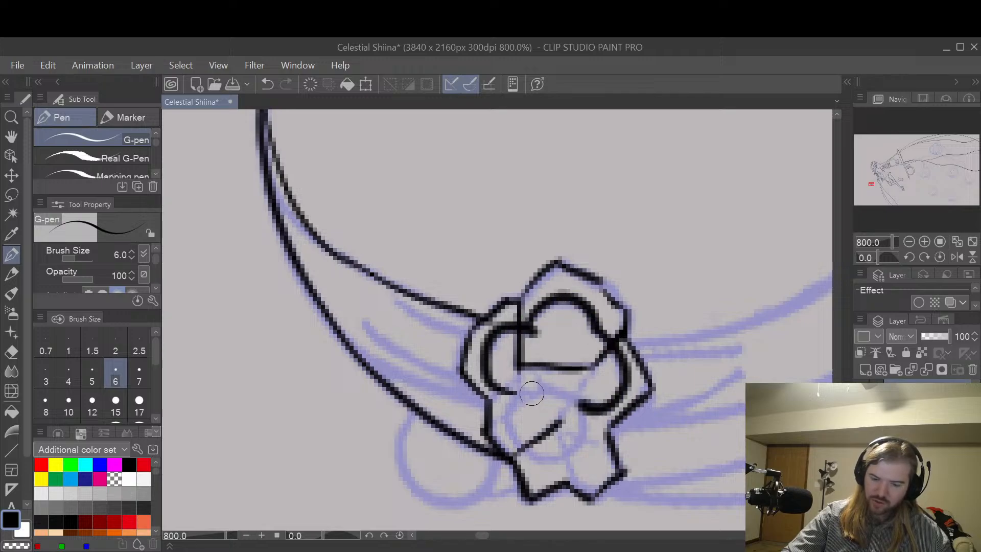
{"action": "mouse_move", "coordinate": [515, 402]}
{"action": "left_mouse_down"}
{"action": "mouse_move", "coordinate": [537, 391]}
{"action": "mouse_move", "coordinate": [574, 395]}
{"action": "mouse_move", "coordinate": [586, 418]}
{"action": "mouse_move", "coordinate": [574, 449]}
{"action": "mouse_move", "coordinate": [542, 459]}
{"action": "mouse_move", "coordinate": [517, 436]}
{"action": "mouse_move", "coordinate": [528, 388]}
{"action": "left_mouse_up"}
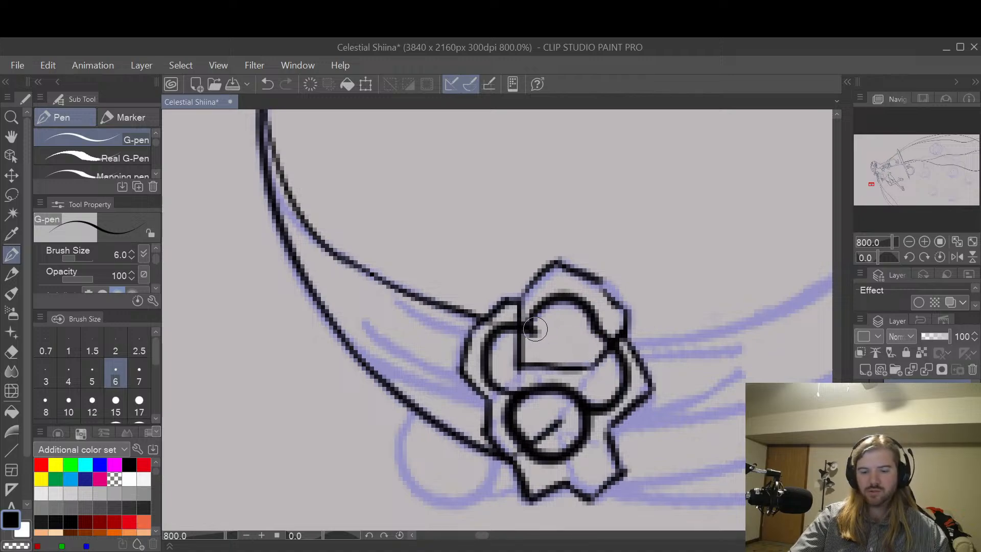
{"action": "mouse_move", "coordinate": [599, 336]}
{"action": "left_mouse_down"}
{"action": "mouse_move", "coordinate": [571, 345]}
{"action": "mouse_move", "coordinate": [600, 325]}
{"action": "mouse_move", "coordinate": [594, 369]}
{"action": "mouse_move", "coordinate": [602, 363]}
{"action": "mouse_move", "coordinate": [568, 423]}
{"action": "mouse_move", "coordinate": [579, 480]}
{"action": "mouse_move", "coordinate": [559, 431]}
{"action": "mouse_move", "coordinate": [576, 487]}
{"action": "mouse_move", "coordinate": [559, 425]}
{"action": "mouse_move", "coordinate": [613, 439]}
{"action": "left_mouse_up"}
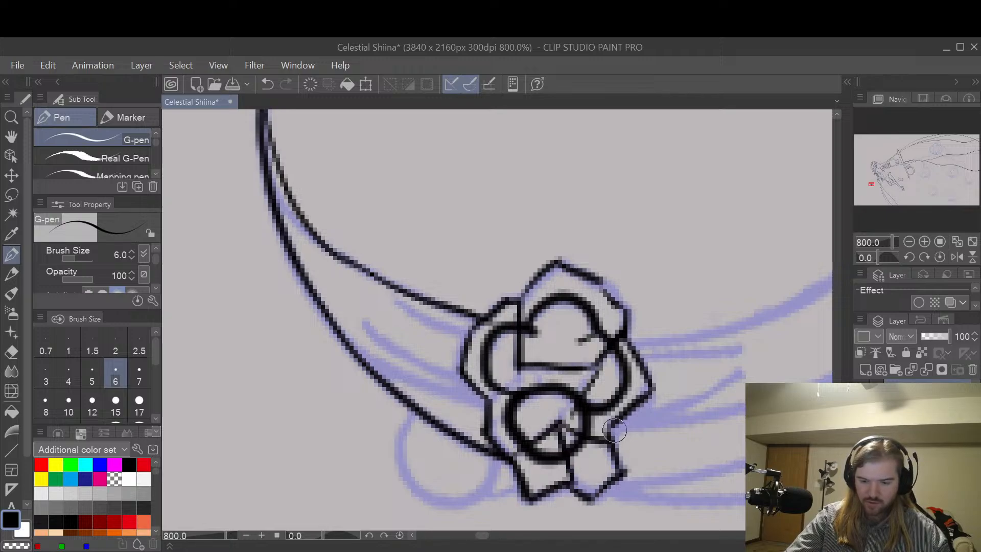
{"action": "left_click_drag", "start_coordinate": [559, 424], "coordinate": [586, 397]}
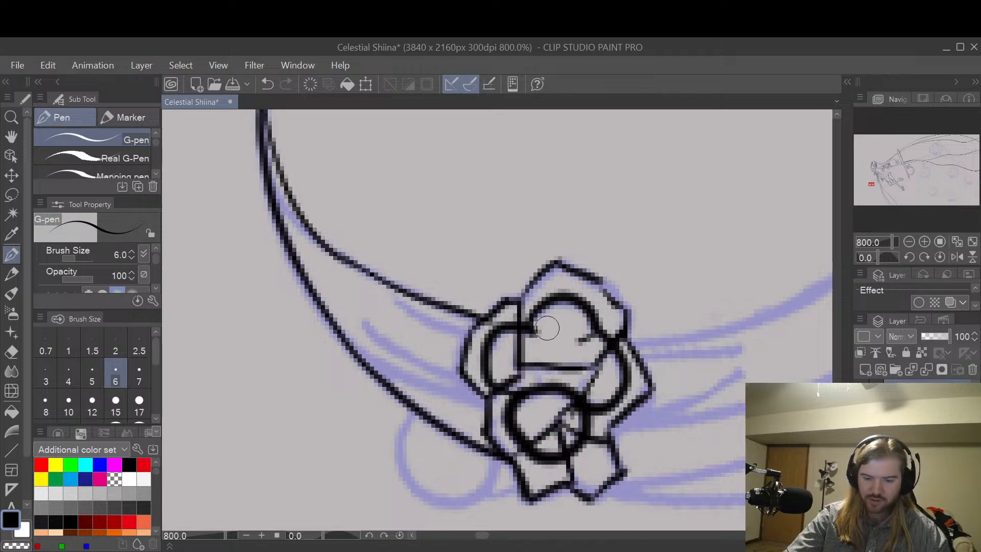
{"action": "left_click_drag", "start_coordinate": [514, 377], "coordinate": [602, 387]}
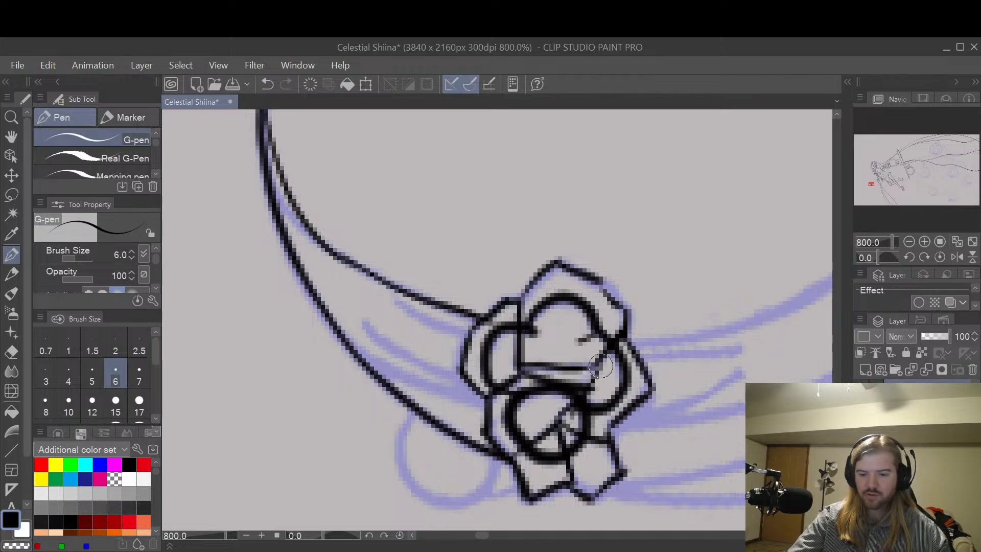
Step: Rework the right outer edge of the flower's top petal
{"action": "left_click_drag", "start_coordinate": [587, 274], "coordinate": [636, 324]}
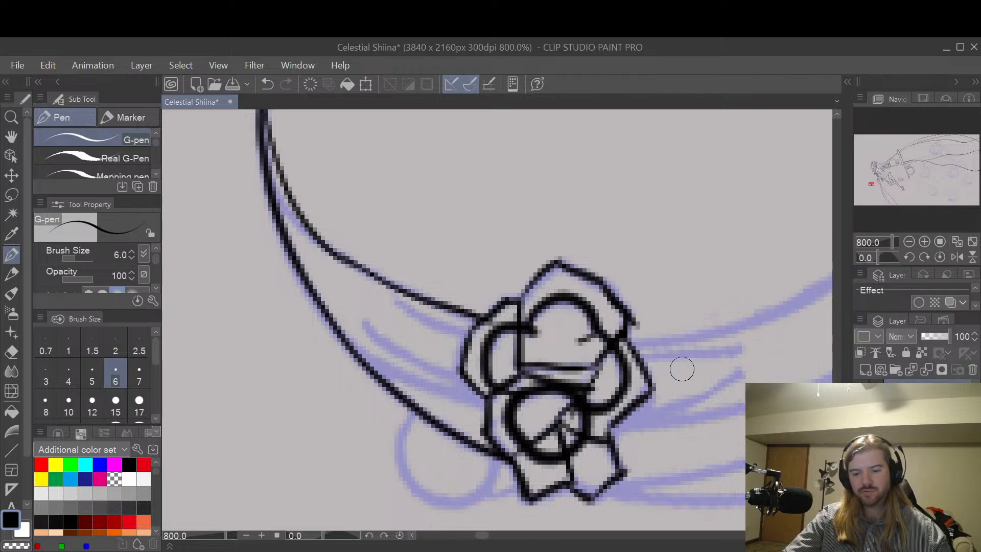
{"action": "key", "text": "ctrl+z"}
{"action": "left_click_drag", "start_coordinate": [596, 282], "coordinate": [634, 306]}
{"action": "key", "text": "ctrl+z"}
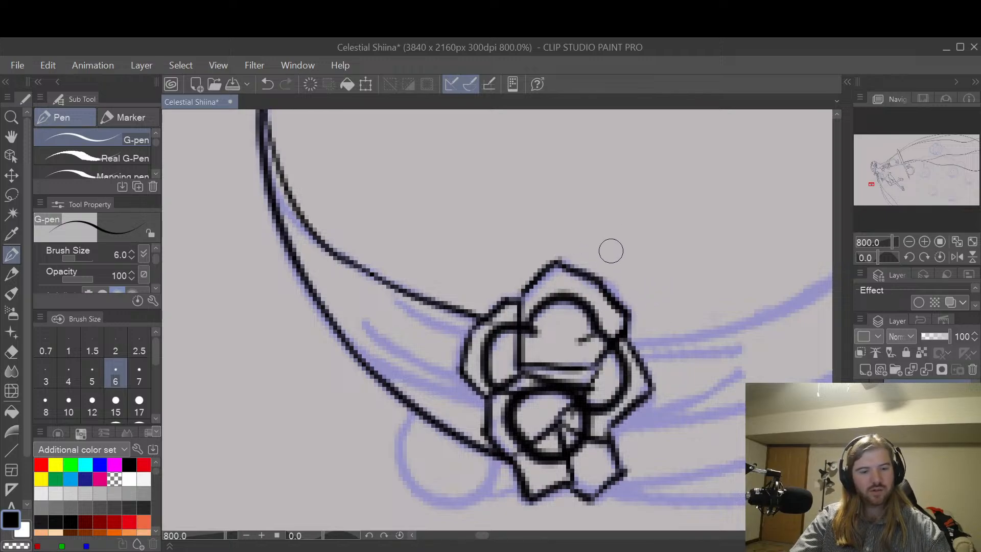
Step: Ink the upper fold line on the sash left of the flower with the G-pen at size 7
{"action": "key", "text": "]"}
{"action": "left_click_drag", "start_coordinate": [679, 284], "coordinate": [636, 271]}
{"action": "key", "text": "ctrl+z"}
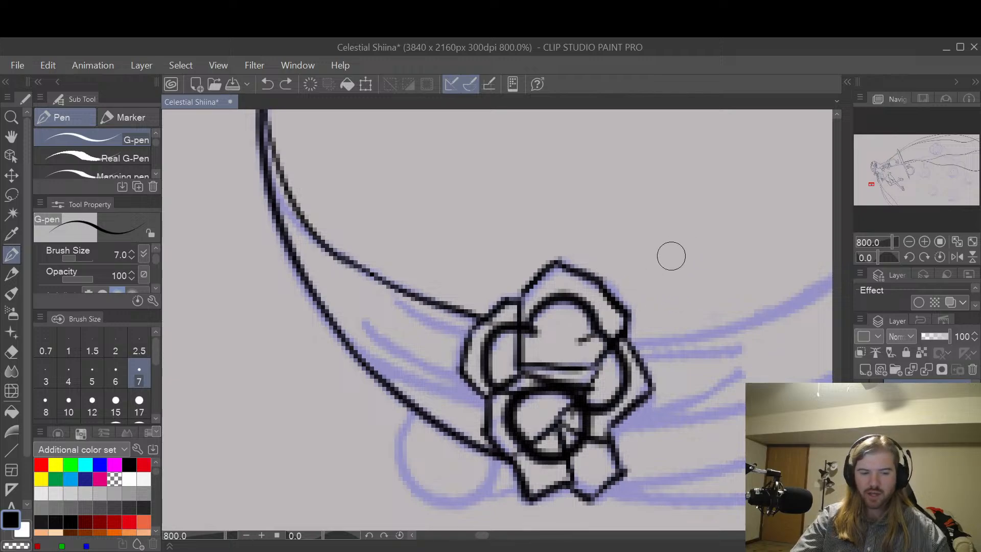
{"action": "key", "text": "p"}
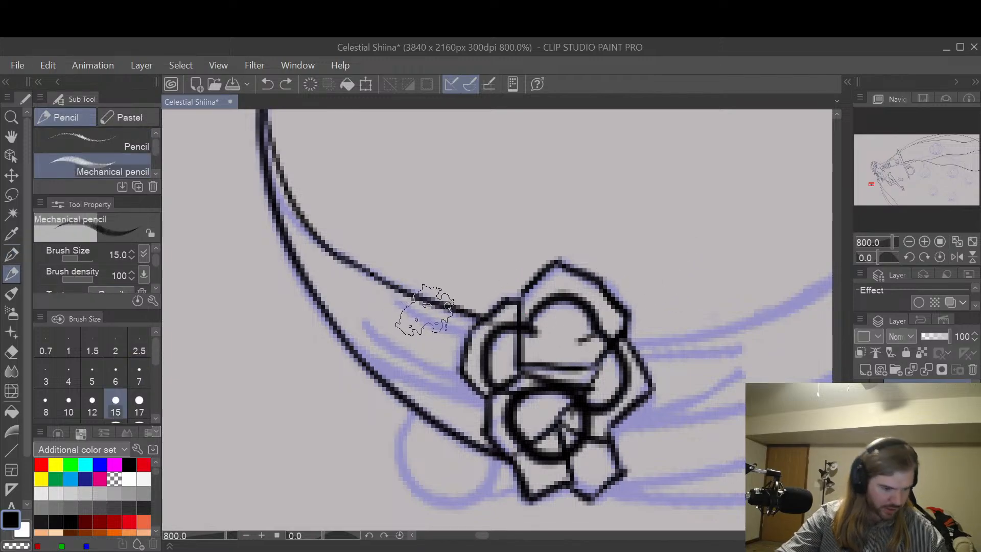
{"action": "key", "text": "e"}
{"action": "key", "text": "p"}
{"action": "left_click_drag", "start_coordinate": [396, 306], "coordinate": [477, 328]}
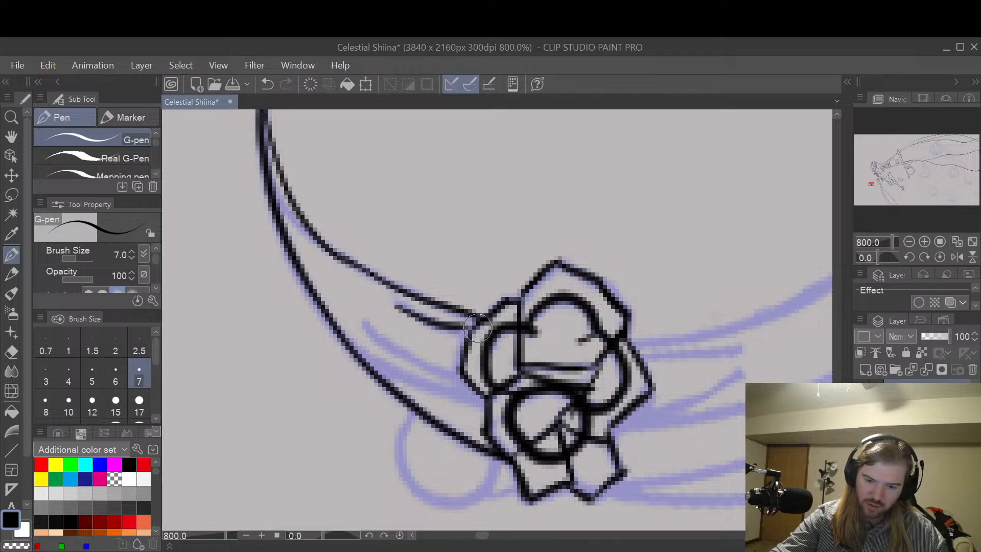
{"action": "key", "text": "ctrl+z"}
{"action": "left_click_drag", "start_coordinate": [391, 304], "coordinate": [482, 336]}
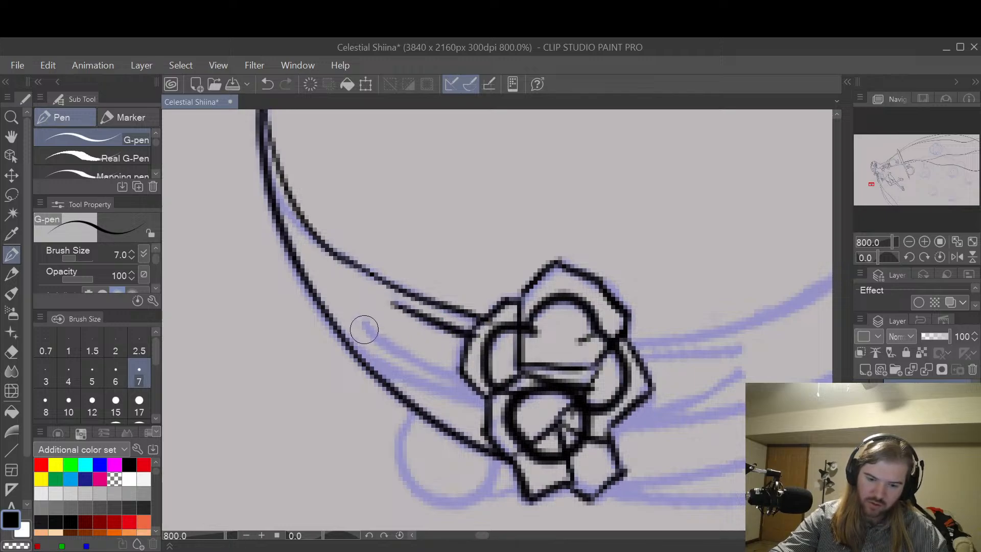
Step: Ink the middle fold and the sash's lower edge, running from the body outline to the flower
{"action": "left_click_drag", "start_coordinate": [366, 334], "coordinate": [485, 385]}
{"action": "key", "text": "ctrl+z"}
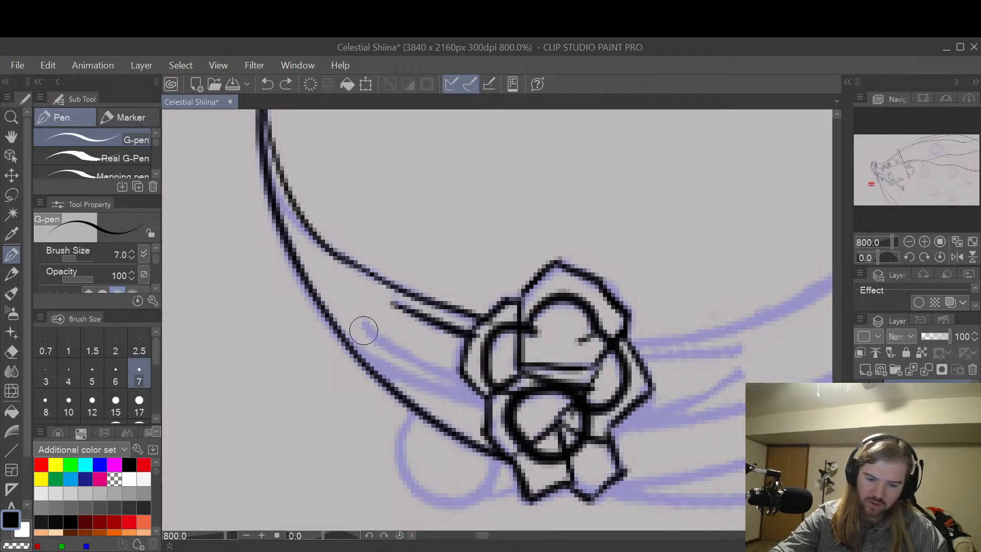
{"action": "left_click_drag", "start_coordinate": [363, 332], "coordinate": [473, 380]}
{"action": "mouse_move", "coordinate": [348, 345]}
{"action": "left_mouse_down"}
{"action": "mouse_move", "coordinate": [413, 384]}
{"action": "mouse_move", "coordinate": [491, 403]}
{"action": "left_mouse_up"}
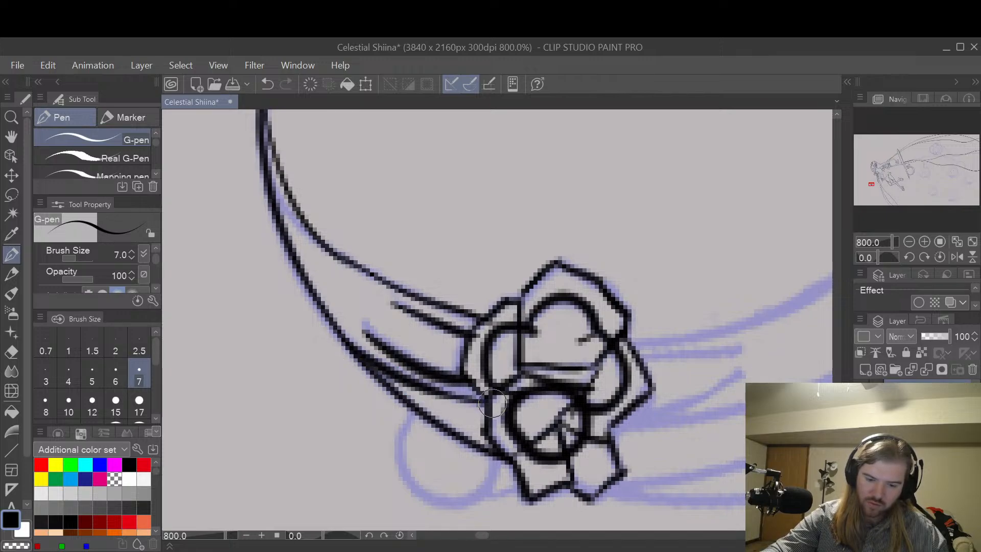
{"action": "key", "text": "ctrl+z"}
{"action": "mouse_move", "coordinate": [341, 335]}
{"action": "left_mouse_down"}
{"action": "mouse_move", "coordinate": [443, 390]}
{"action": "mouse_move", "coordinate": [488, 401]}
{"action": "mouse_move", "coordinate": [521, 391]}
{"action": "left_mouse_up"}
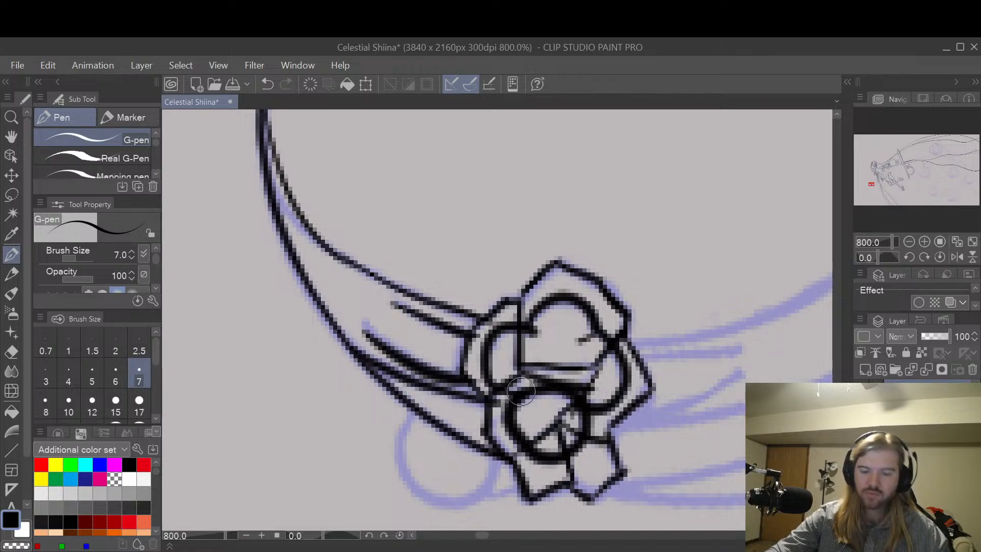
{"action": "key", "text": "ctrl+z"}
{"action": "mouse_move", "coordinate": [359, 352]}
{"action": "left_mouse_down"}
{"action": "mouse_move", "coordinate": [460, 400]}
{"action": "mouse_move", "coordinate": [489, 405]}
{"action": "mouse_move", "coordinate": [506, 382]}
{"action": "left_mouse_up"}
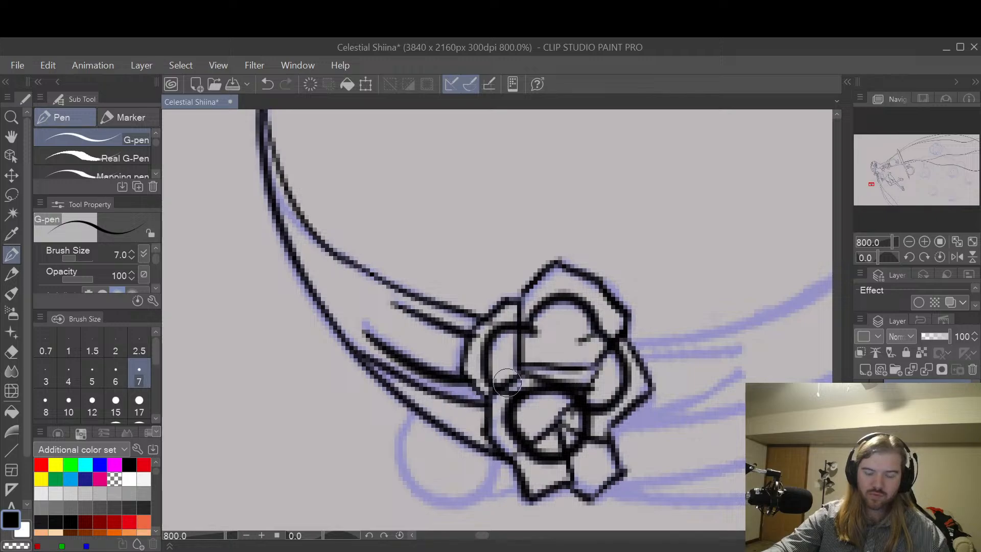
Step: Ink the outlines of the two teardrops beside the frowning creature's eyes with the G-pen at size 7
{"action": "key", "text": "h"}
{"action": "left_click_drag", "start_coordinate": [695, 403], "coordinate": [495, 431]}
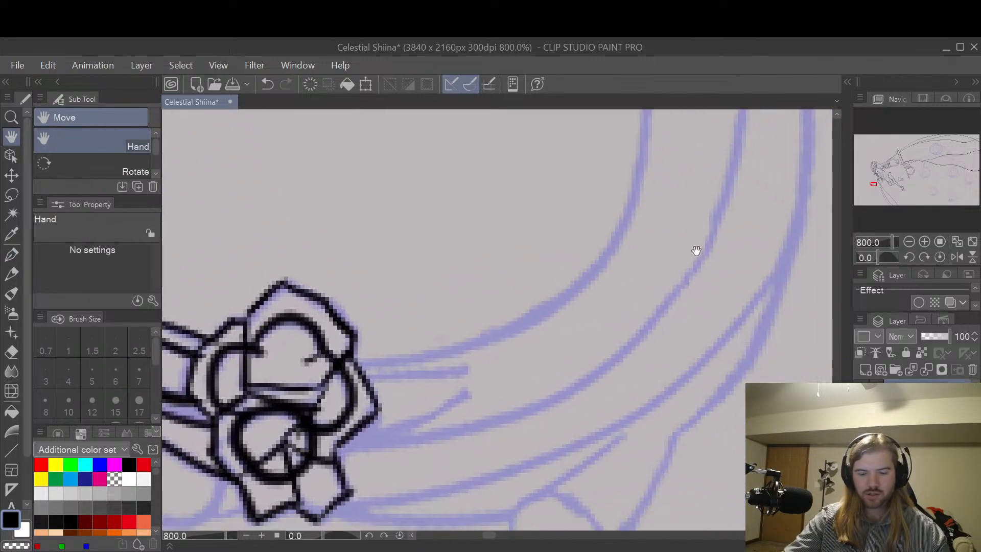
{"action": "mouse_move", "coordinate": [694, 251]}
{"action": "left_mouse_down"}
{"action": "mouse_move", "coordinate": [595, 462]}
{"action": "mouse_move", "coordinate": [611, 415]}
{"action": "mouse_move", "coordinate": [567, 326]}
{"action": "mouse_move", "coordinate": [676, 320]}
{"action": "mouse_move", "coordinate": [661, 356]}
{"action": "left_mouse_up"}
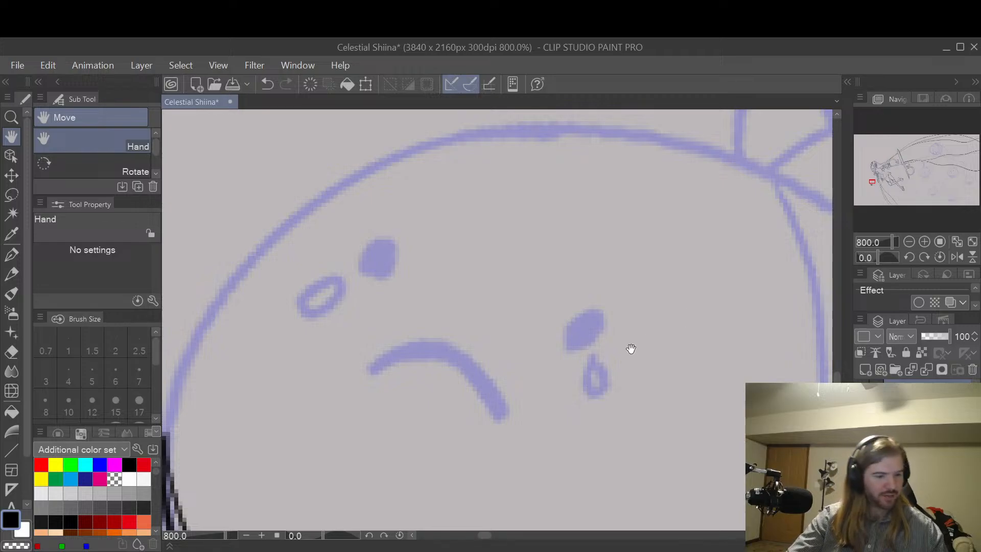
{"action": "key", "text": "p"}
{"action": "mouse_move", "coordinate": [590, 360]}
{"action": "left_mouse_down"}
{"action": "mouse_move", "coordinate": [604, 380]}
{"action": "mouse_move", "coordinate": [596, 372]}
{"action": "mouse_move", "coordinate": [586, 383]}
{"action": "mouse_move", "coordinate": [601, 392]}
{"action": "mouse_move", "coordinate": [596, 354]}
{"action": "left_mouse_up"}
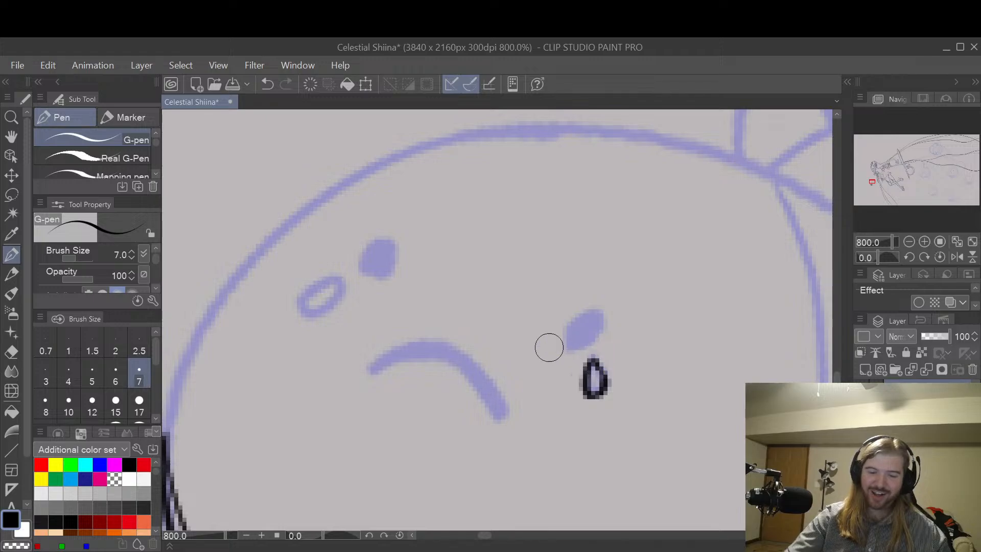
{"action": "key", "text": "space"}
{"action": "left_click_drag", "start_coordinate": [589, 453], "coordinate": [699, 412]}
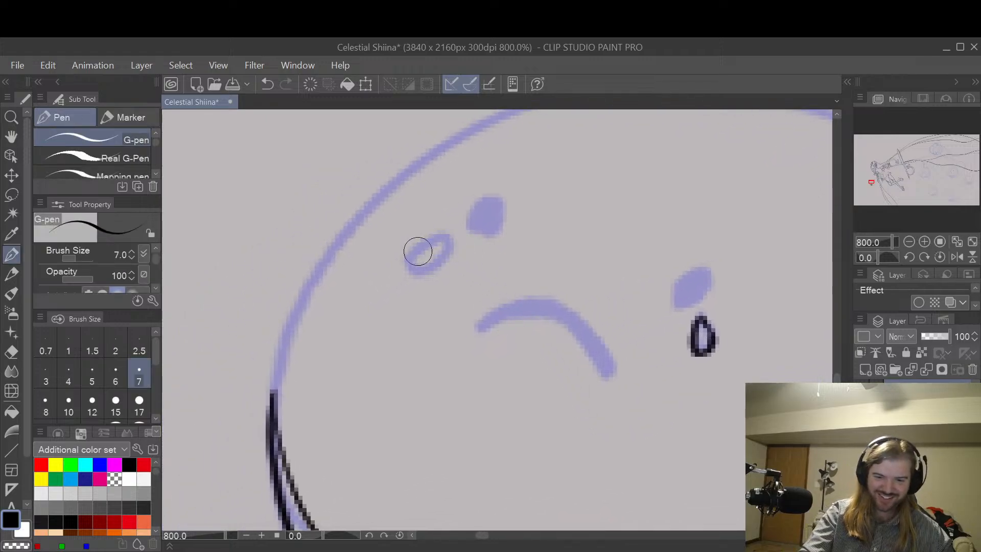
{"action": "mouse_move", "coordinate": [418, 251]}
{"action": "left_mouse_down"}
{"action": "mouse_move", "coordinate": [427, 274]}
{"action": "mouse_move", "coordinate": [454, 246]}
{"action": "mouse_move", "coordinate": [428, 259]}
{"action": "mouse_move", "coordinate": [439, 241]}
{"action": "mouse_move", "coordinate": [454, 241]}
{"action": "mouse_move", "coordinate": [426, 264]}
{"action": "mouse_move", "coordinate": [452, 249]}
{"action": "mouse_move", "coordinate": [422, 262]}
{"action": "mouse_move", "coordinate": [424, 244]}
{"action": "mouse_move", "coordinate": [430, 264]}
{"action": "mouse_move", "coordinate": [441, 247]}
{"action": "mouse_move", "coordinate": [420, 271]}
{"action": "left_mouse_up"}
{"action": "key", "text": "ctrl+z"}
{"action": "key", "text": "ctrl+z"}
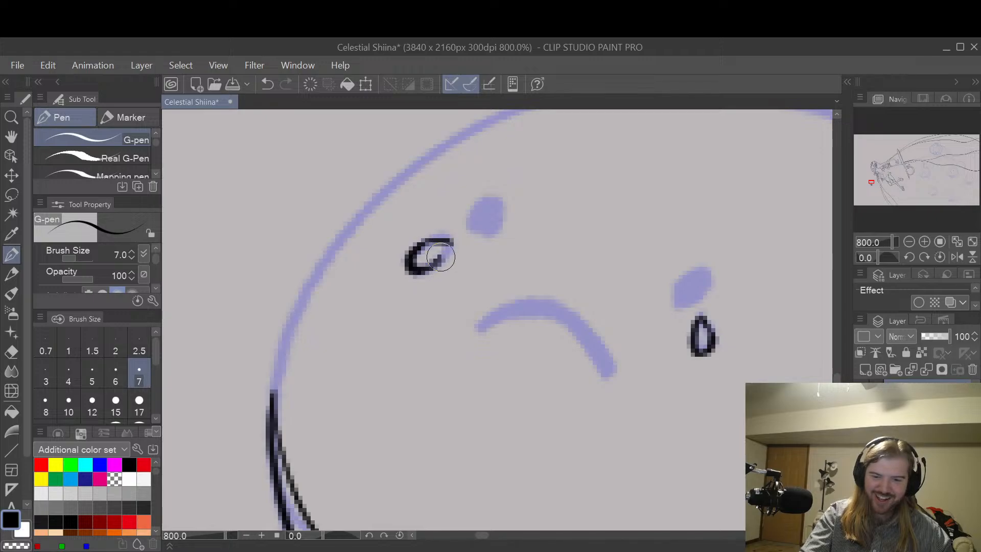
Step: Ink both of the creature's eyes as solid black slanted ovals
{"action": "mouse_move", "coordinate": [472, 222]}
{"action": "left_mouse_down"}
{"action": "mouse_move", "coordinate": [510, 196]}
{"action": "mouse_move", "coordinate": [471, 221]}
{"action": "mouse_move", "coordinate": [499, 216]}
{"action": "mouse_move", "coordinate": [508, 192]}
{"action": "left_mouse_up"}
{"action": "key", "text": "ctrl+z"}
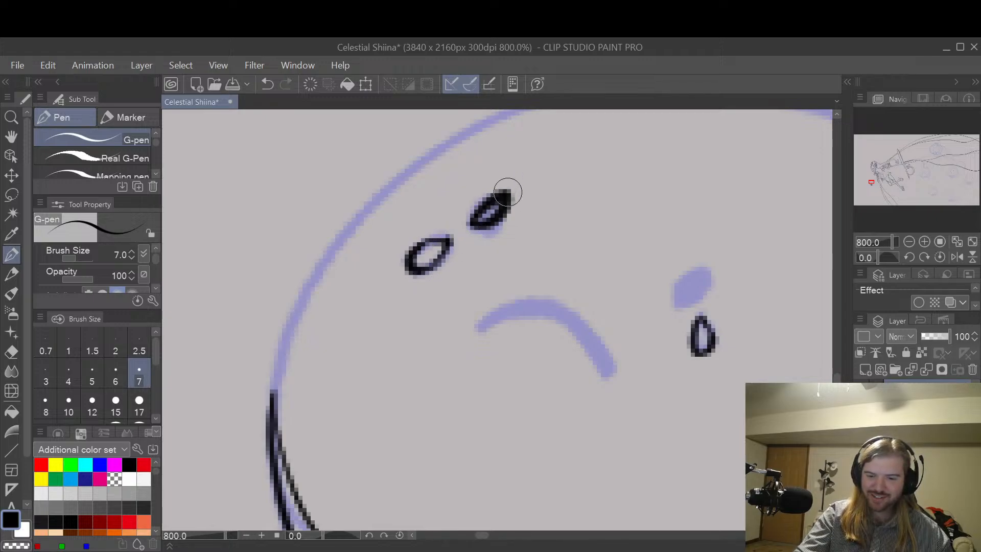
{"action": "key", "text": "ctrl+z"}
{"action": "left_click_drag", "start_coordinate": [471, 224], "coordinate": [516, 193]}
{"action": "left_click_drag", "start_coordinate": [476, 218], "coordinate": [517, 192]}
{"action": "key", "text": "e"}
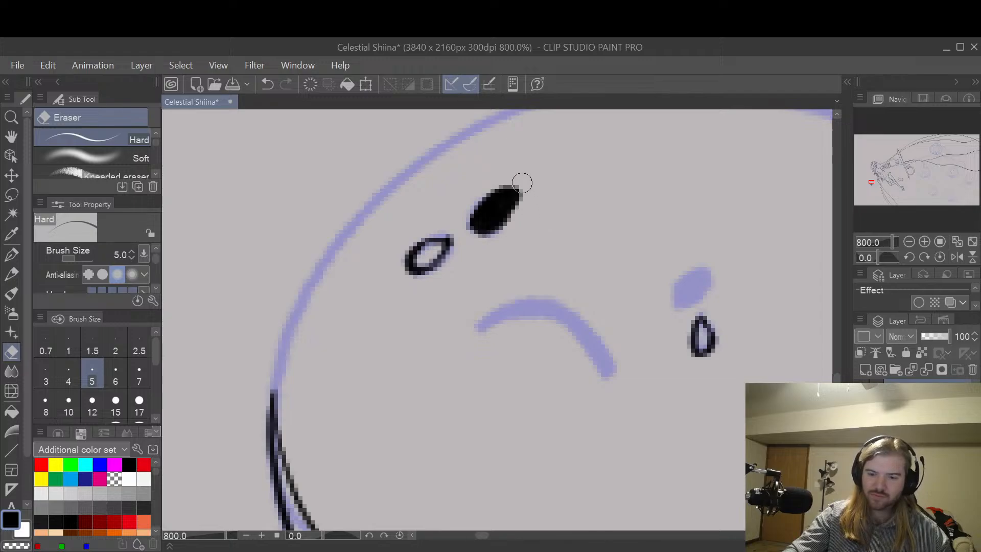
{"action": "key", "text": "p"}
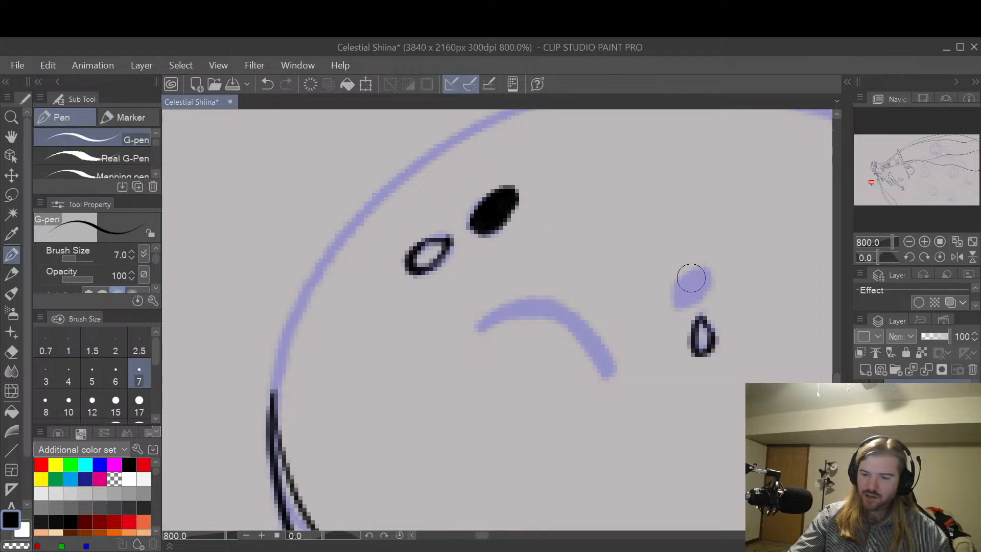
{"action": "mouse_move", "coordinate": [685, 278]}
{"action": "left_mouse_down"}
{"action": "mouse_move", "coordinate": [669, 297]}
{"action": "mouse_move", "coordinate": [682, 302]}
{"action": "mouse_move", "coordinate": [715, 265]}
{"action": "mouse_move", "coordinate": [664, 295]}
{"action": "mouse_move", "coordinate": [698, 290]}
{"action": "mouse_move", "coordinate": [673, 292]}
{"action": "mouse_move", "coordinate": [698, 272]}
{"action": "mouse_move", "coordinate": [668, 297]}
{"action": "mouse_move", "coordinate": [678, 306]}
{"action": "mouse_move", "coordinate": [706, 283]}
{"action": "mouse_move", "coordinate": [673, 304]}
{"action": "mouse_move", "coordinate": [692, 289]}
{"action": "left_mouse_up"}
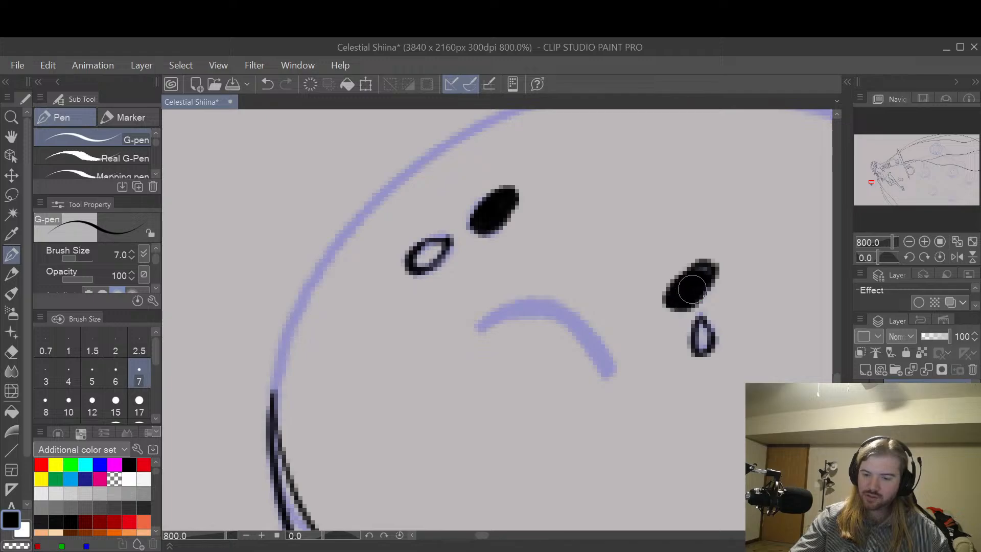
Step: Ink the creature's frowning mouth as a thick downturned curve
{"action": "mouse_move", "coordinate": [483, 328]}
{"action": "left_mouse_down"}
{"action": "mouse_move", "coordinate": [547, 313]}
{"action": "mouse_move", "coordinate": [602, 369]}
{"action": "left_mouse_up"}
{"action": "key", "text": "ctrl+z"}
{"action": "mouse_move", "coordinate": [482, 325]}
{"action": "left_mouse_down"}
{"action": "mouse_move", "coordinate": [533, 310]}
{"action": "mouse_move", "coordinate": [566, 323]}
{"action": "mouse_move", "coordinate": [609, 373]}
{"action": "mouse_move", "coordinate": [596, 342]}
{"action": "mouse_move", "coordinate": [559, 308]}
{"action": "mouse_move", "coordinate": [488, 312]}
{"action": "left_mouse_up"}
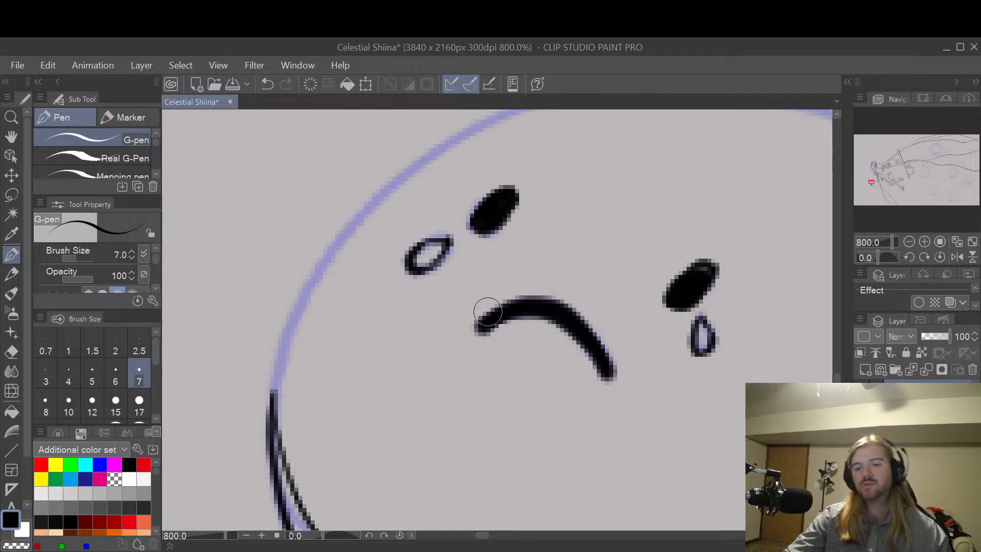
Step: Hollow out both solid eyes with the Hard eraser at size 5, leaving only their outlines
{"action": "key", "text": "space"}
{"action": "mouse_move", "coordinate": [734, 320]}
{"action": "left_mouse_down"}
{"action": "mouse_move", "coordinate": [718, 297]}
{"action": "mouse_move", "coordinate": [696, 313]}
{"action": "mouse_move", "coordinate": [676, 276]}
{"action": "left_mouse_up"}
{"action": "key", "text": "e"}
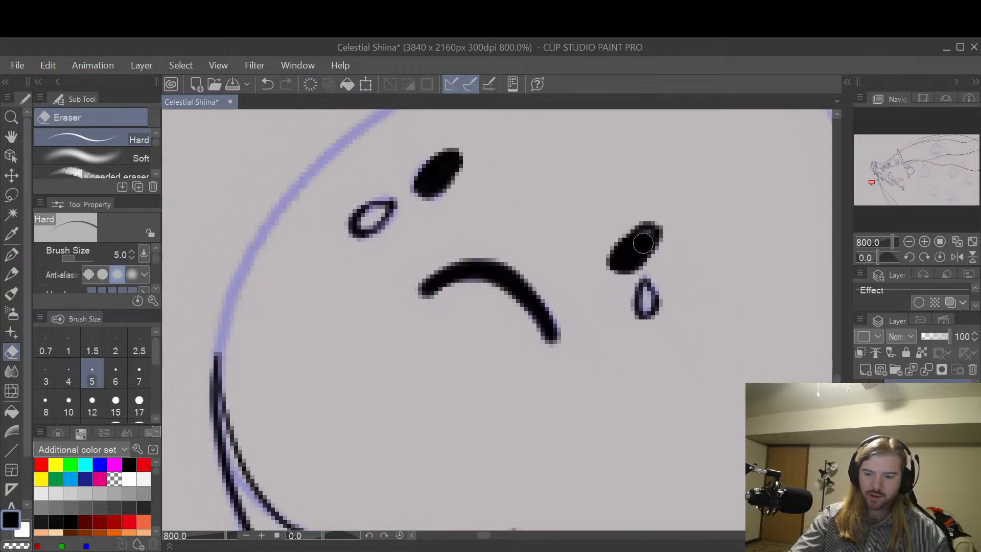
{"action": "left_click_drag", "start_coordinate": [624, 256], "coordinate": [644, 241]}
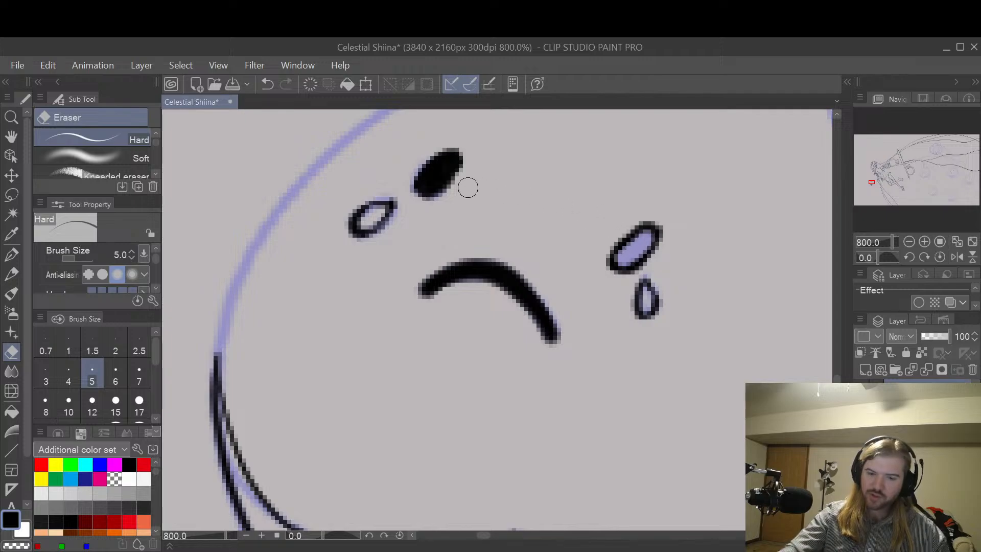
{"action": "left_click_drag", "start_coordinate": [424, 185], "coordinate": [437, 172]}
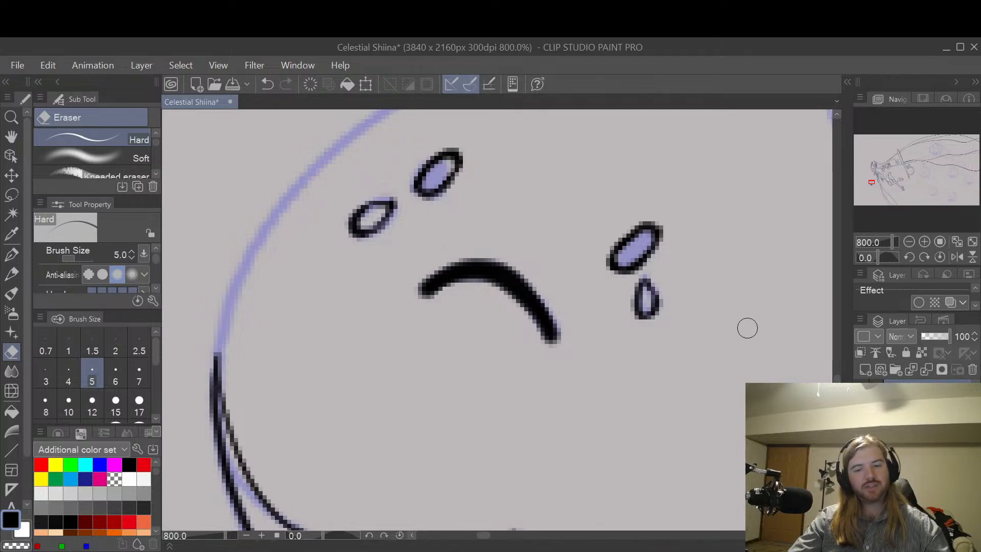
Step: Ink the rounded left foot below the sash and the short body line joining it to the flower
{"action": "key", "text": "space"}
{"action": "left_click_drag", "start_coordinate": [747, 355], "coordinate": [670, 291]}
{"action": "scroll", "coordinate": [725, 303], "scroll_direction": "down", "scroll_amount": 1}
{"action": "left_click_drag", "start_coordinate": [756, 283], "coordinate": [685, 355]}
{"action": "mouse_move", "coordinate": [618, 382]}
{"action": "left_mouse_down"}
{"action": "mouse_move", "coordinate": [685, 330]}
{"action": "mouse_move", "coordinate": [674, 308]}
{"action": "mouse_move", "coordinate": [687, 265]}
{"action": "mouse_move", "coordinate": [719, 300]}
{"action": "mouse_move", "coordinate": [703, 302]}
{"action": "left_mouse_up"}
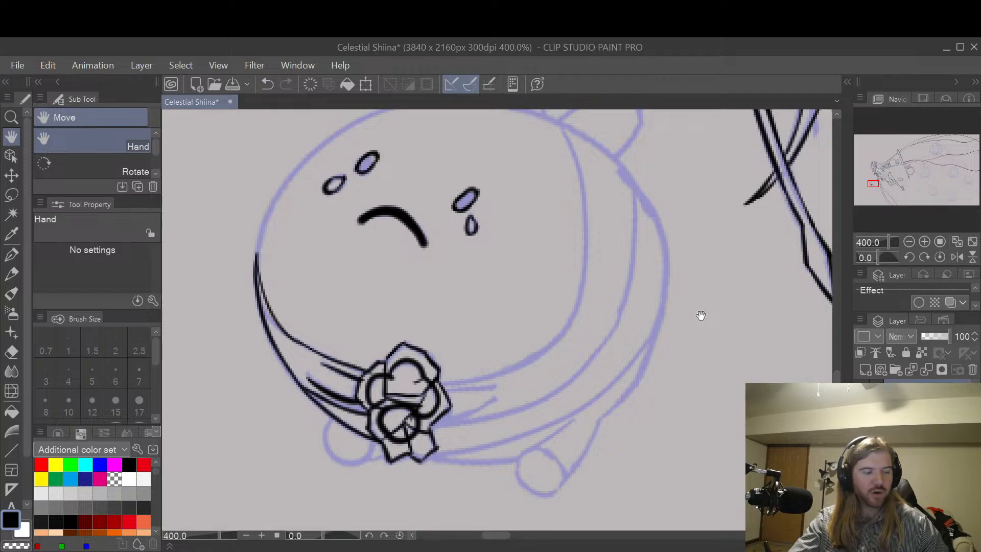
{"action": "left_click_drag", "start_coordinate": [623, 407], "coordinate": [740, 309]}
{"action": "left_click_drag", "start_coordinate": [610, 385], "coordinate": [691, 322]}
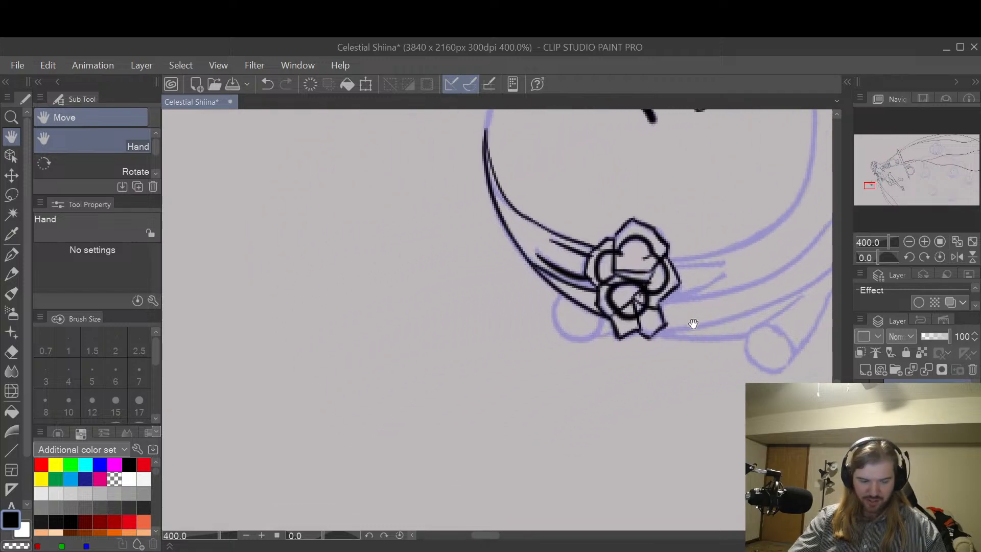
{"action": "key", "text": "p"}
{"action": "scroll", "coordinate": [593, 327], "scroll_direction": "up", "scroll_amount": 4}
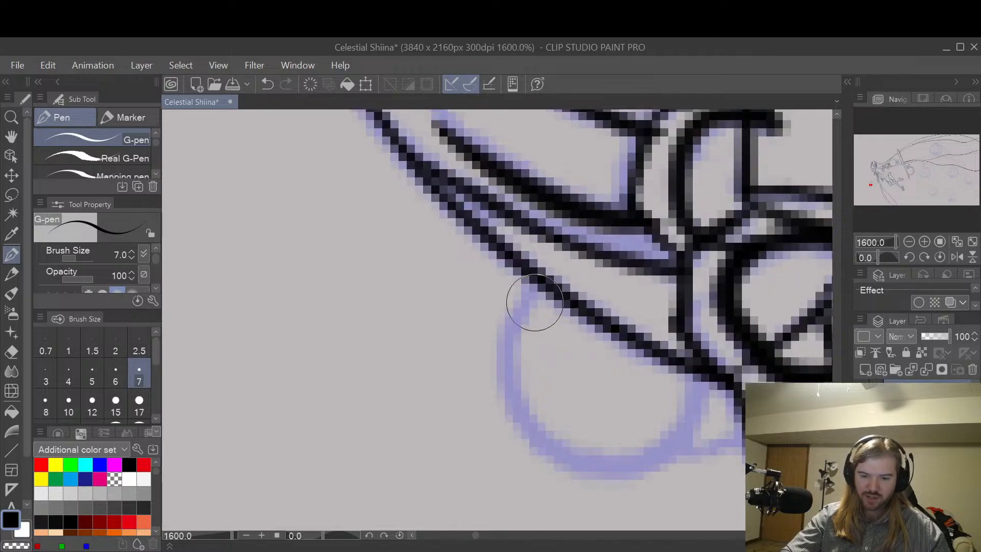
{"action": "mouse_move", "coordinate": [531, 295]}
{"action": "left_mouse_down"}
{"action": "mouse_move", "coordinate": [509, 362]}
{"action": "mouse_move", "coordinate": [576, 465]}
{"action": "mouse_move", "coordinate": [679, 412]}
{"action": "mouse_move", "coordinate": [684, 360]}
{"action": "left_mouse_up"}
{"action": "key", "text": "ctrl+z"}
{"action": "mouse_move", "coordinate": [543, 295]}
{"action": "left_mouse_down"}
{"action": "mouse_move", "coordinate": [509, 348]}
{"action": "mouse_move", "coordinate": [523, 414]}
{"action": "mouse_move", "coordinate": [569, 460]}
{"action": "mouse_move", "coordinate": [635, 460]}
{"action": "mouse_move", "coordinate": [688, 426]}
{"action": "mouse_move", "coordinate": [685, 382]}
{"action": "left_mouse_up"}
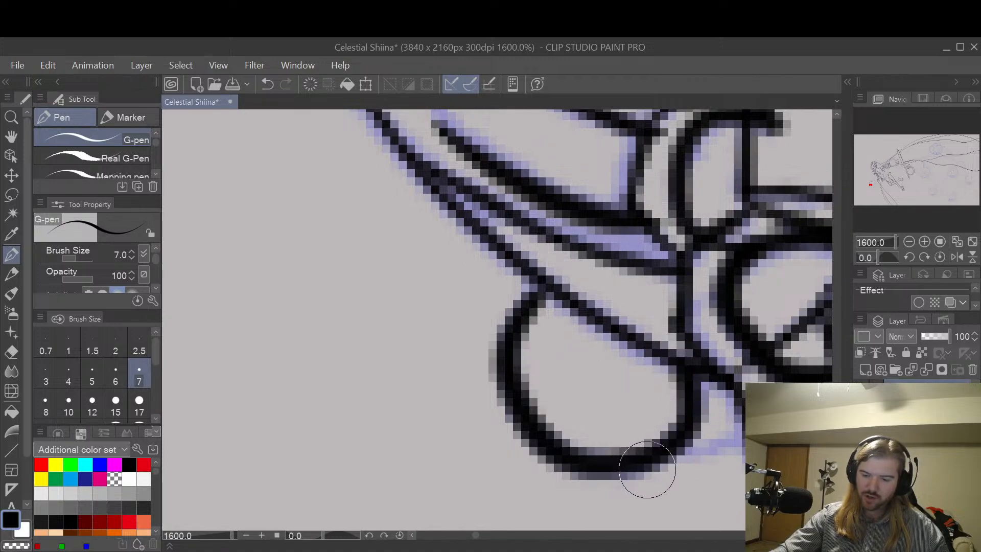
{"action": "left_click_drag", "start_coordinate": [659, 464], "coordinate": [753, 445]}
Step: Ink the creature's right foot as a circle with the leg's two curved side lines rising from it
{"action": "key", "text": "space"}
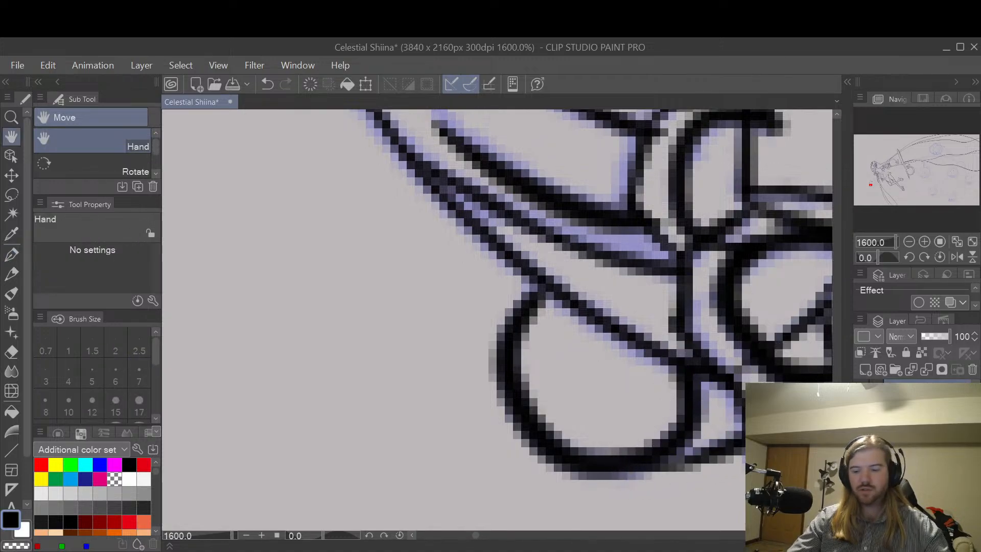
{"action": "left_click_drag", "start_coordinate": [789, 391], "coordinate": [462, 349]}
{"action": "left_click_drag", "start_coordinate": [706, 377], "coordinate": [555, 363]}
{"action": "left_click_drag", "start_coordinate": [727, 260], "coordinate": [587, 284]}
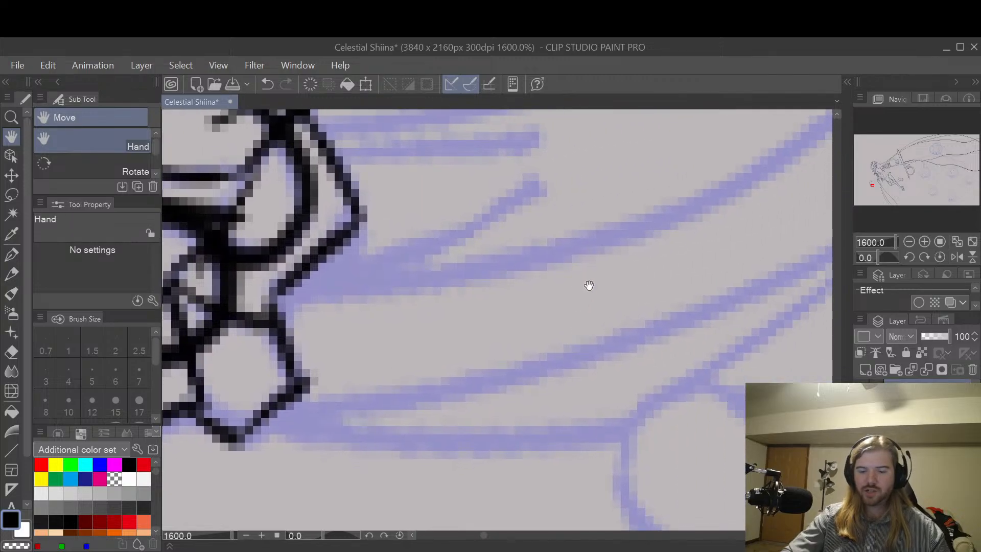
{"action": "scroll", "coordinate": [582, 285], "scroll_direction": "down", "scroll_amount": 1}
{"action": "left_click_drag", "start_coordinate": [743, 375], "coordinate": [649, 335]}
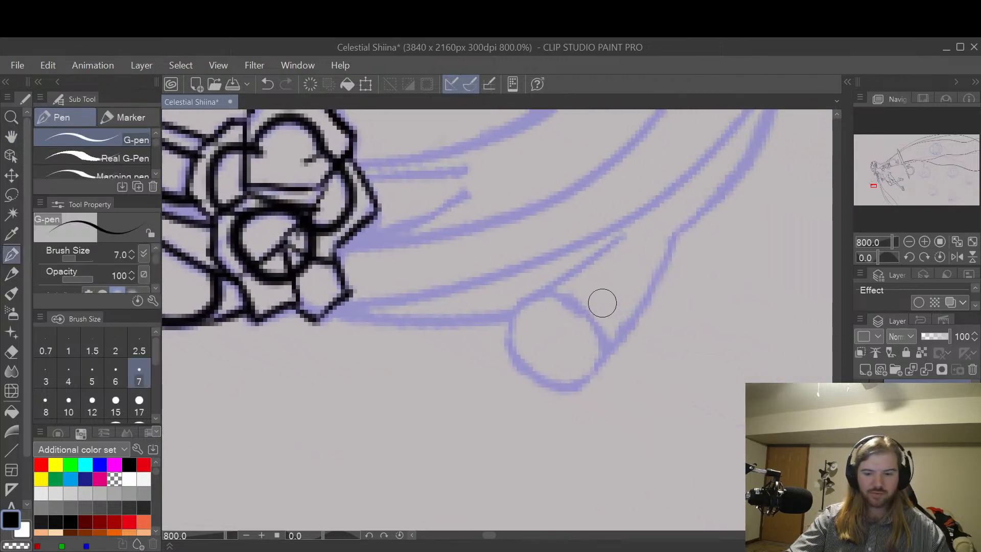
{"action": "mouse_move", "coordinate": [530, 301]}
{"action": "left_mouse_down"}
{"action": "mouse_move", "coordinate": [512, 336]}
{"action": "mouse_move", "coordinate": [529, 378]}
{"action": "mouse_move", "coordinate": [566, 391]}
{"action": "mouse_move", "coordinate": [599, 359]}
{"action": "mouse_move", "coordinate": [586, 316]}
{"action": "mouse_move", "coordinate": [540, 302]}
{"action": "mouse_move", "coordinate": [570, 295]}
{"action": "mouse_move", "coordinate": [525, 299]}
{"action": "mouse_move", "coordinate": [646, 206]}
{"action": "left_mouse_up"}
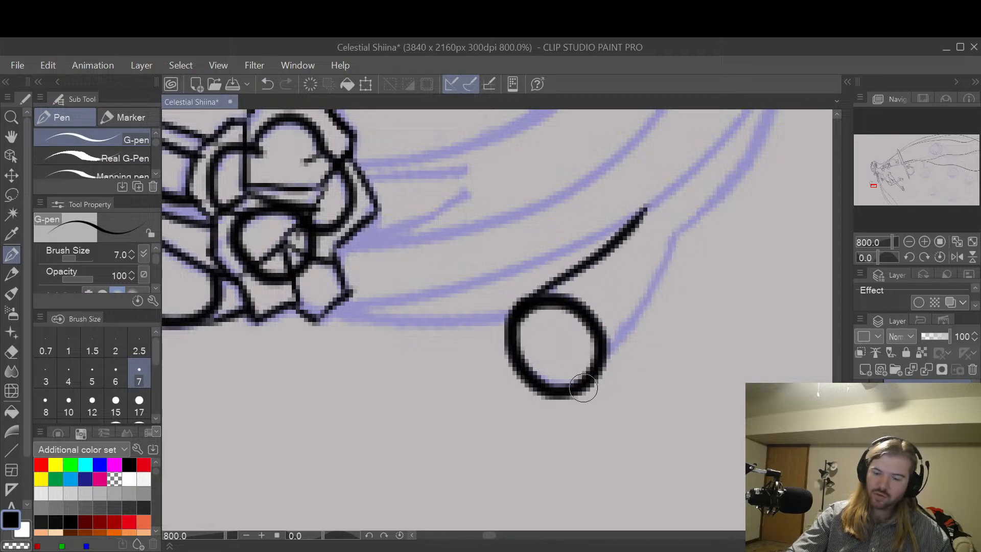
{"action": "mouse_move", "coordinate": [582, 387]}
{"action": "left_mouse_down"}
{"action": "mouse_move", "coordinate": [642, 334]}
{"action": "mouse_move", "coordinate": [705, 217]}
{"action": "left_mouse_up"}
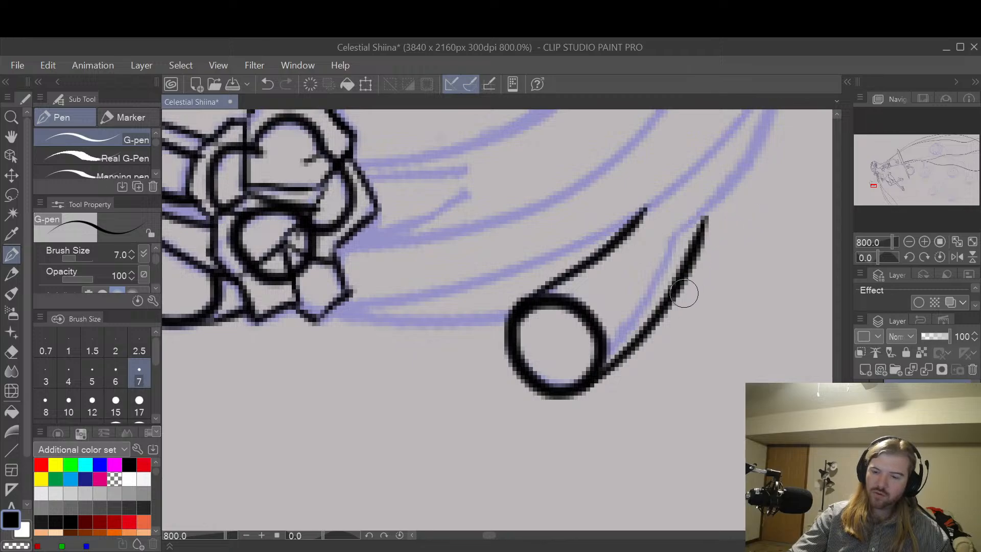
{"action": "key", "text": "ctrl+z"}
{"action": "mouse_move", "coordinate": [591, 383]}
{"action": "left_mouse_down"}
{"action": "mouse_move", "coordinate": [656, 313]}
{"action": "mouse_move", "coordinate": [687, 204]}
{"action": "left_mouse_up"}
{"action": "key", "text": "ctrl+z"}
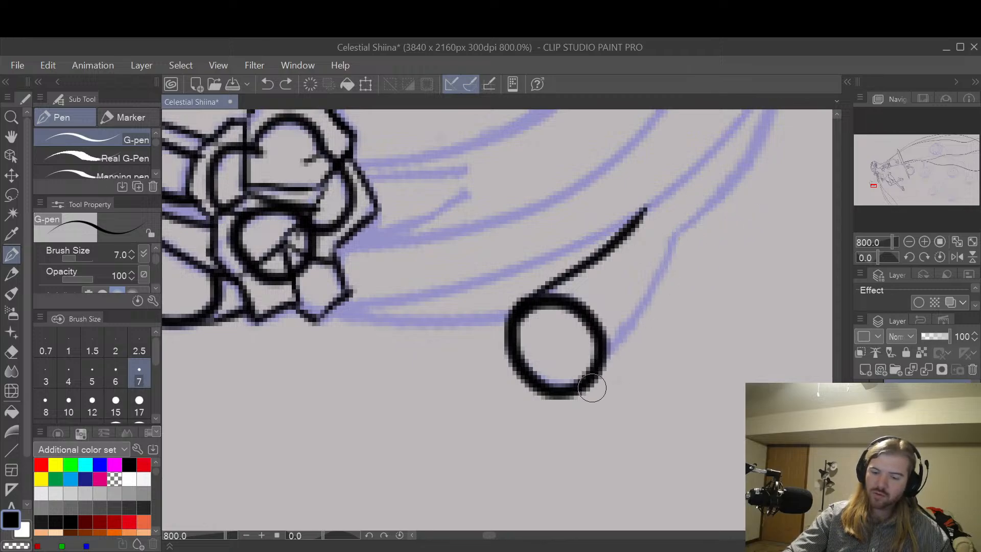
{"action": "mouse_move", "coordinate": [577, 394]}
{"action": "left_mouse_down"}
{"action": "mouse_move", "coordinate": [636, 344]}
{"action": "mouse_move", "coordinate": [701, 203]}
{"action": "mouse_move", "coordinate": [667, 385]}
{"action": "left_mouse_up"}
Step: Ink the body's bottom edge from the flower to the right foot and the sash's lower line above it
{"action": "key", "text": "space"}
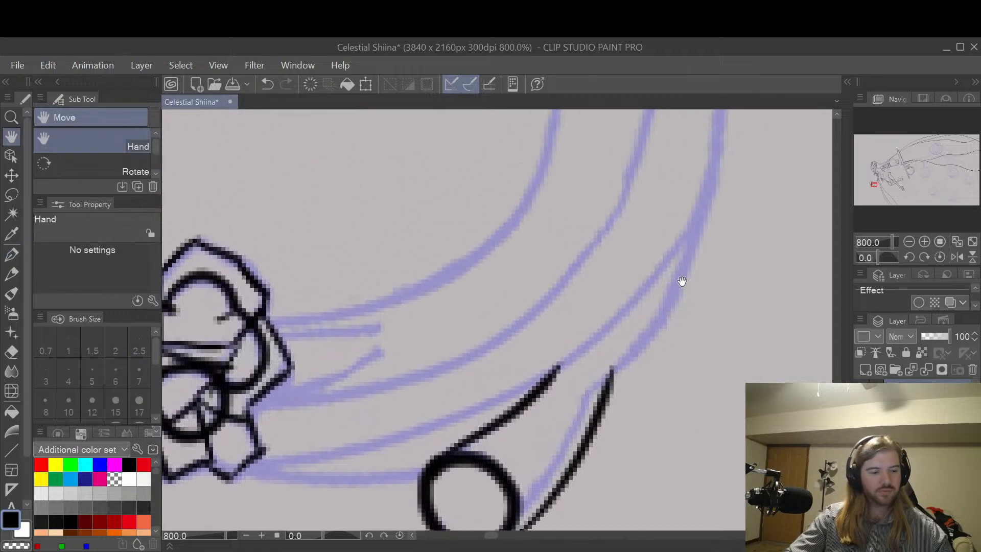
{"action": "key", "text": "shift+space"}
{"action": "left_click_drag", "start_coordinate": [649, 213], "coordinate": [555, 363]}
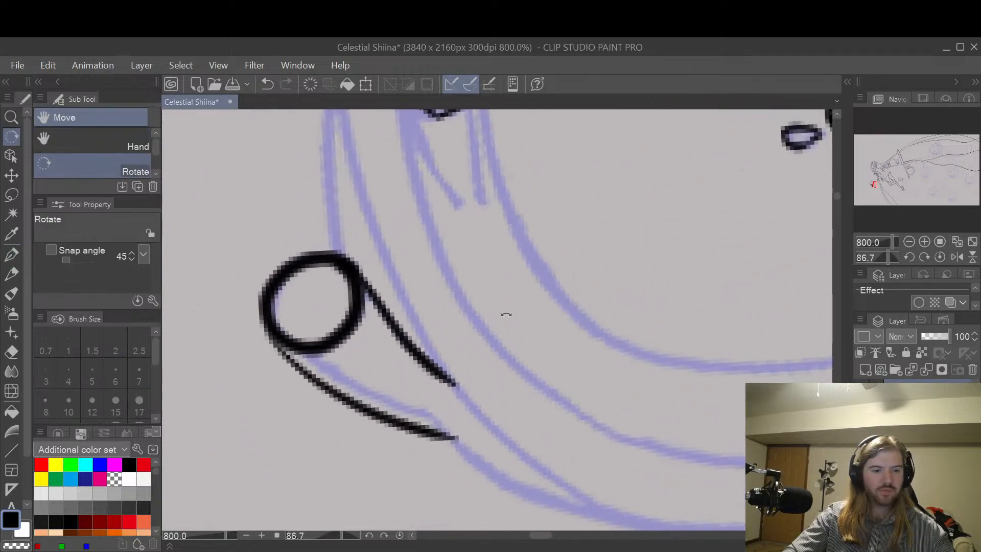
{"action": "left_click_drag", "start_coordinate": [499, 309], "coordinate": [609, 383]}
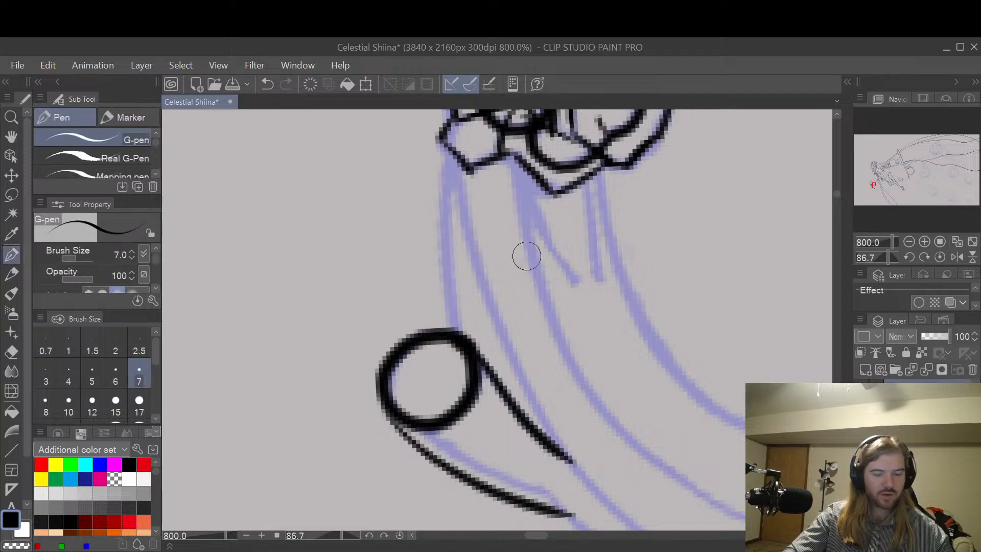
{"action": "left_click_drag", "start_coordinate": [448, 153], "coordinate": [456, 332]}
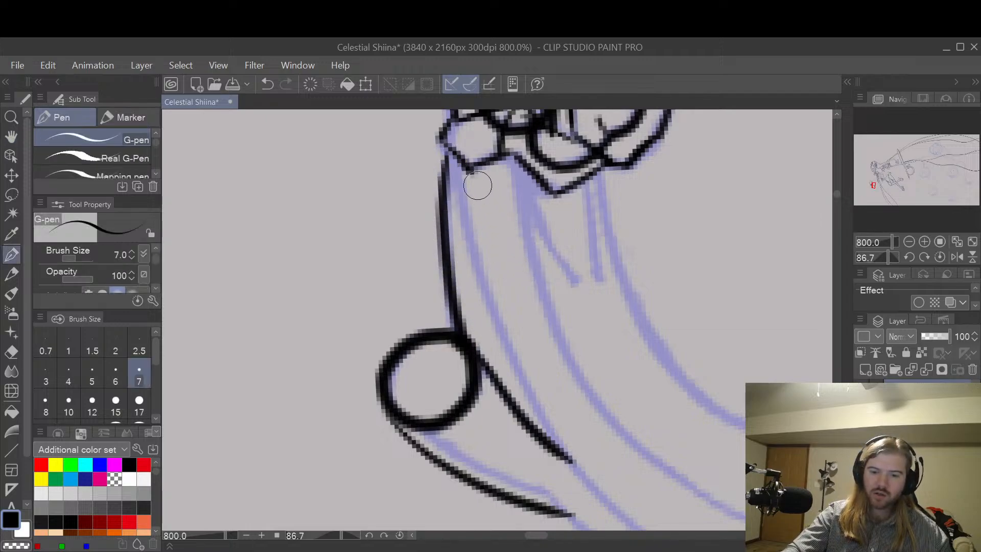
{"action": "mouse_move", "coordinate": [459, 160]}
{"action": "left_mouse_down"}
{"action": "mouse_move", "coordinate": [481, 283]}
{"action": "mouse_move", "coordinate": [508, 355]}
{"action": "mouse_move", "coordinate": [596, 482]}
{"action": "left_mouse_up"}
Step: Ink the two short fold lines on the sash where it emerges from the flower's right side
{"action": "left_click_drag", "start_coordinate": [705, 461], "coordinate": [637, 518]}
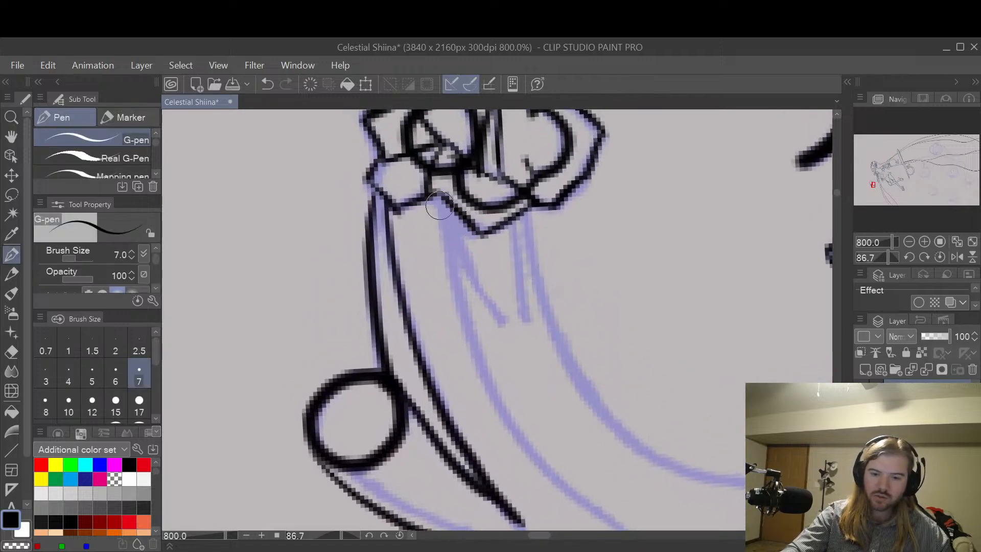
{"action": "left_click_drag", "start_coordinate": [457, 232], "coordinate": [511, 327]}
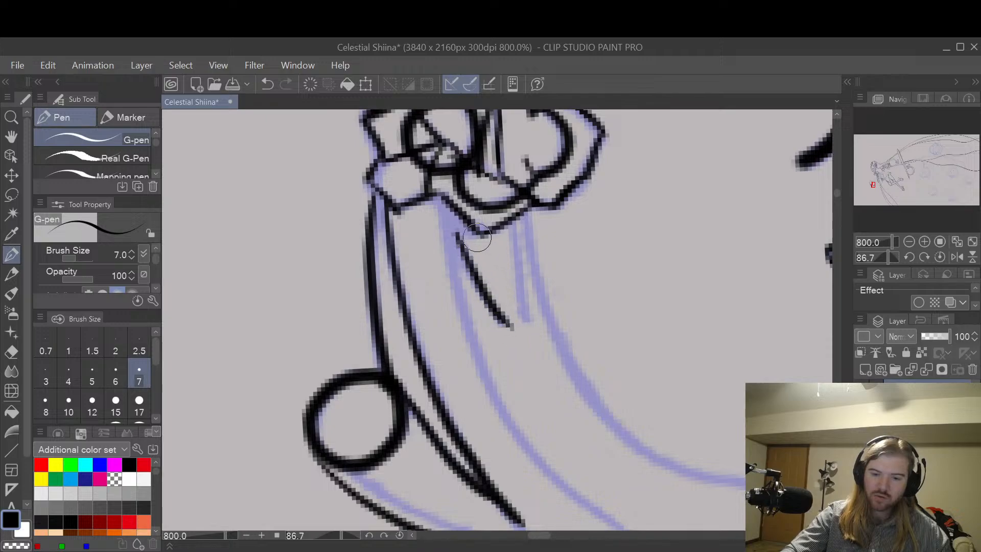
{"action": "mouse_move", "coordinate": [458, 237]}
{"action": "left_mouse_down"}
{"action": "mouse_move", "coordinate": [467, 221]}
{"action": "mouse_move", "coordinate": [516, 215]}
{"action": "mouse_move", "coordinate": [470, 237]}
{"action": "mouse_move", "coordinate": [526, 329]}
{"action": "left_mouse_up"}
{"action": "key", "text": "ctrl+z"}
{"action": "key", "text": "ctrl+z"}
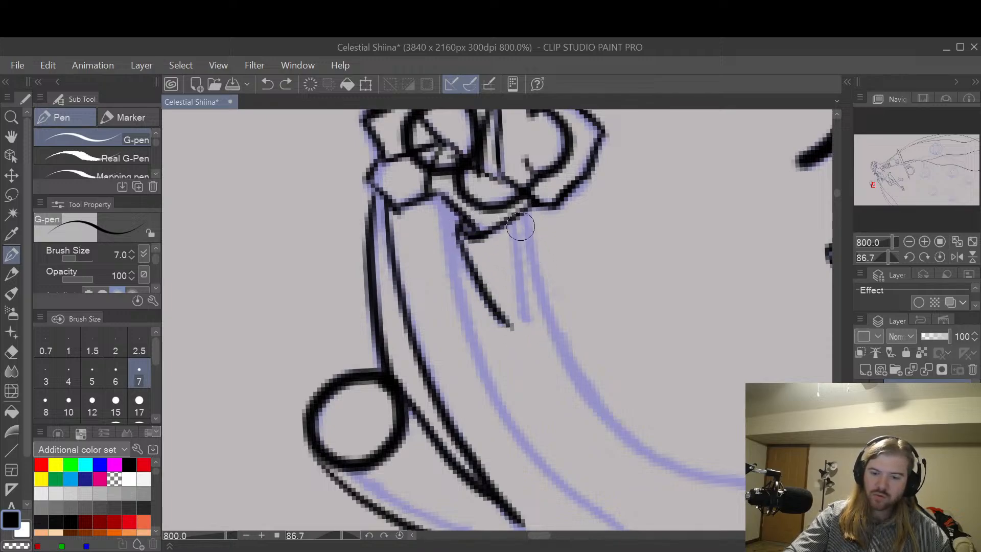
{"action": "mouse_move", "coordinate": [516, 217]}
{"action": "left_mouse_down"}
{"action": "mouse_move", "coordinate": [526, 325]}
{"action": "mouse_move", "coordinate": [498, 306]}
{"action": "mouse_move", "coordinate": [467, 260]}
{"action": "mouse_move", "coordinate": [507, 332]}
{"action": "left_mouse_up"}
{"action": "key", "text": "e"}
{"action": "key", "text": "p"}
Step: Ink the sash's long upper edge and middle fold line curving away from the flower's right side
{"action": "key", "text": "ctrl+z"}
{"action": "left_click_drag", "start_coordinate": [459, 232], "coordinate": [508, 329]}
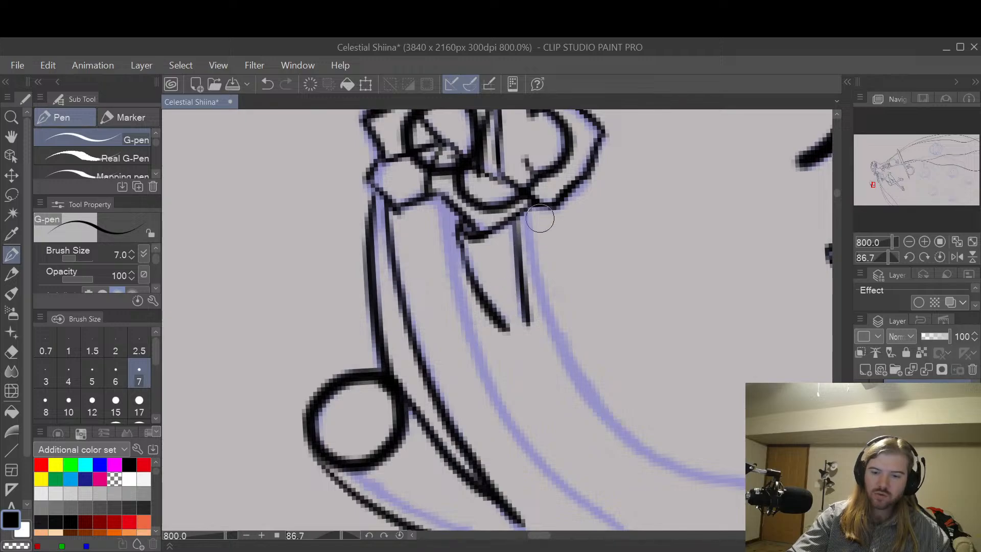
{"action": "mouse_move", "coordinate": [532, 208]}
{"action": "left_mouse_down"}
{"action": "mouse_move", "coordinate": [556, 343]}
{"action": "mouse_move", "coordinate": [600, 401]}
{"action": "left_mouse_up"}
{"action": "key", "text": "ctrl+z"}
{"action": "mouse_move", "coordinate": [530, 208]}
{"action": "left_mouse_down"}
{"action": "mouse_move", "coordinate": [564, 350]}
{"action": "mouse_move", "coordinate": [663, 453]}
{"action": "mouse_move", "coordinate": [746, 478]}
{"action": "left_mouse_up"}
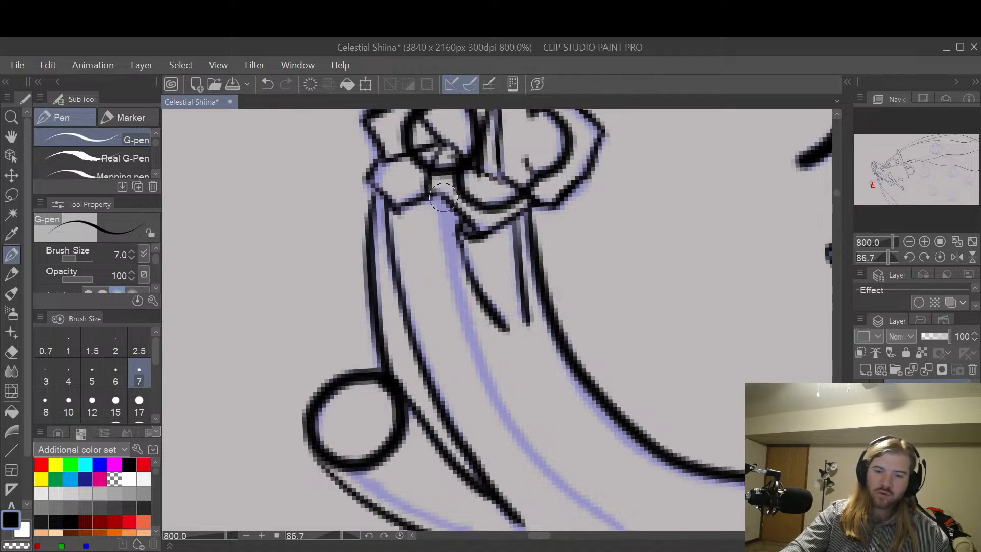
{"action": "mouse_move", "coordinate": [442, 197]}
{"action": "left_mouse_down"}
{"action": "mouse_move", "coordinate": [521, 424]}
{"action": "mouse_move", "coordinate": [608, 518]}
{"action": "mouse_move", "coordinate": [638, 529]}
{"action": "left_mouse_up"}
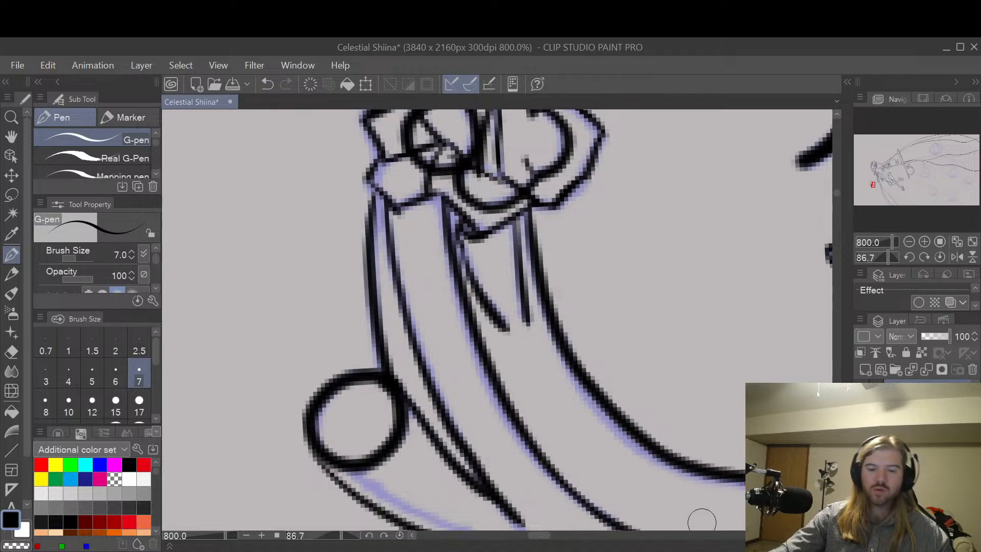
Step: Extend the sash's lower line past the right leg and ink the body outline from the leg to meet it
{"action": "key", "text": "space"}
{"action": "mouse_move", "coordinate": [716, 415]}
{"action": "left_mouse_down"}
{"action": "mouse_move", "coordinate": [694, 333]}
{"action": "mouse_move", "coordinate": [685, 323]}
{"action": "mouse_move", "coordinate": [671, 345]}
{"action": "left_mouse_up"}
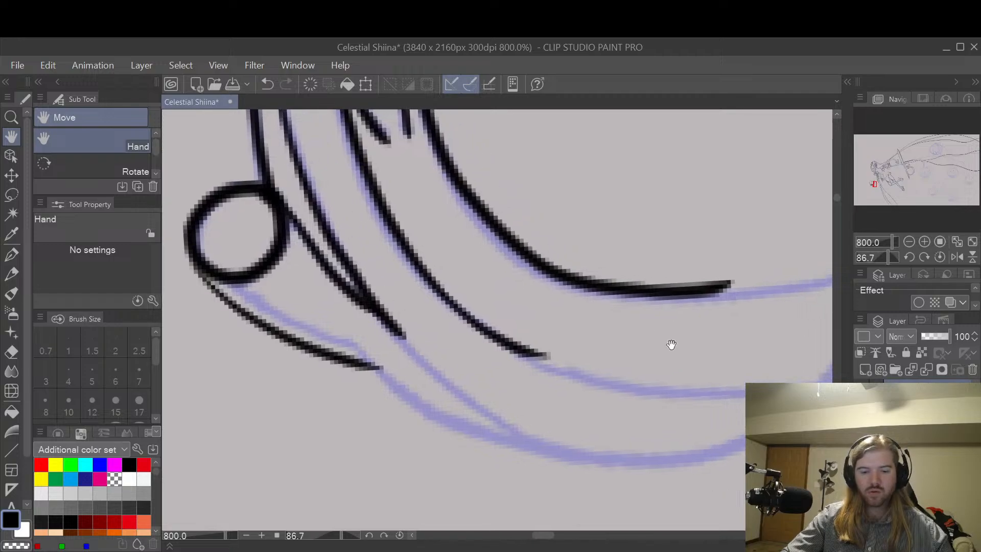
{"action": "mouse_move", "coordinate": [378, 301]}
{"action": "left_mouse_down"}
{"action": "mouse_move", "coordinate": [415, 350]}
{"action": "mouse_move", "coordinate": [508, 429]}
{"action": "mouse_move", "coordinate": [582, 462]}
{"action": "left_mouse_up"}
{"action": "mouse_move", "coordinate": [373, 361]}
{"action": "left_mouse_down"}
{"action": "mouse_move", "coordinate": [438, 416]}
{"action": "mouse_move", "coordinate": [601, 466]}
{"action": "left_mouse_up"}
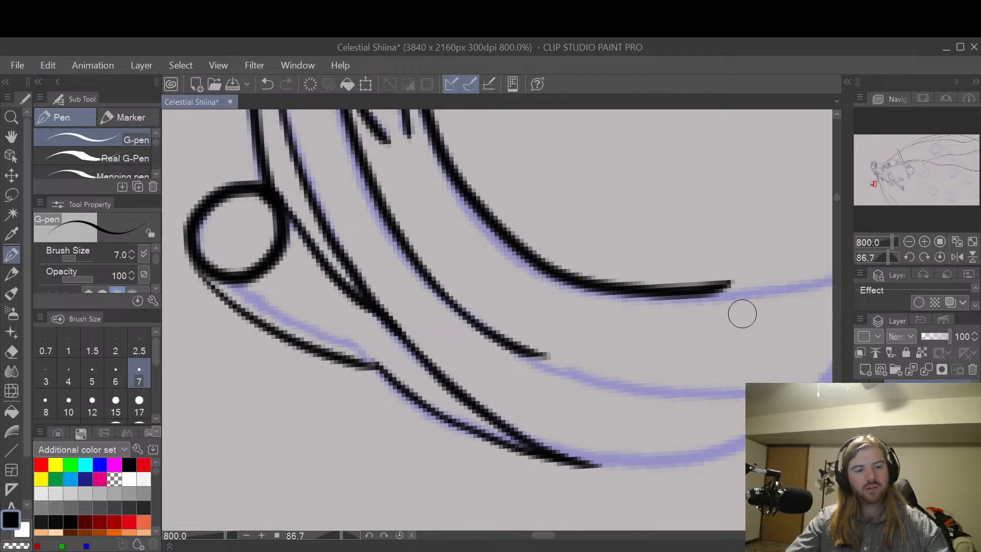
Step: Ink the body's bottom outline from its meeting point with the sash line to the base of the larger lobe
{"action": "key", "text": "space"}
{"action": "left_click_drag", "start_coordinate": [742, 314], "coordinate": [653, 325]}
{"action": "left_click_drag", "start_coordinate": [717, 260], "coordinate": [694, 265]}
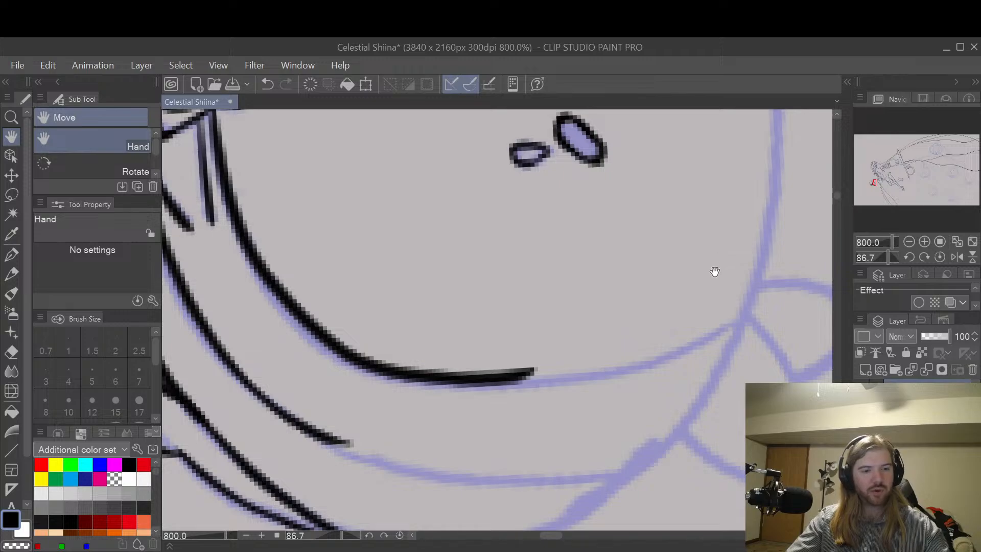
{"action": "key", "text": "shift+space"}
{"action": "left_click_drag", "start_coordinate": [716, 263], "coordinate": [635, 412]}
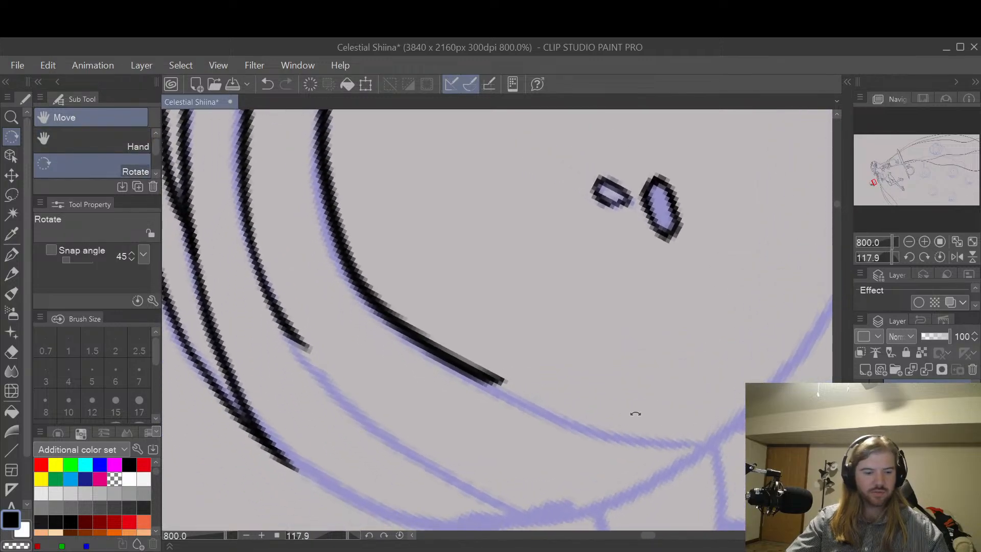
{"action": "key", "text": "space"}
{"action": "left_click_drag", "start_coordinate": [476, 378], "coordinate": [447, 331]}
{"action": "mouse_move", "coordinate": [251, 363]}
{"action": "left_mouse_down"}
{"action": "mouse_move", "coordinate": [342, 413]}
{"action": "mouse_move", "coordinate": [462, 442]}
{"action": "mouse_move", "coordinate": [575, 425]}
{"action": "left_mouse_up"}
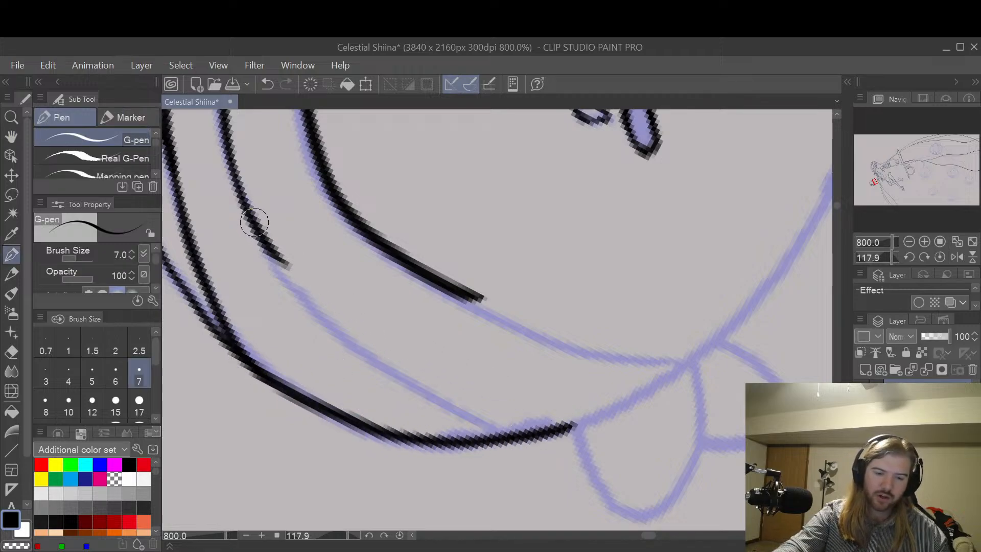
Step: Extend the sash's middle fold line to the body outline, and thicken the bottom outline while cleaning its inner edge
{"action": "key", "text": "ctrl+z"}
{"action": "mouse_move", "coordinate": [252, 212]}
{"action": "left_mouse_down"}
{"action": "mouse_move", "coordinate": [278, 267]}
{"action": "mouse_move", "coordinate": [370, 354]}
{"action": "mouse_move", "coordinate": [511, 433]}
{"action": "left_mouse_up"}
{"action": "mouse_move", "coordinate": [238, 352]}
{"action": "left_mouse_down"}
{"action": "mouse_move", "coordinate": [307, 409]}
{"action": "mouse_move", "coordinate": [433, 442]}
{"action": "left_mouse_up"}
{"action": "key", "text": "e"}
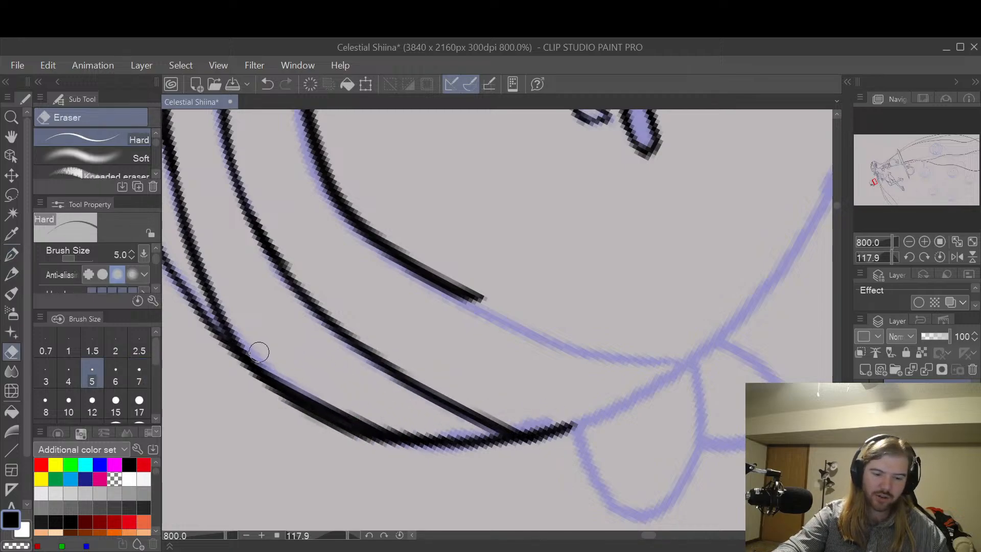
{"action": "mouse_move", "coordinate": [259, 351]}
{"action": "left_mouse_down"}
{"action": "mouse_move", "coordinate": [291, 382]}
{"action": "mouse_move", "coordinate": [401, 425]}
{"action": "left_mouse_up"}
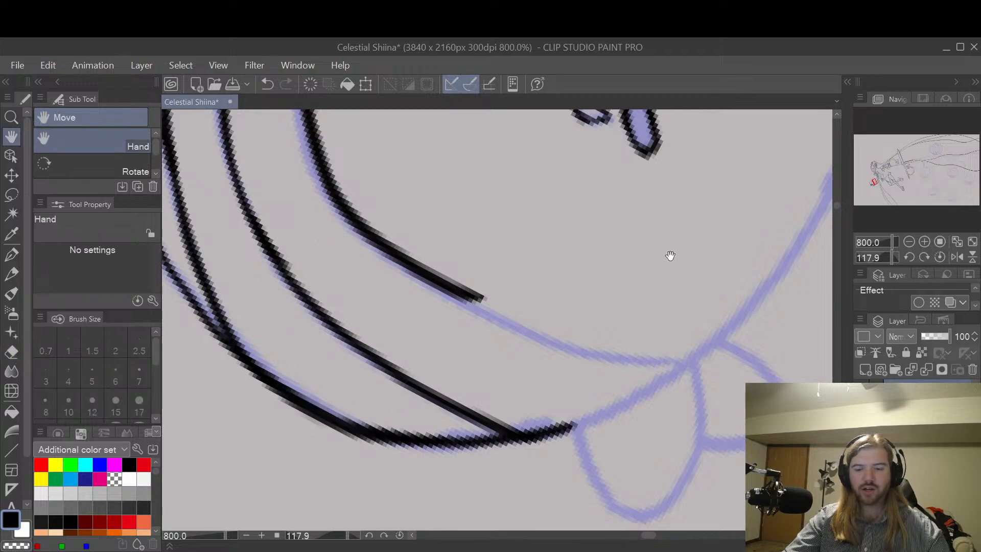
Step: Ink the remaining length of the sash's upper edge to where it meets the body's side near the lobes
{"action": "left_click_drag", "start_coordinate": [670, 256], "coordinate": [622, 300]}
{"action": "key", "text": "p"}
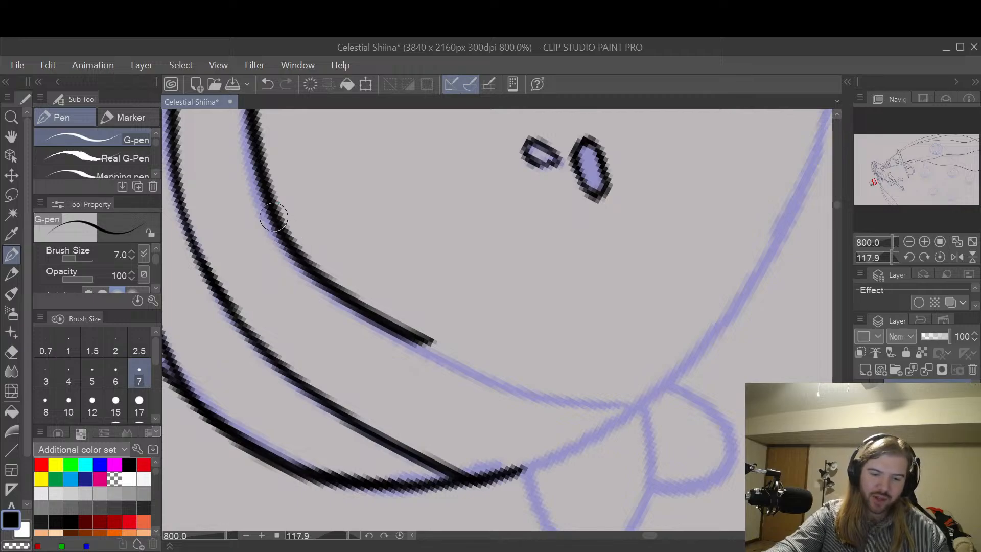
{"action": "mouse_move", "coordinate": [273, 217]}
{"action": "left_mouse_down"}
{"action": "mouse_move", "coordinate": [398, 333]}
{"action": "mouse_move", "coordinate": [517, 389]}
{"action": "mouse_move", "coordinate": [643, 405]}
{"action": "left_mouse_up"}
Step: Erase the middle stretch of the sash's upper edge and redraw it as a smoother, thinner line
{"action": "key", "text": "e"}
{"action": "mouse_move", "coordinate": [514, 351]}
{"action": "left_mouse_down"}
{"action": "mouse_move", "coordinate": [418, 335]}
{"action": "mouse_move", "coordinate": [325, 255]}
{"action": "mouse_move", "coordinate": [320, 271]}
{"action": "mouse_move", "coordinate": [423, 350]}
{"action": "mouse_move", "coordinate": [534, 383]}
{"action": "mouse_move", "coordinate": [377, 318]}
{"action": "mouse_move", "coordinate": [339, 280]}
{"action": "mouse_move", "coordinate": [348, 304]}
{"action": "left_mouse_up"}
{"action": "left_click_drag", "start_coordinate": [310, 255], "coordinate": [418, 334]}
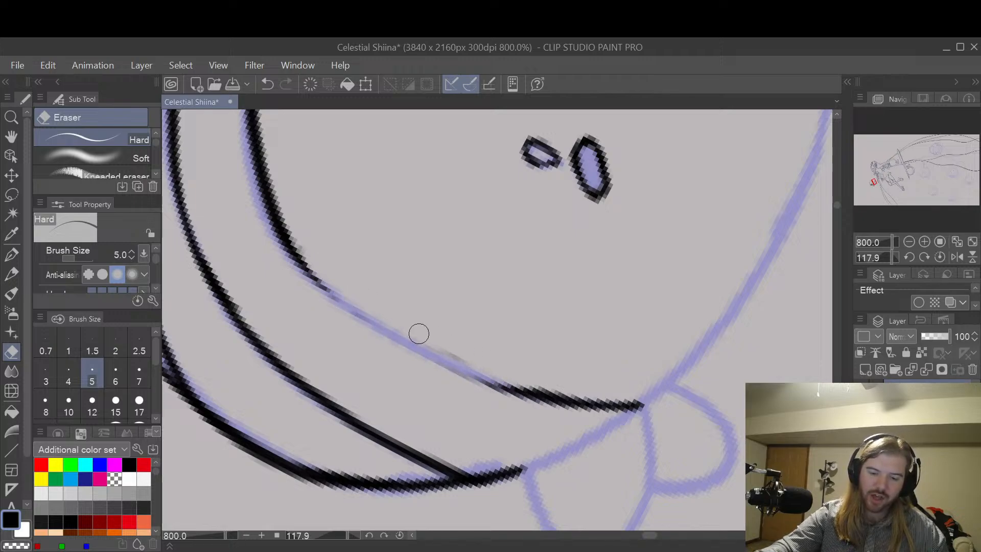
{"action": "key", "text": "p"}
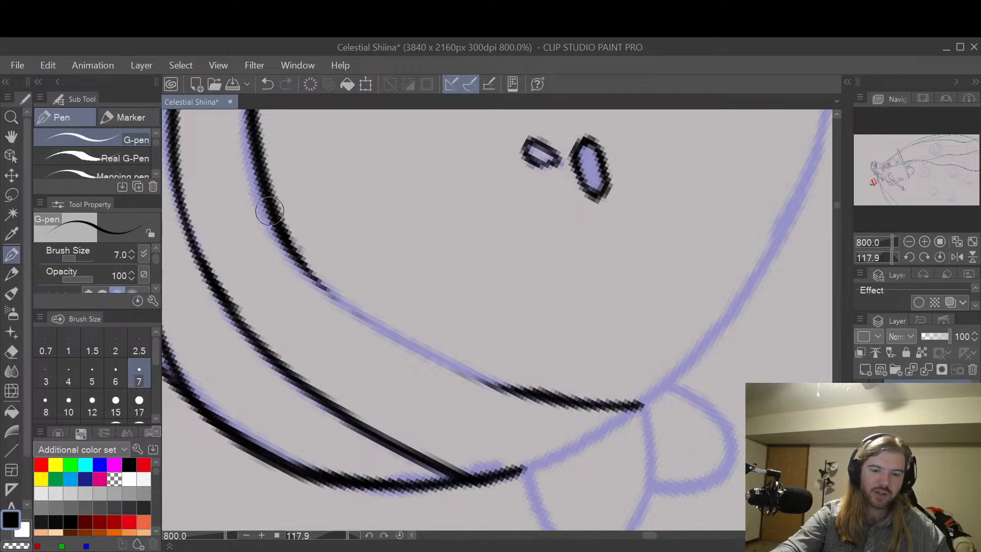
{"action": "mouse_move", "coordinate": [281, 240]}
{"action": "left_mouse_down"}
{"action": "mouse_move", "coordinate": [317, 284]}
{"action": "mouse_move", "coordinate": [464, 380]}
{"action": "left_mouse_up"}
{"action": "key", "text": "ctrl+z"}
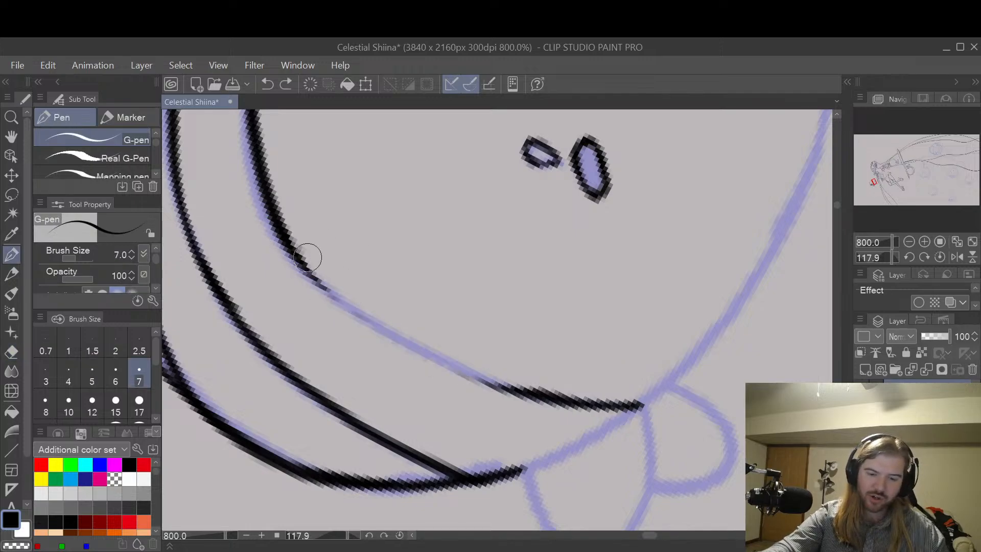
{"action": "mouse_move", "coordinate": [304, 266]}
{"action": "left_mouse_down"}
{"action": "mouse_move", "coordinate": [444, 372]}
{"action": "mouse_move", "coordinate": [617, 398]}
{"action": "left_mouse_up"}
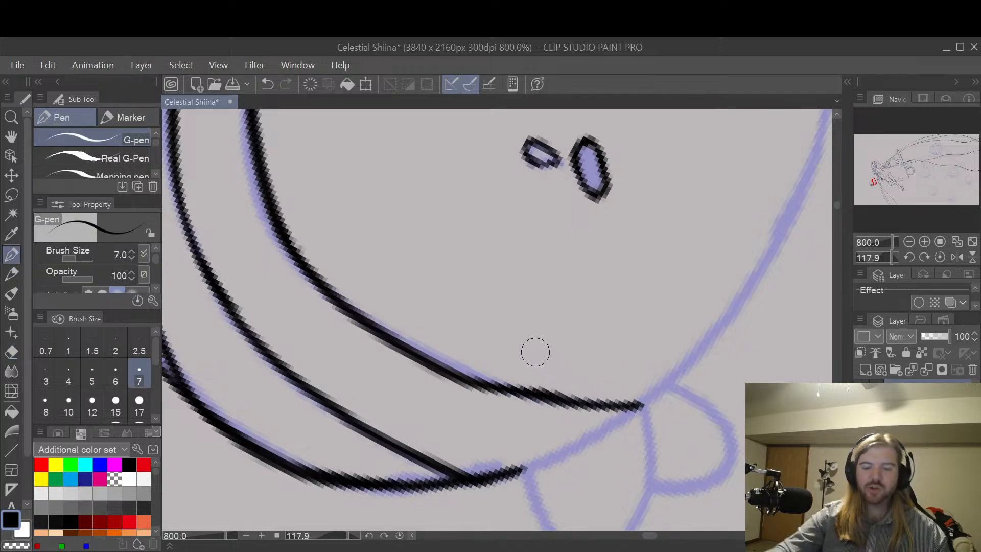
Step: Thicken the middle fold line where it joins the body outline and erase the excess ink around the junction
{"action": "mouse_move", "coordinate": [334, 407]}
{"action": "left_mouse_down"}
{"action": "mouse_move", "coordinate": [427, 455]}
{"action": "mouse_move", "coordinate": [510, 462]}
{"action": "left_mouse_up"}
{"action": "mouse_move", "coordinate": [365, 426]}
{"action": "left_mouse_down"}
{"action": "mouse_move", "coordinate": [454, 457]}
{"action": "mouse_move", "coordinate": [528, 458]}
{"action": "left_mouse_up"}
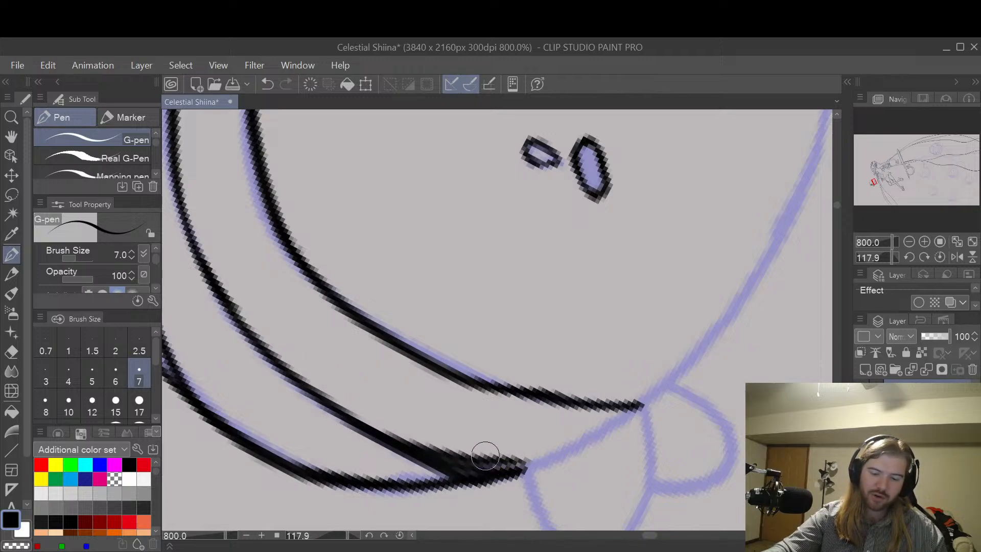
{"action": "key", "text": "ctrl+z"}
{"action": "left_click_drag", "start_coordinate": [369, 435], "coordinate": [528, 474]}
{"action": "key", "text": "ctrl+z"}
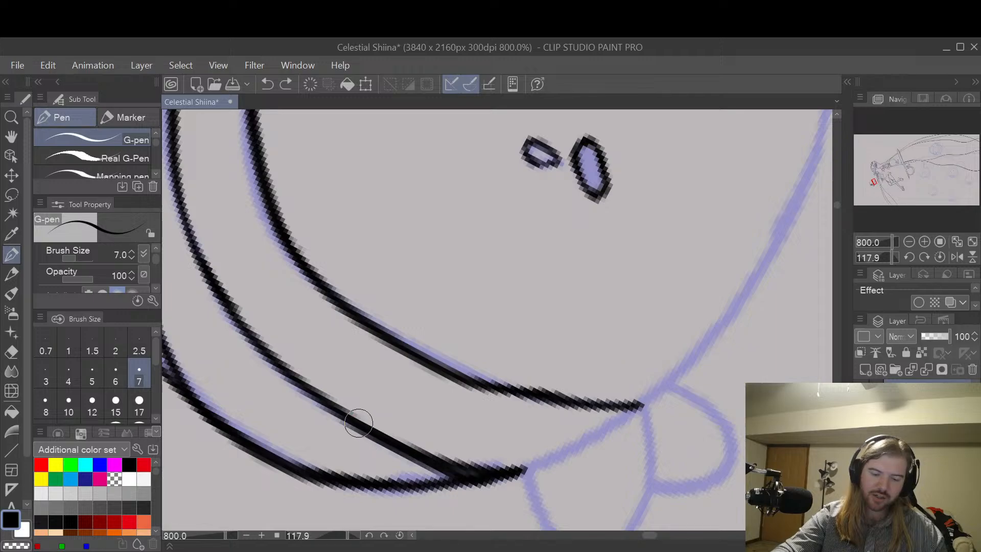
{"action": "key", "text": "p"}
{"action": "key", "text": "e"}
{"action": "key", "text": "p"}
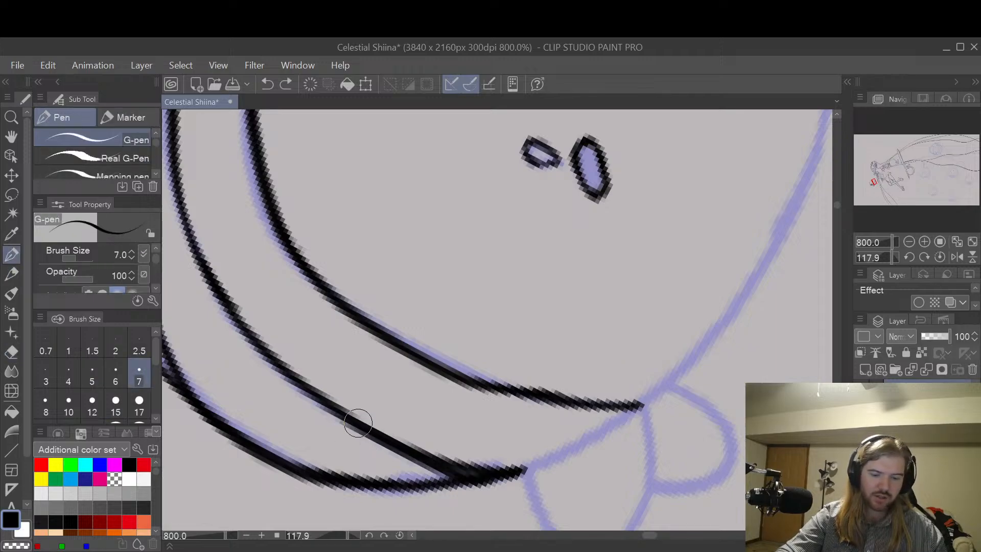
{"action": "left_click_drag", "start_coordinate": [356, 422], "coordinate": [485, 467]}
{"action": "left_click_drag", "start_coordinate": [468, 474], "coordinate": [460, 475]}
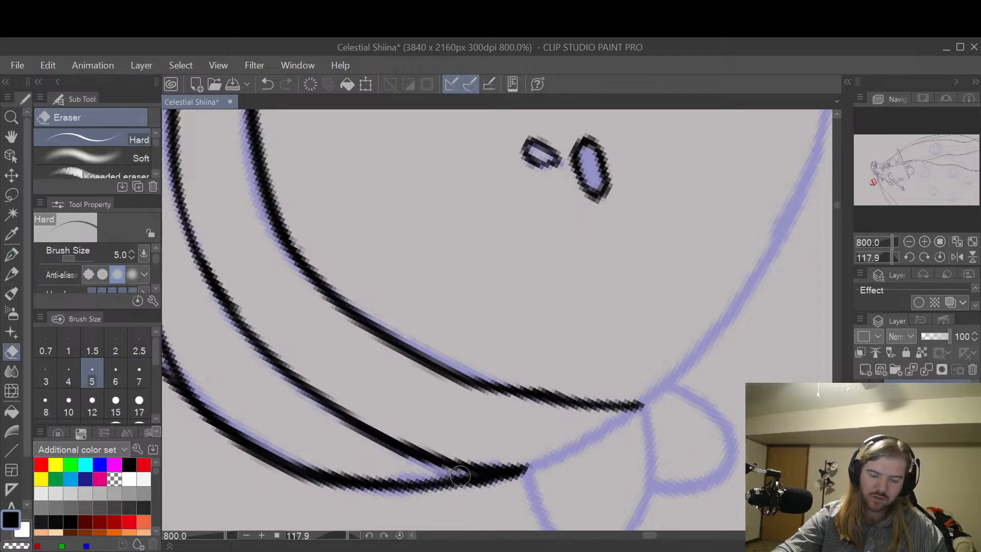
Step: Ink the body outline curving from the sash's far end around the outer side of the face
{"action": "key", "text": "space"}
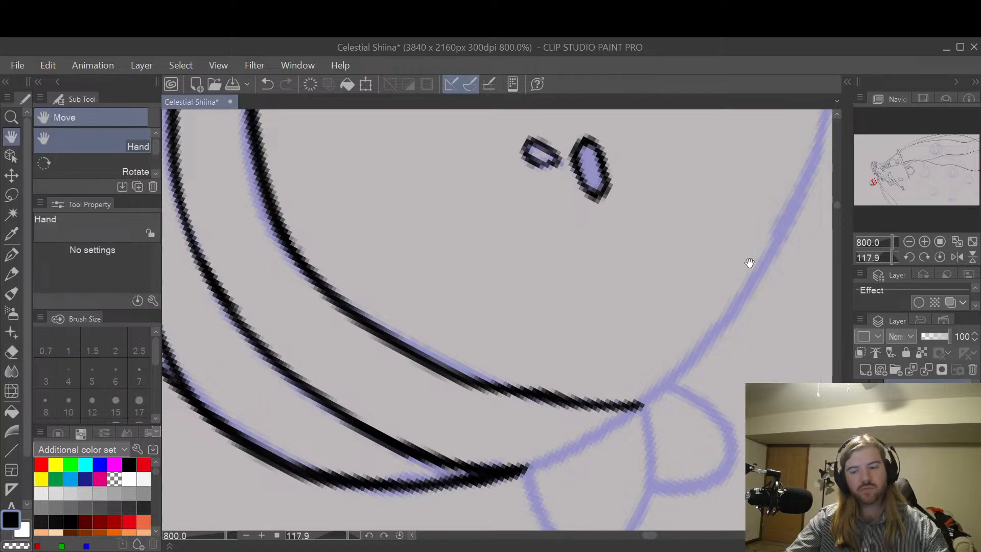
{"action": "left_click_drag", "start_coordinate": [827, 249], "coordinate": [722, 381]}
{"action": "scroll", "coordinate": [729, 274], "scroll_direction": "down", "scroll_amount": 2}
{"action": "left_click_drag", "start_coordinate": [782, 264], "coordinate": [723, 413]}
{"action": "scroll", "coordinate": [659, 278], "scroll_direction": "up", "scroll_amount": 4}
{"action": "left_click_drag", "start_coordinate": [538, 308], "coordinate": [590, 330]}
{"action": "key", "text": "p"}
{"action": "left_click_drag", "start_coordinate": [360, 159], "coordinate": [415, 210]}
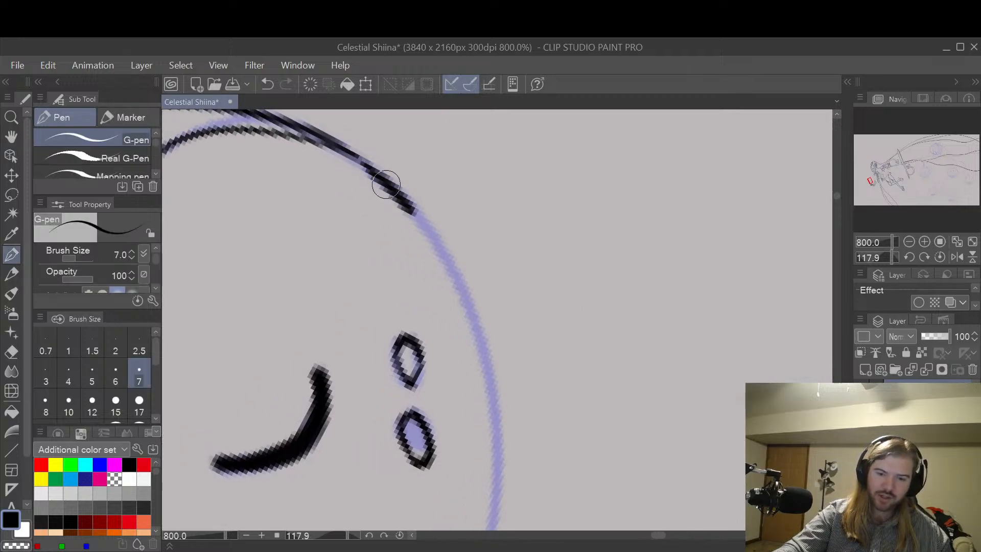
{"action": "key", "text": "ctrl+z"}
{"action": "mouse_move", "coordinate": [330, 141]}
{"action": "left_mouse_down"}
{"action": "mouse_move", "coordinate": [363, 164]}
{"action": "mouse_move", "coordinate": [434, 247]}
{"action": "mouse_move", "coordinate": [485, 359]}
{"action": "mouse_move", "coordinate": [480, 508]}
{"action": "left_mouse_up"}
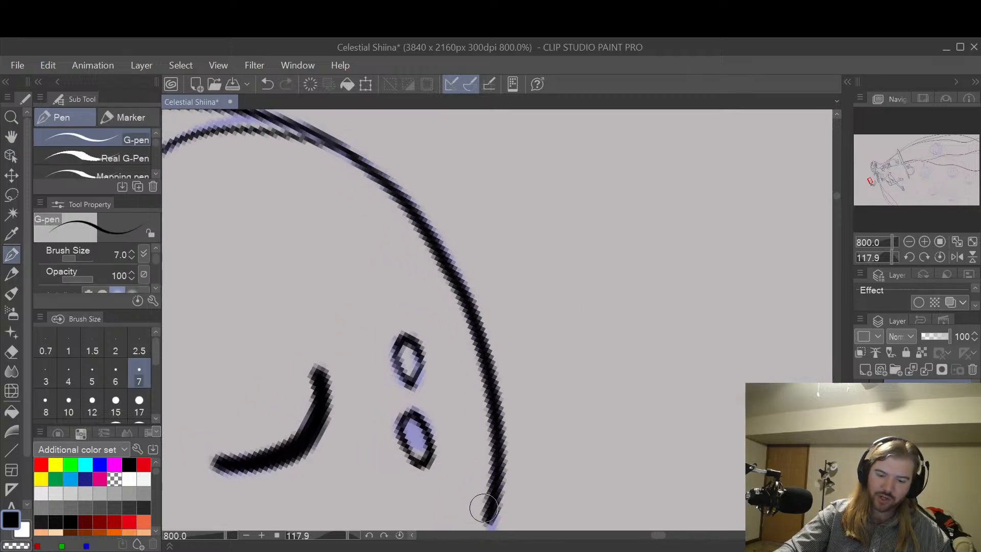
{"action": "key", "text": "ctrl+z"}
{"action": "mouse_move", "coordinate": [345, 154]}
{"action": "left_mouse_down"}
{"action": "mouse_move", "coordinate": [422, 226]}
{"action": "mouse_move", "coordinate": [469, 307]}
{"action": "mouse_move", "coordinate": [493, 396]}
{"action": "mouse_move", "coordinate": [487, 526]}
{"action": "left_mouse_up"}
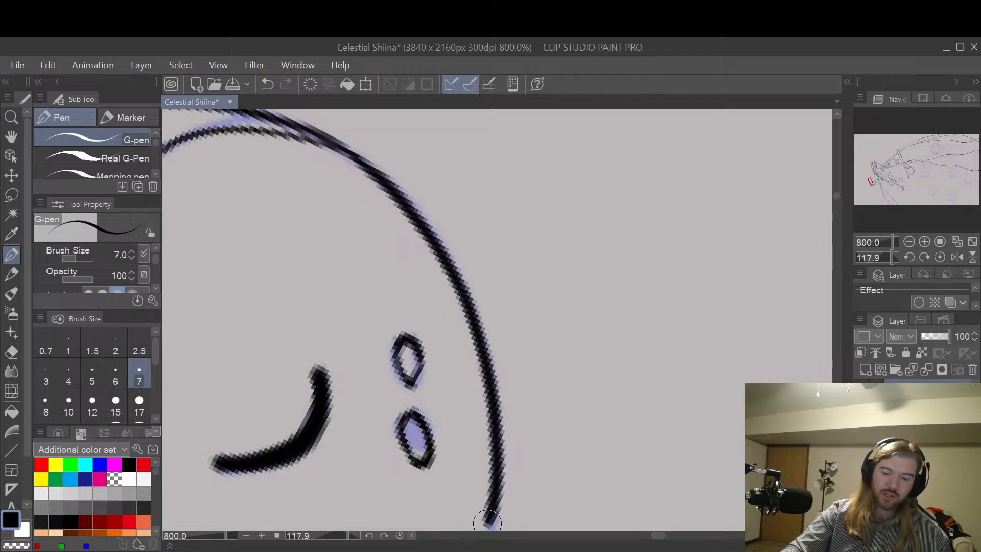
Step: Continue the body outline past the face down to the end of the sash's upper edge
{"action": "key", "text": "space"}
{"action": "left_click_drag", "start_coordinate": [606, 475], "coordinate": [660, 185]}
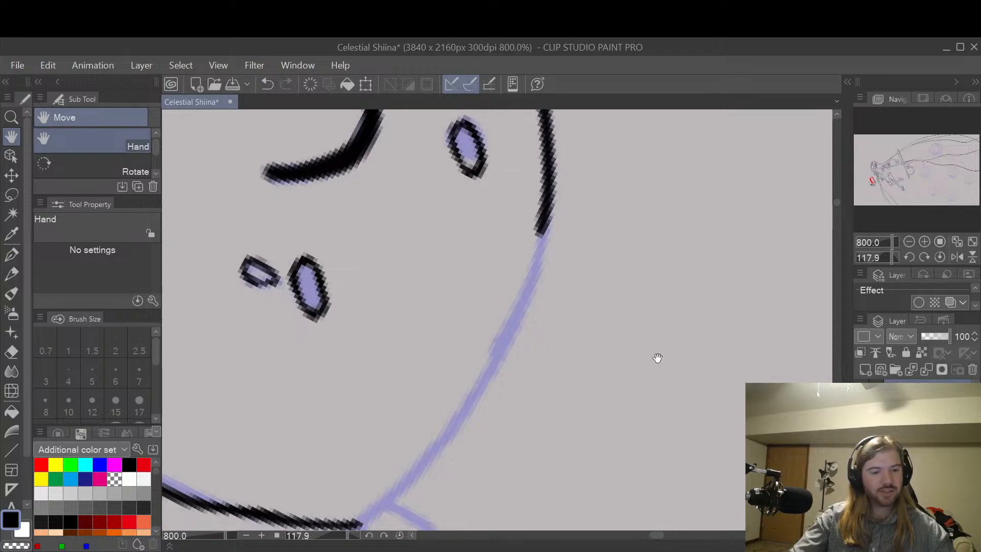
{"action": "left_click_drag", "start_coordinate": [642, 422], "coordinate": [691, 306]}
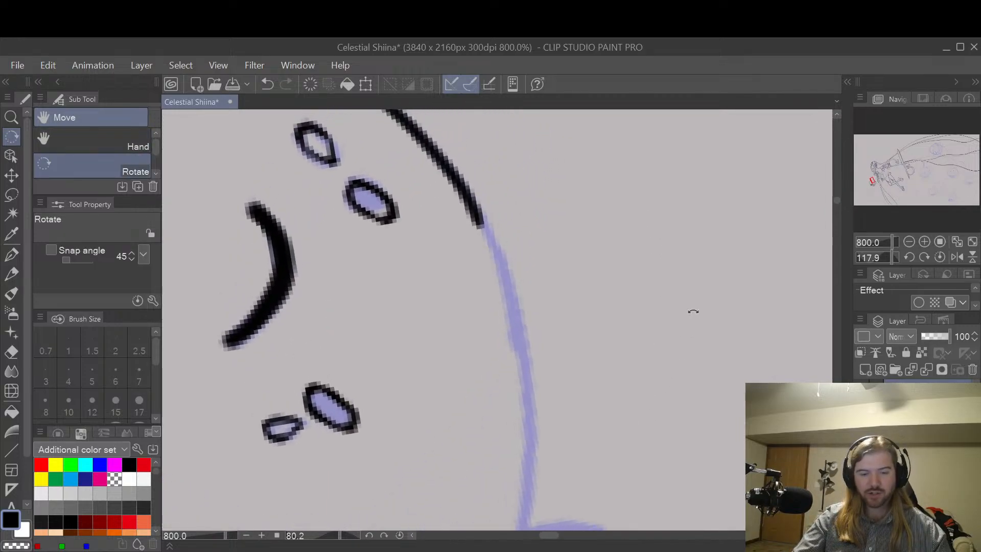
{"action": "mouse_move", "coordinate": [648, 357]}
{"action": "left_mouse_down"}
{"action": "mouse_move", "coordinate": [678, 325]}
{"action": "mouse_move", "coordinate": [679, 306]}
{"action": "left_mouse_up"}
{"action": "key", "text": "p"}
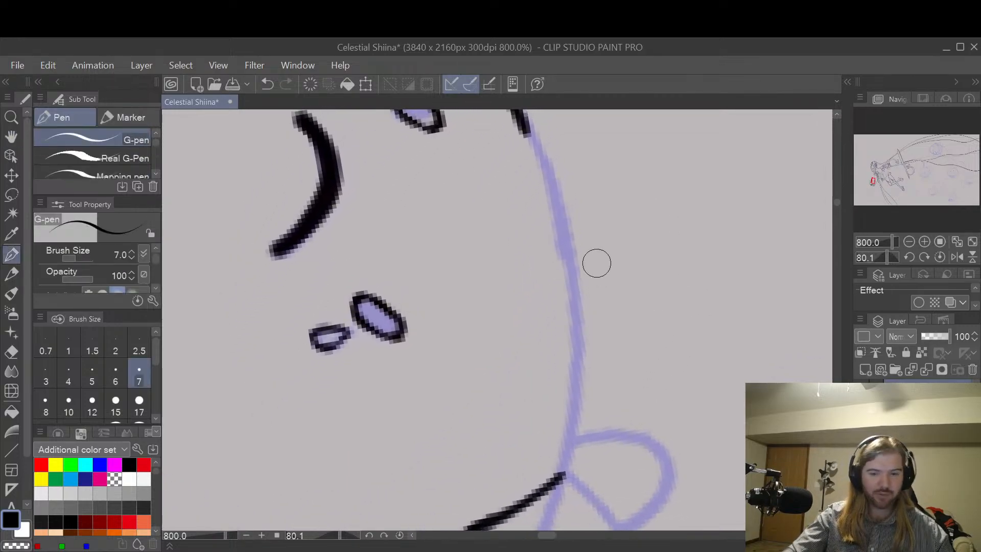
{"action": "mouse_move", "coordinate": [516, 120]}
{"action": "left_mouse_down"}
{"action": "mouse_move", "coordinate": [542, 154]}
{"action": "mouse_move", "coordinate": [571, 247]}
{"action": "mouse_move", "coordinate": [561, 480]}
{"action": "left_mouse_up"}
Step: Ink the body outline across the sash's end to close the gap with the bottom outline
{"action": "key", "text": "h"}
{"action": "left_click_drag", "start_coordinate": [639, 350], "coordinate": [668, 208]}
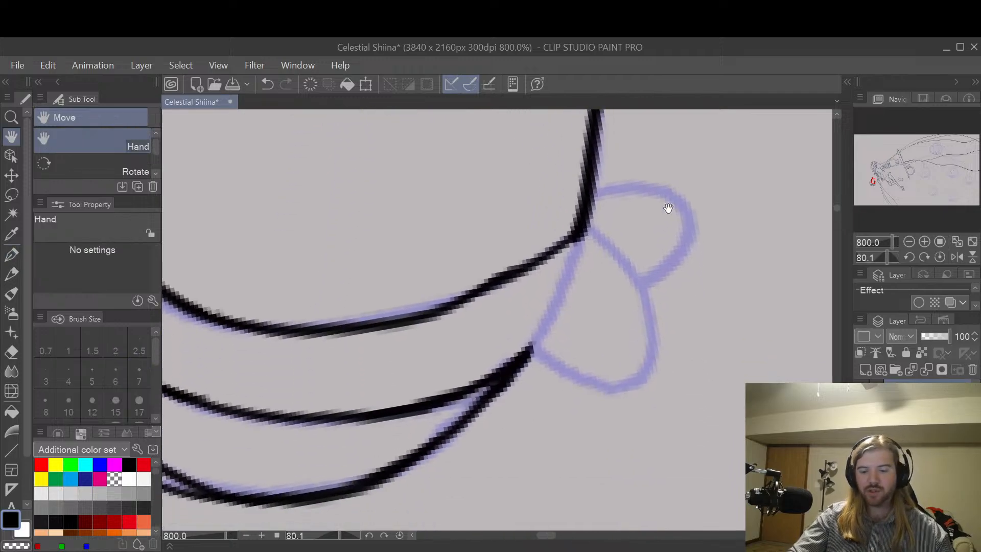
{"action": "key", "text": "p"}
{"action": "left_click_drag", "start_coordinate": [575, 247], "coordinate": [531, 357]}
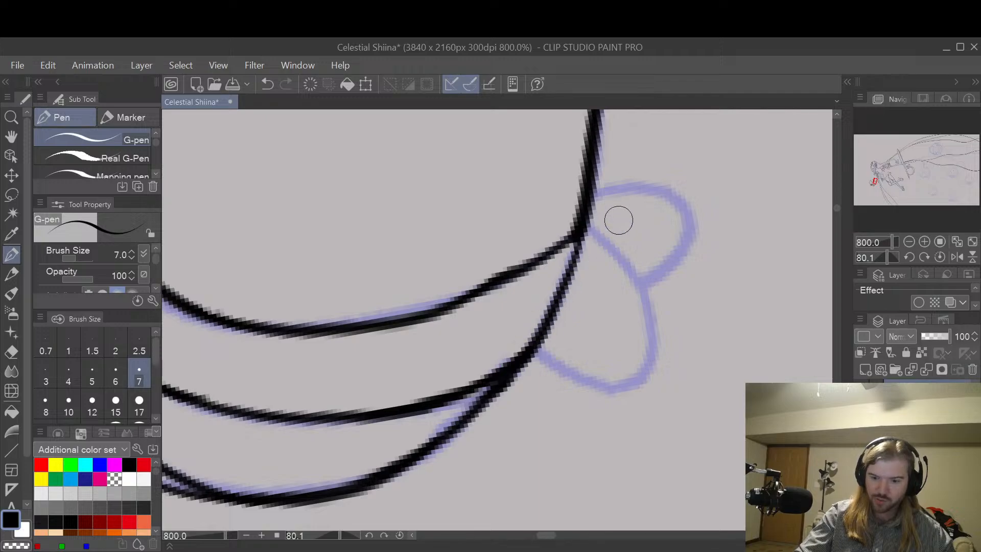
Step: Ink the two rounded, overlapping lobes protruding from the body beside the sash's end
{"action": "mouse_move", "coordinate": [587, 223]}
{"action": "left_mouse_down"}
{"action": "mouse_move", "coordinate": [615, 254]}
{"action": "mouse_move", "coordinate": [646, 322]}
{"action": "mouse_move", "coordinate": [645, 378]}
{"action": "left_mouse_up"}
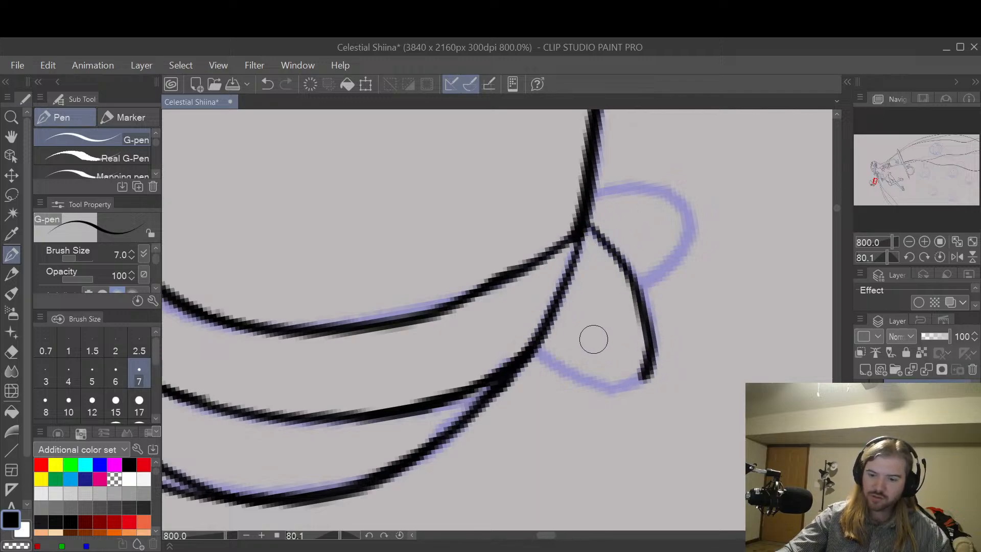
{"action": "mouse_move", "coordinate": [537, 352]}
{"action": "left_mouse_down"}
{"action": "mouse_move", "coordinate": [614, 386]}
{"action": "mouse_move", "coordinate": [648, 376]}
{"action": "left_mouse_up"}
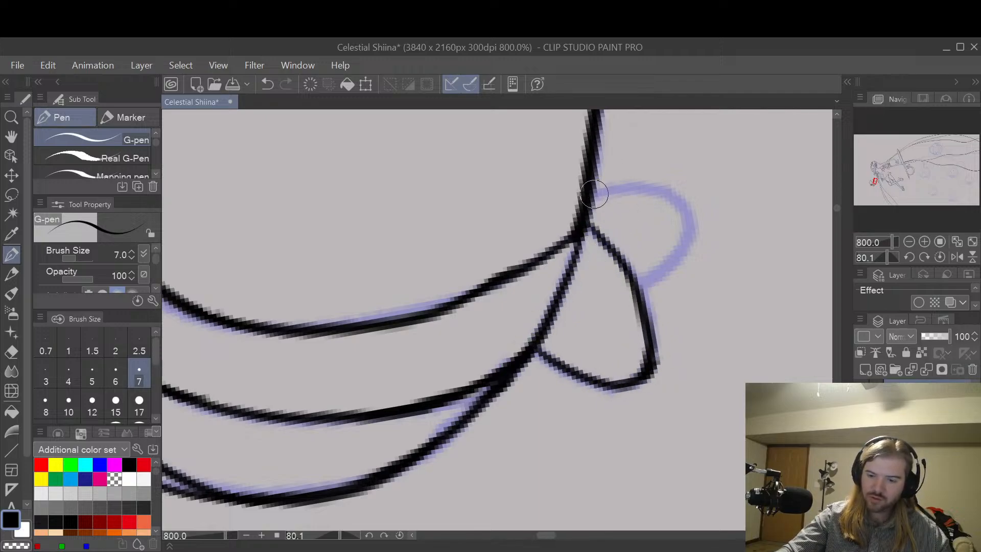
{"action": "mouse_move", "coordinate": [596, 193]}
{"action": "left_mouse_down"}
{"action": "mouse_move", "coordinate": [650, 190]}
{"action": "mouse_move", "coordinate": [690, 223]}
{"action": "mouse_move", "coordinate": [681, 247]}
{"action": "left_mouse_up"}
{"action": "mouse_move", "coordinate": [641, 281]}
{"action": "left_mouse_down"}
{"action": "mouse_move", "coordinate": [683, 243]}
{"action": "mouse_move", "coordinate": [690, 221]}
{"action": "left_mouse_up"}
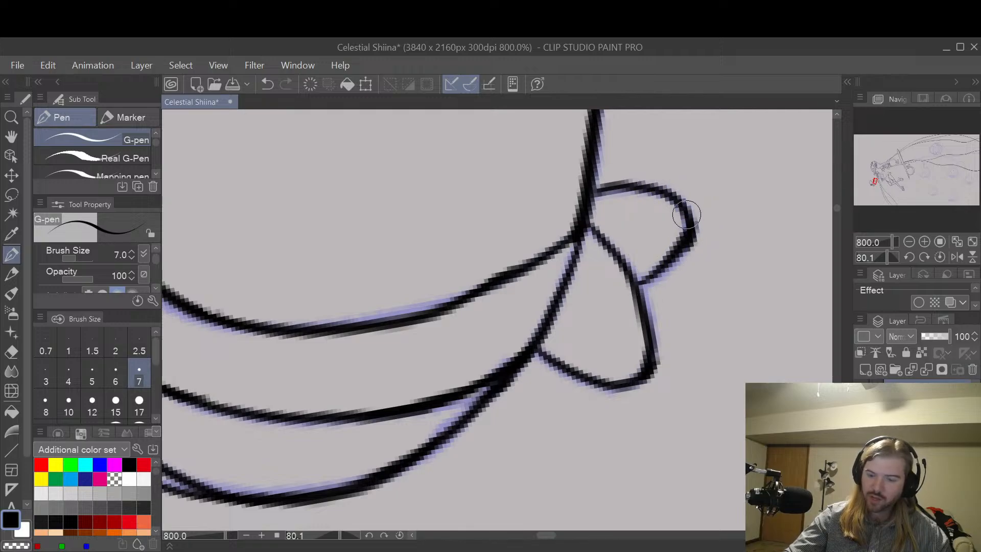
{"action": "key", "text": "ctrl+z"}
{"action": "left_click_drag", "start_coordinate": [641, 281], "coordinate": [688, 220]}
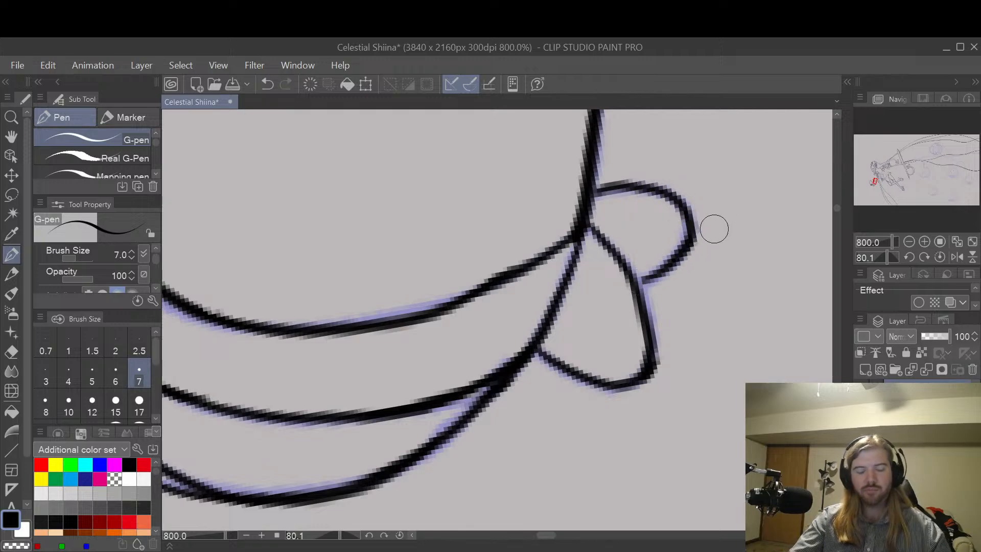
Step: Review the line art of the finished round creature and the girl's figure for parts still left as sketch
{"action": "scroll", "coordinate": [708, 228], "scroll_direction": "down", "scroll_amount": 4}
{"action": "key", "text": "h"}
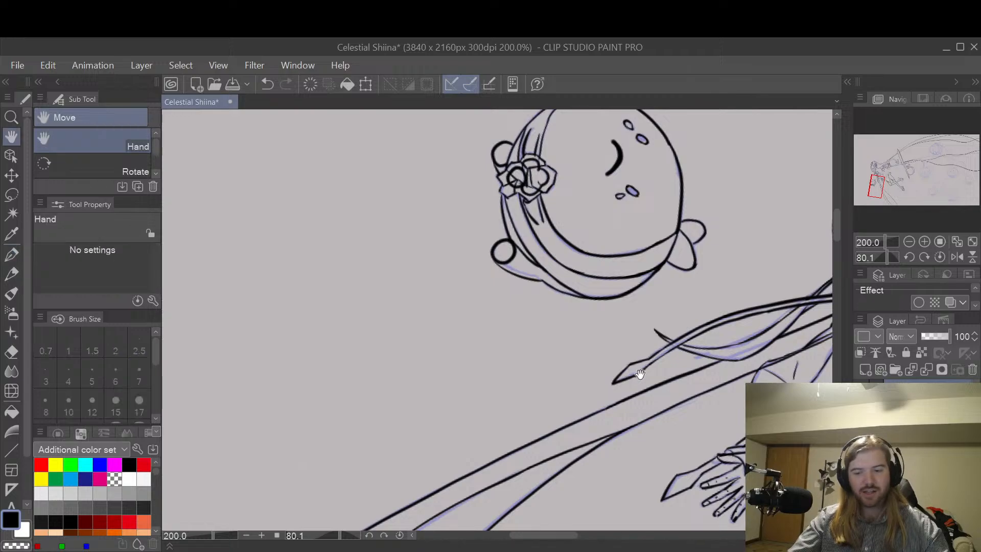
{"action": "key", "text": "p"}
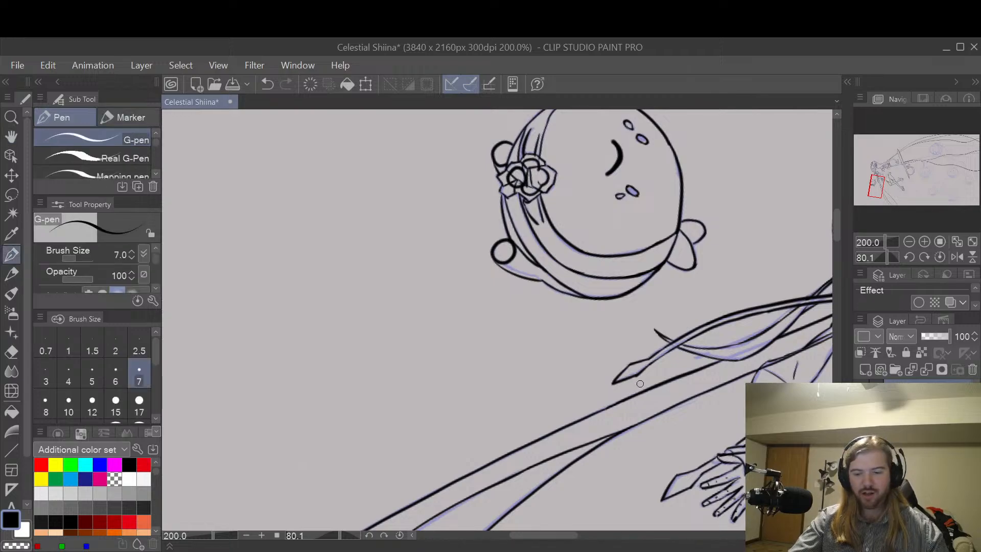
{"action": "key", "text": "r"}
{"action": "left_click_drag", "start_coordinate": [643, 380], "coordinate": [698, 250]}
{"action": "key", "text": "h"}
{"action": "left_click_drag", "start_coordinate": [794, 154], "coordinate": [645, 413]}
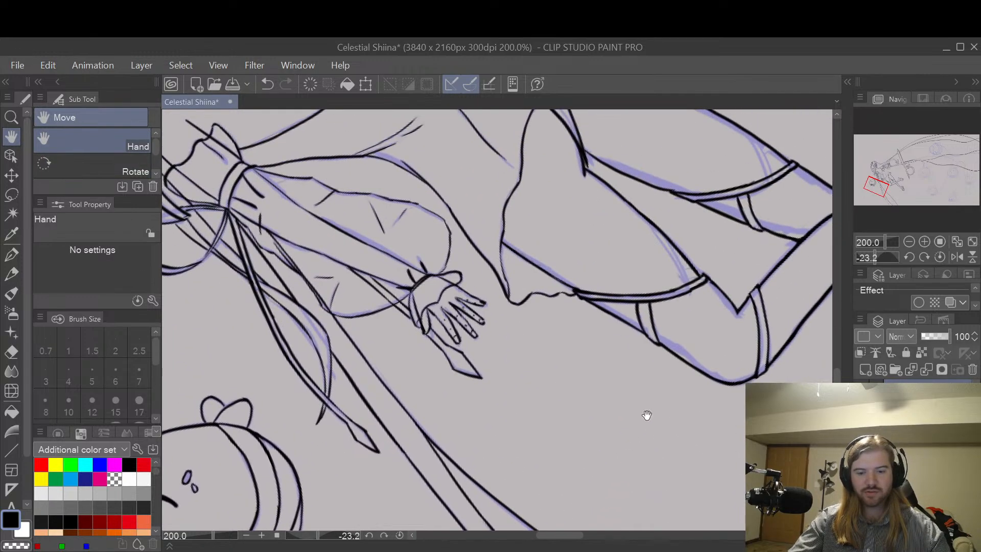
{"action": "scroll", "coordinate": [691, 327], "scroll_direction": "down", "scroll_amount": 2}
{"action": "left_click_drag", "start_coordinate": [738, 341], "coordinate": [604, 481]}
{"action": "left_click_drag", "start_coordinate": [722, 417], "coordinate": [653, 218]}
{"action": "left_click_drag", "start_coordinate": [715, 249], "coordinate": [736, 401]}
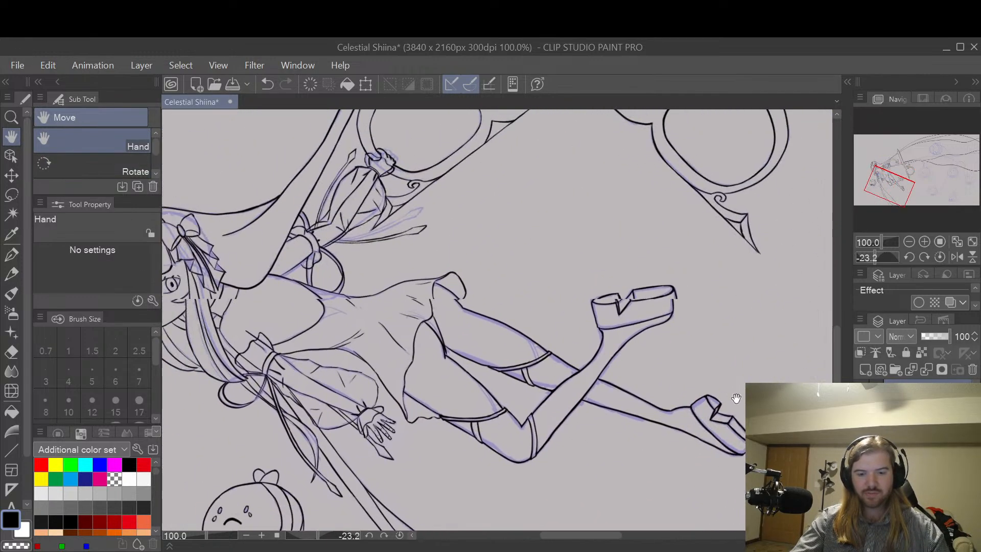
{"action": "mouse_move", "coordinate": [563, 322]}
{"action": "left_mouse_down"}
{"action": "mouse_move", "coordinate": [641, 275]}
{"action": "mouse_move", "coordinate": [765, 323]}
{"action": "mouse_move", "coordinate": [655, 352]}
{"action": "left_mouse_up"}
{"action": "mouse_move", "coordinate": [634, 309]}
{"action": "left_mouse_down"}
{"action": "mouse_move", "coordinate": [756, 314]}
{"action": "mouse_move", "coordinate": [674, 283]}
{"action": "left_mouse_up"}
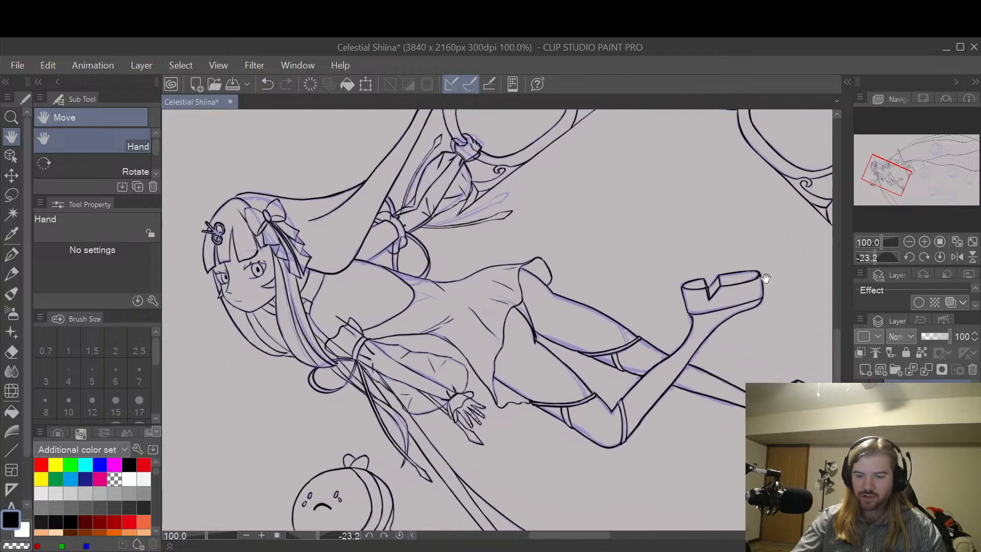
{"action": "mouse_move", "coordinate": [765, 277]}
{"action": "left_mouse_down"}
{"action": "mouse_move", "coordinate": [722, 344]}
{"action": "mouse_move", "coordinate": [755, 286]}
{"action": "mouse_move", "coordinate": [755, 304]}
{"action": "mouse_move", "coordinate": [733, 324]}
{"action": "mouse_move", "coordinate": [796, 299]}
{"action": "left_mouse_up"}
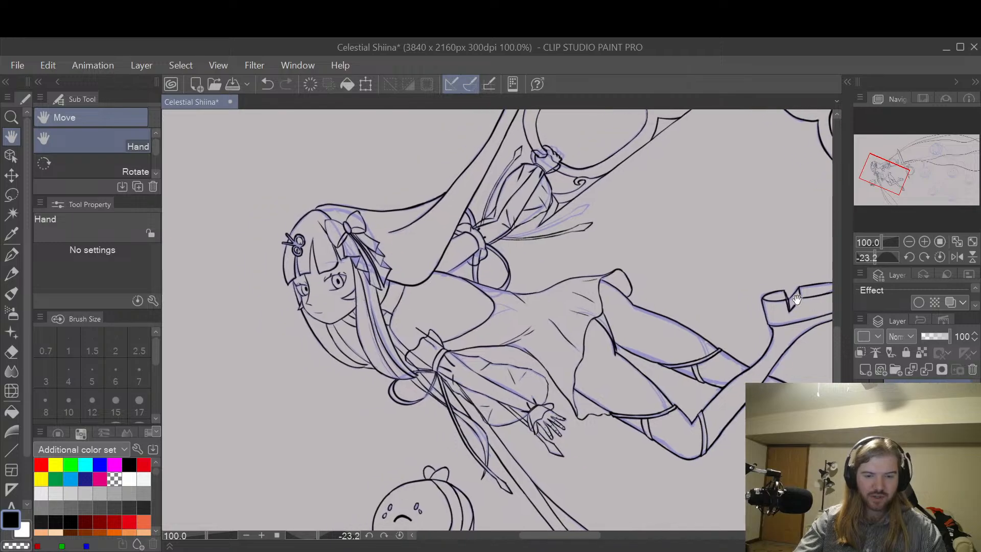
Step: Ink the girl's eyebrow above the eye nearer the hair bow, following the sketch line across her bangs
{"action": "left_click_drag", "start_coordinate": [343, 262], "coordinate": [627, 347]}
{"action": "scroll", "coordinate": [556, 340], "scroll_direction": "up", "scroll_amount": 6}
{"action": "key", "text": "p"}
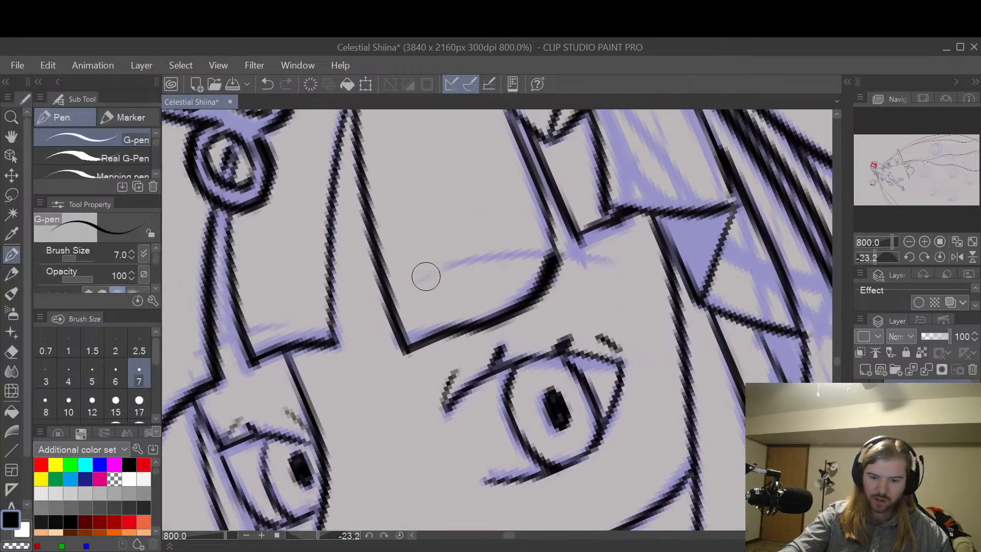
{"action": "mouse_move", "coordinate": [427, 276]}
{"action": "left_mouse_down"}
{"action": "mouse_move", "coordinate": [468, 259]}
{"action": "mouse_move", "coordinate": [619, 261]}
{"action": "left_mouse_up"}
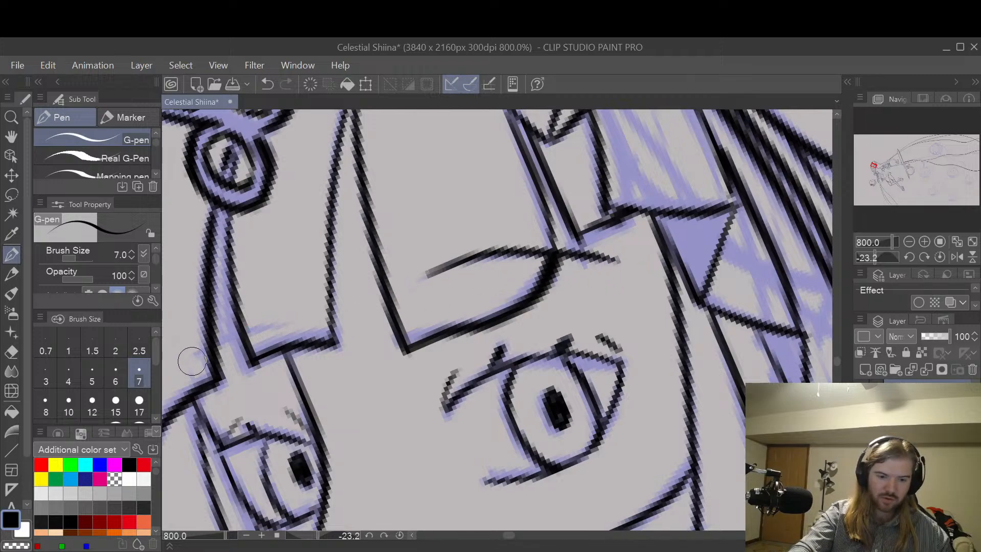
Step: Ink the girl's other eyebrow across her bangs, above the eye nearer the scissor-shaped hair clip
{"action": "left_click_drag", "start_coordinate": [193, 359], "coordinate": [291, 327]}
{"action": "key", "text": "ctrl+z"}
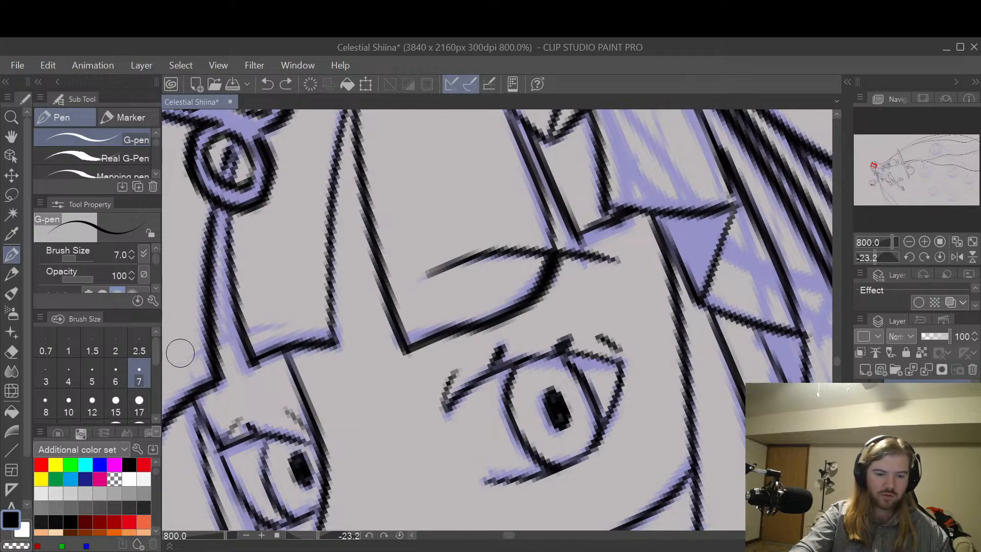
{"action": "left_click_drag", "start_coordinate": [192, 350], "coordinate": [270, 322]}
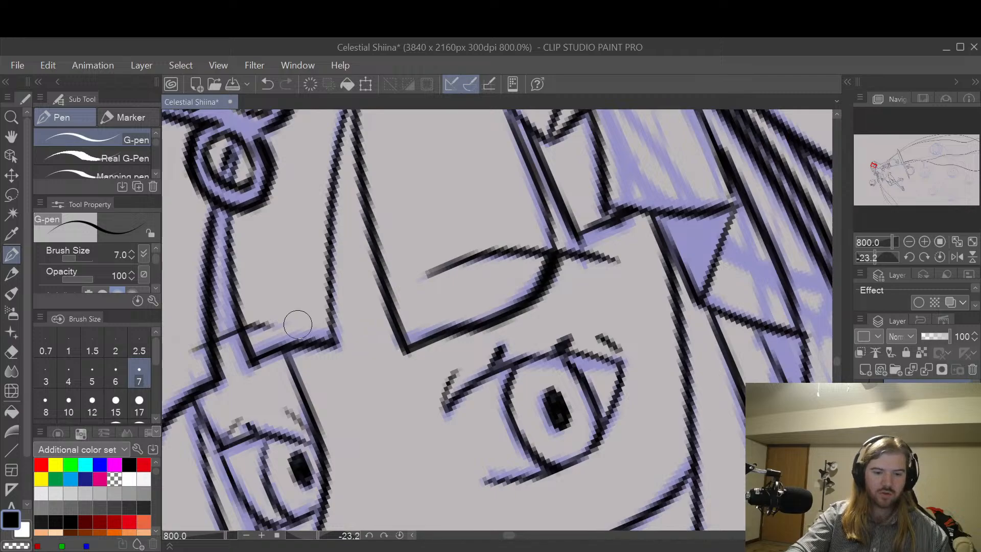
{"action": "scroll", "coordinate": [684, 292], "scroll_direction": "down", "scroll_amount": 4}
{"action": "scroll", "coordinate": [710, 287], "scroll_direction": "up", "scroll_amount": 2}
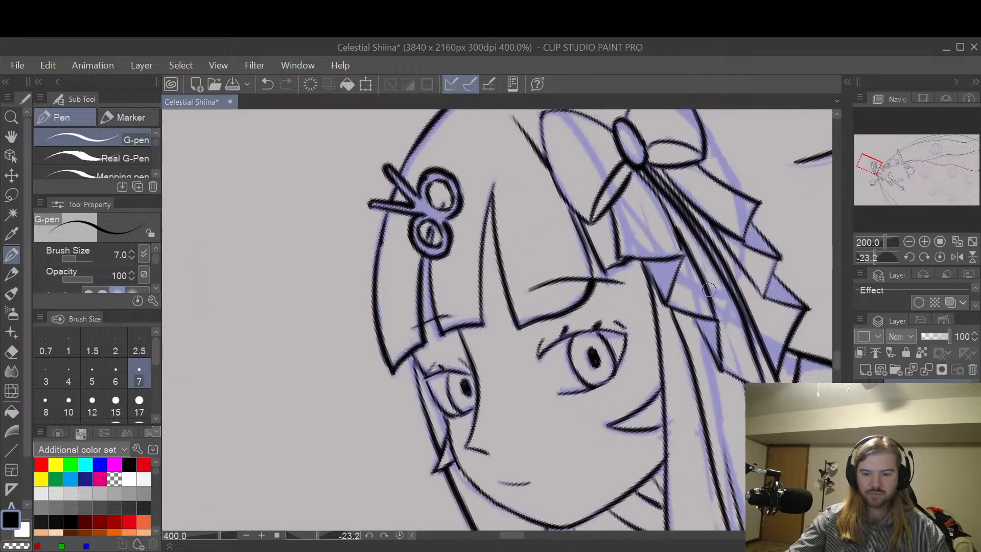
Step: Examine the girl's figure, the large scissors and the sketched round creatures for details that still need inking
{"action": "key", "text": "space"}
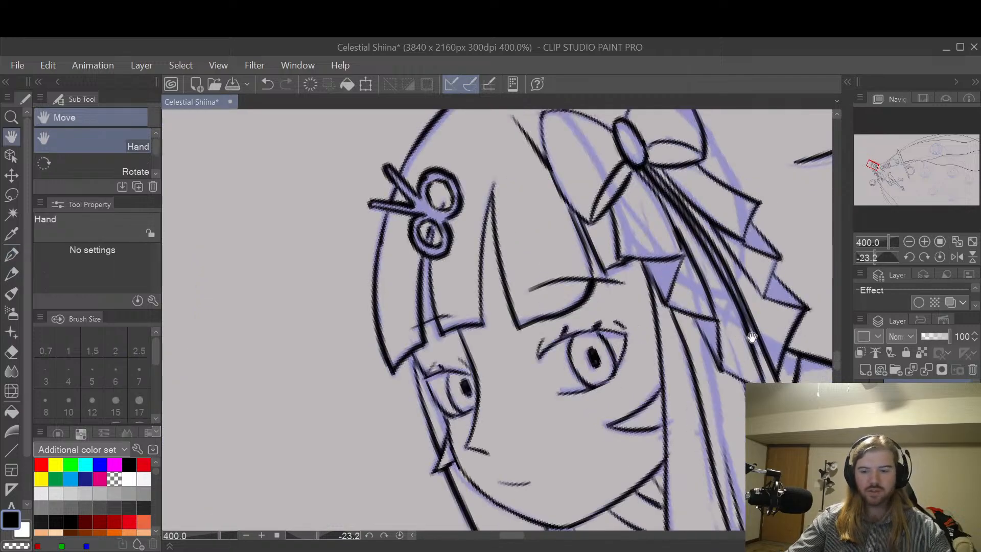
{"action": "left_click_drag", "start_coordinate": [782, 319], "coordinate": [626, 221]}
{"action": "scroll", "coordinate": [744, 273], "scroll_direction": "down", "scroll_amount": 2}
{"action": "left_click_drag", "start_coordinate": [773, 307], "coordinate": [630, 359]}
{"action": "scroll", "coordinate": [630, 358], "scroll_direction": "down", "scroll_amount": 1}
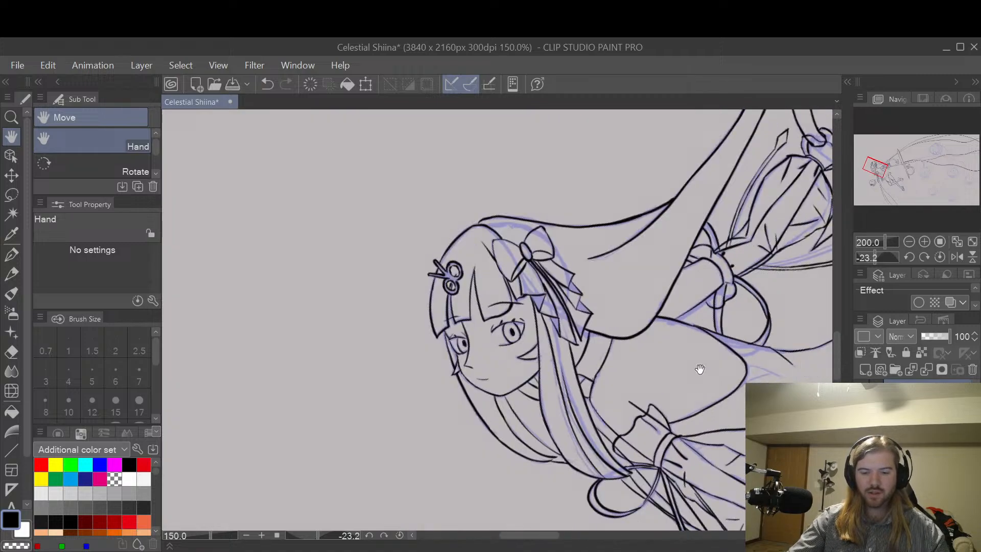
{"action": "left_click_drag", "start_coordinate": [750, 362], "coordinate": [745, 312]}
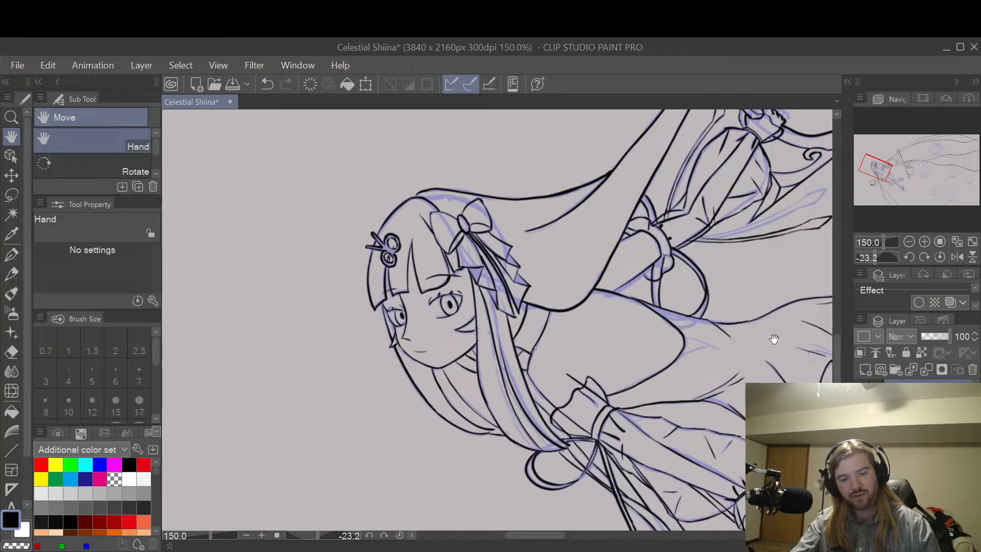
{"action": "left_click_drag", "start_coordinate": [626, 401], "coordinate": [718, 395]}
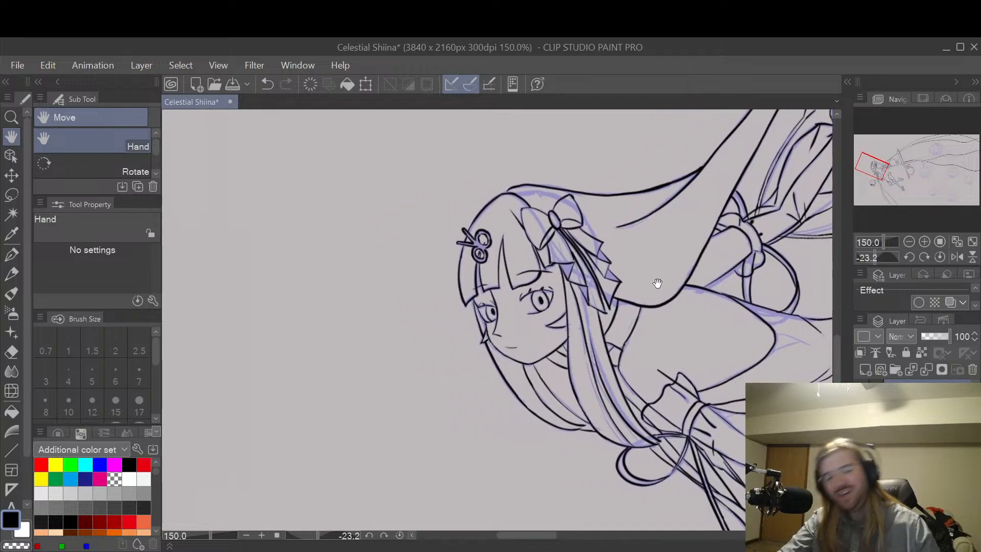
{"action": "left_click_drag", "start_coordinate": [711, 316], "coordinate": [502, 332]}
{"action": "left_click_drag", "start_coordinate": [781, 292], "coordinate": [583, 266]}
{"action": "scroll", "coordinate": [737, 308], "scroll_direction": "down", "scroll_amount": 1}
{"action": "left_click_drag", "start_coordinate": [758, 342], "coordinate": [682, 344]}
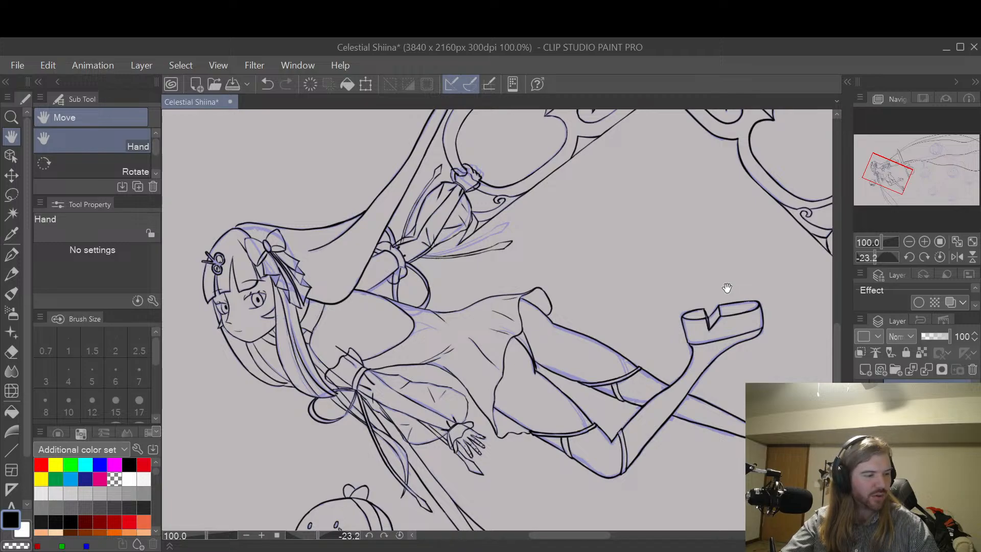
{"action": "scroll", "coordinate": [727, 288], "scroll_direction": "down", "scroll_amount": 1}
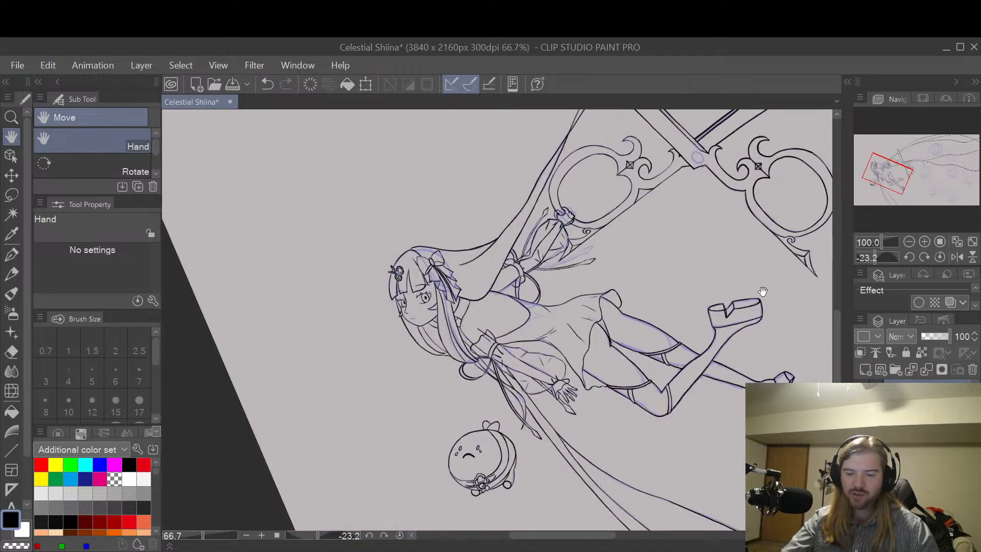
{"action": "left_click_drag", "start_coordinate": [748, 351], "coordinate": [493, 503]}
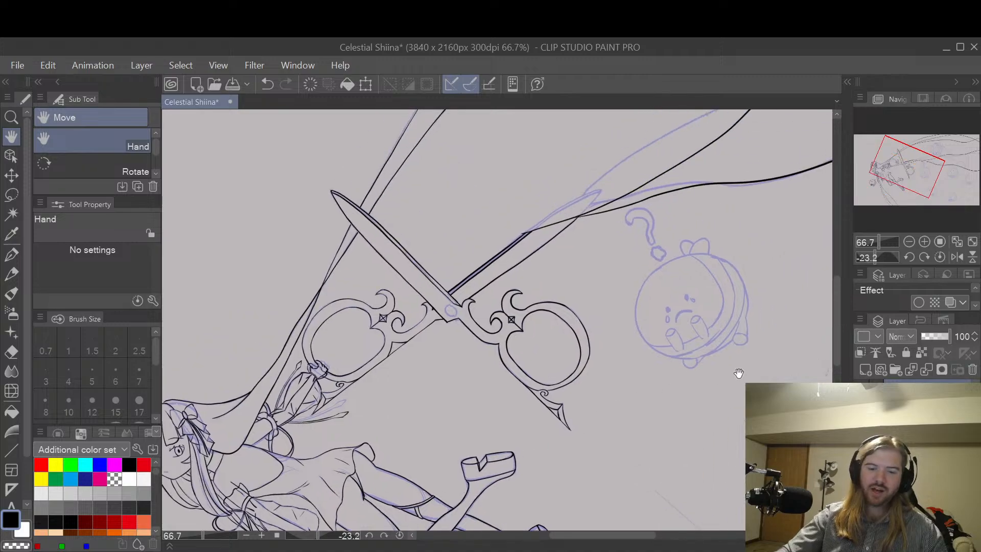
{"action": "left_click_drag", "start_coordinate": [738, 373], "coordinate": [704, 359]}
{"action": "mouse_move", "coordinate": [802, 338]}
{"action": "left_mouse_down"}
{"action": "mouse_move", "coordinate": [736, 284]}
{"action": "mouse_move", "coordinate": [711, 407]}
{"action": "left_mouse_up"}
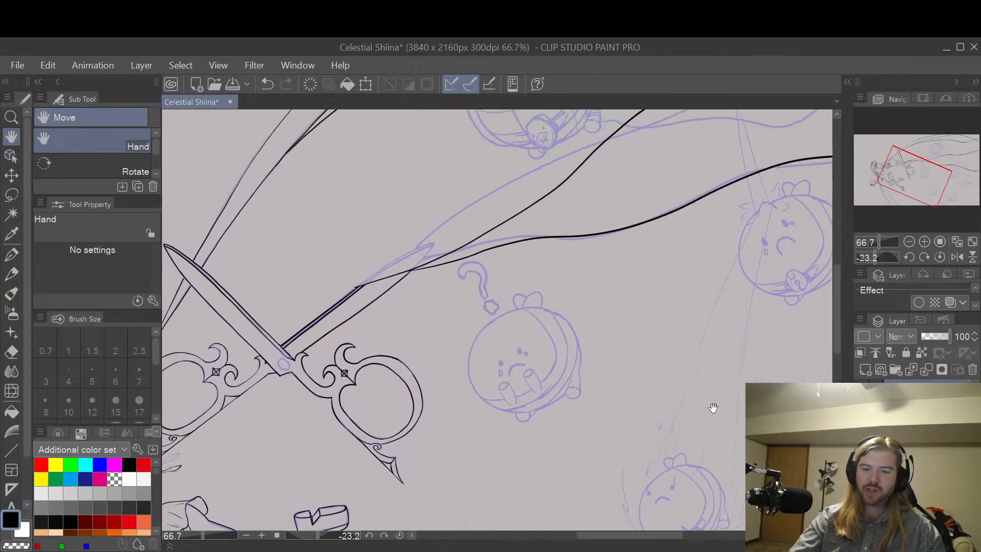
{"action": "mouse_move", "coordinate": [696, 334]}
{"action": "left_mouse_down"}
{"action": "mouse_move", "coordinate": [674, 370]}
{"action": "mouse_move", "coordinate": [698, 463]}
{"action": "left_mouse_up"}
{"action": "mouse_move", "coordinate": [728, 360]}
{"action": "left_mouse_down"}
{"action": "mouse_move", "coordinate": [679, 457]}
{"action": "mouse_move", "coordinate": [725, 289]}
{"action": "mouse_move", "coordinate": [690, 344]}
{"action": "mouse_move", "coordinate": [683, 394]}
{"action": "mouse_move", "coordinate": [783, 345]}
{"action": "left_mouse_up"}
{"action": "left_click_drag", "start_coordinate": [483, 327], "coordinate": [549, 334]}
Step: Ink the round pivot of the large scissors where the blades cross, slightly offset from the sketched circle toward the blade's middle
{"action": "scroll", "coordinate": [549, 335], "scroll_direction": "up", "scroll_amount": 8}
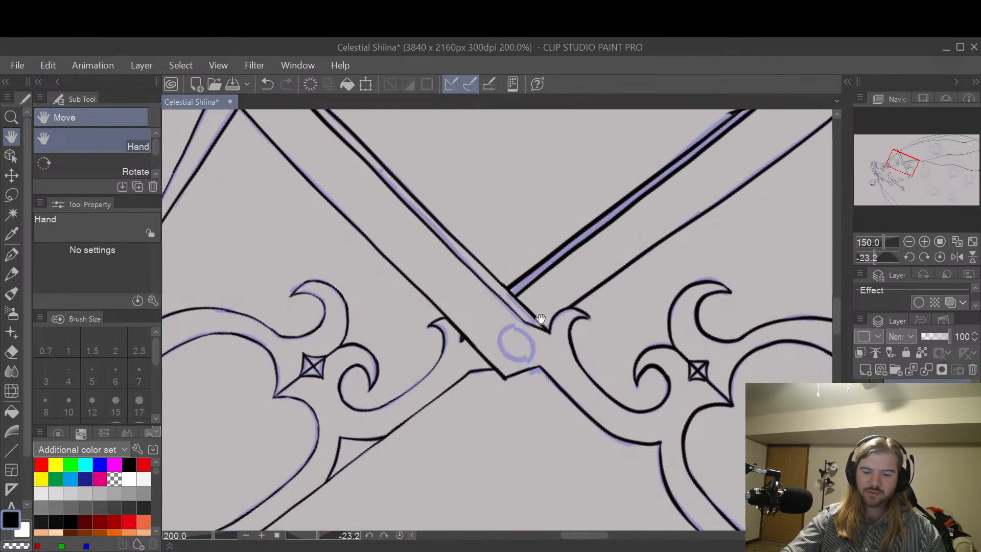
{"action": "scroll", "coordinate": [598, 320], "scroll_direction": "up", "scroll_amount": 3}
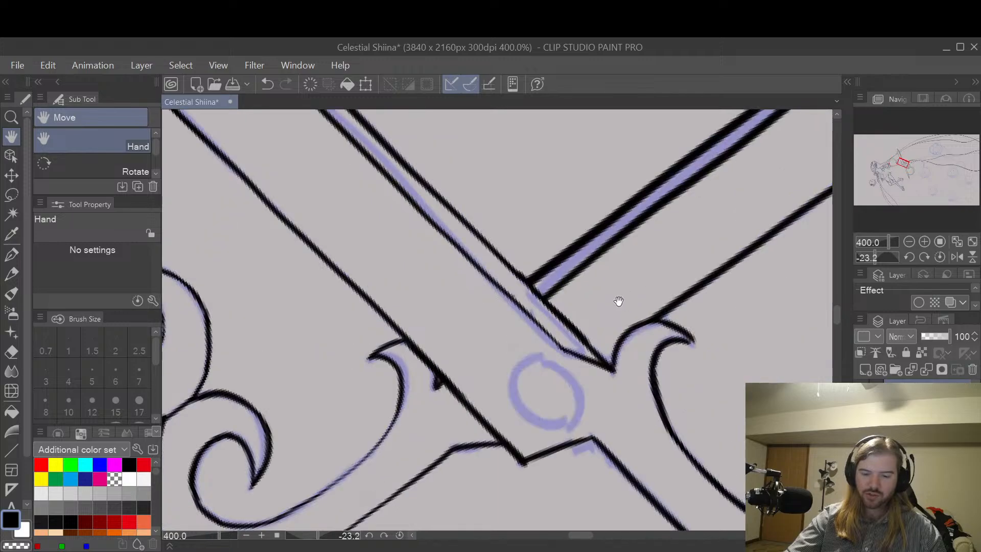
{"action": "key", "text": "p"}
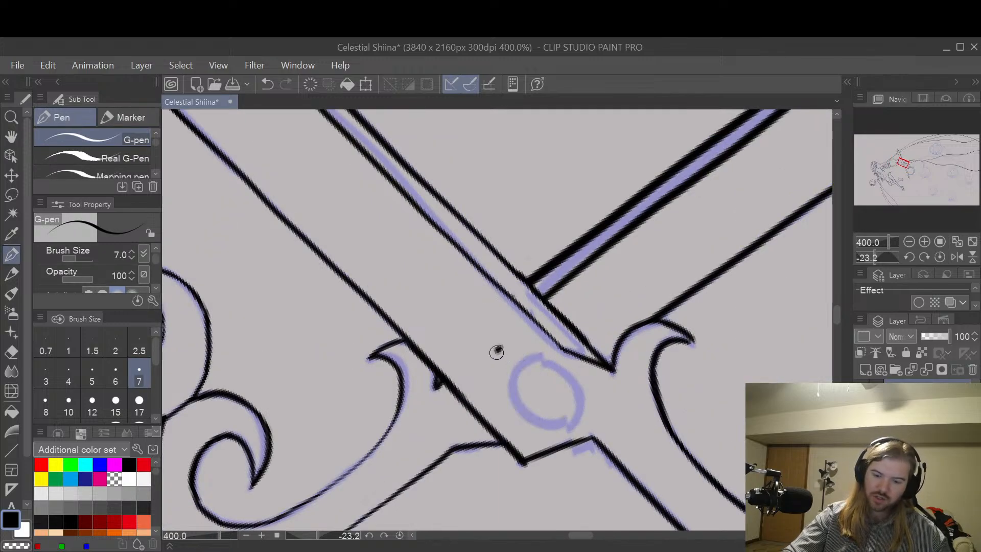
{"action": "mouse_move", "coordinate": [496, 352]}
{"action": "left_mouse_down"}
{"action": "mouse_move", "coordinate": [531, 426]}
{"action": "mouse_move", "coordinate": [565, 406]}
{"action": "left_mouse_up"}
{"action": "key", "text": "ctrl+z"}
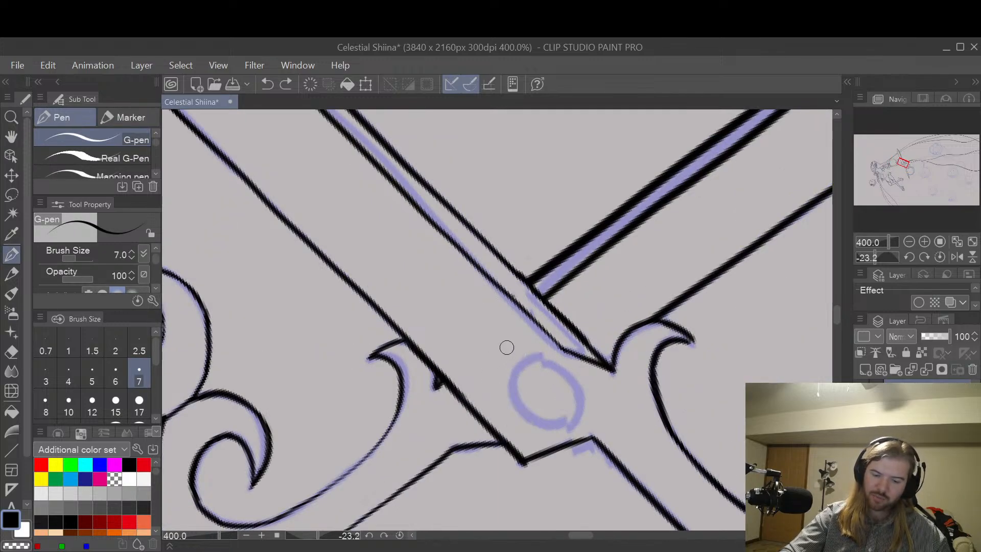
{"action": "mouse_move", "coordinate": [506, 348]}
{"action": "left_mouse_down"}
{"action": "mouse_move", "coordinate": [508, 407]}
{"action": "mouse_move", "coordinate": [558, 387]}
{"action": "left_mouse_up"}
{"action": "mouse_move", "coordinate": [495, 357]}
{"action": "left_mouse_down"}
{"action": "mouse_move", "coordinate": [528, 347]}
{"action": "mouse_move", "coordinate": [542, 358]}
{"action": "mouse_move", "coordinate": [518, 342]}
{"action": "mouse_move", "coordinate": [546, 360]}
{"action": "mouse_move", "coordinate": [553, 390]}
{"action": "mouse_move", "coordinate": [545, 358]}
{"action": "left_mouse_up"}
{"action": "key", "text": "ctrl+z"}
{"action": "key", "text": "ctrl+z"}
{"action": "left_click_drag", "start_coordinate": [554, 391], "coordinate": [545, 354]}
{"action": "key", "text": "ctrl+z"}
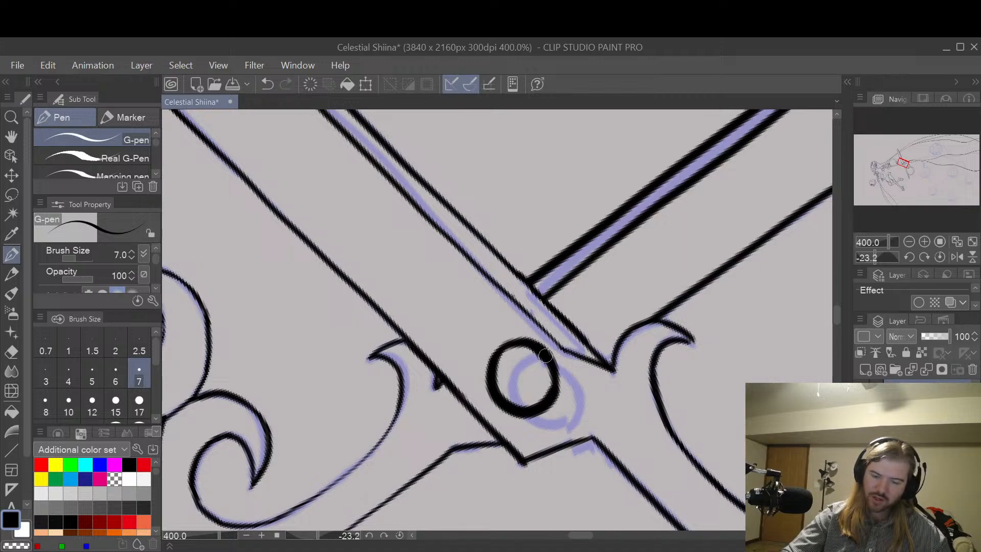
Step: Thin the pivot circle's thick outline by erasing along its inner edge with the Hard eraser
{"action": "key", "text": "e"}
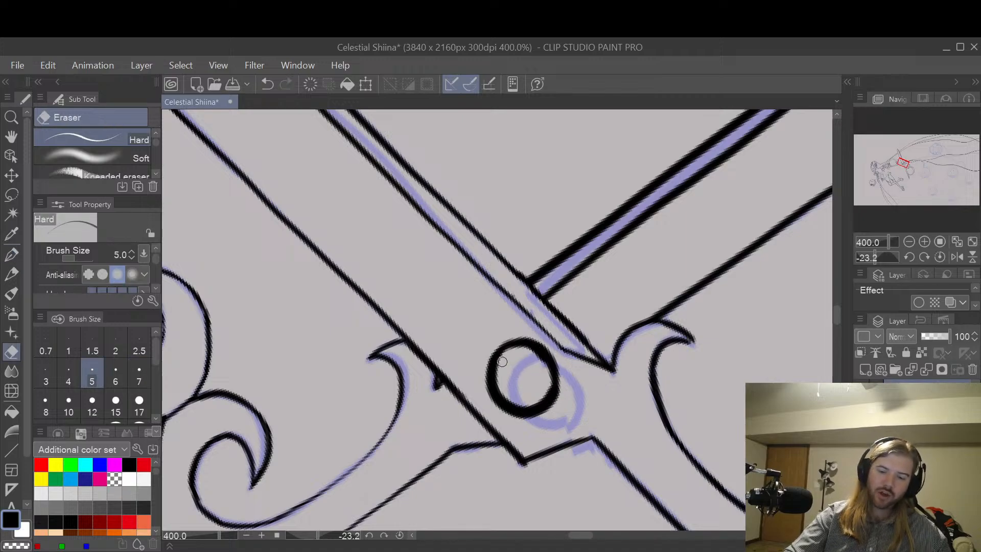
{"action": "left_click_drag", "start_coordinate": [501, 361], "coordinate": [500, 379]}
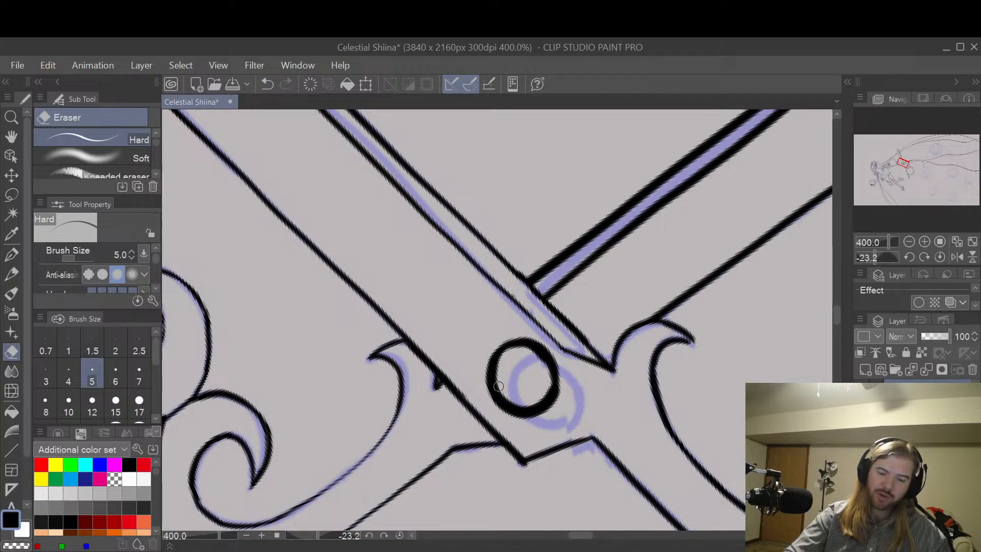
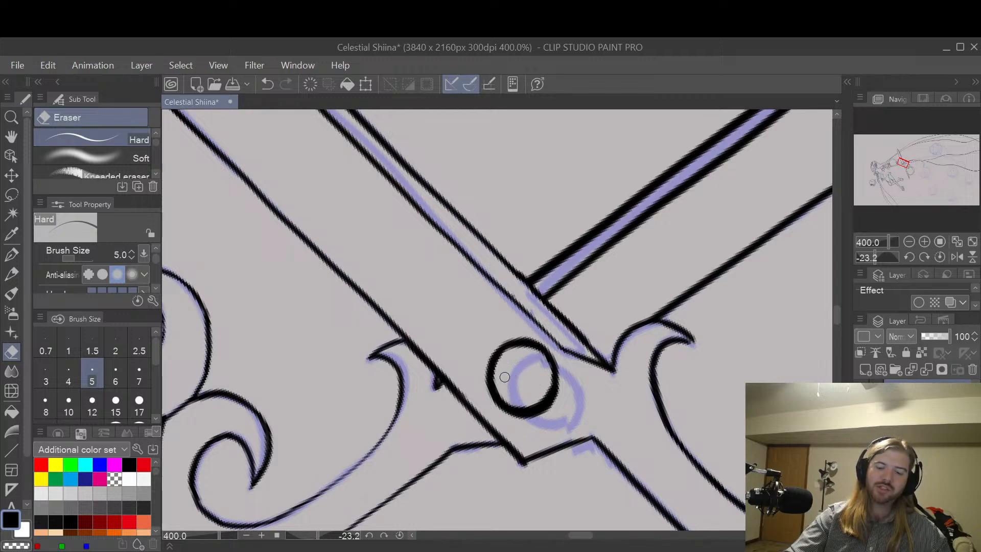
Step: Even out the scissors' pivot circle by erasing excess ink on the side nearest the blade junction with the Hard eraser
{"action": "scroll", "coordinate": [536, 391], "scroll_direction": "up", "scroll_amount": 2}
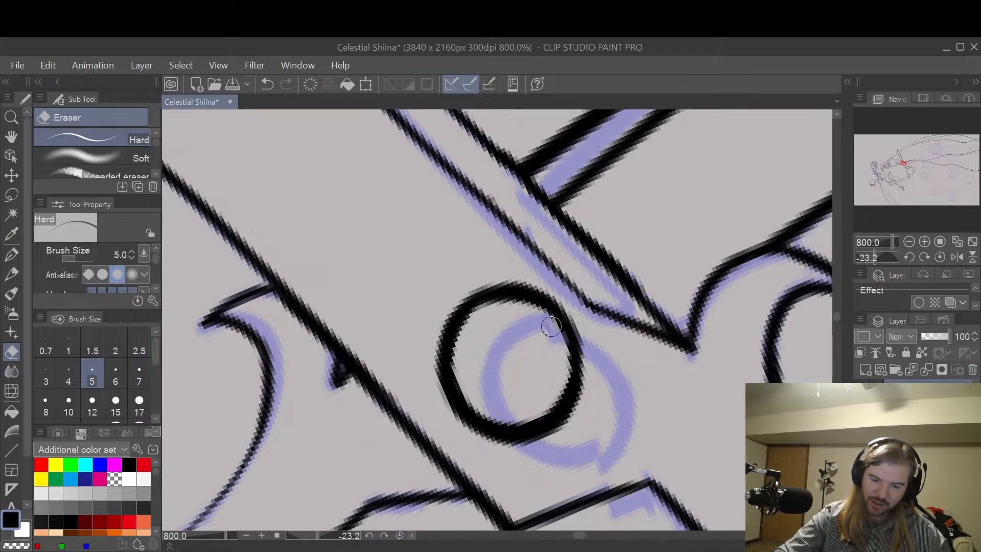
{"action": "mouse_move", "coordinate": [553, 331]}
{"action": "left_mouse_down"}
{"action": "mouse_move", "coordinate": [540, 311]}
{"action": "mouse_move", "coordinate": [512, 305]}
{"action": "mouse_move", "coordinate": [541, 309]}
{"action": "mouse_move", "coordinate": [508, 299]}
{"action": "mouse_move", "coordinate": [456, 375]}
{"action": "mouse_move", "coordinate": [467, 402]}
{"action": "mouse_move", "coordinate": [519, 422]}
{"action": "mouse_move", "coordinate": [552, 398]}
{"action": "mouse_move", "coordinate": [560, 370]}
{"action": "left_mouse_up"}
{"action": "key", "text": "ctrl+z"}
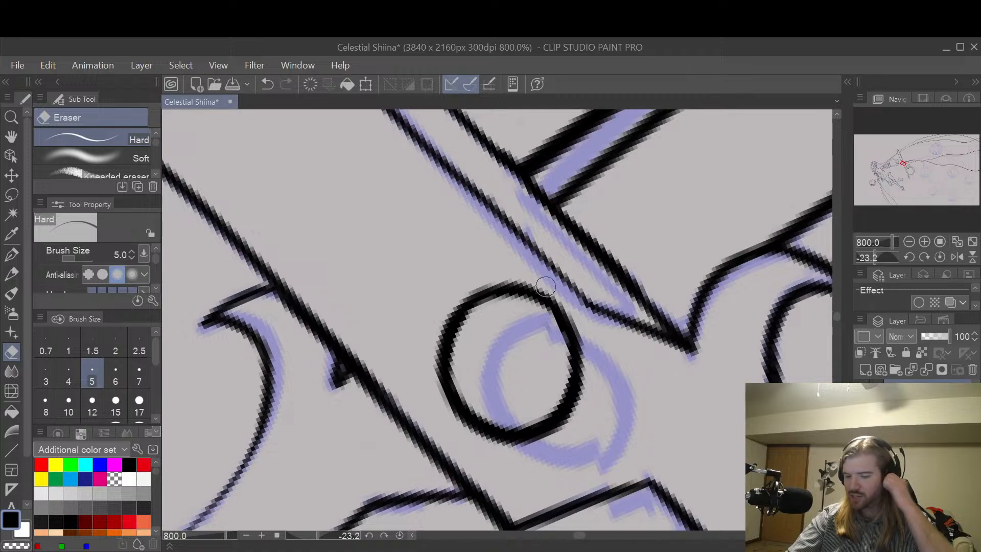
{"action": "scroll", "coordinate": [545, 286], "scroll_direction": "down", "scroll_amount": 4}
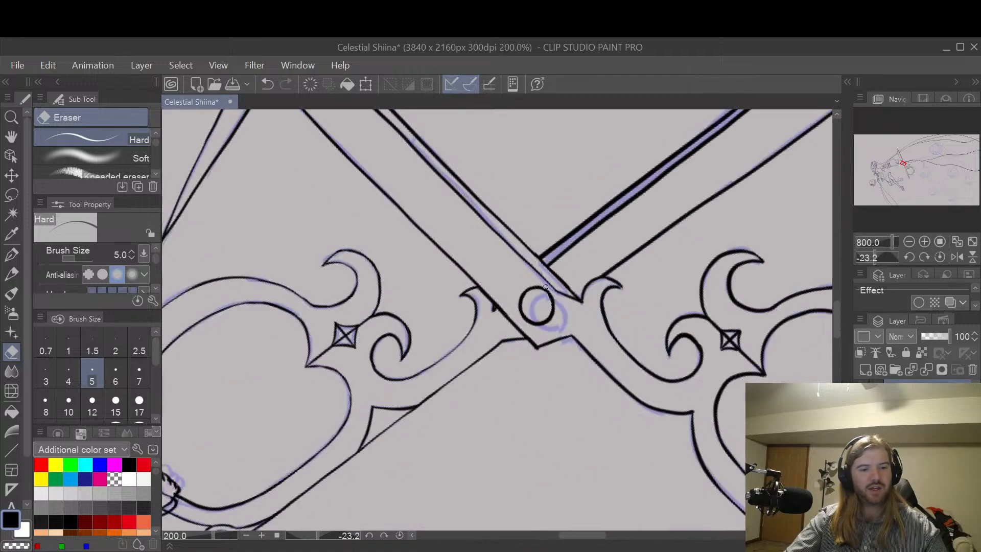
Step: Smooth the uneven line thickness along the outer curve of the scissors' finger loop farther from the girl
{"action": "key", "text": "space"}
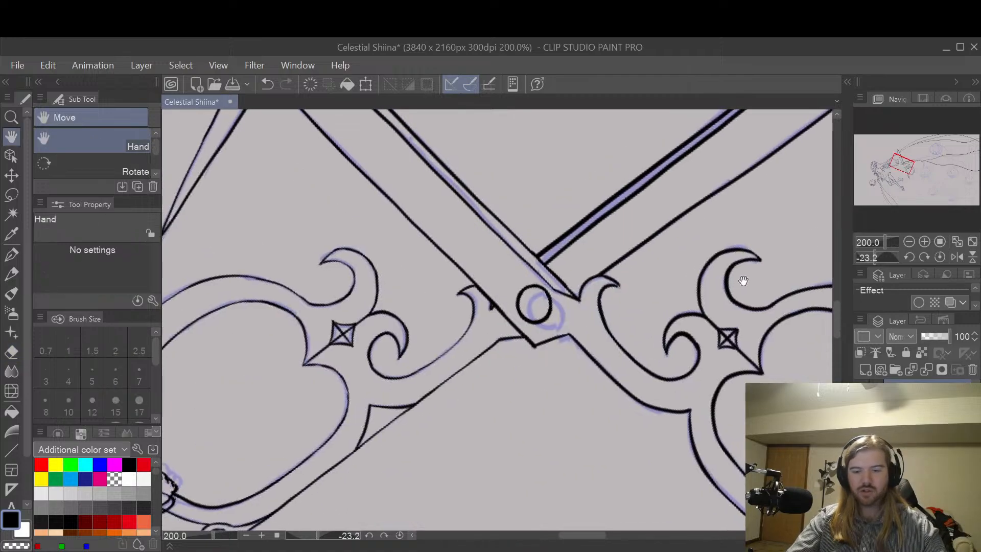
{"action": "left_click_drag", "start_coordinate": [742, 280], "coordinate": [623, 368]}
{"action": "left_click_drag", "start_coordinate": [722, 327], "coordinate": [634, 295]}
{"action": "left_click_drag", "start_coordinate": [747, 312], "coordinate": [676, 297]}
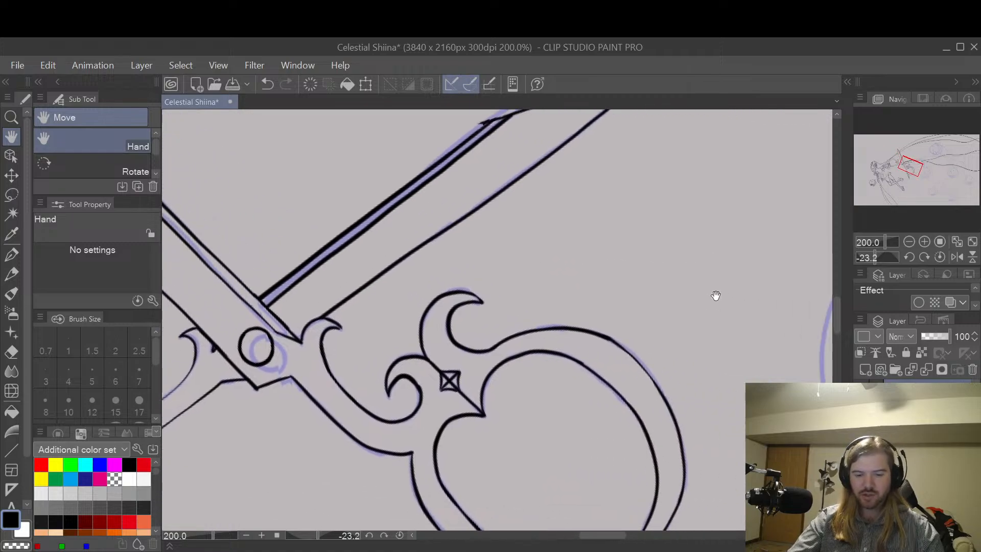
{"action": "left_click_drag", "start_coordinate": [725, 335], "coordinate": [705, 318]}
{"action": "mouse_move", "coordinate": [710, 357]}
{"action": "left_mouse_down"}
{"action": "mouse_move", "coordinate": [683, 327]}
{"action": "mouse_move", "coordinate": [691, 318]}
{"action": "left_mouse_up"}
{"action": "scroll", "coordinate": [628, 310], "scroll_direction": "up", "scroll_amount": 2}
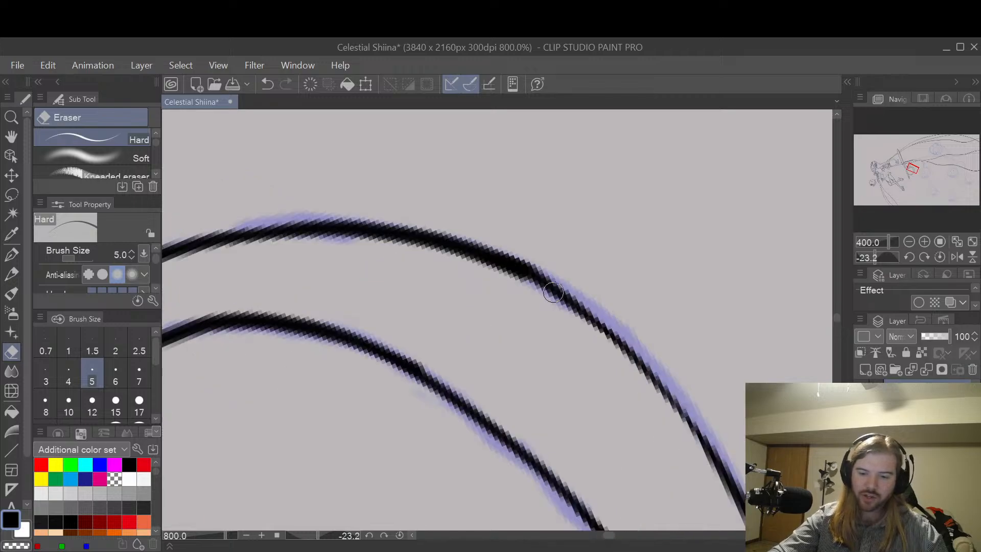
{"action": "scroll", "coordinate": [473, 276], "scroll_direction": "up", "scroll_amount": 2}
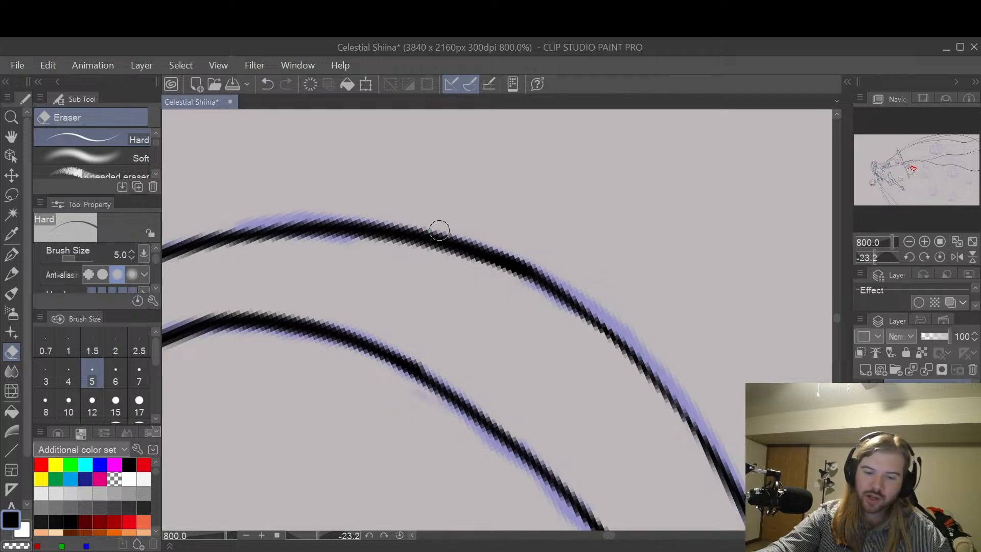
{"action": "scroll", "coordinate": [608, 270], "scroll_direction": "down", "scroll_amount": 2}
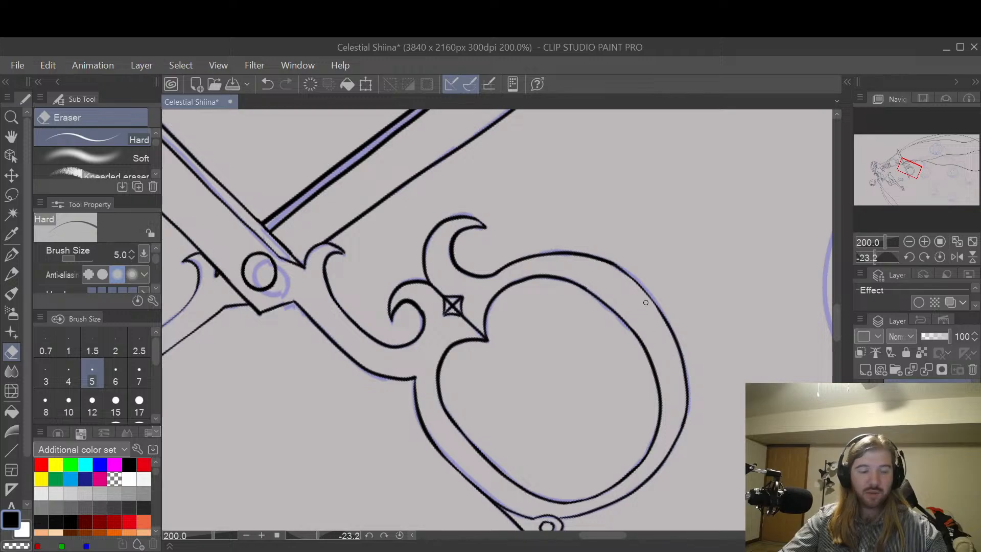
Step: Sharpen the pointed notch of that finger loop's opening, below the diamond ornament, by erasing excess ink along its lower edge
{"action": "key", "text": "space"}
{"action": "mouse_move", "coordinate": [522, 348]}
{"action": "left_mouse_down"}
{"action": "mouse_move", "coordinate": [568, 347]}
{"action": "mouse_move", "coordinate": [613, 287]}
{"action": "mouse_move", "coordinate": [649, 345]}
{"action": "left_mouse_up"}
{"action": "scroll", "coordinate": [613, 288], "scroll_direction": "up", "scroll_amount": 2}
{"action": "key", "text": "p"}
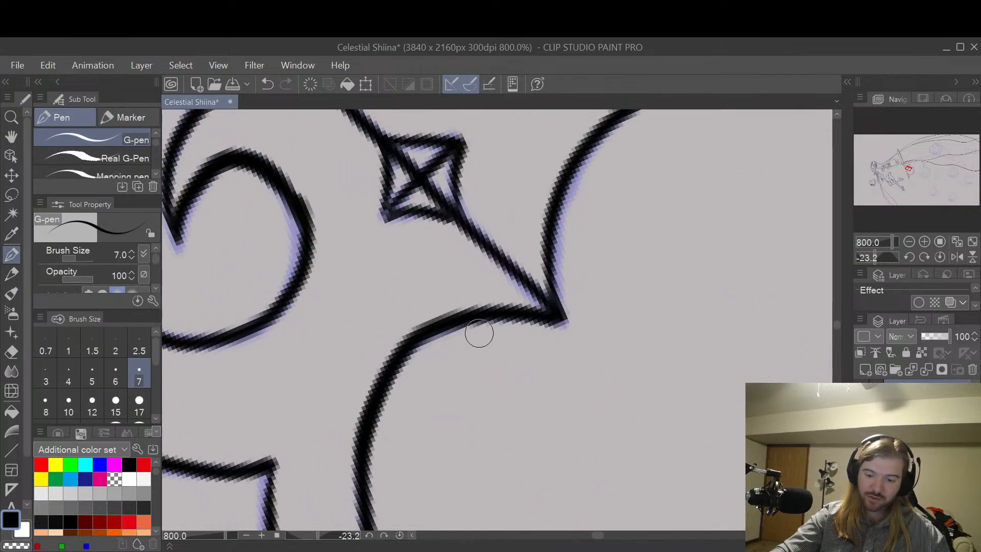
{"action": "mouse_move", "coordinate": [477, 332]}
{"action": "left_mouse_down"}
{"action": "mouse_move", "coordinate": [598, 343]}
{"action": "mouse_move", "coordinate": [565, 346]}
{"action": "left_mouse_up"}
{"action": "key", "text": "ctrl+z"}
{"action": "key", "text": "p"}
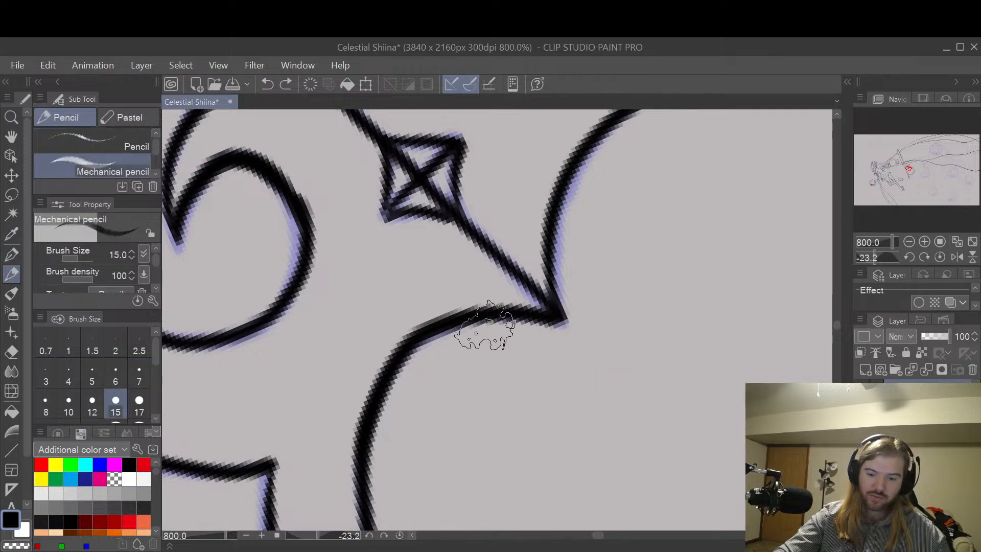
{"action": "key", "text": "e"}
{"action": "left_click_drag", "start_coordinate": [533, 325], "coordinate": [584, 302]}
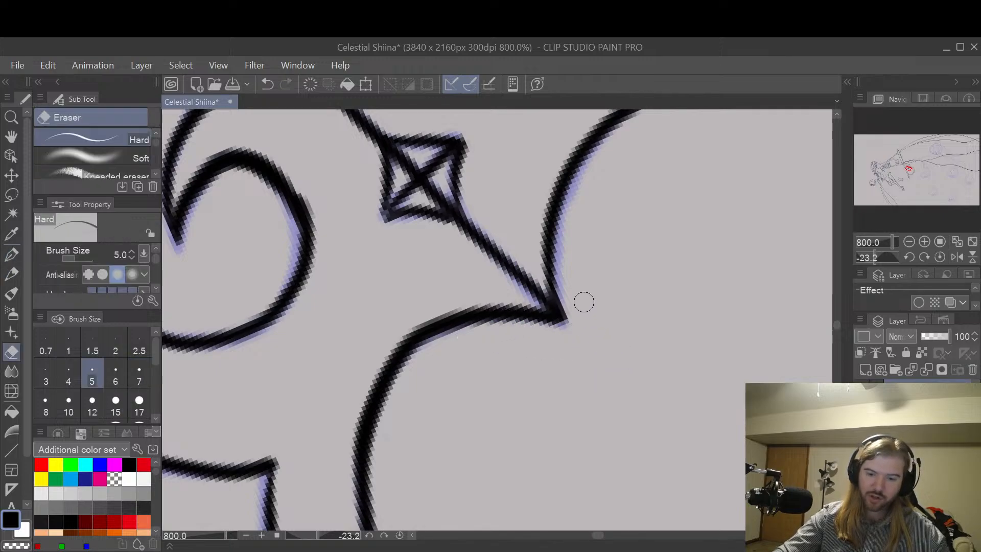
{"action": "left_click_drag", "start_coordinate": [501, 326], "coordinate": [641, 356]}
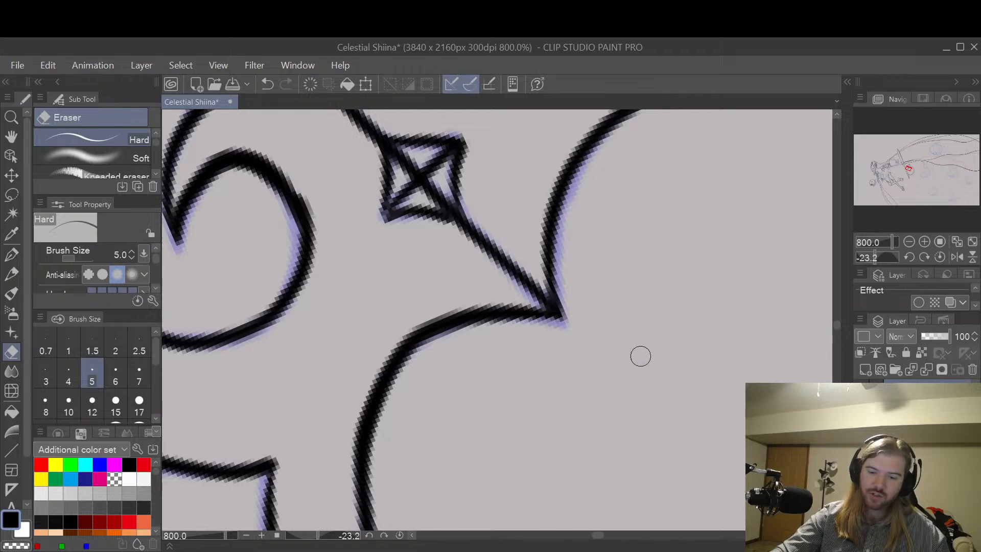
{"action": "scroll", "coordinate": [631, 261], "scroll_direction": "down", "scroll_amount": 4}
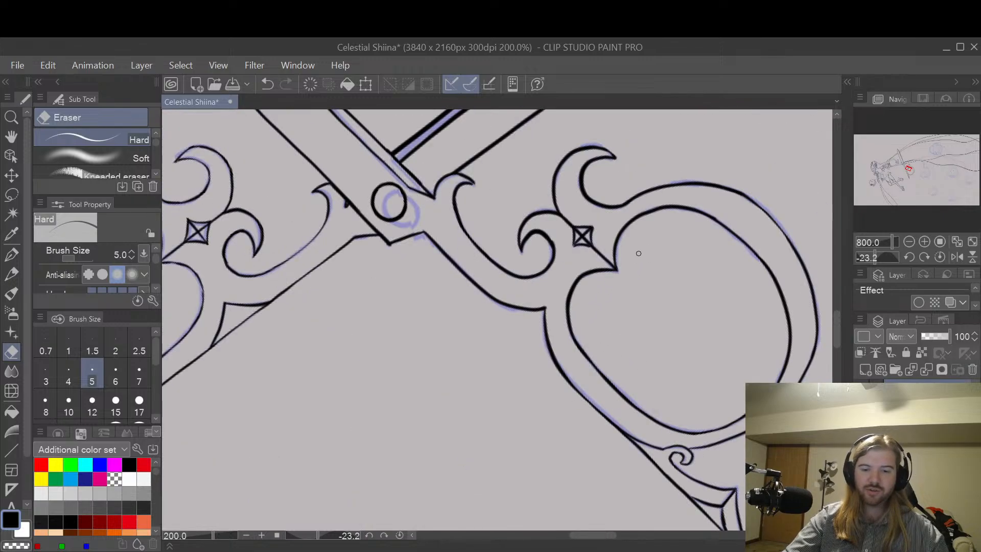
Step: Trim the pointed tip of the large hooked curl above the diamond ornament with the Hard eraser
{"action": "scroll", "coordinate": [656, 246], "scroll_direction": "up", "scroll_amount": 2}
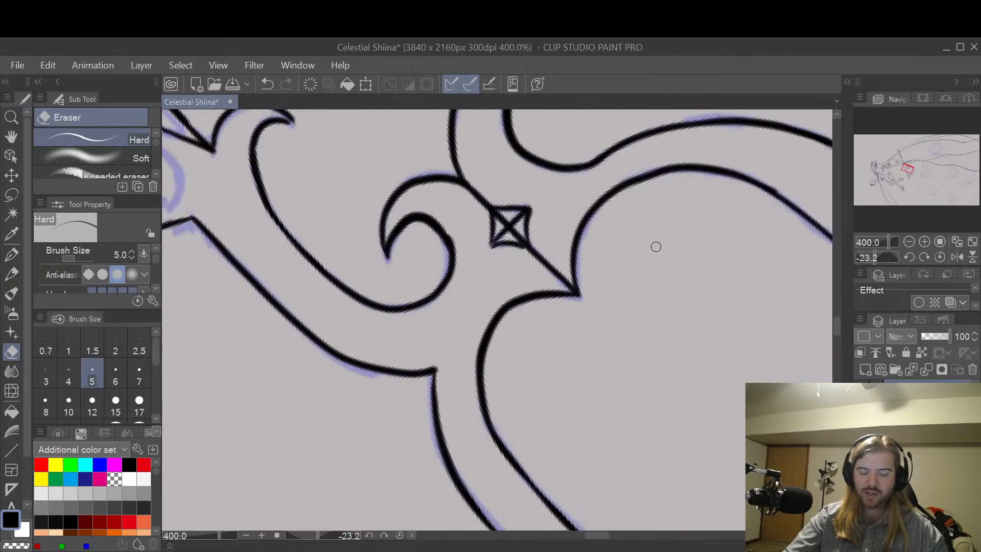
{"action": "mouse_move", "coordinate": [657, 192]}
{"action": "left_mouse_down"}
{"action": "mouse_move", "coordinate": [624, 381]}
{"action": "mouse_move", "coordinate": [620, 322]}
{"action": "left_mouse_up"}
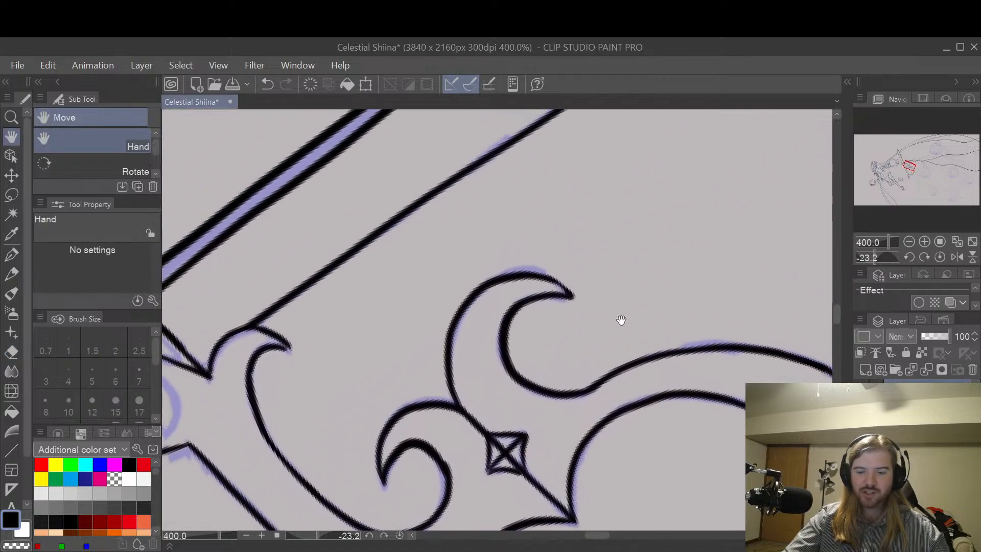
{"action": "key", "text": "p"}
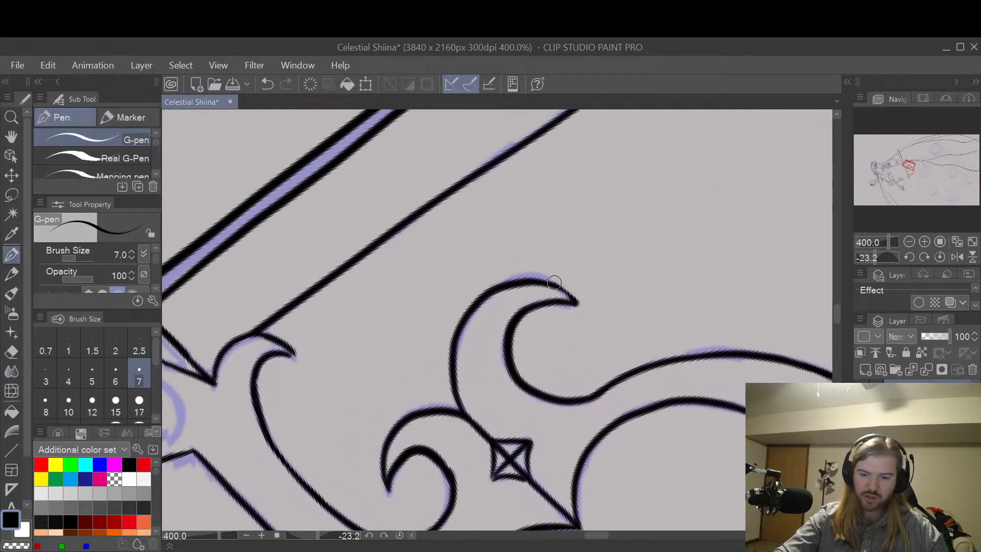
{"action": "scroll", "coordinate": [554, 282], "scroll_direction": "up", "scroll_amount": 2}
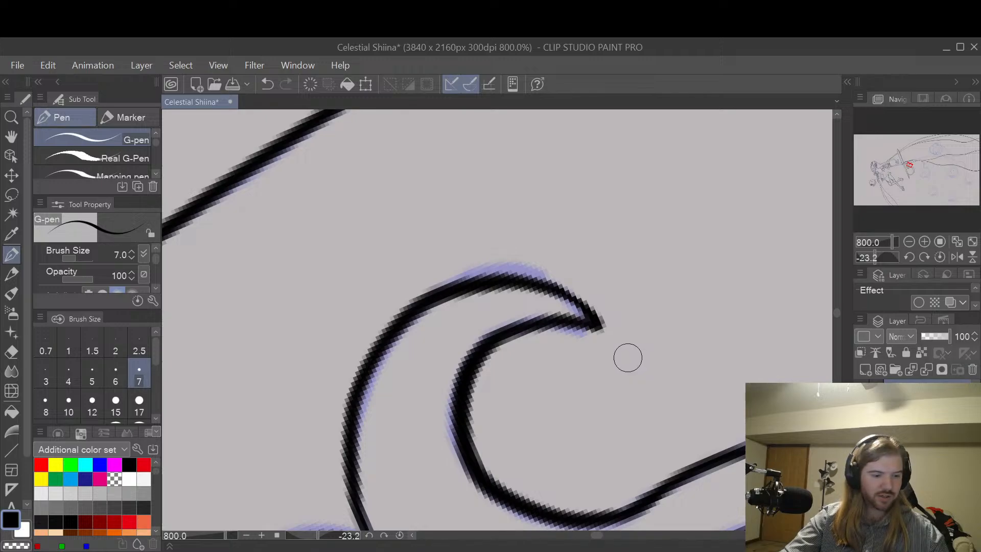
{"action": "key", "text": "e"}
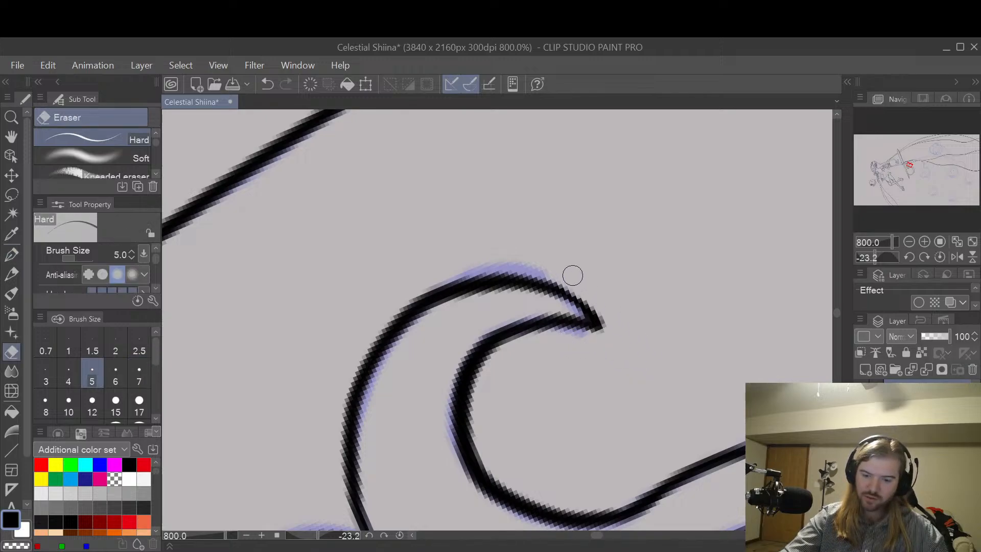
{"action": "left_click_drag", "start_coordinate": [573, 275], "coordinate": [646, 354]}
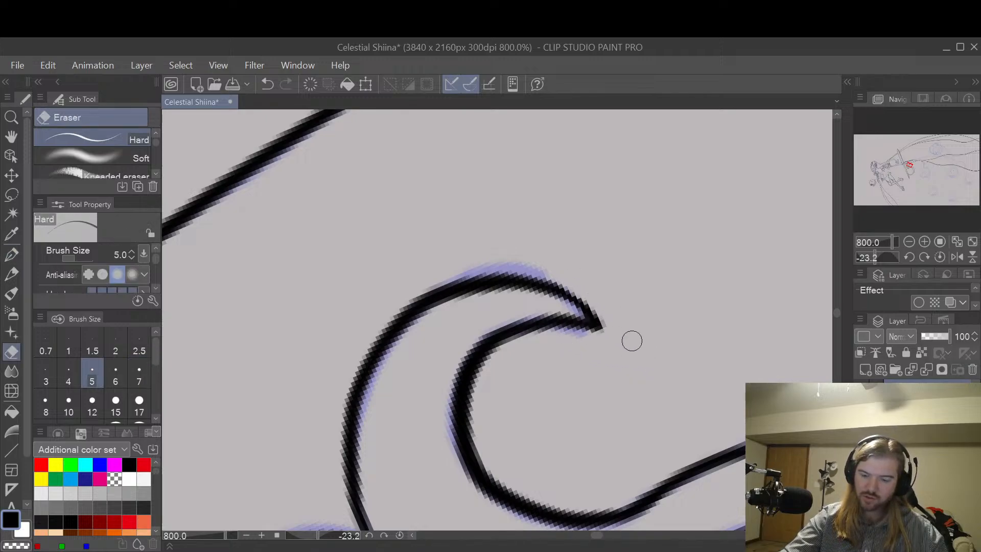
{"action": "scroll", "coordinate": [641, 343], "scroll_direction": "down", "scroll_amount": 5}
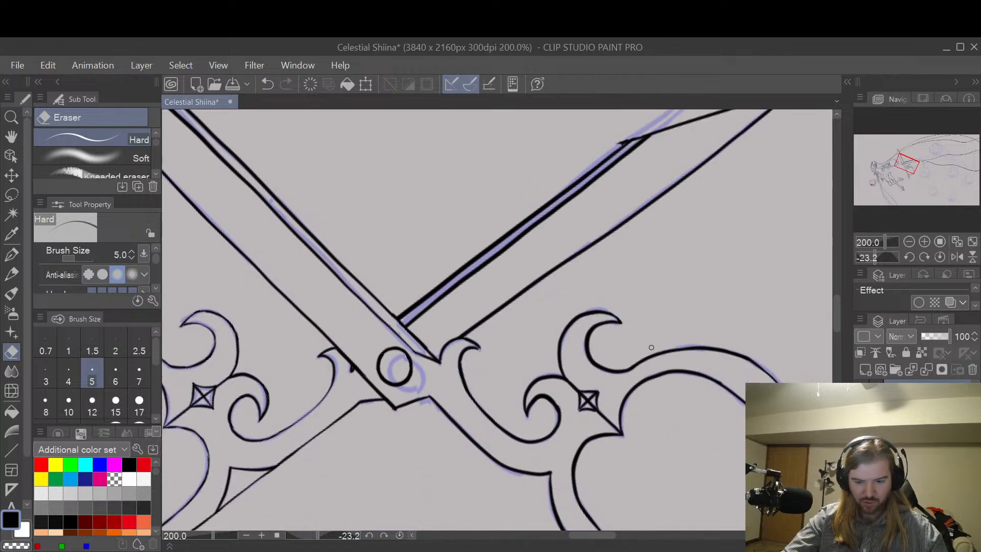
Step: Smooth the bumpy curve of the smaller scroll beside the diamond ornament using the G-pen and the Hard eraser
{"action": "scroll", "coordinate": [651, 348], "scroll_direction": "up", "scroll_amount": 3}
{"action": "key", "text": "space"}
{"action": "left_click_drag", "start_coordinate": [574, 392], "coordinate": [666, 296]}
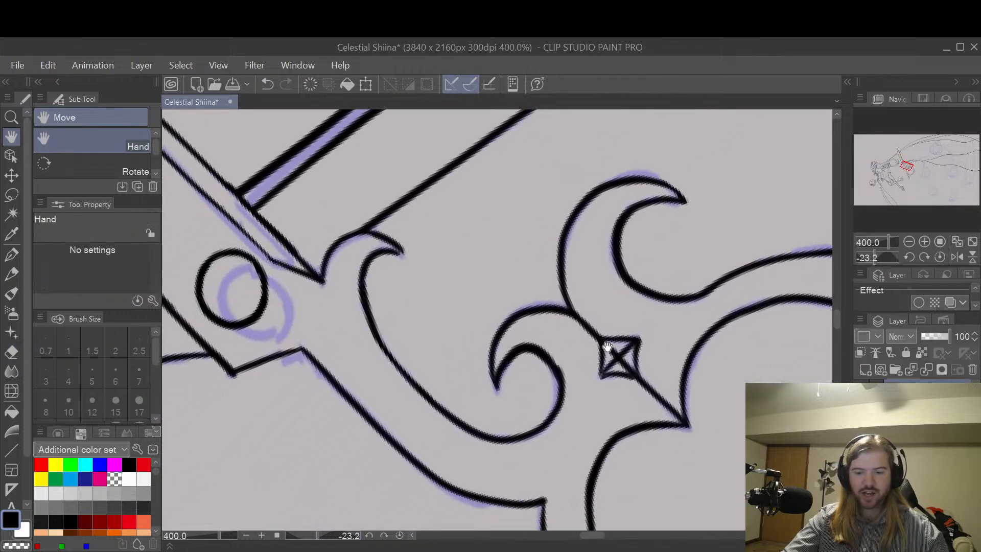
{"action": "scroll", "coordinate": [580, 365], "scroll_direction": "up", "scroll_amount": 2}
{"action": "mouse_move", "coordinate": [584, 359]}
{"action": "left_mouse_down"}
{"action": "mouse_move", "coordinate": [615, 327]}
{"action": "mouse_move", "coordinate": [526, 311]}
{"action": "left_mouse_up"}
{"action": "key", "text": "p"}
{"action": "key", "text": "ctrl+z"}
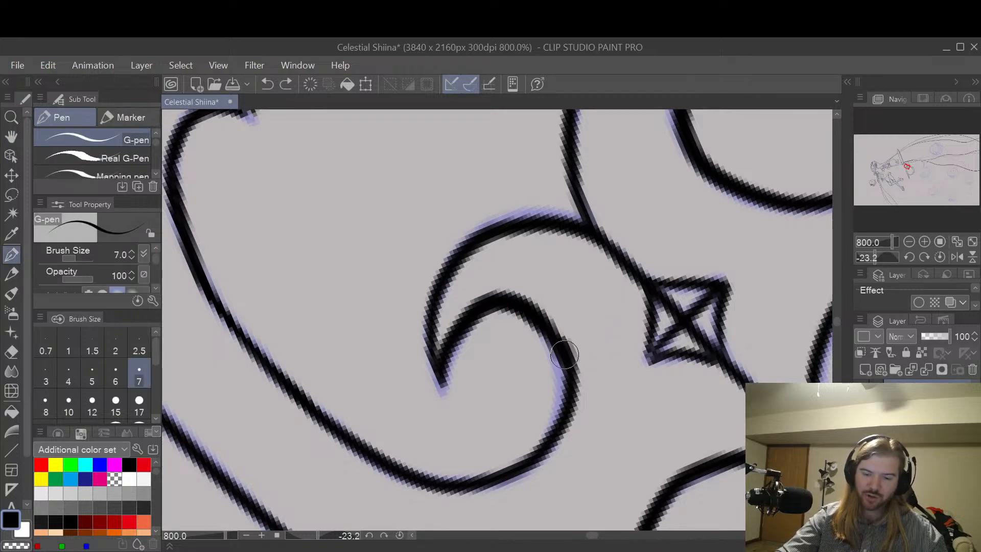
{"action": "mouse_move", "coordinate": [564, 353]}
{"action": "left_mouse_down"}
{"action": "mouse_move", "coordinate": [549, 323]}
{"action": "mouse_move", "coordinate": [518, 317]}
{"action": "left_mouse_up"}
{"action": "key", "text": "e"}
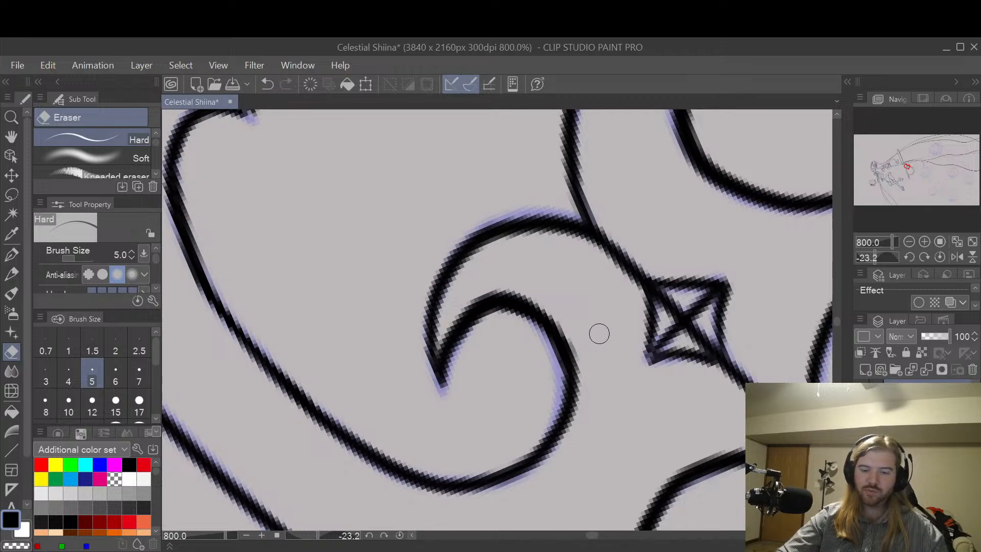
{"action": "scroll", "coordinate": [730, 283], "scroll_direction": "down", "scroll_amount": 5}
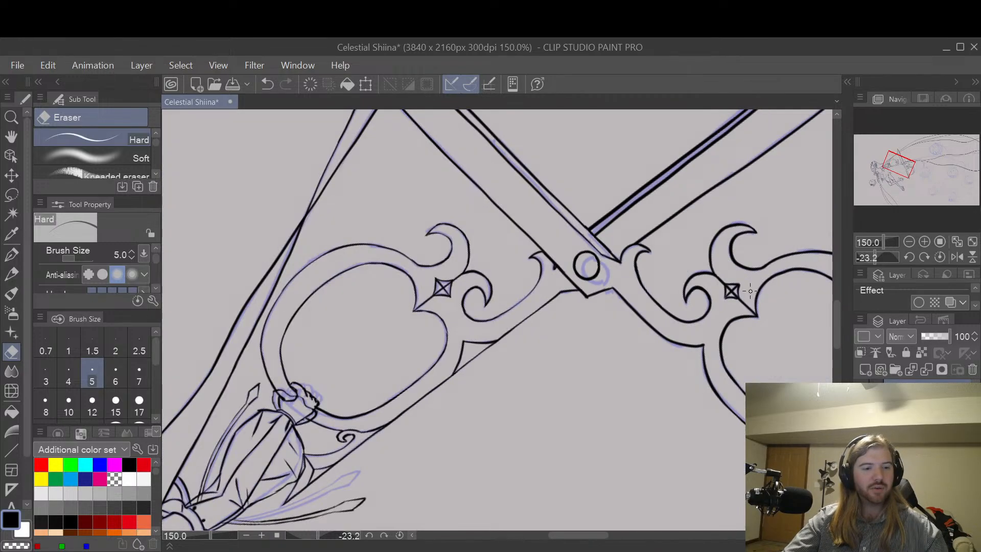
Step: Touch up the inner end of the tiny spiral below the same finger loop with the size 7 G-pen
{"action": "key", "text": "space"}
{"action": "left_click_drag", "start_coordinate": [791, 329], "coordinate": [679, 341]}
{"action": "left_click_drag", "start_coordinate": [677, 383], "coordinate": [668, 373]}
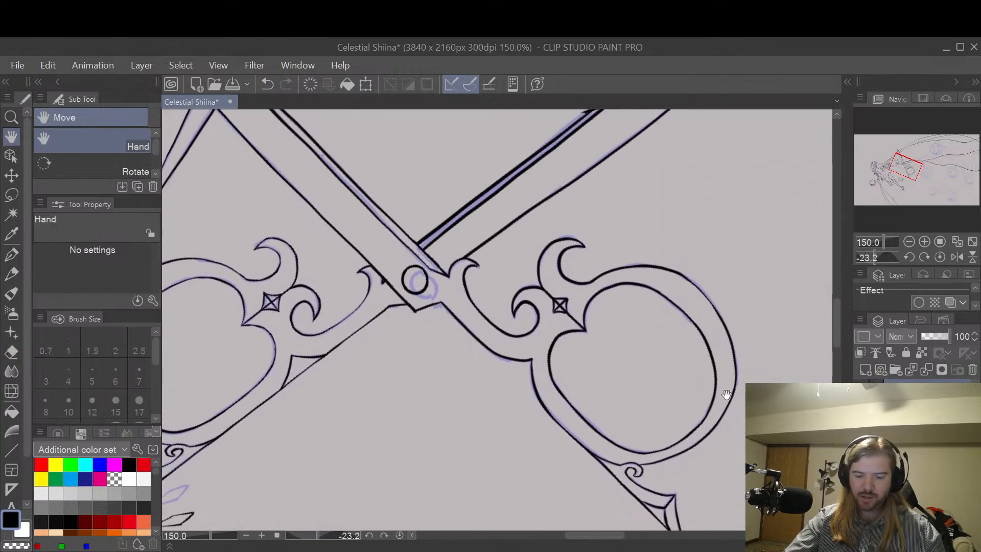
{"action": "mouse_move", "coordinate": [725, 394]}
{"action": "left_mouse_down"}
{"action": "mouse_move", "coordinate": [690, 335]}
{"action": "mouse_move", "coordinate": [664, 376]}
{"action": "left_mouse_up"}
{"action": "scroll", "coordinate": [644, 350], "scroll_direction": "up", "scroll_amount": 8}
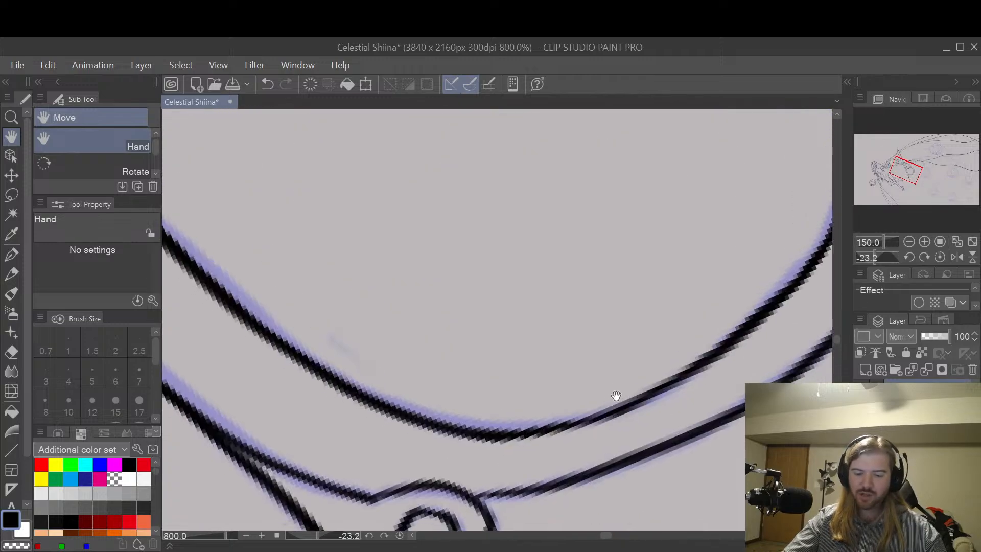
{"action": "left_click_drag", "start_coordinate": [615, 396], "coordinate": [663, 351]}
{"action": "key", "text": "p"}
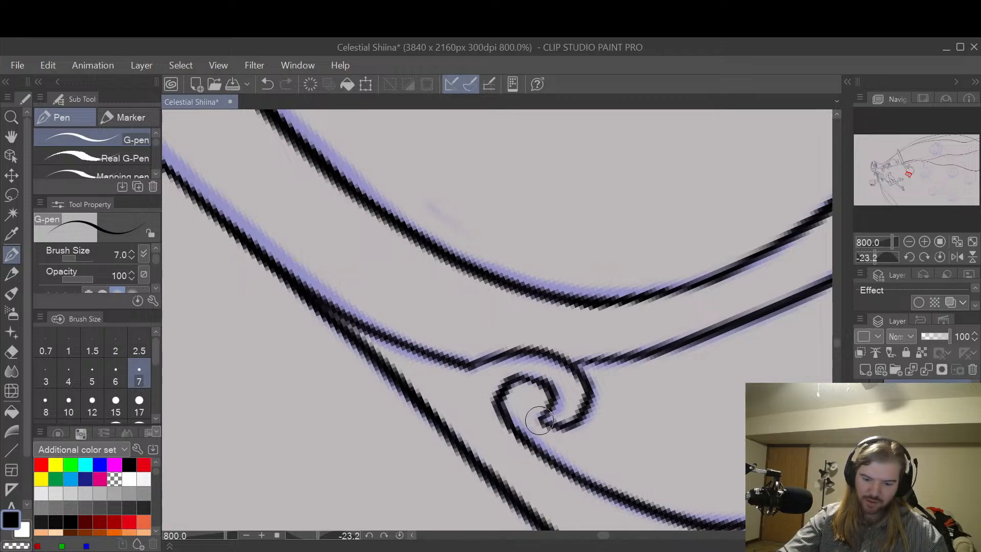
{"action": "mouse_move", "coordinate": [540, 420]}
{"action": "left_mouse_down"}
{"action": "mouse_move", "coordinate": [589, 418]}
{"action": "mouse_move", "coordinate": [542, 420]}
{"action": "mouse_move", "coordinate": [577, 421]}
{"action": "mouse_move", "coordinate": [588, 404]}
{"action": "left_mouse_up"}
{"action": "key", "text": "ctrl+z"}
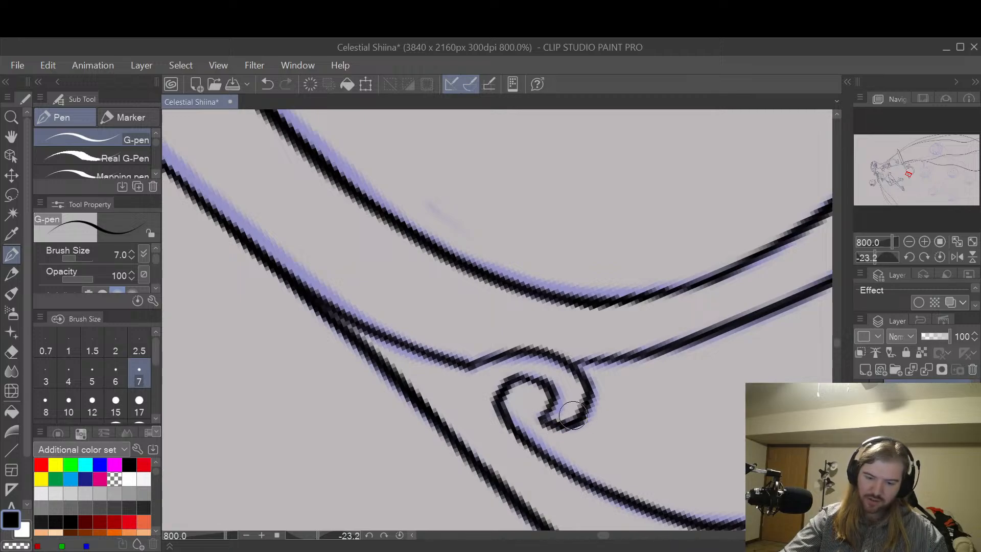
{"action": "scroll", "coordinate": [640, 311], "scroll_direction": "down", "scroll_amount": 2}
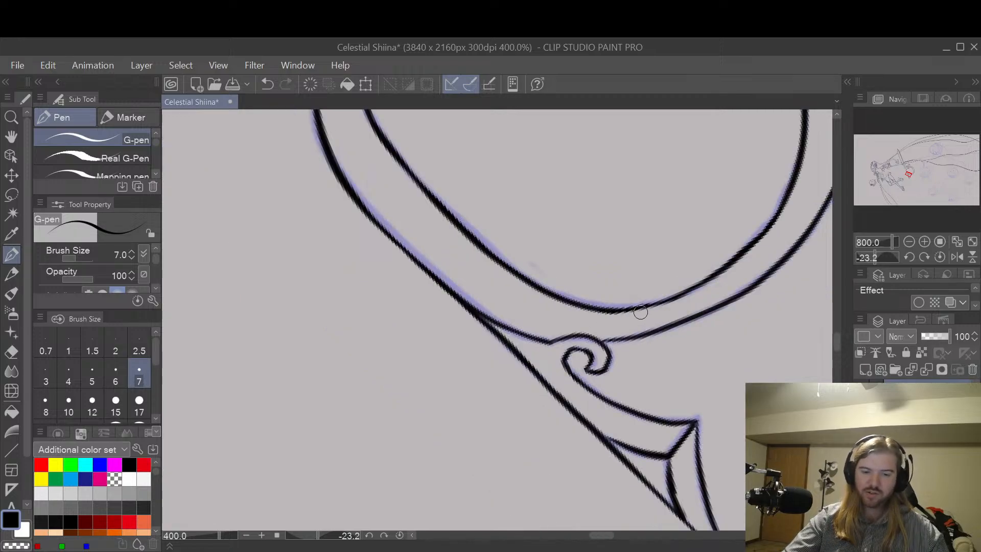
Step: Thin the tiny spiral's line by erasing along the inside of its curl with the Hard eraser
{"action": "scroll", "coordinate": [637, 335], "scroll_direction": "up", "scroll_amount": 2}
{"action": "key", "text": "e"}
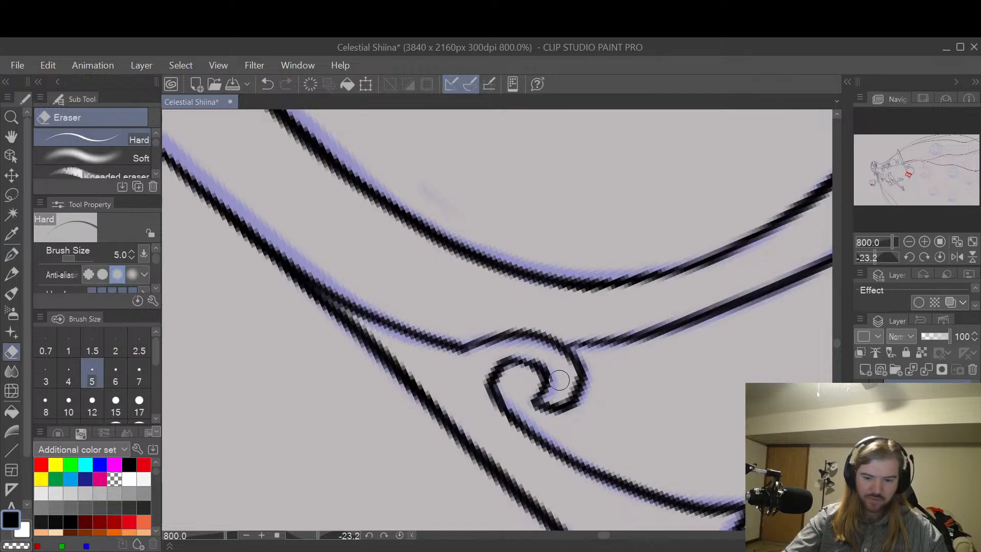
{"action": "left_click_drag", "start_coordinate": [559, 380], "coordinate": [550, 367]}
{"action": "scroll", "coordinate": [554, 365], "scroll_direction": "down", "scroll_amount": 5}
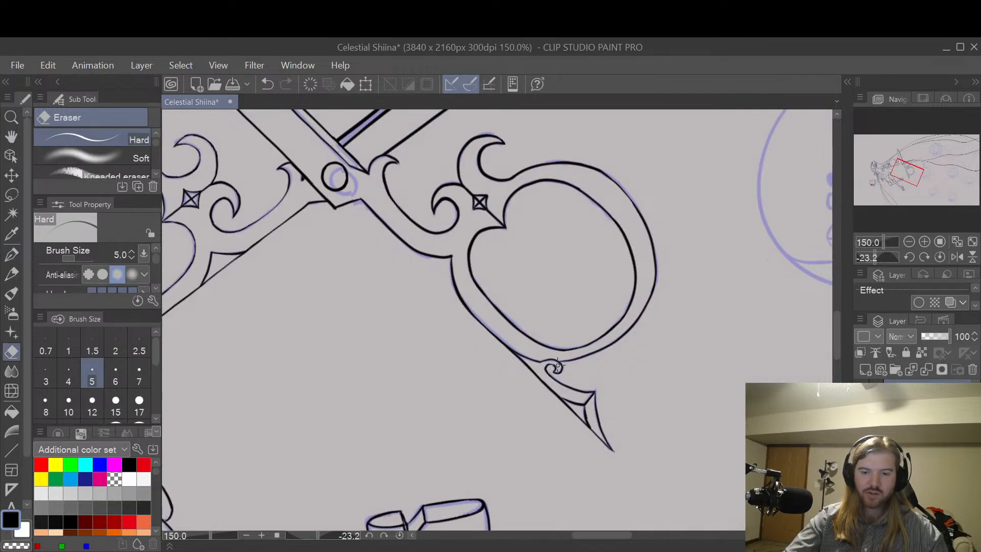
Step: Examine the sketched sad round creature with the question mark beside the scissors for details that still need inking
{"action": "key", "text": "space"}
{"action": "mouse_move", "coordinate": [753, 266]}
{"action": "left_mouse_down"}
{"action": "mouse_move", "coordinate": [644, 286]}
{"action": "mouse_move", "coordinate": [583, 285]}
{"action": "left_mouse_up"}
{"action": "scroll", "coordinate": [583, 285], "scroll_direction": "down", "scroll_amount": 1}
{"action": "mouse_move", "coordinate": [763, 249]}
{"action": "left_mouse_down"}
{"action": "mouse_move", "coordinate": [630, 306]}
{"action": "mouse_move", "coordinate": [621, 376]}
{"action": "left_mouse_up"}
{"action": "left_click_drag", "start_coordinate": [623, 342], "coordinate": [697, 287]}
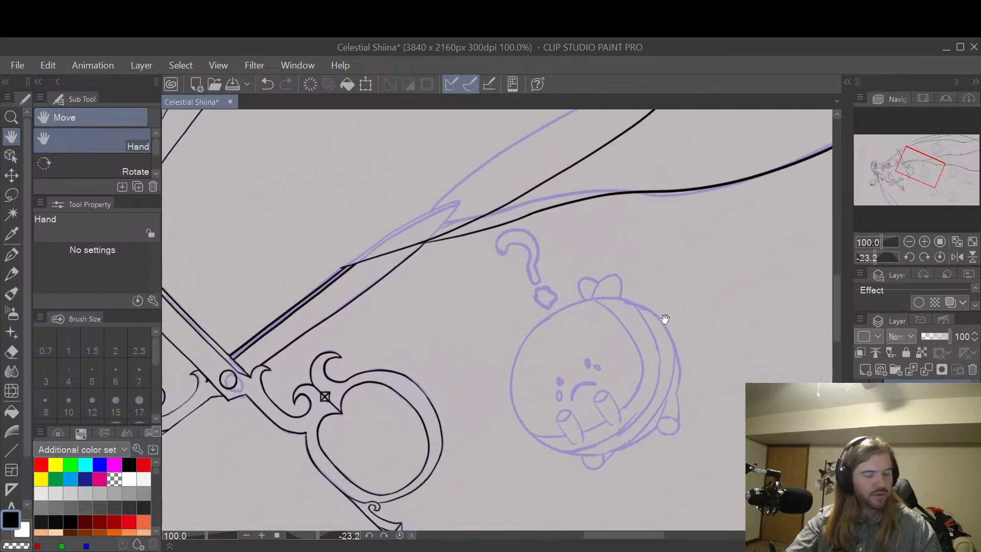
{"action": "mouse_move", "coordinate": [664, 318]}
{"action": "left_mouse_down"}
{"action": "mouse_move", "coordinate": [685, 256]}
{"action": "mouse_move", "coordinate": [653, 323]}
{"action": "left_mouse_up"}
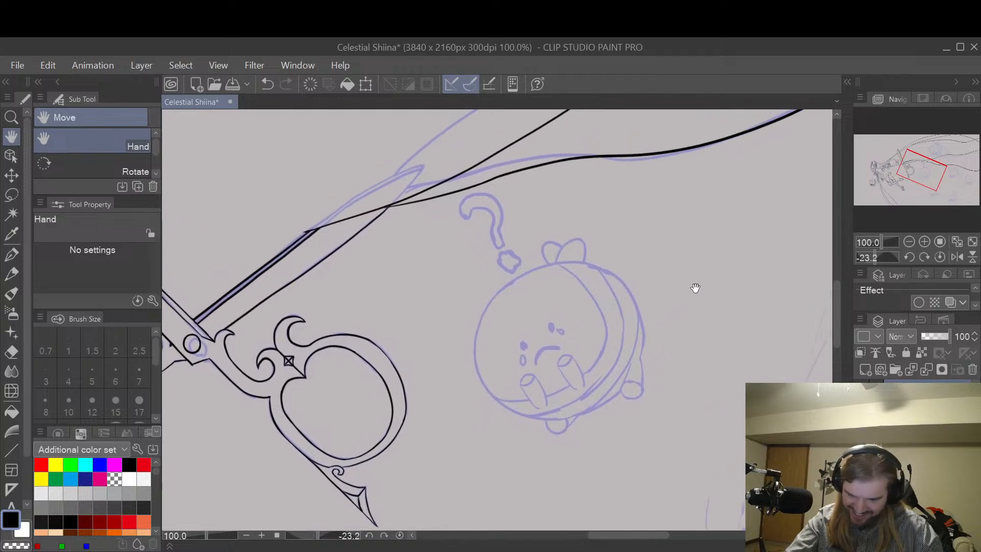
{"action": "scroll", "coordinate": [593, 297], "scroll_direction": "up", "scroll_amount": 2}
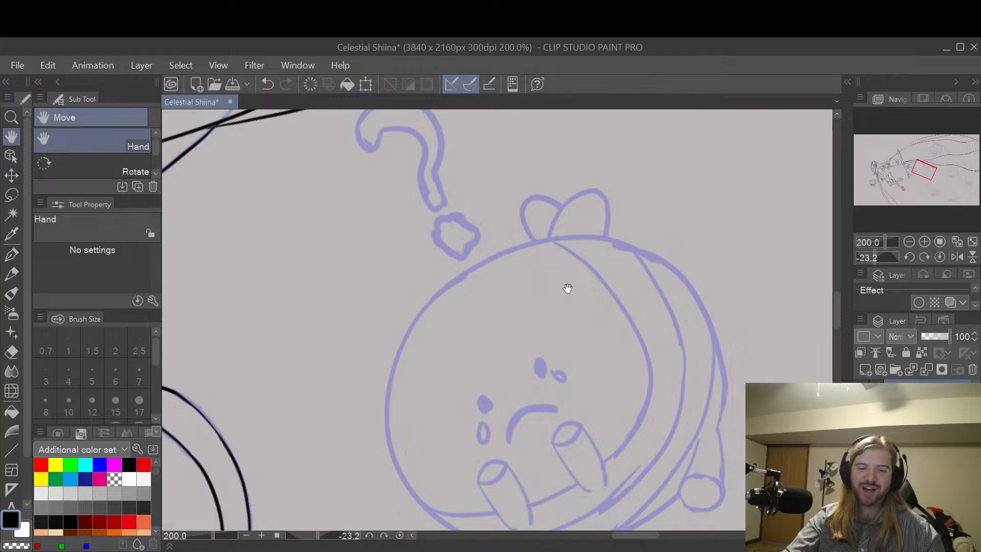
{"action": "mouse_move", "coordinate": [555, 280]}
{"action": "left_mouse_down"}
{"action": "mouse_move", "coordinate": [667, 309]}
{"action": "mouse_move", "coordinate": [634, 299]}
{"action": "mouse_move", "coordinate": [652, 346]}
{"action": "mouse_move", "coordinate": [685, 256]}
{"action": "mouse_move", "coordinate": [663, 278]}
{"action": "mouse_move", "coordinate": [685, 261]}
{"action": "left_mouse_up"}
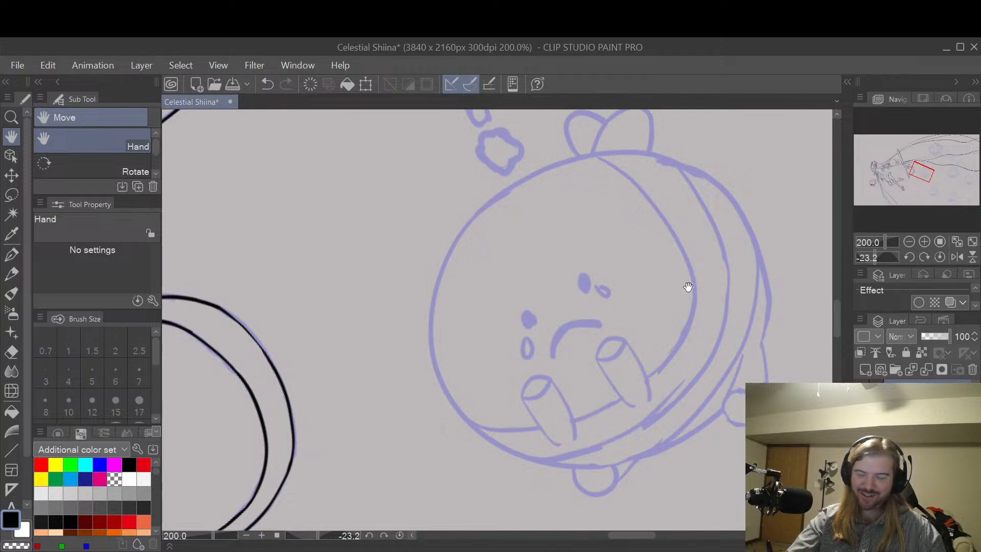
{"action": "left_click_drag", "start_coordinate": [604, 356], "coordinate": [645, 337]}
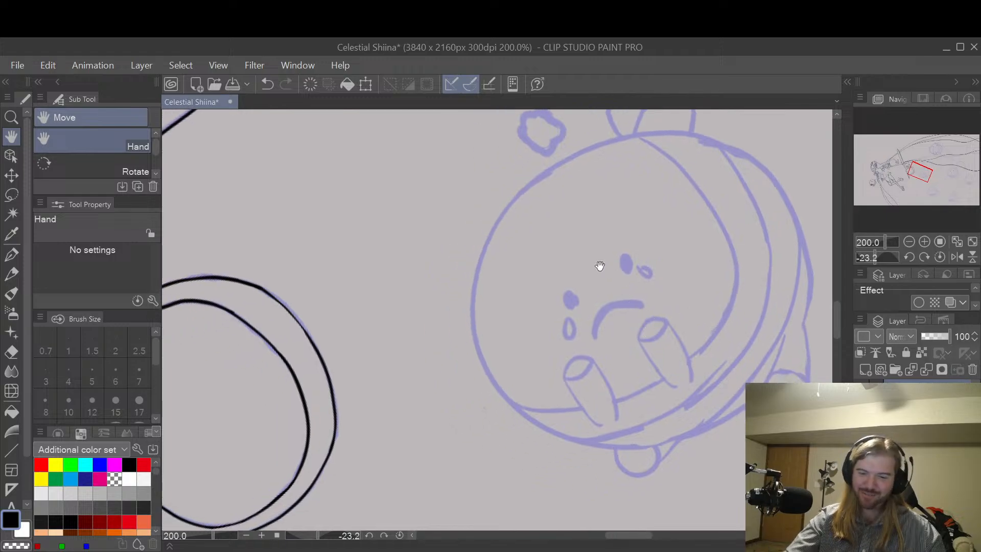
{"action": "key", "text": "p"}
{"action": "mouse_move", "coordinate": [531, 183]}
{"action": "left_mouse_down"}
{"action": "mouse_move", "coordinate": [486, 254]}
{"action": "mouse_move", "coordinate": [475, 305]}
{"action": "left_mouse_up"}
{"action": "left_click_drag", "start_coordinate": [503, 392], "coordinate": [540, 421]}
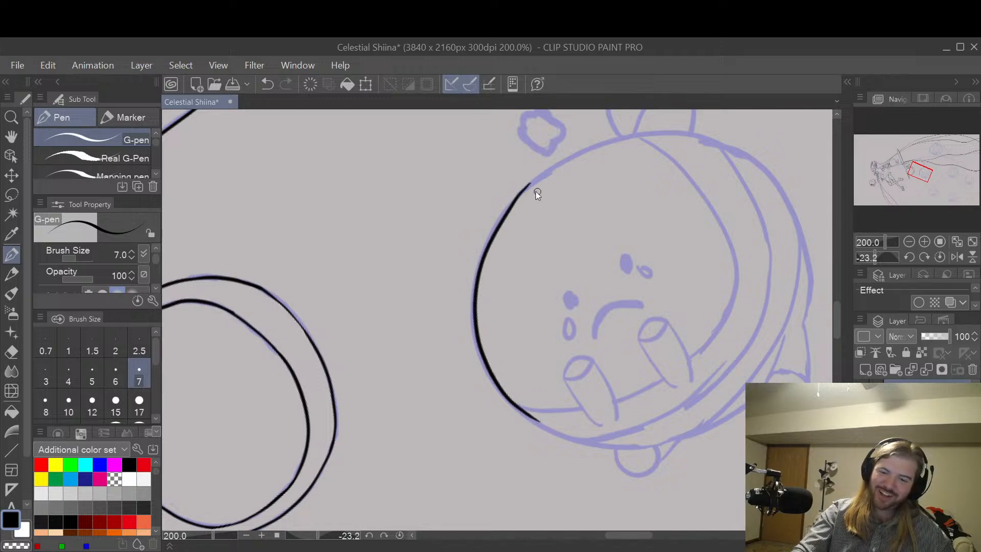
{"action": "key", "text": "ctrl+z"}
{"action": "mouse_move", "coordinate": [537, 177]}
{"action": "left_mouse_down"}
{"action": "mouse_move", "coordinate": [491, 229]}
{"action": "mouse_move", "coordinate": [476, 268]}
{"action": "left_mouse_up"}
{"action": "key", "text": "ctrl+z"}
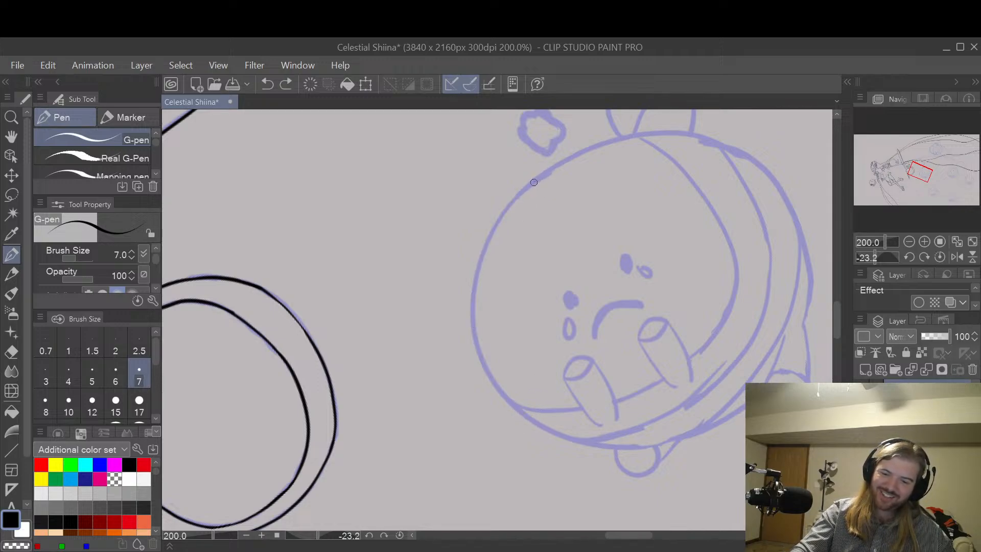
{"action": "mouse_move", "coordinate": [534, 182]}
{"action": "left_mouse_down"}
{"action": "mouse_move", "coordinate": [487, 252]}
{"action": "mouse_move", "coordinate": [477, 298]}
{"action": "mouse_move", "coordinate": [482, 348]}
{"action": "mouse_move", "coordinate": [522, 411]}
{"action": "left_mouse_up"}
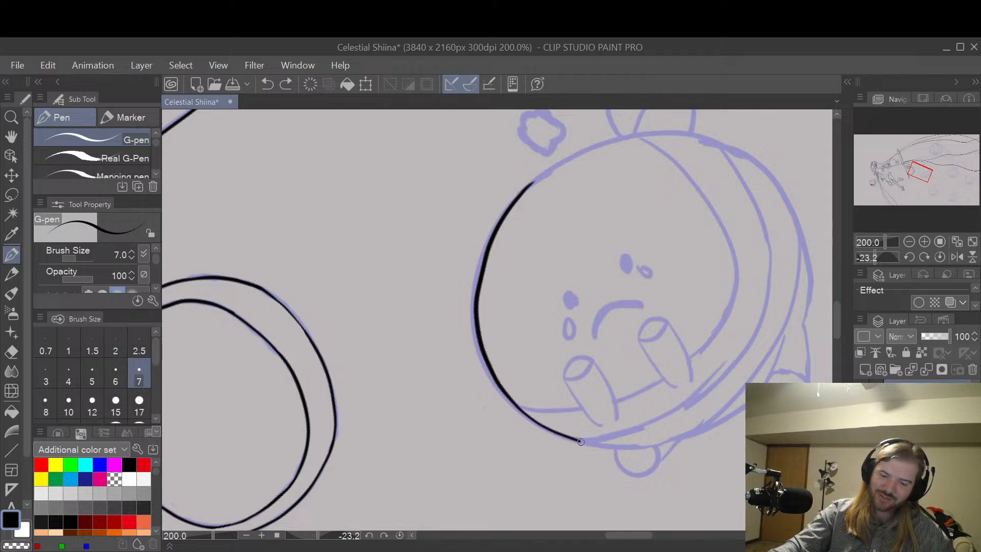
{"action": "left_click_drag", "start_coordinate": [581, 441], "coordinate": [652, 446]}
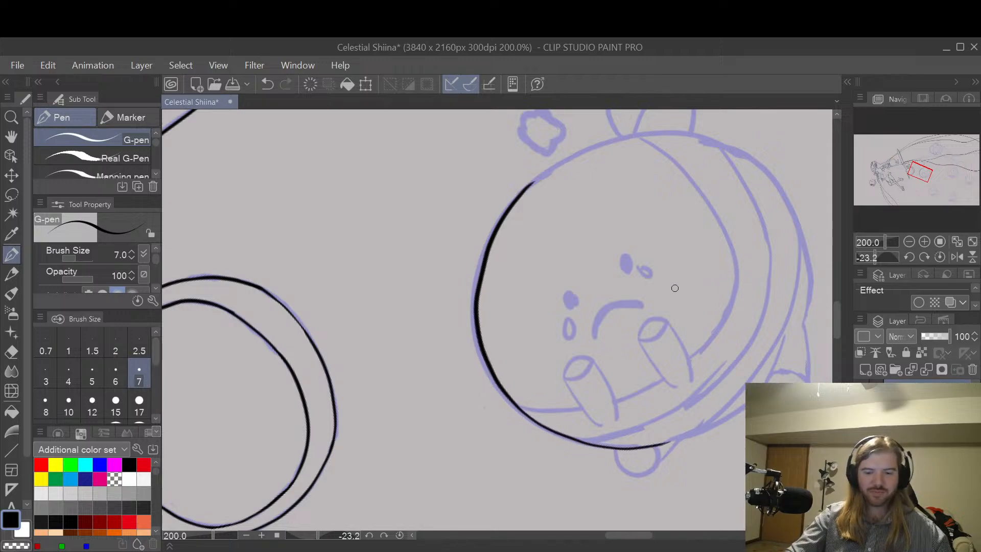
{"action": "key", "text": "ctrl+z"}
{"action": "key", "text": "h"}
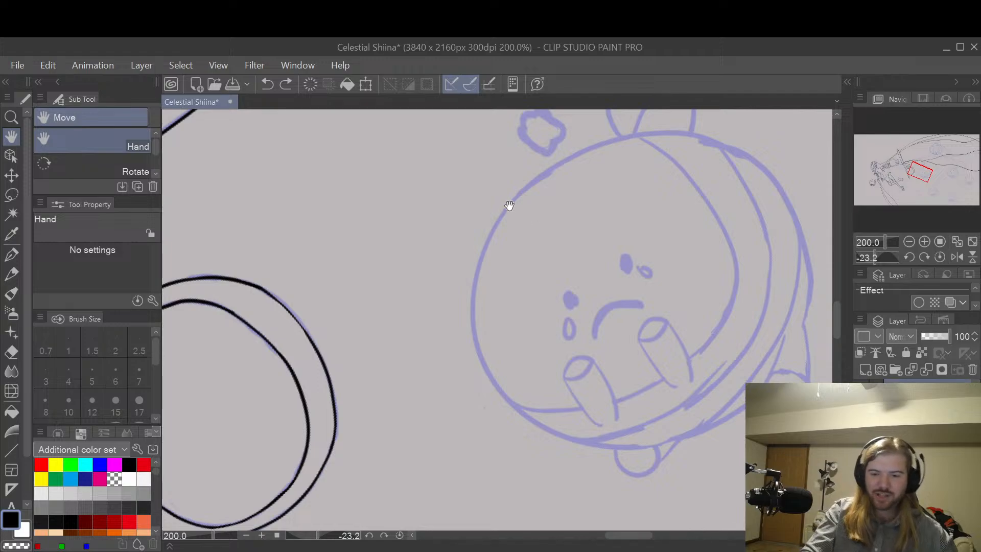
{"action": "key", "text": "p"}
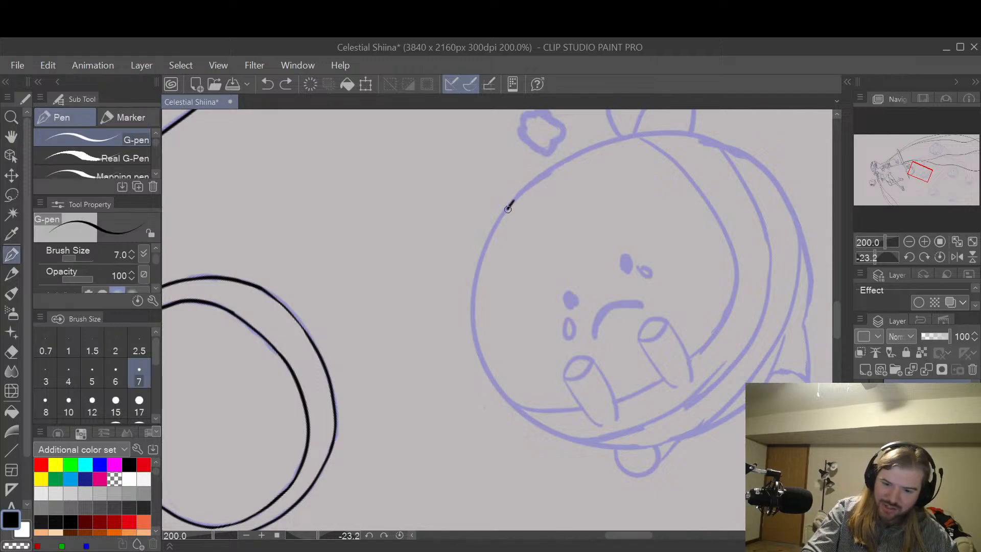
{"action": "mouse_move", "coordinate": [508, 208]}
{"action": "left_mouse_down"}
{"action": "mouse_move", "coordinate": [481, 265]}
{"action": "mouse_move", "coordinate": [479, 344]}
{"action": "left_mouse_up"}
{"action": "key", "text": "ctrl+z"}
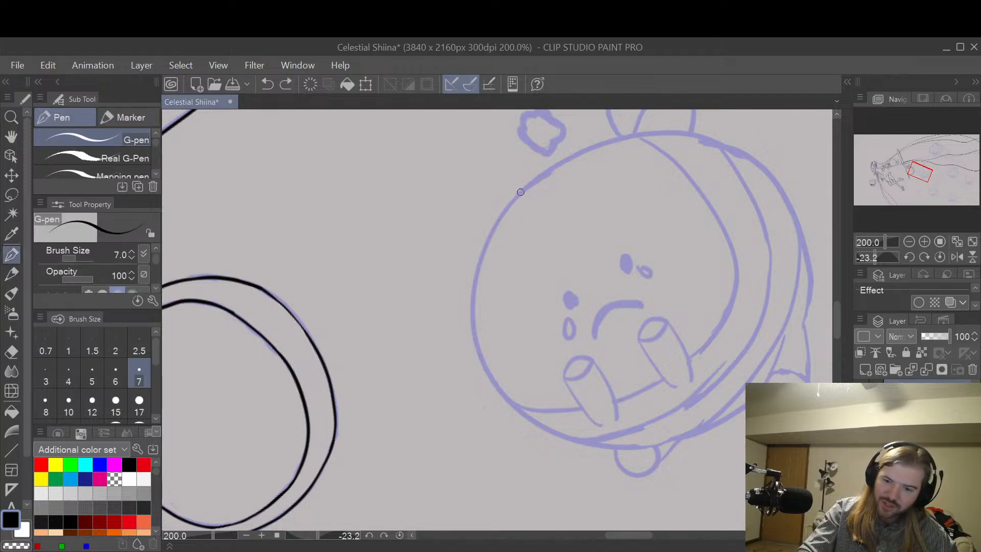
{"action": "mouse_move", "coordinate": [520, 192]}
{"action": "left_mouse_down"}
{"action": "mouse_move", "coordinate": [482, 274]}
{"action": "mouse_move", "coordinate": [477, 336]}
{"action": "left_mouse_up"}
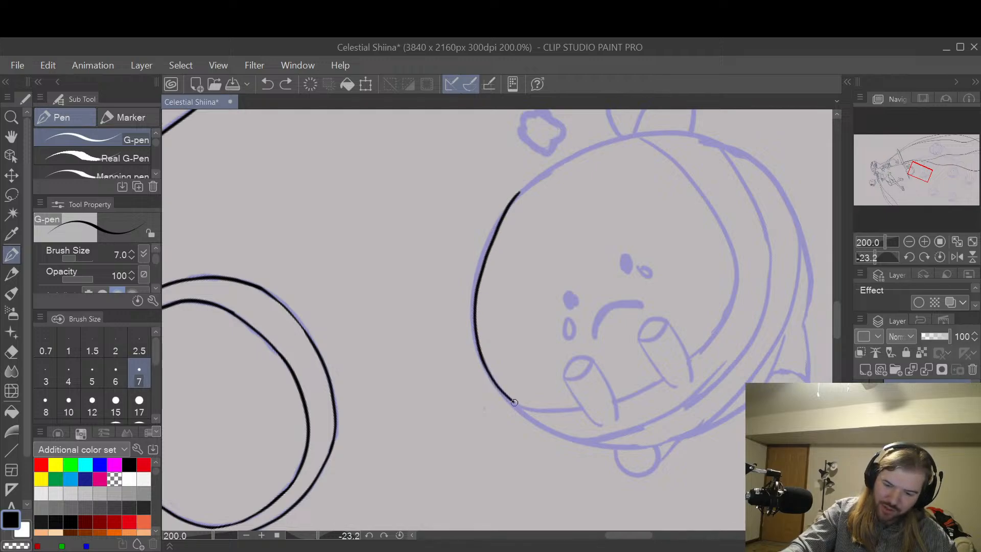
{"action": "key", "text": "ctrl+z"}
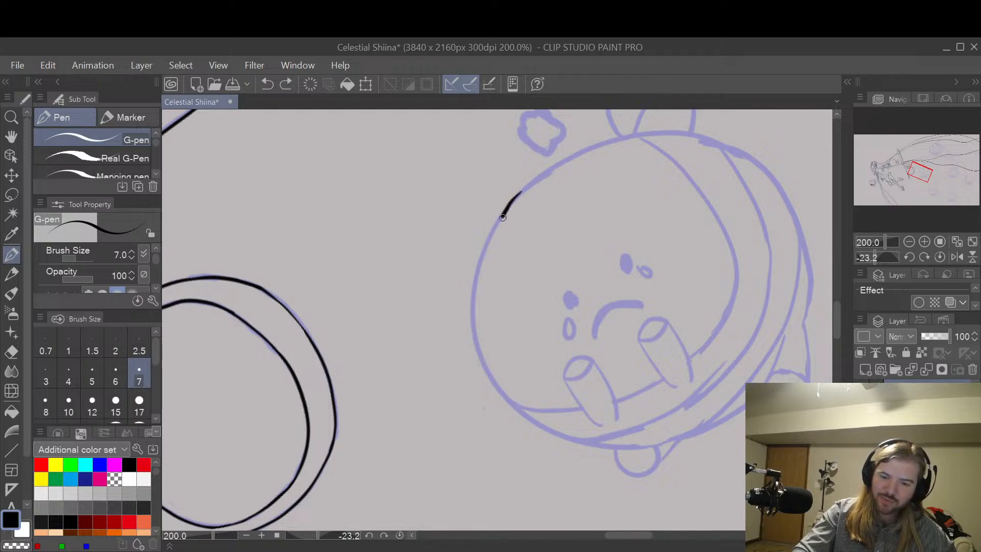
{"action": "mouse_move", "coordinate": [503, 217]}
{"action": "left_mouse_down"}
{"action": "mouse_move", "coordinate": [475, 299]}
{"action": "mouse_move", "coordinate": [497, 380]}
{"action": "left_mouse_up"}
{"action": "key", "text": "ctrl+z"}
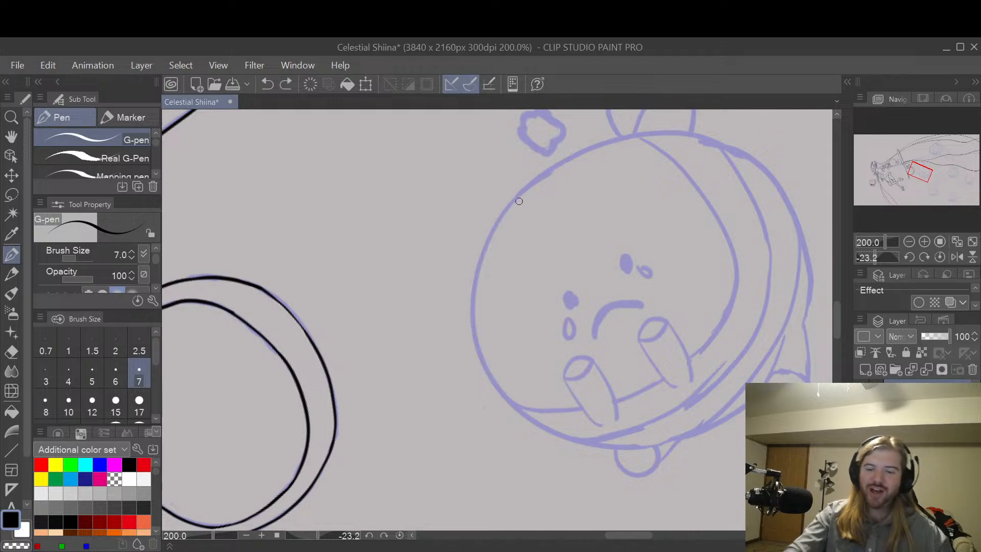
{"action": "left_click_drag", "start_coordinate": [500, 221], "coordinate": [479, 302]}
{"action": "key", "text": "ctrl+z"}
{"action": "mouse_move", "coordinate": [517, 199]}
{"action": "left_mouse_down"}
{"action": "mouse_move", "coordinate": [473, 284]}
{"action": "mouse_move", "coordinate": [476, 338]}
{"action": "mouse_move", "coordinate": [497, 383]}
{"action": "mouse_move", "coordinate": [532, 412]}
{"action": "left_mouse_up"}
{"action": "key", "text": "ctrl+z"}
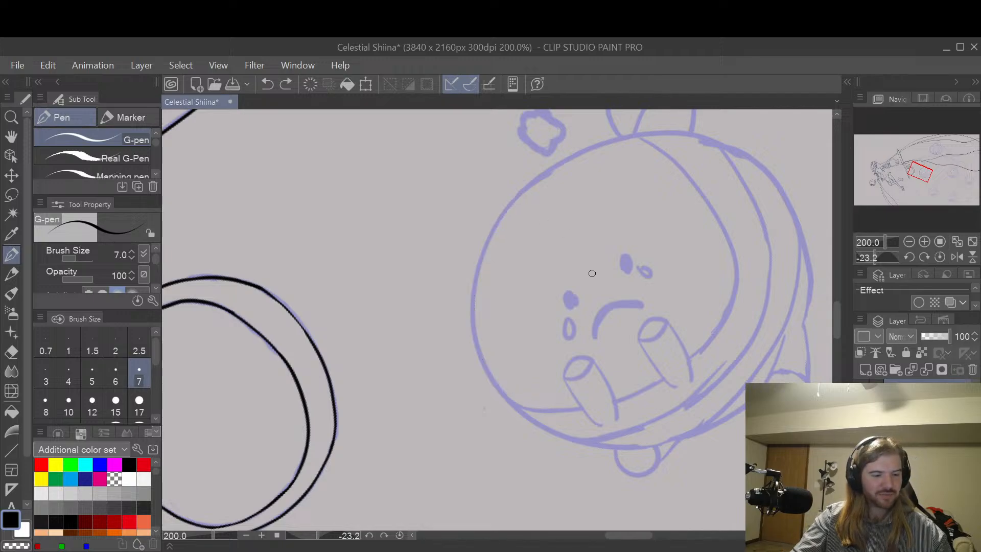
Step: Ink the upper part of the sad round creature's face-side outline in one long curve with the size 7 G-pen
{"action": "key", "text": "space"}
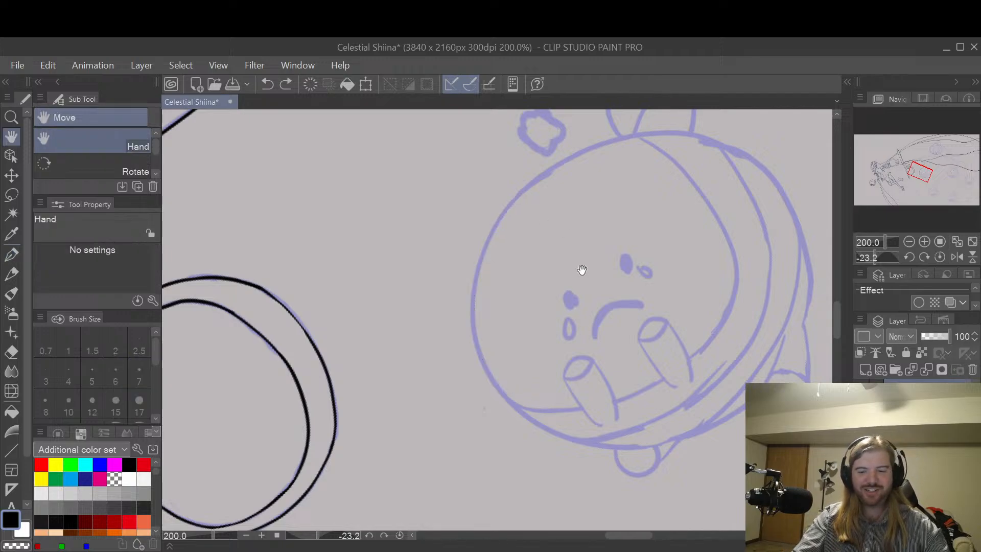
{"action": "left_click_drag", "start_coordinate": [580, 269], "coordinate": [715, 255]}
{"action": "scroll", "coordinate": [644, 301], "scroll_direction": "up", "scroll_amount": 2}
{"action": "key", "text": "shift+space"}
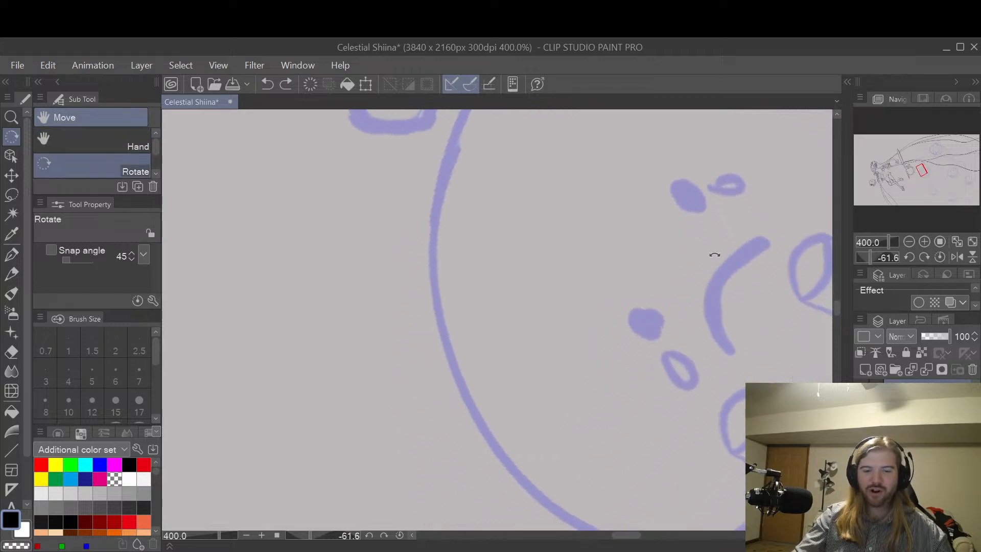
{"action": "key", "text": "space"}
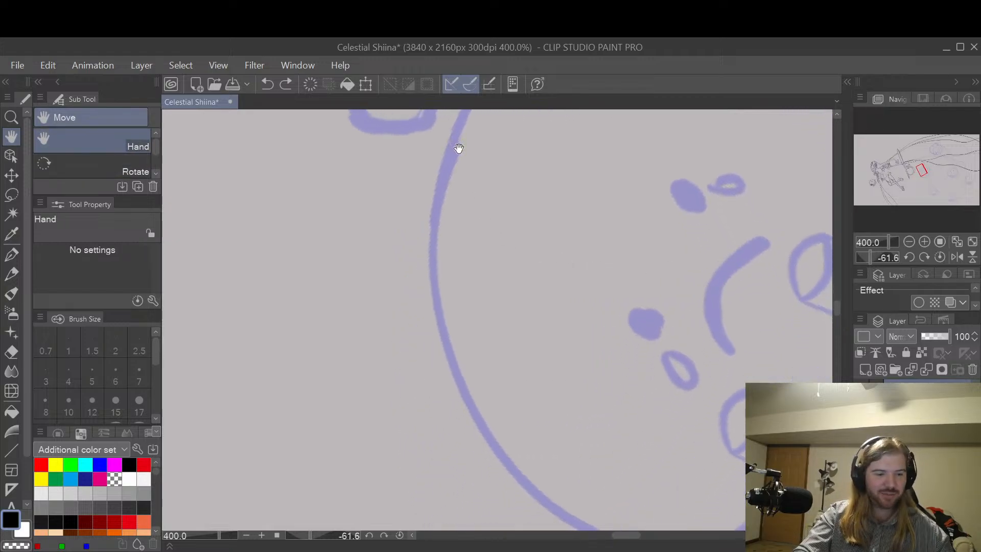
{"action": "mouse_move", "coordinate": [457, 124]}
{"action": "left_mouse_down"}
{"action": "mouse_move", "coordinate": [433, 231]}
{"action": "mouse_move", "coordinate": [442, 351]}
{"action": "left_mouse_up"}
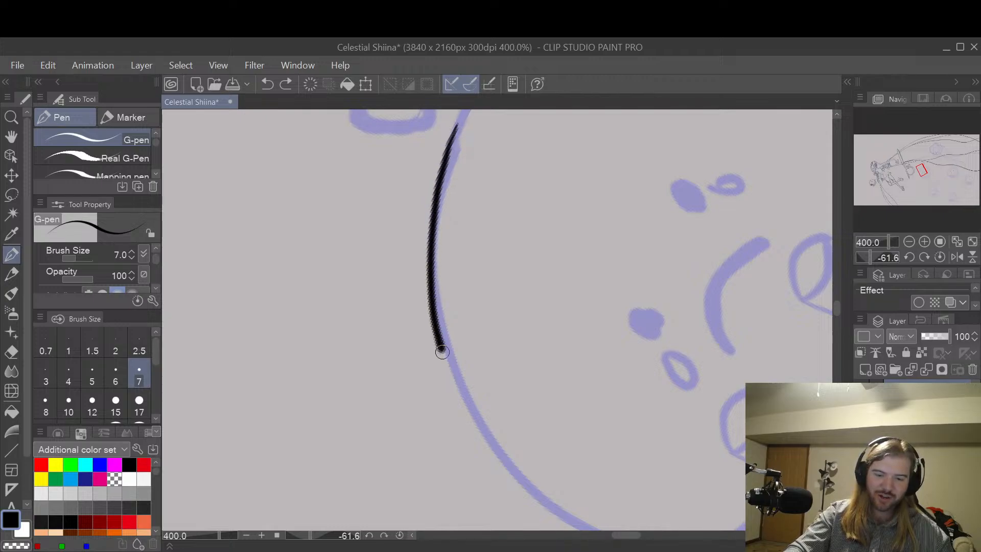
{"action": "key", "text": "ctrl+z"}
{"action": "mouse_move", "coordinate": [458, 130]}
{"action": "left_mouse_down"}
{"action": "mouse_move", "coordinate": [434, 244]}
{"action": "mouse_move", "coordinate": [459, 377]}
{"action": "mouse_move", "coordinate": [530, 487]}
{"action": "mouse_move", "coordinate": [578, 517]}
{"action": "left_mouse_up"}
{"action": "key", "text": "space"}
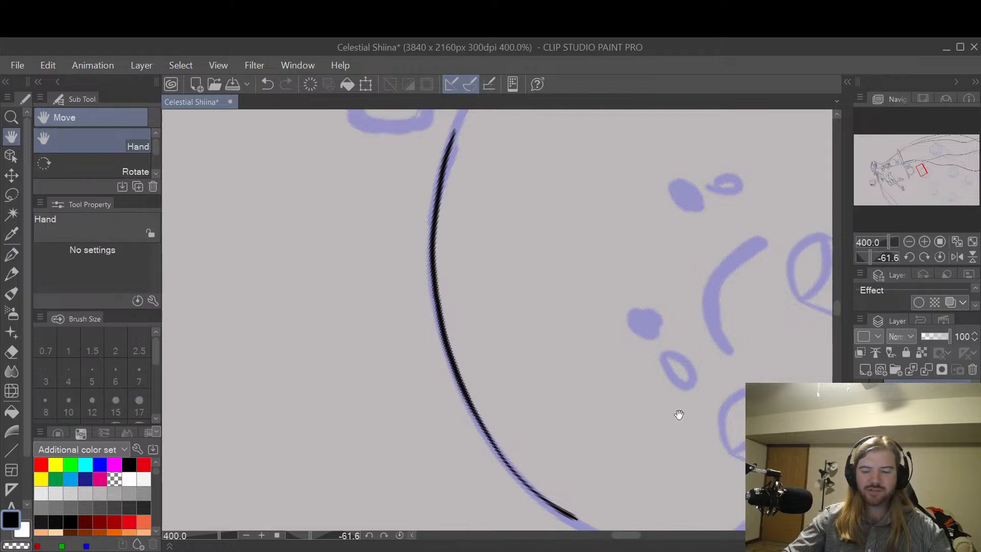
{"action": "left_click_drag", "start_coordinate": [679, 412], "coordinate": [519, 320]}
{"action": "key", "text": "shift+space"}
{"action": "left_click_drag", "start_coordinate": [540, 264], "coordinate": [580, 299]}
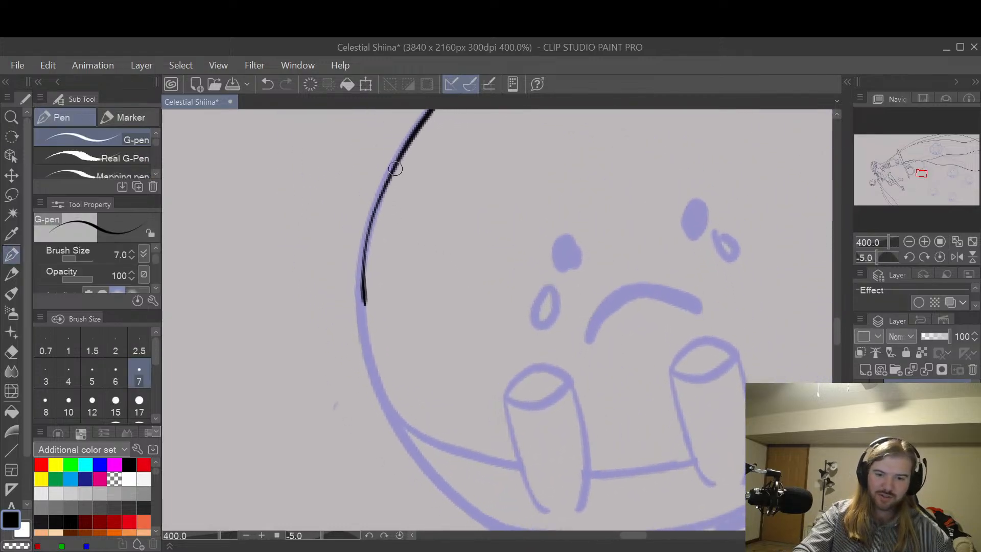
{"action": "mouse_move", "coordinate": [395, 168]}
{"action": "left_mouse_down"}
{"action": "mouse_move", "coordinate": [364, 293]}
{"action": "mouse_move", "coordinate": [372, 366]}
{"action": "mouse_move", "coordinate": [423, 470]}
{"action": "left_mouse_up"}
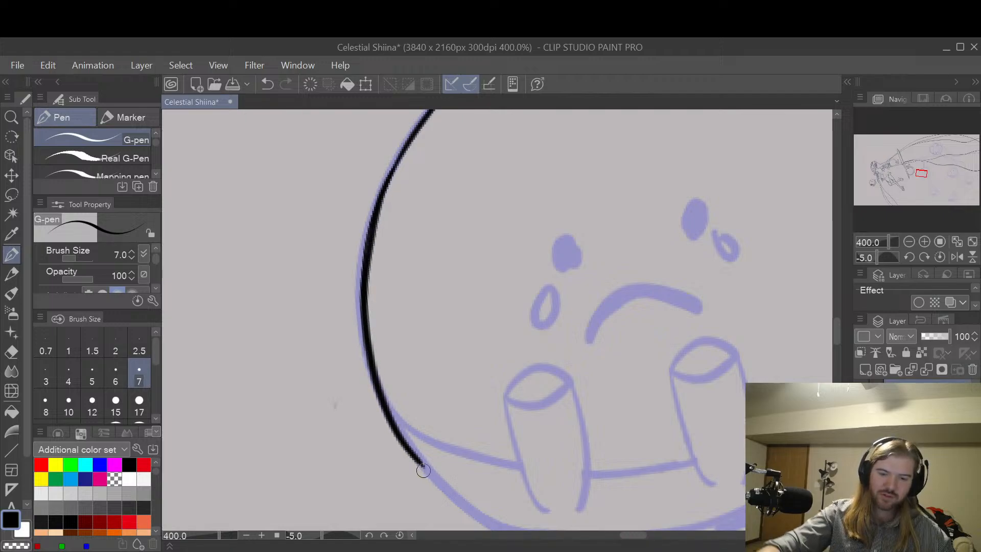
{"action": "key", "text": "ctrl+z"}
{"action": "mouse_move", "coordinate": [412, 139]}
{"action": "left_mouse_down"}
{"action": "mouse_move", "coordinate": [381, 218]}
{"action": "mouse_move", "coordinate": [364, 348]}
{"action": "left_mouse_up"}
{"action": "key", "text": "ctrl+z"}
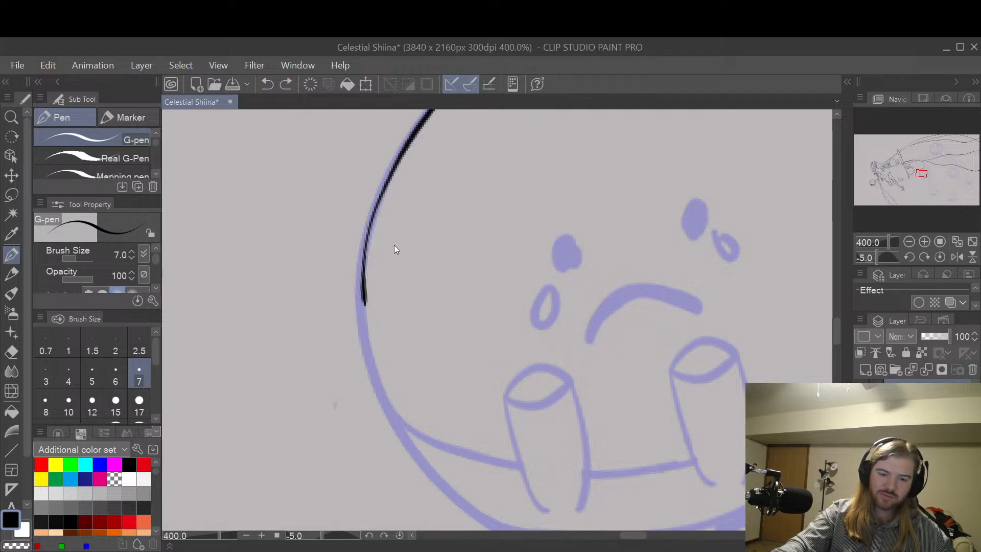
{"action": "mouse_move", "coordinate": [409, 145]}
{"action": "left_mouse_down"}
{"action": "mouse_move", "coordinate": [369, 242]}
{"action": "mouse_move", "coordinate": [363, 309]}
{"action": "mouse_move", "coordinate": [370, 393]}
{"action": "left_mouse_up"}
{"action": "key", "text": "ctrl+z"}
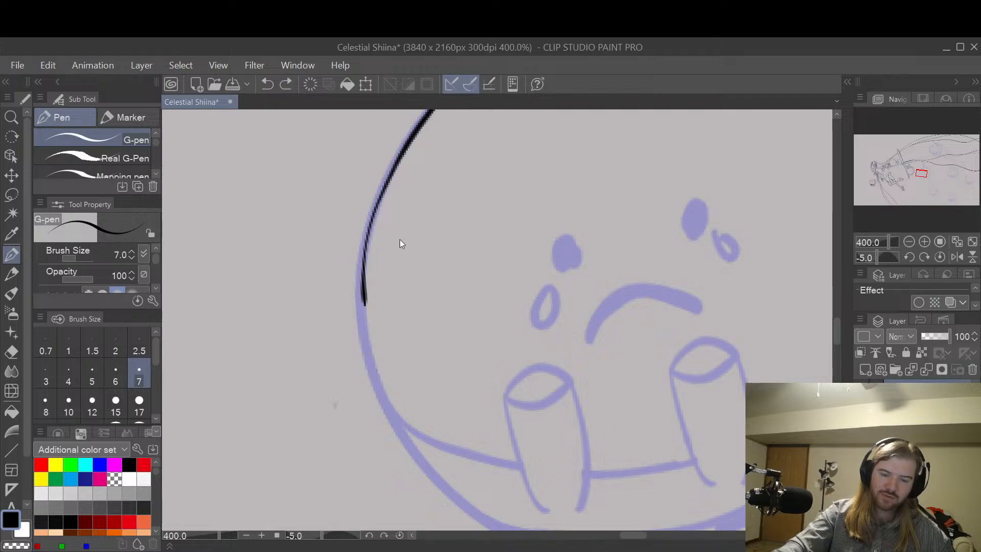
{"action": "mouse_move", "coordinate": [405, 152]}
{"action": "left_mouse_down"}
{"action": "mouse_move", "coordinate": [367, 299]}
{"action": "mouse_move", "coordinate": [373, 364]}
{"action": "mouse_move", "coordinate": [400, 431]}
{"action": "left_mouse_up"}
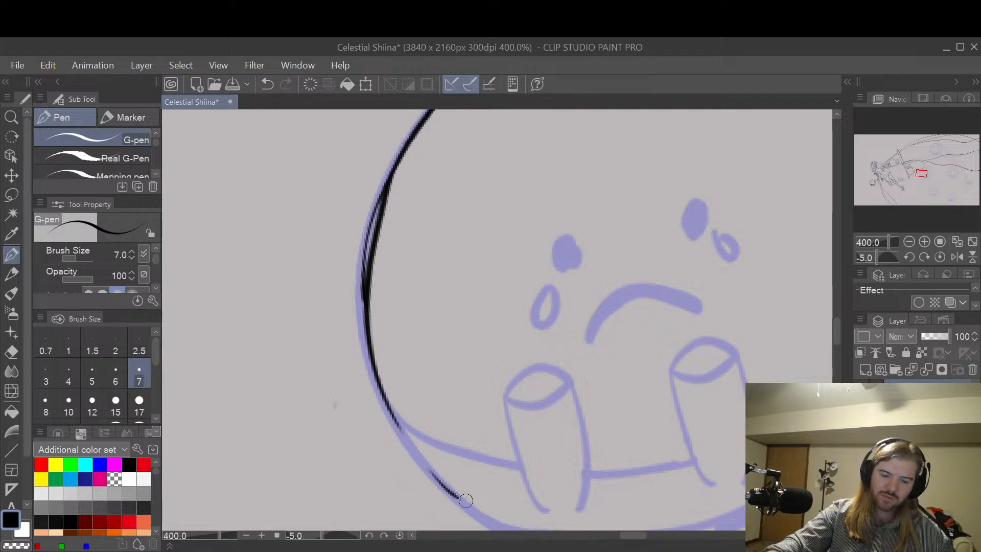
{"action": "key", "text": "ctrl+z"}
{"action": "mouse_move", "coordinate": [413, 135]}
{"action": "left_mouse_down"}
{"action": "mouse_move", "coordinate": [368, 219]}
{"action": "mouse_move", "coordinate": [358, 281]}
{"action": "mouse_move", "coordinate": [405, 150]}
{"action": "mouse_move", "coordinate": [366, 239]}
{"action": "mouse_move", "coordinate": [361, 302]}
{"action": "mouse_move", "coordinate": [398, 436]}
{"action": "mouse_move", "coordinate": [450, 500]}
{"action": "left_mouse_up"}
{"action": "key", "text": "ctrl+z"}
{"action": "key", "text": "ctrl+z"}
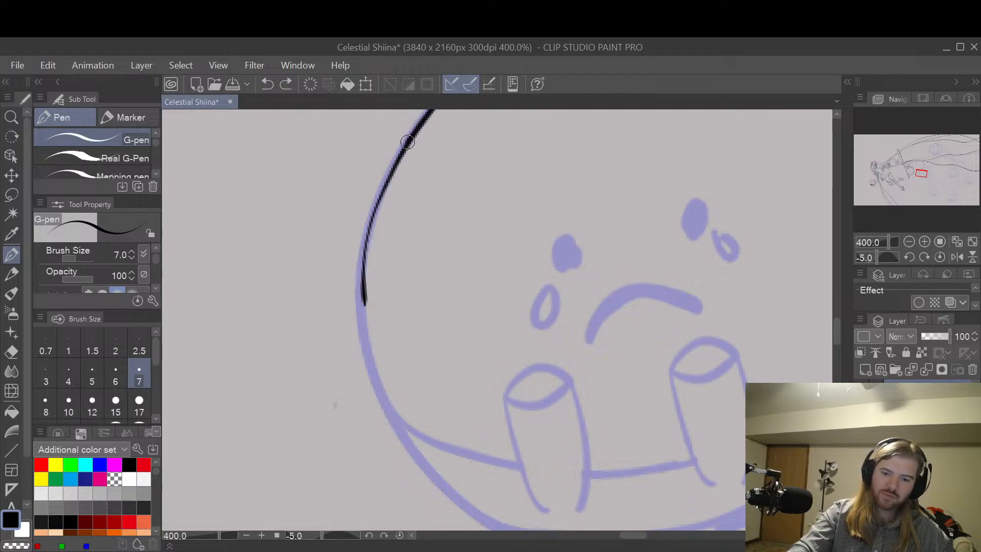
Step: Extend the sad creature's inked outline down to its underside with the size 7 G-pen and clean up the join with the Hard eraser
{"action": "mouse_move", "coordinate": [407, 141]}
{"action": "left_mouse_down"}
{"action": "mouse_move", "coordinate": [375, 205]}
{"action": "mouse_move", "coordinate": [361, 316]}
{"action": "mouse_move", "coordinate": [375, 380]}
{"action": "mouse_move", "coordinate": [402, 435]}
{"action": "mouse_move", "coordinate": [484, 518]}
{"action": "left_mouse_up"}
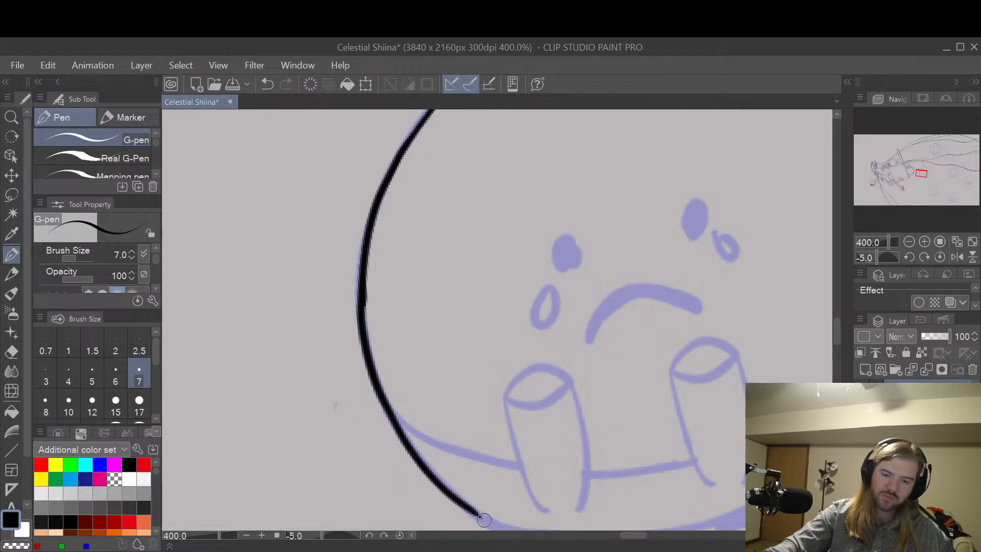
{"action": "key", "text": "e"}
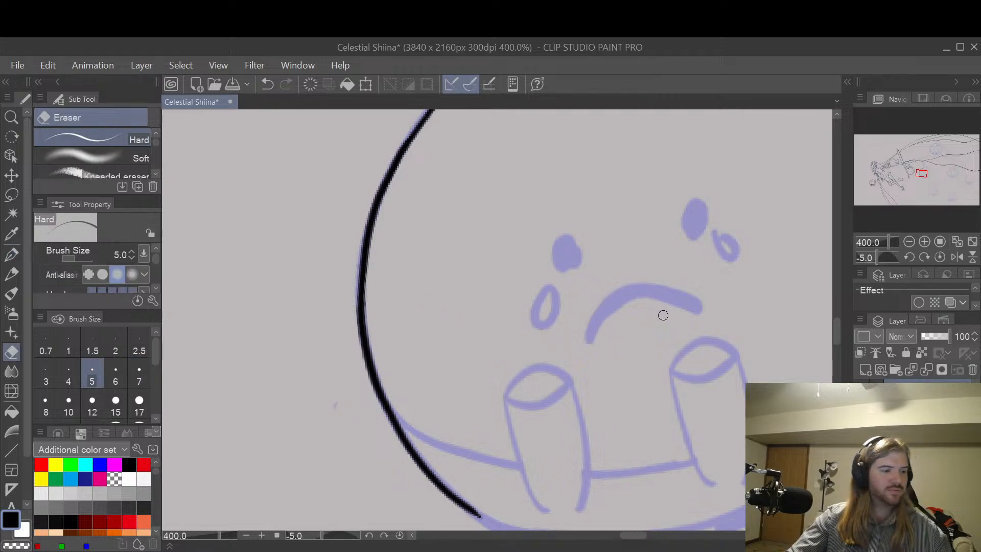
Step: Continue the creature's body outline past its small round foot along the underside with the G-pen, and trim its inner edge with the Hard eraser
{"action": "scroll", "coordinate": [665, 312], "scroll_direction": "down", "scroll_amount": 2}
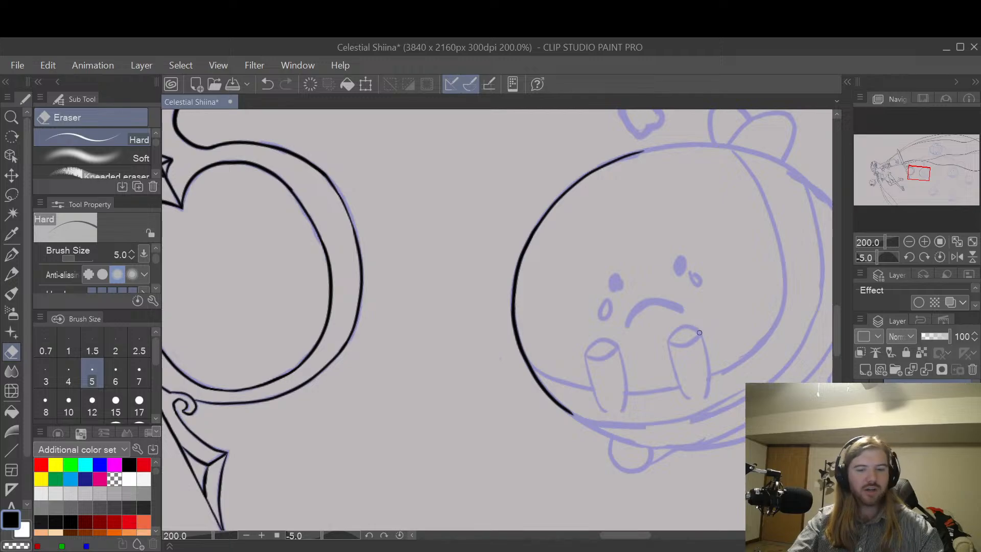
{"action": "key", "text": "space"}
{"action": "left_click_drag", "start_coordinate": [683, 394], "coordinate": [613, 281]}
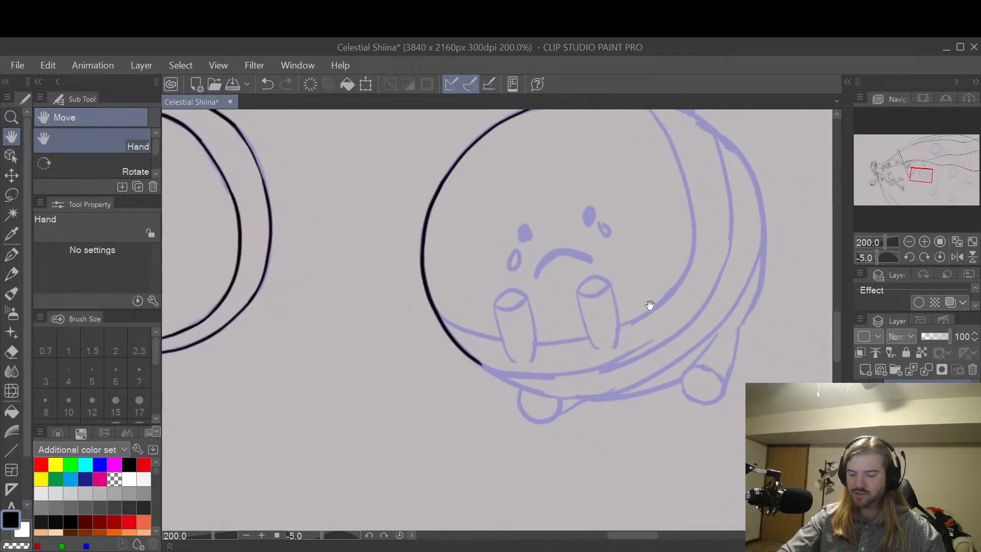
{"action": "key", "text": "p"}
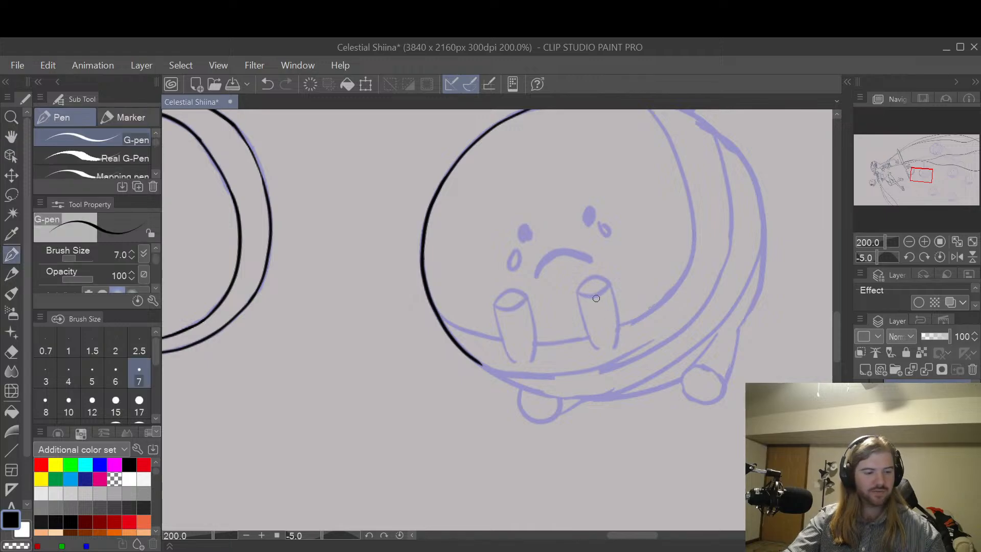
{"action": "key", "text": "shift+space"}
{"action": "left_click_drag", "start_coordinate": [596, 303], "coordinate": [617, 405]}
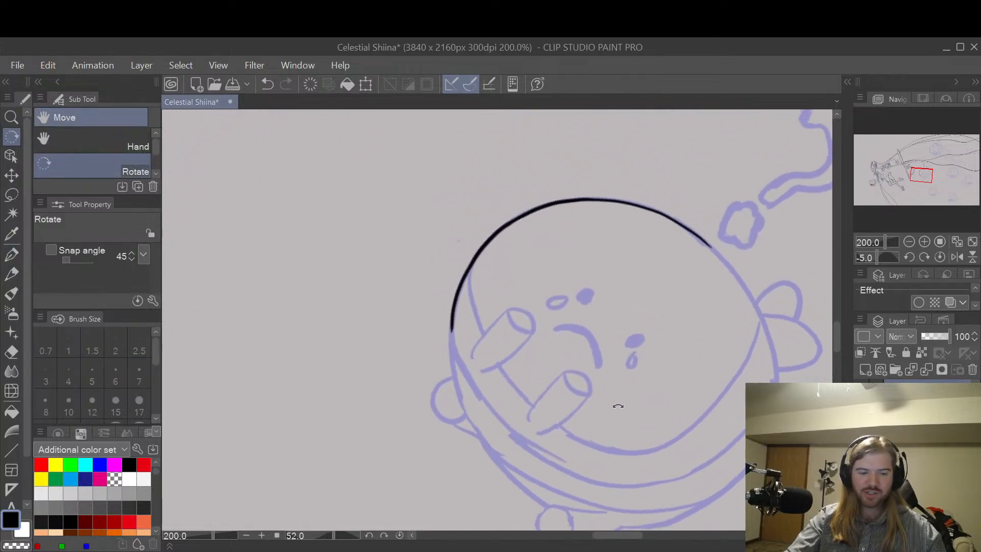
{"action": "key", "text": "e"}
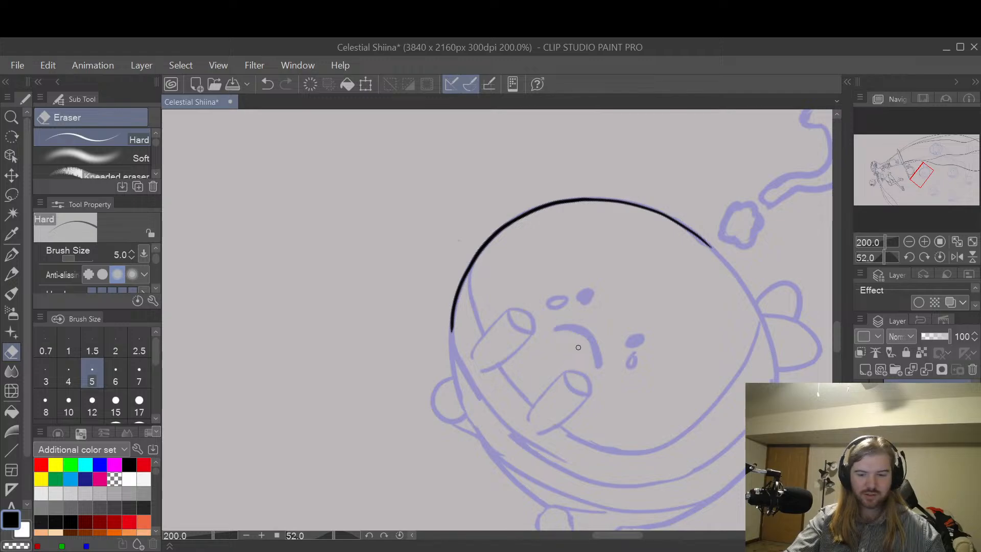
{"action": "key", "text": "m"}
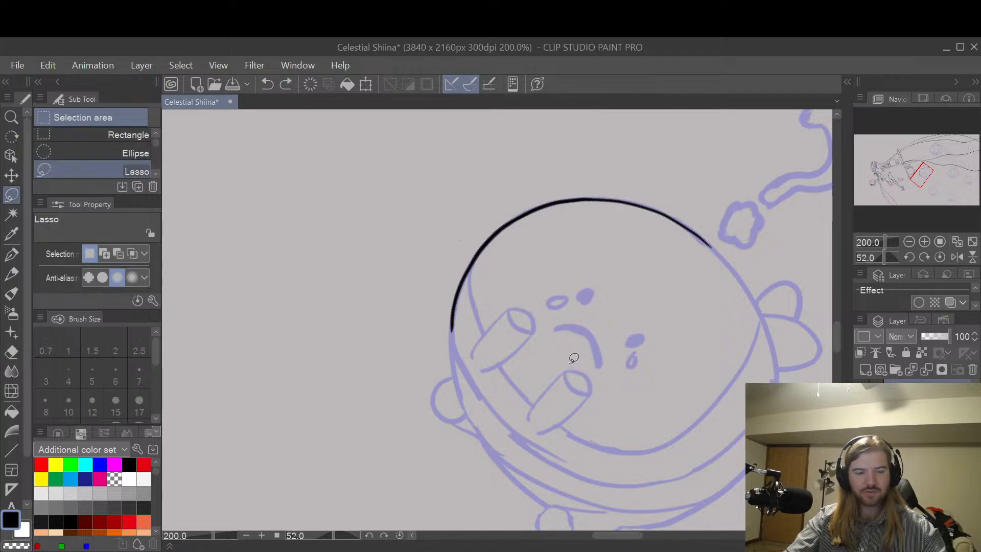
{"action": "key", "text": "space"}
{"action": "left_click_drag", "start_coordinate": [559, 394], "coordinate": [637, 296]}
{"action": "left_click_drag", "start_coordinate": [578, 298], "coordinate": [614, 332]}
{"action": "scroll", "coordinate": [603, 307], "scroll_direction": "up", "scroll_amount": 2}
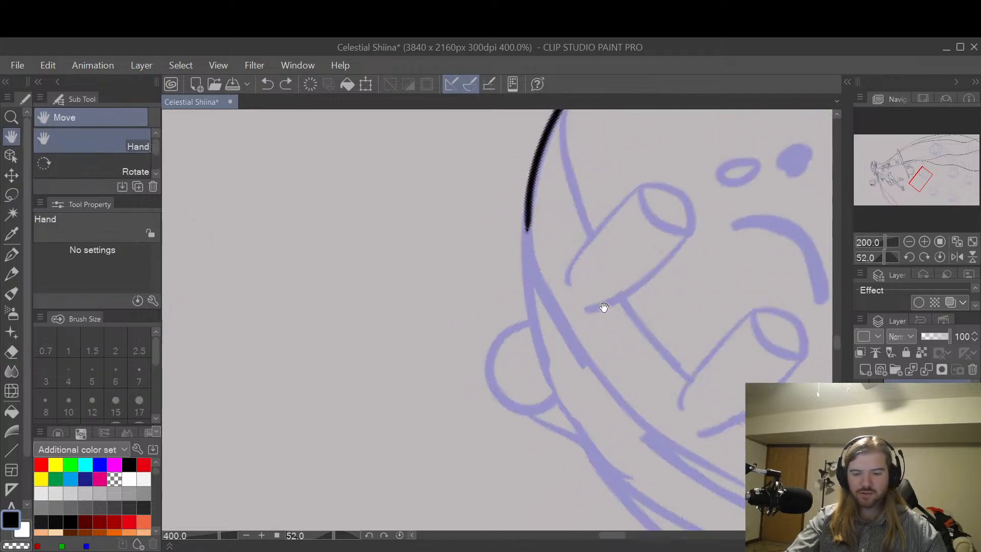
{"action": "key", "text": "p"}
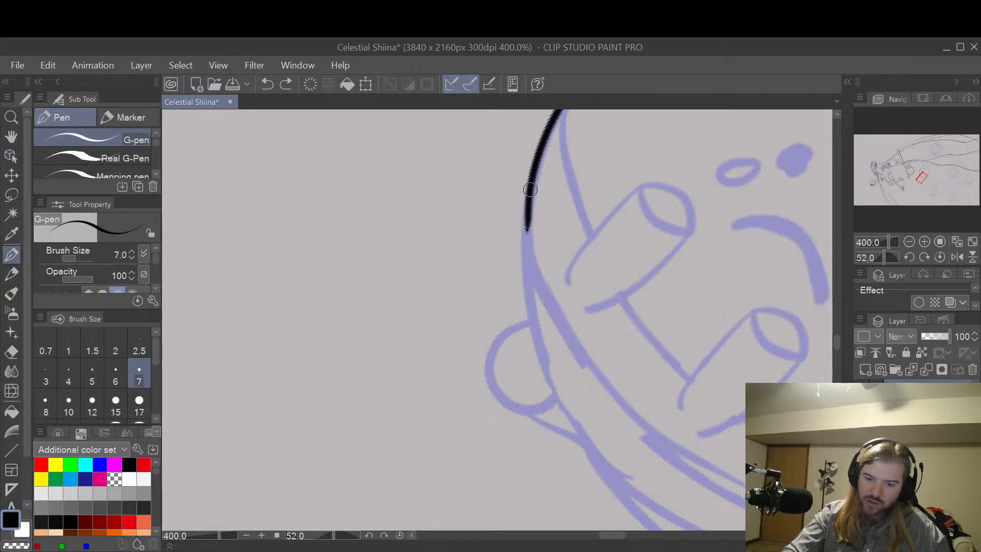
{"action": "mouse_move", "coordinate": [529, 197]}
{"action": "left_mouse_down"}
{"action": "mouse_move", "coordinate": [525, 329]}
{"action": "mouse_move", "coordinate": [542, 383]}
{"action": "left_mouse_up"}
{"action": "key", "text": "ctrl+z"}
{"action": "mouse_move", "coordinate": [526, 219]}
{"action": "left_mouse_down"}
{"action": "mouse_move", "coordinate": [526, 325]}
{"action": "mouse_move", "coordinate": [569, 423]}
{"action": "mouse_move", "coordinate": [616, 468]}
{"action": "left_mouse_up"}
{"action": "key", "text": "e"}
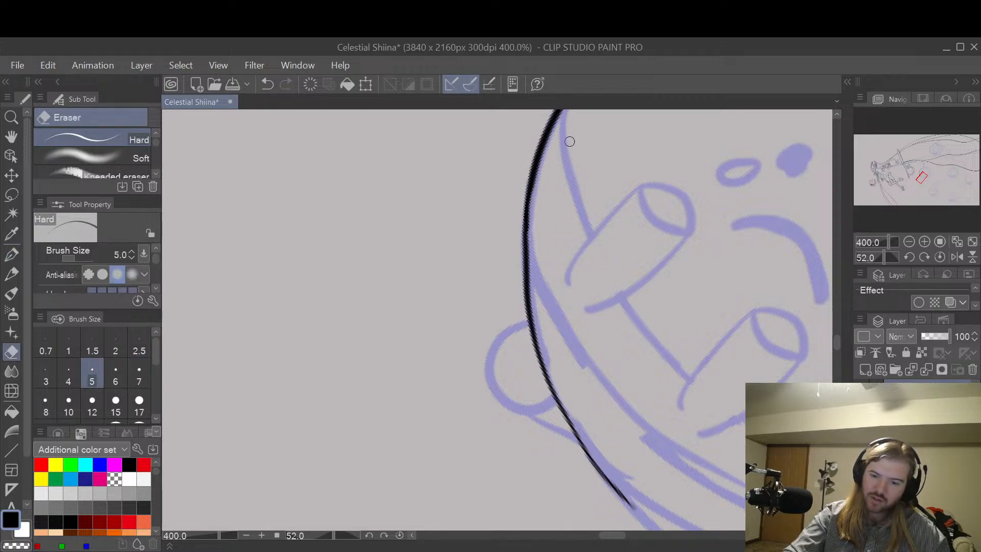
{"action": "left_click_drag", "start_coordinate": [533, 203], "coordinate": [534, 268]}
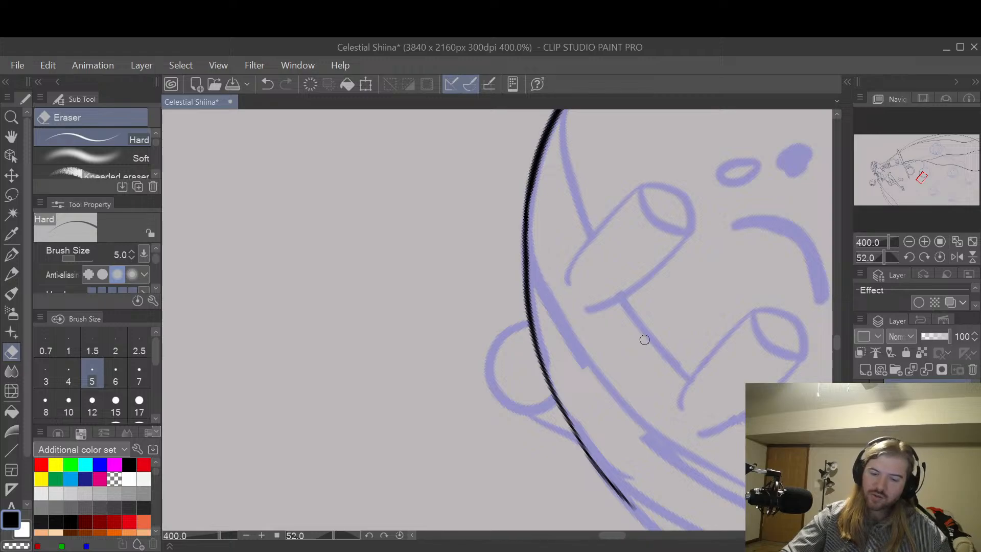
Step: Ink the small round foot's semicircular outline against the sad creature's body with the size 7 G-pen, closing the gap at its upper join
{"action": "key", "text": "p"}
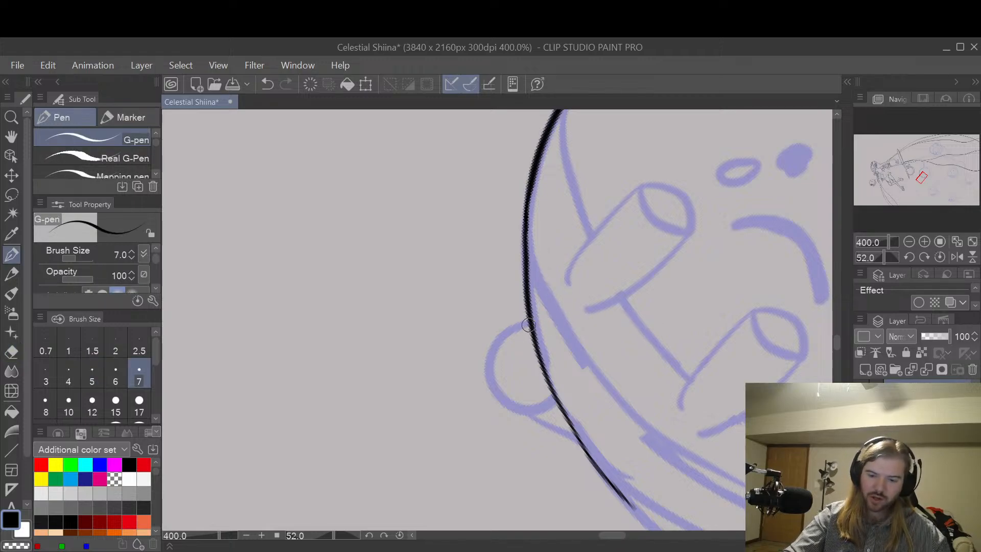
{"action": "mouse_move", "coordinate": [522, 325]}
{"action": "left_mouse_down"}
{"action": "mouse_move", "coordinate": [503, 335]}
{"action": "mouse_move", "coordinate": [489, 363]}
{"action": "mouse_move", "coordinate": [506, 403]}
{"action": "mouse_move", "coordinate": [539, 405]}
{"action": "mouse_move", "coordinate": [551, 380]}
{"action": "left_mouse_up"}
{"action": "key", "text": "ctrl+z"}
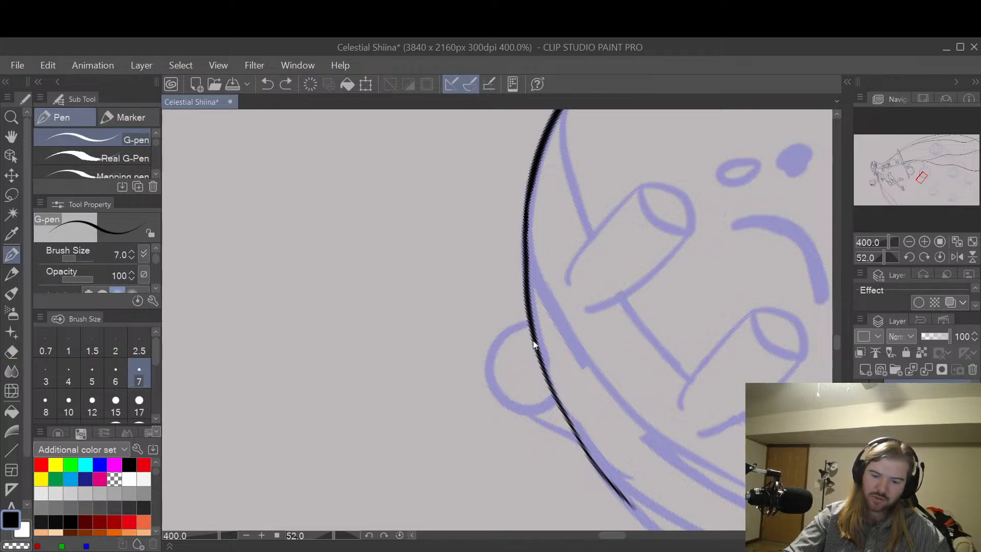
{"action": "mouse_move", "coordinate": [531, 328]}
{"action": "left_mouse_down"}
{"action": "mouse_move", "coordinate": [496, 353]}
{"action": "mouse_move", "coordinate": [505, 402]}
{"action": "left_mouse_up"}
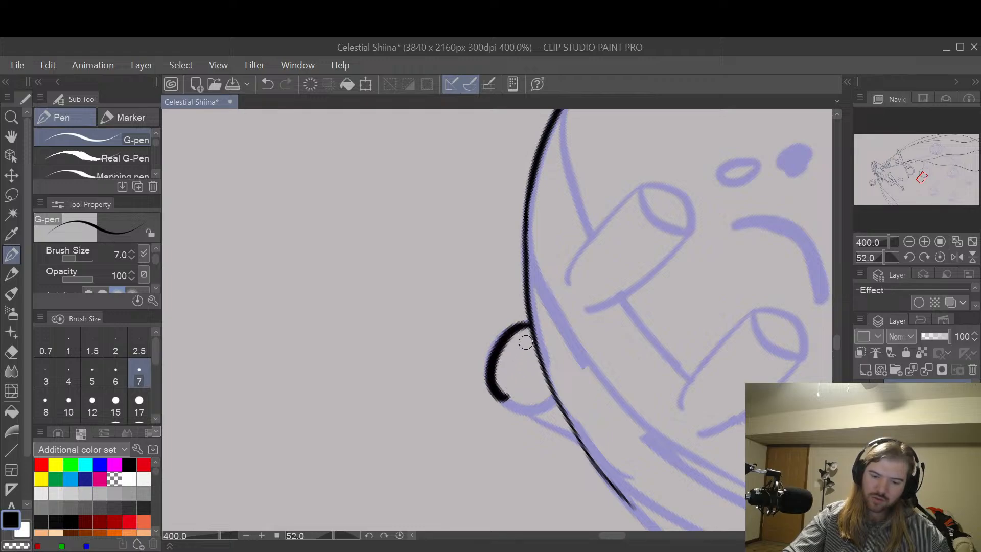
{"action": "key", "text": "ctrl+z"}
{"action": "mouse_move", "coordinate": [528, 323]}
{"action": "left_mouse_down"}
{"action": "mouse_move", "coordinate": [496, 349]}
{"action": "mouse_move", "coordinate": [497, 389]}
{"action": "mouse_move", "coordinate": [522, 408]}
{"action": "mouse_move", "coordinate": [551, 381]}
{"action": "left_mouse_up"}
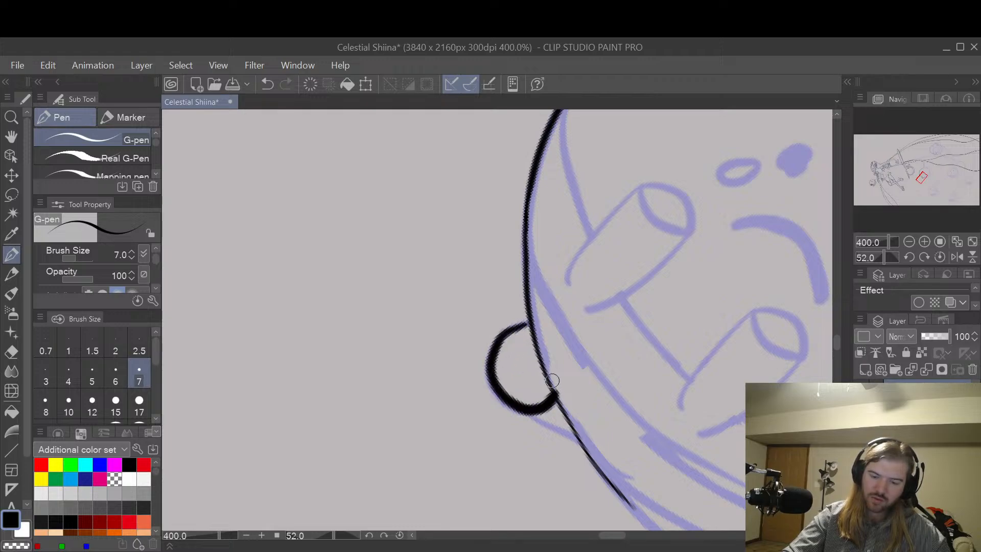
{"action": "key", "text": "ctrl+z"}
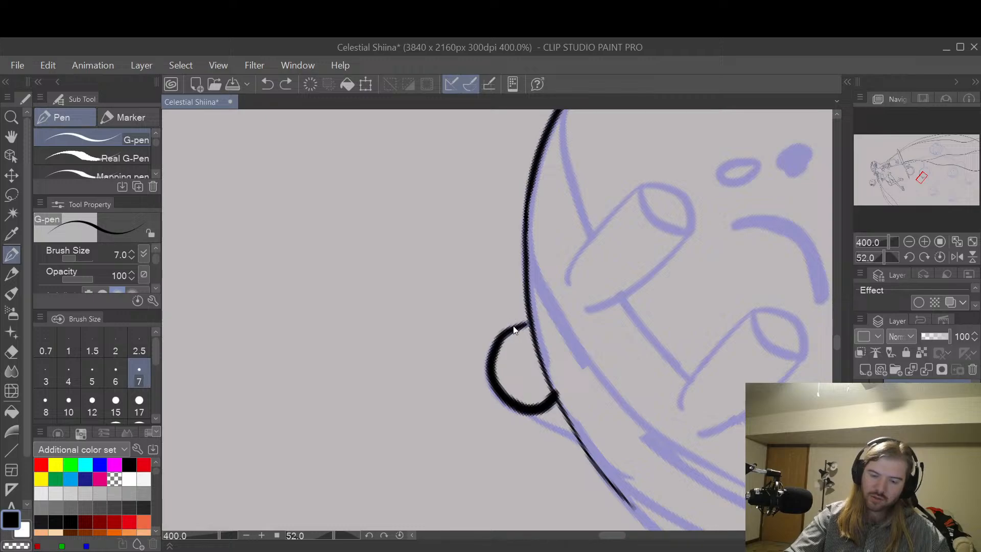
{"action": "left_click_drag", "start_coordinate": [504, 339], "coordinate": [542, 332]}
{"action": "key", "text": "e"}
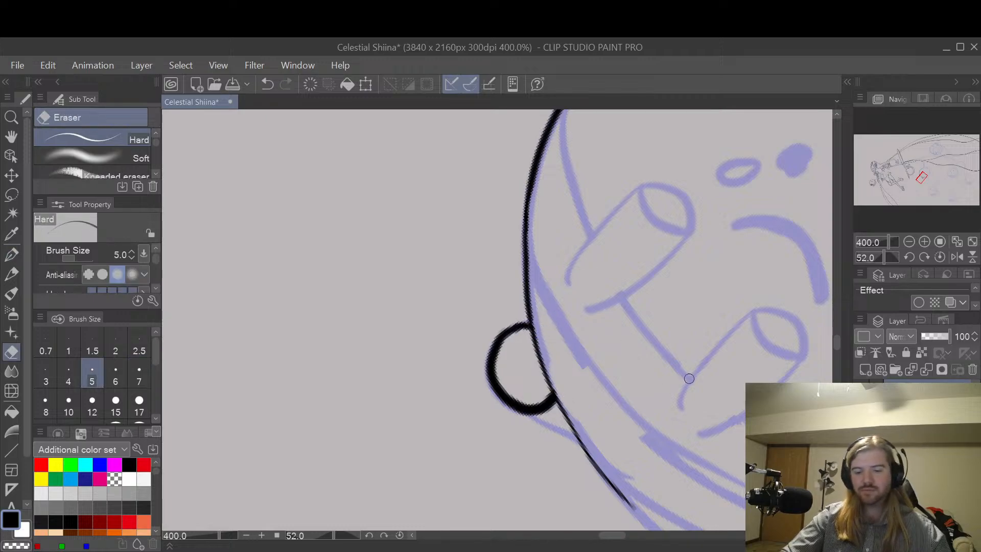
Step: Ink the body outline from the small round foot down to the second sketched foot with the G-pen
{"action": "key", "text": "space"}
{"action": "mouse_move", "coordinate": [718, 368]}
{"action": "left_mouse_down"}
{"action": "mouse_move", "coordinate": [685, 383]}
{"action": "mouse_move", "coordinate": [519, 324]}
{"action": "left_mouse_up"}
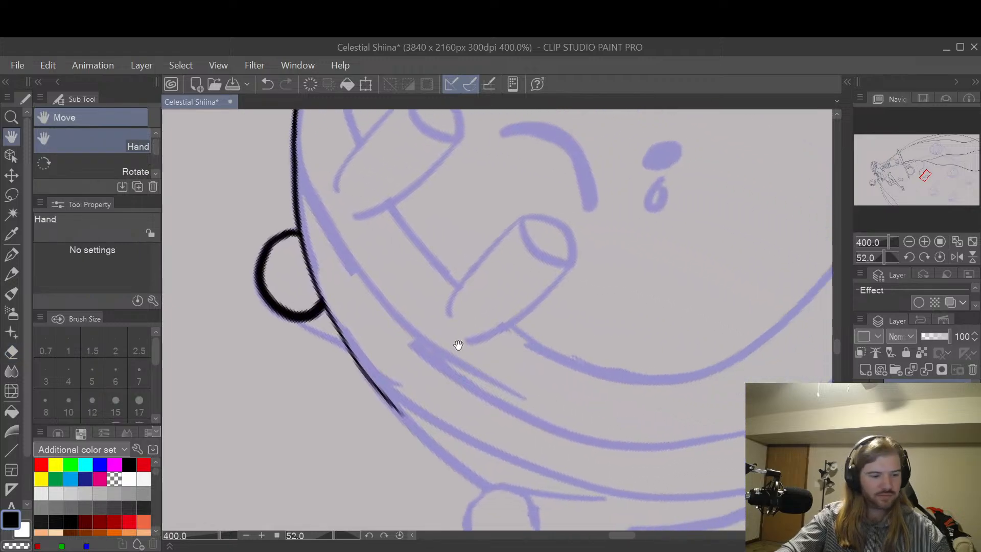
{"action": "key", "text": "p"}
{"action": "mouse_move", "coordinate": [329, 312]}
{"action": "left_mouse_down"}
{"action": "mouse_move", "coordinate": [407, 421]}
{"action": "mouse_move", "coordinate": [501, 488]}
{"action": "left_mouse_up"}
{"action": "key", "text": "ctrl+z"}
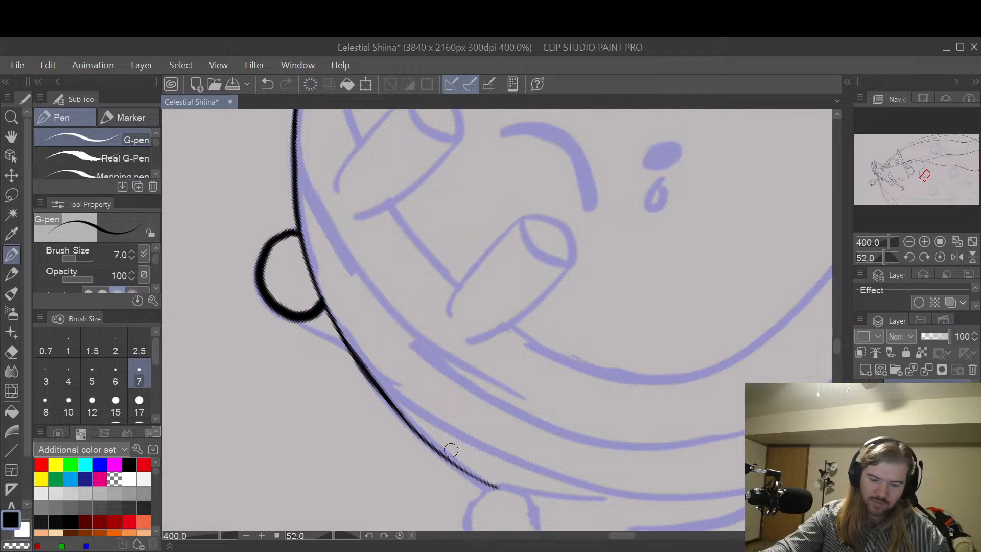
{"action": "key", "text": "ctrl+z"}
{"action": "mouse_move", "coordinate": [343, 337]}
{"action": "left_mouse_down"}
{"action": "mouse_move", "coordinate": [447, 454]}
{"action": "mouse_move", "coordinate": [360, 363]}
{"action": "mouse_move", "coordinate": [408, 421]}
{"action": "mouse_move", "coordinate": [469, 471]}
{"action": "left_mouse_up"}
{"action": "key", "text": "ctrl+z"}
{"action": "key", "text": "ctrl+z"}
{"action": "mouse_move", "coordinate": [360, 364]}
{"action": "left_mouse_down"}
{"action": "mouse_move", "coordinate": [444, 454]}
{"action": "mouse_move", "coordinate": [491, 485]}
{"action": "left_mouse_up"}
Step: Ink the outer and lower curve of the second foot's round end with the size 7 G-pen
{"action": "key", "text": "space"}
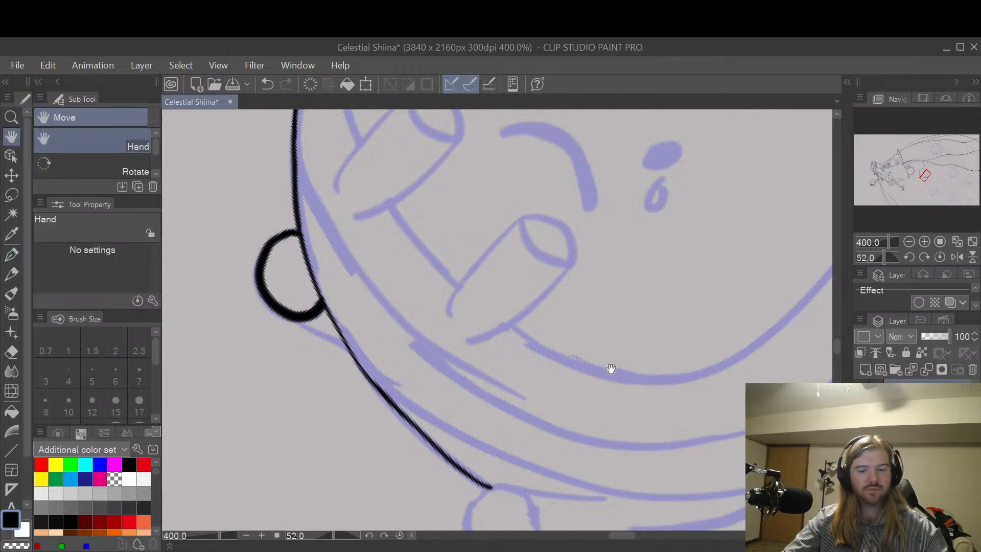
{"action": "key", "text": "shift+space"}
{"action": "left_click_drag", "start_coordinate": [568, 333], "coordinate": [618, 459]}
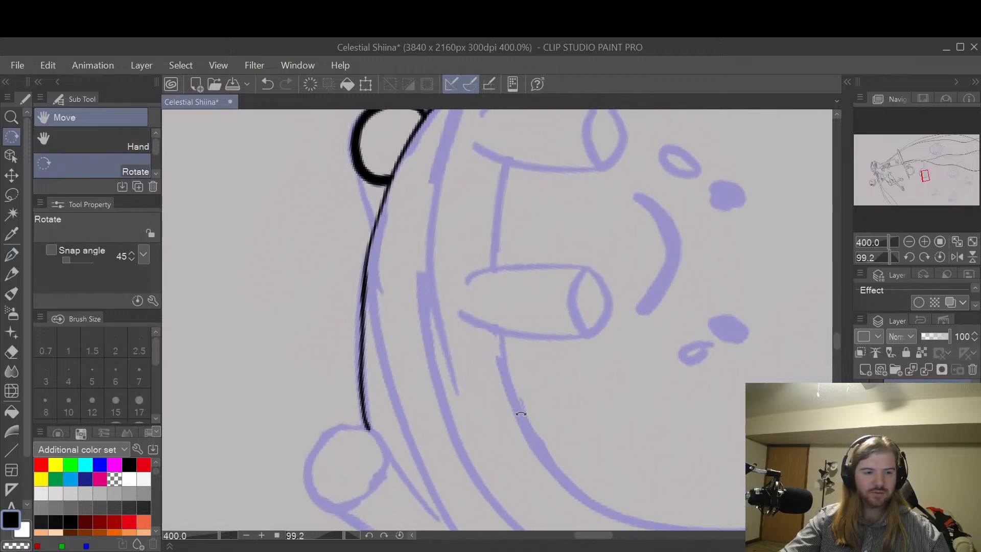
{"action": "left_click_drag", "start_coordinate": [503, 418], "coordinate": [578, 317]}
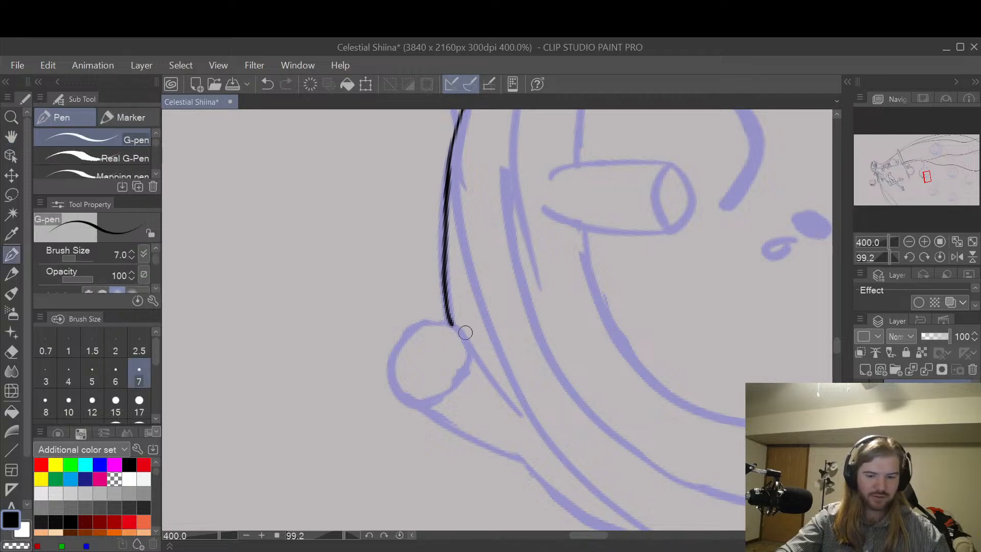
{"action": "mouse_move", "coordinate": [419, 325]}
{"action": "left_mouse_down"}
{"action": "mouse_move", "coordinate": [389, 369]}
{"action": "mouse_move", "coordinate": [459, 383]}
{"action": "mouse_move", "coordinate": [465, 371]}
{"action": "left_mouse_up"}
{"action": "left_click_drag", "start_coordinate": [411, 329], "coordinate": [466, 352]}
{"action": "key", "text": "ctrl+z"}
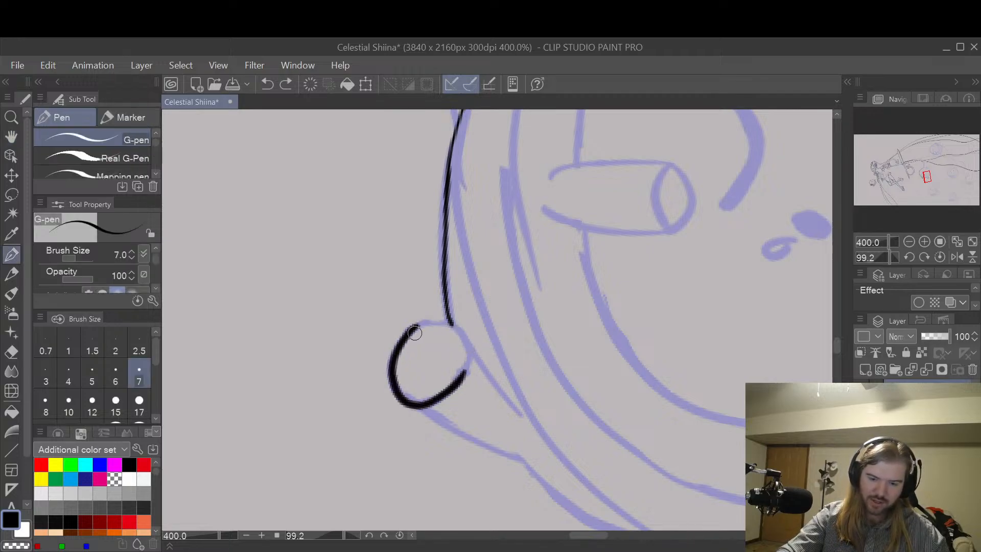
Step: Close the second foot's round end by inking its remaining sides, and trim its outer edge with the size 5 Hard eraser
{"action": "mouse_move", "coordinate": [405, 337]}
{"action": "left_mouse_down"}
{"action": "mouse_move", "coordinate": [434, 317]}
{"action": "mouse_move", "coordinate": [462, 331]}
{"action": "mouse_move", "coordinate": [467, 369]}
{"action": "mouse_move", "coordinate": [452, 328]}
{"action": "mouse_move", "coordinate": [469, 342]}
{"action": "left_mouse_up"}
{"action": "key", "text": "ctrl+z"}
{"action": "key", "text": "ctrl+z"}
{"action": "key", "text": "ctrl+z"}
{"action": "left_click_drag", "start_coordinate": [415, 323], "coordinate": [469, 343]}
{"action": "key", "text": "ctrl+z"}
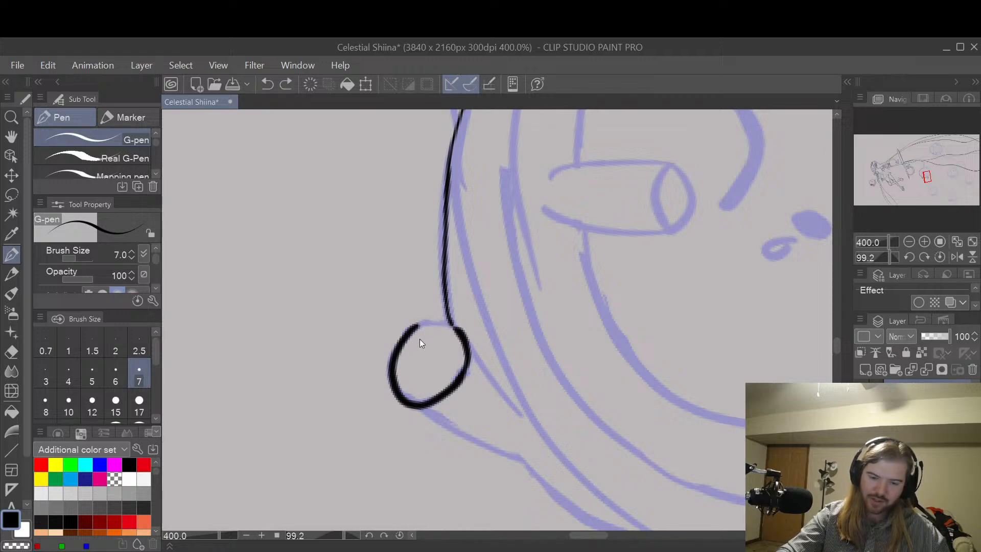
{"action": "left_click_drag", "start_coordinate": [406, 341], "coordinate": [463, 336]}
{"action": "key", "text": "ctrl+z"}
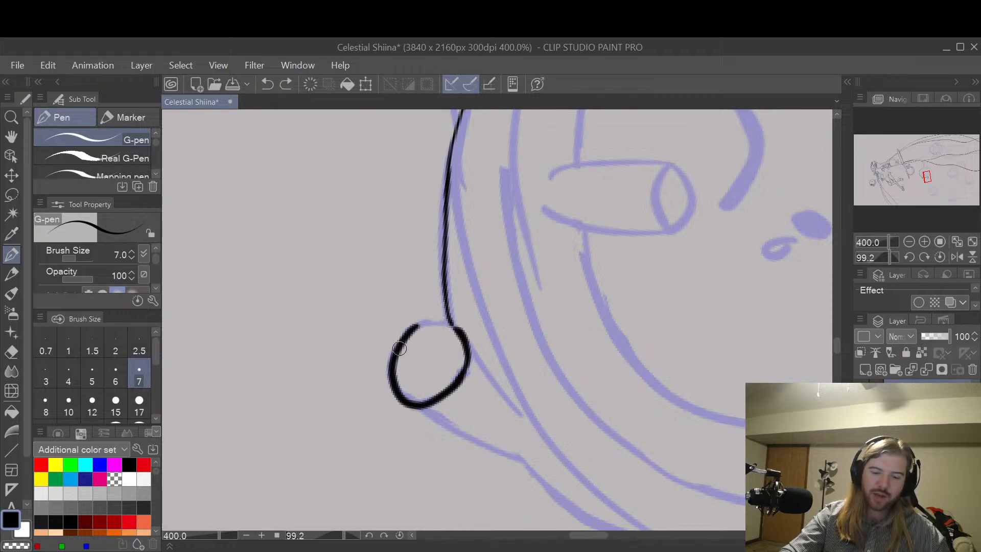
{"action": "mouse_move", "coordinate": [399, 349]}
{"action": "left_mouse_down"}
{"action": "mouse_move", "coordinate": [427, 325]}
{"action": "mouse_move", "coordinate": [457, 337]}
{"action": "mouse_move", "coordinate": [402, 343]}
{"action": "mouse_move", "coordinate": [425, 324]}
{"action": "mouse_move", "coordinate": [463, 337]}
{"action": "left_mouse_up"}
{"action": "key", "text": "ctrl+z"}
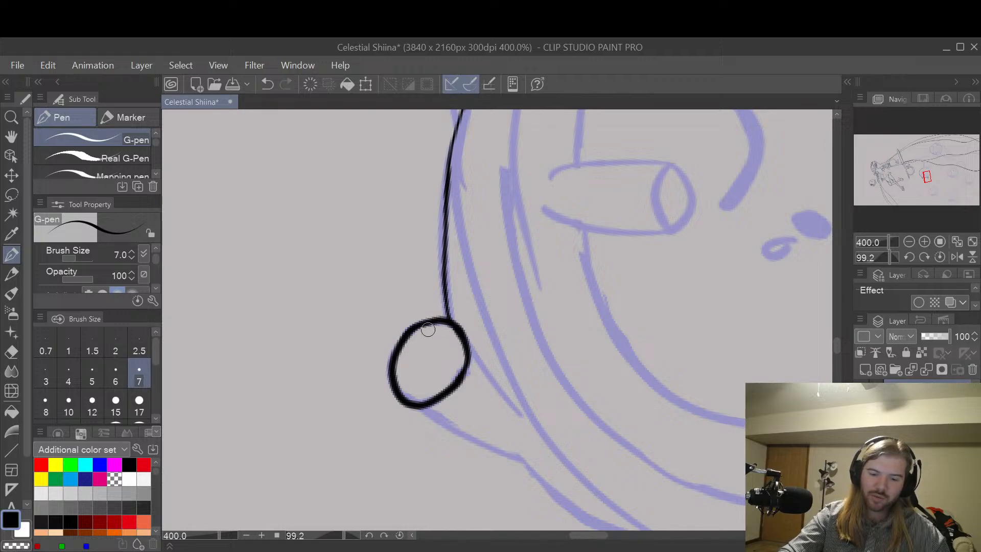
{"action": "key", "text": "e"}
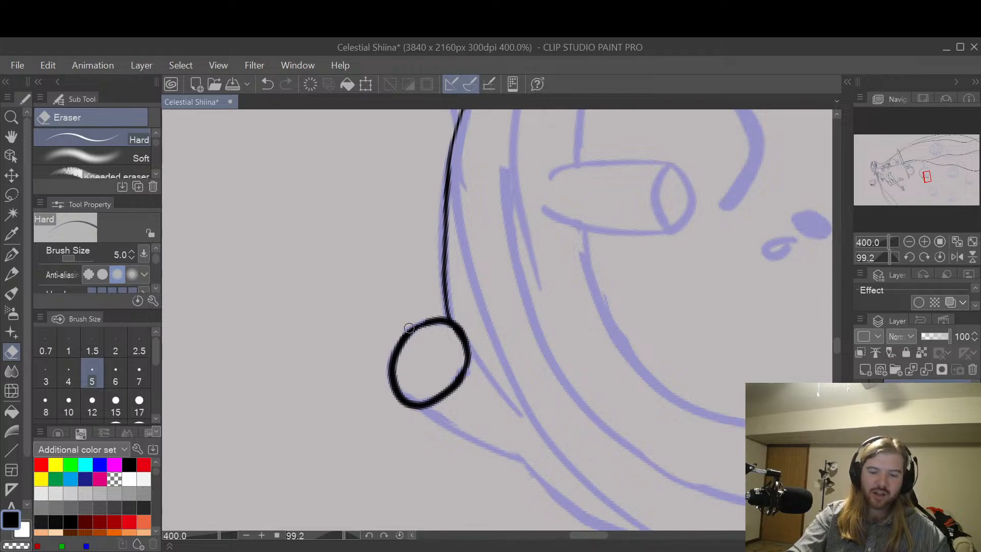
{"action": "left_click_drag", "start_coordinate": [407, 326], "coordinate": [388, 377]}
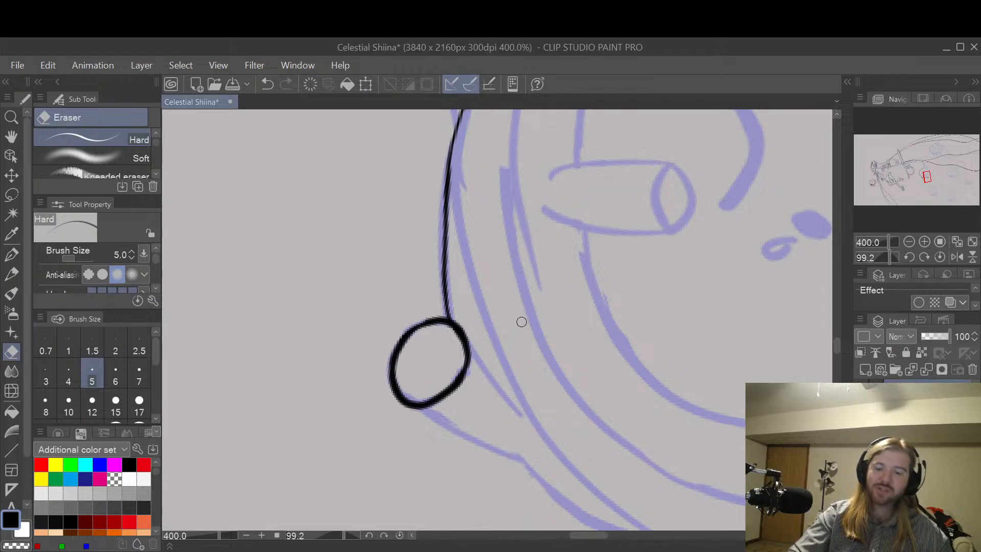
Step: Ink the short inner leg line from the second foot's round end toward the body with the G-pen
{"action": "key", "text": "p"}
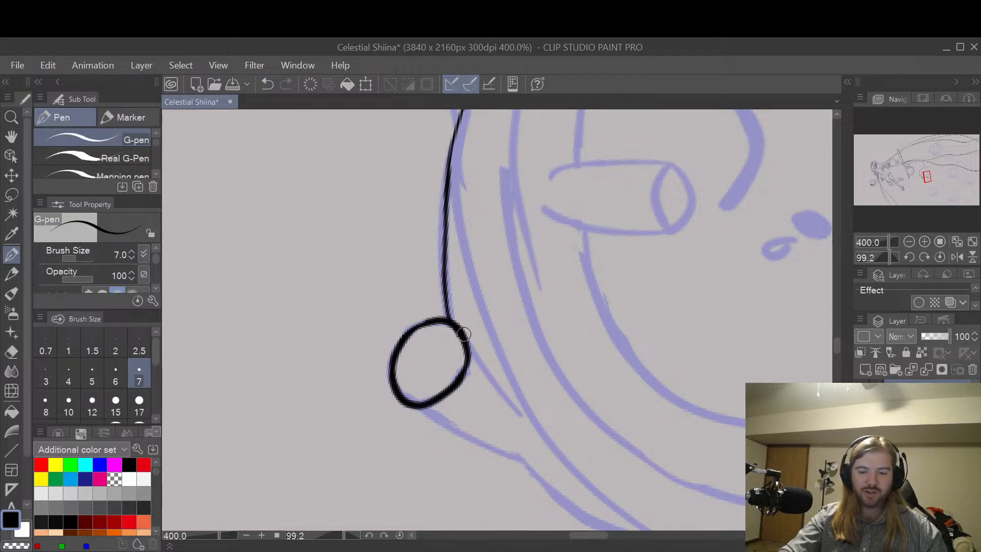
{"action": "left_click_drag", "start_coordinate": [465, 338], "coordinate": [529, 427]}
{"action": "key", "text": "ctrl+z"}
{"action": "left_click_drag", "start_coordinate": [467, 350], "coordinate": [523, 418]}
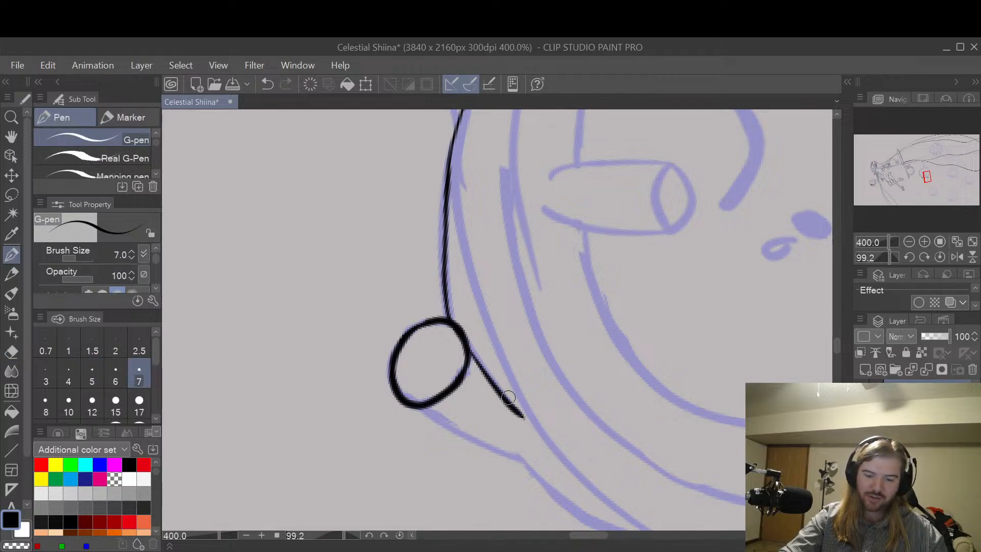
Step: Ink the outer leg line from the underside of the second foot's round end to the body with the G-pen
{"action": "left_click_drag", "start_coordinate": [398, 400], "coordinate": [531, 461]}
{"action": "key", "text": "ctrl+z"}
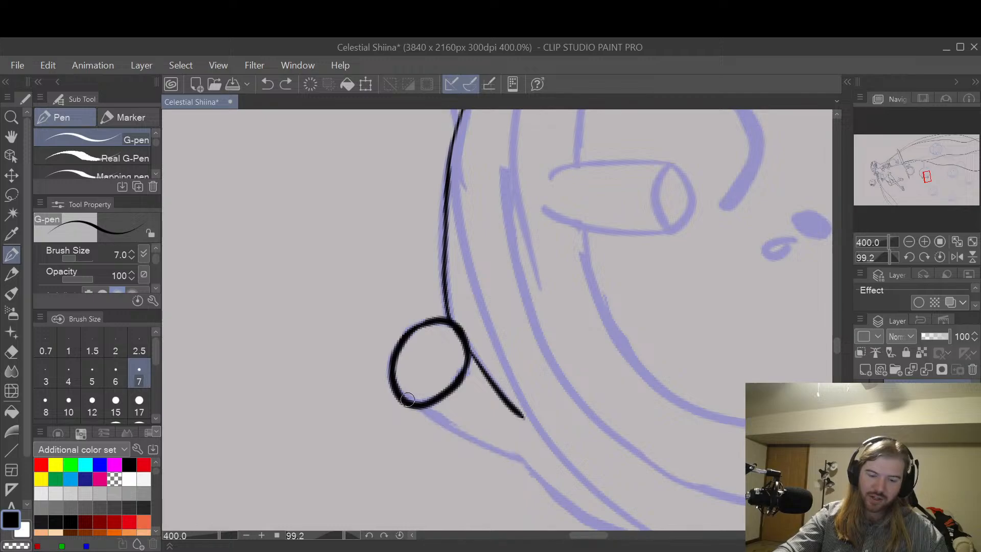
{"action": "mouse_move", "coordinate": [401, 402]}
{"action": "left_mouse_down"}
{"action": "mouse_move", "coordinate": [498, 452]}
{"action": "mouse_move", "coordinate": [530, 455]}
{"action": "left_mouse_up"}
{"action": "key", "text": "ctrl+z"}
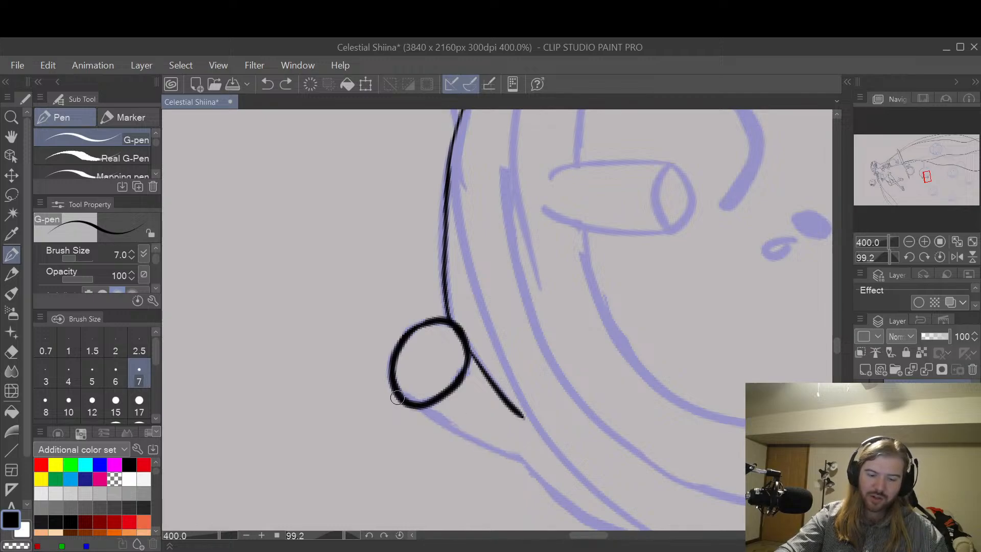
{"action": "mouse_move", "coordinate": [397, 398]}
{"action": "left_mouse_down"}
{"action": "mouse_move", "coordinate": [461, 437]}
{"action": "mouse_move", "coordinate": [534, 461]}
{"action": "left_mouse_up"}
{"action": "key", "text": "ctrl+z"}
{"action": "left_click_drag", "start_coordinate": [398, 399], "coordinate": [520, 454]}
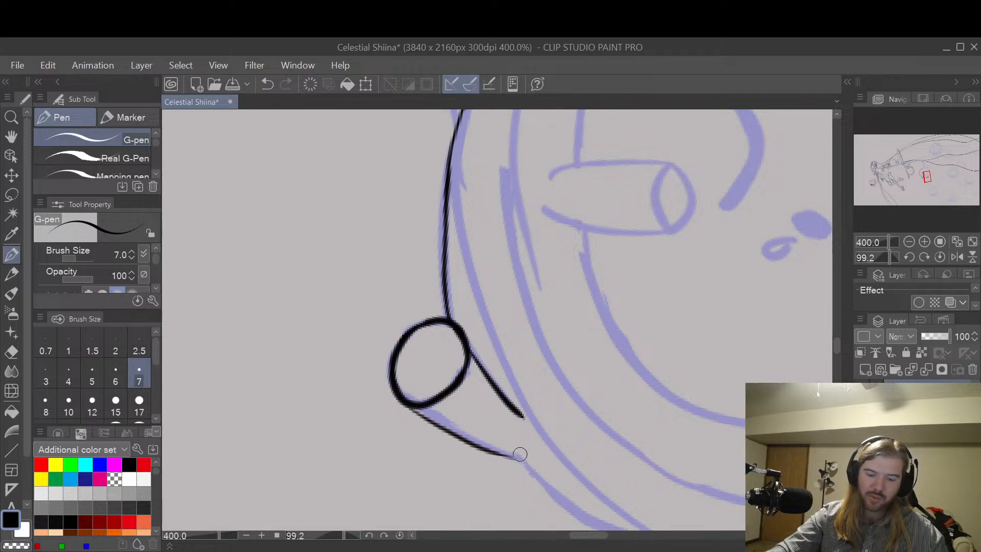
{"action": "key", "text": "ctrl+z"}
{"action": "left_click_drag", "start_coordinate": [399, 399], "coordinate": [513, 450]}
{"action": "key", "text": "ctrl+z"}
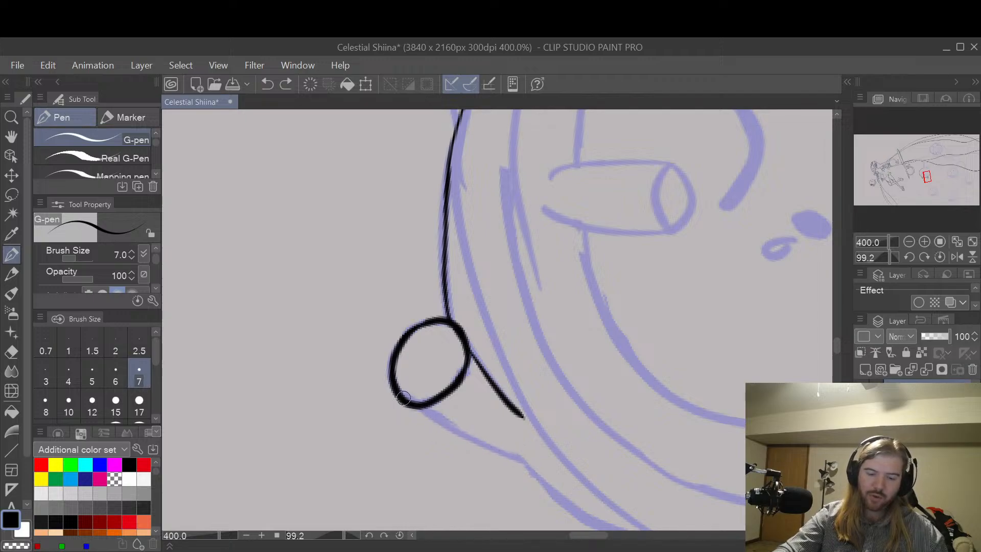
{"action": "left_click_drag", "start_coordinate": [403, 398], "coordinate": [527, 461]}
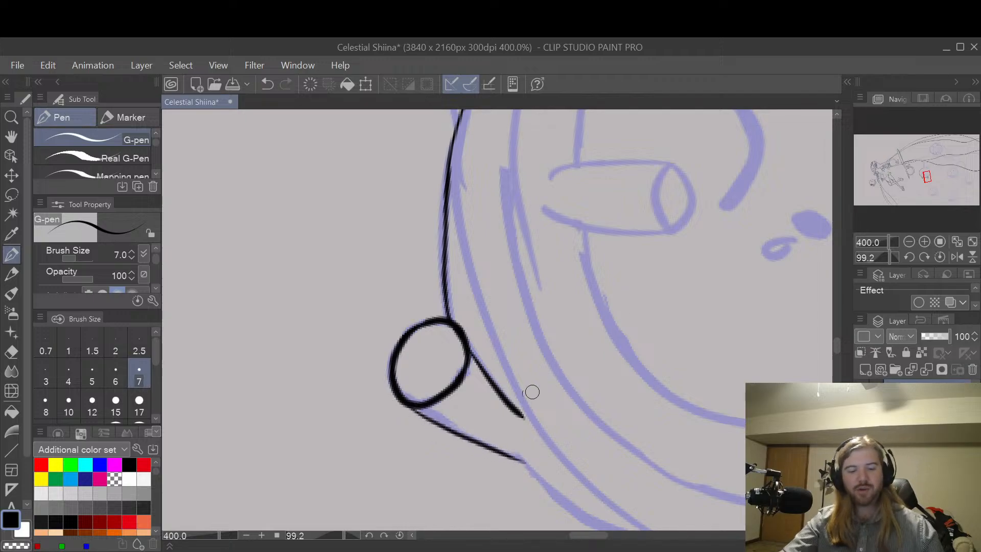
Step: Reinforce both leg lines where they meet the second foot's round end with the G-pen, and tidy them with the Hard eraser
{"action": "left_click_drag", "start_coordinate": [397, 399], "coordinate": [449, 428]}
{"action": "key", "text": "ctrl+z"}
{"action": "left_click_drag", "start_coordinate": [398, 397], "coordinate": [462, 439]}
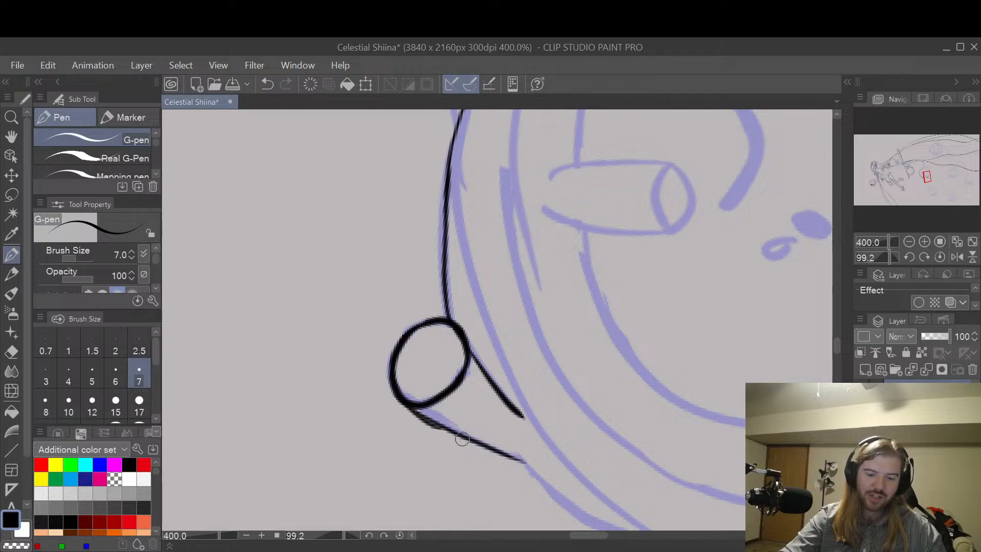
{"action": "key", "text": "ctrl+z"}
{"action": "left_click_drag", "start_coordinate": [397, 398], "coordinate": [466, 431]}
{"action": "key", "text": "ctrl+z"}
{"action": "mouse_move", "coordinate": [397, 397]}
{"action": "left_mouse_down"}
{"action": "mouse_move", "coordinate": [460, 432]}
{"action": "mouse_move", "coordinate": [393, 386]}
{"action": "left_mouse_up"}
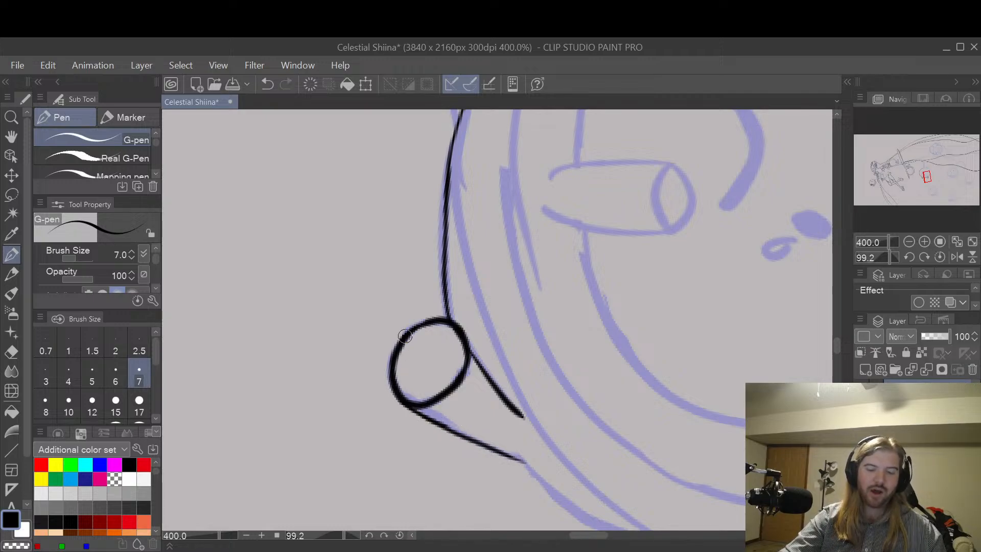
{"action": "left_click_drag", "start_coordinate": [463, 330], "coordinate": [521, 414]}
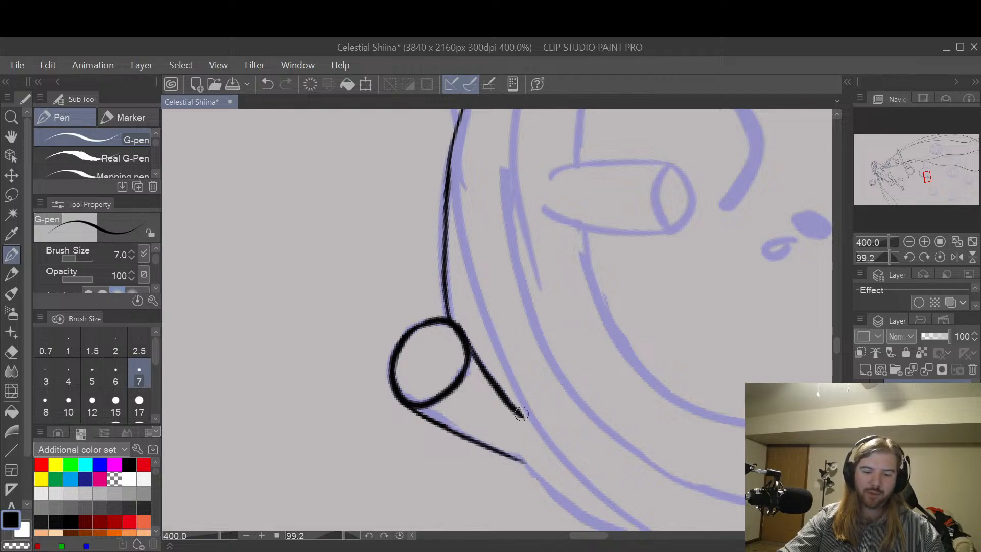
{"action": "key", "text": "e"}
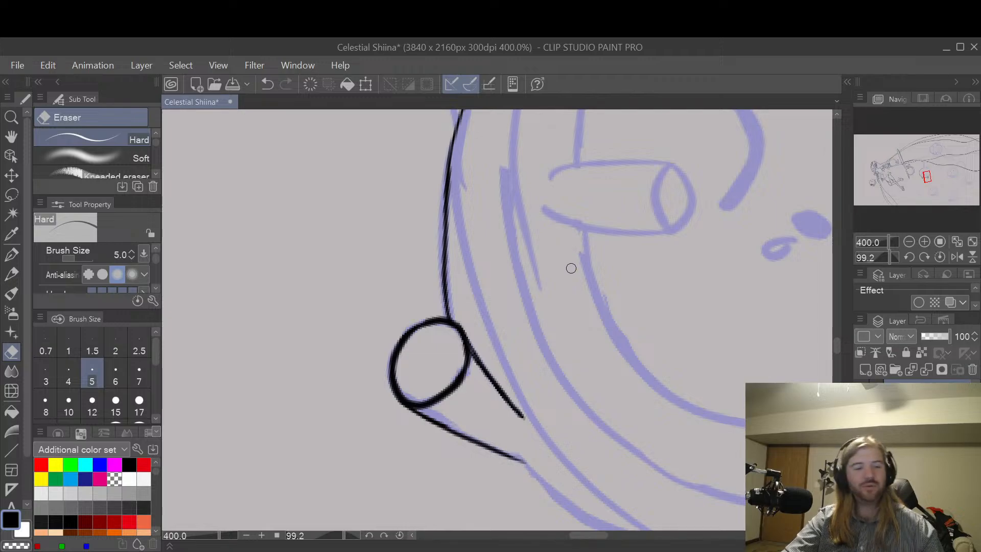
Step: Rework the body outline between the two feet into a smoother curve with the G-pen and trim its inner edge with the Hard eraser
{"action": "key", "text": "space"}
{"action": "mouse_move", "coordinate": [607, 385]}
{"action": "left_mouse_down"}
{"action": "mouse_move", "coordinate": [584, 234]}
{"action": "mouse_move", "coordinate": [643, 372]}
{"action": "left_mouse_up"}
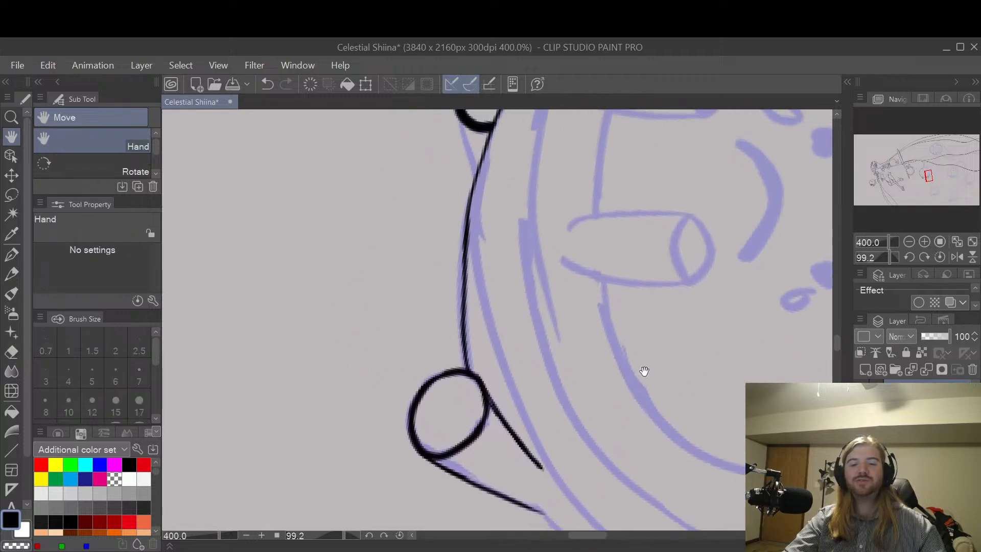
{"action": "key", "text": "p"}
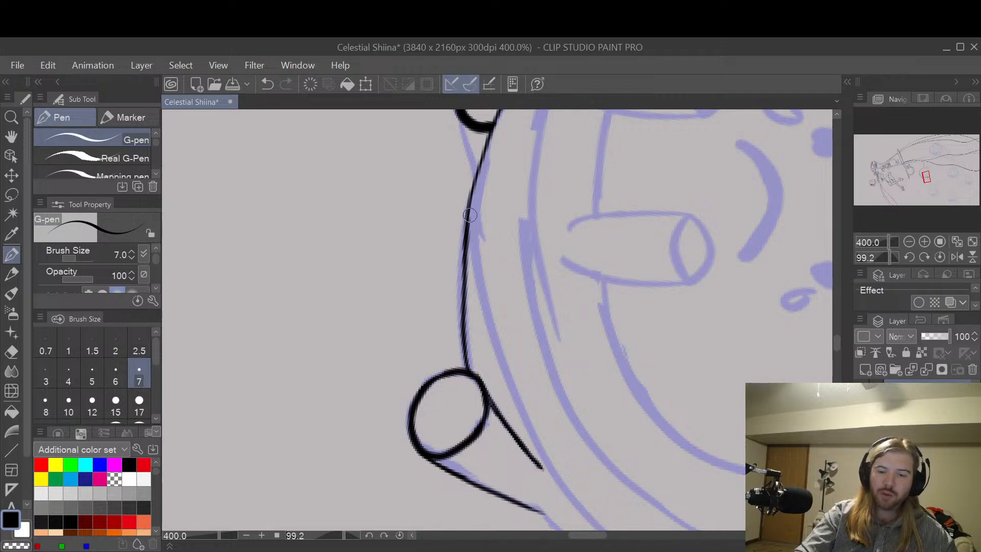
{"action": "left_click_drag", "start_coordinate": [466, 219], "coordinate": [469, 360]}
{"action": "key", "text": "ctrl+z"}
{"action": "left_click_drag", "start_coordinate": [474, 215], "coordinate": [473, 350]}
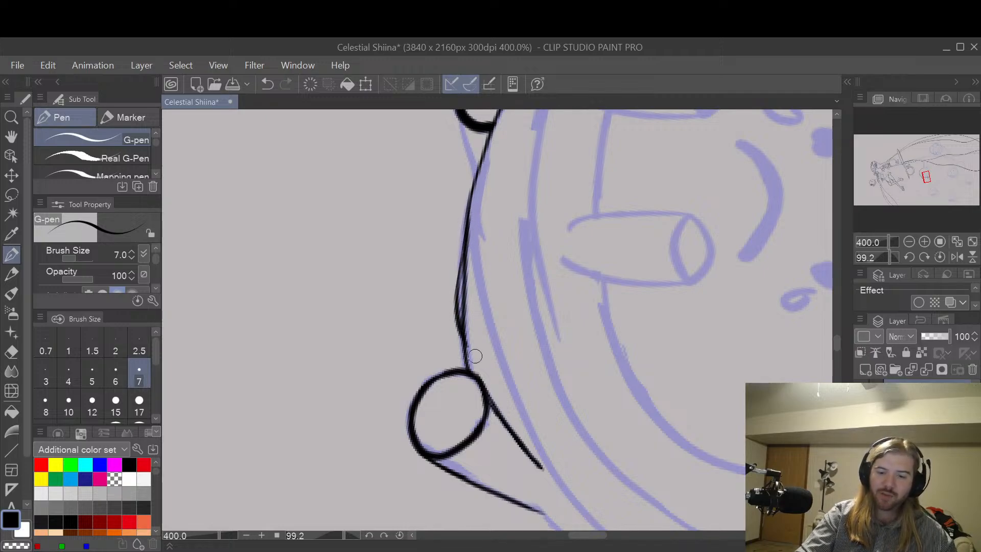
{"action": "key", "text": "ctrl+z"}
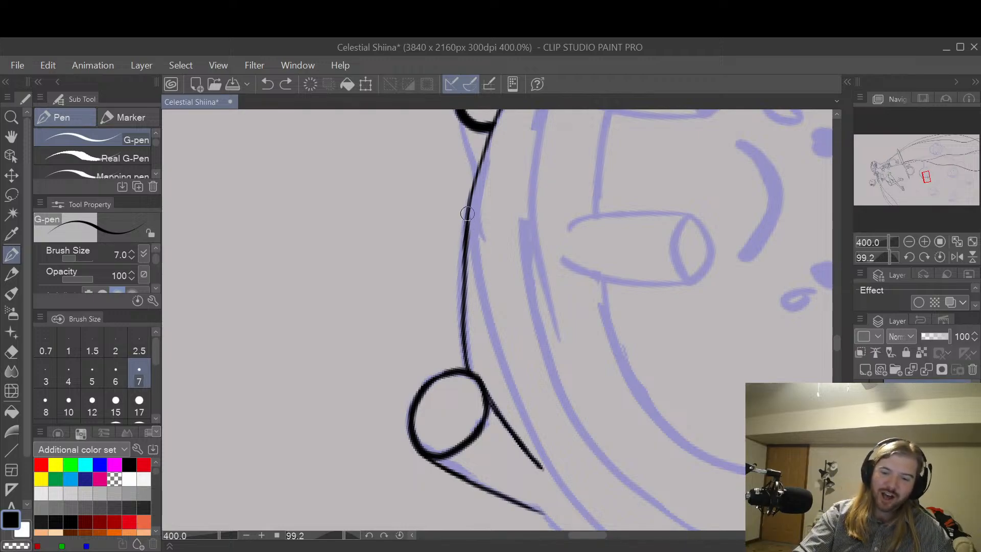
{"action": "left_click_drag", "start_coordinate": [467, 213], "coordinate": [466, 356]}
{"action": "key", "text": "e"}
{"action": "mouse_move", "coordinate": [470, 323]}
{"action": "left_mouse_down"}
{"action": "mouse_move", "coordinate": [474, 215]}
{"action": "mouse_move", "coordinate": [470, 329]}
{"action": "mouse_move", "coordinate": [471, 266]}
{"action": "mouse_move", "coordinate": [468, 312]}
{"action": "mouse_move", "coordinate": [465, 297]}
{"action": "mouse_move", "coordinate": [473, 346]}
{"action": "left_mouse_up"}
{"action": "left_click_drag", "start_coordinate": [466, 291], "coordinate": [470, 336]}
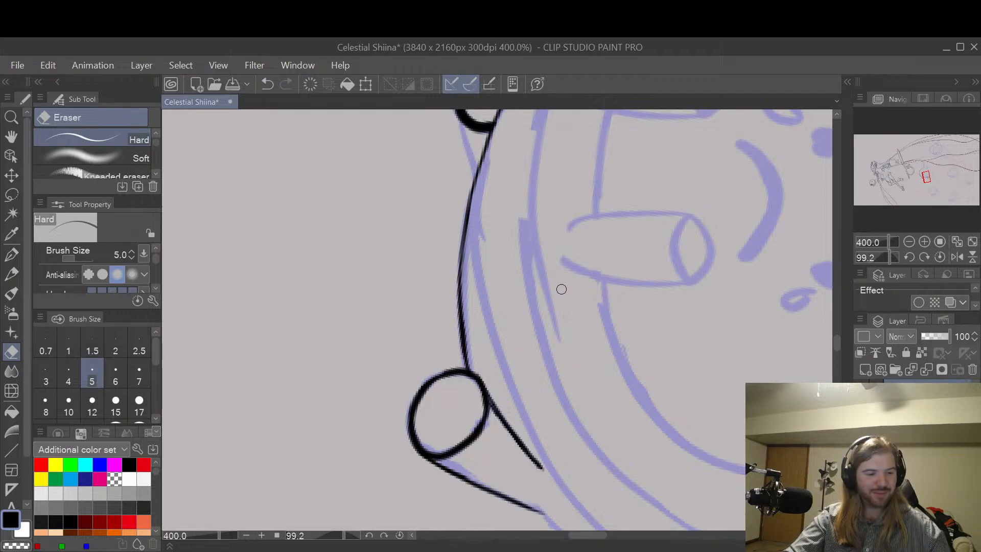
Step: Ink the inner body curve from below the first foot, past the second foot, to the sketched underside with the G-pen
{"action": "key", "text": "p"}
{"action": "mouse_move", "coordinate": [485, 150]}
{"action": "left_mouse_down"}
{"action": "mouse_move", "coordinate": [494, 358]}
{"action": "mouse_move", "coordinate": [481, 196]}
{"action": "mouse_move", "coordinate": [494, 336]}
{"action": "mouse_move", "coordinate": [542, 456]}
{"action": "mouse_move", "coordinate": [603, 530]}
{"action": "left_mouse_up"}
{"action": "key", "text": "ctrl+z"}
{"action": "key", "text": "h"}
{"action": "left_click_drag", "start_coordinate": [666, 451], "coordinate": [584, 331]}
{"action": "key", "text": "p"}
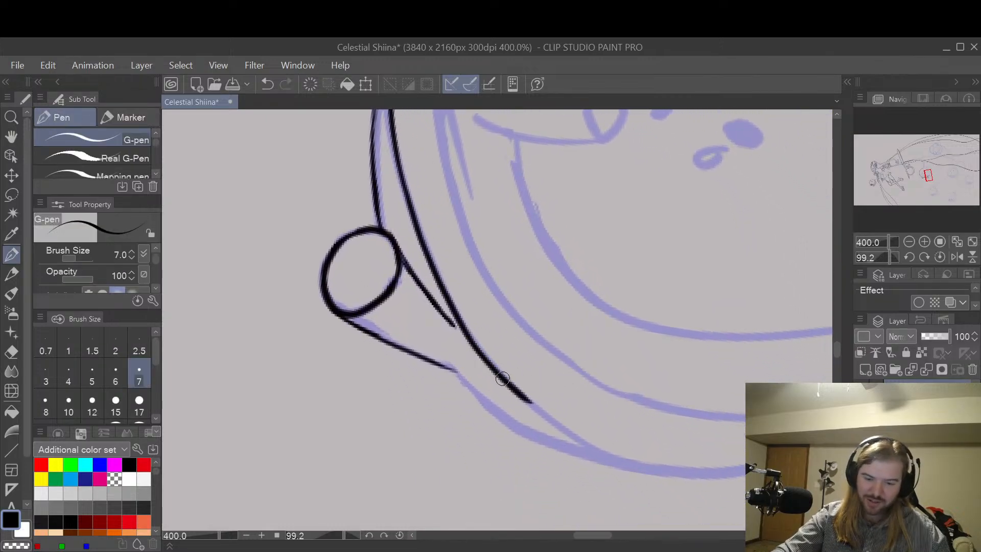
{"action": "left_click_drag", "start_coordinate": [502, 379], "coordinate": [627, 473]}
{"action": "key", "text": "ctrl+z"}
{"action": "mouse_move", "coordinate": [501, 374]}
{"action": "left_mouse_down"}
{"action": "mouse_move", "coordinate": [574, 439]}
{"action": "mouse_move", "coordinate": [635, 466]}
{"action": "left_mouse_up"}
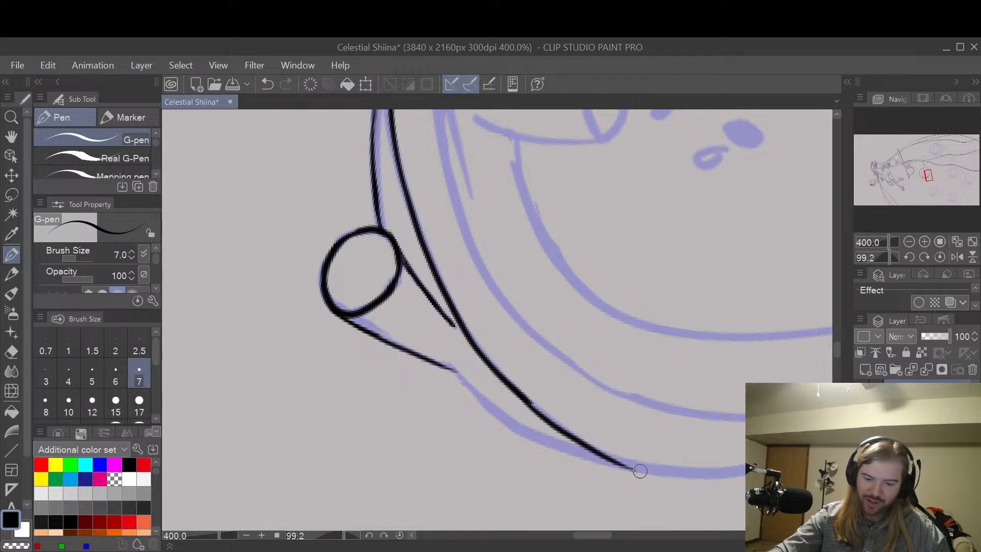
Step: Ink the outer curve from the second foot's leg to the sketched underside, and the upper length of the inner band line, with the G-pen
{"action": "mouse_move", "coordinate": [456, 369]}
{"action": "left_mouse_down"}
{"action": "mouse_move", "coordinate": [546, 442]}
{"action": "mouse_move", "coordinate": [638, 472]}
{"action": "left_mouse_up"}
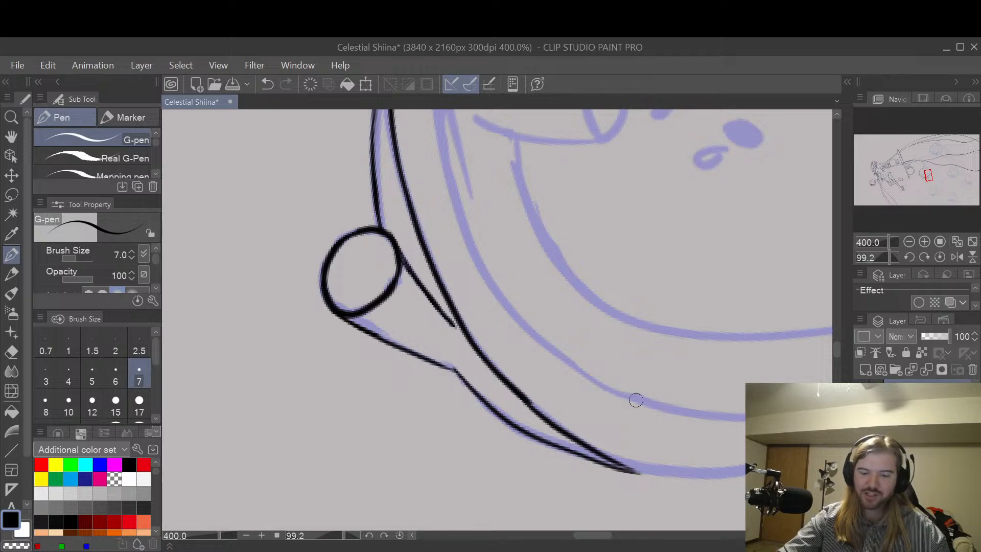
{"action": "key", "text": "space"}
{"action": "mouse_move", "coordinate": [672, 328]}
{"action": "left_mouse_down"}
{"action": "mouse_move", "coordinate": [670, 295]}
{"action": "mouse_move", "coordinate": [668, 356]}
{"action": "mouse_move", "coordinate": [632, 383]}
{"action": "mouse_move", "coordinate": [670, 427]}
{"action": "left_mouse_up"}
{"action": "mouse_move", "coordinate": [546, 365]}
{"action": "left_mouse_down"}
{"action": "mouse_move", "coordinate": [664, 389]}
{"action": "mouse_move", "coordinate": [639, 355]}
{"action": "left_mouse_up"}
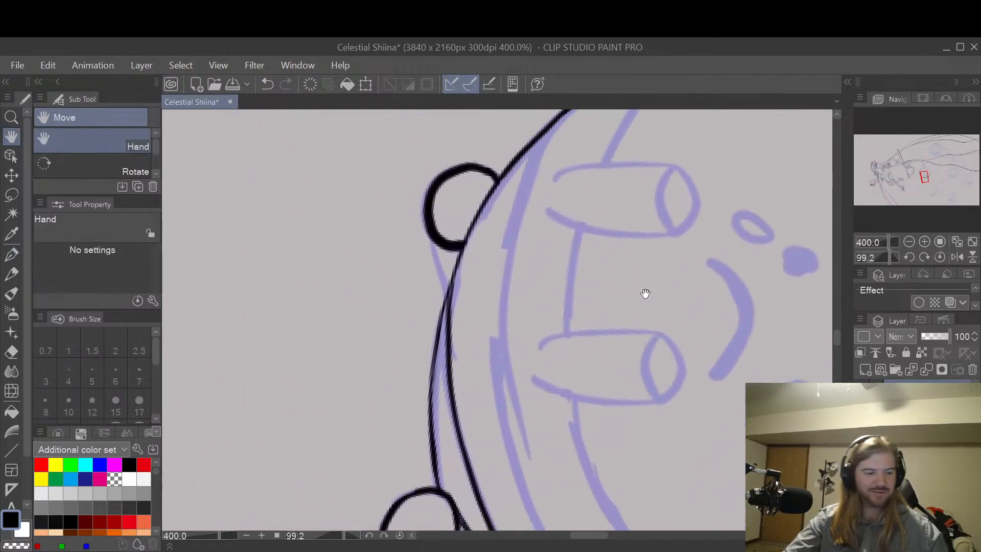
{"action": "mouse_move", "coordinate": [567, 115]}
{"action": "left_mouse_down"}
{"action": "mouse_move", "coordinate": [520, 210]}
{"action": "mouse_move", "coordinate": [499, 424]}
{"action": "mouse_move", "coordinate": [508, 499]}
{"action": "left_mouse_up"}
{"action": "key", "text": "ctrl+z"}
{"action": "mouse_move", "coordinate": [566, 116]}
{"action": "left_mouse_down"}
{"action": "mouse_move", "coordinate": [528, 193]}
{"action": "mouse_move", "coordinate": [503, 403]}
{"action": "mouse_move", "coordinate": [546, 530]}
{"action": "left_mouse_up"}
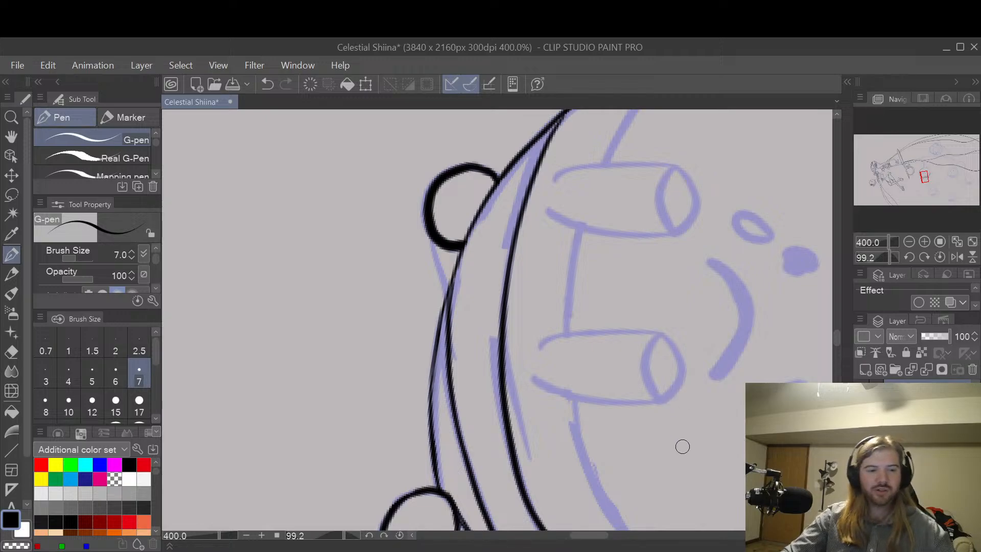
Step: Continue the inner band line along the sketch to the lower body edge with the G-pen
{"action": "left_click_drag", "start_coordinate": [681, 444], "coordinate": [490, 252]}
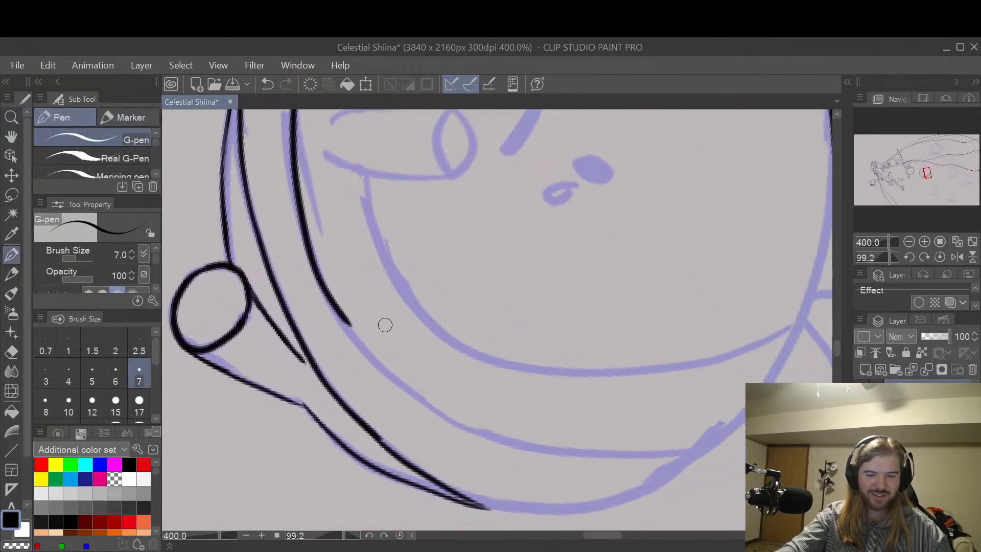
{"action": "left_click_drag", "start_coordinate": [328, 296], "coordinate": [378, 372]}
{"action": "key", "text": "ctrl+z"}
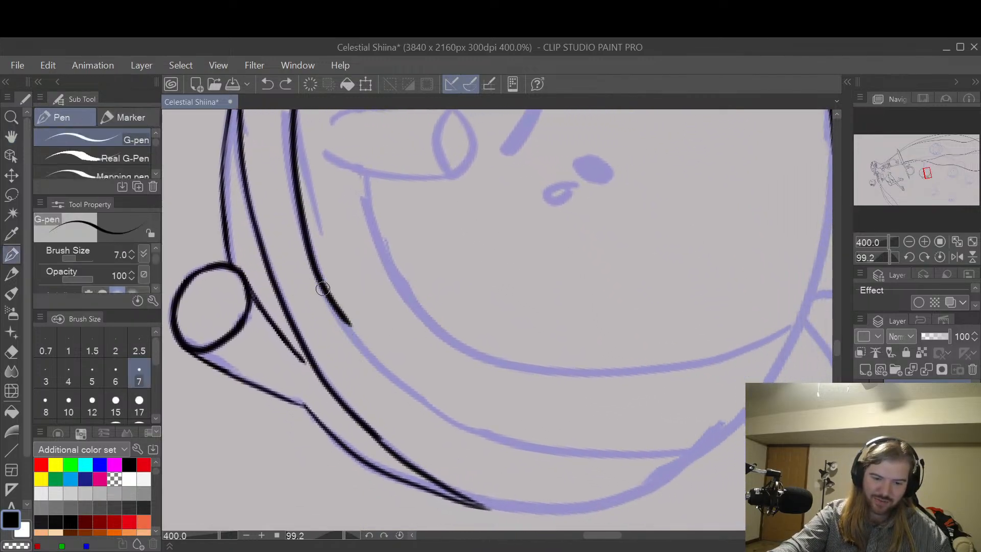
{"action": "mouse_move", "coordinate": [332, 304]}
{"action": "left_mouse_down"}
{"action": "mouse_move", "coordinate": [398, 381]}
{"action": "mouse_move", "coordinate": [478, 429]}
{"action": "mouse_move", "coordinate": [578, 454]}
{"action": "mouse_move", "coordinate": [708, 452]}
{"action": "left_mouse_up"}
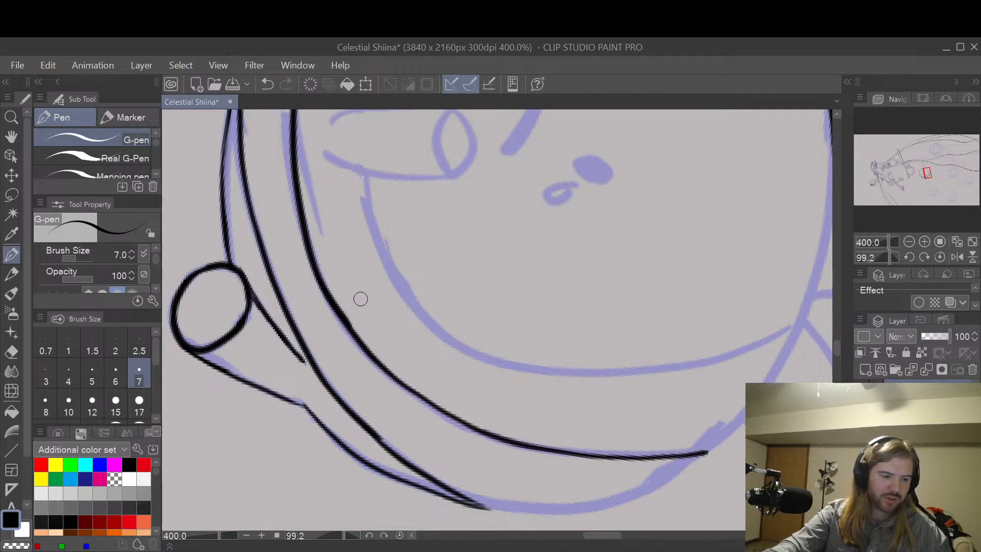
Step: Smooth the bend in the inner band line across from the second foot, using the G-pen and the Hard eraser
{"action": "key", "text": "e"}
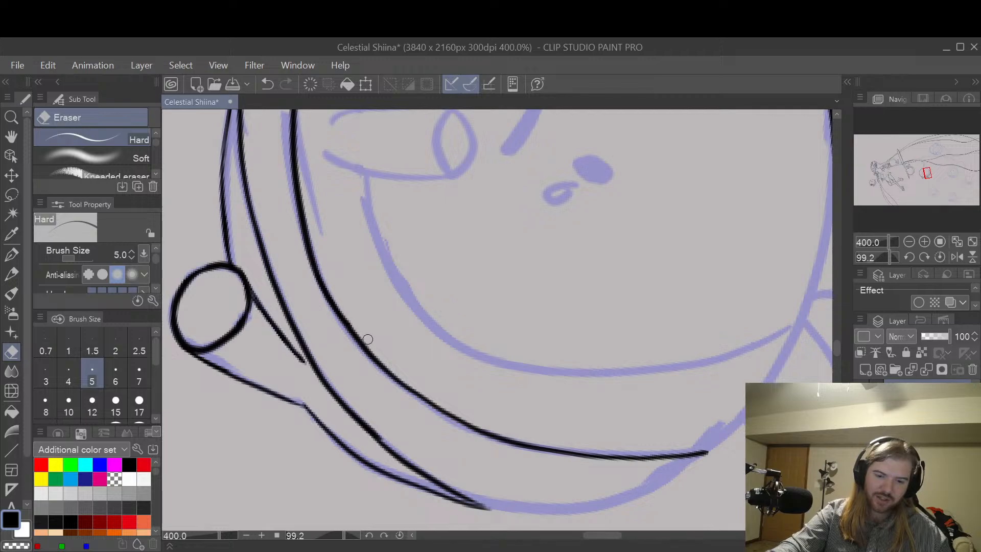
{"action": "key", "text": "p"}
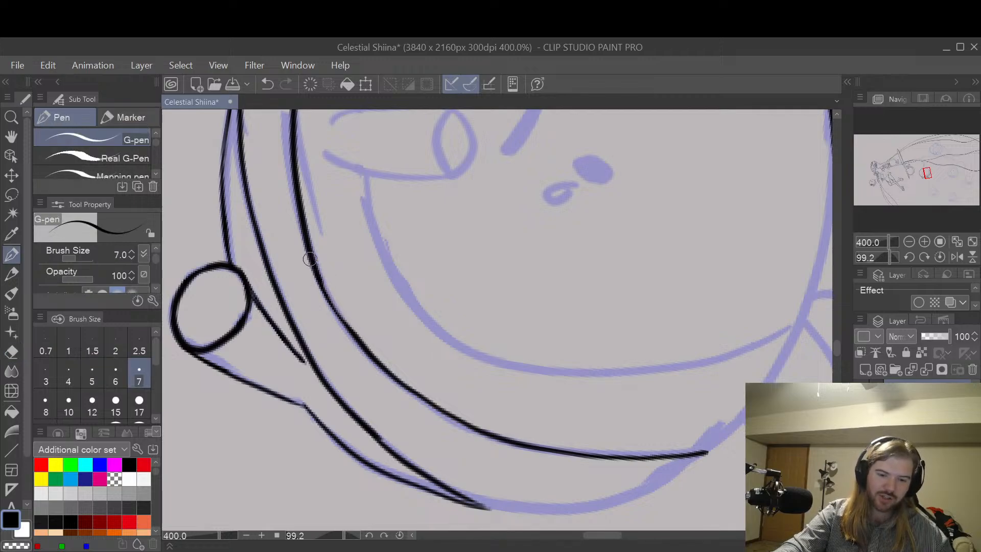
{"action": "mouse_move", "coordinate": [311, 260]}
{"action": "left_mouse_down"}
{"action": "mouse_move", "coordinate": [357, 340]}
{"action": "mouse_move", "coordinate": [396, 381]}
{"action": "mouse_move", "coordinate": [337, 310]}
{"action": "mouse_move", "coordinate": [416, 396]}
{"action": "left_mouse_up"}
{"action": "key", "text": "ctrl+z"}
{"action": "key", "text": "ctrl+z"}
{"action": "mouse_move", "coordinate": [310, 261]}
{"action": "left_mouse_down"}
{"action": "mouse_move", "coordinate": [339, 324]}
{"action": "mouse_move", "coordinate": [426, 394]}
{"action": "left_mouse_up"}
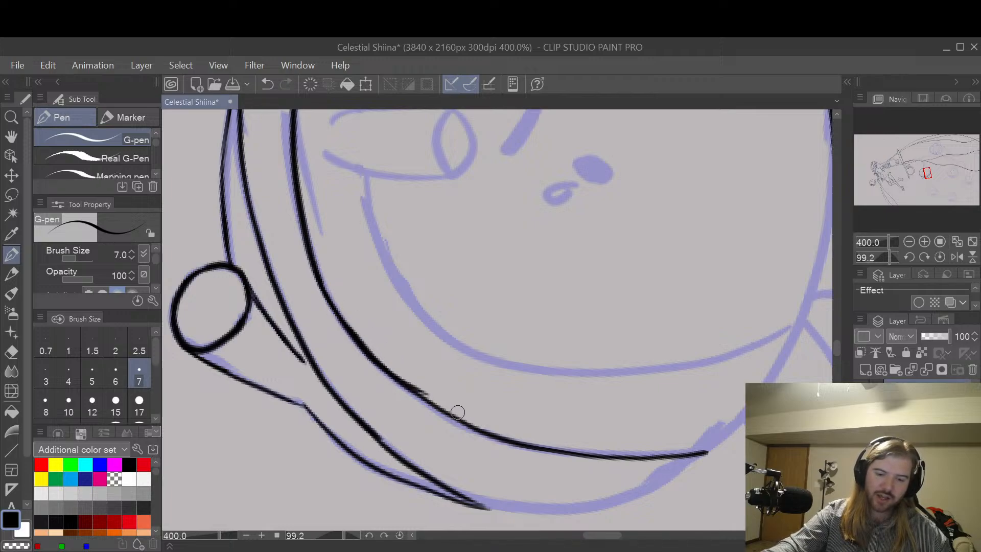
{"action": "key", "text": "e"}
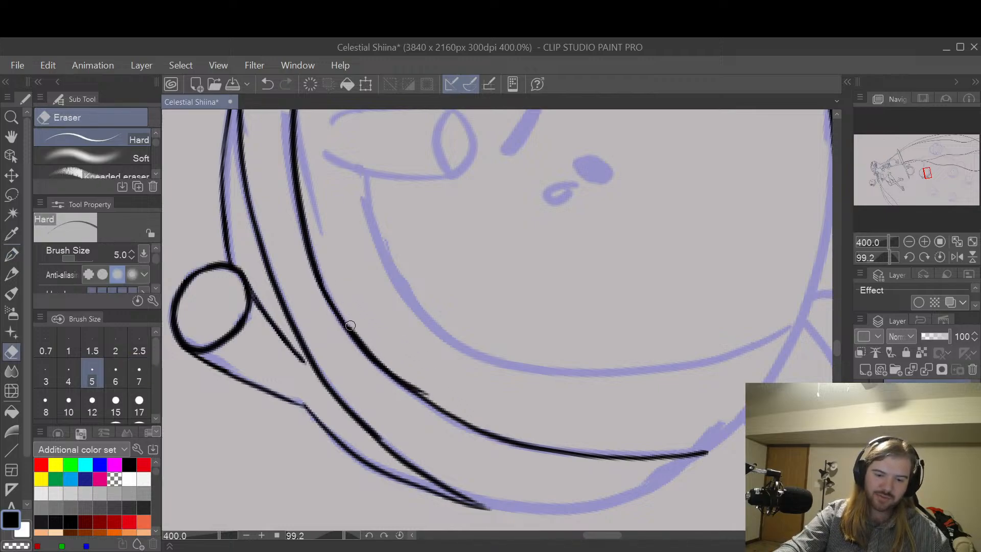
{"action": "left_click_drag", "start_coordinate": [350, 326], "coordinate": [434, 397]}
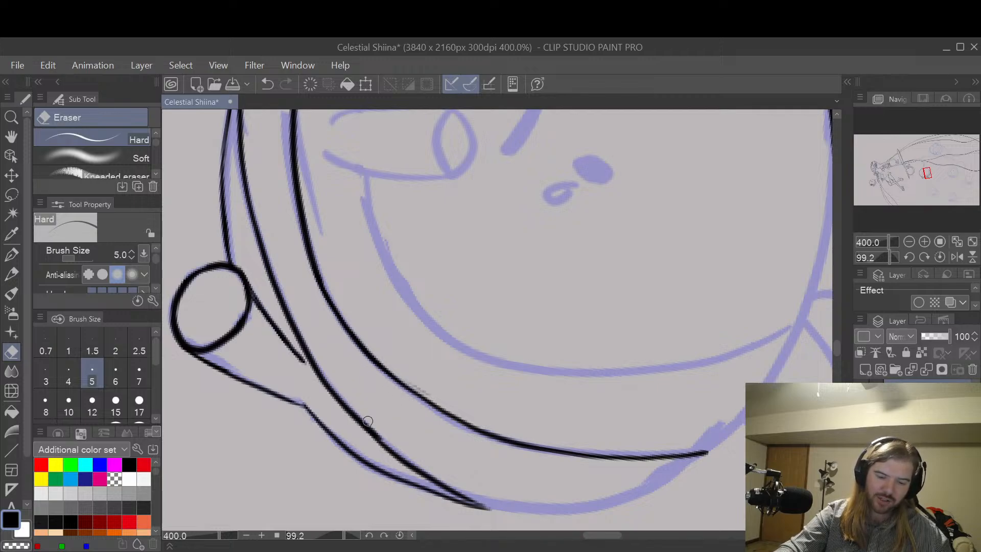
Step: Trim the body curve beside the second foot's leg with the Hard eraser and re-ink it down to the underside with the G-pen
{"action": "left_click_drag", "start_coordinate": [340, 395], "coordinate": [411, 456]}
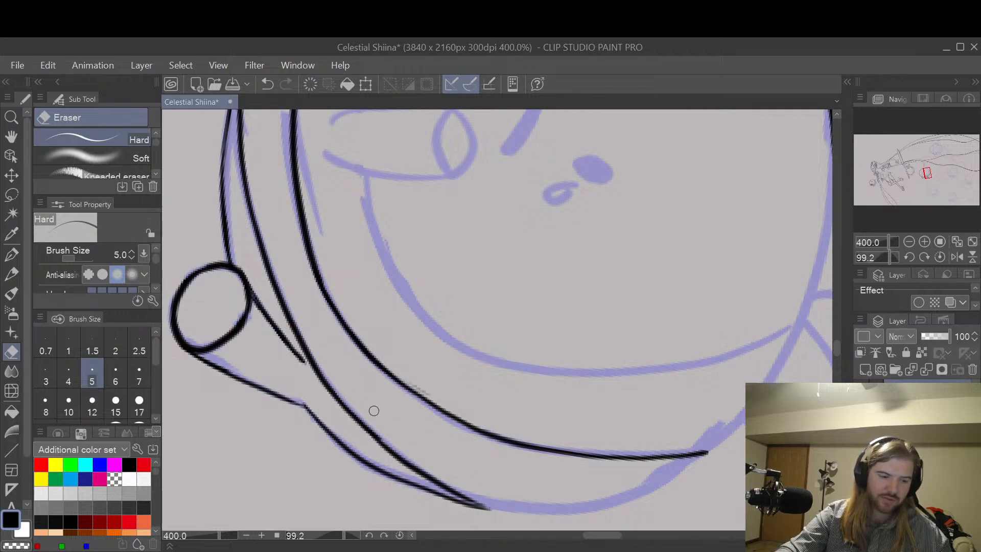
{"action": "key", "text": "p"}
{"action": "mouse_move", "coordinate": [319, 376]}
{"action": "left_mouse_down"}
{"action": "mouse_move", "coordinate": [425, 476]}
{"action": "mouse_move", "coordinate": [498, 509]}
{"action": "left_mouse_up"}
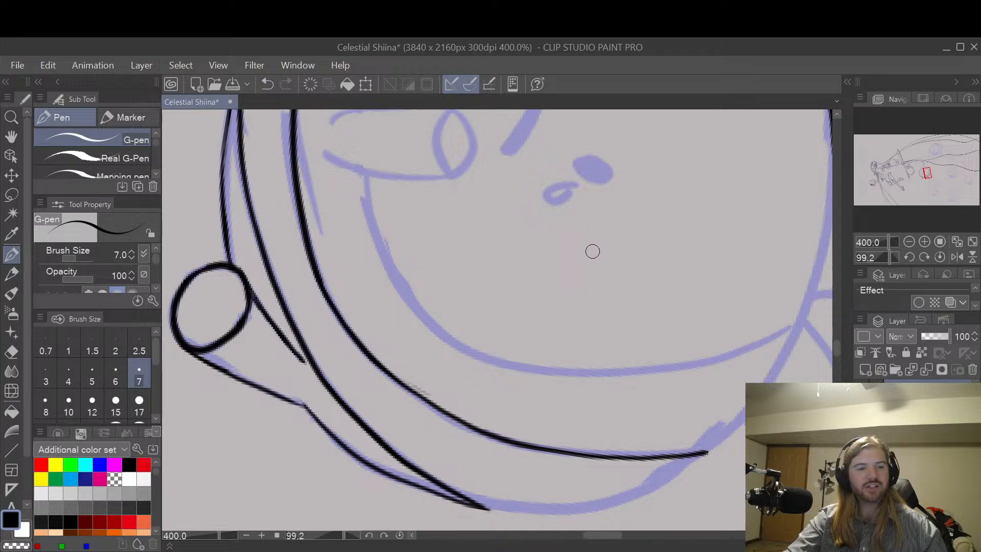
Step: Ink the body's underside from the junction of the leg and body curves to the end of the band line, redrawing the stroke until smooth
{"action": "key", "text": "space"}
{"action": "left_click_drag", "start_coordinate": [637, 369], "coordinate": [588, 296]}
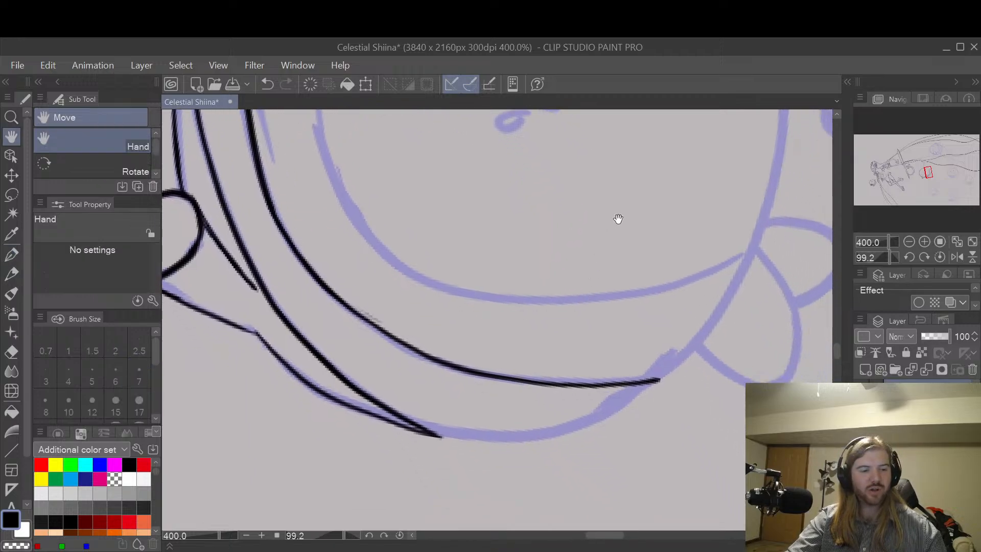
{"action": "key", "text": "shift+space"}
{"action": "left_click_drag", "start_coordinate": [617, 214], "coordinate": [560, 394]}
{"action": "key", "text": "space"}
{"action": "left_click_drag", "start_coordinate": [534, 364], "coordinate": [571, 300]}
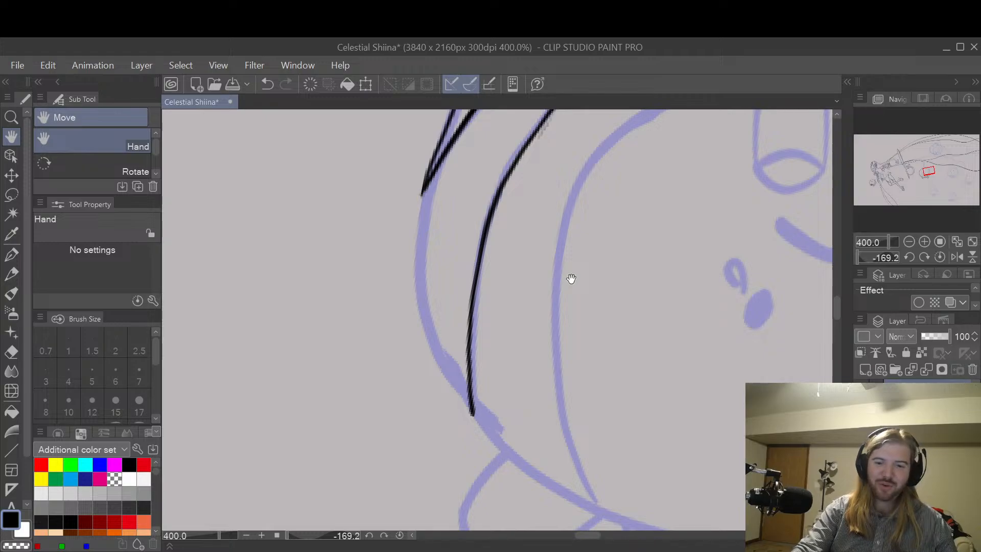
{"action": "key", "text": "p"}
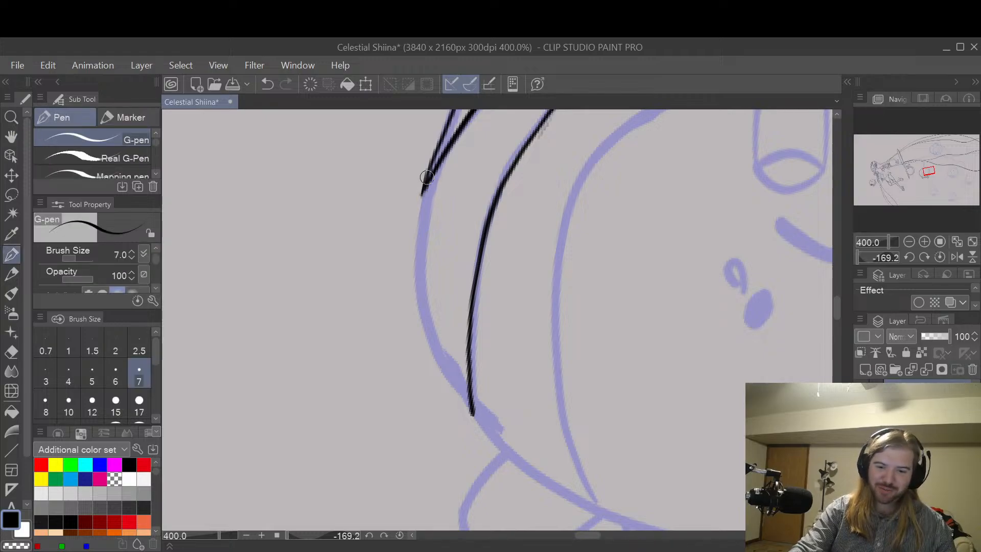
{"action": "left_click_drag", "start_coordinate": [427, 176], "coordinate": [419, 250]}
{"action": "key", "text": "ctrl+z"}
{"action": "mouse_move", "coordinate": [427, 179]}
{"action": "left_mouse_down"}
{"action": "mouse_move", "coordinate": [421, 220]}
{"action": "mouse_move", "coordinate": [428, 306]}
{"action": "mouse_move", "coordinate": [473, 409]}
{"action": "left_mouse_up"}
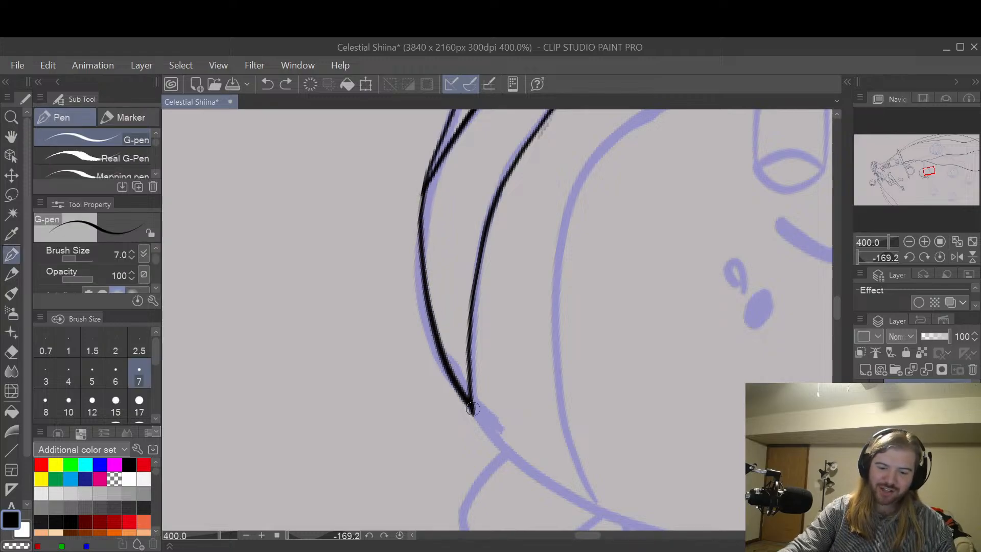
{"action": "key", "text": "ctrl+z"}
{"action": "mouse_move", "coordinate": [427, 178]}
{"action": "left_mouse_down"}
{"action": "mouse_move", "coordinate": [420, 233]}
{"action": "mouse_move", "coordinate": [441, 342]}
{"action": "mouse_move", "coordinate": [480, 408]}
{"action": "left_mouse_up"}
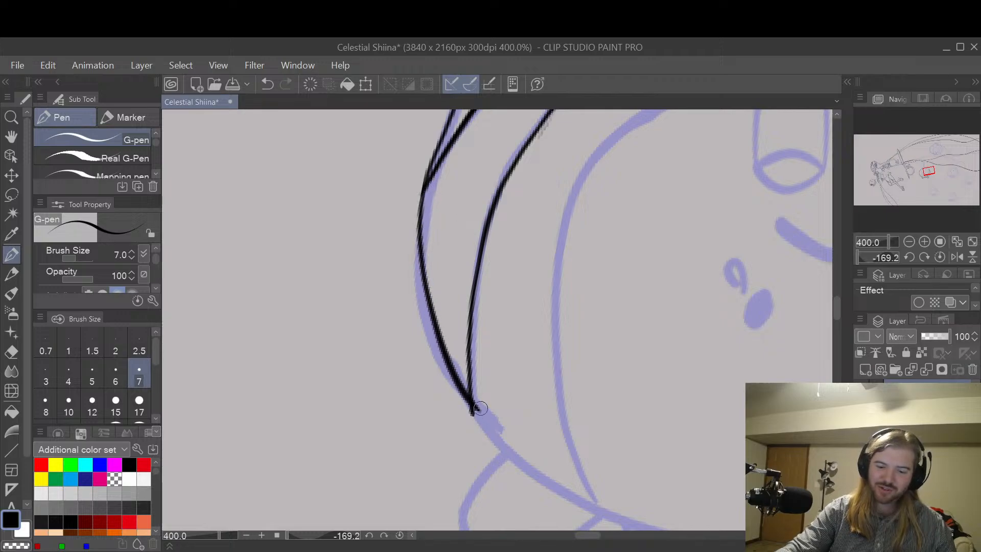
{"action": "key", "text": "ctrl+z"}
{"action": "mouse_move", "coordinate": [428, 176]}
{"action": "left_mouse_down"}
{"action": "mouse_move", "coordinate": [423, 277]}
{"action": "mouse_move", "coordinate": [460, 398]}
{"action": "mouse_move", "coordinate": [474, 412]}
{"action": "left_mouse_up"}
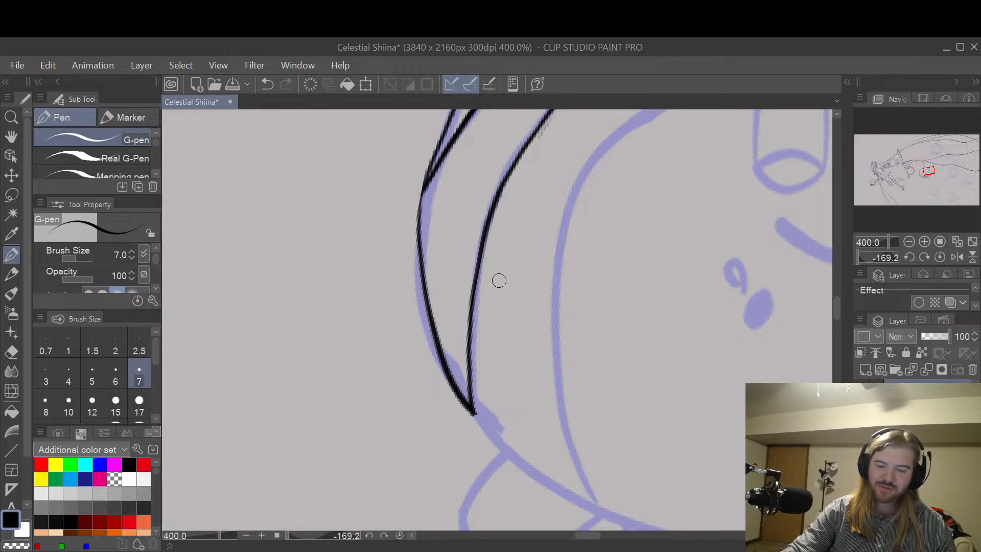
{"action": "key", "text": "ctrl+z"}
{"action": "mouse_move", "coordinate": [424, 191]}
{"action": "left_mouse_down"}
{"action": "mouse_move", "coordinate": [424, 271]}
{"action": "mouse_move", "coordinate": [451, 371]}
{"action": "mouse_move", "coordinate": [474, 412]}
{"action": "left_mouse_up"}
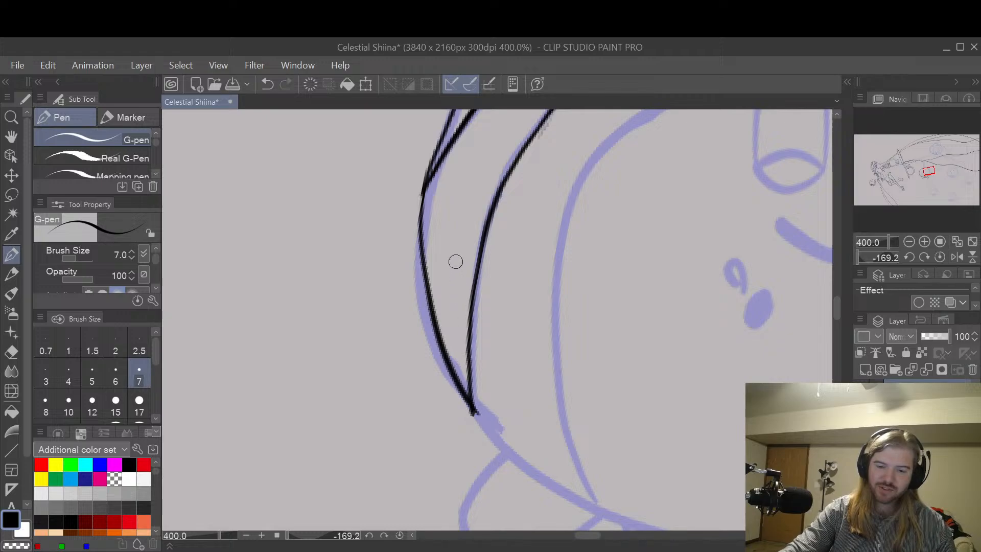
{"action": "key", "text": "ctrl+z"}
{"action": "mouse_move", "coordinate": [427, 181]}
{"action": "left_mouse_down"}
{"action": "mouse_move", "coordinate": [419, 215]}
{"action": "mouse_move", "coordinate": [431, 313]}
{"action": "mouse_move", "coordinate": [474, 412]}
{"action": "left_mouse_up"}
{"action": "key", "text": "ctrl+z"}
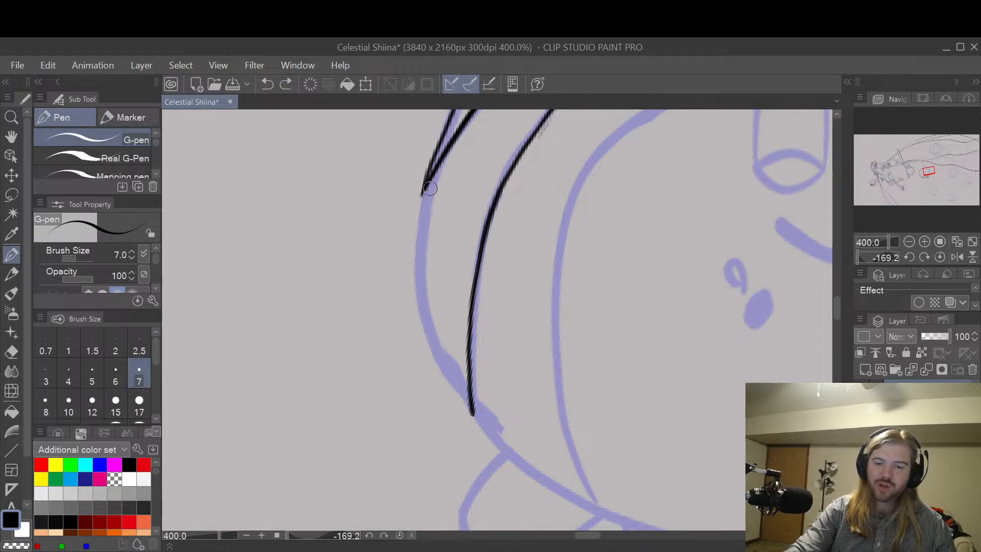
{"action": "mouse_move", "coordinate": [427, 182]}
{"action": "left_mouse_down"}
{"action": "mouse_move", "coordinate": [422, 291]}
{"action": "mouse_move", "coordinate": [474, 413]}
{"action": "left_mouse_up"}
{"action": "key", "text": "ctrl+z"}
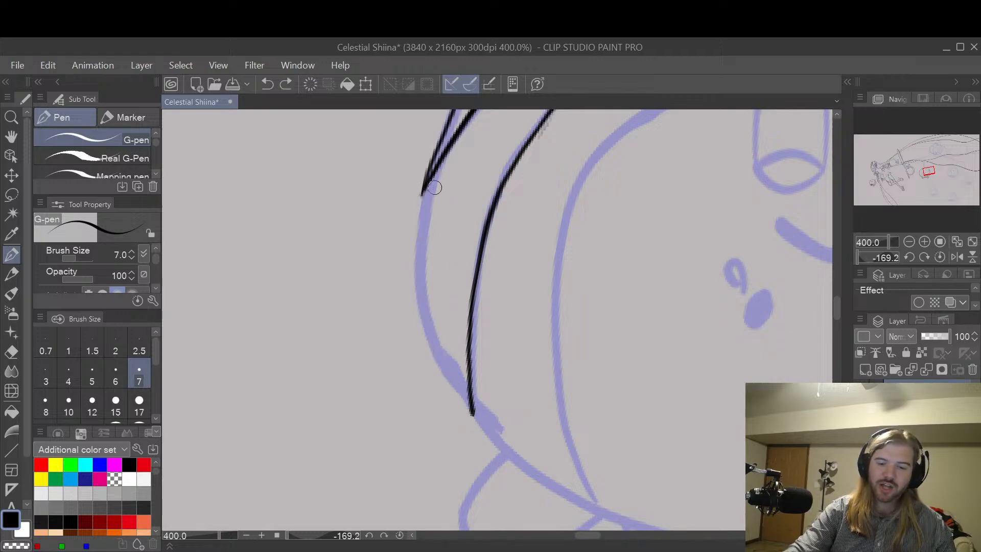
{"action": "mouse_move", "coordinate": [425, 181]}
{"action": "left_mouse_down"}
{"action": "mouse_move", "coordinate": [429, 271]}
{"action": "mouse_move", "coordinate": [450, 349]}
{"action": "left_mouse_up"}
{"action": "key", "text": "ctrl+z"}
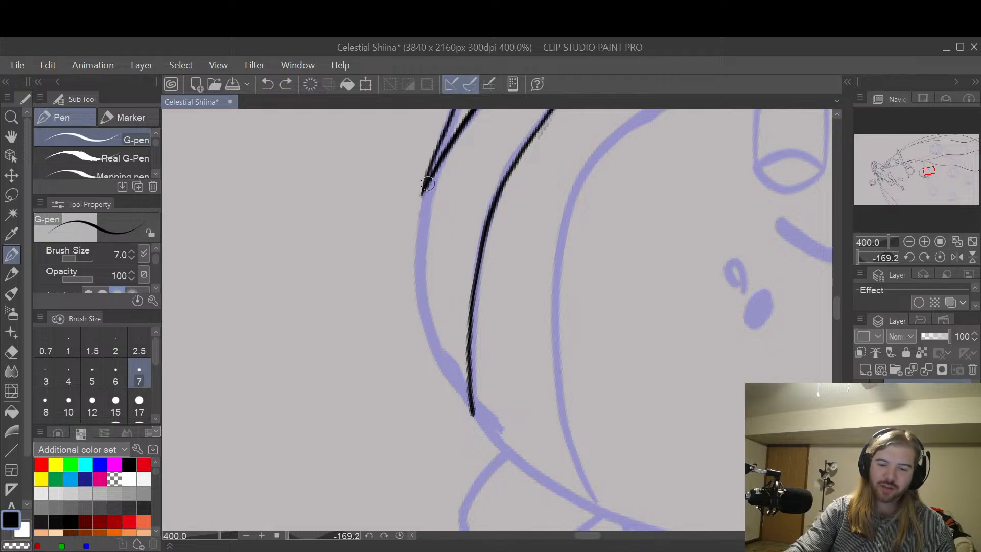
{"action": "mouse_move", "coordinate": [427, 182]}
{"action": "left_mouse_down"}
{"action": "mouse_move", "coordinate": [452, 372]}
{"action": "mouse_move", "coordinate": [473, 413]}
{"action": "left_mouse_up"}
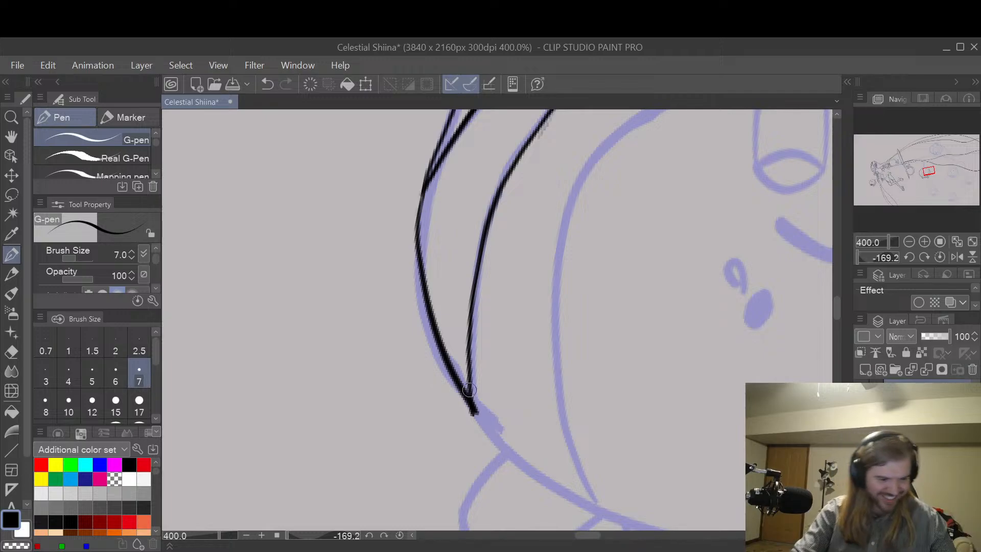
{"action": "key", "text": "ctrl+z"}
{"action": "mouse_move", "coordinate": [424, 188]}
{"action": "left_mouse_down"}
{"action": "mouse_move", "coordinate": [416, 239]}
{"action": "mouse_move", "coordinate": [430, 333]}
{"action": "mouse_move", "coordinate": [473, 416]}
{"action": "left_mouse_up"}
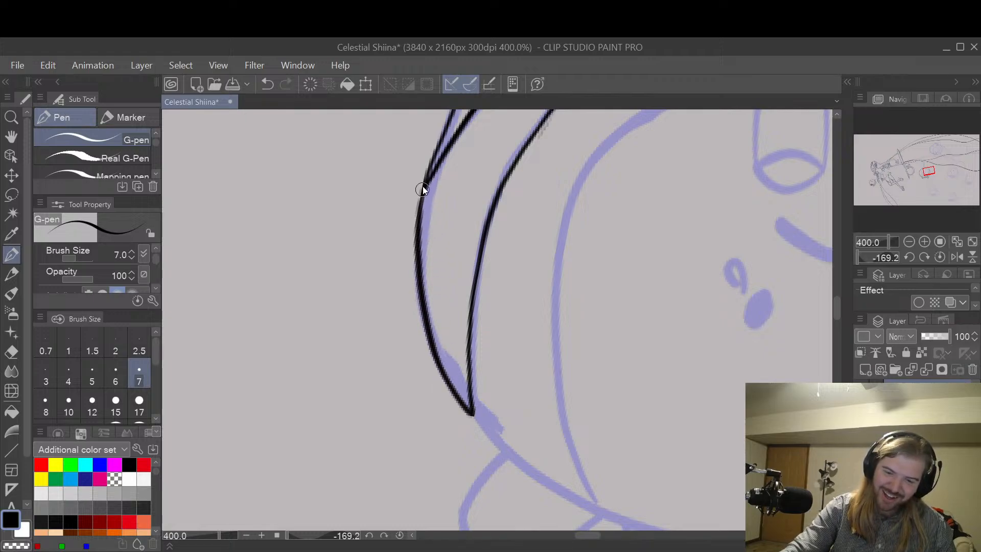
{"action": "key", "text": "ctrl+z"}
{"action": "mouse_move", "coordinate": [423, 186]}
{"action": "left_mouse_down"}
{"action": "mouse_move", "coordinate": [434, 350]}
{"action": "mouse_move", "coordinate": [422, 193]}
{"action": "mouse_move", "coordinate": [416, 245]}
{"action": "mouse_move", "coordinate": [449, 388]}
{"action": "mouse_move", "coordinate": [473, 415]}
{"action": "left_mouse_up"}
{"action": "key", "text": "ctrl+z"}
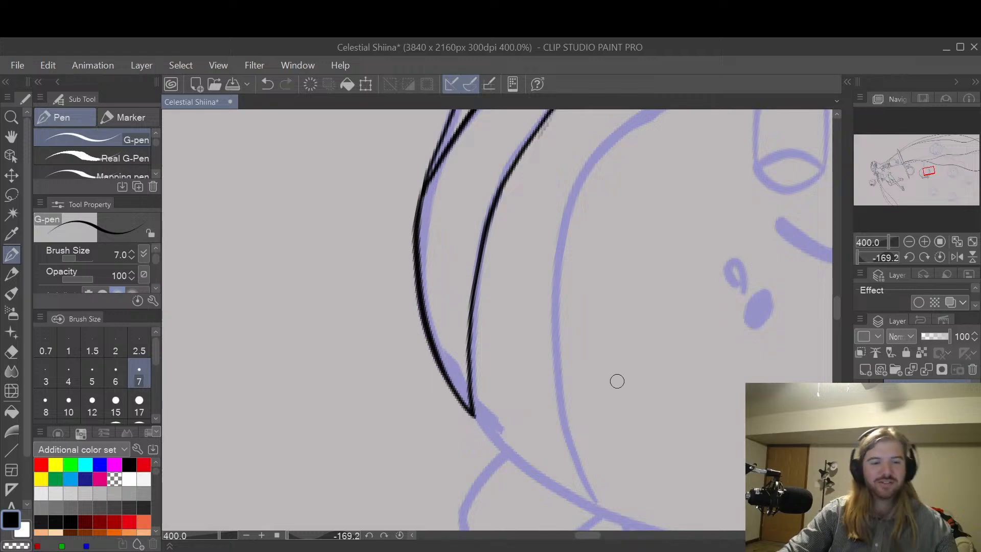
Step: Reshape the middle of the inner band line into a rounder curve with the G-pen and trim its inner edge with the Hard eraser
{"action": "key", "text": "space"}
{"action": "left_click_drag", "start_coordinate": [681, 427], "coordinate": [563, 367]}
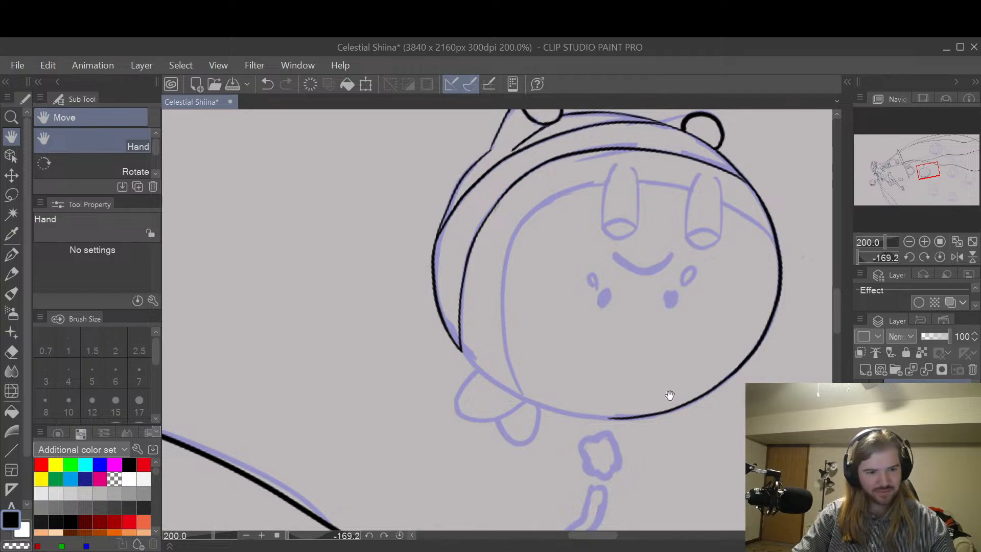
{"action": "key", "text": "r"}
{"action": "left_click_drag", "start_coordinate": [686, 397], "coordinate": [718, 228]}
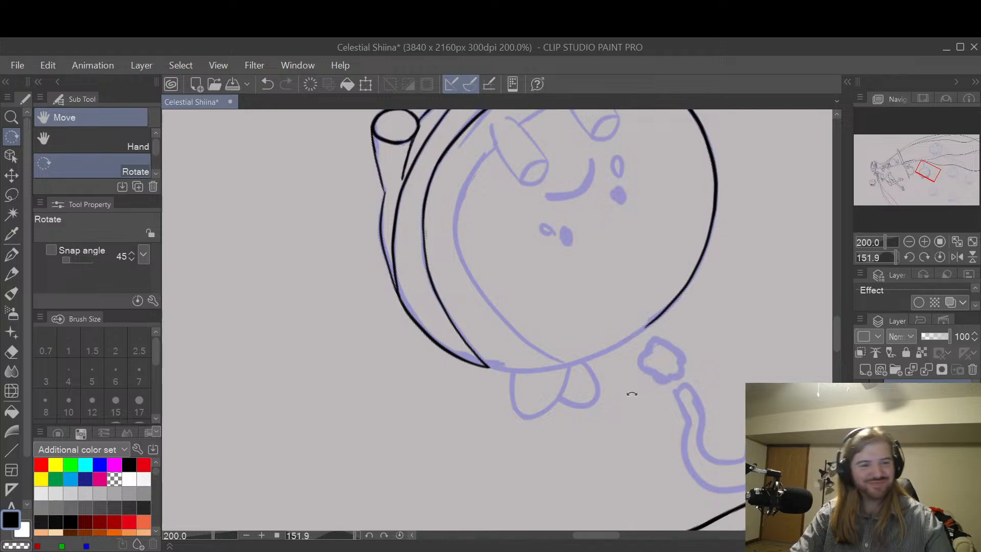
{"action": "key", "text": "h"}
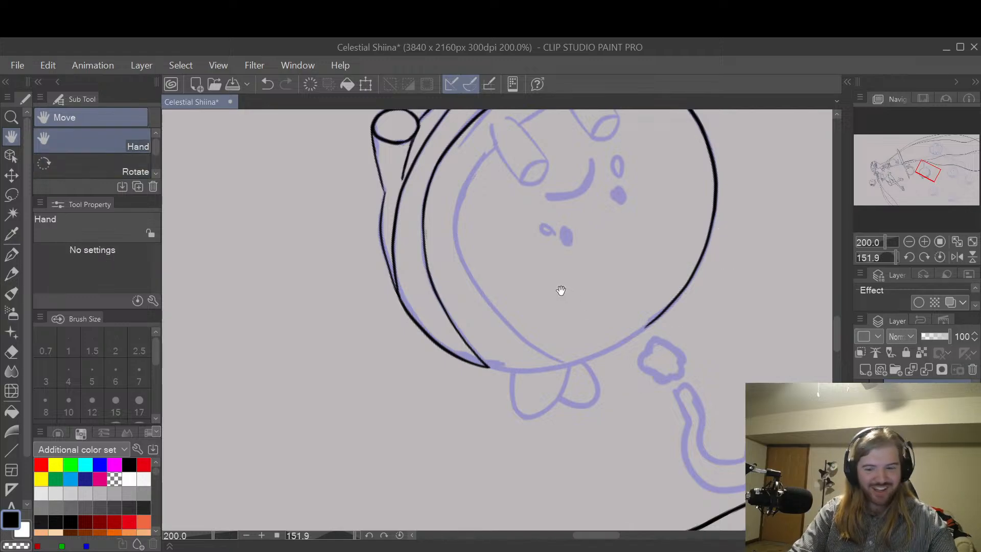
{"action": "left_click_drag", "start_coordinate": [558, 289], "coordinate": [717, 431]}
{"action": "left_click_drag", "start_coordinate": [743, 397], "coordinate": [644, 295]}
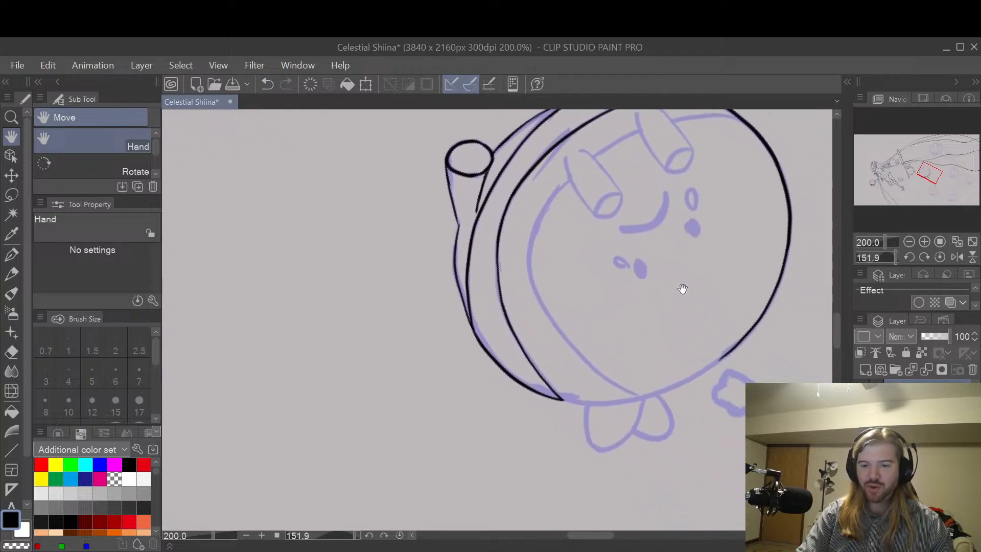
{"action": "scroll", "coordinate": [643, 342], "scroll_direction": "up", "scroll_amount": 2}
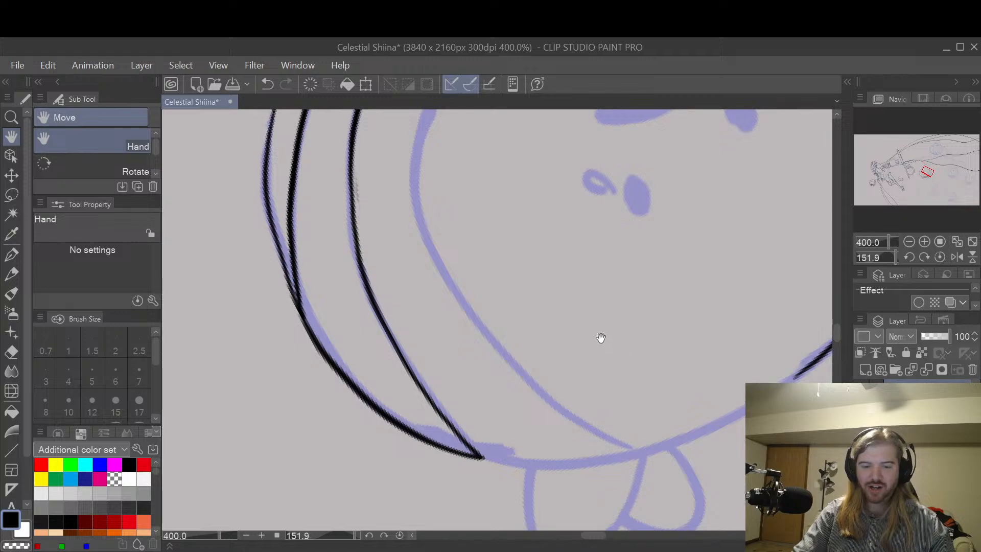
{"action": "left_click_drag", "start_coordinate": [600, 335], "coordinate": [685, 394]}
{"action": "key", "text": "e"}
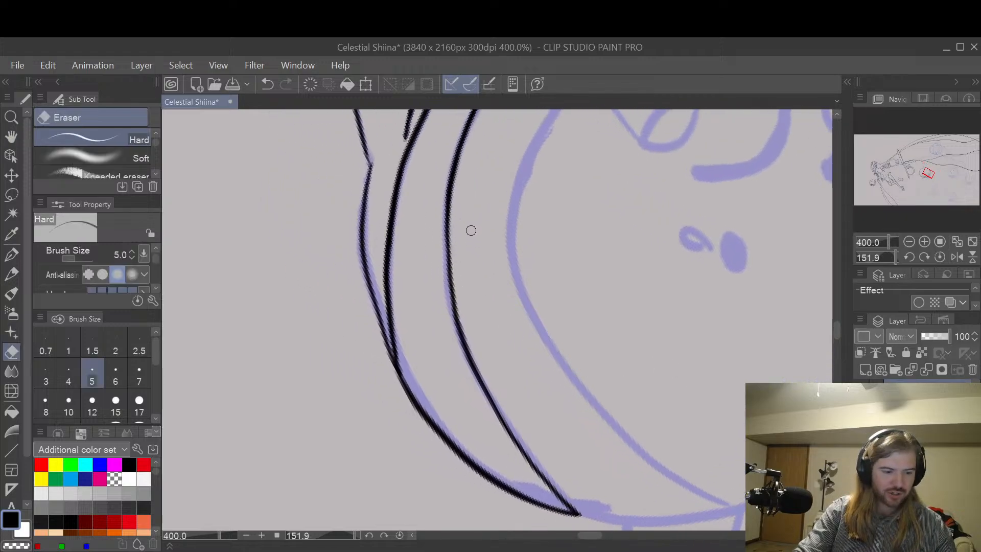
{"action": "key", "text": "p"}
{"action": "mouse_move", "coordinate": [450, 185]}
{"action": "left_mouse_down"}
{"action": "mouse_move", "coordinate": [442, 279]}
{"action": "mouse_move", "coordinate": [456, 348]}
{"action": "mouse_move", "coordinate": [443, 226]}
{"action": "mouse_move", "coordinate": [469, 356]}
{"action": "left_mouse_up"}
{"action": "key", "text": "ctrl+z"}
{"action": "key", "text": "ctrl+z"}
{"action": "mouse_move", "coordinate": [452, 177]}
{"action": "left_mouse_down"}
{"action": "mouse_move", "coordinate": [453, 311]}
{"action": "mouse_move", "coordinate": [468, 343]}
{"action": "left_mouse_up"}
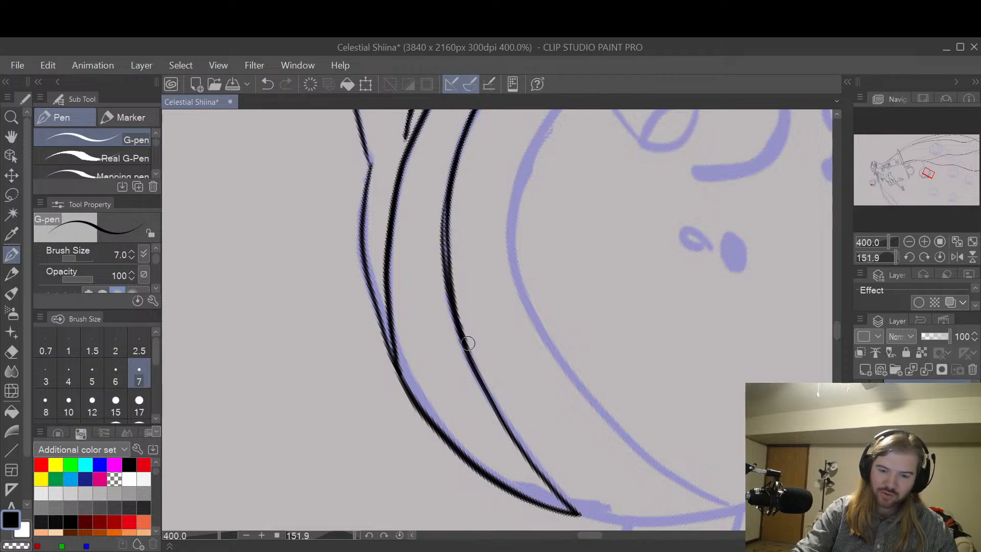
{"action": "key", "text": "ctrl+z"}
{"action": "left_click_drag", "start_coordinate": [448, 202], "coordinate": [469, 360]}
{"action": "key", "text": "ctrl+z"}
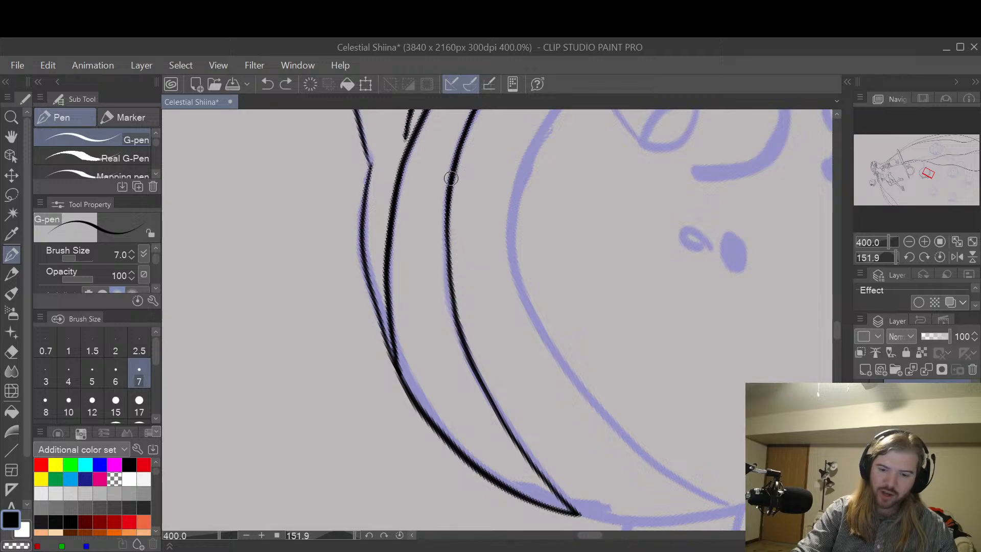
{"action": "mouse_move", "coordinate": [451, 178]}
{"action": "left_mouse_down"}
{"action": "mouse_move", "coordinate": [442, 259]}
{"action": "mouse_move", "coordinate": [466, 339]}
{"action": "left_mouse_up"}
{"action": "key", "text": "ctrl+z"}
{"action": "left_click_drag", "start_coordinate": [446, 215], "coordinate": [468, 352]}
{"action": "key", "text": "ctrl+z"}
{"action": "mouse_move", "coordinate": [451, 179]}
{"action": "left_mouse_down"}
{"action": "mouse_move", "coordinate": [443, 224]}
{"action": "mouse_move", "coordinate": [479, 366]}
{"action": "mouse_move", "coordinate": [449, 258]}
{"action": "mouse_move", "coordinate": [455, 201]}
{"action": "mouse_move", "coordinate": [452, 270]}
{"action": "mouse_move", "coordinate": [461, 172]}
{"action": "left_mouse_up"}
{"action": "key", "text": "e"}
{"action": "mouse_move", "coordinate": [451, 250]}
{"action": "left_mouse_down"}
{"action": "mouse_move", "coordinate": [457, 314]}
{"action": "mouse_move", "coordinate": [483, 364]}
{"action": "left_mouse_up"}
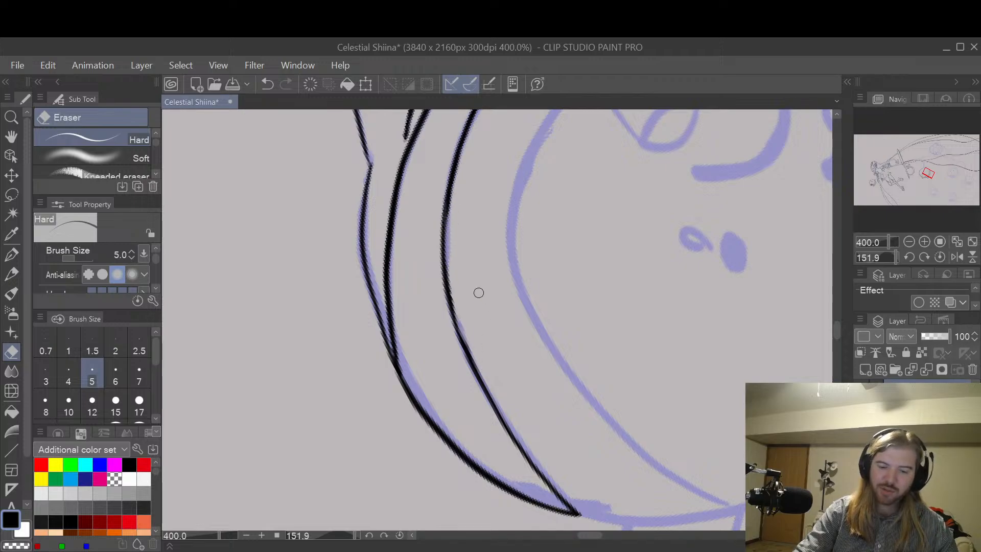
Step: Thicken and smooth the middle of the inner band line with a G-pen stroke following its curve
{"action": "key", "text": "p"}
{"action": "mouse_move", "coordinate": [452, 194]}
{"action": "left_mouse_down"}
{"action": "mouse_move", "coordinate": [443, 266]}
{"action": "mouse_move", "coordinate": [461, 335]}
{"action": "mouse_move", "coordinate": [497, 399]}
{"action": "left_mouse_up"}
{"action": "key", "text": "ctrl+z"}
{"action": "mouse_move", "coordinate": [451, 193]}
{"action": "left_mouse_down"}
{"action": "mouse_move", "coordinate": [444, 285]}
{"action": "mouse_move", "coordinate": [464, 358]}
{"action": "left_mouse_up"}
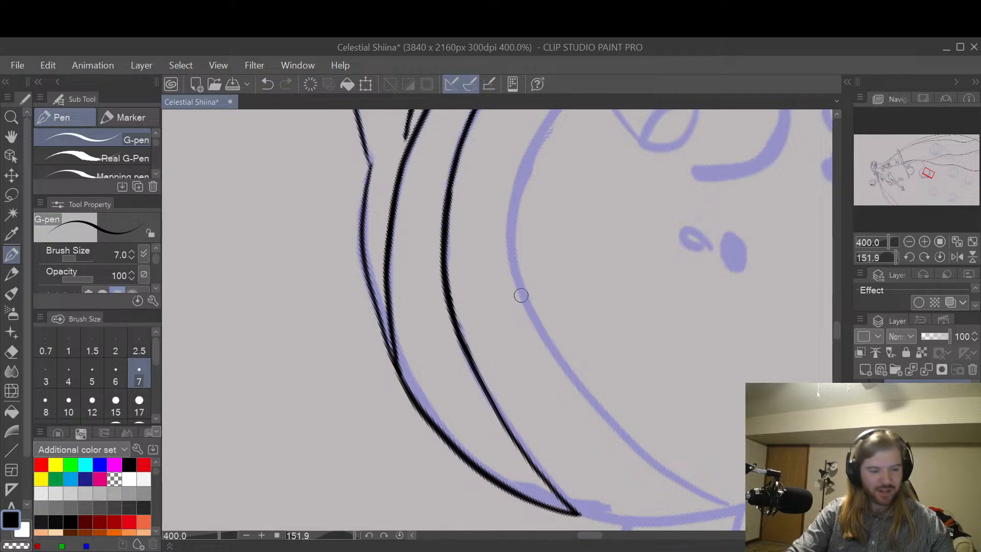
{"action": "key", "text": "p"}
{"action": "left_click_drag", "start_coordinate": [486, 285], "coordinate": [523, 290]}
{"action": "key", "text": "ctrl+z"}
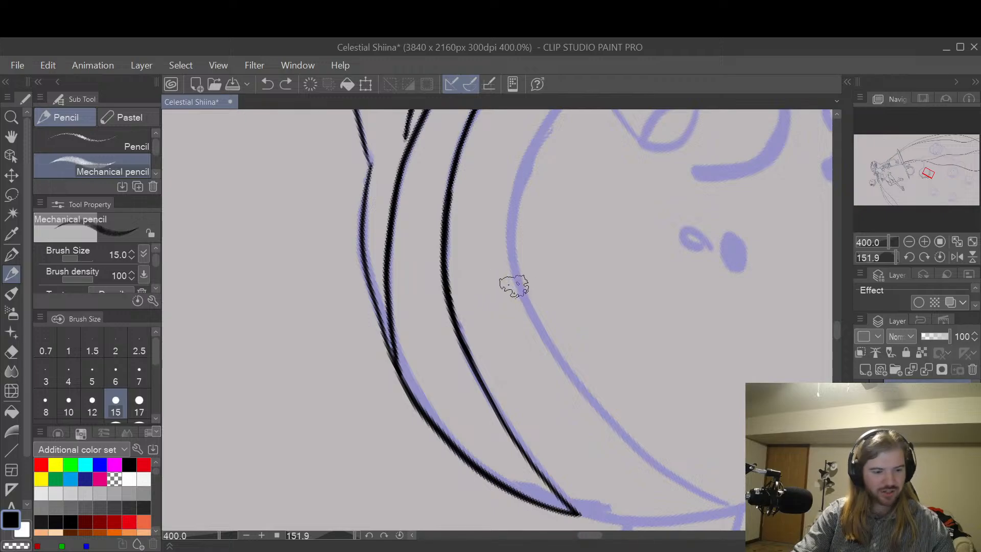
Step: Try a flatter body curve from the second foot's leg to the junction, using the G-pen and trimming the outer edge with the Hard eraser
{"action": "key", "text": "space"}
{"action": "left_click_drag", "start_coordinate": [466, 302], "coordinate": [587, 344]}
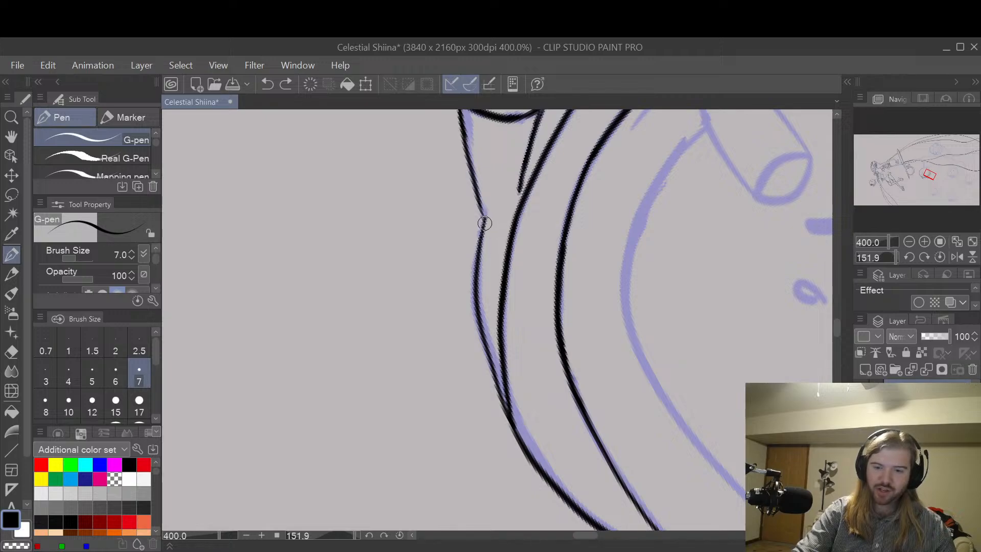
{"action": "left_click_drag", "start_coordinate": [484, 219], "coordinate": [500, 383]}
{"action": "key", "text": "ctrl+z"}
{"action": "mouse_move", "coordinate": [485, 219]}
{"action": "left_mouse_down"}
{"action": "mouse_move", "coordinate": [487, 360]}
{"action": "mouse_move", "coordinate": [502, 389]}
{"action": "mouse_move", "coordinate": [479, 292]}
{"action": "mouse_move", "coordinate": [511, 419]}
{"action": "left_mouse_up"}
{"action": "key", "text": "ctrl+z"}
{"action": "key", "text": "ctrl+z"}
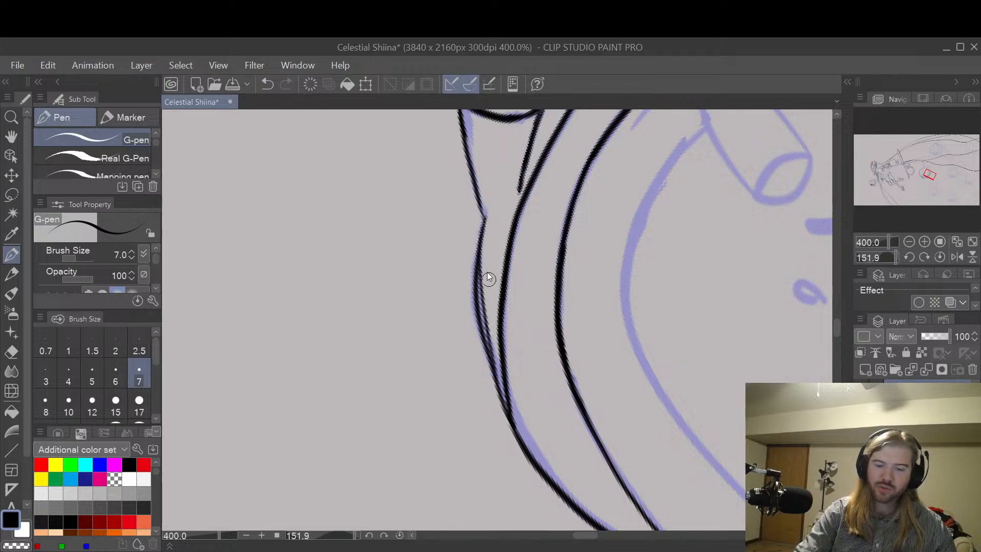
{"action": "key", "text": "ctrl+z"}
{"action": "left_click_drag", "start_coordinate": [479, 220], "coordinate": [508, 403]}
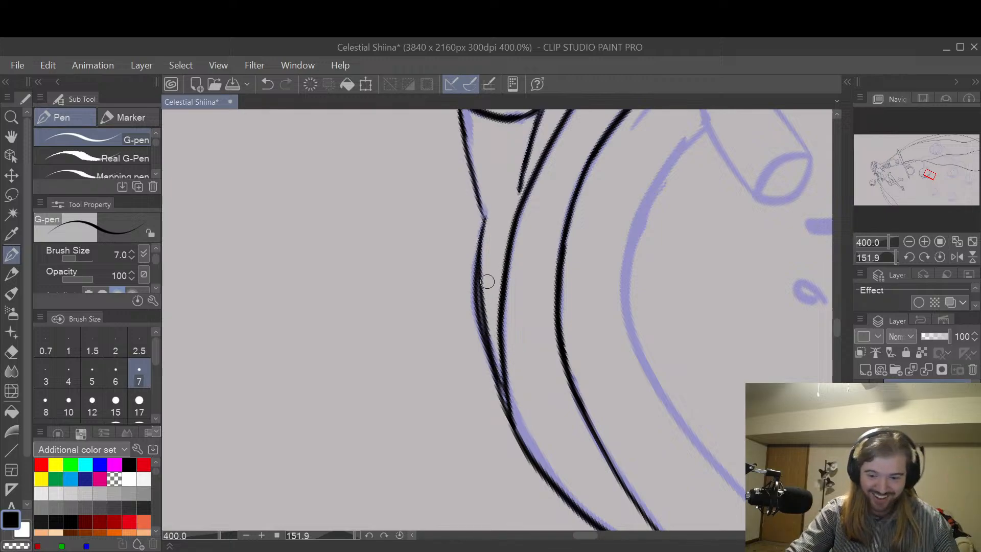
{"action": "key", "text": "e"}
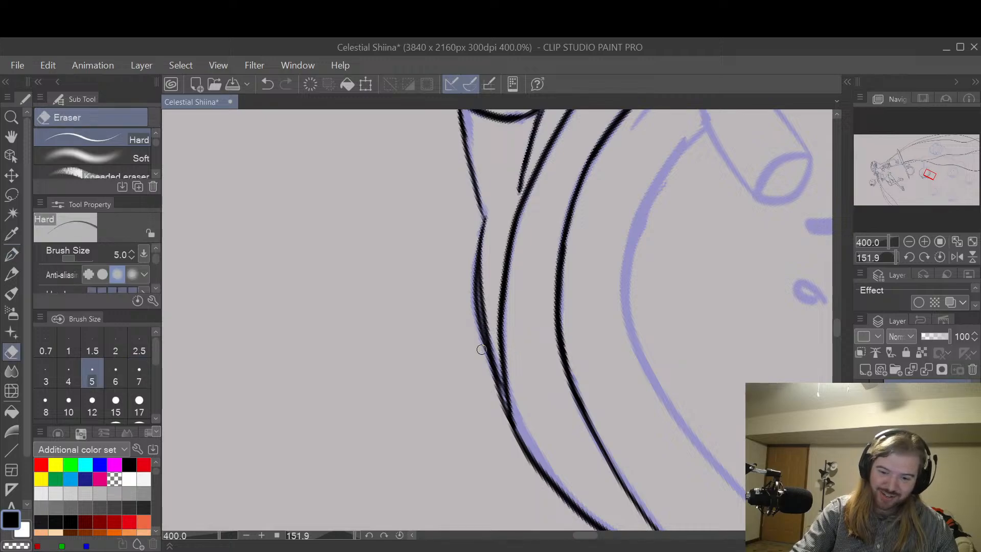
{"action": "mouse_move", "coordinate": [482, 357]}
{"action": "left_mouse_down"}
{"action": "mouse_move", "coordinate": [474, 265]}
{"action": "mouse_move", "coordinate": [479, 315]}
{"action": "left_mouse_up"}
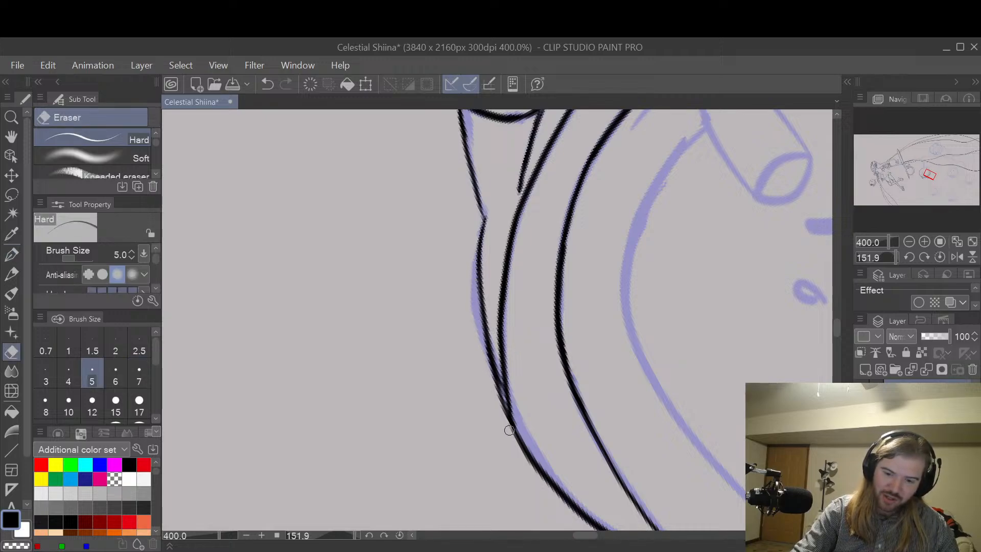
Step: Try thickening the flattened body curve below the second foot's leg with the G-pen, trimming its inner edge with the Hard eraser
{"action": "key", "text": "p"}
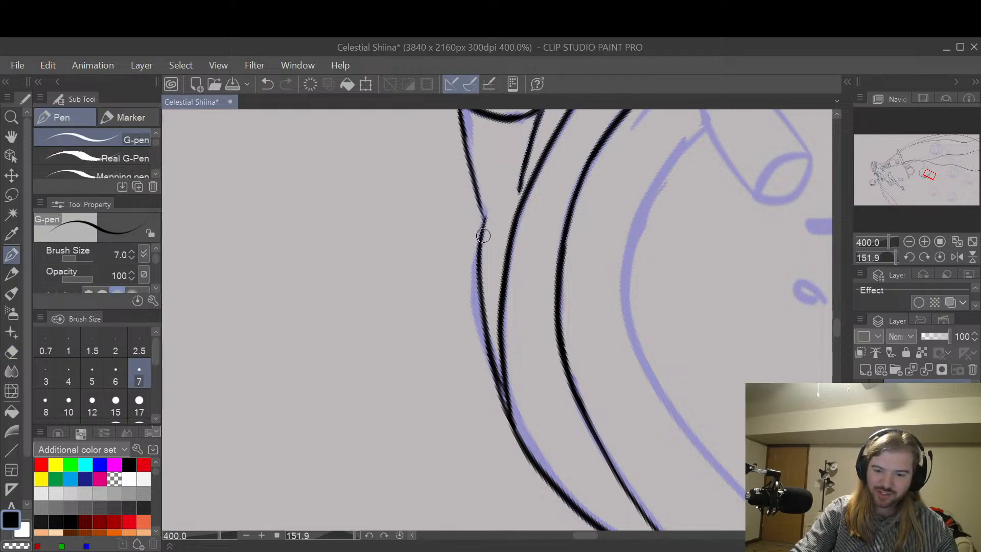
{"action": "mouse_move", "coordinate": [480, 227]}
{"action": "left_mouse_down"}
{"action": "mouse_move", "coordinate": [478, 281]}
{"action": "mouse_move", "coordinate": [504, 407]}
{"action": "left_mouse_up"}
{"action": "key", "text": "ctrl+z"}
{"action": "mouse_move", "coordinate": [480, 233]}
{"action": "left_mouse_down"}
{"action": "mouse_move", "coordinate": [475, 291]}
{"action": "mouse_move", "coordinate": [507, 406]}
{"action": "left_mouse_up"}
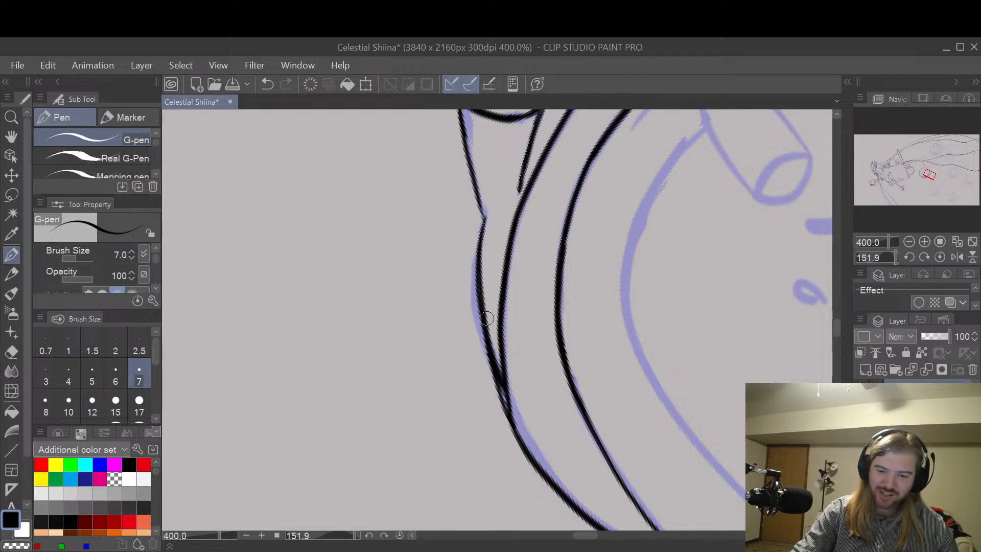
{"action": "key", "text": "ctrl+z"}
{"action": "left_click_drag", "start_coordinate": [479, 262], "coordinate": [511, 406]}
{"action": "key", "text": "ctrl+z"}
{"action": "mouse_move", "coordinate": [480, 248]}
{"action": "left_mouse_down"}
{"action": "mouse_move", "coordinate": [478, 280]}
{"action": "mouse_move", "coordinate": [508, 402]}
{"action": "left_mouse_up"}
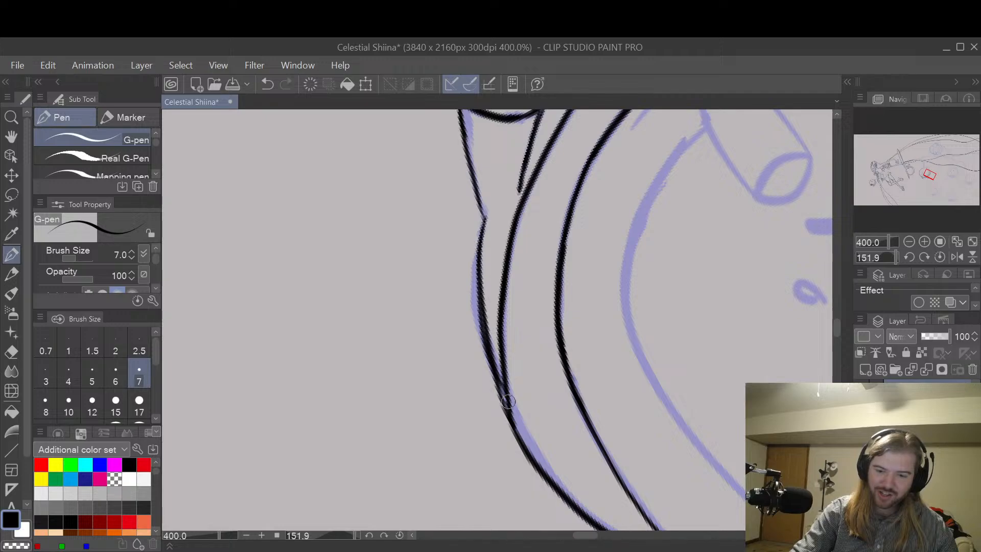
{"action": "key", "text": "ctrl+z"}
{"action": "left_click_drag", "start_coordinate": [478, 264], "coordinate": [509, 389]}
{"action": "key", "text": "e"}
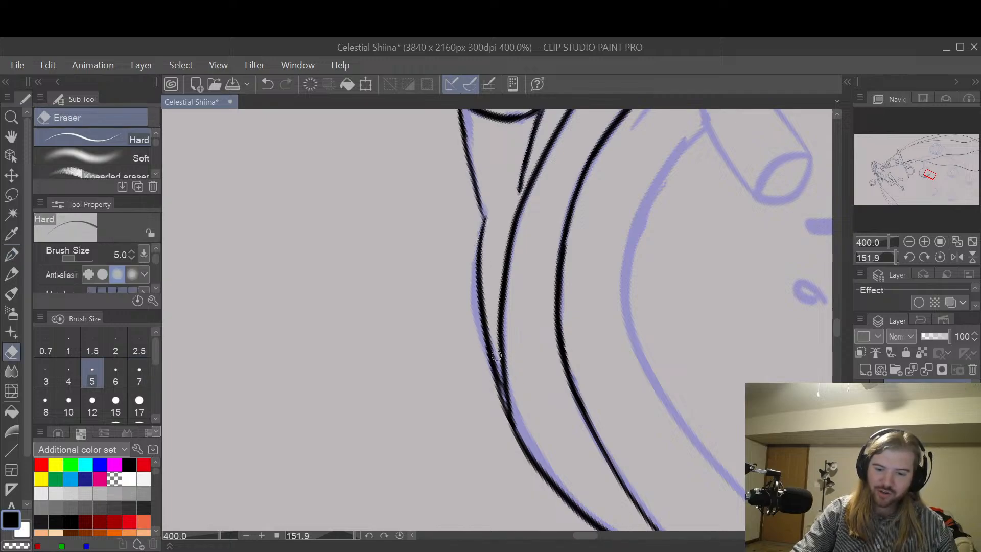
{"action": "left_click_drag", "start_coordinate": [494, 356], "coordinate": [486, 245]}
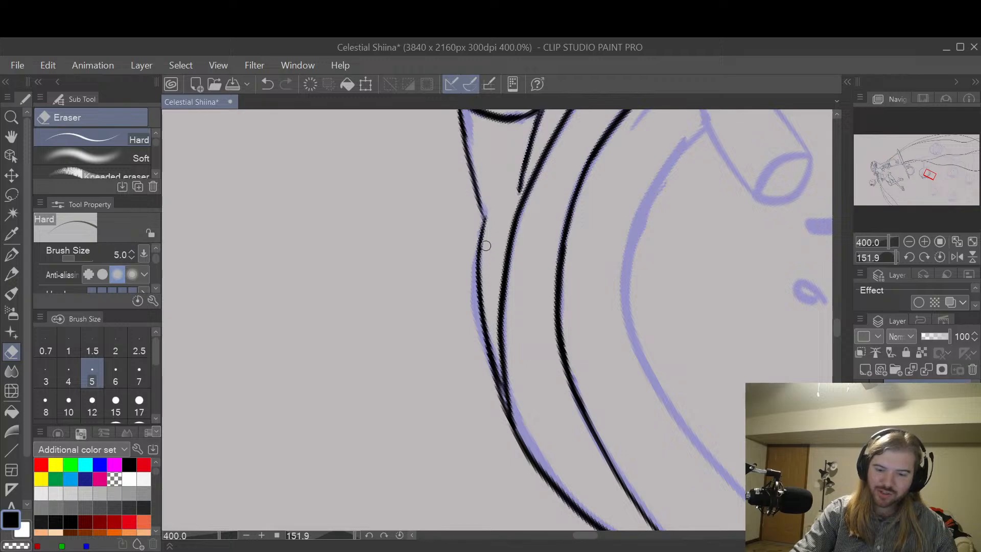
Step: Re-ink the body curve below the second foot's leg along the rounder outer sketch with the G-pen and erase the leftover inner line
{"action": "key", "text": "p"}
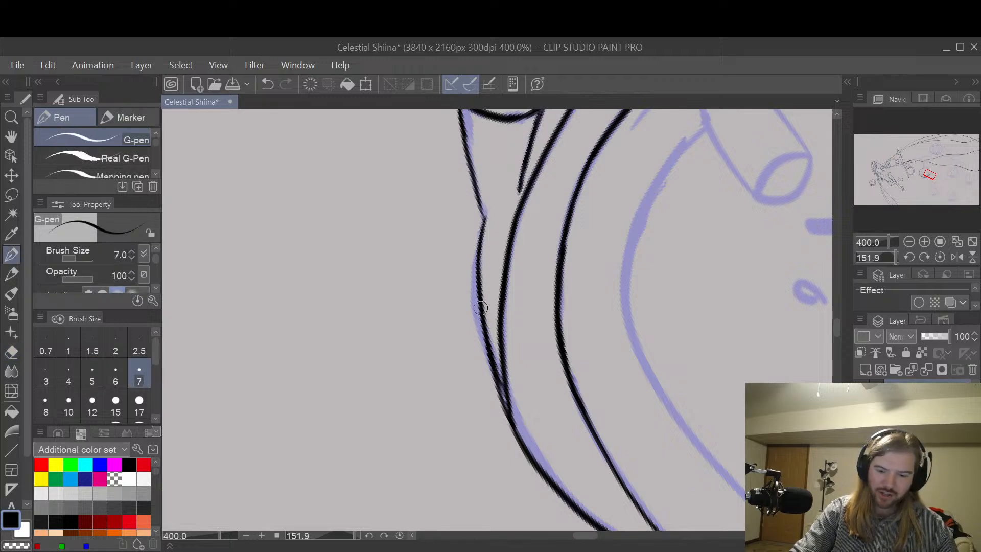
{"action": "mouse_move", "coordinate": [478, 281]}
{"action": "left_mouse_down"}
{"action": "mouse_move", "coordinate": [485, 346]}
{"action": "mouse_move", "coordinate": [515, 414]}
{"action": "mouse_move", "coordinate": [480, 273]}
{"action": "mouse_move", "coordinate": [501, 392]}
{"action": "mouse_move", "coordinate": [490, 244]}
{"action": "left_mouse_up"}
{"action": "key", "text": "e"}
{"action": "key", "text": "p"}
{"action": "left_click_drag", "start_coordinate": [480, 289], "coordinate": [504, 412]}
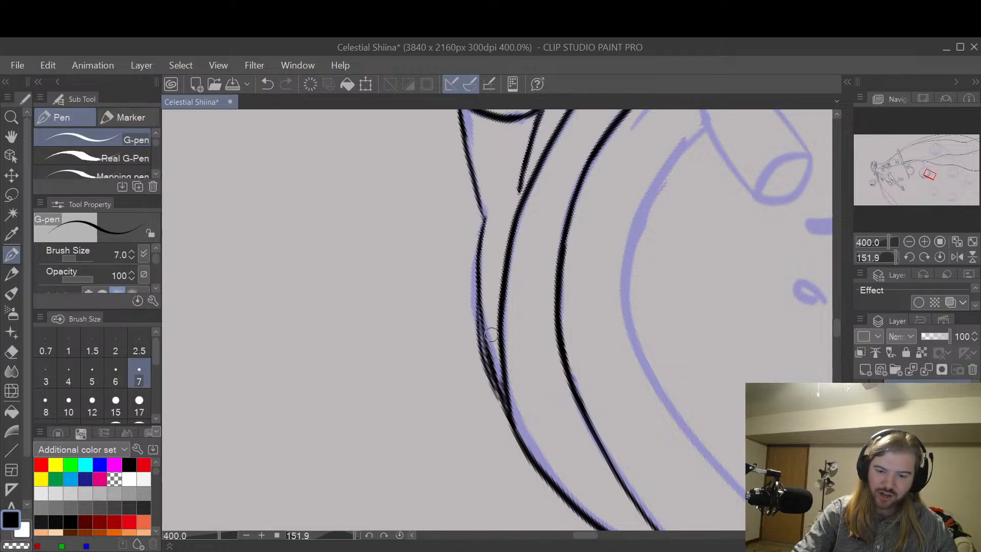
{"action": "key", "text": "ctrl+z"}
{"action": "left_click_drag", "start_coordinate": [480, 246], "coordinate": [505, 396]}
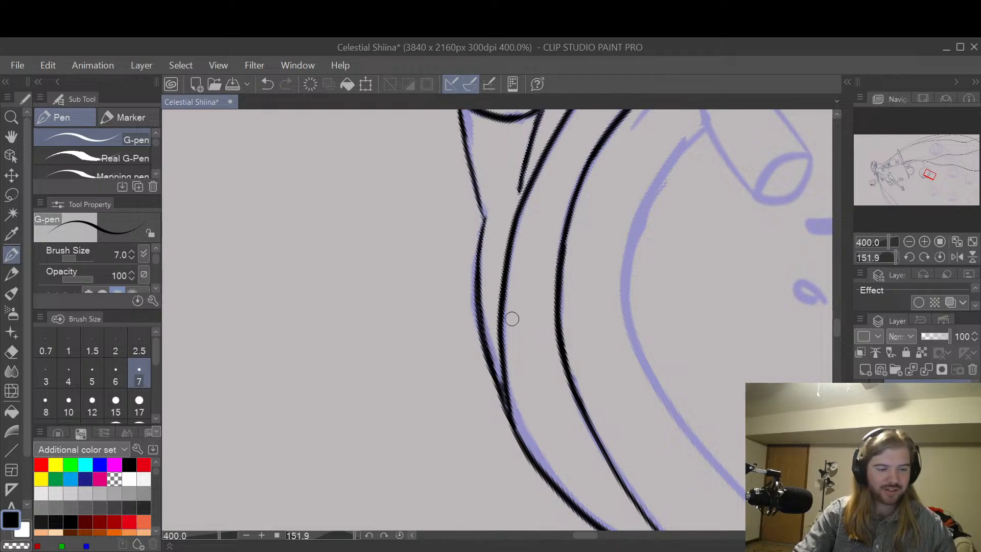
{"action": "key", "text": "e"}
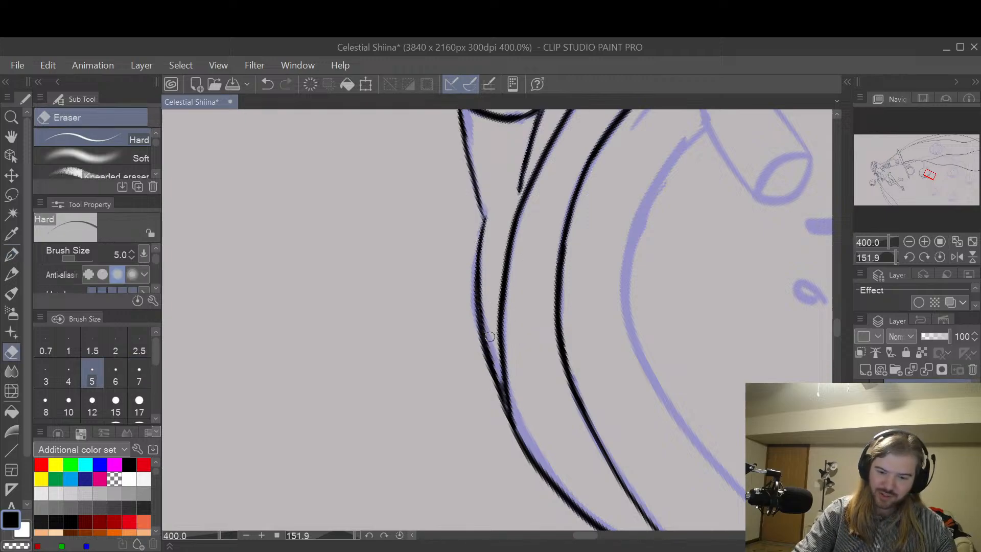
{"action": "left_click_drag", "start_coordinate": [496, 366], "coordinate": [486, 256]}
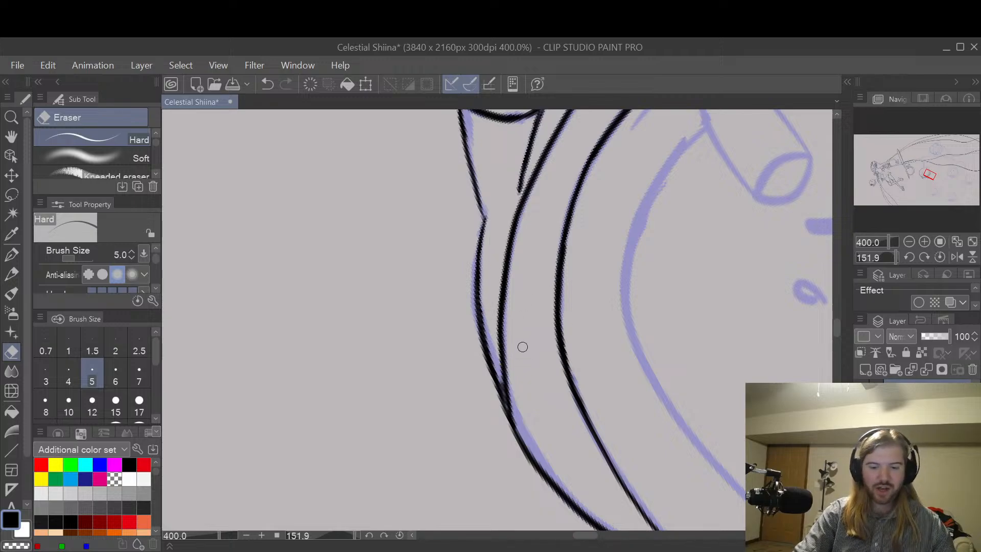
Step: Blend the body curve into the underside at the junction with the G-pen and trim its outer edge with the Hard eraser
{"action": "key", "text": "p"}
{"action": "mouse_move", "coordinate": [480, 328]}
{"action": "left_mouse_down"}
{"action": "mouse_move", "coordinate": [532, 452]}
{"action": "mouse_move", "coordinate": [522, 454]}
{"action": "left_mouse_up"}
{"action": "key", "text": "e"}
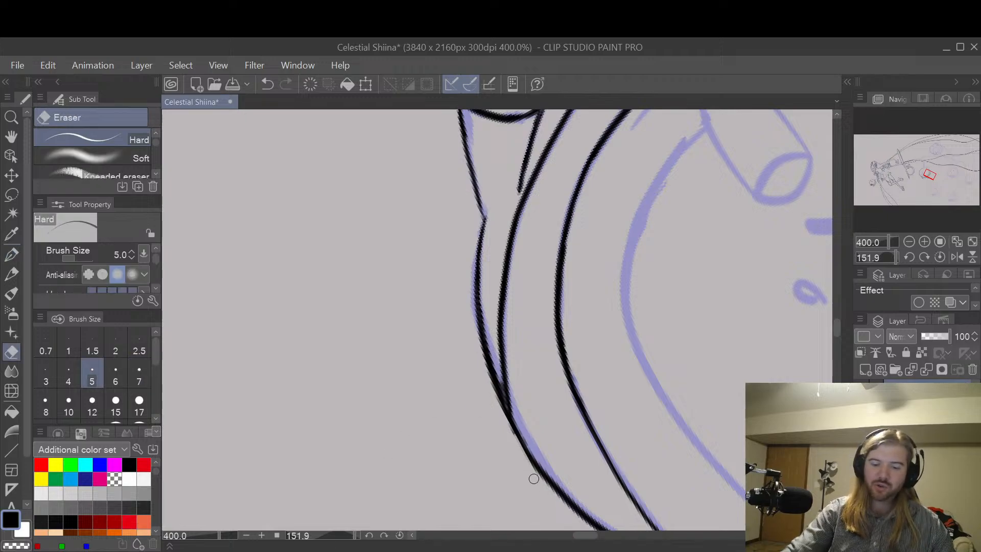
{"action": "left_click_drag", "start_coordinate": [546, 487], "coordinate": [523, 451]}
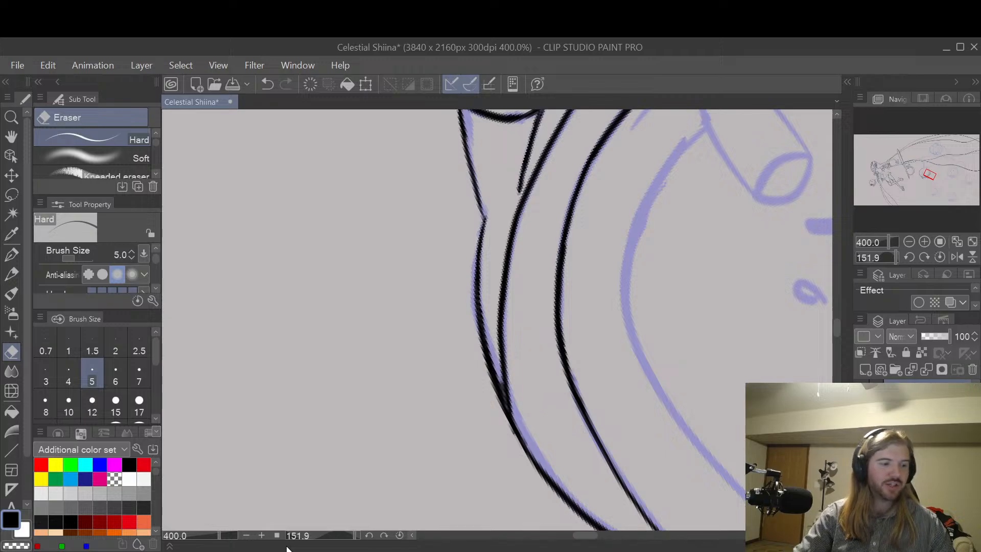
Step: Ink the short leg line from the first foot's round end to the body contour with the G-pen, redrawing it until it fits the sketch
{"action": "key", "text": "space"}
{"action": "mouse_move", "coordinate": [759, 434]}
{"action": "left_mouse_down"}
{"action": "mouse_move", "coordinate": [641, 317]}
{"action": "mouse_move", "coordinate": [611, 318]}
{"action": "left_mouse_up"}
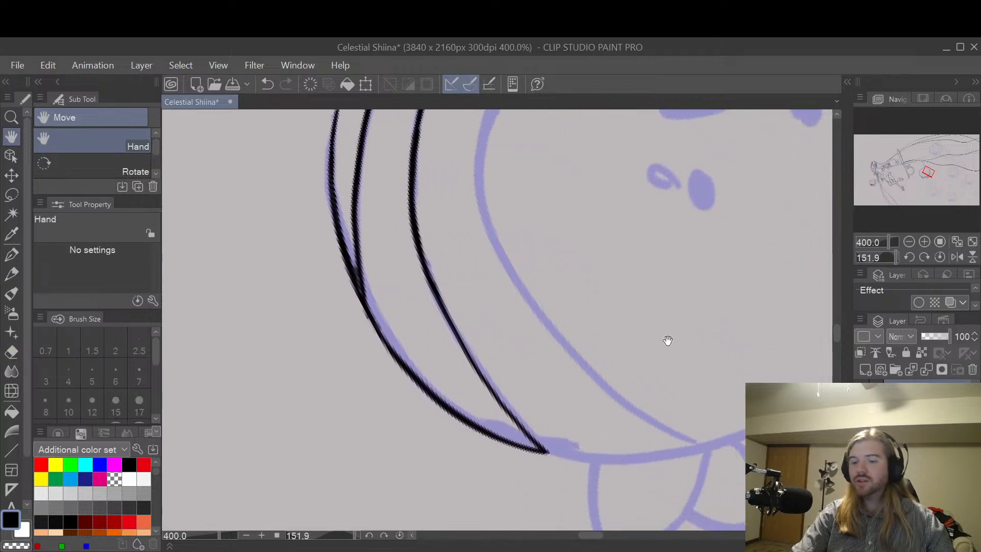
{"action": "left_click_drag", "start_coordinate": [650, 359], "coordinate": [652, 433]}
{"action": "left_click_drag", "start_coordinate": [662, 327], "coordinate": [676, 425]}
{"action": "left_click_drag", "start_coordinate": [664, 309], "coordinate": [657, 437]}
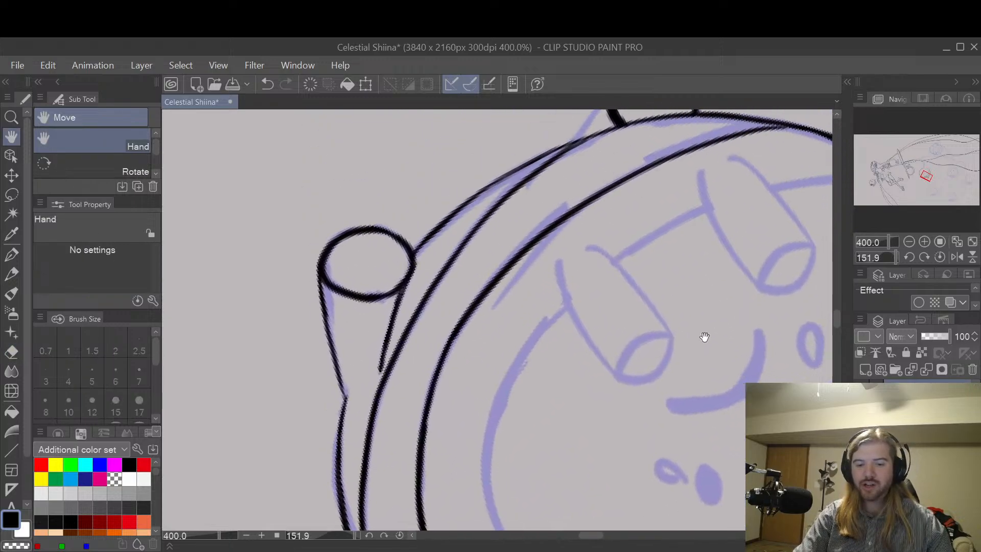
{"action": "left_click_drag", "start_coordinate": [714, 286], "coordinate": [718, 331]}
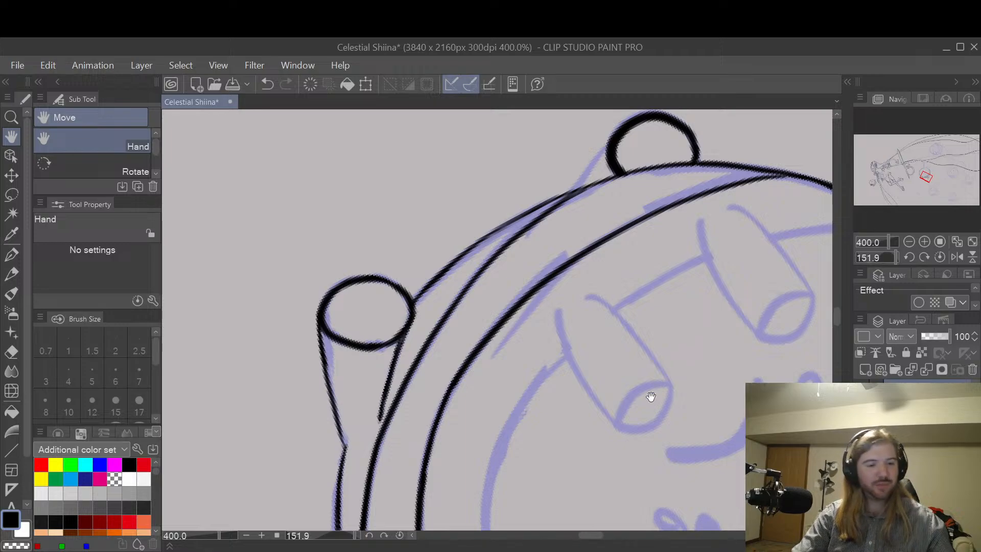
{"action": "key", "text": "m"}
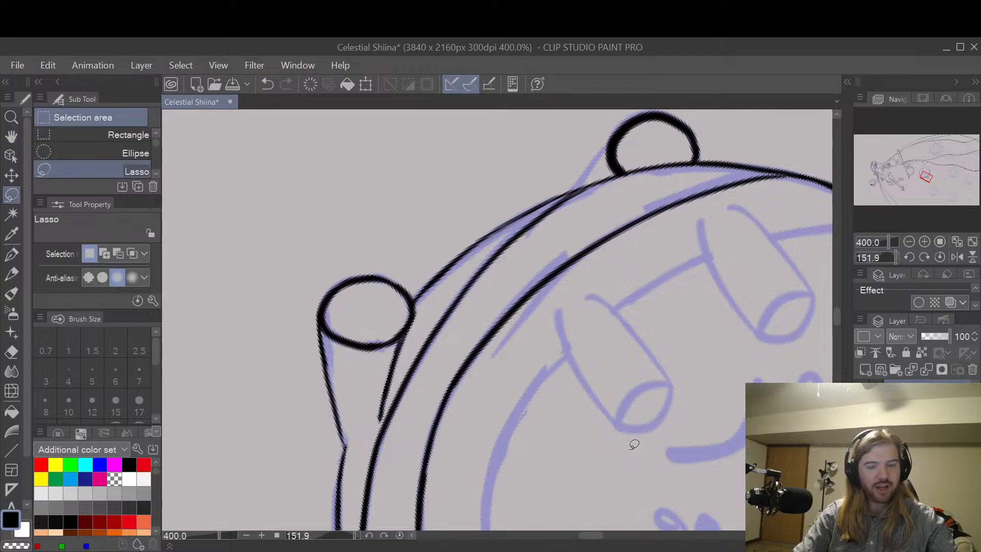
{"action": "key", "text": "r"}
{"action": "mouse_move", "coordinate": [643, 453]}
{"action": "left_mouse_down"}
{"action": "mouse_move", "coordinate": [659, 322]}
{"action": "mouse_move", "coordinate": [649, 260]}
{"action": "left_mouse_up"}
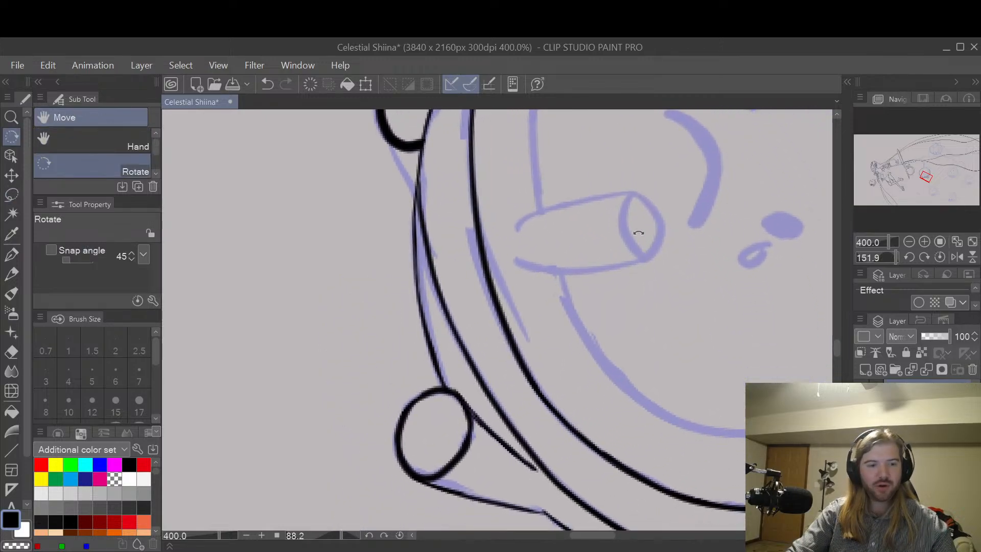
{"action": "key", "text": "h"}
{"action": "left_click_drag", "start_coordinate": [531, 239], "coordinate": [636, 357]}
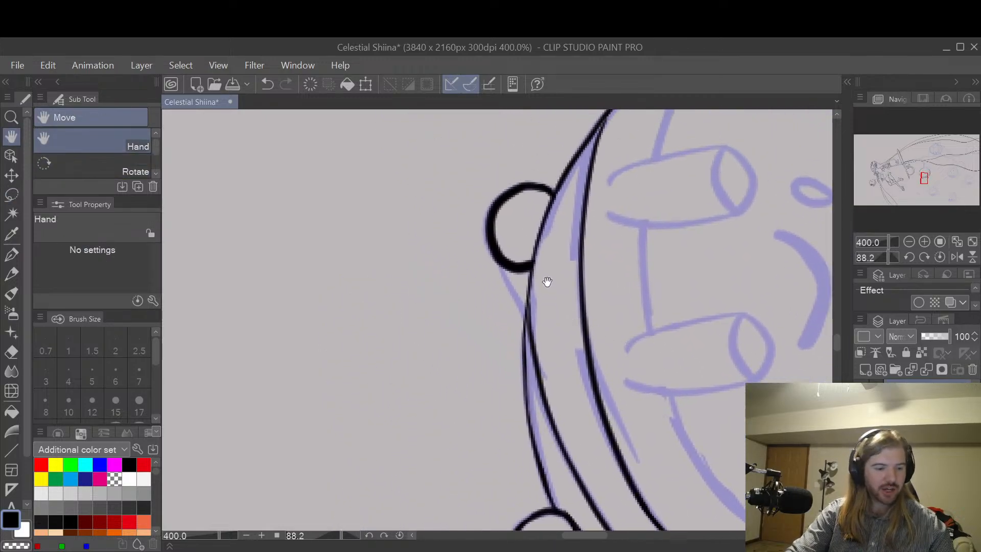
{"action": "key", "text": "p"}
{"action": "left_click_drag", "start_coordinate": [487, 232], "coordinate": [533, 331]}
{"action": "key", "text": "ctrl+z"}
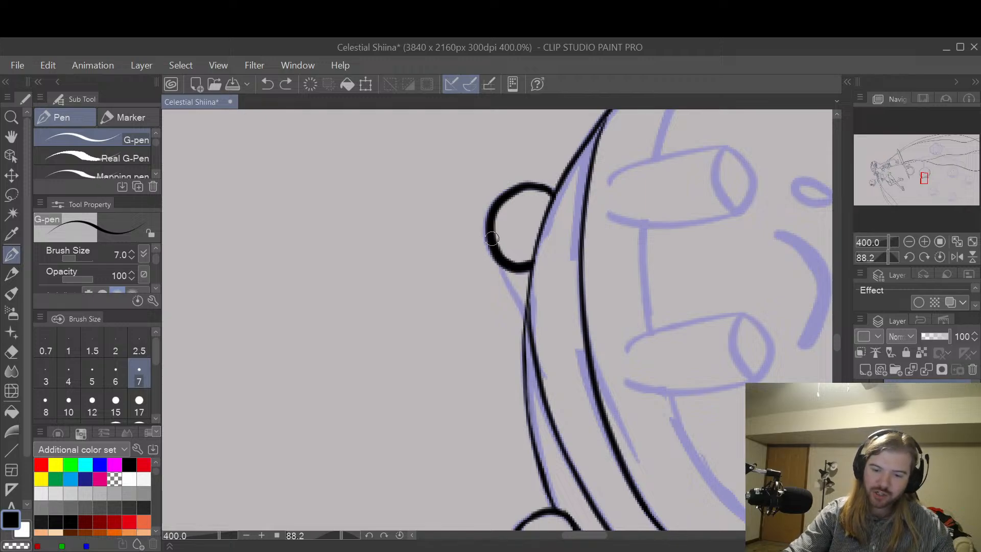
{"action": "left_click_drag", "start_coordinate": [485, 226], "coordinate": [531, 327]}
{"action": "key", "text": "ctrl+z"}
{"action": "left_click_drag", "start_coordinate": [490, 251], "coordinate": [529, 324]}
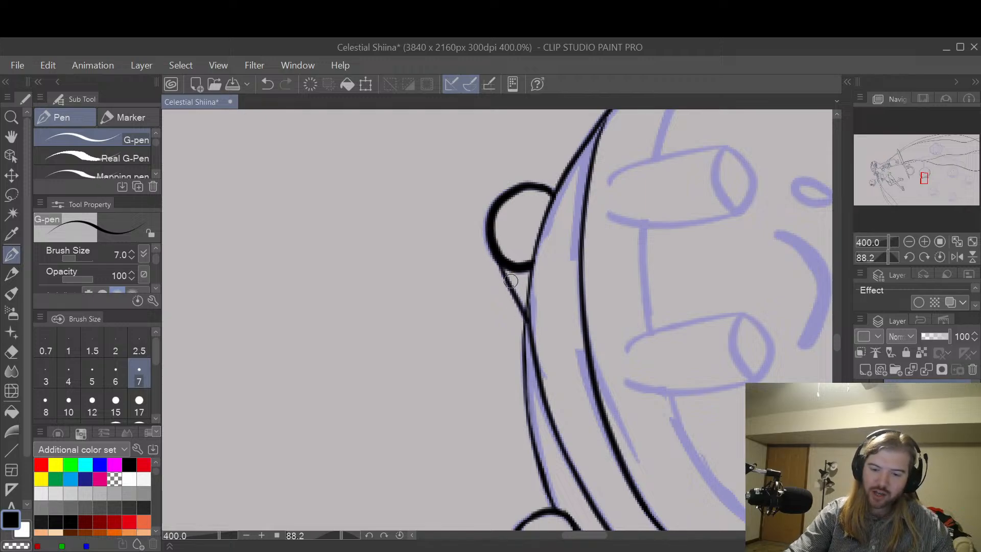
{"action": "key", "text": "ctrl+z"}
{"action": "left_click_drag", "start_coordinate": [490, 246], "coordinate": [529, 326]}
{"action": "key", "text": "ctrl+z"}
{"action": "left_click_drag", "start_coordinate": [493, 255], "coordinate": [524, 316]}
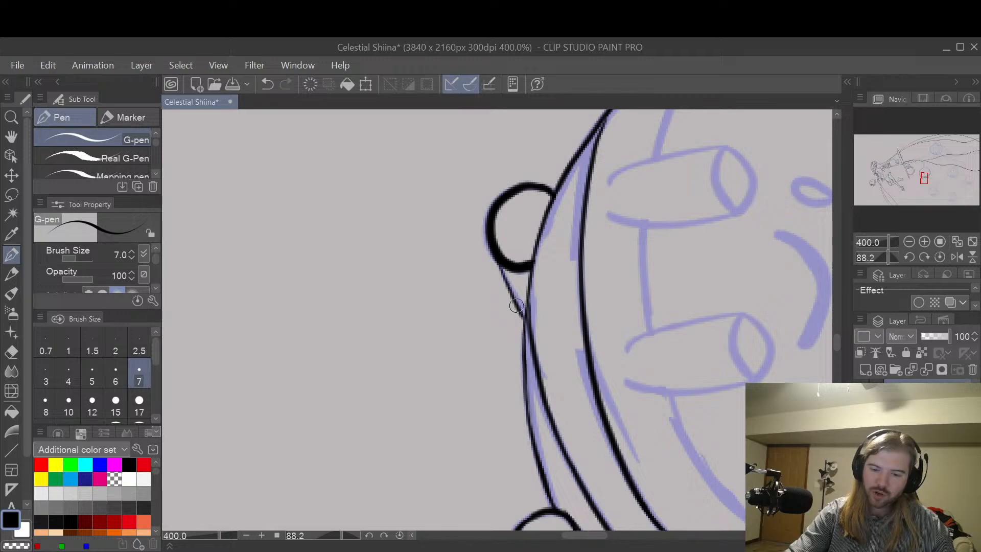
{"action": "key", "text": "ctrl+z"}
{"action": "left_click_drag", "start_coordinate": [491, 250], "coordinate": [524, 321]}
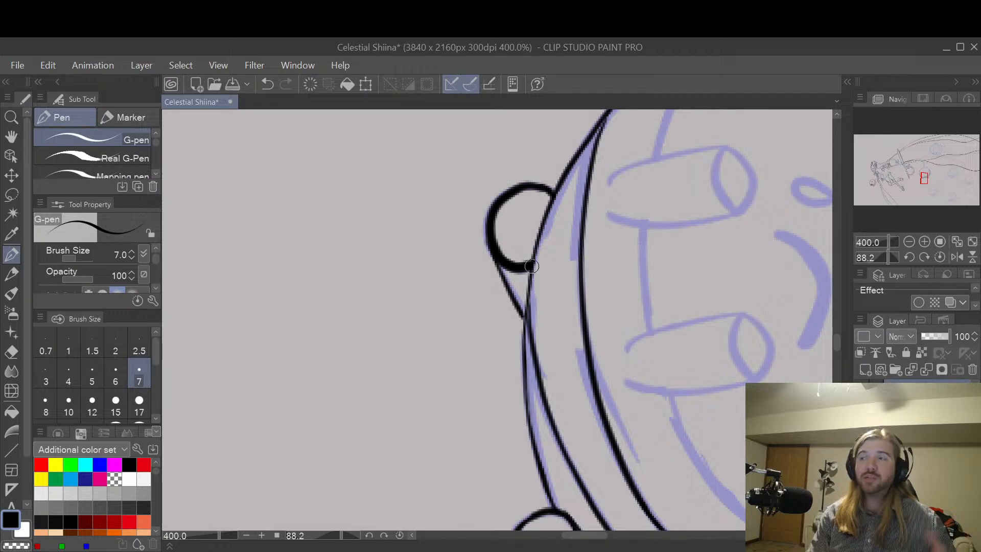
Step: Thicken the upper end of the inner band line where it leaves the body outline with the G-pen, redoing the stroke once
{"action": "key", "text": "space"}
{"action": "left_click_drag", "start_coordinate": [718, 459], "coordinate": [656, 377]}
{"action": "scroll", "coordinate": [656, 377], "scroll_direction": "down", "scroll_amount": 2}
{"action": "left_click_drag", "start_coordinate": [725, 333], "coordinate": [667, 398]}
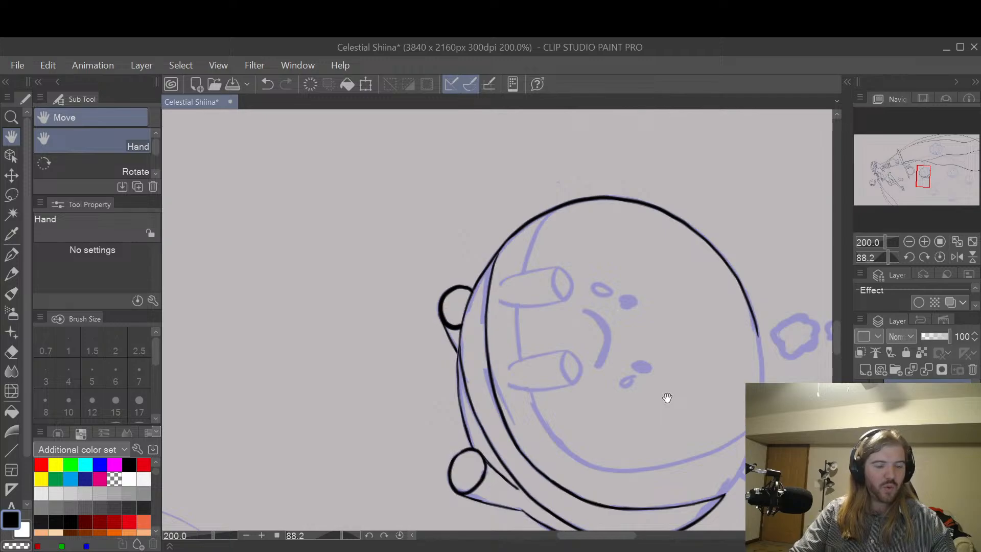
{"action": "left_click_drag", "start_coordinate": [517, 328], "coordinate": [571, 369]}
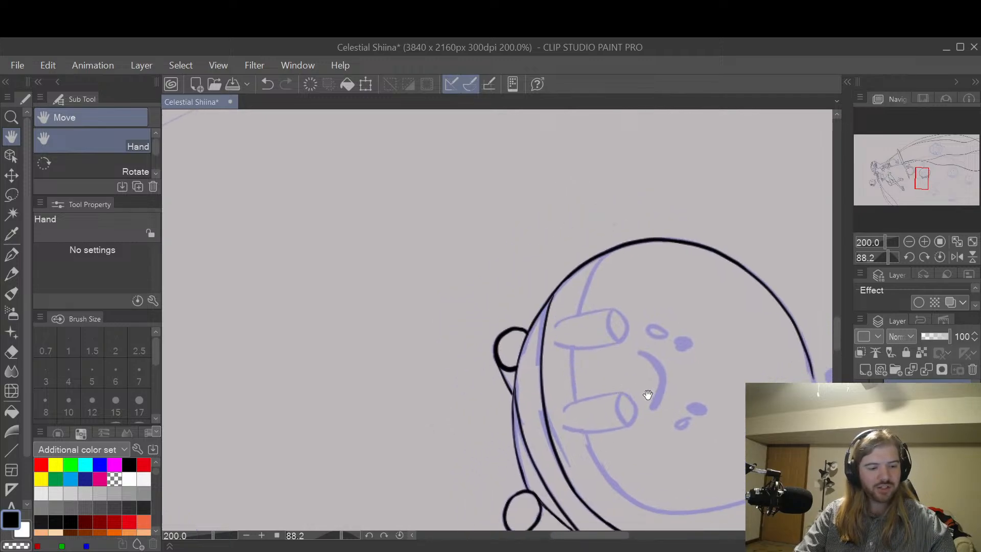
{"action": "key", "text": "r"}
{"action": "left_click_drag", "start_coordinate": [648, 403], "coordinate": [624, 280]}
{"action": "key", "text": "h"}
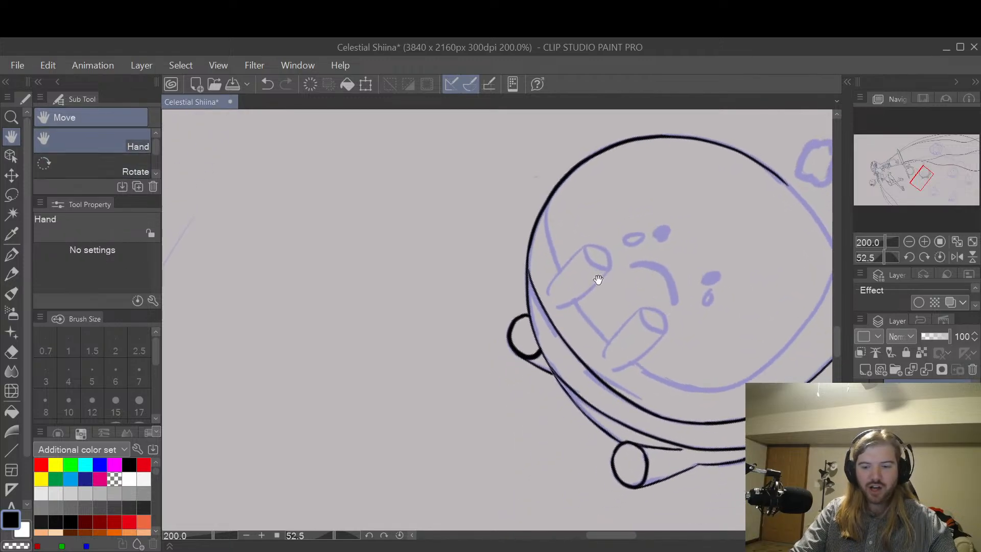
{"action": "scroll", "coordinate": [597, 280], "scroll_direction": "up", "scroll_amount": 6}
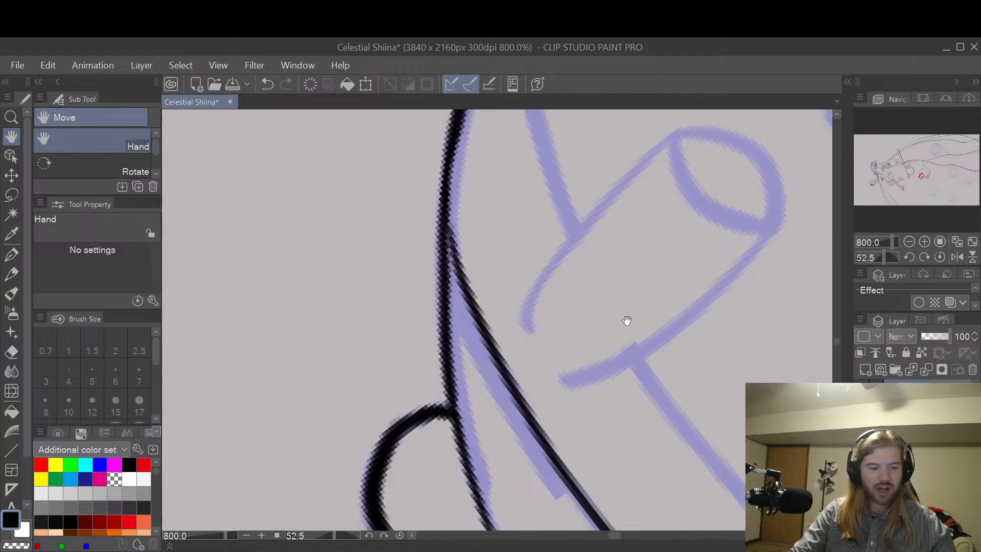
{"action": "key", "text": "p"}
{"action": "left_click_drag", "start_coordinate": [448, 154], "coordinate": [487, 327]}
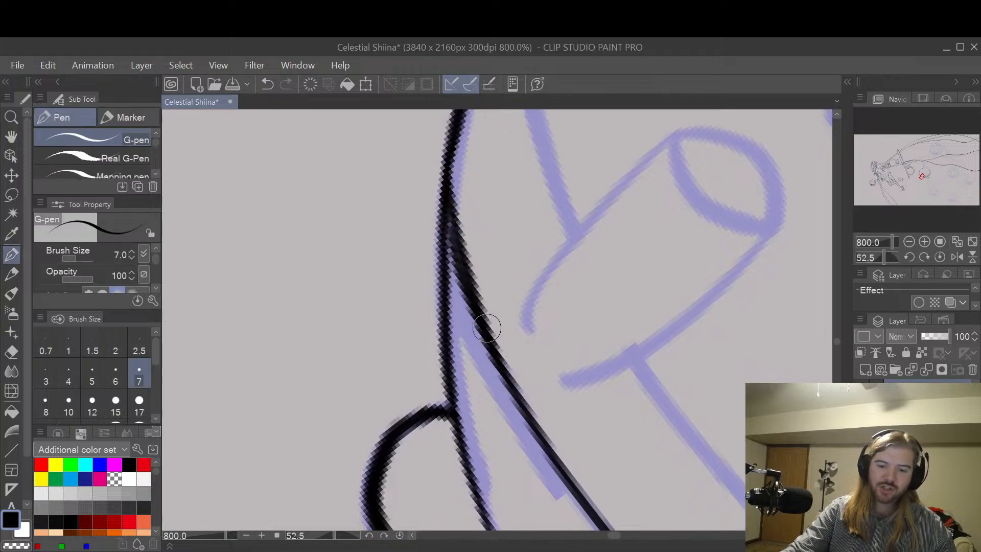
{"action": "key", "text": "ctrl+z"}
{"action": "left_click_drag", "start_coordinate": [449, 153], "coordinate": [511, 380]}
Step: Trim the outer edge of the band line's thickened upper end with the Hard eraser
{"action": "key", "text": "e"}
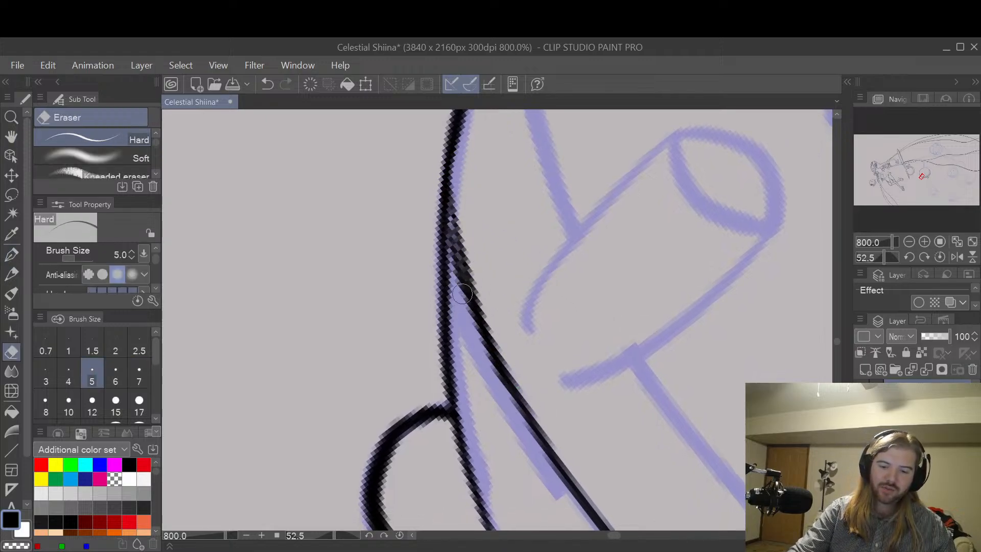
{"action": "mouse_move", "coordinate": [463, 293]}
{"action": "left_mouse_down"}
{"action": "mouse_move", "coordinate": [449, 235]}
{"action": "mouse_move", "coordinate": [457, 317]}
{"action": "left_mouse_up"}
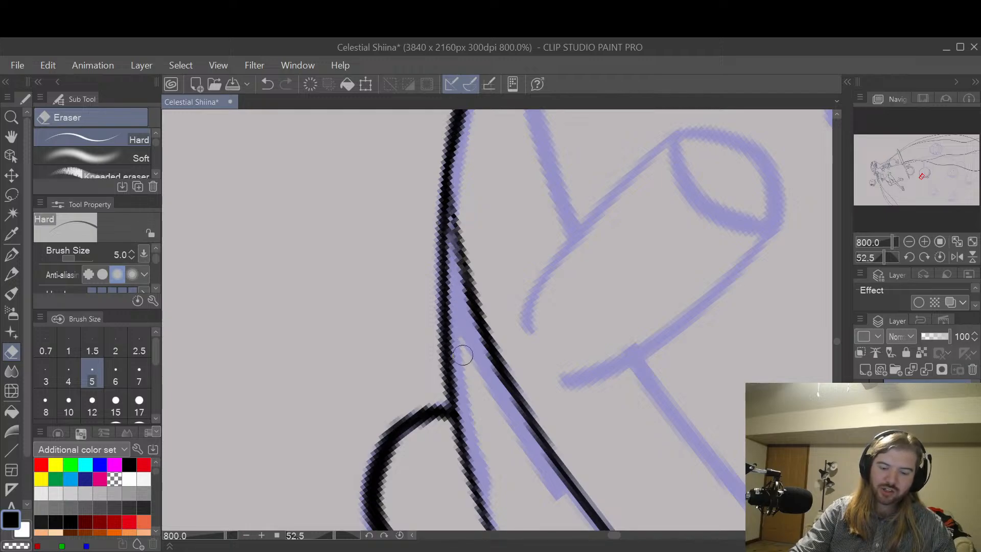
{"action": "left_click_drag", "start_coordinate": [452, 233], "coordinate": [451, 245]}
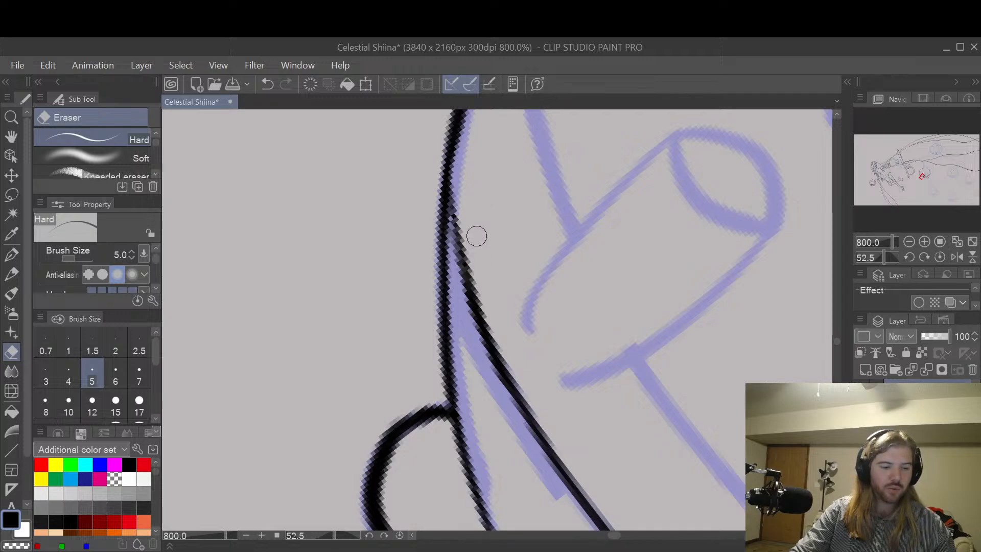
Step: Re-ink the trimmed band line with the G-pen and blend its upper tip into the body outline
{"action": "key", "text": "p"}
{"action": "left_click_drag", "start_coordinate": [447, 169], "coordinate": [494, 373]}
{"action": "key", "text": "ctrl+z"}
{"action": "mouse_move", "coordinate": [452, 163]}
{"action": "left_mouse_down"}
{"action": "mouse_move", "coordinate": [486, 338]}
{"action": "mouse_move", "coordinate": [524, 410]}
{"action": "left_mouse_up"}
{"action": "left_click_drag", "start_coordinate": [456, 243], "coordinate": [449, 142]}
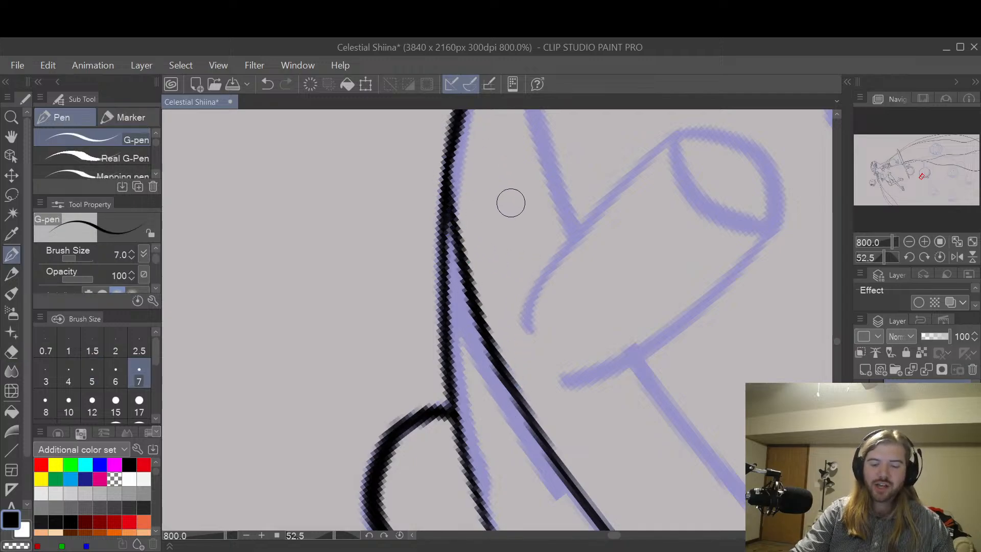
{"action": "scroll", "coordinate": [587, 256], "scroll_direction": "down", "scroll_amount": 2}
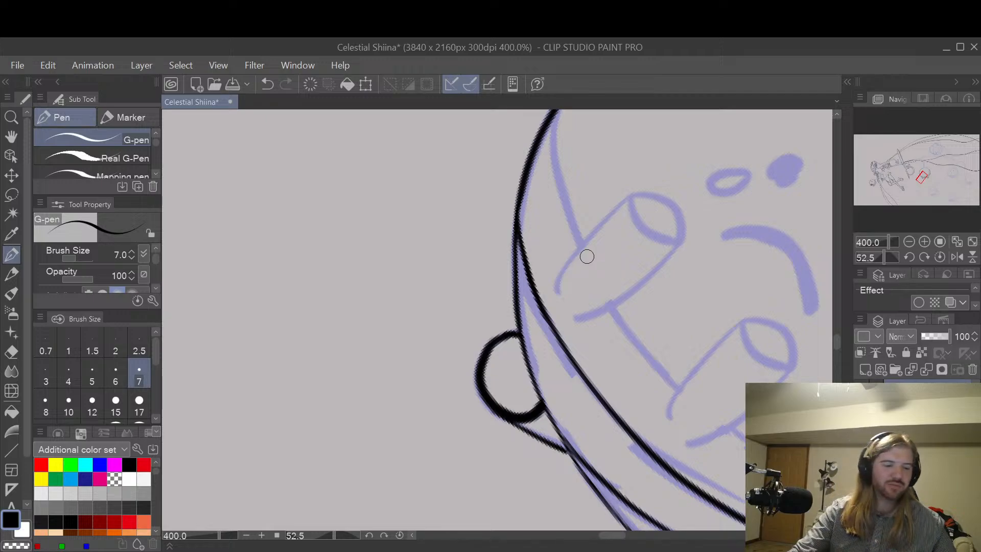
Step: Erase the band line's upper tip with the Hard eraser and redraw it as one curve from the body outline with the G-pen
{"action": "mouse_move", "coordinate": [529, 271]}
{"action": "left_mouse_down"}
{"action": "mouse_move", "coordinate": [535, 299]}
{"action": "mouse_move", "coordinate": [522, 224]}
{"action": "mouse_move", "coordinate": [521, 253]}
{"action": "mouse_move", "coordinate": [523, 223]}
{"action": "left_mouse_up"}
{"action": "key", "text": "ctrl+z"}
{"action": "key", "text": "e"}
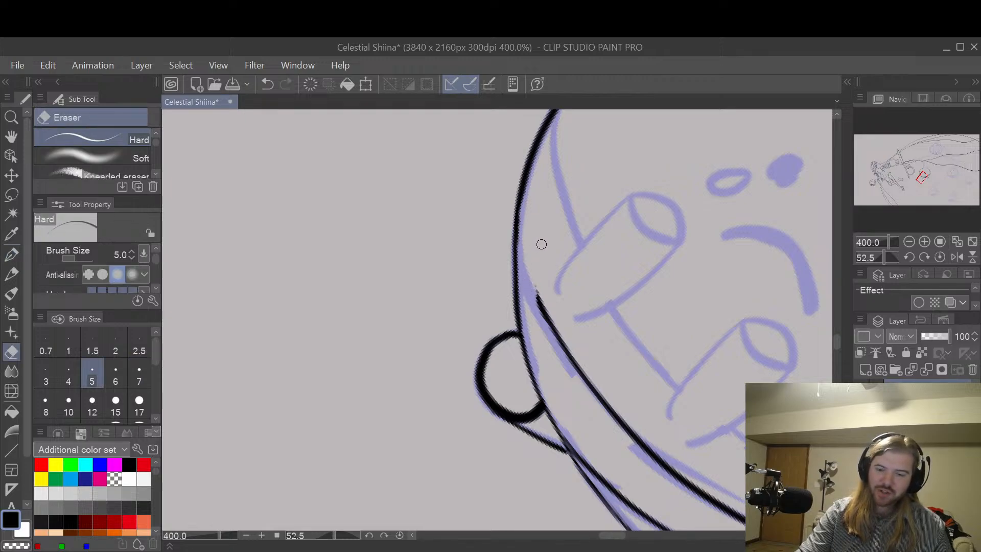
{"action": "key", "text": "p"}
{"action": "left_click_drag", "start_coordinate": [522, 187], "coordinate": [548, 313]}
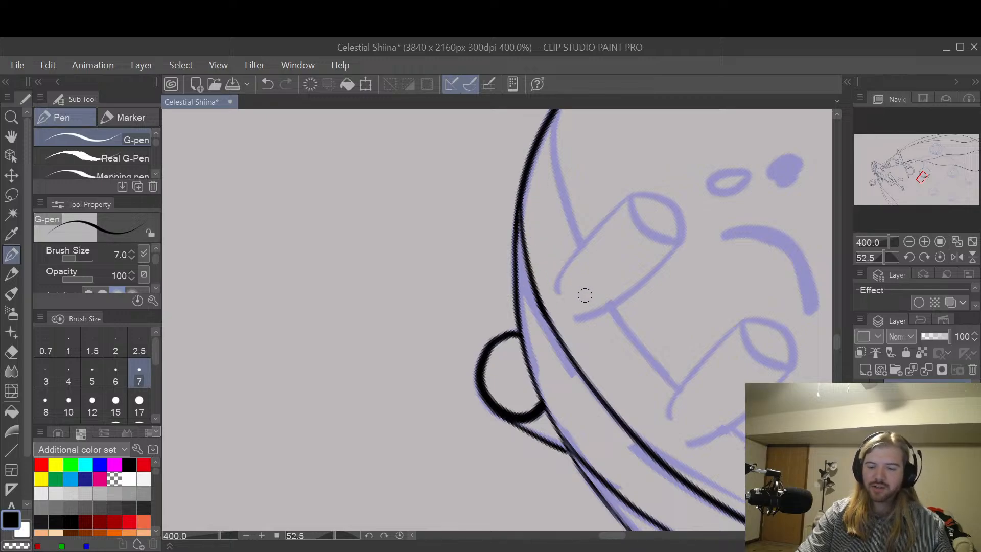
Step: Examine the reworked junction of the inner band line and body outline from close up and from farther away
{"action": "key", "text": "h"}
{"action": "left_click_drag", "start_coordinate": [744, 344], "coordinate": [685, 312]}
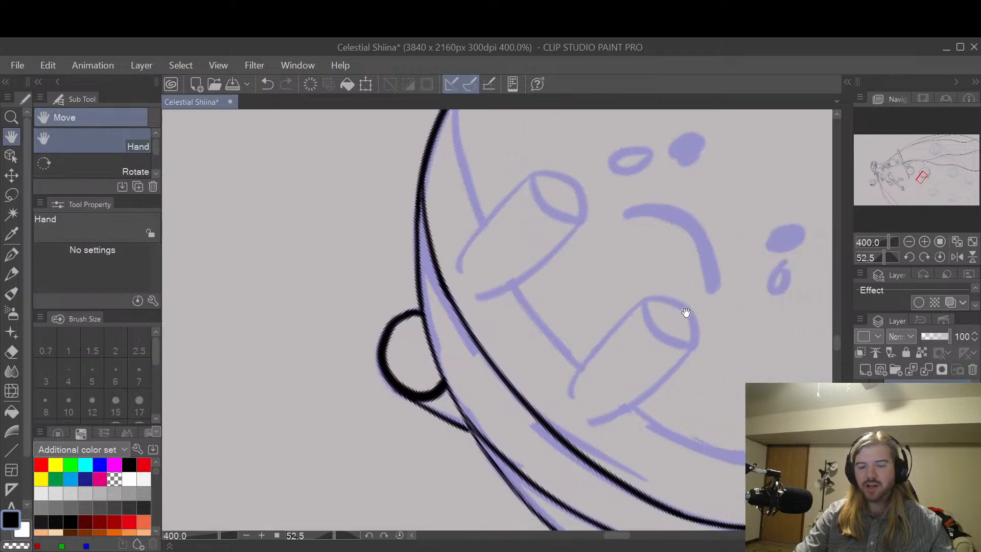
{"action": "scroll", "coordinate": [685, 312], "scroll_direction": "down", "scroll_amount": 2}
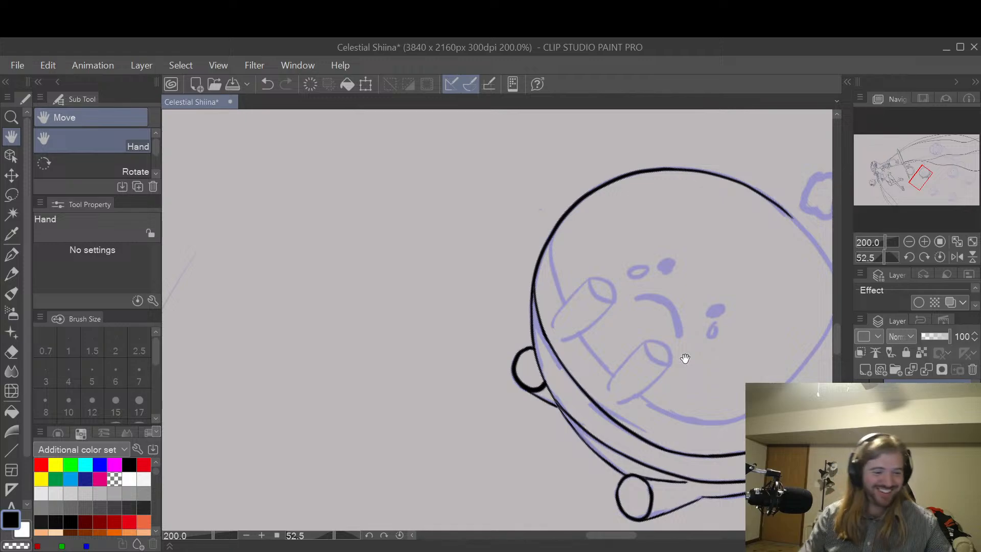
{"action": "key", "text": "e"}
{"action": "scroll", "coordinate": [562, 358], "scroll_direction": "up", "scroll_amount": 6}
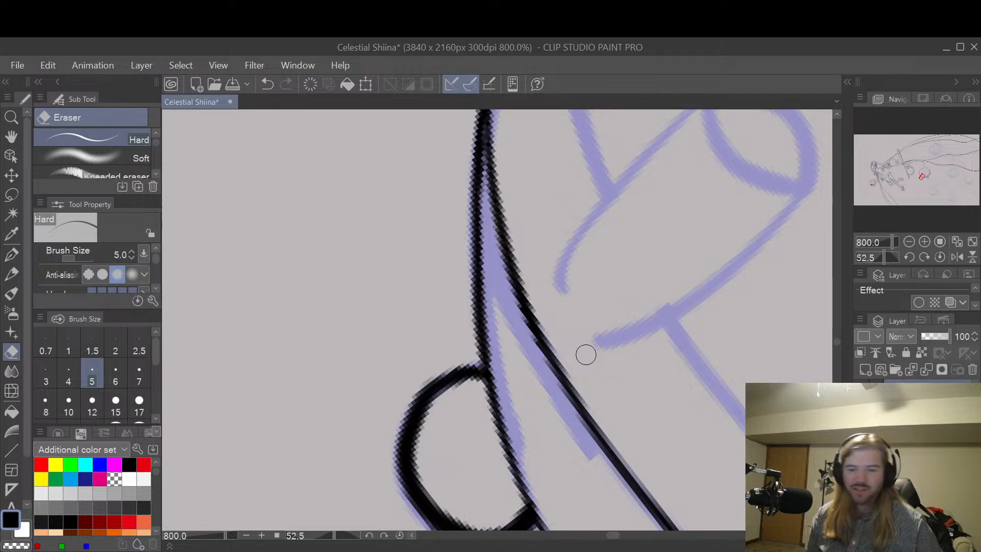
{"action": "key", "text": "space"}
{"action": "left_click_drag", "start_coordinate": [743, 248], "coordinate": [680, 328]}
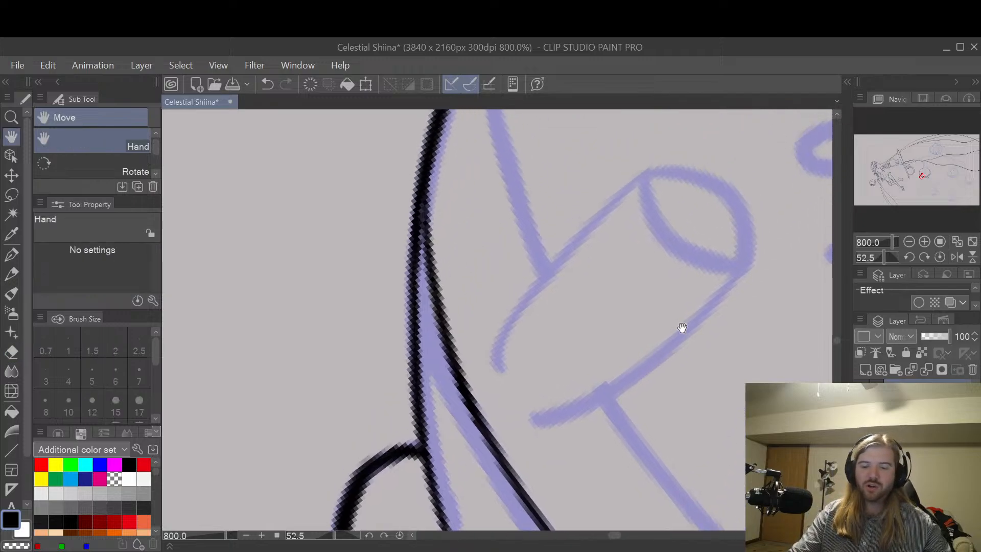
{"action": "scroll", "coordinate": [670, 286], "scroll_direction": "down", "scroll_amount": 2}
Step: Ink the short face line from the upper body outline to the first cylindrical limb with the G-pen, redrawing it until it fits
{"action": "mouse_move", "coordinate": [672, 262]}
{"action": "left_mouse_down"}
{"action": "mouse_move", "coordinate": [646, 342]}
{"action": "mouse_move", "coordinate": [641, 317]}
{"action": "left_mouse_up"}
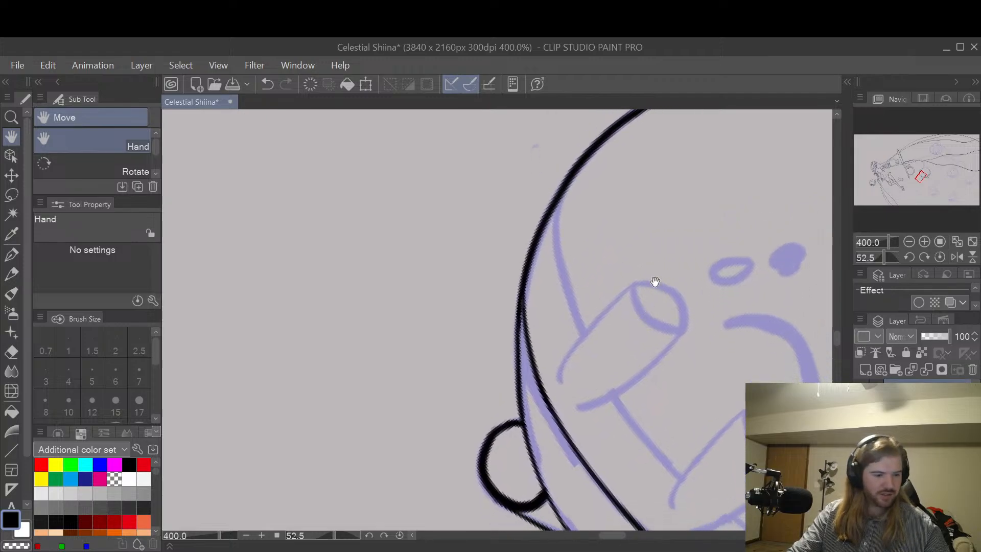
{"action": "key", "text": "p"}
{"action": "left_click_drag", "start_coordinate": [558, 202], "coordinate": [587, 352]}
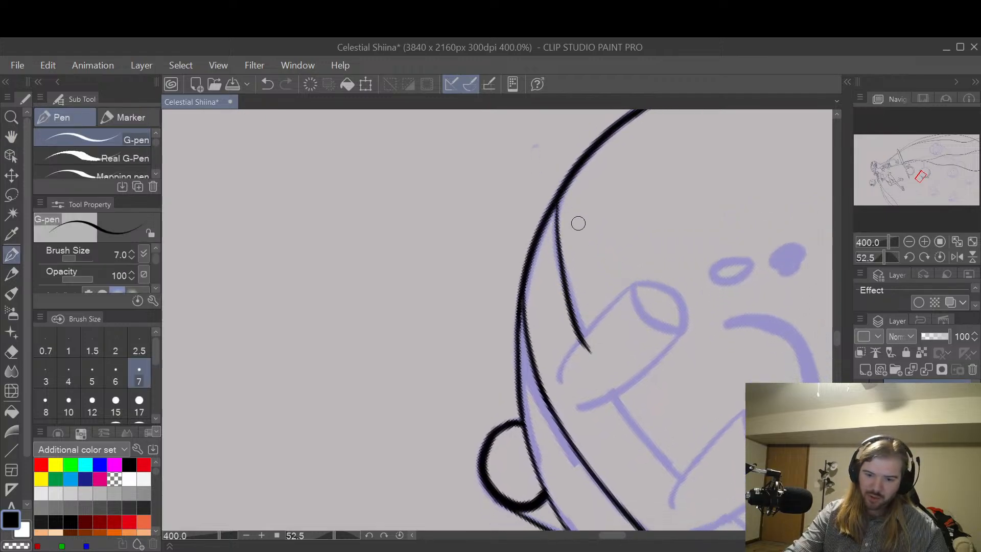
{"action": "key", "text": "ctrl+z"}
{"action": "key", "text": "ctrl+y"}
{"action": "key", "text": "ctrl+z"}
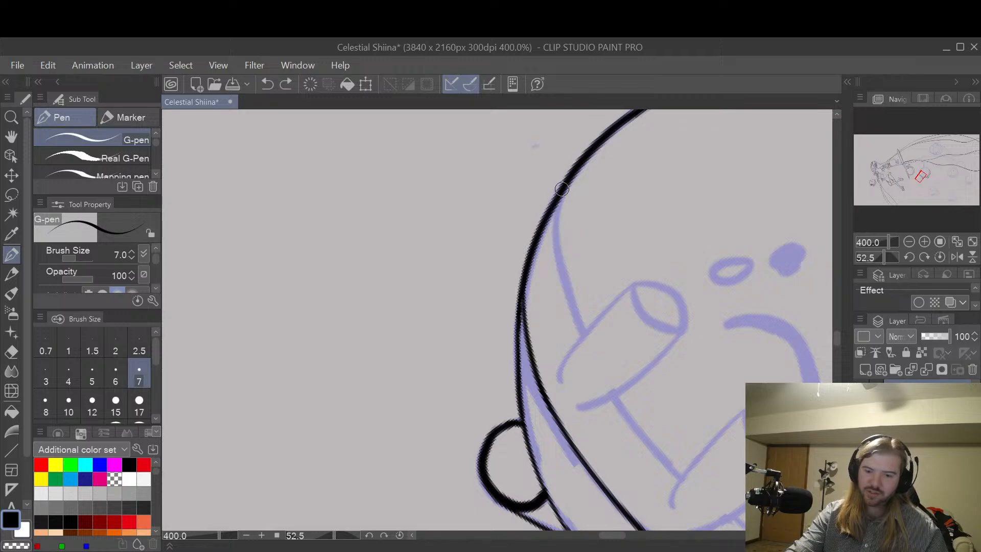
{"action": "left_click_drag", "start_coordinate": [559, 200], "coordinate": [584, 343]}
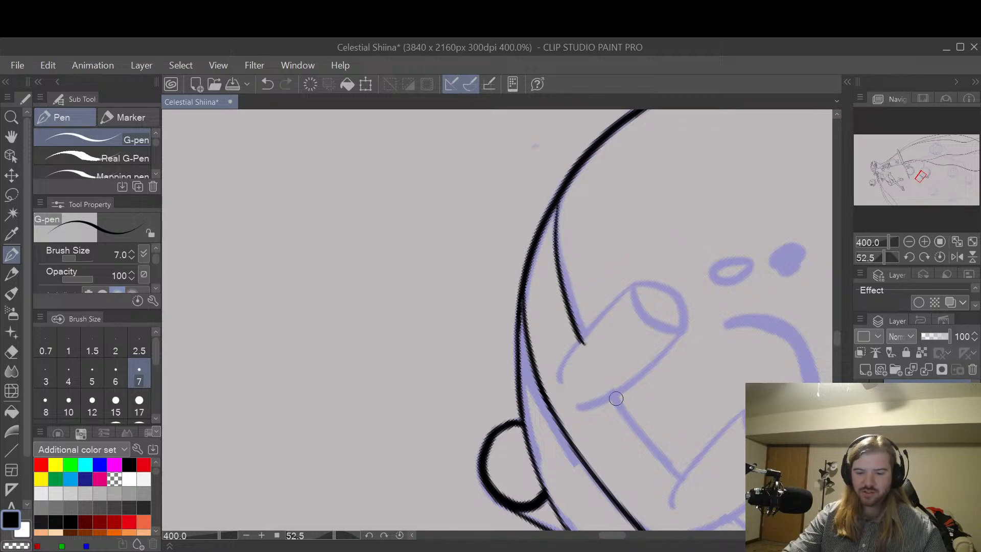
Step: Ink the connecting face line between the two cylindrical limbs with the G-pen
{"action": "mouse_move", "coordinate": [609, 392]}
{"action": "left_mouse_down"}
{"action": "mouse_move", "coordinate": [638, 436]}
{"action": "mouse_move", "coordinate": [691, 474]}
{"action": "mouse_move", "coordinate": [619, 408]}
{"action": "mouse_move", "coordinate": [695, 491]}
{"action": "left_mouse_up"}
{"action": "key", "text": "ctrl+z"}
{"action": "key", "text": "ctrl+z"}
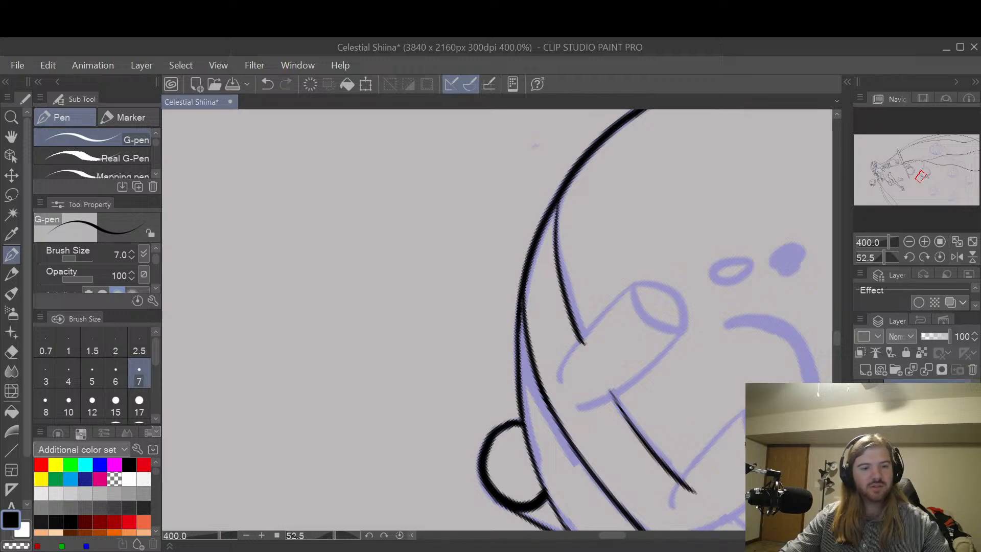
Step: Try inking the long face curve from the second cylindrical limb around to the far body outline with the G-pen
{"action": "mouse_move", "coordinate": [722, 429]}
{"action": "left_mouse_down"}
{"action": "mouse_move", "coordinate": [589, 291]}
{"action": "mouse_move", "coordinate": [633, 401]}
{"action": "mouse_move", "coordinate": [593, 400]}
{"action": "left_mouse_up"}
{"action": "key", "text": "r"}
{"action": "key", "text": "p"}
{"action": "mouse_move", "coordinate": [474, 366]}
{"action": "left_mouse_down"}
{"action": "mouse_move", "coordinate": [486, 465]}
{"action": "mouse_move", "coordinate": [534, 527]}
{"action": "left_mouse_up"}
{"action": "key", "text": "h"}
{"action": "left_click_drag", "start_coordinate": [610, 438], "coordinate": [473, 335]}
{"action": "key", "text": "p"}
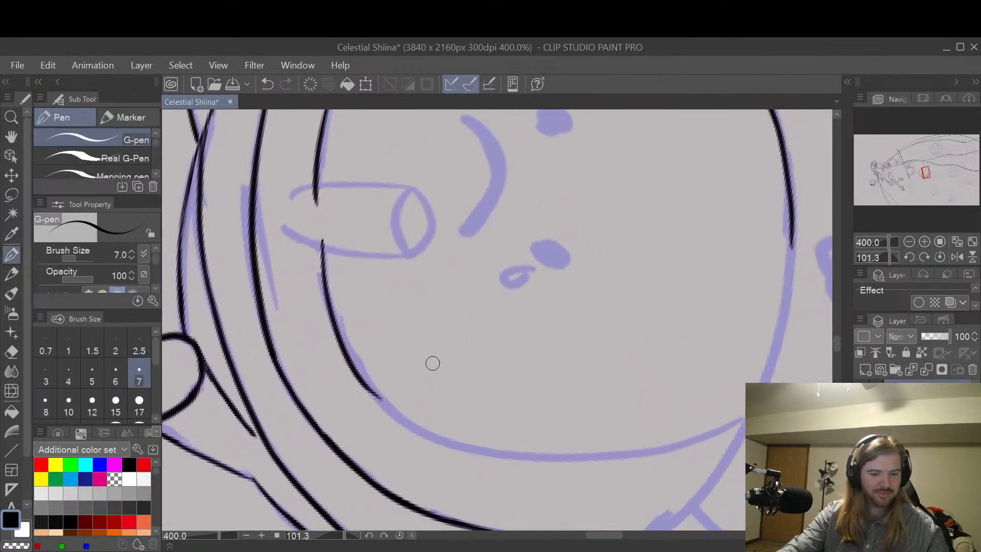
{"action": "mouse_move", "coordinate": [321, 242]}
{"action": "left_mouse_down"}
{"action": "mouse_move", "coordinate": [335, 326]}
{"action": "mouse_move", "coordinate": [366, 384]}
{"action": "mouse_move", "coordinate": [413, 422]}
{"action": "mouse_move", "coordinate": [540, 446]}
{"action": "left_mouse_up"}
{"action": "key", "text": "ctrl+z"}
{"action": "mouse_move", "coordinate": [321, 242]}
{"action": "left_mouse_down"}
{"action": "mouse_move", "coordinate": [354, 359]}
{"action": "mouse_move", "coordinate": [393, 408]}
{"action": "mouse_move", "coordinate": [453, 442]}
{"action": "mouse_move", "coordinate": [614, 458]}
{"action": "mouse_move", "coordinate": [701, 443]}
{"action": "mouse_move", "coordinate": [612, 301]}
{"action": "left_mouse_up"}
Step: Enlarge the Hard eraser to 10 and erase the whole inked face curve below the second cylindrical limb
{"action": "key", "text": "h"}
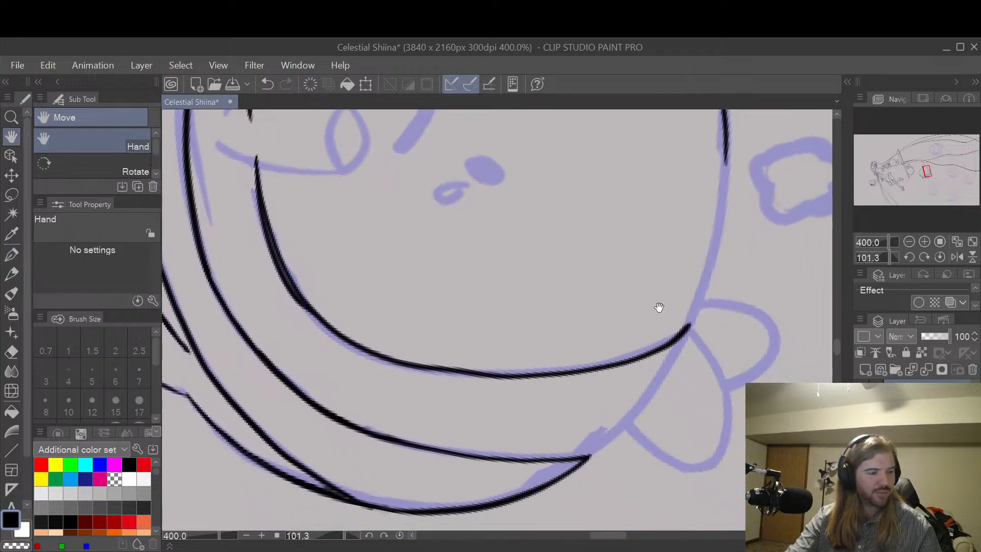
{"action": "mouse_move", "coordinate": [657, 308]}
{"action": "left_mouse_down"}
{"action": "mouse_move", "coordinate": [659, 338]}
{"action": "mouse_move", "coordinate": [671, 327]}
{"action": "mouse_move", "coordinate": [650, 296]}
{"action": "mouse_move", "coordinate": [651, 317]}
{"action": "left_mouse_up"}
{"action": "key", "text": "e"}
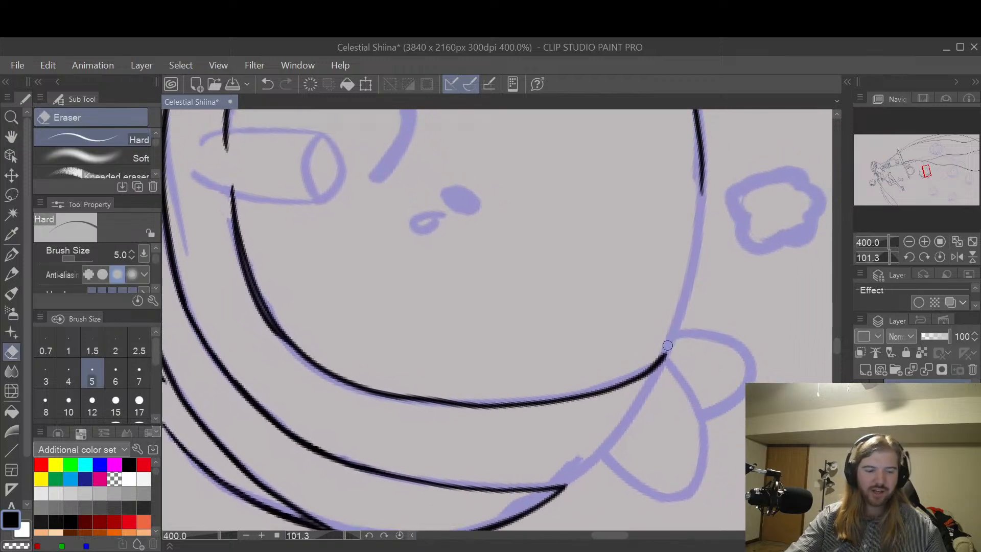
{"action": "key", "text": "bracketright"}
{"action": "key", "text": "bracketright"}
{"action": "key", "text": "bracketright"}
{"action": "key", "text": "bracketright"}
{"action": "mouse_move", "coordinate": [665, 345]}
{"action": "left_mouse_down"}
{"action": "mouse_move", "coordinate": [642, 372]}
{"action": "mouse_move", "coordinate": [604, 388]}
{"action": "mouse_move", "coordinate": [519, 400]}
{"action": "mouse_move", "coordinate": [447, 400]}
{"action": "mouse_move", "coordinate": [334, 378]}
{"action": "left_mouse_up"}
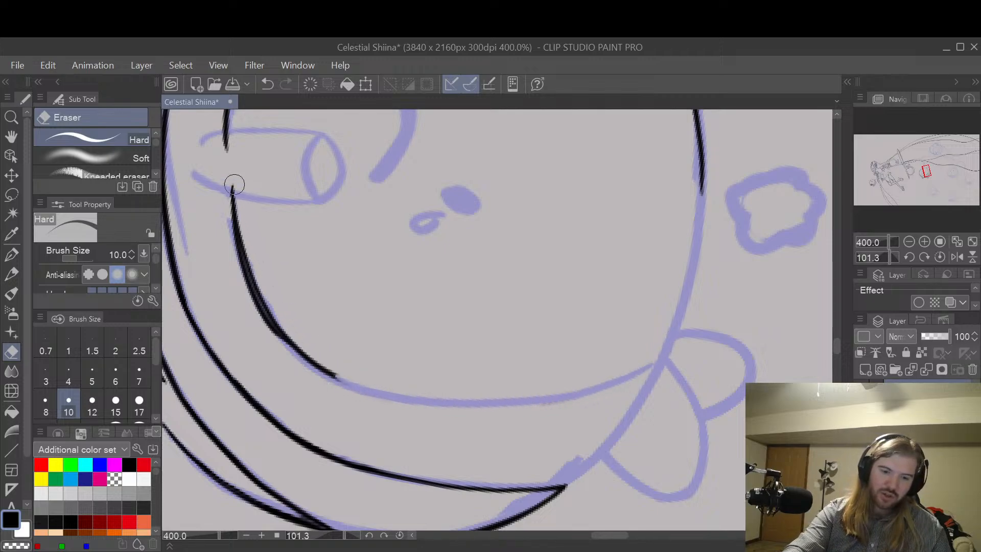
{"action": "mouse_move", "coordinate": [235, 184]}
{"action": "left_mouse_down"}
{"action": "mouse_move", "coordinate": [236, 240]}
{"action": "mouse_move", "coordinate": [233, 186]}
{"action": "mouse_move", "coordinate": [275, 331]}
{"action": "mouse_move", "coordinate": [275, 312]}
{"action": "mouse_move", "coordinate": [308, 343]}
{"action": "left_mouse_up"}
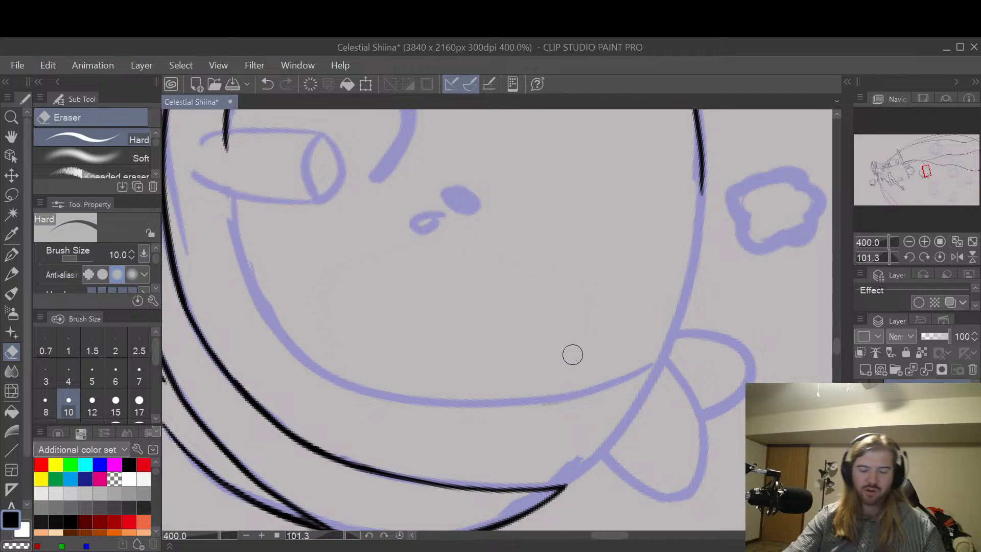
Step: Re-ink the face curve from the second cylindrical limb with the G-pen, sweeping it below the sketch line toward the far body outline
{"action": "key", "text": "space"}
{"action": "left_click_drag", "start_coordinate": [563, 335], "coordinate": [654, 330]}
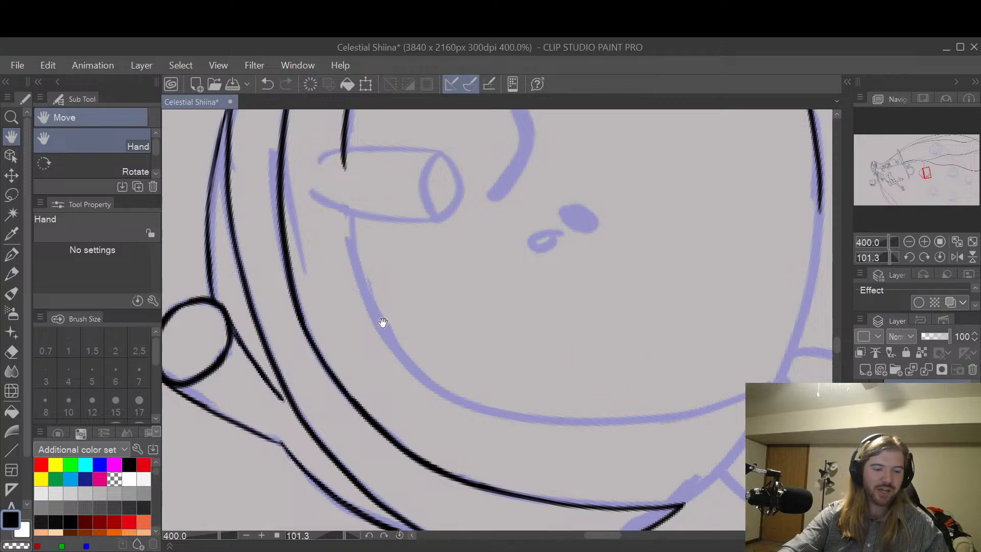
{"action": "key", "text": "e"}
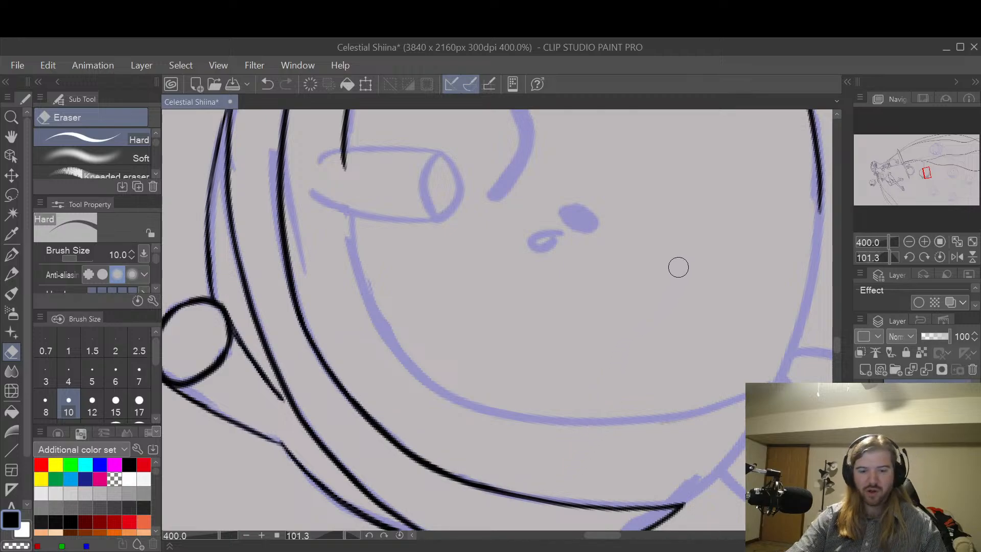
{"action": "key", "text": "p"}
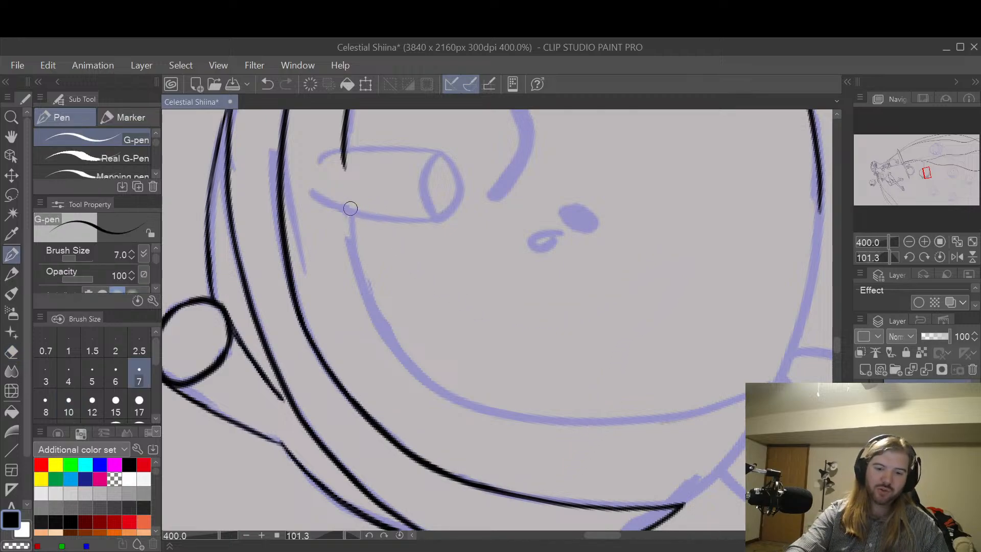
{"action": "mouse_move", "coordinate": [350, 208]}
{"action": "left_mouse_down"}
{"action": "mouse_move", "coordinate": [357, 261]}
{"action": "mouse_move", "coordinate": [413, 377]}
{"action": "mouse_move", "coordinate": [534, 445]}
{"action": "mouse_move", "coordinate": [697, 444]}
{"action": "mouse_move", "coordinate": [743, 423]}
{"action": "left_mouse_up"}
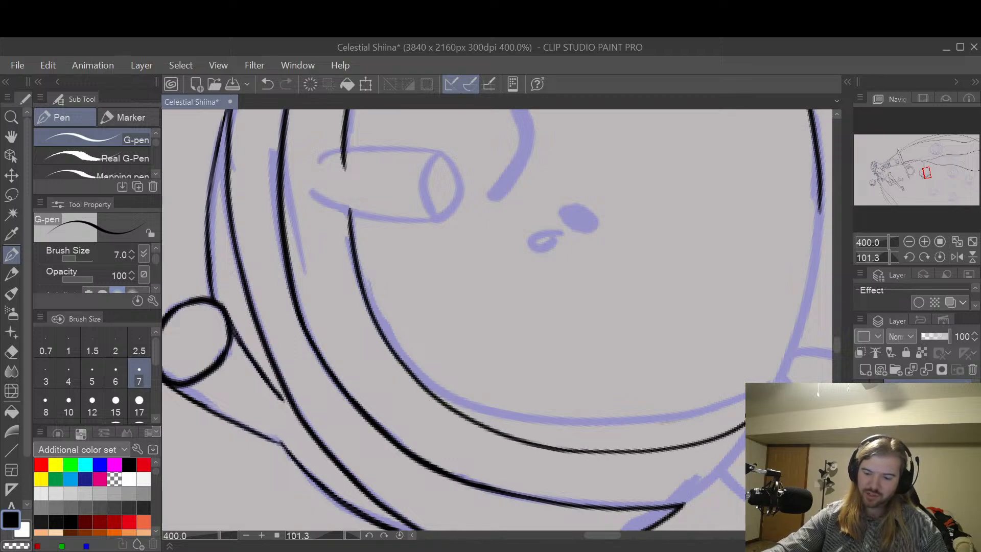
{"action": "key", "text": "ctrl+z"}
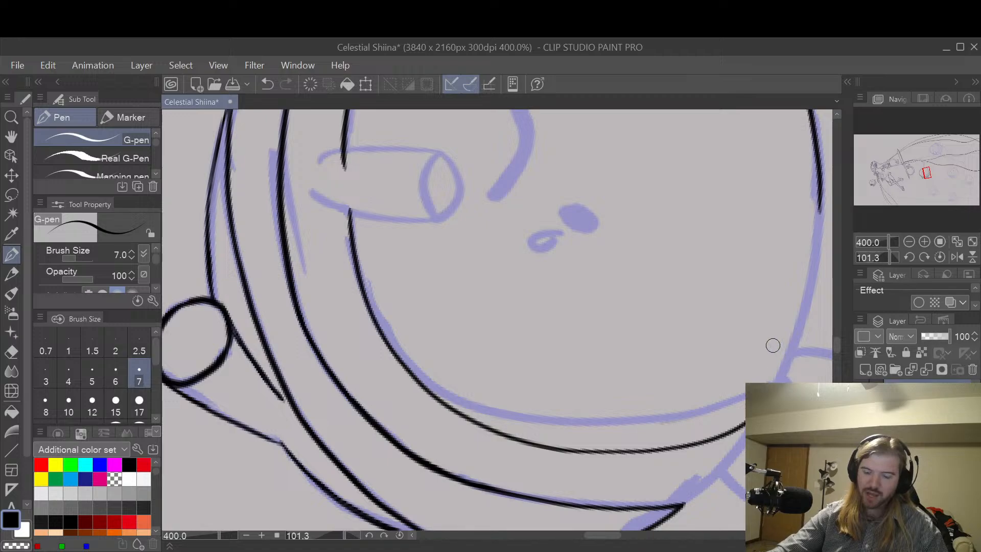
{"action": "key", "text": "ctrl+z"}
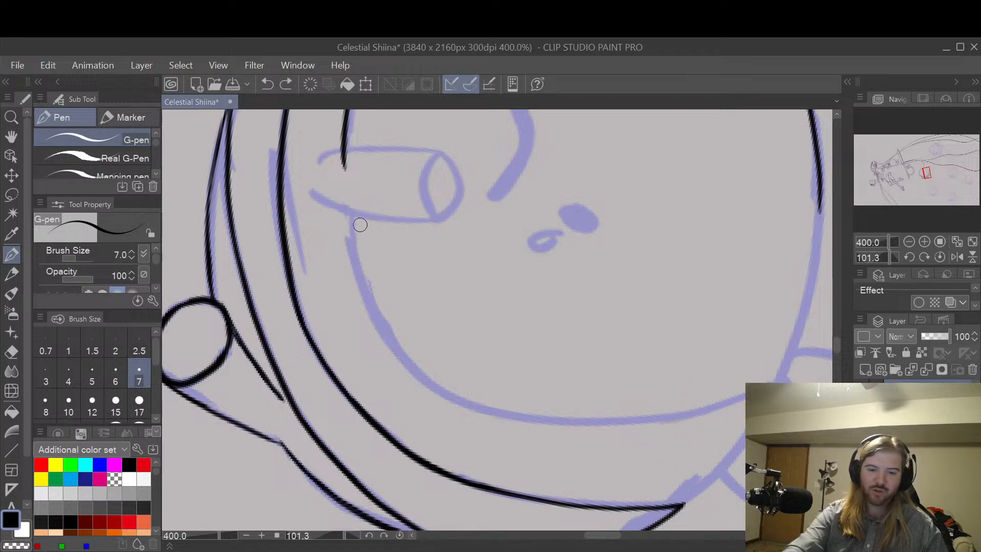
{"action": "mouse_move", "coordinate": [348, 211]}
{"action": "left_mouse_down"}
{"action": "mouse_move", "coordinate": [358, 274]}
{"action": "mouse_move", "coordinate": [383, 329]}
{"action": "mouse_move", "coordinate": [460, 404]}
{"action": "mouse_move", "coordinate": [568, 442]}
{"action": "mouse_move", "coordinate": [624, 446]}
{"action": "mouse_move", "coordinate": [679, 442]}
{"action": "mouse_move", "coordinate": [744, 417]}
{"action": "left_mouse_up"}
{"action": "key", "text": "ctrl+z"}
{"action": "key", "text": "ctrl+z"}
{"action": "mouse_move", "coordinate": [350, 214]}
{"action": "left_mouse_down"}
{"action": "mouse_move", "coordinate": [376, 309]}
{"action": "mouse_move", "coordinate": [412, 362]}
{"action": "mouse_move", "coordinate": [457, 399]}
{"action": "mouse_move", "coordinate": [587, 450]}
{"action": "mouse_move", "coordinate": [673, 453]}
{"action": "mouse_move", "coordinate": [745, 432]}
{"action": "left_mouse_up"}
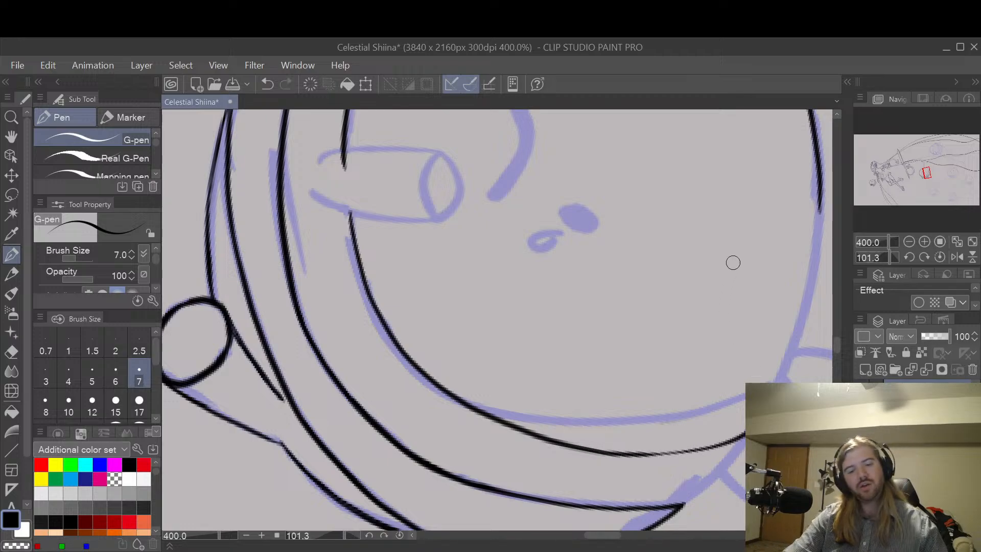
Step: Ink the body outline from the inner band's pointed tip to the end of the face curve with the G-pen
{"action": "key", "text": "space"}
{"action": "left_click_drag", "start_coordinate": [763, 303], "coordinate": [540, 311]}
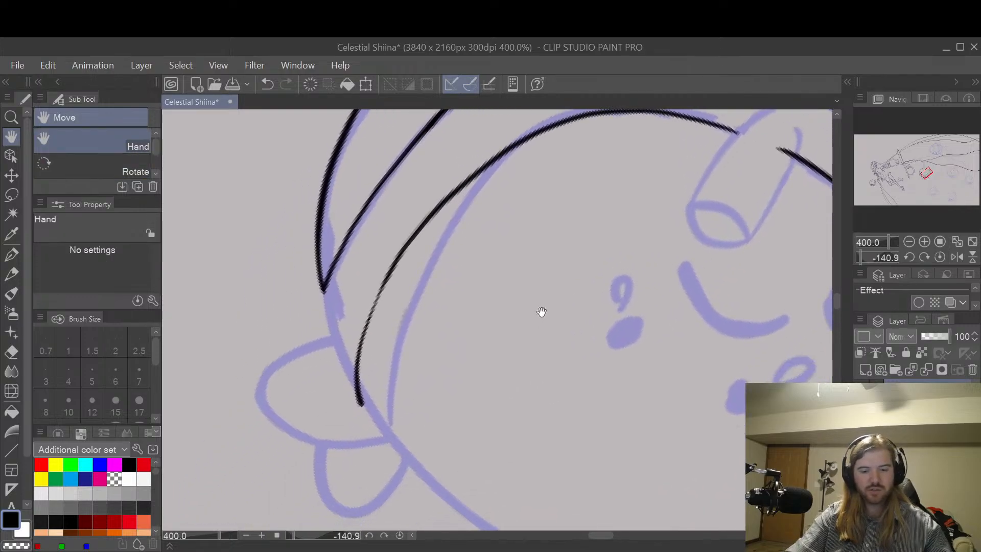
{"action": "key", "text": "p"}
{"action": "left_click_drag", "start_coordinate": [322, 281], "coordinate": [363, 401]}
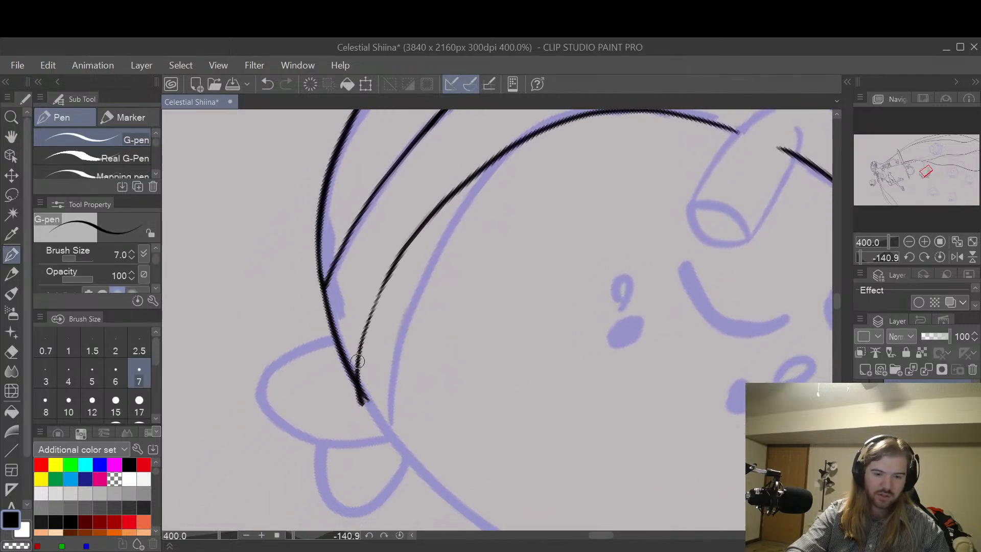
Step: Re-ink the body outline with the G-pen from the inner band's pointed tip to just past the end of the face curve
{"action": "key", "text": "ctrl+z"}
{"action": "left_click_drag", "start_coordinate": [323, 283], "coordinate": [364, 402]}
{"action": "key", "text": "ctrl+z"}
{"action": "left_click_drag", "start_coordinate": [322, 276], "coordinate": [363, 400]}
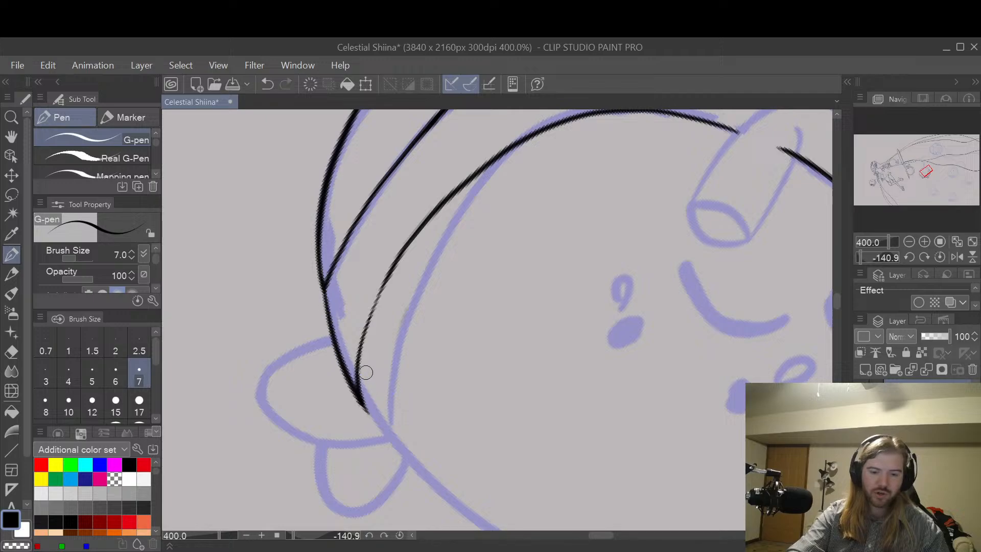
{"action": "key", "text": "ctrl+z"}
{"action": "left_click_drag", "start_coordinate": [323, 277], "coordinate": [368, 400]}
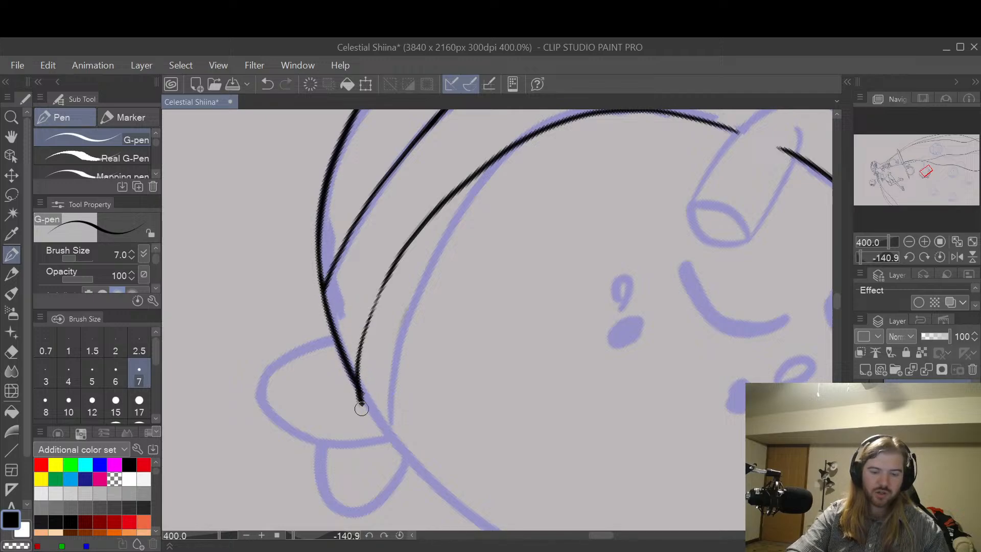
{"action": "key", "text": "e"}
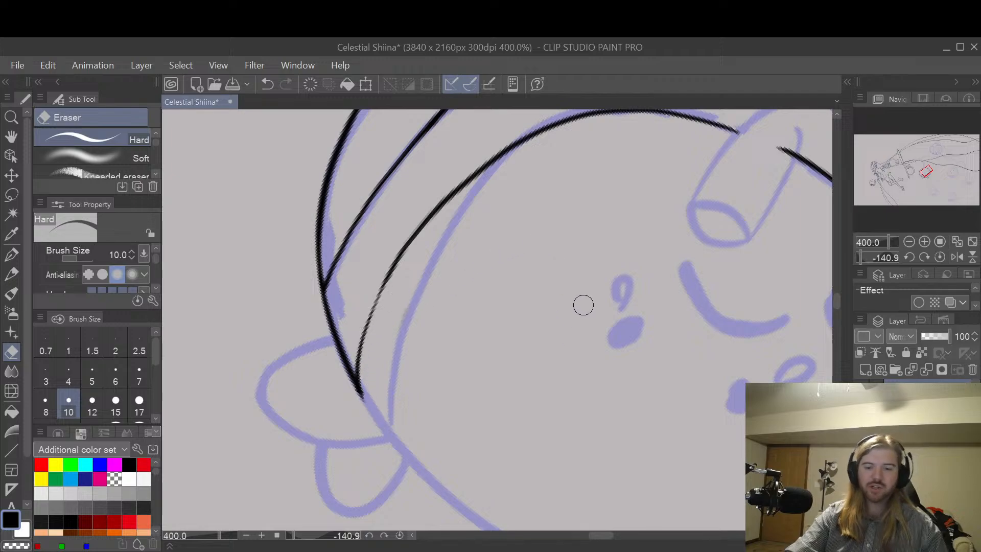
Step: Ink the remaining gap in the body outline with the G-pen, joining the face curve's end to the already inked far side
{"action": "key", "text": "space"}
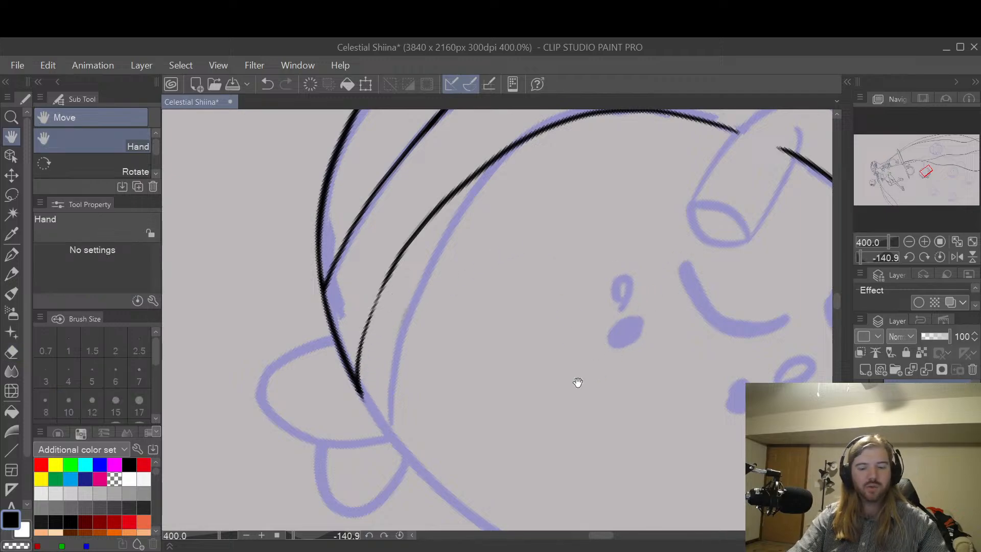
{"action": "left_click_drag", "start_coordinate": [615, 355], "coordinate": [550, 270]}
{"action": "scroll", "coordinate": [589, 233], "scroll_direction": "down", "scroll_amount": 2}
{"action": "left_click_drag", "start_coordinate": [670, 350], "coordinate": [573, 397]}
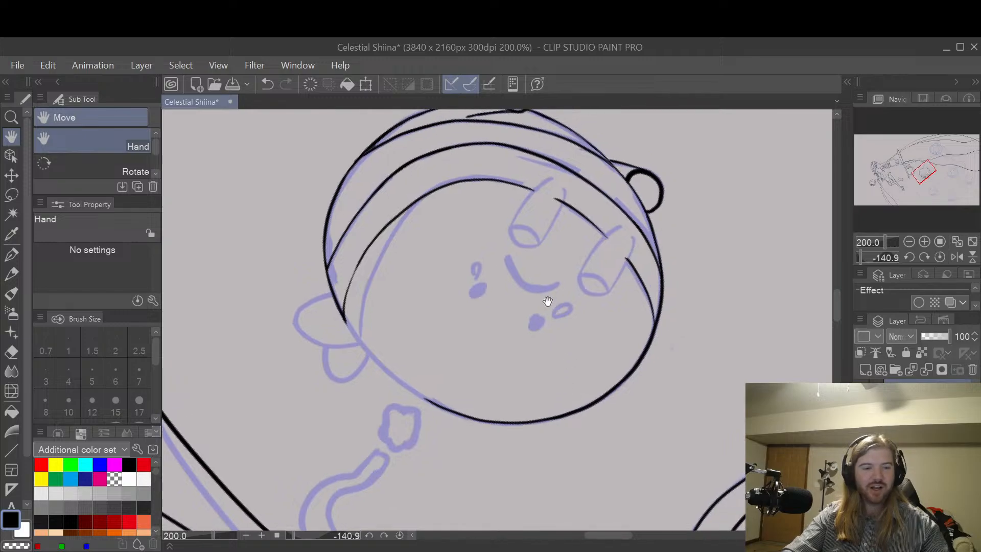
{"action": "left_click_drag", "start_coordinate": [519, 253], "coordinate": [512, 313]}
{"action": "key", "text": "shift+space"}
{"action": "key", "text": "space"}
{"action": "left_click_drag", "start_coordinate": [449, 324], "coordinate": [588, 295]}
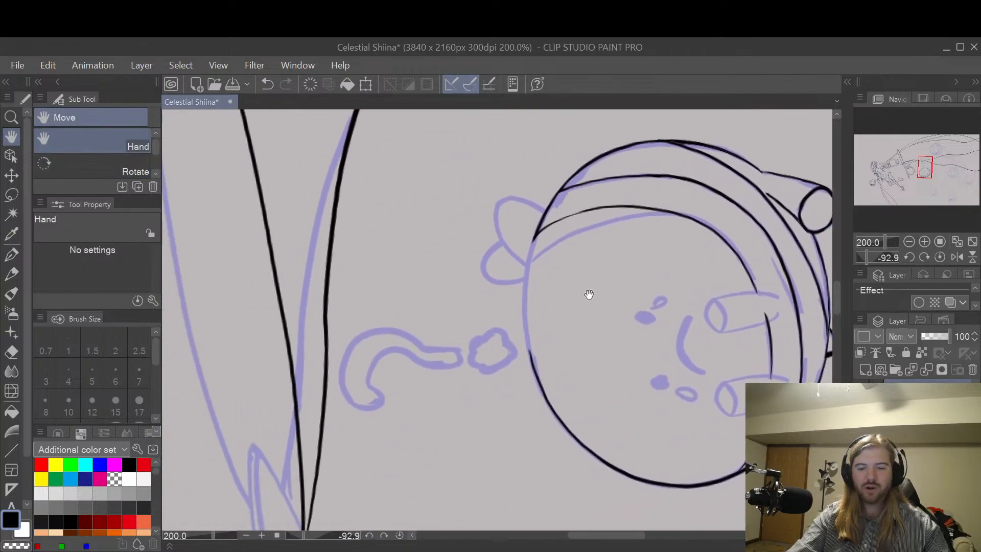
{"action": "scroll", "coordinate": [589, 295], "scroll_direction": "up", "scroll_amount": 2}
{"action": "left_click_drag", "start_coordinate": [543, 325], "coordinate": [596, 302]}
{"action": "key", "text": "p"}
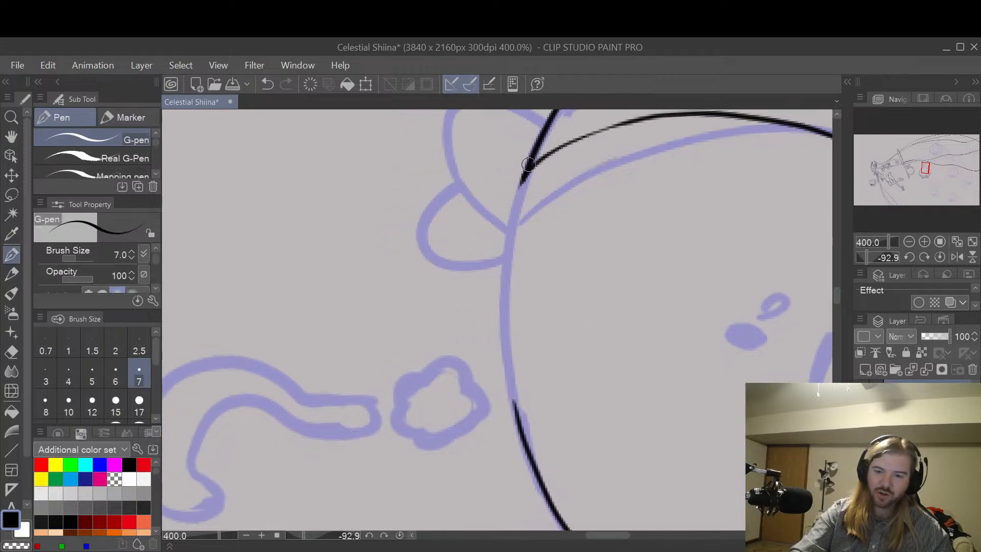
{"action": "left_click_drag", "start_coordinate": [528, 162], "coordinate": [508, 250]}
{"action": "key", "text": "ctrl+z"}
{"action": "mouse_move", "coordinate": [525, 174]}
{"action": "left_mouse_down"}
{"action": "mouse_move", "coordinate": [504, 331]}
{"action": "mouse_move", "coordinate": [517, 424]}
{"action": "left_mouse_up"}
{"action": "key", "text": "space"}
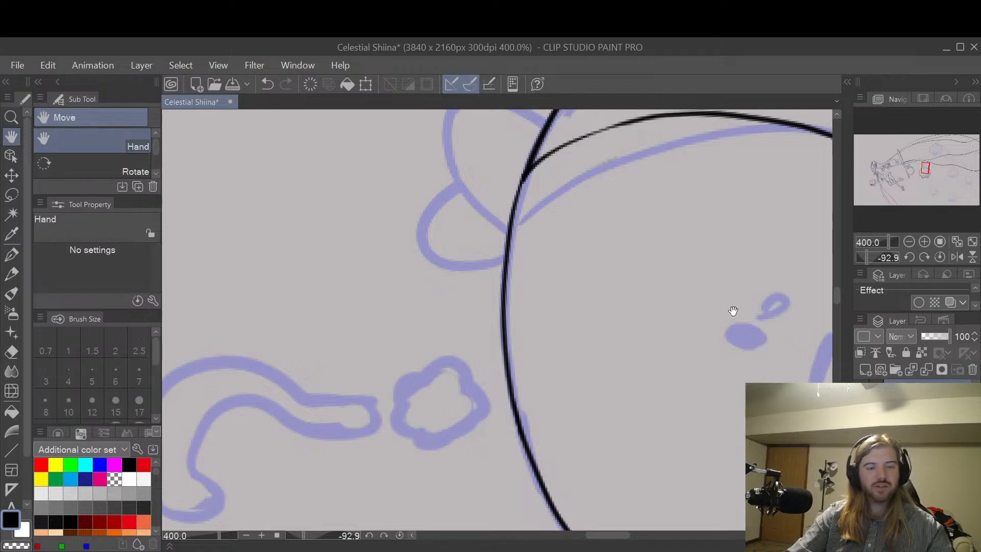
Step: Examine the sad creature's inked body outline, bands and face curve for weak spots
{"action": "key", "text": "shift+space"}
{"action": "left_click_drag", "start_coordinate": [738, 307], "coordinate": [684, 261]}
{"action": "scroll", "coordinate": [690, 284], "scroll_direction": "down", "scroll_amount": 2}
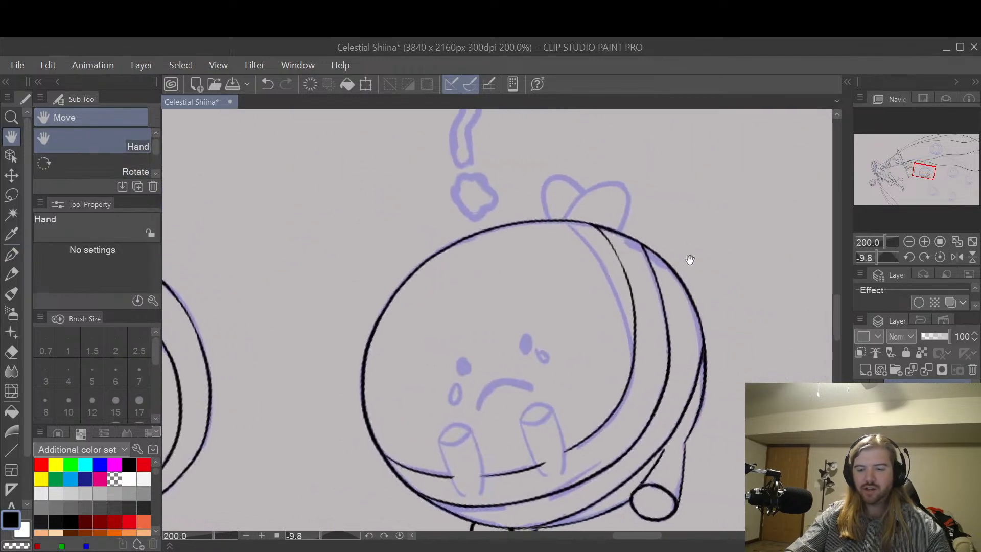
{"action": "left_click_drag", "start_coordinate": [697, 313], "coordinate": [677, 301]}
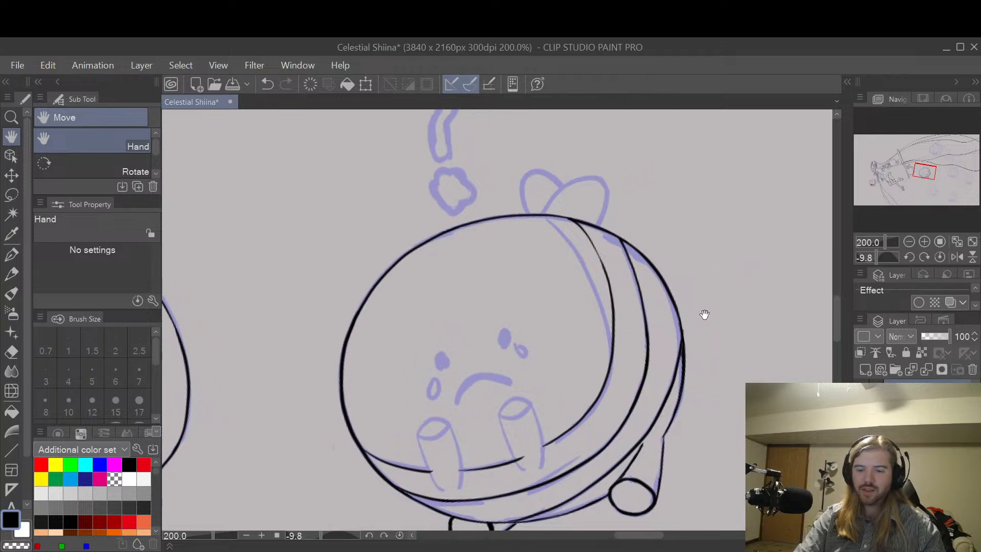
{"action": "scroll", "coordinate": [704, 314], "scroll_direction": "up", "scroll_amount": 2}
{"action": "key", "text": "e"}
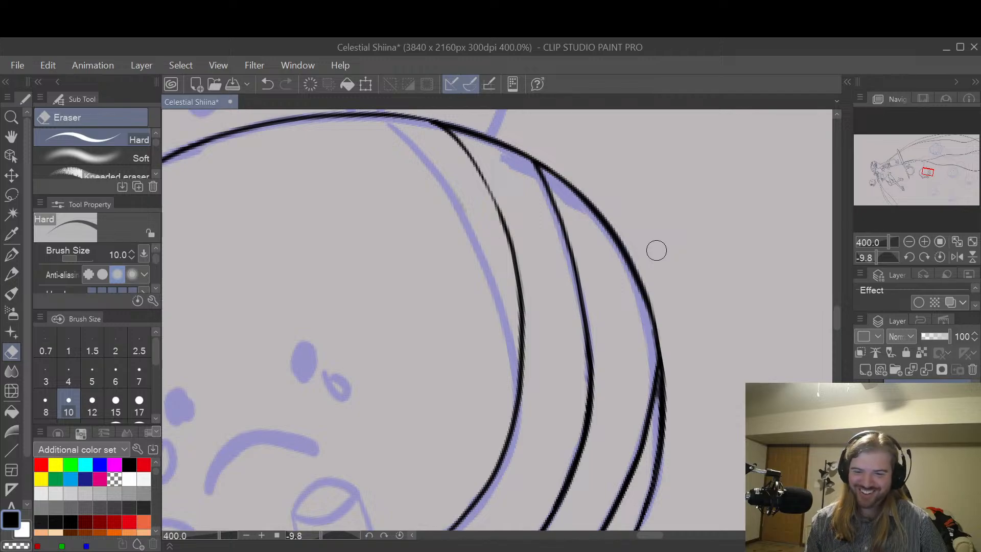
{"action": "key", "text": "space"}
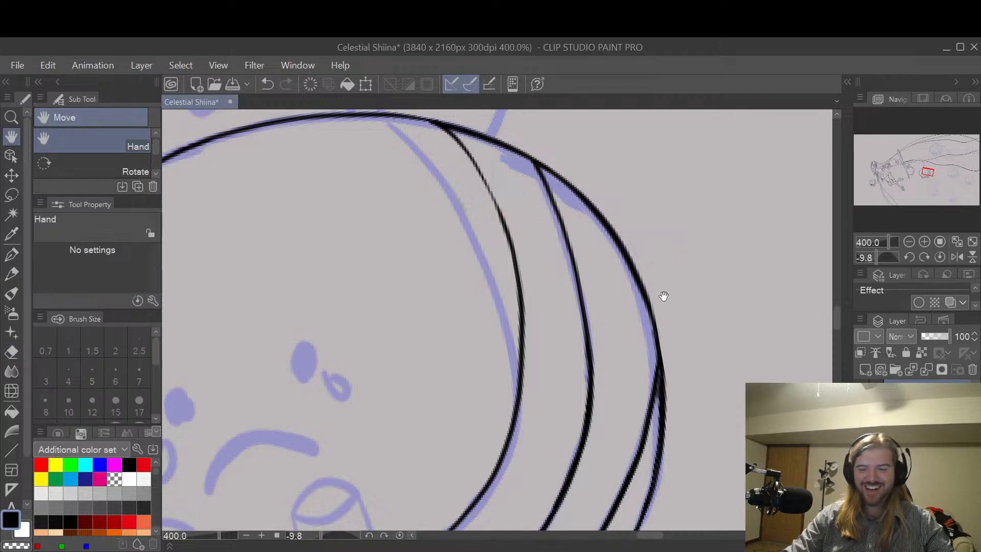
{"action": "left_click_drag", "start_coordinate": [653, 317], "coordinate": [742, 231]}
{"action": "scroll", "coordinate": [694, 291], "scroll_direction": "down", "scroll_amount": 2}
{"action": "left_click_drag", "start_coordinate": [660, 318], "coordinate": [658, 363]}
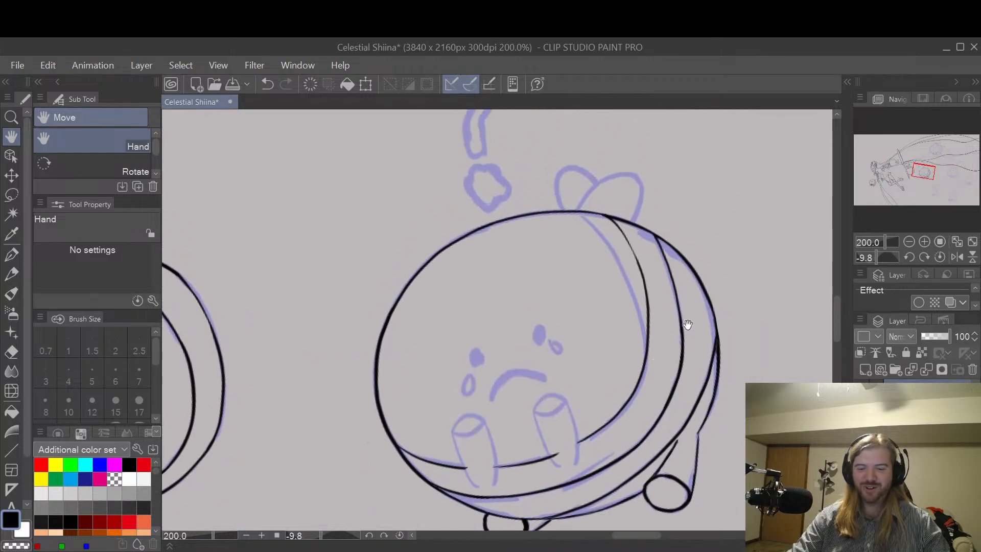
{"action": "left_click_drag", "start_coordinate": [673, 268], "coordinate": [674, 289]}
Step: Thicken the inner band line with a G-pen stroke starting where it meets the body outline
{"action": "scroll", "coordinate": [683, 339], "scroll_direction": "up", "scroll_amount": 2}
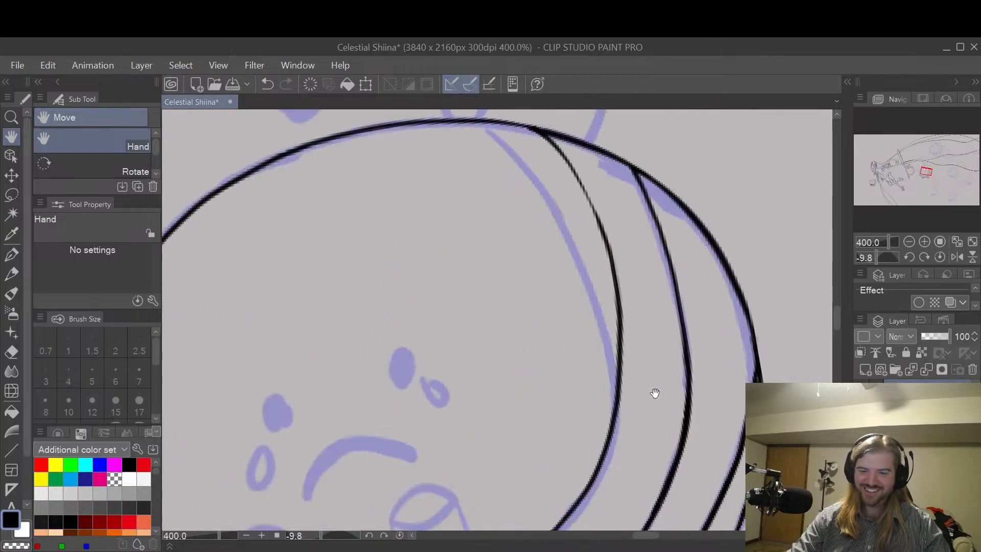
{"action": "left_click_drag", "start_coordinate": [708, 331], "coordinate": [718, 324]}
{"action": "left_click_drag", "start_coordinate": [698, 361], "coordinate": [700, 295]}
{"action": "left_click_drag", "start_coordinate": [730, 235], "coordinate": [622, 377]}
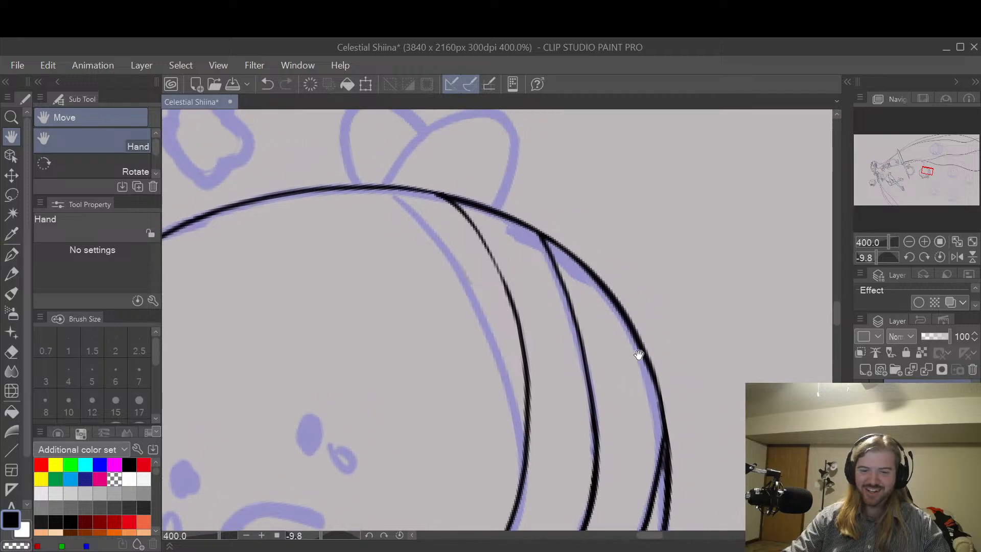
{"action": "left_click_drag", "start_coordinate": [536, 233], "coordinate": [569, 309]}
{"action": "key", "text": "ctrl+z"}
{"action": "left_click_drag", "start_coordinate": [533, 230], "coordinate": [569, 323]}
{"action": "key", "text": "ctrl+z"}
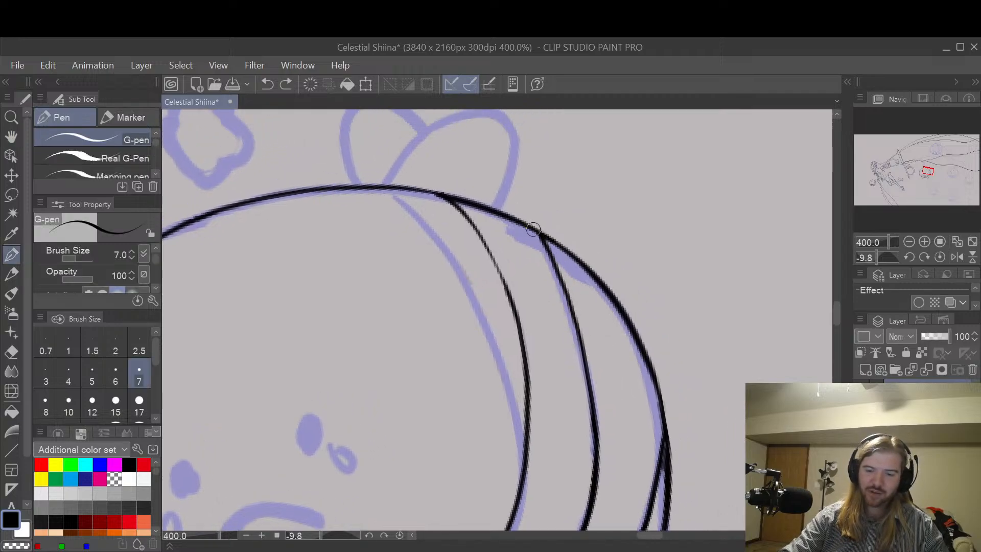
{"action": "left_click_drag", "start_coordinate": [534, 230], "coordinate": [573, 326]}
{"action": "key", "text": "e"}
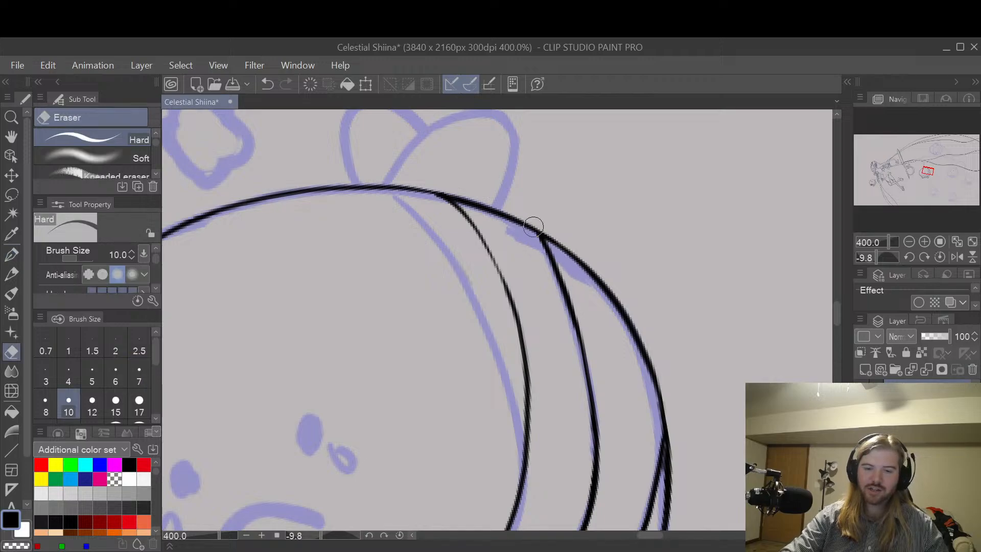
Step: Ink the small teardrop outline beside the sad creature's right-hand eye with the G-pen
{"action": "mouse_move", "coordinate": [587, 277]}
{"action": "left_mouse_down"}
{"action": "mouse_move", "coordinate": [623, 252]}
{"action": "mouse_move", "coordinate": [659, 320]}
{"action": "left_mouse_up"}
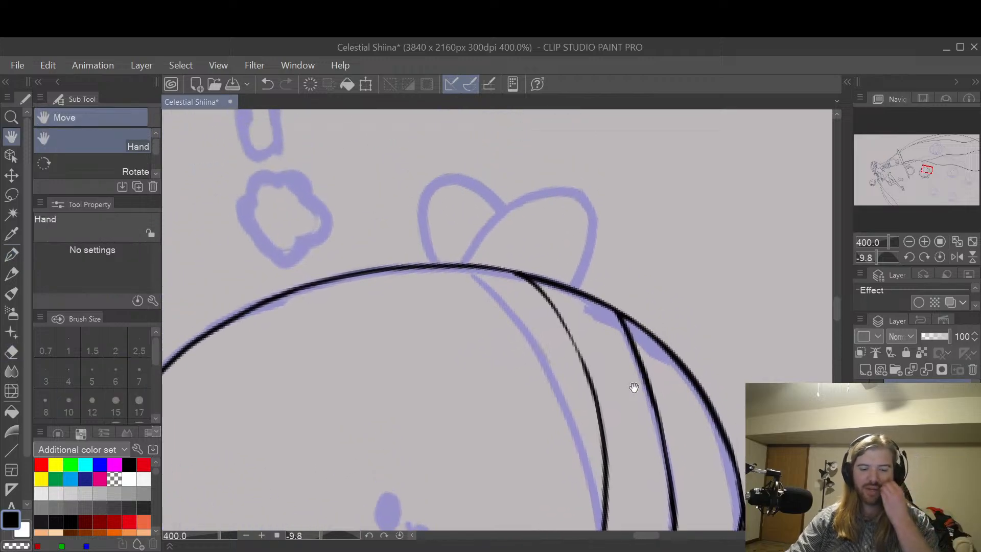
{"action": "mouse_move", "coordinate": [633, 389]}
{"action": "left_mouse_down"}
{"action": "mouse_move", "coordinate": [683, 307]}
{"action": "mouse_move", "coordinate": [648, 357]}
{"action": "mouse_move", "coordinate": [705, 235]}
{"action": "left_mouse_up"}
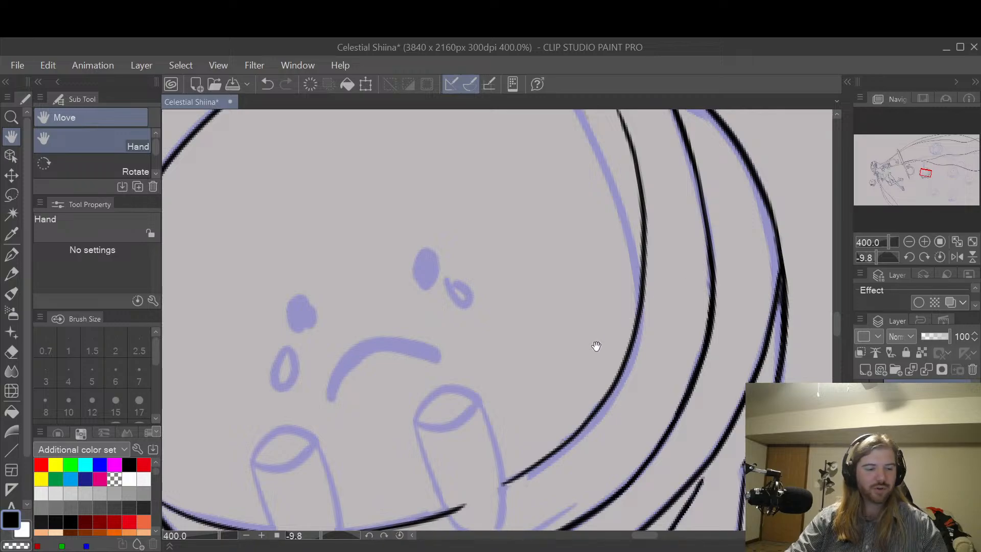
{"action": "mouse_move", "coordinate": [596, 344]}
{"action": "left_mouse_down"}
{"action": "mouse_move", "coordinate": [583, 350]}
{"action": "mouse_move", "coordinate": [618, 300]}
{"action": "left_mouse_up"}
{"action": "key", "text": "p"}
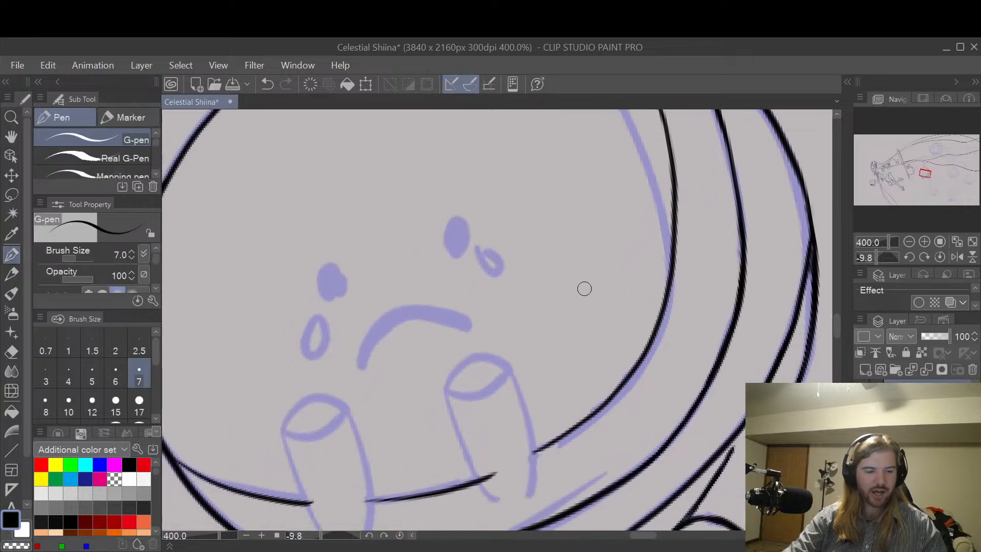
{"action": "scroll", "coordinate": [503, 283], "scroll_direction": "up", "scroll_amount": 2}
{"action": "left_click_drag", "start_coordinate": [471, 236], "coordinate": [519, 278]}
{"action": "key", "text": "ctrl+z"}
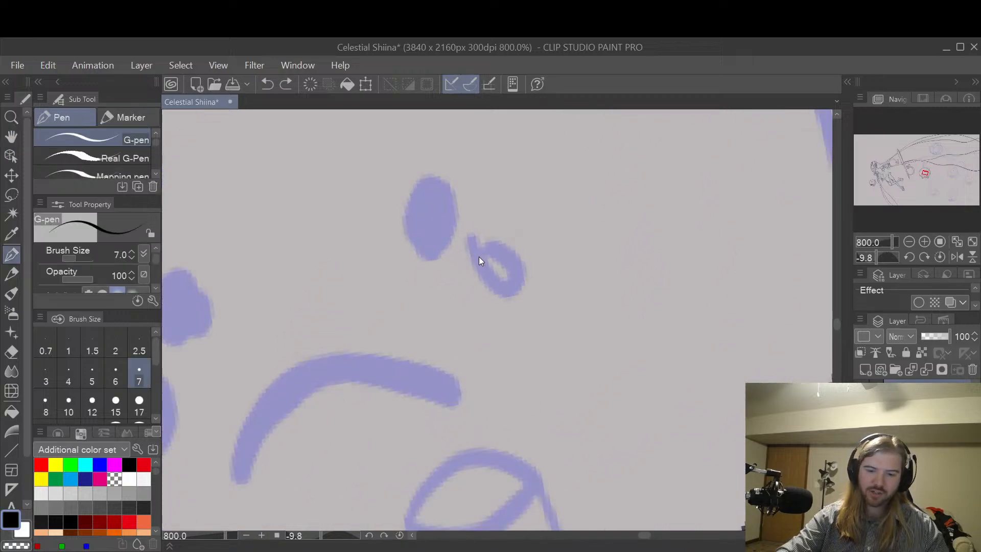
{"action": "left_click_drag", "start_coordinate": [469, 240], "coordinate": [520, 292]}
{"action": "mouse_move", "coordinate": [468, 239]}
{"action": "left_mouse_down"}
{"action": "mouse_move", "coordinate": [497, 249]}
{"action": "mouse_move", "coordinate": [506, 295]}
{"action": "left_mouse_up"}
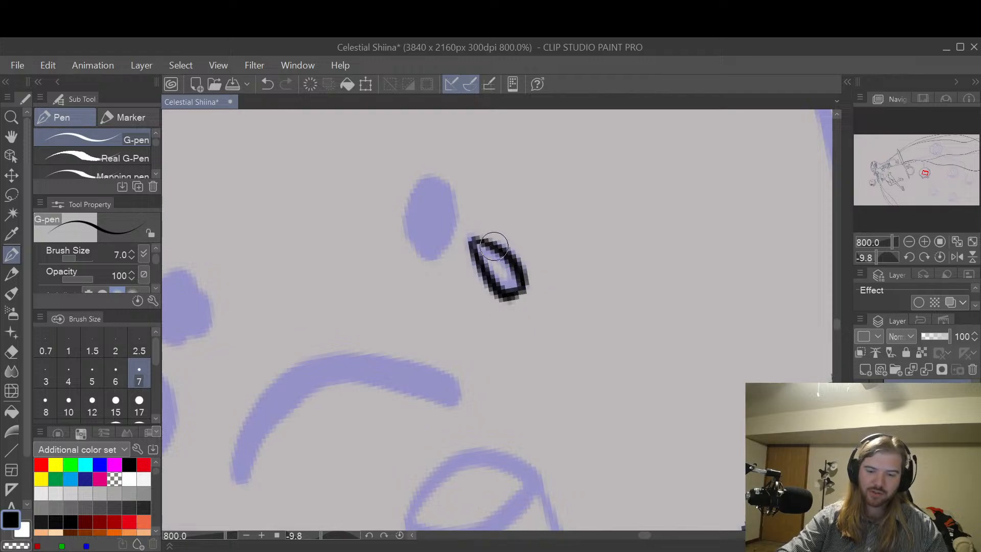
Step: Ink the oval outline of the sad creature's right-hand eye with the G-pen, closing it at the top
{"action": "left_click_drag", "start_coordinate": [417, 176], "coordinate": [422, 261]}
{"action": "key", "text": "ctrl+z"}
{"action": "mouse_move", "coordinate": [416, 176]}
{"action": "left_mouse_down"}
{"action": "mouse_move", "coordinate": [435, 258]}
{"action": "mouse_move", "coordinate": [450, 185]}
{"action": "left_mouse_up"}
{"action": "left_click_drag", "start_coordinate": [409, 210], "coordinate": [422, 260]}
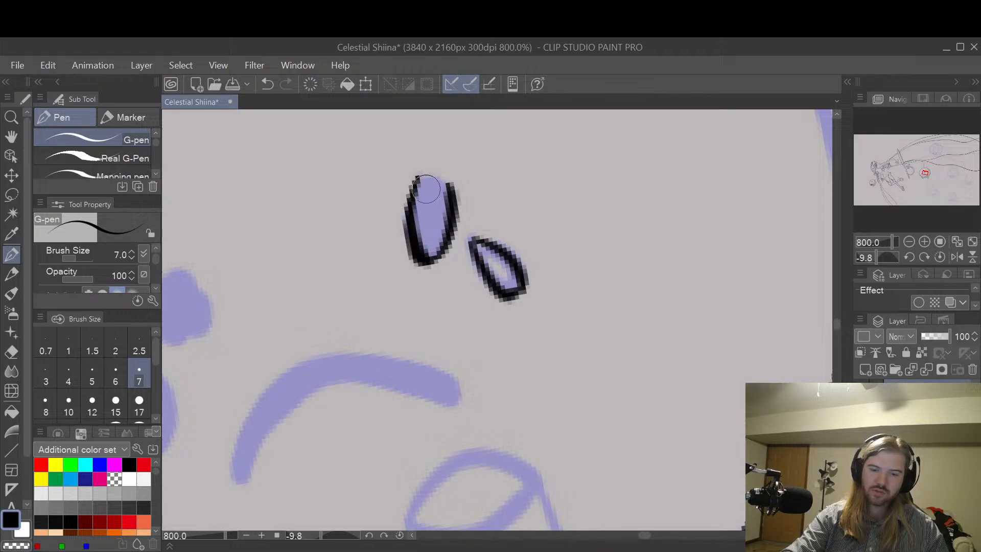
{"action": "left_click_drag", "start_coordinate": [417, 182], "coordinate": [452, 186]}
{"action": "key", "text": "e"}
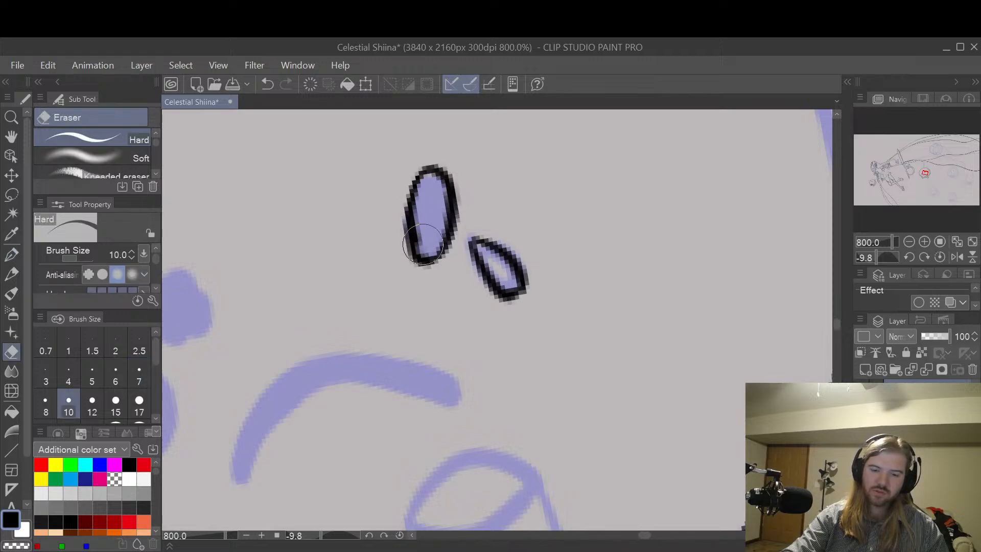
Step: Ink the sad creature's left-hand eye as a narrow oval outline with the G-pen
{"action": "key", "text": "space"}
{"action": "mouse_move", "coordinate": [444, 281]}
{"action": "left_mouse_down"}
{"action": "mouse_move", "coordinate": [519, 241]}
{"action": "mouse_move", "coordinate": [598, 274]}
{"action": "mouse_move", "coordinate": [596, 252]}
{"action": "mouse_move", "coordinate": [580, 294]}
{"action": "left_mouse_up"}
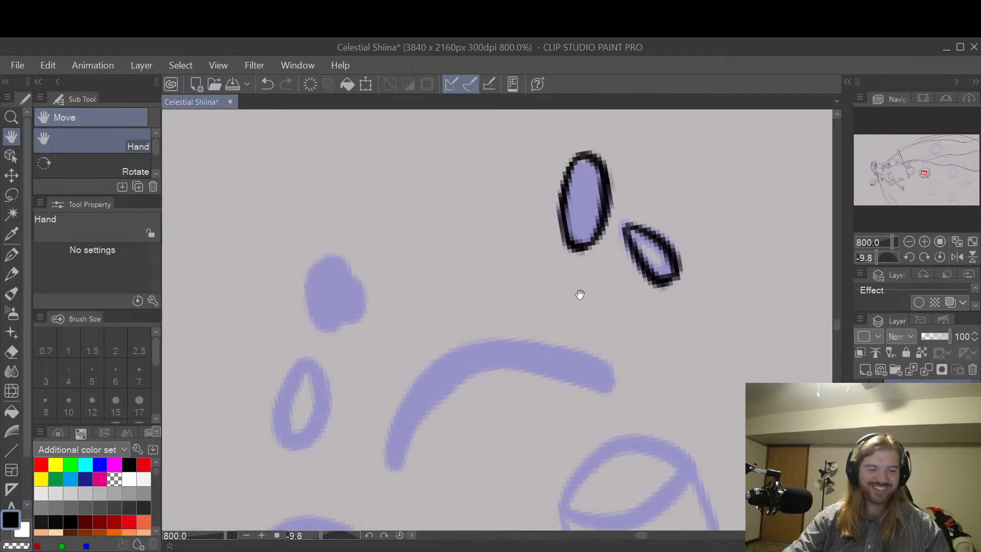
{"action": "key", "text": "p"}
{"action": "scroll", "coordinate": [416, 218], "scroll_direction": "down", "scroll_amount": 2}
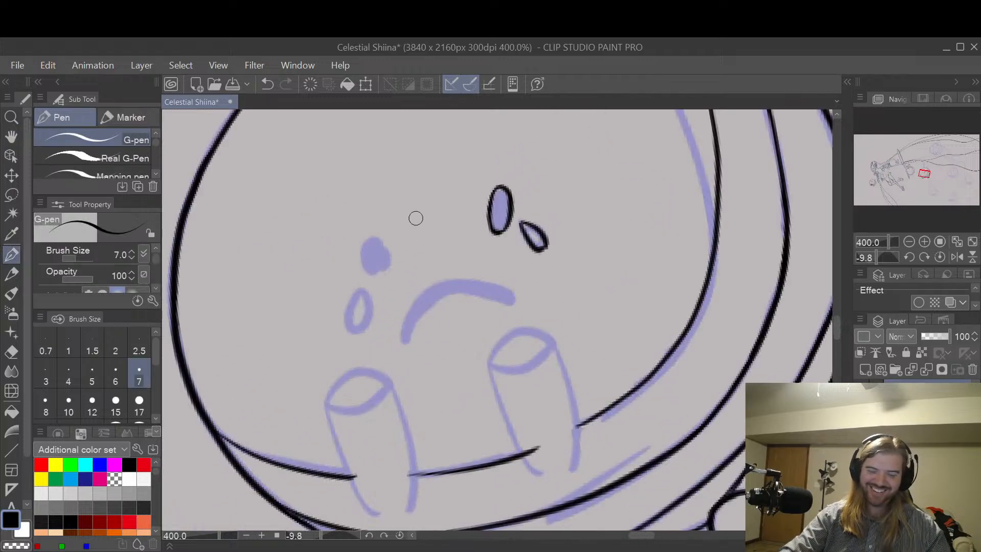
{"action": "scroll", "coordinate": [388, 251], "scroll_direction": "up", "scroll_amount": 2}
{"action": "left_click_drag", "start_coordinate": [357, 213], "coordinate": [390, 298]}
{"action": "key", "text": "ctrl+z"}
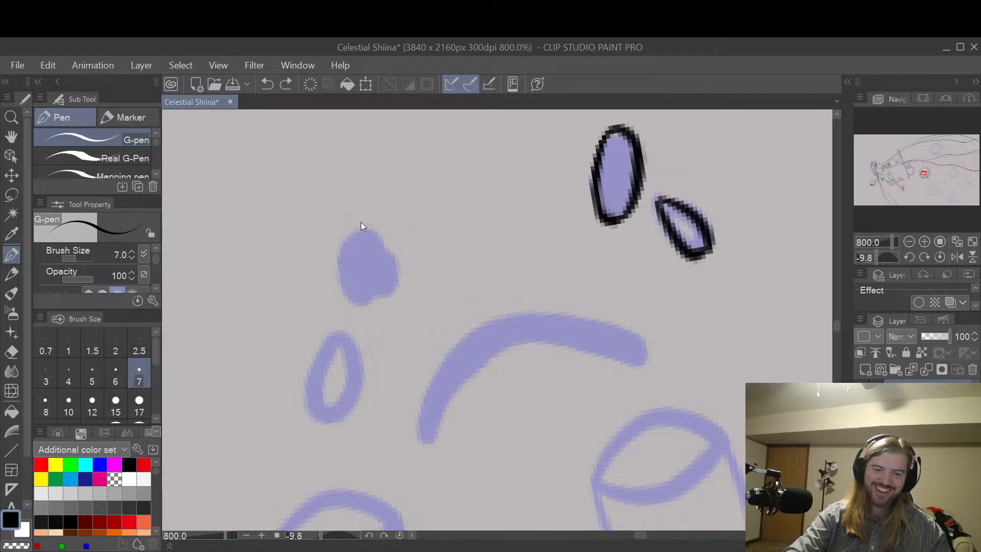
{"action": "mouse_move", "coordinate": [357, 212]}
{"action": "left_mouse_down"}
{"action": "mouse_move", "coordinate": [395, 286]}
{"action": "mouse_move", "coordinate": [375, 293]}
{"action": "mouse_move", "coordinate": [389, 265]}
{"action": "mouse_move", "coordinate": [375, 219]}
{"action": "mouse_move", "coordinate": [359, 231]}
{"action": "mouse_move", "coordinate": [365, 212]}
{"action": "mouse_move", "coordinate": [377, 290]}
{"action": "left_mouse_up"}
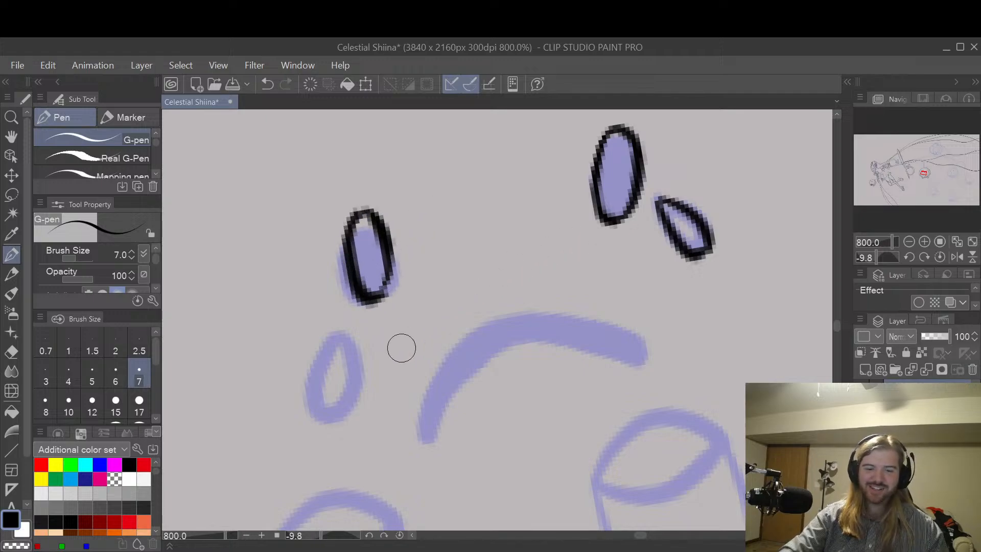
Step: Ink the teardrop below the left-hand eye with the G-pen, giving it a pointed top
{"action": "left_click_drag", "start_coordinate": [331, 343], "coordinate": [327, 401]}
{"action": "key", "text": "ctrl+z"}
{"action": "mouse_move", "coordinate": [335, 342]}
{"action": "left_mouse_down"}
{"action": "mouse_move", "coordinate": [319, 408]}
{"action": "mouse_move", "coordinate": [351, 372]}
{"action": "mouse_move", "coordinate": [337, 344]}
{"action": "mouse_move", "coordinate": [351, 380]}
{"action": "left_mouse_up"}
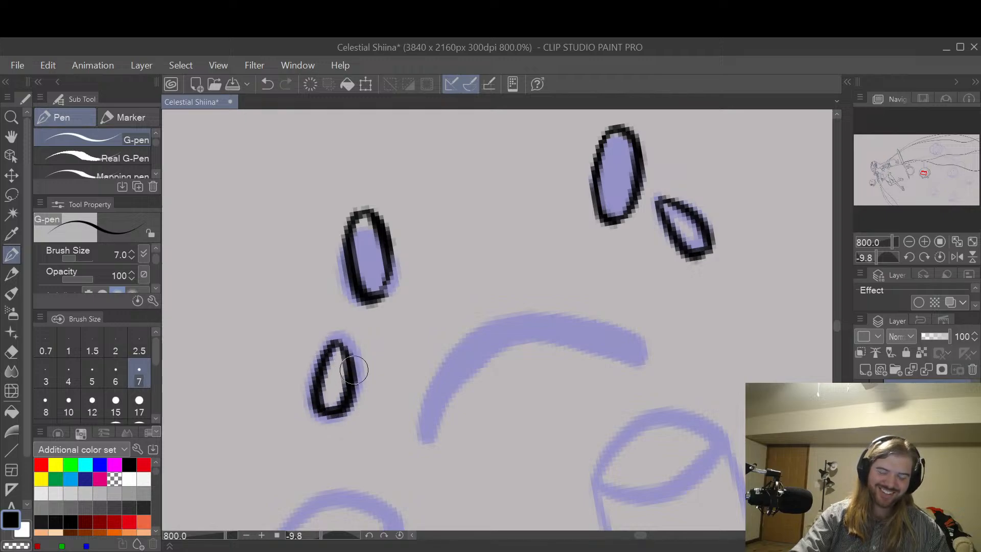
{"action": "key", "text": "ctrl+z"}
{"action": "left_click_drag", "start_coordinate": [335, 339], "coordinate": [352, 381]}
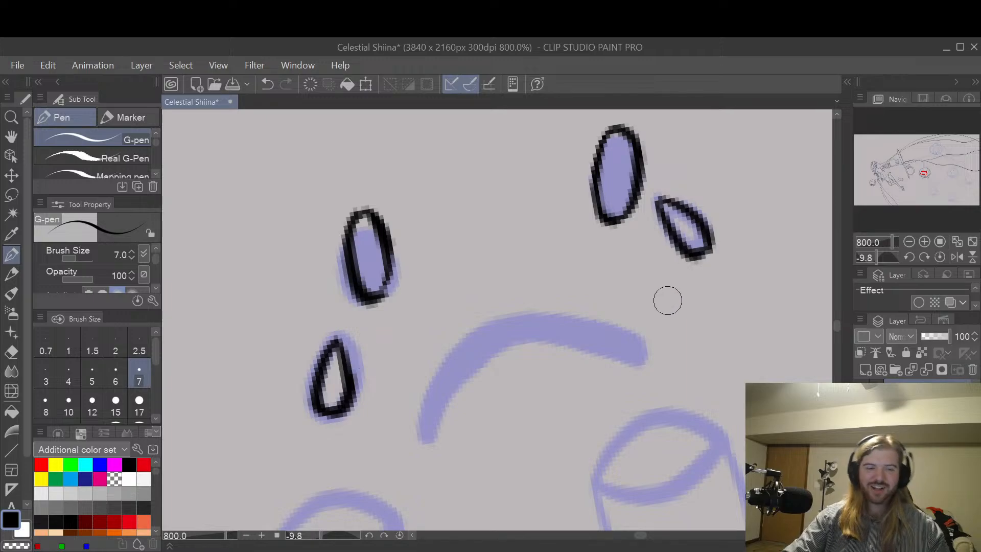
Step: Ink the sad creature's frown as a thick solid arc with overlapping G-pen strokes
{"action": "key", "text": "h"}
{"action": "mouse_move", "coordinate": [661, 361]}
{"action": "left_mouse_down"}
{"action": "mouse_move", "coordinate": [645, 291]}
{"action": "mouse_move", "coordinate": [644, 357]}
{"action": "left_mouse_up"}
{"action": "scroll", "coordinate": [684, 278], "scroll_direction": "down", "scroll_amount": 2}
{"action": "scroll", "coordinate": [648, 343], "scroll_direction": "up", "scroll_amount": 2}
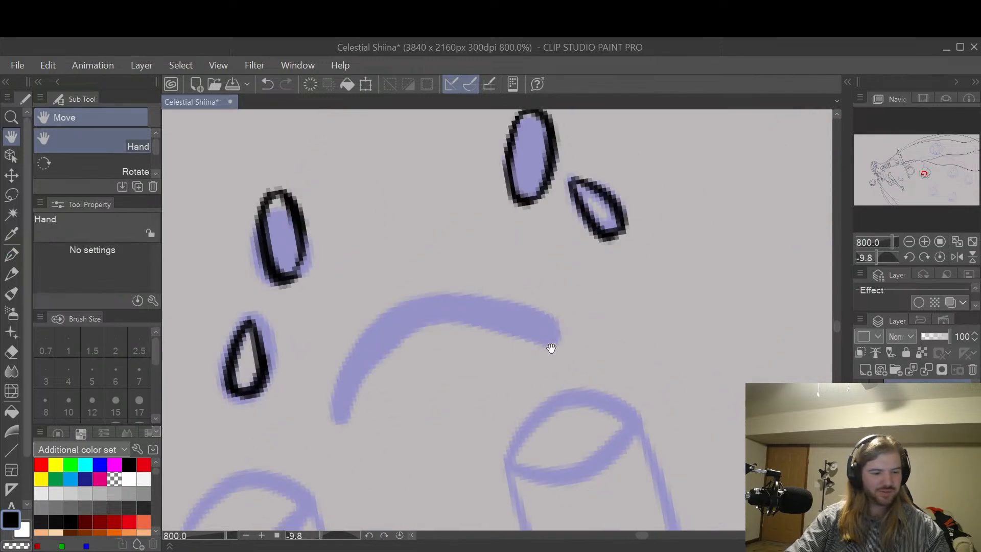
{"action": "key", "text": "p"}
{"action": "mouse_move", "coordinate": [337, 411]}
{"action": "left_mouse_down"}
{"action": "mouse_move", "coordinate": [352, 361]}
{"action": "mouse_move", "coordinate": [380, 333]}
{"action": "mouse_move", "coordinate": [442, 299]}
{"action": "mouse_move", "coordinate": [509, 300]}
{"action": "mouse_move", "coordinate": [560, 327]}
{"action": "left_mouse_up"}
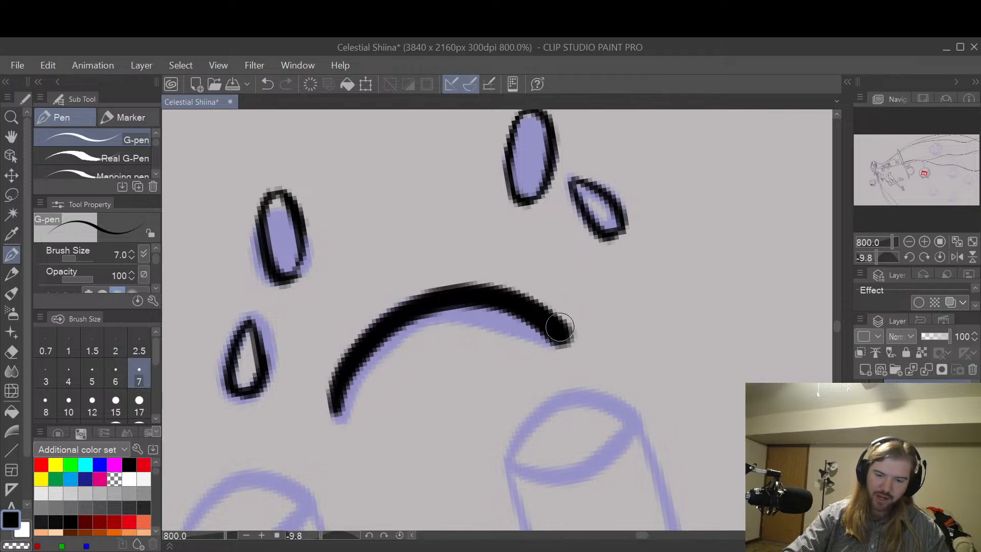
{"action": "mouse_move", "coordinate": [337, 415]}
{"action": "left_mouse_down"}
{"action": "mouse_move", "coordinate": [363, 365]}
{"action": "mouse_move", "coordinate": [402, 326]}
{"action": "mouse_move", "coordinate": [456, 307]}
{"action": "mouse_move", "coordinate": [508, 317]}
{"action": "mouse_move", "coordinate": [556, 344]}
{"action": "left_mouse_up"}
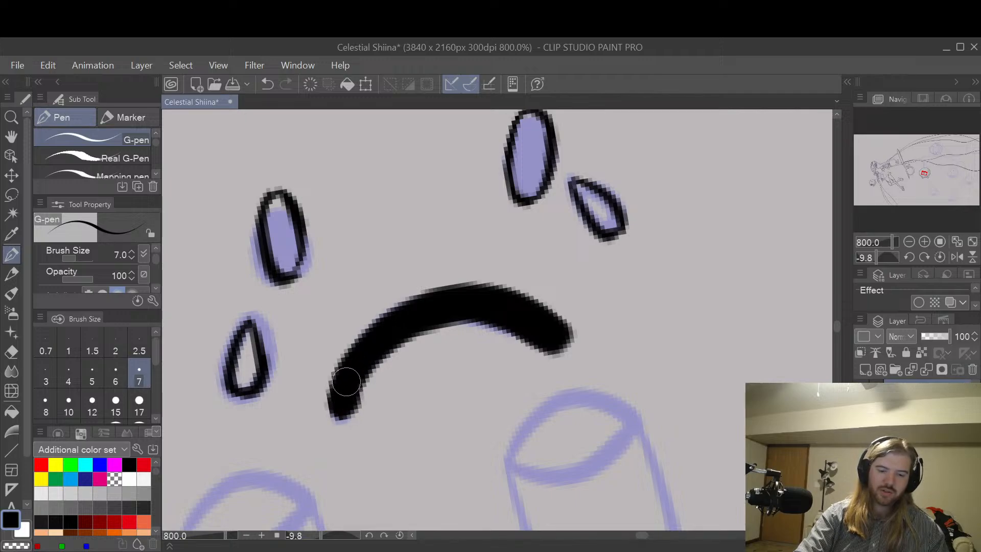
{"action": "key", "text": "e"}
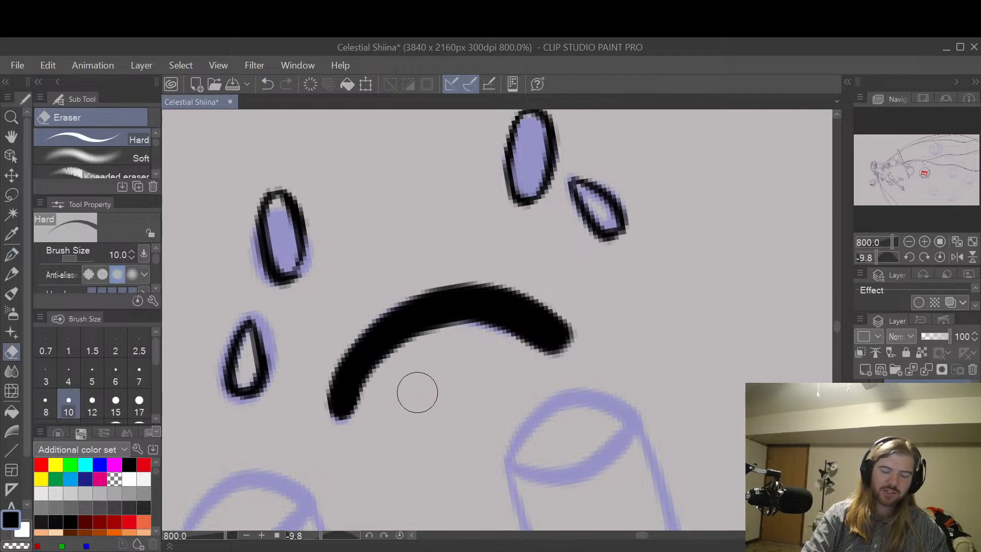
{"action": "key", "text": "space"}
{"action": "scroll", "coordinate": [667, 254], "scroll_direction": "down", "scroll_amount": 4}
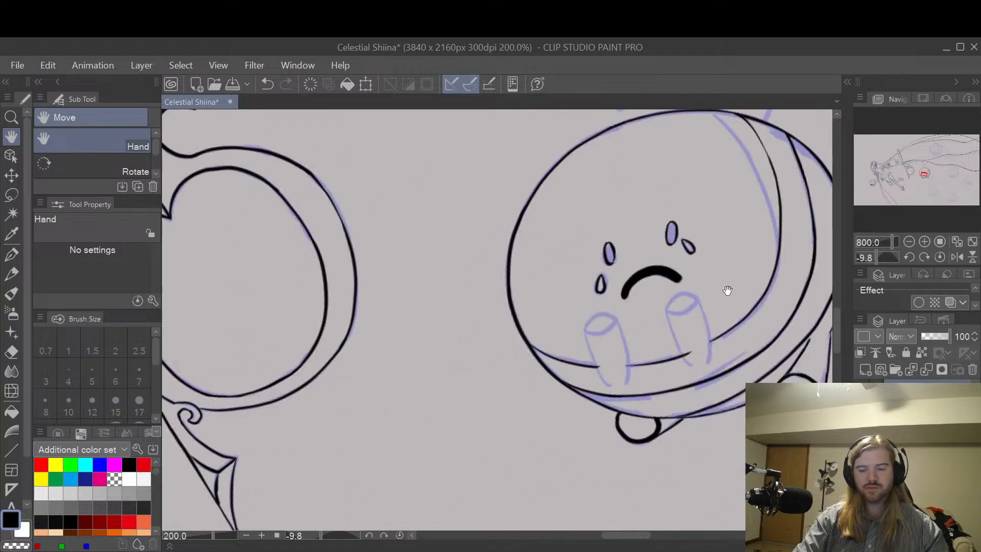
Step: Ink the outer side line of the sad creature's left-hand cylindrical limb with the size 7 G-pen, redrawing the stroke until it follows the sketch
{"action": "left_click_drag", "start_coordinate": [727, 290], "coordinate": [678, 291]}
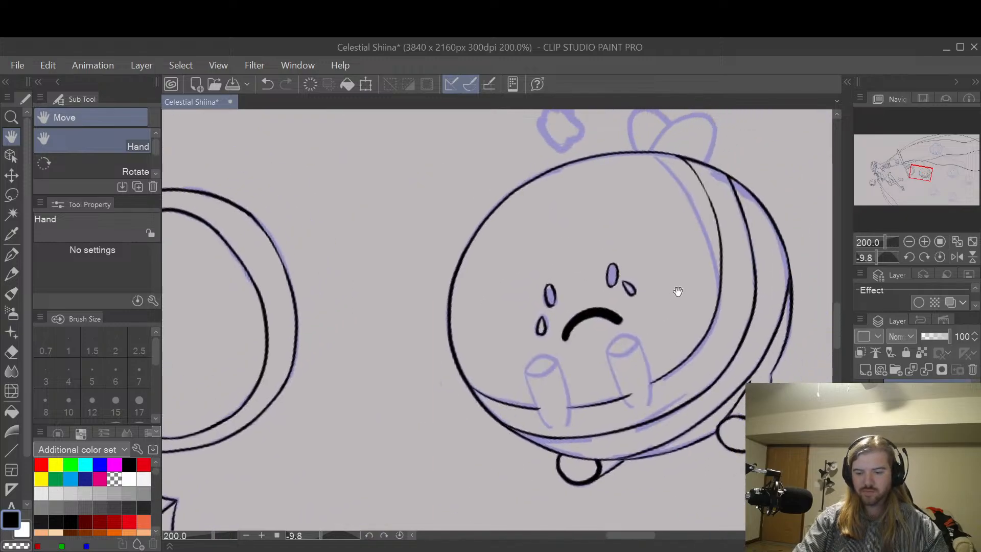
{"action": "scroll", "coordinate": [677, 291], "scroll_direction": "up", "scroll_amount": 2}
{"action": "left_click_drag", "start_coordinate": [648, 389], "coordinate": [685, 313]}
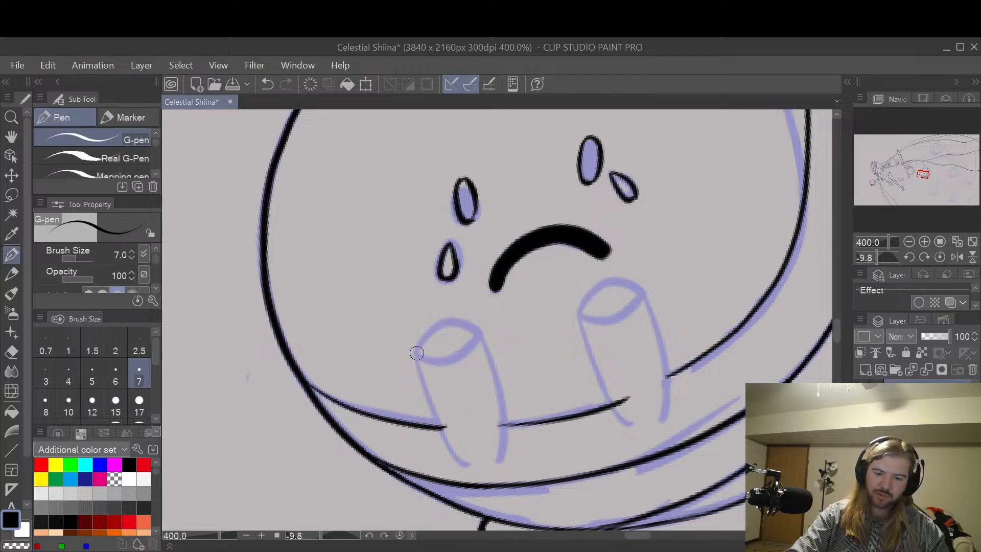
{"action": "left_click_drag", "start_coordinate": [417, 353], "coordinate": [465, 473]}
{"action": "key", "text": "ctrl+z"}
{"action": "left_click_drag", "start_coordinate": [413, 350], "coordinate": [465, 468]}
{"action": "key", "text": "ctrl+z"}
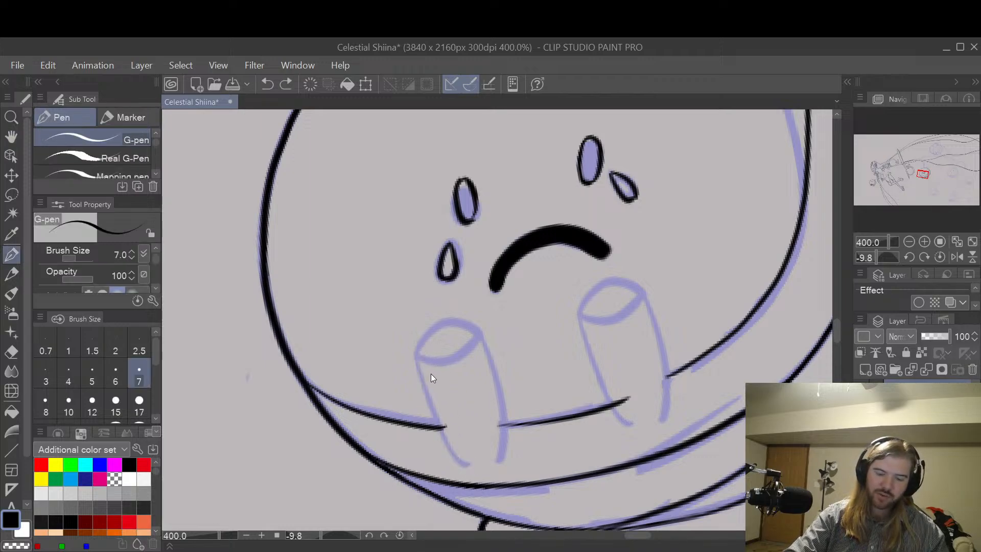
{"action": "left_click_drag", "start_coordinate": [417, 352], "coordinate": [467, 476]}
{"action": "key", "text": "ctrl+z"}
{"action": "left_click_drag", "start_coordinate": [420, 351], "coordinate": [462, 469]}
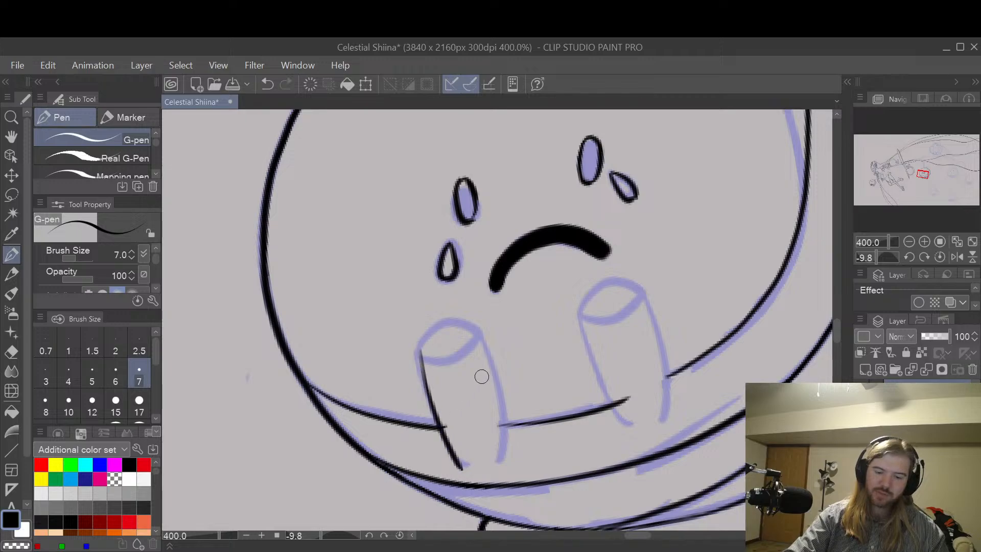
{"action": "key", "text": "ctrl+z"}
{"action": "left_click_drag", "start_coordinate": [415, 350], "coordinate": [455, 442]}
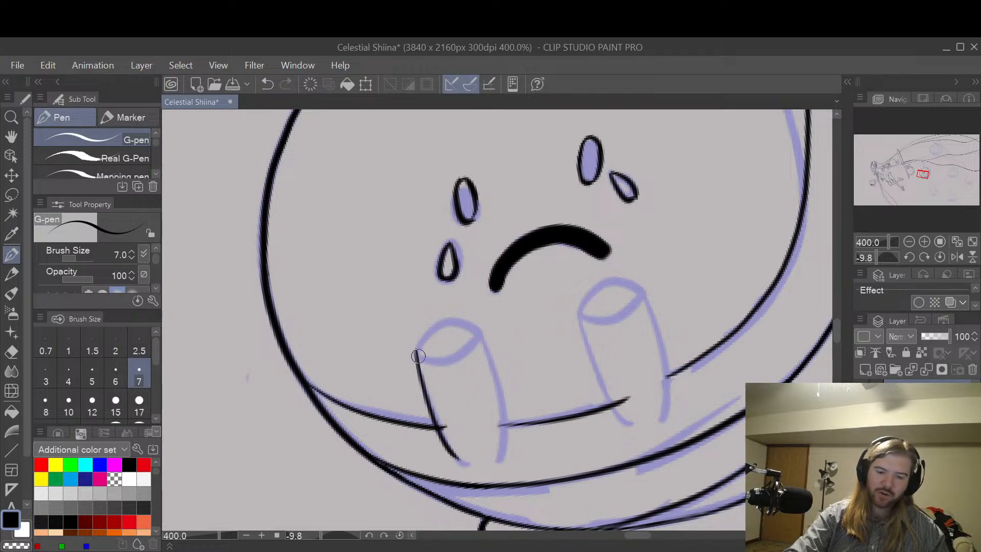
Step: Ink the rounded top edge and inner side line of the left-hand limb with the G-pen, redoing the curve as needed
{"action": "mouse_move", "coordinate": [418, 356]}
{"action": "left_mouse_down"}
{"action": "mouse_move", "coordinate": [445, 327]}
{"action": "mouse_move", "coordinate": [480, 342]}
{"action": "mouse_move", "coordinate": [418, 346]}
{"action": "mouse_move", "coordinate": [479, 345]}
{"action": "left_mouse_up"}
{"action": "key", "text": "ctrl+z"}
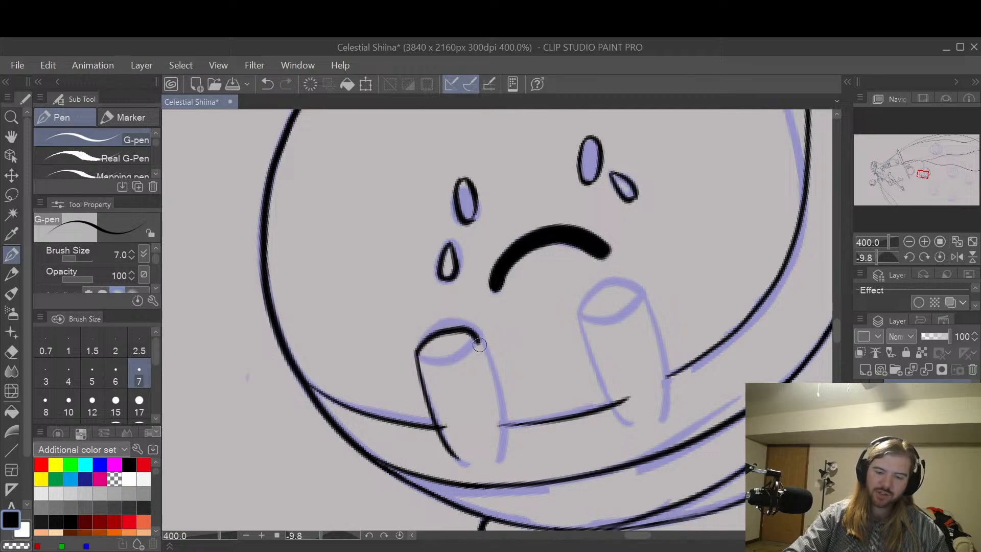
{"action": "key", "text": "ctrl+z"}
{"action": "left_click_drag", "start_coordinate": [415, 353], "coordinate": [483, 341]}
{"action": "key", "text": "ctrl+z"}
{"action": "mouse_move", "coordinate": [415, 354]}
{"action": "left_mouse_down"}
{"action": "mouse_move", "coordinate": [448, 330]}
{"action": "mouse_move", "coordinate": [482, 341]}
{"action": "left_mouse_up"}
{"action": "key", "text": "ctrl+z"}
{"action": "mouse_move", "coordinate": [415, 353]}
{"action": "left_mouse_down"}
{"action": "mouse_move", "coordinate": [419, 344]}
{"action": "mouse_move", "coordinate": [478, 339]}
{"action": "mouse_move", "coordinate": [495, 378]}
{"action": "mouse_move", "coordinate": [502, 450]}
{"action": "left_mouse_up"}
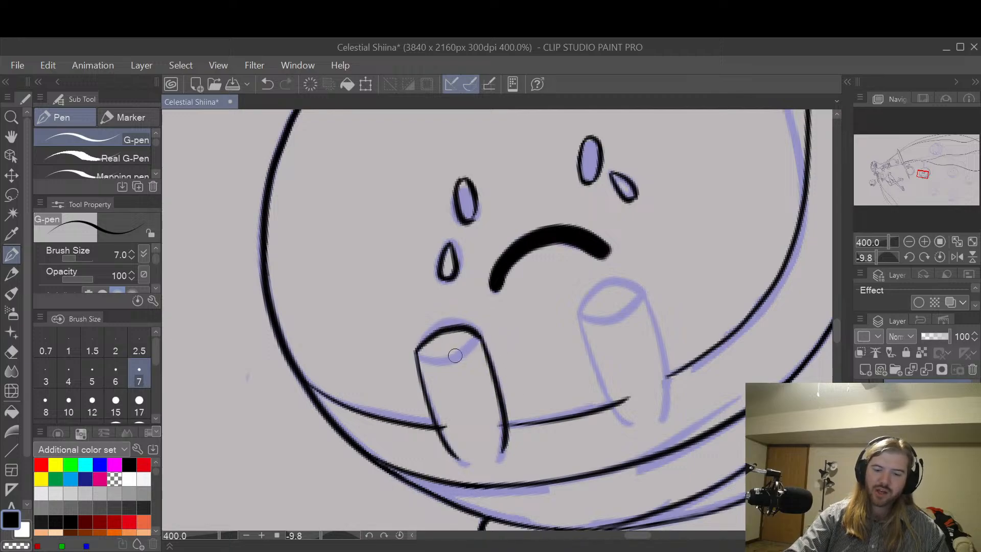
Step: Remove the inked top curve of the left-hand limb, keeping both side lines, and choose the near-black colour 12, 12, 12
{"action": "mouse_move", "coordinate": [417, 354]}
{"action": "left_mouse_down"}
{"action": "mouse_move", "coordinate": [479, 324]}
{"action": "mouse_move", "coordinate": [416, 339]}
{"action": "left_mouse_up"}
{"action": "key", "text": "e"}
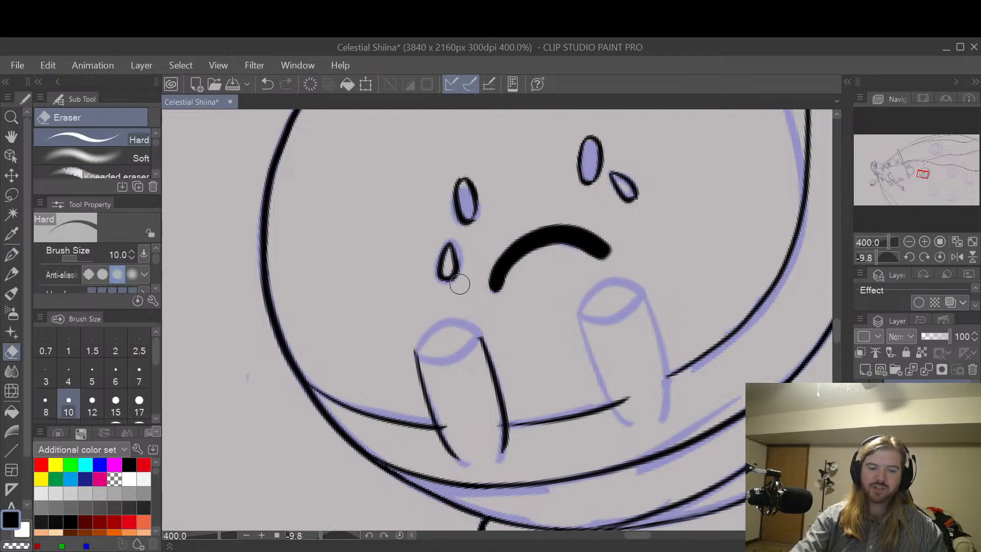
{"action": "left_click", "coordinate": [62, 523]}
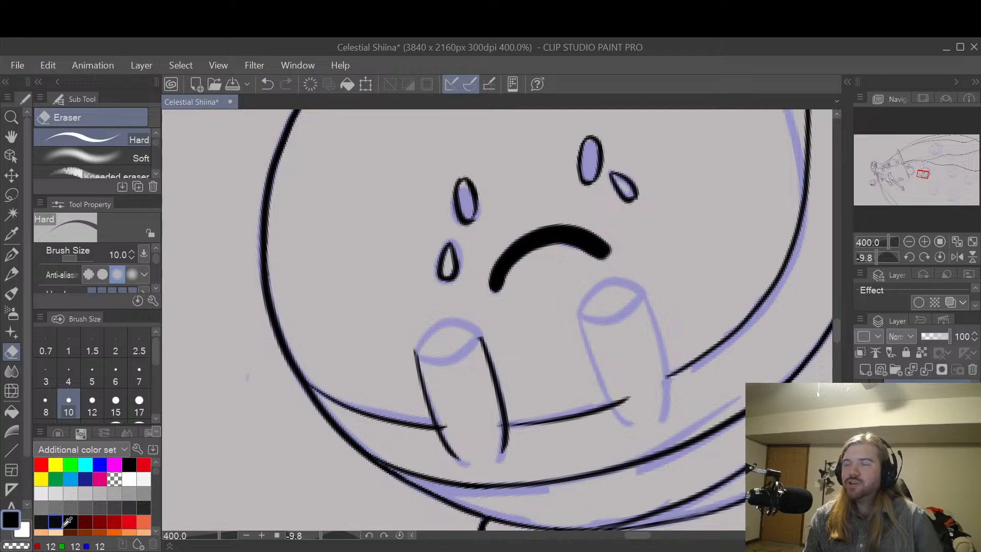
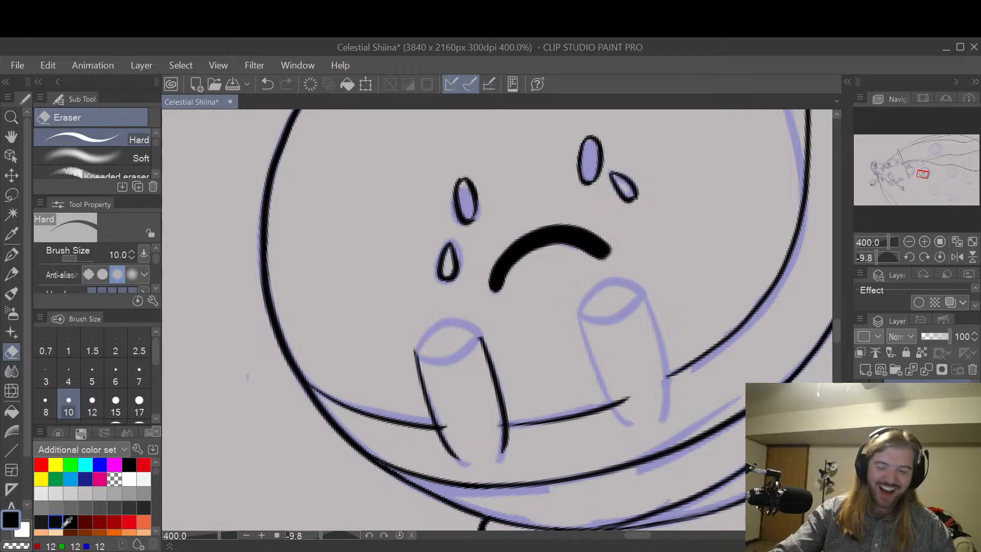
Step: Ink the near curve of the first cylinder's opening with the G-pen at size 7, following the sketch
{"action": "key", "text": "p"}
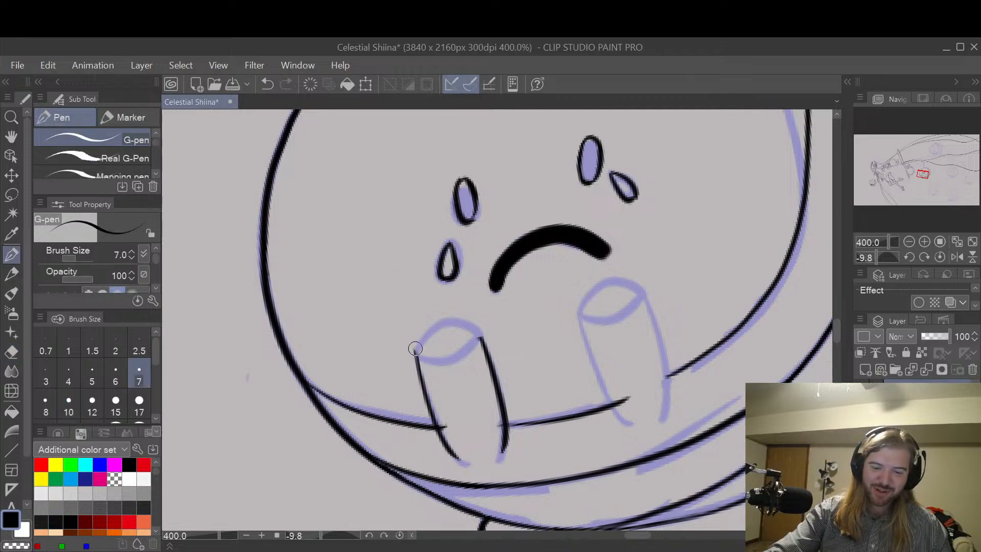
{"action": "left_click_drag", "start_coordinate": [415, 349], "coordinate": [485, 339]}
{"action": "mouse_move", "coordinate": [413, 347]}
{"action": "left_mouse_down"}
{"action": "mouse_move", "coordinate": [479, 329]}
{"action": "mouse_move", "coordinate": [466, 352]}
{"action": "mouse_move", "coordinate": [442, 336]}
{"action": "mouse_move", "coordinate": [491, 353]}
{"action": "mouse_move", "coordinate": [416, 347]}
{"action": "mouse_move", "coordinate": [458, 332]}
{"action": "mouse_move", "coordinate": [484, 337]}
{"action": "left_mouse_up"}
{"action": "key", "text": "ctrl+z"}
{"action": "key", "text": "ctrl+z"}
{"action": "key", "text": "ctrl+z"}
{"action": "key", "text": "ctrl+z"}
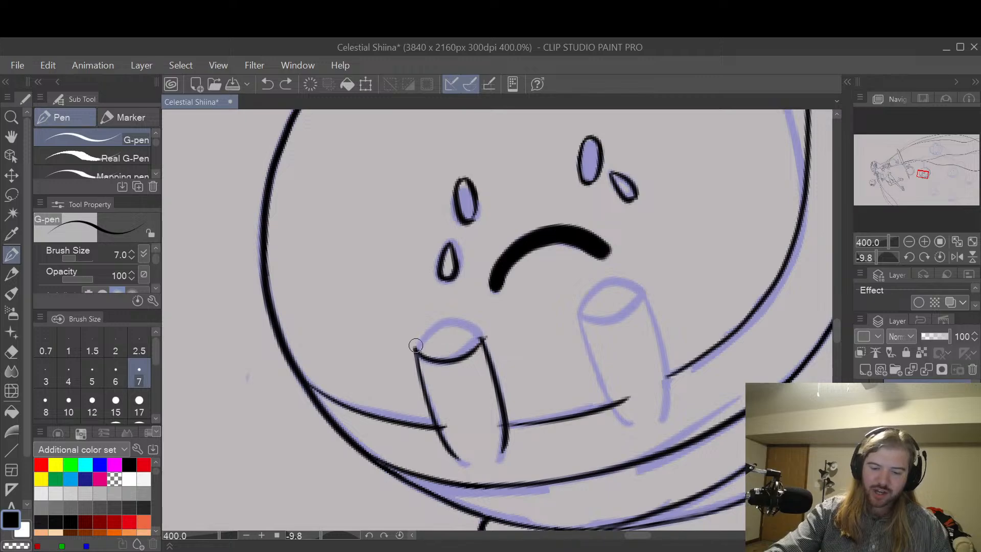
Step: Ink the outer curve of the first cylinder's opening to close the ellipse between its two side lines
{"action": "key", "text": "r"}
{"action": "left_click_drag", "start_coordinate": [486, 300], "coordinate": [547, 328]}
{"action": "key", "text": "p"}
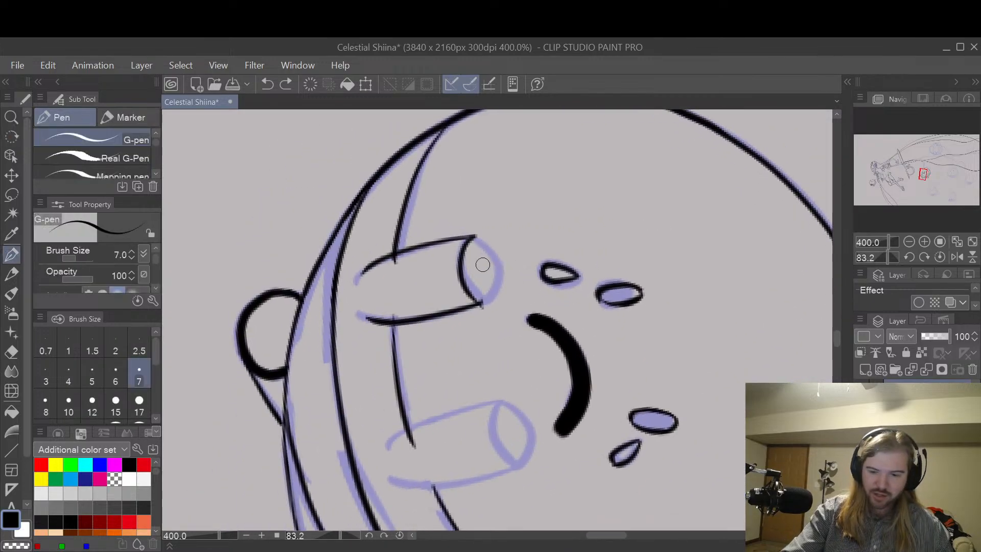
{"action": "left_click_drag", "start_coordinate": [476, 237], "coordinate": [483, 303]}
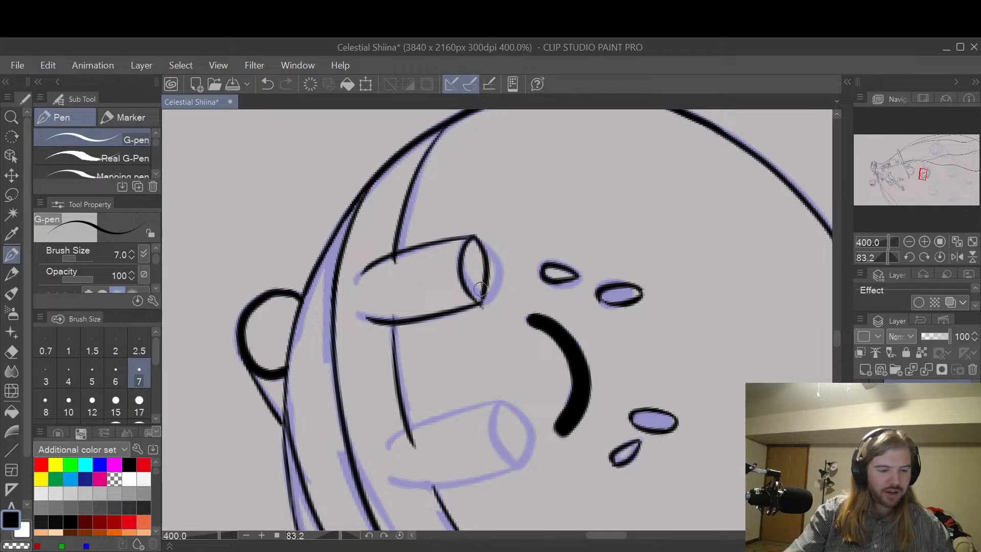
{"action": "key", "text": "p"}
{"action": "key", "text": "p"}
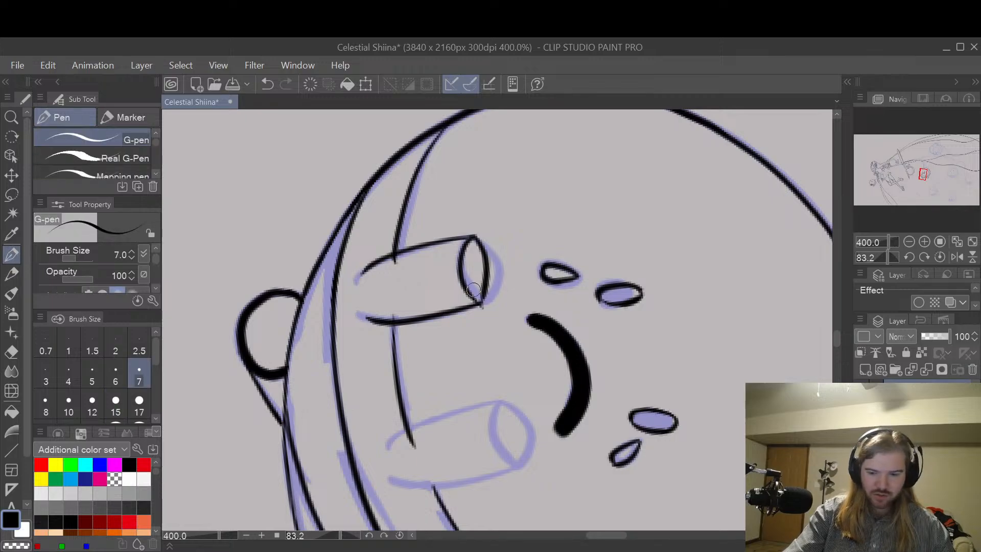
Step: Erase the outer curve of the first cylinder's opening with the hard eraser at size 10
{"action": "scroll", "coordinate": [473, 289], "scroll_direction": "up", "scroll_amount": 3}
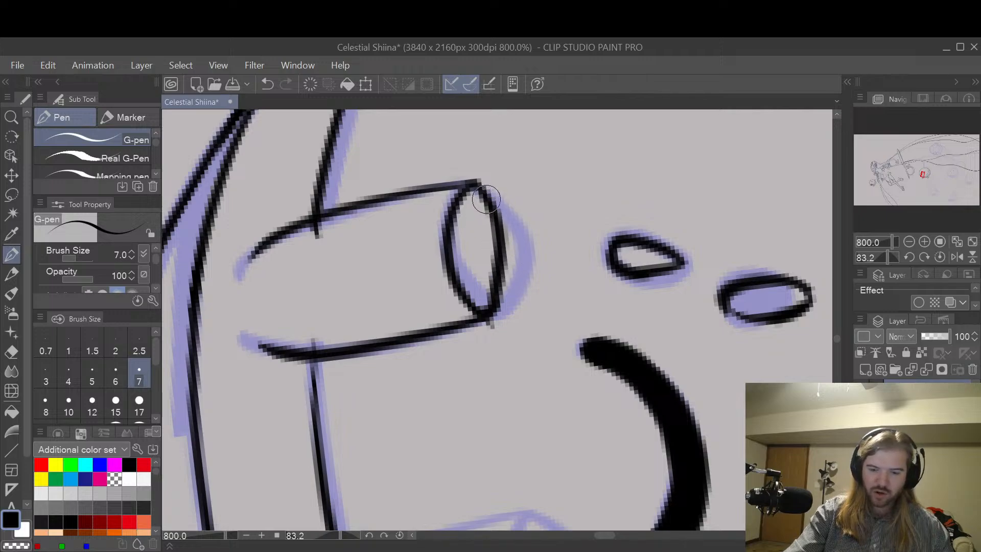
{"action": "left_click_drag", "start_coordinate": [484, 298], "coordinate": [504, 263]}
{"action": "key", "text": "ctrl+z"}
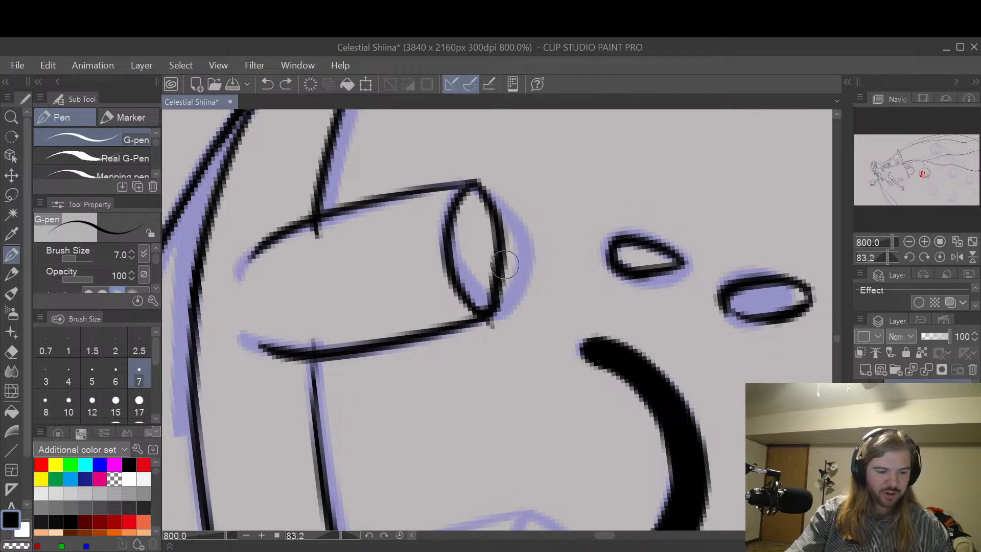
{"action": "key", "text": "e"}
{"action": "mouse_move", "coordinate": [493, 303]}
{"action": "left_mouse_down"}
{"action": "mouse_move", "coordinate": [480, 276]}
{"action": "mouse_move", "coordinate": [490, 267]}
{"action": "mouse_move", "coordinate": [486, 210]}
{"action": "mouse_move", "coordinate": [502, 218]}
{"action": "left_mouse_up"}
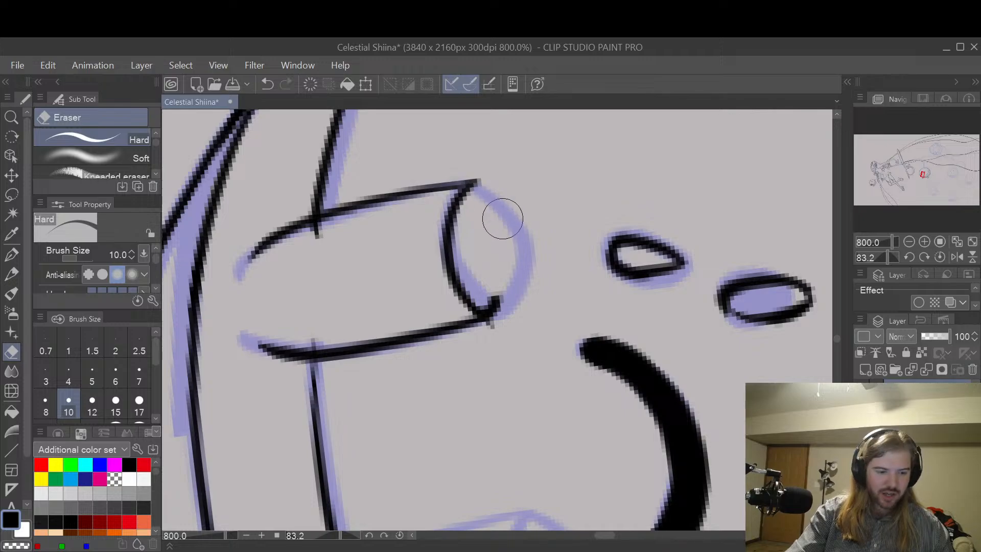
Step: Redraw the outer curve of the first cylinder's opening slightly wider, joining both side lines cleanly
{"action": "key", "text": "p"}
{"action": "mouse_move", "coordinate": [480, 185]}
{"action": "left_mouse_down"}
{"action": "mouse_move", "coordinate": [502, 280]}
{"action": "mouse_move", "coordinate": [500, 223]}
{"action": "mouse_move", "coordinate": [498, 312]}
{"action": "mouse_move", "coordinate": [488, 310]}
{"action": "mouse_move", "coordinate": [501, 273]}
{"action": "left_mouse_up"}
{"action": "key", "text": "ctrl+z"}
{"action": "mouse_move", "coordinate": [486, 309]}
{"action": "left_mouse_down"}
{"action": "mouse_move", "coordinate": [510, 268]}
{"action": "mouse_move", "coordinate": [506, 276]}
{"action": "mouse_move", "coordinate": [507, 257]}
{"action": "mouse_move", "coordinate": [486, 297]}
{"action": "mouse_move", "coordinate": [487, 220]}
{"action": "left_mouse_up"}
{"action": "key", "text": "ctrl+z"}
{"action": "key", "text": "e"}
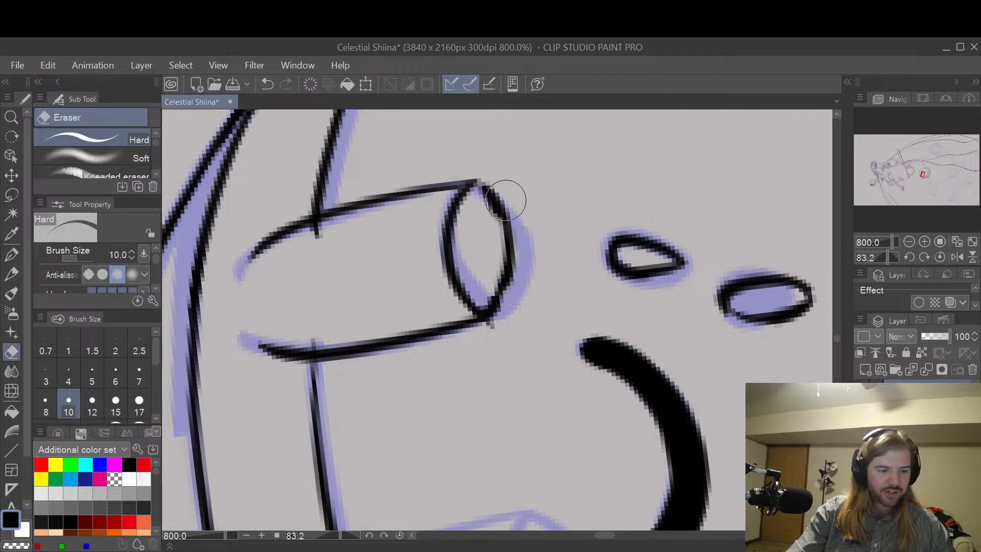
{"action": "key", "text": "p"}
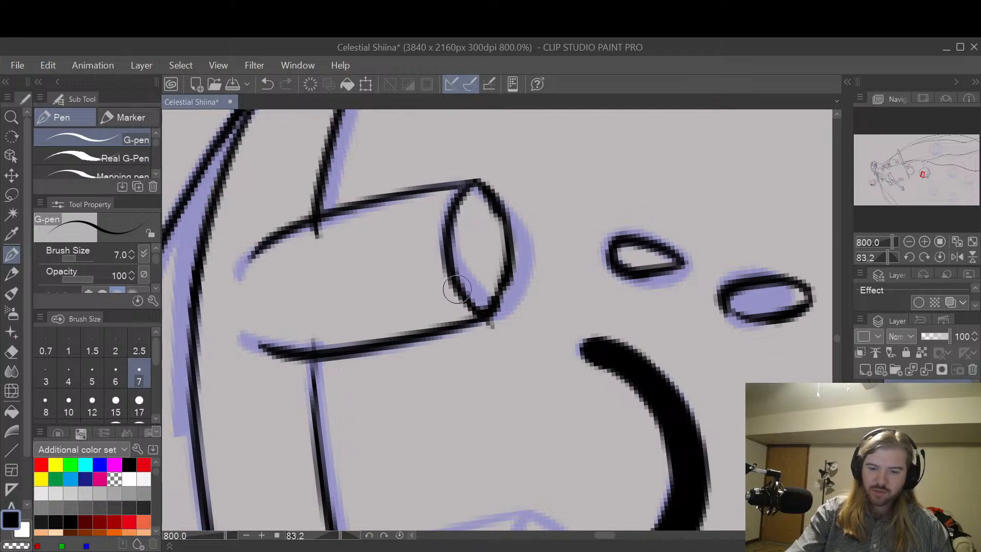
{"action": "mouse_move", "coordinate": [486, 313]}
{"action": "left_mouse_down"}
{"action": "mouse_move", "coordinate": [461, 300]}
{"action": "mouse_move", "coordinate": [492, 309]}
{"action": "mouse_move", "coordinate": [503, 266]}
{"action": "left_mouse_up"}
{"action": "key", "text": "ctrl+z"}
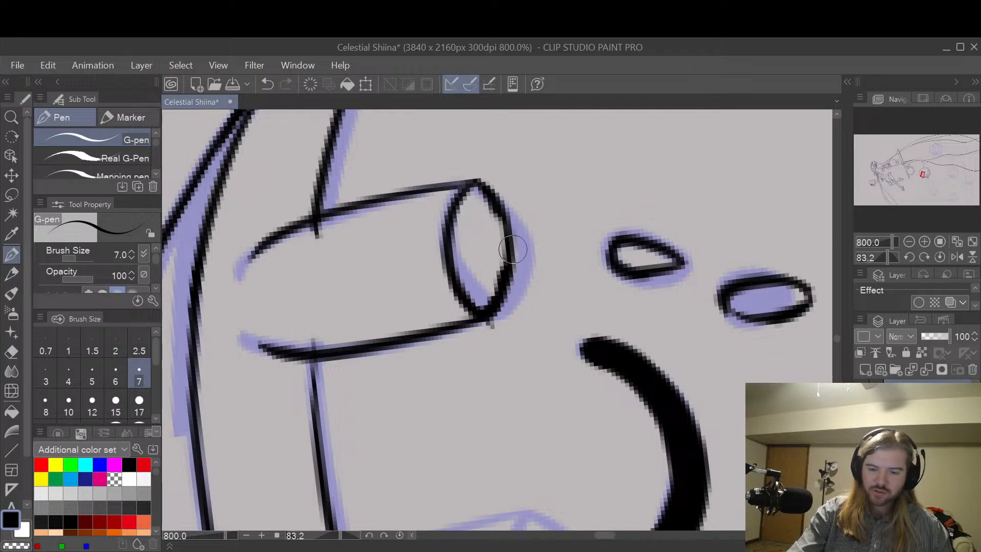
Step: Erase the stray line ends that stick into the first cylinder where the head's inner outline crosses its sides
{"action": "key", "text": "e"}
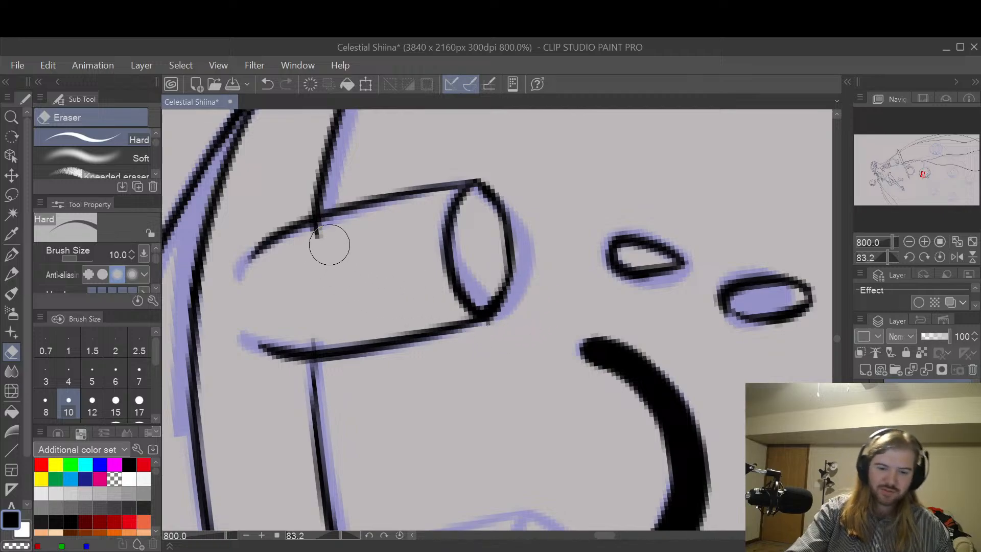
{"action": "left_click_drag", "start_coordinate": [328, 235], "coordinate": [322, 242]}
{"action": "left_click_drag", "start_coordinate": [309, 334], "coordinate": [325, 333]}
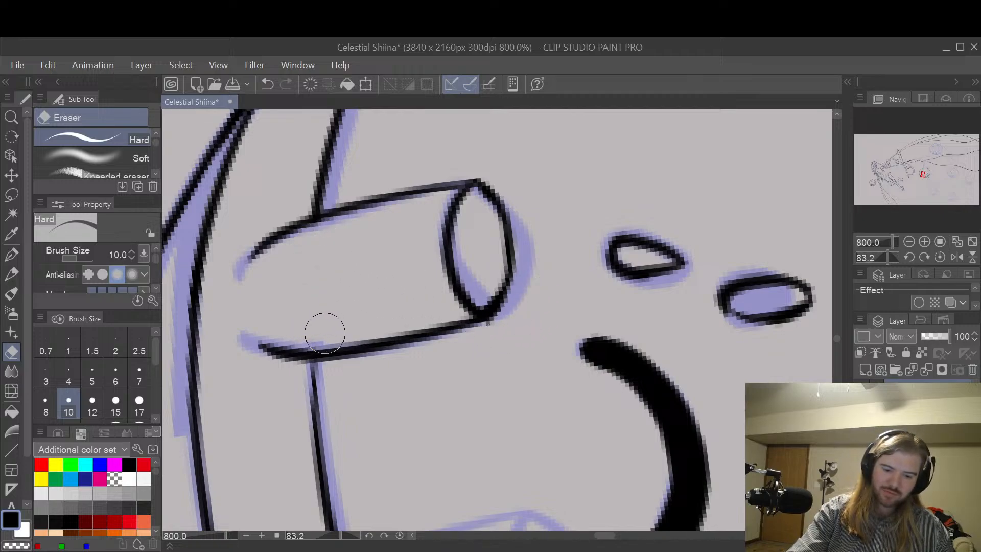
{"action": "key", "text": "space"}
{"action": "left_click_drag", "start_coordinate": [653, 328], "coordinate": [643, 257]}
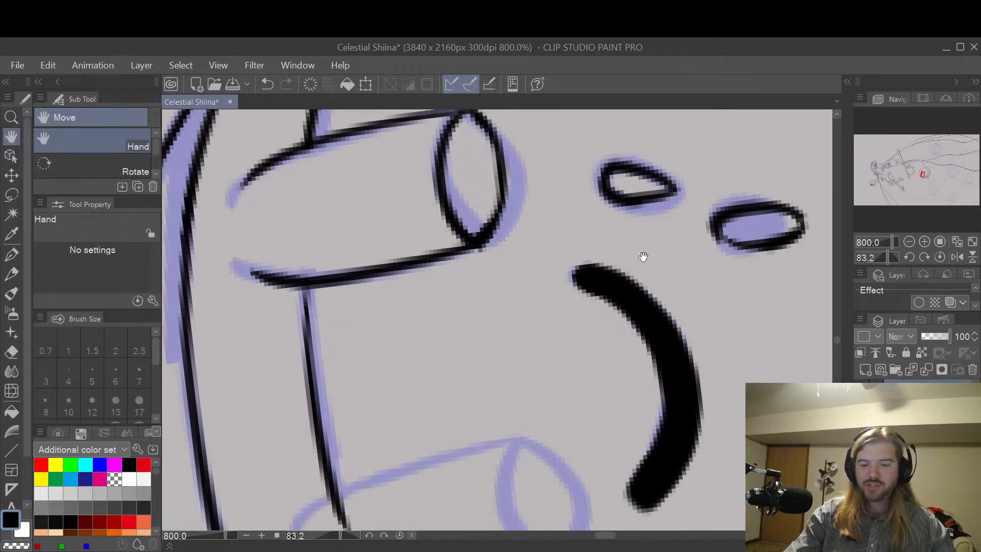
Step: Even out the thickness of the outer curve on the first cylinder's opening with small pen and eraser touches
{"action": "scroll", "coordinate": [643, 256], "scroll_direction": "down", "scroll_amount": 4}
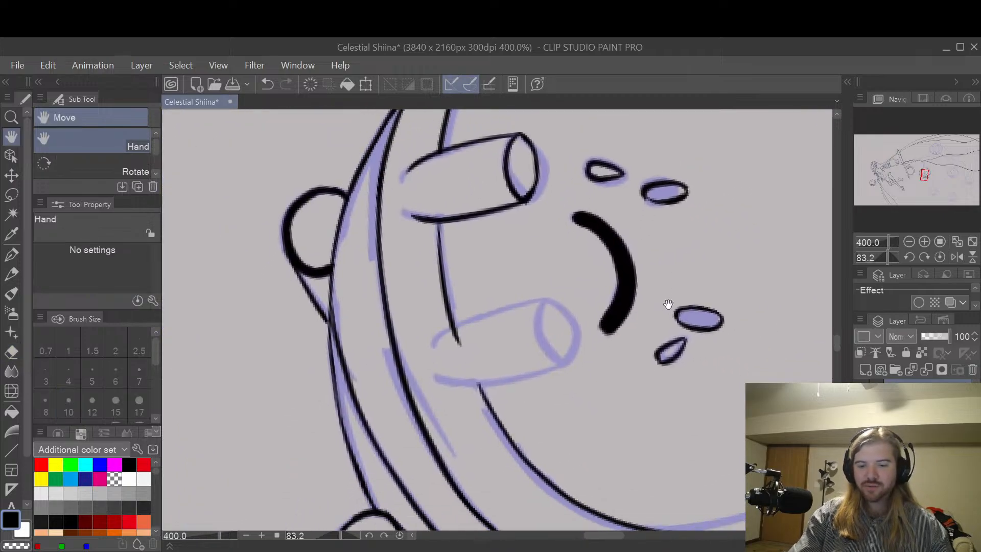
{"action": "scroll", "coordinate": [602, 209], "scroll_direction": "up", "scroll_amount": 4}
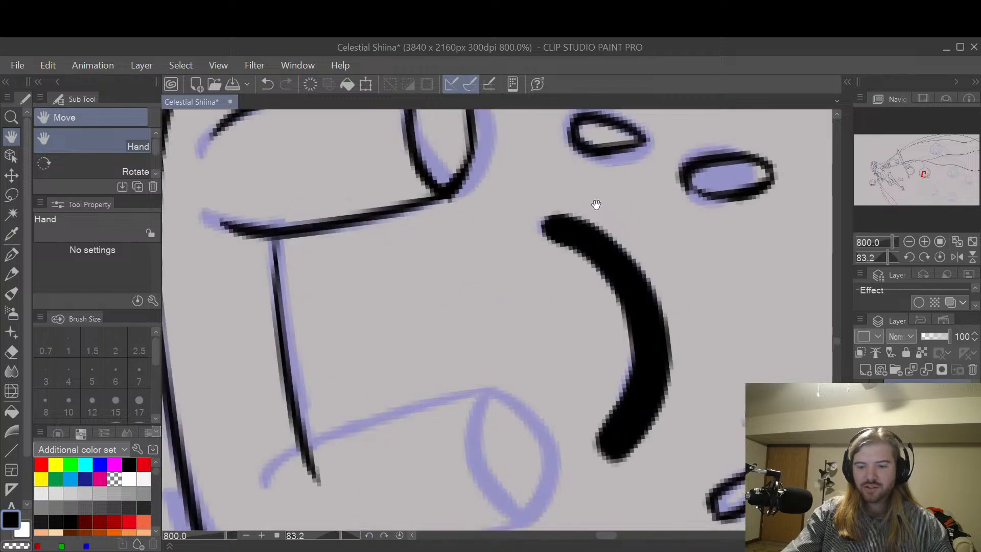
{"action": "left_click_drag", "start_coordinate": [542, 128], "coordinate": [606, 324]}
{"action": "scroll", "coordinate": [581, 297], "scroll_direction": "up", "scroll_amount": 3}
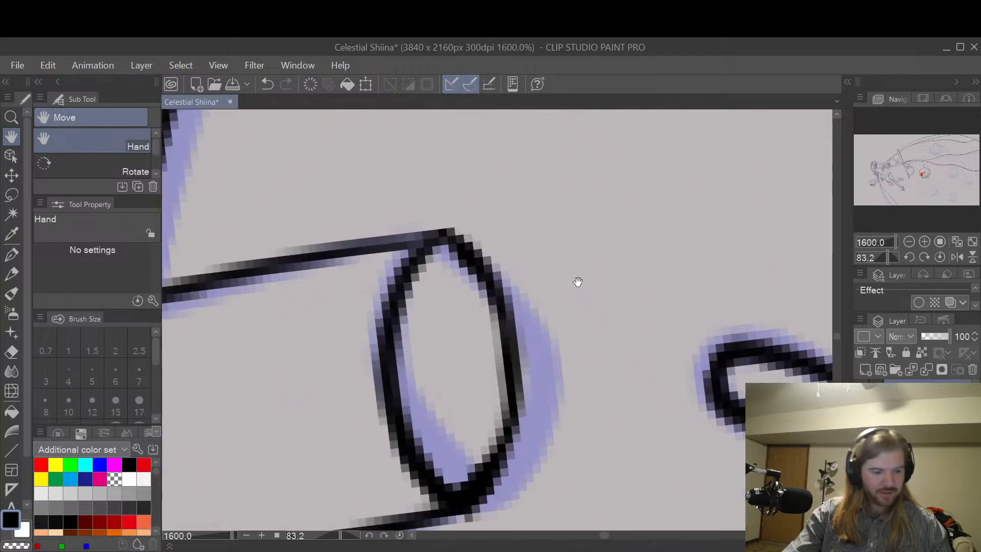
{"action": "key", "text": "p"}
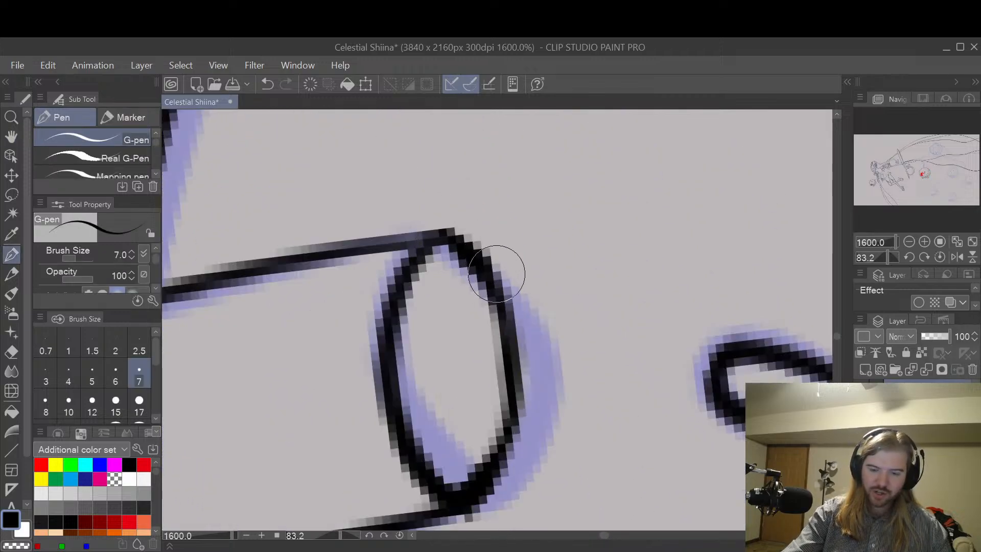
{"action": "mouse_move", "coordinate": [473, 296]}
{"action": "left_mouse_down"}
{"action": "mouse_move", "coordinate": [456, 272]}
{"action": "mouse_move", "coordinate": [485, 270]}
{"action": "mouse_move", "coordinate": [467, 285]}
{"action": "left_mouse_up"}
{"action": "key", "text": "ctrl+z"}
{"action": "key", "text": "e"}
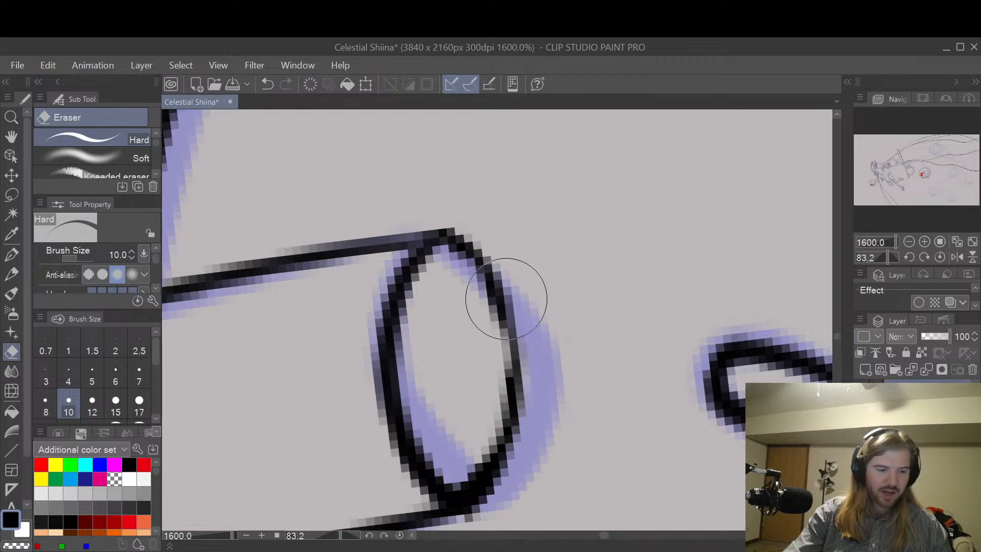
{"action": "key", "text": "p"}
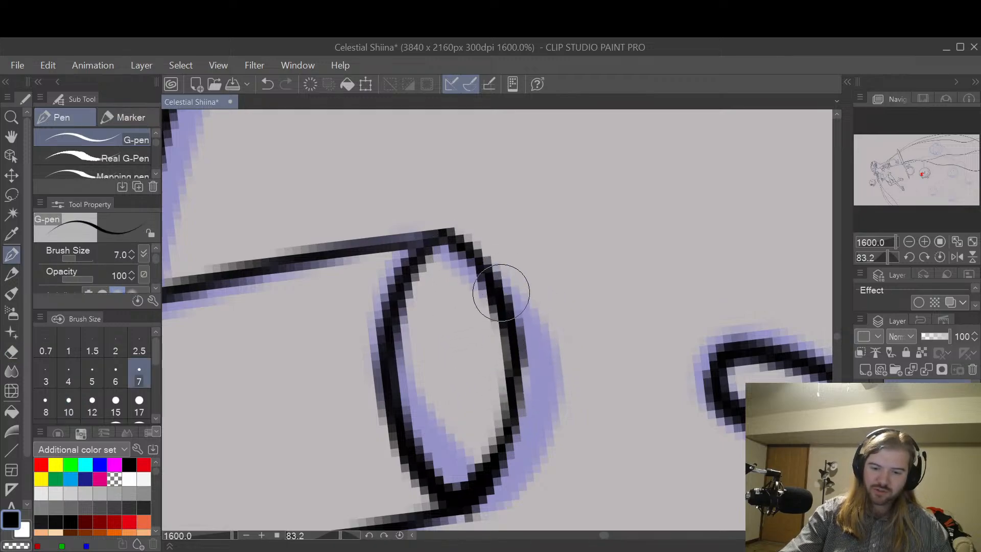
Step: Ink the inner curve of the second cylinder's opening along the sketch, redoing the stroke until it fits
{"action": "key", "text": "space"}
{"action": "key", "text": "ctrl+minus"}
{"action": "left_click_drag", "start_coordinate": [600, 437], "coordinate": [624, 299]}
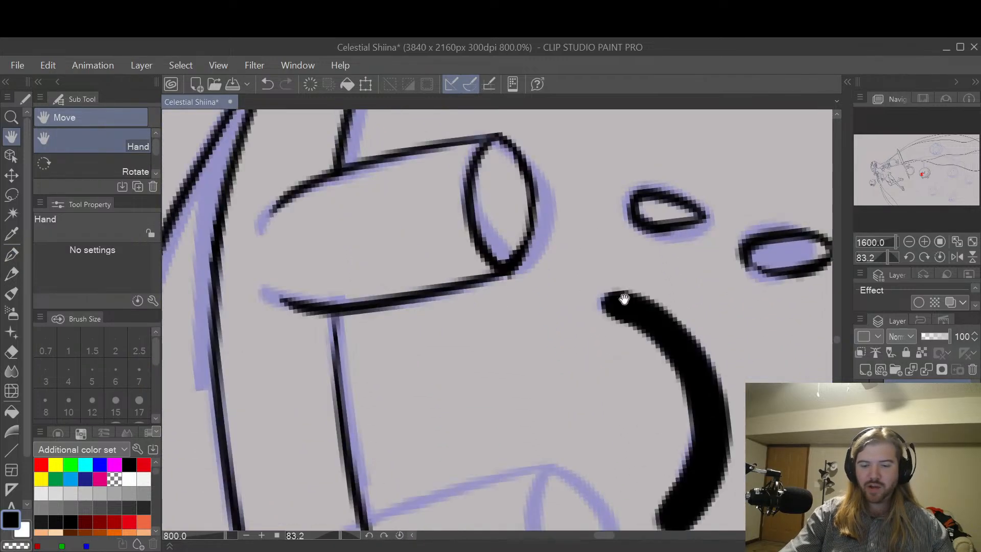
{"action": "key", "text": "ctrl+minus"}
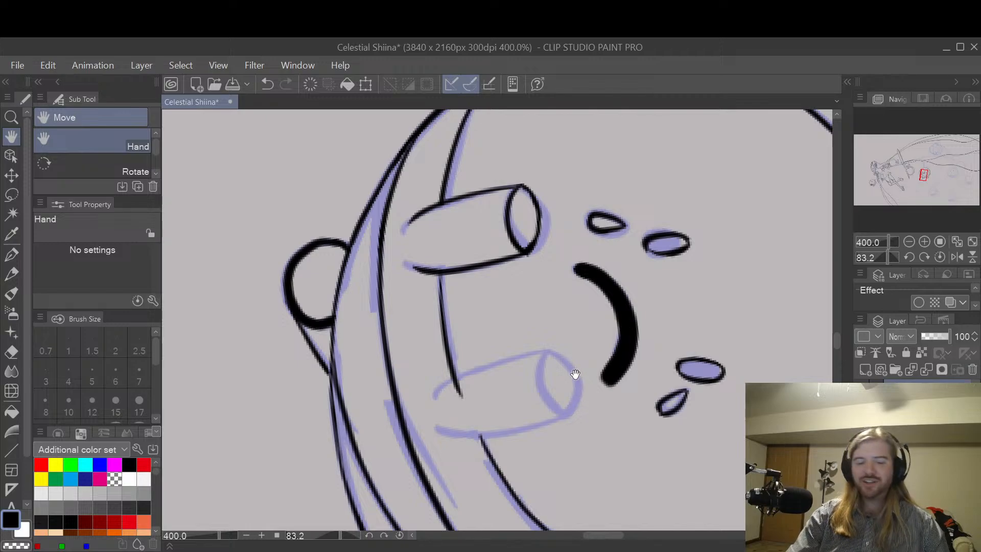
{"action": "scroll", "coordinate": [586, 381], "scroll_direction": "up", "scroll_amount": 1}
{"action": "left_click_drag", "start_coordinate": [586, 382], "coordinate": [584, 350]}
{"action": "key", "text": "p"}
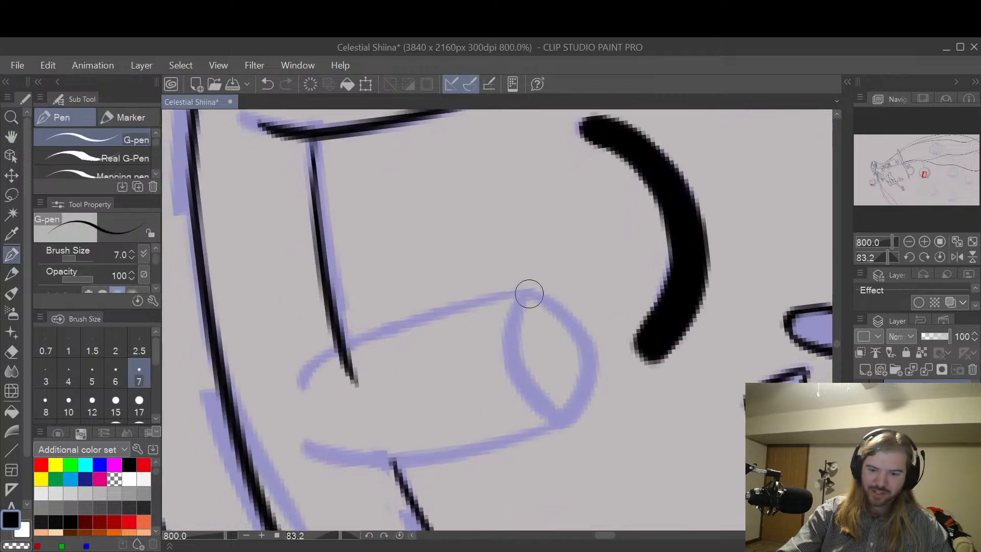
{"action": "left_click_drag", "start_coordinate": [521, 295], "coordinate": [564, 428]}
{"action": "key", "text": "ctrl+z"}
{"action": "left_click_drag", "start_coordinate": [521, 295], "coordinate": [565, 422]}
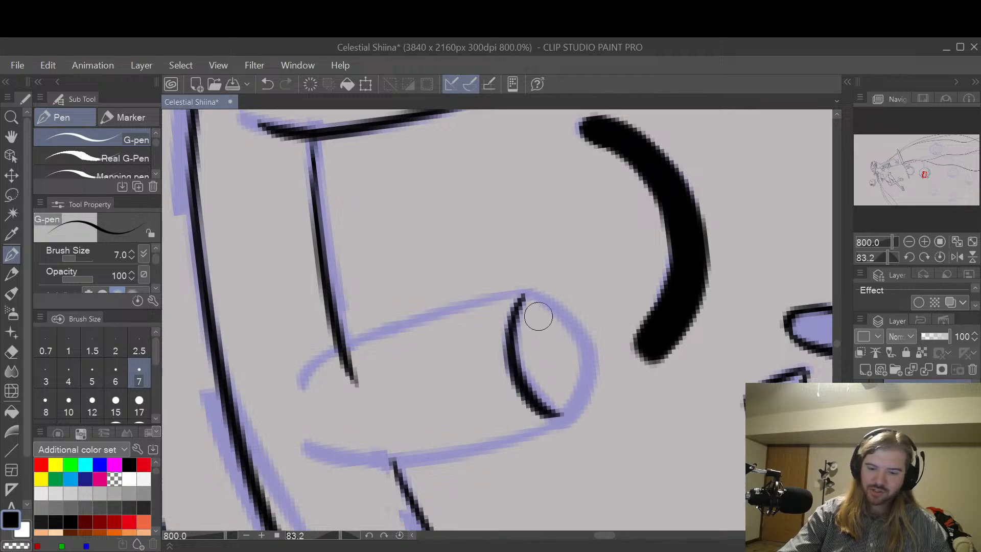
{"action": "key", "text": "ctrl+z"}
{"action": "left_click_drag", "start_coordinate": [521, 295], "coordinate": [565, 422]}
{"action": "key", "text": "ctrl+z"}
{"action": "left_click_drag", "start_coordinate": [525, 294], "coordinate": [565, 422]}
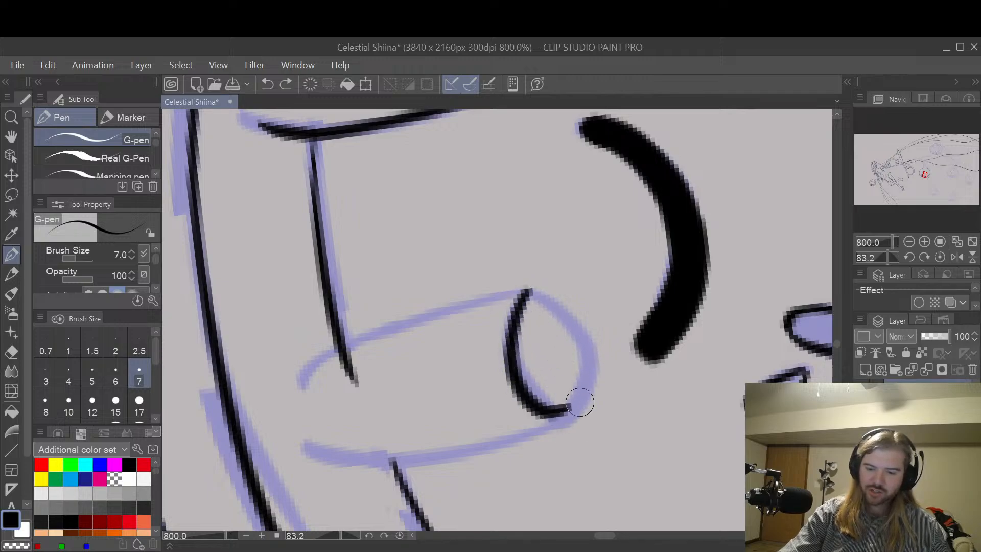
{"action": "key", "text": "ctrl+z"}
{"action": "mouse_move", "coordinate": [529, 294]}
{"action": "left_mouse_down"}
{"action": "mouse_move", "coordinate": [516, 369]}
{"action": "mouse_move", "coordinate": [566, 422]}
{"action": "mouse_move", "coordinate": [519, 319]}
{"action": "mouse_move", "coordinate": [567, 422]}
{"action": "left_mouse_up"}
{"action": "key", "text": "ctrl+z"}
{"action": "key", "text": "ctrl+z"}
{"action": "mouse_move", "coordinate": [529, 294]}
{"action": "left_mouse_down"}
{"action": "mouse_move", "coordinate": [518, 313]}
{"action": "mouse_move", "coordinate": [566, 422]}
{"action": "mouse_move", "coordinate": [531, 292]}
{"action": "mouse_move", "coordinate": [567, 422]}
{"action": "left_mouse_up"}
{"action": "key", "text": "ctrl+z"}
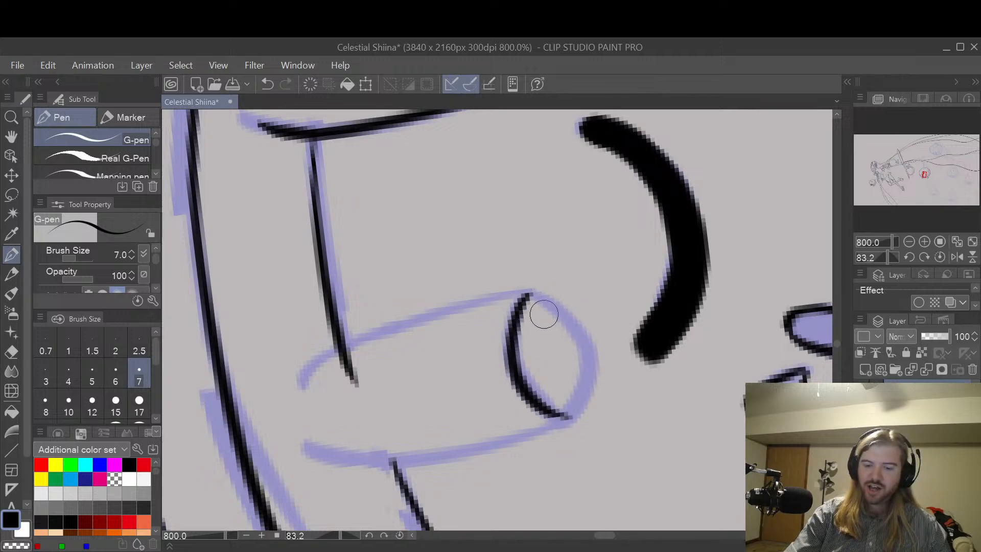
Step: Ink the outer curve of the second cylinder's opening, closing the ellipse a little inside the sketch line
{"action": "mouse_move", "coordinate": [531, 295]}
{"action": "left_mouse_down"}
{"action": "mouse_move", "coordinate": [577, 394]}
{"action": "mouse_move", "coordinate": [559, 326]}
{"action": "mouse_move", "coordinate": [557, 409]}
{"action": "left_mouse_up"}
{"action": "key", "text": "ctrl+z"}
{"action": "key", "text": "ctrl+z"}
{"action": "mouse_move", "coordinate": [527, 300]}
{"action": "left_mouse_down"}
{"action": "mouse_move", "coordinate": [564, 346]}
{"action": "mouse_move", "coordinate": [558, 401]}
{"action": "left_mouse_up"}
{"action": "key", "text": "ctrl+z"}
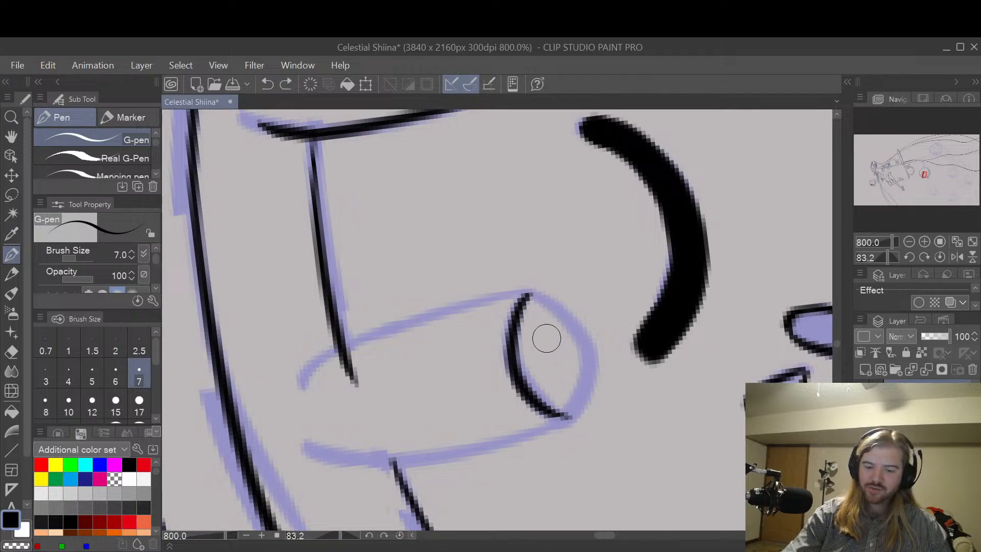
{"action": "mouse_move", "coordinate": [529, 295]}
{"action": "left_mouse_down"}
{"action": "mouse_move", "coordinate": [573, 360]}
{"action": "mouse_move", "coordinate": [568, 394]}
{"action": "left_mouse_up"}
{"action": "key", "text": "ctrl+z"}
{"action": "mouse_move", "coordinate": [530, 295]}
{"action": "left_mouse_down"}
{"action": "mouse_move", "coordinate": [562, 333]}
{"action": "mouse_move", "coordinate": [562, 403]}
{"action": "mouse_move", "coordinate": [577, 392]}
{"action": "mouse_move", "coordinate": [554, 412]}
{"action": "left_mouse_up"}
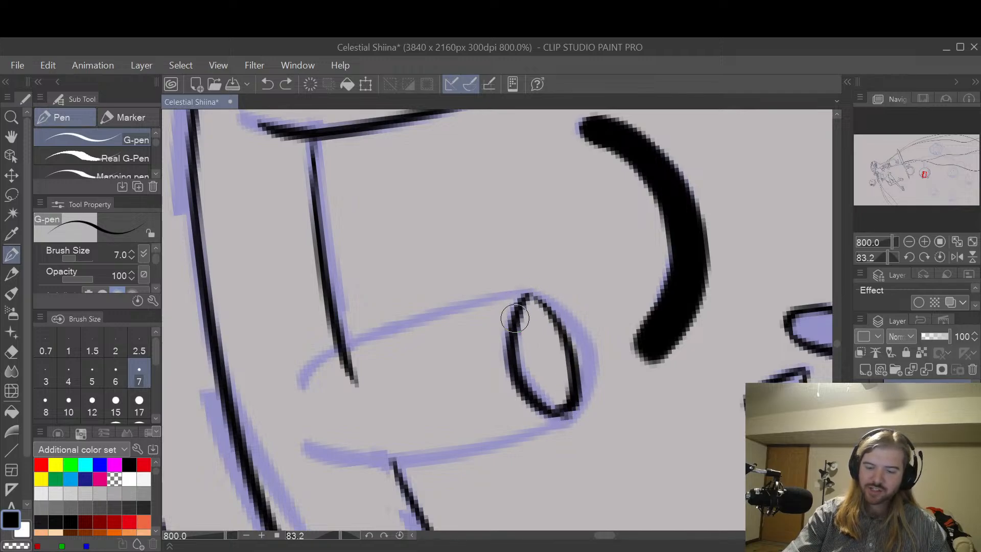
Step: Thicken the thin upper part of the outer curve on the second cylinder's opening
{"action": "mouse_move", "coordinate": [516, 331]}
{"action": "left_mouse_down"}
{"action": "mouse_move", "coordinate": [528, 297]}
{"action": "mouse_move", "coordinate": [559, 330]}
{"action": "left_mouse_up"}
{"action": "key", "text": "ctrl+z"}
{"action": "key", "text": "ctrl+z"}
{"action": "left_click_drag", "start_coordinate": [531, 300], "coordinate": [569, 358]}
{"action": "key", "text": "ctrl+z"}
{"action": "left_click_drag", "start_coordinate": [532, 302], "coordinate": [570, 357]}
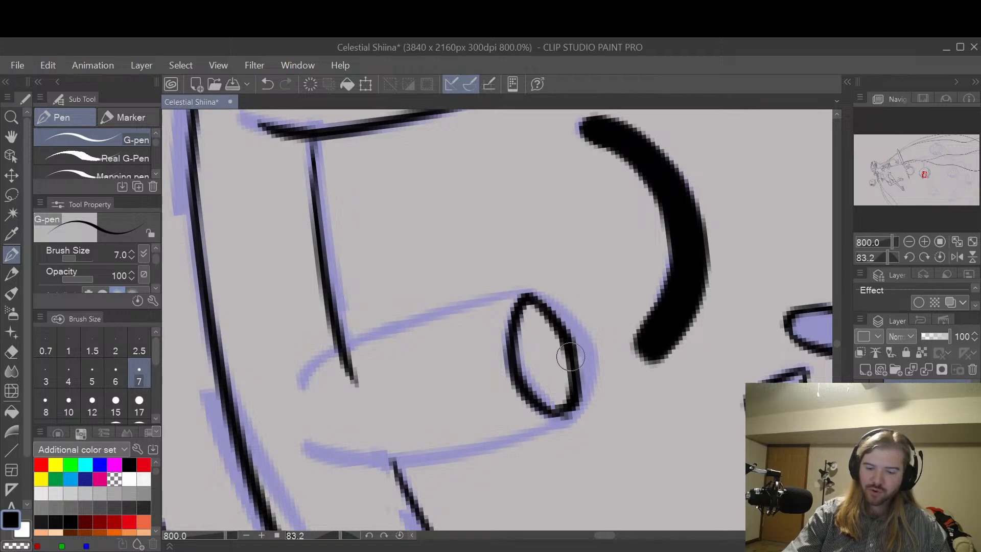
{"action": "key", "text": "ctrl+z"}
{"action": "mouse_move", "coordinate": [531, 298]}
{"action": "left_mouse_down"}
{"action": "mouse_move", "coordinate": [566, 320]}
{"action": "mouse_move", "coordinate": [534, 301]}
{"action": "mouse_move", "coordinate": [567, 345]}
{"action": "left_mouse_up"}
{"action": "key", "text": "ctrl+z"}
{"action": "key", "text": "ctrl+z"}
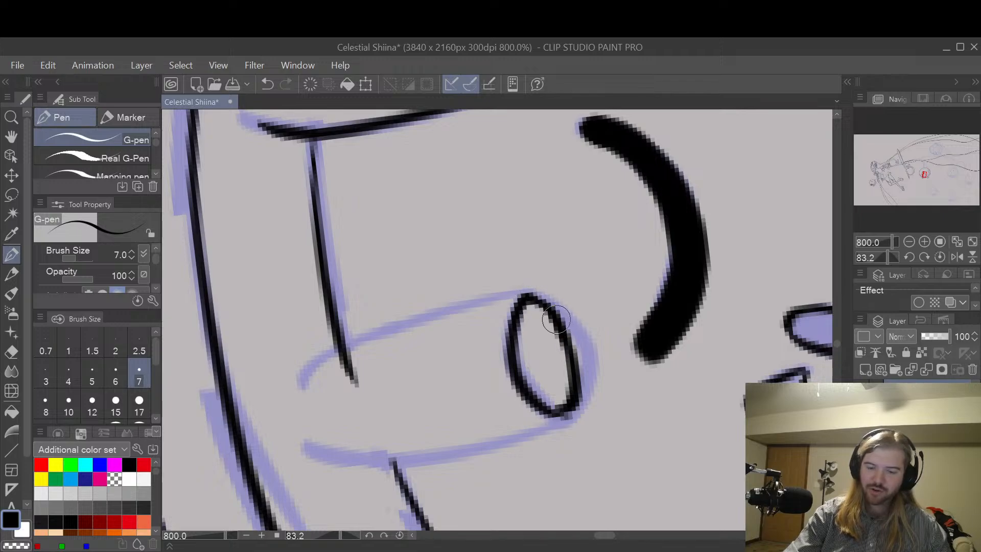
Step: Trim the outer edge of the second cylinder's opening with the eraser and retouch its curve with the pen
{"action": "key", "text": "e"}
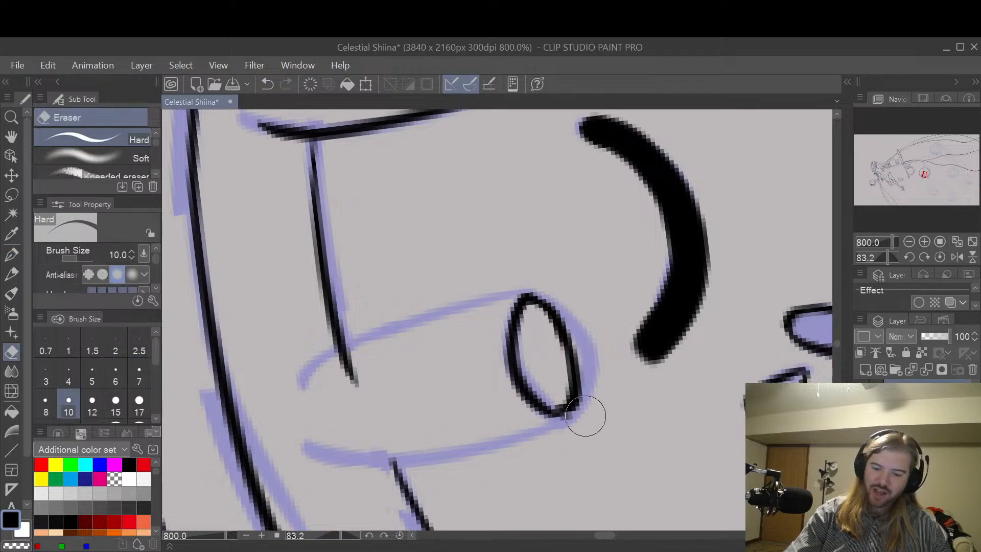
{"action": "mouse_move", "coordinate": [591, 415]}
{"action": "left_mouse_down"}
{"action": "mouse_move", "coordinate": [594, 354]}
{"action": "mouse_move", "coordinate": [591, 407]}
{"action": "mouse_move", "coordinate": [587, 356]}
{"action": "mouse_move", "coordinate": [595, 373]}
{"action": "mouse_move", "coordinate": [563, 299]}
{"action": "mouse_move", "coordinate": [581, 317]}
{"action": "mouse_move", "coordinate": [553, 282]}
{"action": "mouse_move", "coordinate": [531, 299]}
{"action": "mouse_move", "coordinate": [568, 351]}
{"action": "left_mouse_up"}
{"action": "key", "text": "p"}
{"action": "key", "text": "ctrl+z"}
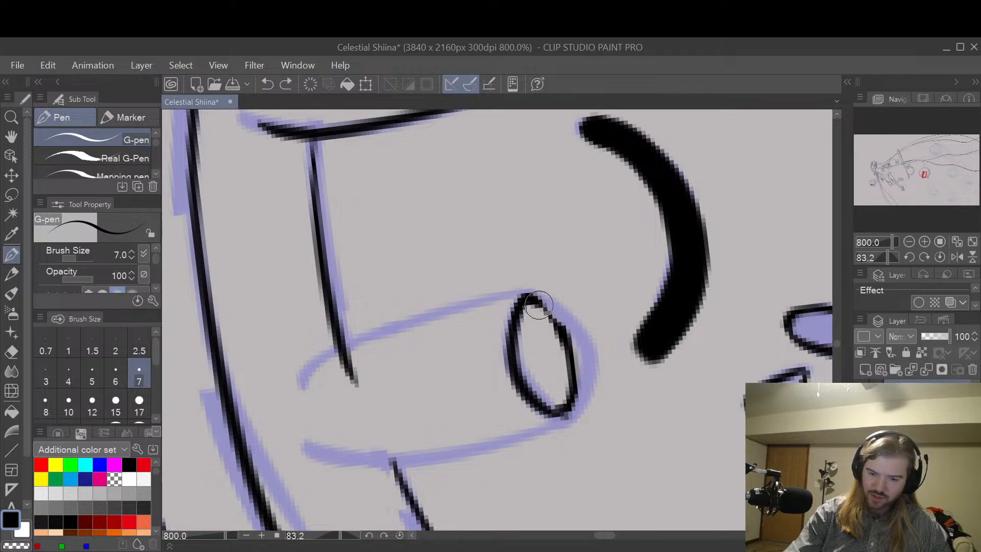
{"action": "mouse_move", "coordinate": [539, 305]}
{"action": "left_mouse_down"}
{"action": "mouse_move", "coordinate": [569, 389]}
{"action": "mouse_move", "coordinate": [577, 368]}
{"action": "mouse_move", "coordinate": [555, 409]}
{"action": "mouse_move", "coordinate": [564, 328]}
{"action": "left_mouse_up"}
{"action": "key", "text": "ctrl+z"}
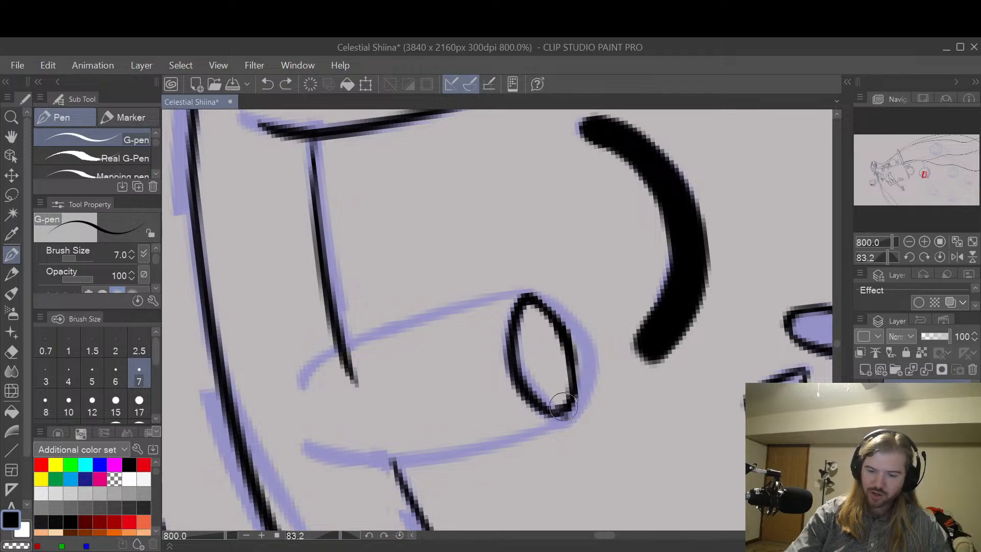
{"action": "left_click_drag", "start_coordinate": [563, 406], "coordinate": [571, 333]}
{"action": "key", "text": "e"}
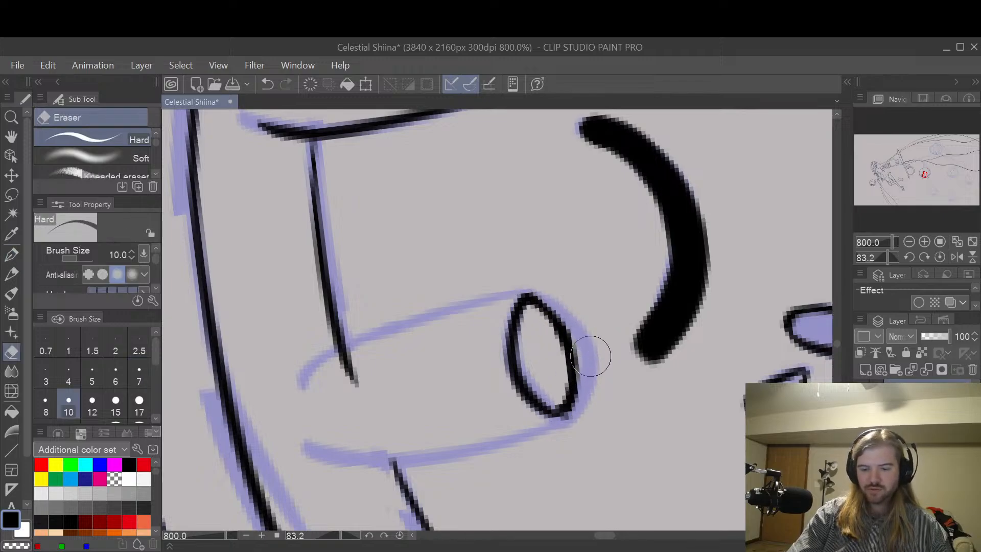
{"action": "key", "text": "h"}
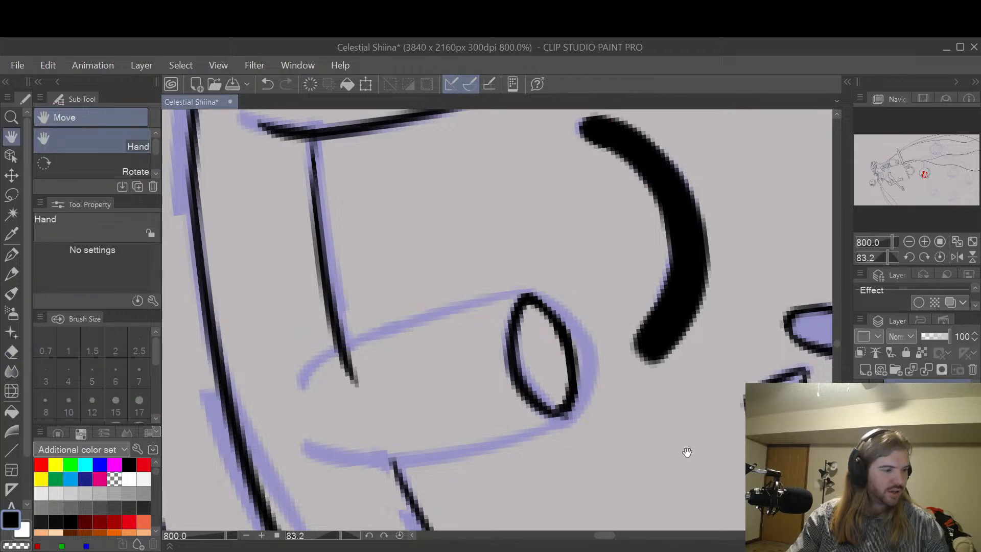
Step: Rotate the canvas until the cylinders stand upright and ink the left side of the second cylinder down from its opening
{"action": "key", "text": "r"}
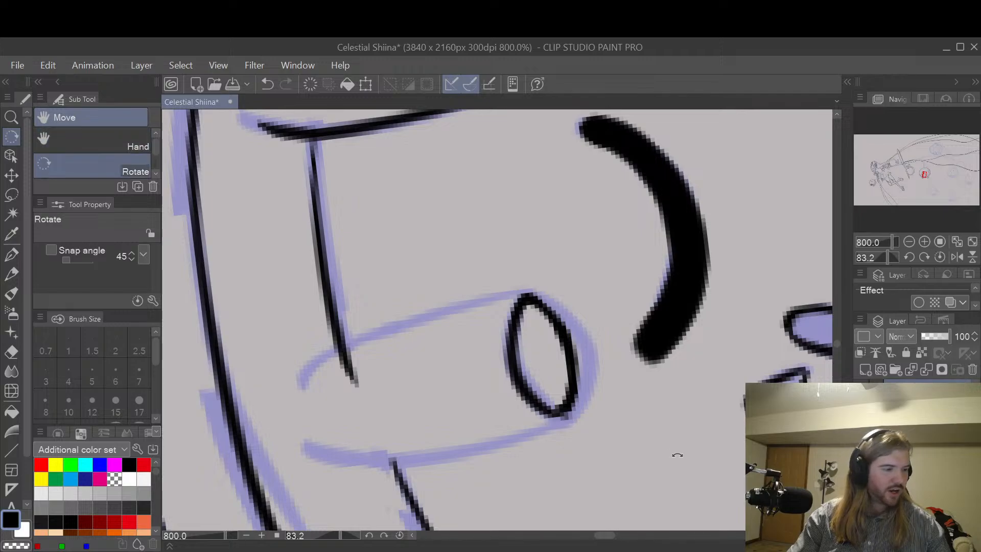
{"action": "mouse_move", "coordinate": [677, 455]}
{"action": "left_mouse_down"}
{"action": "mouse_move", "coordinate": [705, 278]}
{"action": "mouse_move", "coordinate": [651, 203]}
{"action": "mouse_move", "coordinate": [683, 322]}
{"action": "mouse_move", "coordinate": [697, 294]}
{"action": "mouse_move", "coordinate": [705, 327]}
{"action": "mouse_move", "coordinate": [710, 299]}
{"action": "left_mouse_up"}
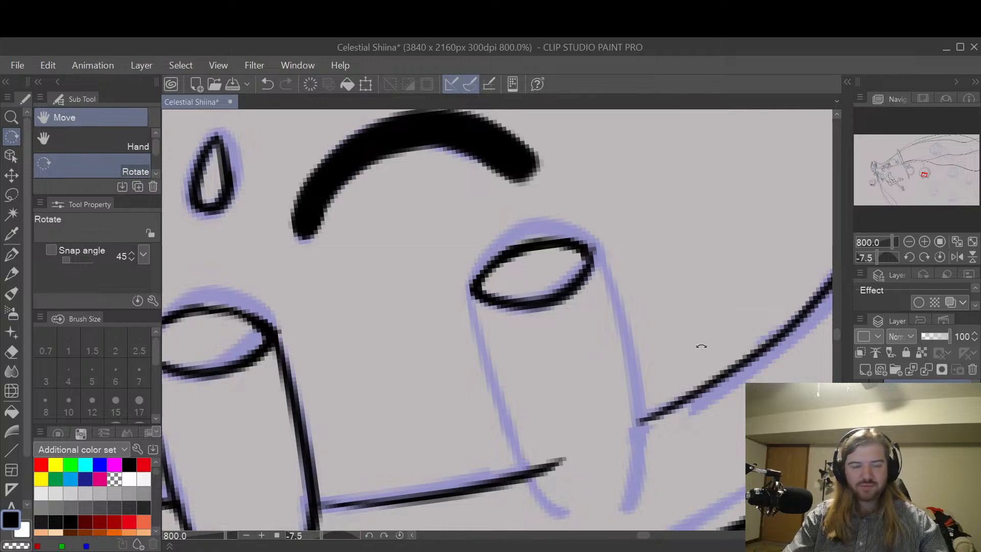
{"action": "key", "text": "space"}
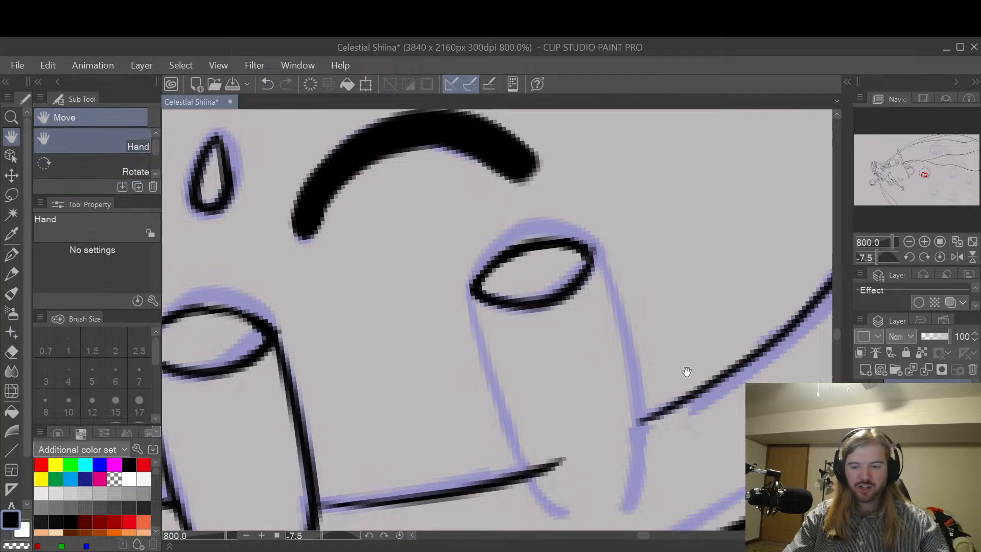
{"action": "left_click_drag", "start_coordinate": [685, 372], "coordinate": [685, 271]}
{"action": "mouse_move", "coordinate": [469, 179]}
{"action": "left_mouse_down"}
{"action": "mouse_move", "coordinate": [499, 281]}
{"action": "mouse_move", "coordinate": [564, 409]}
{"action": "mouse_move", "coordinate": [499, 324]}
{"action": "mouse_move", "coordinate": [555, 413]}
{"action": "left_mouse_up"}
{"action": "key", "text": "ctrl+z"}
{"action": "key", "text": "ctrl+z"}
Step: Ink the right side of the second cylinder along the sketch, redoing the stroke until it fits
{"action": "mouse_move", "coordinate": [595, 148]}
{"action": "left_mouse_down"}
{"action": "mouse_move", "coordinate": [609, 194]}
{"action": "mouse_move", "coordinate": [635, 416]}
{"action": "left_mouse_up"}
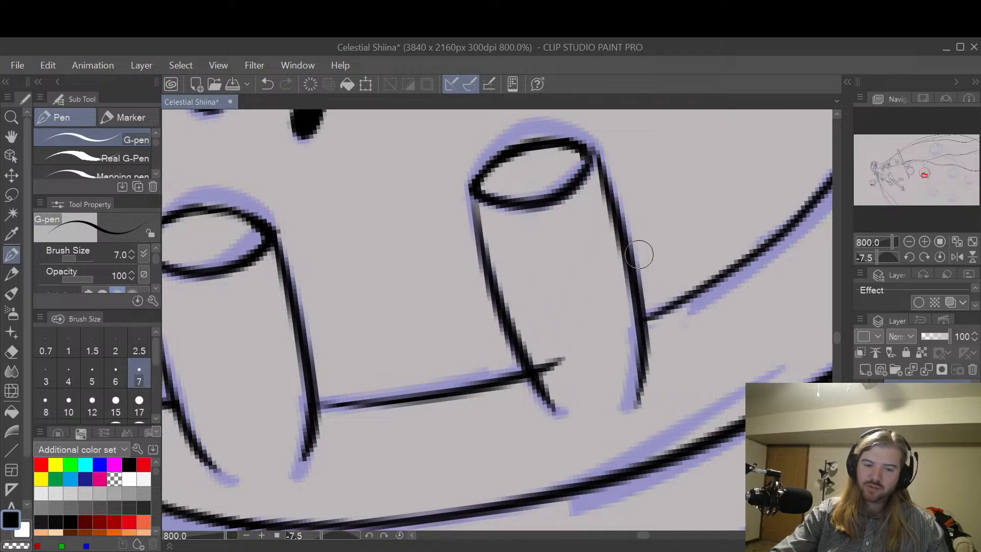
{"action": "key", "text": "ctrl+z"}
{"action": "left_click_drag", "start_coordinate": [587, 147], "coordinate": [633, 406]}
{"action": "key", "text": "ctrl+z"}
{"action": "mouse_move", "coordinate": [595, 149]}
{"action": "left_mouse_down"}
{"action": "mouse_move", "coordinate": [619, 222]}
{"action": "mouse_move", "coordinate": [627, 411]}
{"action": "left_mouse_up"}
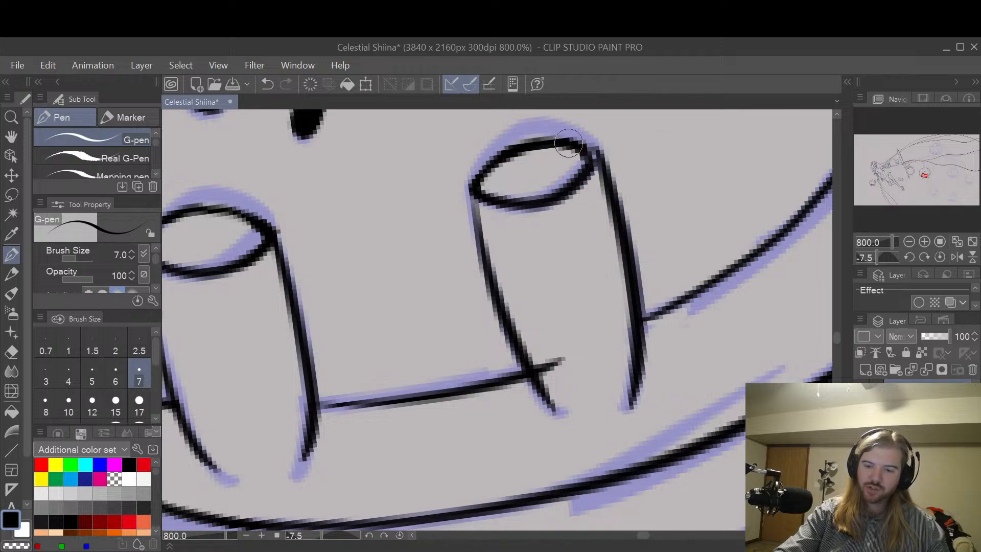
Step: Retouch the corner where the second cylinder's opening meets its right side
{"action": "left_click_drag", "start_coordinate": [568, 143], "coordinate": [599, 162]}
{"action": "mouse_move", "coordinate": [551, 186]}
{"action": "left_mouse_down"}
{"action": "mouse_move", "coordinate": [580, 156]}
{"action": "mouse_move", "coordinate": [546, 186]}
{"action": "mouse_move", "coordinate": [574, 170]}
{"action": "mouse_move", "coordinate": [560, 176]}
{"action": "mouse_move", "coordinate": [572, 159]}
{"action": "mouse_move", "coordinate": [561, 162]}
{"action": "mouse_move", "coordinate": [581, 159]}
{"action": "left_mouse_up"}
{"action": "key", "text": "e"}
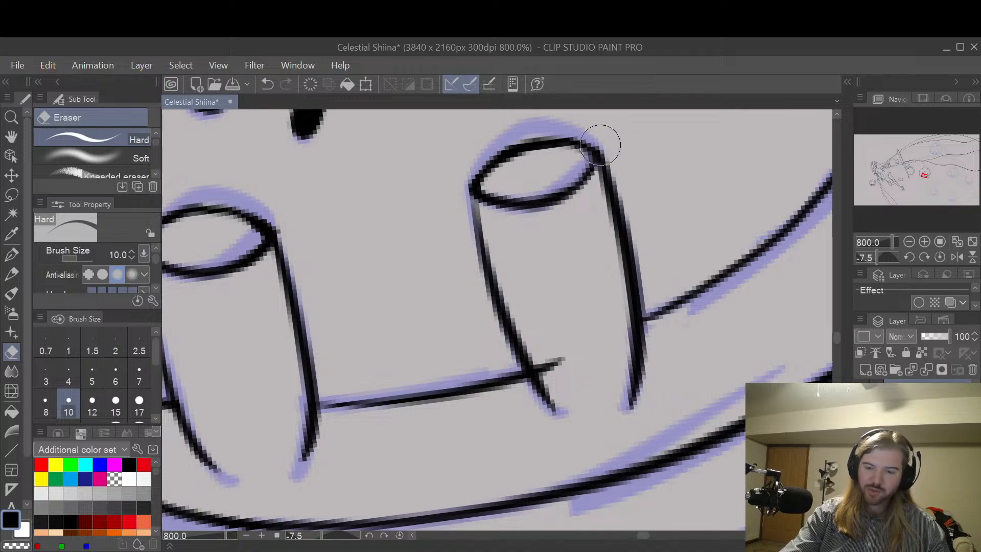
{"action": "key", "text": "ctrl+s"}
{"action": "key", "text": "p"}
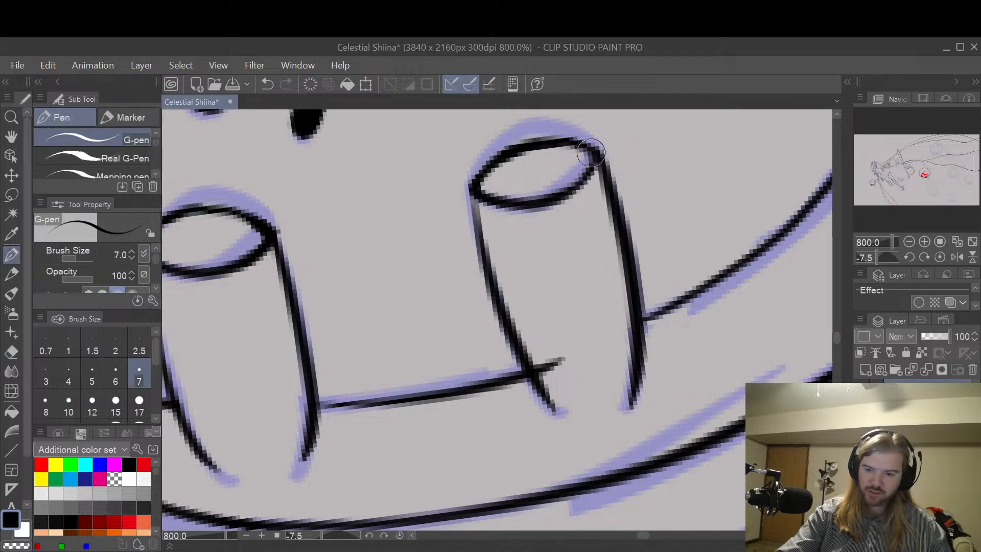
{"action": "left_click_drag", "start_coordinate": [590, 153], "coordinate": [607, 170]}
Step: Erase the excess at the right side's lower tip, the rim line's joint, and the line end poking into the second cylinder
{"action": "key", "text": "e"}
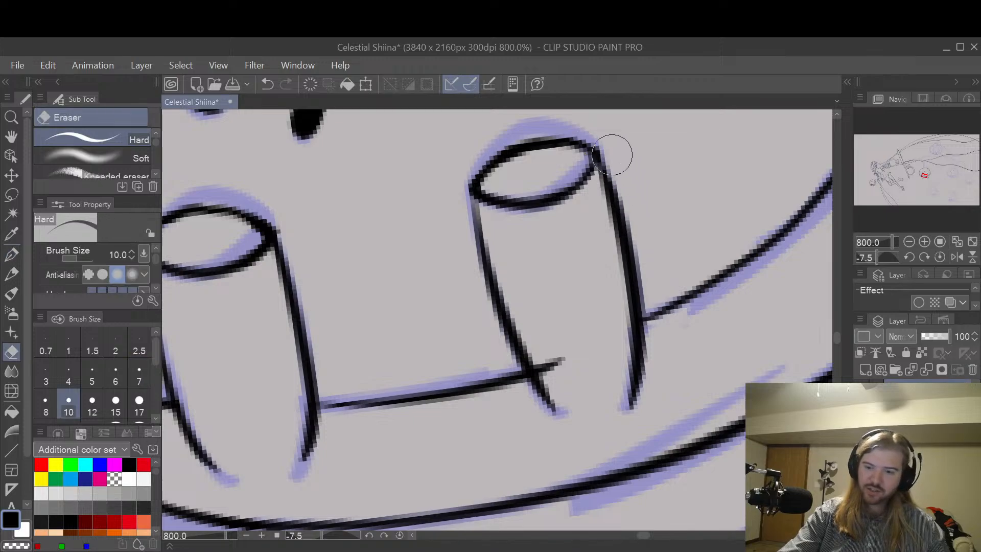
{"action": "left_click_drag", "start_coordinate": [652, 308], "coordinate": [656, 332]}
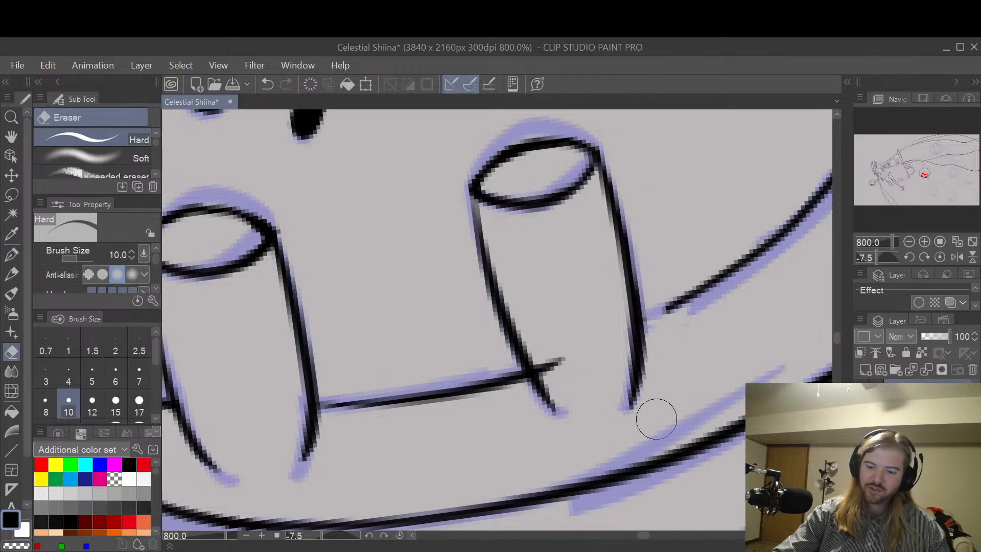
{"action": "left_click_drag", "start_coordinate": [619, 416], "coordinate": [646, 404]}
{"action": "mouse_move", "coordinate": [572, 362]}
{"action": "left_mouse_down"}
{"action": "mouse_move", "coordinate": [547, 361]}
{"action": "mouse_move", "coordinate": [542, 344]}
{"action": "left_mouse_up"}
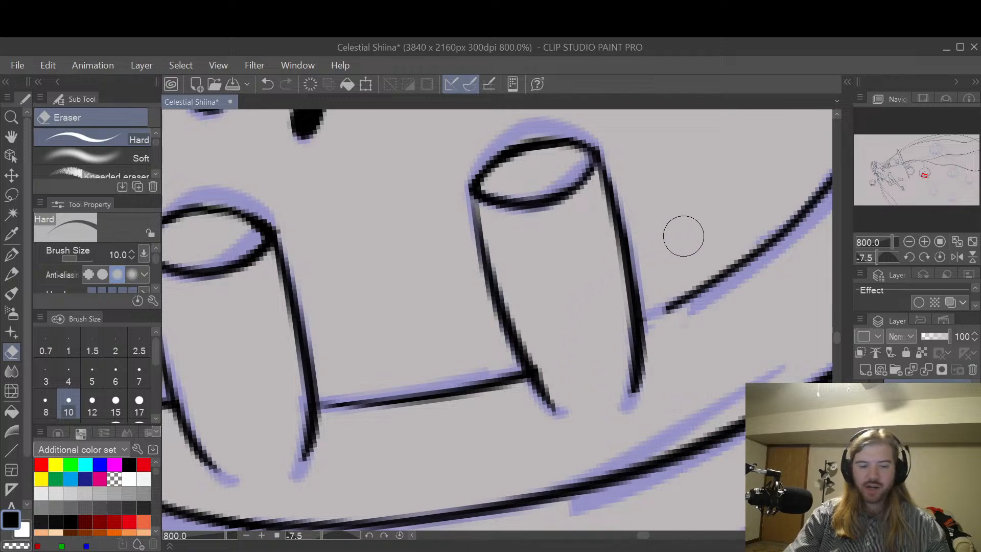
Step: Reconnect the curved inner rim line to the right side of the second cylinder, redoing the stroke to blend smoothly
{"action": "key", "text": "p"}
{"action": "mouse_move", "coordinate": [641, 323]}
{"action": "left_mouse_down"}
{"action": "mouse_move", "coordinate": [678, 306]}
{"action": "mouse_move", "coordinate": [744, 238]}
{"action": "left_mouse_up"}
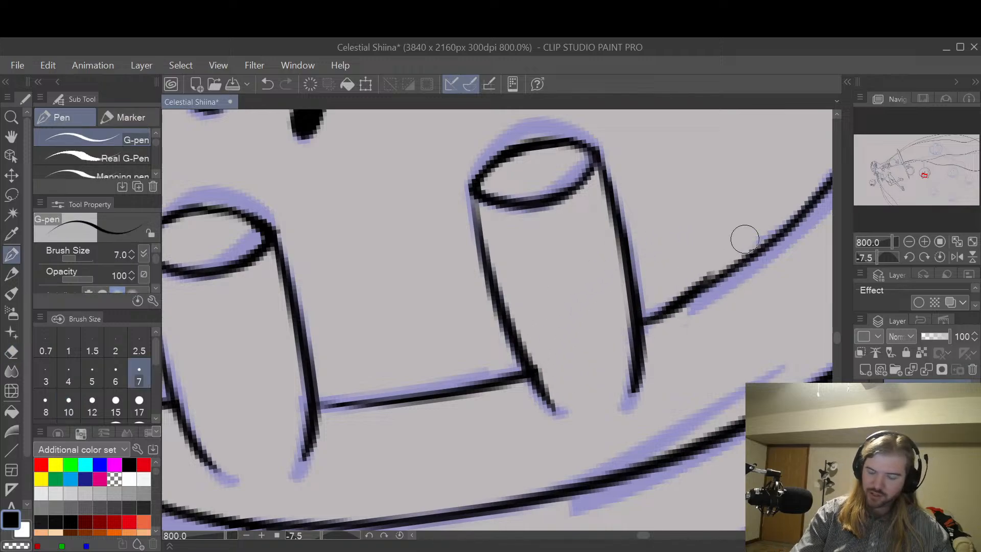
{"action": "key", "text": "ctrl+z"}
{"action": "left_click_drag", "start_coordinate": [638, 321], "coordinate": [738, 265]}
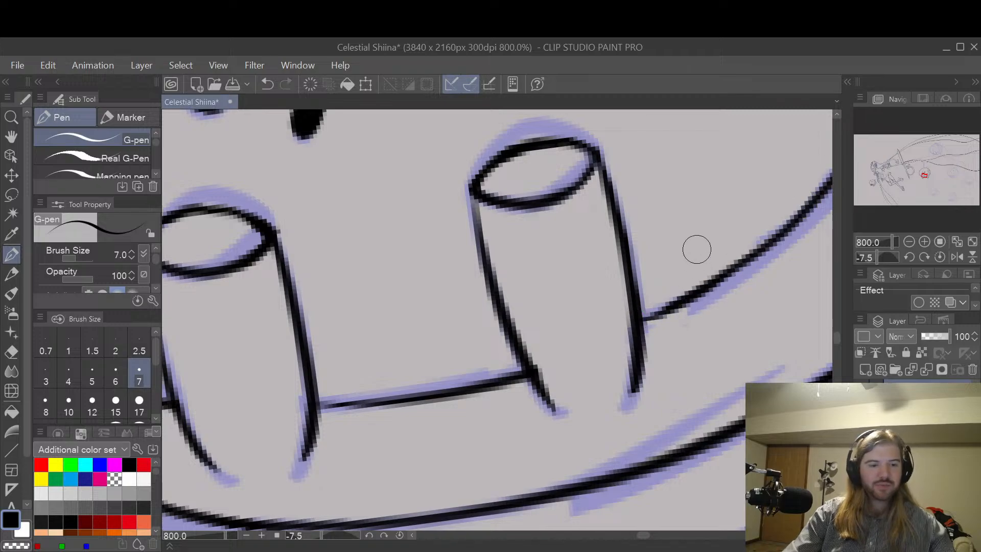
Step: Examine the inked face, both cylinders and the rim lines from a distance and close up for remaining flaws
{"action": "key", "text": "h"}
{"action": "scroll", "coordinate": [711, 251], "scroll_direction": "down", "scroll_amount": 4}
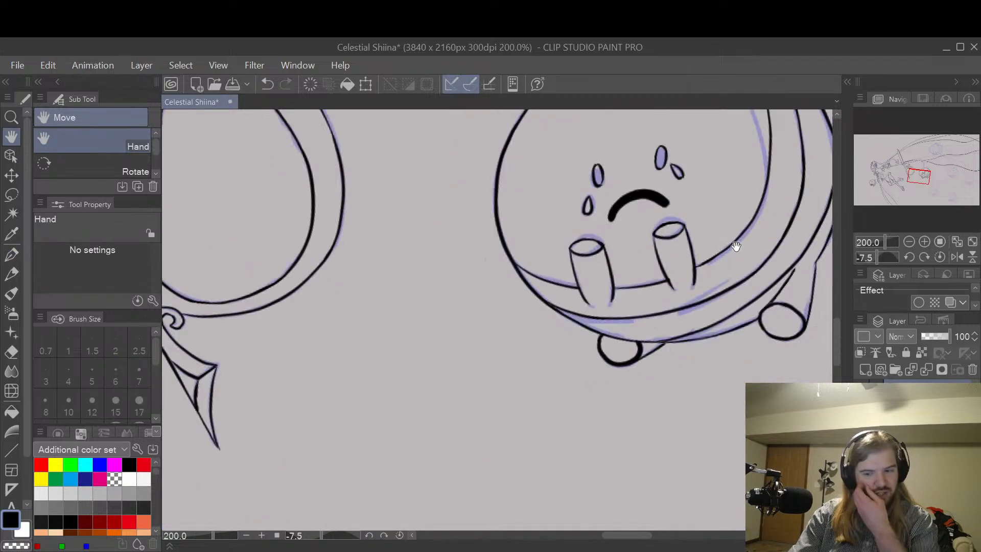
{"action": "left_click_drag", "start_coordinate": [735, 233], "coordinate": [698, 287]}
{"action": "left_click_drag", "start_coordinate": [743, 259], "coordinate": [720, 296]}
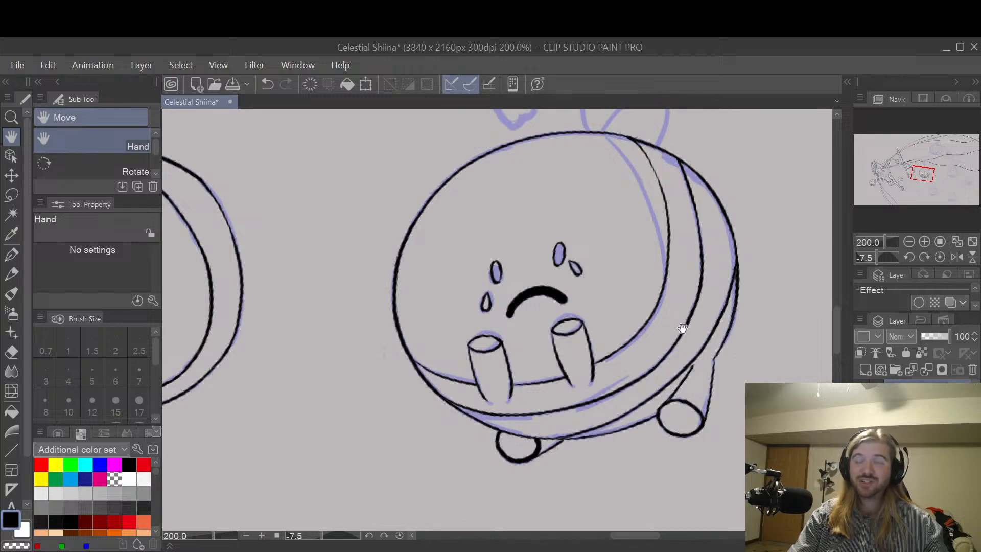
{"action": "scroll", "coordinate": [677, 336], "scroll_direction": "up", "scroll_amount": 5}
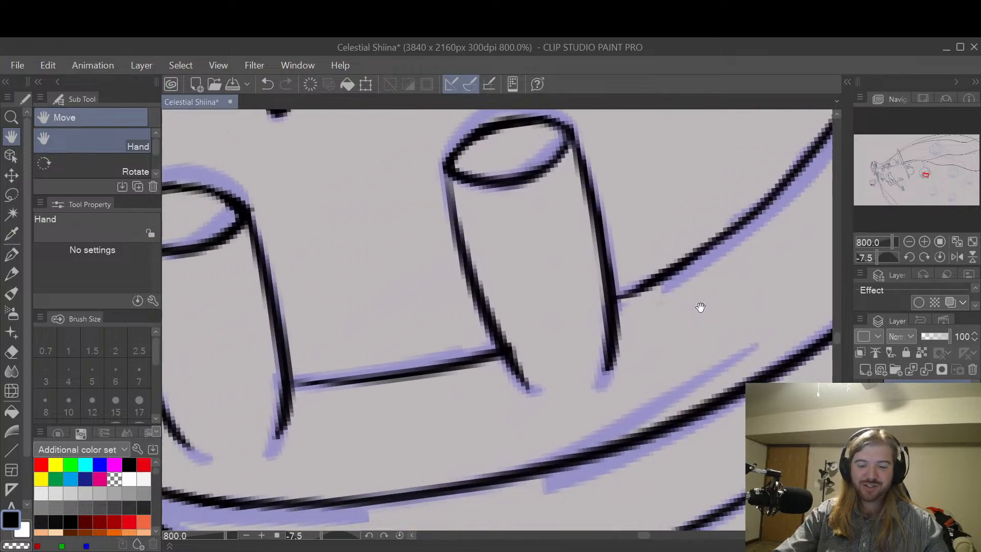
{"action": "left_click_drag", "start_coordinate": [662, 329], "coordinate": [714, 336]}
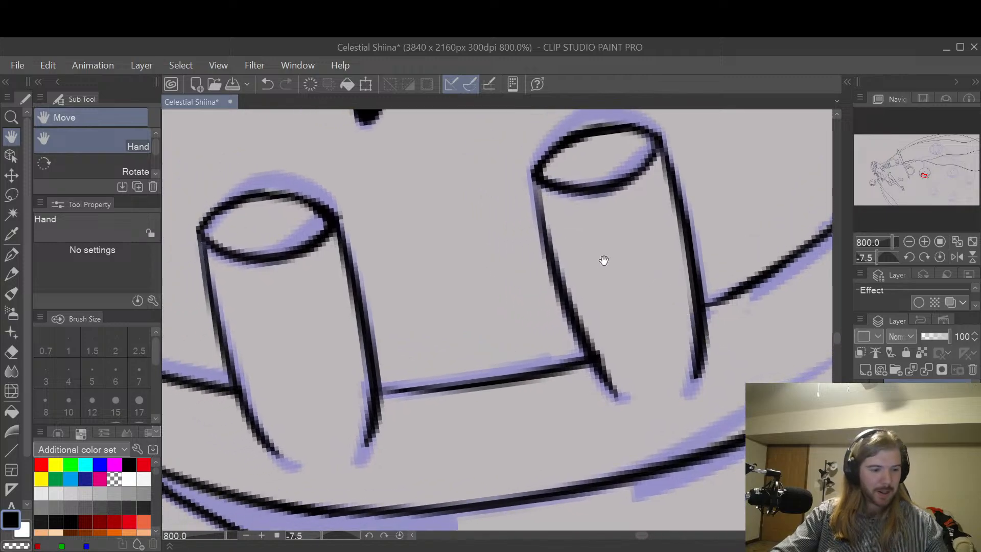
{"action": "key", "text": "p"}
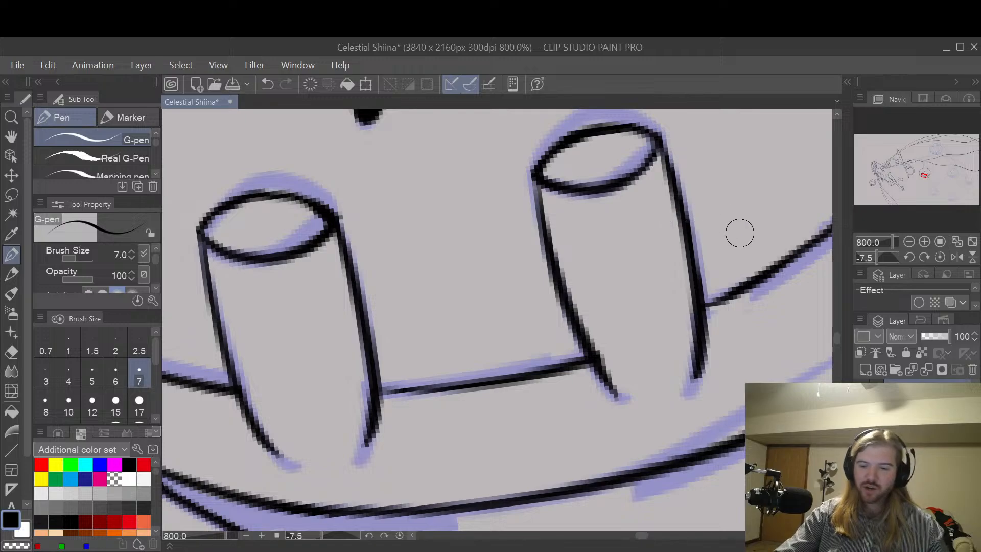
{"action": "scroll", "coordinate": [731, 251], "scroll_direction": "down", "scroll_amount": 4}
{"action": "key", "text": "space"}
{"action": "left_click_drag", "start_coordinate": [779, 276], "coordinate": [711, 287]}
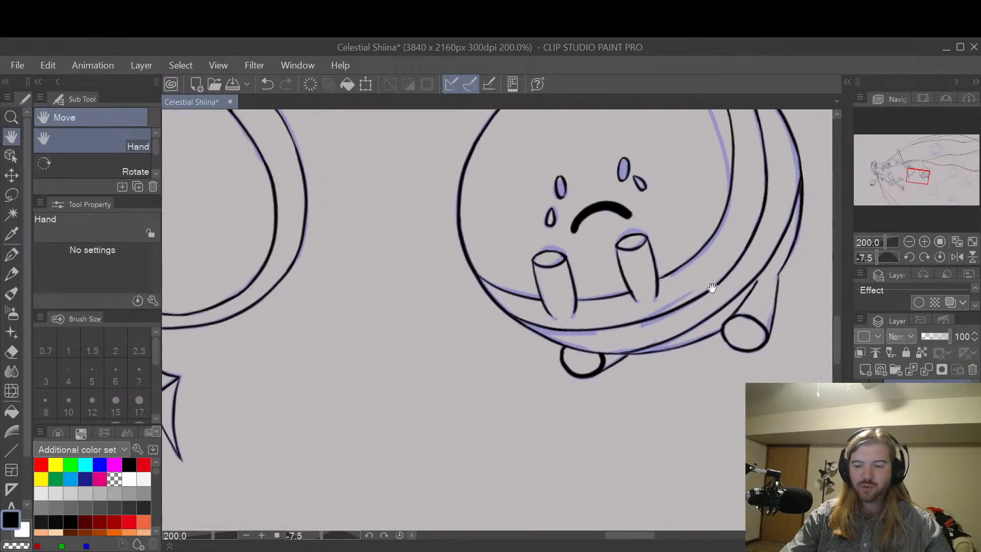
{"action": "left_click_drag", "start_coordinate": [771, 260], "coordinate": [712, 314]}
{"action": "left_click_drag", "start_coordinate": [767, 286], "coordinate": [725, 327]}
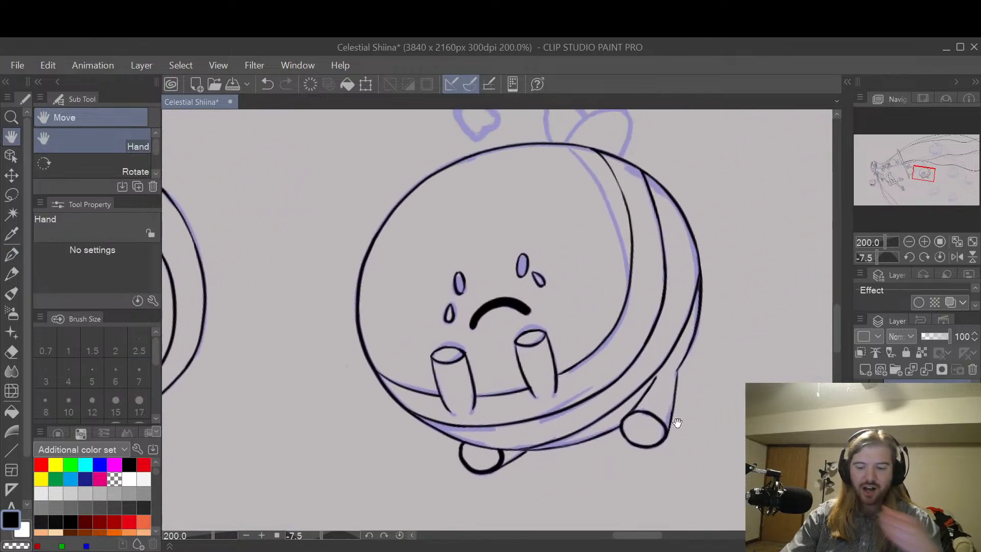
Step: Thin the diagonal leg line above the right foot's circle with a size 4 hard eraser
{"action": "left_click_drag", "start_coordinate": [676, 422], "coordinate": [764, 281]}
{"action": "scroll", "coordinate": [686, 391], "scroll_direction": "up", "scroll_amount": 4}
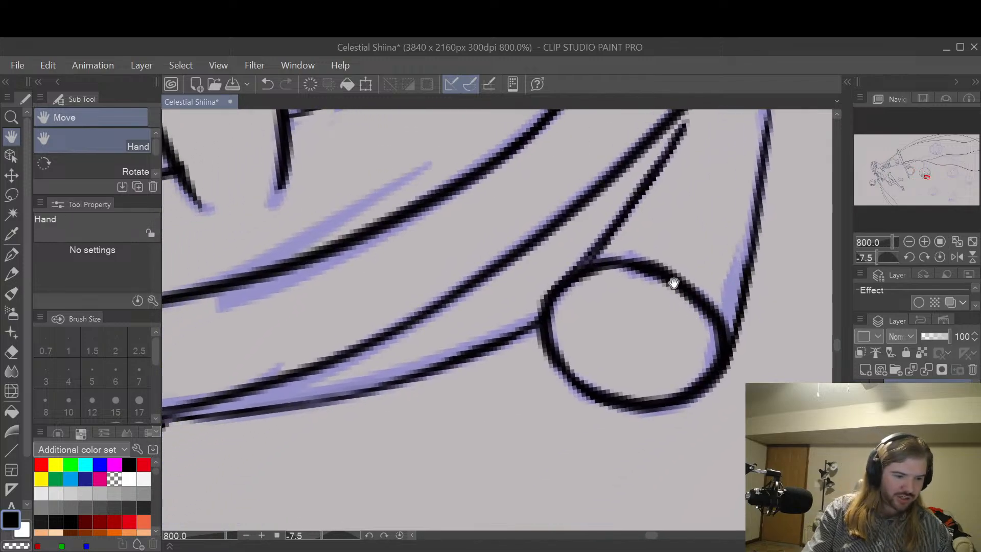
{"action": "key", "text": "e"}
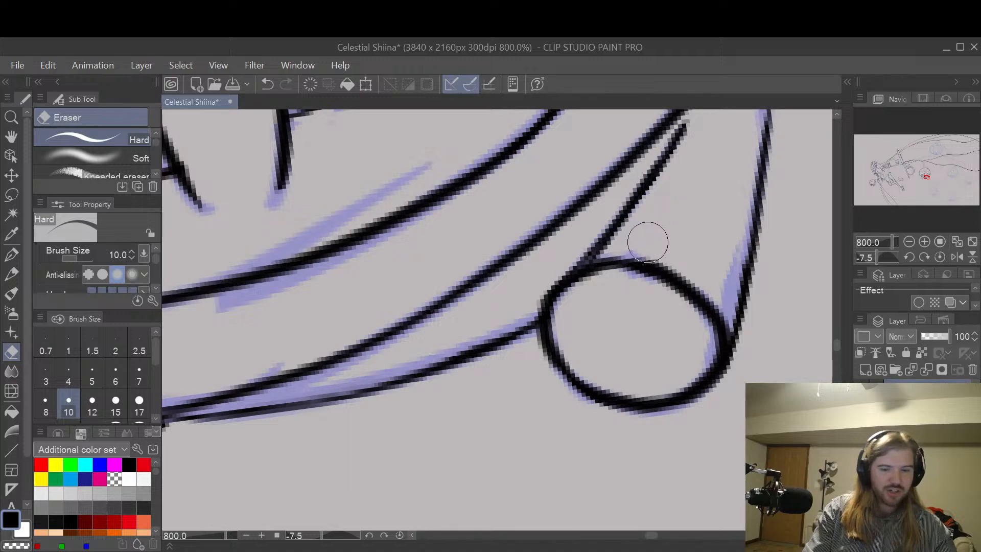
{"action": "key", "text": "bracketleft"}
{"action": "key", "text": "bracketleft"}
{"action": "key", "text": "bracketleft"}
{"action": "key", "text": "bracketleft"}
{"action": "key", "text": "bracketleft"}
{"action": "left_click_drag", "start_coordinate": [591, 261], "coordinate": [636, 211]}
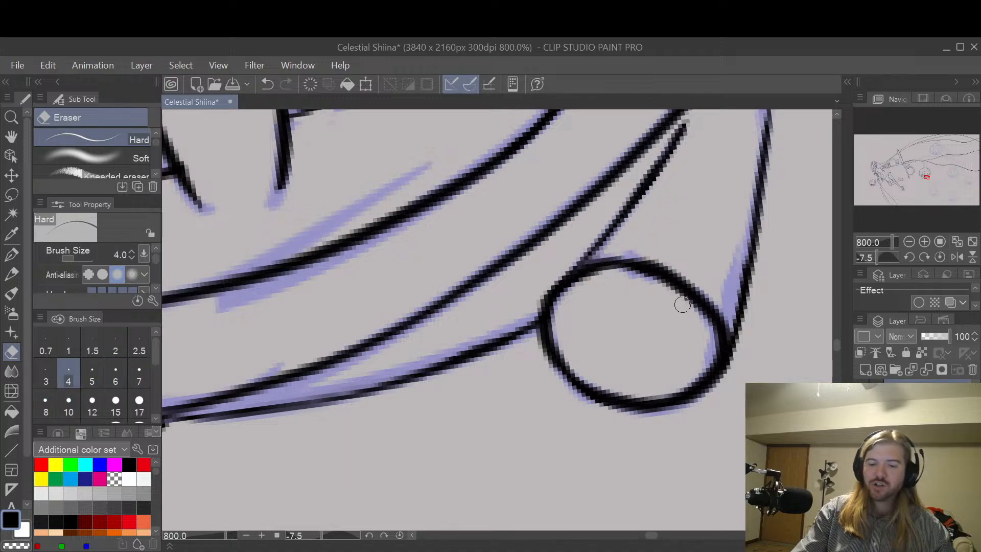
Step: Redraw the joint between the diagonal leg line and the right foot's circle until it flows smoothly, cleaning up its edge
{"action": "key", "text": "p"}
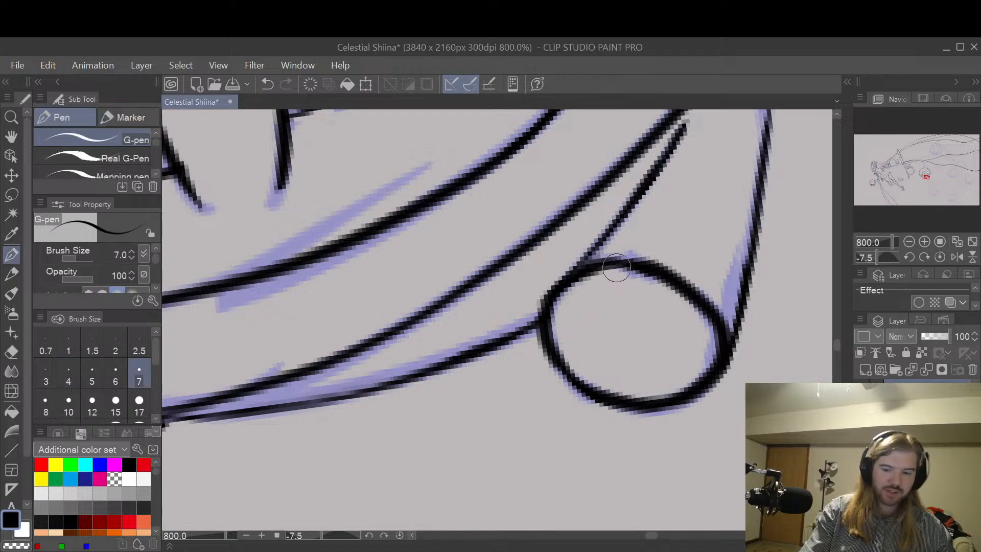
{"action": "left_click_drag", "start_coordinate": [541, 295], "coordinate": [652, 202]}
{"action": "key", "text": "ctrl+z"}
{"action": "left_click_drag", "start_coordinate": [541, 302], "coordinate": [646, 197]}
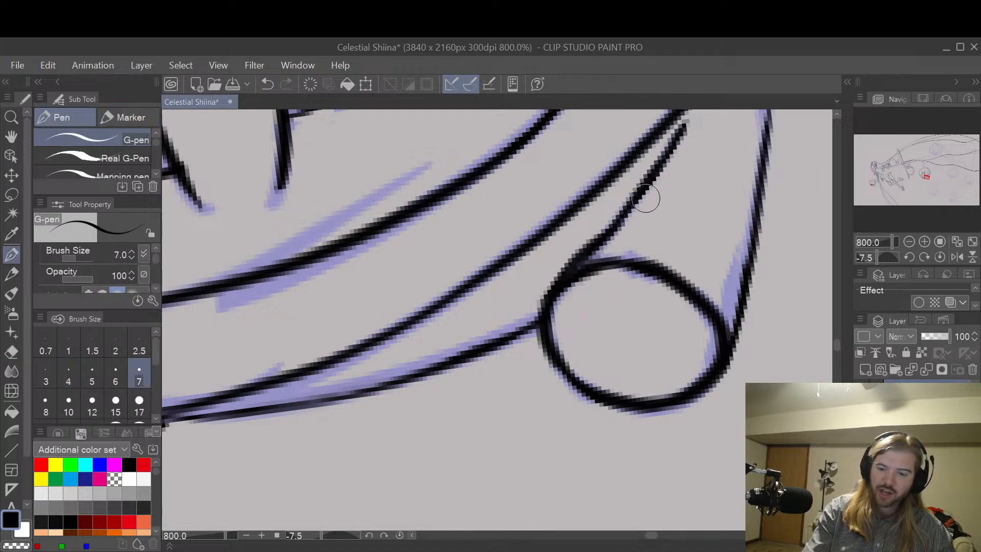
{"action": "key", "text": "ctrl+z"}
{"action": "left_click_drag", "start_coordinate": [543, 298], "coordinate": [645, 197]}
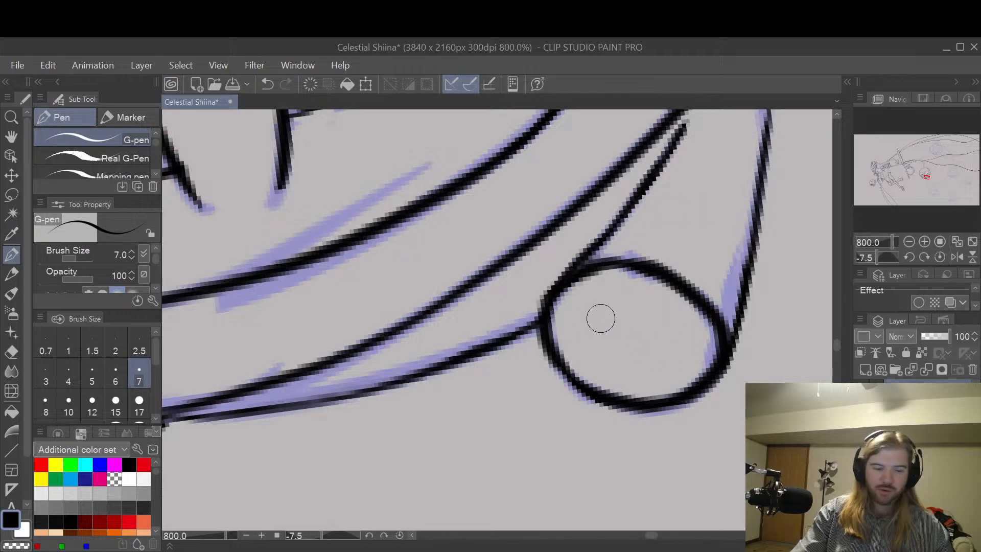
{"action": "key", "text": "e"}
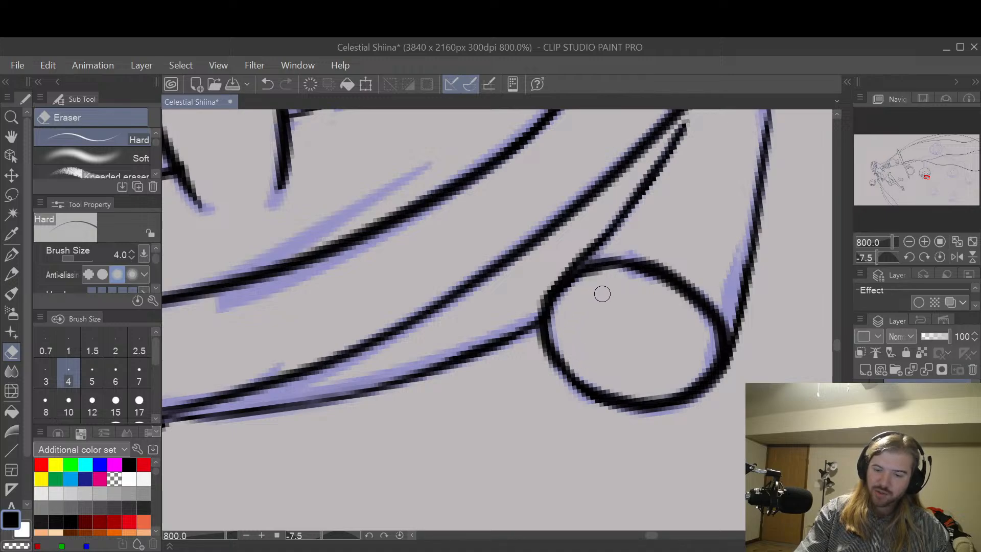
{"action": "key", "text": "ctrl+z"}
{"action": "left_click_drag", "start_coordinate": [539, 339], "coordinate": [571, 399]}
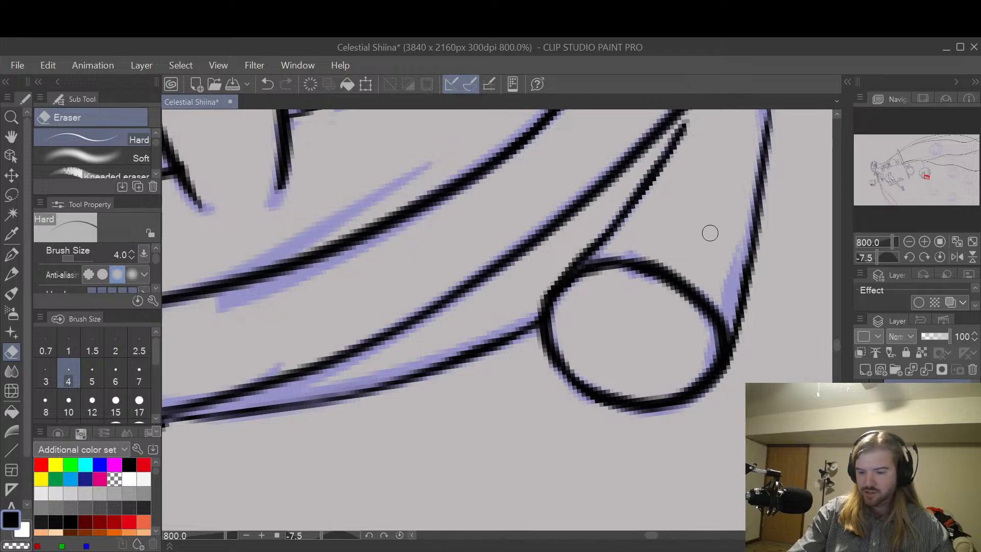
Step: Thin the heavy outline of the left foot by erasing along its inner edge
{"action": "scroll", "coordinate": [739, 238], "scroll_direction": "down", "scroll_amount": 2}
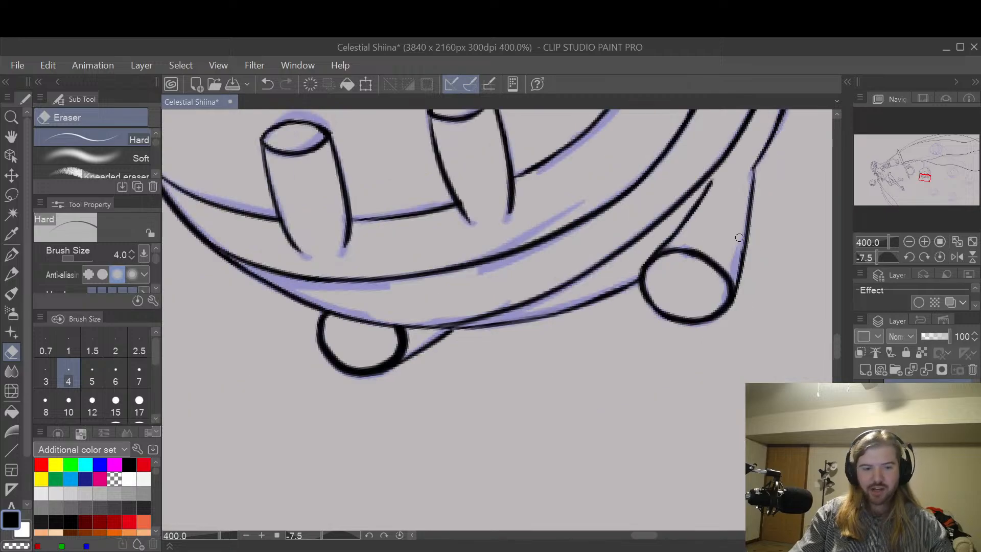
{"action": "key", "text": "space"}
{"action": "left_click_drag", "start_coordinate": [560, 350], "coordinate": [667, 361]}
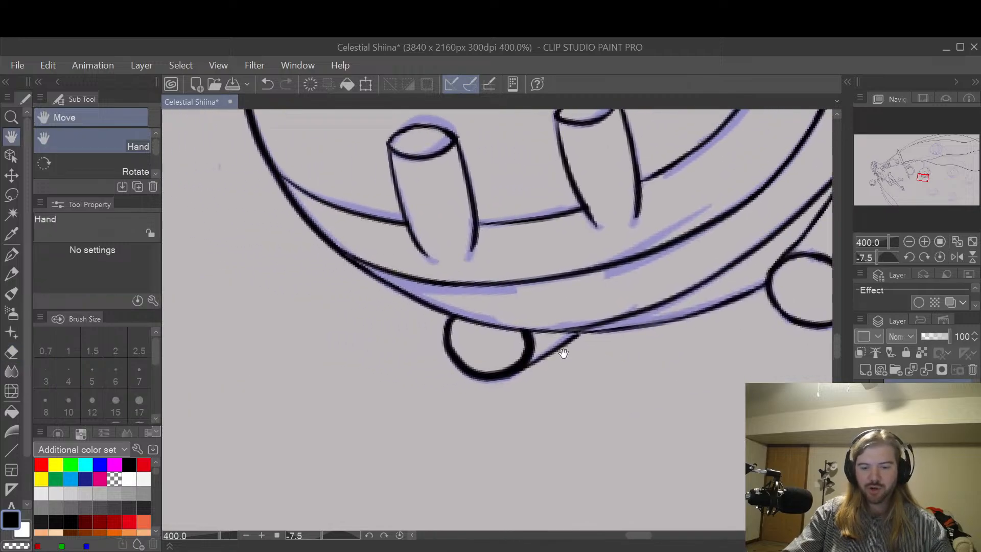
{"action": "scroll", "coordinate": [562, 352], "scroll_direction": "up", "scroll_amount": 2}
{"action": "left_click_drag", "start_coordinate": [564, 364], "coordinate": [599, 361]}
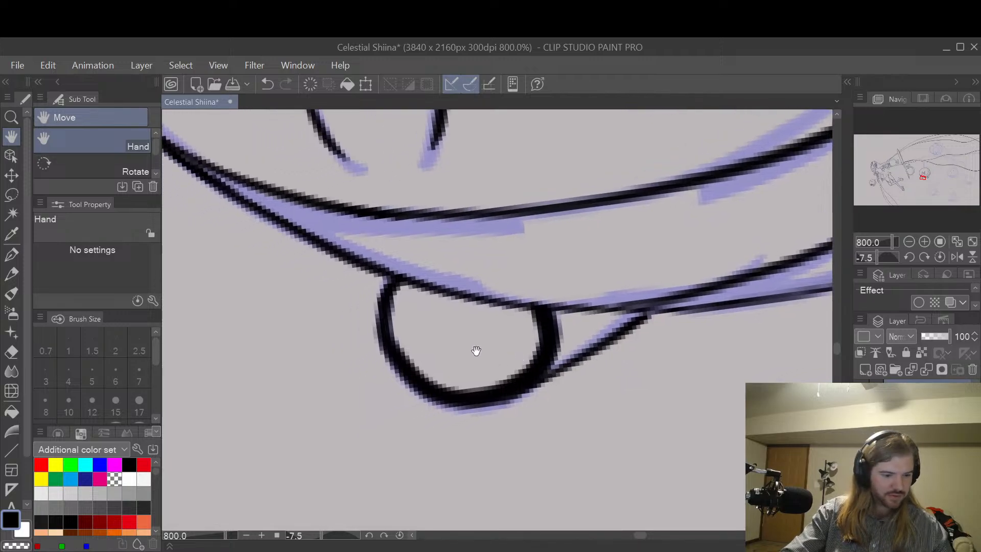
{"action": "key", "text": "p"}
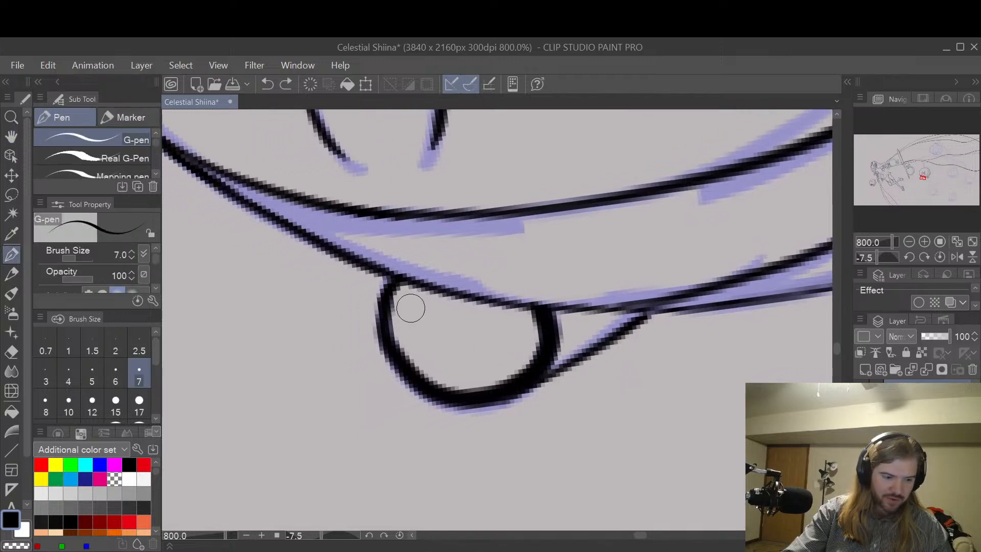
{"action": "key", "text": "e"}
{"action": "mouse_move", "coordinate": [398, 302]}
{"action": "left_mouse_down"}
{"action": "mouse_move", "coordinate": [393, 340]}
{"action": "mouse_move", "coordinate": [412, 363]}
{"action": "mouse_move", "coordinate": [473, 391]}
{"action": "mouse_move", "coordinate": [529, 366]}
{"action": "mouse_move", "coordinate": [538, 345]}
{"action": "mouse_move", "coordinate": [531, 314]}
{"action": "mouse_move", "coordinate": [543, 336]}
{"action": "mouse_move", "coordinate": [537, 356]}
{"action": "mouse_move", "coordinate": [475, 387]}
{"action": "left_mouse_up"}
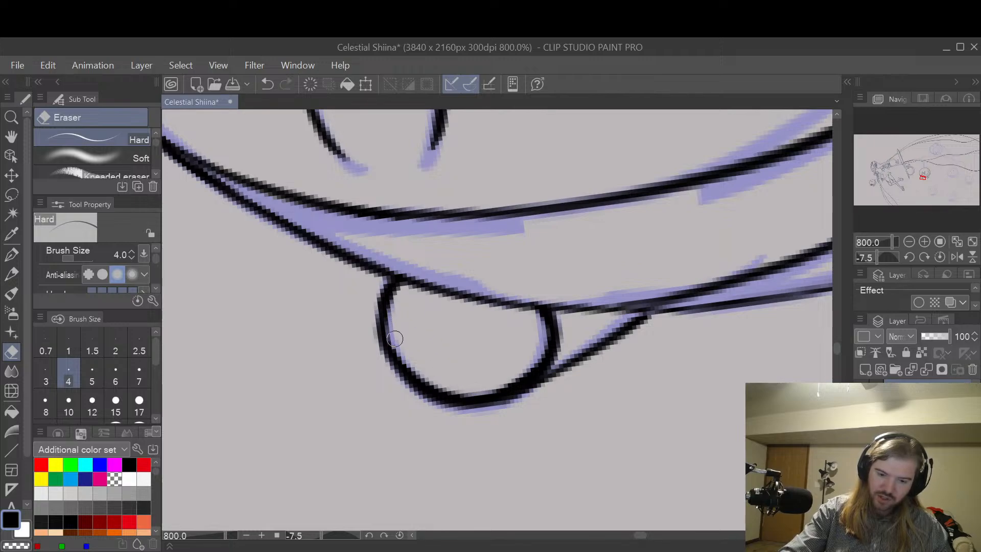
{"action": "mouse_move", "coordinate": [403, 357]}
{"action": "left_mouse_down"}
{"action": "mouse_move", "coordinate": [421, 376]}
{"action": "mouse_move", "coordinate": [463, 393]}
{"action": "mouse_move", "coordinate": [531, 364]}
{"action": "mouse_move", "coordinate": [538, 332]}
{"action": "left_mouse_up"}
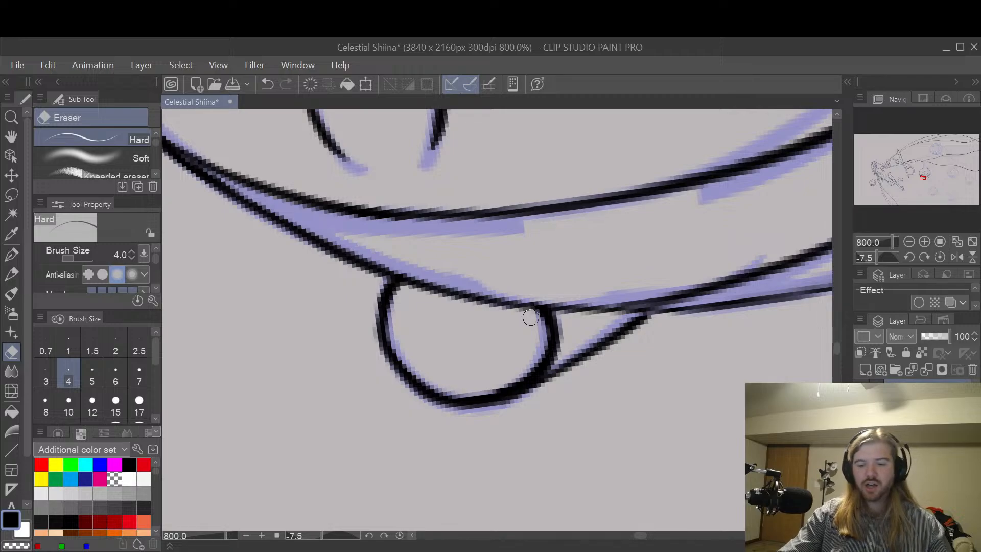
{"action": "scroll", "coordinate": [530, 317], "scroll_direction": "down", "scroll_amount": 1}
{"action": "key", "text": "space"}
{"action": "left_click_drag", "start_coordinate": [743, 286], "coordinate": [651, 366]}
{"action": "scroll", "coordinate": [733, 275], "scroll_direction": "down", "scroll_amount": 1}
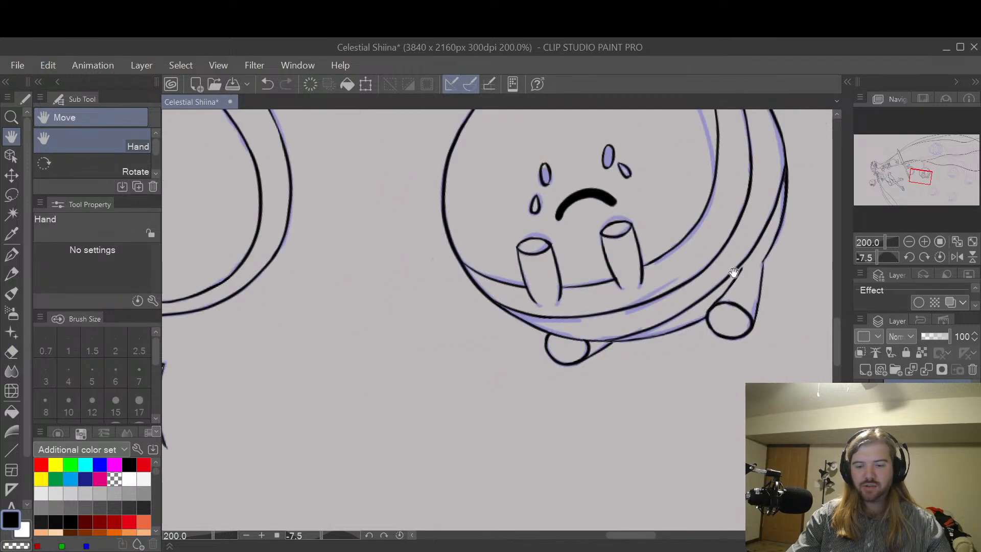
{"action": "left_click_drag", "start_coordinate": [734, 272], "coordinate": [677, 353]}
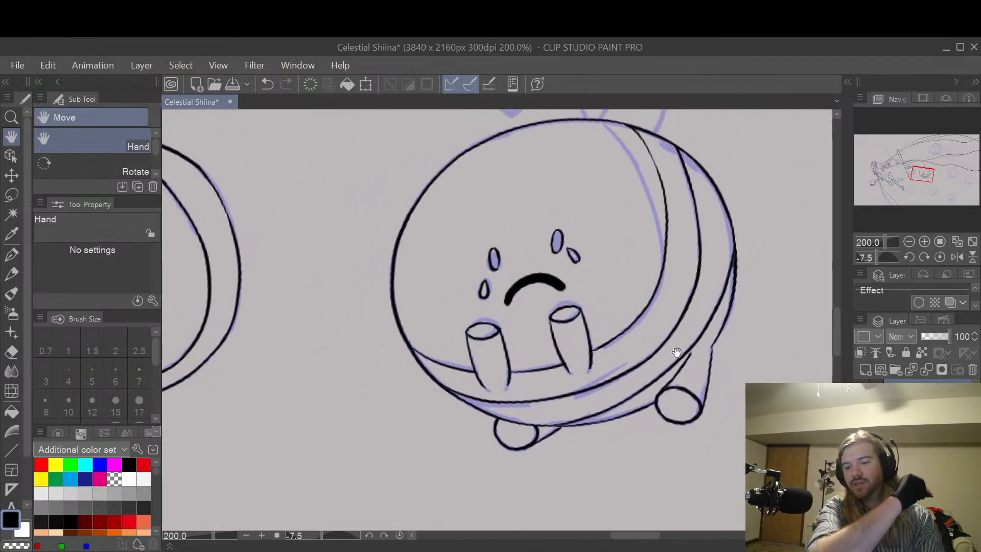
Step: Clean up the overlap where two rim lines merge at the round body's right edge with the size 4 hard eraser
{"action": "left_click_drag", "start_coordinate": [735, 276], "coordinate": [687, 301]}
{"action": "scroll", "coordinate": [699, 275], "scroll_direction": "up", "scroll_amount": 2}
{"action": "scroll", "coordinate": [698, 274], "scroll_direction": "down", "scroll_amount": 1}
{"action": "left_click_drag", "start_coordinate": [712, 232], "coordinate": [709, 311]}
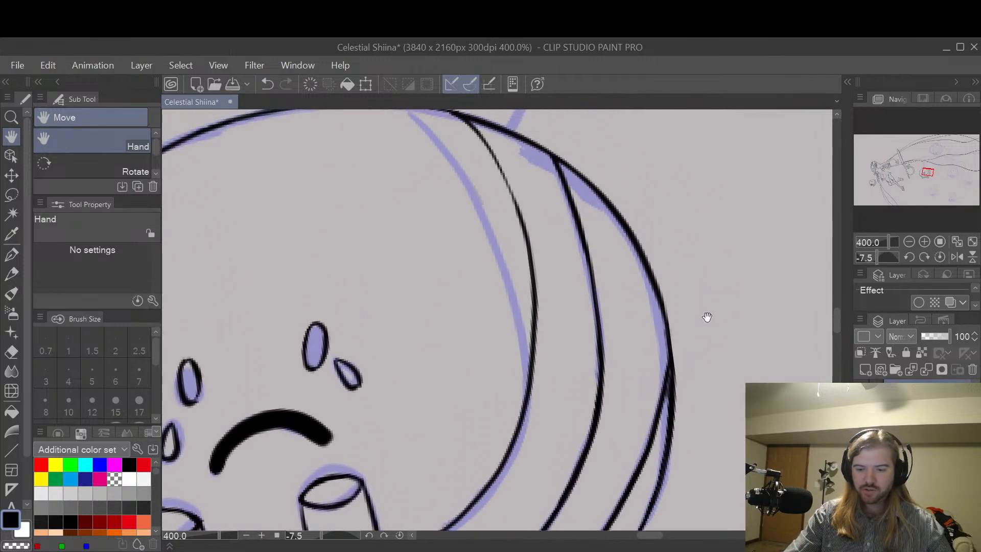
{"action": "key", "text": "e"}
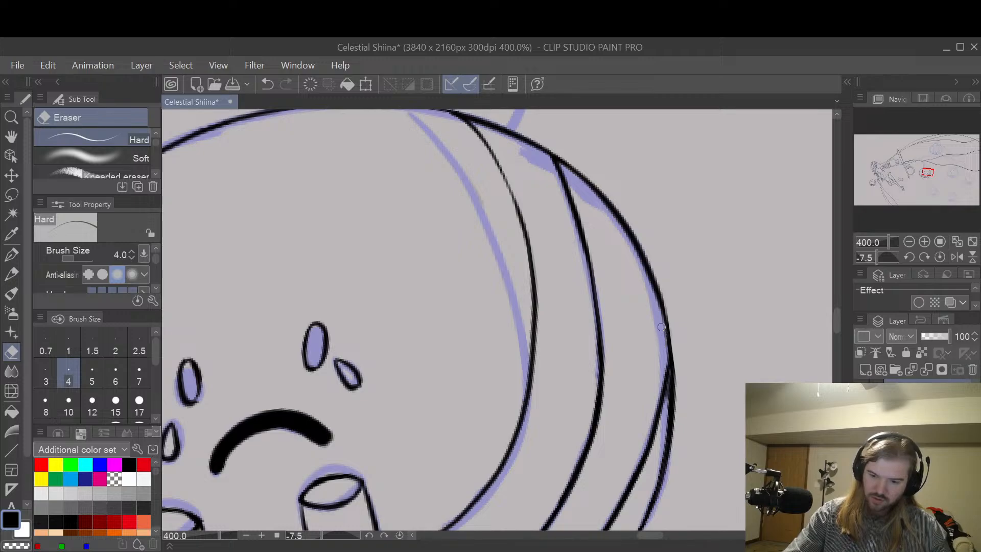
{"action": "scroll", "coordinate": [678, 279], "scroll_direction": "down", "scroll_amount": 3}
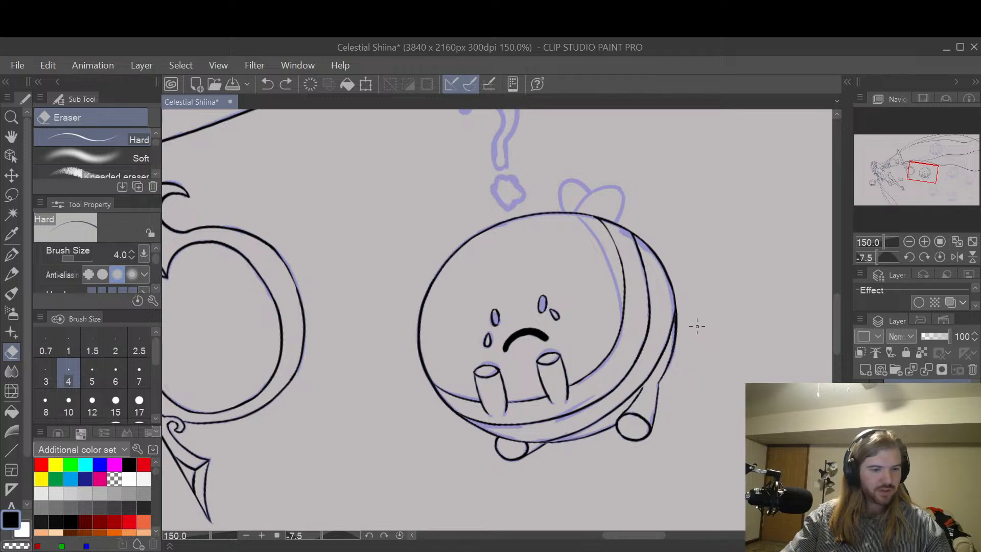
{"action": "scroll", "coordinate": [697, 326], "scroll_direction": "up", "scroll_amount": 5}
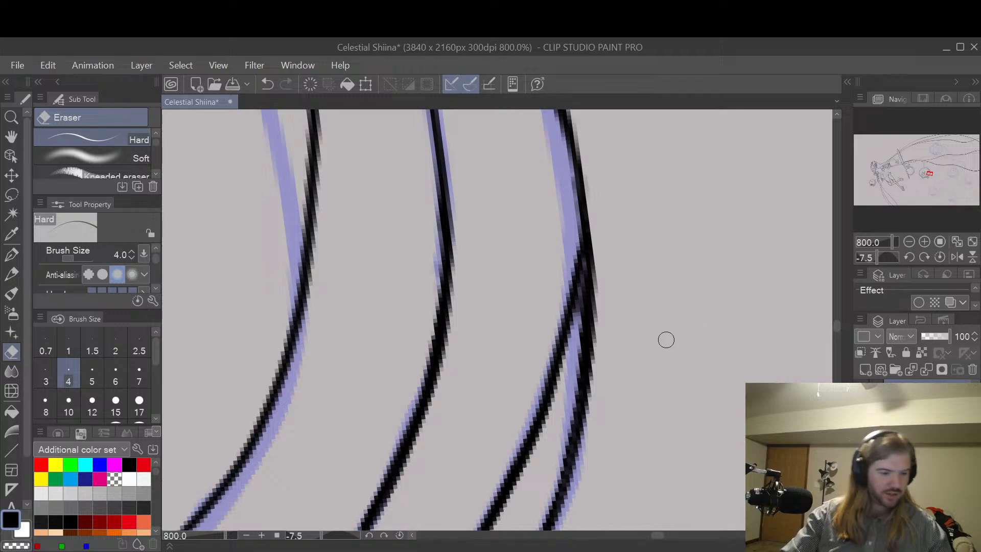
{"action": "left_click_drag", "start_coordinate": [583, 273], "coordinate": [576, 377]}
{"action": "left_click_drag", "start_coordinate": [582, 293], "coordinate": [563, 377]}
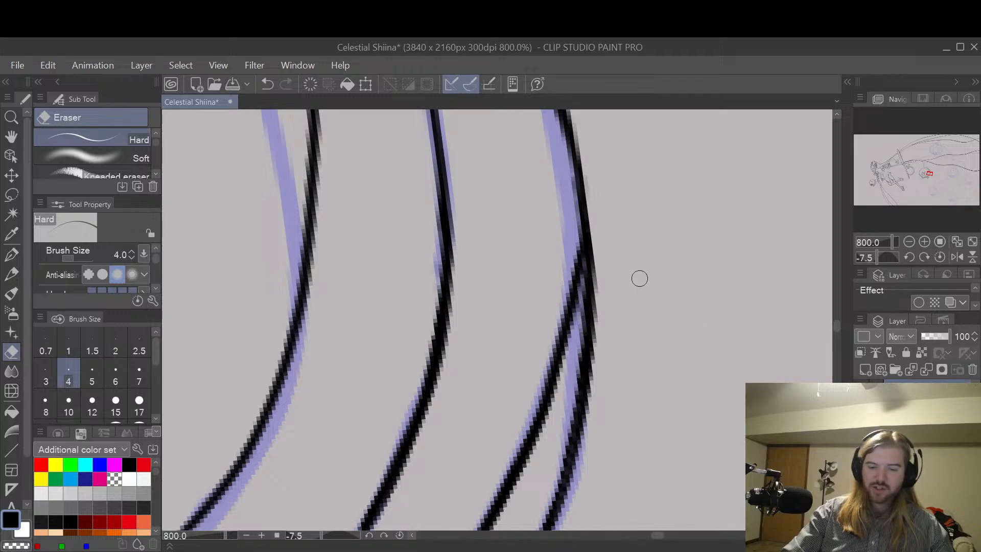
{"action": "scroll", "coordinate": [640, 278], "scroll_direction": "down", "scroll_amount": 4}
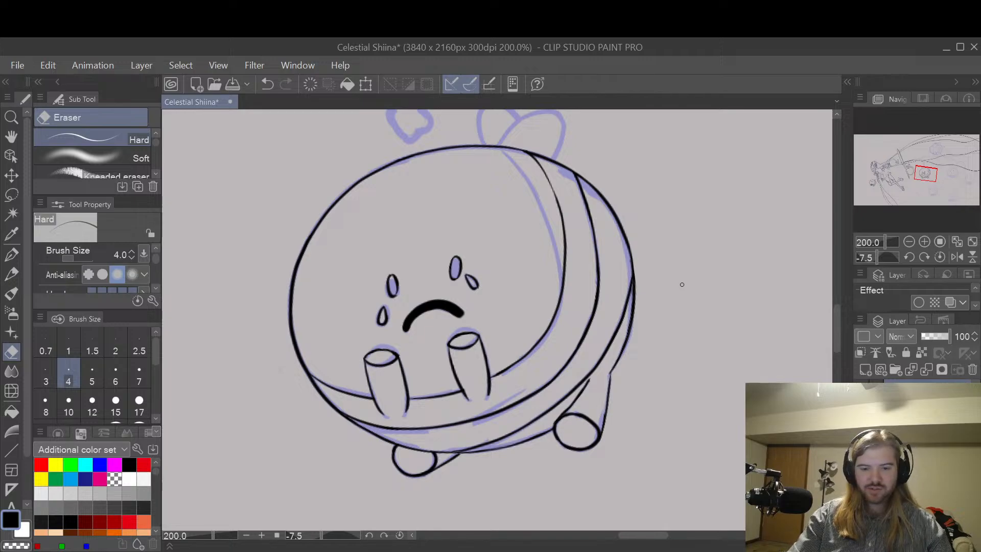
Step: Examine the inked round character against the whole drawing, including the scissors and neighbouring figures, and inspect its uninked top
{"action": "key", "text": "h"}
{"action": "scroll", "coordinate": [683, 335], "scroll_direction": "down", "scroll_amount": 3}
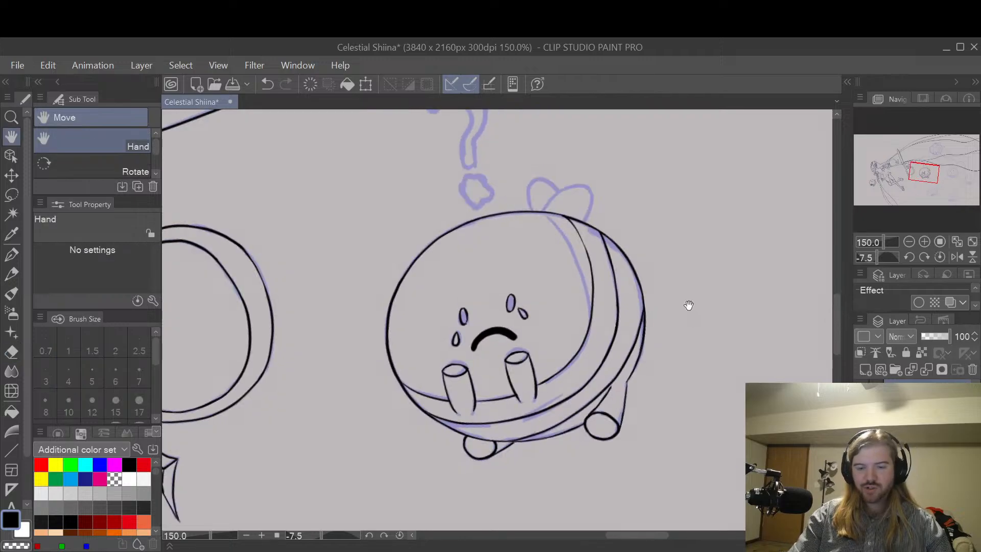
{"action": "mouse_move", "coordinate": [700, 276]}
{"action": "left_mouse_down"}
{"action": "mouse_move", "coordinate": [710, 302]}
{"action": "mouse_move", "coordinate": [708, 397]}
{"action": "mouse_move", "coordinate": [677, 320]}
{"action": "mouse_move", "coordinate": [718, 330]}
{"action": "mouse_move", "coordinate": [751, 278]}
{"action": "mouse_move", "coordinate": [679, 286]}
{"action": "mouse_move", "coordinate": [666, 313]}
{"action": "mouse_move", "coordinate": [779, 329]}
{"action": "mouse_move", "coordinate": [651, 387]}
{"action": "left_mouse_up"}
{"action": "left_click_drag", "start_coordinate": [721, 321], "coordinate": [698, 343]}
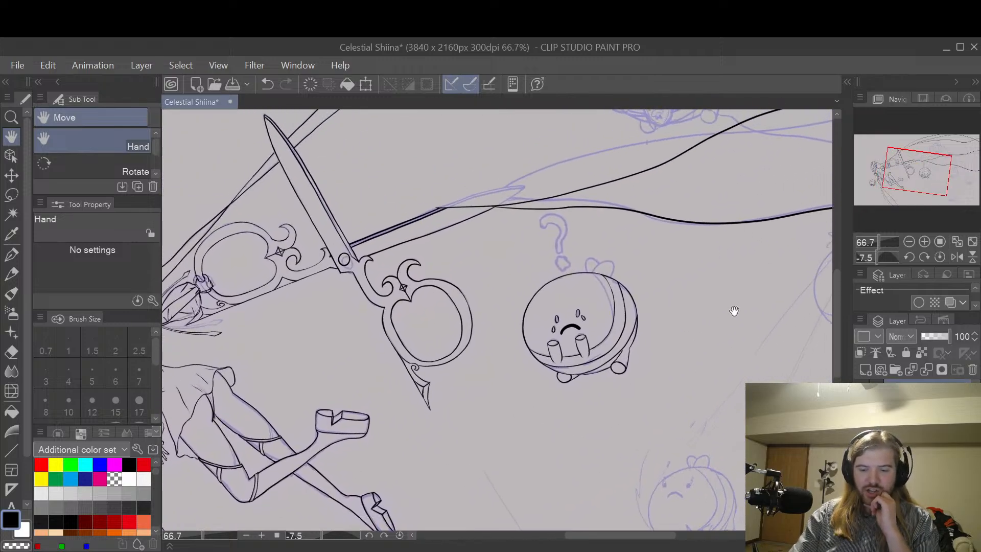
{"action": "mouse_move", "coordinate": [734, 310]}
{"action": "left_mouse_down"}
{"action": "mouse_move", "coordinate": [657, 401]}
{"action": "mouse_move", "coordinate": [674, 361]}
{"action": "left_mouse_up"}
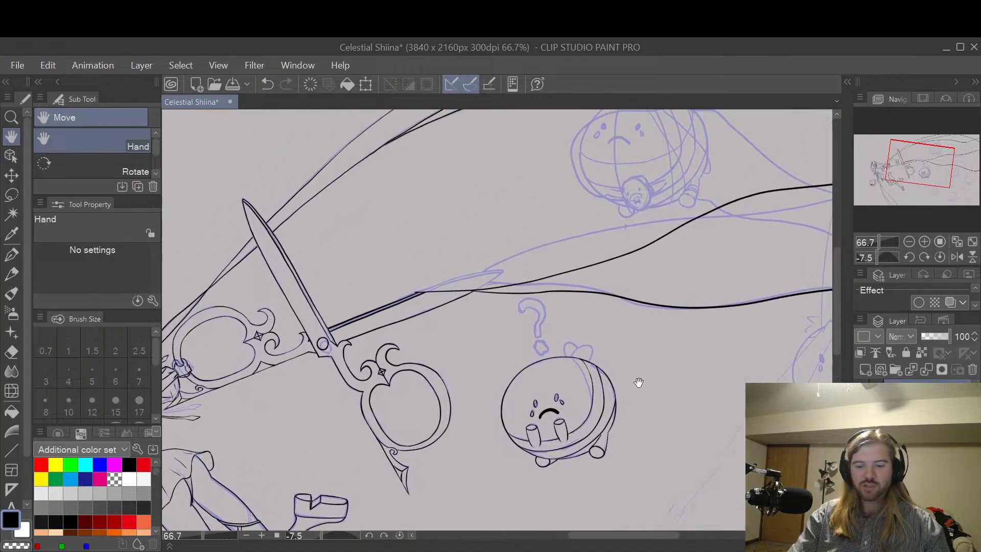
{"action": "scroll", "coordinate": [639, 382], "scroll_direction": "up", "scroll_amount": 4}
{"action": "scroll", "coordinate": [647, 323], "scroll_direction": "down", "scroll_amount": 6}
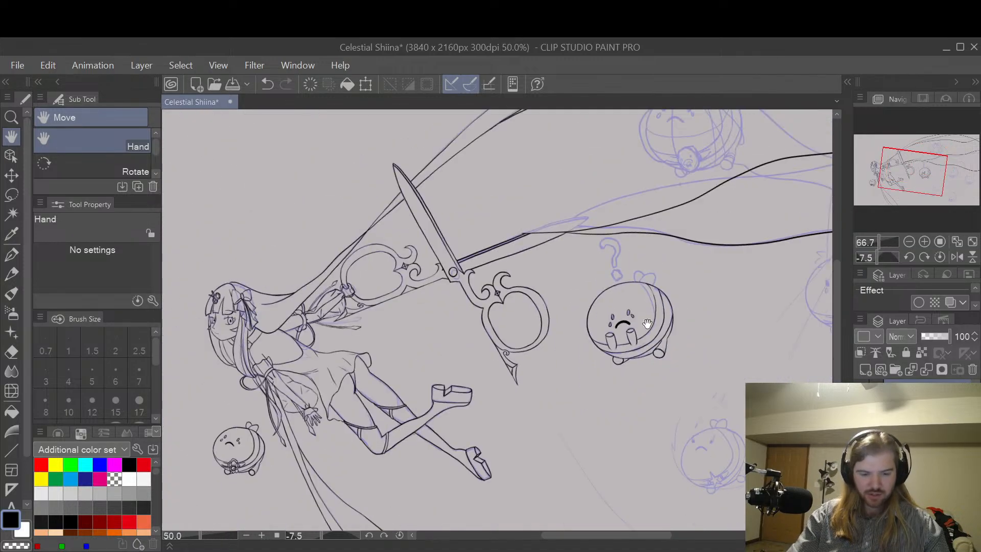
{"action": "scroll", "coordinate": [647, 324], "scroll_direction": "down", "scroll_amount": 1}
{"action": "scroll", "coordinate": [683, 311], "scroll_direction": "up", "scroll_amount": 5}
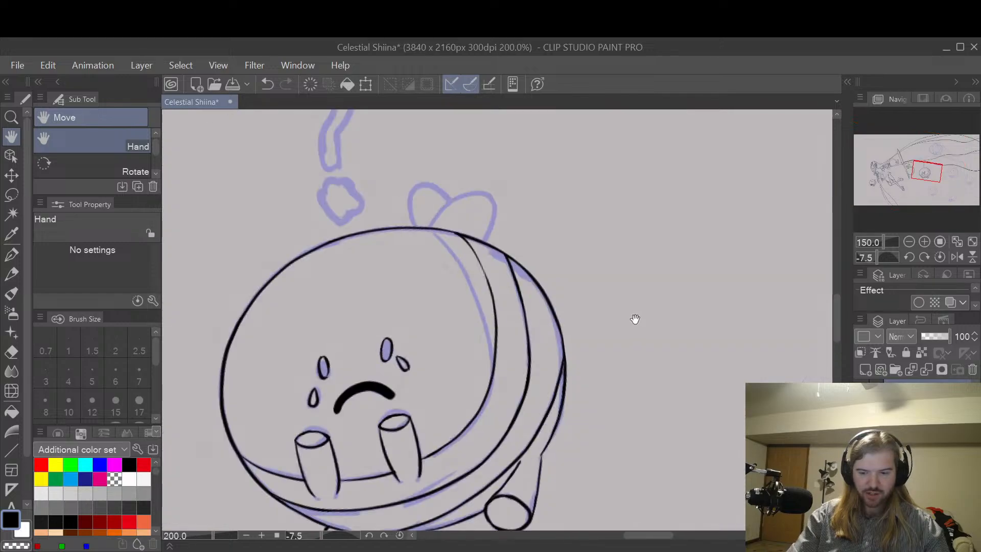
{"action": "left_click_drag", "start_coordinate": [518, 258], "coordinate": [636, 274]}
{"action": "scroll", "coordinate": [637, 274], "scroll_direction": "up", "scroll_amount": 2}
{"action": "left_click_drag", "start_coordinate": [622, 319], "coordinate": [652, 191]}
{"action": "scroll", "coordinate": [677, 223], "scroll_direction": "down", "scroll_amount": 3}
{"action": "left_click_drag", "start_coordinate": [682, 224], "coordinate": [650, 269]}
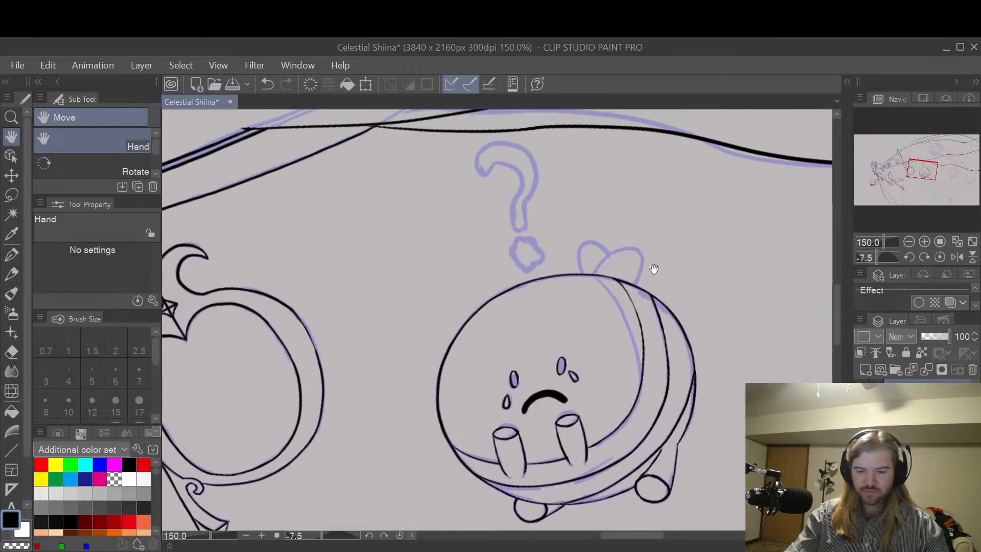
Step: Ink the larger right ear on top of the round character's head with a size 7 G-pen, redoing the stroke until it is smooth
{"action": "scroll", "coordinate": [652, 273], "scroll_direction": "up", "scroll_amount": 1}
{"action": "scroll", "coordinate": [649, 292], "scroll_direction": "up", "scroll_amount": 2}
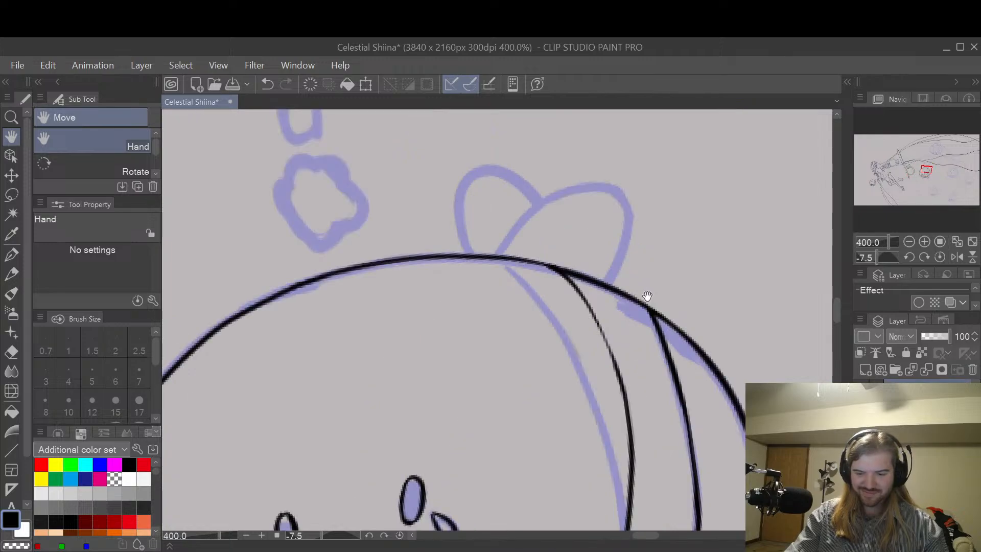
{"action": "key", "text": "p"}
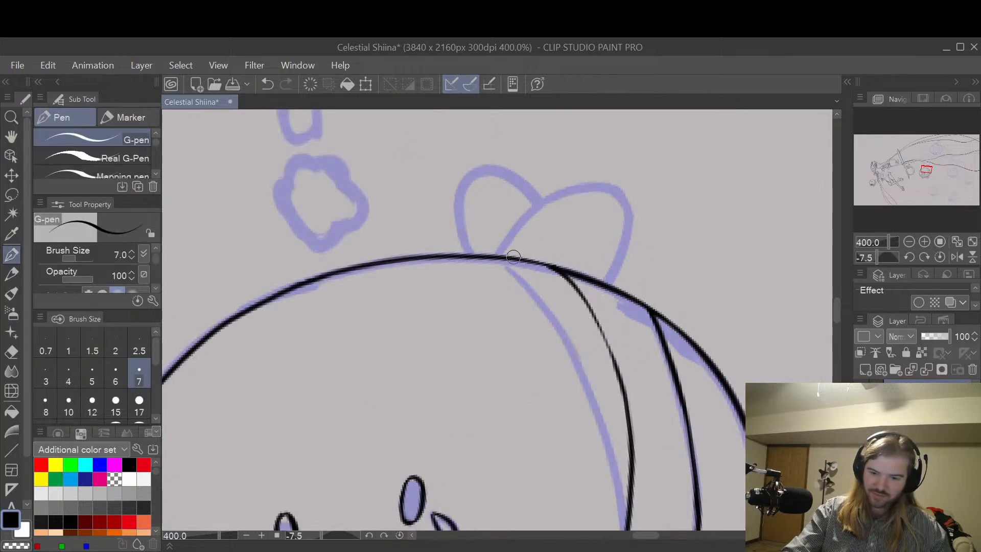
{"action": "left_click_drag", "start_coordinate": [499, 255], "coordinate": [527, 219]}
{"action": "key", "text": "ctrl+z"}
{"action": "mouse_move", "coordinate": [499, 255]}
{"action": "left_mouse_down"}
{"action": "mouse_move", "coordinate": [540, 207]}
{"action": "mouse_move", "coordinate": [568, 189]}
{"action": "mouse_move", "coordinate": [597, 189]}
{"action": "mouse_move", "coordinate": [623, 201]}
{"action": "mouse_move", "coordinate": [615, 280]}
{"action": "left_mouse_up"}
{"action": "key", "text": "ctrl+z"}
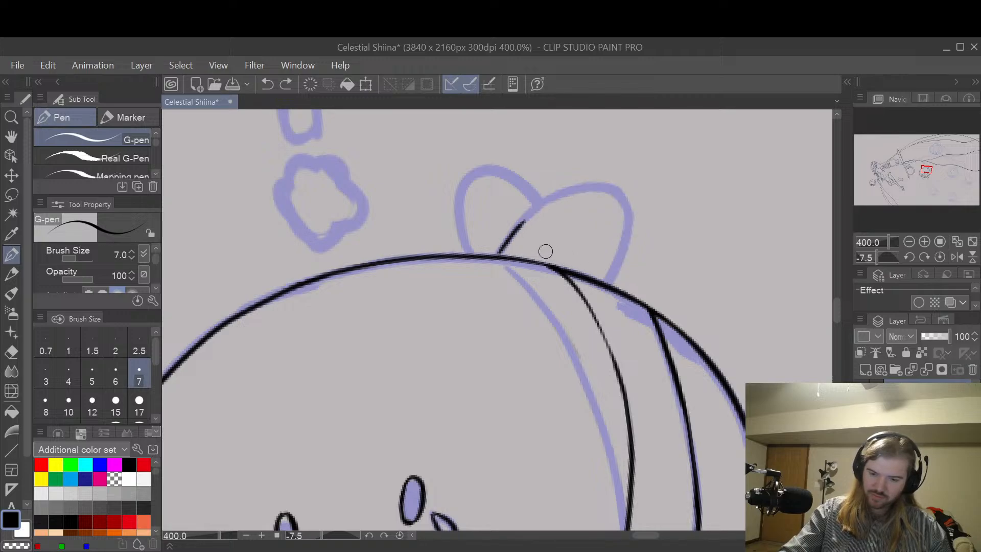
{"action": "left_click_drag", "start_coordinate": [499, 253], "coordinate": [525, 221]}
{"action": "key", "text": "ctrl+z"}
{"action": "mouse_move", "coordinate": [499, 255]}
{"action": "left_mouse_down"}
{"action": "mouse_move", "coordinate": [546, 202]}
{"action": "mouse_move", "coordinate": [603, 180]}
{"action": "left_mouse_up"}
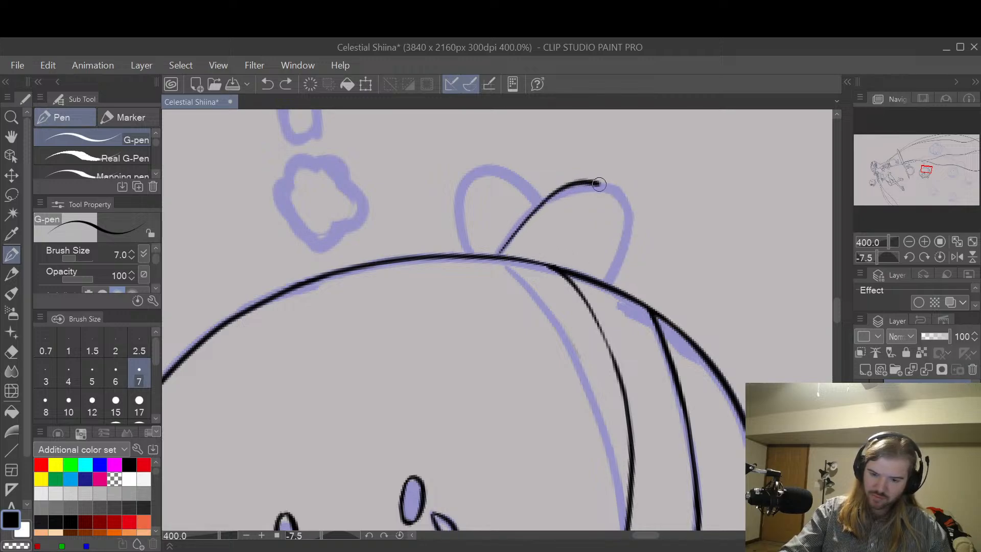
{"action": "key", "text": "ctrl+z"}
{"action": "mouse_move", "coordinate": [502, 250]}
{"action": "left_mouse_down"}
{"action": "mouse_move", "coordinate": [563, 197]}
{"action": "mouse_move", "coordinate": [590, 188]}
{"action": "mouse_move", "coordinate": [615, 197]}
{"action": "mouse_move", "coordinate": [626, 218]}
{"action": "mouse_move", "coordinate": [608, 281]}
{"action": "left_mouse_up"}
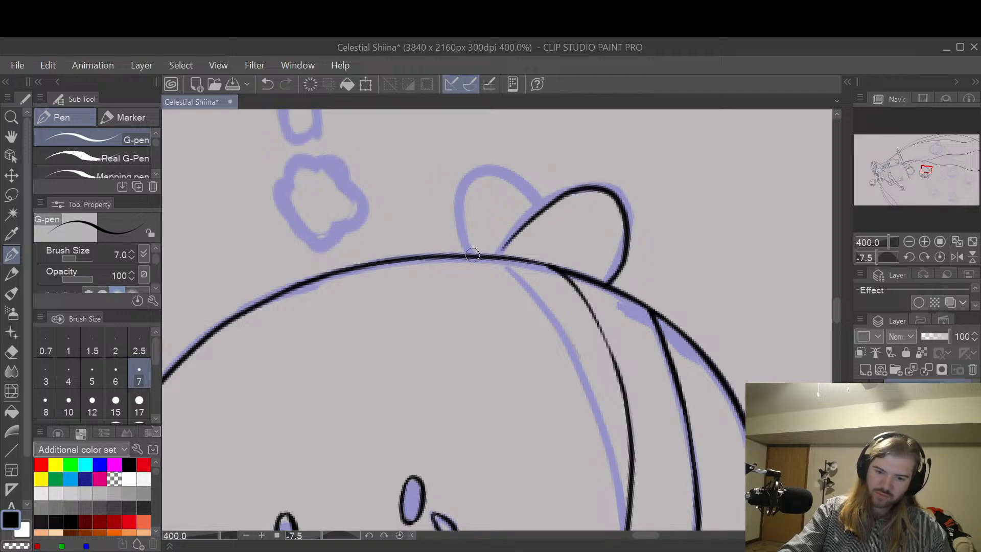
Step: Ink the smaller left ear on the round character's head, ending it against the right ear's outline
{"action": "mouse_move", "coordinate": [473, 255]}
{"action": "left_mouse_down"}
{"action": "mouse_move", "coordinate": [465, 176]}
{"action": "mouse_move", "coordinate": [504, 168]}
{"action": "mouse_move", "coordinate": [541, 201]}
{"action": "left_mouse_up"}
{"action": "key", "text": "ctrl+z"}
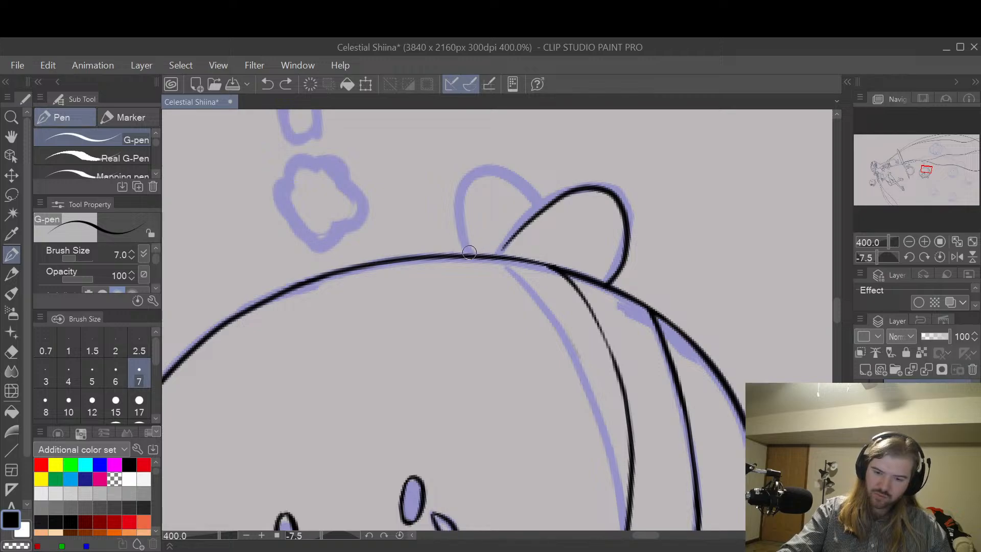
{"action": "mouse_move", "coordinate": [470, 252]}
{"action": "left_mouse_down"}
{"action": "mouse_move", "coordinate": [457, 203]}
{"action": "mouse_move", "coordinate": [474, 173]}
{"action": "mouse_move", "coordinate": [508, 170]}
{"action": "mouse_move", "coordinate": [544, 206]}
{"action": "left_mouse_up"}
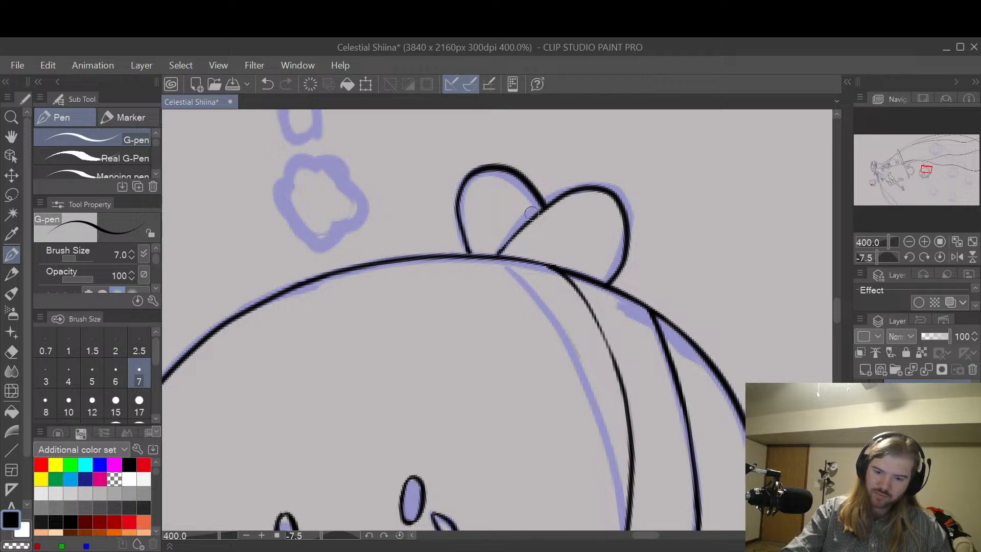
{"action": "scroll", "coordinate": [618, 225], "scroll_direction": "down", "scroll_amount": 2}
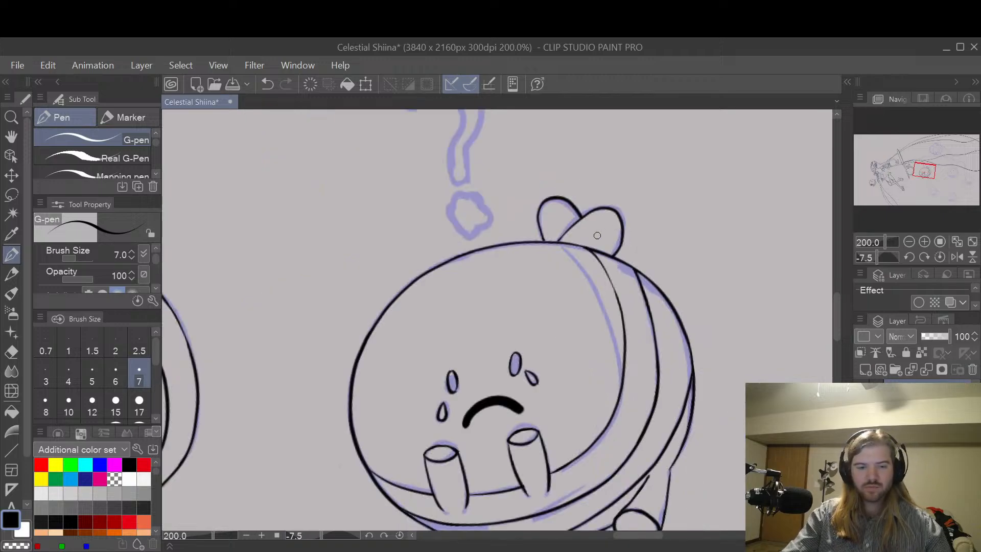
Step: Ink the question mark's dot as a small flower-like blob with a short curved mark inside, within the purple sketch
{"action": "key", "text": "space"}
{"action": "left_click_drag", "start_coordinate": [526, 219], "coordinate": [590, 312]}
{"action": "left_click_drag", "start_coordinate": [617, 242], "coordinate": [608, 255]}
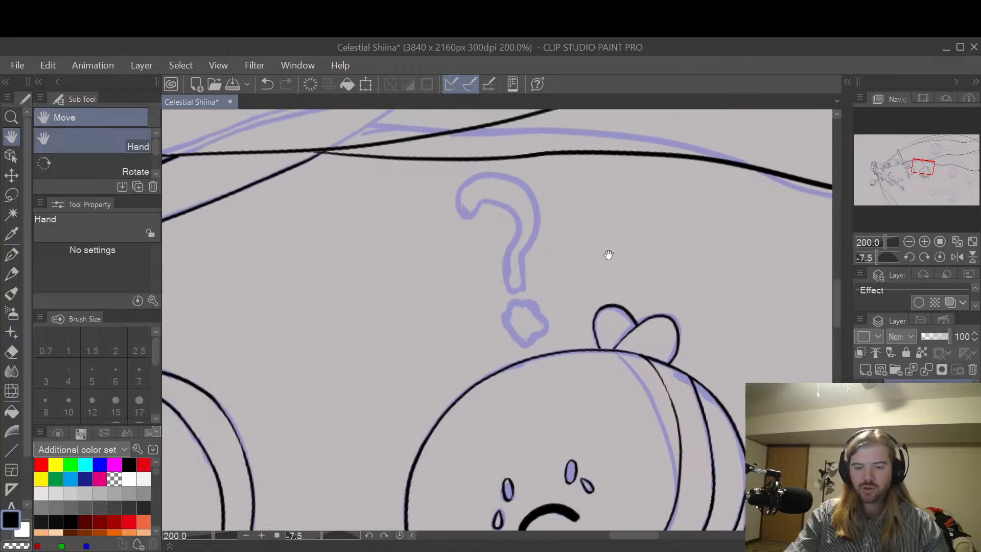
{"action": "left_click_drag", "start_coordinate": [600, 316], "coordinate": [621, 262]}
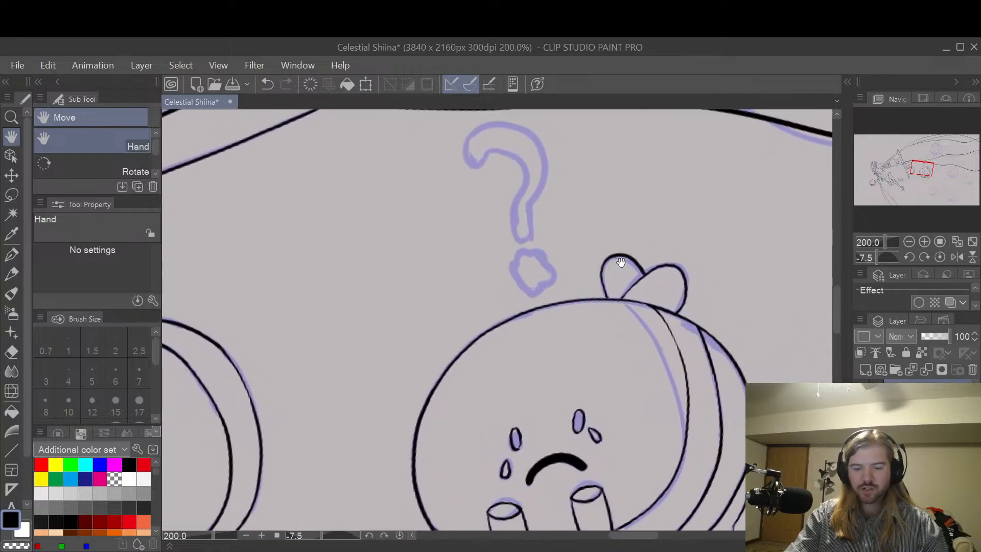
{"action": "scroll", "coordinate": [620, 263], "scroll_direction": "up", "scroll_amount": 2}
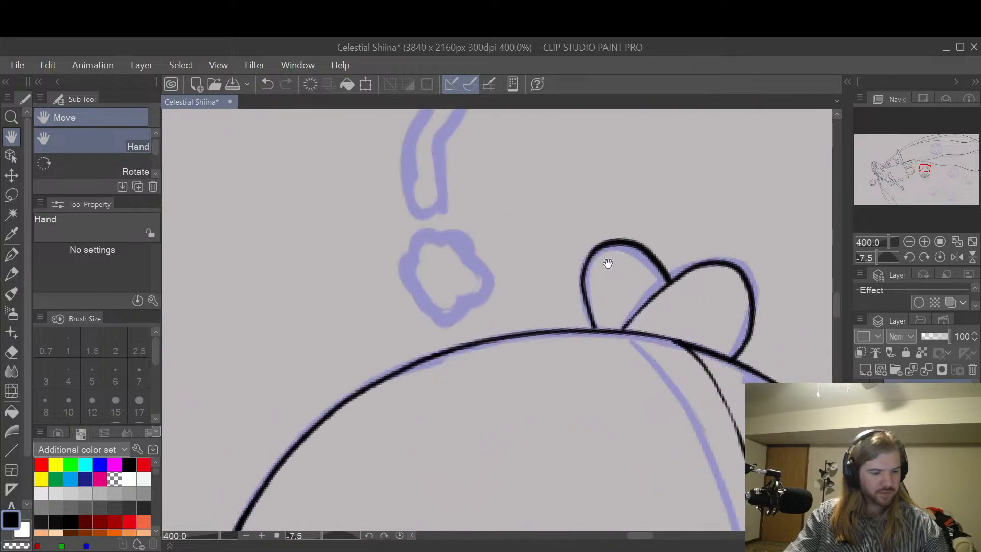
{"action": "mouse_move", "coordinate": [431, 237]}
{"action": "left_mouse_down"}
{"action": "mouse_move", "coordinate": [418, 278]}
{"action": "mouse_move", "coordinate": [449, 282]}
{"action": "mouse_move", "coordinate": [438, 293]}
{"action": "mouse_move", "coordinate": [462, 289]}
{"action": "mouse_move", "coordinate": [459, 238]}
{"action": "mouse_move", "coordinate": [430, 249]}
{"action": "mouse_move", "coordinate": [458, 247]}
{"action": "mouse_move", "coordinate": [448, 270]}
{"action": "left_mouse_up"}
{"action": "key", "text": "ctrl+z"}
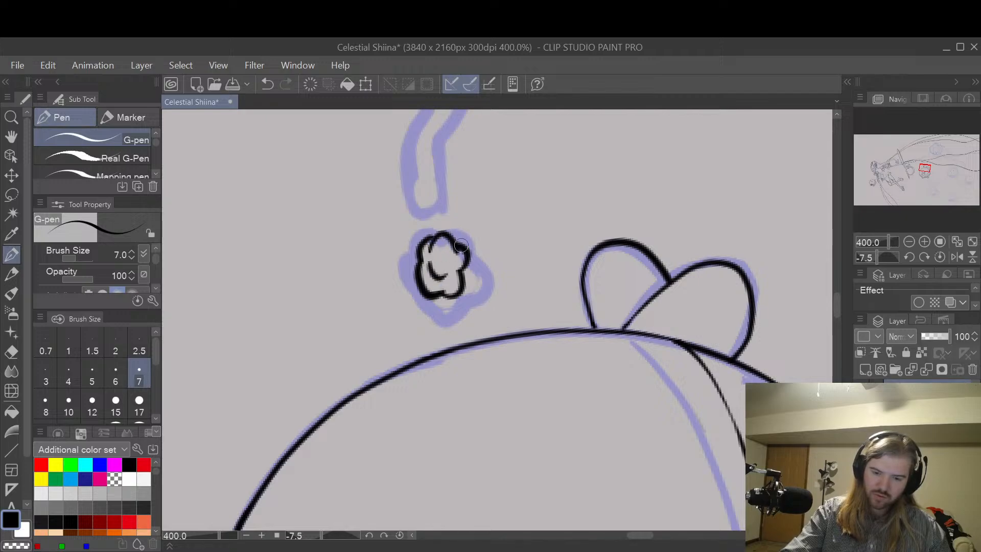
Step: Ink the rounded lower end and both straight sides of the question mark's stem with the size 7 G-pen
{"action": "key", "text": "h"}
{"action": "left_click_drag", "start_coordinate": [525, 213], "coordinate": [586, 284]}
{"action": "scroll", "coordinate": [569, 265], "scroll_direction": "down", "scroll_amount": 3}
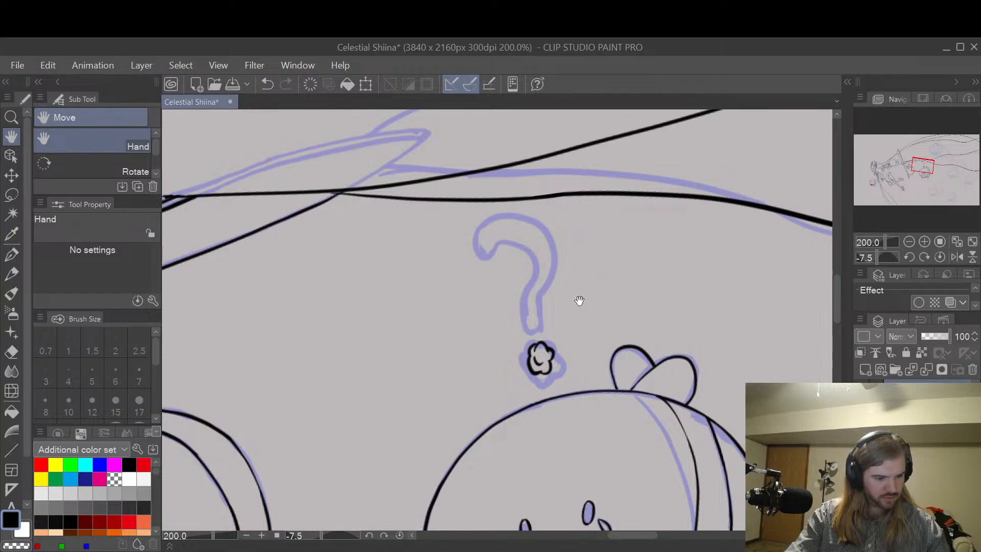
{"action": "key", "text": "p"}
{"action": "scroll", "coordinate": [540, 340], "scroll_direction": "up", "scroll_amount": 4}
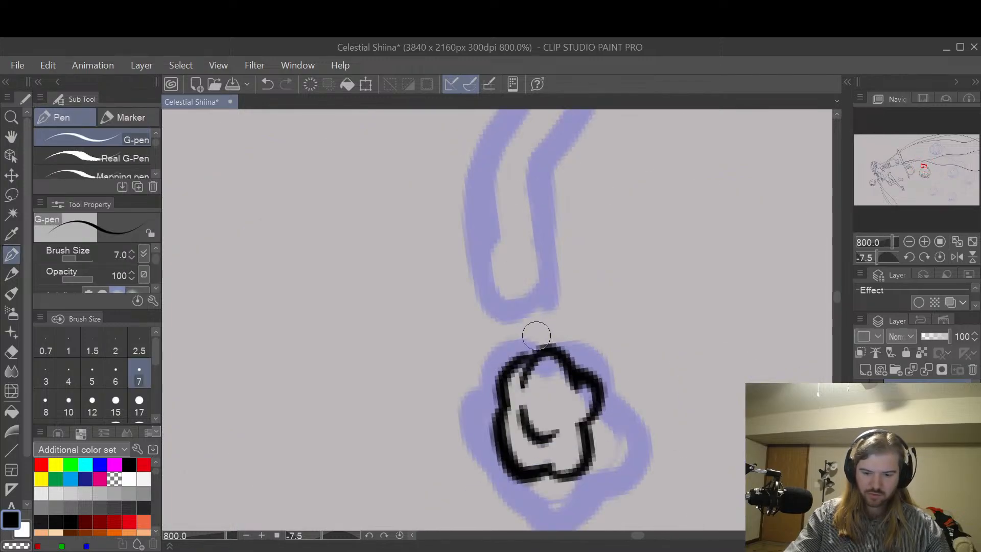
{"action": "left_click_drag", "start_coordinate": [494, 304], "coordinate": [562, 299]}
{"action": "left_click_drag", "start_coordinate": [495, 309], "coordinate": [473, 176]}
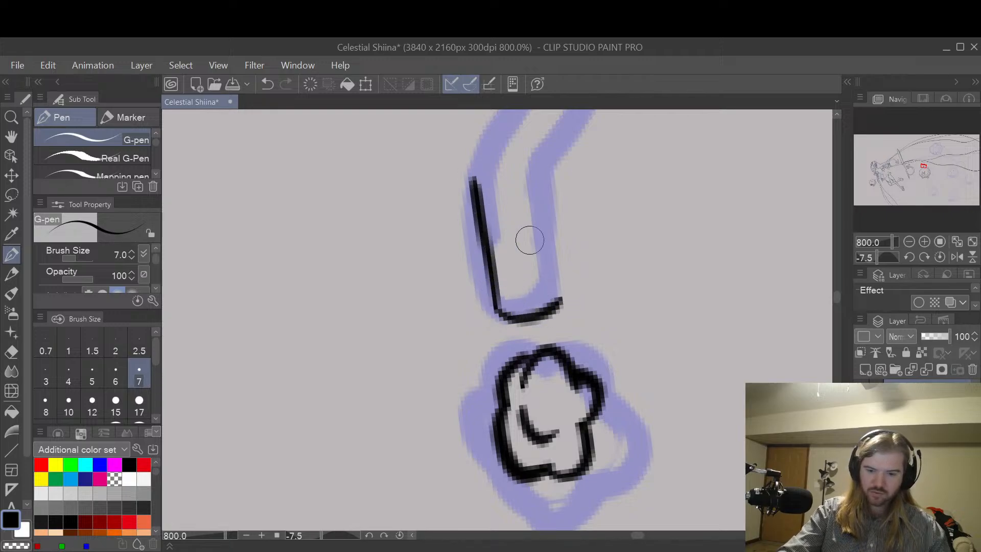
{"action": "left_click_drag", "start_coordinate": [558, 300], "coordinate": [534, 162]}
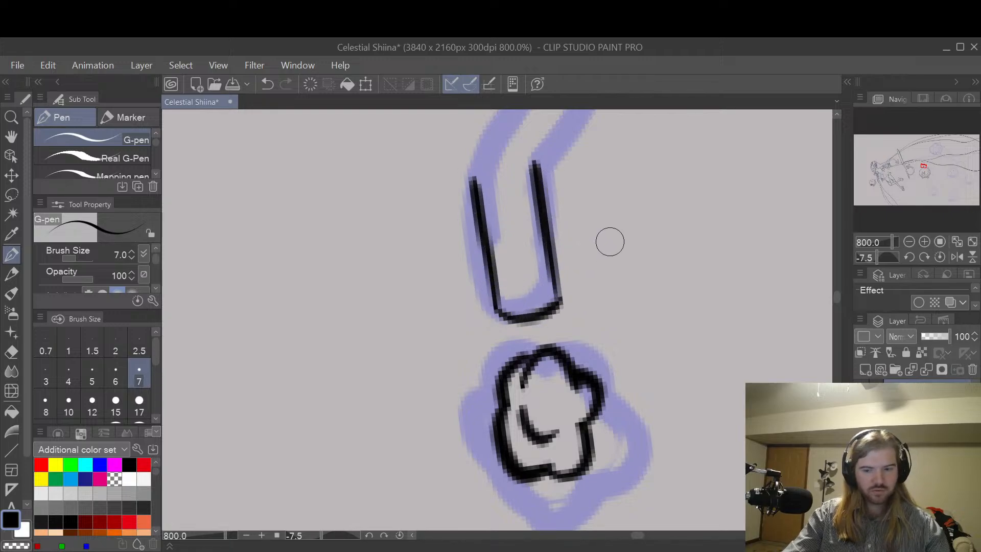
Step: Extend both sides of the question mark's stem upward through the bend, redoing the left side as a smoother curve
{"action": "key", "text": "h"}
{"action": "left_click_drag", "start_coordinate": [606, 243], "coordinate": [636, 354]}
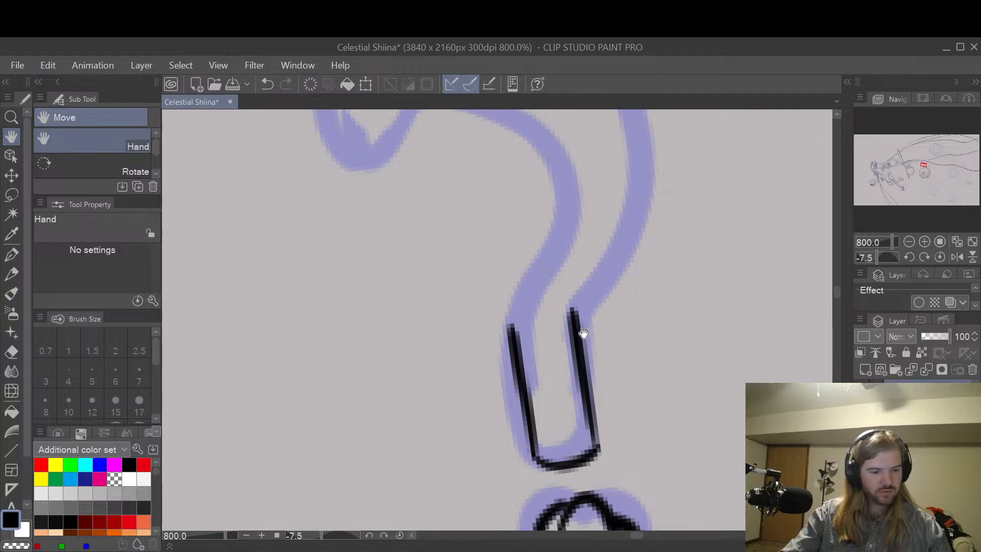
{"action": "key", "text": "p"}
{"action": "mouse_move", "coordinate": [512, 329]}
{"action": "left_mouse_down"}
{"action": "mouse_move", "coordinate": [506, 280]}
{"action": "mouse_move", "coordinate": [556, 255]}
{"action": "left_mouse_up"}
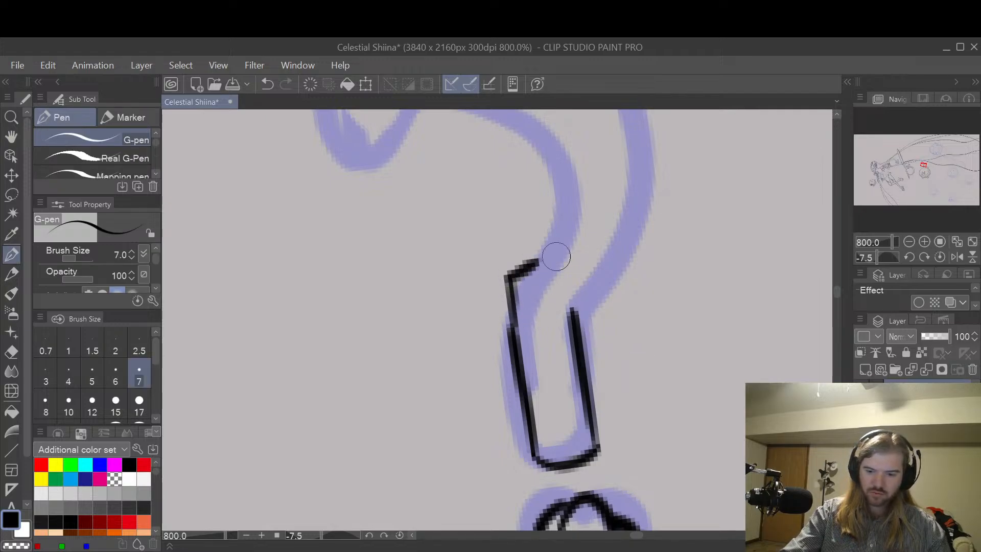
{"action": "key", "text": "ctrl+z"}
{"action": "left_click_drag", "start_coordinate": [507, 296], "coordinate": [537, 247]}
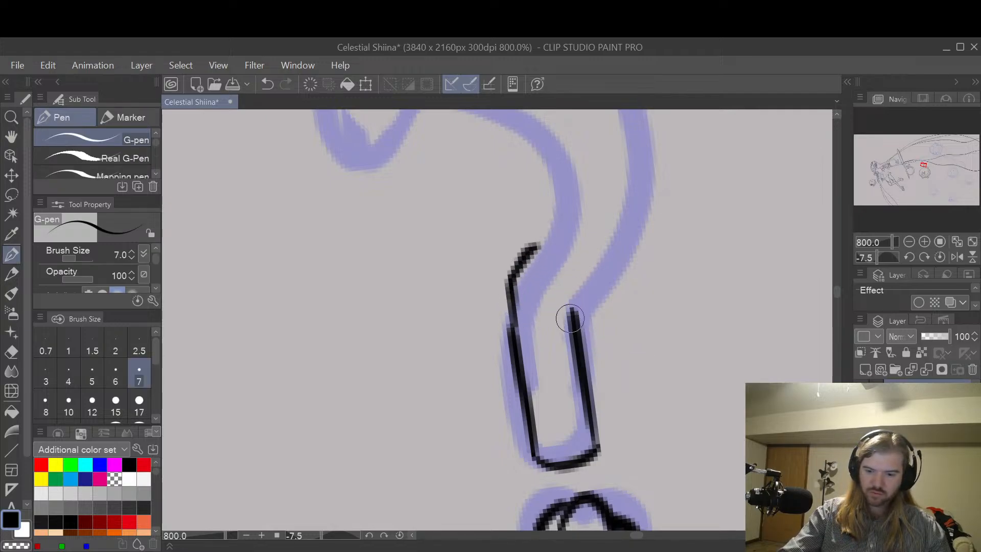
{"action": "mouse_move", "coordinate": [571, 308]}
{"action": "left_mouse_down"}
{"action": "mouse_move", "coordinate": [624, 216]}
{"action": "mouse_move", "coordinate": [618, 174]}
{"action": "left_mouse_up"}
Step: Ink the question mark's hook as an outer arc, a closed tip and an inner curve joining the stem's left side
{"action": "key", "text": "h"}
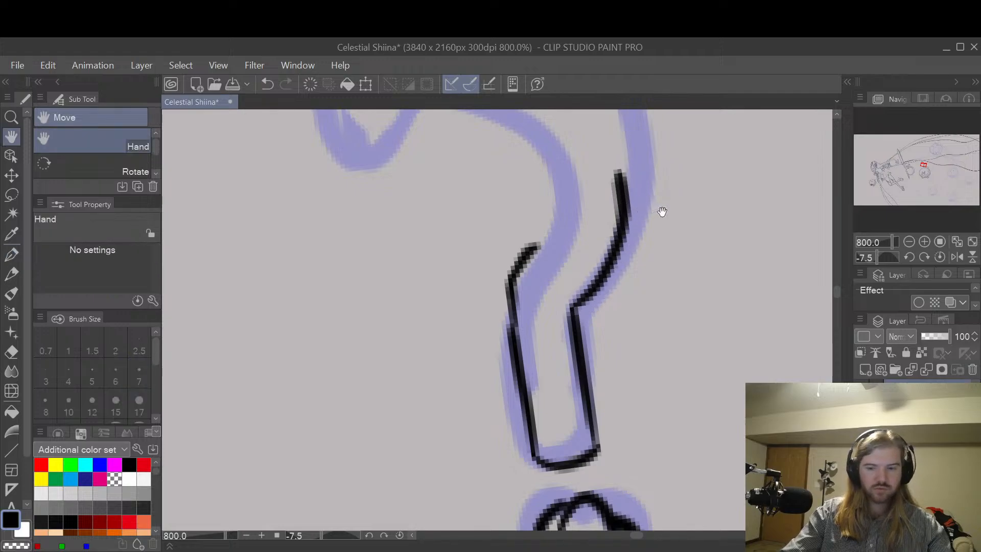
{"action": "left_click_drag", "start_coordinate": [658, 210], "coordinate": [695, 302]}
{"action": "key", "text": "p"}
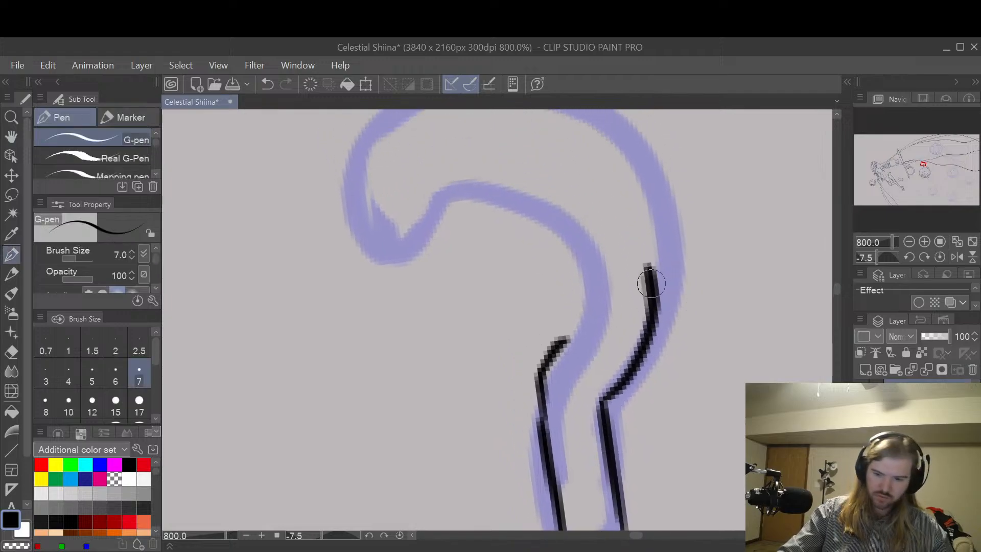
{"action": "mouse_move", "coordinate": [646, 279]}
{"action": "left_mouse_down"}
{"action": "mouse_move", "coordinate": [628, 248]}
{"action": "mouse_move", "coordinate": [565, 236]}
{"action": "mouse_move", "coordinate": [509, 276]}
{"action": "left_mouse_up"}
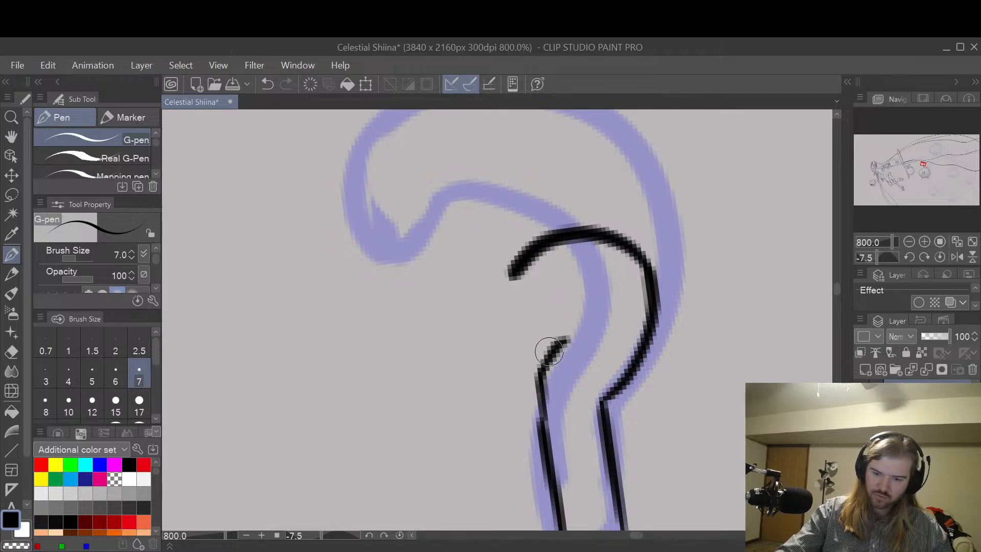
{"action": "mouse_move", "coordinate": [539, 355]}
{"action": "left_mouse_down"}
{"action": "mouse_move", "coordinate": [601, 333]}
{"action": "mouse_move", "coordinate": [578, 292]}
{"action": "left_mouse_up"}
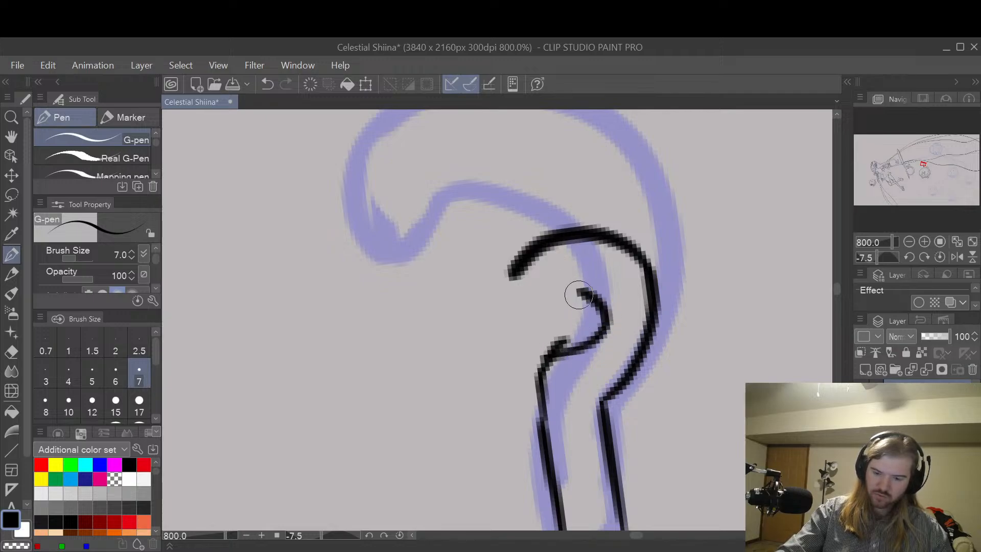
{"action": "key", "text": "ctrl+z"}
{"action": "mouse_move", "coordinate": [540, 366]}
{"action": "left_mouse_down"}
{"action": "mouse_move", "coordinate": [603, 319]}
{"action": "mouse_move", "coordinate": [563, 288]}
{"action": "left_mouse_up"}
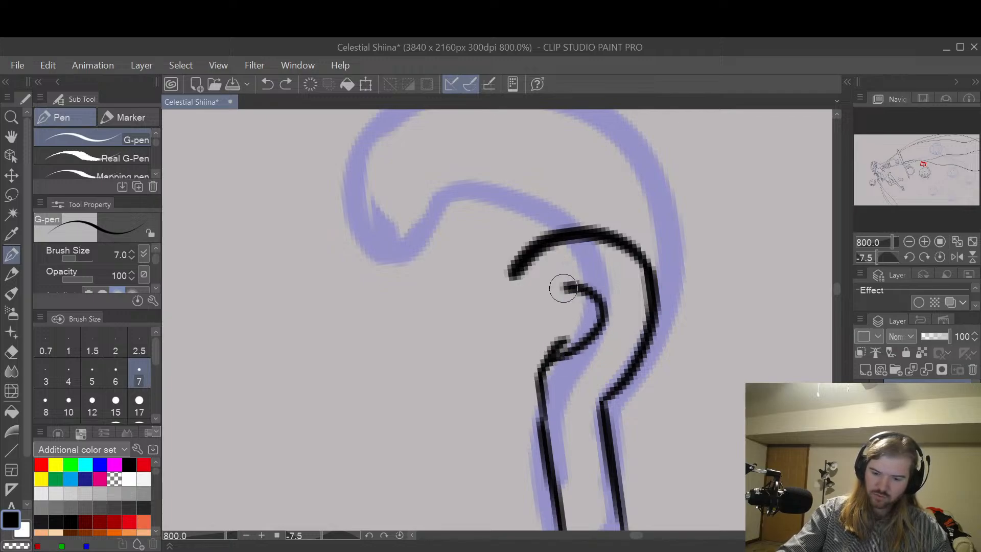
{"action": "key", "text": "ctrl+z"}
{"action": "mouse_move", "coordinate": [513, 271]}
{"action": "left_mouse_down"}
{"action": "mouse_move", "coordinate": [542, 298]}
{"action": "mouse_move", "coordinate": [596, 292]}
{"action": "mouse_move", "coordinate": [603, 345]}
{"action": "mouse_move", "coordinate": [535, 364]}
{"action": "left_mouse_up"}
Step: Erase the leftover stub inside the question mark's bend with the size 4 hard eraser
{"action": "key", "text": "e"}
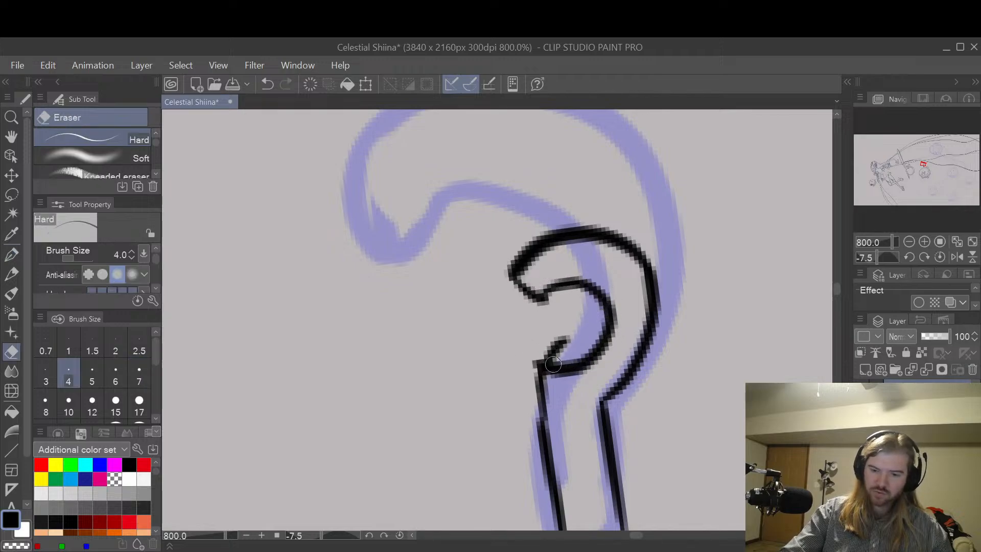
{"action": "mouse_move", "coordinate": [573, 329]}
{"action": "left_mouse_down"}
{"action": "mouse_move", "coordinate": [558, 340]}
{"action": "mouse_move", "coordinate": [564, 345]}
{"action": "left_mouse_up"}
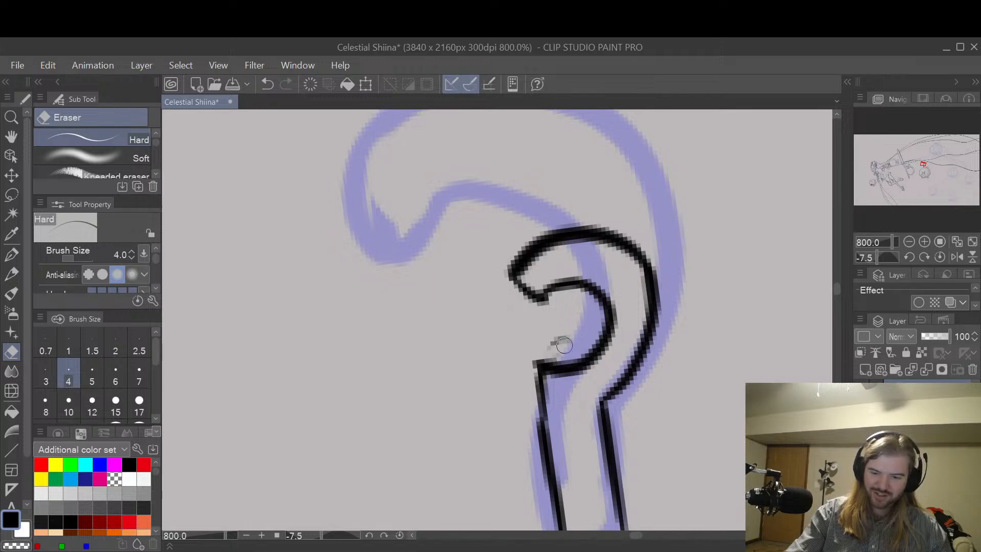
{"action": "scroll", "coordinate": [607, 290], "scroll_direction": "down", "scroll_amount": 4}
{"action": "scroll", "coordinate": [663, 301], "scroll_direction": "up", "scroll_amount": 2}
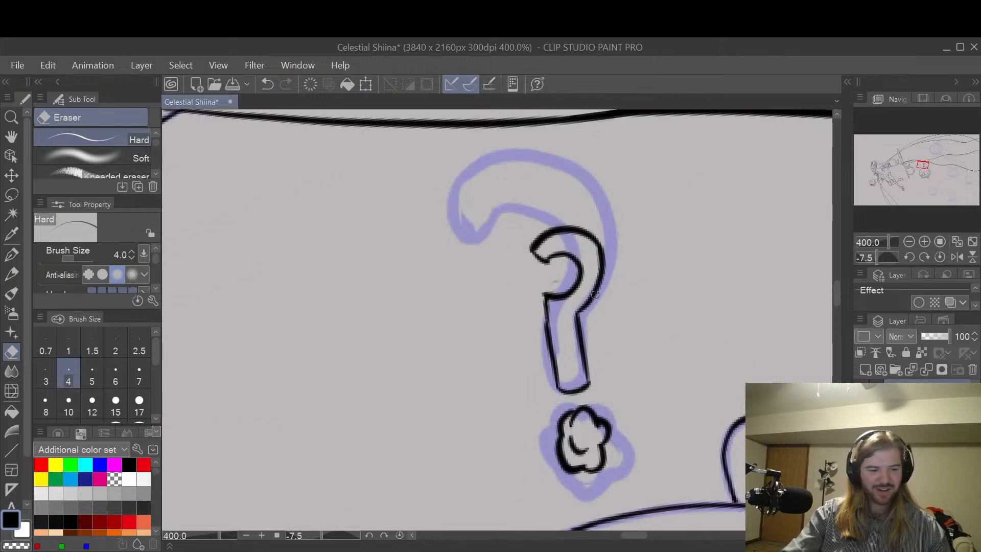
Step: Erase the question mark's inked hook and stem with the size 17 hard eraser, keeping the flower-like dot
{"action": "key", "text": "bracketright"}
{"action": "key", "text": "bracketright"}
{"action": "key", "text": "bracketright"}
{"action": "key", "text": "bracketright"}
{"action": "key", "text": "bracketright"}
{"action": "key", "text": "bracketright"}
{"action": "key", "text": "bracketright"}
{"action": "key", "text": "bracketright"}
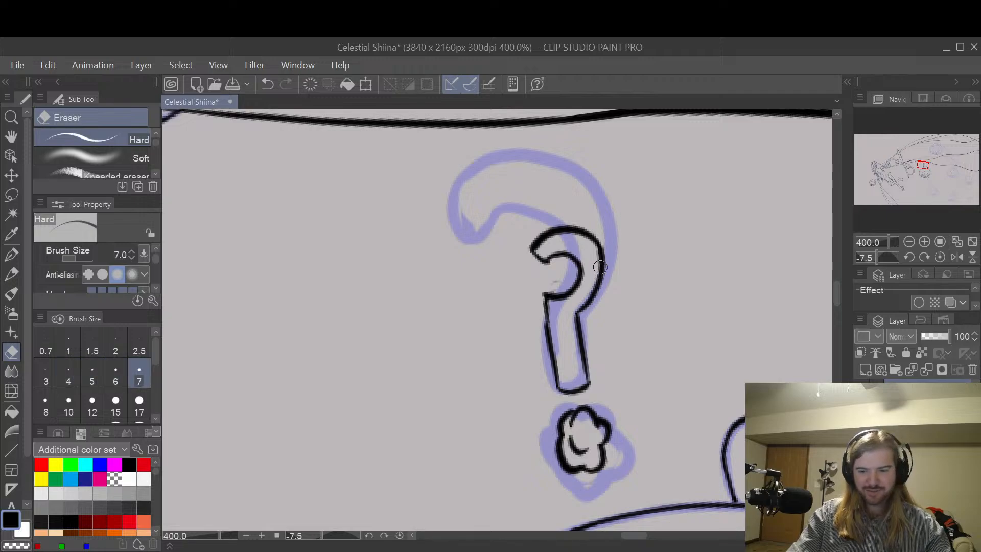
{"action": "mouse_move", "coordinate": [596, 284]}
{"action": "left_mouse_down"}
{"action": "mouse_move", "coordinate": [599, 260]}
{"action": "mouse_move", "coordinate": [556, 236]}
{"action": "mouse_move", "coordinate": [545, 263]}
{"action": "mouse_move", "coordinate": [532, 246]}
{"action": "mouse_move", "coordinate": [560, 382]}
{"action": "mouse_move", "coordinate": [583, 364]}
{"action": "mouse_move", "coordinate": [587, 278]}
{"action": "left_mouse_up"}
Step: Redraw the question mark's outer curve, closed tip, inner curve and rounded stem above the dot with the size 7 G-pen
{"action": "key", "text": "p"}
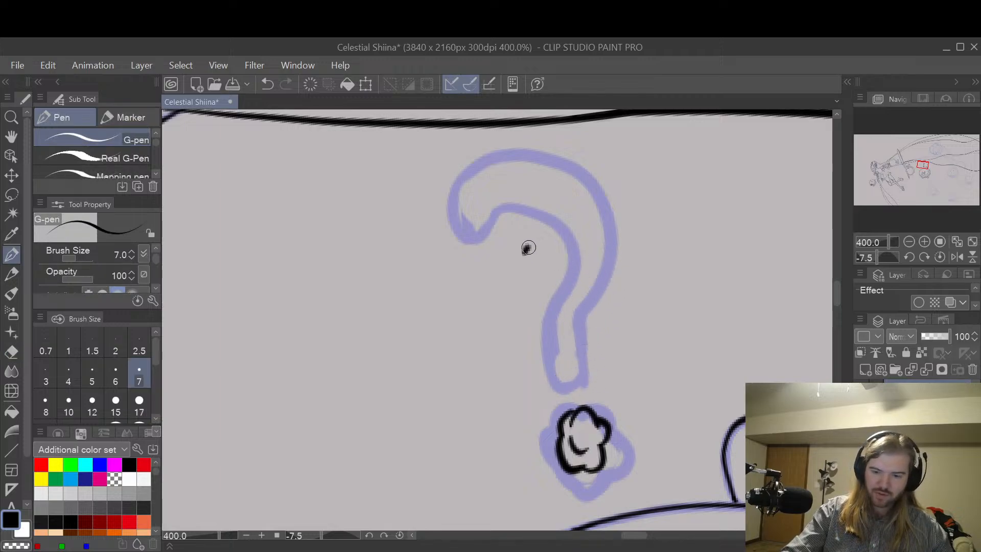
{"action": "mouse_move", "coordinate": [528, 248]}
{"action": "left_mouse_down"}
{"action": "mouse_move", "coordinate": [590, 252]}
{"action": "mouse_move", "coordinate": [584, 326]}
{"action": "mouse_move", "coordinate": [568, 335]}
{"action": "mouse_move", "coordinate": [581, 391]}
{"action": "mouse_move", "coordinate": [547, 344]}
{"action": "left_mouse_up"}
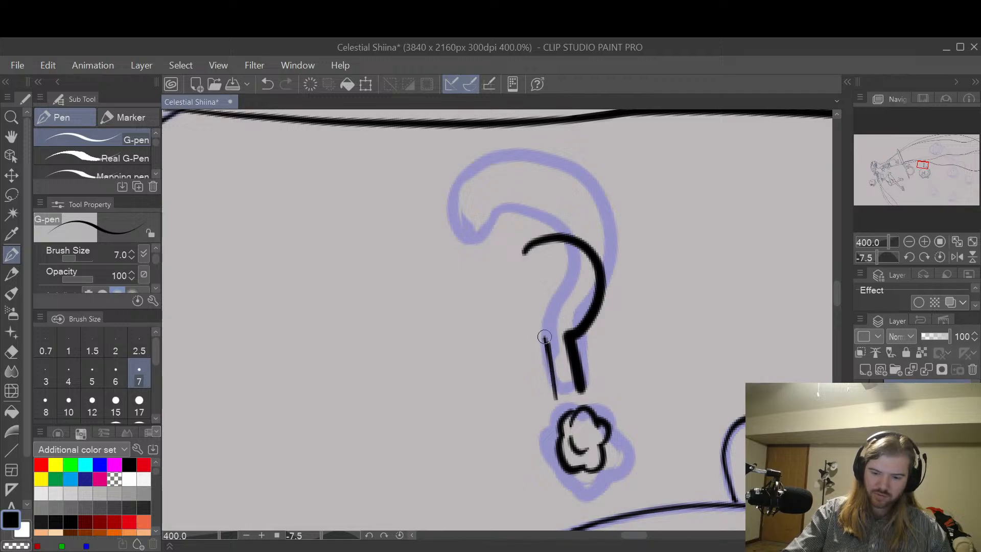
{"action": "mouse_move", "coordinate": [523, 252]}
{"action": "left_mouse_down"}
{"action": "mouse_move", "coordinate": [557, 269]}
{"action": "mouse_move", "coordinate": [577, 292]}
{"action": "mouse_move", "coordinate": [543, 327]}
{"action": "left_mouse_up"}
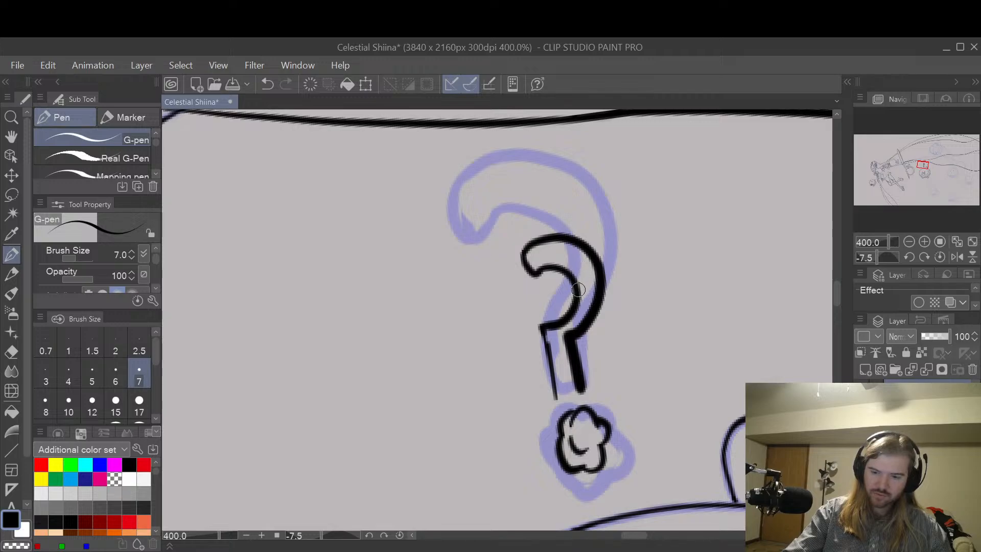
{"action": "left_click_drag", "start_coordinate": [557, 391], "coordinate": [574, 357]}
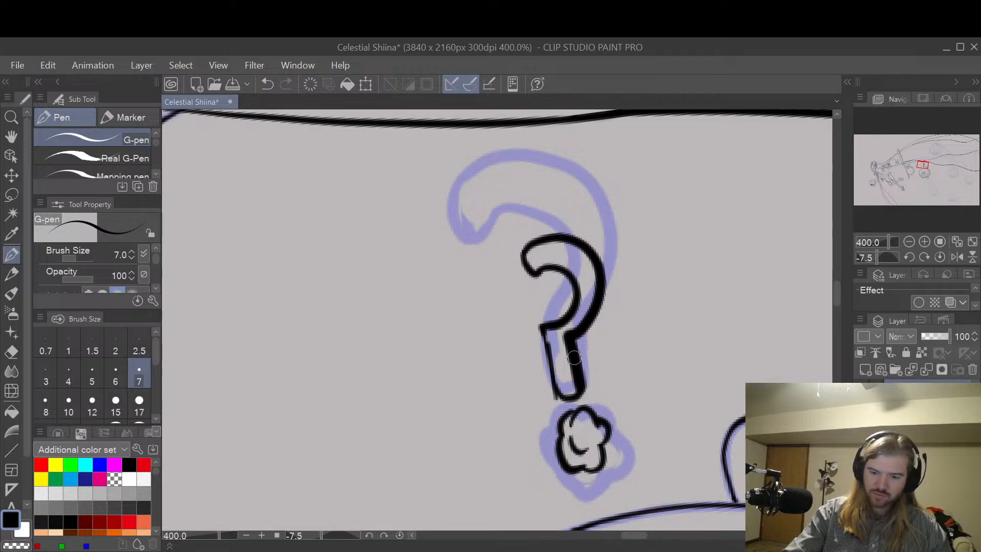
Step: Thin the overly thick right side of the question mark's stem and lower bend with the size 6 hard eraser
{"action": "key", "text": "e"}
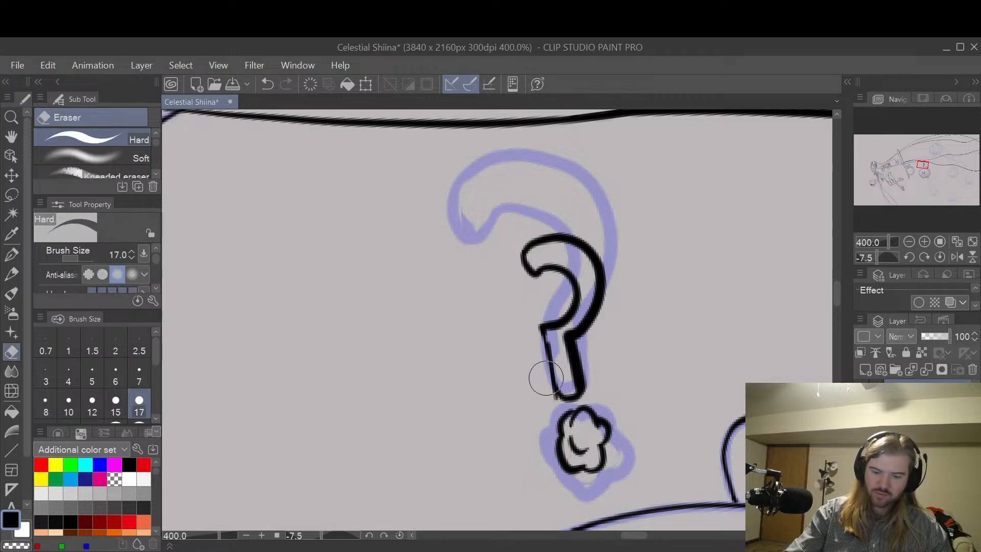
{"action": "key", "text": "bracketleft"}
{"action": "key", "text": "bracketleft"}
{"action": "key", "text": "bracketleft"}
{"action": "key", "text": "bracketleft"}
{"action": "key", "text": "bracketleft"}
{"action": "key", "text": "bracketleft"}
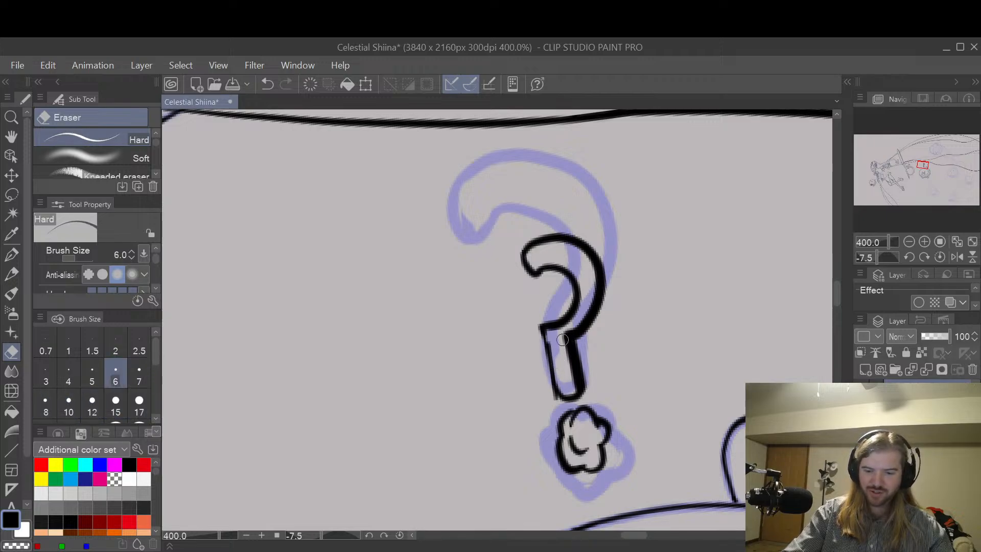
{"action": "scroll", "coordinate": [571, 363], "scroll_direction": "up", "scroll_amount": 2}
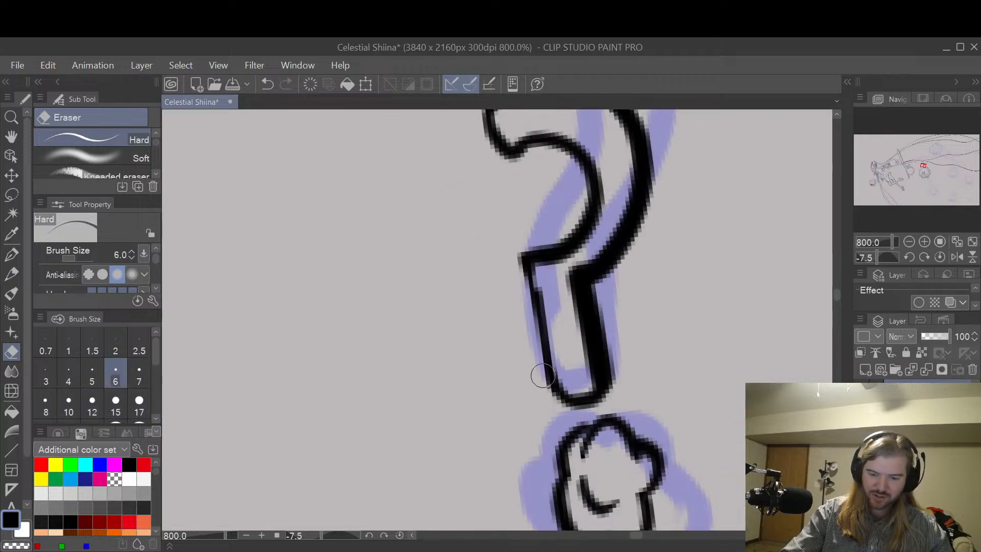
{"action": "mouse_move", "coordinate": [582, 382]}
{"action": "left_mouse_down"}
{"action": "mouse_move", "coordinate": [586, 356]}
{"action": "mouse_move", "coordinate": [589, 379]}
{"action": "mouse_move", "coordinate": [572, 276]}
{"action": "mouse_move", "coordinate": [578, 309]}
{"action": "mouse_move", "coordinate": [595, 246]}
{"action": "mouse_move", "coordinate": [572, 274]}
{"action": "mouse_move", "coordinate": [604, 241]}
{"action": "mouse_move", "coordinate": [574, 273]}
{"action": "mouse_move", "coordinate": [601, 252]}
{"action": "mouse_move", "coordinate": [625, 212]}
{"action": "mouse_move", "coordinate": [625, 176]}
{"action": "mouse_move", "coordinate": [619, 220]}
{"action": "mouse_move", "coordinate": [621, 160]}
{"action": "left_mouse_up"}
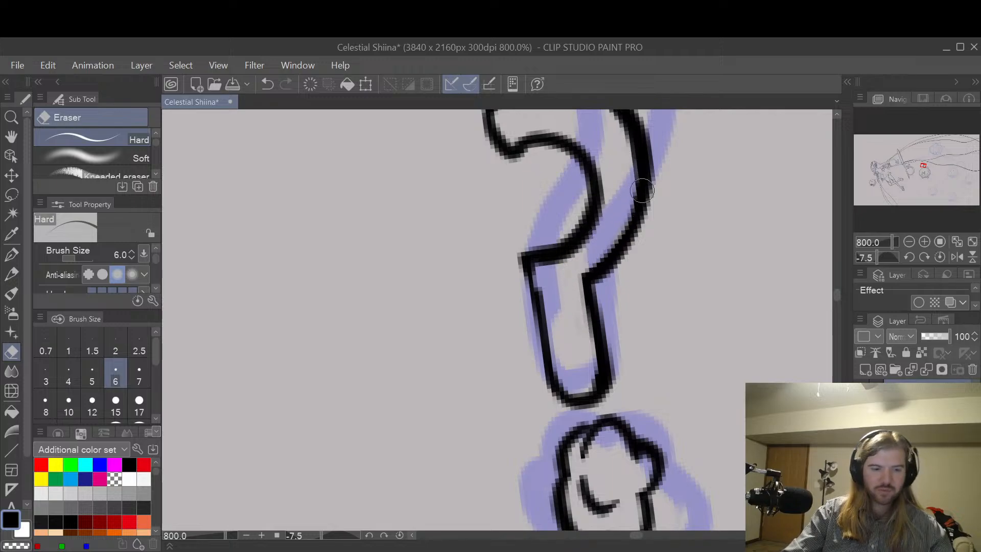
Step: Touch up the left corner where the question mark's inner curve meets the stem, using the G-pen
{"action": "key", "text": "space"}
{"action": "left_click_drag", "start_coordinate": [657, 201], "coordinate": [684, 254]}
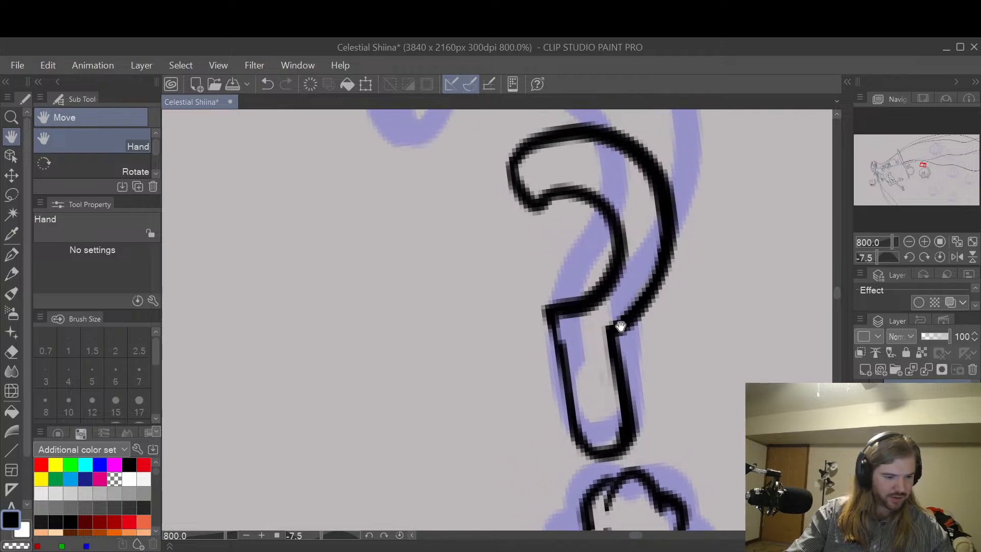
{"action": "key", "text": "p"}
{"action": "mouse_move", "coordinate": [561, 353]}
{"action": "left_mouse_down"}
{"action": "mouse_move", "coordinate": [567, 311]}
{"action": "mouse_move", "coordinate": [586, 308]}
{"action": "mouse_move", "coordinate": [542, 340]}
{"action": "mouse_move", "coordinate": [563, 281]}
{"action": "mouse_move", "coordinate": [543, 324]}
{"action": "left_mouse_up"}
Step: Thin the question mark's outer curve and the inside of its lower stem with the size 6 hard eraser
{"action": "key", "text": "e"}
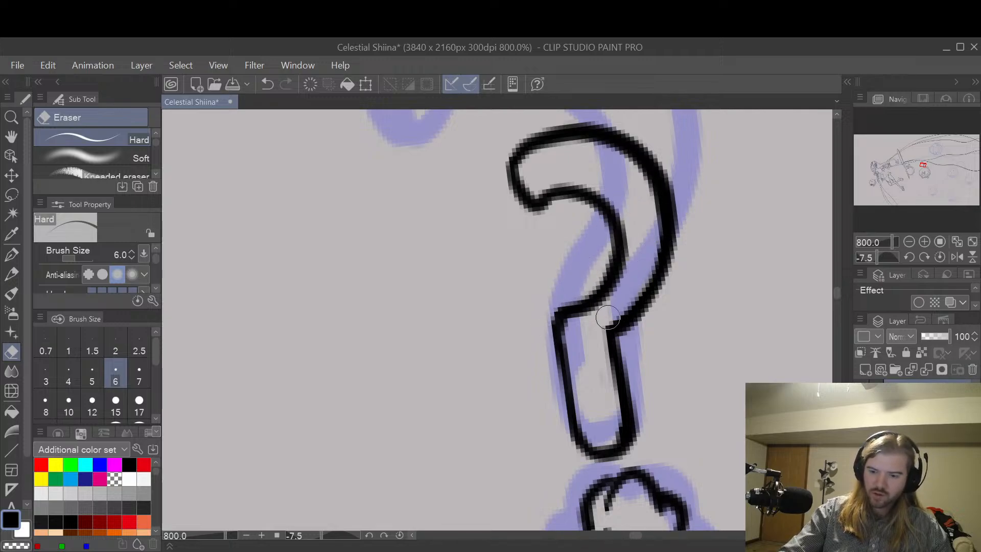
{"action": "mouse_move", "coordinate": [648, 266]}
{"action": "left_mouse_down"}
{"action": "mouse_move", "coordinate": [660, 240]}
{"action": "mouse_move", "coordinate": [658, 192]}
{"action": "mouse_move", "coordinate": [629, 158]}
{"action": "mouse_move", "coordinate": [590, 144]}
{"action": "left_mouse_up"}
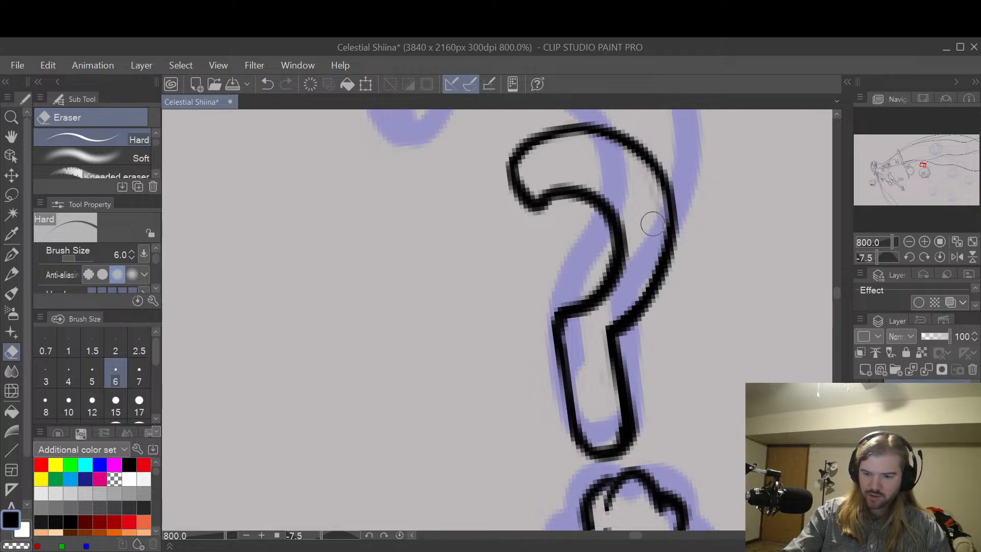
{"action": "left_click_drag", "start_coordinate": [604, 429], "coordinate": [610, 400]}
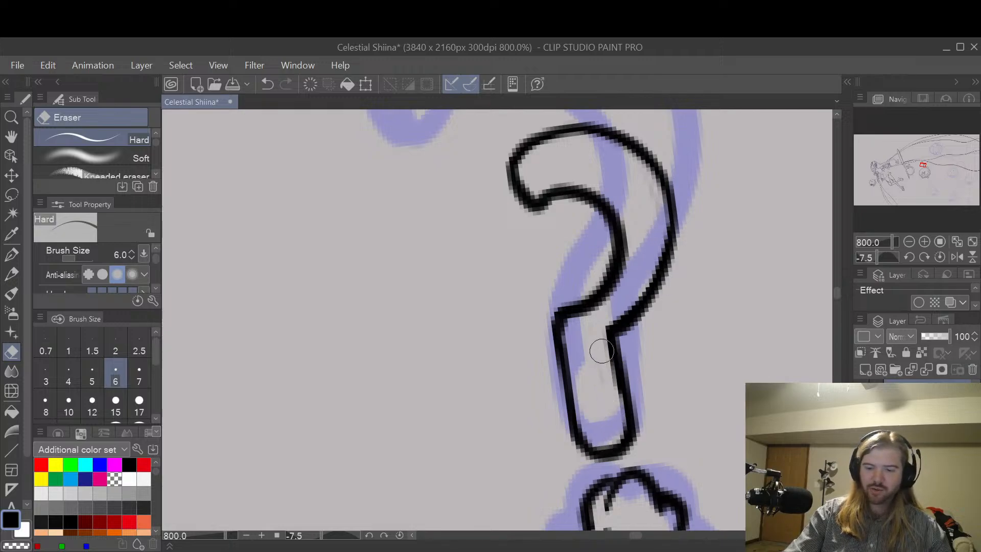
Step: Examine the question mark's size and placement relative to the round character and the surrounding drawing
{"action": "scroll", "coordinate": [604, 407], "scroll_direction": "down", "scroll_amount": 6}
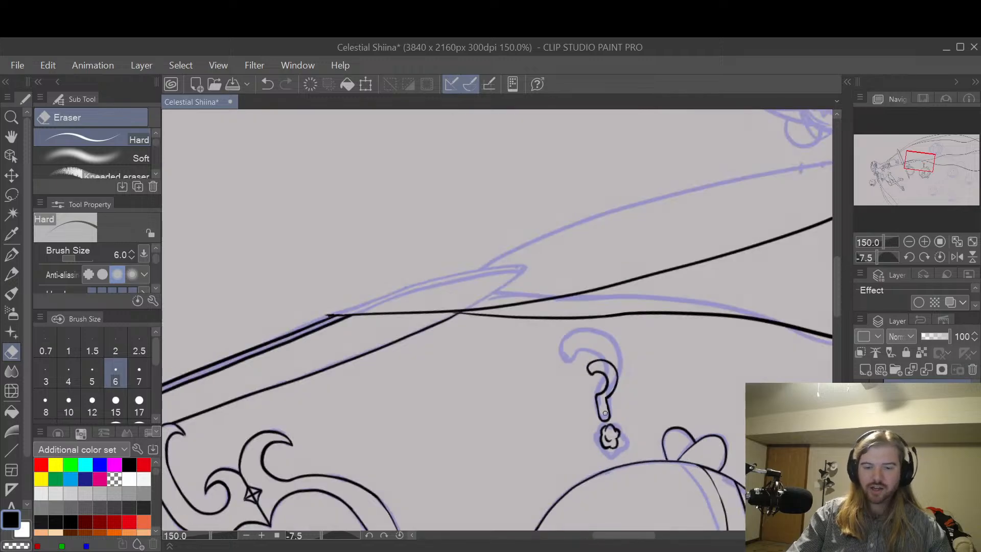
{"action": "key", "text": "space"}
{"action": "left_click_drag", "start_coordinate": [644, 423], "coordinate": [674, 267]}
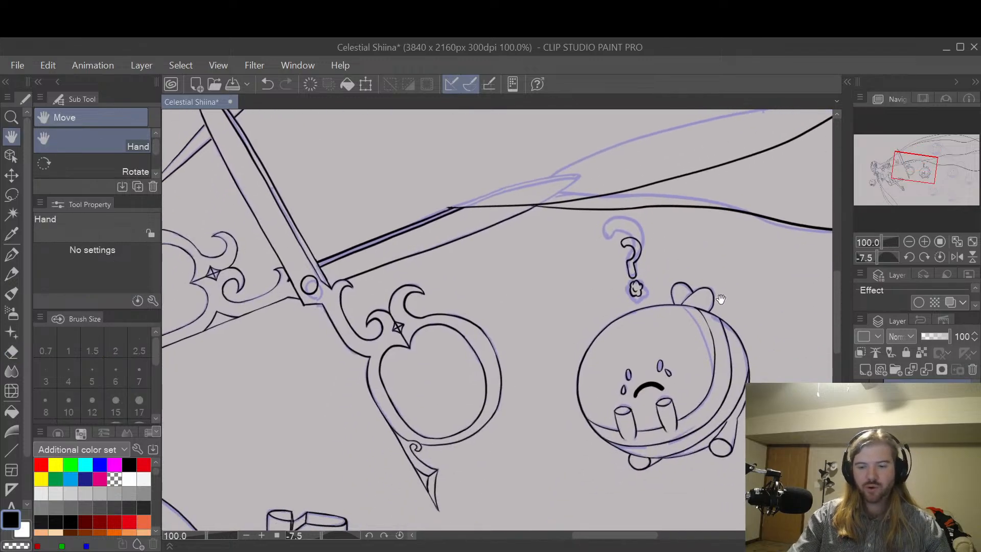
{"action": "mouse_move", "coordinate": [719, 300]}
{"action": "left_mouse_down"}
{"action": "mouse_move", "coordinate": [687, 359]}
{"action": "mouse_move", "coordinate": [711, 281]}
{"action": "left_mouse_up"}
{"action": "scroll", "coordinate": [687, 360], "scroll_direction": "down", "scroll_amount": 2}
{"action": "left_click_drag", "start_coordinate": [769, 314], "coordinate": [691, 350]}
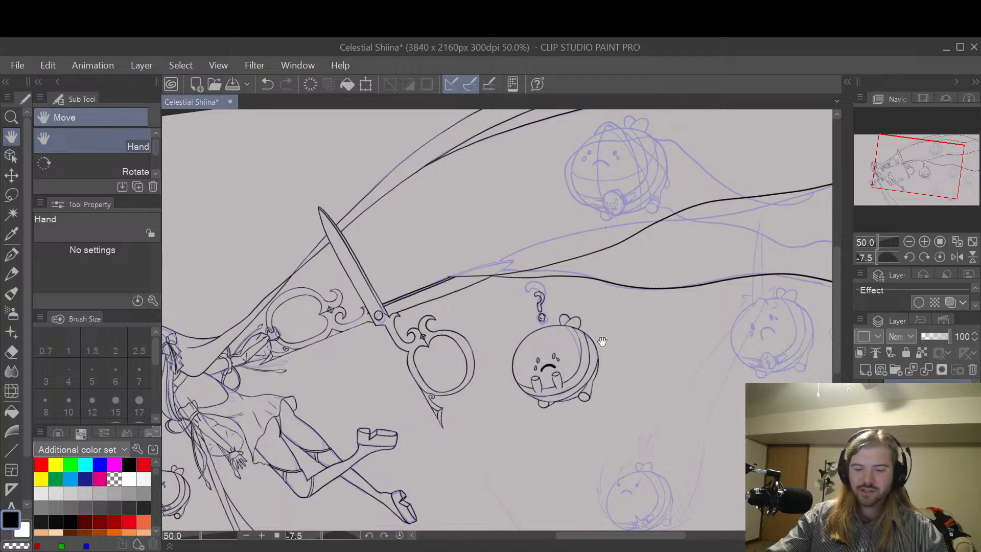
{"action": "scroll", "coordinate": [604, 353], "scroll_direction": "up", "scroll_amount": 1}
{"action": "scroll", "coordinate": [587, 324], "scroll_direction": "up", "scroll_amount": 1}
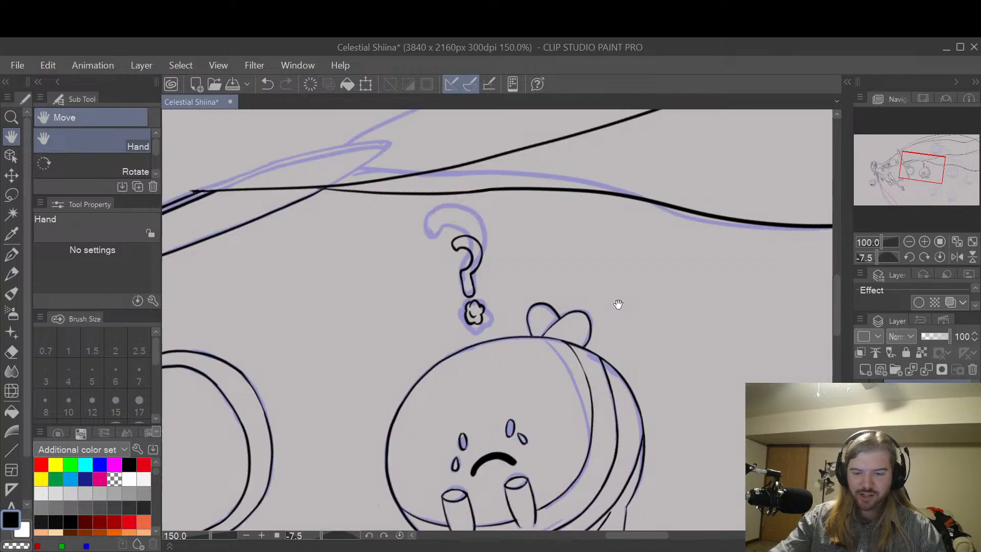
{"action": "left_click_drag", "start_coordinate": [592, 319], "coordinate": [637, 322]}
{"action": "scroll", "coordinate": [618, 298], "scroll_direction": "up", "scroll_amount": 1}
{"action": "left_click_drag", "start_coordinate": [606, 285], "coordinate": [650, 301]}
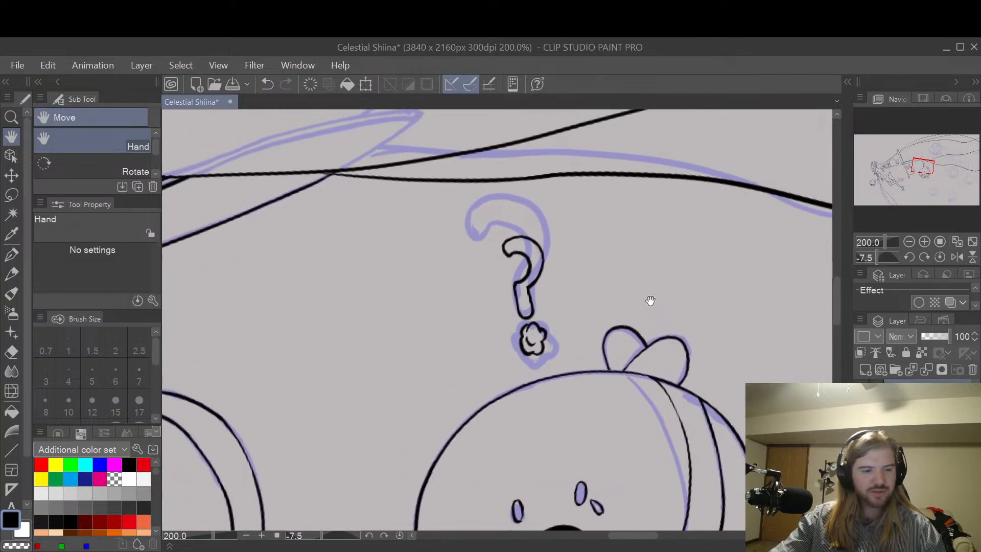
Step: Lasso the question mark's hook and stem without the dot, enlarge them slightly above the dot, and clear the selection
{"action": "key", "text": "m"}
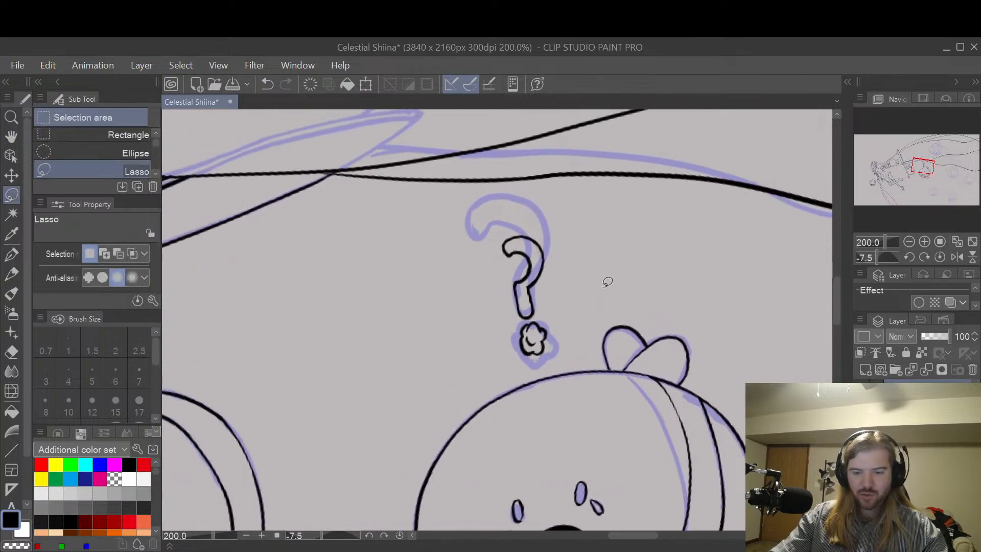
{"action": "scroll", "coordinate": [513, 313], "scroll_direction": "up", "scroll_amount": 2}
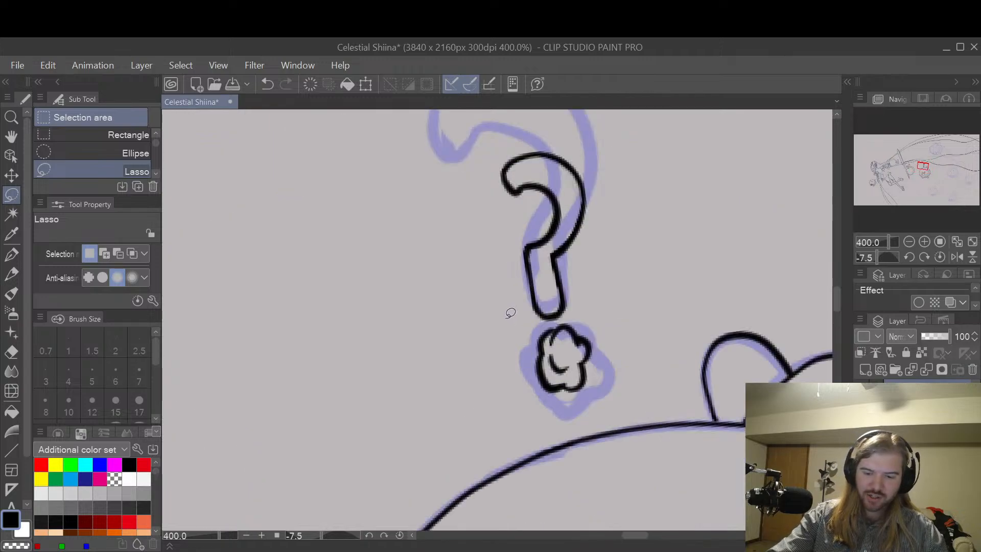
{"action": "left_click_drag", "start_coordinate": [562, 315], "coordinate": [567, 314]}
{"action": "key", "text": "ctrl+z"}
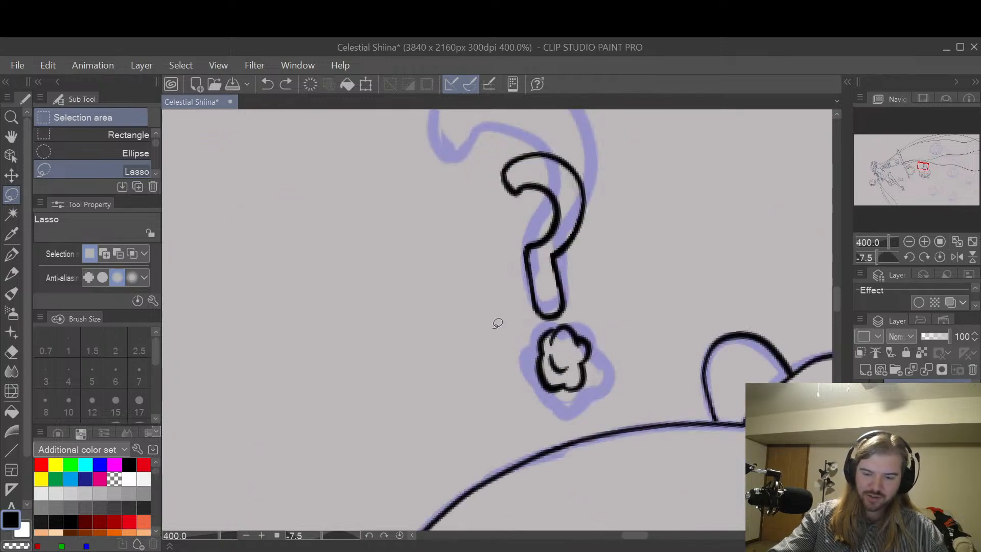
{"action": "mouse_move", "coordinate": [626, 276]}
{"action": "left_mouse_down"}
{"action": "mouse_move", "coordinate": [587, 144]}
{"action": "mouse_move", "coordinate": [465, 249]}
{"action": "mouse_move", "coordinate": [487, 327]}
{"action": "left_mouse_up"}
{"action": "left_click", "coordinate": [605, 366]}
{"action": "left_click_drag", "start_coordinate": [447, 148], "coordinate": [414, 120]}
{"action": "left_click_drag", "start_coordinate": [559, 262], "coordinate": [575, 234]}
{"action": "left_click", "coordinate": [494, 371]}
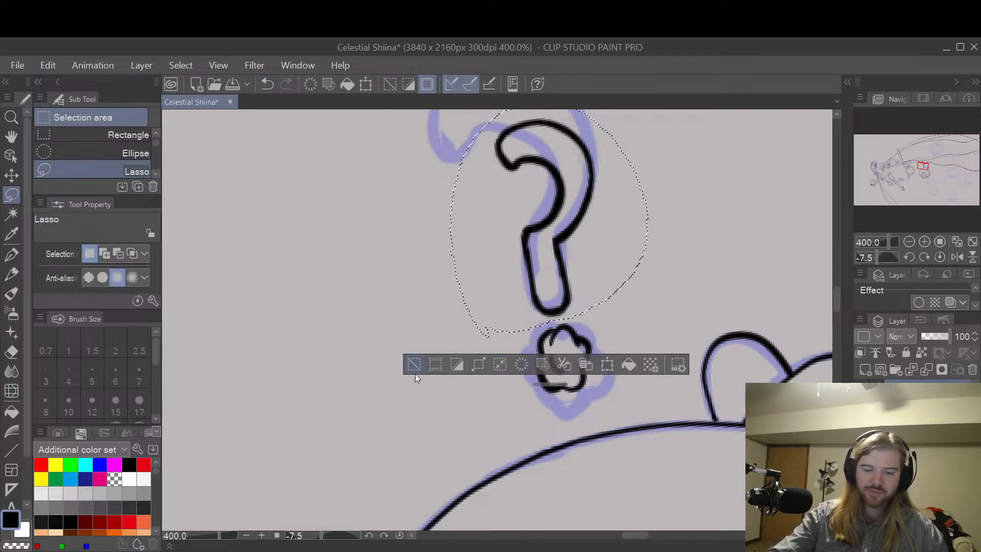
{"action": "key", "text": "ctrl+d"}
{"action": "scroll", "coordinate": [437, 333], "scroll_direction": "down", "scroll_amount": 3}
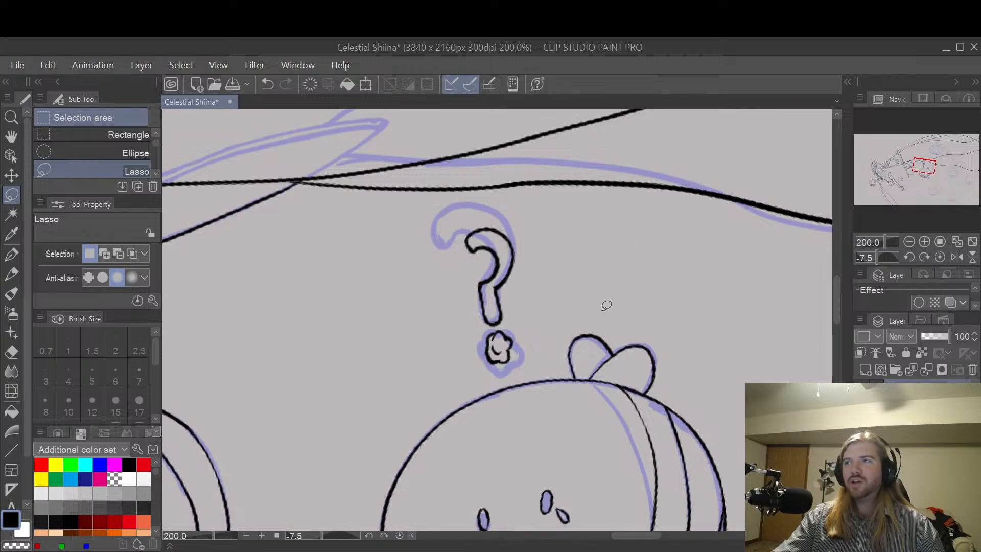
{"action": "scroll", "coordinate": [541, 268], "scroll_direction": "up", "scroll_amount": 4}
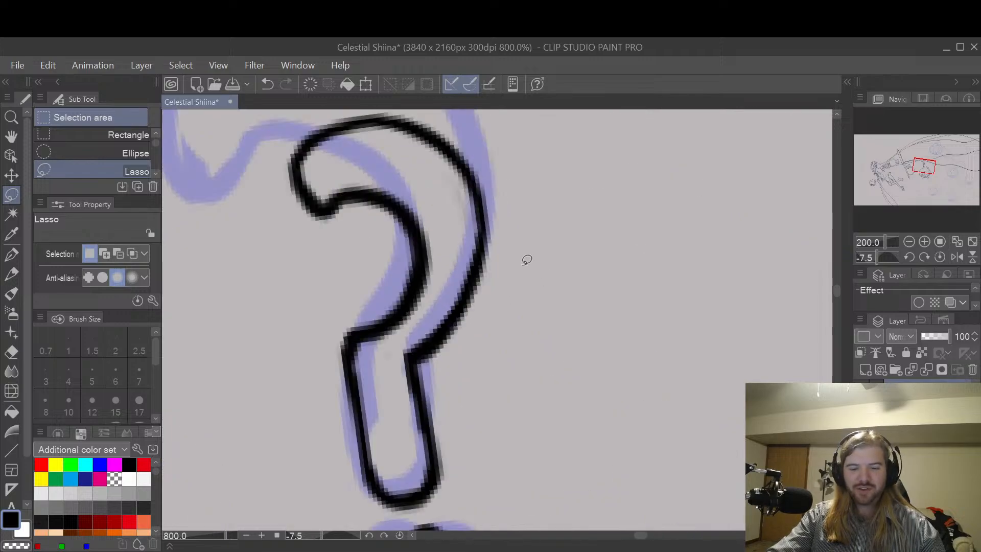
{"action": "key", "text": "space"}
{"action": "mouse_move", "coordinate": [502, 300]}
{"action": "left_mouse_down"}
{"action": "mouse_move", "coordinate": [591, 267]}
{"action": "mouse_move", "coordinate": [651, 261]}
{"action": "left_mouse_up"}
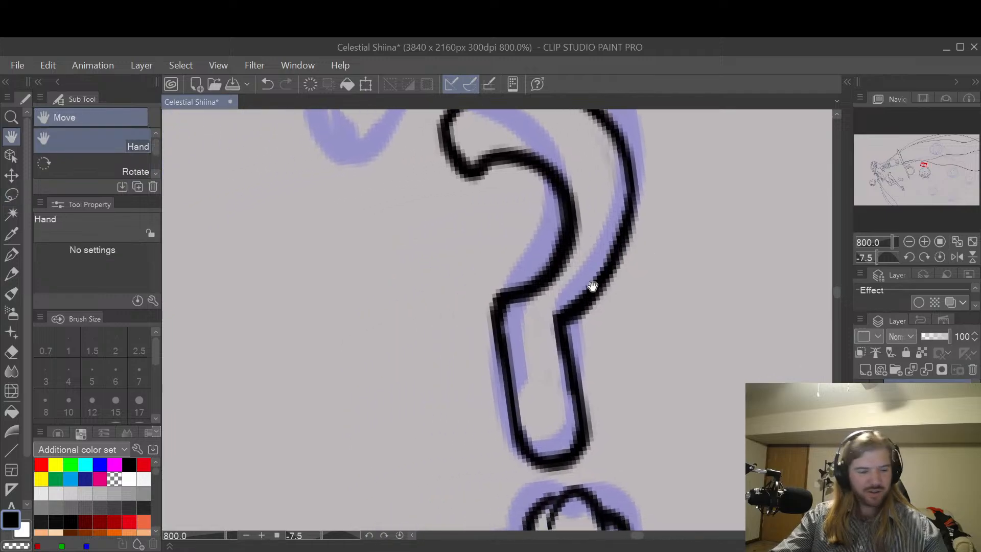
{"action": "key", "text": "e"}
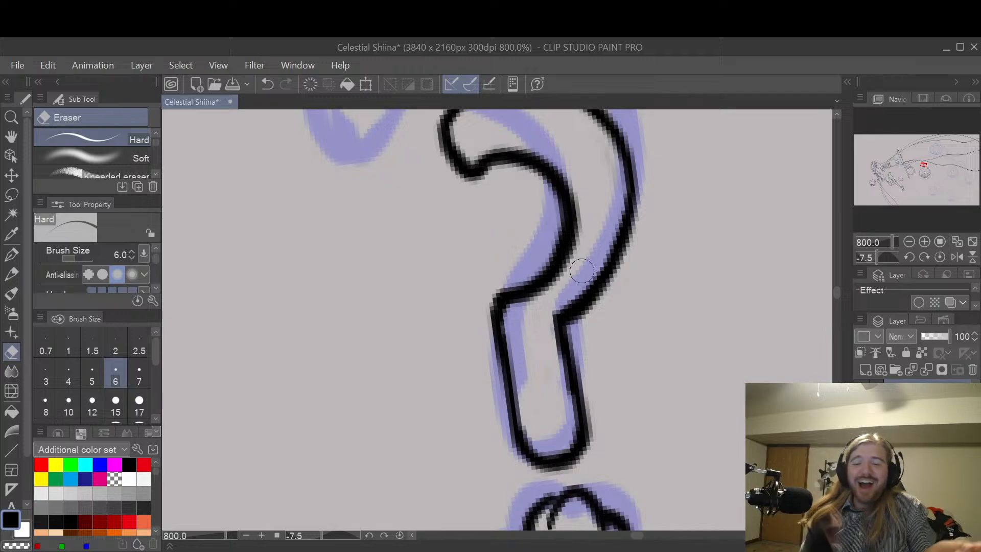
{"action": "scroll", "coordinate": [648, 224], "scroll_direction": "down", "scroll_amount": 3}
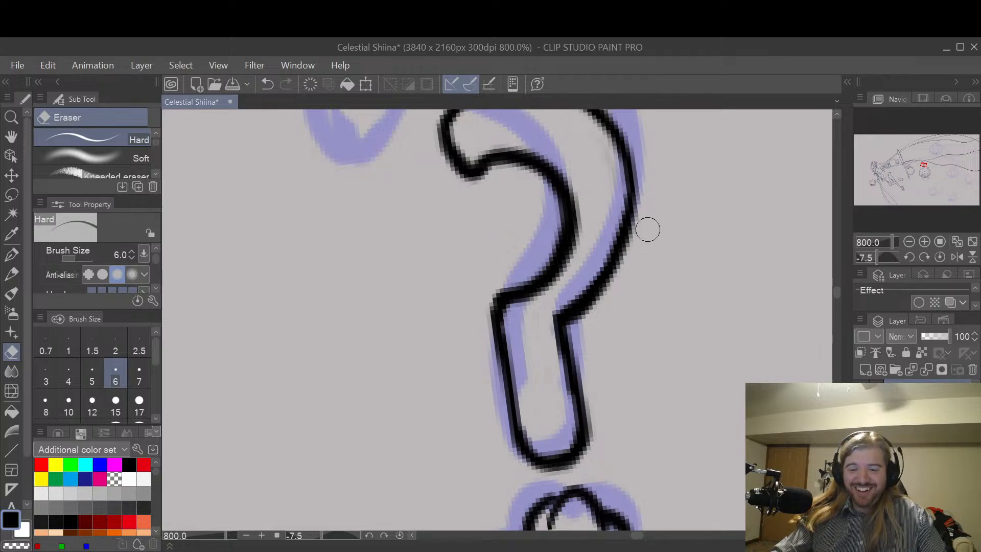
Step: Build up the lower part of the question mark's outer curve with the size 7 G-pen, and trim its inner edge with the hard eraser
{"action": "key", "text": "space"}
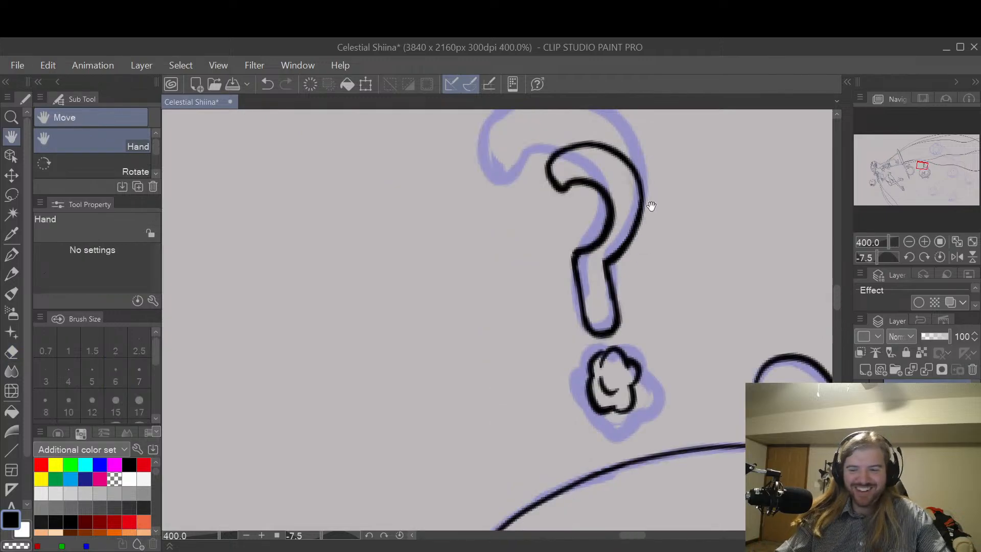
{"action": "mouse_move", "coordinate": [705, 231]}
{"action": "left_mouse_down"}
{"action": "mouse_move", "coordinate": [685, 278]}
{"action": "mouse_move", "coordinate": [691, 308]}
{"action": "mouse_move", "coordinate": [701, 305]}
{"action": "left_mouse_up"}
{"action": "scroll", "coordinate": [645, 281], "scroll_direction": "up", "scroll_amount": 3}
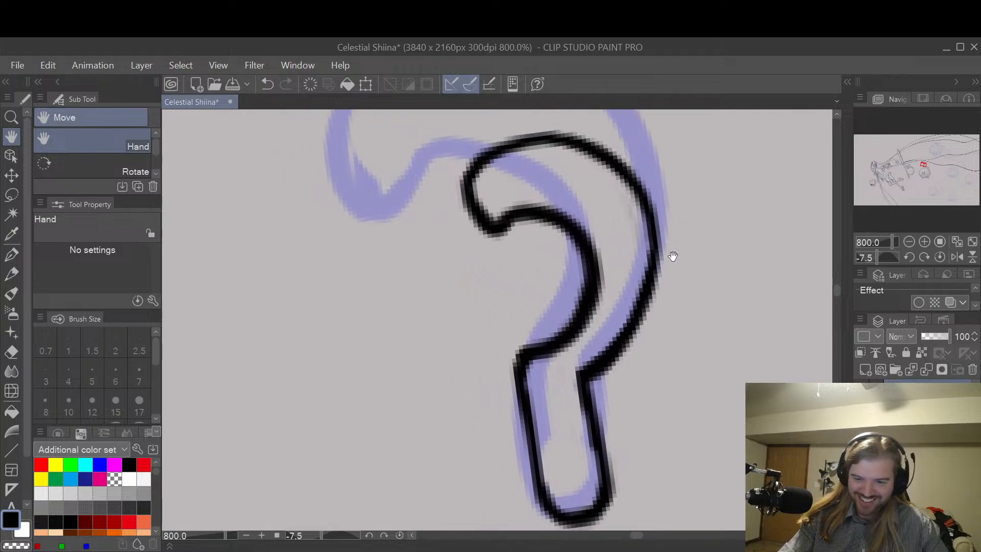
{"action": "key", "text": "p"}
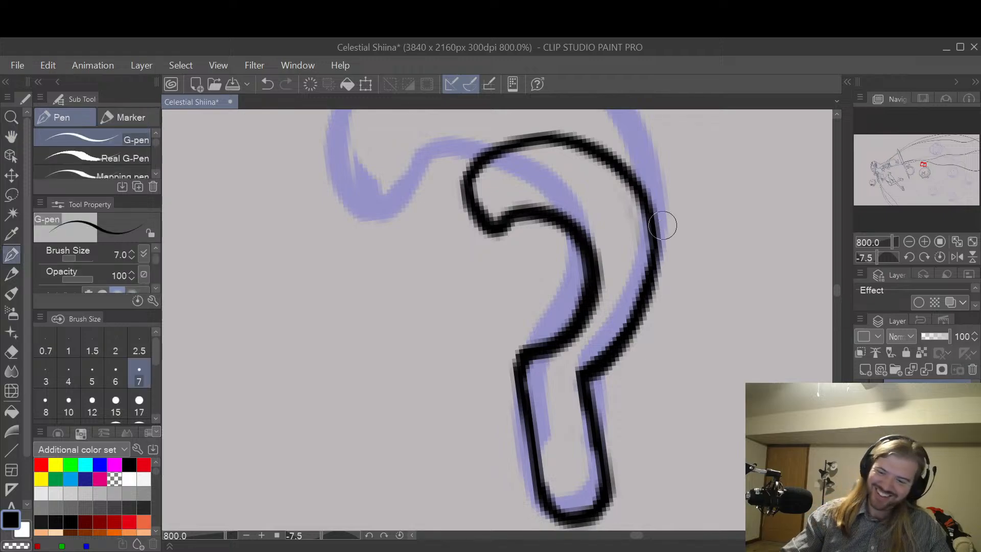
{"action": "mouse_move", "coordinate": [581, 390]}
{"action": "left_mouse_down"}
{"action": "mouse_move", "coordinate": [650, 319]}
{"action": "mouse_move", "coordinate": [637, 336]}
{"action": "mouse_move", "coordinate": [655, 258]}
{"action": "mouse_move", "coordinate": [648, 281]}
{"action": "left_mouse_up"}
{"action": "key", "text": "e"}
{"action": "mouse_move", "coordinate": [613, 335]}
{"action": "left_mouse_down"}
{"action": "mouse_move", "coordinate": [586, 360]}
{"action": "mouse_move", "coordinate": [628, 323]}
{"action": "mouse_move", "coordinate": [642, 247]}
{"action": "mouse_move", "coordinate": [635, 265]}
{"action": "left_mouse_up"}
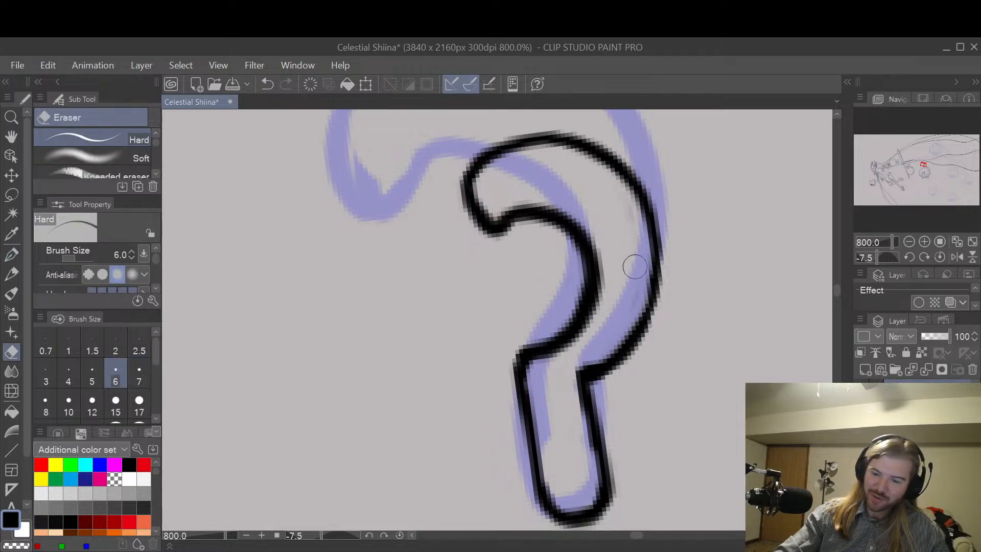
{"action": "left_click_drag", "start_coordinate": [596, 357], "coordinate": [565, 372]}
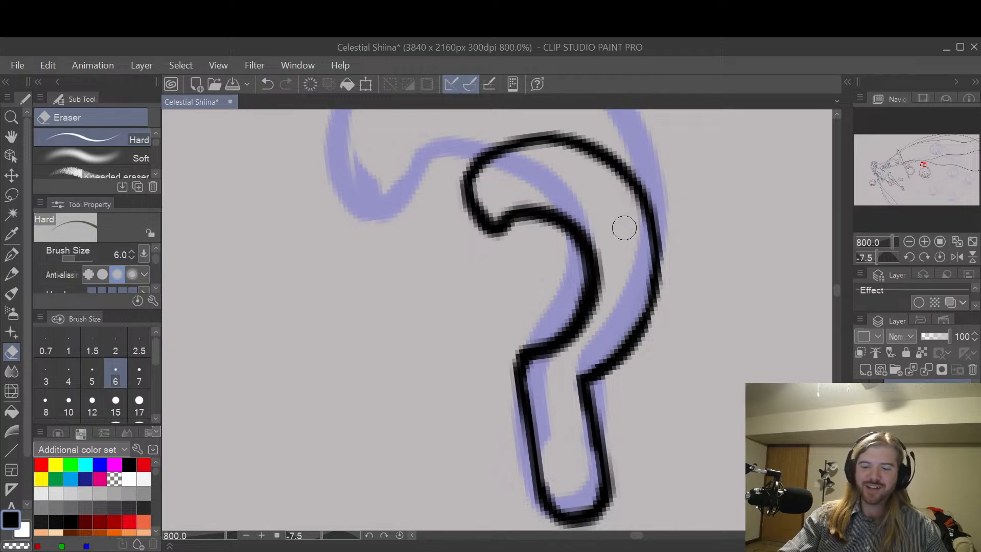
Step: Thicken both side lines of the question mark's stem with the size 7 G-pen
{"action": "scroll", "coordinate": [652, 184], "scroll_direction": "down", "scroll_amount": 3}
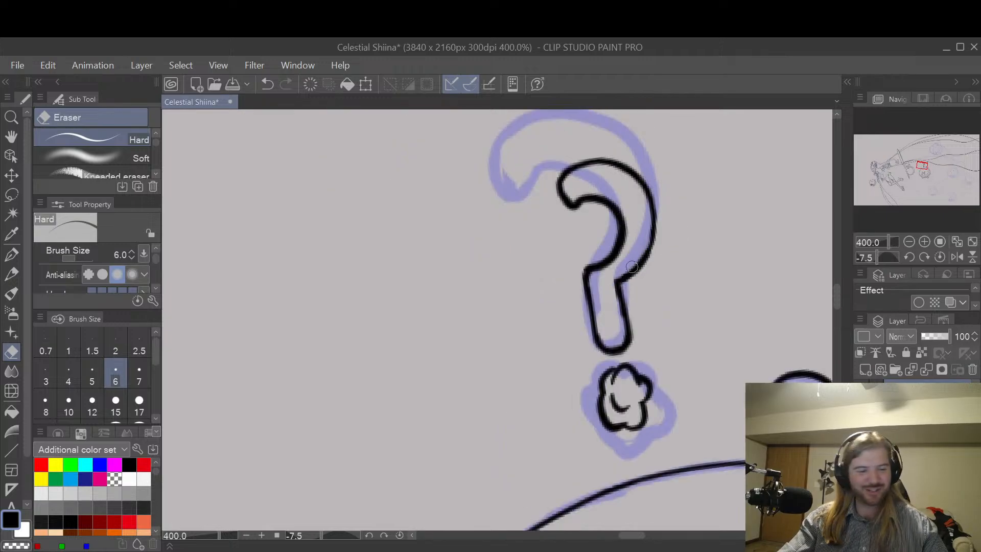
{"action": "key", "text": "p"}
{"action": "scroll", "coordinate": [595, 271], "scroll_direction": "up", "scroll_amount": 3}
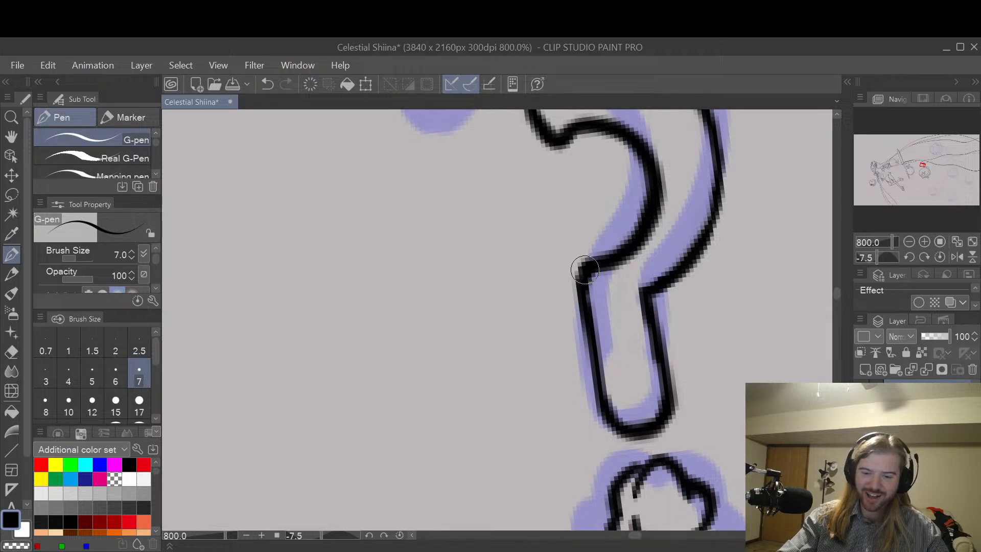
{"action": "left_click_drag", "start_coordinate": [583, 285], "coordinate": [608, 404]}
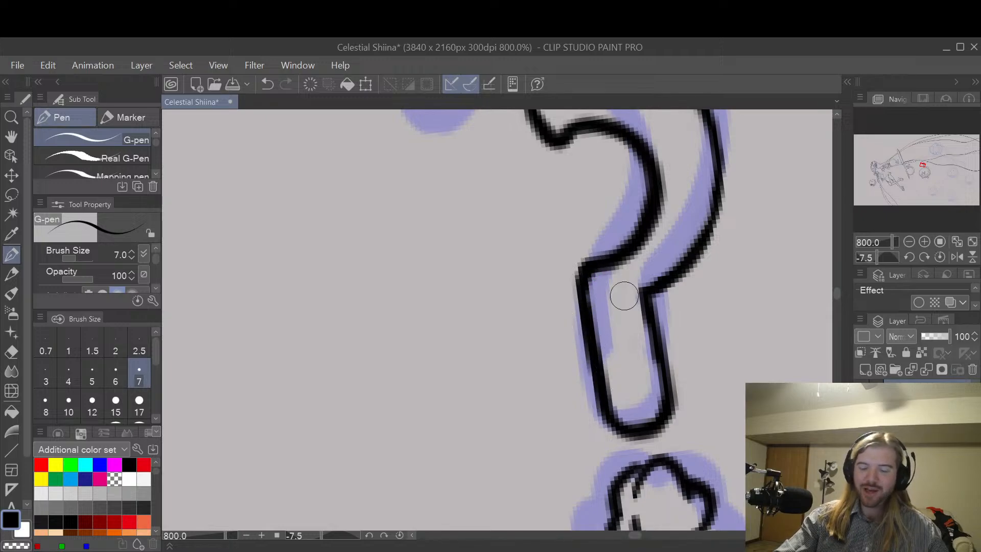
{"action": "left_click_drag", "start_coordinate": [651, 309], "coordinate": [665, 392]}
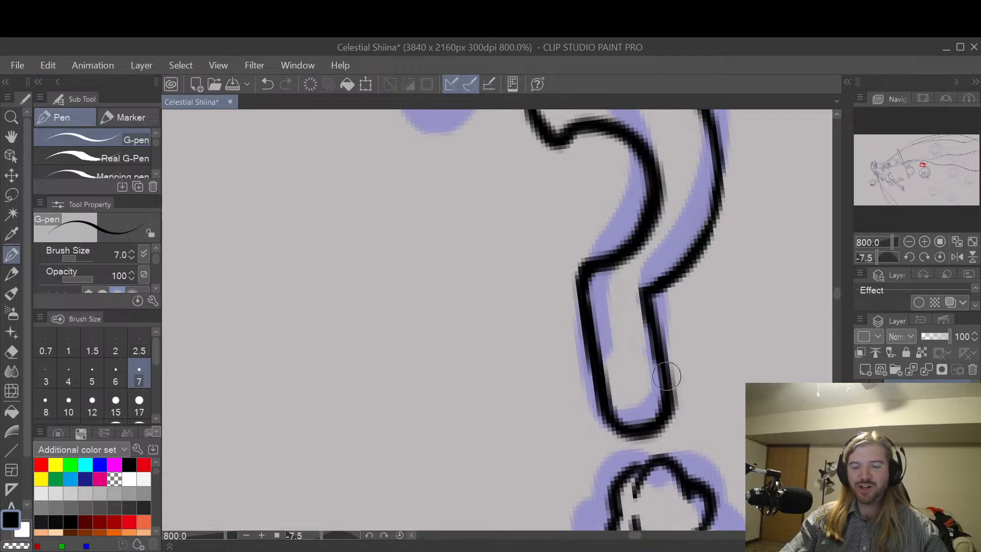
Step: Examine how the inked question mark reads above the round character and within the whole composition
{"action": "scroll", "coordinate": [667, 376], "scroll_direction": "down", "scroll_amount": 5}
{"action": "key", "text": "space"}
{"action": "left_click_drag", "start_coordinate": [732, 353], "coordinate": [689, 324]}
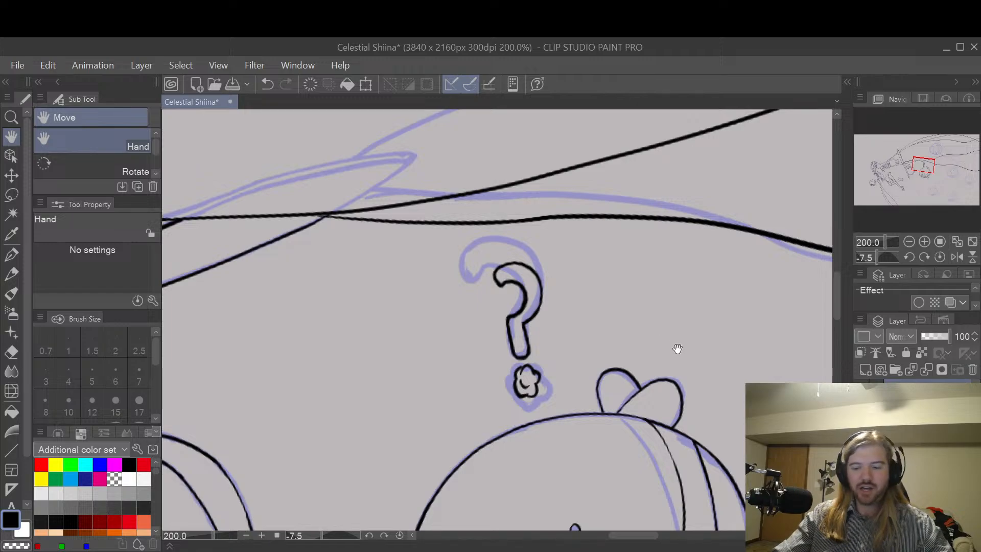
{"action": "left_click_drag", "start_coordinate": [692, 364], "coordinate": [654, 252]}
{"action": "scroll", "coordinate": [658, 243], "scroll_direction": "down", "scroll_amount": 1}
{"action": "left_click_drag", "start_coordinate": [707, 291], "coordinate": [653, 345]}
{"action": "scroll", "coordinate": [653, 344], "scroll_direction": "down", "scroll_amount": 1}
{"action": "scroll", "coordinate": [680, 301], "scroll_direction": "down", "scroll_amount": 1}
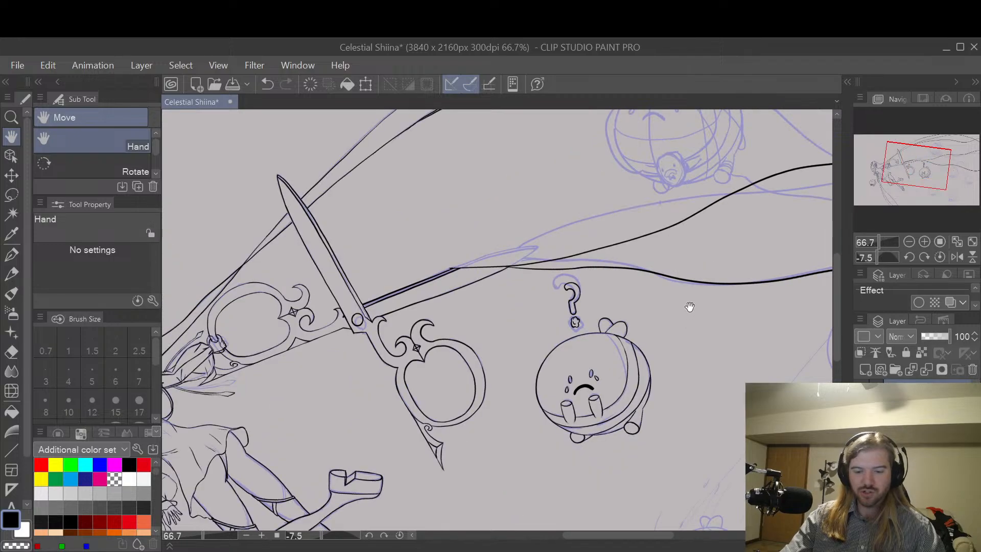
{"action": "left_click_drag", "start_coordinate": [687, 317], "coordinate": [683, 278]}
{"action": "scroll", "coordinate": [642, 346], "scroll_direction": "up", "scroll_amount": 1}
{"action": "scroll", "coordinate": [647, 341], "scroll_direction": "up", "scroll_amount": 1}
{"action": "scroll", "coordinate": [681, 324], "scroll_direction": "down", "scroll_amount": 1}
{"action": "scroll", "coordinate": [722, 313], "scroll_direction": "down", "scroll_amount": 1}
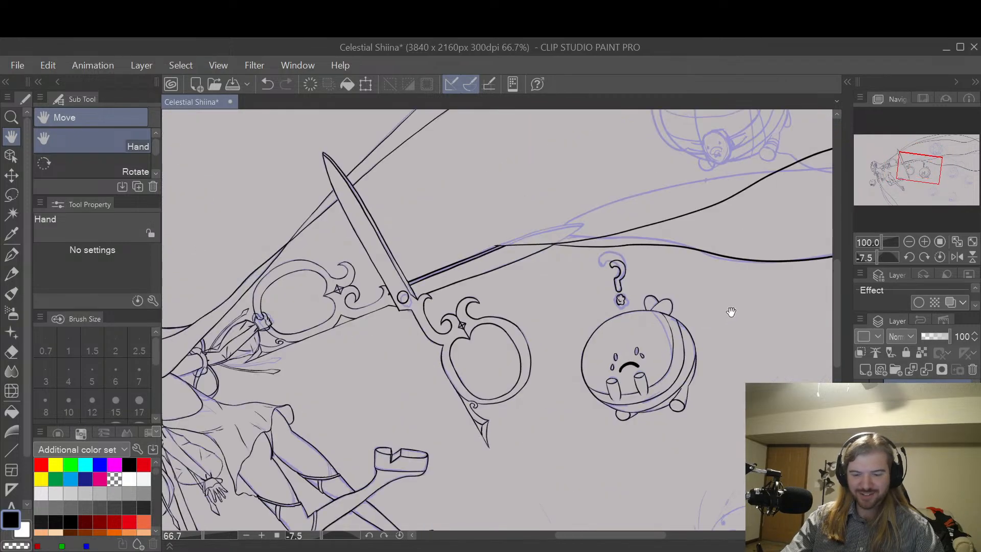
{"action": "left_click_drag", "start_coordinate": [740, 390], "coordinate": [646, 312]}
{"action": "left_click_drag", "start_coordinate": [738, 317], "coordinate": [687, 239]}
{"action": "scroll", "coordinate": [713, 171], "scroll_direction": "down", "scroll_amount": 2}
{"action": "left_click_drag", "start_coordinate": [761, 208], "coordinate": [666, 382]}
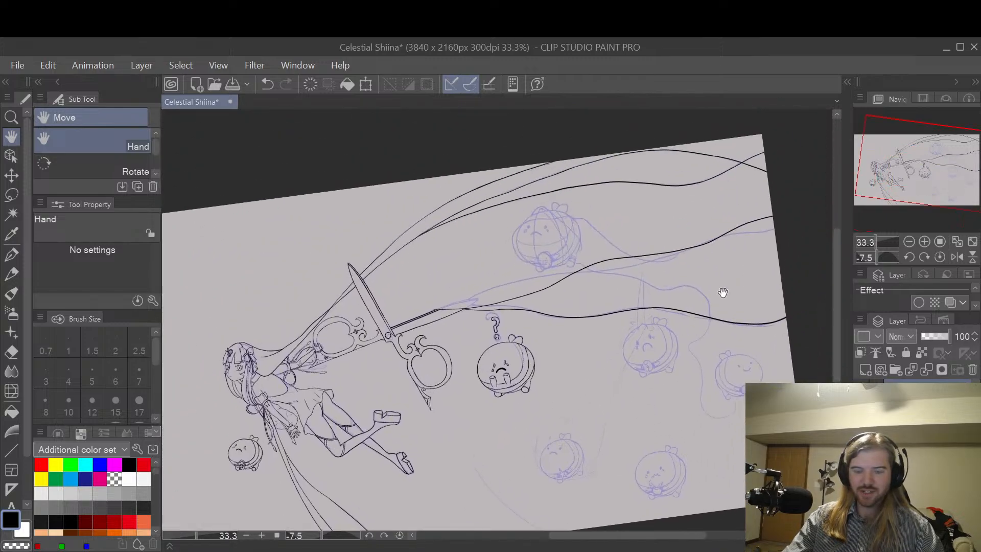
{"action": "left_click_drag", "start_coordinate": [722, 293], "coordinate": [690, 320]}
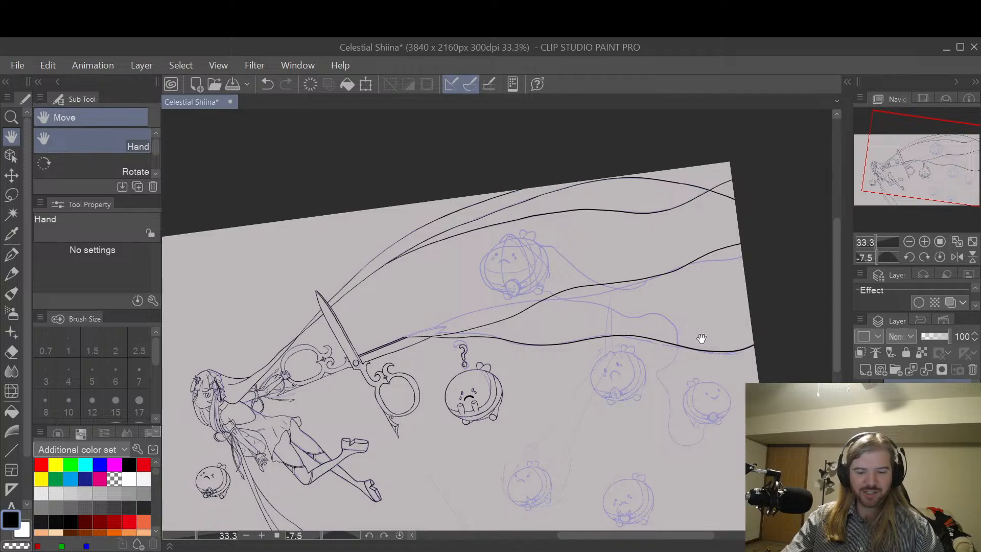
{"action": "left_click_drag", "start_coordinate": [632, 402], "coordinate": [652, 349]}
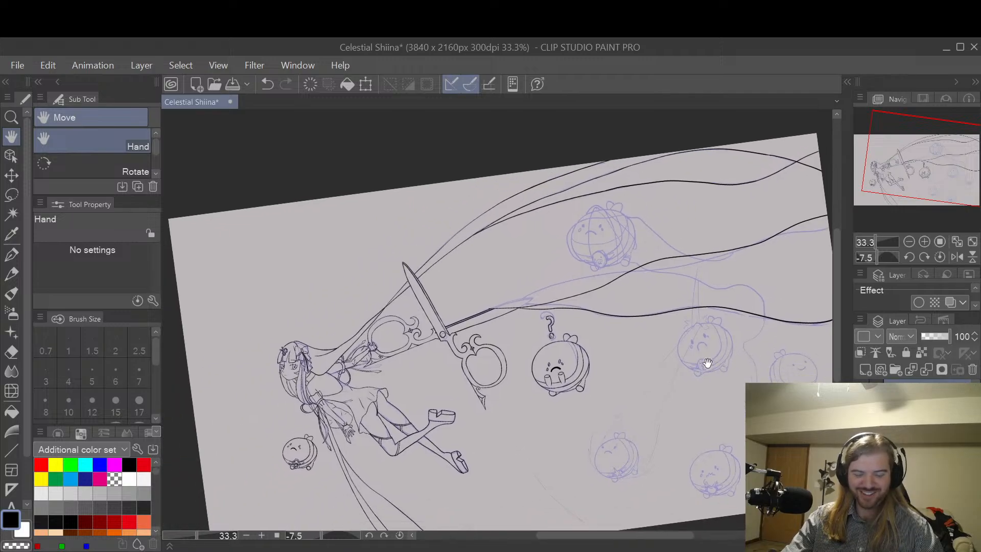
Step: Inspect the inked round character's face, tears and body lines beside the scissors' handle
{"action": "scroll", "coordinate": [605, 369], "scroll_direction": "up", "scroll_amount": 4}
{"action": "scroll", "coordinate": [594, 377], "scroll_direction": "up", "scroll_amount": 5}
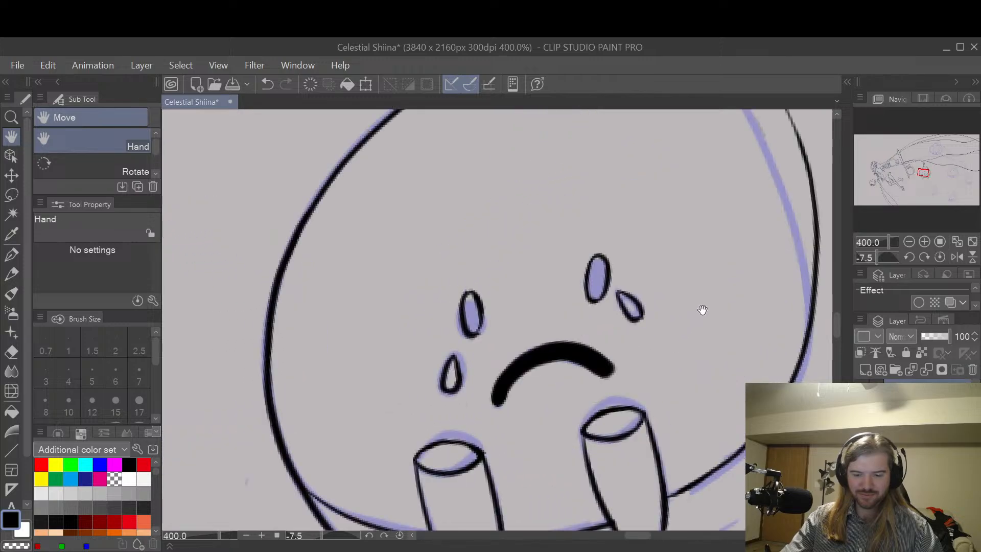
{"action": "scroll", "coordinate": [689, 267], "scroll_direction": "down", "scroll_amount": 5}
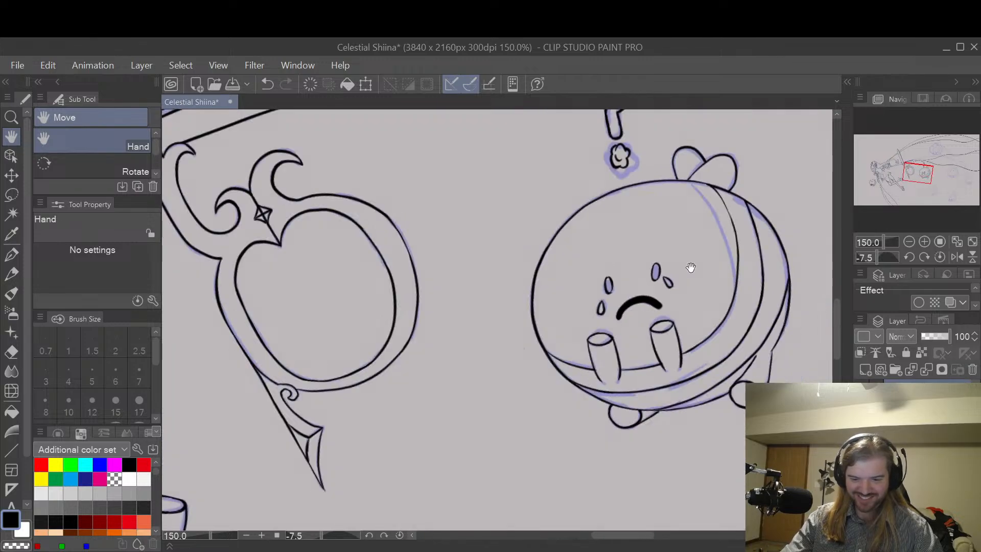
{"action": "scroll", "coordinate": [690, 267], "scroll_direction": "down", "scroll_amount": 1}
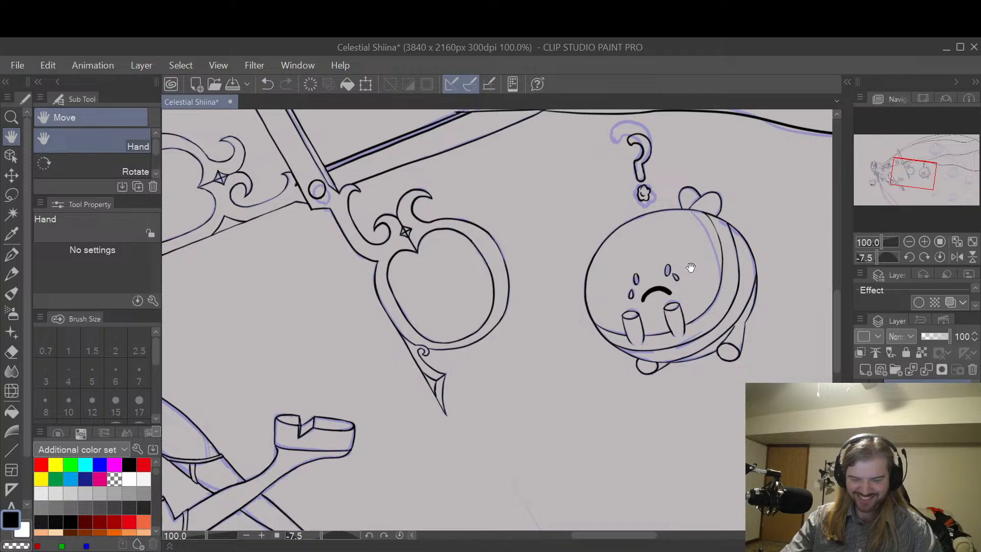
{"action": "scroll", "coordinate": [694, 265], "scroll_direction": "up", "scroll_amount": 2}
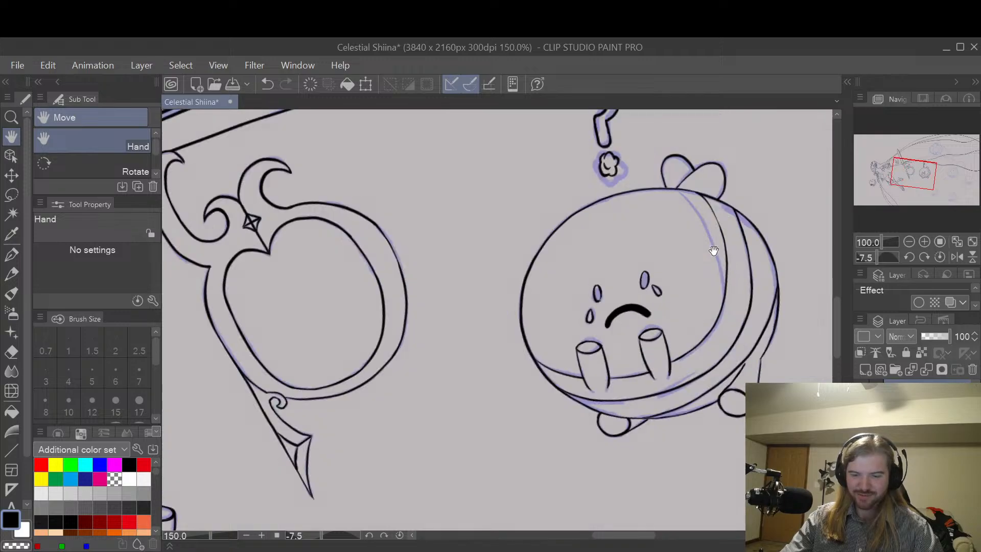
{"action": "scroll", "coordinate": [710, 260], "scroll_direction": "down", "scroll_amount": 2}
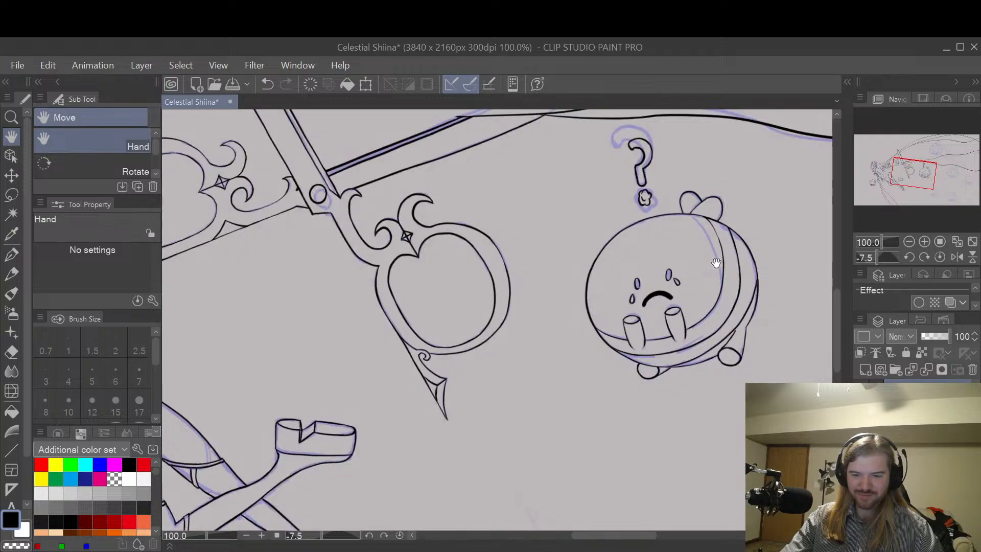
{"action": "scroll", "coordinate": [702, 302], "scroll_direction": "up", "scroll_amount": 1}
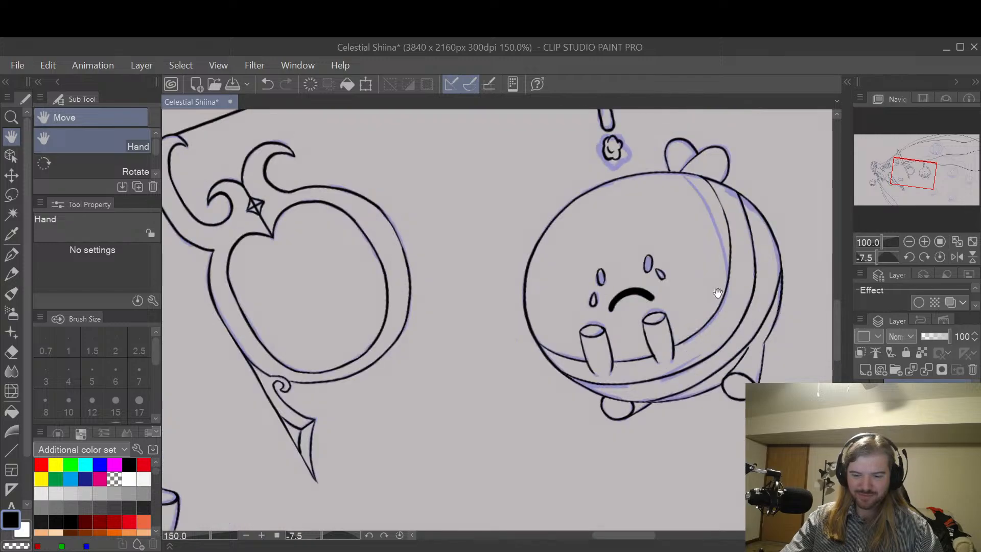
{"action": "scroll", "coordinate": [715, 291], "scroll_direction": "down", "scroll_amount": 2}
{"action": "scroll", "coordinate": [726, 279], "scroll_direction": "up", "scroll_amount": 1}
{"action": "left_click_drag", "start_coordinate": [726, 276], "coordinate": [681, 335]}
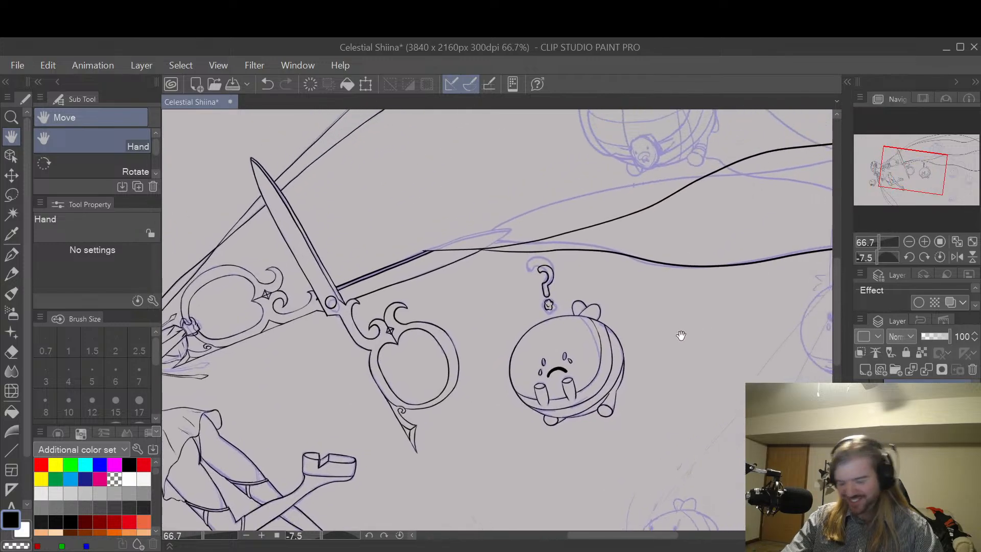
Step: Examine the purple sketch of the sad round character between the flowing ribbon lines
{"action": "left_click_drag", "start_coordinate": [748, 335], "coordinate": [685, 325]}
{"action": "left_click_drag", "start_coordinate": [744, 289], "coordinate": [659, 338]}
{"action": "scroll", "coordinate": [725, 275], "scroll_direction": "down", "scroll_amount": 1}
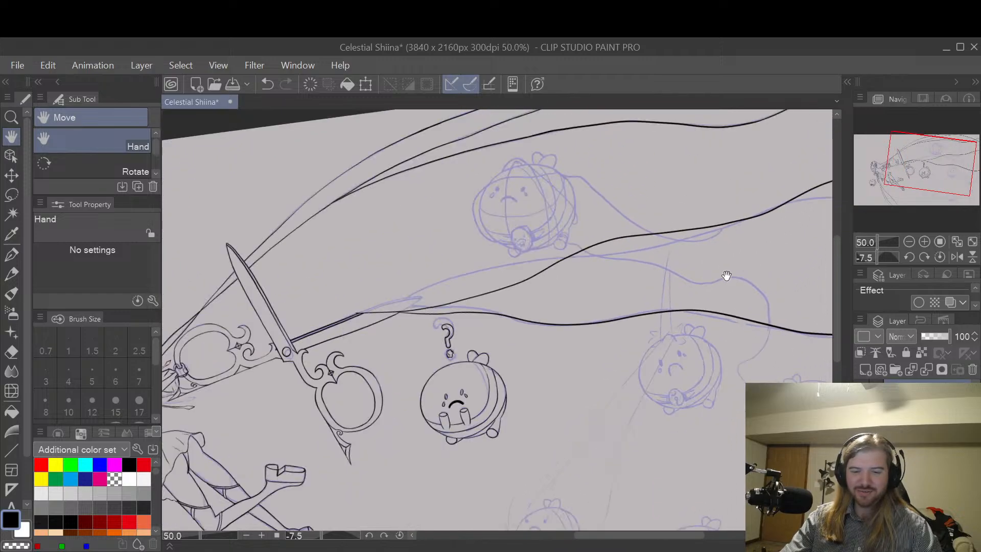
{"action": "left_click_drag", "start_coordinate": [741, 279], "coordinate": [648, 384]}
{"action": "left_click_drag", "start_coordinate": [648, 305], "coordinate": [764, 283]}
{"action": "left_click_drag", "start_coordinate": [676, 280], "coordinate": [756, 335]}
{"action": "scroll", "coordinate": [700, 301], "scroll_direction": "up", "scroll_amount": 2}
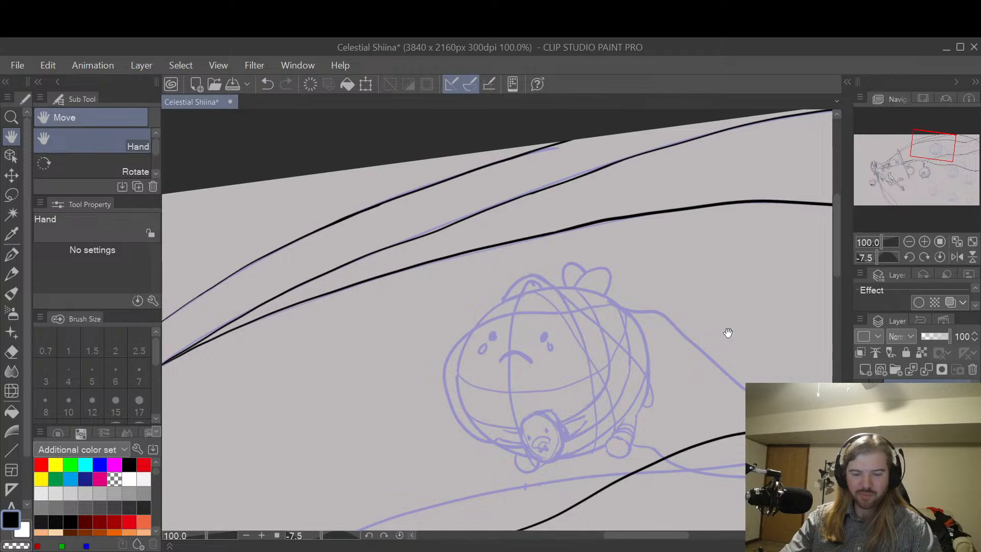
{"action": "scroll", "coordinate": [729, 333], "scroll_direction": "down", "scroll_amount": 1}
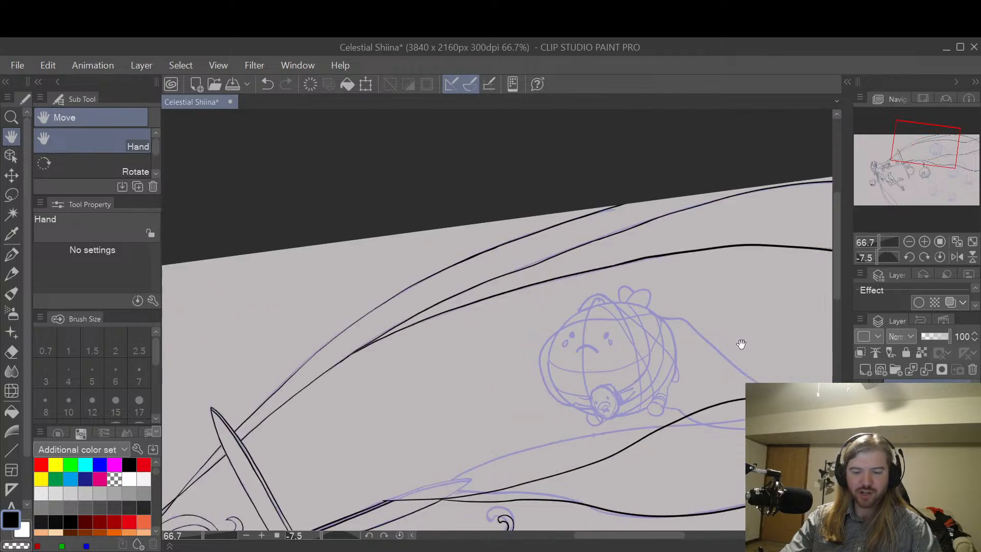
{"action": "left_click_drag", "start_coordinate": [740, 344], "coordinate": [692, 329]}
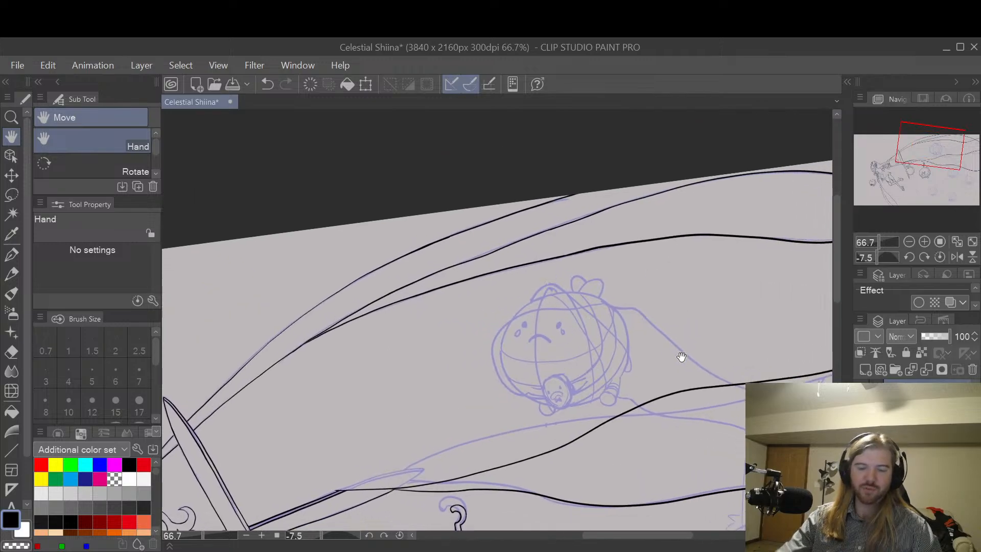
{"action": "left_click_drag", "start_coordinate": [715, 359], "coordinate": [633, 274]}
Step: Examine the purple sketches of the crying and smiling round characters near the canvas's right edge
{"action": "scroll", "coordinate": [786, 286], "scroll_direction": "down", "scroll_amount": 1}
{"action": "left_click_drag", "start_coordinate": [769, 296], "coordinate": [654, 254]}
{"action": "mouse_move", "coordinate": [736, 307]}
{"action": "left_mouse_down"}
{"action": "mouse_move", "coordinate": [718, 302]}
{"action": "mouse_move", "coordinate": [670, 251]}
{"action": "mouse_move", "coordinate": [700, 260]}
{"action": "left_mouse_up"}
{"action": "scroll", "coordinate": [700, 260], "scroll_direction": "up", "scroll_amount": 1}
{"action": "scroll", "coordinate": [700, 260], "scroll_direction": "up", "scroll_amount": 1}
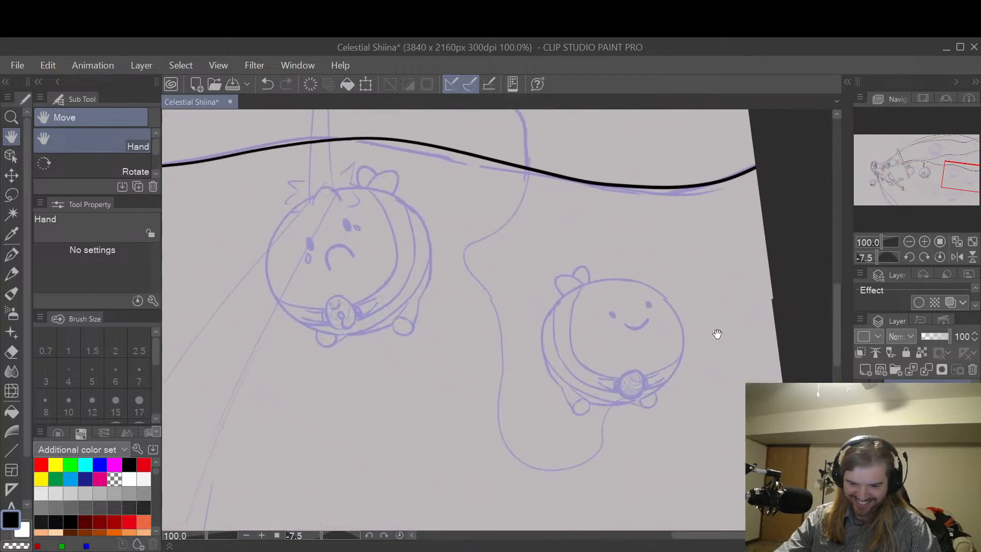
{"action": "scroll", "coordinate": [714, 333], "scroll_direction": "up", "scroll_amount": 2}
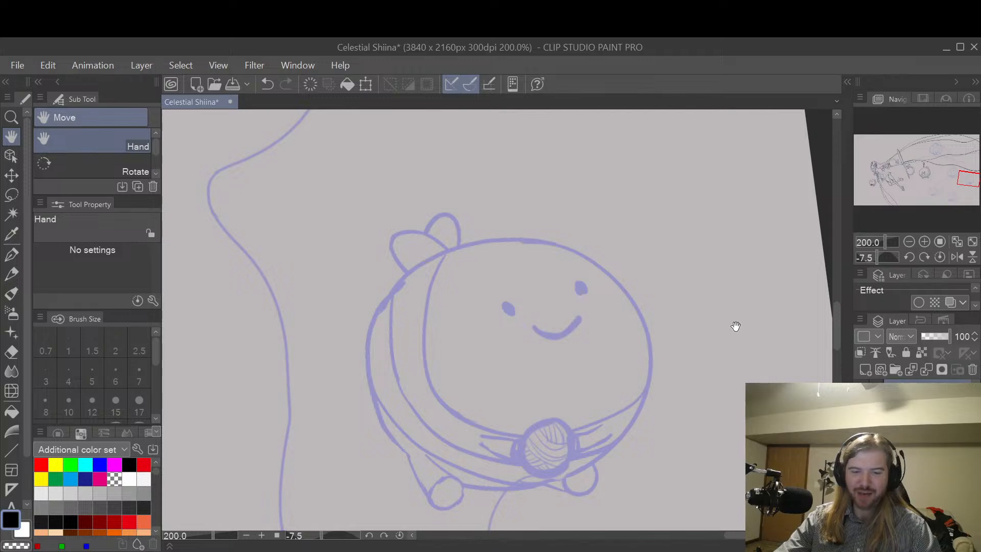
{"action": "scroll", "coordinate": [724, 326], "scroll_direction": "down", "scroll_amount": 3}
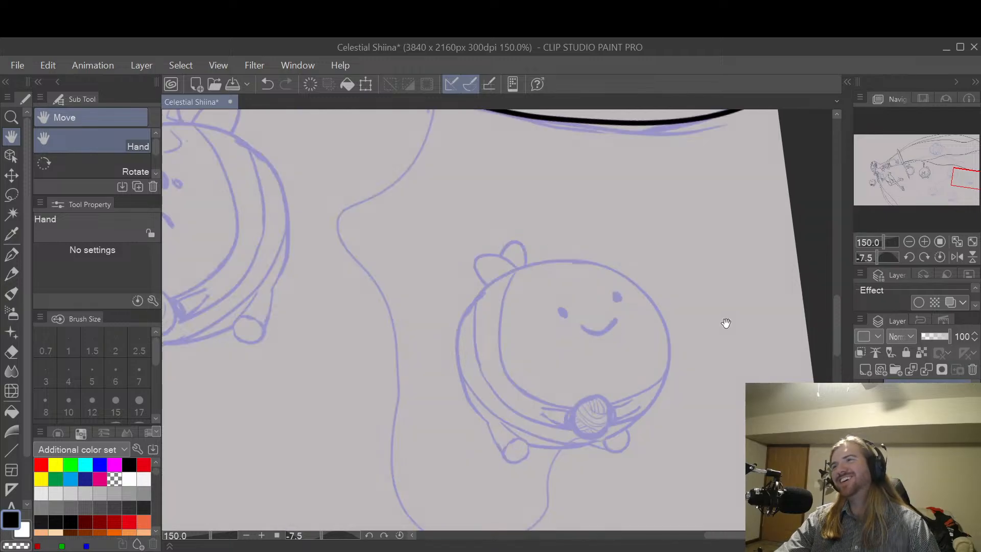
{"action": "left_click_drag", "start_coordinate": [652, 302], "coordinate": [706, 317]}
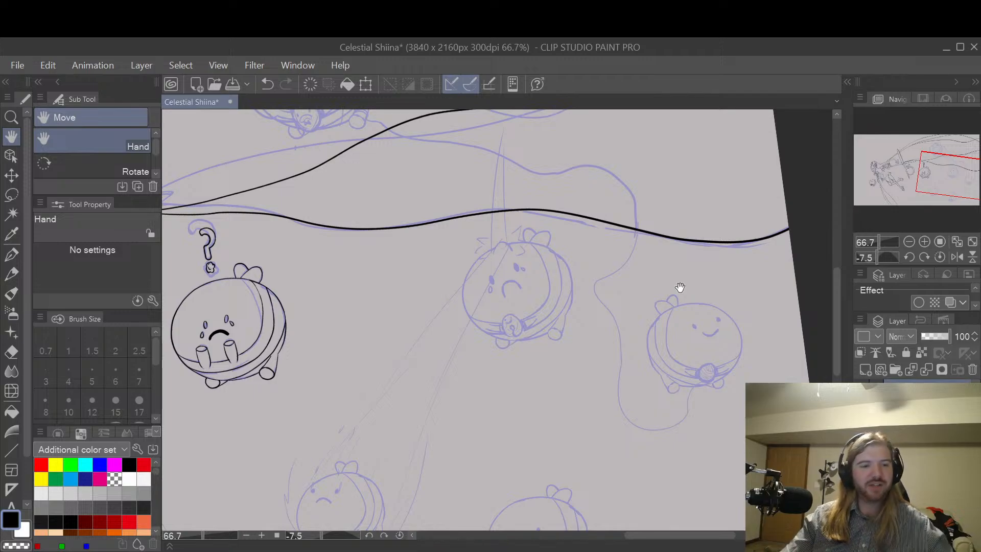
Step: Survey the full drawing, comparing the inked figures with the round characters that are still only sketched
{"action": "scroll", "coordinate": [680, 288], "scroll_direction": "down", "scroll_amount": 2}
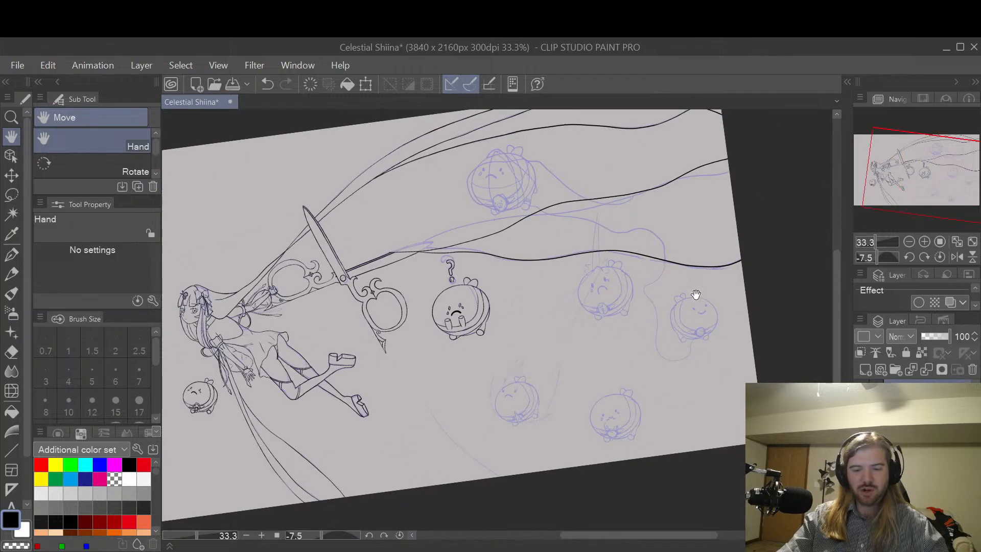
{"action": "mouse_move", "coordinate": [695, 294]}
{"action": "left_mouse_down"}
{"action": "mouse_move", "coordinate": [701, 344]}
{"action": "mouse_move", "coordinate": [756, 327]}
{"action": "mouse_move", "coordinate": [727, 360]}
{"action": "mouse_move", "coordinate": [685, 377]}
{"action": "mouse_move", "coordinate": [747, 335]}
{"action": "mouse_move", "coordinate": [728, 346]}
{"action": "left_mouse_up"}
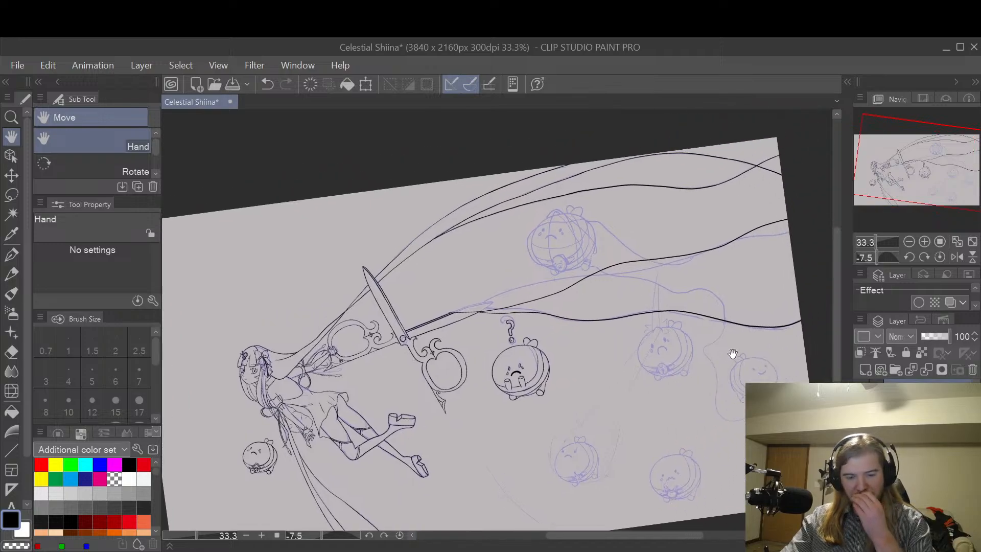
{"action": "mouse_move", "coordinate": [705, 385]}
{"action": "left_mouse_down"}
{"action": "mouse_move", "coordinate": [753, 339]}
{"action": "mouse_move", "coordinate": [712, 344]}
{"action": "left_mouse_up"}
{"action": "mouse_move", "coordinate": [771, 350]}
{"action": "left_mouse_down"}
{"action": "mouse_move", "coordinate": [726, 333]}
{"action": "mouse_move", "coordinate": [721, 320]}
{"action": "mouse_move", "coordinate": [718, 400]}
{"action": "mouse_move", "coordinate": [724, 339]}
{"action": "left_mouse_up"}
{"action": "left_click_drag", "start_coordinate": [730, 383], "coordinate": [720, 383]}
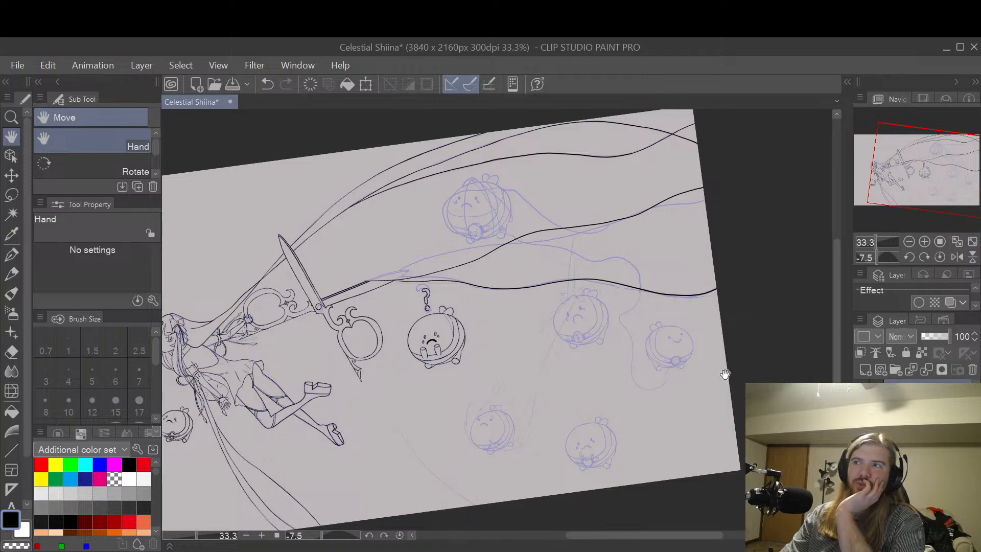
{"action": "left_click_drag", "start_coordinate": [687, 352], "coordinate": [700, 405]}
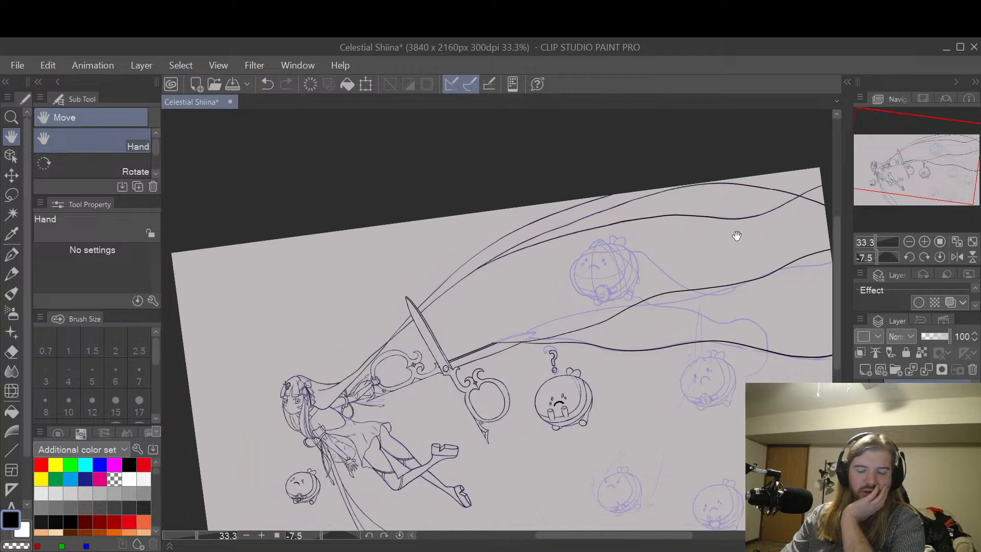
{"action": "left_click_drag", "start_coordinate": [619, 399], "coordinate": [699, 393]}
{"action": "scroll", "coordinate": [676, 395], "scroll_direction": "up", "scroll_amount": 2}
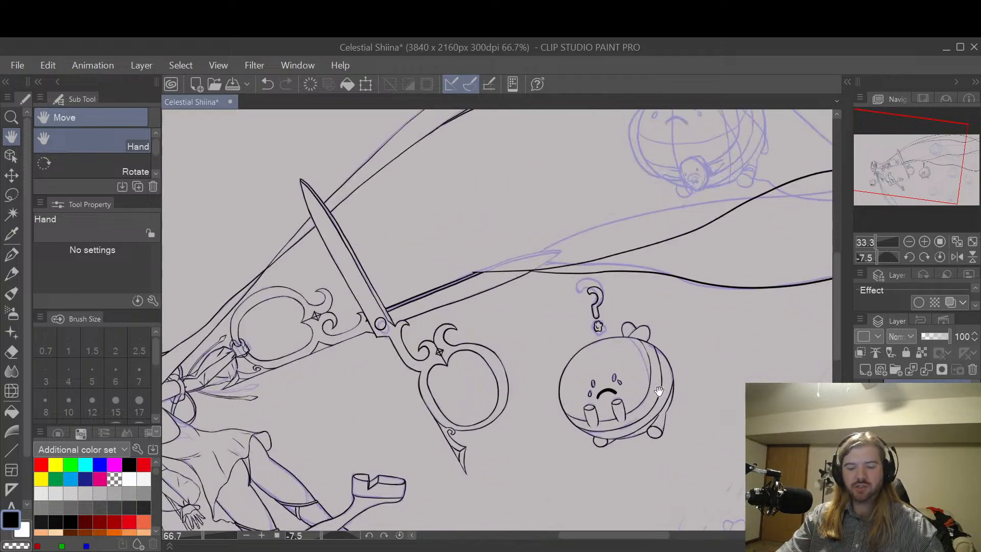
Step: Paint a cyan test patch on the crying round character's cheek with the Round watercolor brush at size 17
{"action": "left_click_drag", "start_coordinate": [606, 334], "coordinate": [649, 319]}
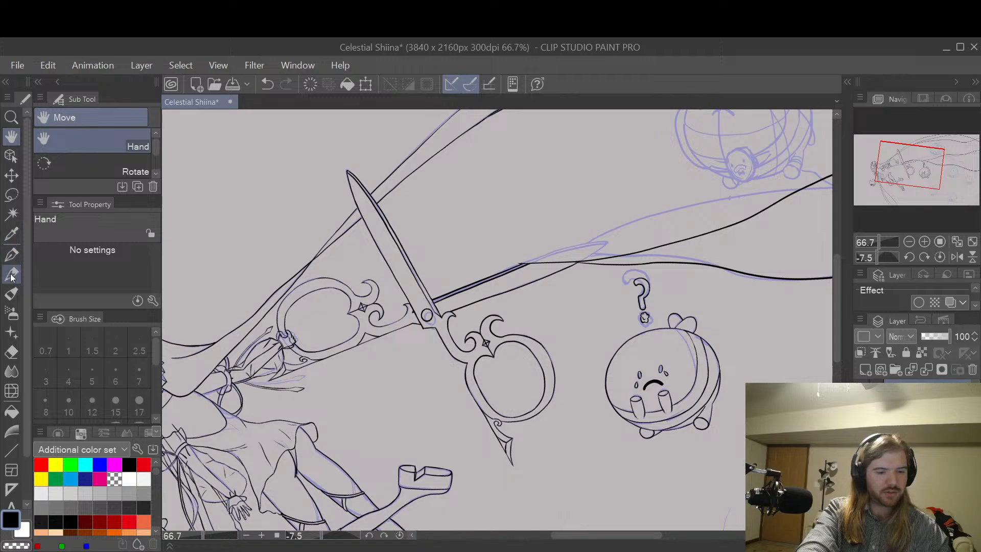
{"action": "left_click", "coordinate": [13, 294]}
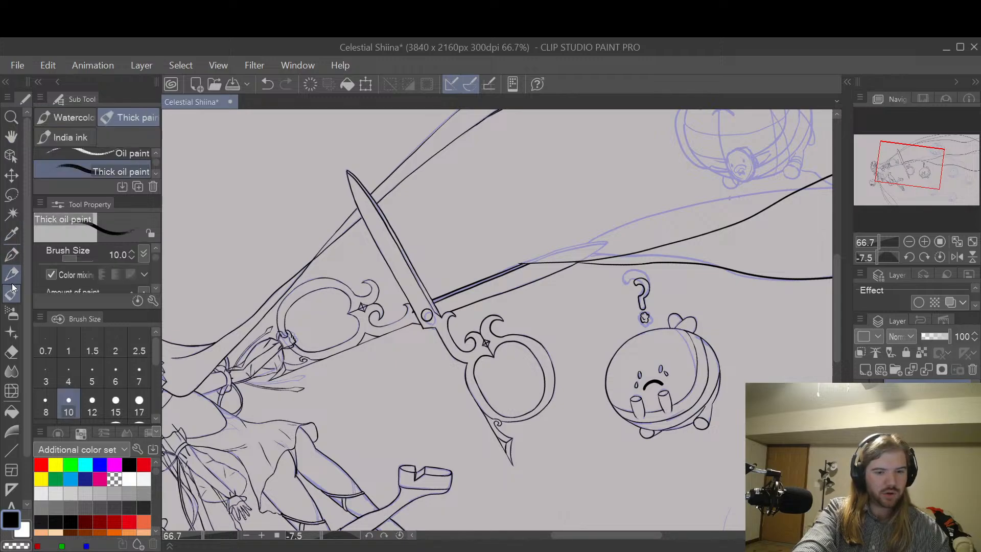
{"action": "left_click", "coordinate": [69, 117]}
{"action": "left_click", "coordinate": [85, 465]}
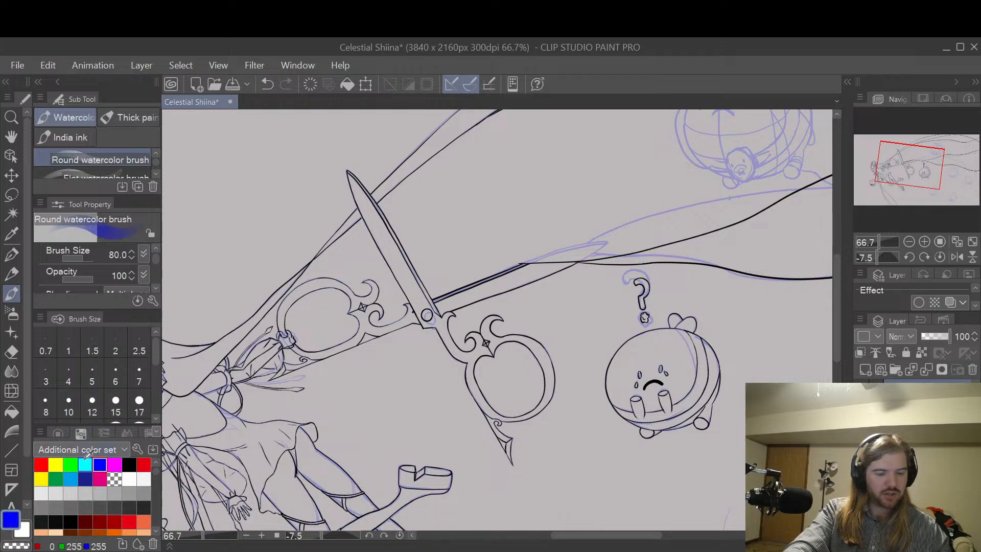
{"action": "left_click", "coordinate": [139, 403]}
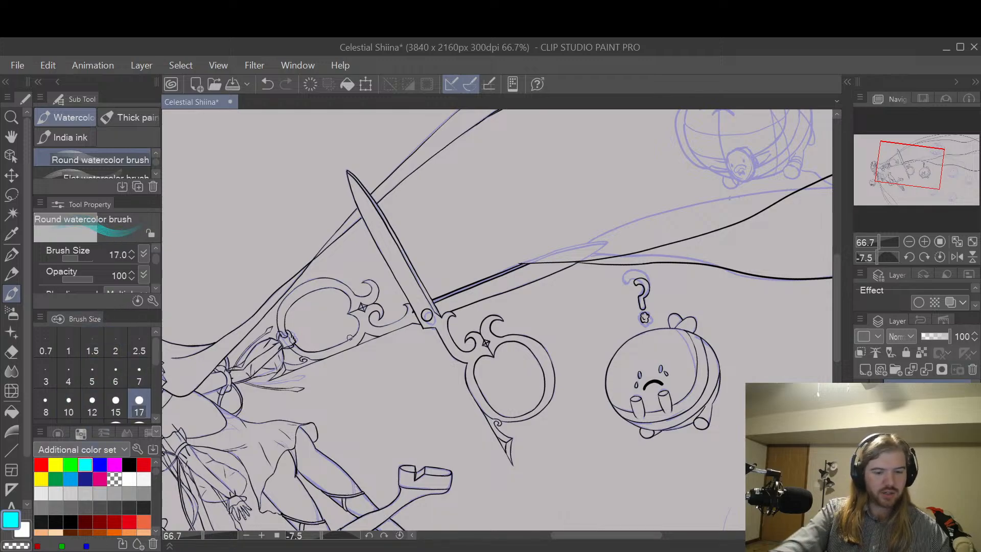
{"action": "scroll", "coordinate": [676, 381], "scroll_direction": "up", "scroll_amount": 6}
{"action": "mouse_move", "coordinate": [683, 387]}
{"action": "left_mouse_down"}
{"action": "mouse_move", "coordinate": [652, 321]}
{"action": "mouse_move", "coordinate": [721, 384]}
{"action": "mouse_move", "coordinate": [700, 356]}
{"action": "left_mouse_up"}
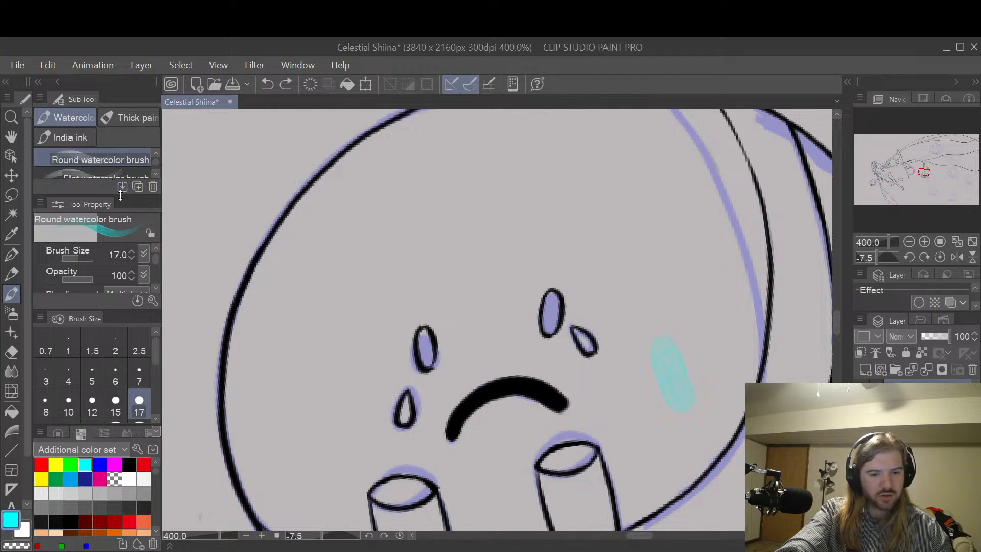
Step: Switch to the Watery brush among the watercolor brushes and reduce its size to 40
{"action": "left_click_drag", "start_coordinate": [120, 196], "coordinate": [120, 244]}
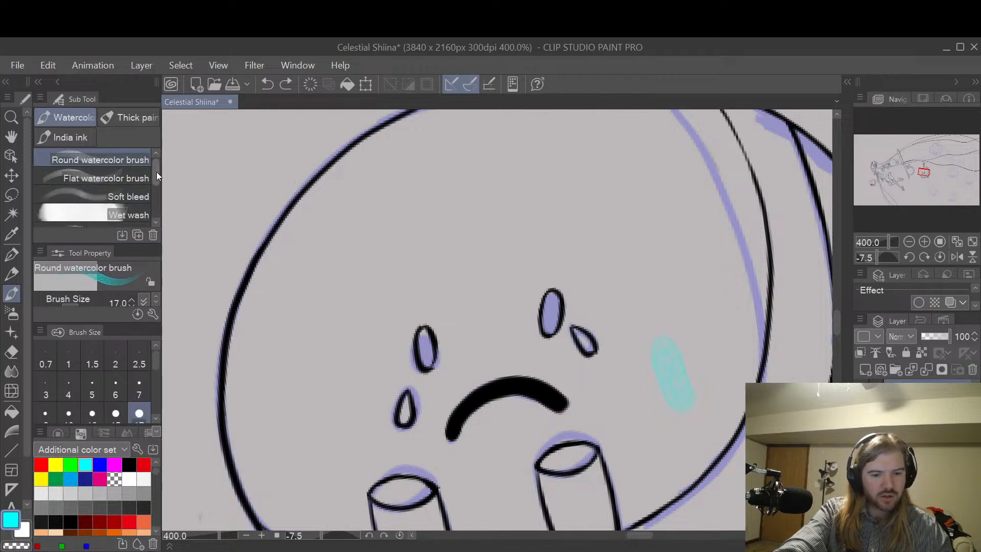
{"action": "left_click_drag", "start_coordinate": [156, 171], "coordinate": [161, 199]}
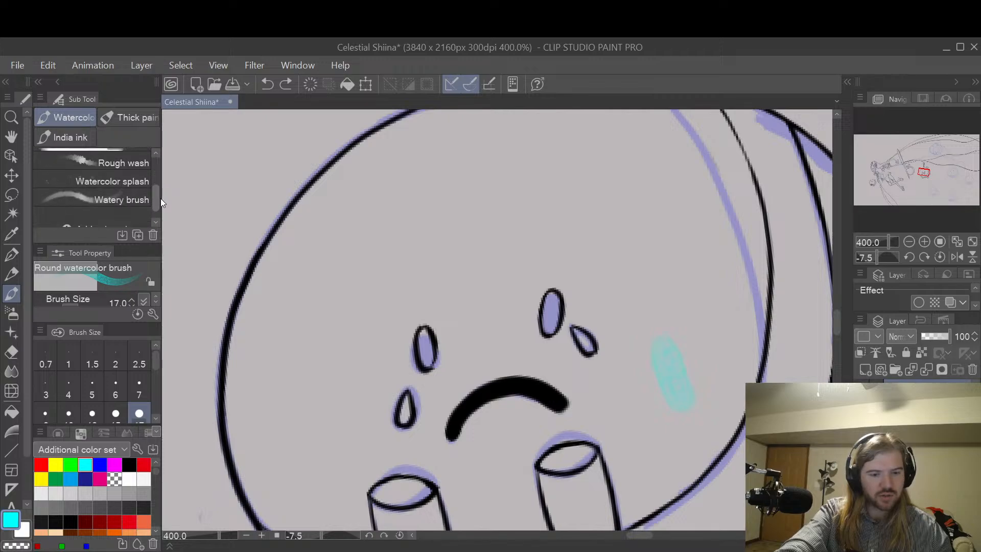
{"action": "left_click", "coordinate": [139, 195]}
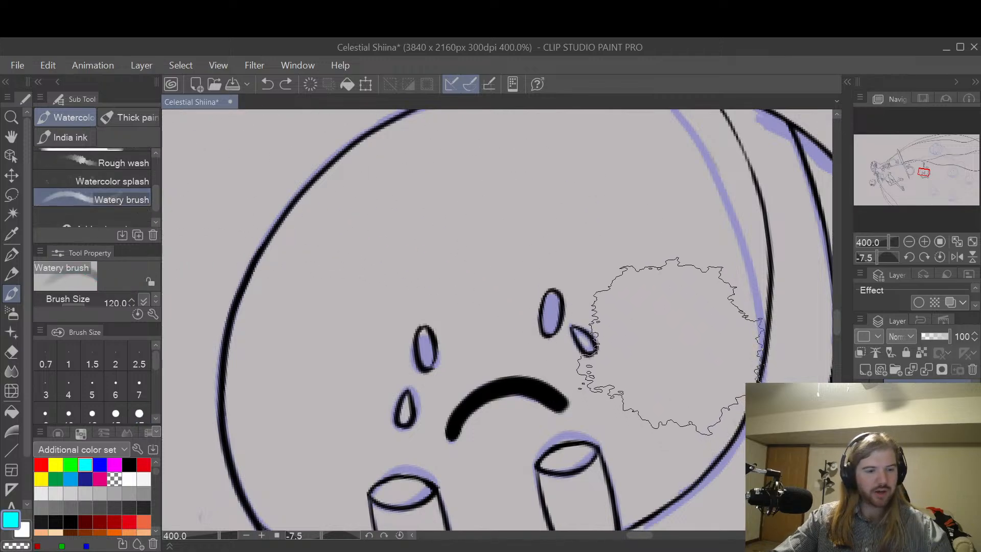
{"action": "key", "text": "bracketleft"}
{"action": "key", "text": "bracketleft"}
{"action": "key", "text": "bracketleft"}
{"action": "key", "text": "bracketleft"}
{"action": "key", "text": "bracketleft"}
{"action": "key", "text": "bracketleft"}
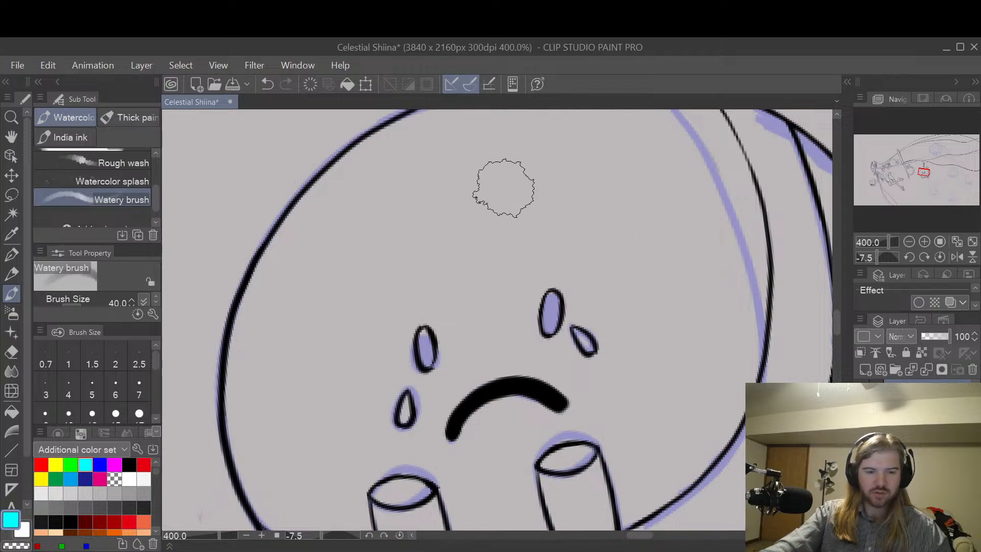
Step: Try a cyan Watercolor splash stroke at size 300 across the crying character's face, and undo it
{"action": "scroll", "coordinate": [155, 191], "scroll_direction": "up", "scroll_amount": 1}
{"action": "left_click", "coordinate": [132, 202]}
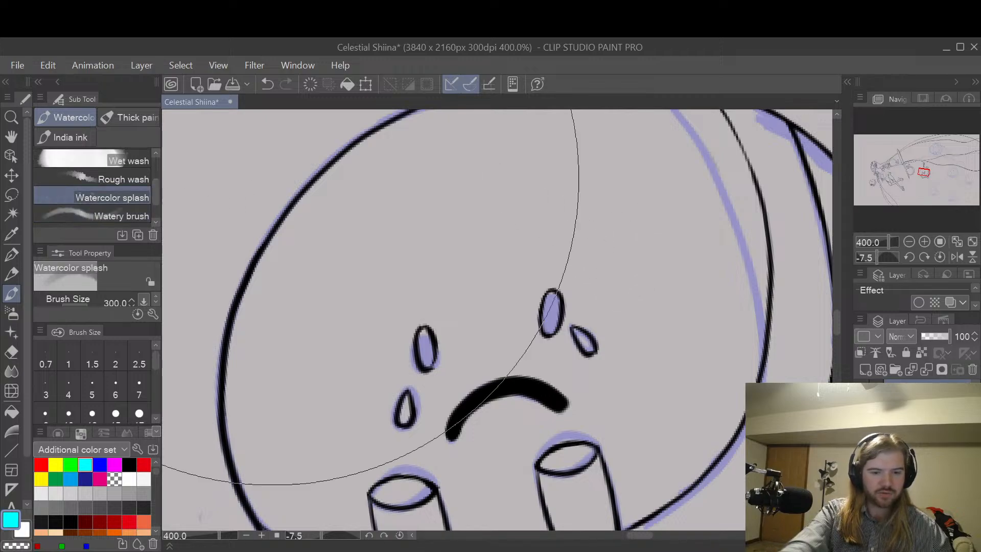
{"action": "left_click_drag", "start_coordinate": [602, 307], "coordinate": [659, 240]}
{"action": "key", "text": "ctrl+z"}
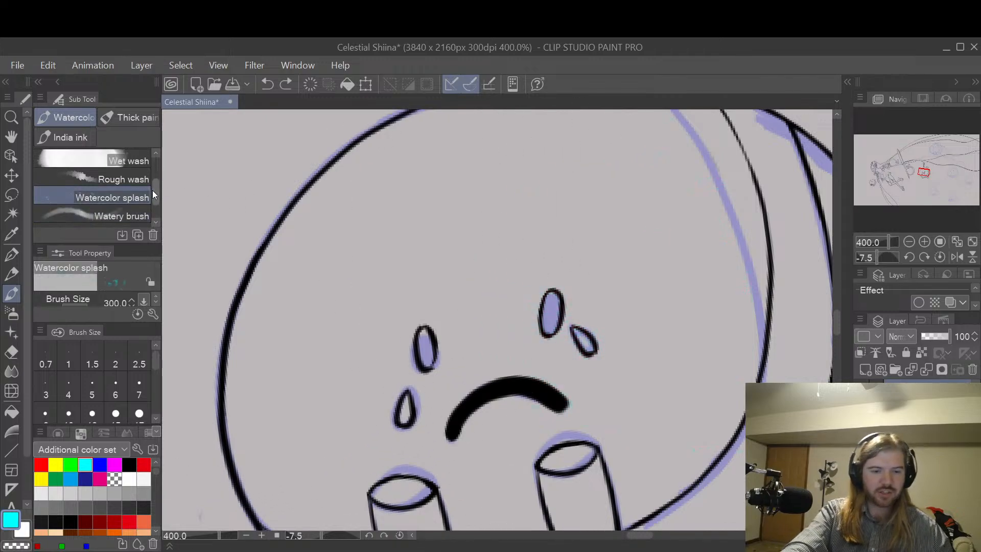
Step: Try cyan Soft bleed strokes beside the crying character's tears at brush sizes 70 and 20, undo them, and reduce the size to 15
{"action": "scroll", "coordinate": [155, 186], "scroll_direction": "up", "scroll_amount": 1}
{"action": "left_click", "coordinate": [134, 161]}
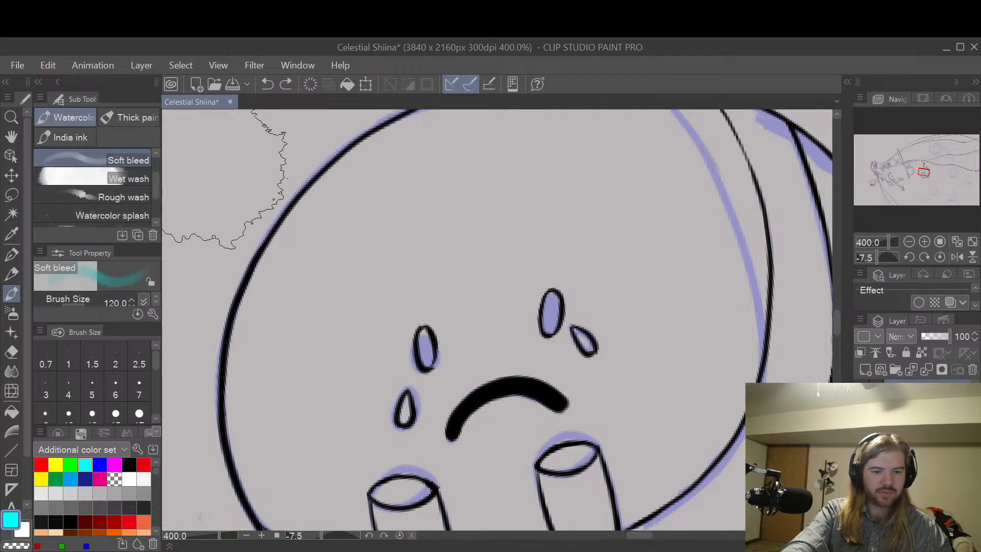
{"action": "key", "text": "bracketleft"}
{"action": "key", "text": "bracketleft"}
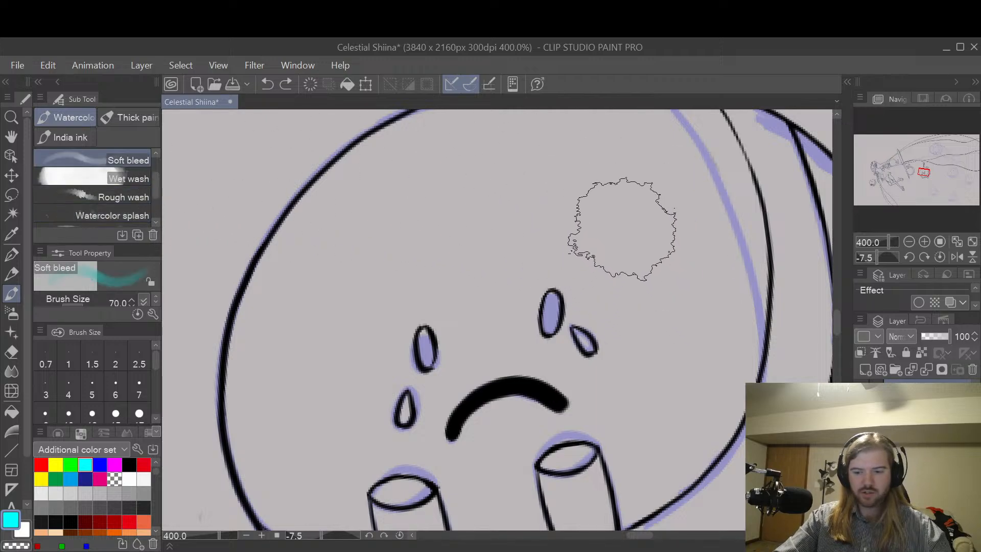
{"action": "left_click_drag", "start_coordinate": [627, 229], "coordinate": [676, 347]}
{"action": "key", "text": "ctrl+z"}
{"action": "key", "text": "bracketleft"}
{"action": "key", "text": "bracketleft"}
{"action": "key", "text": "bracketleft"}
{"action": "key", "text": "bracketleft"}
{"action": "key", "text": "bracketleft"}
{"action": "key", "text": "bracketleft"}
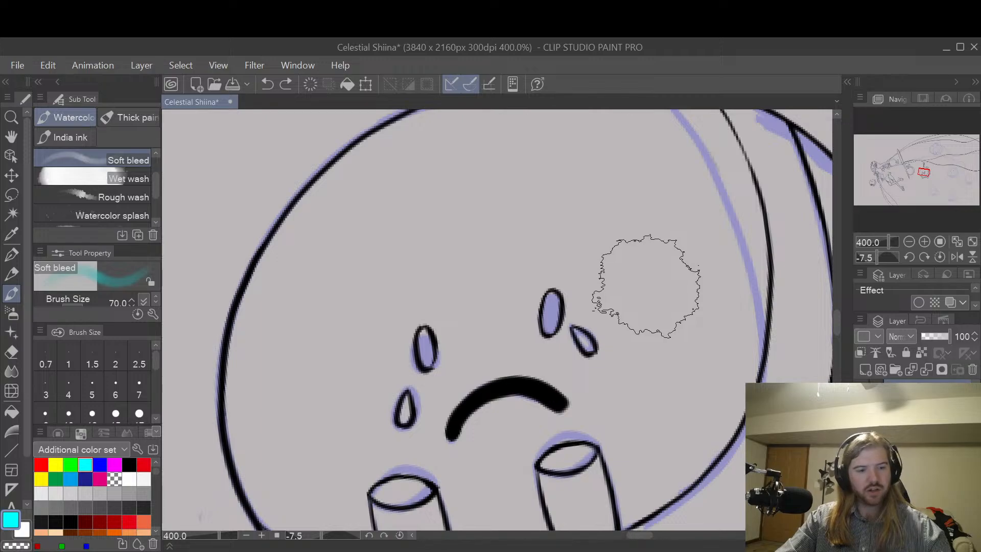
{"action": "left_click_drag", "start_coordinate": [628, 240], "coordinate": [661, 319]}
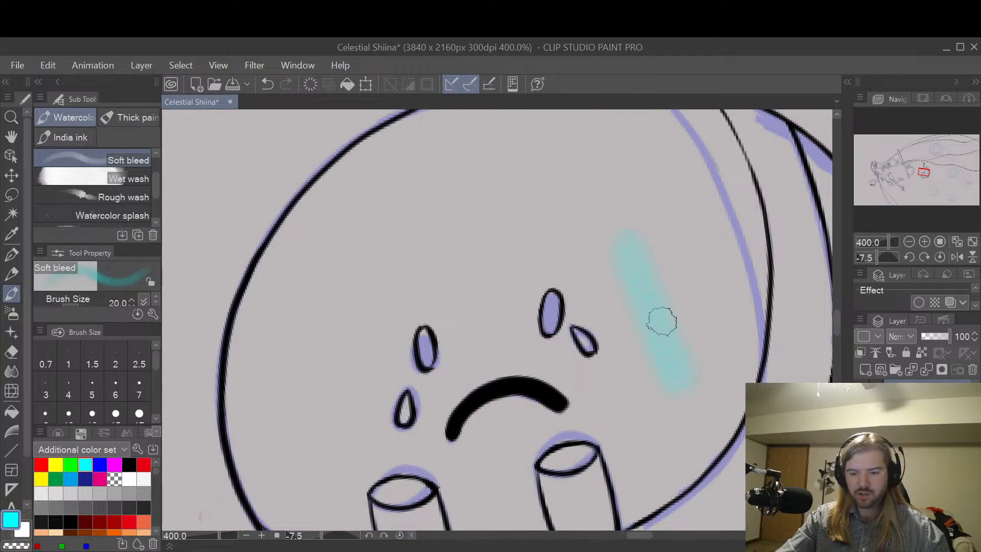
{"action": "key", "text": "ctrl+z"}
{"action": "key", "text": "bracketleft"}
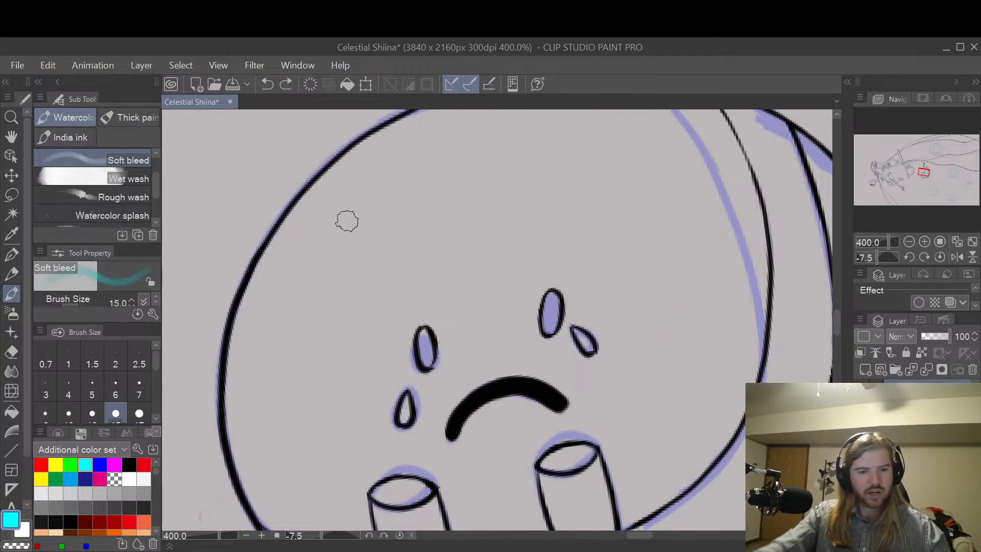
Step: Try cyan Wet wash strokes on the crying character's cheek at brush sizes 30 and 15, and undo them
{"action": "left_click_drag", "start_coordinate": [156, 181], "coordinate": [156, 168]}
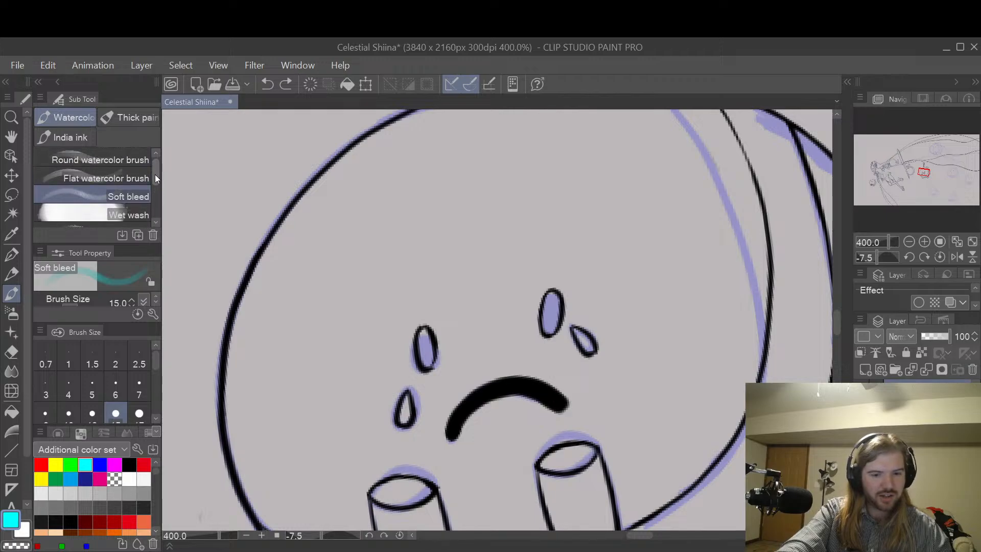
{"action": "left_click", "coordinate": [102, 214]}
{"action": "left_click_drag", "start_coordinate": [655, 266], "coordinate": [686, 344]}
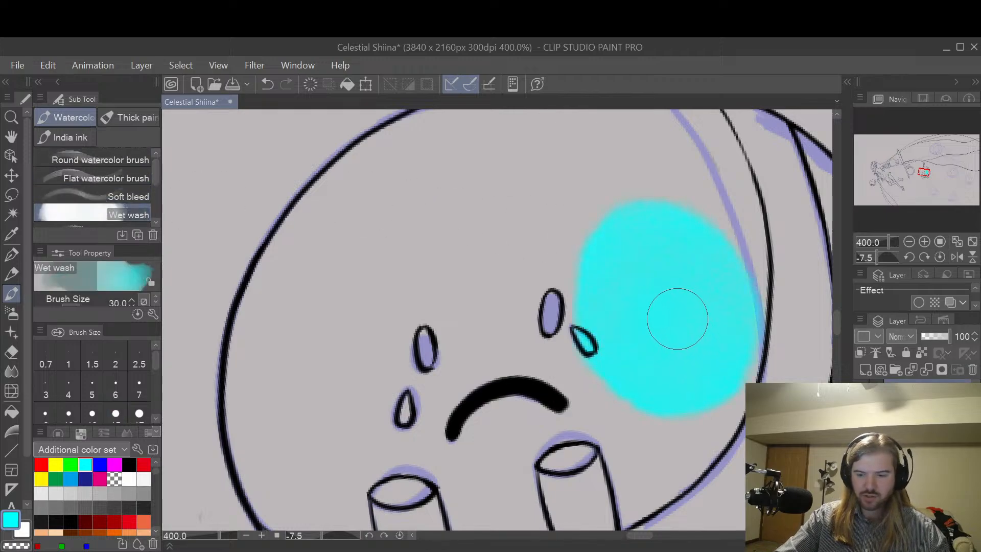
{"action": "key", "text": "ctrl+z"}
{"action": "key", "text": "bracketleft"}
{"action": "key", "text": "bracketleft"}
{"action": "key", "text": "bracketleft"}
{"action": "key", "text": "bracketleft"}
{"action": "left_click_drag", "start_coordinate": [649, 281], "coordinate": [679, 344]}
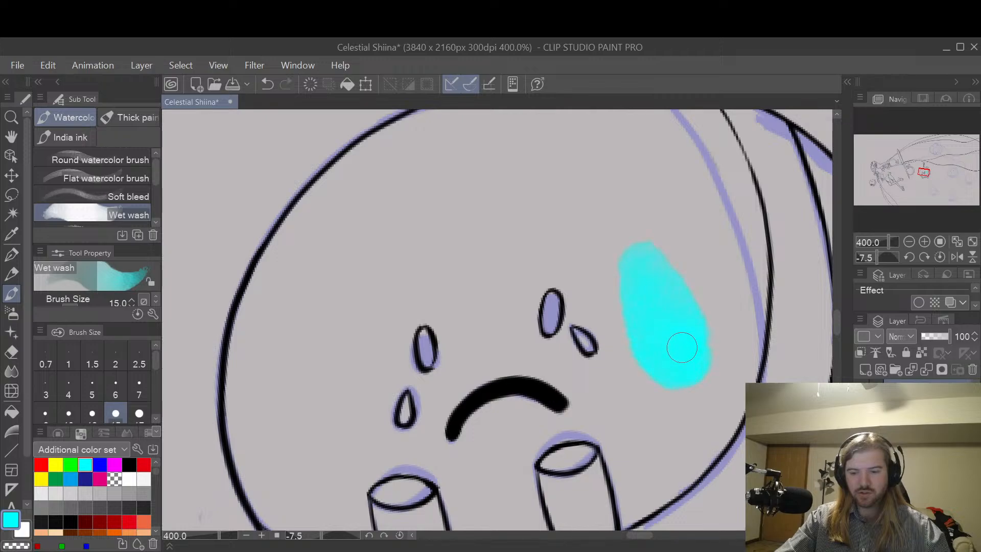
{"action": "key", "text": "ctrl+z"}
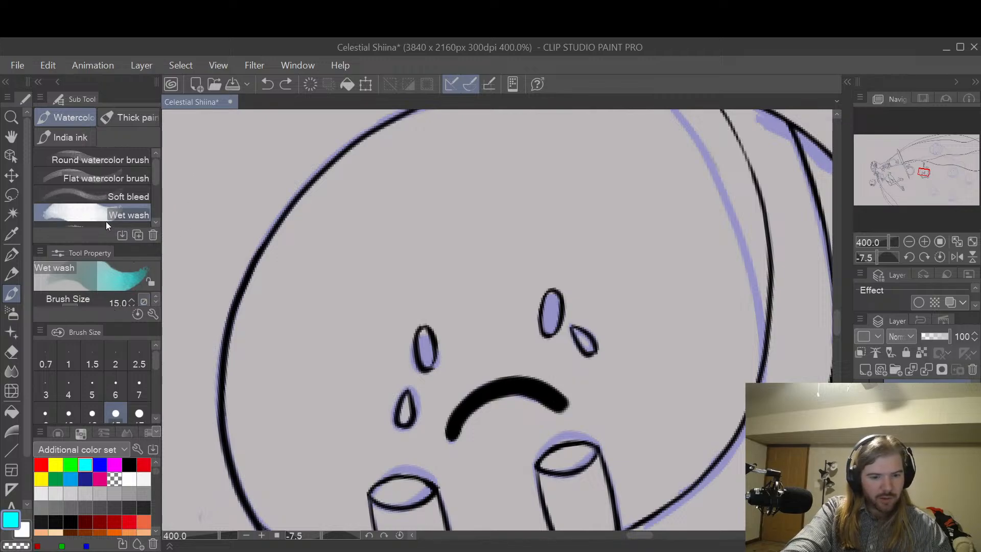
Step: Set the Wet wash brush to 46 opacity and size 5, and paint a small cyan patch beside the crying character's tears
{"action": "left_click_drag", "start_coordinate": [115, 245], "coordinate": [121, 199]}
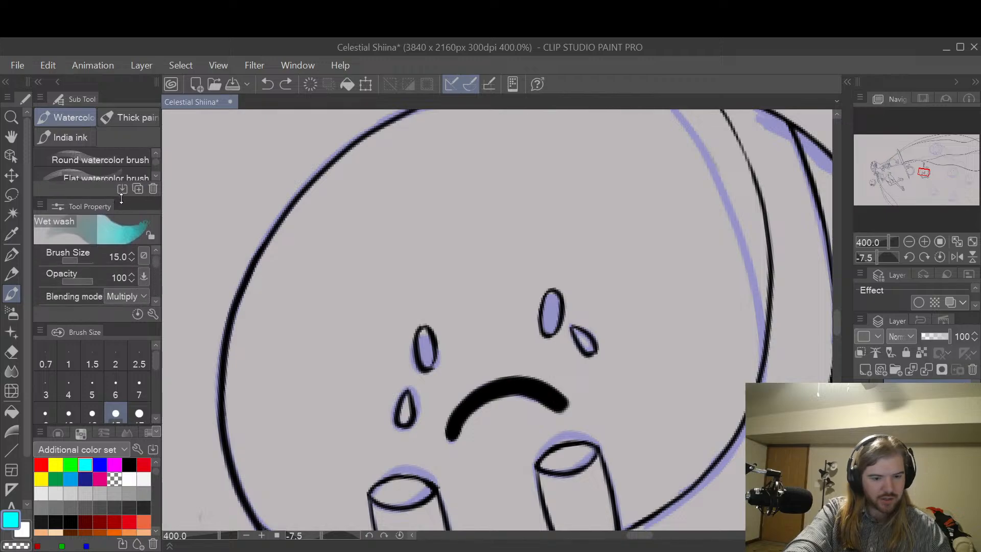
{"action": "left_click_drag", "start_coordinate": [96, 275], "coordinate": [75, 277]}
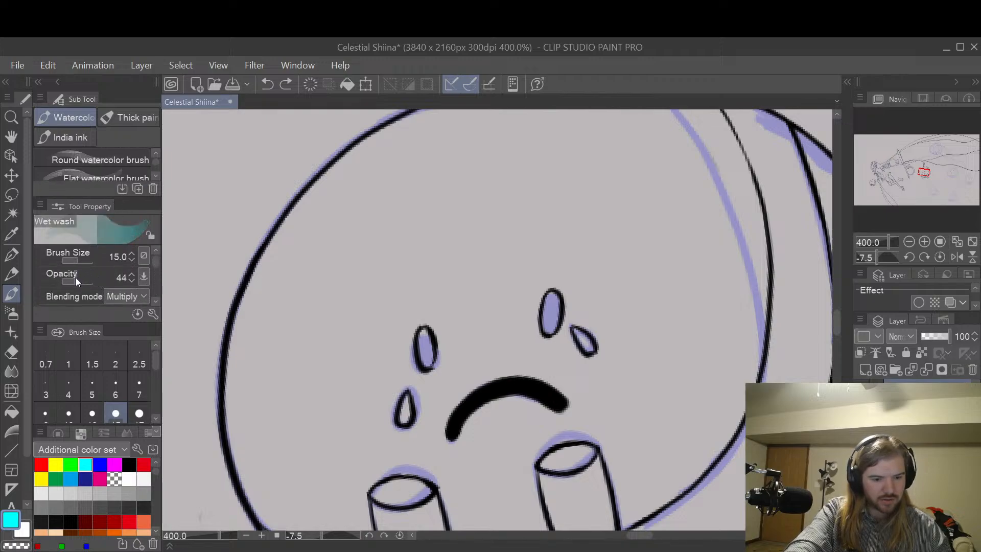
{"action": "left_click_drag", "start_coordinate": [640, 282], "coordinate": [648, 273]}
{"action": "key", "text": "ctrl+z"}
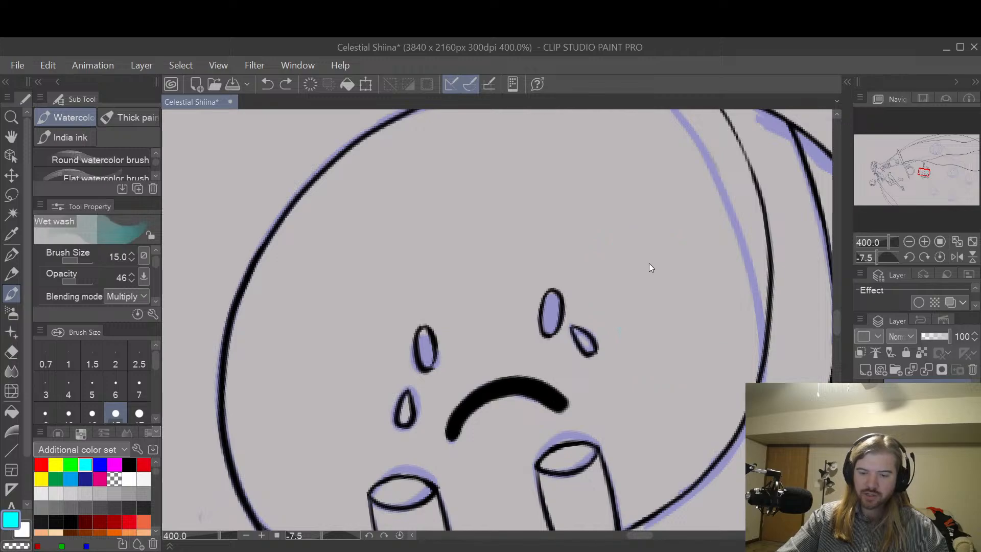
{"action": "key", "text": "bracketleft"}
{"action": "key", "text": "bracketleft"}
{"action": "key", "text": "bracketleft"}
{"action": "key", "text": "bracketleft"}
{"action": "key", "text": "bracketleft"}
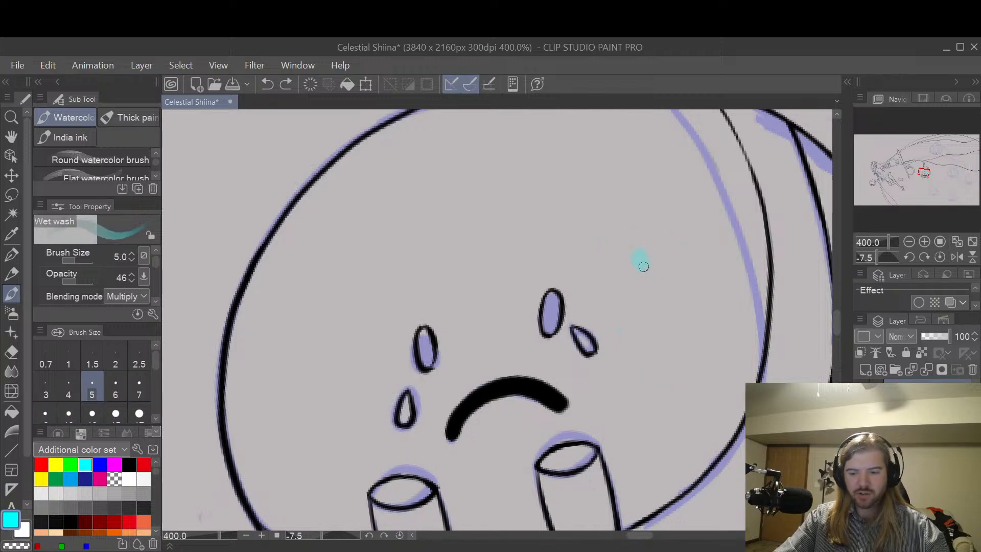
{"action": "left_click_drag", "start_coordinate": [641, 261], "coordinate": [640, 257]}
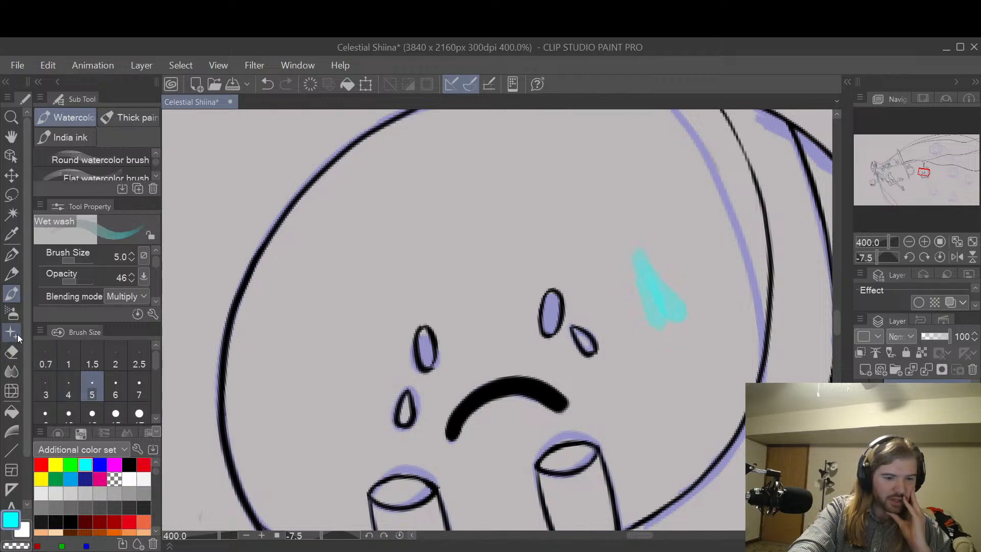
Step: Try softening the cyan patch on the crying character's cheek with the Blur tool at size 40, and undo it
{"action": "left_click", "coordinate": [10, 372]}
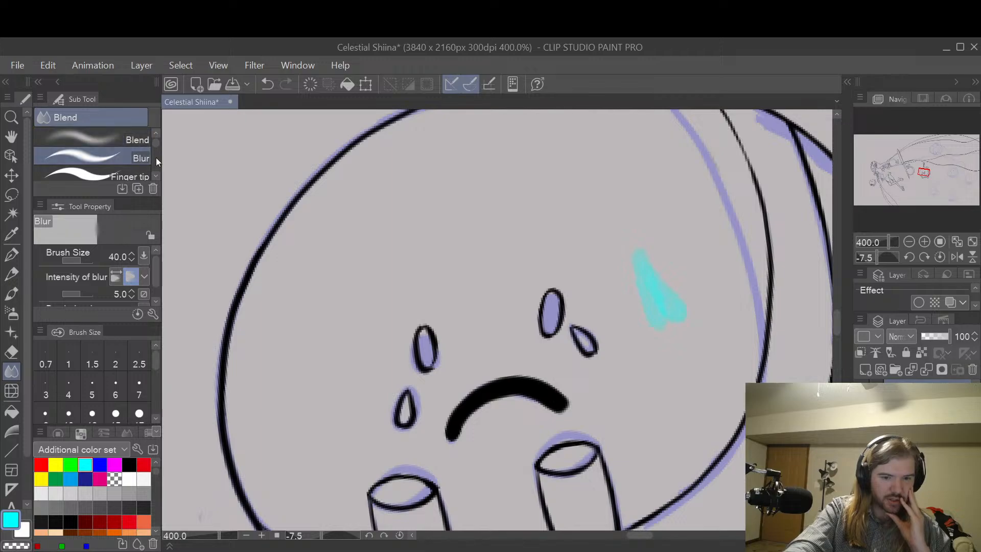
{"action": "mouse_move", "coordinate": [691, 276]}
{"action": "left_mouse_down"}
{"action": "mouse_move", "coordinate": [650, 253]}
{"action": "mouse_move", "coordinate": [658, 270]}
{"action": "mouse_move", "coordinate": [648, 270]}
{"action": "mouse_move", "coordinate": [630, 201]}
{"action": "left_mouse_up"}
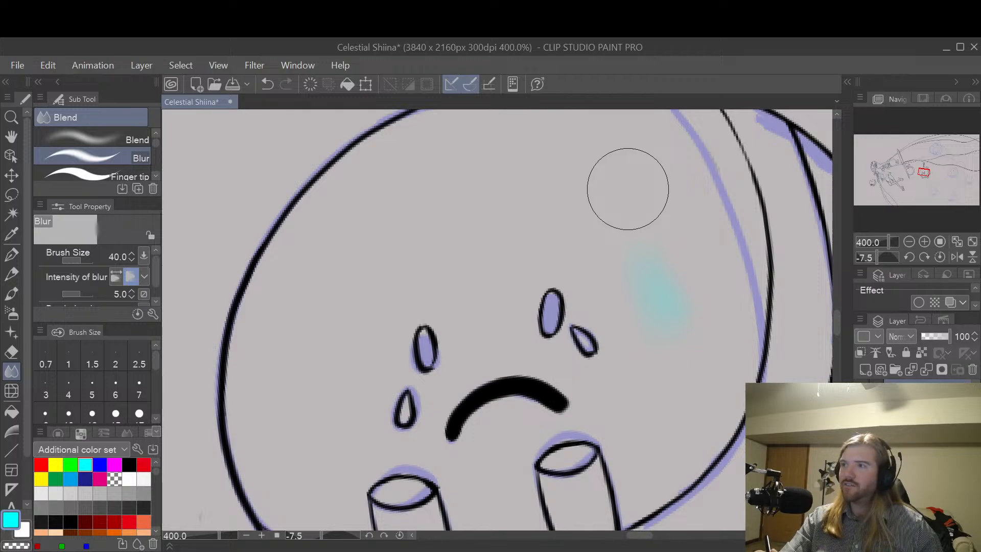
{"action": "key", "text": "ctrl+z"}
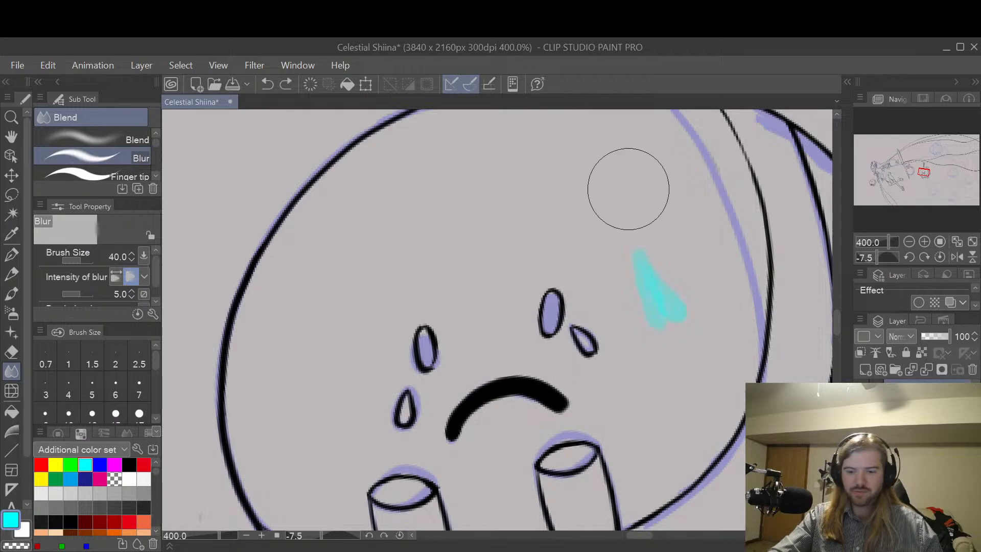